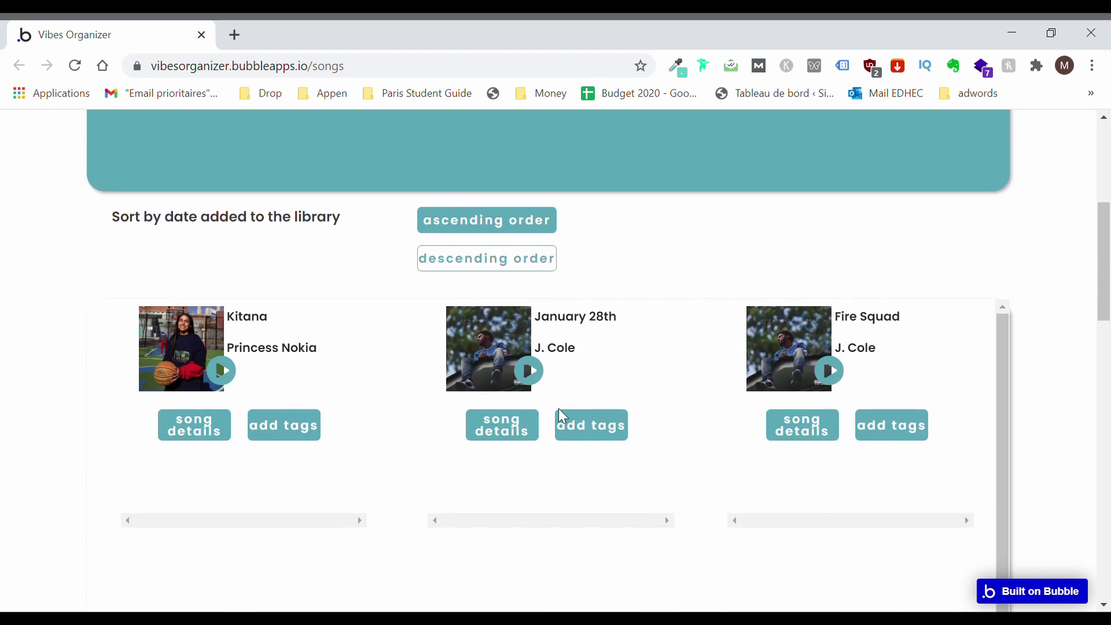
Open the song details of January 28th, look through its similar-song recommendations, and close the details.
{"action": "left_click", "coordinate": [510, 429]}
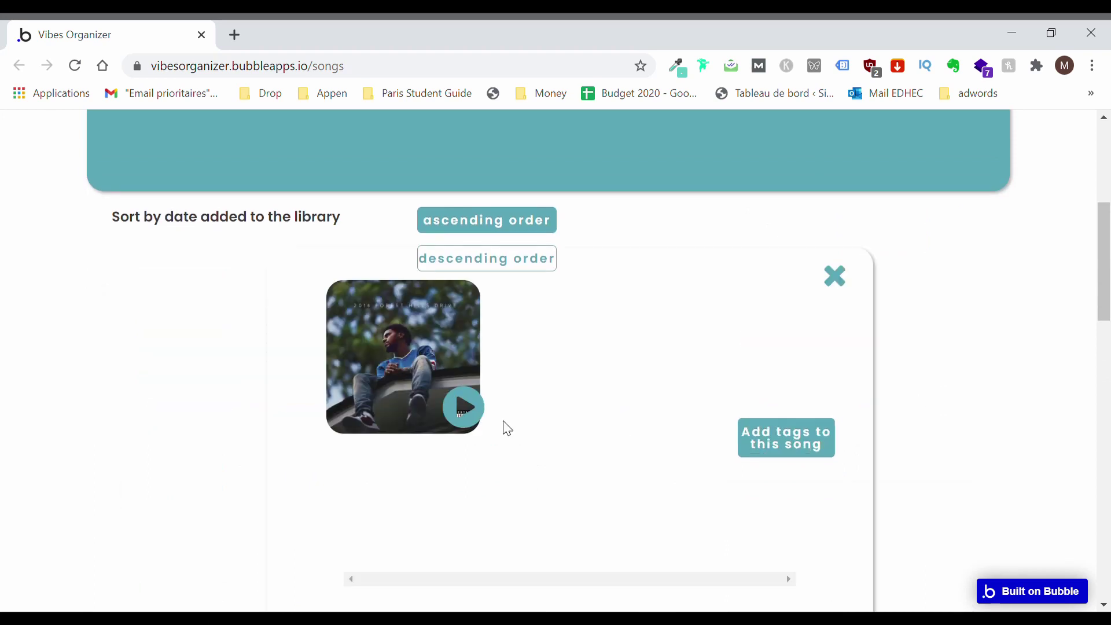
{"action": "scroll", "coordinate": [555, 449], "scroll_direction": "down", "scroll_amount": 3}
{"action": "scroll", "coordinate": [555, 445], "scroll_direction": "down", "scroll_amount": 2}
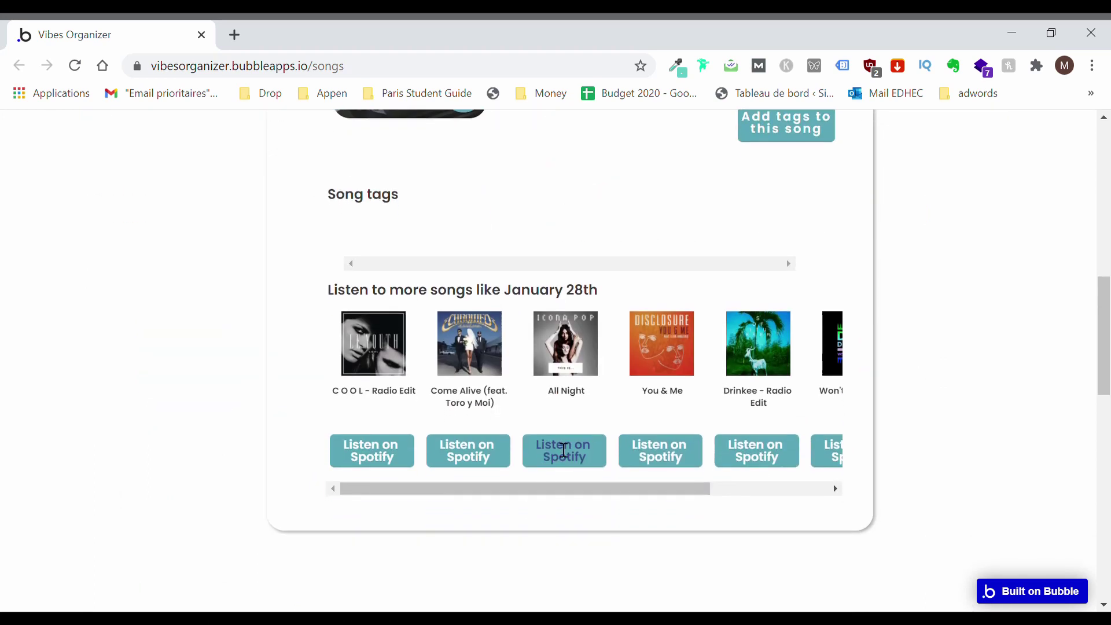
{"action": "left_click_drag", "start_coordinate": [451, 492], "coordinate": [705, 482]}
{"action": "scroll", "coordinate": [832, 266], "scroll_direction": "up", "scroll_amount": 4}
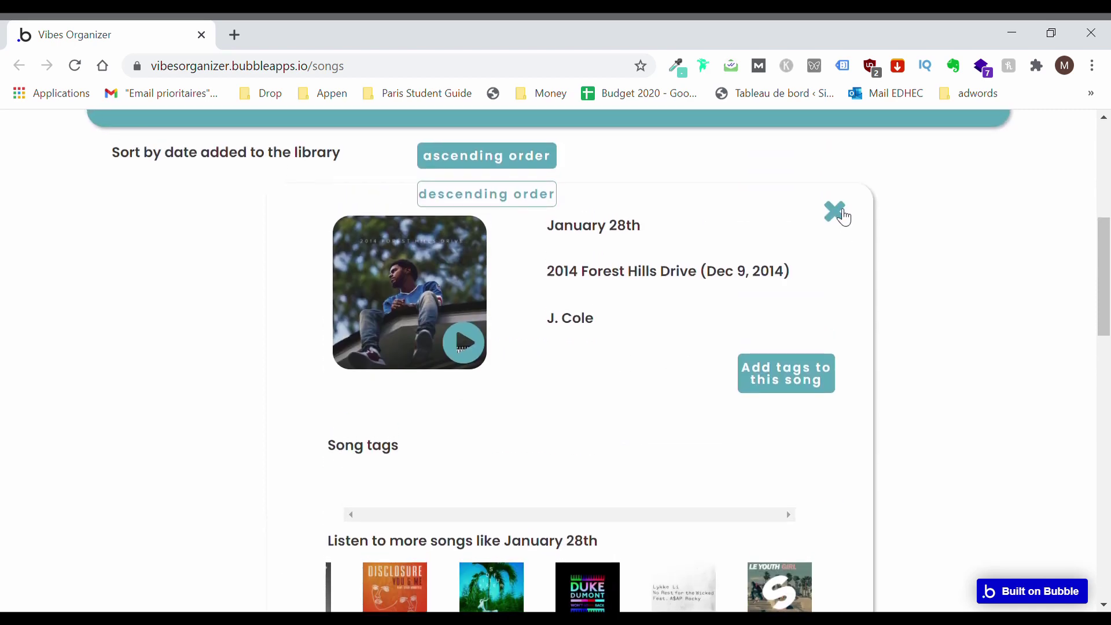
{"action": "left_click", "coordinate": [729, 243]}
{"action": "scroll", "coordinate": [722, 238], "scroll_direction": "up", "scroll_amount": 7}
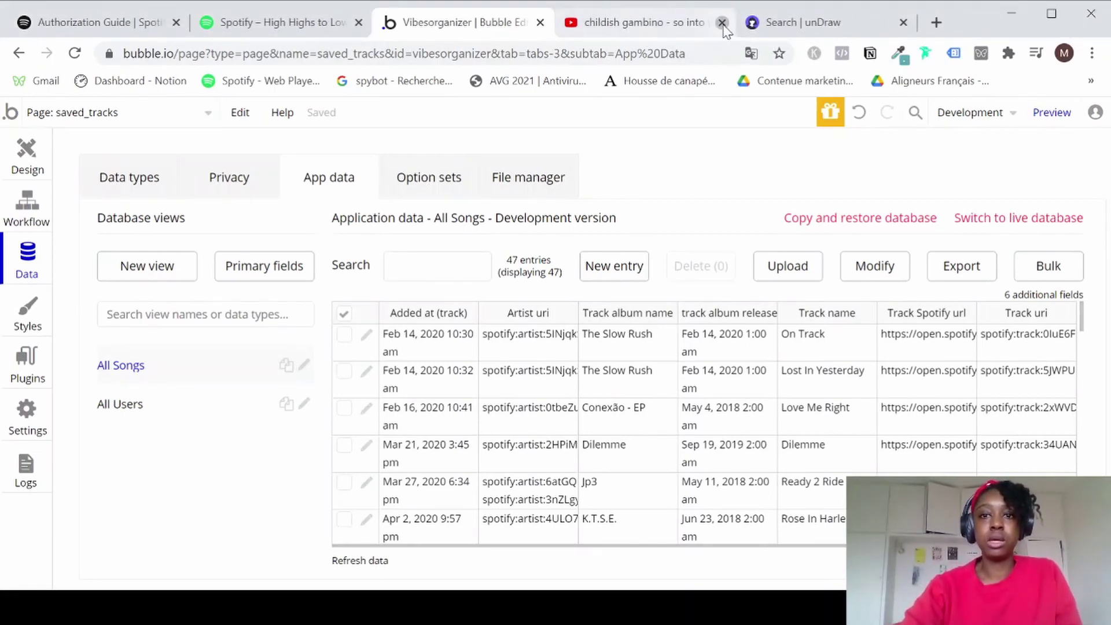
Close the YouTube page and download the Empty illustration from unDraw as a PNG.
{"action": "left_click", "coordinate": [722, 23]}
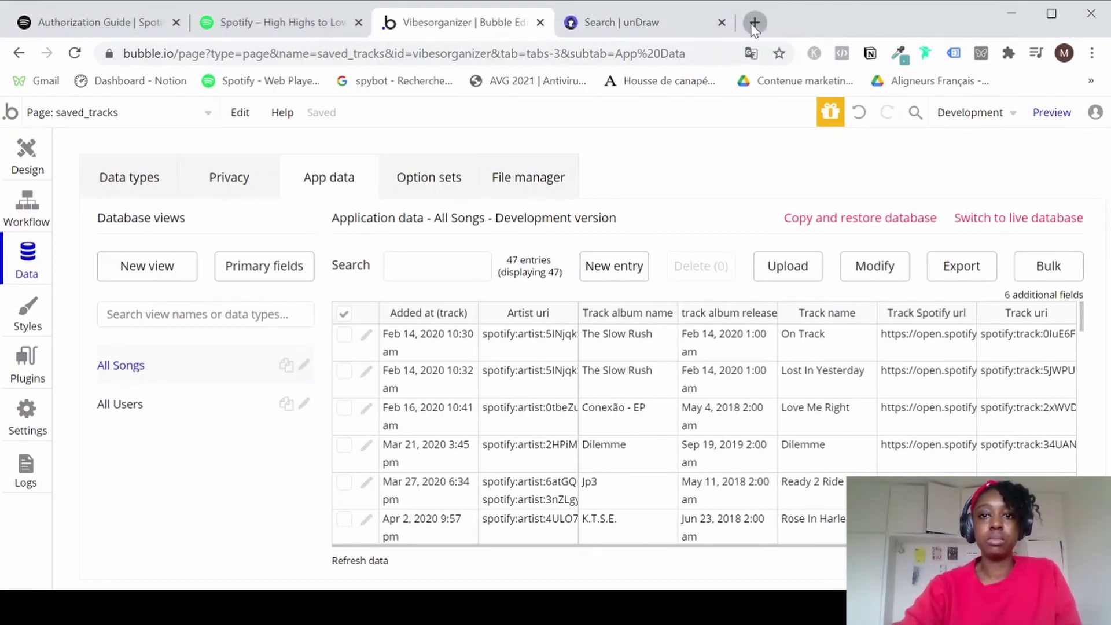
{"action": "left_click", "coordinate": [663, 35]}
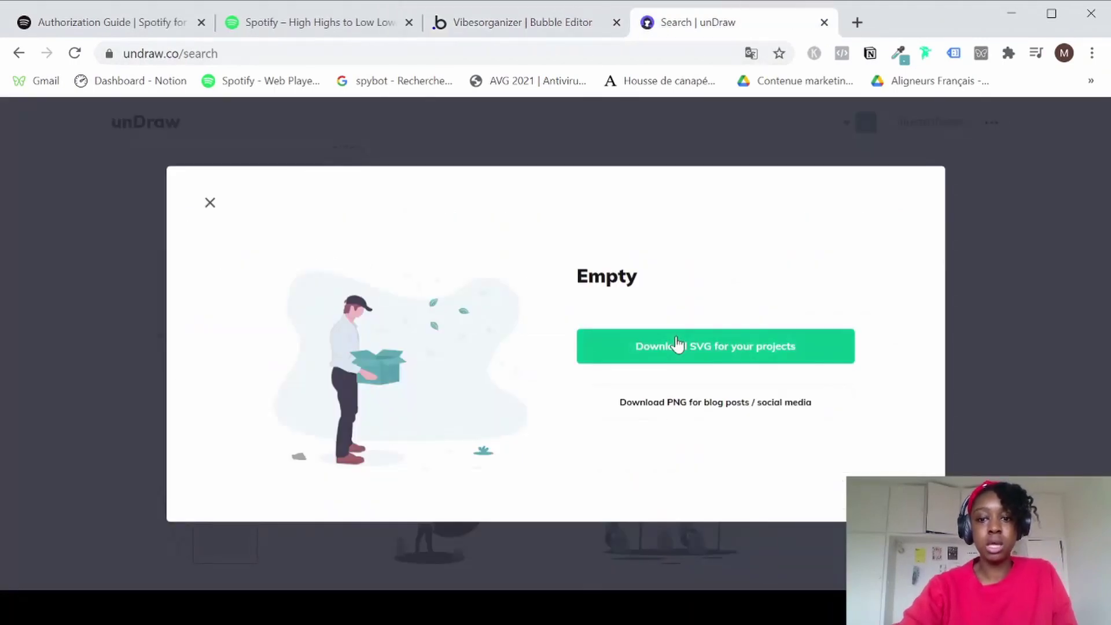
{"action": "left_click", "coordinate": [675, 406]}
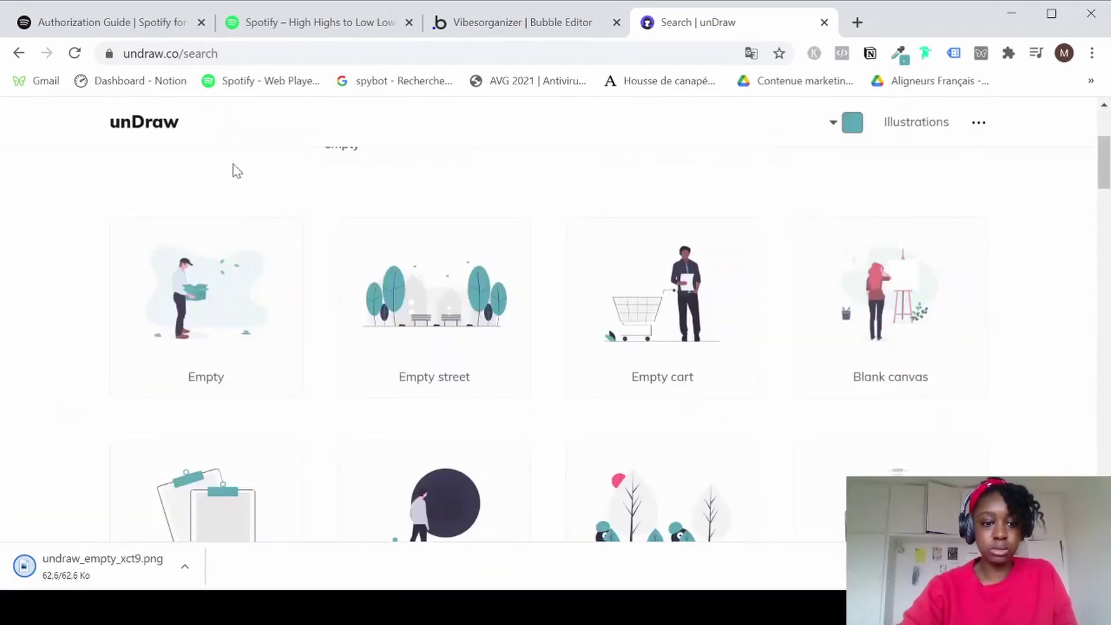
Switch to the Bubble editor's design view and move the Import your tracks button lower on the saved_tracks page.
{"action": "left_click", "coordinate": [484, 25]}
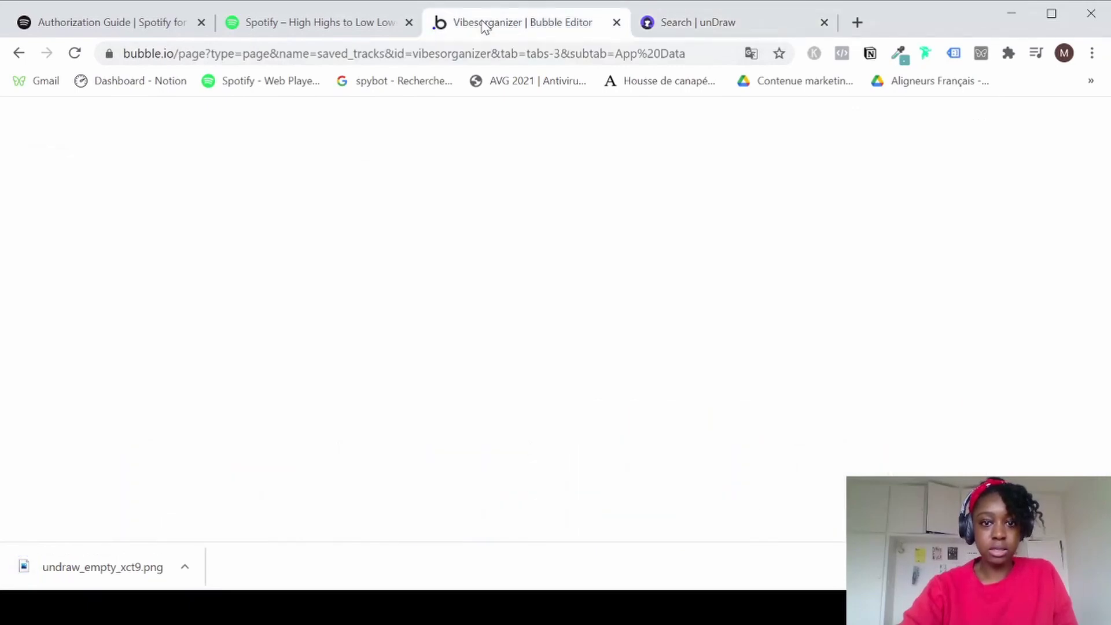
{"action": "left_click", "coordinate": [26, 171]}
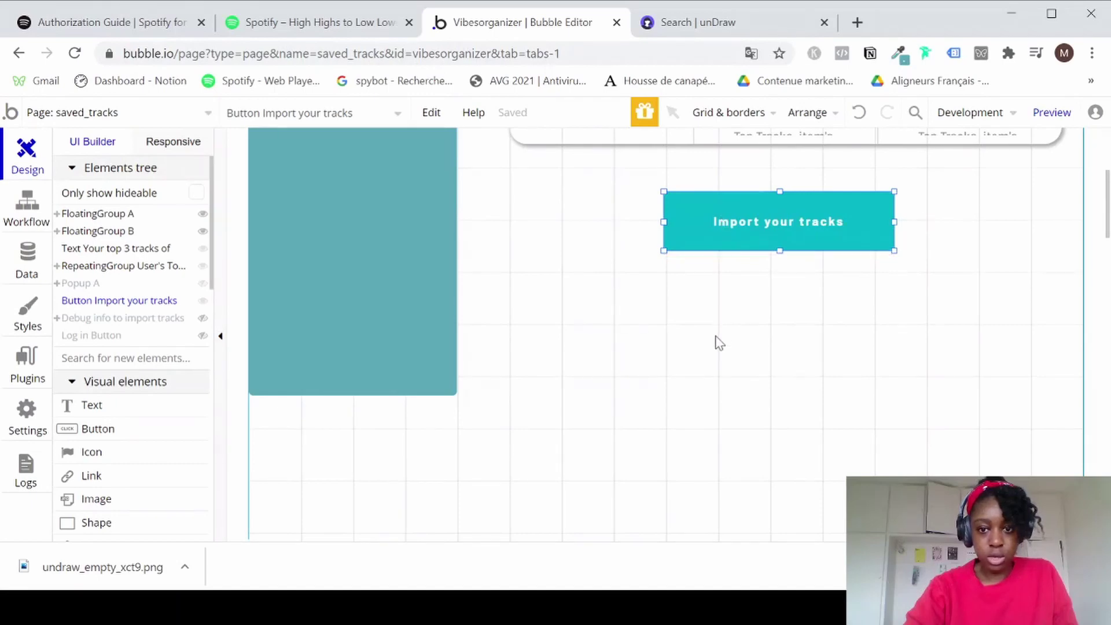
{"action": "left_click_drag", "start_coordinate": [748, 235], "coordinate": [759, 435]}
Draw a wide group between the top tracks list and the Import your tracks button, and name it Database empty.
{"action": "scroll", "coordinate": [138, 476], "scroll_direction": "down", "scroll_amount": 5}
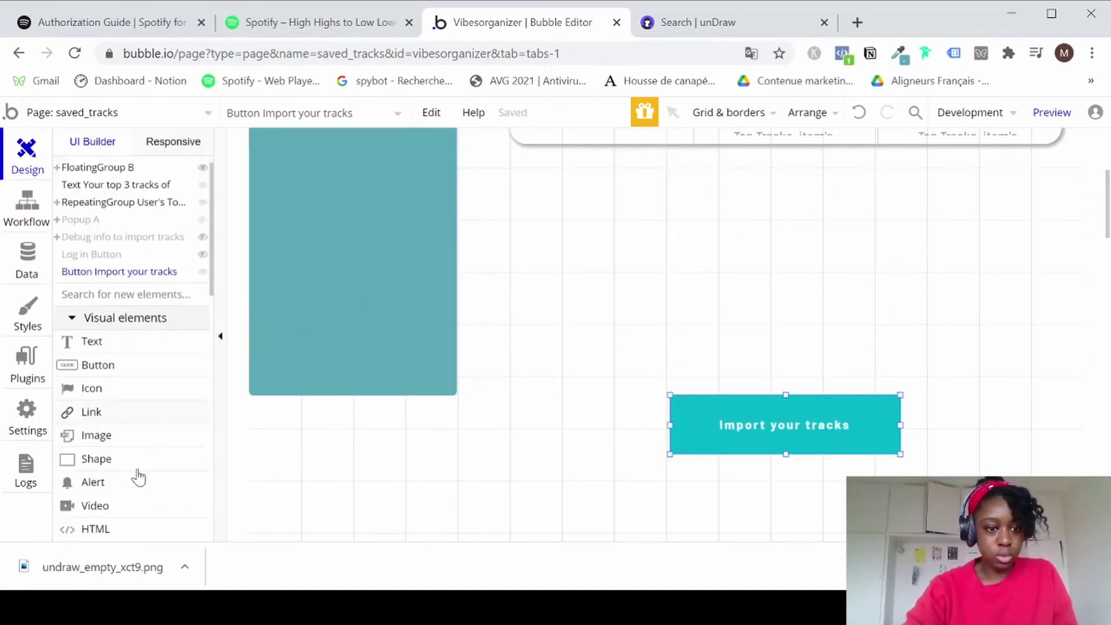
{"action": "left_click", "coordinate": [108, 425]}
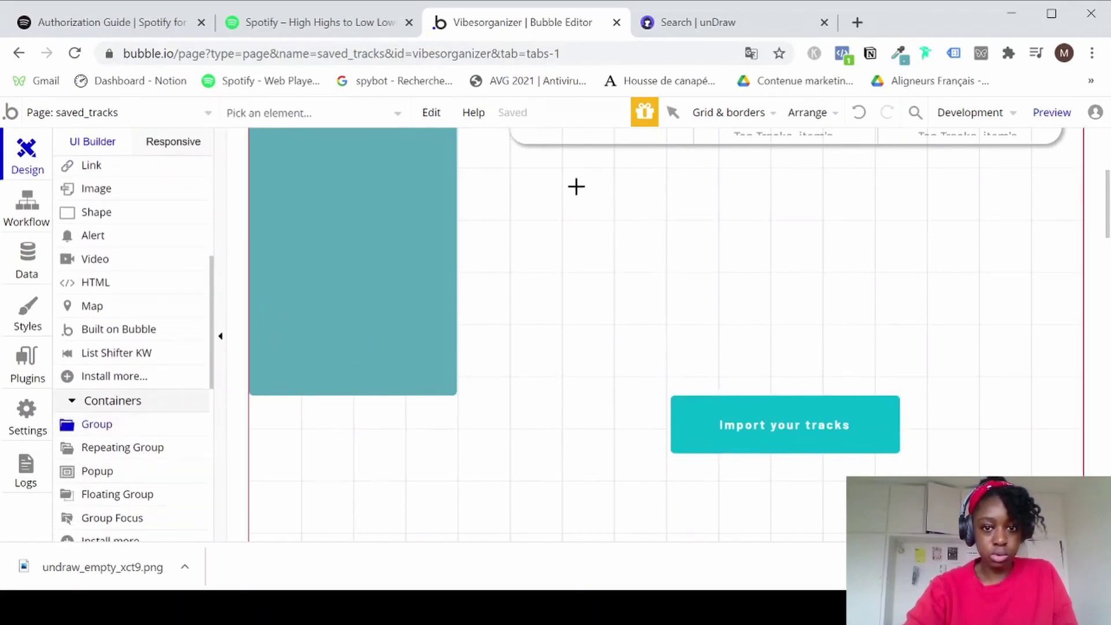
{"action": "left_click_drag", "start_coordinate": [510, 166], "coordinate": [1068, 380]}
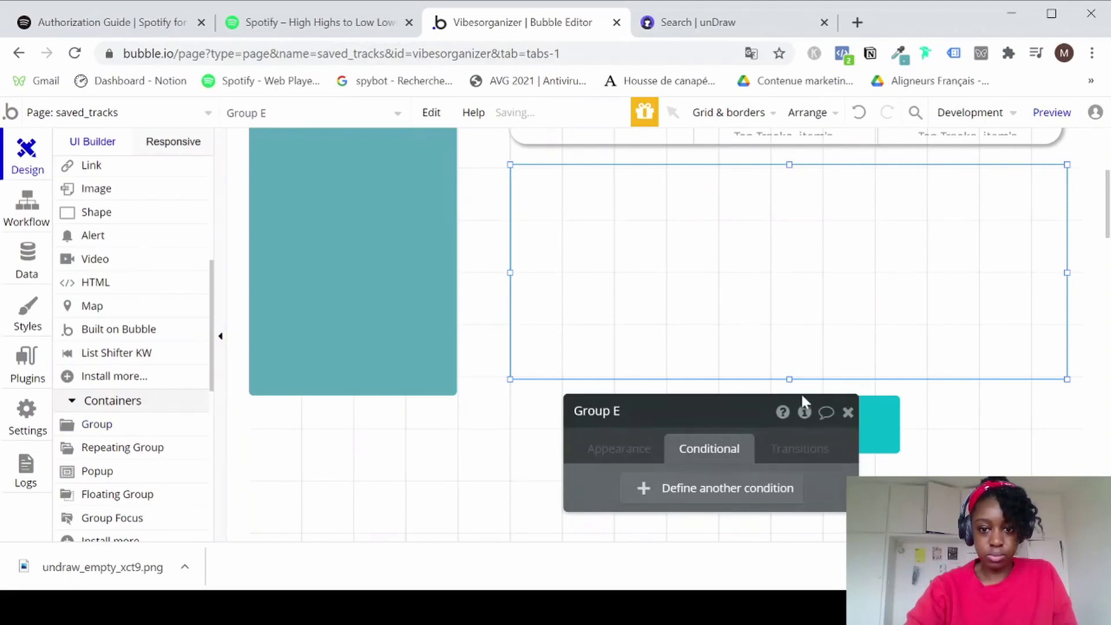
{"action": "left_click", "coordinate": [627, 412]}
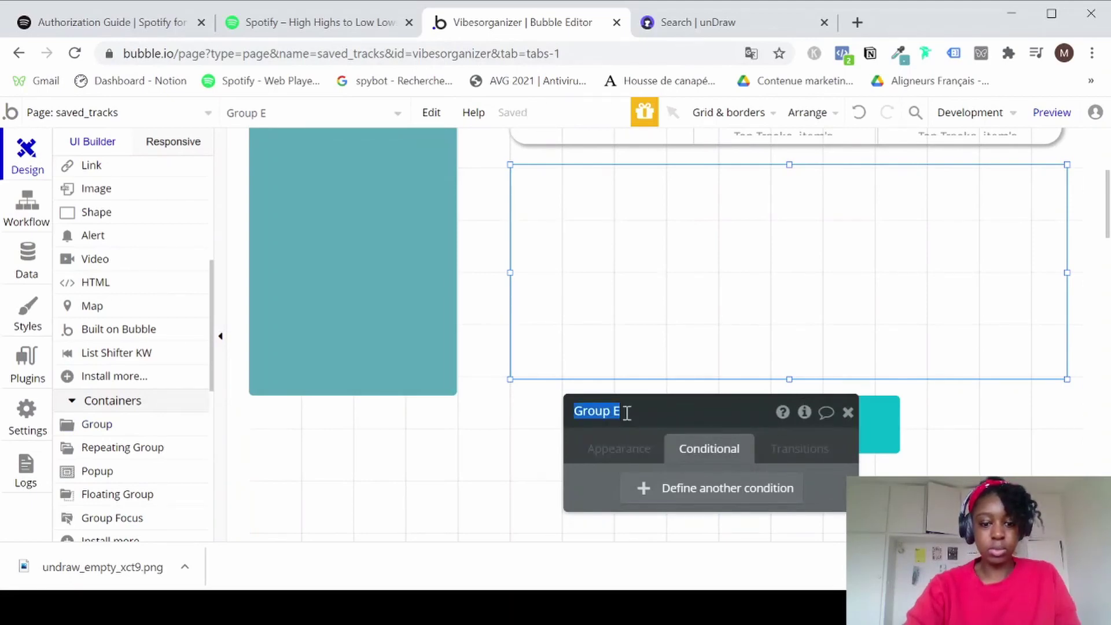
{"action": "type", "text": "Databa"}
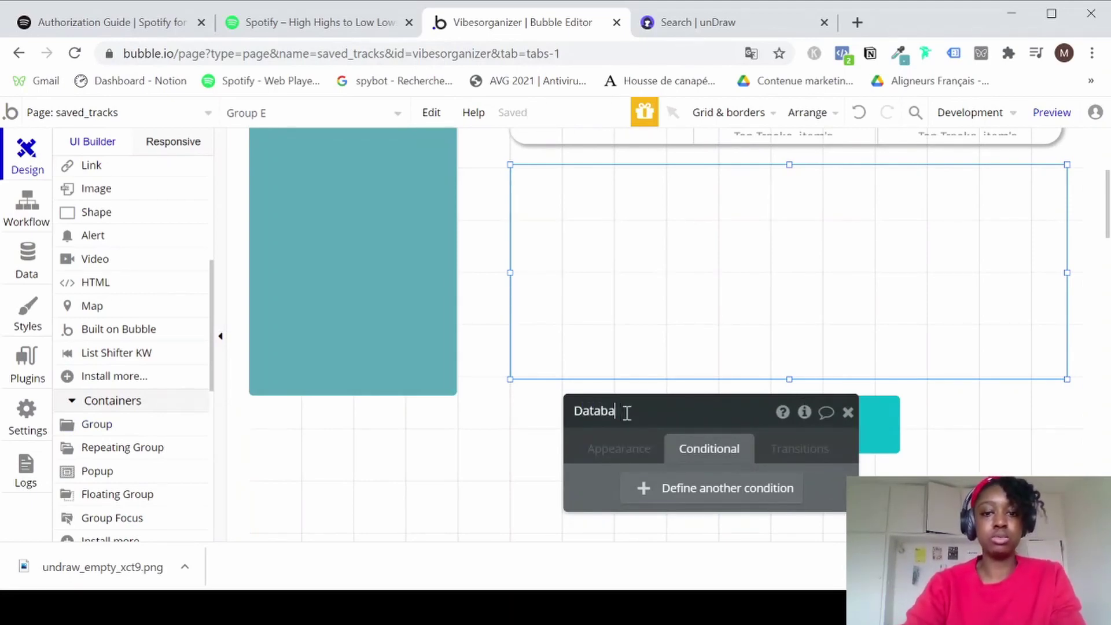
{"action": "type", "text": "se empty"}
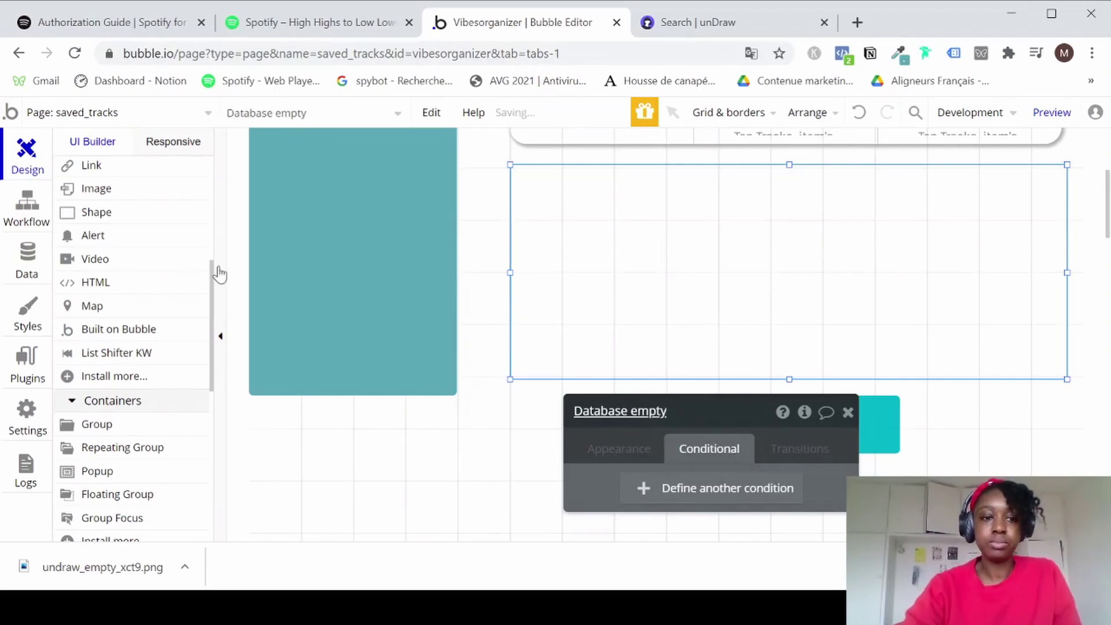
{"action": "key", "text": "Return"}
{"action": "scroll", "coordinate": [158, 292], "scroll_direction": "up", "scroll_amount": 4}
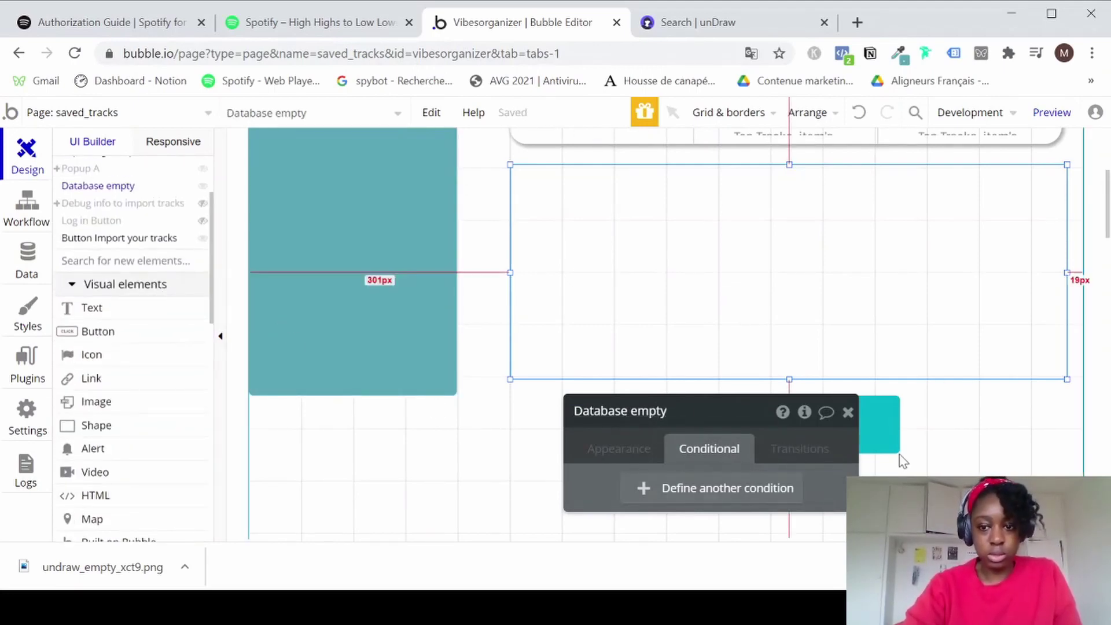
Move the Import your tracks button into the lower part of the Database empty group.
{"action": "left_click", "coordinate": [885, 446]}
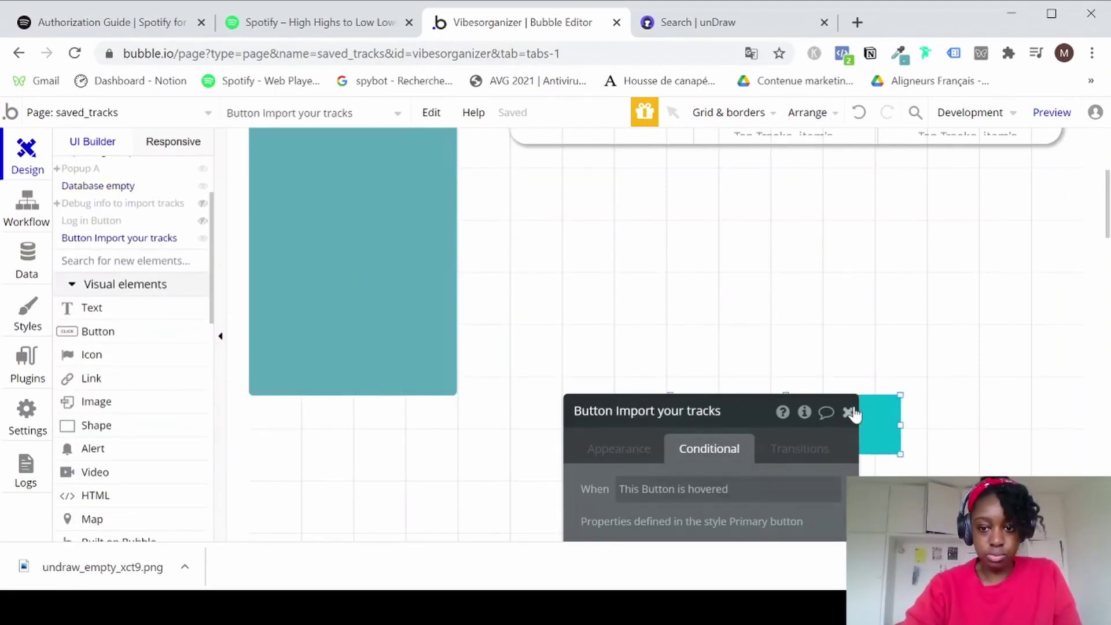
{"action": "left_click", "coordinate": [848, 412]}
{"action": "left_click_drag", "start_coordinate": [794, 429], "coordinate": [816, 351]}
{"action": "left_click", "coordinate": [615, 297]}
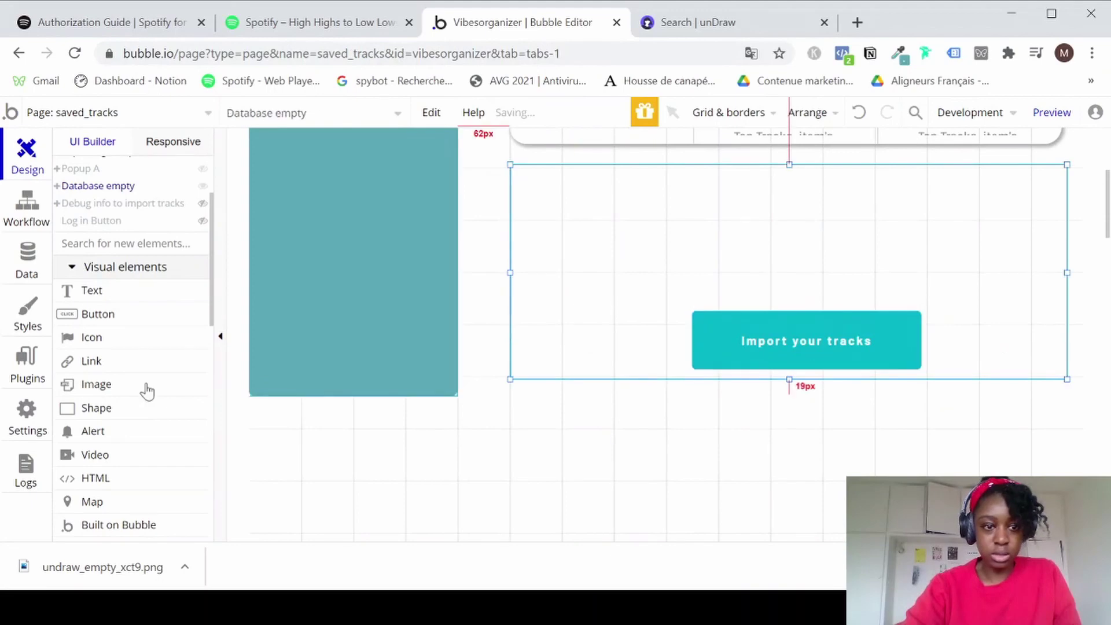
Add a text about 600 by 120 px reading "There's nothing here... Please click on the button below to import your saved tracks from Spotify.".
{"action": "left_click", "coordinate": [94, 291]}
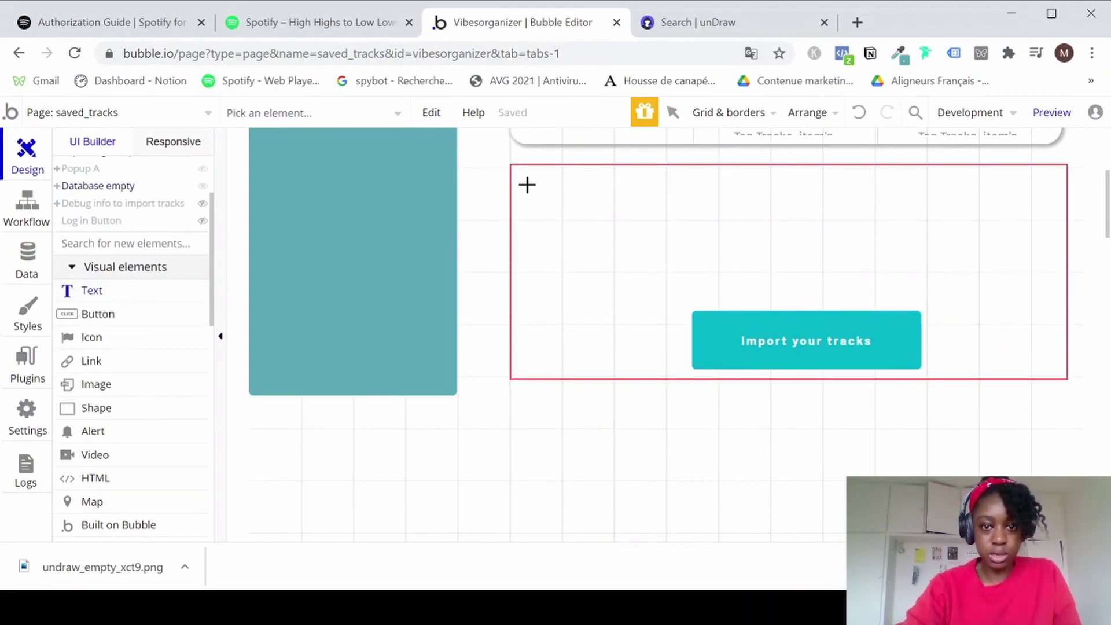
{"action": "left_click_drag", "start_coordinate": [527, 185], "coordinate": [1046, 289]}
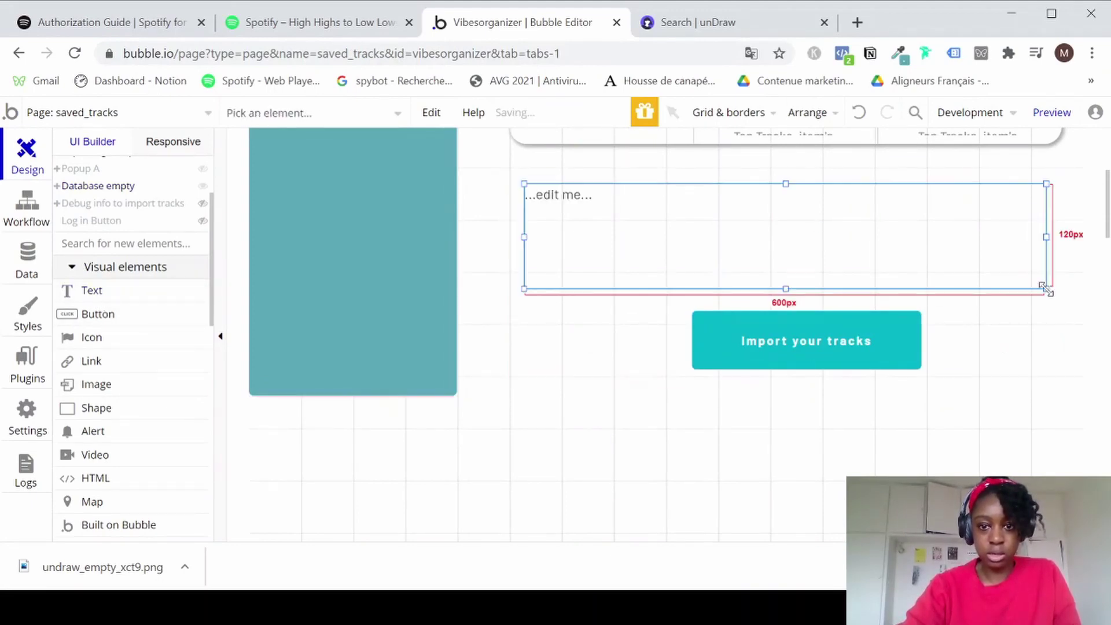
{"action": "key", "text": "BackSpace"}
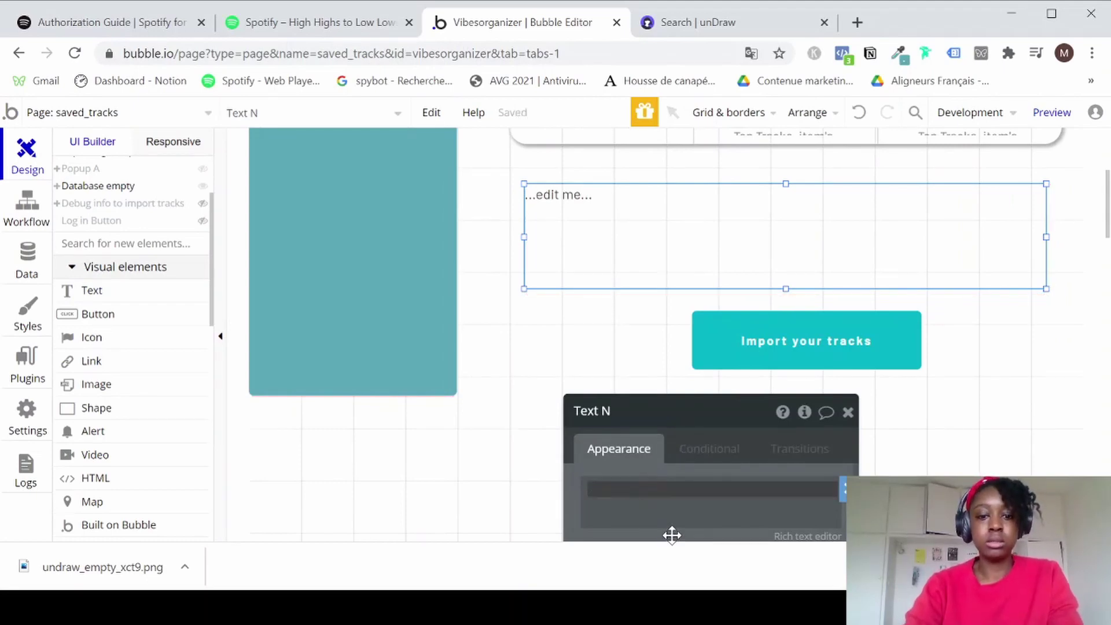
{"action": "type", "text": "Ther"}
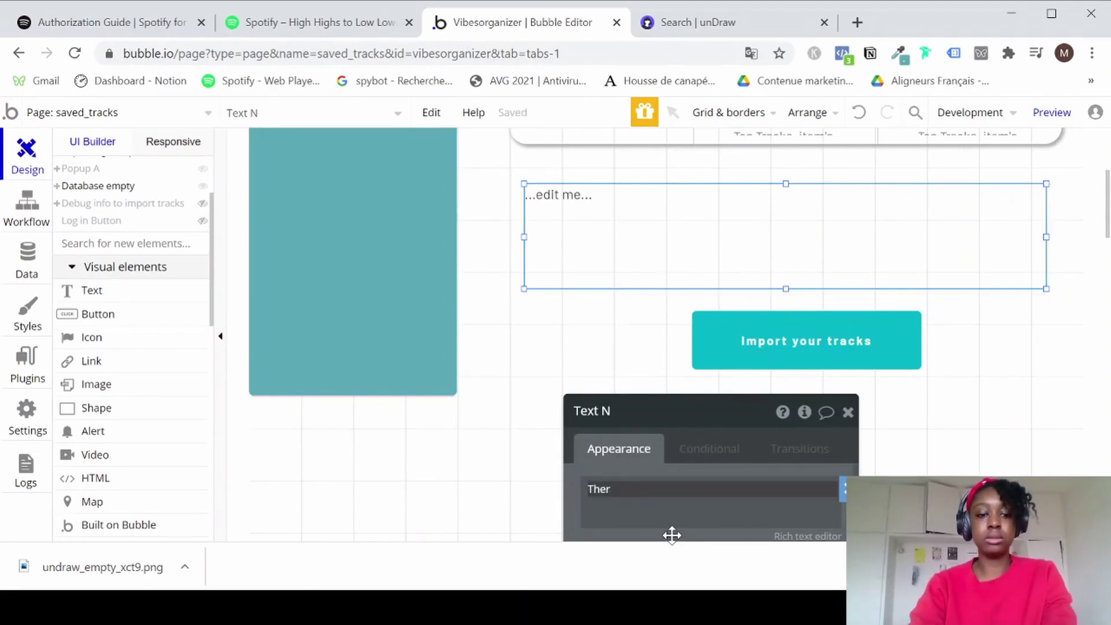
{"action": "type", "text": "''s"}
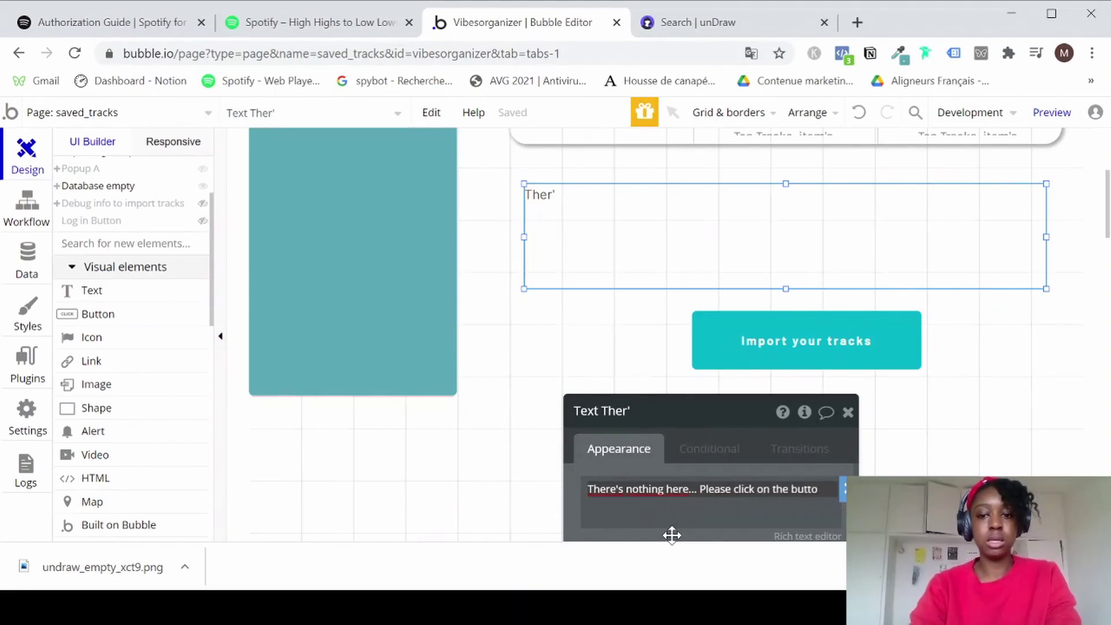
{"action": "type", "text": "n below to import"}
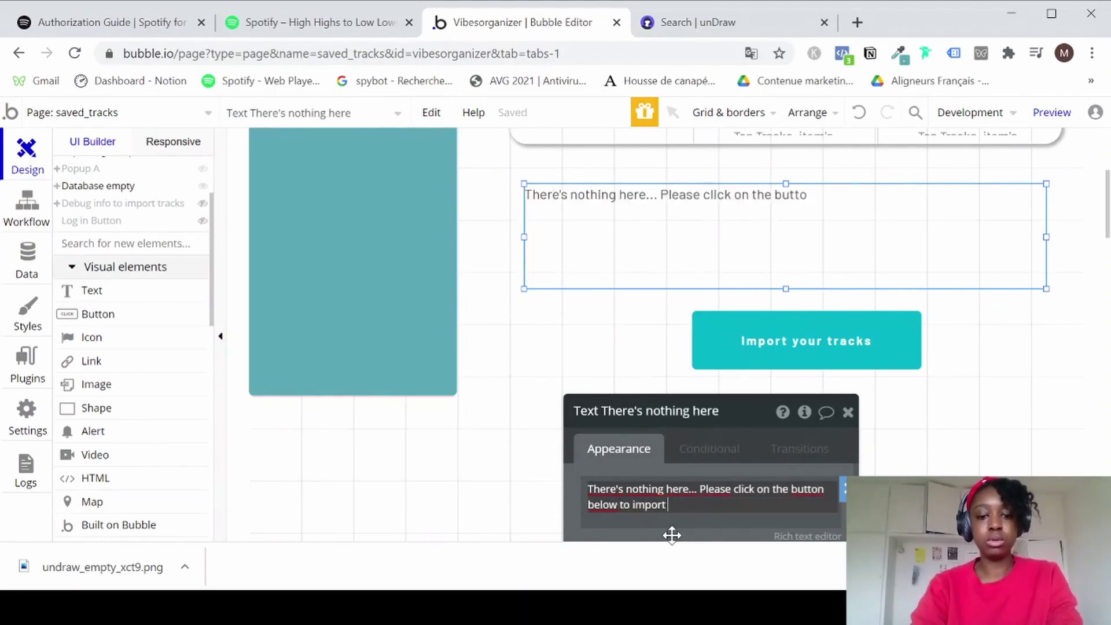
{"action": "key", "text": "BackSpace"}
{"action": "key", "text": "BackSpace"}
{"action": "key", "text": "BackSpace"}
{"action": "key", "text": "BackSpace"}
{"action": "key", "text": "BackSpace"}
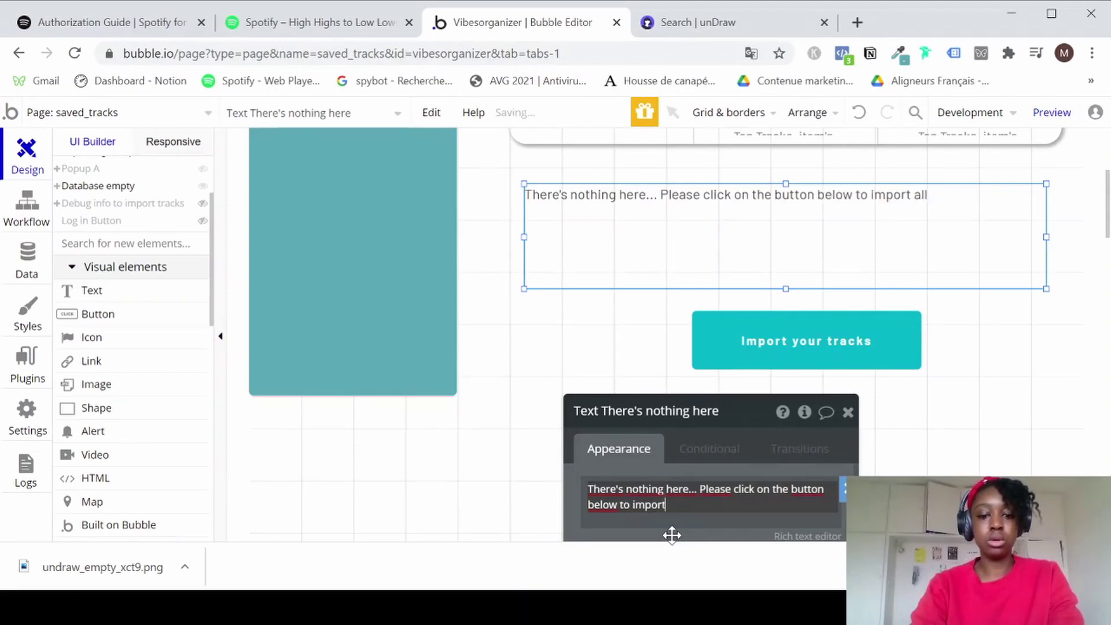
{"action": "type", "text": "t your"}
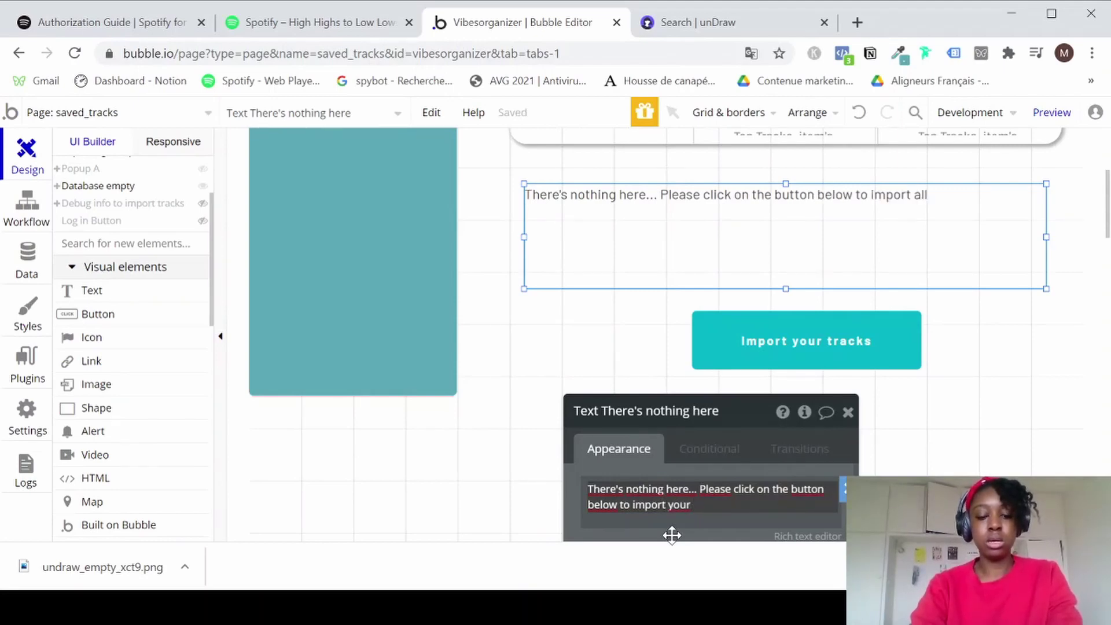
{"action": "type", "text": "saved tracks from Spoti"}
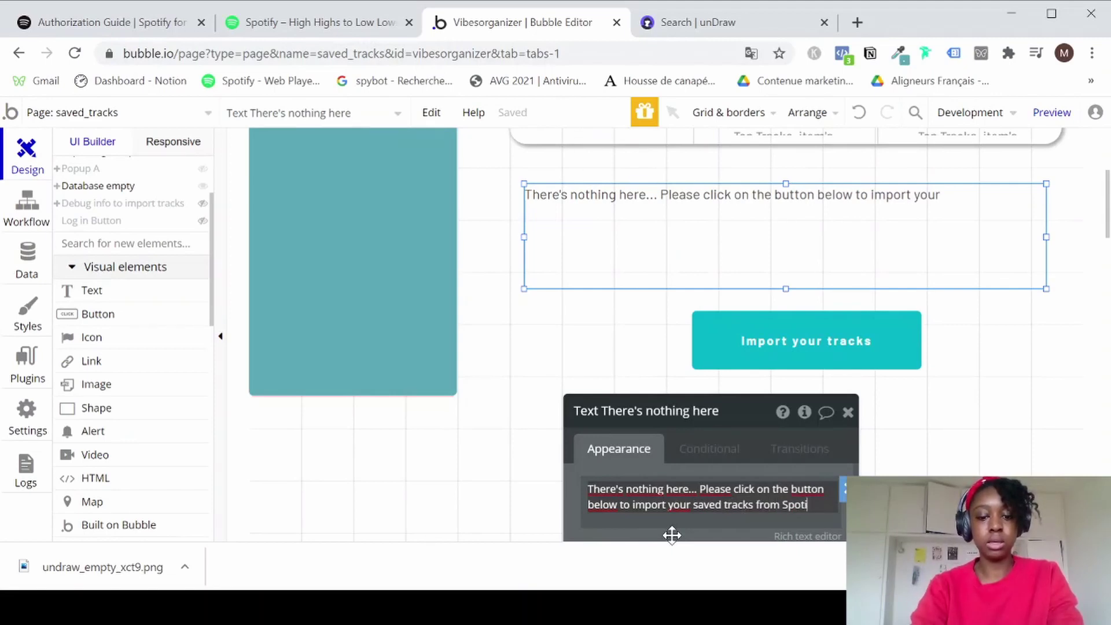
{"action": "type", "text": "."}
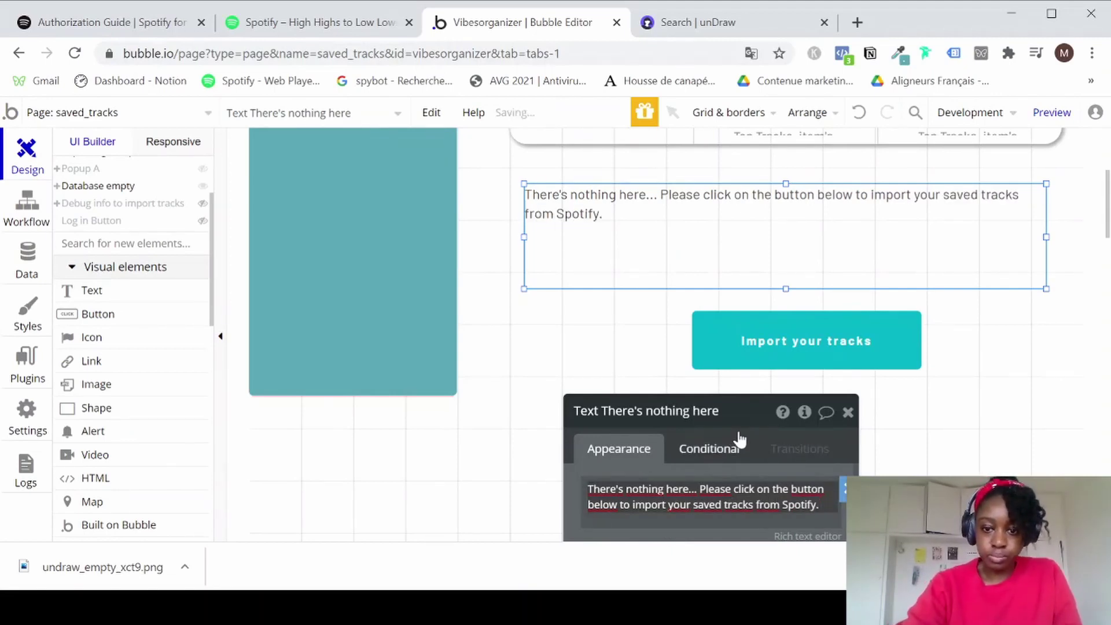
Apply the Paragraphs style to the "There's nothing here" text and close its properties.
{"action": "left_click_drag", "start_coordinate": [747, 427], "coordinate": [683, 157]}
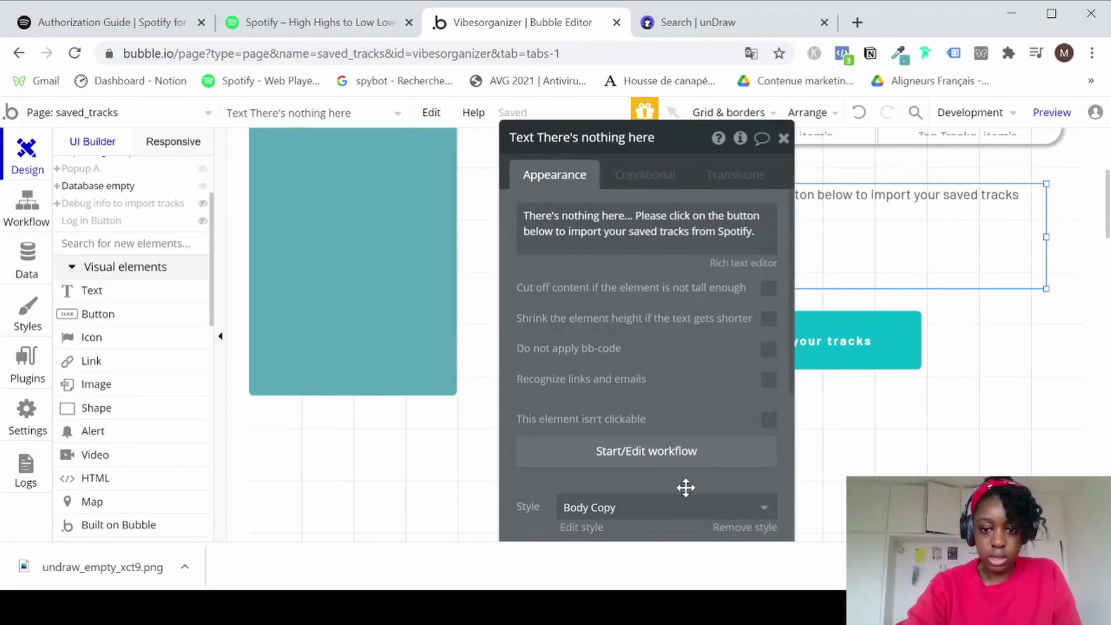
{"action": "scroll", "coordinate": [727, 494], "scroll_direction": "down", "scroll_amount": 1}
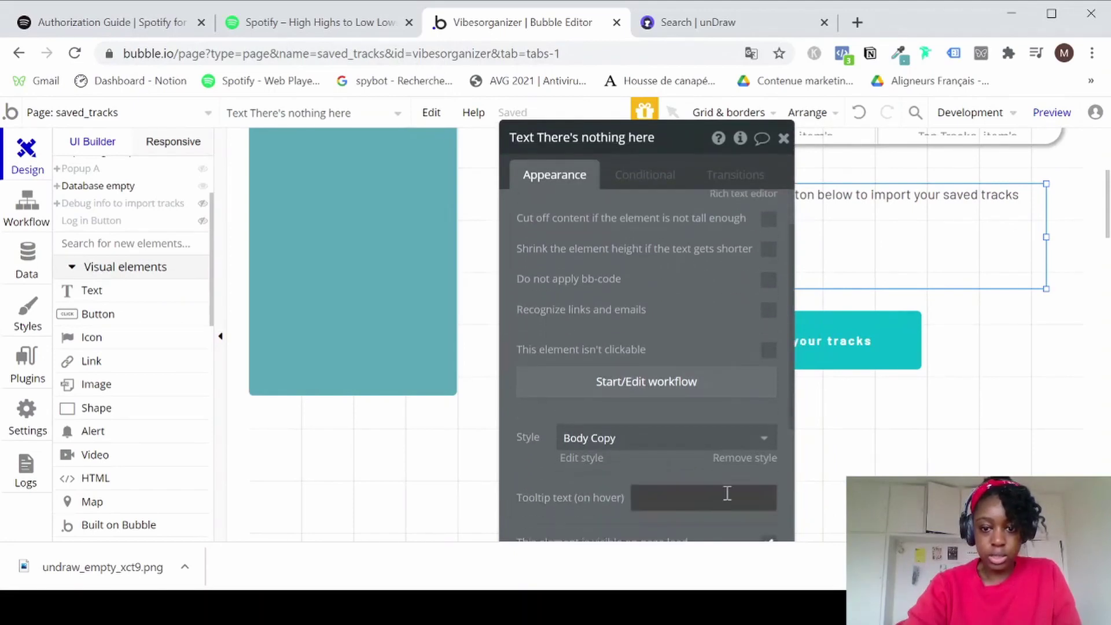
{"action": "left_click", "coordinate": [739, 445]}
{"action": "type", "text": "para"}
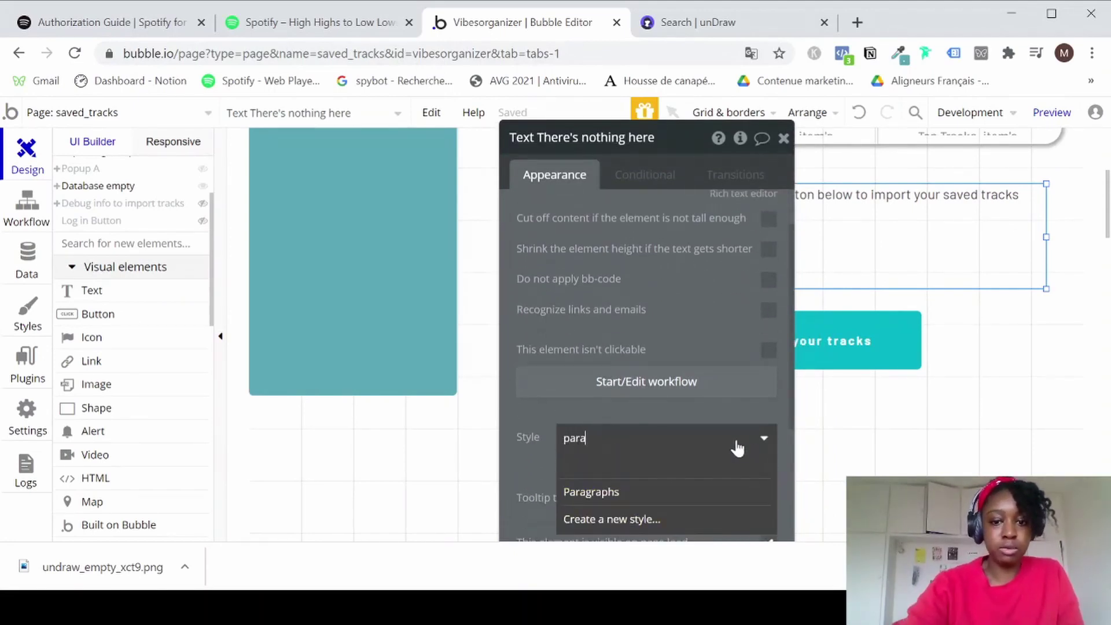
{"action": "left_click", "coordinate": [656, 492]}
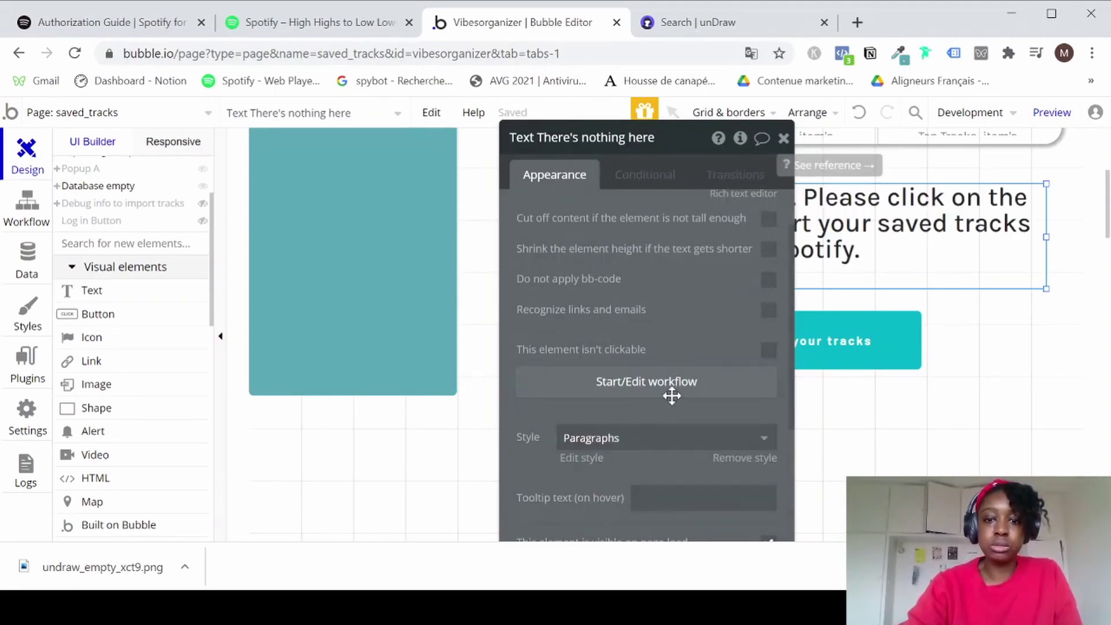
{"action": "scroll", "coordinate": [670, 393], "scroll_direction": "down", "scroll_amount": 1}
{"action": "left_click", "coordinate": [785, 137]}
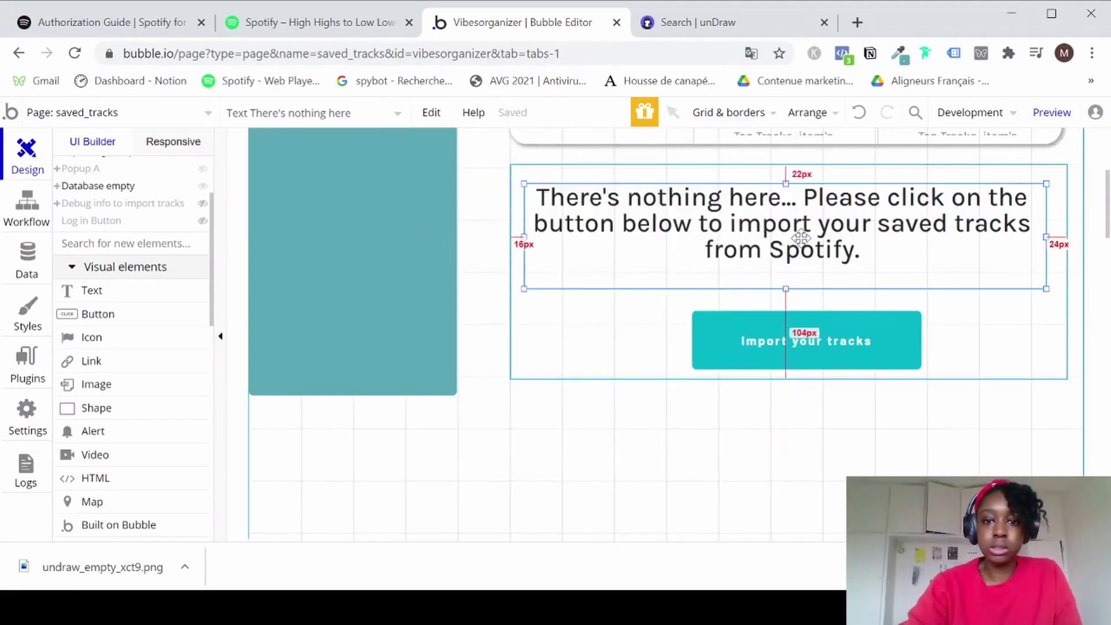
Extend the Database empty group downward and move the Import your tracks button down near its lower edge.
{"action": "left_click", "coordinate": [637, 367]}
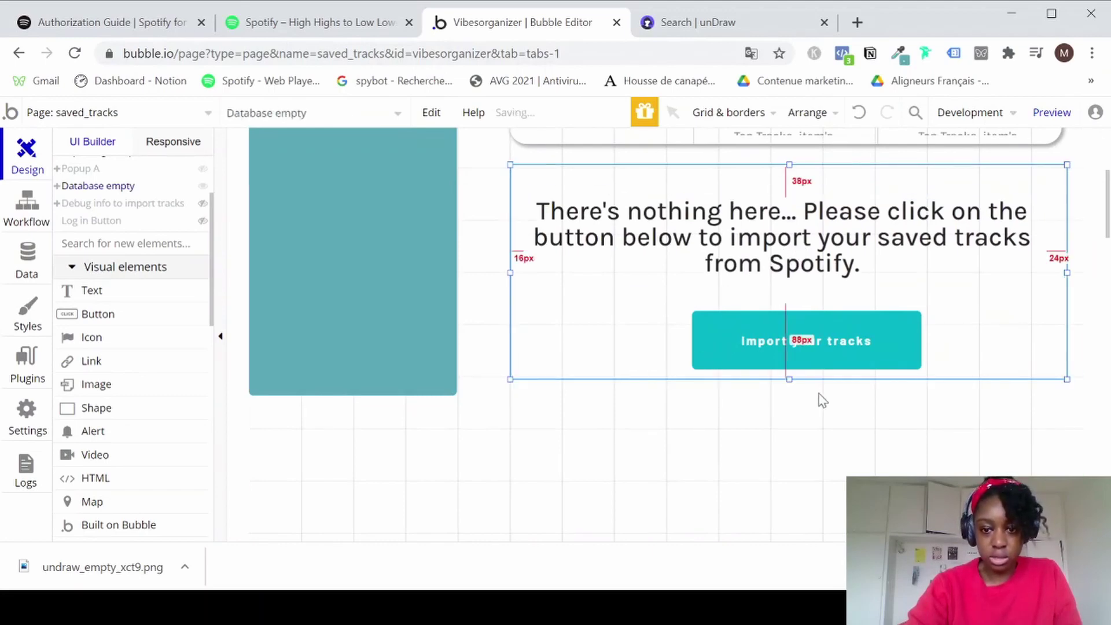
{"action": "left_click_drag", "start_coordinate": [791, 383], "coordinate": [790, 501]}
{"action": "left_click_drag", "start_coordinate": [829, 338], "coordinate": [831, 449]}
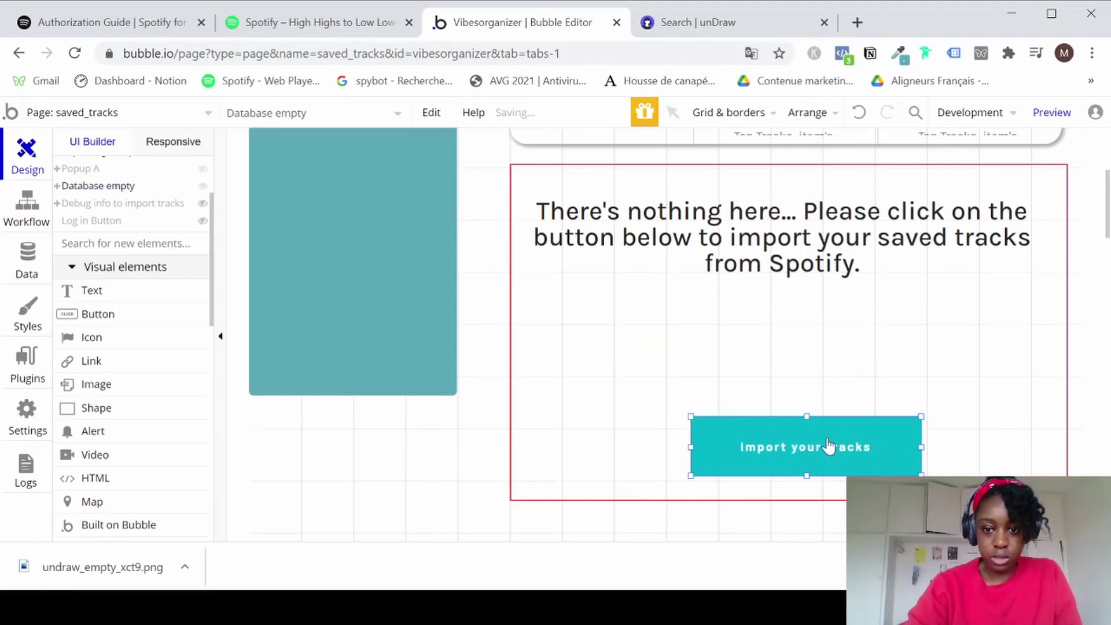
Move the "There's nothing here" text down to just above the Import your tracks button and center it horizontally in the group.
{"action": "left_click", "coordinate": [822, 255]}
{"action": "left_click_drag", "start_coordinate": [823, 255], "coordinate": [823, 342]}
{"action": "right_click", "coordinate": [823, 342]}
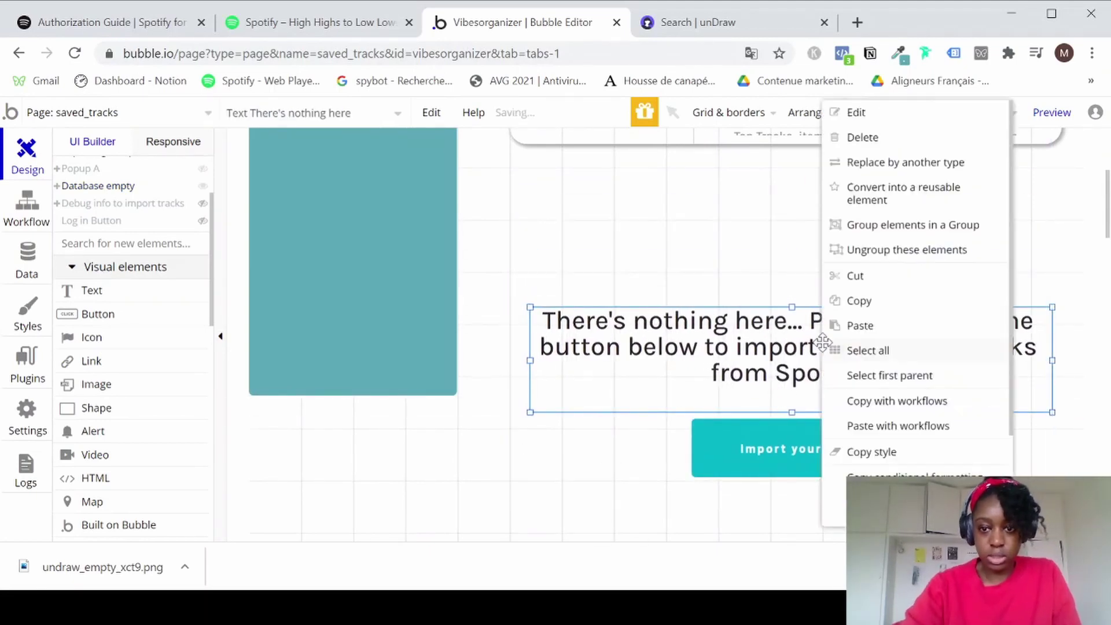
{"action": "scroll", "coordinate": [872, 442], "scroll_direction": "down", "scroll_amount": 2}
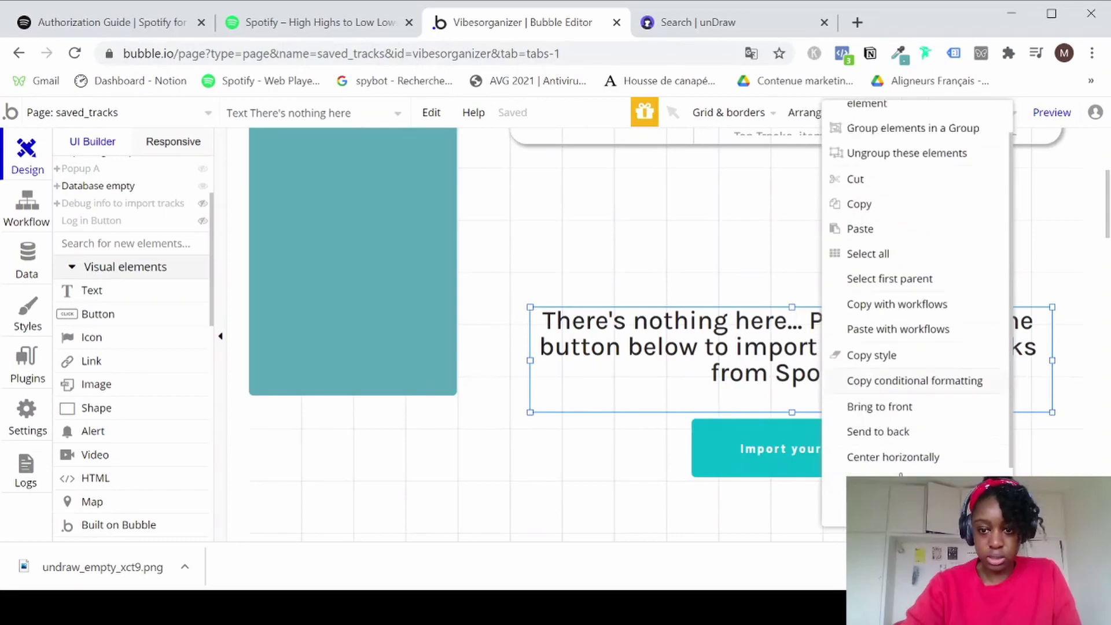
{"action": "left_click", "coordinate": [906, 450]}
Center the Import your tracks button horizontally within the Database empty group.
{"action": "left_click", "coordinate": [789, 450]}
{"action": "right_click", "coordinate": [789, 450]}
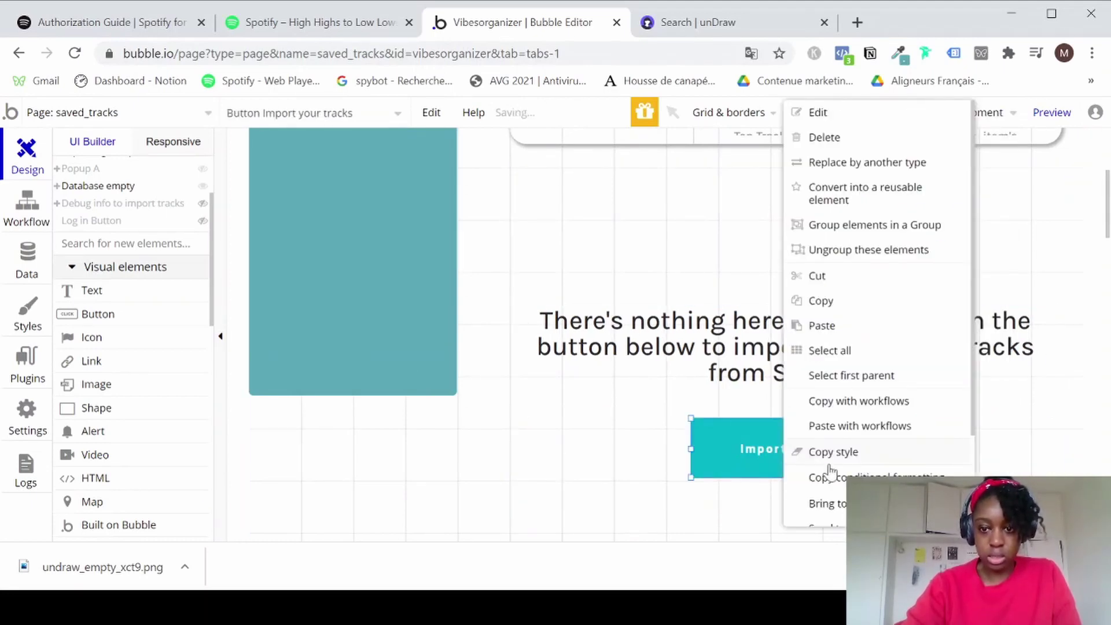
{"action": "scroll", "coordinate": [831, 470], "scroll_direction": "down", "scroll_amount": 1}
{"action": "left_click", "coordinate": [821, 440]}
{"action": "left_click", "coordinate": [838, 324]}
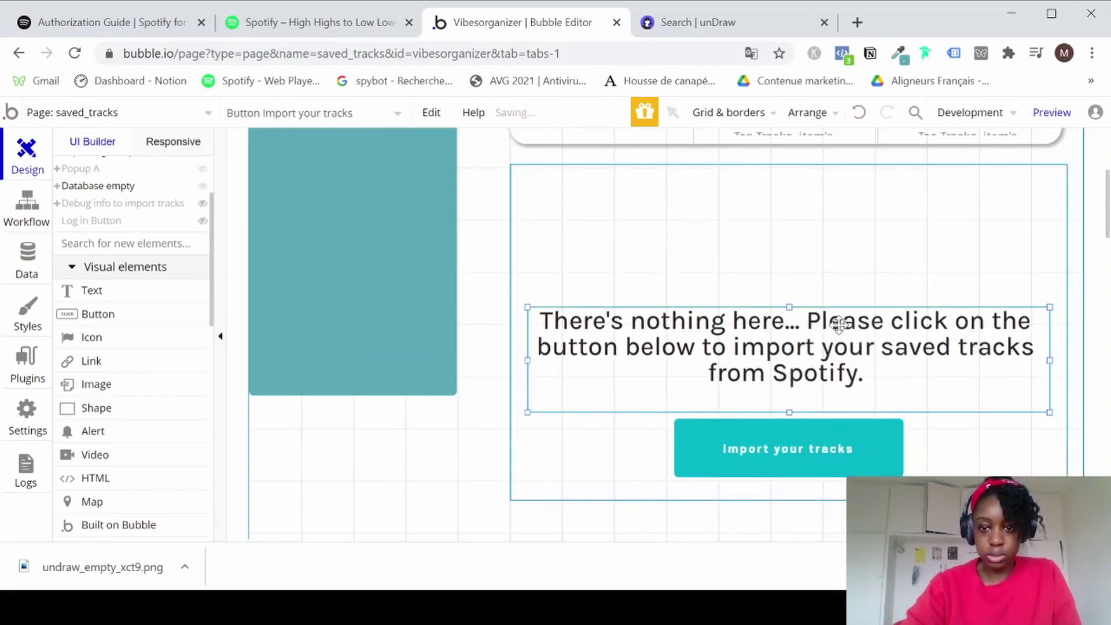
Add an image element above the "There's nothing here" text and upload undraw_empty_xct9.png as its static image.
{"action": "scroll", "coordinate": [110, 390], "scroll_direction": "down", "scroll_amount": 2}
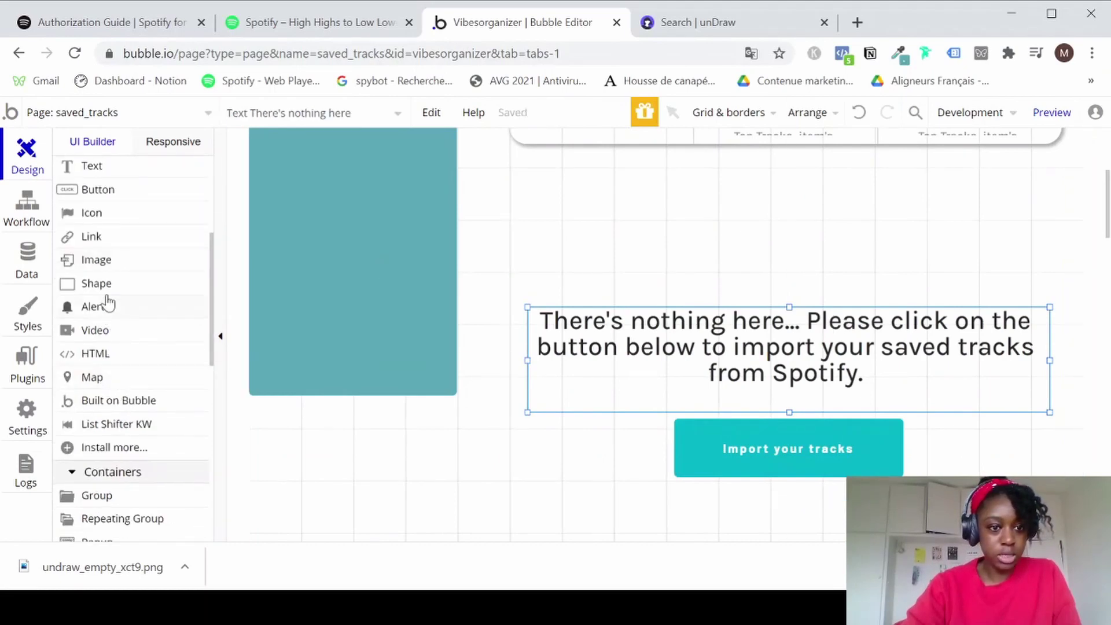
{"action": "left_click", "coordinate": [101, 268]}
{"action": "mouse_move", "coordinate": [617, 173]}
{"action": "left_mouse_down"}
{"action": "mouse_move", "coordinate": [904, 275]}
{"action": "mouse_move", "coordinate": [1059, 297]}
{"action": "mouse_move", "coordinate": [972, 300]}
{"action": "left_mouse_up"}
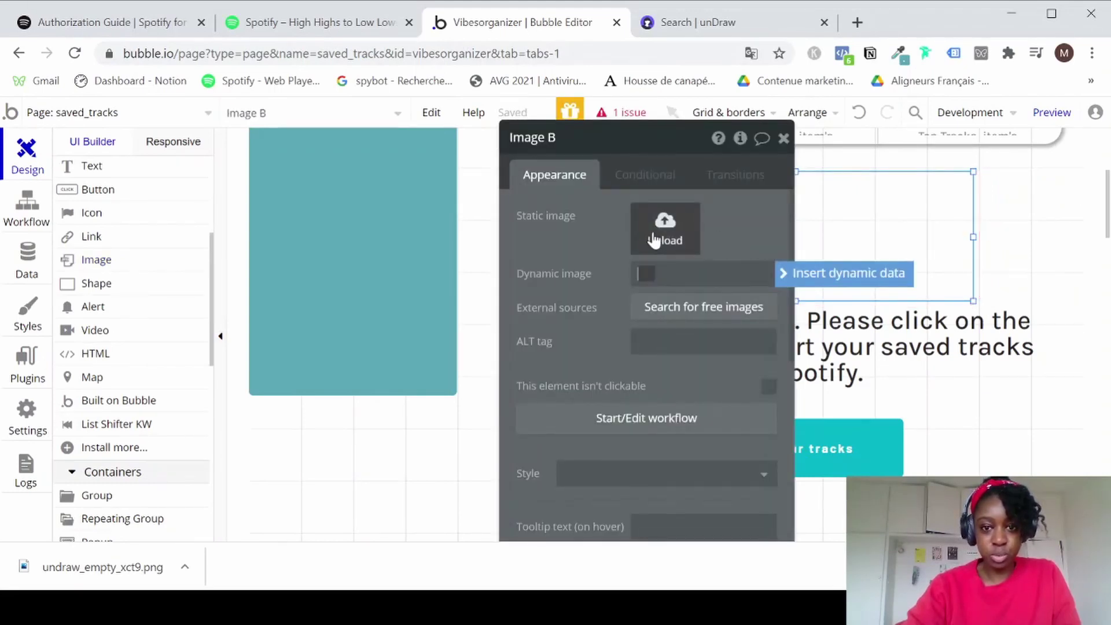
{"action": "left_click", "coordinate": [654, 240]}
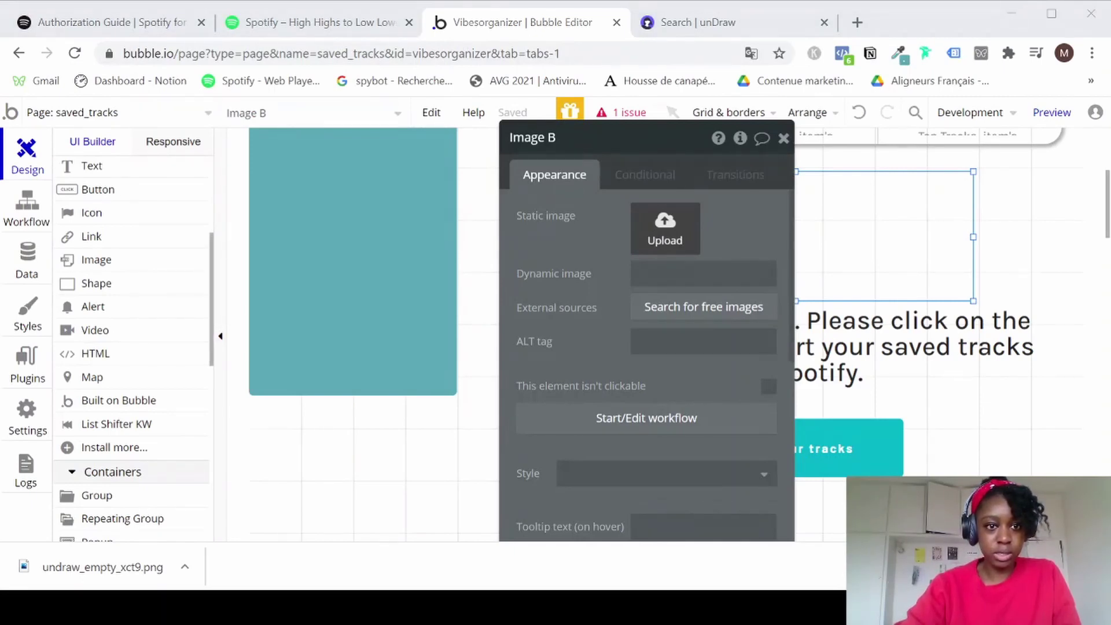
{"action": "double_click", "coordinate": [205, 181]}
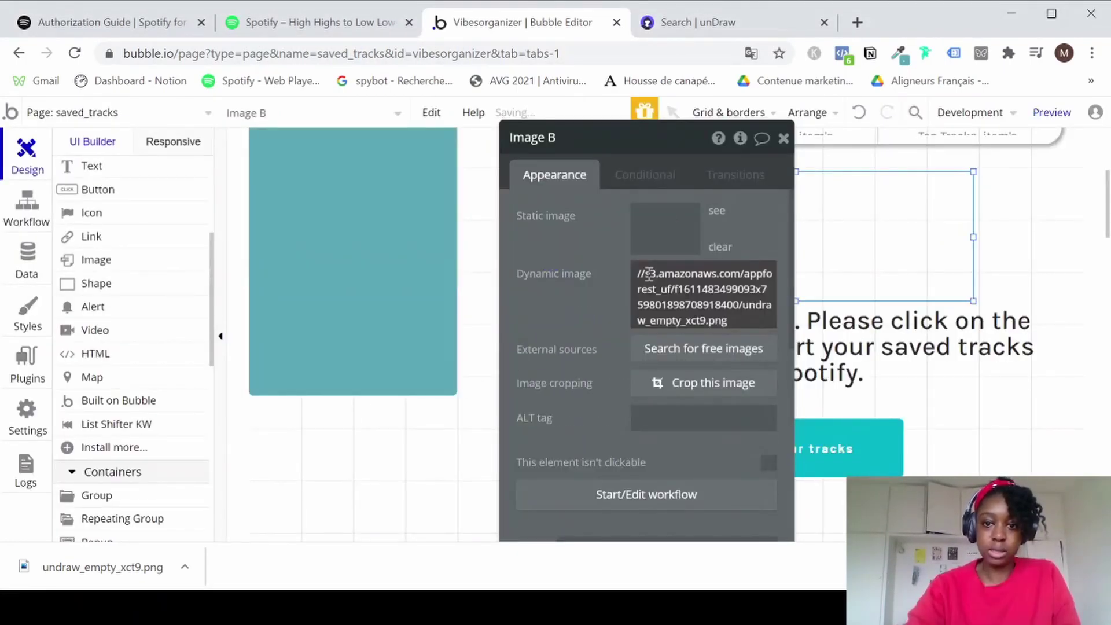
{"action": "left_click", "coordinate": [783, 138]}
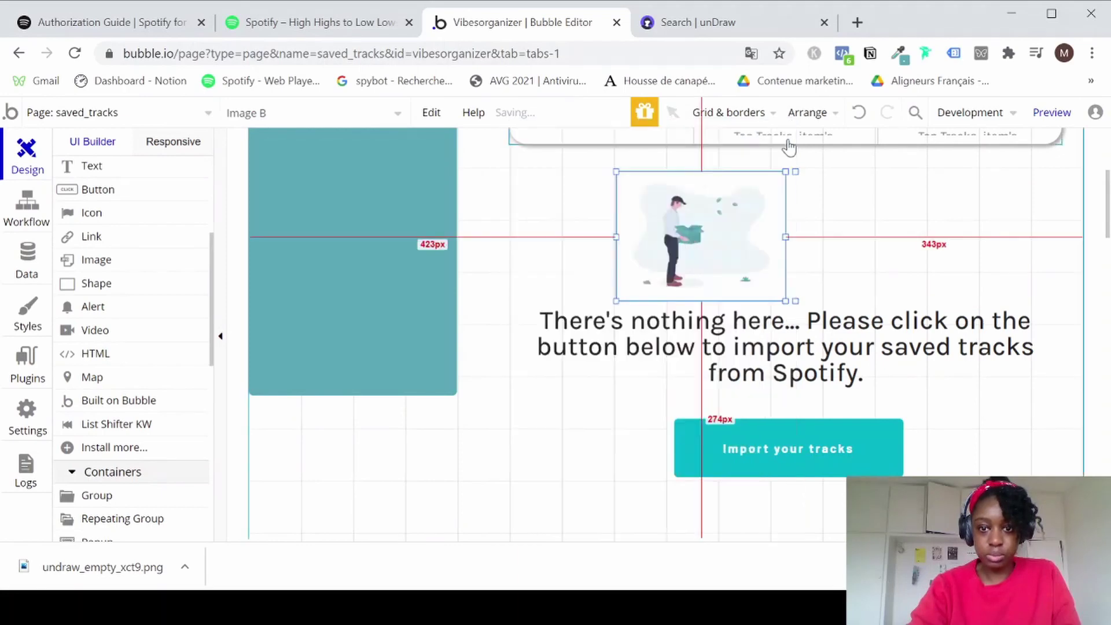
Center the uploaded illustration horizontally within the Database empty group.
{"action": "right_click", "coordinate": [723, 243]}
{"action": "scroll", "coordinate": [799, 416], "scroll_direction": "down", "scroll_amount": 2}
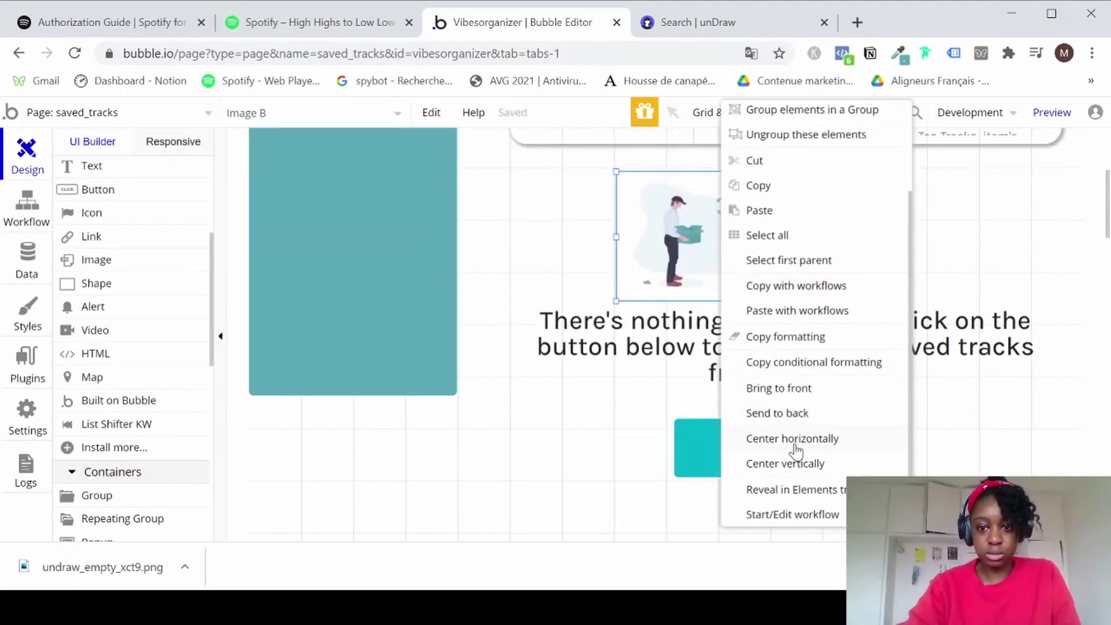
{"action": "left_click", "coordinate": [796, 438]}
{"action": "left_click", "coordinate": [925, 419]}
{"action": "scroll", "coordinate": [923, 405], "scroll_direction": "up", "scroll_amount": 3}
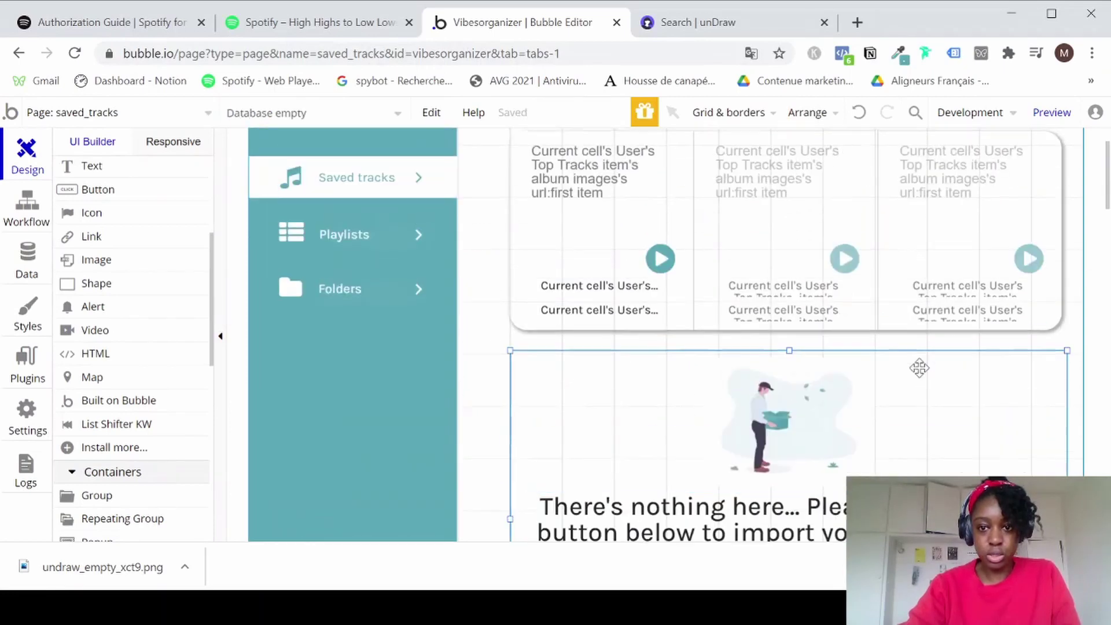
Preview the saved_tracks page and examine how the illustration, message and import button are laid out beneath the top tracks.
{"action": "left_click", "coordinate": [1050, 114]}
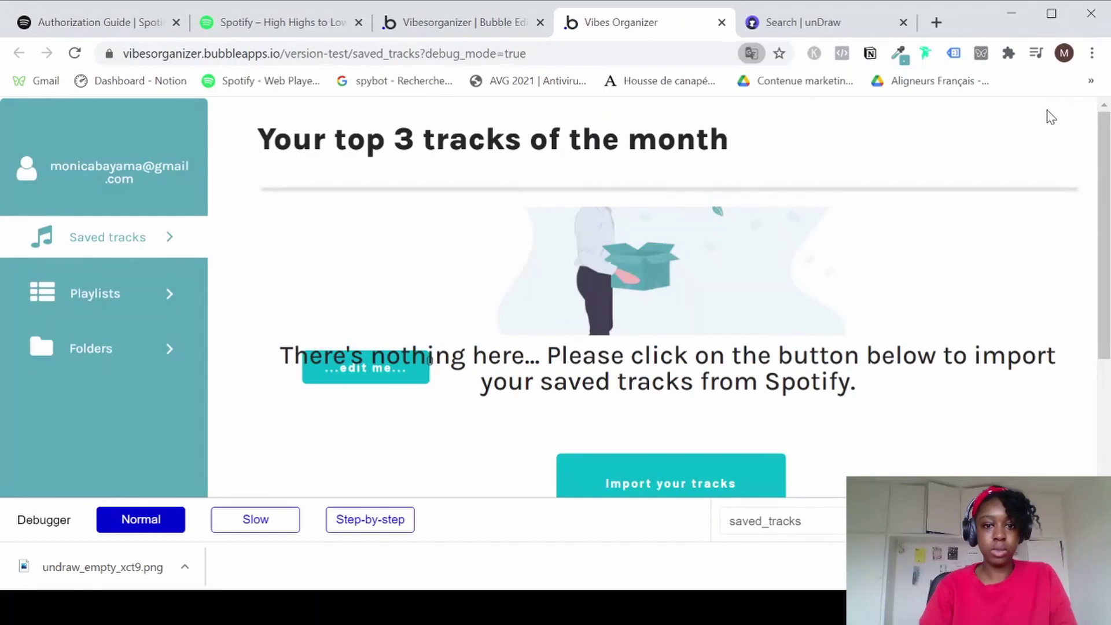
{"action": "scroll", "coordinate": [924, 301], "scroll_direction": "down", "scroll_amount": 3}
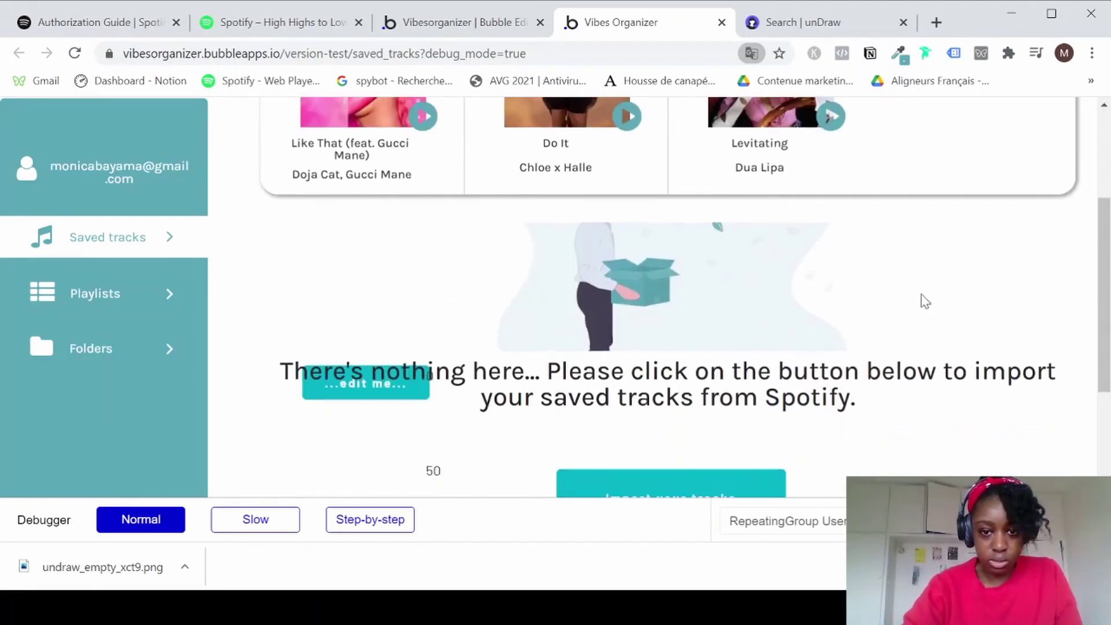
{"action": "scroll", "coordinate": [924, 302], "scroll_direction": "down", "scroll_amount": 4}
{"action": "scroll", "coordinate": [681, 365], "scroll_direction": "down", "scroll_amount": 1}
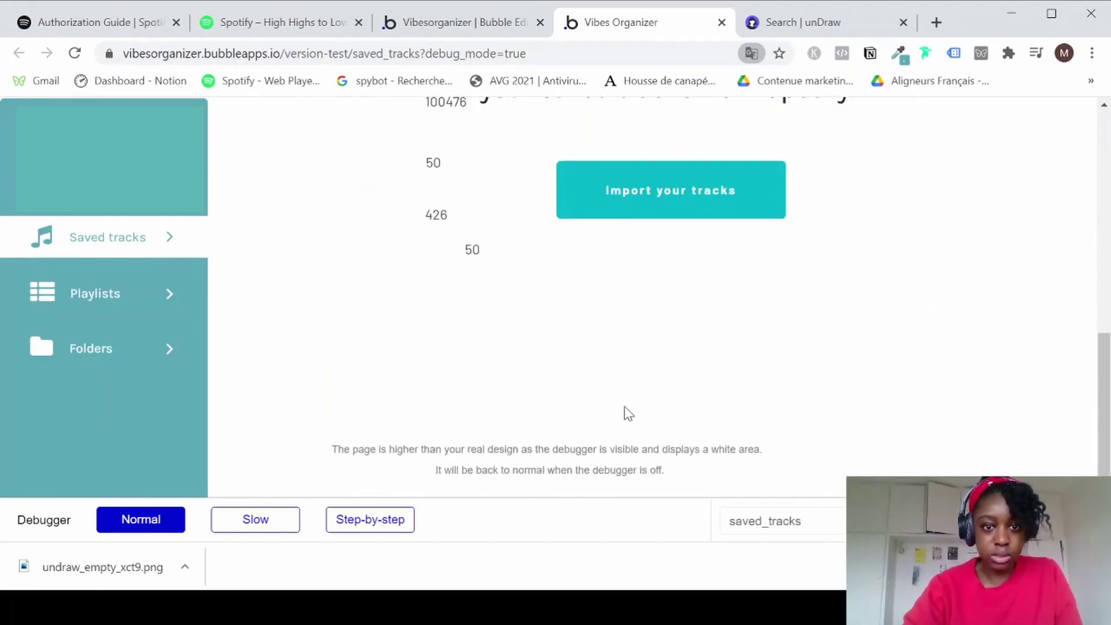
{"action": "scroll", "coordinate": [627, 363], "scroll_direction": "up", "scroll_amount": 3}
{"action": "scroll", "coordinate": [628, 362], "scroll_direction": "down", "scroll_amount": 3}
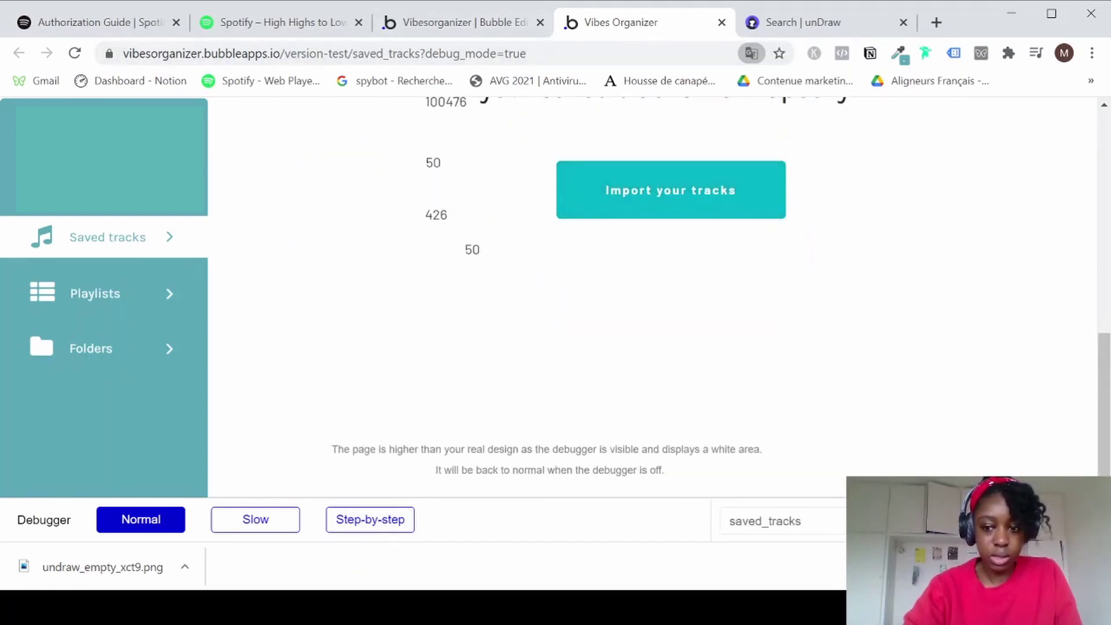
{"action": "left_click", "coordinate": [1091, 567]}
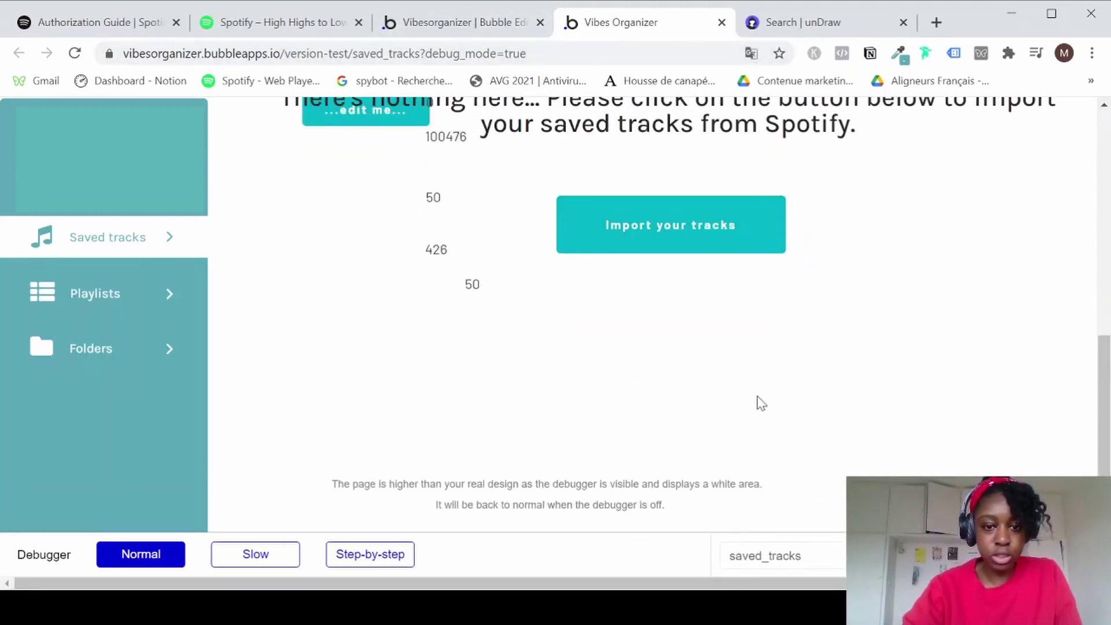
{"action": "scroll", "coordinate": [759, 273], "scroll_direction": "up", "scroll_amount": 3}
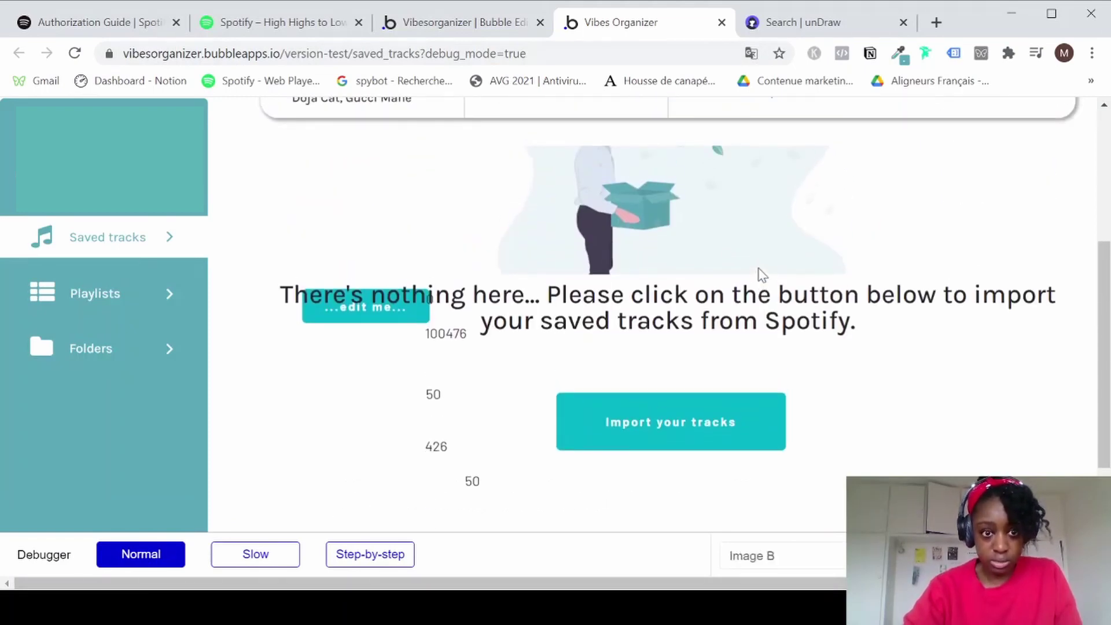
{"action": "scroll", "coordinate": [759, 273], "scroll_direction": "up", "scroll_amount": 5}
{"action": "scroll", "coordinate": [510, 220], "scroll_direction": "up", "scroll_amount": 1}
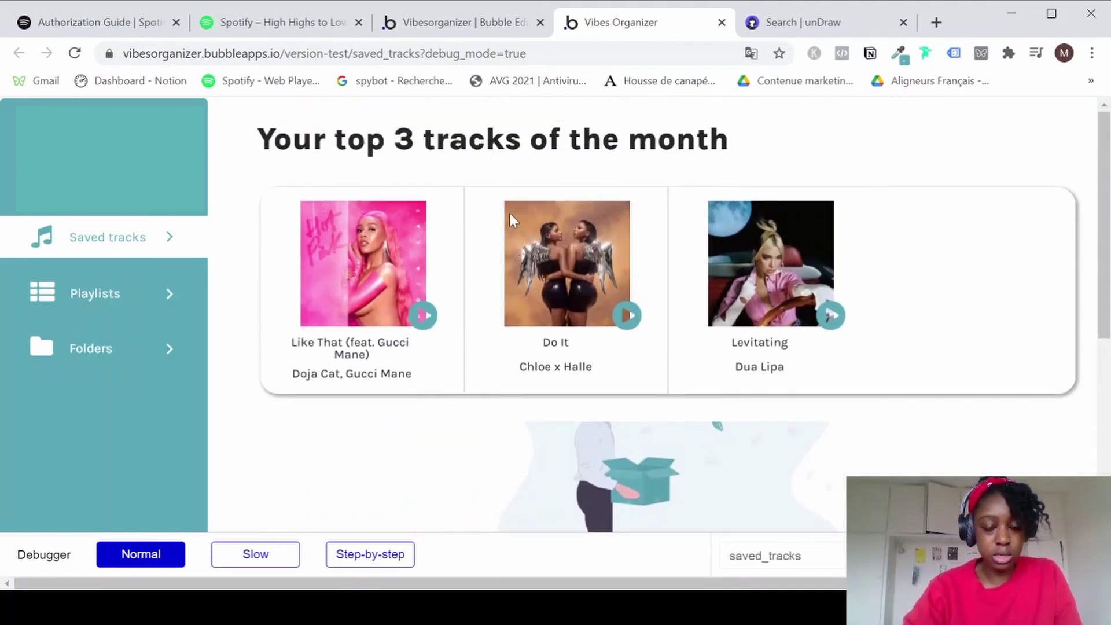
{"action": "scroll", "coordinate": [509, 214], "scroll_direction": "down", "scroll_amount": 5}
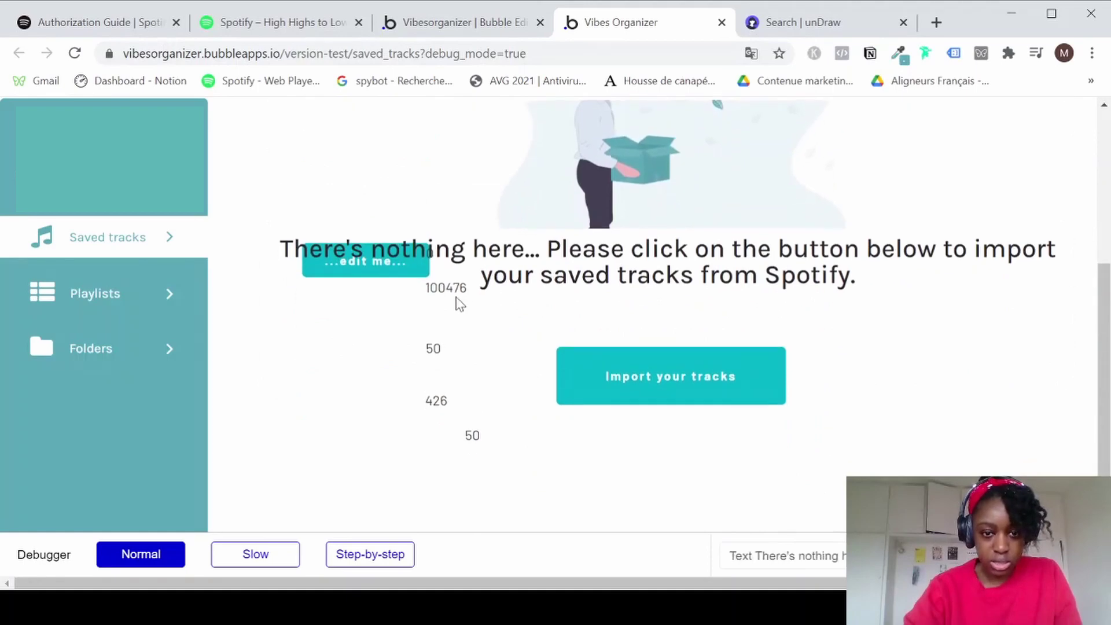
Make the Debug info to import tracks group not visible on page load and hide it in the editor.
{"action": "left_click", "coordinate": [455, 24]}
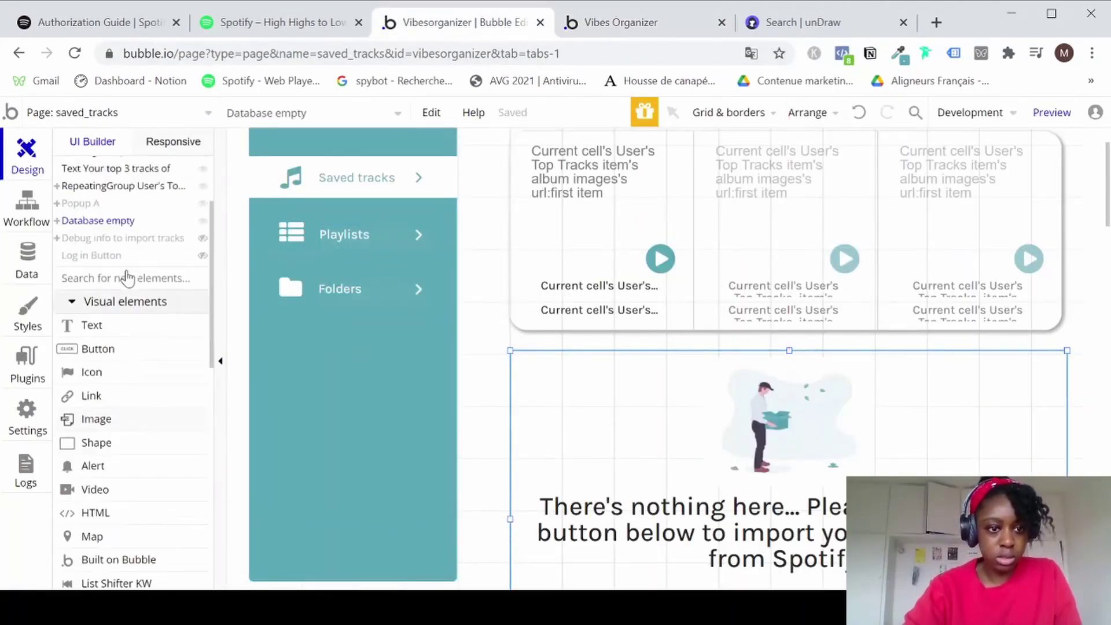
{"action": "scroll", "coordinate": [127, 278], "scroll_direction": "up", "scroll_amount": 2}
{"action": "left_click", "coordinate": [124, 317]}
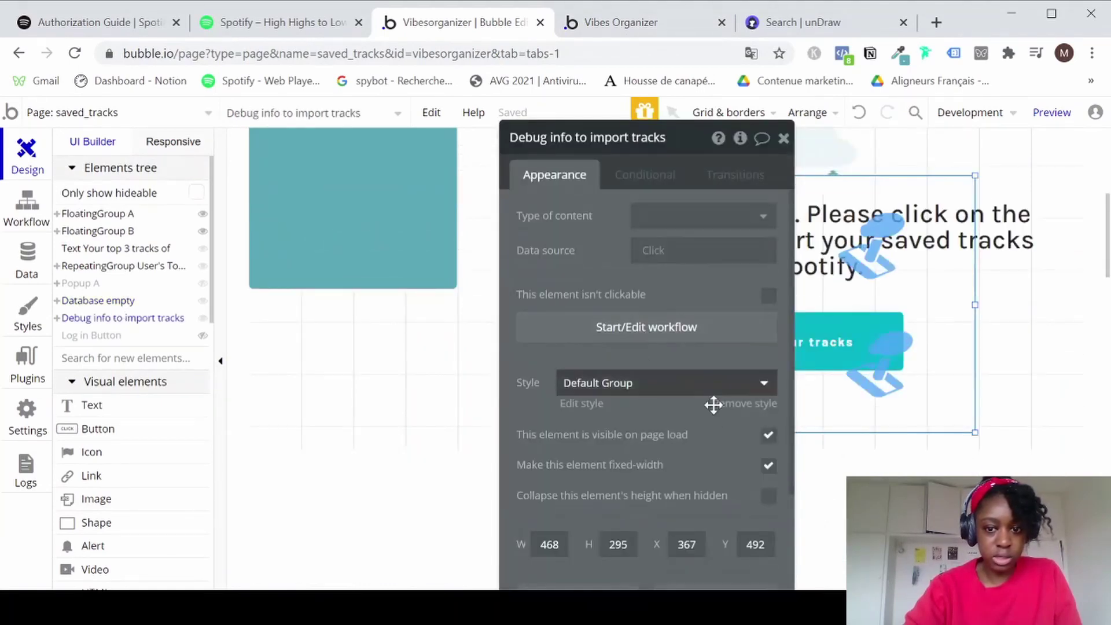
{"action": "left_click", "coordinate": [770, 435]}
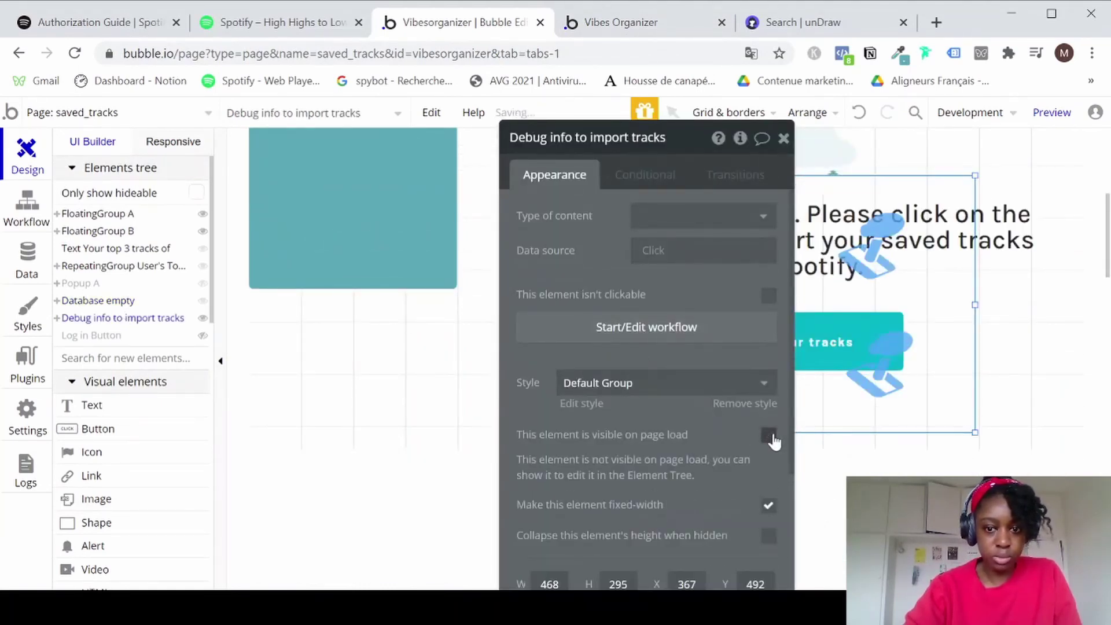
{"action": "left_click", "coordinate": [782, 138]}
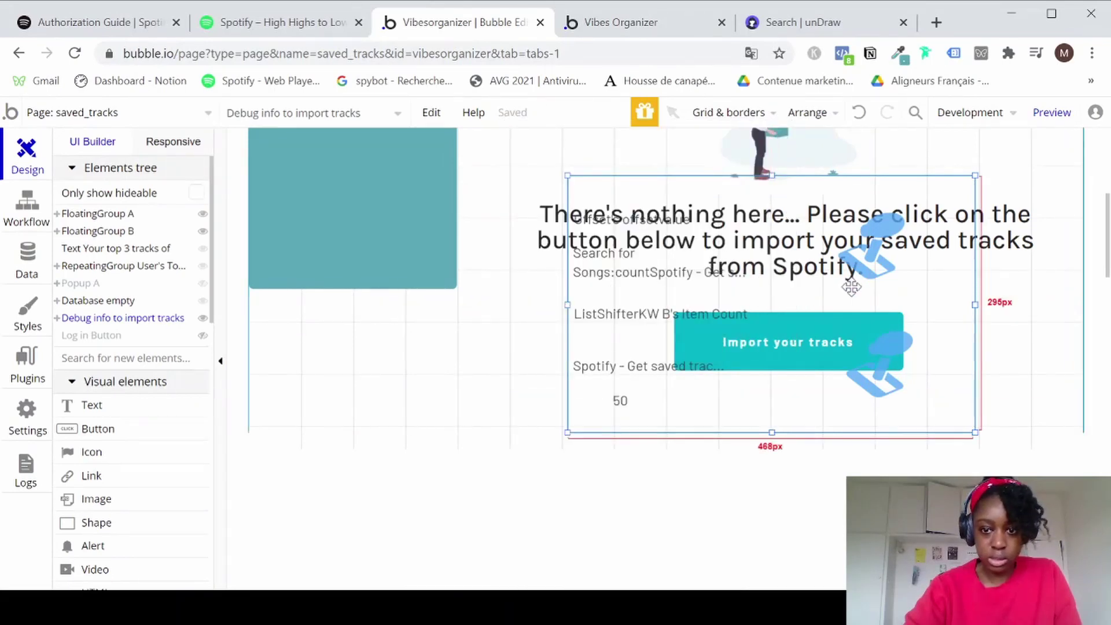
{"action": "left_click", "coordinate": [203, 319]}
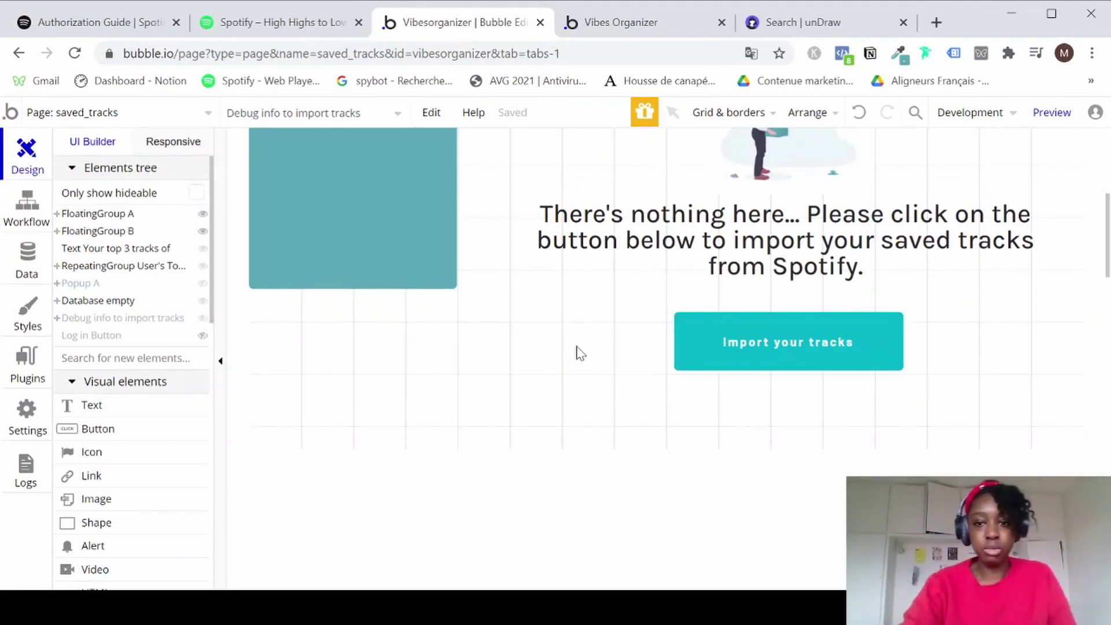
Recheck the page preview, then shift the whole Database empty group slightly down the page in the editor.
{"action": "left_click", "coordinate": [640, 346]}
{"action": "scroll", "coordinate": [640, 346], "scroll_direction": "up", "scroll_amount": 3}
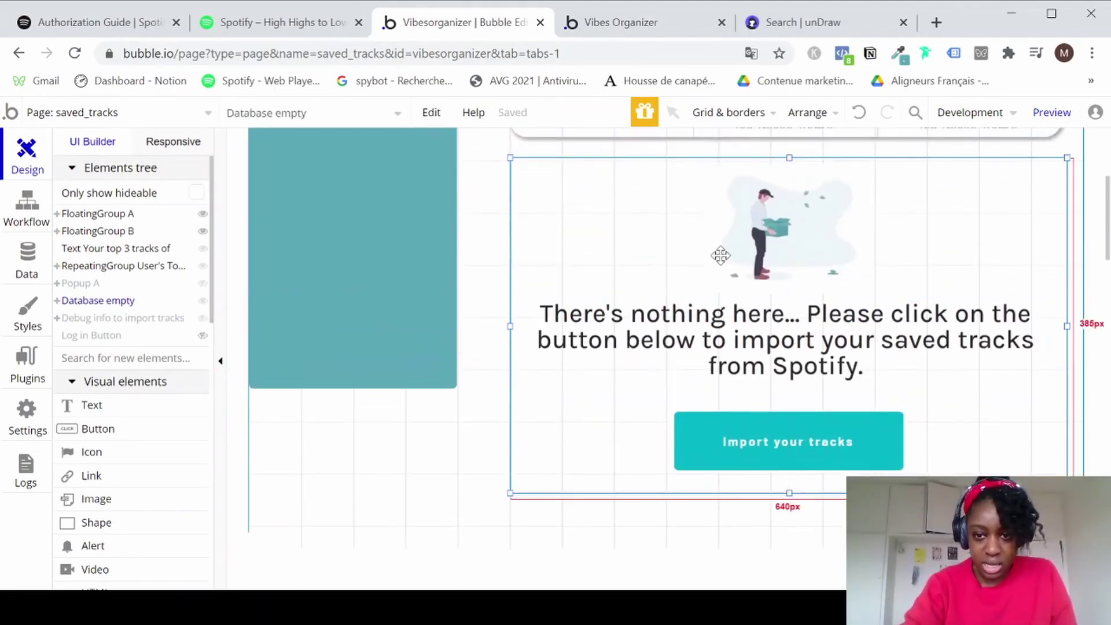
{"action": "left_click", "coordinate": [839, 312]}
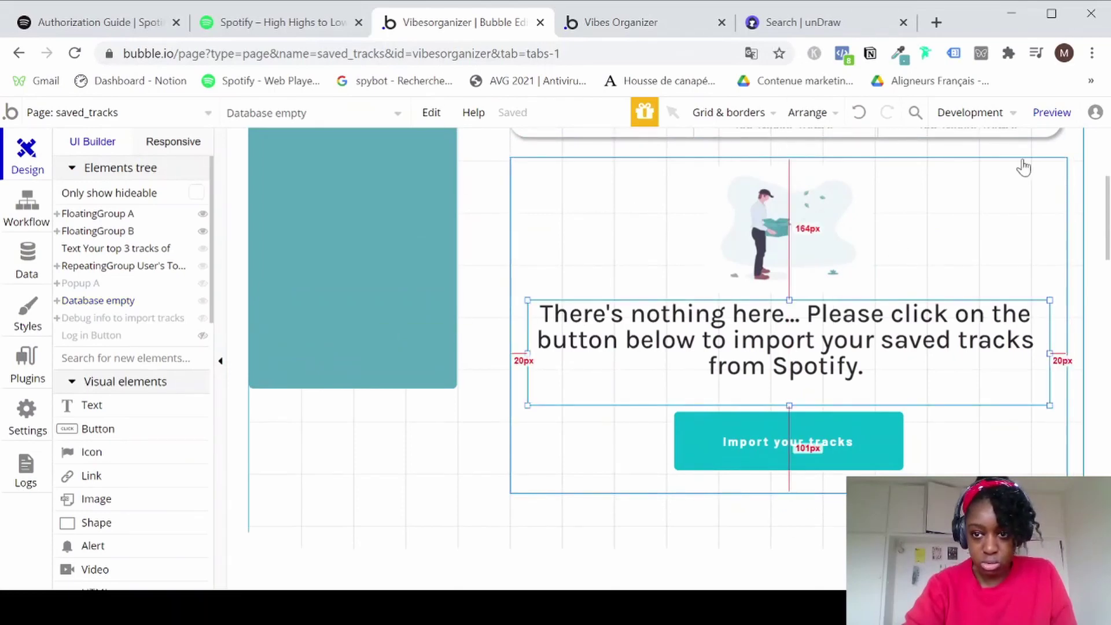
{"action": "left_click", "coordinate": [631, 22]}
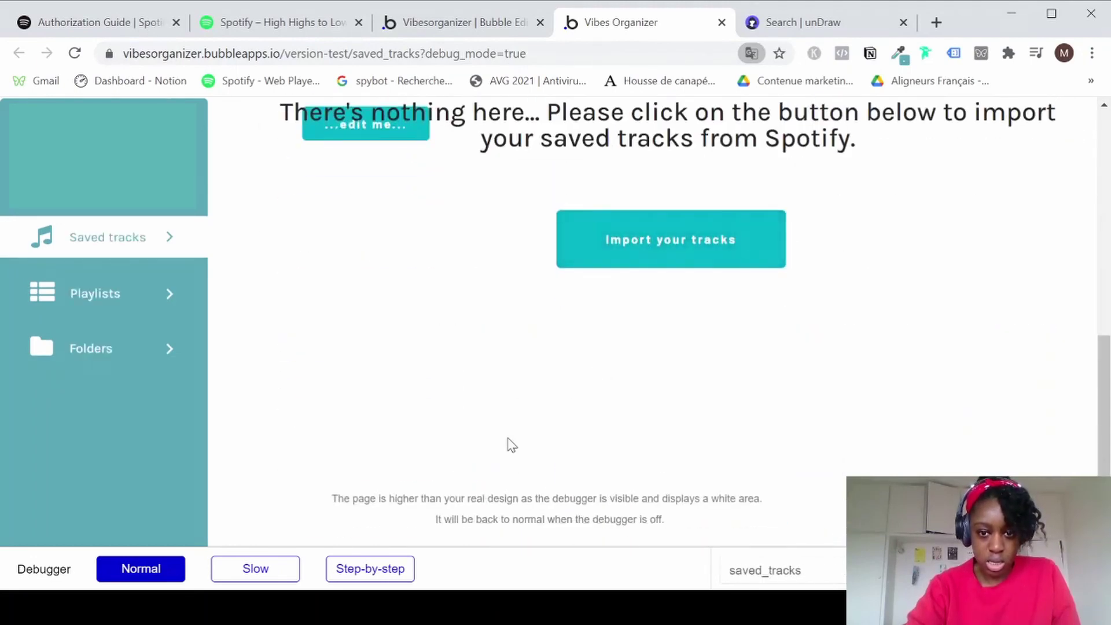
{"action": "left_click", "coordinate": [434, 25]}
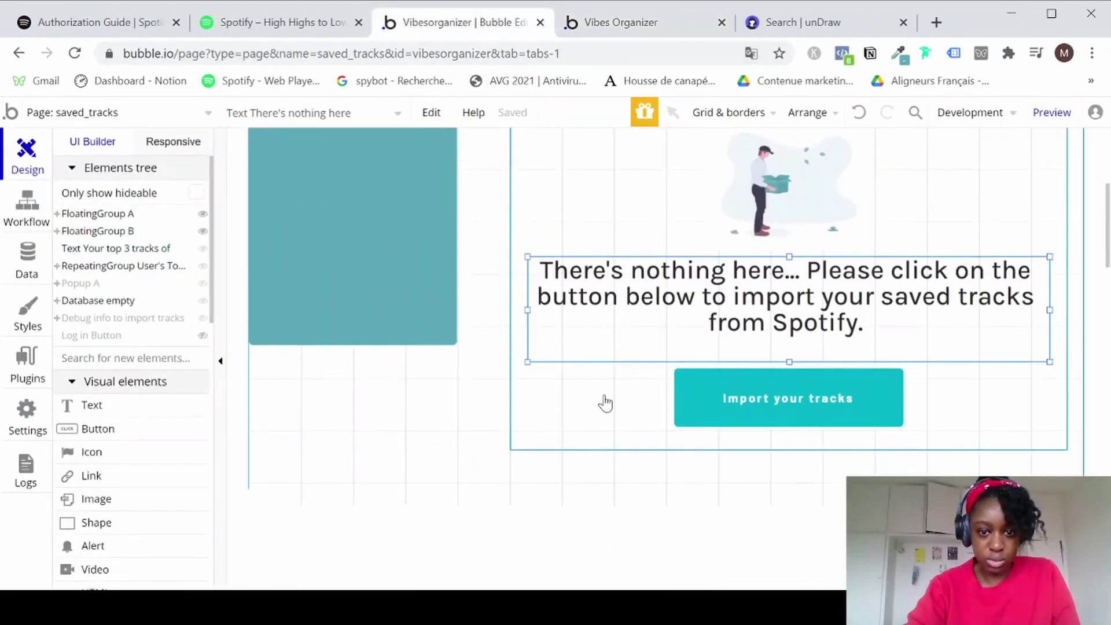
{"action": "left_click", "coordinate": [599, 400]}
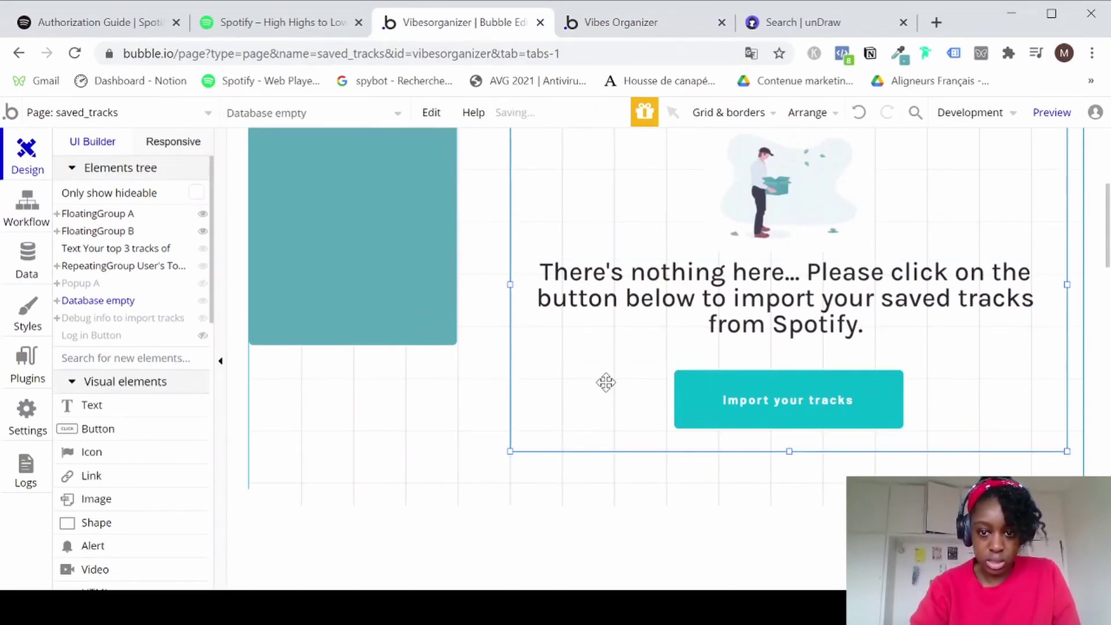
{"action": "left_click_drag", "start_coordinate": [606, 382], "coordinate": [606, 417]}
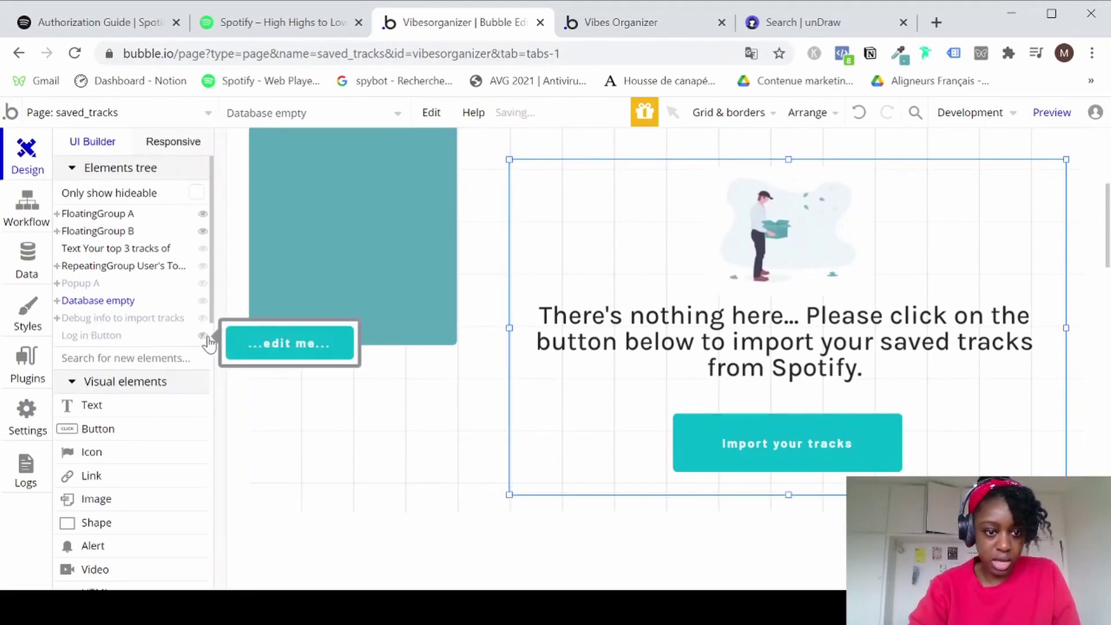
Make the Log in Button not visible on page load, hide it in the editor and close its properties.
{"action": "left_click", "coordinate": [172, 345]}
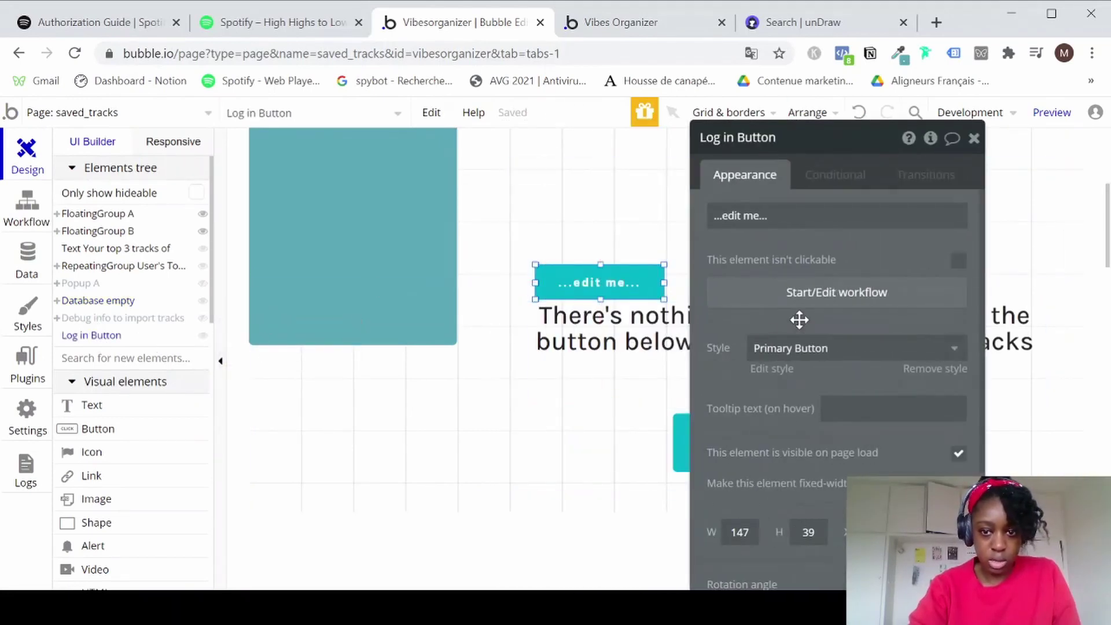
{"action": "scroll", "coordinate": [800, 320], "scroll_direction": "down", "scroll_amount": 3}
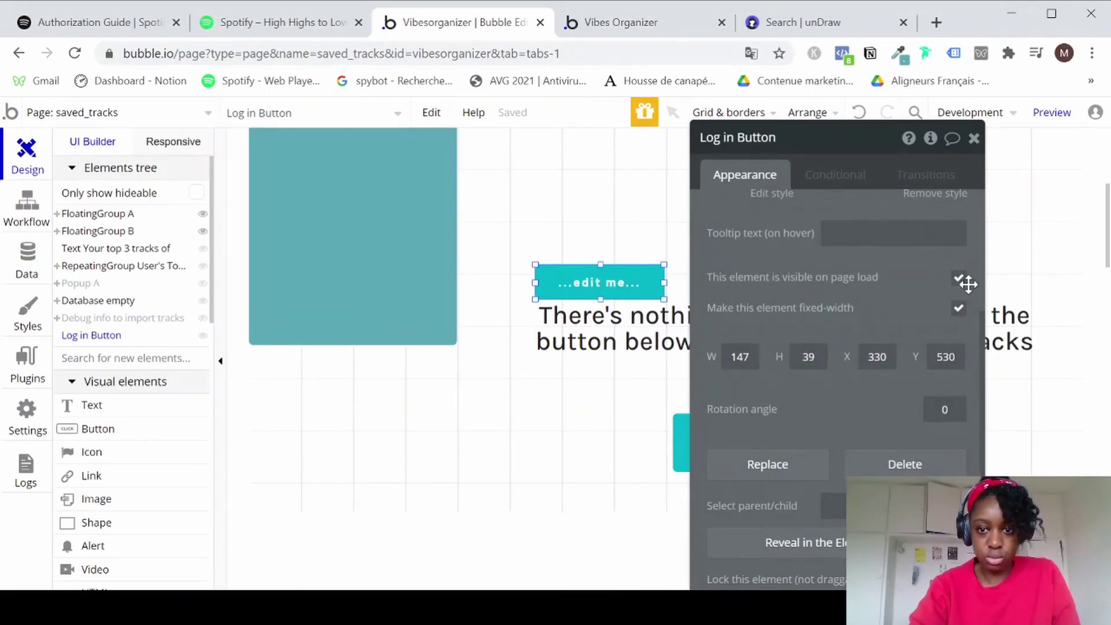
{"action": "left_click", "coordinate": [959, 280]}
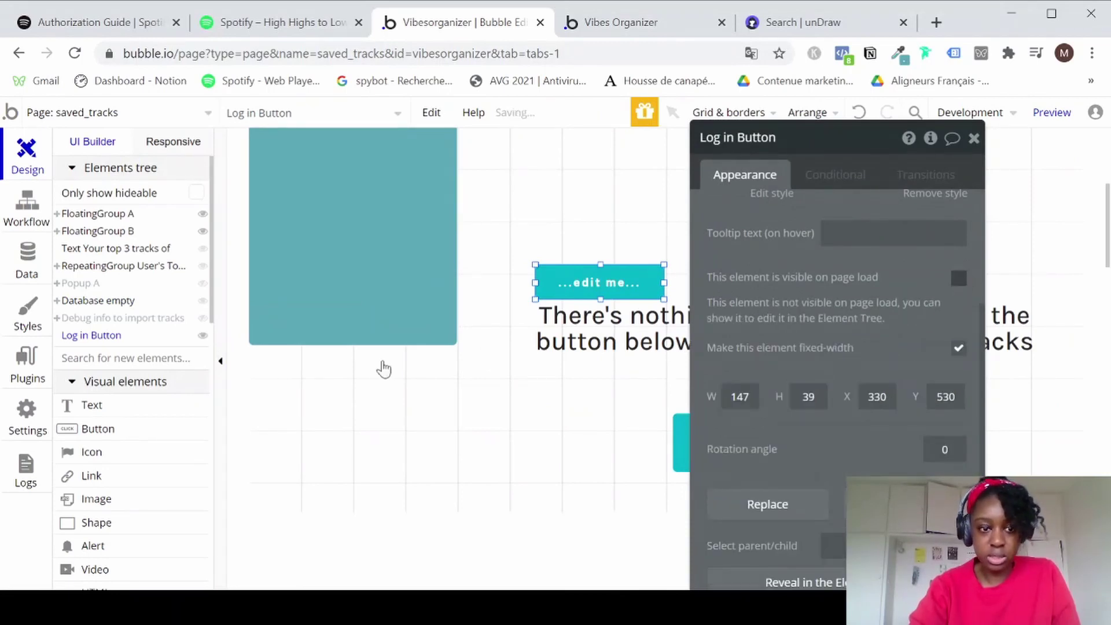
{"action": "left_click", "coordinate": [203, 337]}
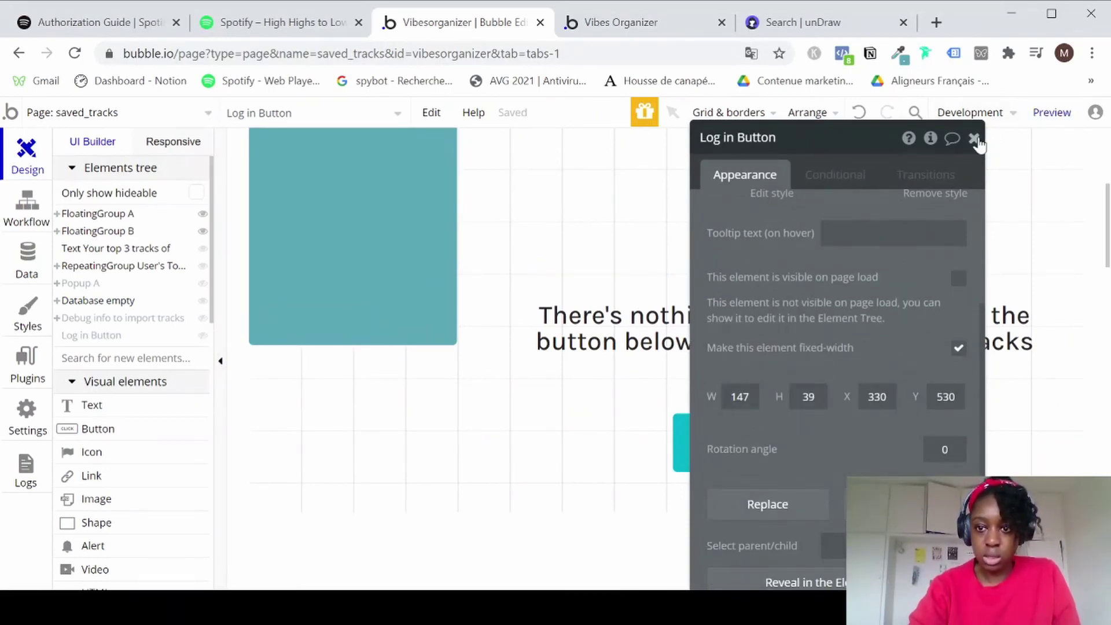
{"action": "left_click", "coordinate": [975, 140]}
{"action": "left_click", "coordinate": [840, 363]}
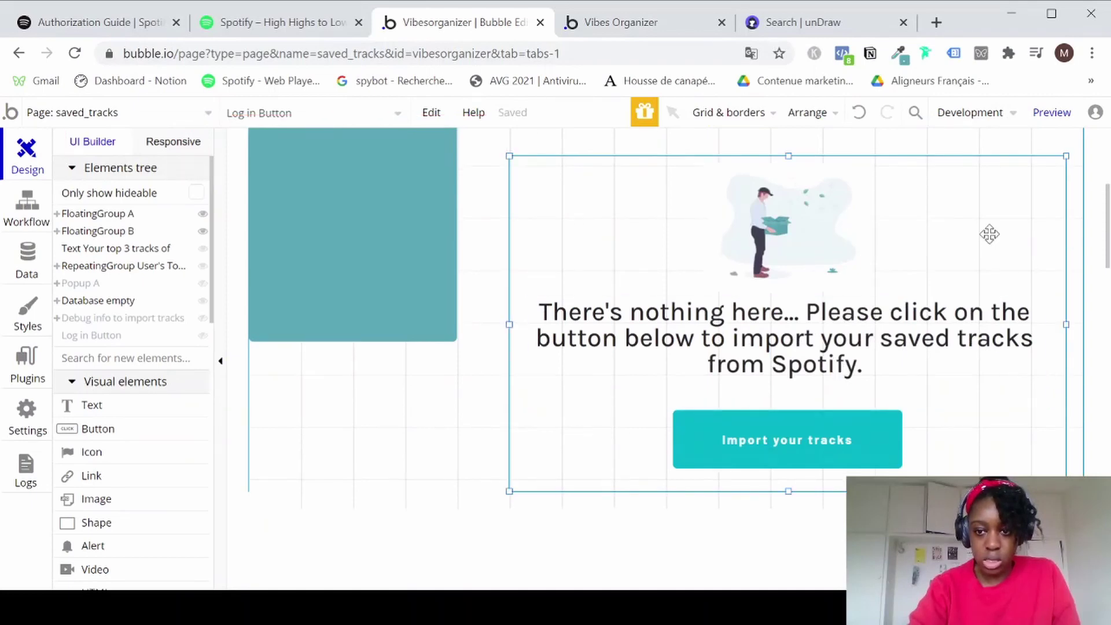
Enlarge the Database empty group slightly and shorten its message text box to about 94 px high.
{"action": "left_click_drag", "start_coordinate": [510, 492], "coordinate": [490, 506]}
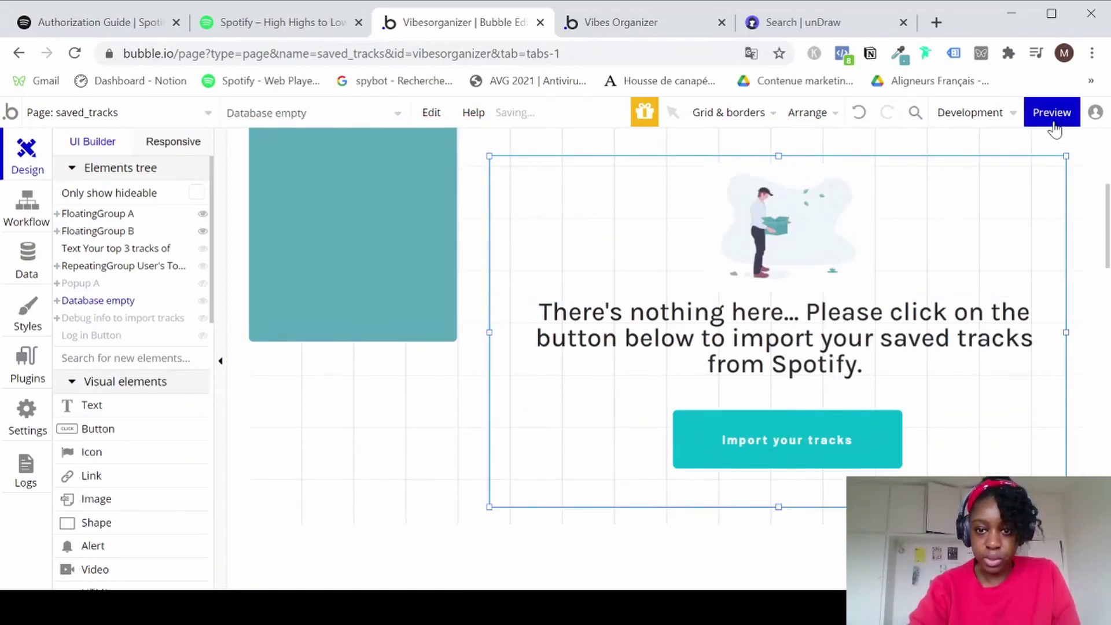
{"action": "left_click", "coordinate": [808, 217]}
{"action": "left_click", "coordinate": [813, 317]}
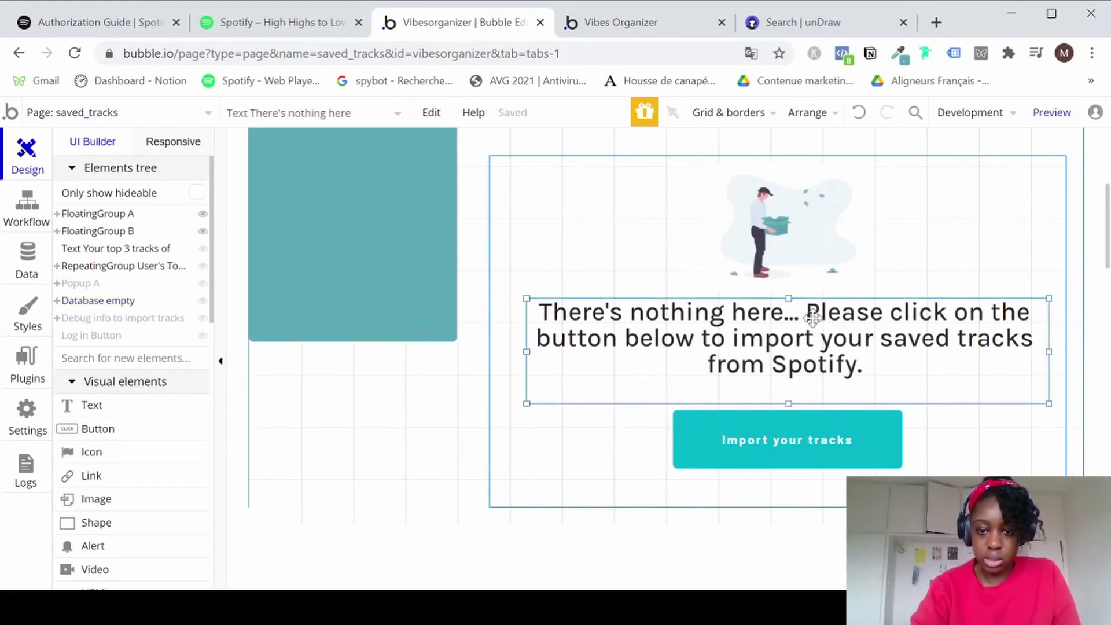
{"action": "left_click_drag", "start_coordinate": [813, 317], "coordinate": [813, 320]}
{"action": "left_click_drag", "start_coordinate": [789, 407], "coordinate": [792, 384]}
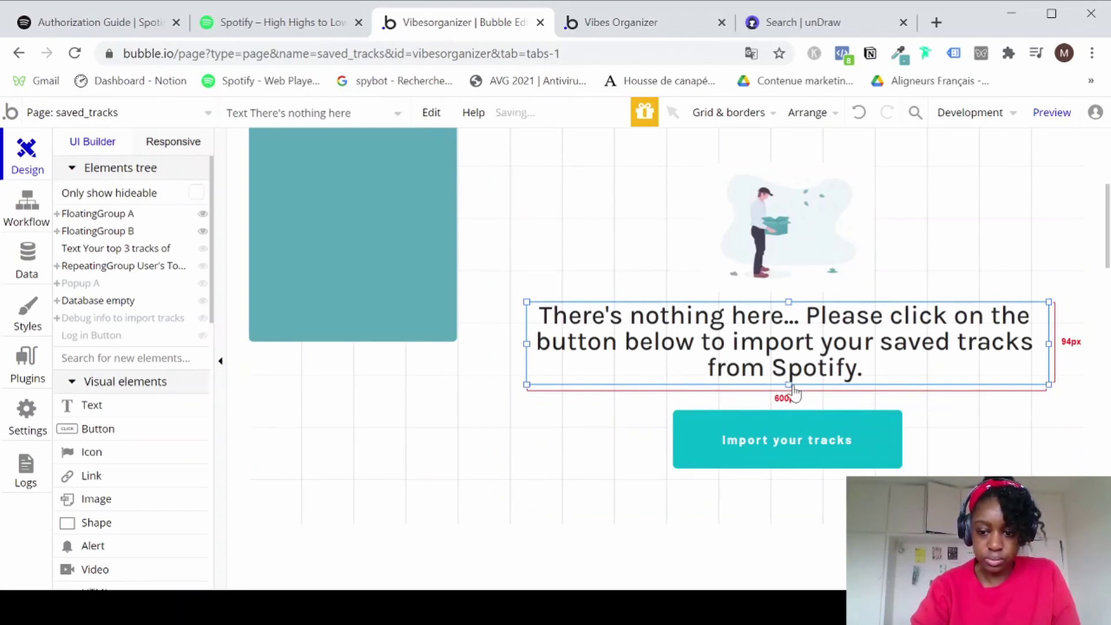
Nudge the message text box down a few pixels, closer to the import button.
{"action": "key", "text": "Down"}
{"action": "key", "text": "Down"}
{"action": "key", "text": "Down"}
{"action": "key", "text": "Down"}
{"action": "key", "text": "Down"}
{"action": "key", "text": "Down"}
{"action": "key", "text": "Down"}
{"action": "key", "text": "Down"}
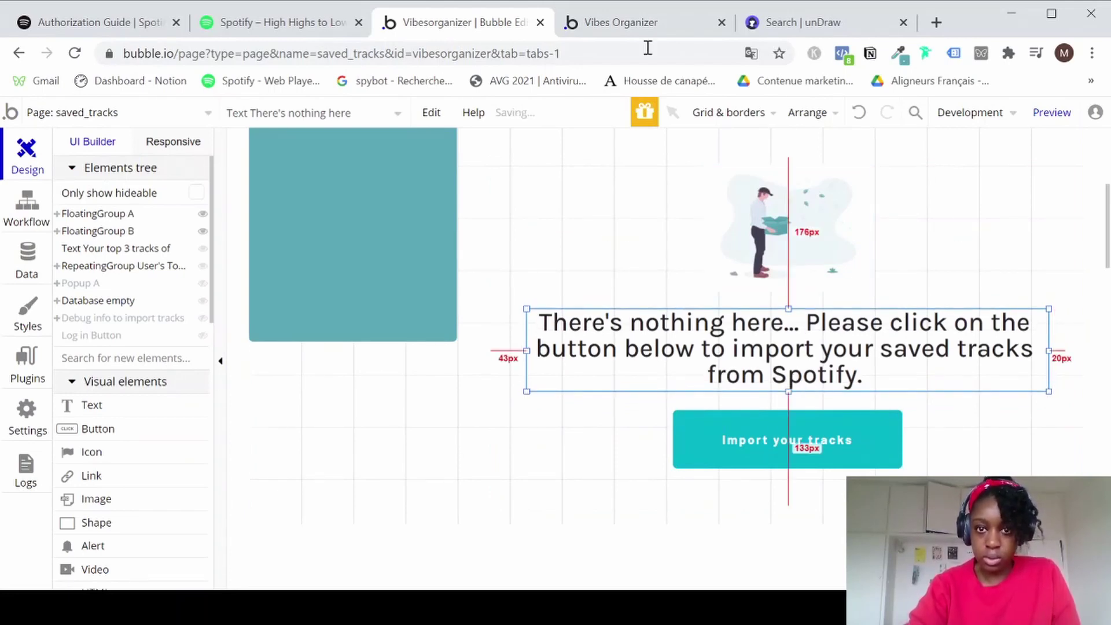
Check the message and import button spacing in the page preview, then return to the editor.
{"action": "left_click", "coordinate": [620, 22]}
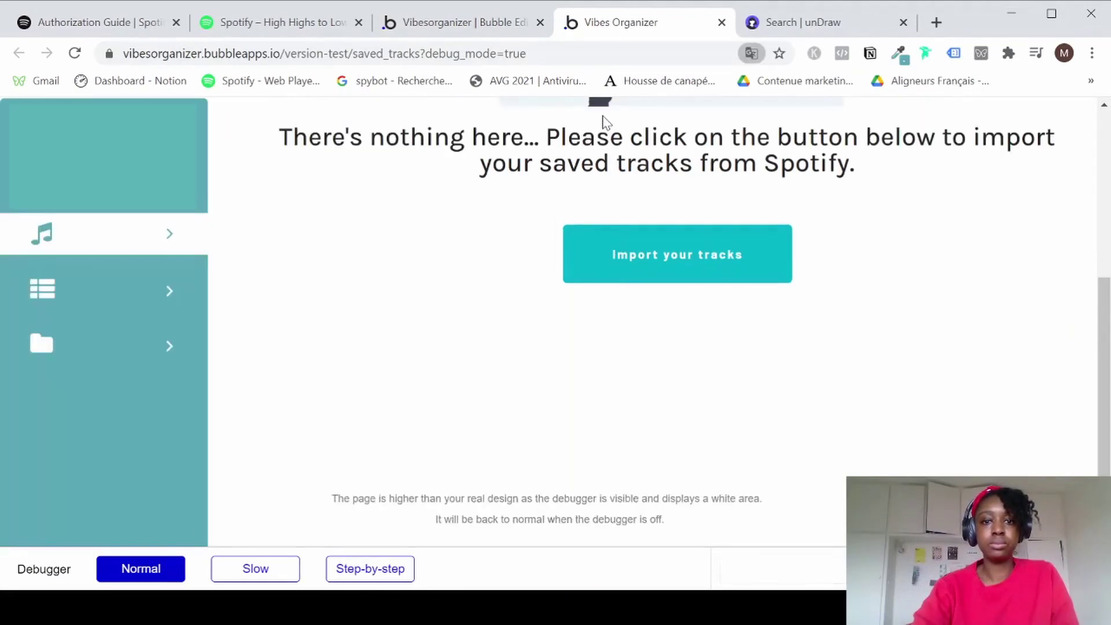
{"action": "scroll", "coordinate": [638, 301], "scroll_direction": "down", "scroll_amount": 8}
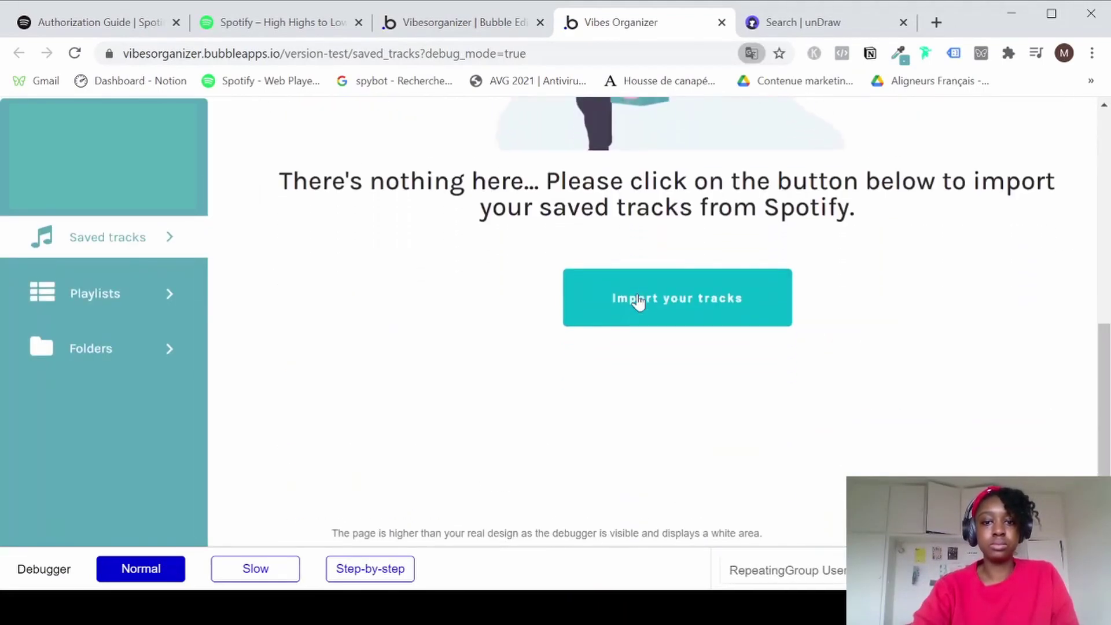
{"action": "left_click", "coordinate": [420, 26]}
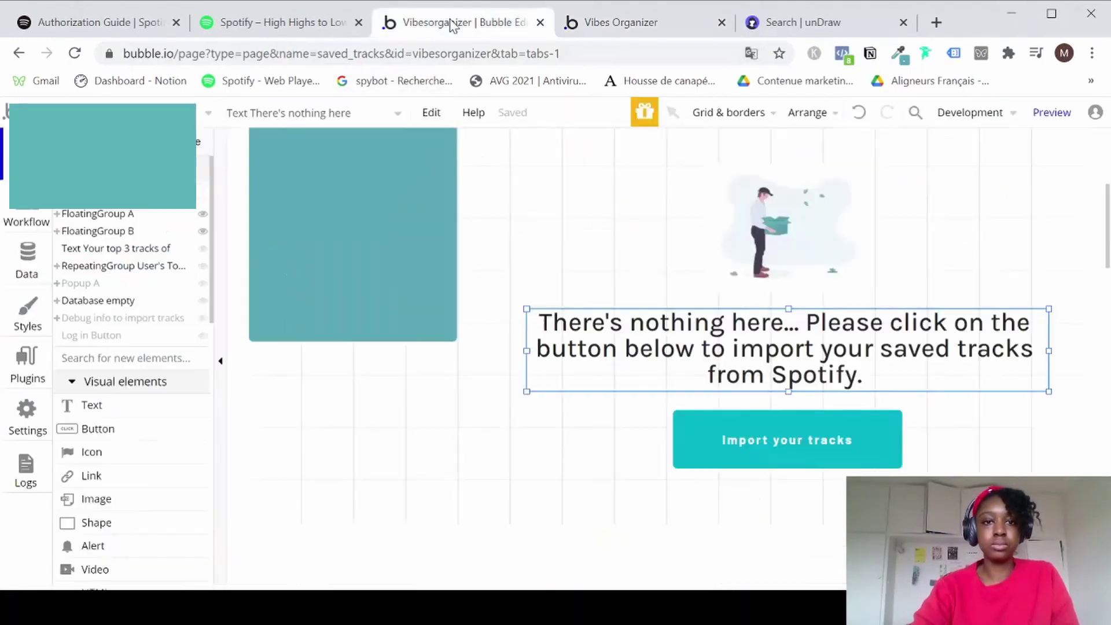
Examine the size and settings in the saved_tracks page properties, then close them.
{"action": "left_click", "coordinate": [587, 273]}
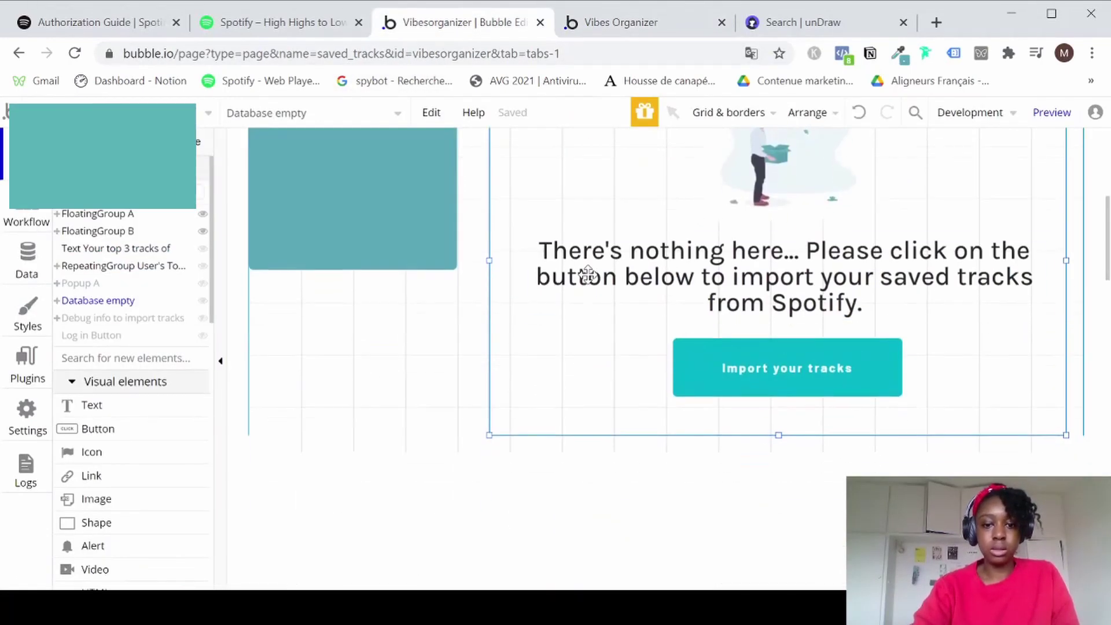
{"action": "left_click", "coordinate": [393, 418]}
{"action": "double_click", "coordinate": [391, 417]}
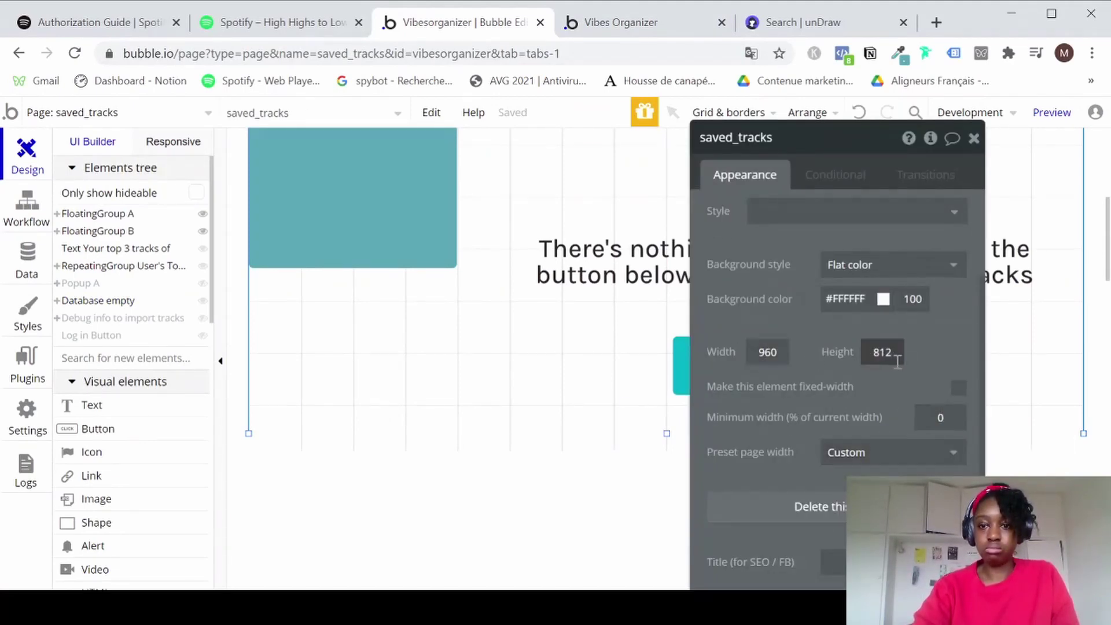
{"action": "scroll", "coordinate": [898, 361], "scroll_direction": "down", "scroll_amount": 3}
{"action": "scroll", "coordinate": [897, 361], "scroll_direction": "down", "scroll_amount": 1}
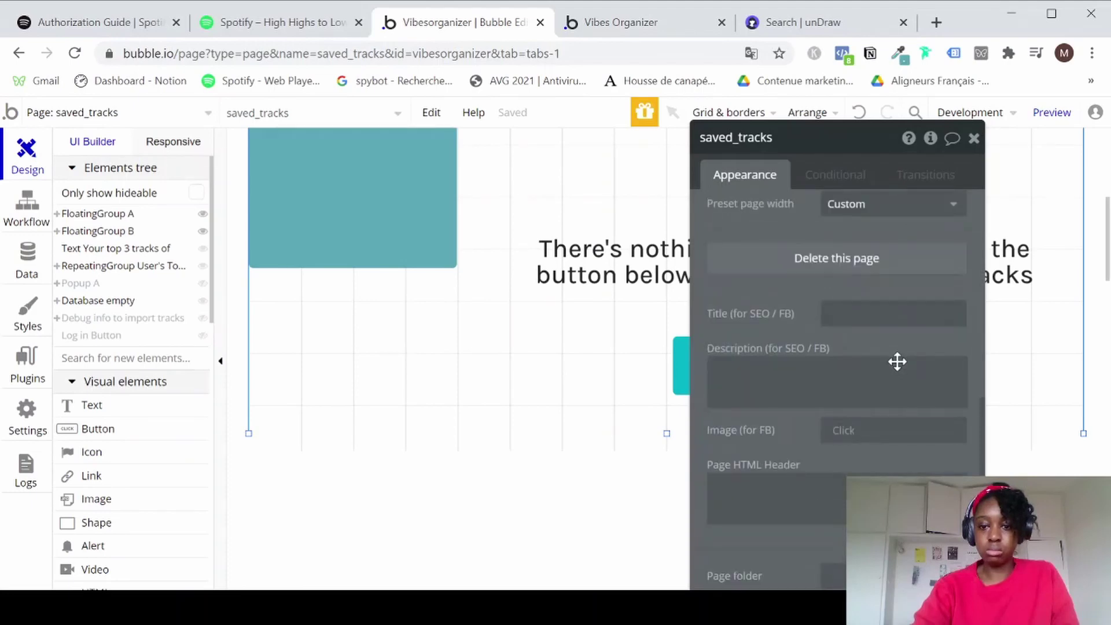
{"action": "left_click", "coordinate": [972, 141]}
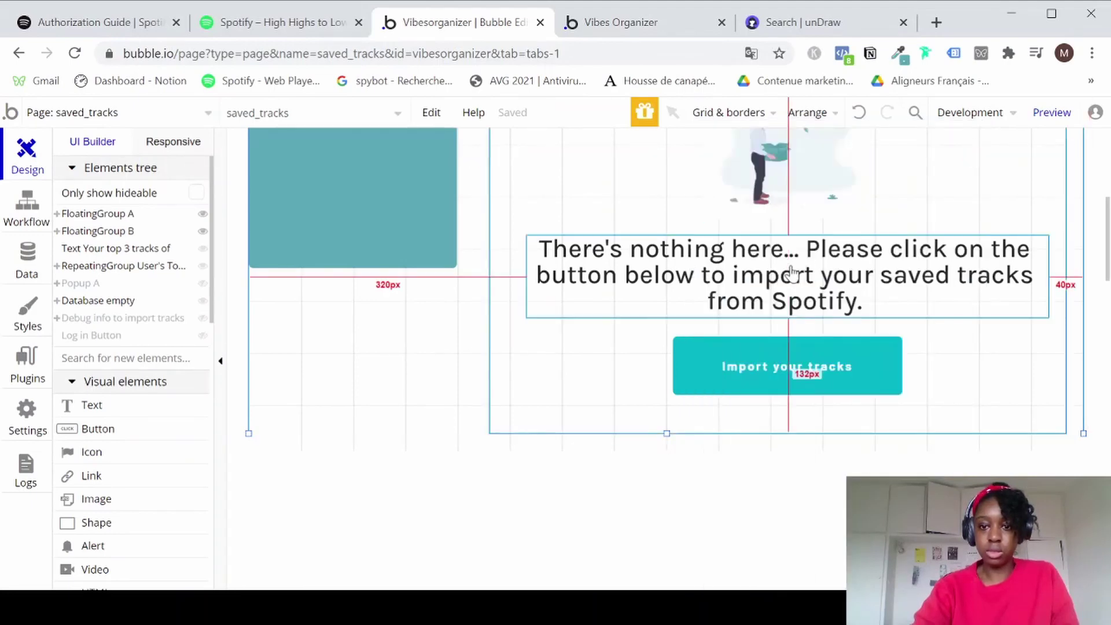
Shift the Database empty group slightly down the page to Y position 415.
{"action": "left_click", "coordinate": [606, 335]}
{"action": "key", "text": "Down"}
{"action": "key", "text": "Down"}
{"action": "key", "text": "Down"}
{"action": "key", "text": "Down"}
{"action": "key", "text": "Down"}
{"action": "key", "text": "Down"}
{"action": "key", "text": "Down"}
{"action": "key", "text": "Down"}
{"action": "key", "text": "Down"}
{"action": "key", "text": "Down"}
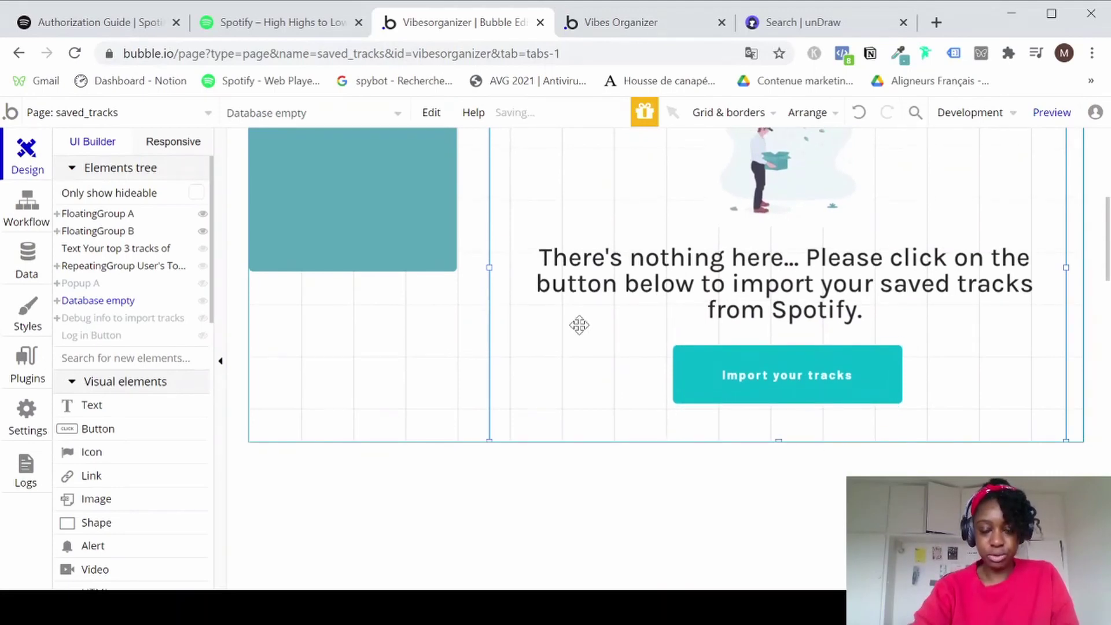
Add a condition to the Database empty group that begins with a search for the Song type.
{"action": "scroll", "coordinate": [535, 278], "scroll_direction": "up", "scroll_amount": 1}
{"action": "scroll", "coordinate": [535, 277], "scroll_direction": "up", "scroll_amount": 5}
{"action": "left_click", "coordinate": [746, 355]}
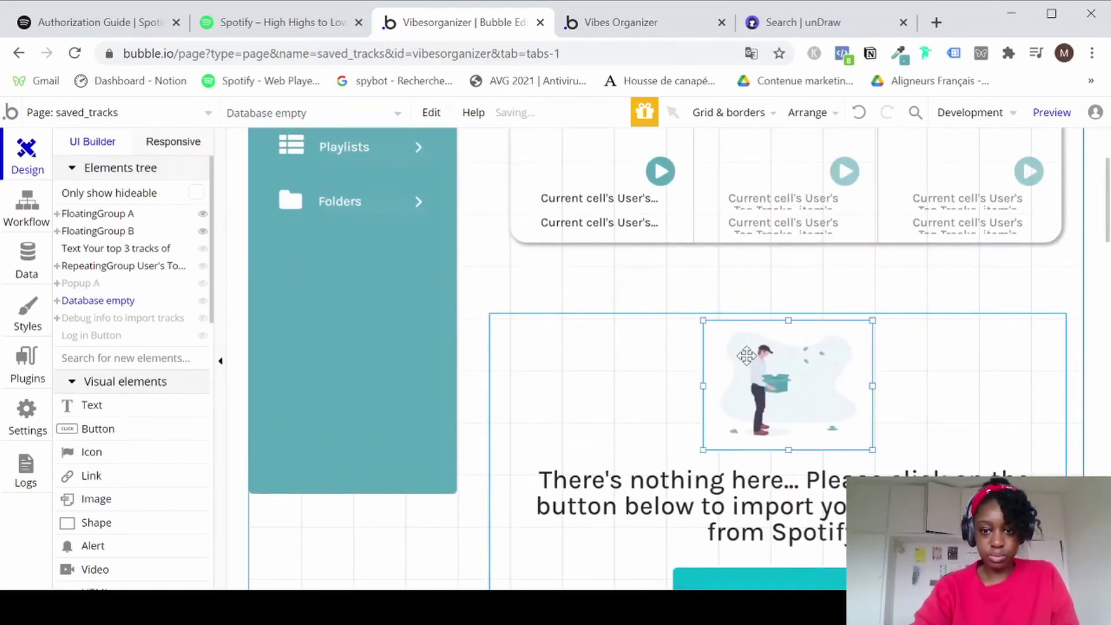
{"action": "double_click", "coordinate": [591, 361]}
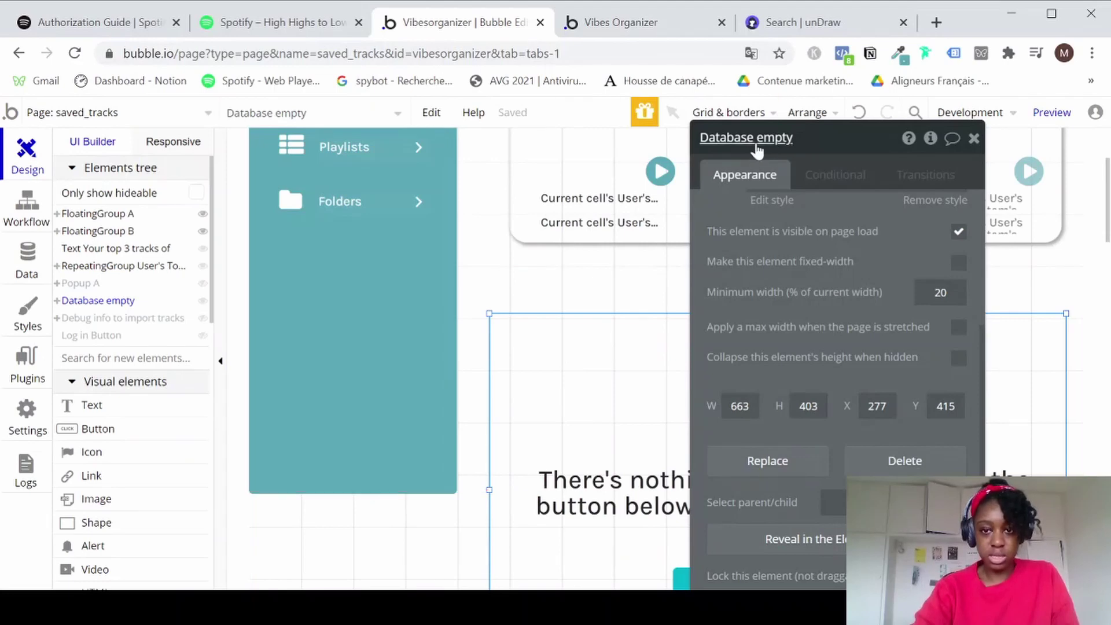
{"action": "left_click", "coordinate": [825, 180]}
{"action": "left_click", "coordinate": [806, 217]}
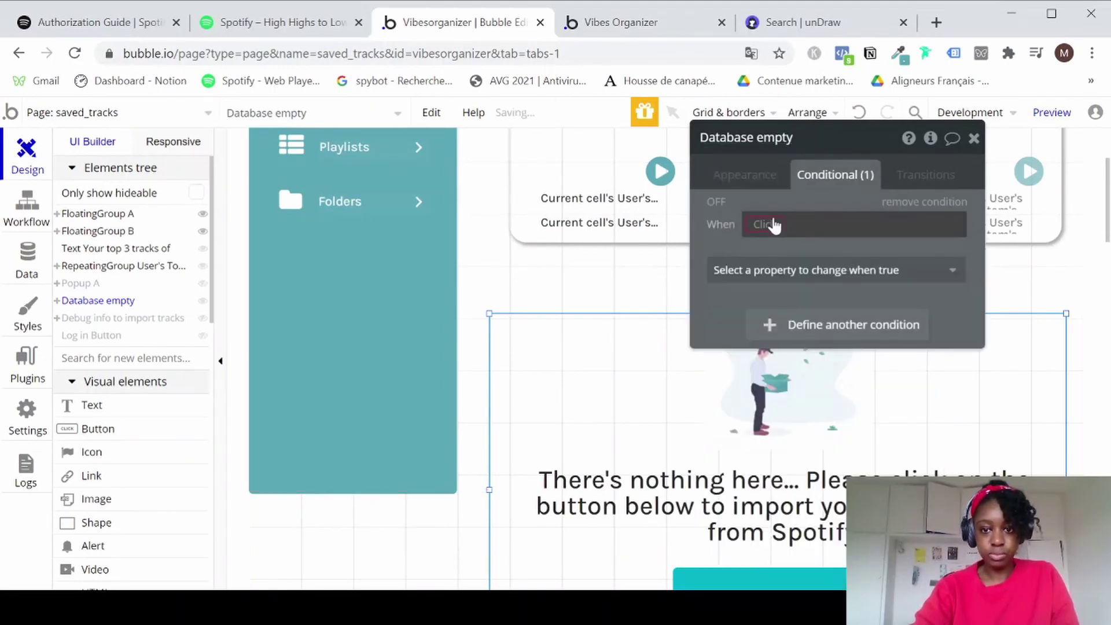
{"action": "left_click", "coordinate": [769, 268]}
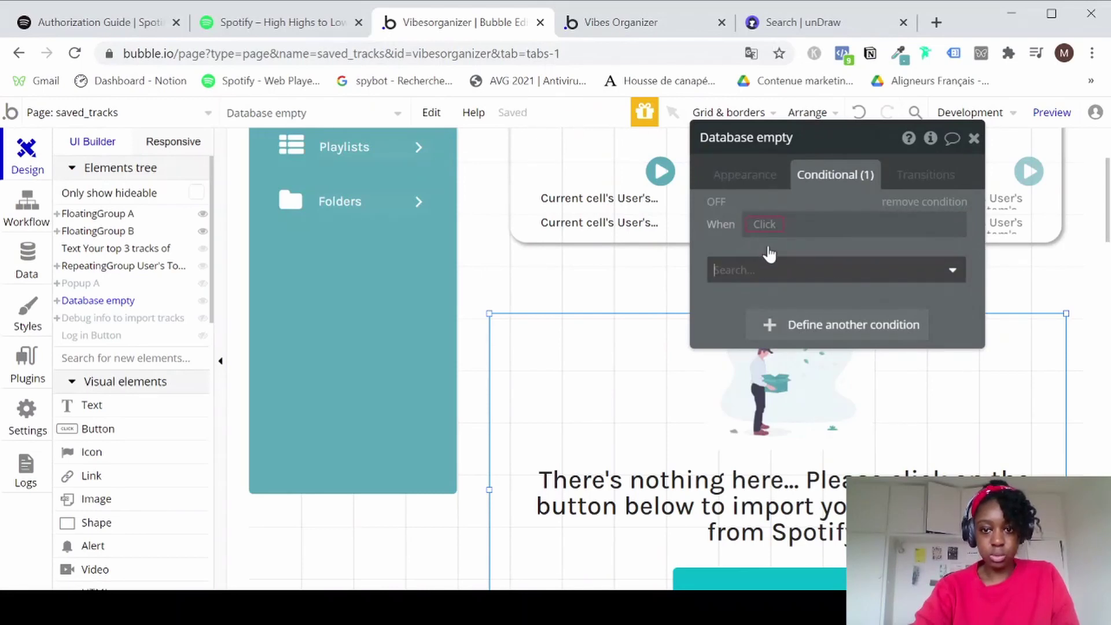
{"action": "left_click", "coordinate": [766, 225]}
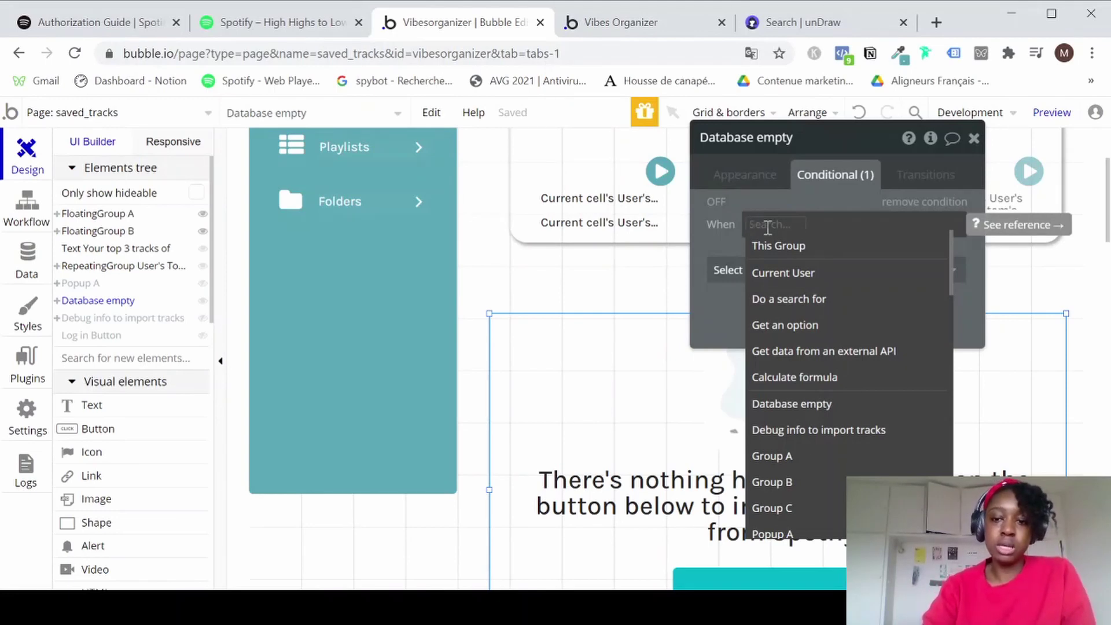
{"action": "left_click", "coordinate": [815, 299]}
{"action": "left_click", "coordinate": [620, 191]}
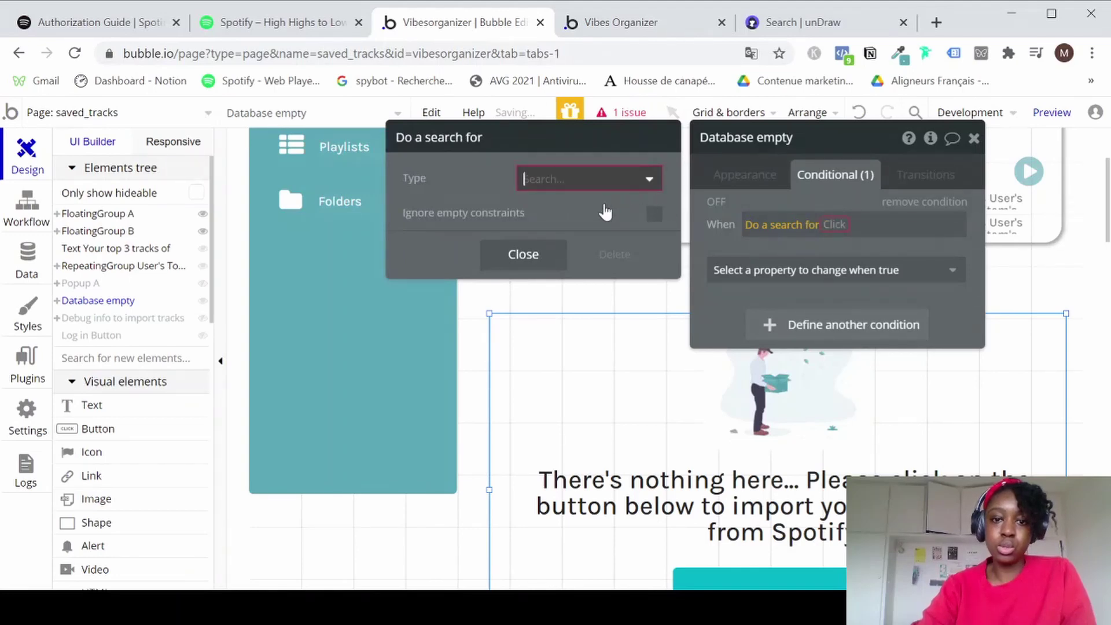
{"action": "left_click", "coordinate": [578, 233]}
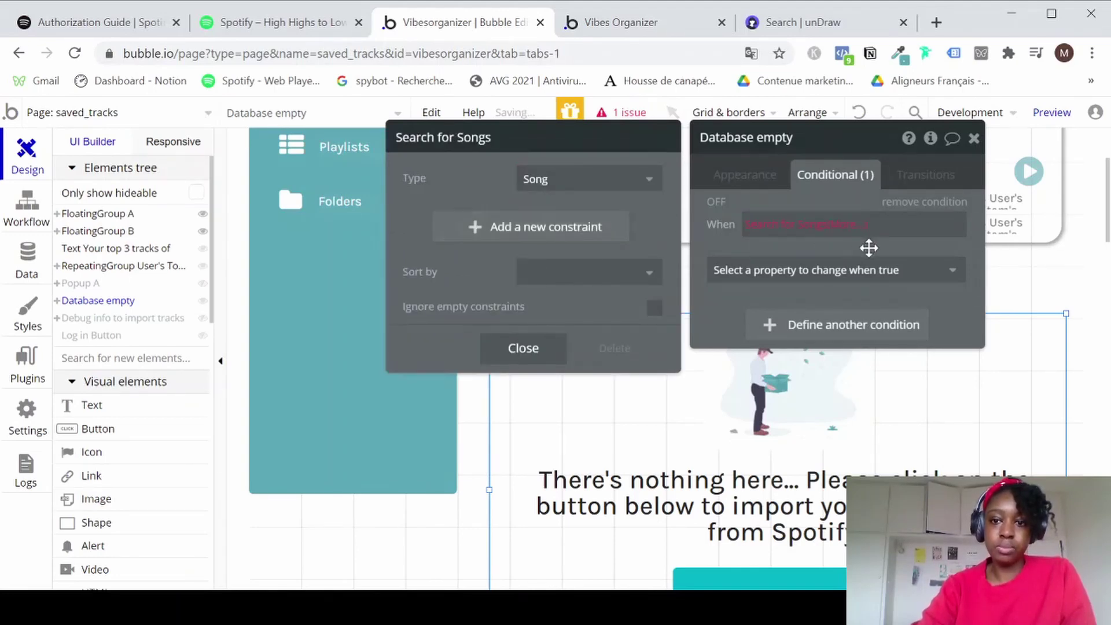
Complete the condition's expression so it applies when the count of the Songs search is greater than 0.
{"action": "left_click", "coordinate": [860, 225]}
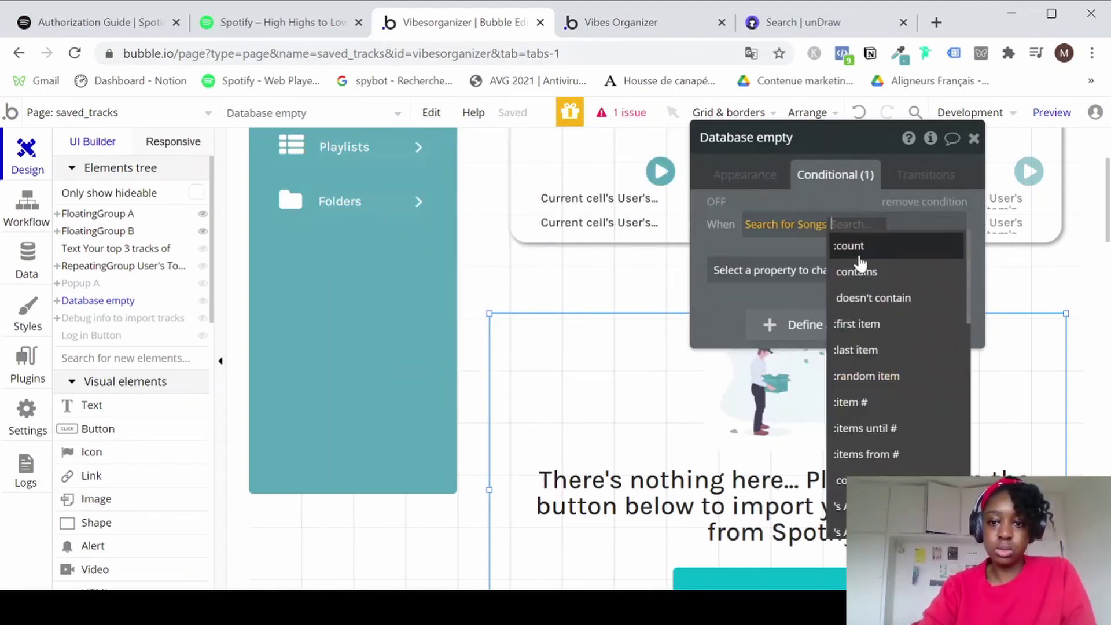
{"action": "scroll", "coordinate": [871, 351], "scroll_direction": "down", "scroll_amount": 2}
{"action": "scroll", "coordinate": [891, 405], "scroll_direction": "down", "scroll_amount": 6}
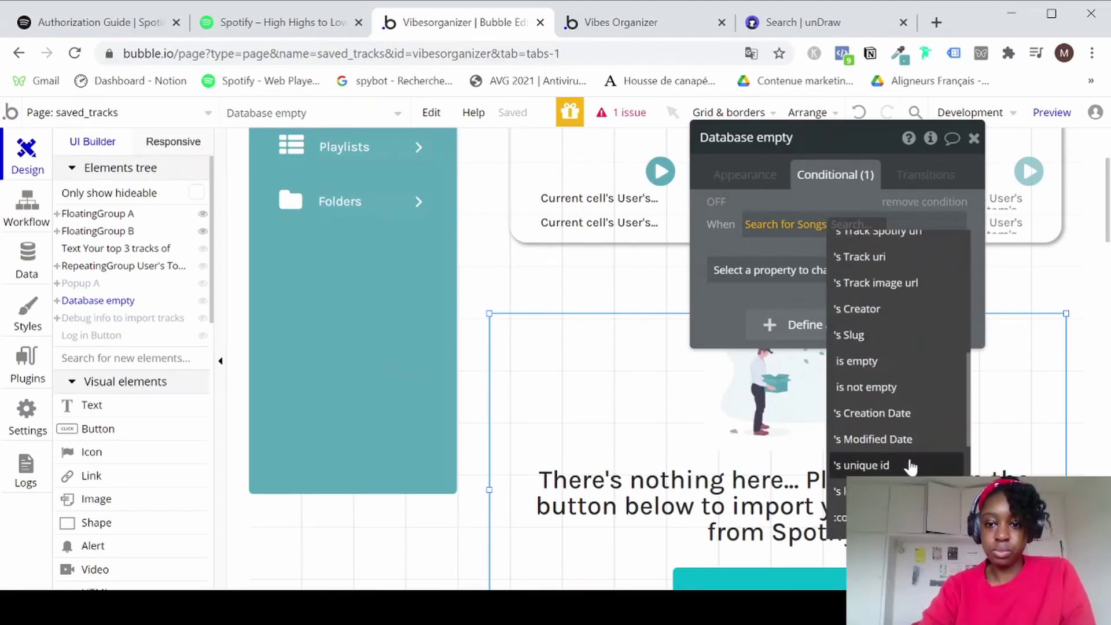
{"action": "scroll", "coordinate": [924, 343], "scroll_direction": "up", "scroll_amount": 4}
{"action": "scroll", "coordinate": [923, 343], "scroll_direction": "up", "scroll_amount": 5}
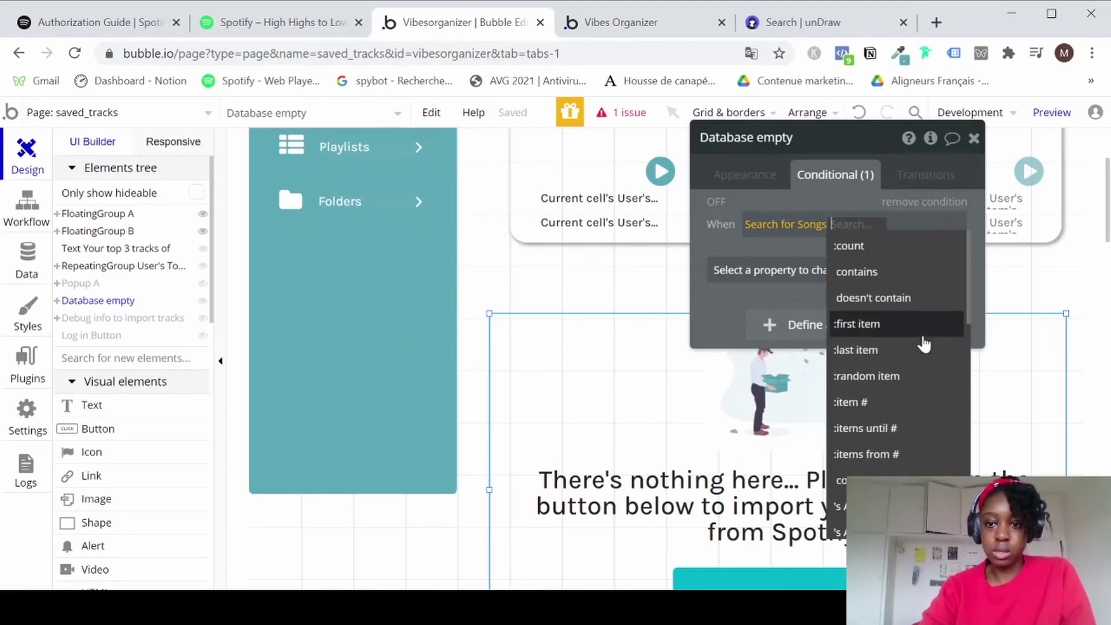
{"action": "left_click", "coordinate": [894, 249]}
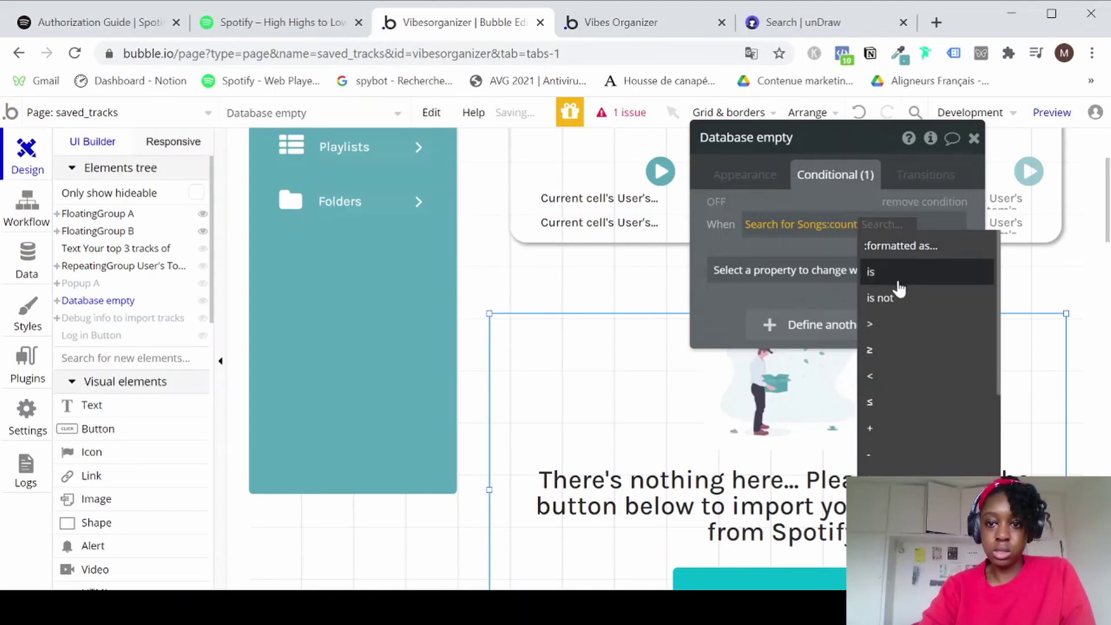
{"action": "left_click", "coordinate": [892, 334]}
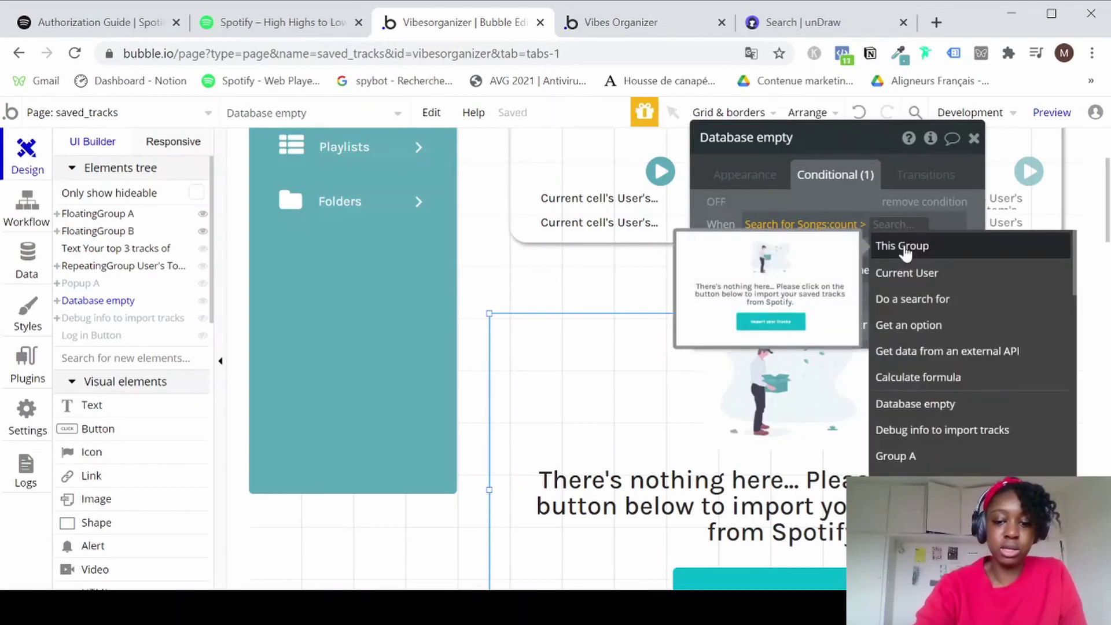
{"action": "type", "text": "0"}
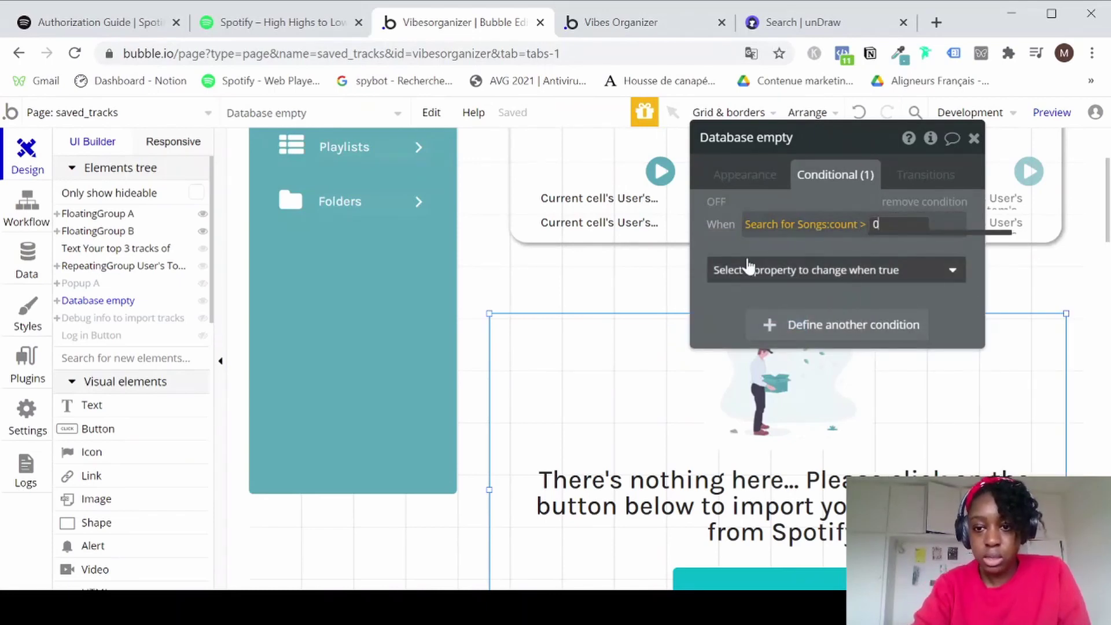
Add the element visibility property to the condition and leave it unchecked so the group hides when true.
{"action": "left_click", "coordinate": [758, 270]}
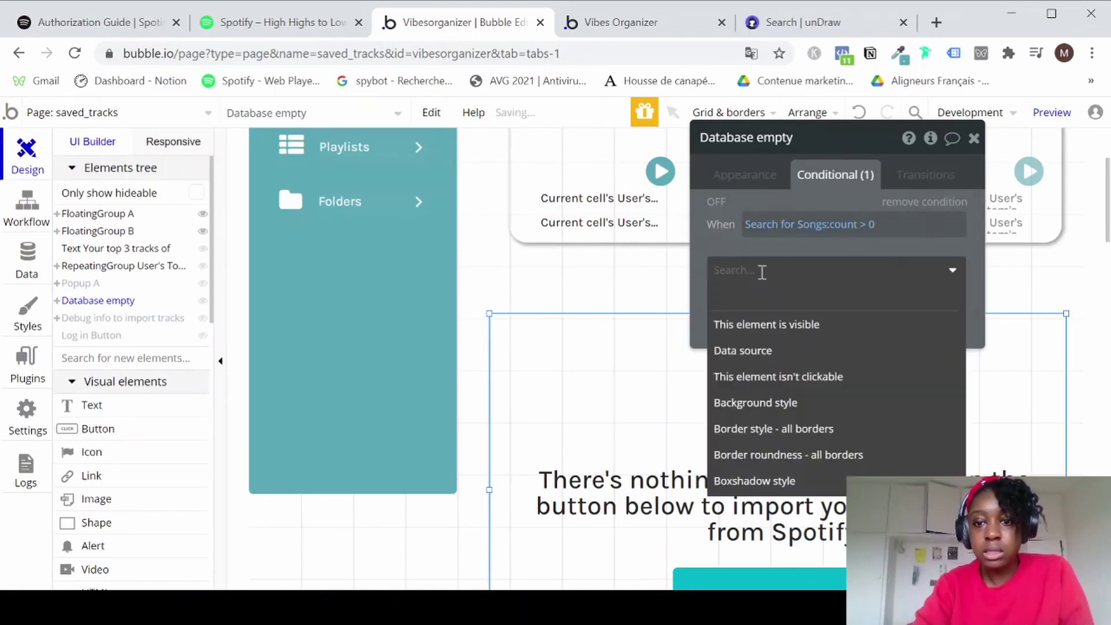
{"action": "left_click", "coordinate": [800, 330]}
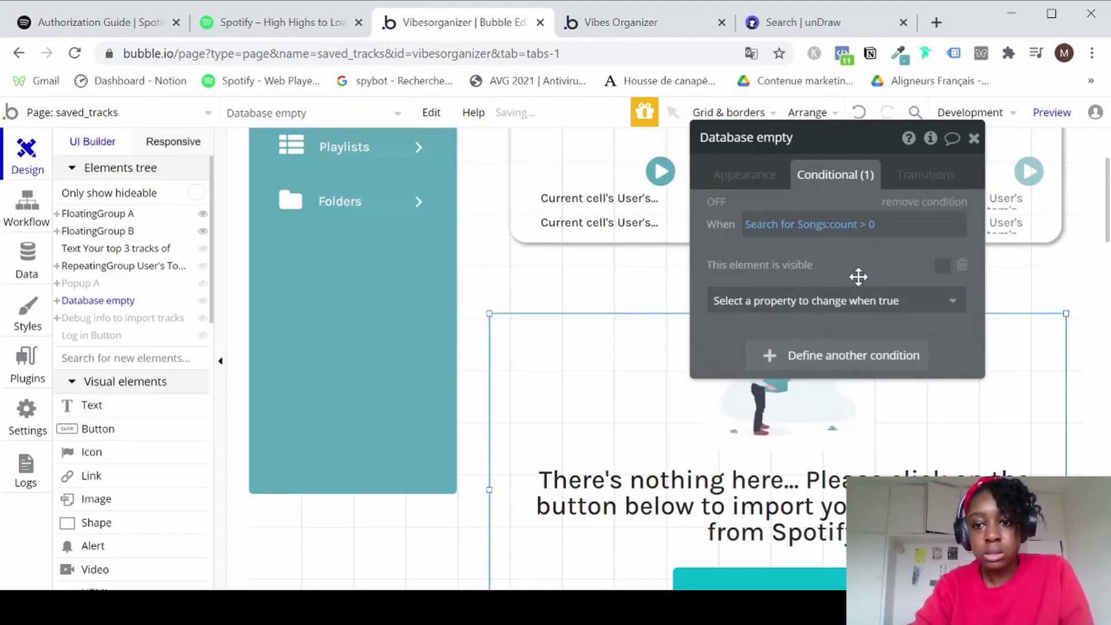
{"action": "left_click", "coordinate": [866, 302]}
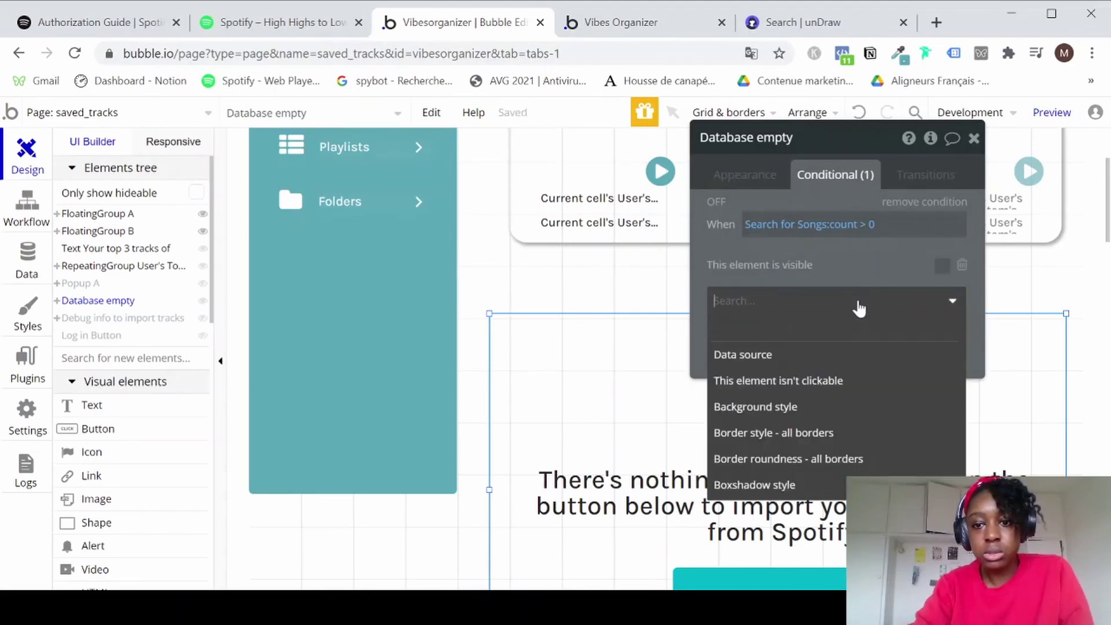
{"action": "left_click", "coordinate": [842, 275]}
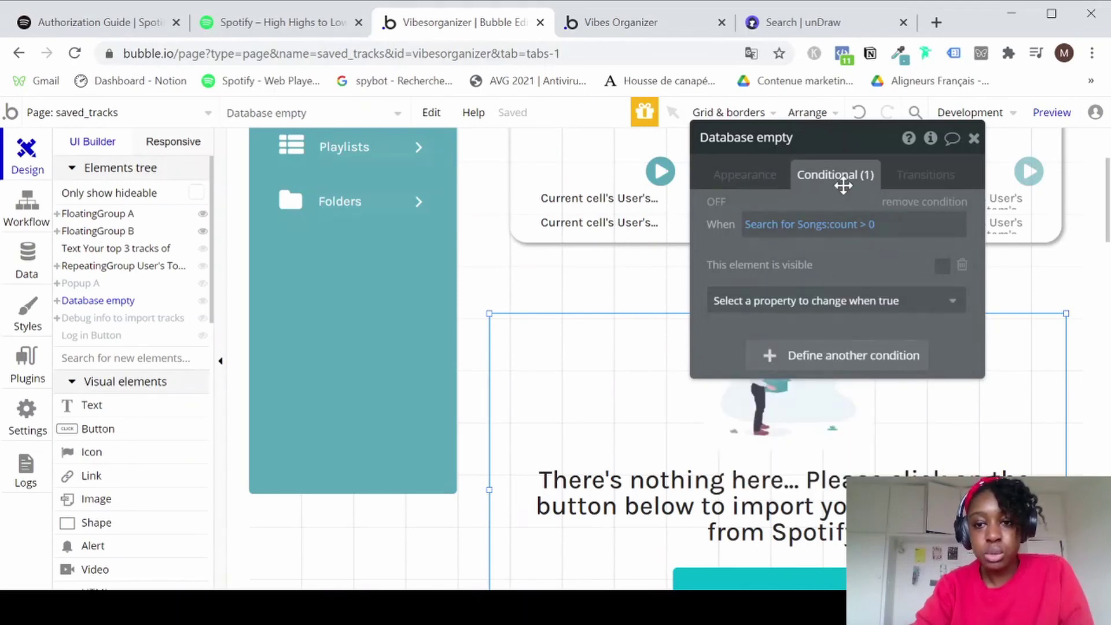
Preview the saved_tracks page and examine whether the empty-state group is shown beneath the top tracks.
{"action": "left_click", "coordinate": [1066, 113]}
{"action": "left_click", "coordinate": [702, 267]}
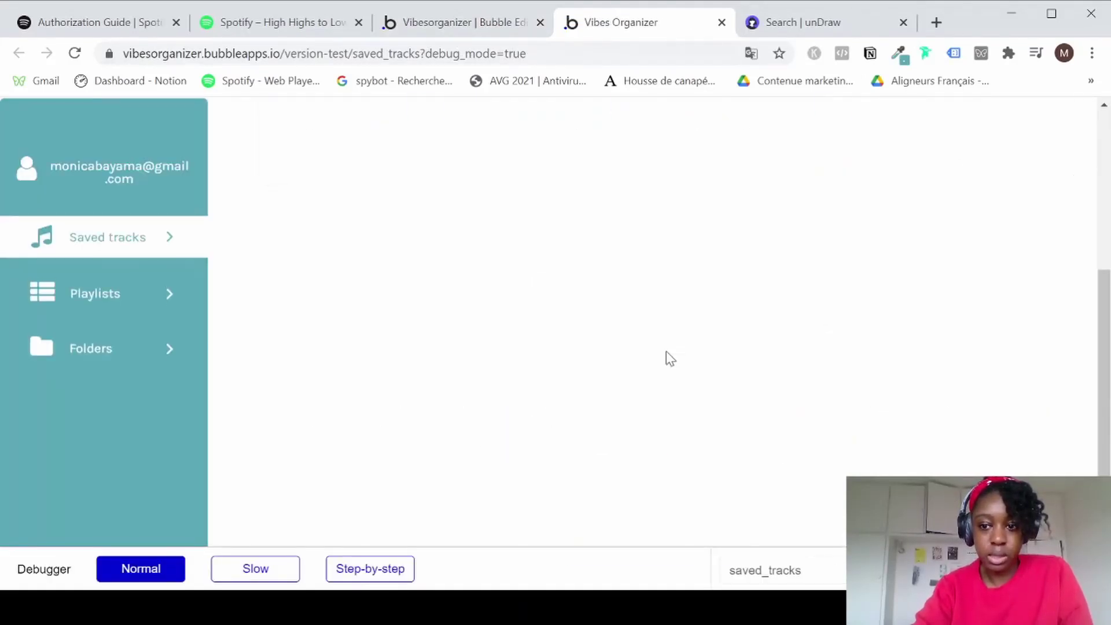
{"action": "scroll", "coordinate": [665, 352], "scroll_direction": "up", "scroll_amount": 3}
{"action": "scroll", "coordinate": [665, 352], "scroll_direction": "down", "scroll_amount": 5}
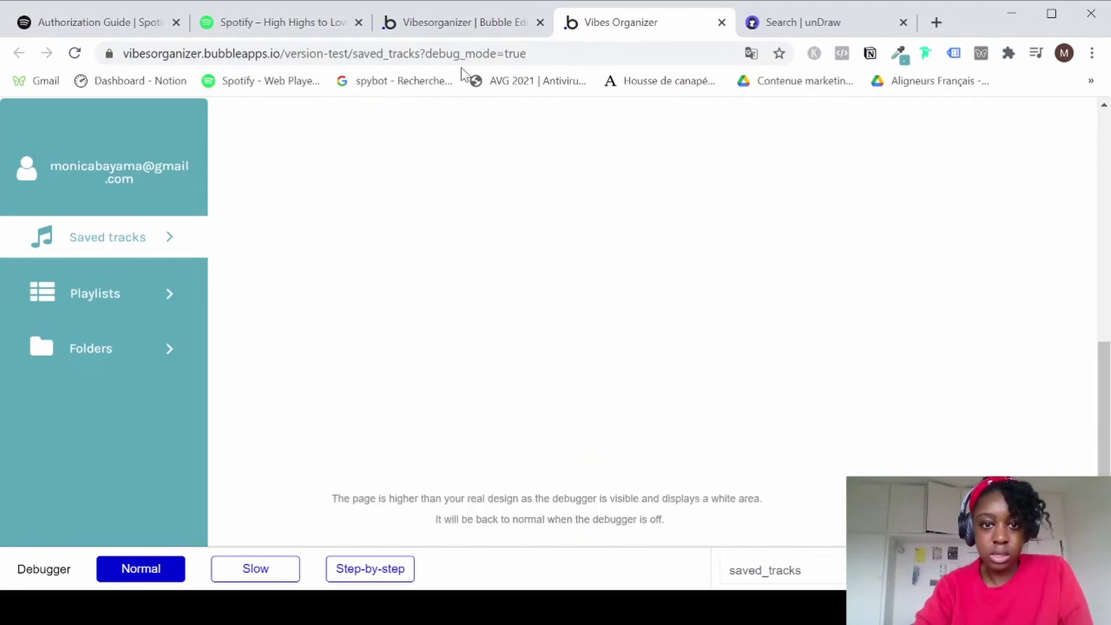
{"action": "scroll", "coordinate": [464, 218], "scroll_direction": "up", "scroll_amount": 5}
{"action": "scroll", "coordinate": [464, 218], "scroll_direction": "down", "scroll_amount": 5}
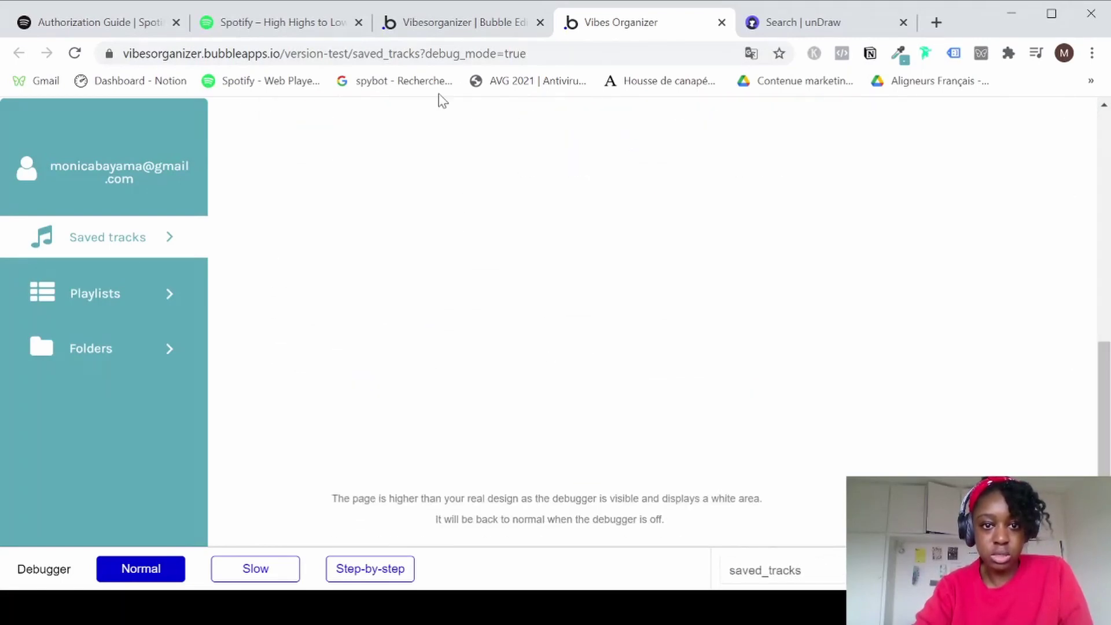
Return to the editor, review the Database empty group's condition and appearance settings, and close its properties.
{"action": "left_click", "coordinate": [446, 22]}
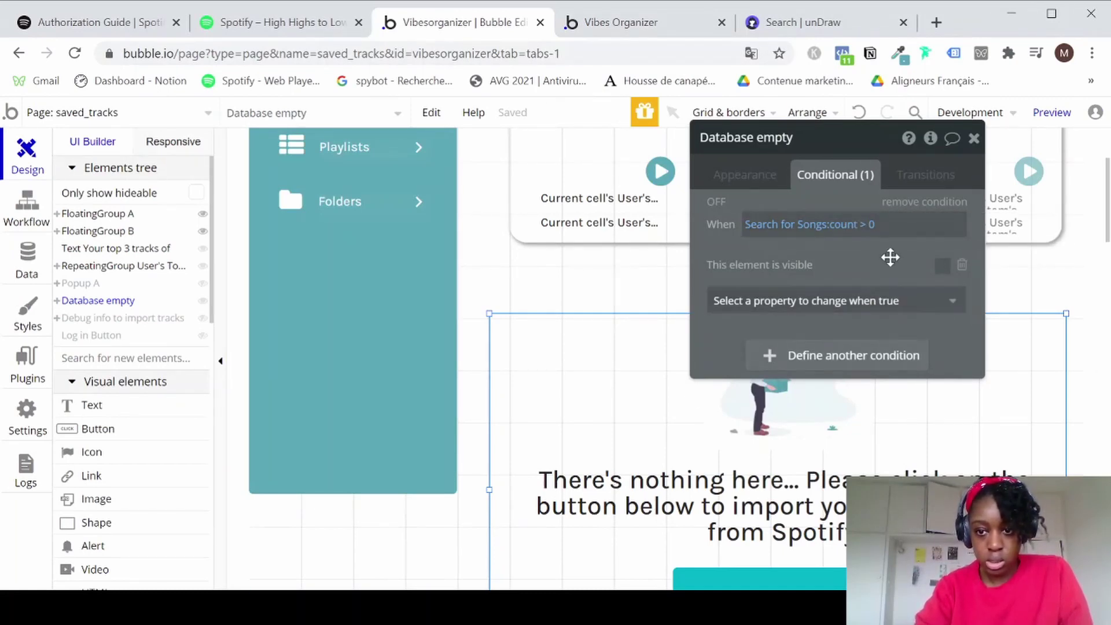
{"action": "left_click", "coordinate": [745, 175]}
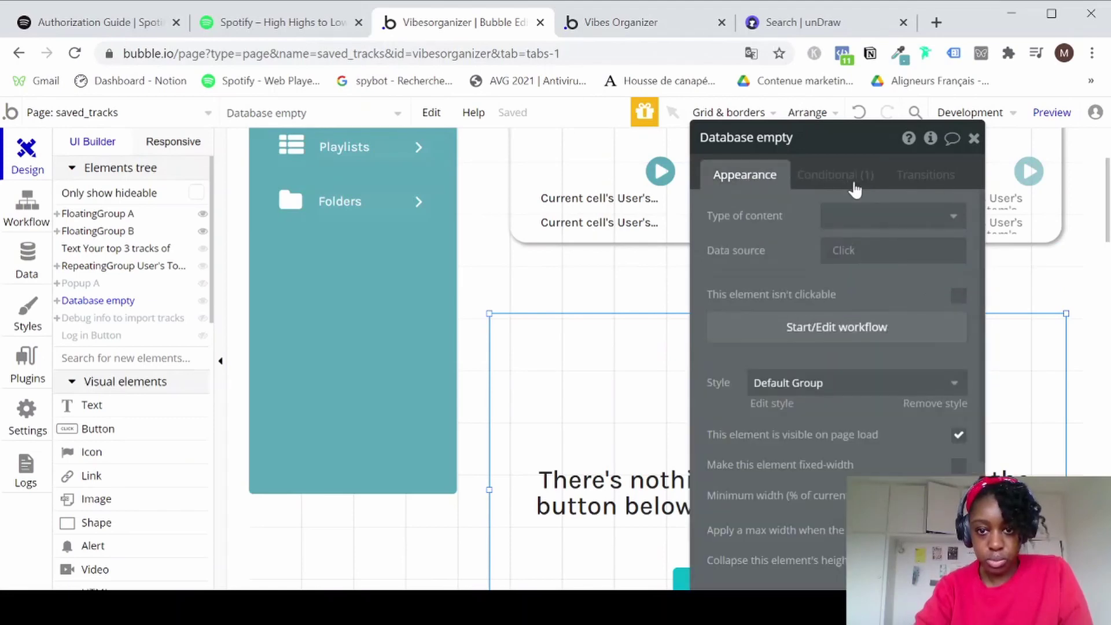
{"action": "left_click", "coordinate": [973, 139]}
{"action": "scroll", "coordinate": [719, 354], "scroll_direction": "down", "scroll_amount": 3}
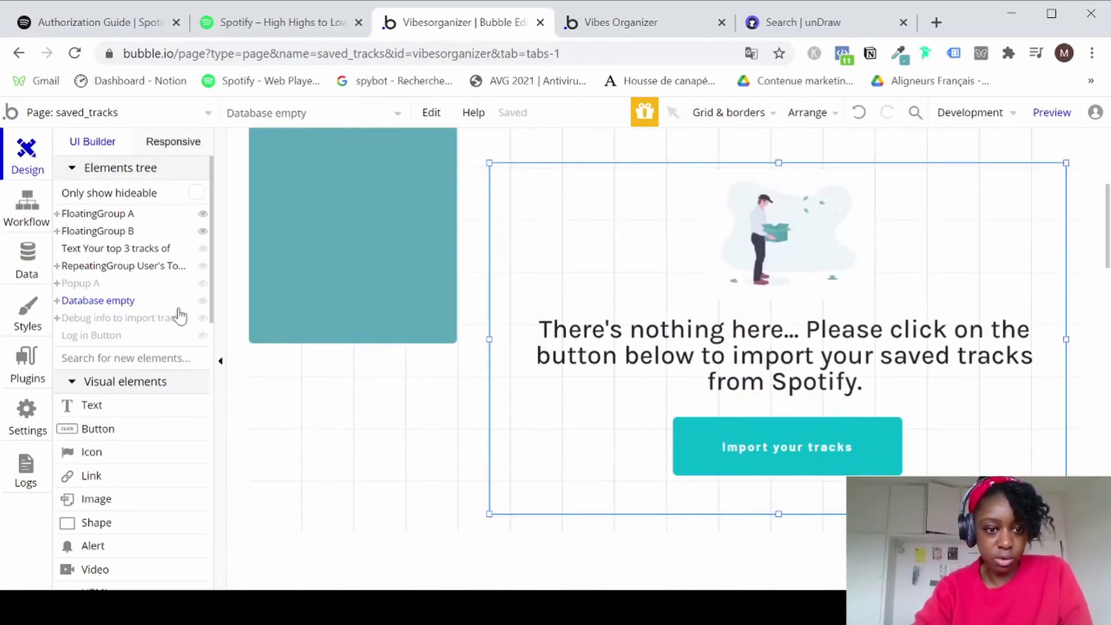
Hide the Database empty group from the editor canvas.
{"action": "left_click", "coordinate": [202, 300]}
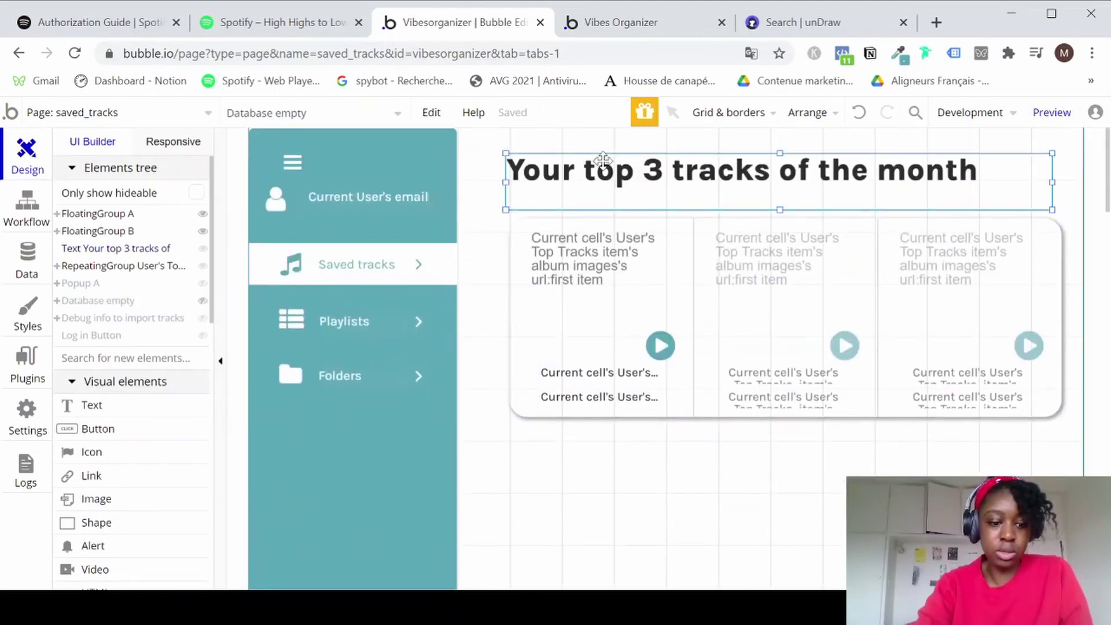
{"action": "left_click", "coordinate": [605, 170]}
{"action": "key", "text": "ctrl+c"}
{"action": "key", "text": "ctrl+v"}
{"action": "left_click_drag", "start_coordinate": [599, 173], "coordinate": [596, 478]}
{"action": "double_click", "coordinate": [596, 478]}
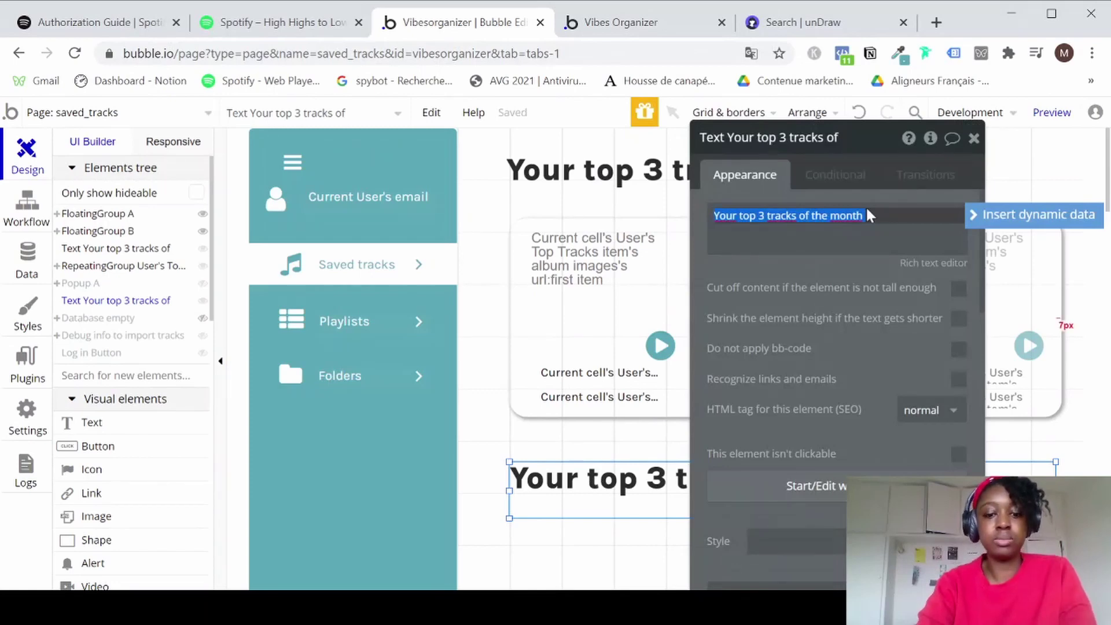
{"action": "type", "text": "y"}
{"action": "key", "text": "ctrl+z"}
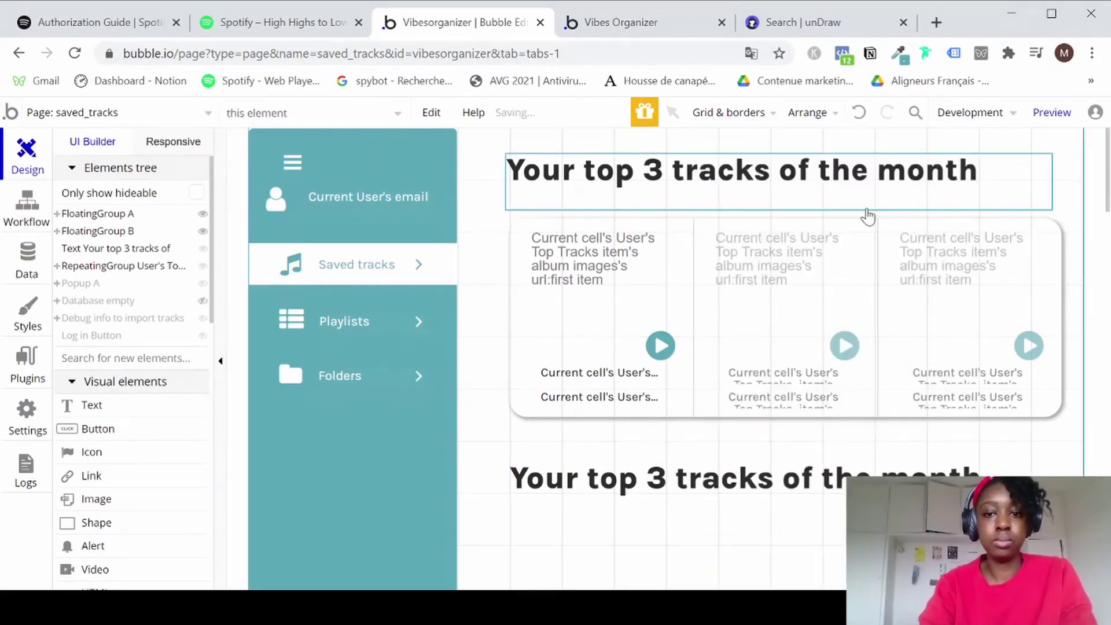
{"action": "double_click", "coordinate": [699, 498]}
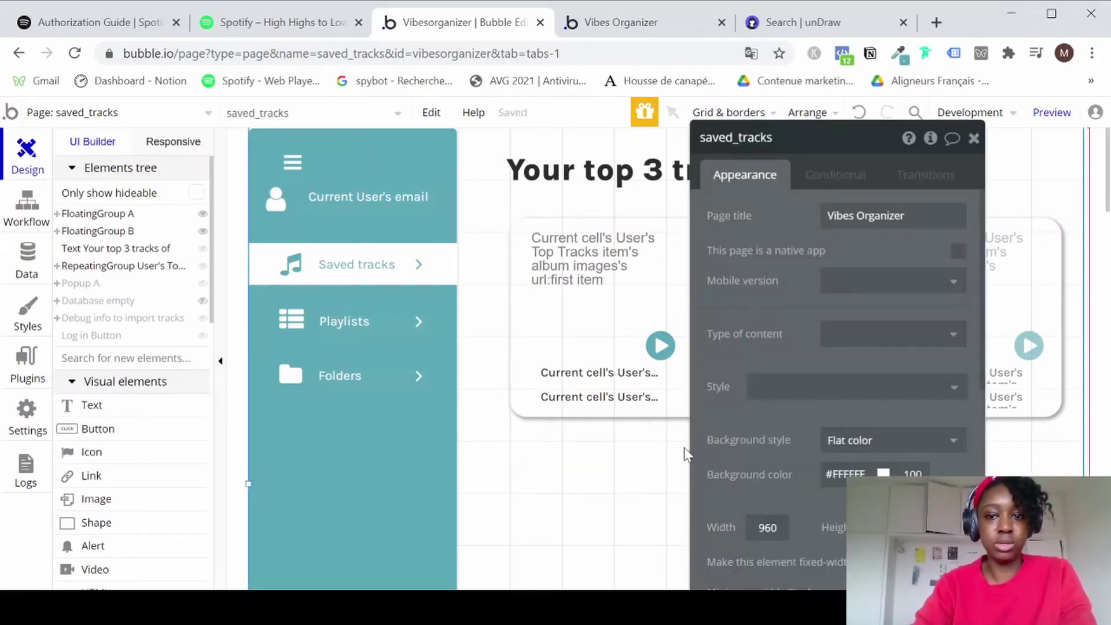
{"action": "left_click", "coordinate": [969, 139]}
Duplicate the "Your top 3 tracks of the month" heading and place the copy below the top tracks repeating group.
{"action": "left_click", "coordinate": [707, 194]}
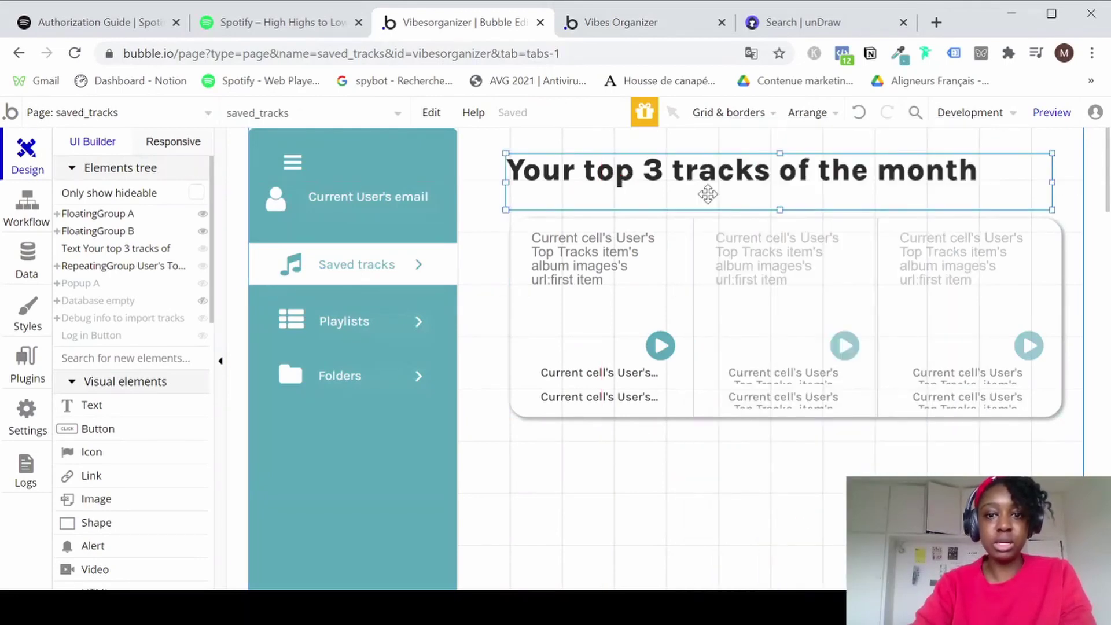
{"action": "key", "text": "ctrl+d"}
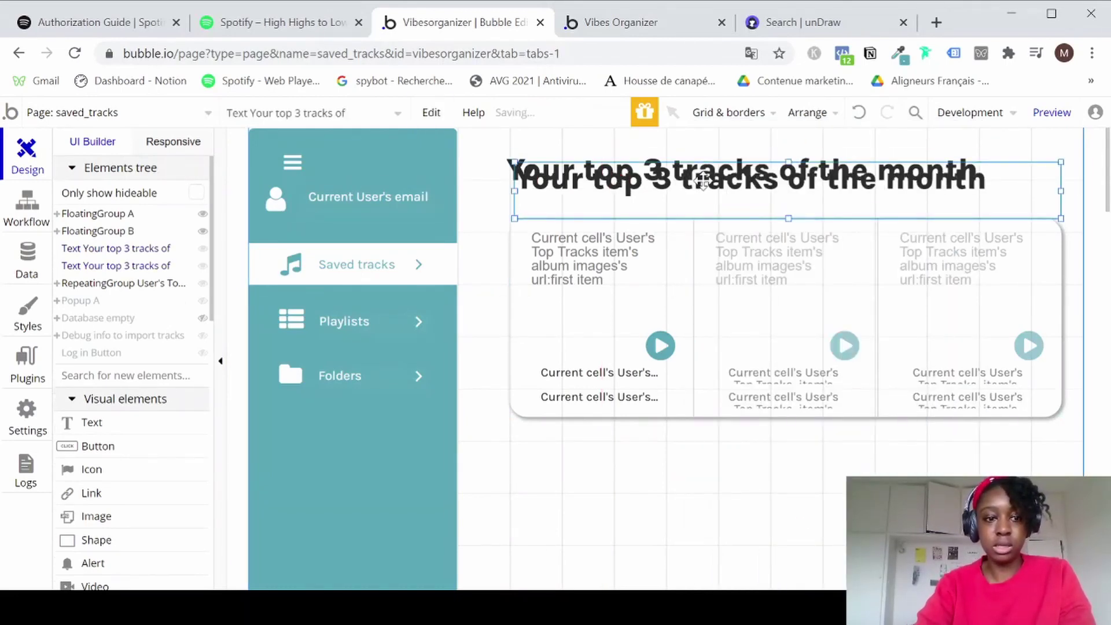
{"action": "left_click_drag", "start_coordinate": [702, 181], "coordinate": [697, 484]}
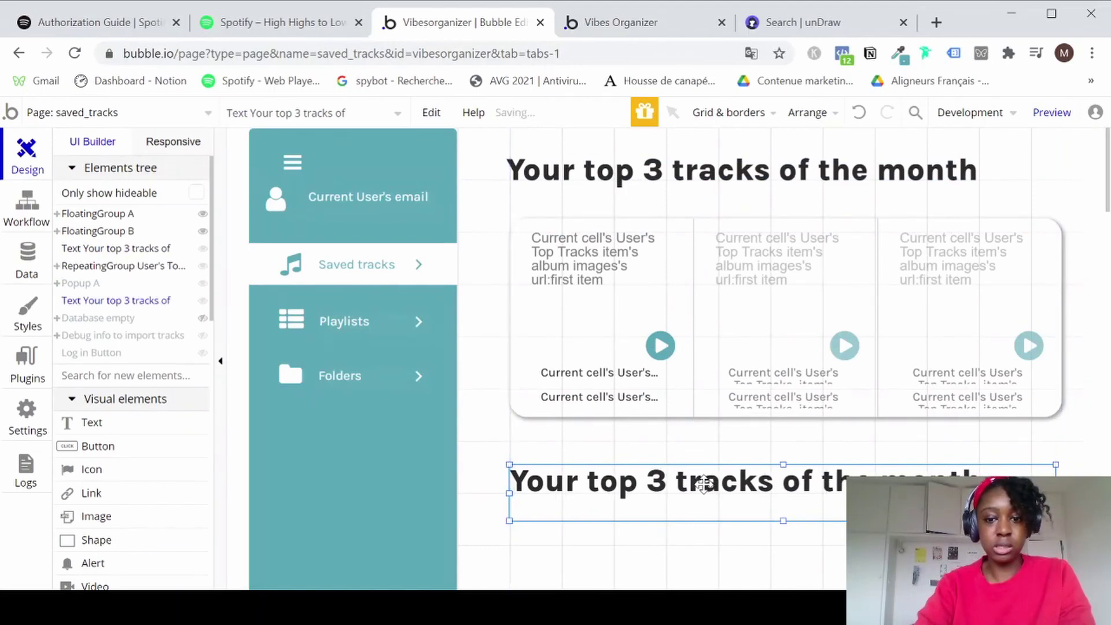
Change the duplicated heading's text to "Your songs" and close its properties.
{"action": "double_click", "coordinate": [702, 483]}
{"action": "left_click", "coordinate": [872, 225]}
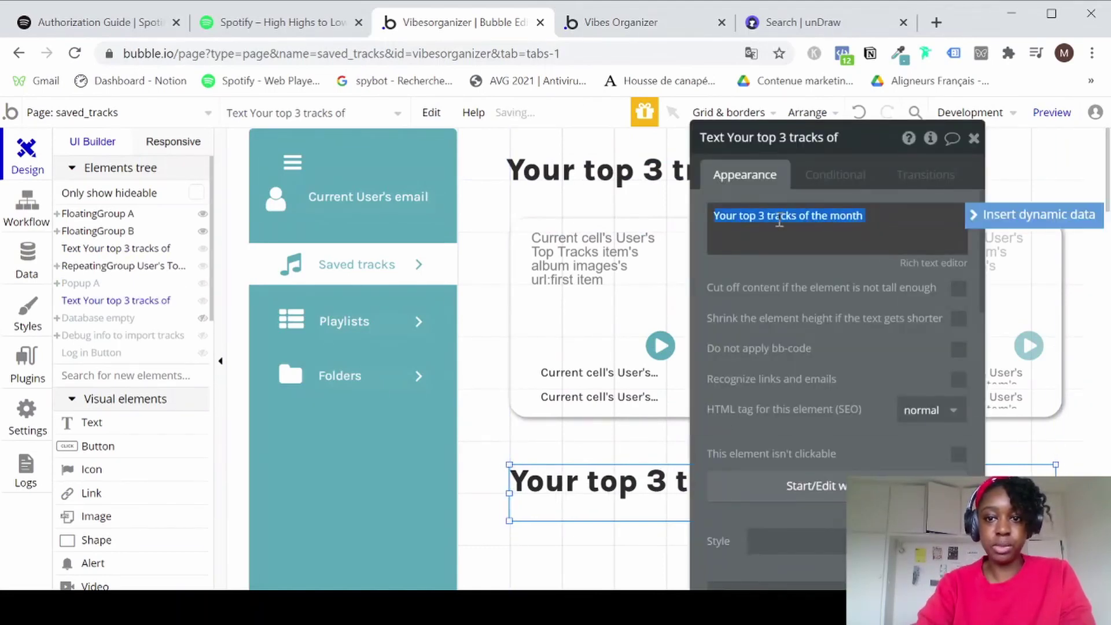
{"action": "left_click", "coordinate": [746, 216]}
{"action": "left_click_drag", "start_coordinate": [743, 216], "coordinate": [875, 216]}
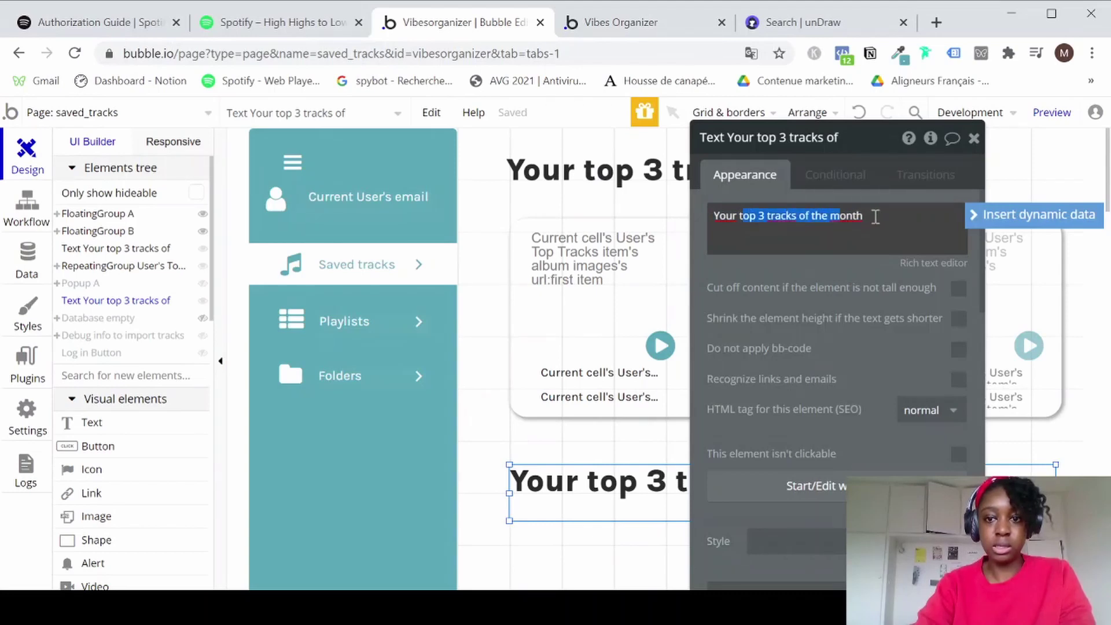
{"action": "type", "text": "t"}
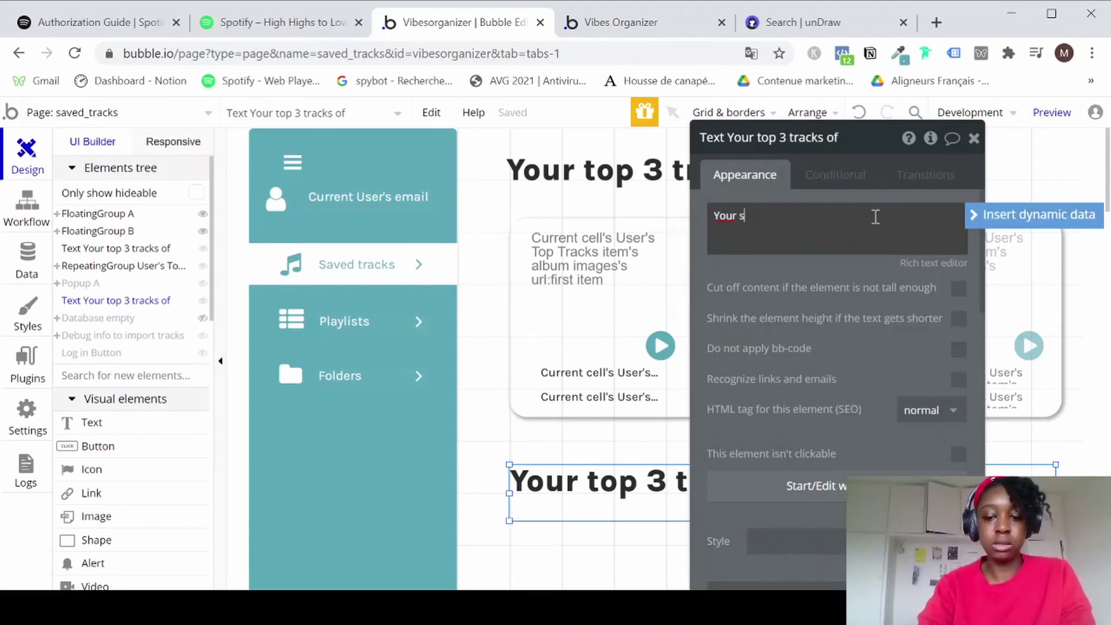
{"action": "type", "text": "ongs"}
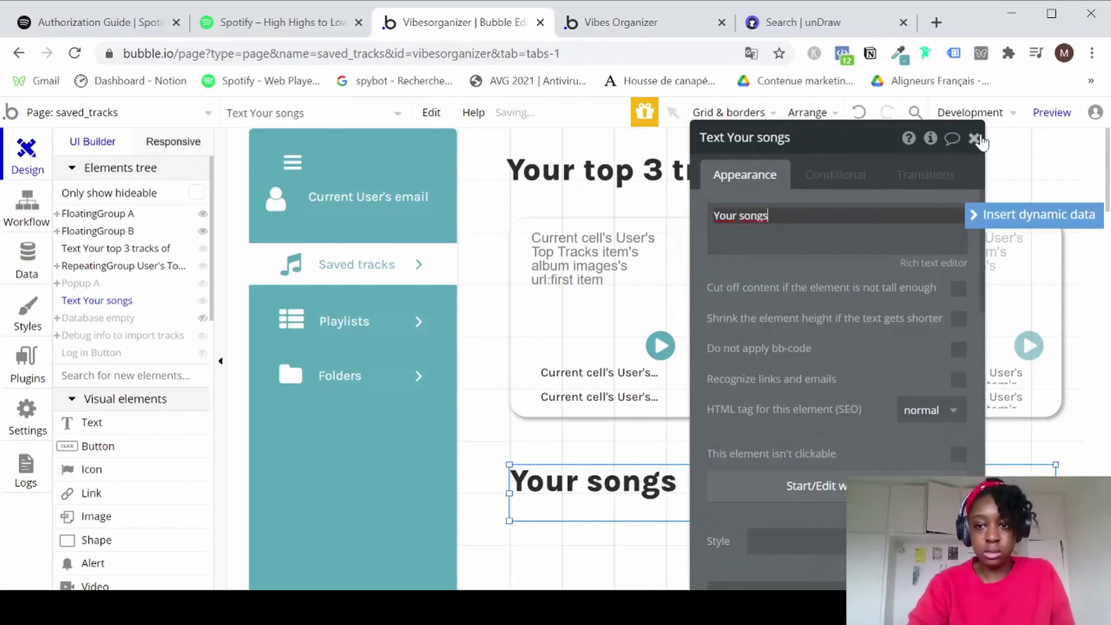
{"action": "left_click", "coordinate": [974, 138]}
Draw a repeating group directly beneath the "Your songs" heading, spanning the content area's width.
{"action": "scroll", "coordinate": [757, 389], "scroll_direction": "down", "scroll_amount": 5}
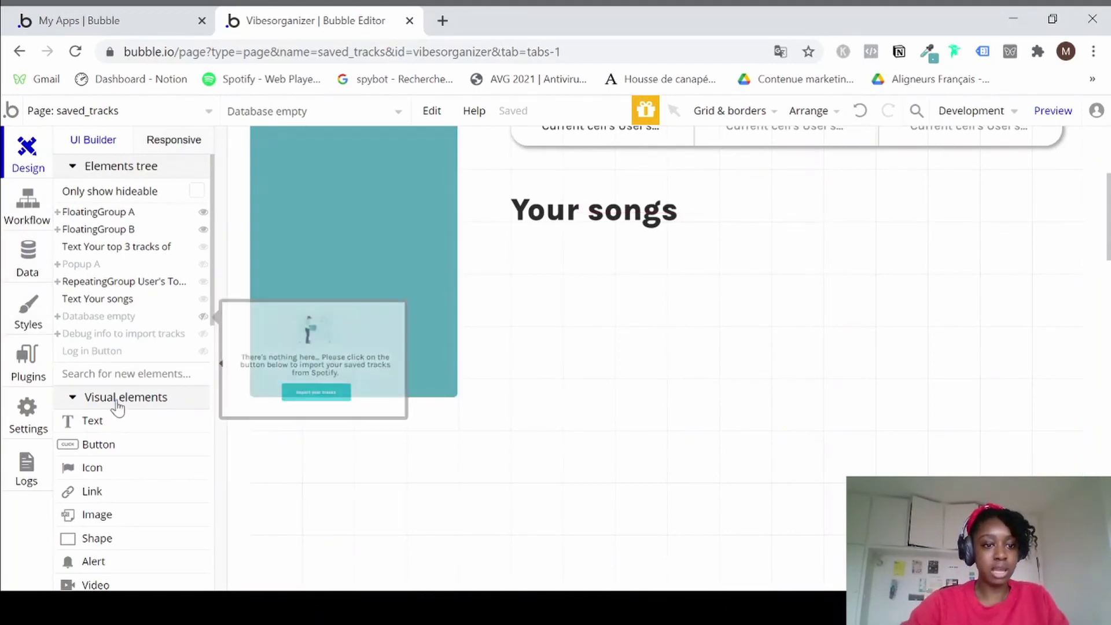
{"action": "scroll", "coordinate": [119, 407], "scroll_direction": "down", "scroll_amount": 2}
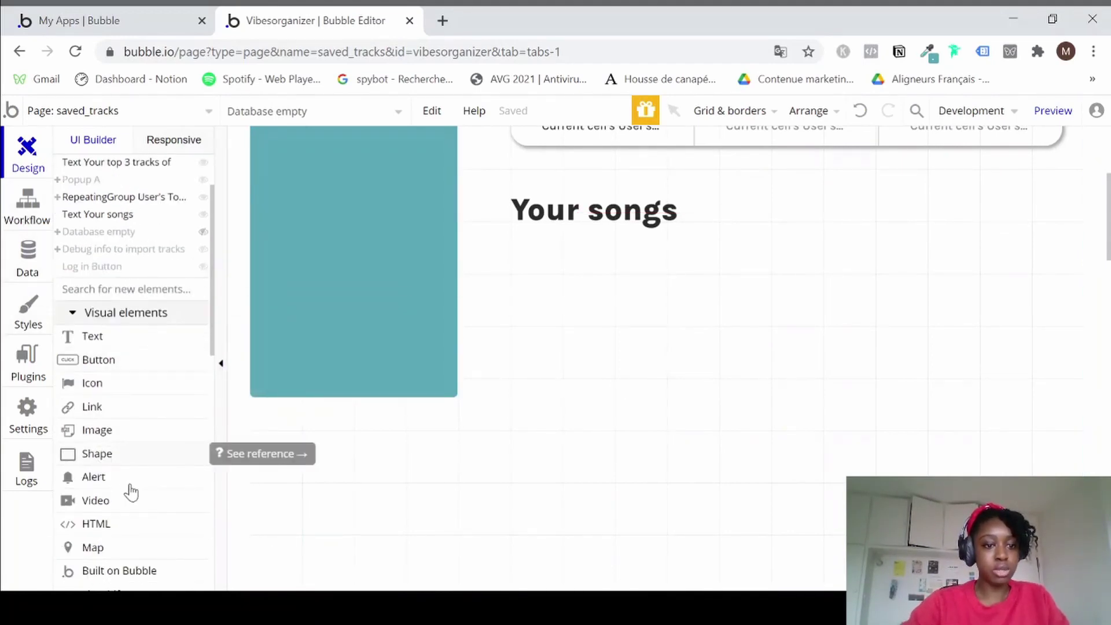
{"action": "scroll", "coordinate": [137, 455], "scroll_direction": "up", "scroll_amount": 1}
{"action": "scroll", "coordinate": [138, 454], "scroll_direction": "down", "scroll_amount": 4}
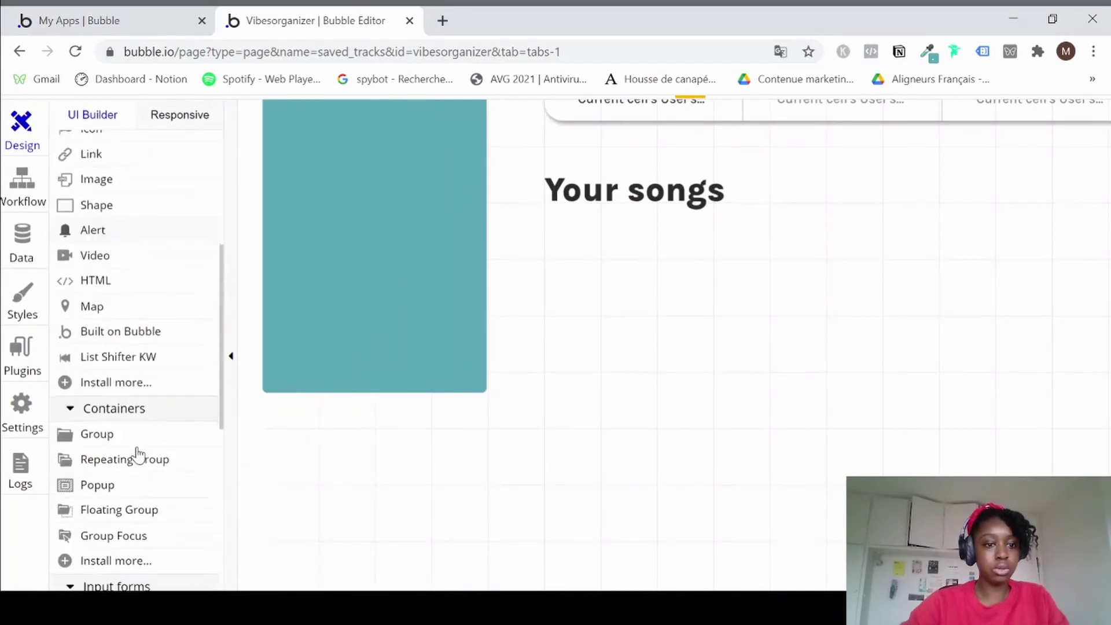
{"action": "scroll", "coordinate": [137, 455], "scroll_direction": "down", "scroll_amount": 2}
{"action": "left_click", "coordinate": [129, 399]}
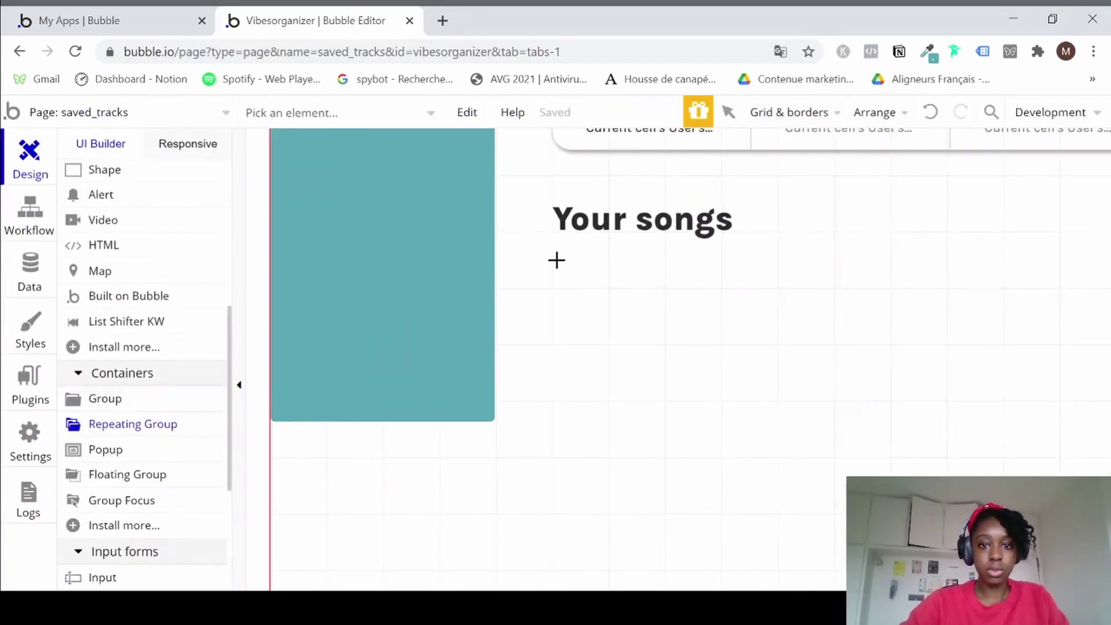
{"action": "mouse_move", "coordinate": [553, 256]}
{"action": "left_mouse_down"}
{"action": "mouse_move", "coordinate": [898, 503]}
{"action": "mouse_move", "coordinate": [1006, 528]}
{"action": "mouse_move", "coordinate": [1078, 567]}
{"action": "left_mouse_up"}
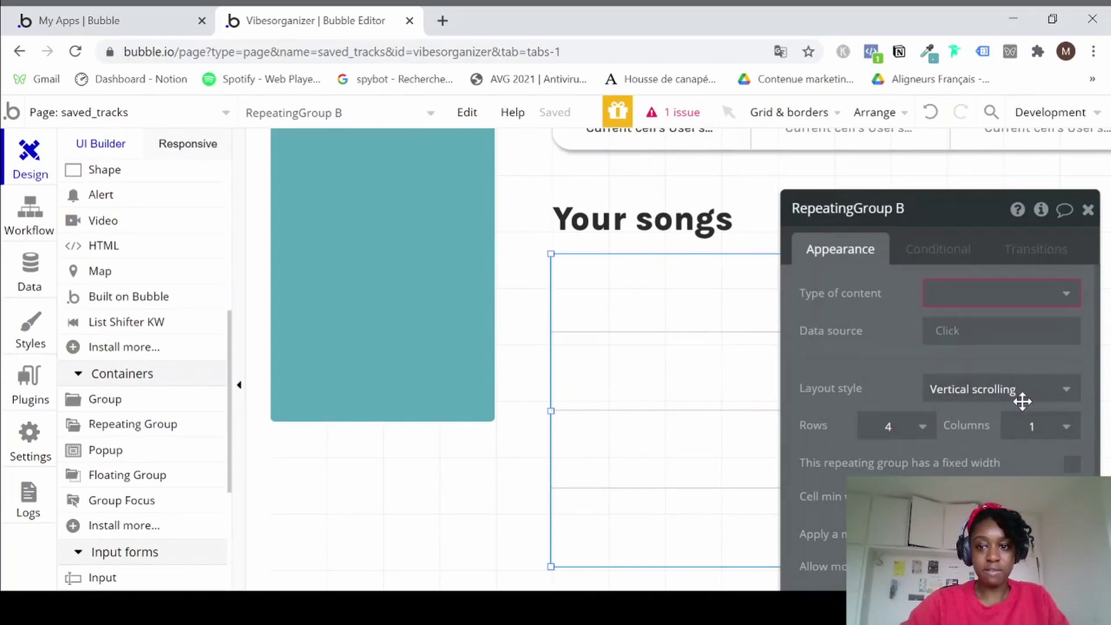
Lay out the new repeating group with 3 columns, 3 rows and the Fixed number of cells layout style.
{"action": "left_click", "coordinate": [1062, 427]}
{"action": "left_click", "coordinate": [1035, 514]}
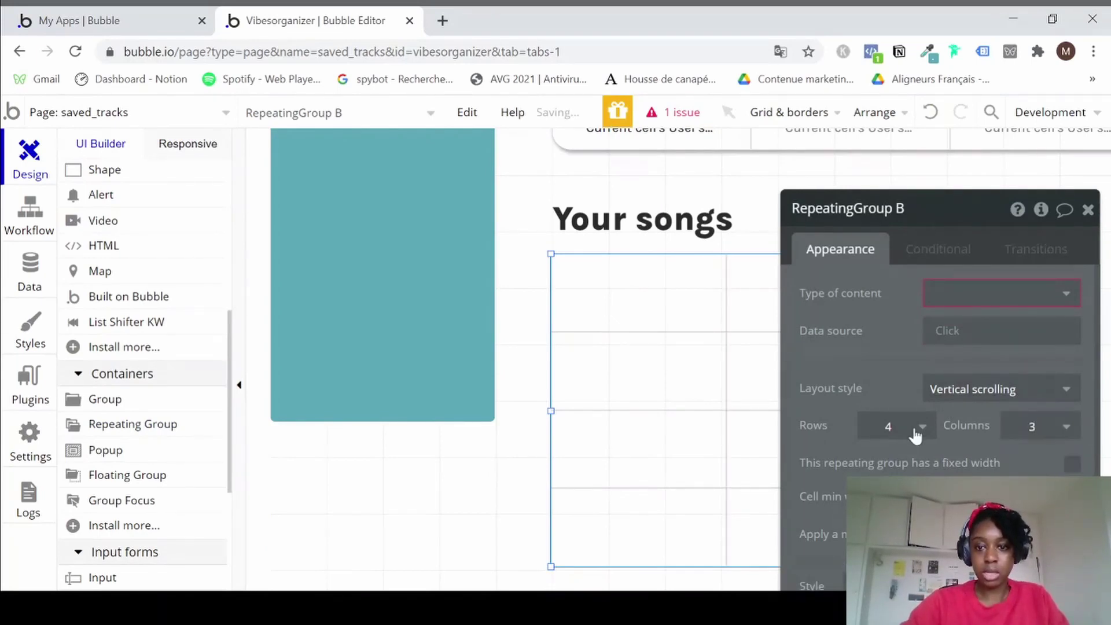
{"action": "left_click", "coordinate": [917, 431]}
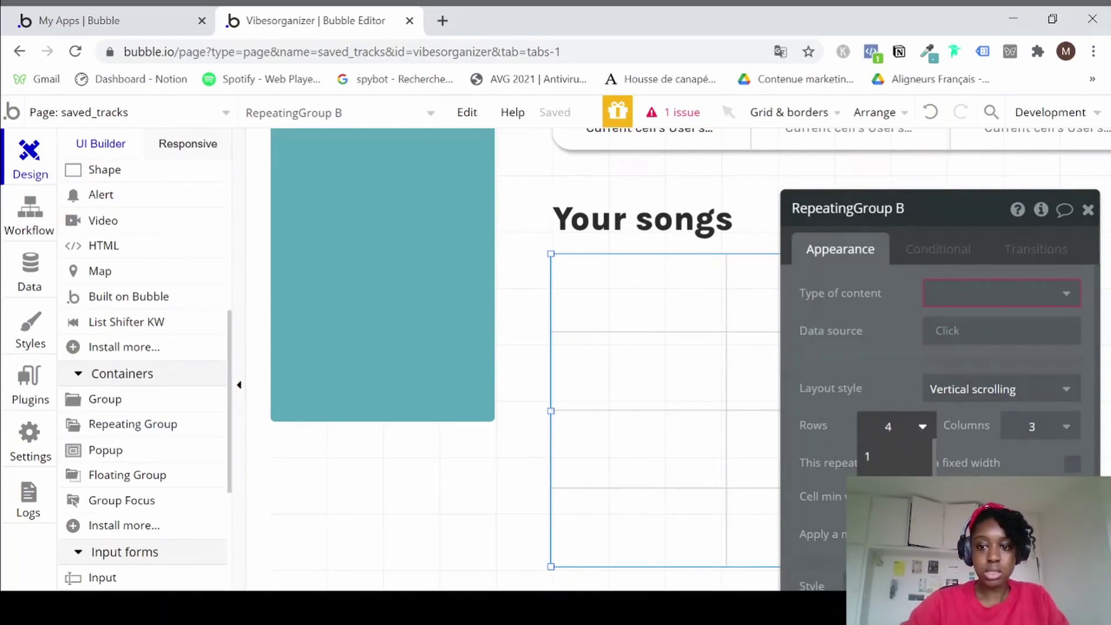
{"action": "key", "text": "BackSpace"}
{"action": "type", "text": "3"}
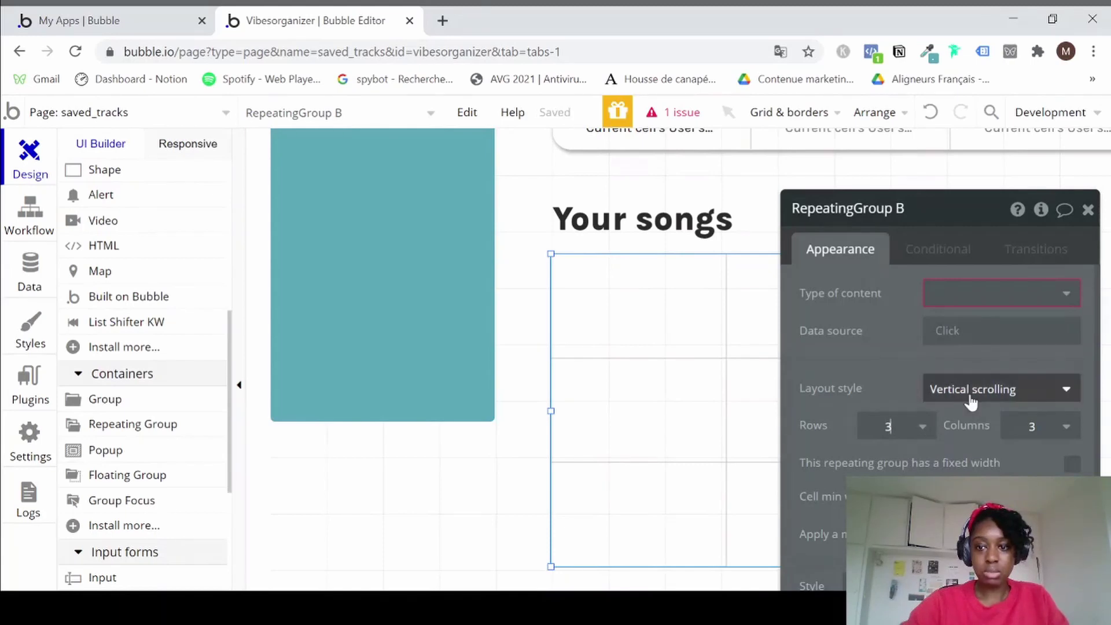
{"action": "left_click", "coordinate": [971, 399]}
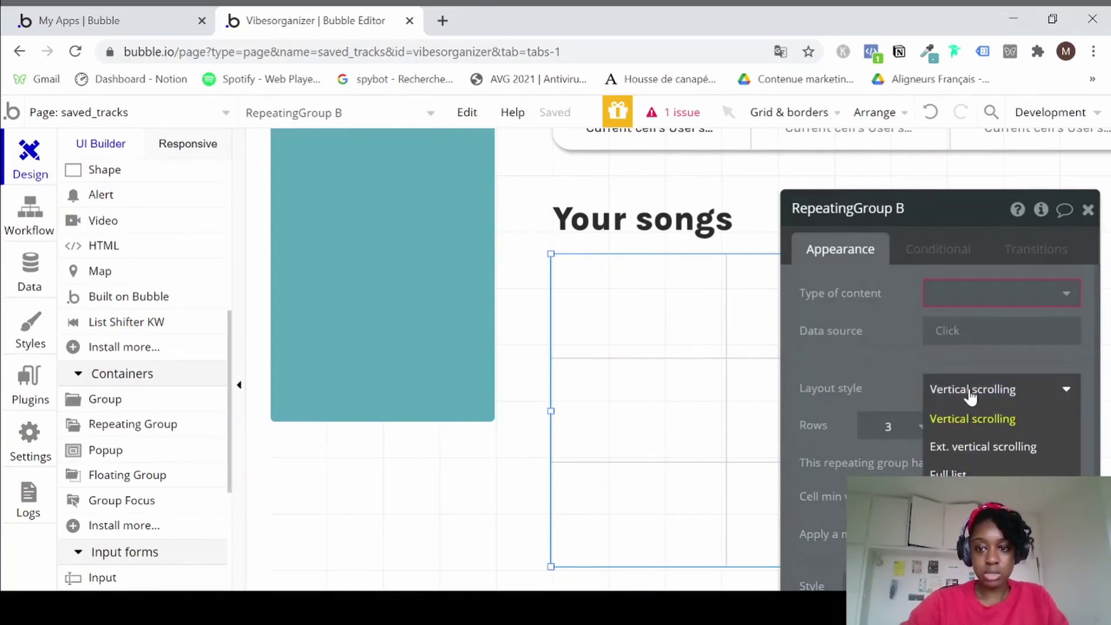
{"action": "left_click", "coordinate": [985, 502]}
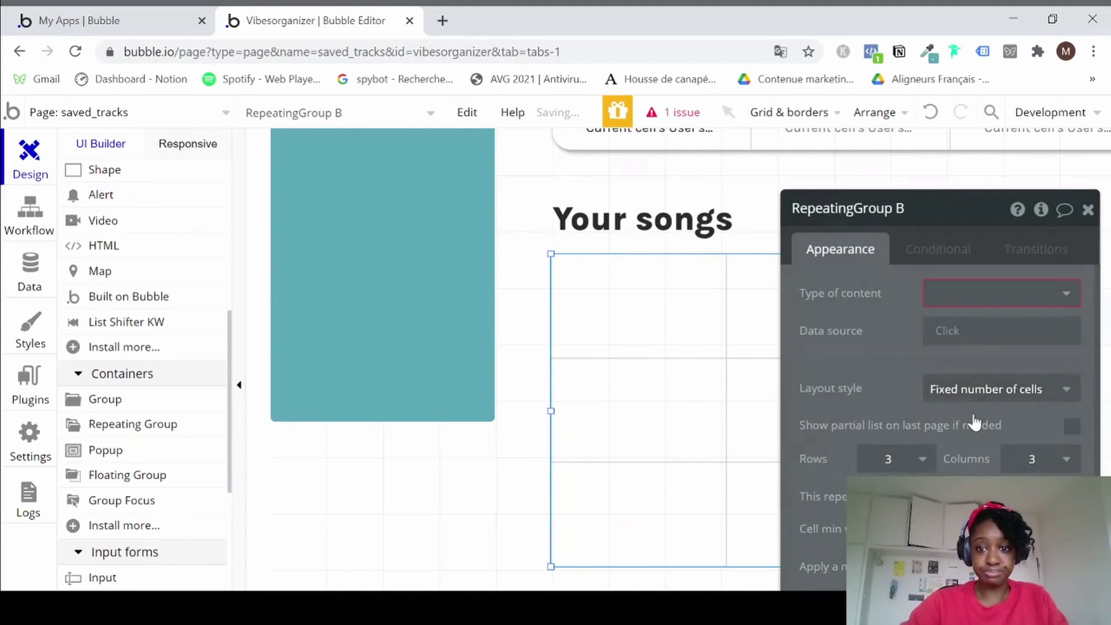
Set the repeating group's content type to Song and its data source to a search for Songs, without constraints.
{"action": "scroll", "coordinate": [727, 429], "scroll_direction": "down", "scroll_amount": 1}
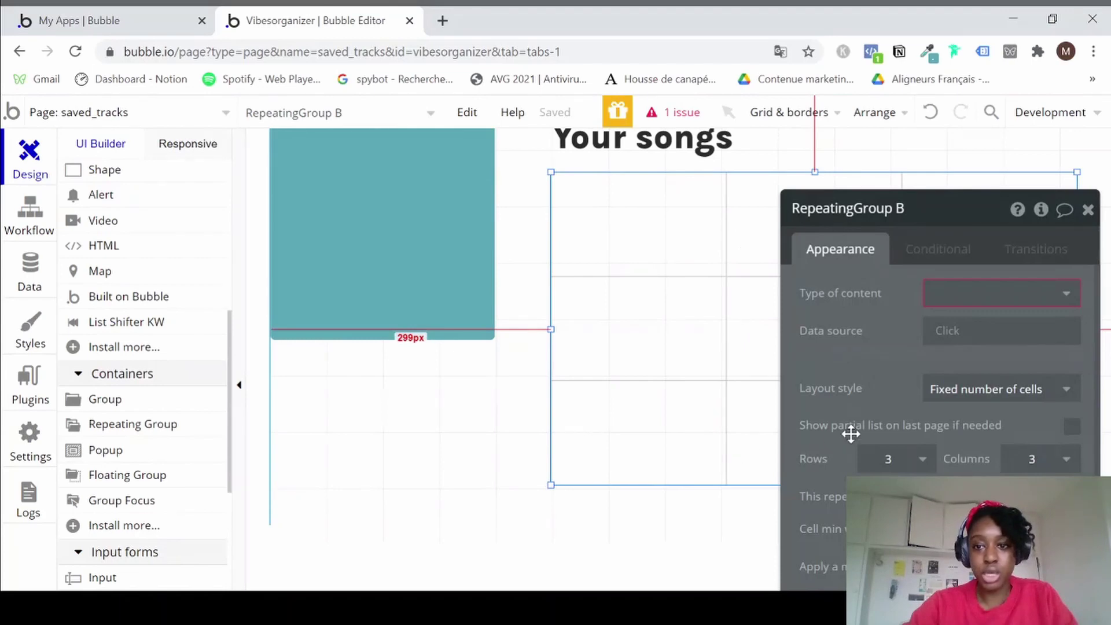
{"action": "left_click", "coordinate": [952, 311]}
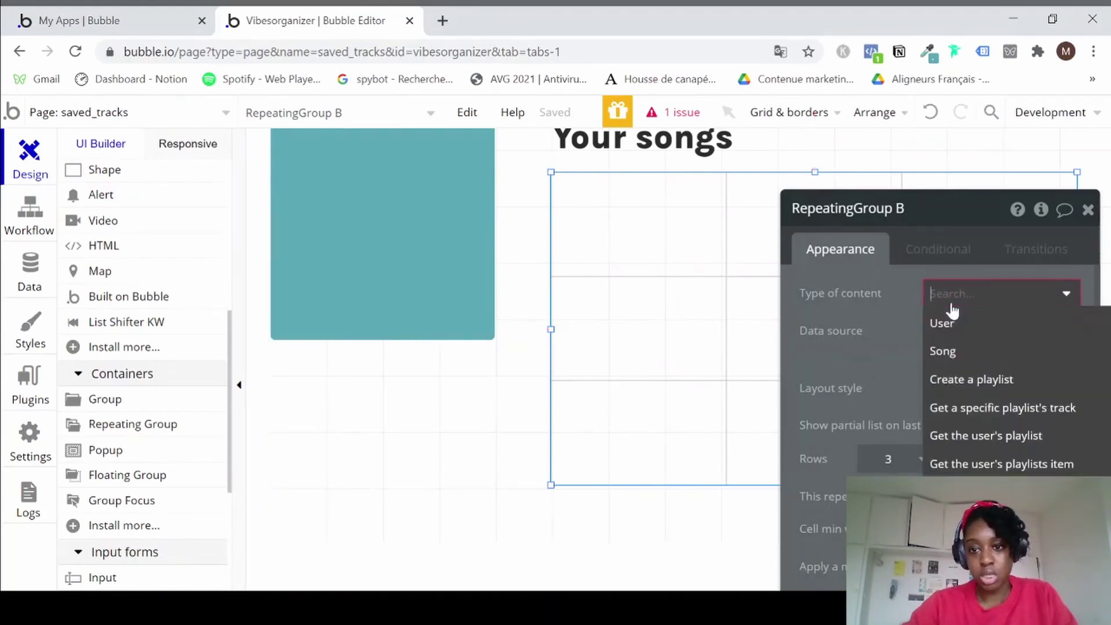
{"action": "left_click", "coordinate": [952, 353]}
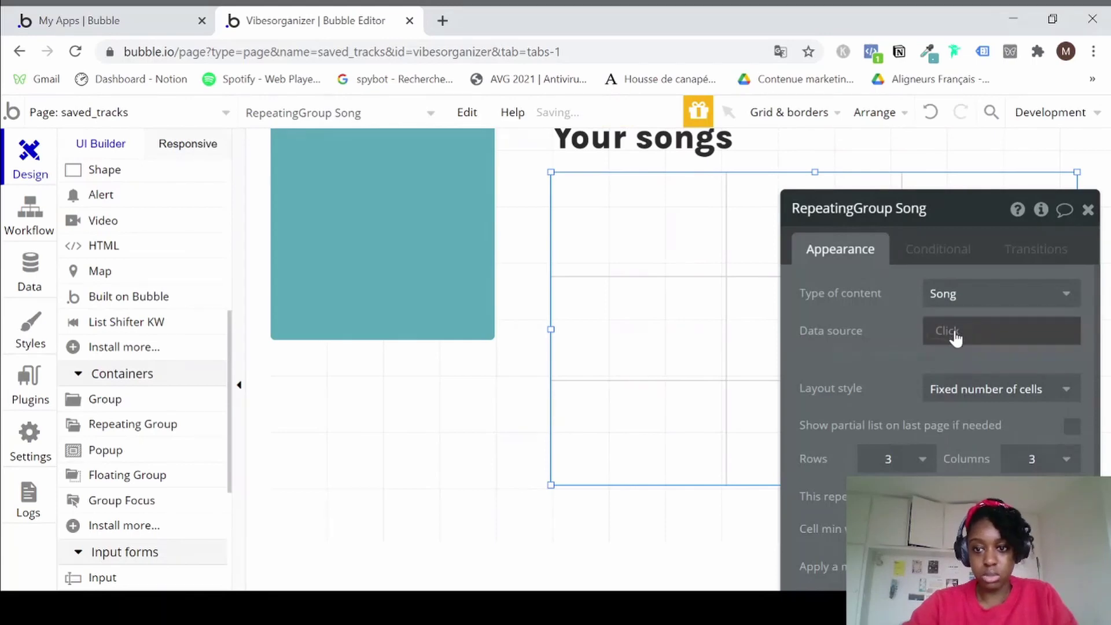
{"action": "left_click", "coordinate": [955, 335]}
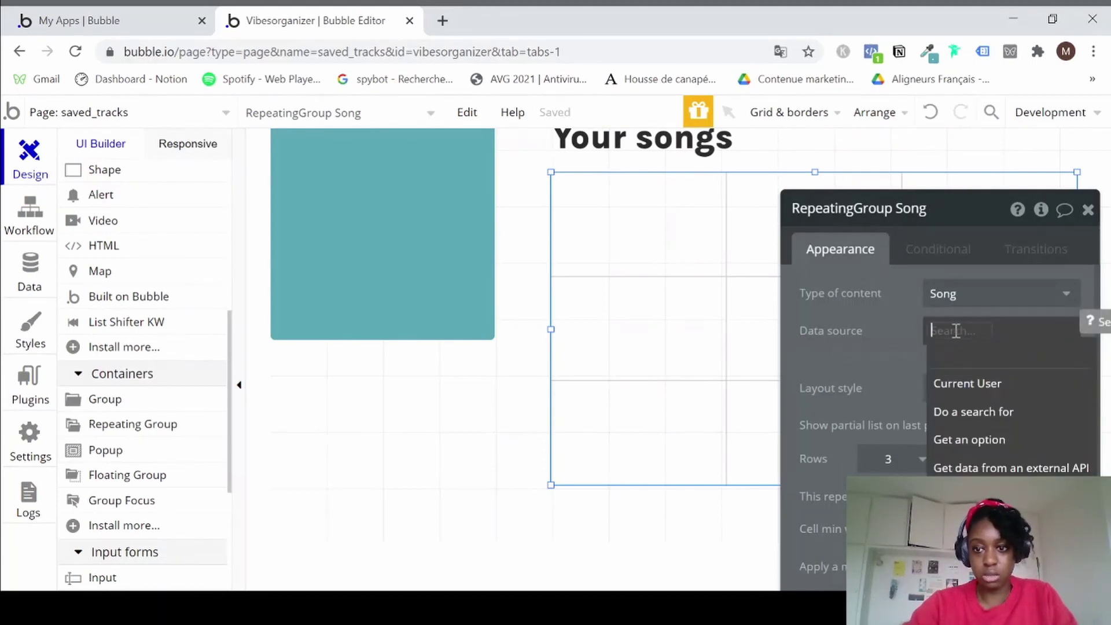
{"action": "left_click", "coordinate": [956, 331]}
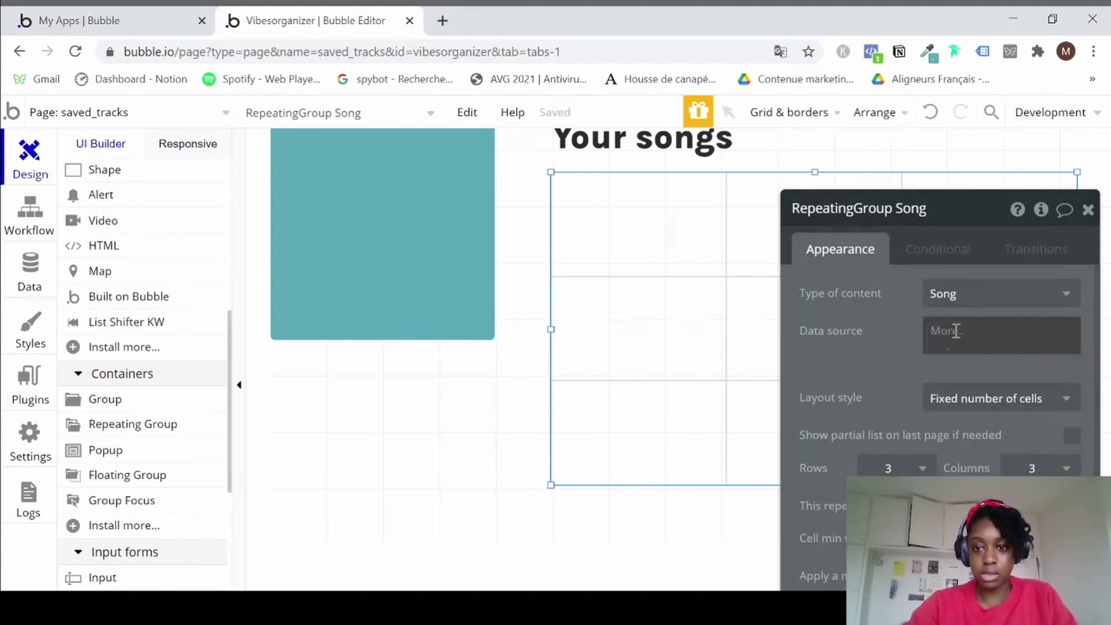
{"action": "left_click", "coordinate": [956, 332]}
{"action": "left_click", "coordinate": [975, 409]}
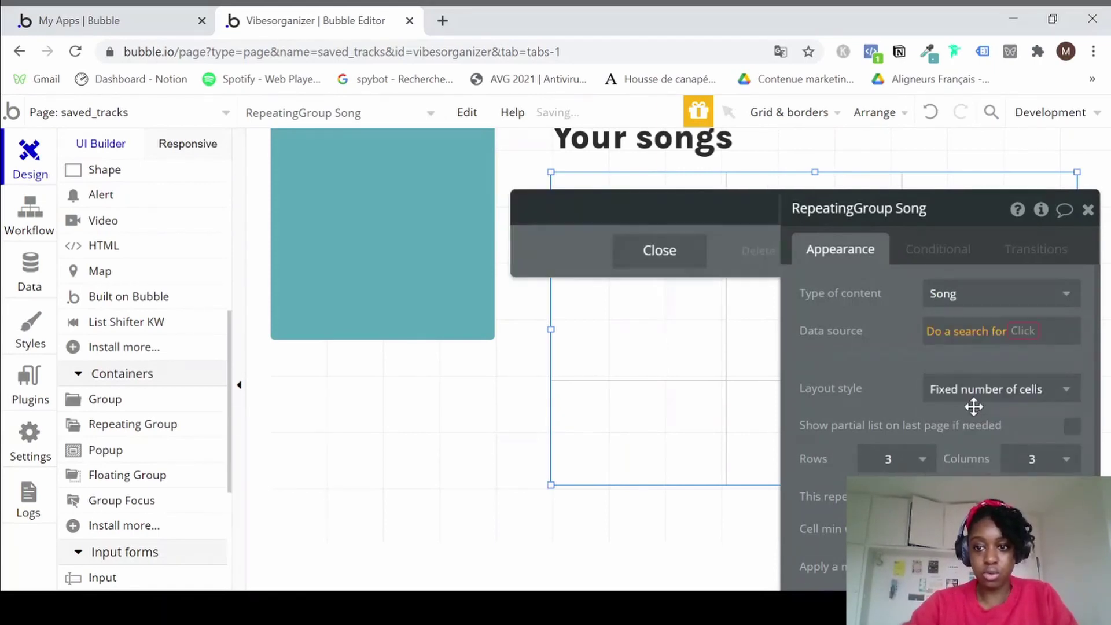
{"action": "left_click", "coordinate": [692, 249]}
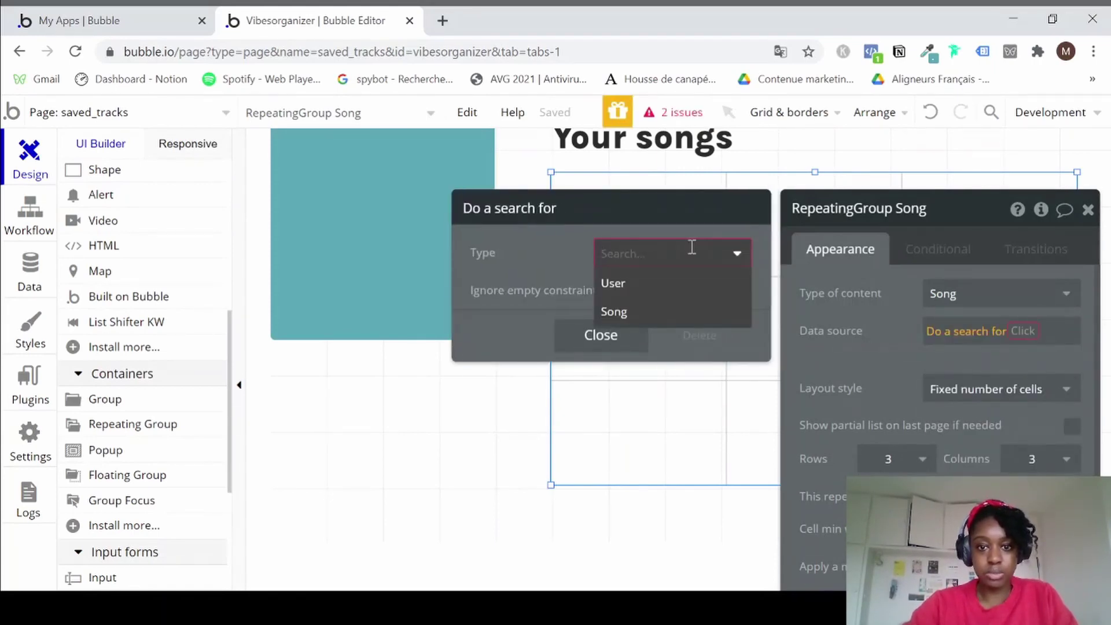
{"action": "left_click", "coordinate": [645, 315]}
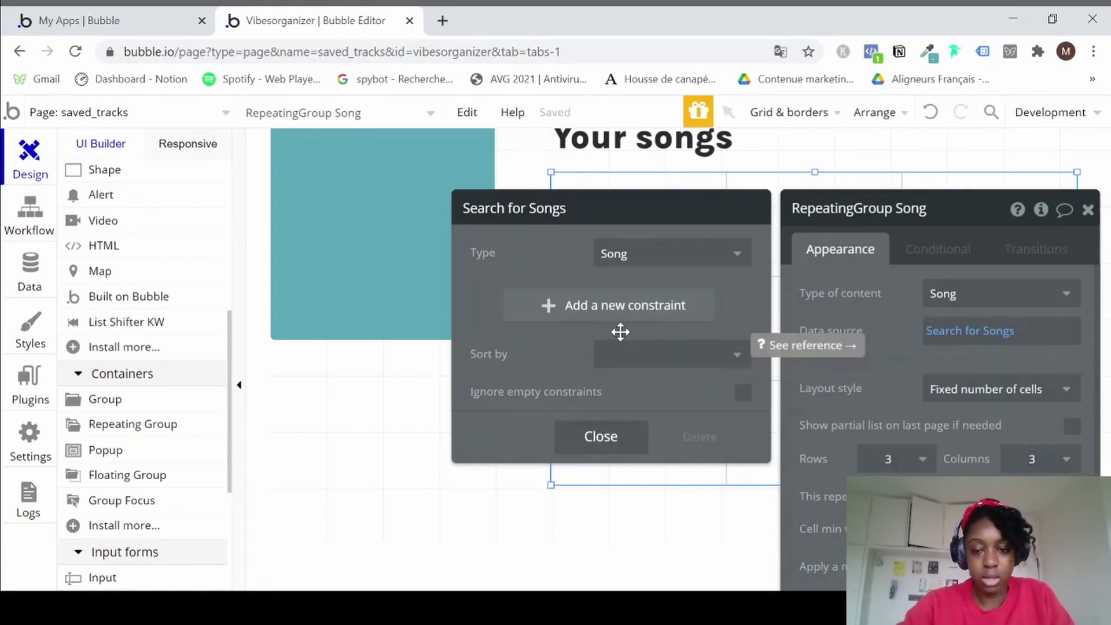
{"action": "left_click", "coordinate": [589, 445]}
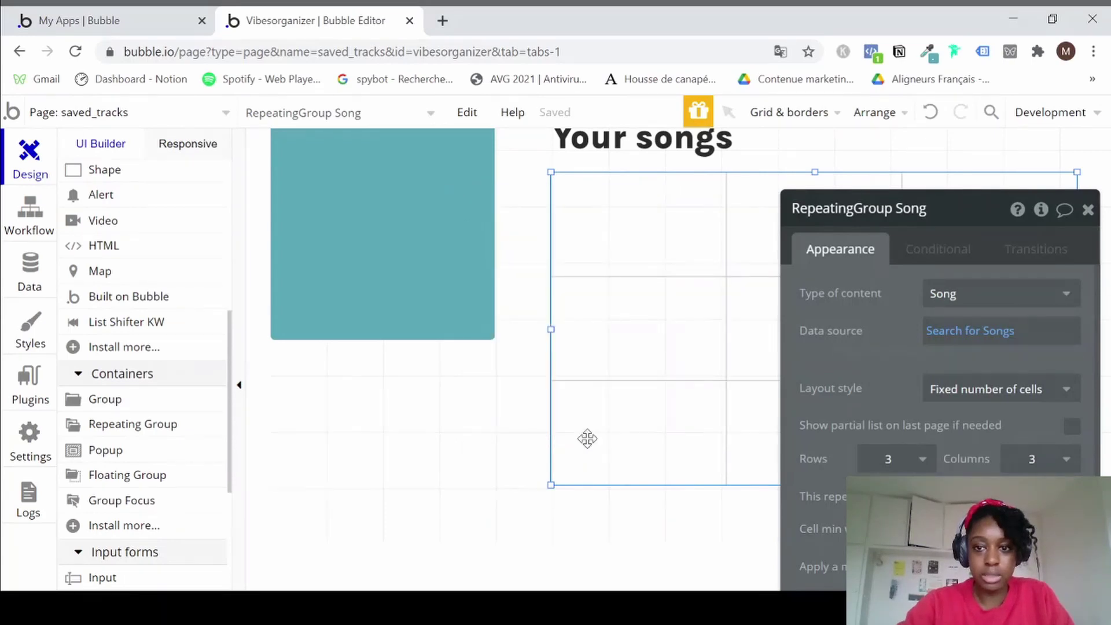
{"action": "left_click", "coordinate": [1088, 210]}
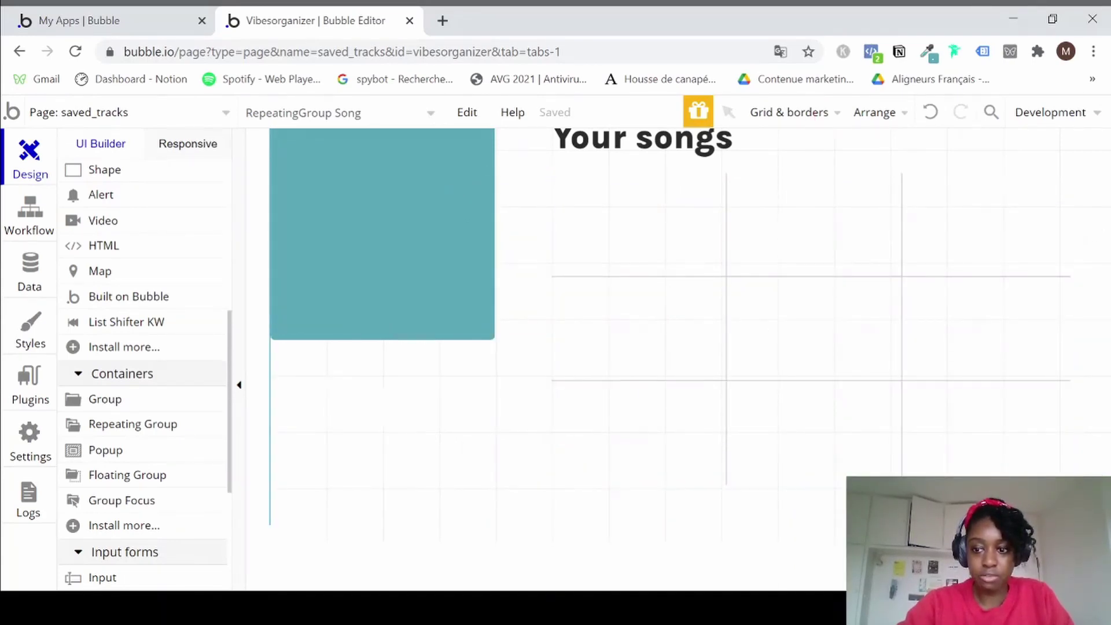
Enlarge the song repeating group to about 590 px wide and extend its bottom edge to make the cells taller.
{"action": "left_click", "coordinate": [775, 335]}
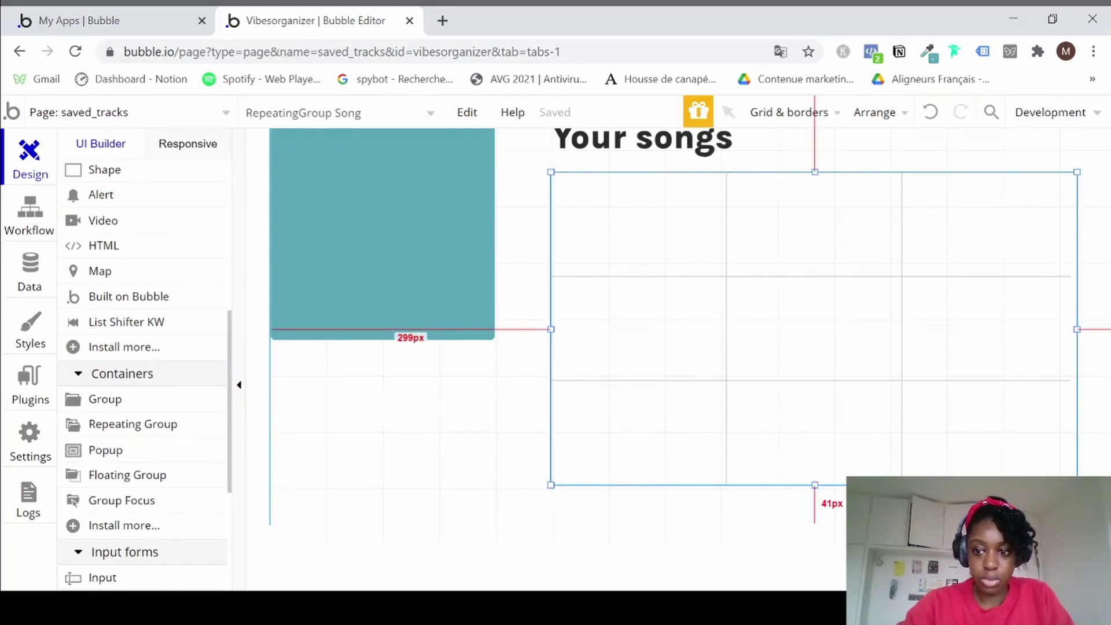
{"action": "left_click_drag", "start_coordinate": [1076, 485], "coordinate": [1106, 524]}
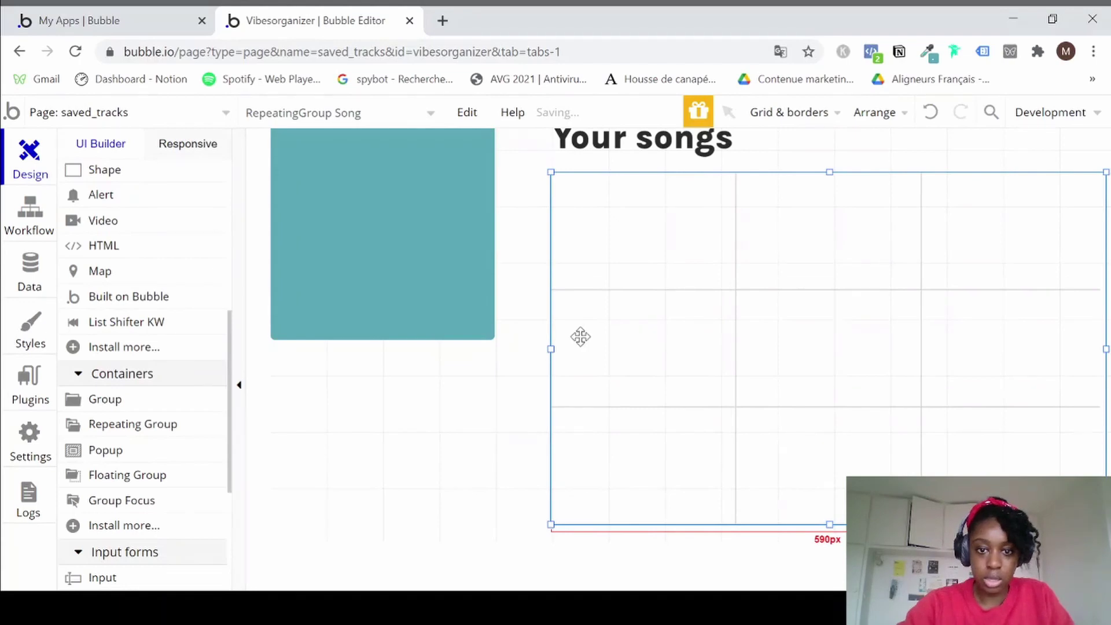
{"action": "scroll", "coordinate": [554, 346], "scroll_direction": "right", "scroll_amount": 1}
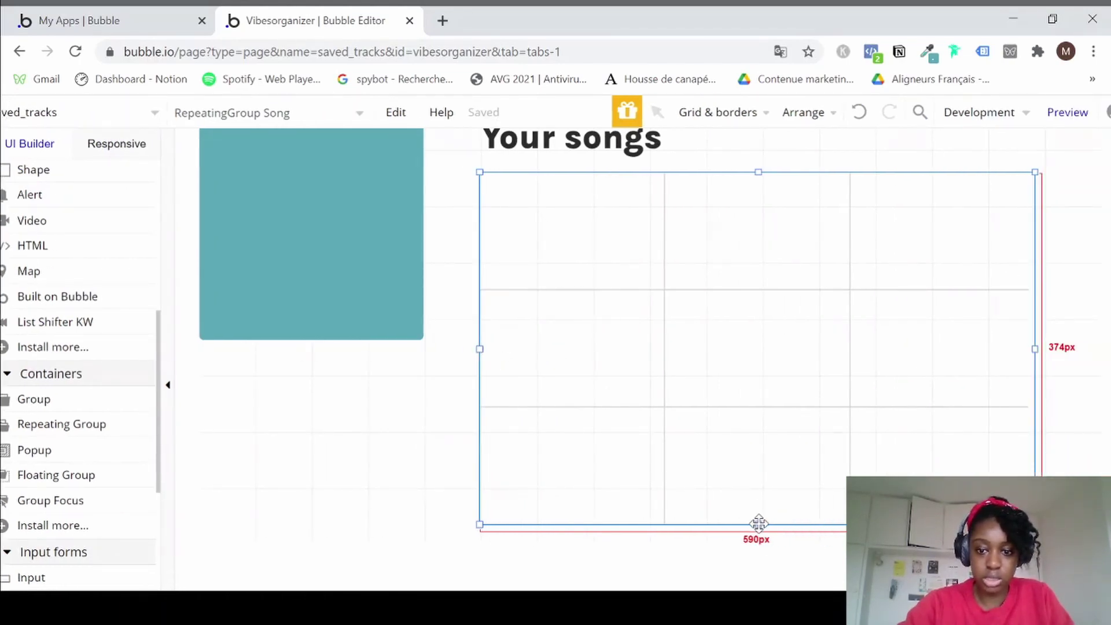
{"action": "left_click_drag", "start_coordinate": [758, 525], "coordinate": [761, 572]}
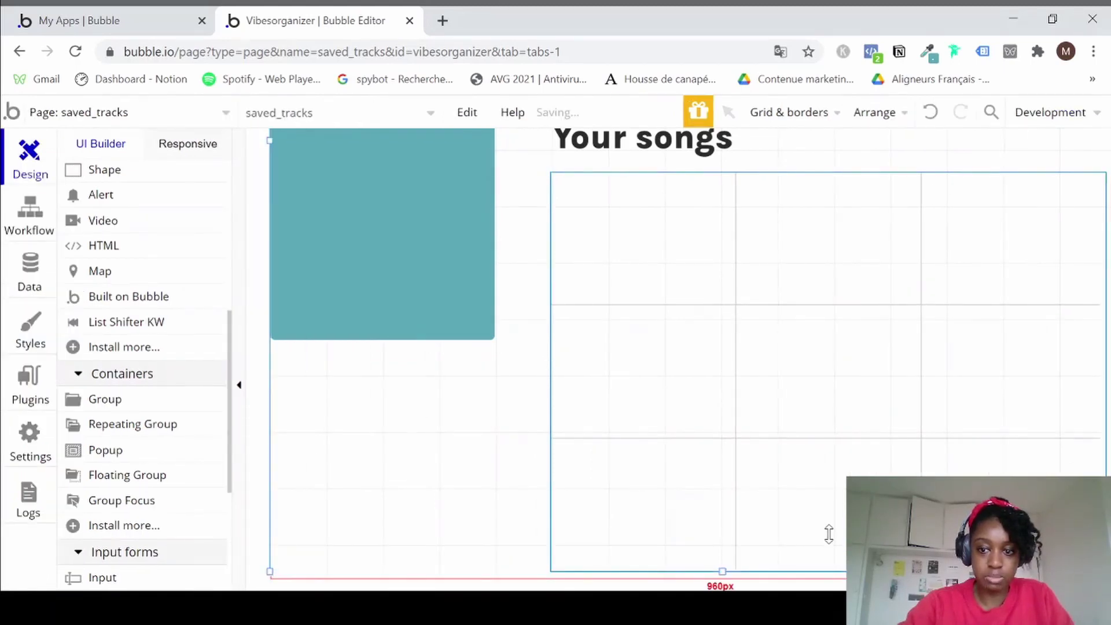
Extend the song repeating group's bottom edge further down so its three rows become taller.
{"action": "left_click", "coordinate": [731, 473]}
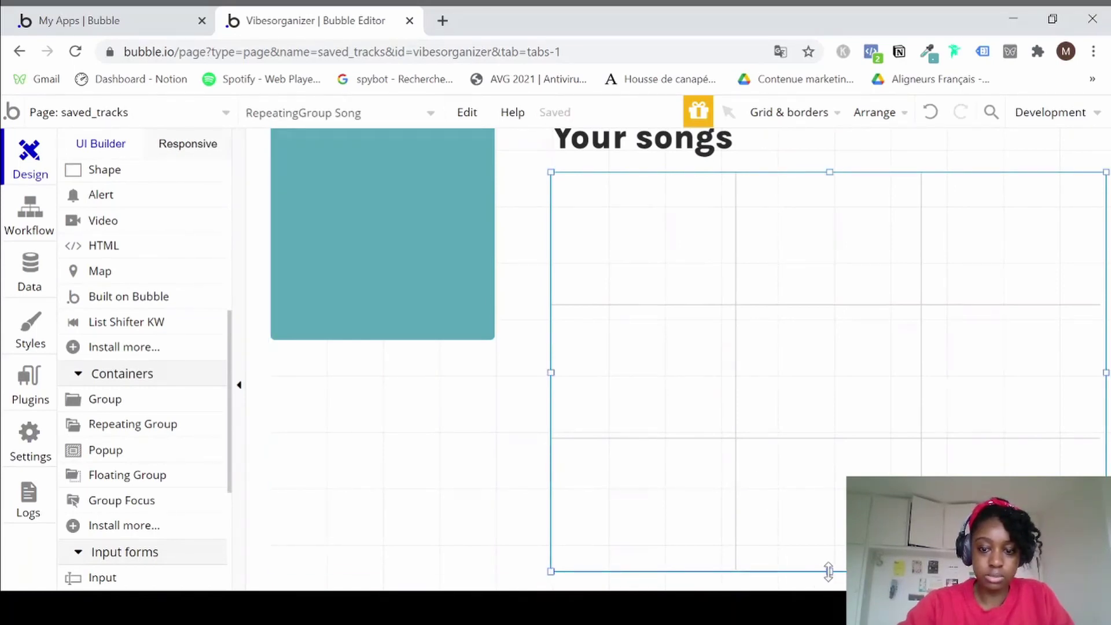
{"action": "left_click", "coordinate": [830, 575]}
{"action": "left_click_drag", "start_coordinate": [828, 571], "coordinate": [828, 619]}
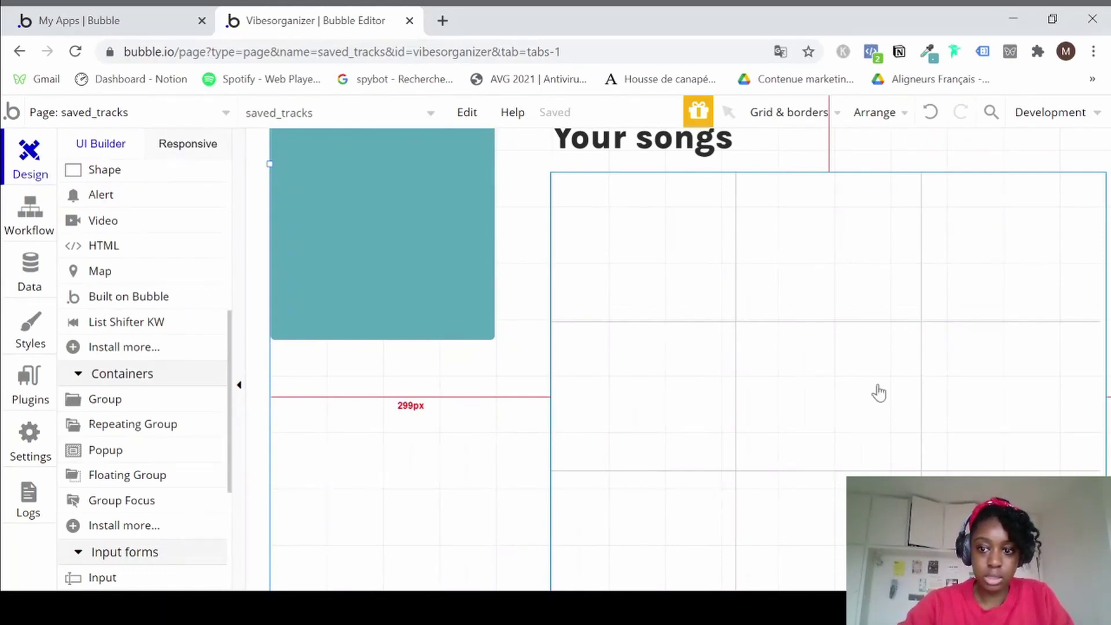
Zoom the browser page out one level and extend the song repeating group's right edge slightly to widen its columns.
{"action": "scroll", "coordinate": [874, 395], "scroll_direction": "down", "scroll_amount": 3}
{"action": "scroll", "coordinate": [873, 395], "scroll_direction": "right", "scroll_amount": 1}
{"action": "scroll", "coordinate": [872, 400], "scroll_direction": "up", "scroll_amount": 4}
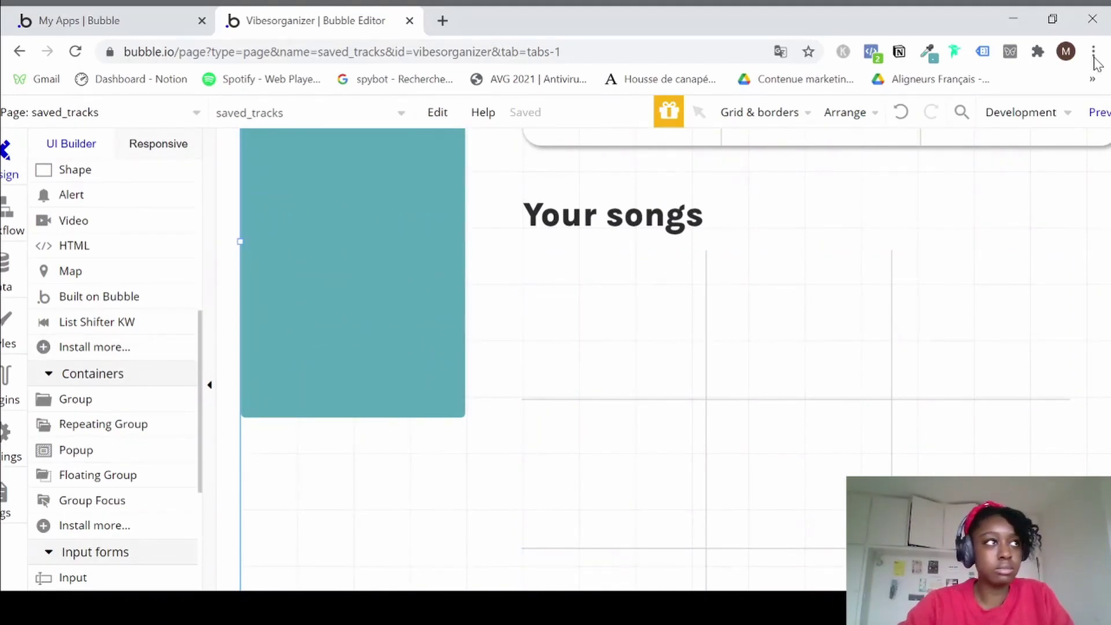
{"action": "left_click", "coordinate": [982, 216]}
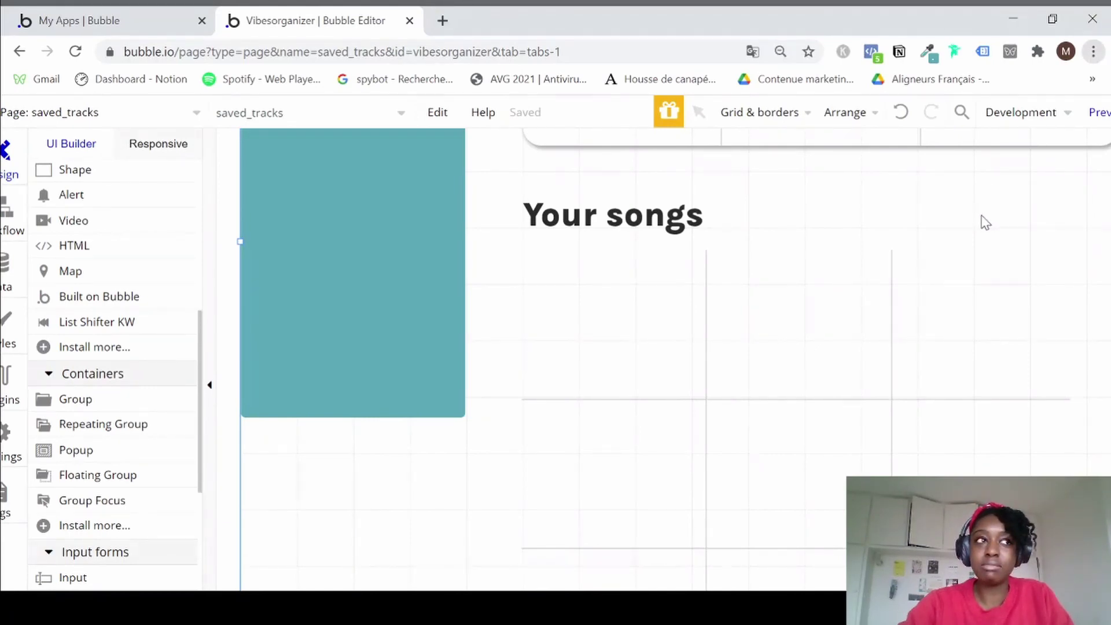
{"action": "key", "text": "ctrl+minus"}
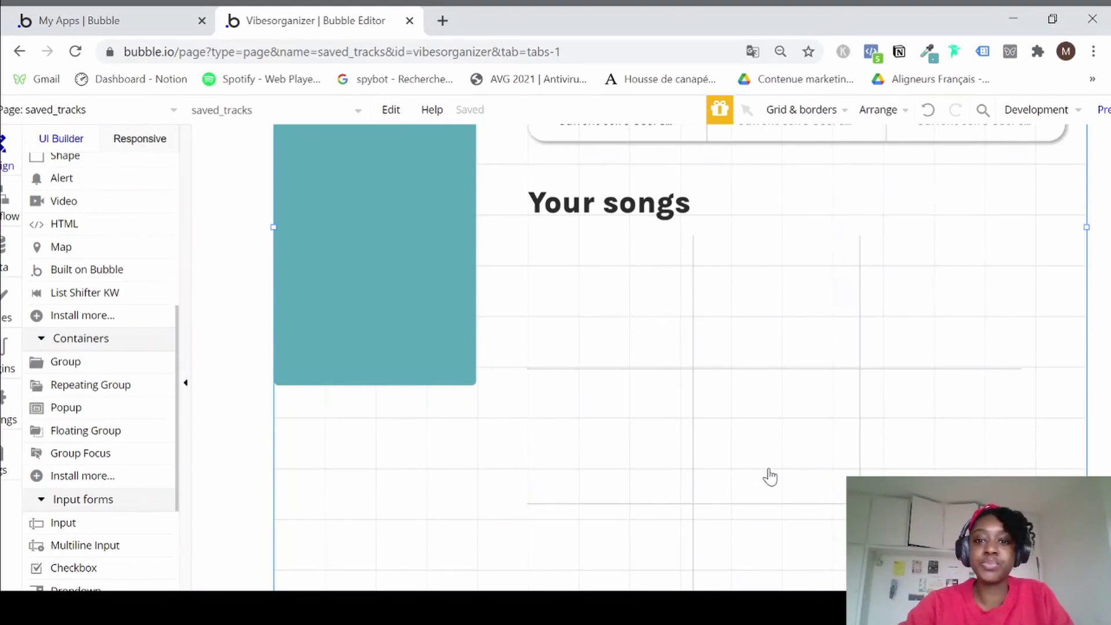
{"action": "scroll", "coordinate": [793, 415], "scroll_direction": "down", "scroll_amount": 1}
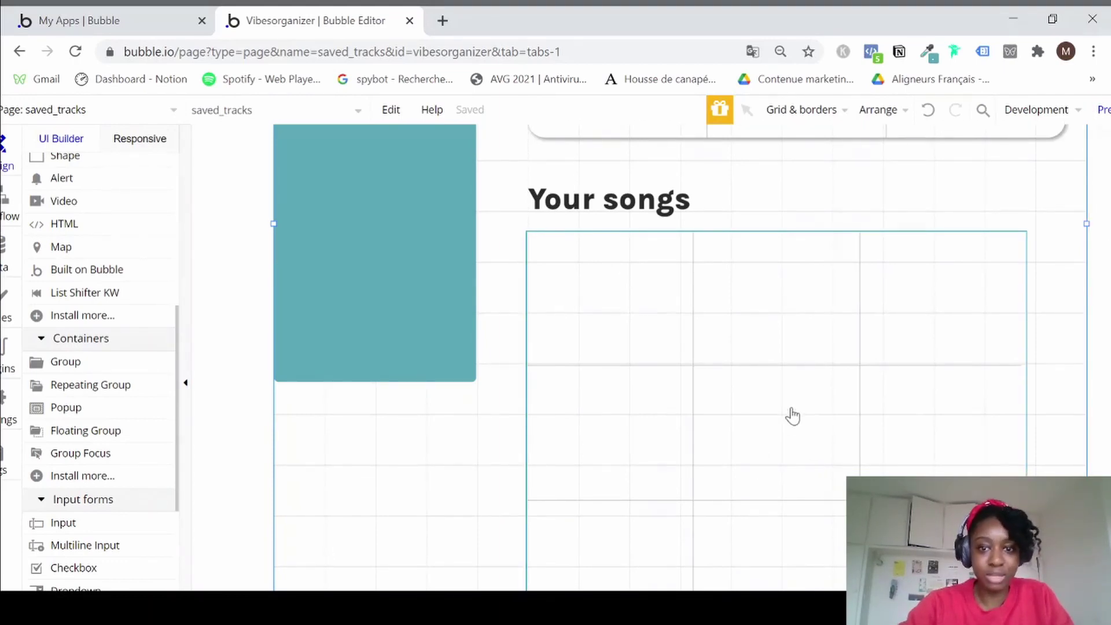
{"action": "scroll", "coordinate": [793, 415], "scroll_direction": "down", "scroll_amount": 3}
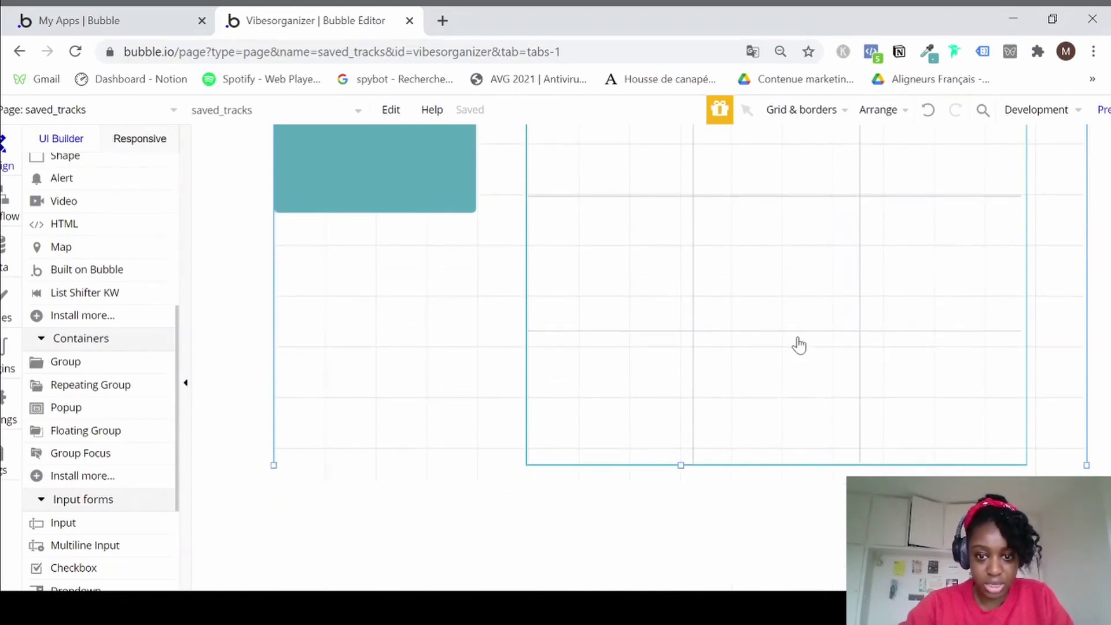
{"action": "scroll", "coordinate": [799, 345], "scroll_direction": "up", "scroll_amount": 3}
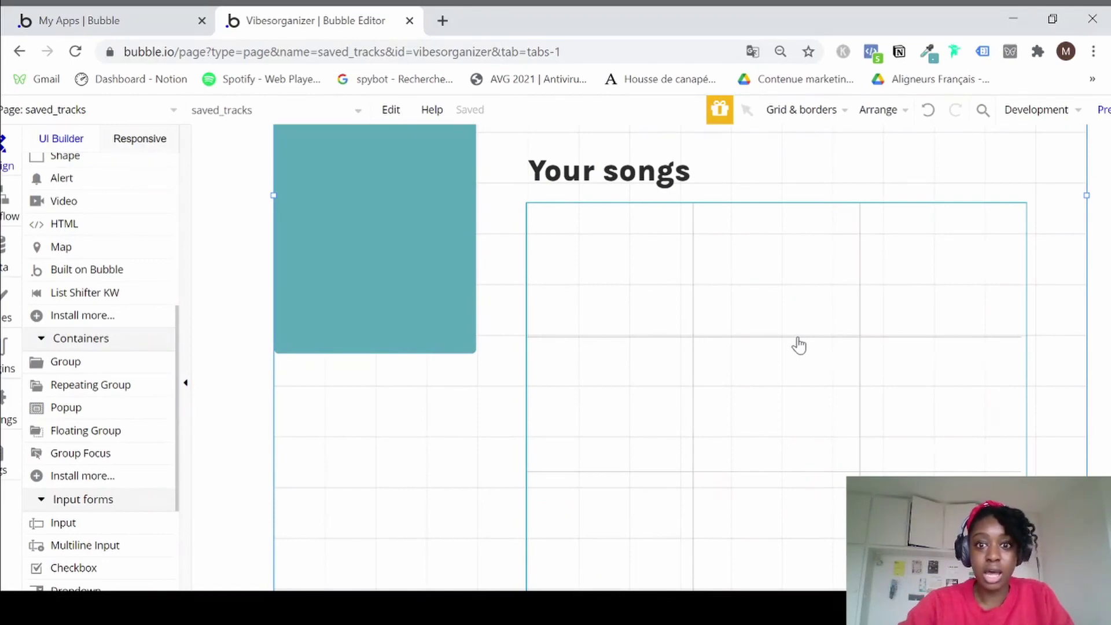
{"action": "left_click", "coordinate": [798, 344]}
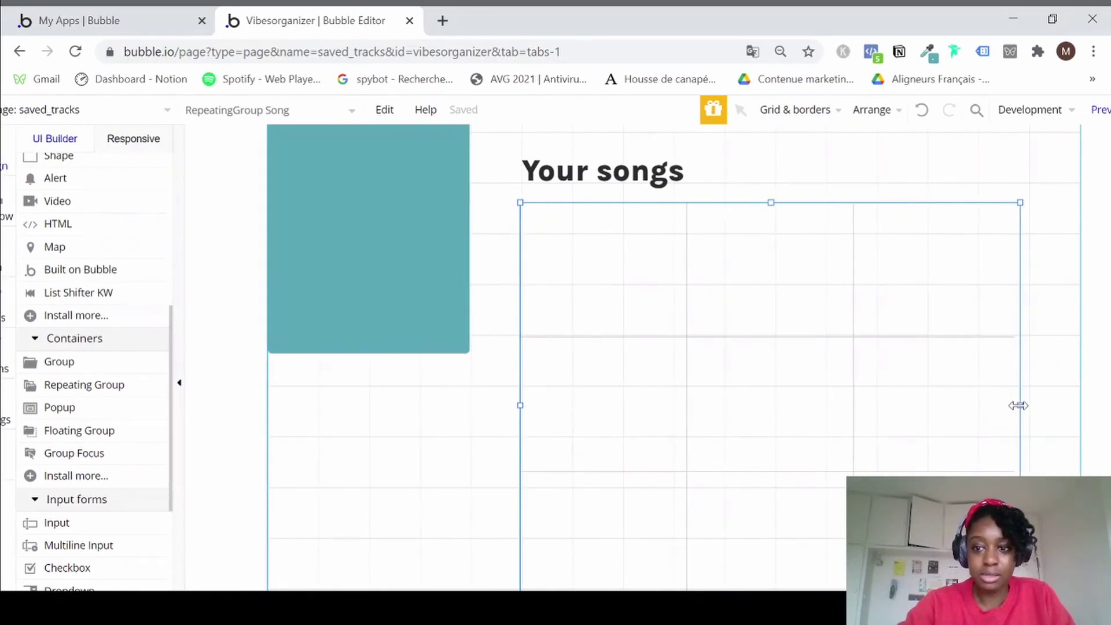
{"action": "left_click_drag", "start_coordinate": [1021, 405], "coordinate": [1045, 405]}
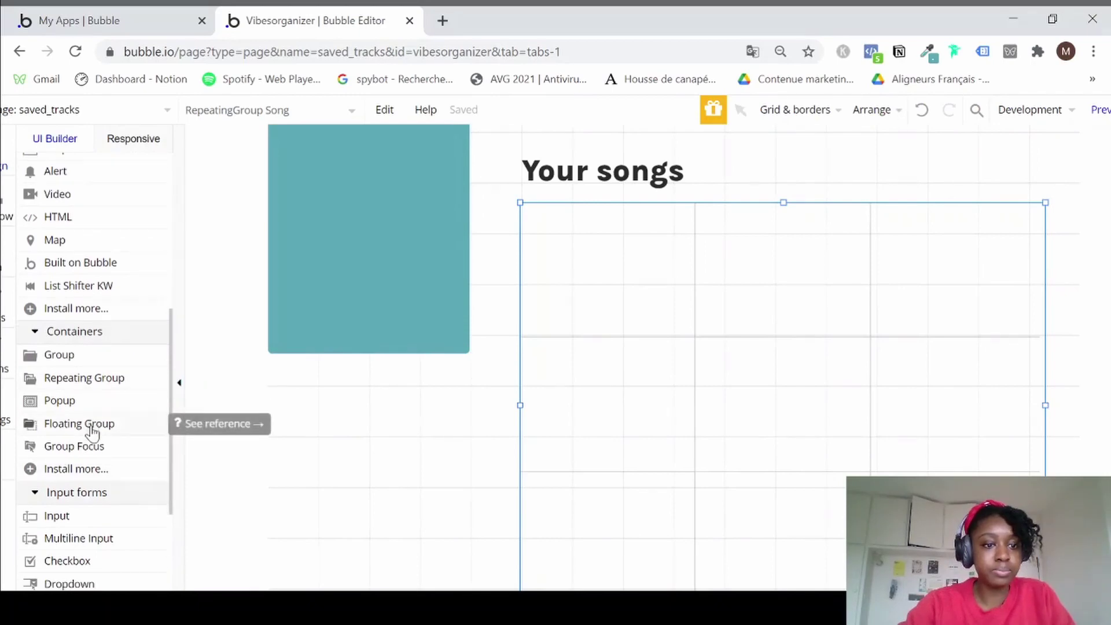
Draw an image element about 118 by 97 px in the first song cell, roughly centred near the cell's upper edge.
{"action": "scroll", "coordinate": [92, 432], "scroll_direction": "down", "scroll_amount": 5}
{"action": "scroll", "coordinate": [93, 433], "scroll_direction": "up", "scroll_amount": 6}
{"action": "scroll", "coordinate": [92, 433], "scroll_direction": "up", "scroll_amount": 3}
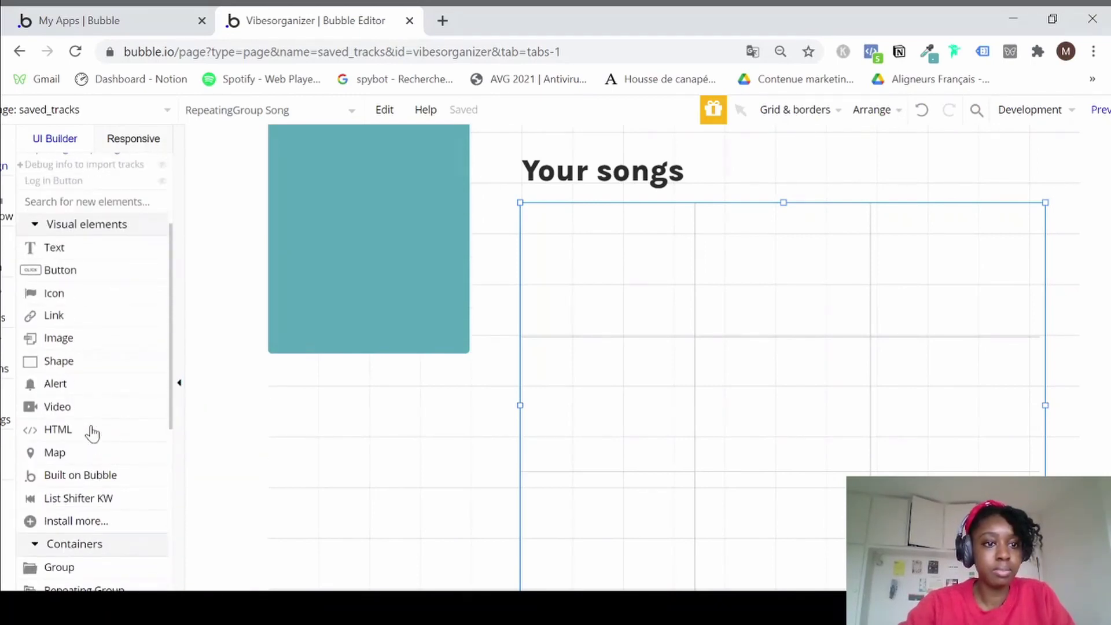
{"action": "left_click", "coordinate": [62, 344]}
{"action": "left_click_drag", "start_coordinate": [576, 209], "coordinate": [677, 292]}
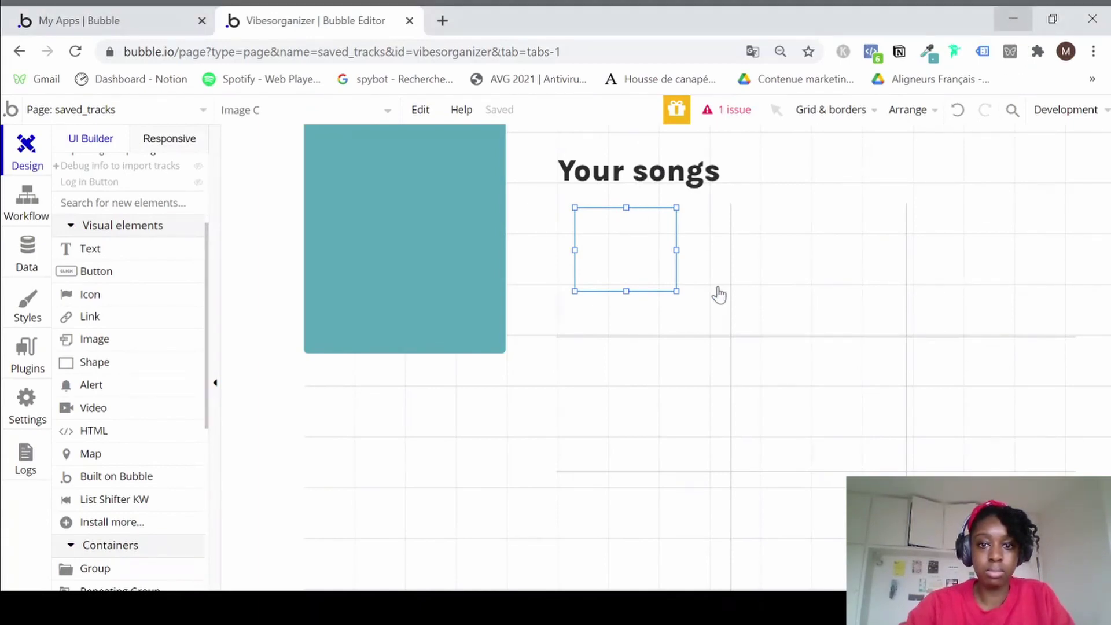
{"action": "mouse_move", "coordinate": [638, 276]}
{"action": "left_mouse_down"}
{"action": "mouse_move", "coordinate": [660, 271]}
{"action": "mouse_move", "coordinate": [651, 272]}
{"action": "left_mouse_up"}
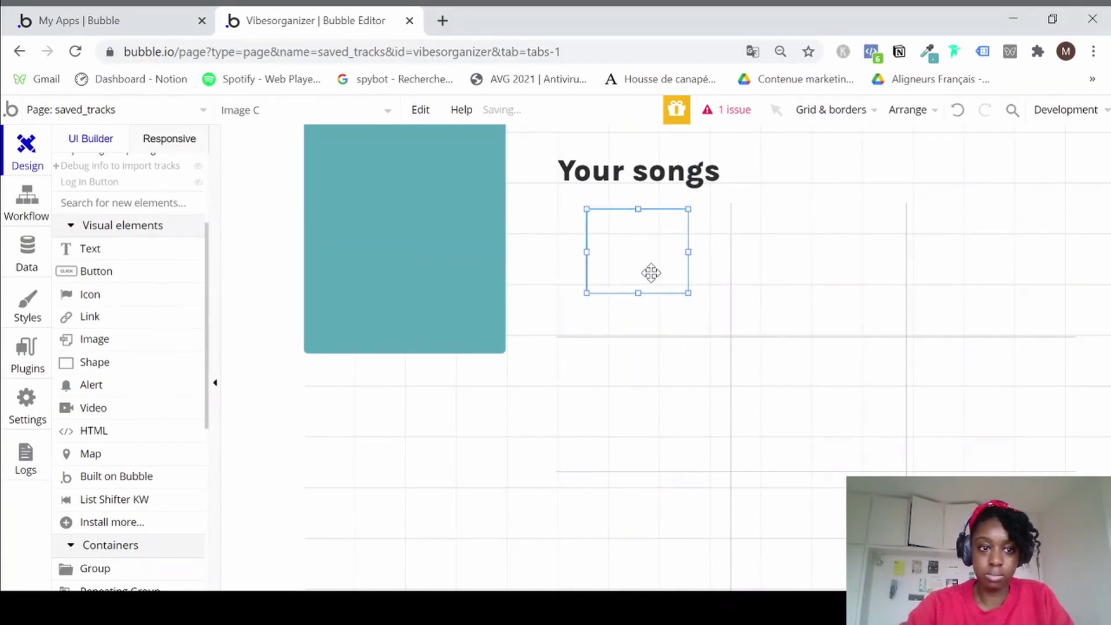
Set the new image's dynamic source to Current cell's Song's Track image url.
{"action": "scroll", "coordinate": [144, 341], "scroll_direction": "down", "scroll_amount": 2}
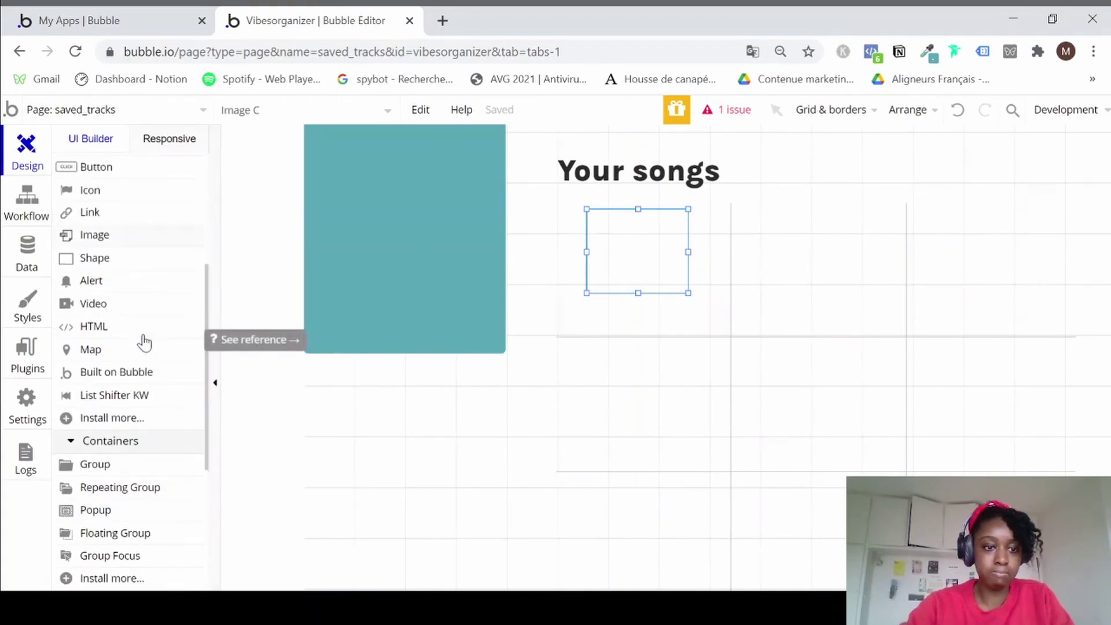
{"action": "scroll", "coordinate": [144, 342], "scroll_direction": "down", "scroll_amount": 2}
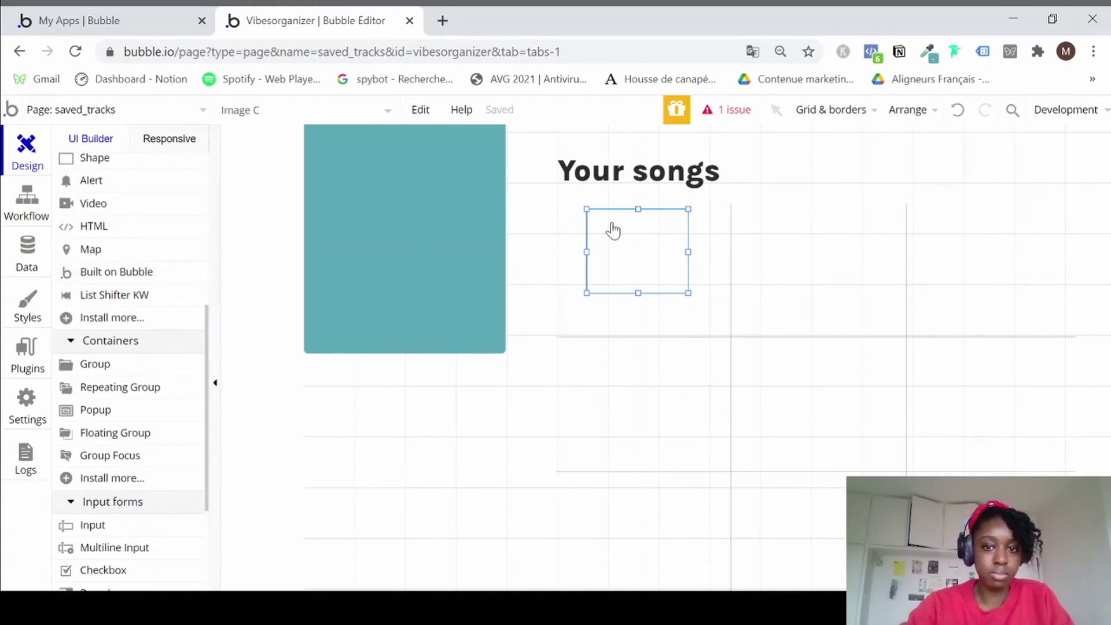
{"action": "left_click_drag", "start_coordinate": [637, 224], "coordinate": [637, 224]}
{"action": "double_click", "coordinate": [637, 223]}
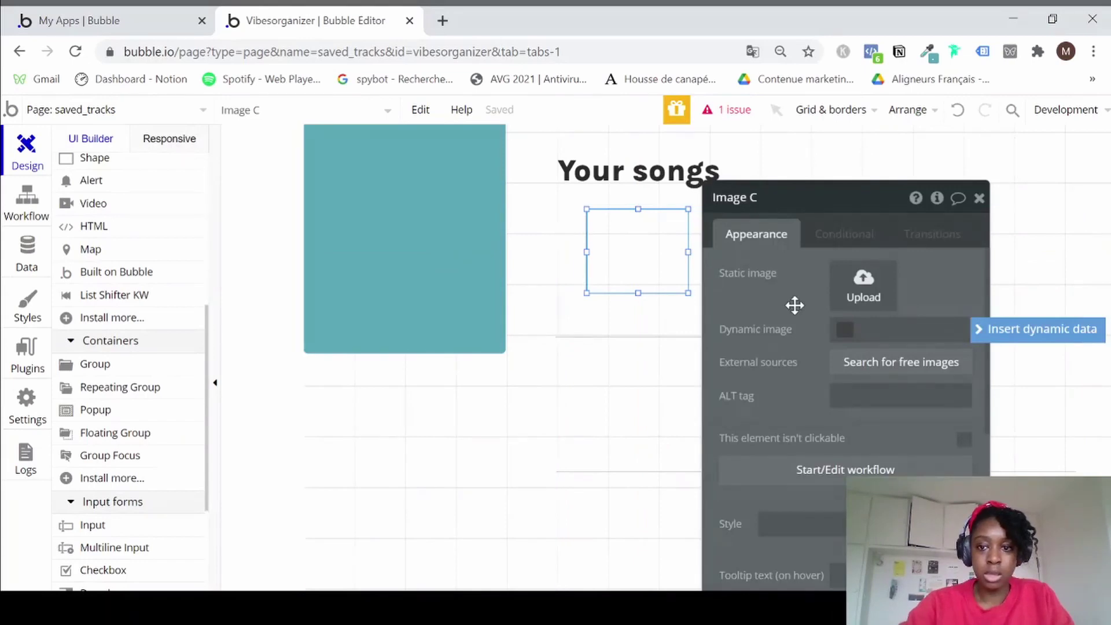
{"action": "left_click", "coordinate": [979, 337]}
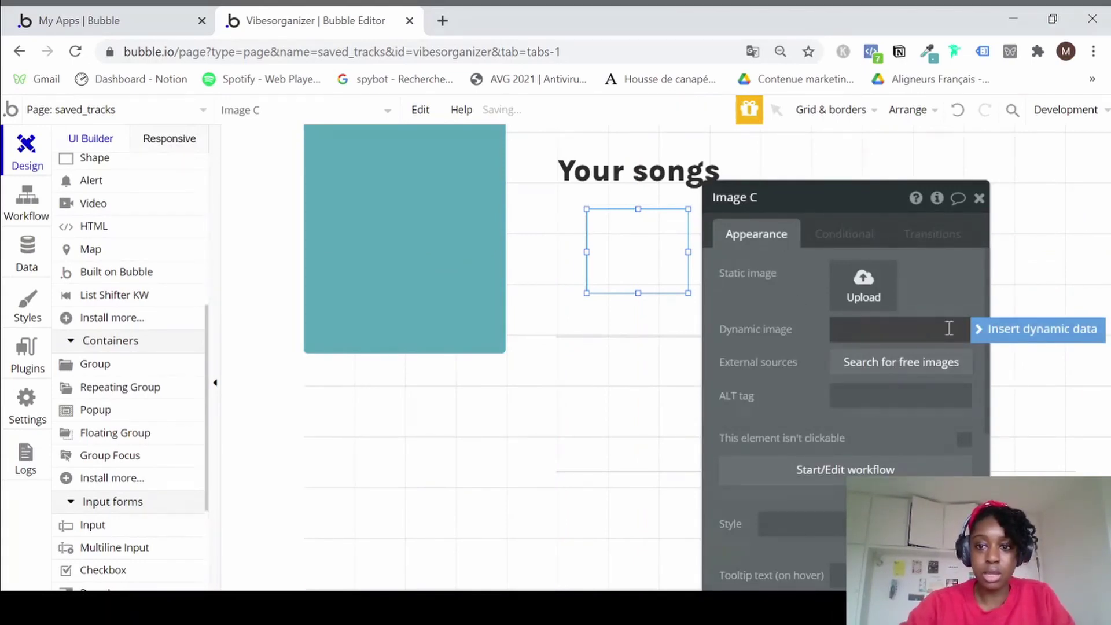
{"action": "left_click", "coordinate": [980, 329]}
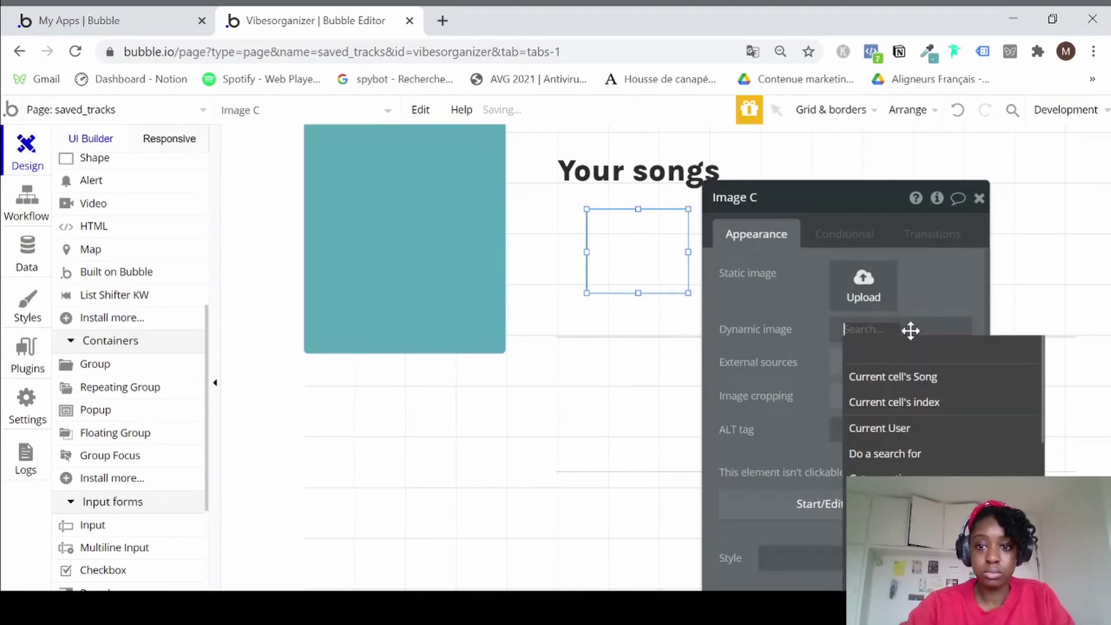
{"action": "left_click", "coordinate": [903, 377]}
{"action": "scroll", "coordinate": [898, 518], "scroll_direction": "down", "scroll_amount": 2}
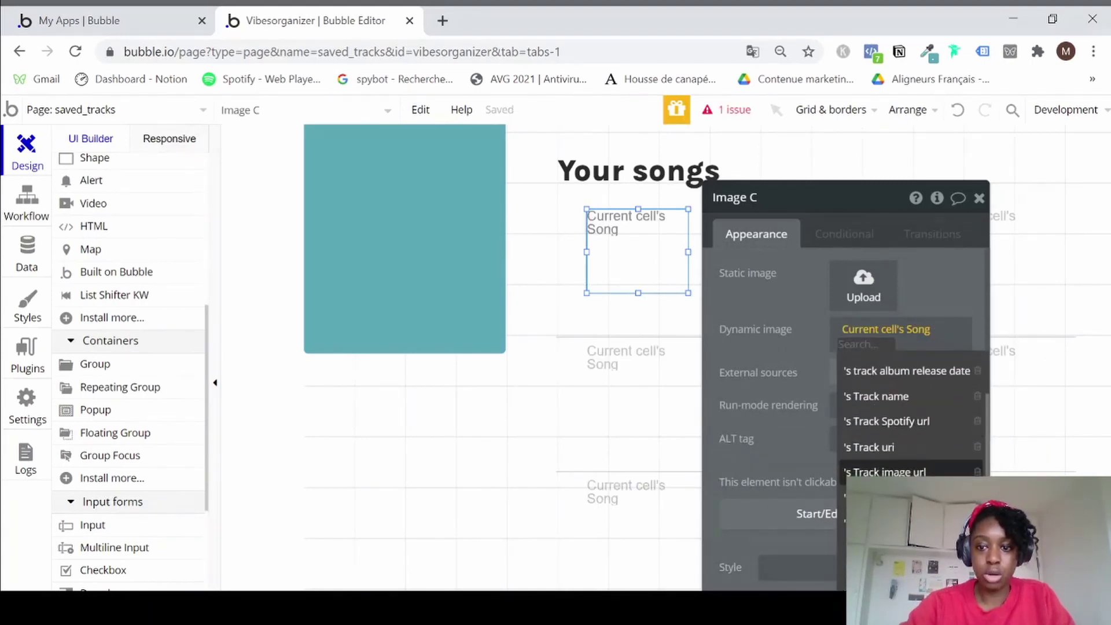
{"action": "left_click", "coordinate": [898, 476]}
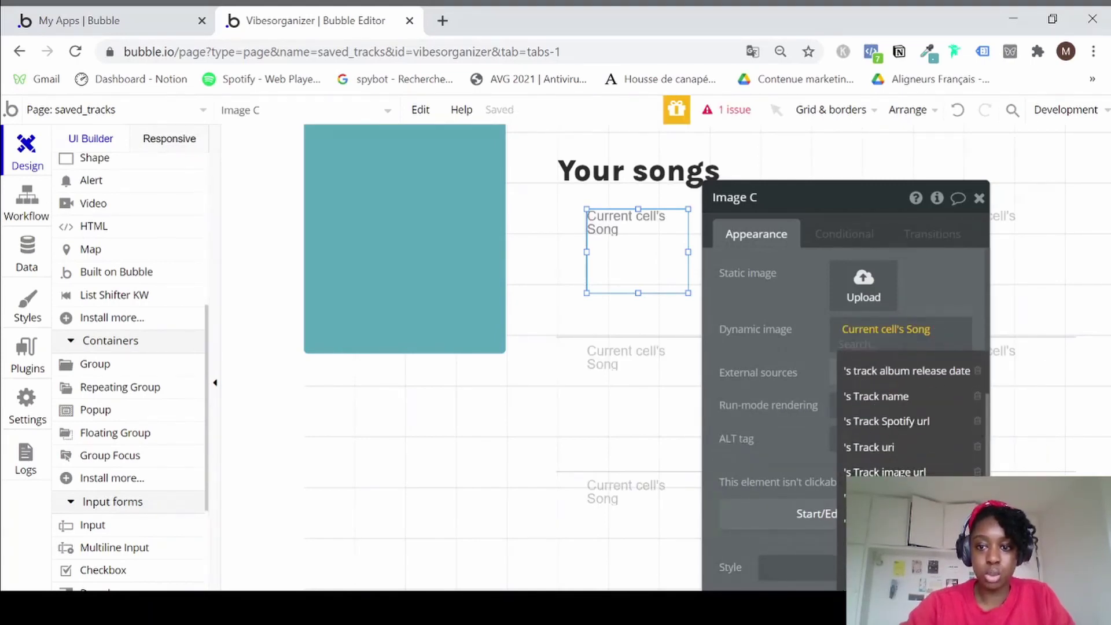
{"action": "left_click", "coordinate": [978, 198]}
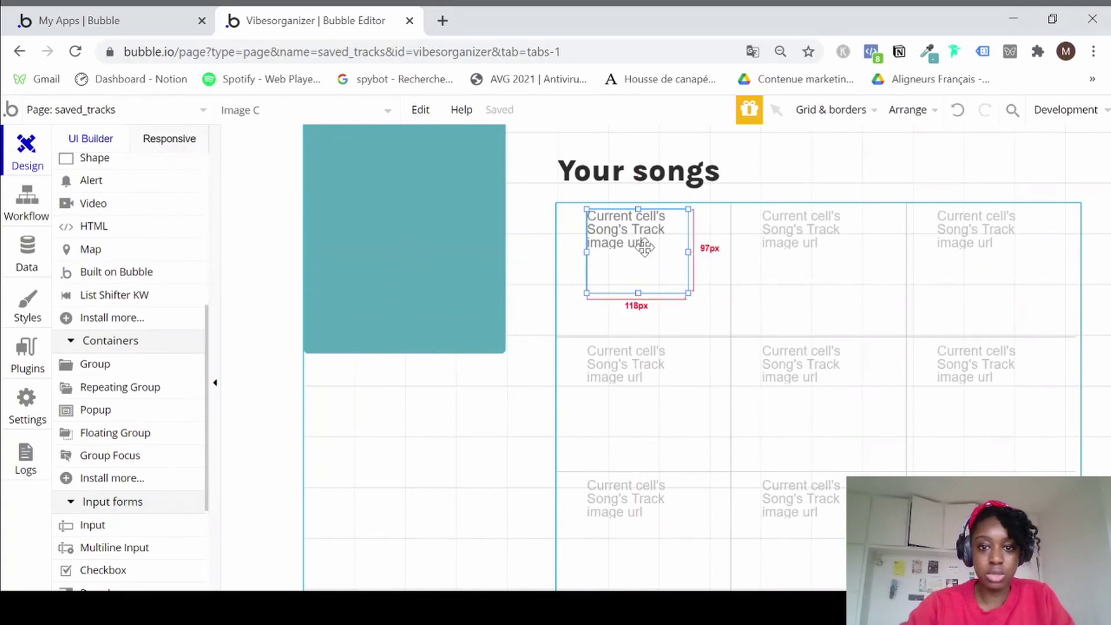
Shift the track image close to the left edge of its cell and widen the song repeating group slightly.
{"action": "left_click_drag", "start_coordinate": [642, 243], "coordinate": [620, 244]}
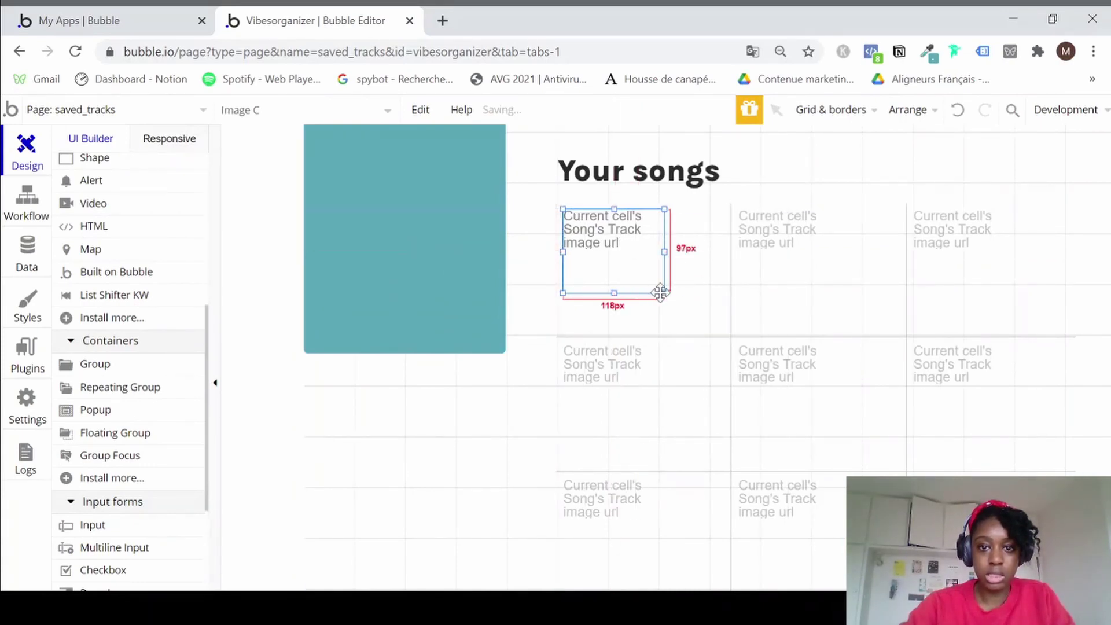
{"action": "left_click", "coordinate": [770, 351]}
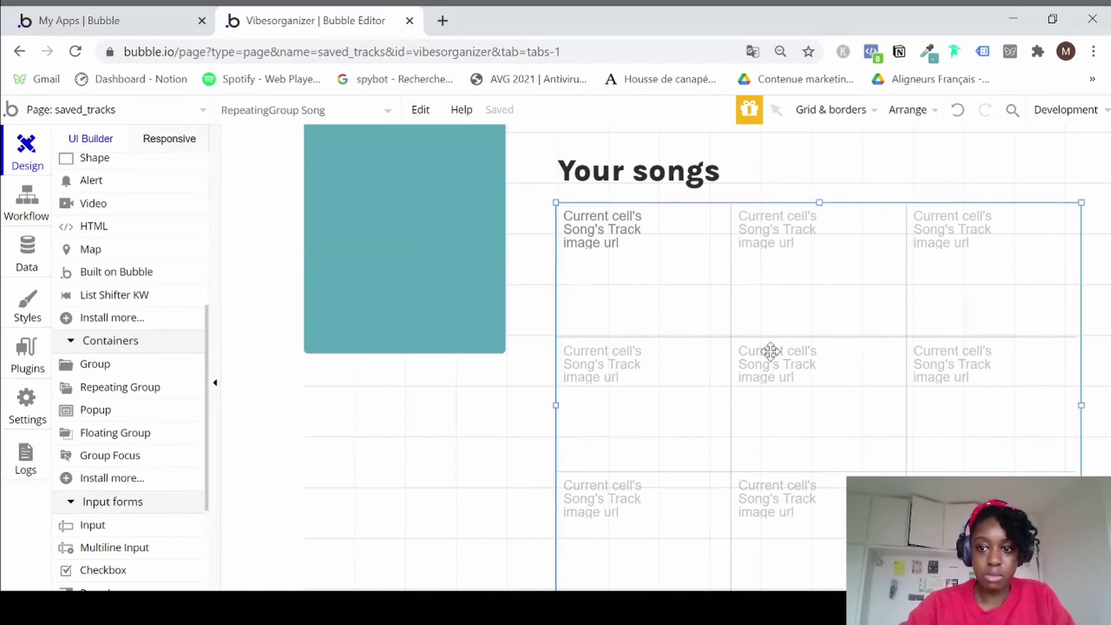
{"action": "left_click_drag", "start_coordinate": [1081, 407], "coordinate": [1095, 405]}
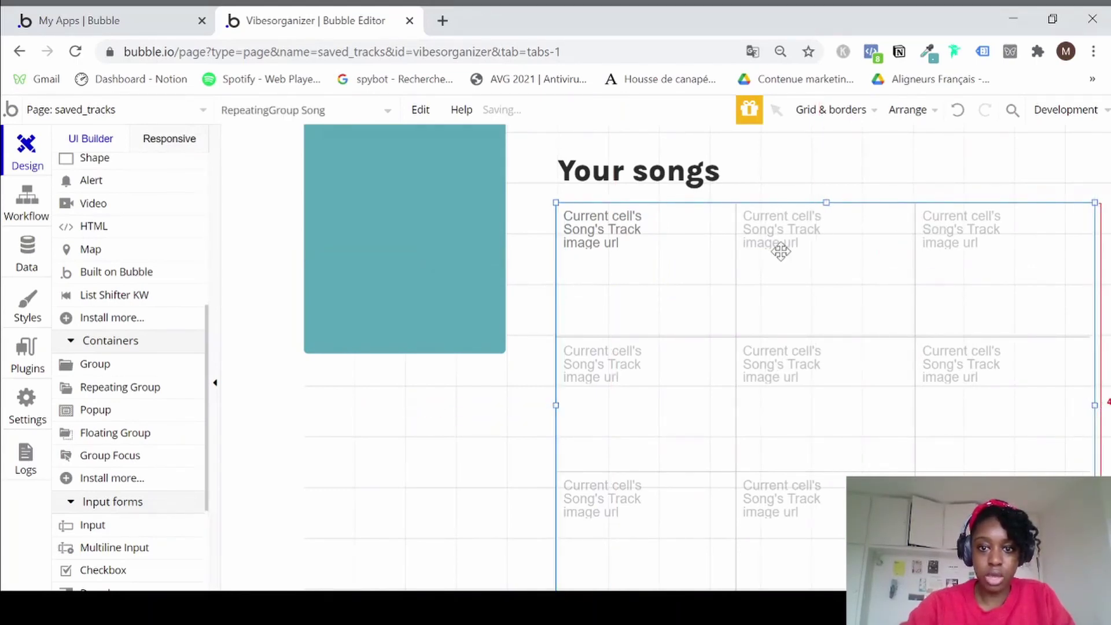
{"action": "left_click", "coordinate": [628, 275]}
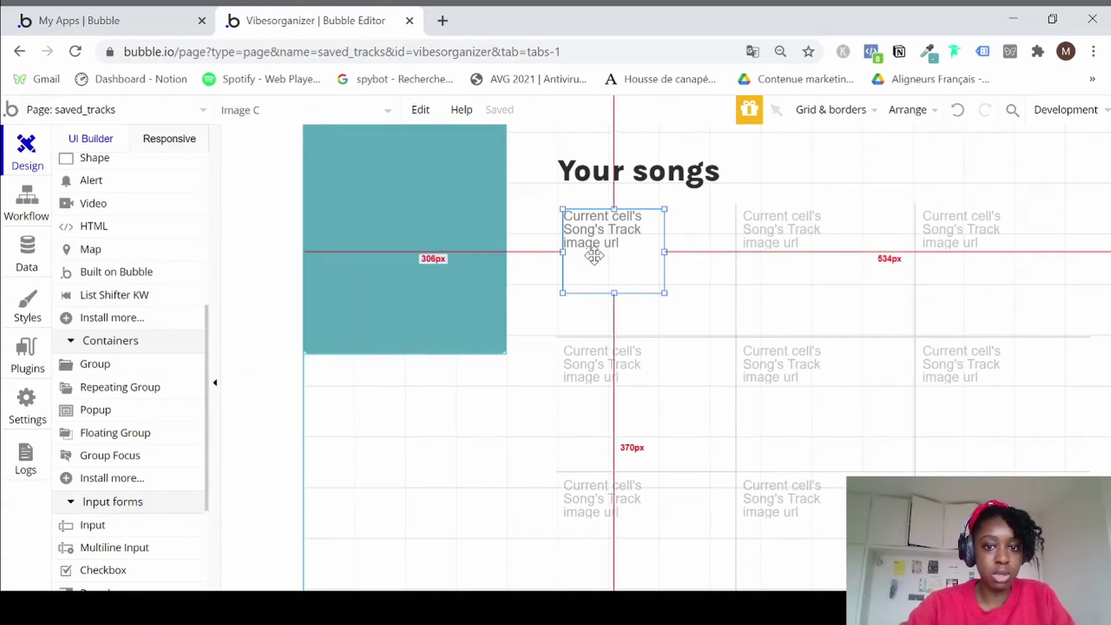
Copy the play icon from the top tracks group into the first song cell, overlapping the track image's lower-right corner.
{"action": "scroll", "coordinate": [637, 261], "scroll_direction": "up", "scroll_amount": 3}
{"action": "left_click", "coordinate": [701, 241]}
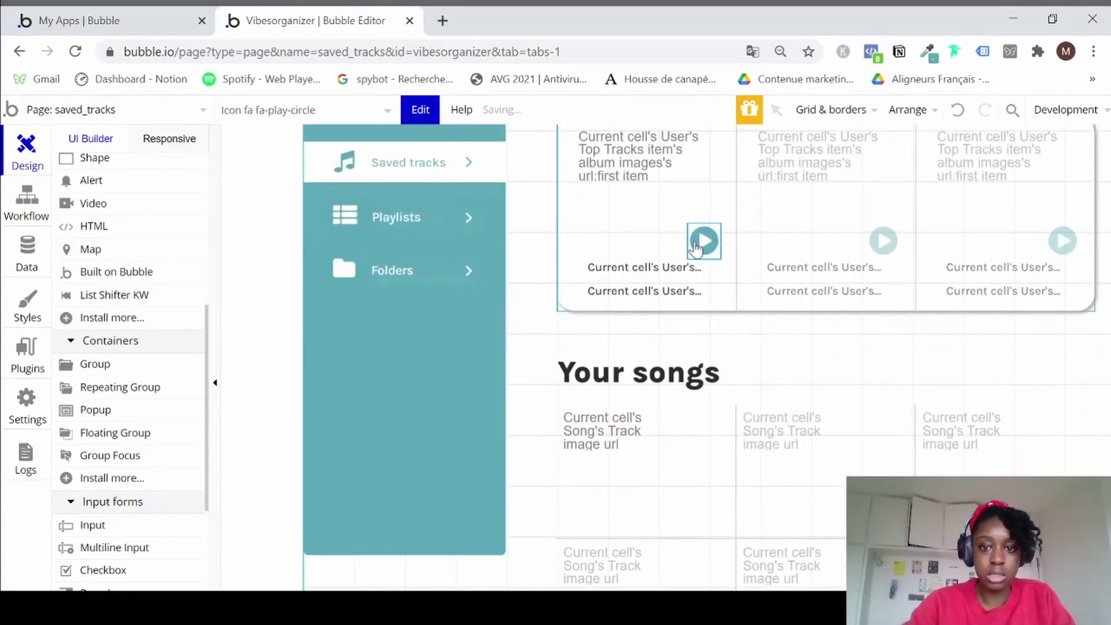
{"action": "left_click_drag", "start_coordinate": [697, 247], "coordinate": [709, 250]}
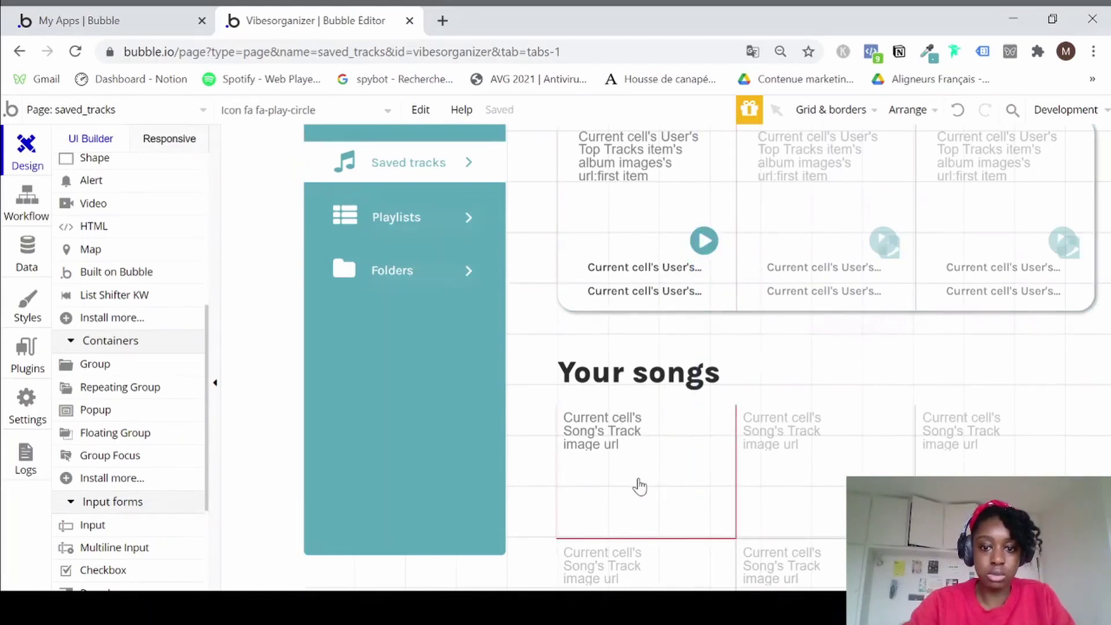
{"action": "key", "text": "ctrl+v"}
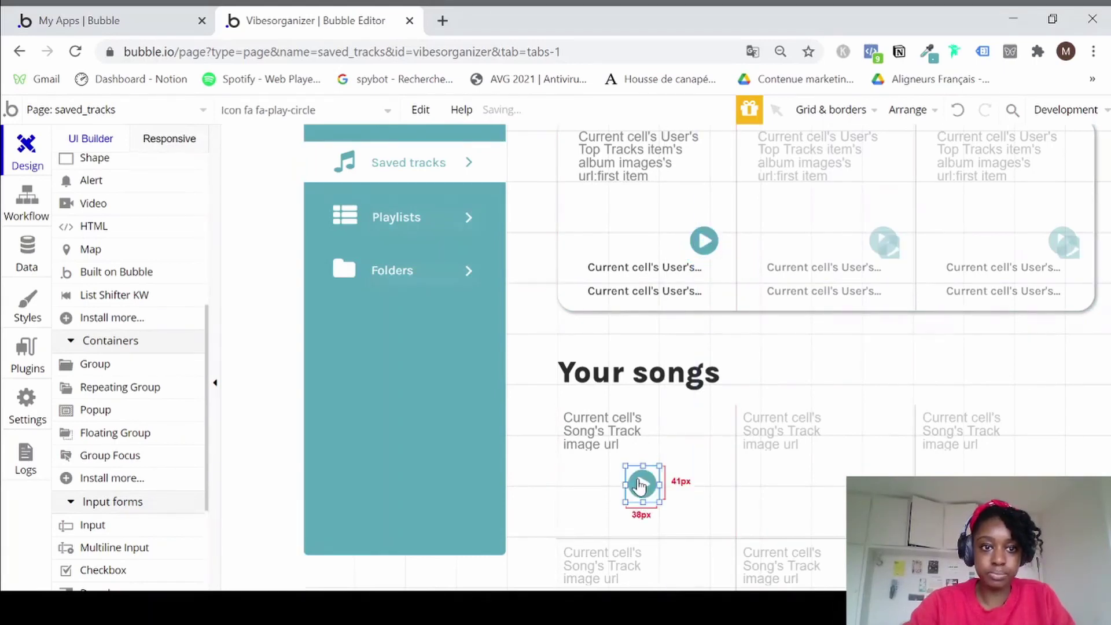
{"action": "mouse_move", "coordinate": [639, 486]}
{"action": "left_mouse_down"}
{"action": "mouse_move", "coordinate": [652, 495]}
{"action": "mouse_move", "coordinate": [652, 485]}
{"action": "left_mouse_up"}
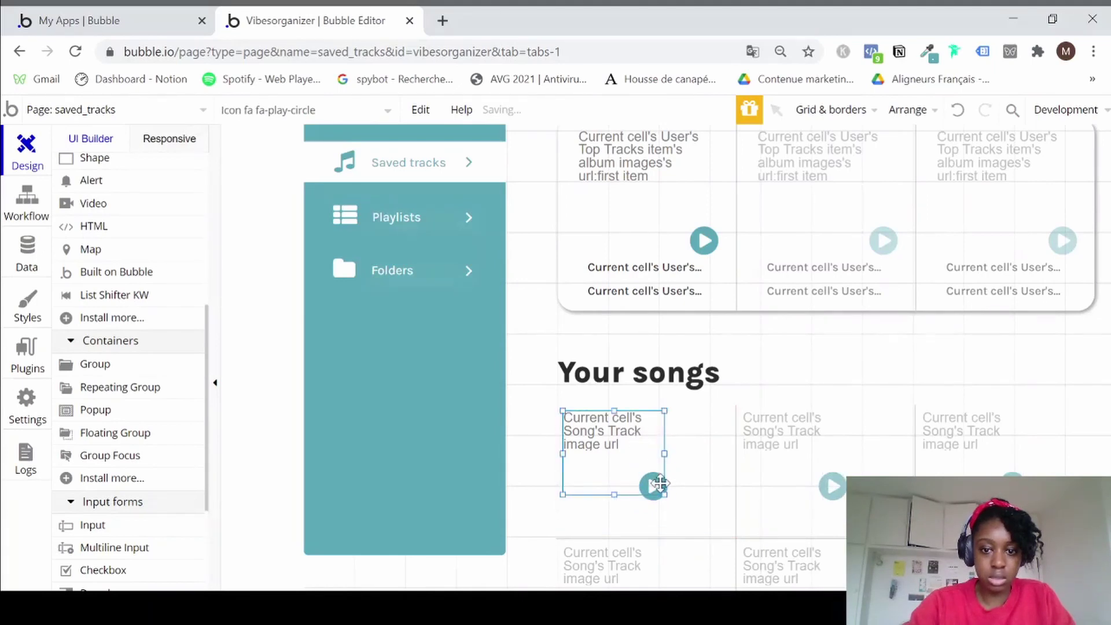
{"action": "left_click", "coordinate": [655, 481]}
{"action": "left_click", "coordinate": [680, 505]}
{"action": "left_click", "coordinate": [660, 491]}
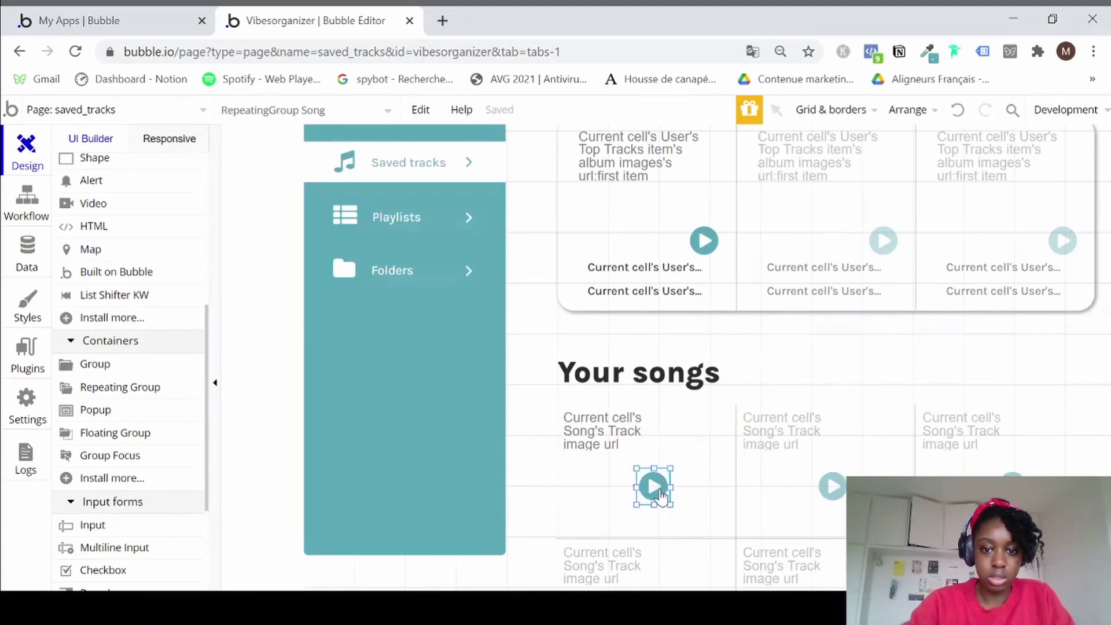
Expand RepeatingGroup Song in the elements tree and select the play icon nested inside it.
{"action": "double_click", "coordinate": [661, 493]}
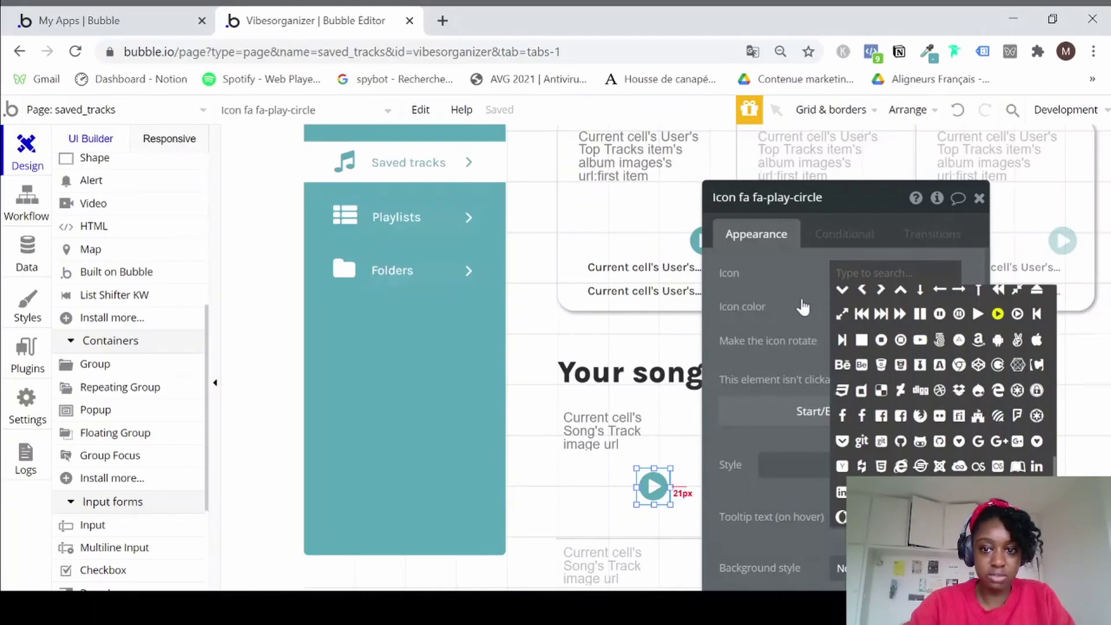
{"action": "left_click", "coordinate": [849, 212]}
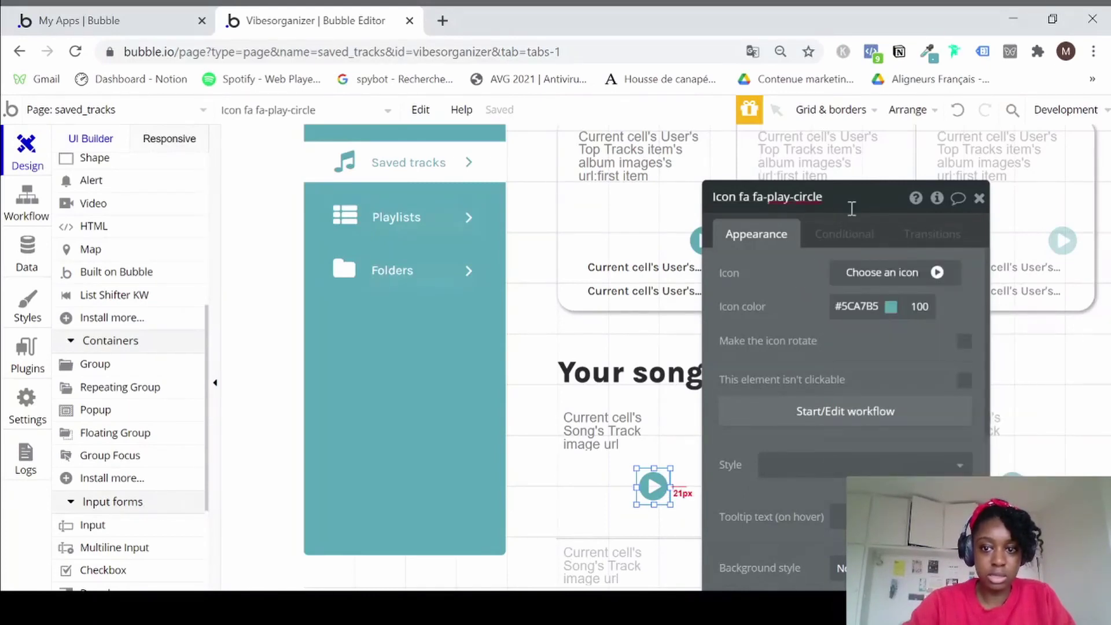
{"action": "scroll", "coordinate": [192, 263], "scroll_direction": "up", "scroll_amount": 4}
{"action": "scroll", "coordinate": [192, 264], "scroll_direction": "up", "scroll_amount": 2}
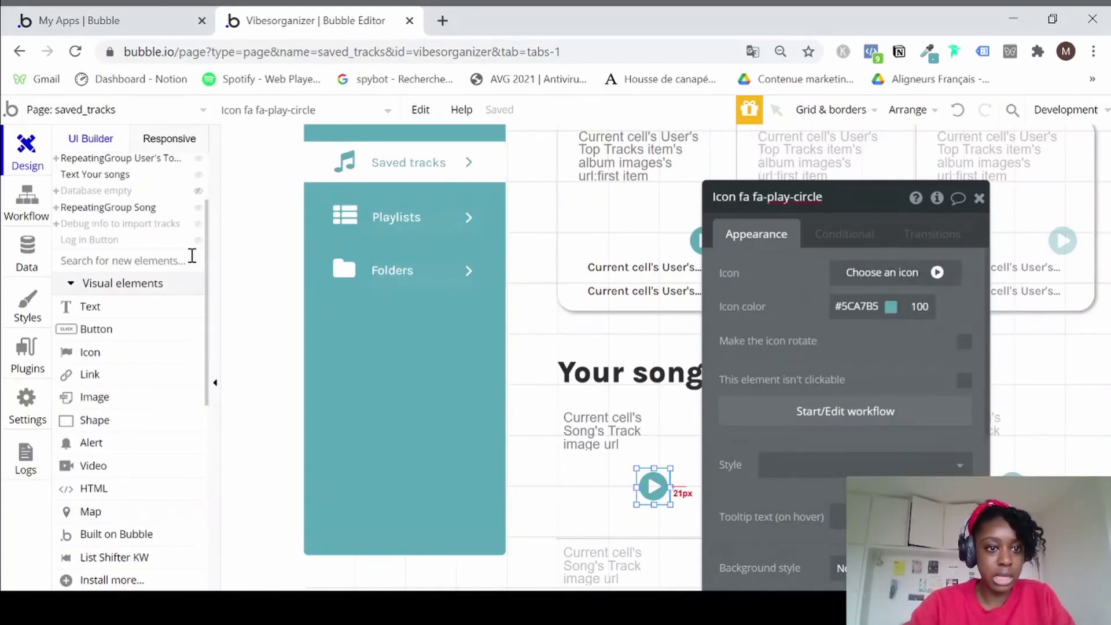
{"action": "scroll", "coordinate": [191, 256], "scroll_direction": "up", "scroll_amount": 5}
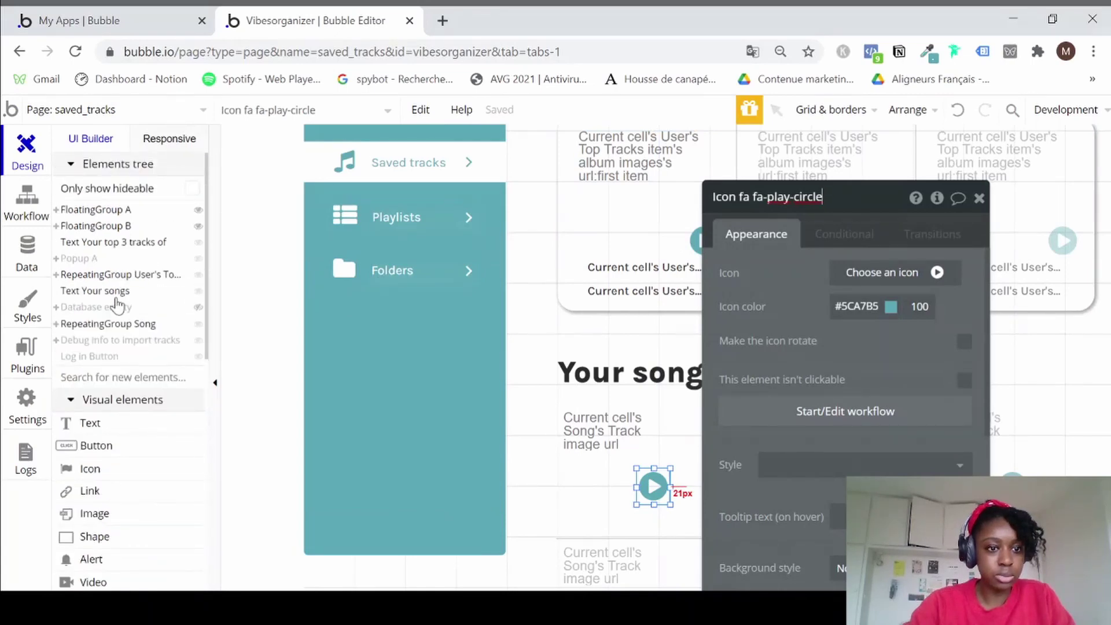
{"action": "mouse_move", "coordinate": [116, 314]}
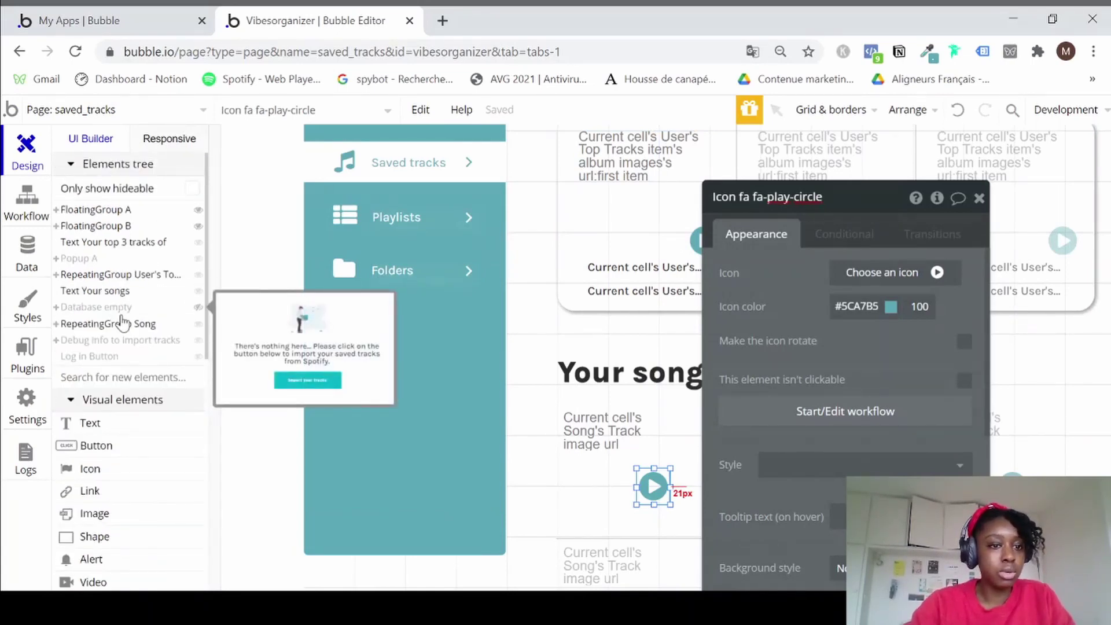
{"action": "left_click", "coordinate": [59, 332]}
{"action": "left_click", "coordinate": [56, 325]}
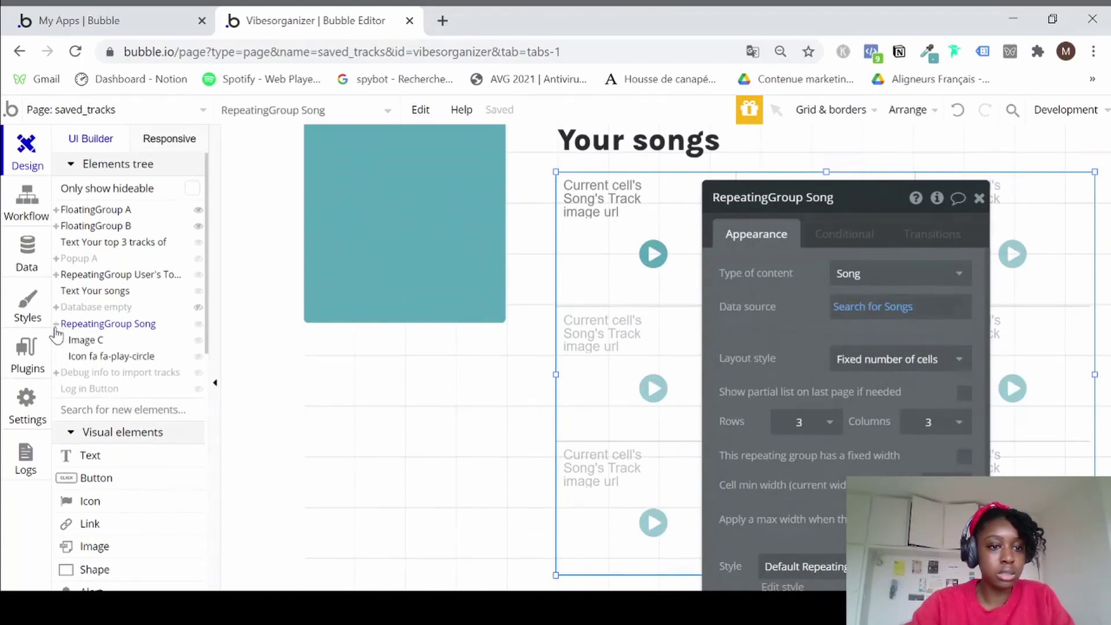
{"action": "left_click", "coordinate": [100, 358]}
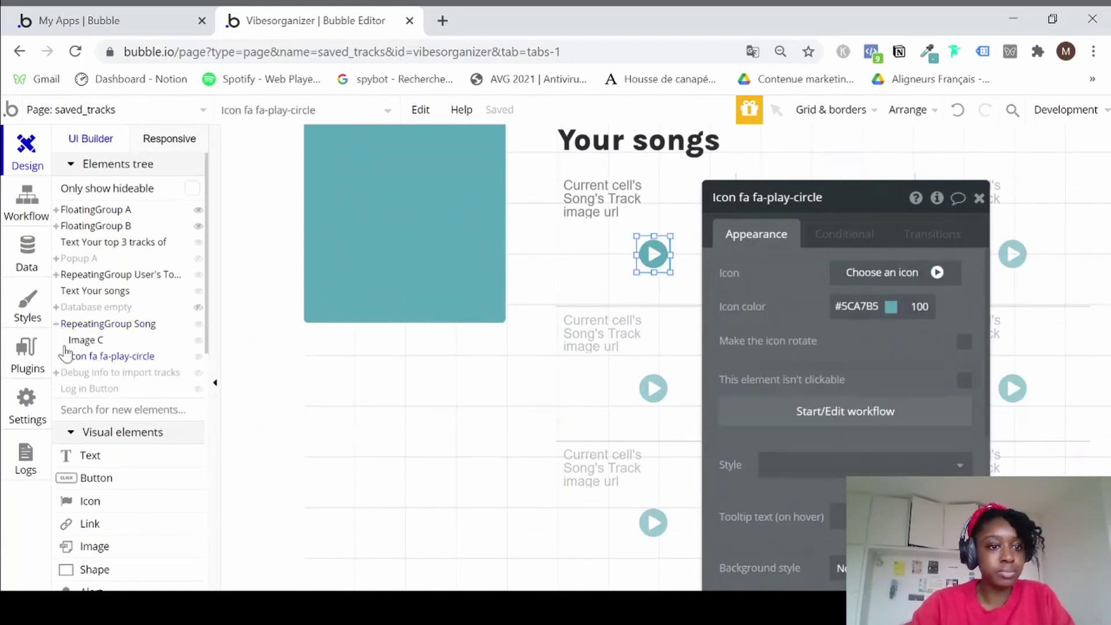
Draw a small link element over the play icon in the first song cell.
{"action": "scroll", "coordinate": [133, 400], "scroll_direction": "down", "scroll_amount": 2}
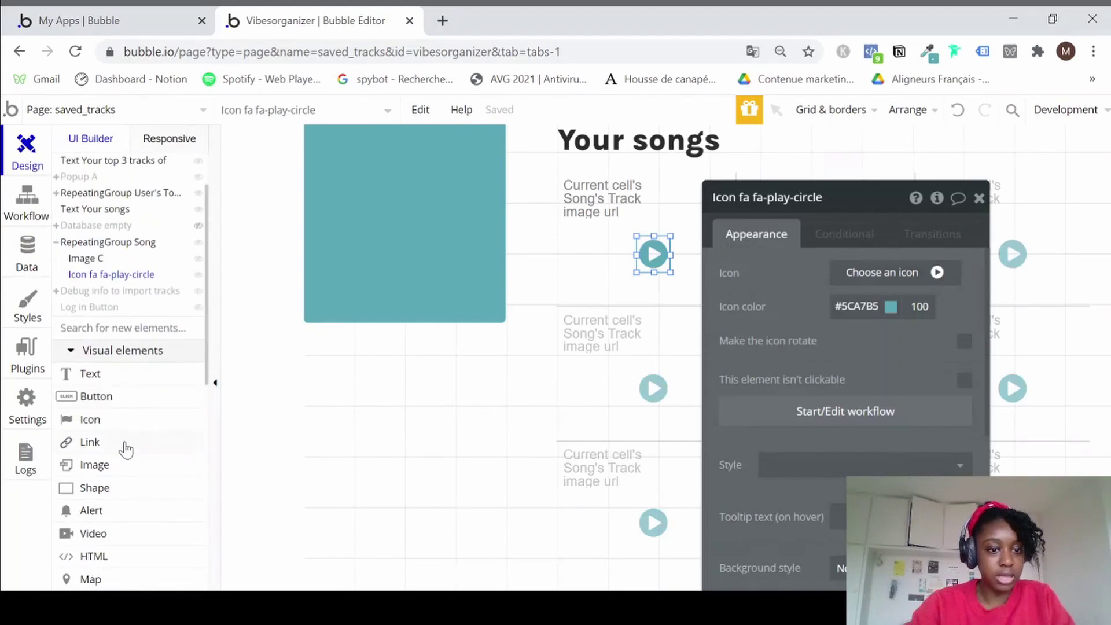
{"action": "left_click", "coordinate": [124, 443]}
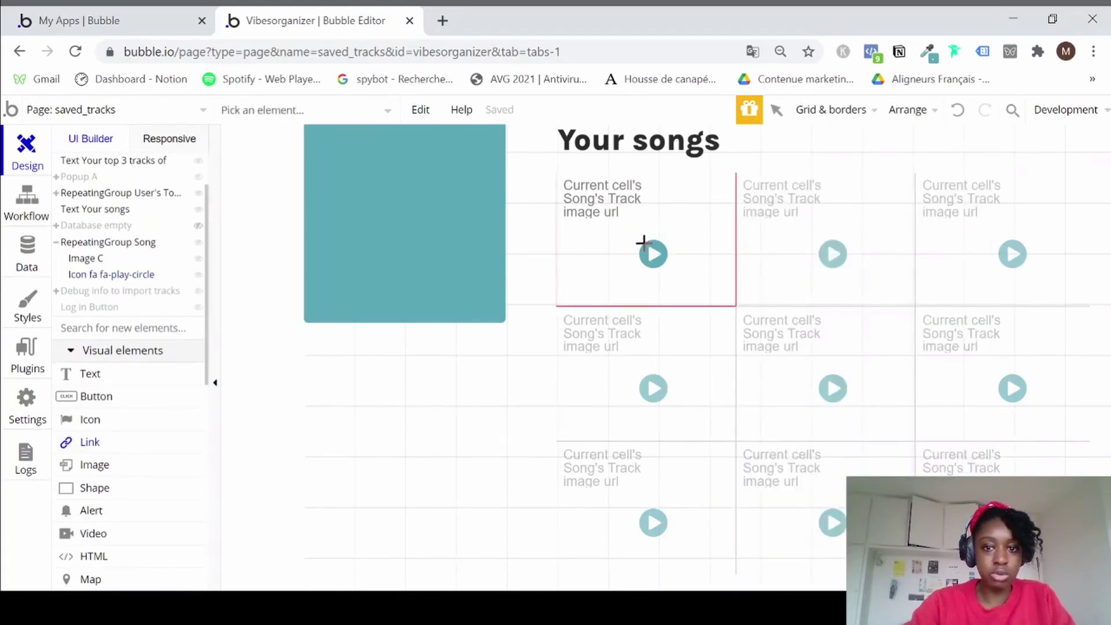
{"action": "left_click_drag", "start_coordinate": [645, 245], "coordinate": [659, 261]}
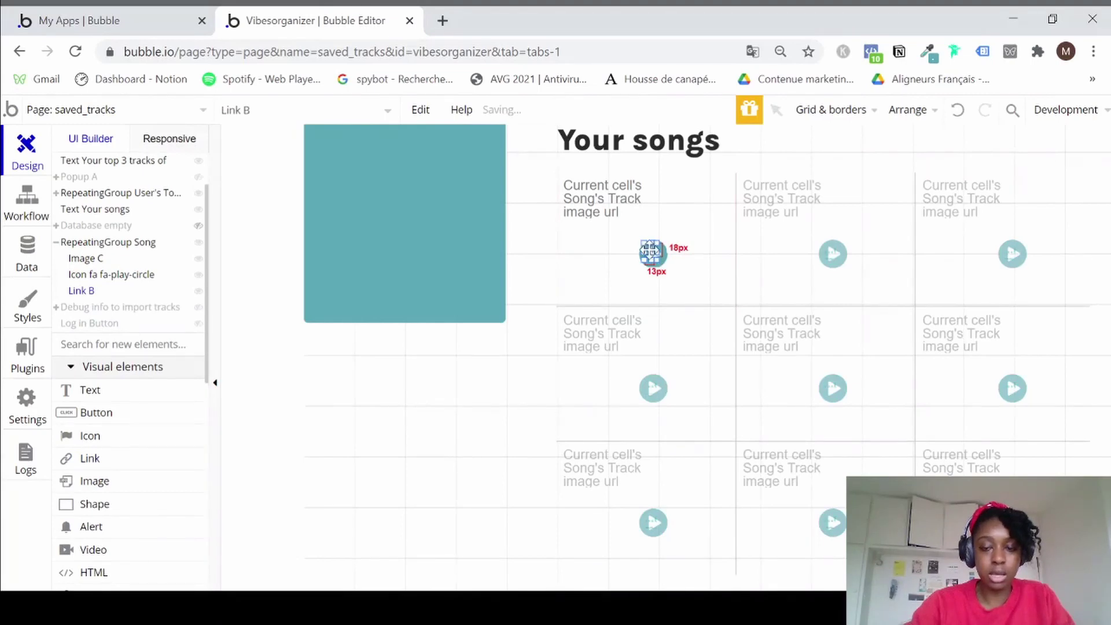
Set the new link's destination type to External URL and clear its placeholder text.
{"action": "double_click", "coordinate": [651, 251]}
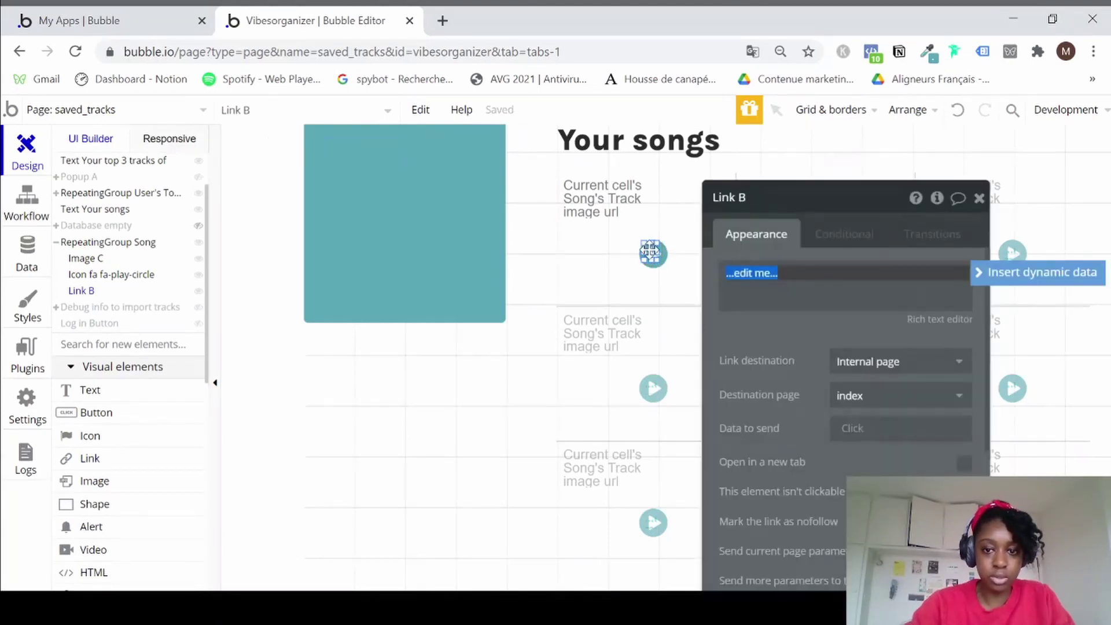
{"action": "left_click", "coordinate": [868, 361]}
{"action": "left_click", "coordinate": [868, 413]}
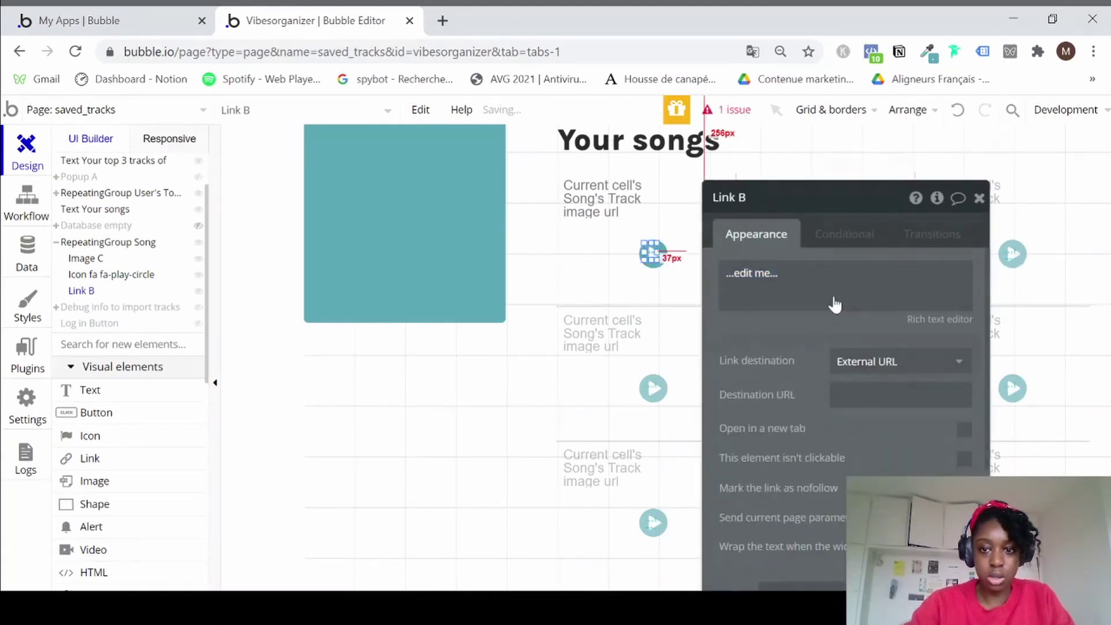
{"action": "left_click", "coordinate": [832, 290]}
{"action": "key", "text": "ctrl+a"}
{"action": "key", "text": "BackSpace"}
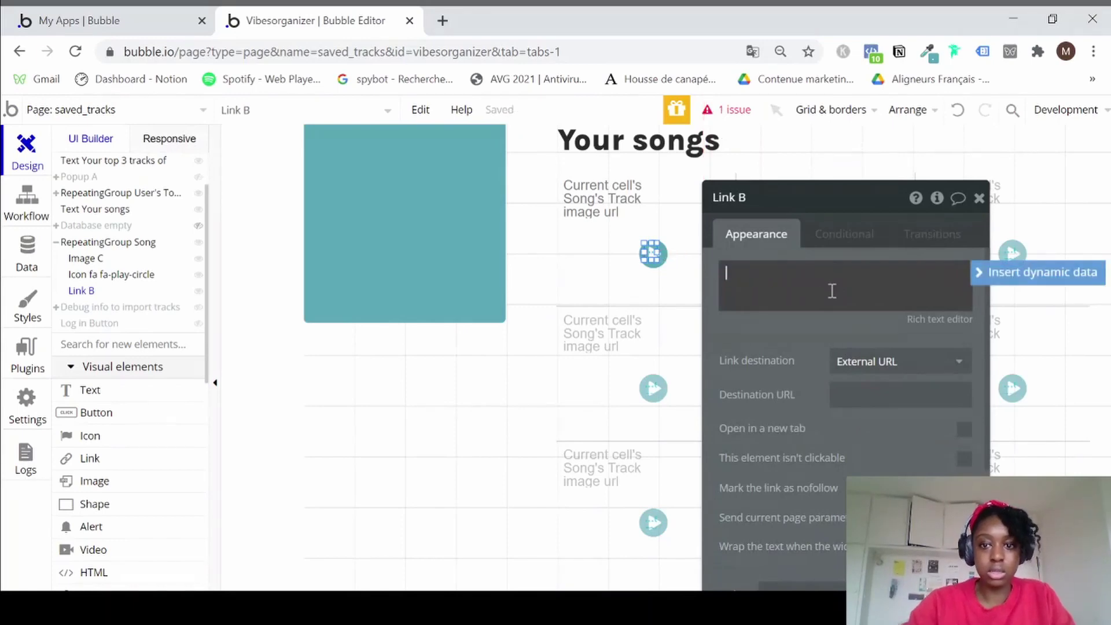
Set the link's destination URL dynamically to Current cell's Song's Track Spotify url.
{"action": "left_click", "coordinate": [902, 390]}
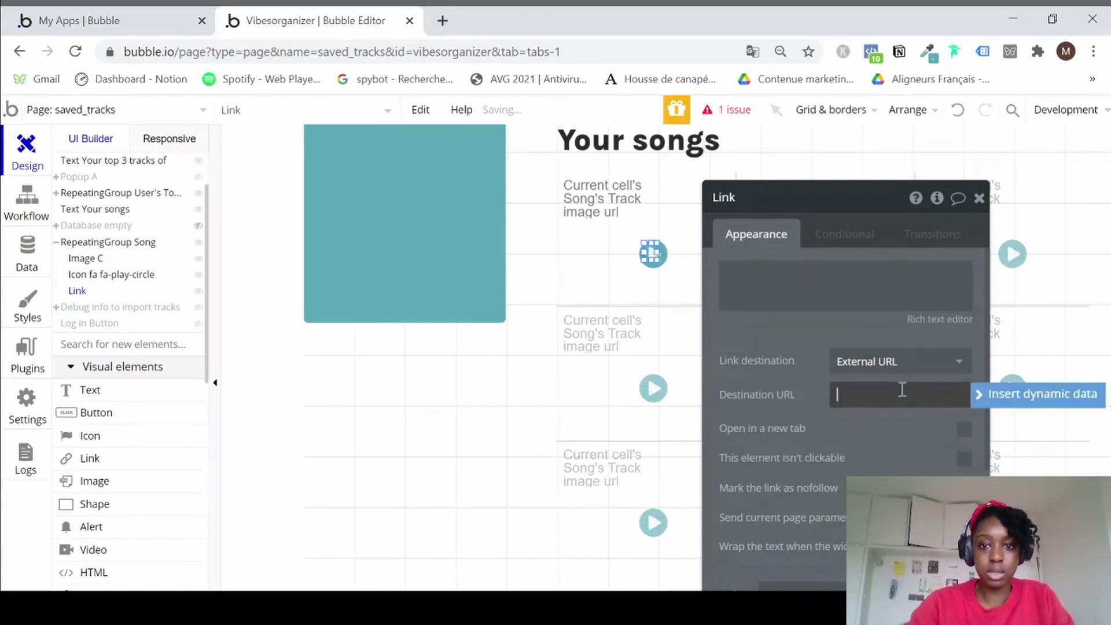
{"action": "left_click", "coordinate": [994, 408]}
{"action": "left_click", "coordinate": [903, 442]}
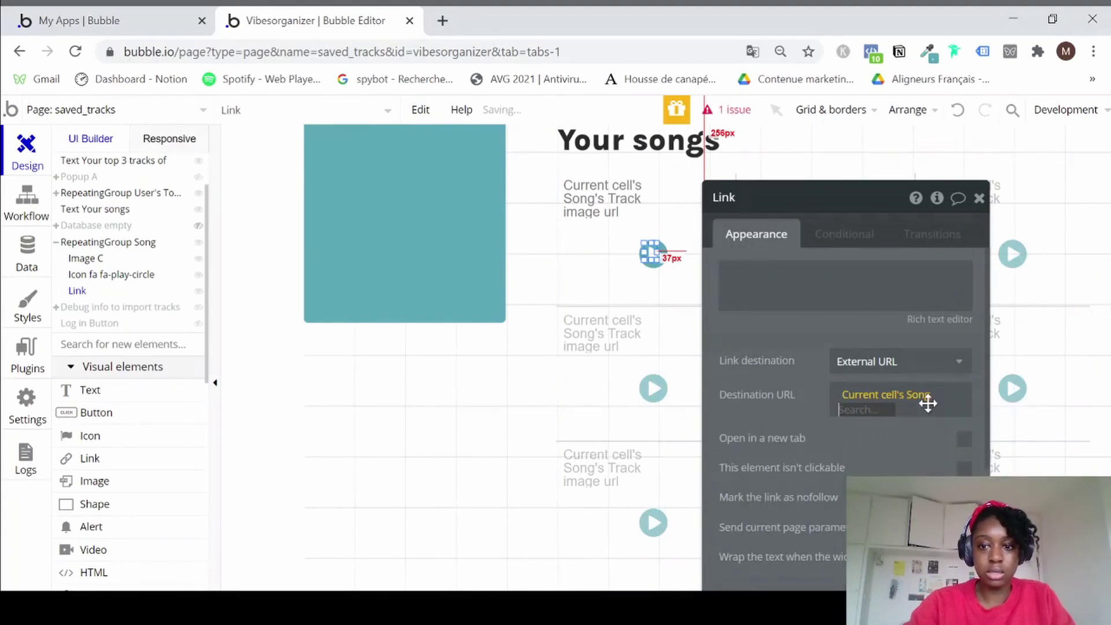
{"action": "key", "text": "Down"}
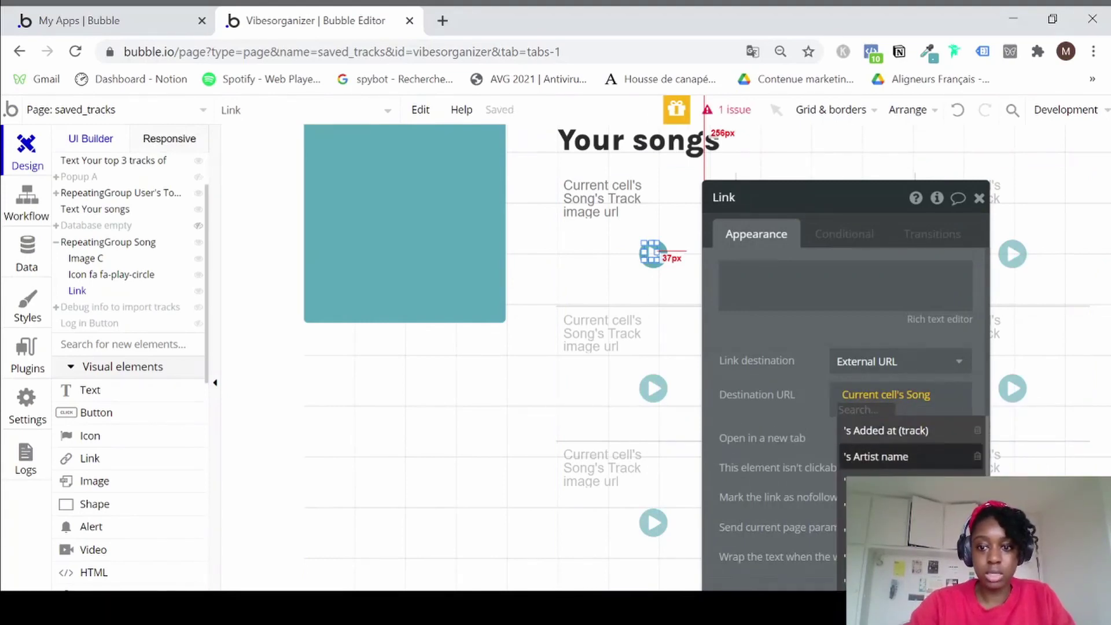
{"action": "key", "text": "Down"}
{"action": "key", "text": "Up"}
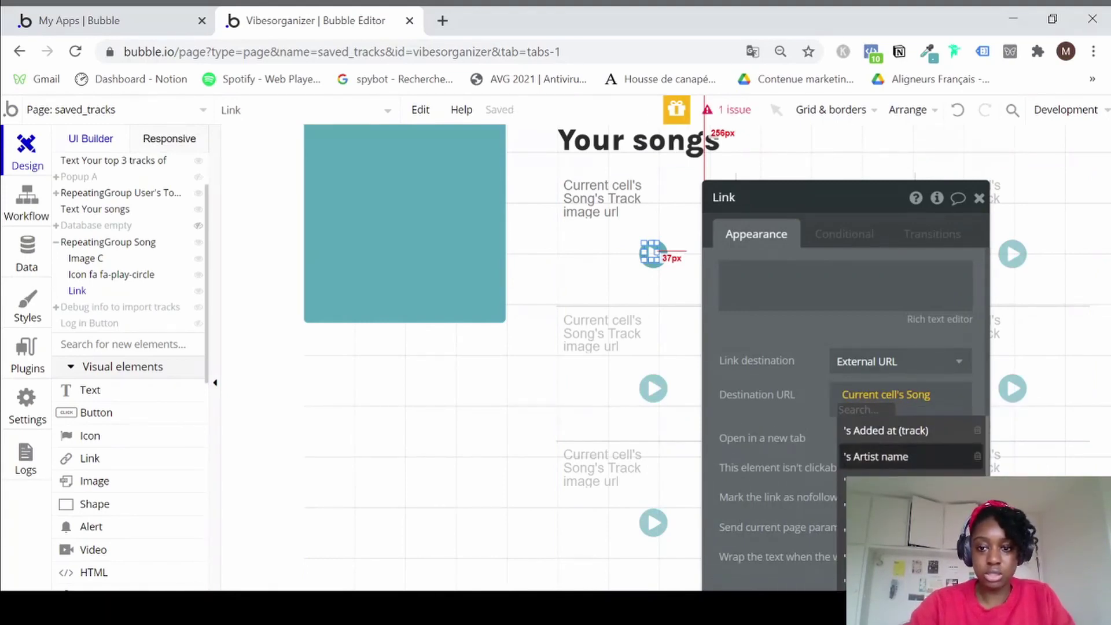
{"action": "key", "text": "Down"}
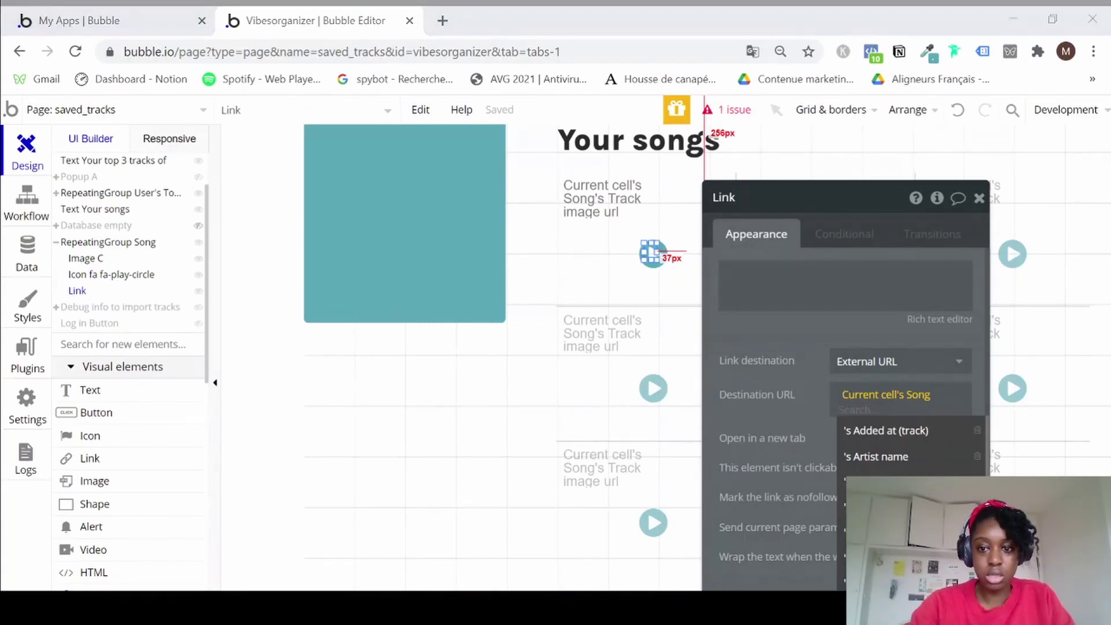
{"action": "left_click", "coordinate": [885, 560]}
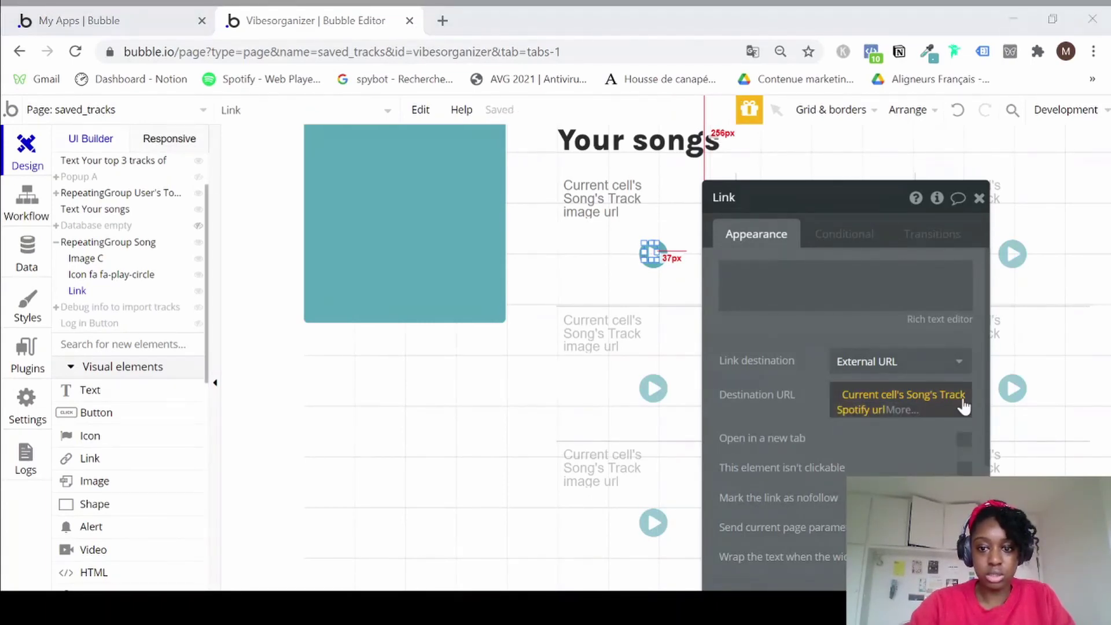
Try to make the link open in a new tab.
{"action": "left_click", "coordinate": [963, 447]}
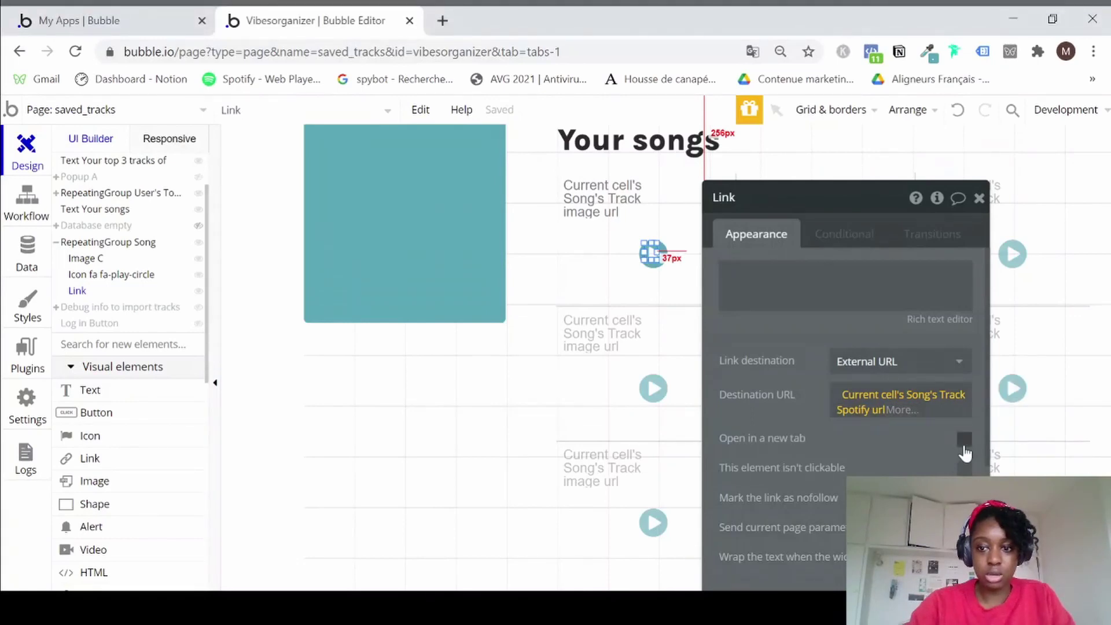
{"action": "left_click", "coordinate": [963, 447]}
{"action": "left_click", "coordinate": [962, 449]}
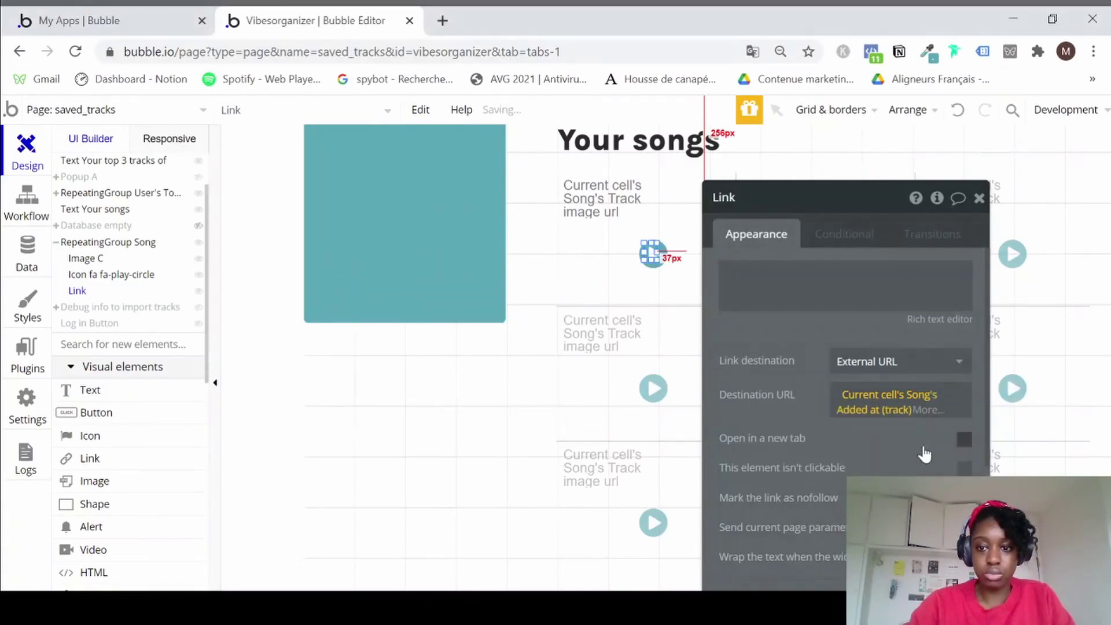
Reselect Track Spotify url as the Song field in the destination URL and enable opening the link in a new tab.
{"action": "left_click", "coordinate": [871, 418]}
{"action": "scroll", "coordinate": [914, 507], "scroll_direction": "down", "scroll_amount": 6}
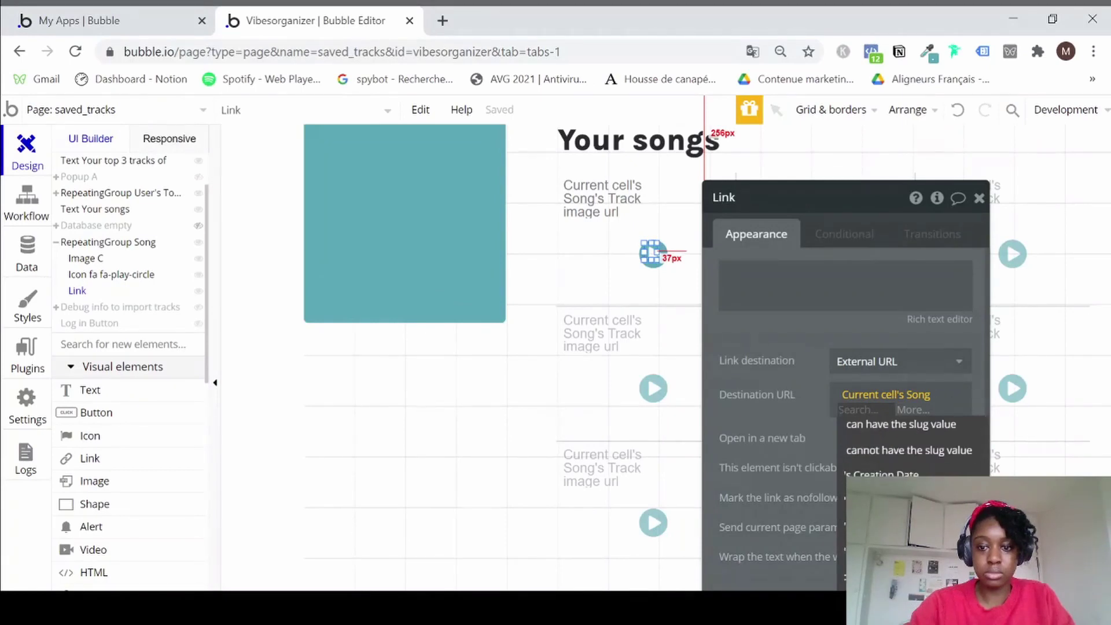
{"action": "scroll", "coordinate": [915, 507], "scroll_direction": "up", "scroll_amount": 2}
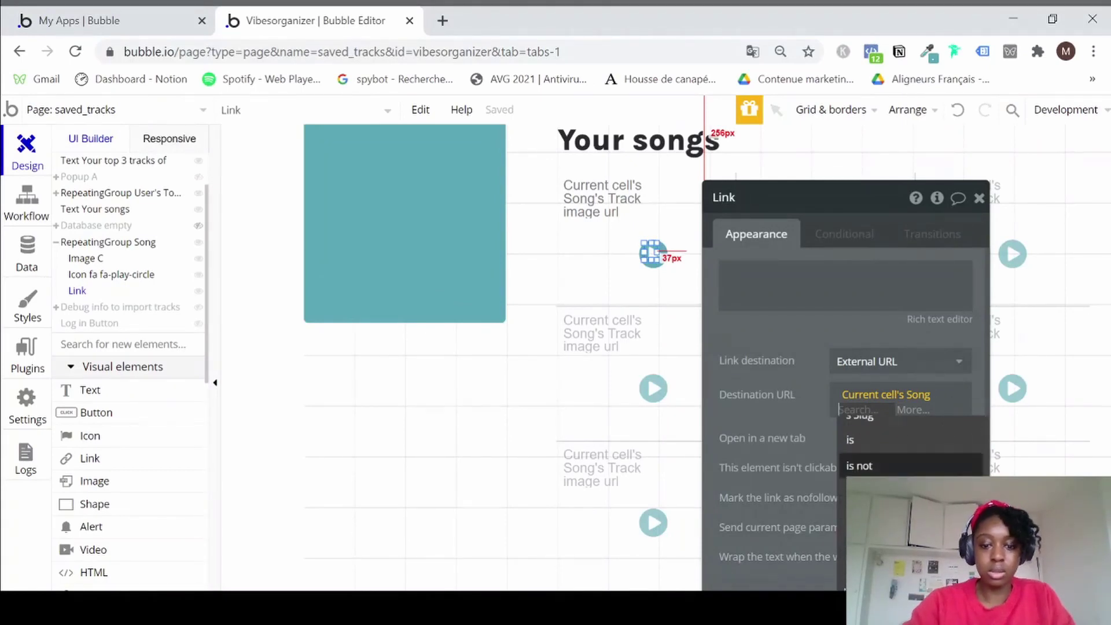
{"action": "type", "text": "url"}
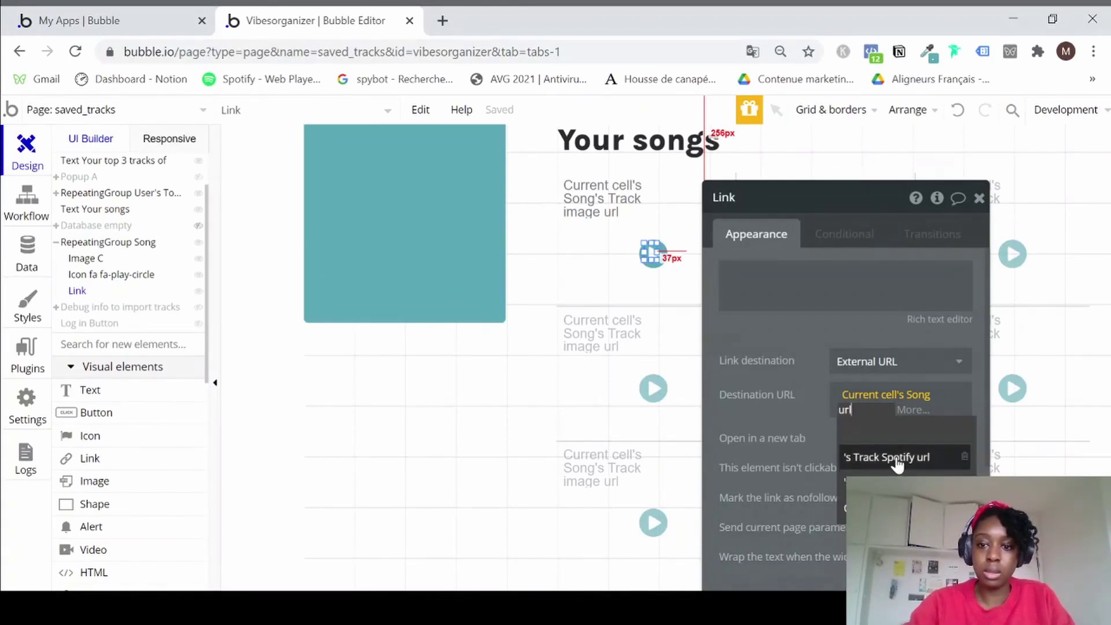
{"action": "left_click", "coordinate": [897, 460]}
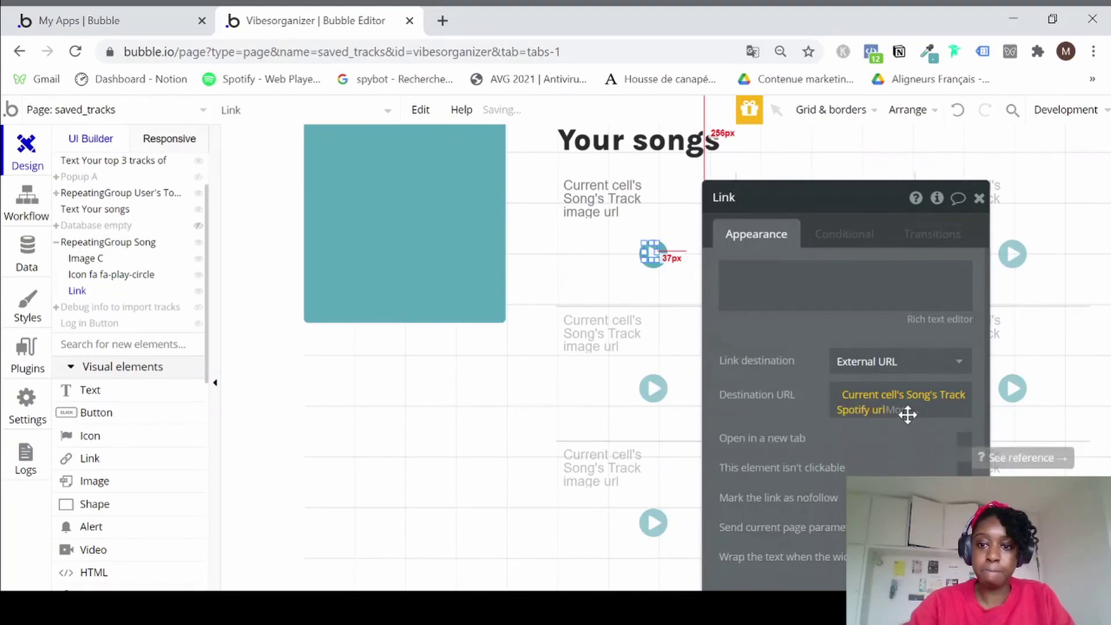
{"action": "left_click", "coordinate": [964, 441]}
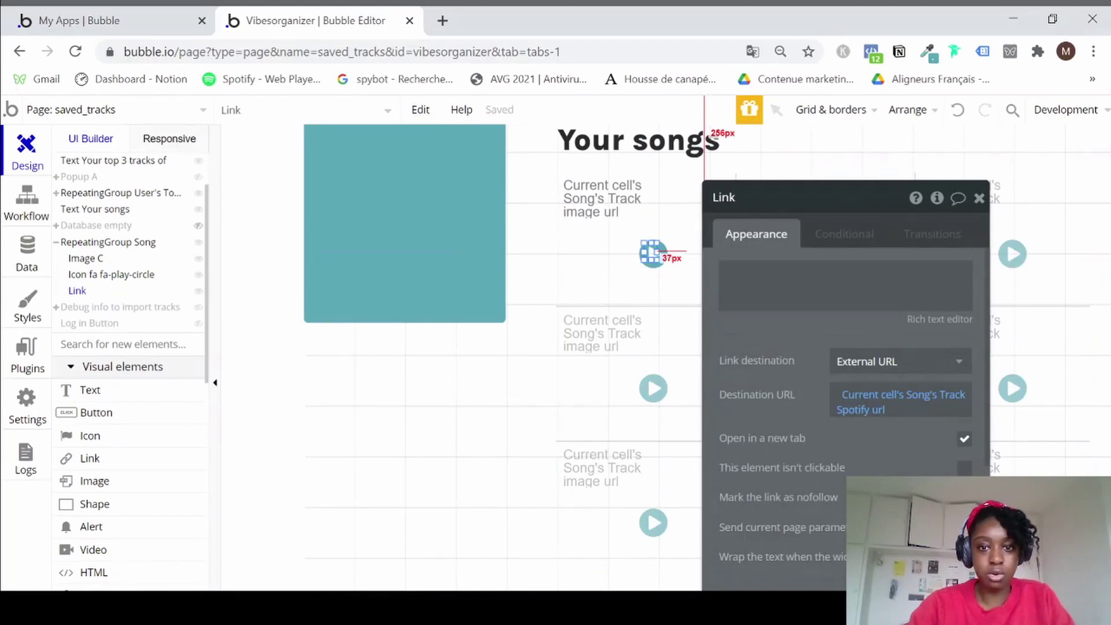
Switch to the browser window with the completed editor version, preview the saved_tracks page and examine its Your songs grid.
{"action": "key", "text": "alt+Tab"}
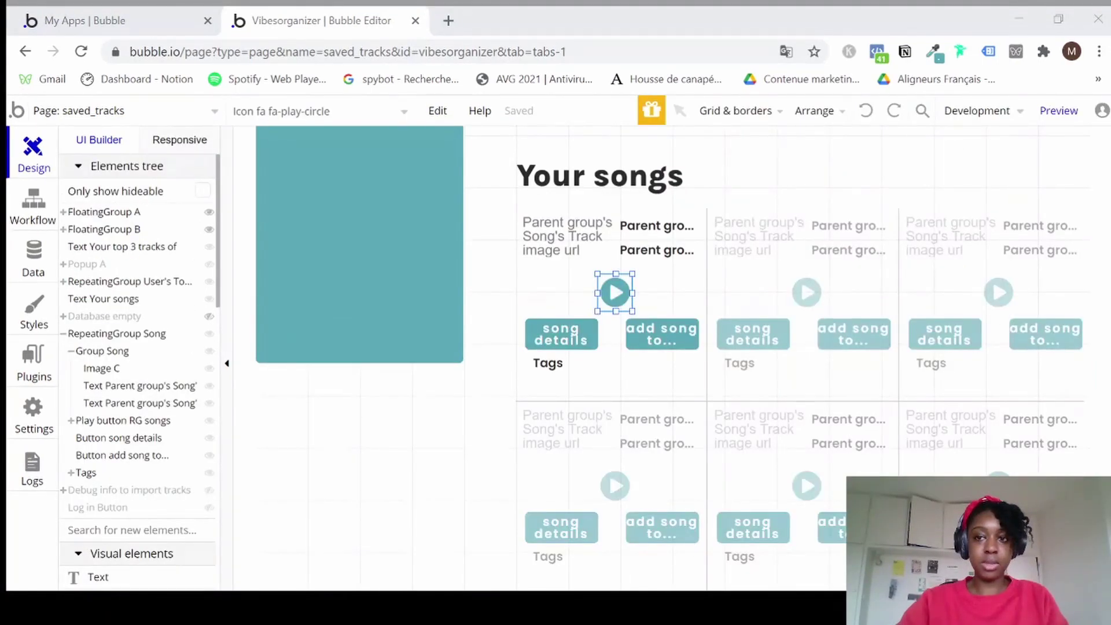
{"action": "left_click", "coordinate": [952, 33]}
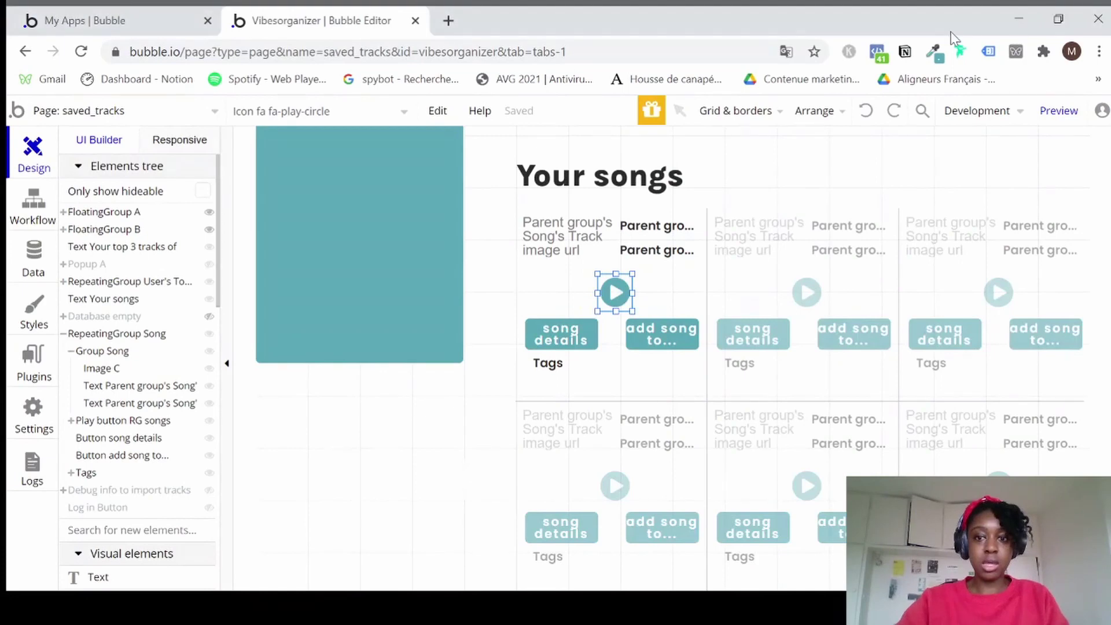
{"action": "left_click", "coordinate": [1072, 113]}
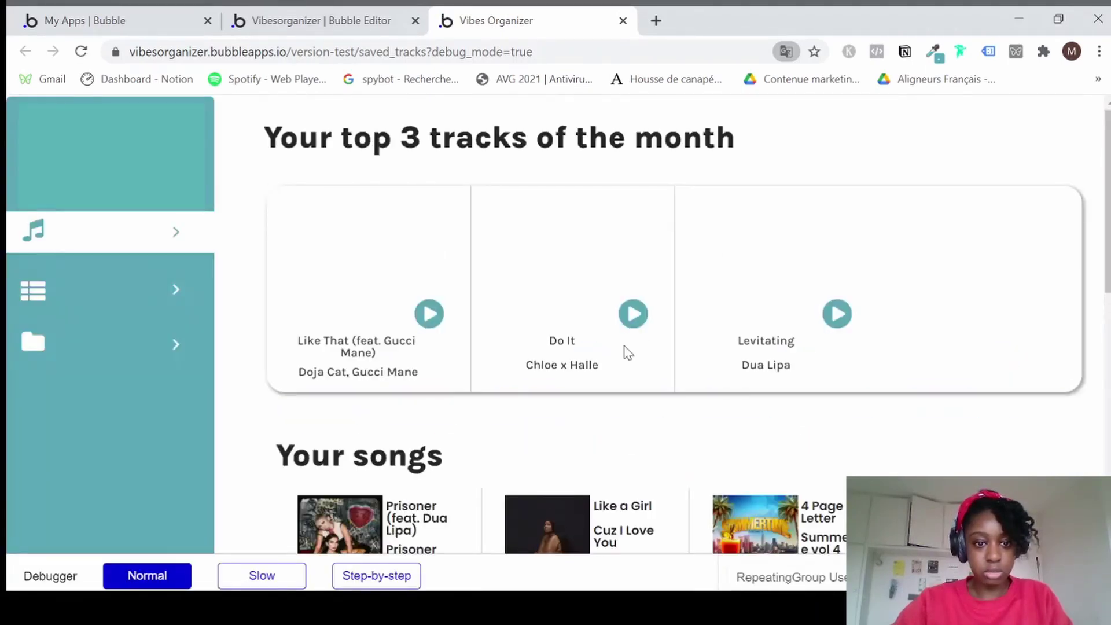
{"action": "scroll", "coordinate": [607, 433], "scroll_direction": "down", "scroll_amount": 6}
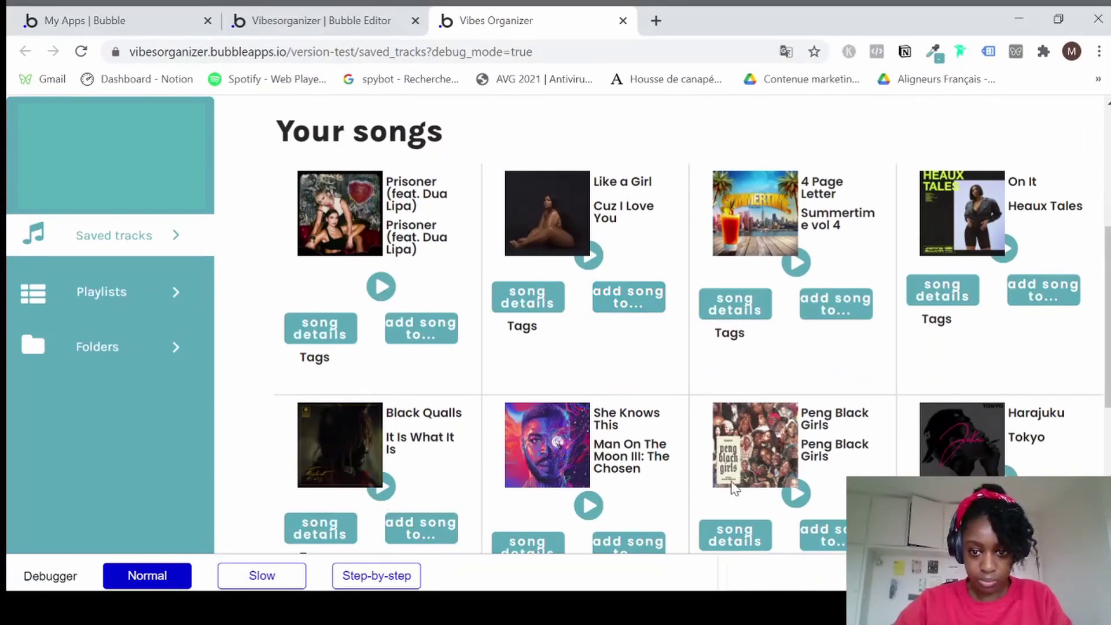
{"action": "scroll", "coordinate": [558, 470], "scroll_direction": "down", "scroll_amount": 1}
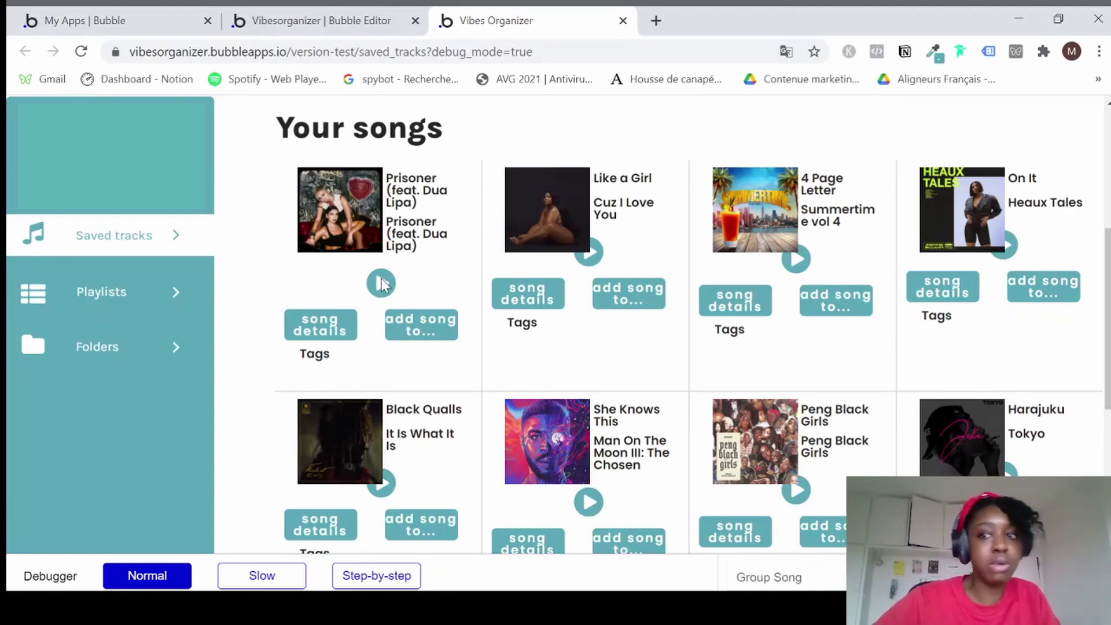
Return to the Bubble editor and start a new custom state of type text on the saved_tracks page.
{"action": "left_click", "coordinate": [322, 29]}
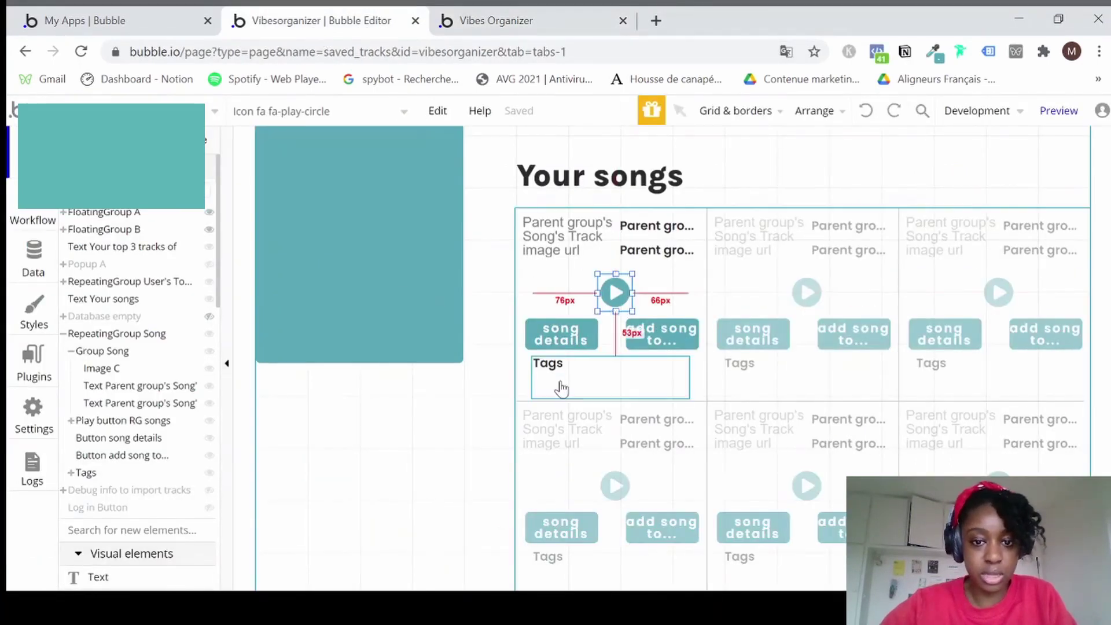
{"action": "left_click", "coordinate": [463, 418]}
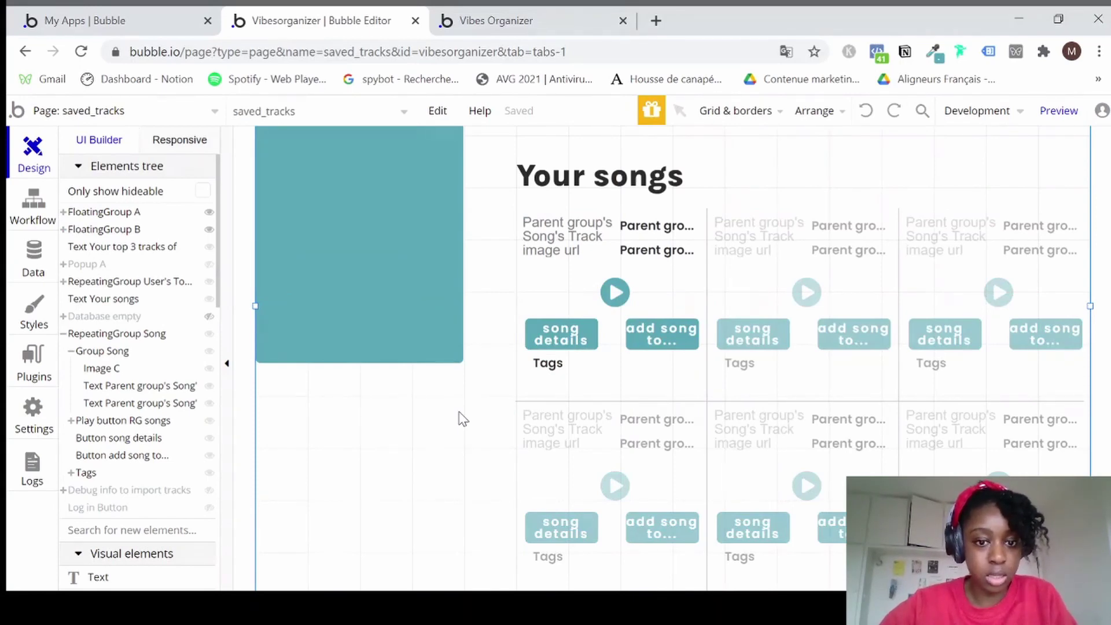
{"action": "double_click", "coordinate": [463, 418]}
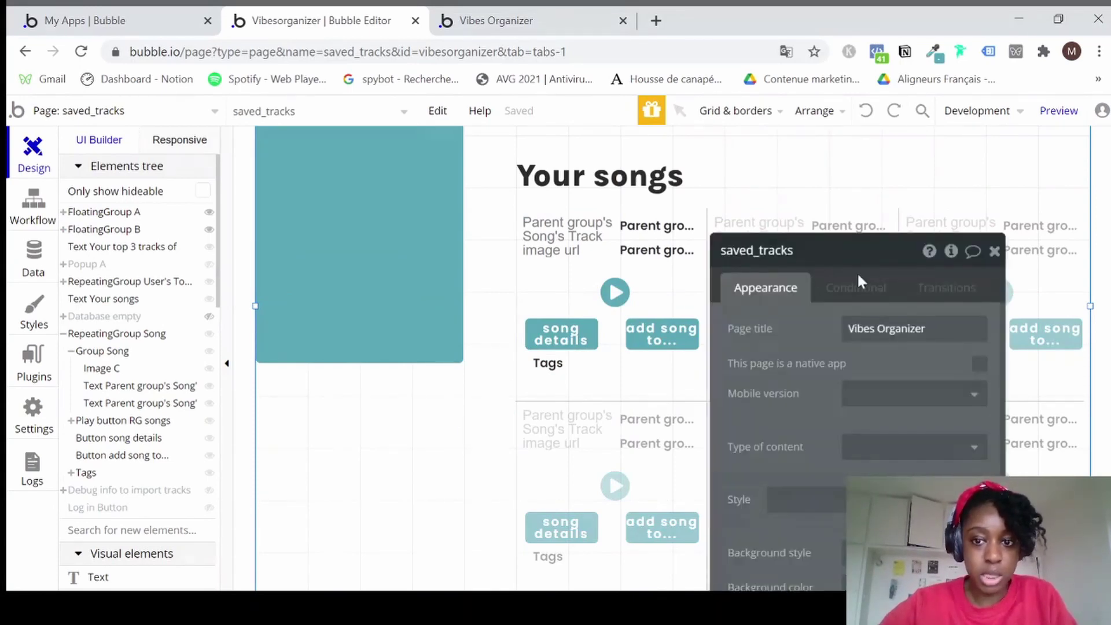
{"action": "left_click", "coordinate": [951, 250]}
{"action": "left_click", "coordinate": [521, 310]}
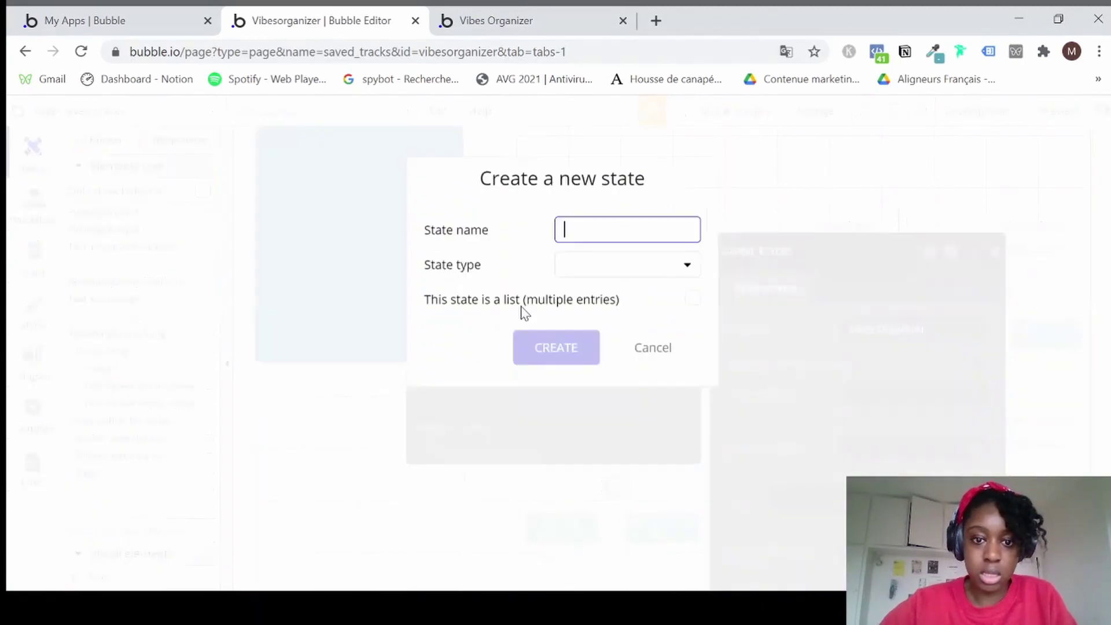
{"action": "left_click", "coordinate": [529, 256]}
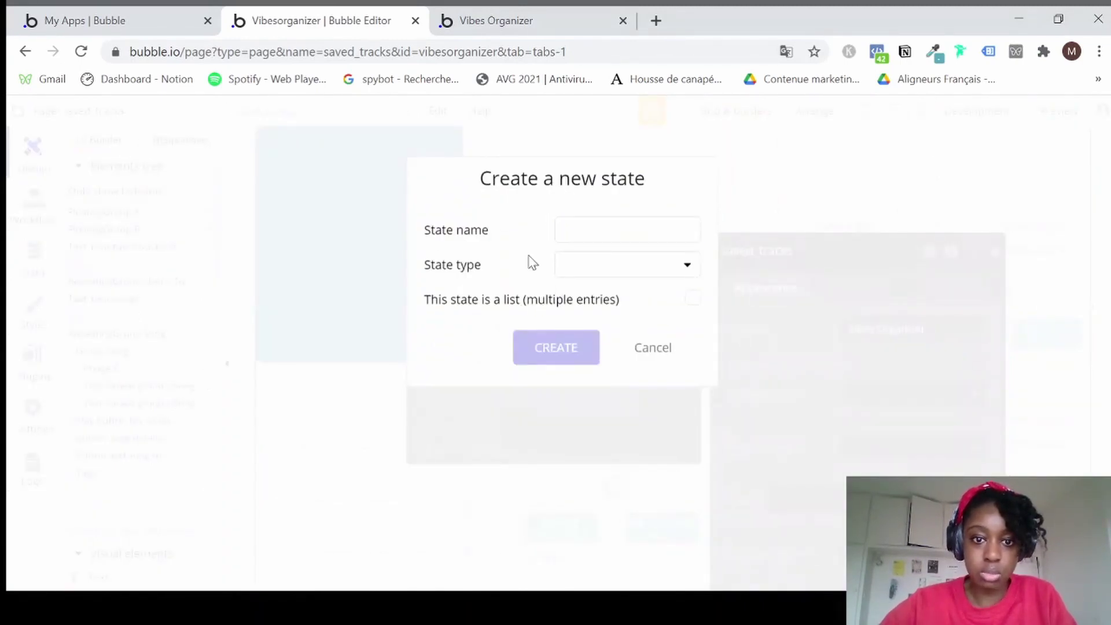
{"action": "left_click", "coordinate": [573, 271]}
{"action": "left_click", "coordinate": [576, 296]}
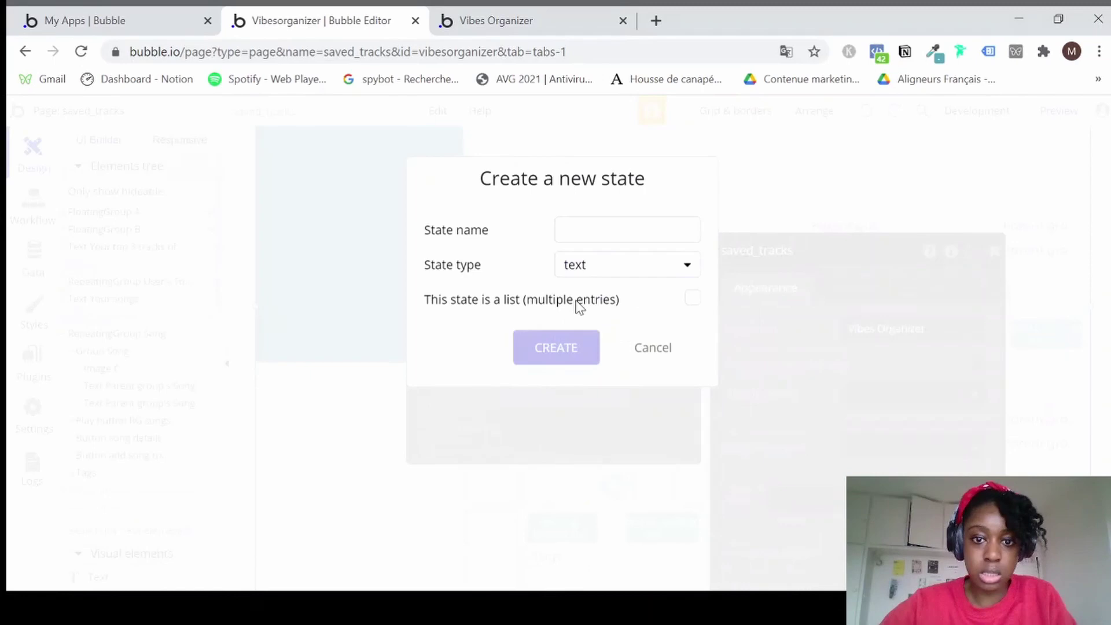
Name the custom state filtersongdetails and create it.
{"action": "left_click", "coordinate": [595, 237]}
{"action": "left_click", "coordinate": [541, 237]}
{"action": "left_click", "coordinate": [594, 234]}
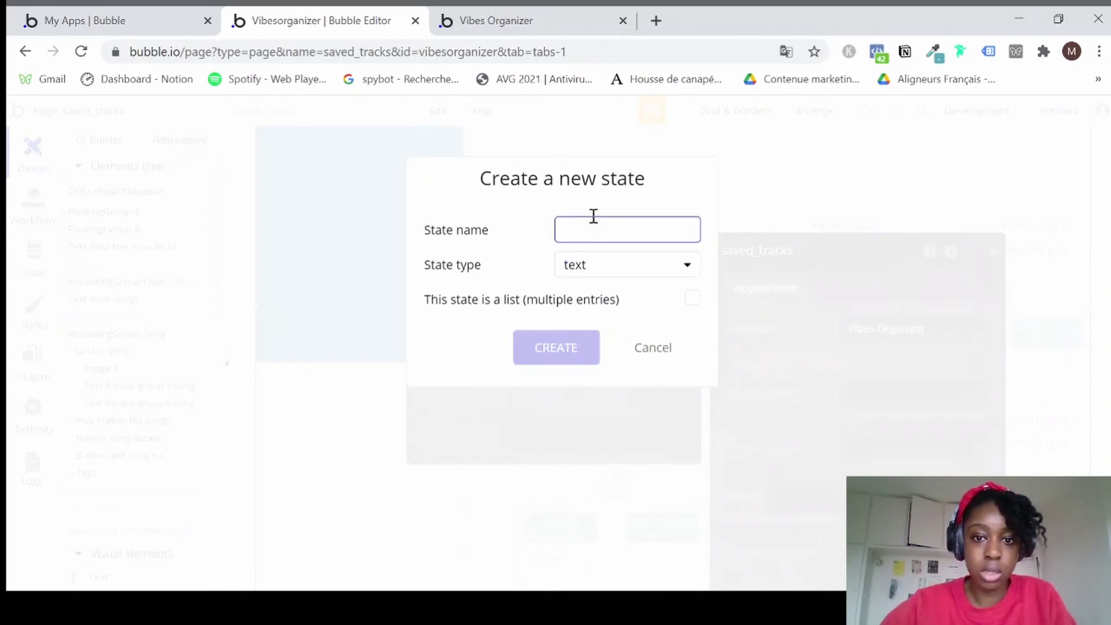
{"action": "left_click", "coordinate": [592, 215]}
{"action": "left_click", "coordinate": [589, 229]}
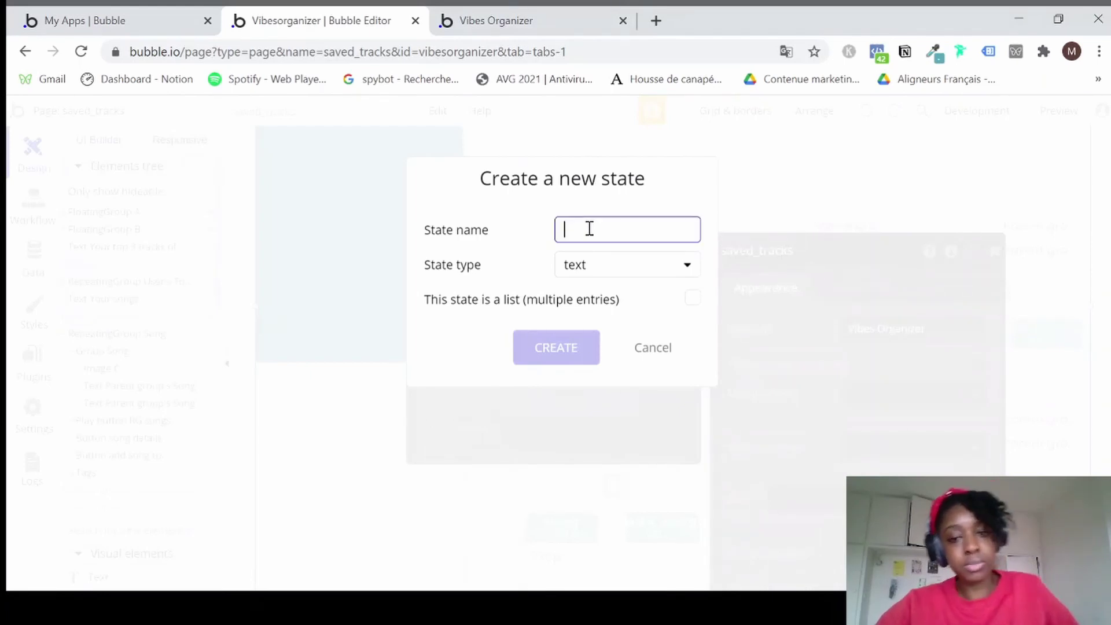
{"action": "type", "text": "filte"}
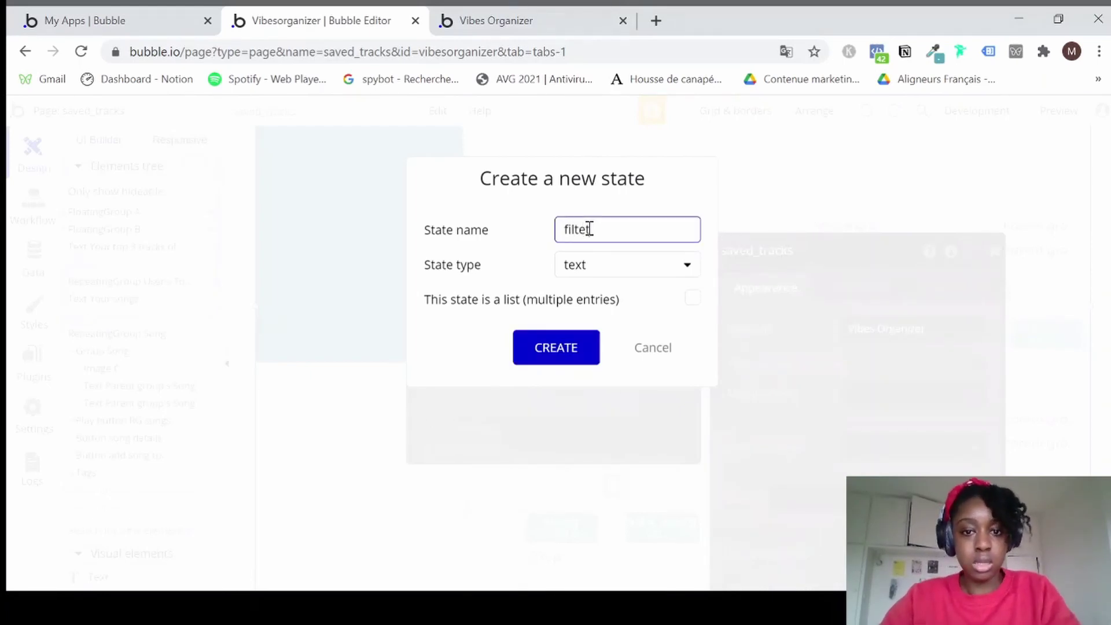
{"action": "type", "text": "rsong"}
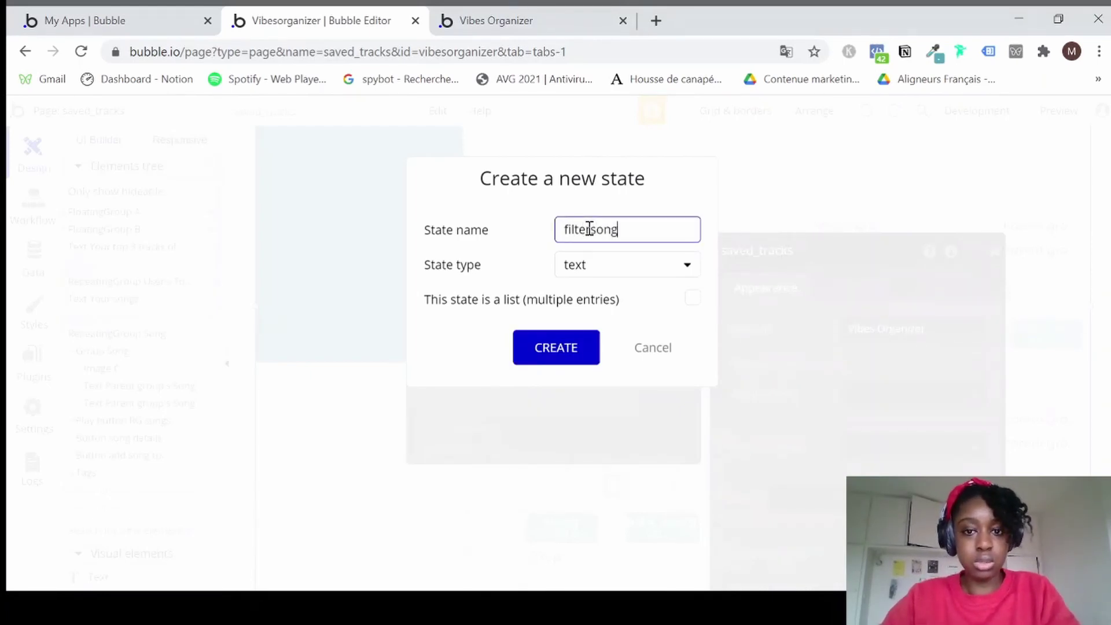
{"action": "type", "text": "de"}
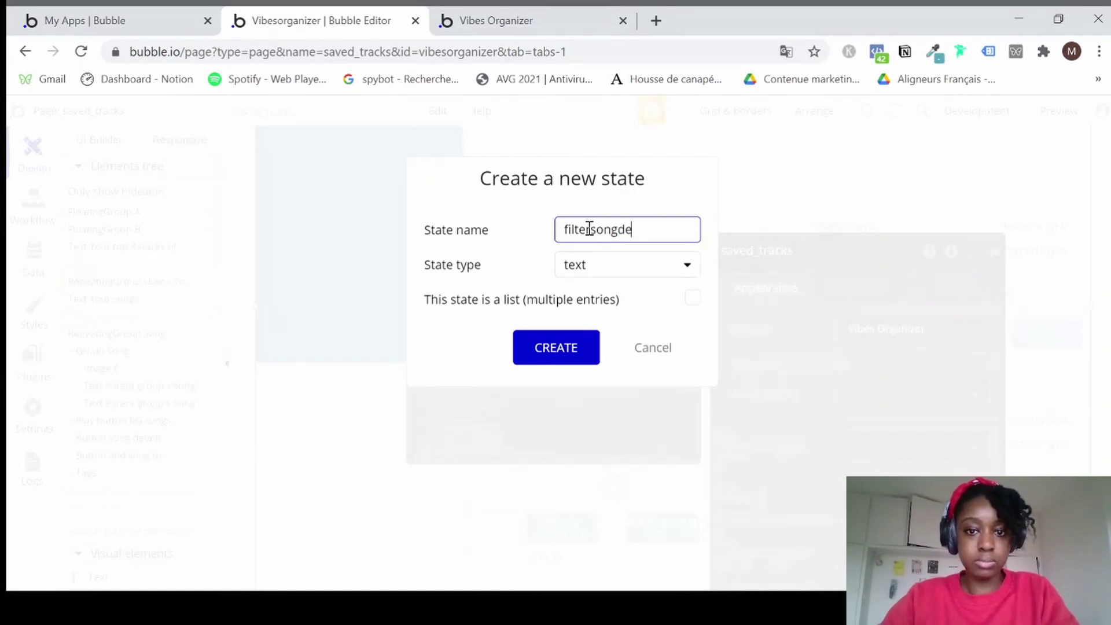
{"action": "type", "text": "tti"}
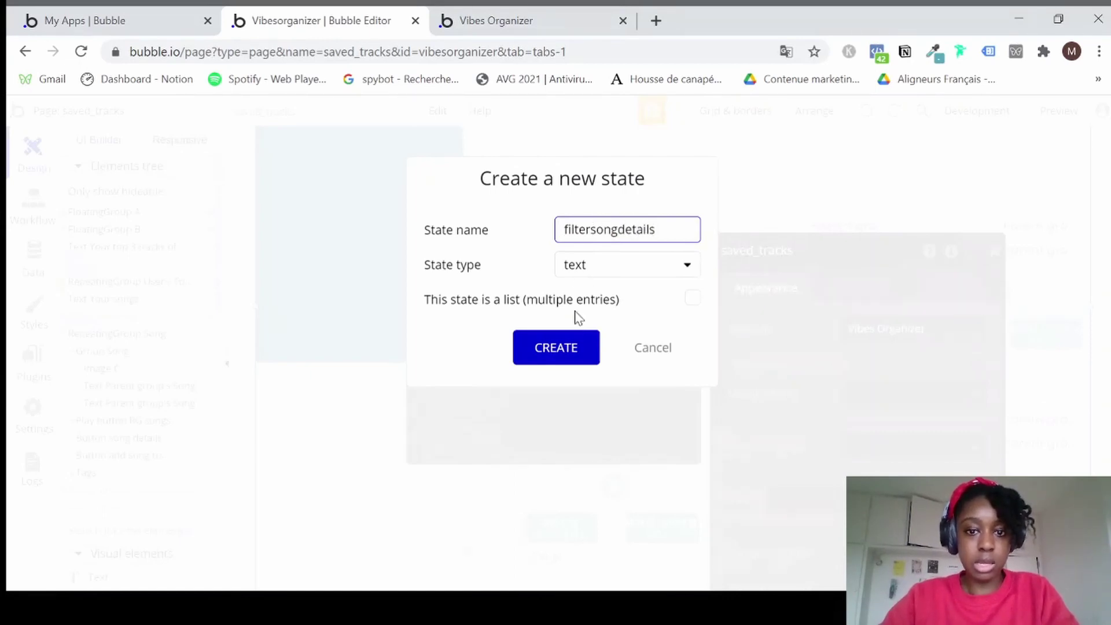
{"action": "left_click", "coordinate": [564, 350]}
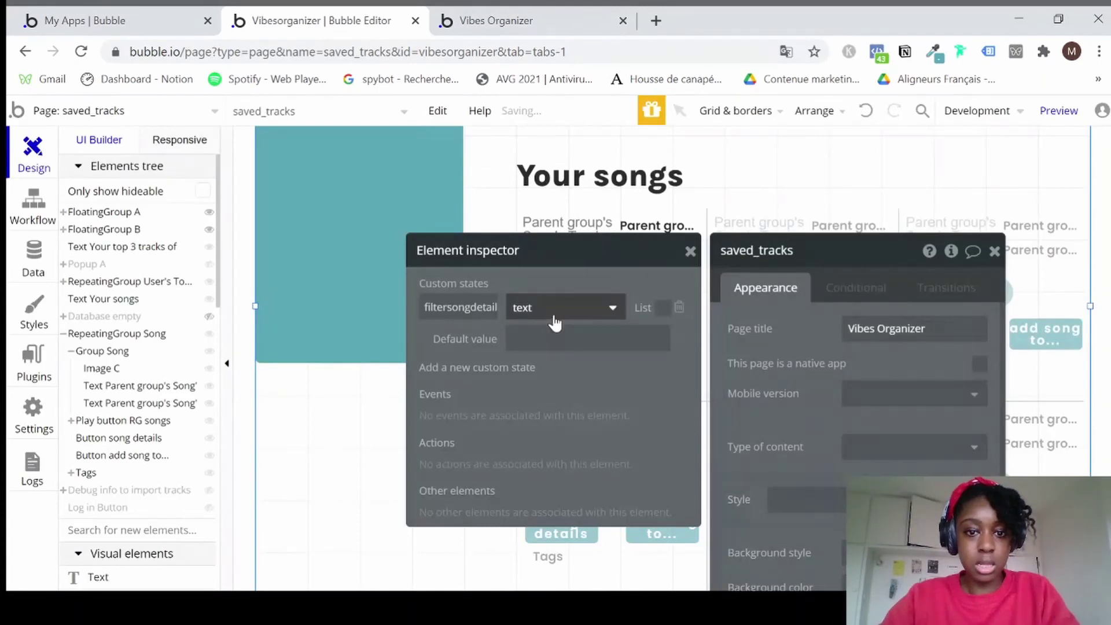
{"action": "left_click", "coordinate": [554, 337]}
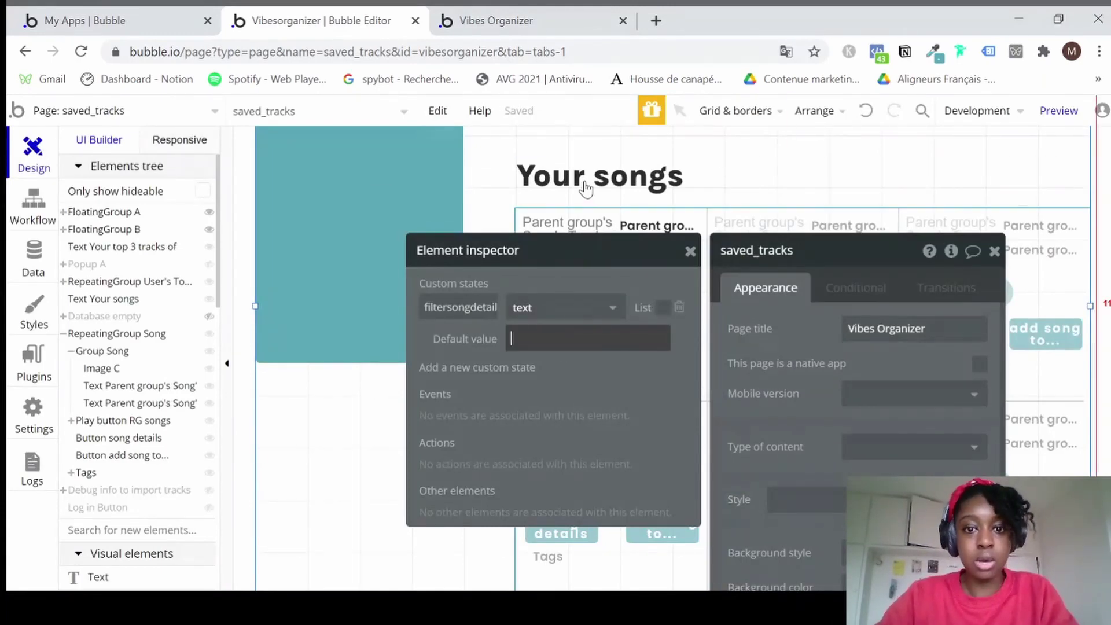
{"action": "left_click_drag", "start_coordinate": [637, 280], "coordinate": [702, 391]}
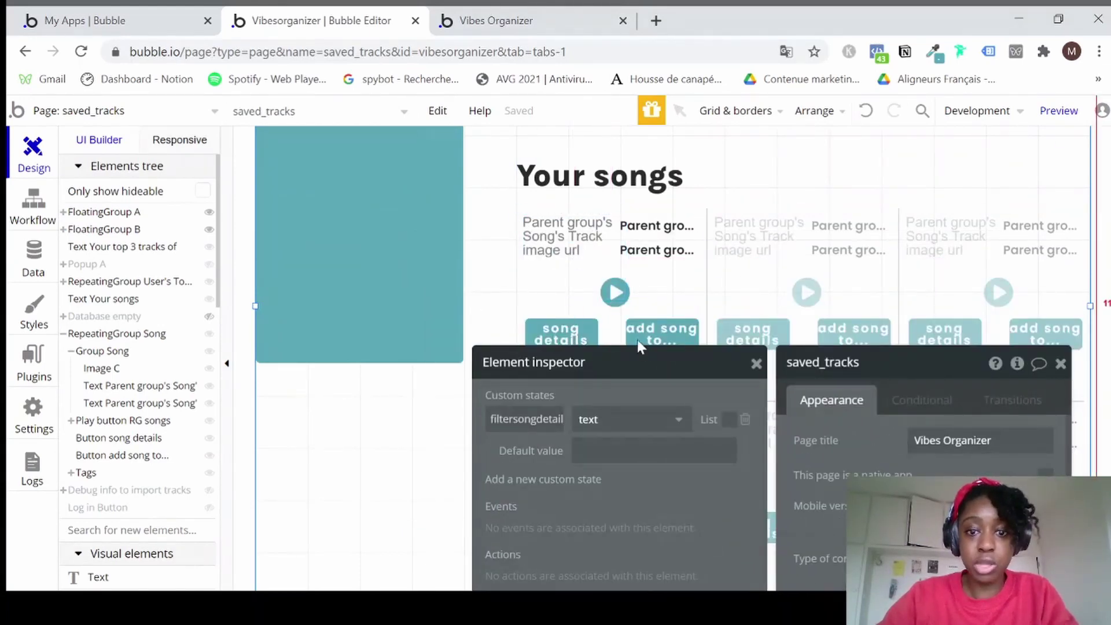
{"action": "left_click_drag", "start_coordinate": [642, 363], "coordinate": [596, 246]}
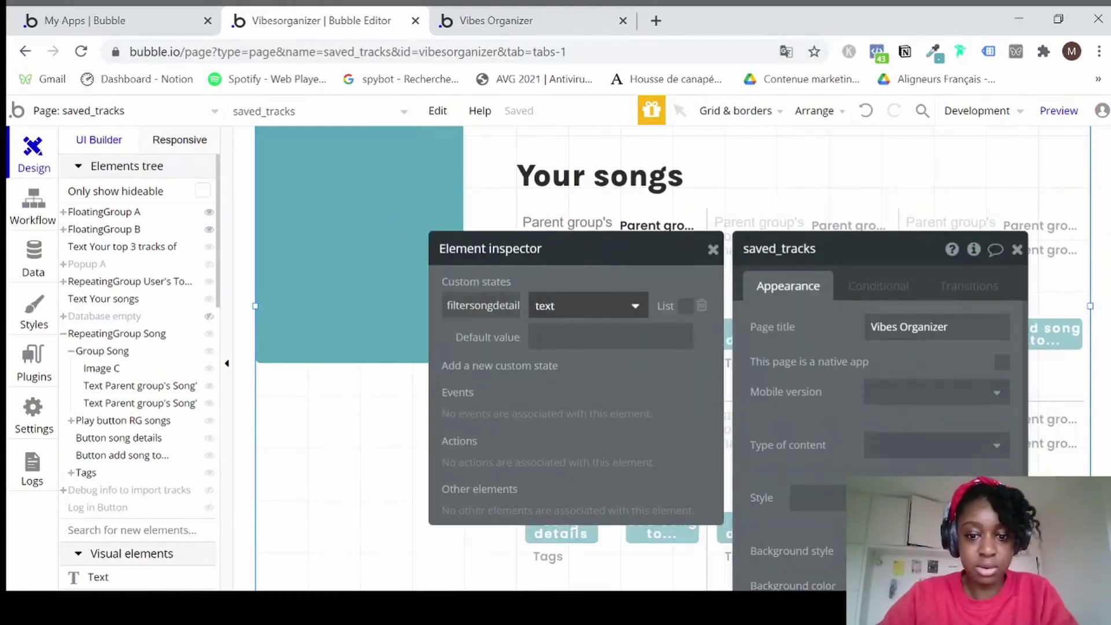
{"action": "left_click", "coordinate": [573, 337]}
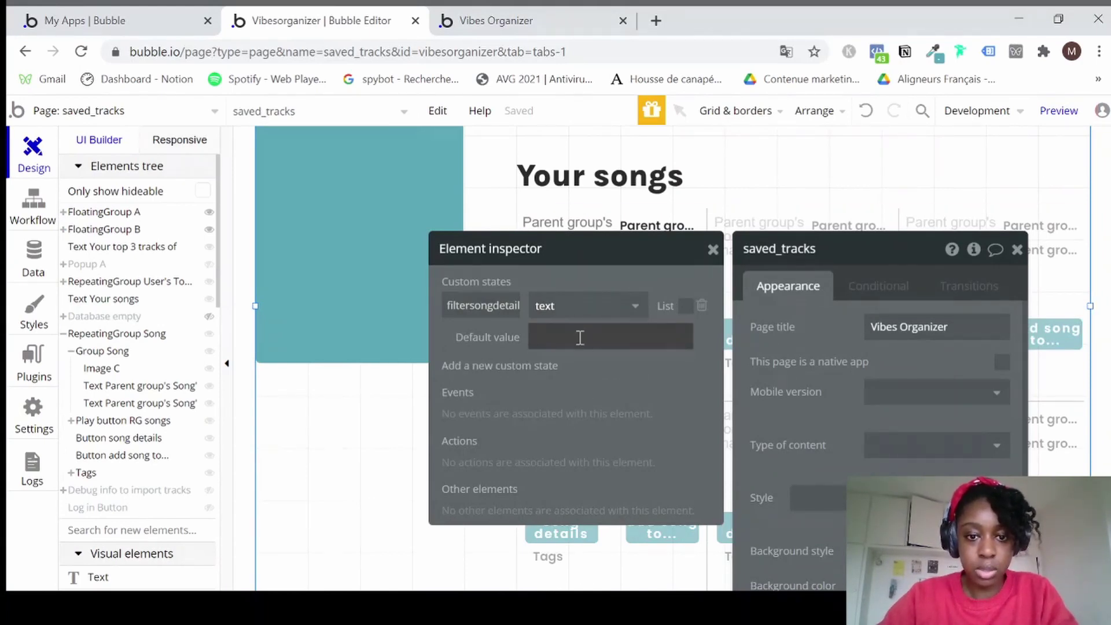
{"action": "left_click", "coordinate": [1017, 255]}
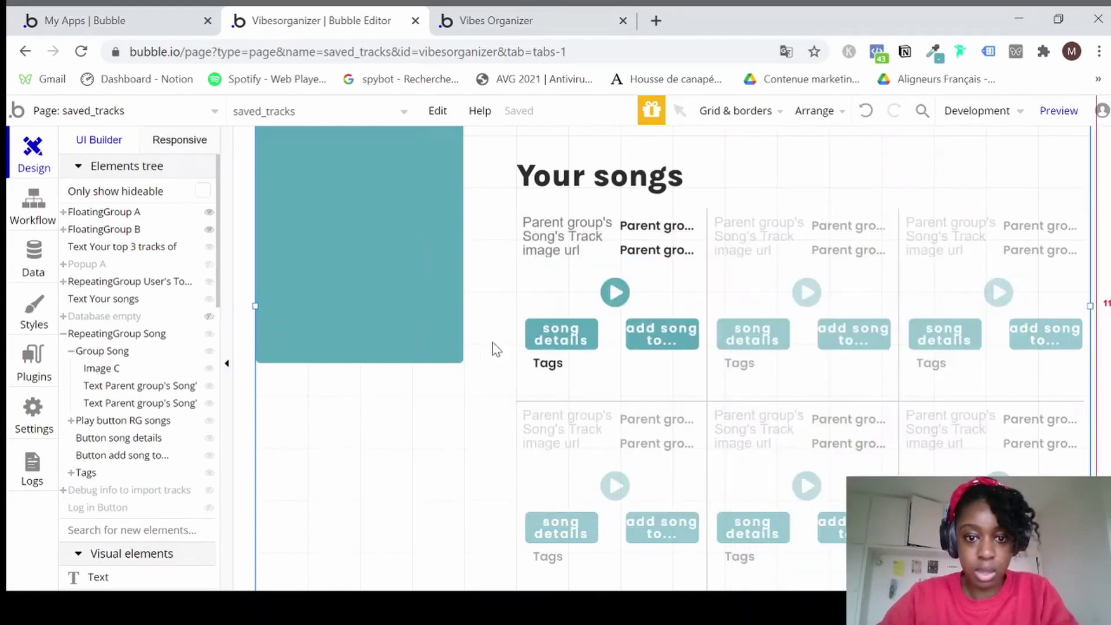
{"action": "left_click", "coordinate": [556, 334]}
{"action": "double_click", "coordinate": [555, 334]}
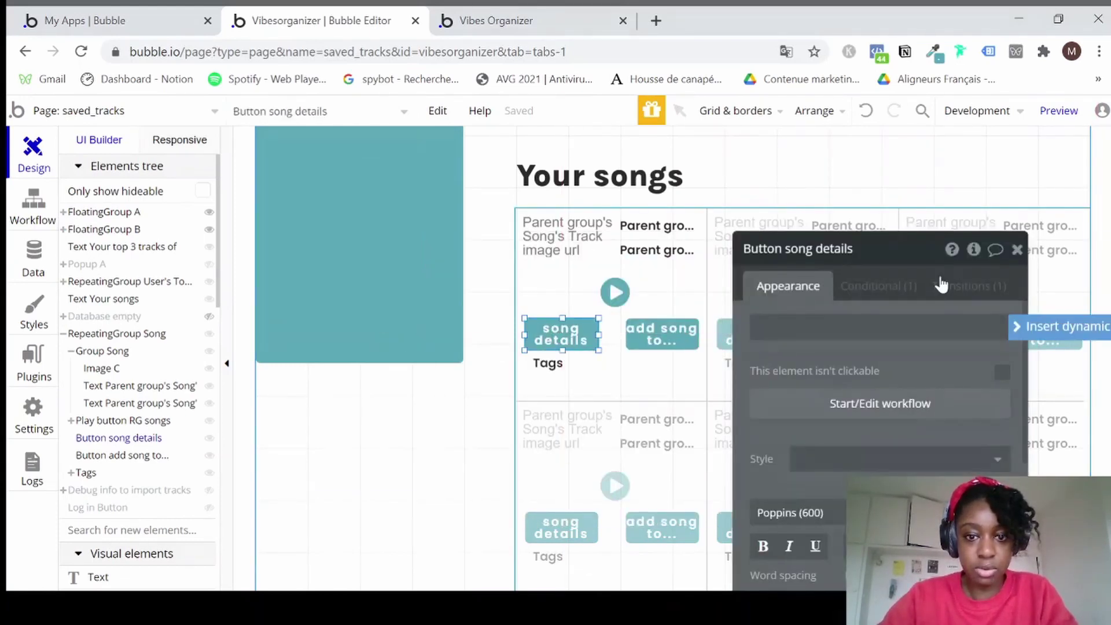
{"action": "left_click", "coordinate": [1018, 254]}
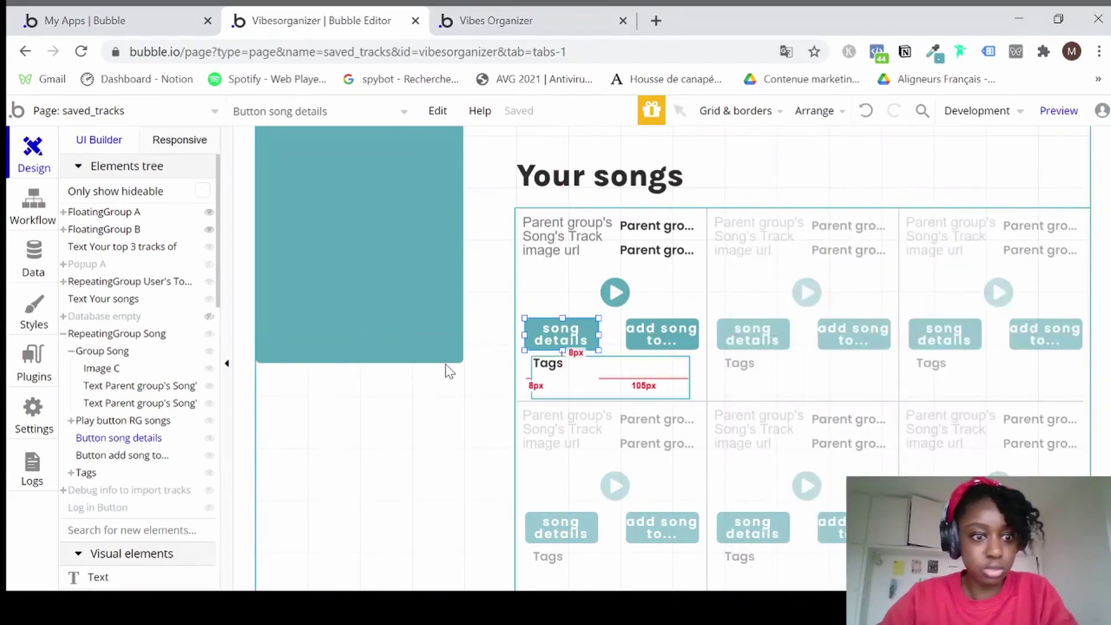
Draw a new group over the song grid below the Your songs heading, spanning its full width.
{"action": "scroll", "coordinate": [148, 472], "scroll_direction": "down", "scroll_amount": 10}
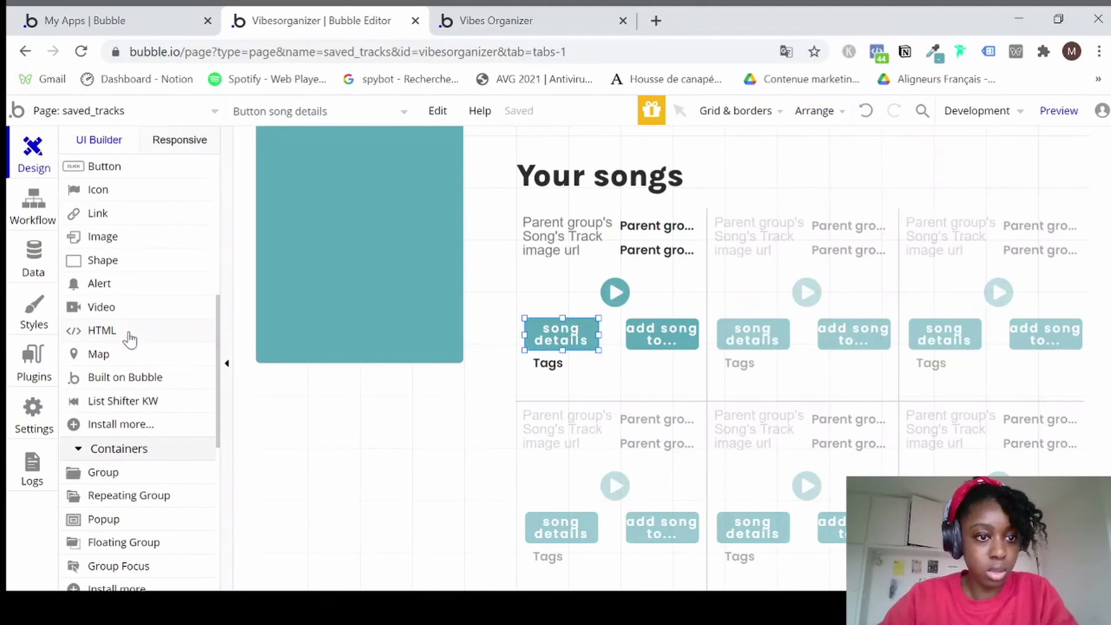
{"action": "scroll", "coordinate": [131, 338], "scroll_direction": "down", "scroll_amount": 4}
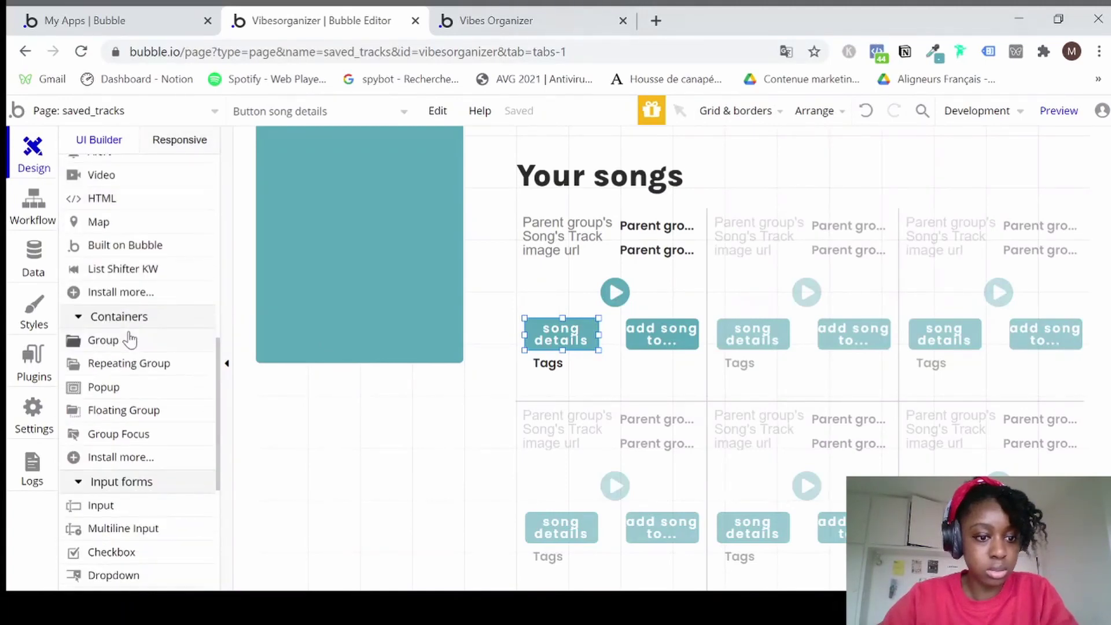
{"action": "scroll", "coordinate": [123, 347], "scroll_direction": "up", "scroll_amount": 1}
{"action": "left_click", "coordinate": [116, 377]}
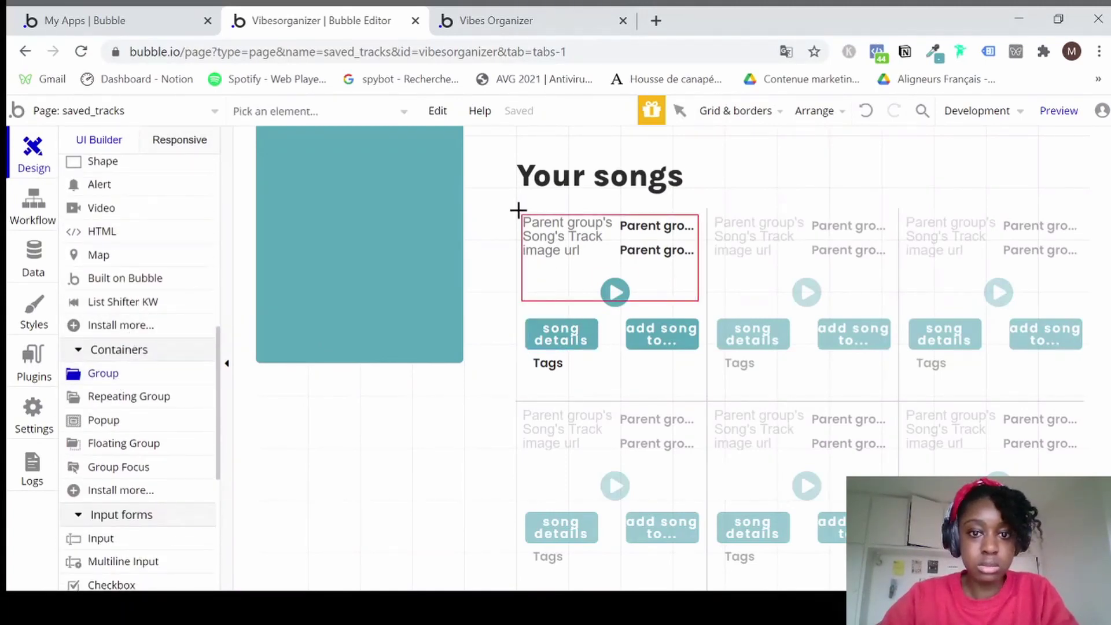
{"action": "mouse_move", "coordinate": [514, 212]}
{"action": "left_mouse_down"}
{"action": "mouse_move", "coordinate": [850, 407]}
{"action": "mouse_move", "coordinate": [1083, 583]}
{"action": "left_mouse_up"}
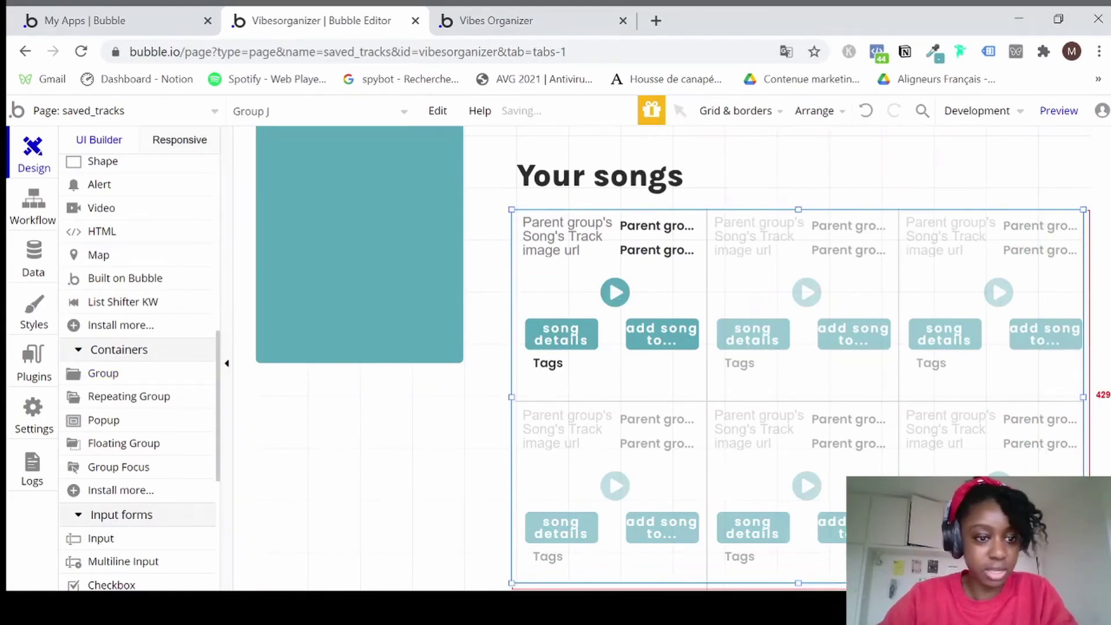
Select the new group in the elements tree and hide RepeatingGroup Song on the canvas.
{"action": "scroll", "coordinate": [187, 332], "scroll_direction": "up", "scroll_amount": 1}
{"action": "scroll", "coordinate": [187, 332], "scroll_direction": "up", "scroll_amount": 5}
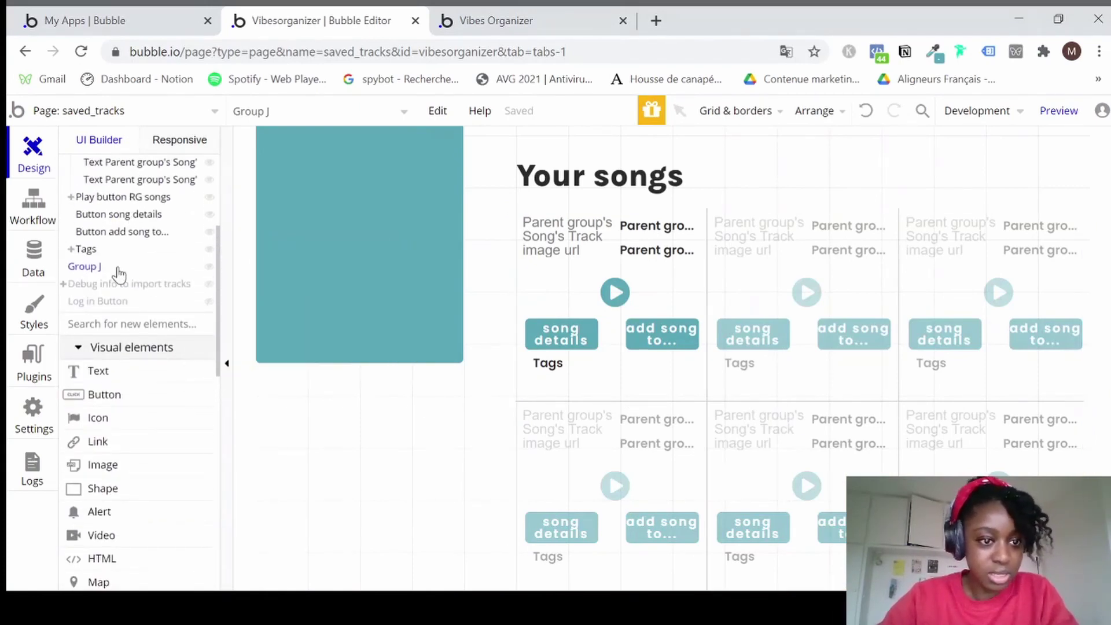
{"action": "key", "text": "Escape"}
{"action": "left_click", "coordinate": [120, 273]}
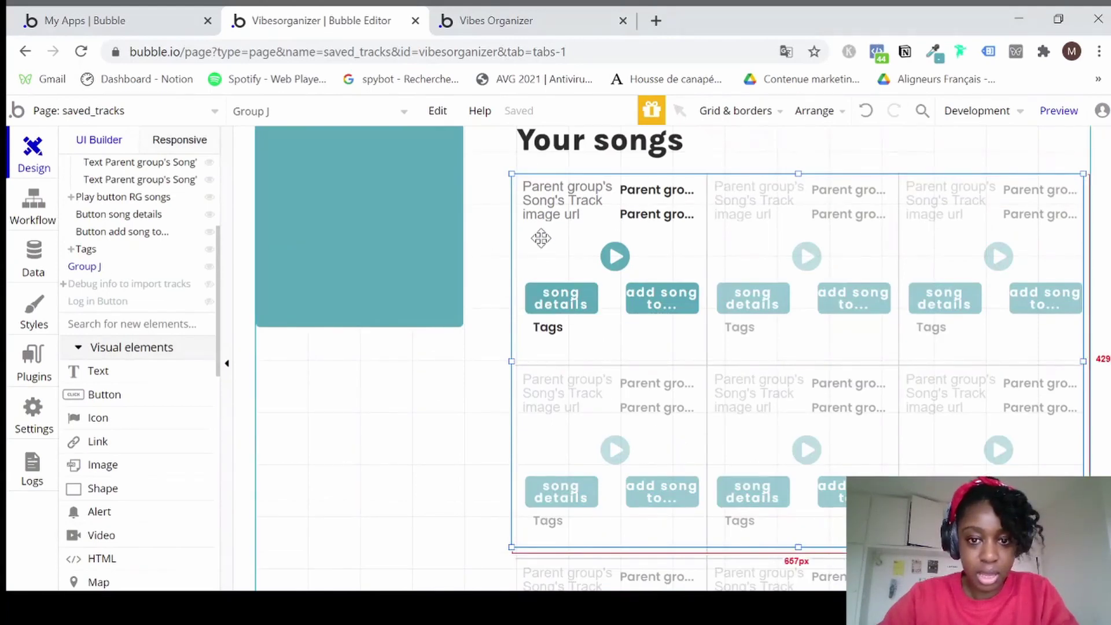
{"action": "left_click", "coordinate": [96, 274]}
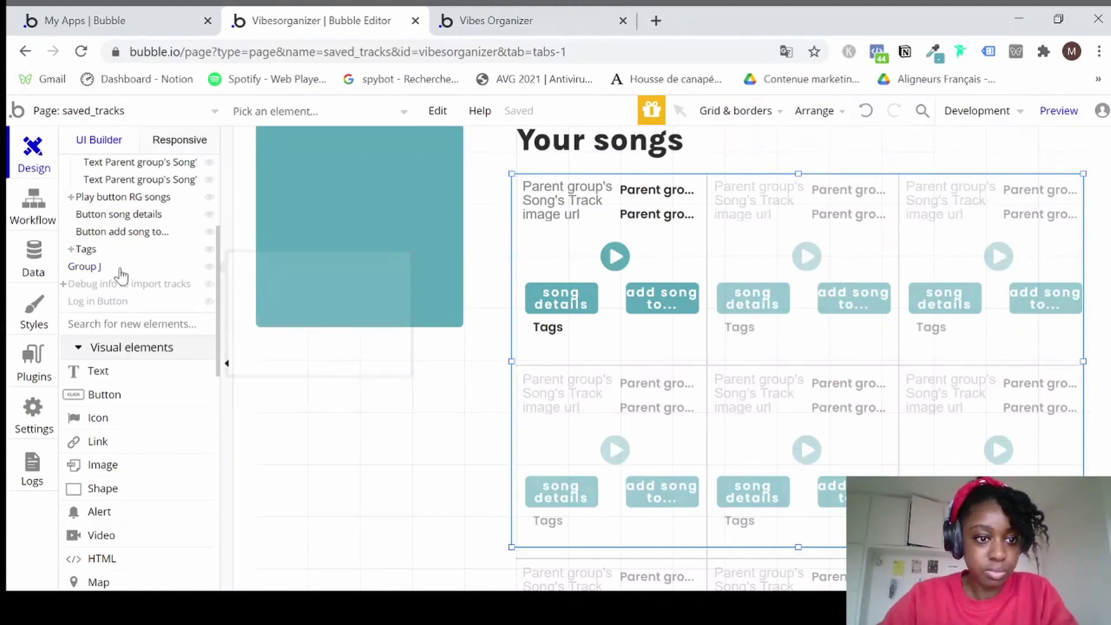
{"action": "left_click", "coordinate": [120, 269]}
{"action": "scroll", "coordinate": [141, 253], "scroll_direction": "up", "scroll_amount": 2}
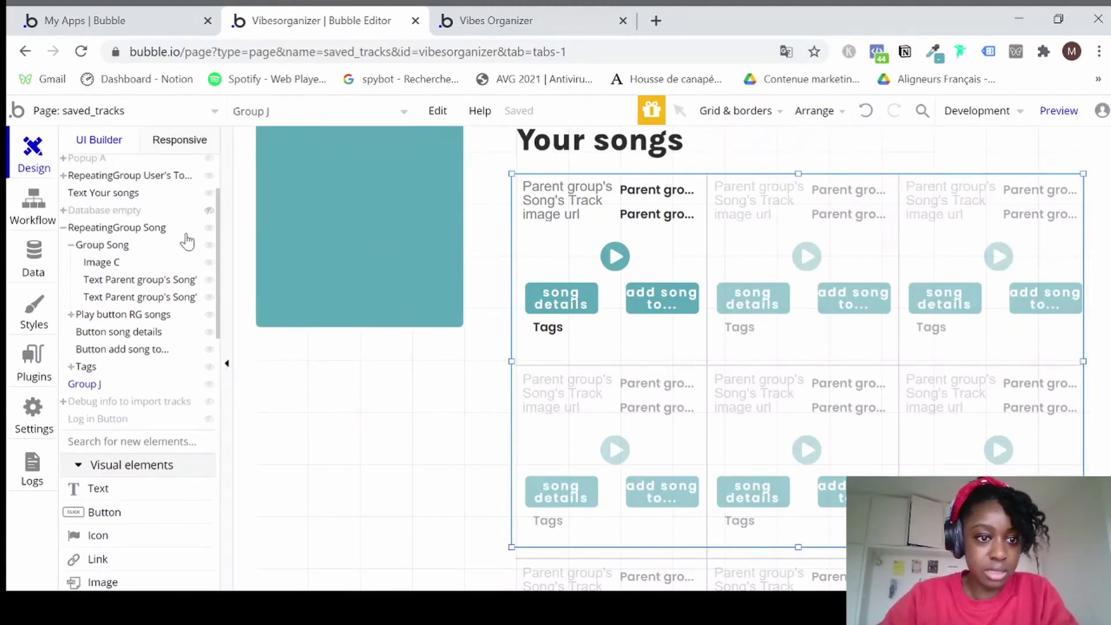
{"action": "left_click", "coordinate": [210, 228]}
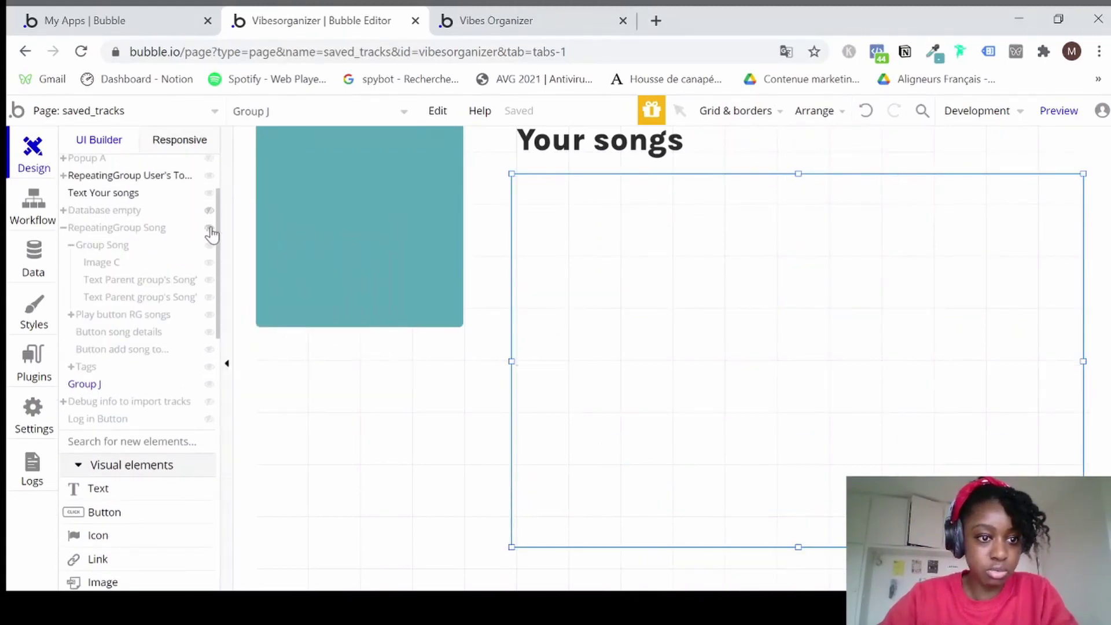
Rename the new group as Group Song Details.
{"action": "double_click", "coordinate": [588, 350]}
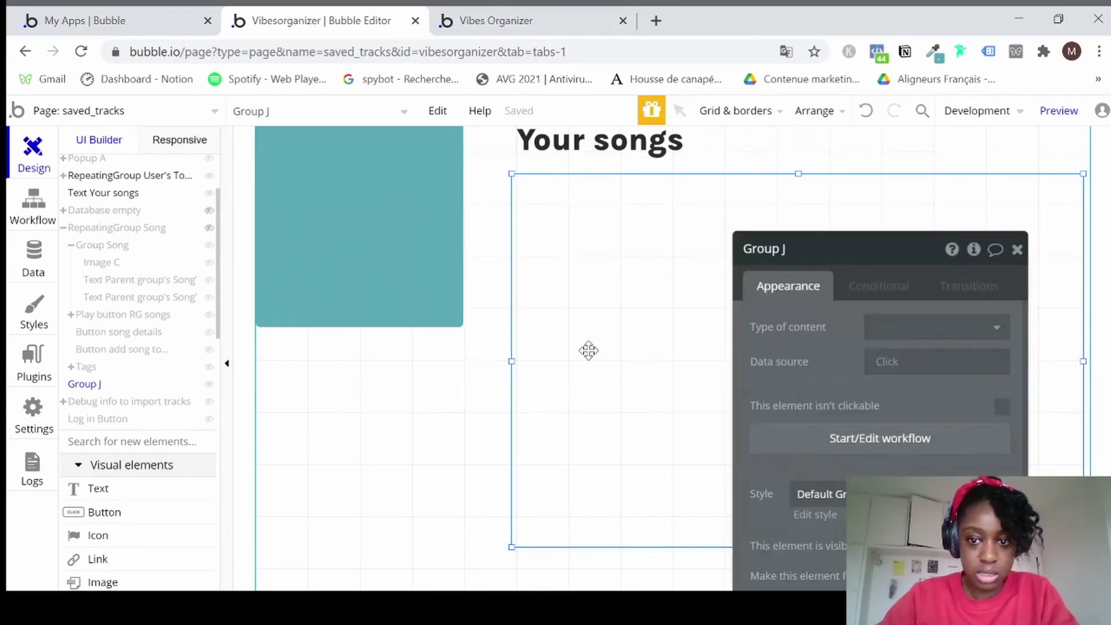
{"action": "left_click", "coordinate": [776, 250]}
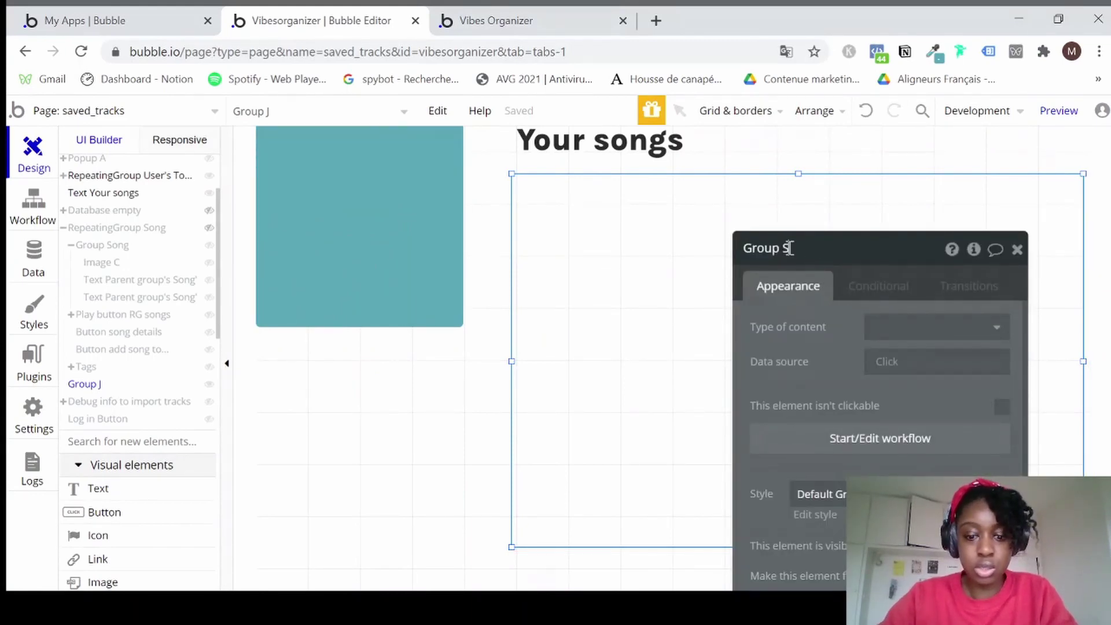
{"action": "type", "text": "Song Details"}
{"action": "key", "text": "Return"}
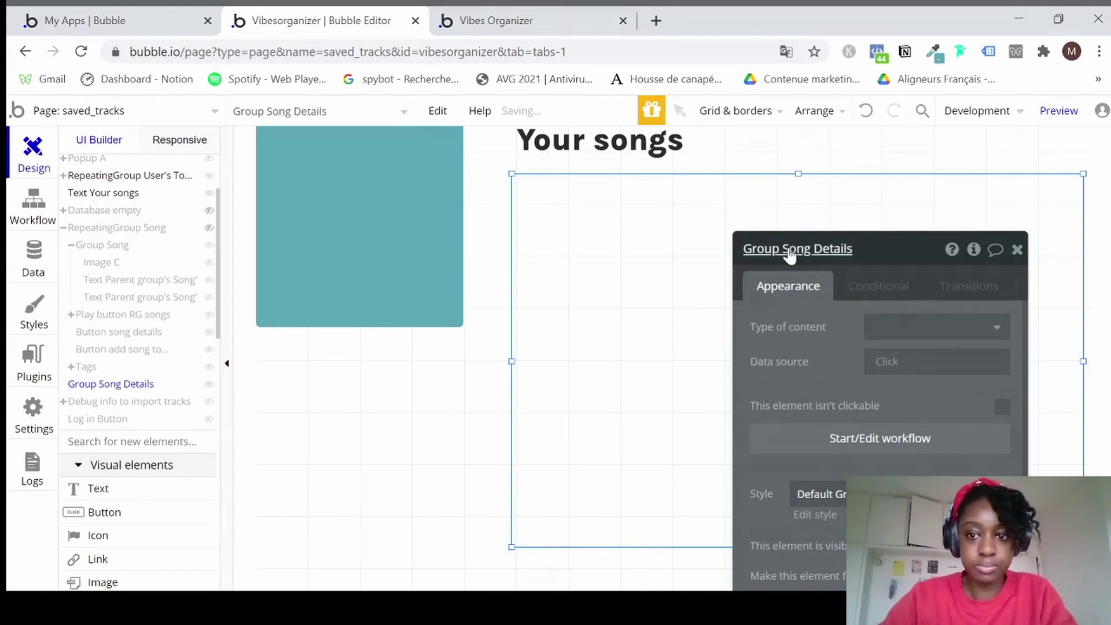
Set Group Song Details' content type to Song and its data source to a search for Song.
{"action": "left_click", "coordinate": [876, 330]}
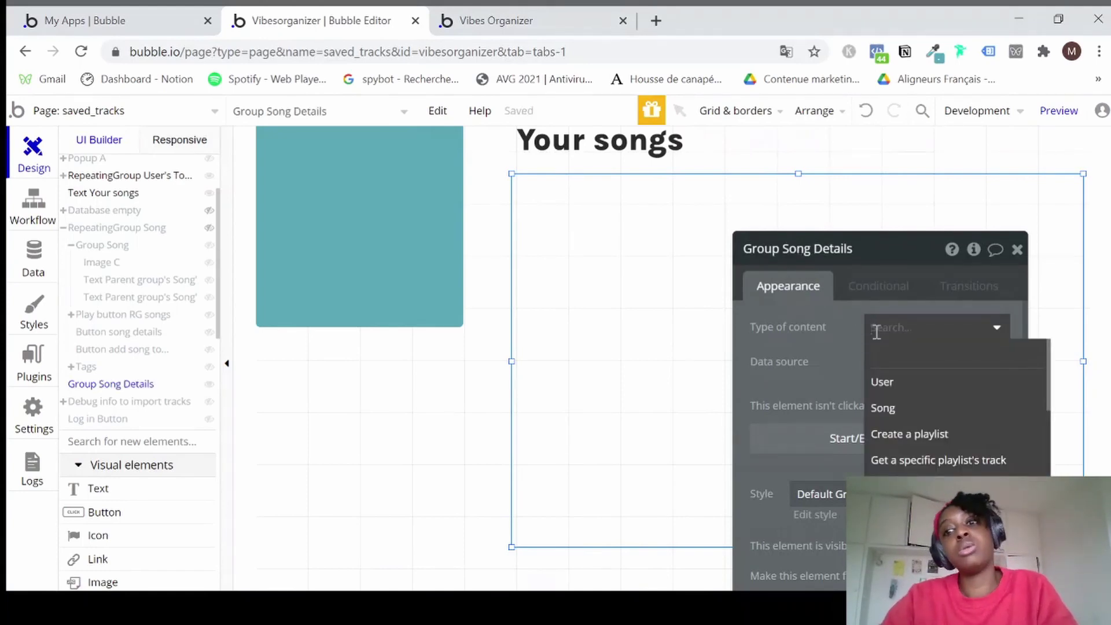
{"action": "left_click", "coordinate": [888, 408]}
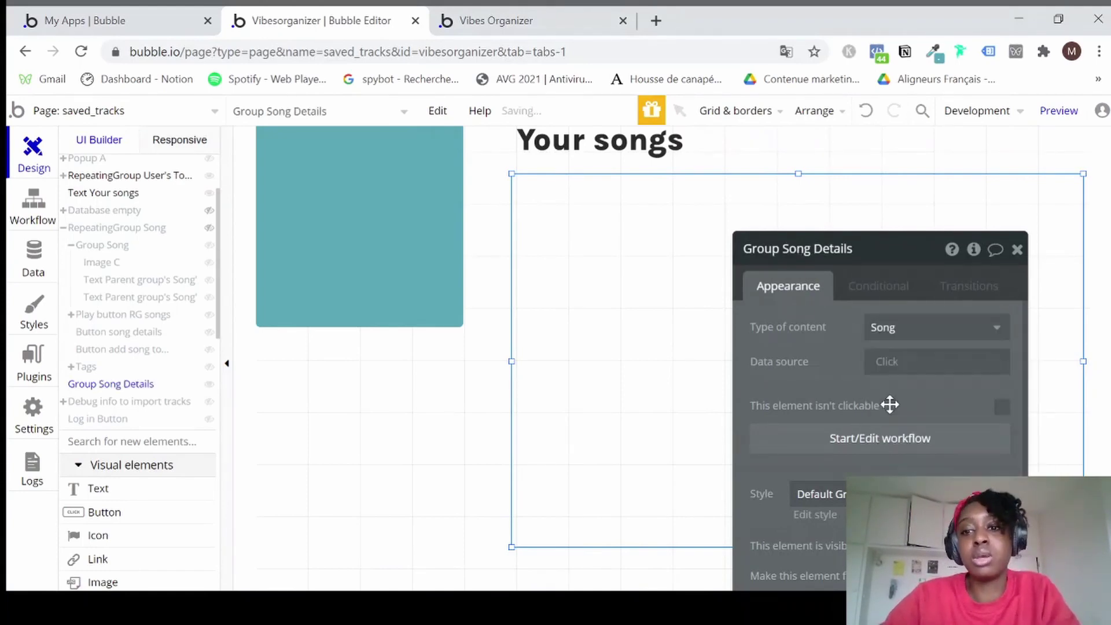
{"action": "left_click", "coordinate": [890, 375]}
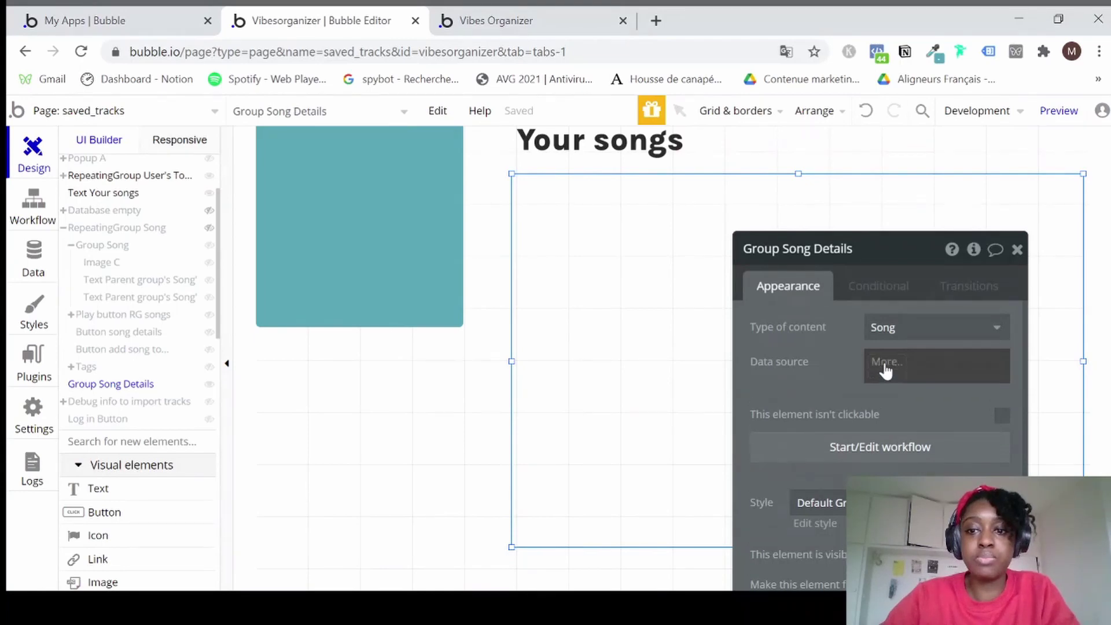
{"action": "type", "text": "search f"}
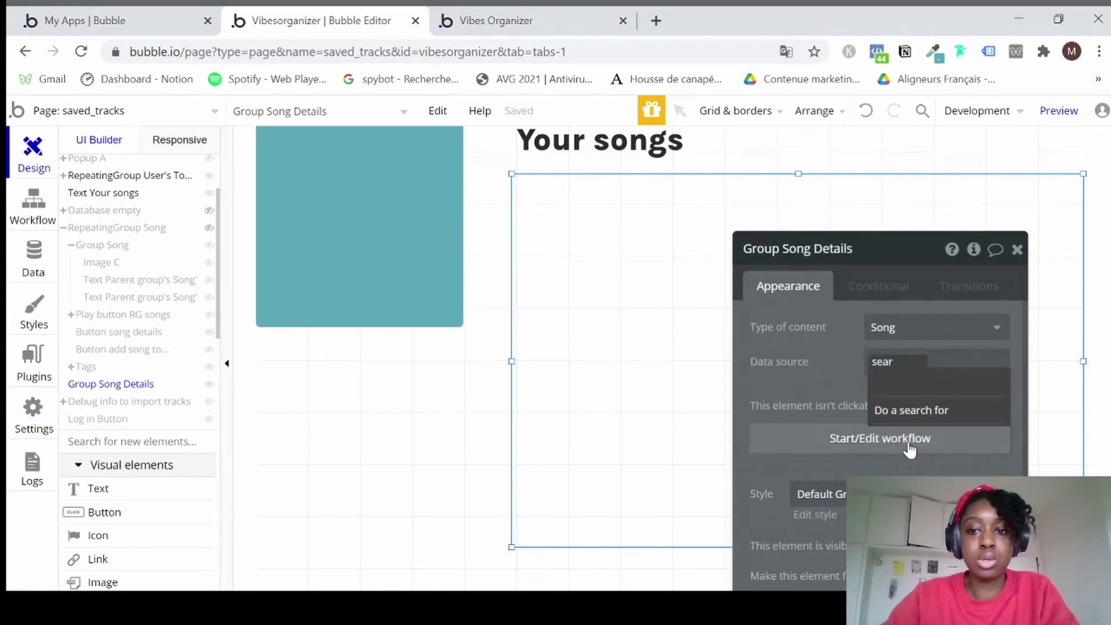
{"action": "left_click", "coordinate": [907, 411]}
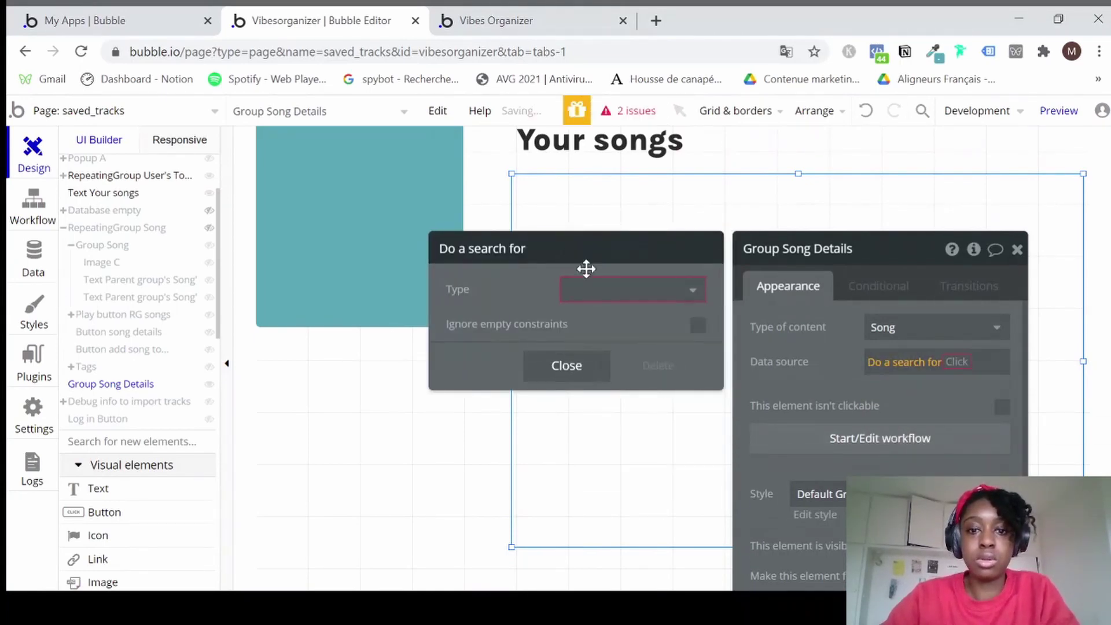
{"action": "left_click", "coordinate": [573, 289]}
{"action": "left_click", "coordinate": [602, 345]}
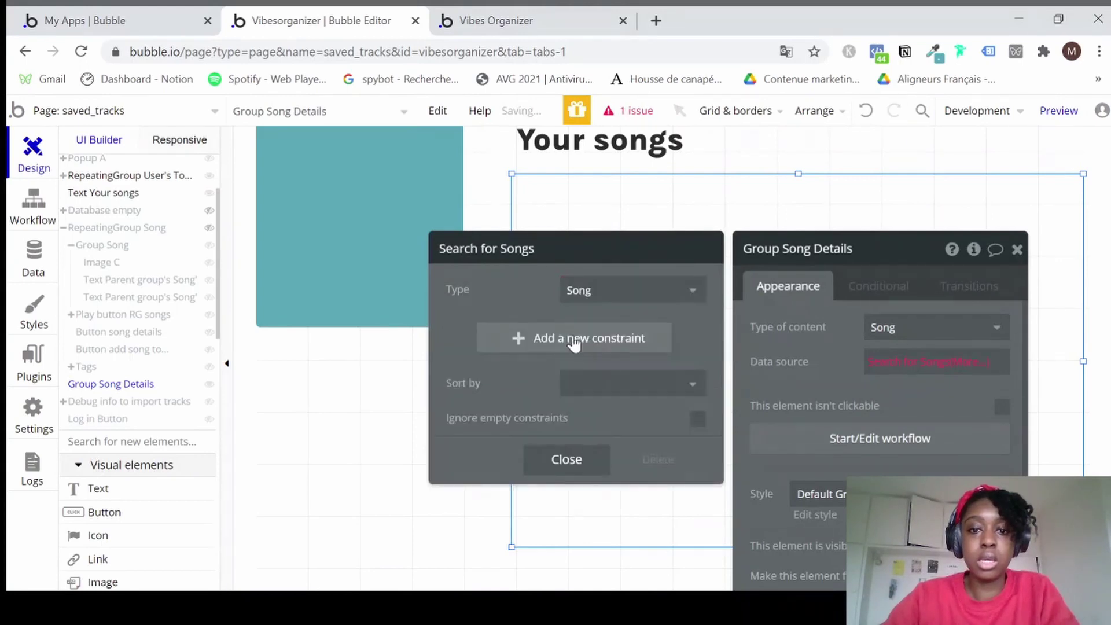
Add a constraint on the unique id field to the song search.
{"action": "left_click", "coordinate": [533, 338]}
{"action": "left_click", "coordinate": [460, 313]}
{"action": "type", "text": "u"}
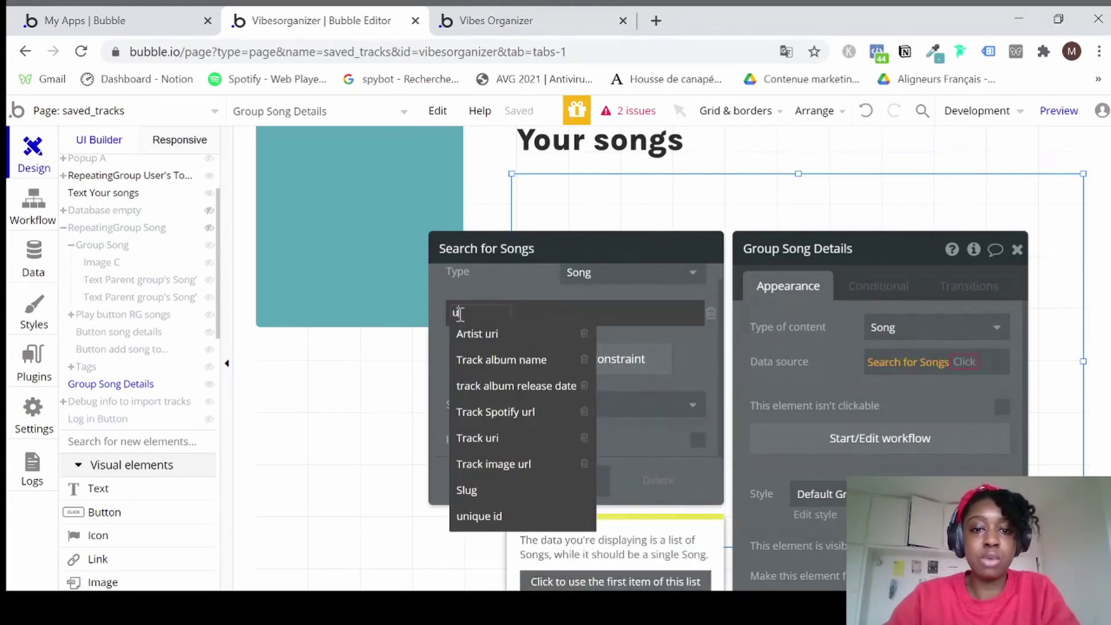
{"action": "type", "text": "ni"}
{"action": "left_click", "coordinate": [472, 330]}
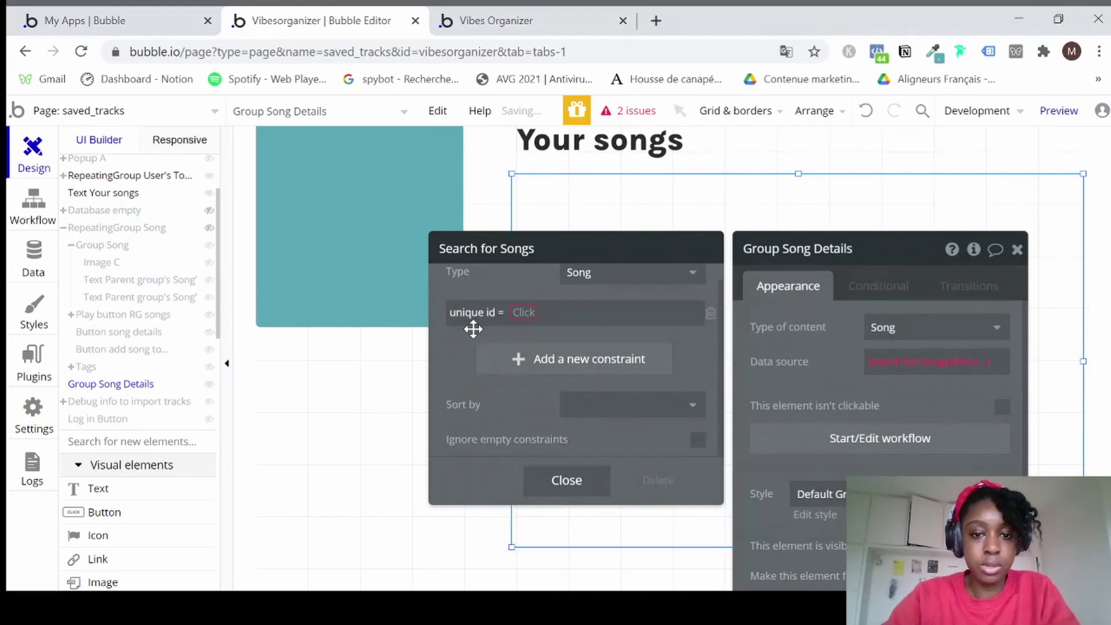
{"action": "left_click", "coordinate": [517, 314]}
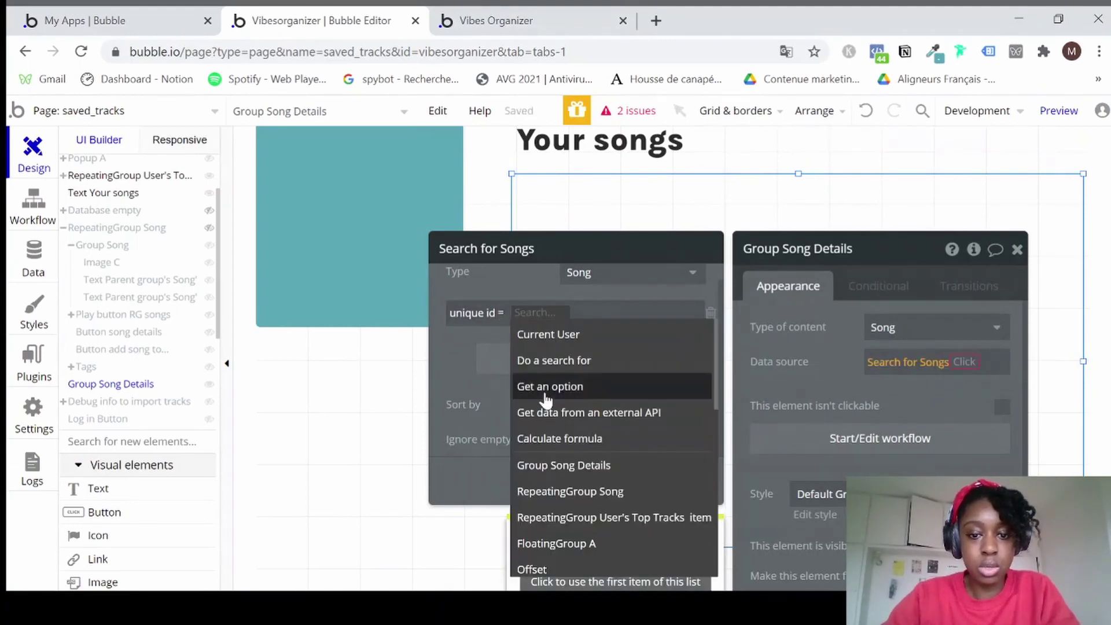
{"action": "type", "text": "fi"}
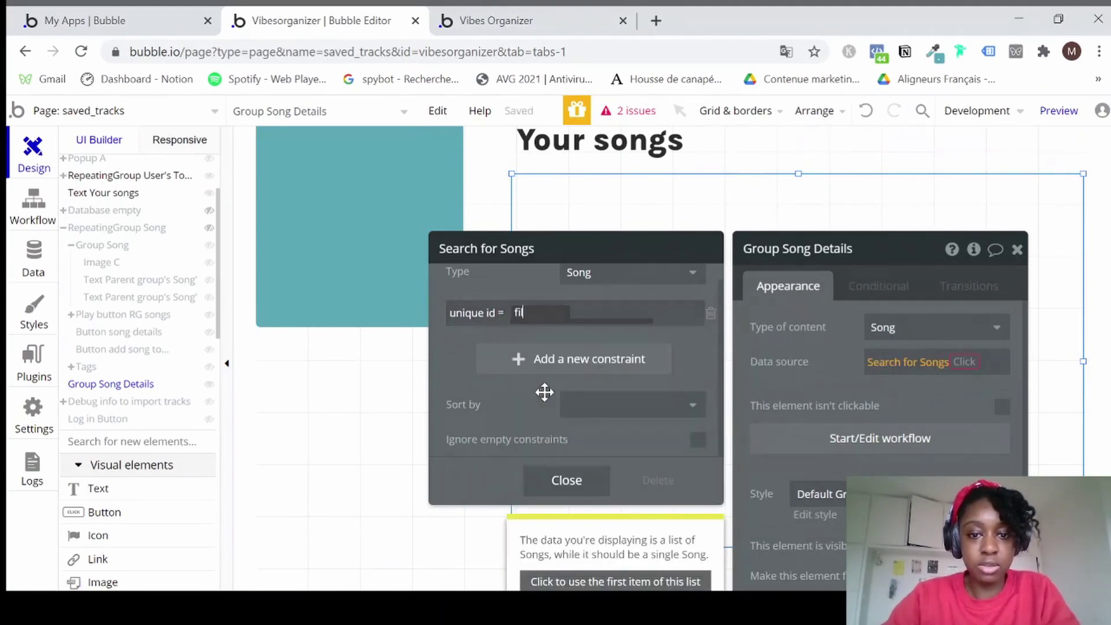
{"action": "type", "text": "l"}
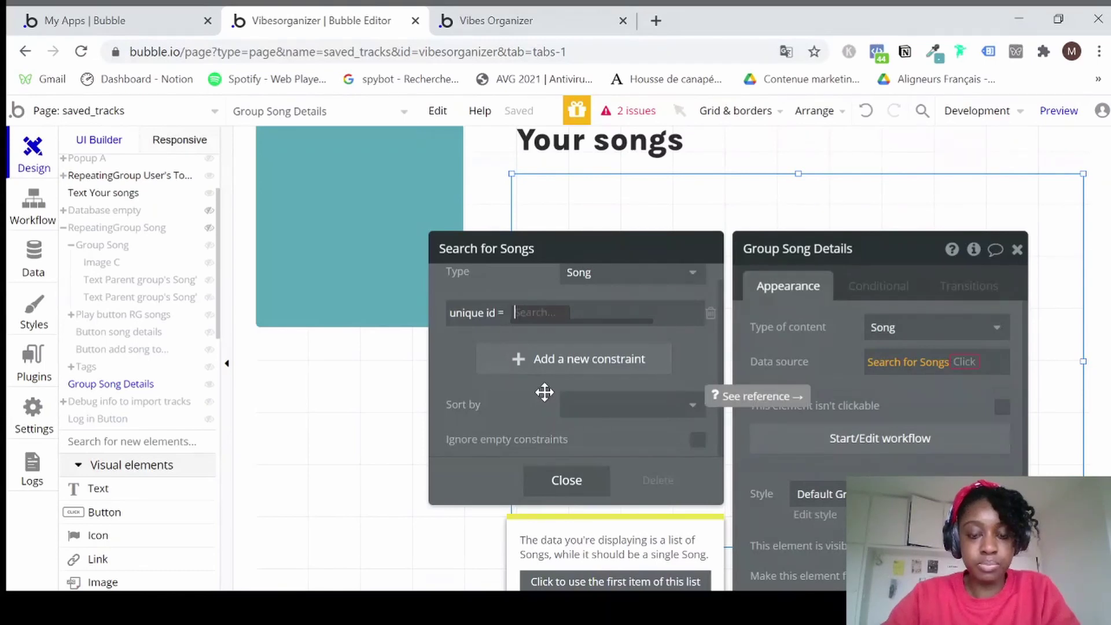
{"action": "scroll", "coordinate": [558, 428], "scroll_direction": "down", "scroll_amount": 3}
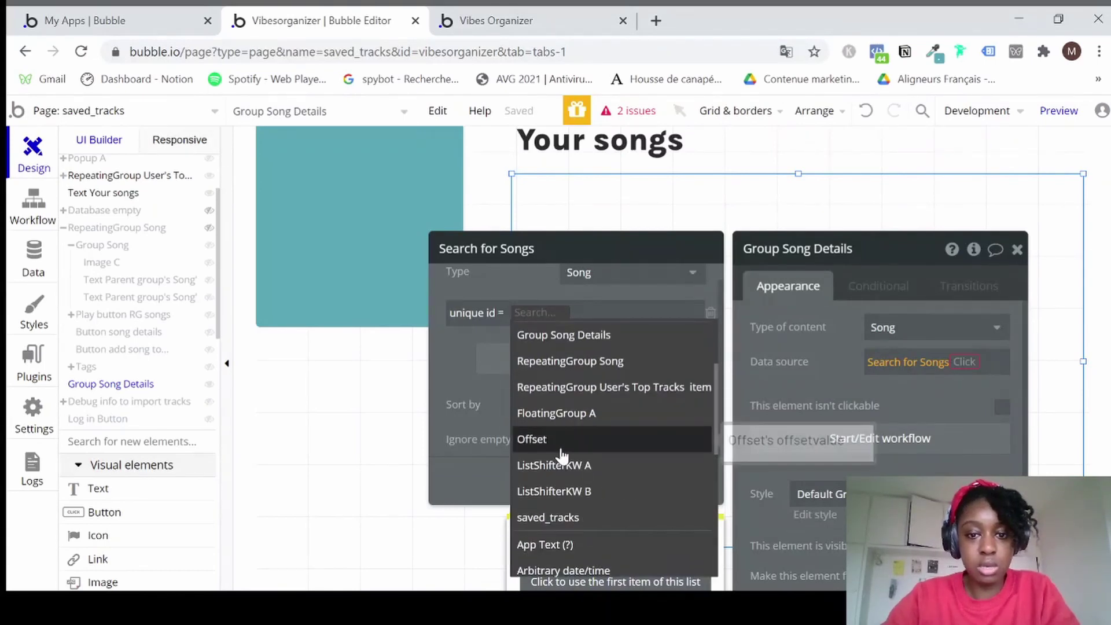
{"action": "scroll", "coordinate": [562, 457], "scroll_direction": "down", "scroll_amount": 6}
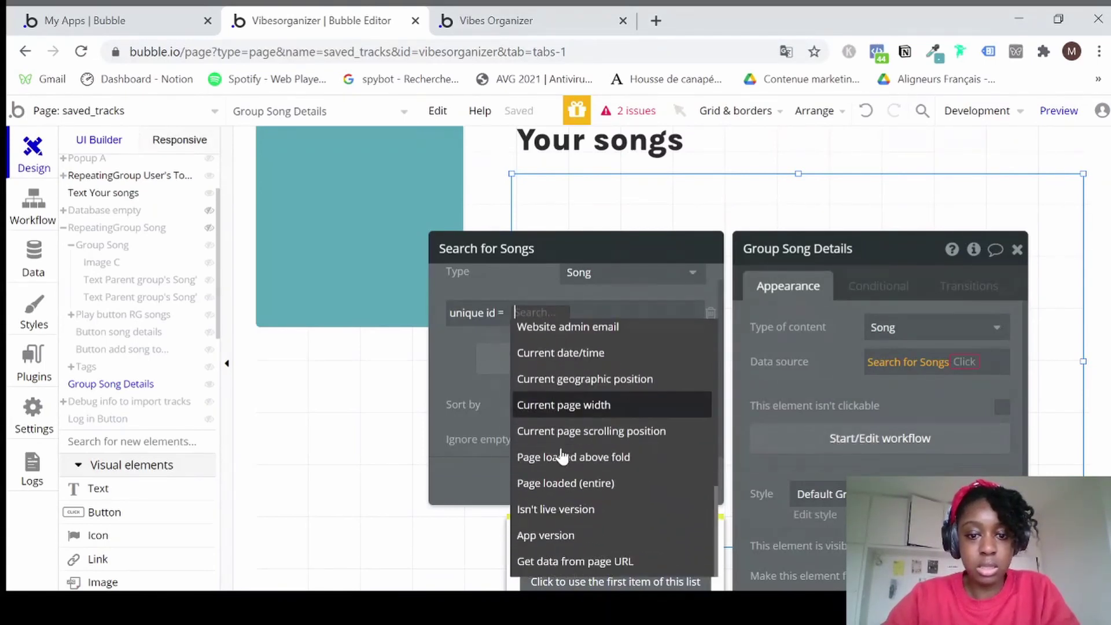
{"action": "scroll", "coordinate": [567, 428], "scroll_direction": "up", "scroll_amount": 8}
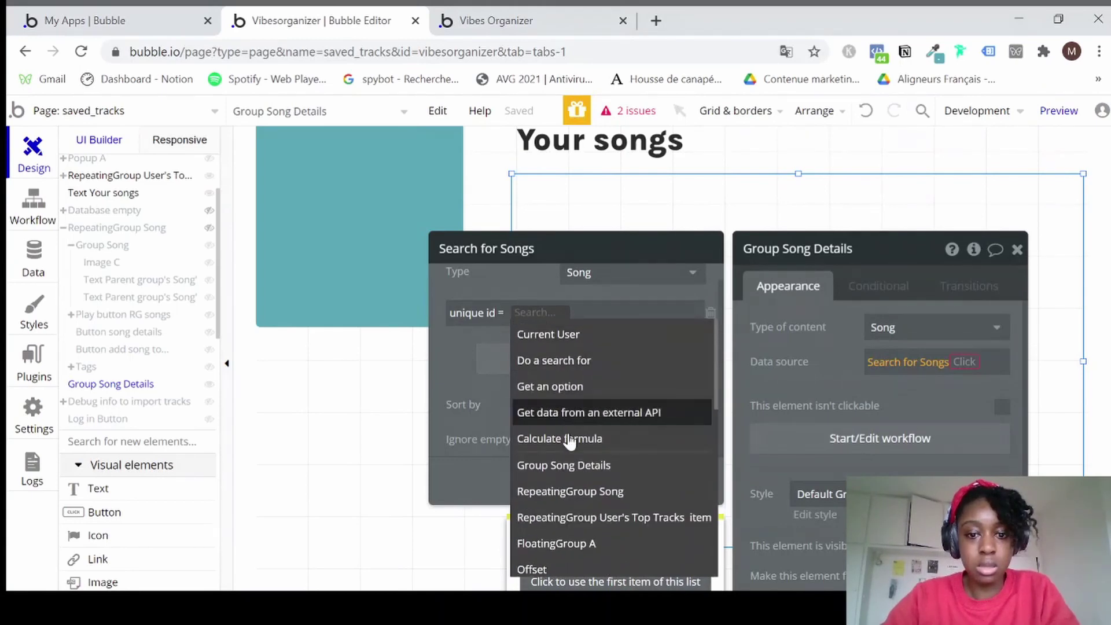
{"action": "mouse_move", "coordinate": [573, 473]}
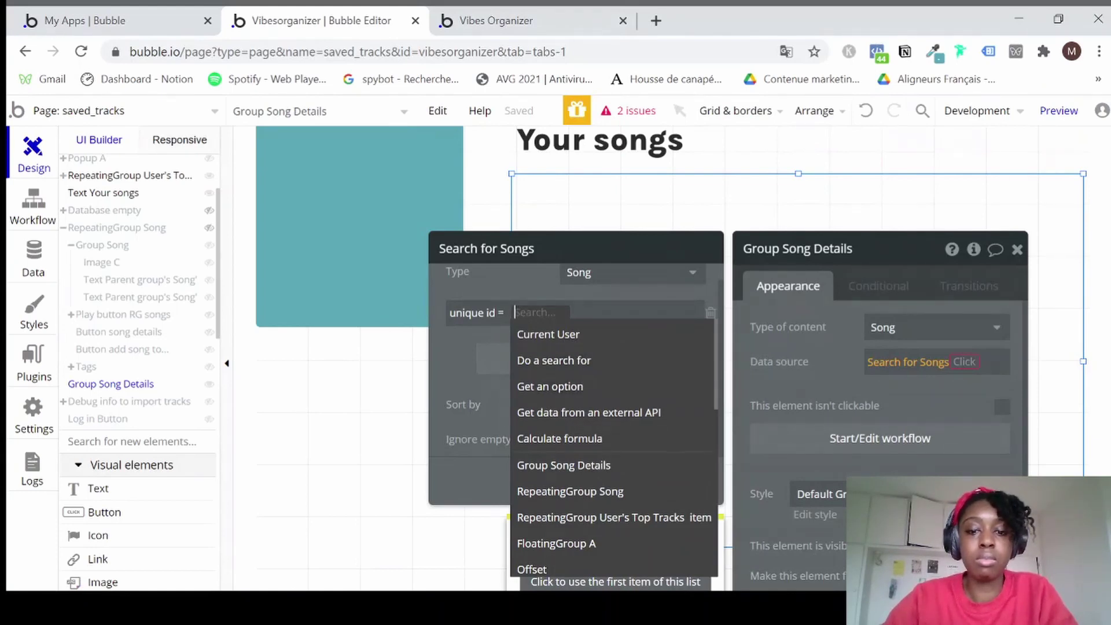
{"action": "type", "text": "sa"}
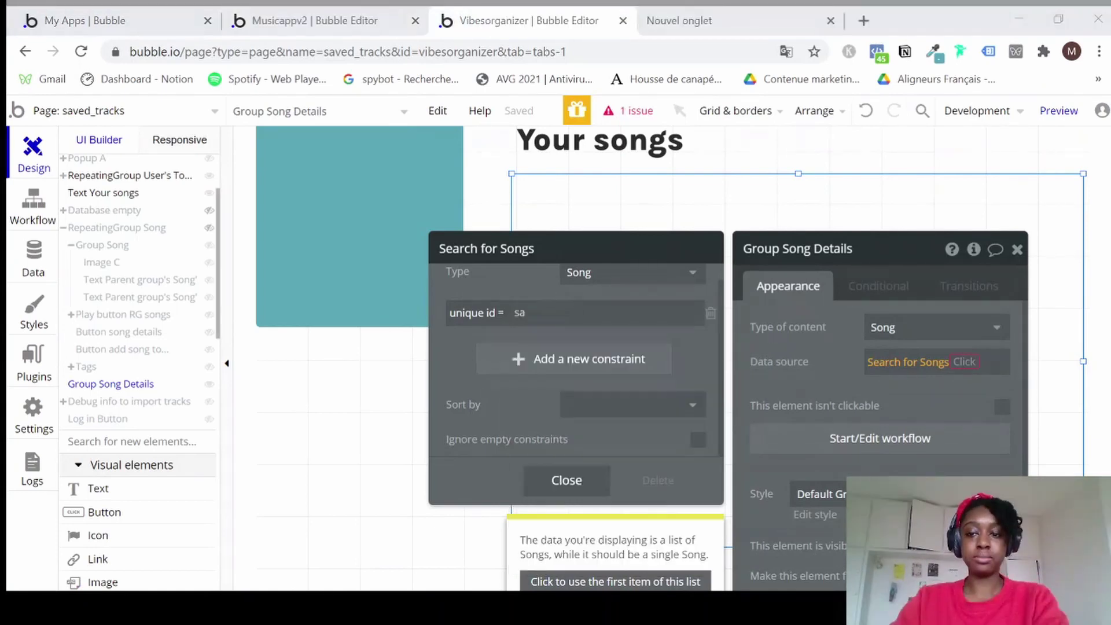
{"action": "left_click", "coordinate": [531, 315]}
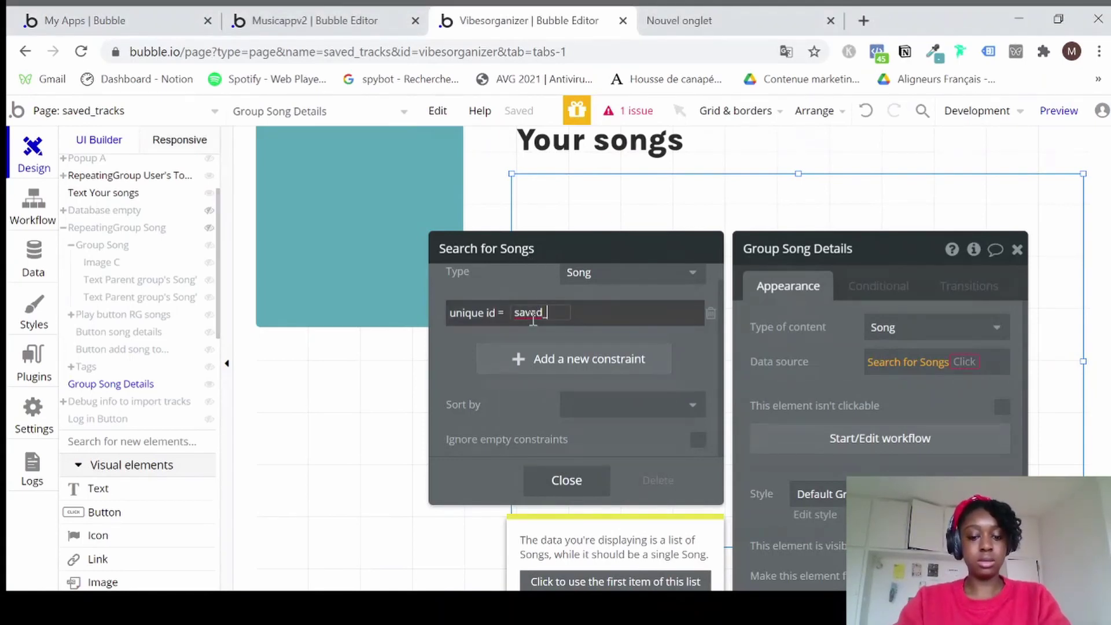
{"action": "key", "text": "BackSpace"}
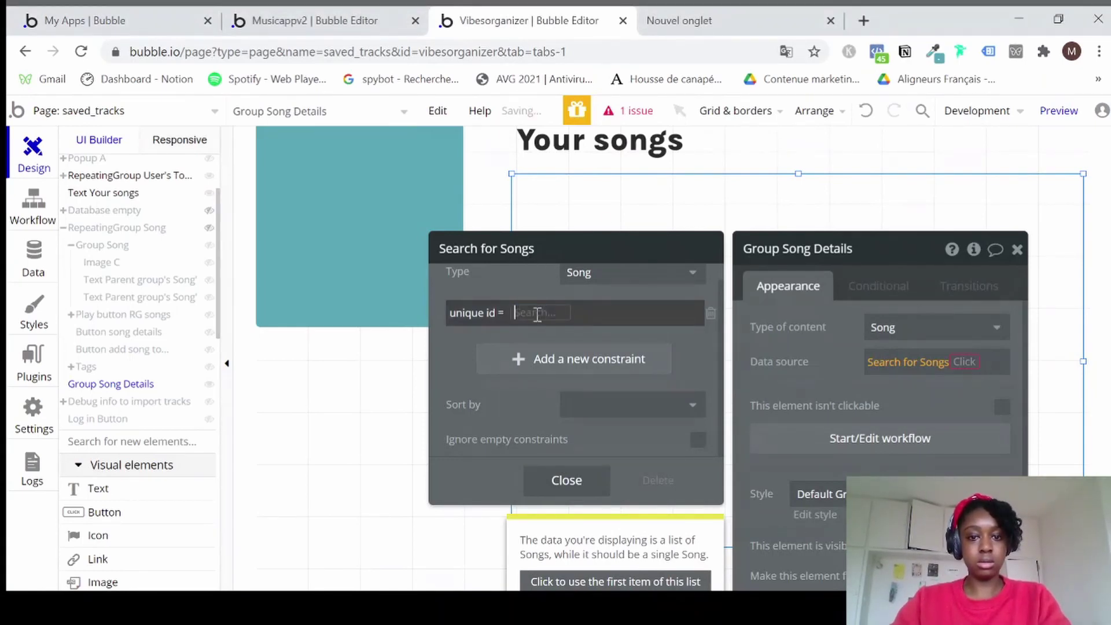
{"action": "type", "text": "sa"}
{"action": "left_click", "coordinate": [590, 325]}
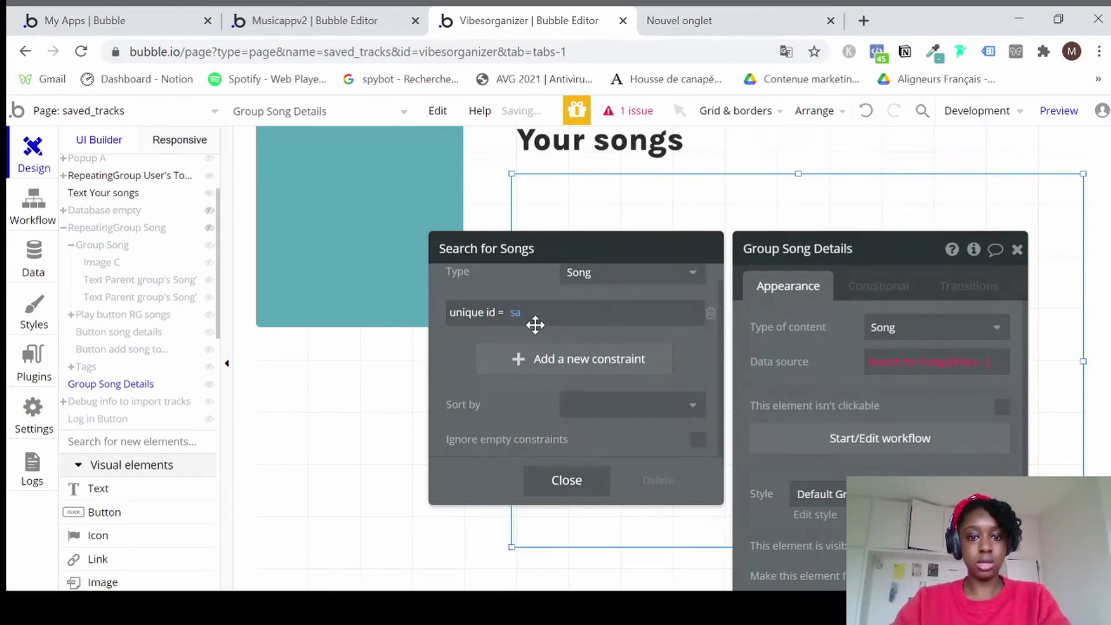
Set the unique id constraint to equal saved_tracks's filtersongdetails.
{"action": "left_click", "coordinate": [514, 315]}
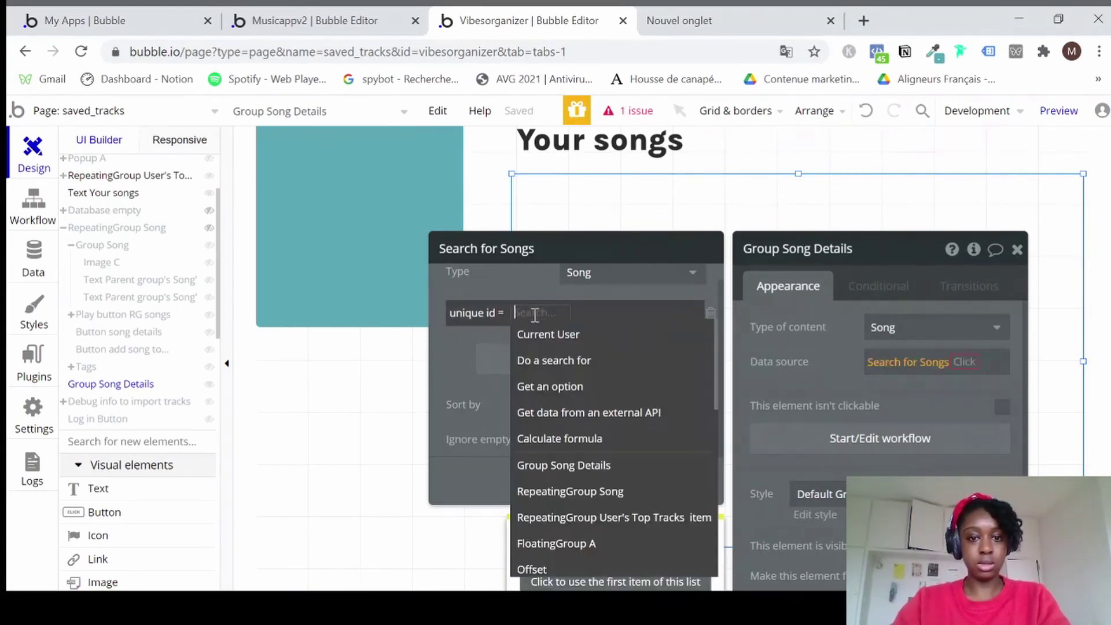
{"action": "scroll", "coordinate": [585, 512], "scroll_direction": "down", "scroll_amount": 5}
{"action": "scroll", "coordinate": [597, 435], "scroll_direction": "up", "scroll_amount": 5}
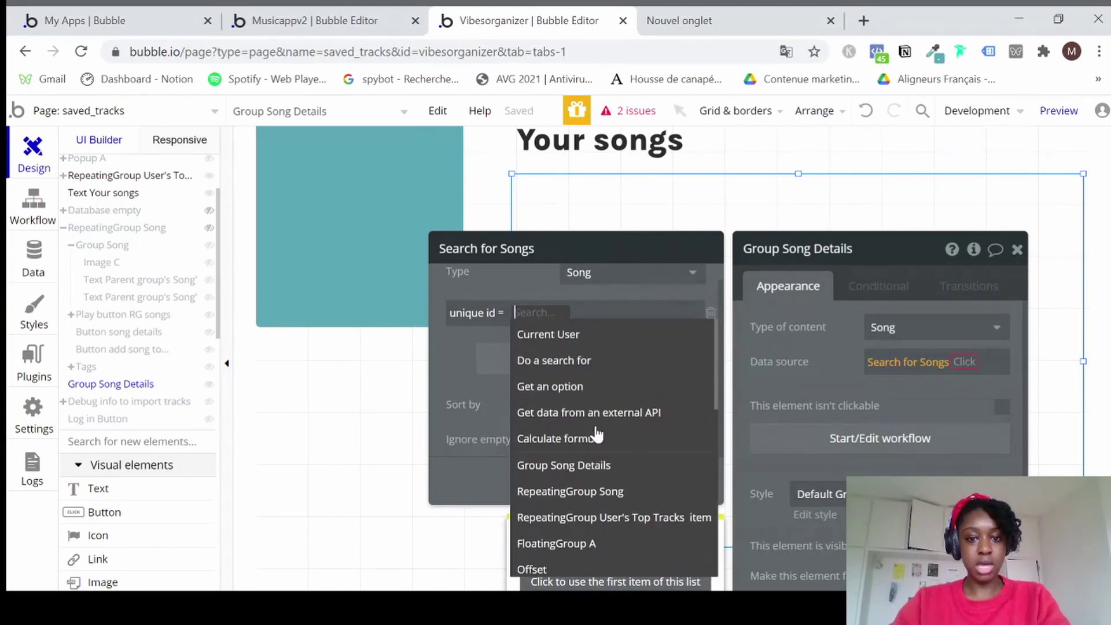
{"action": "scroll", "coordinate": [594, 463], "scroll_direction": "down", "scroll_amount": 5}
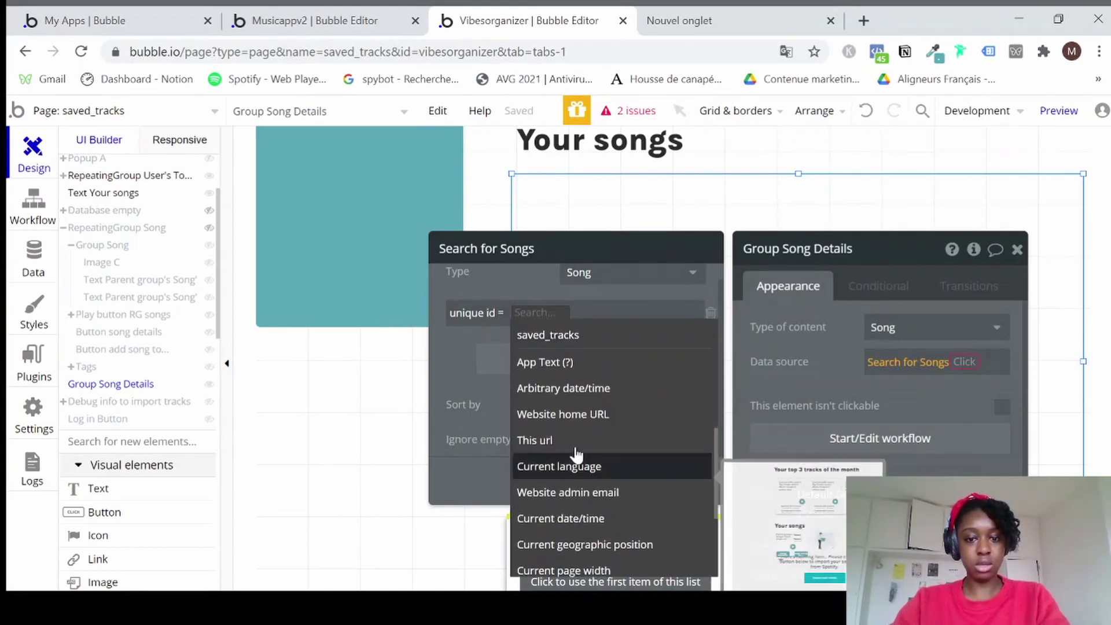
{"action": "left_click", "coordinate": [573, 334]}
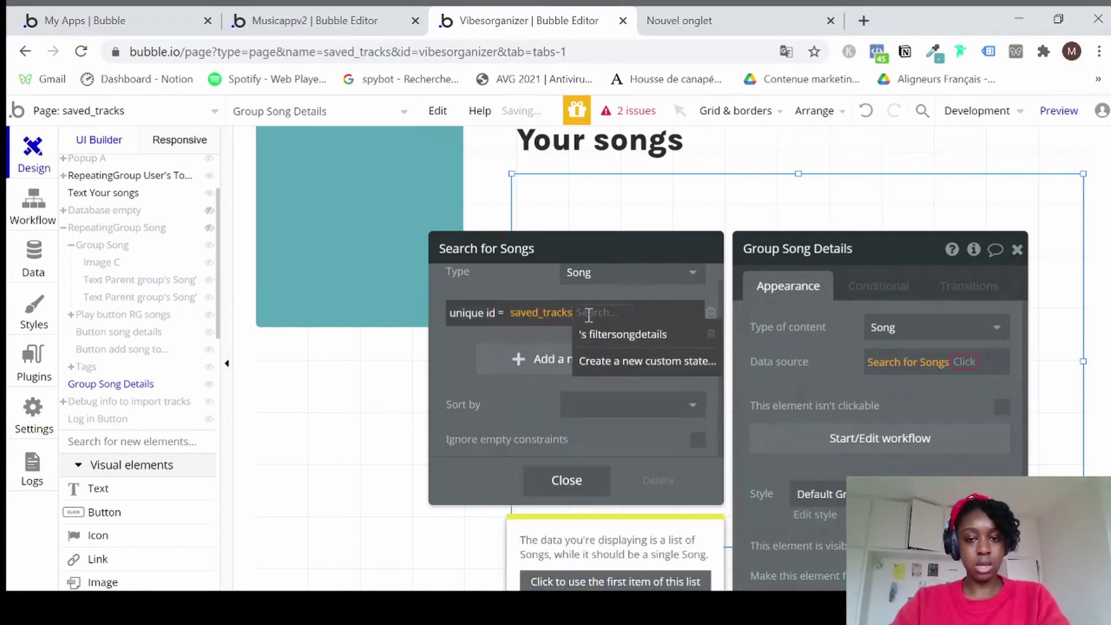
{"action": "left_click", "coordinate": [602, 335]}
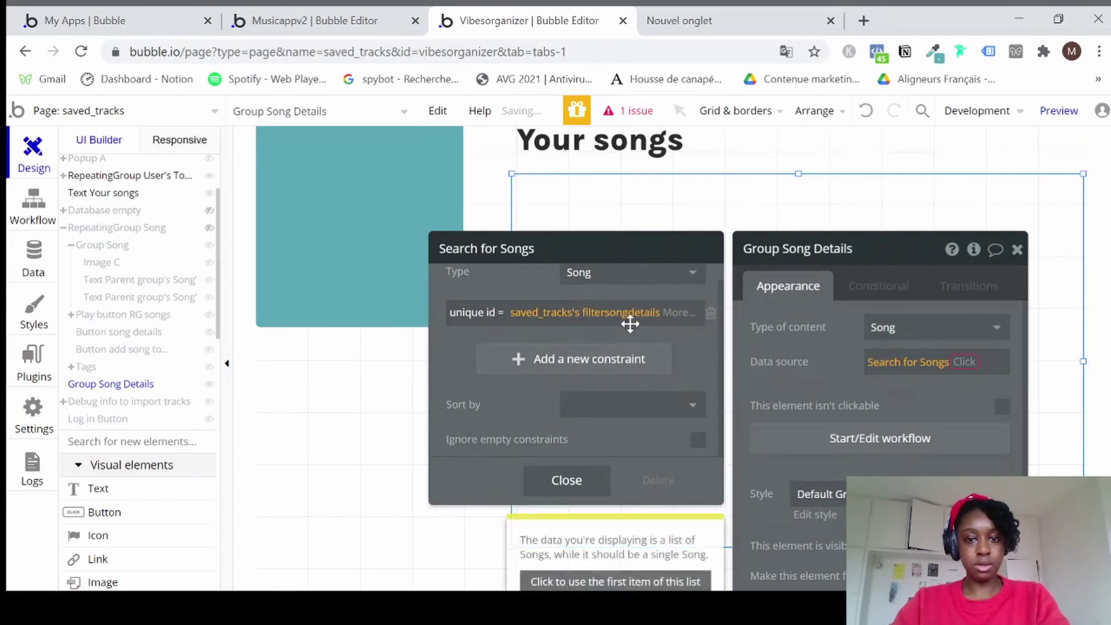
{"action": "left_click", "coordinate": [671, 313]}
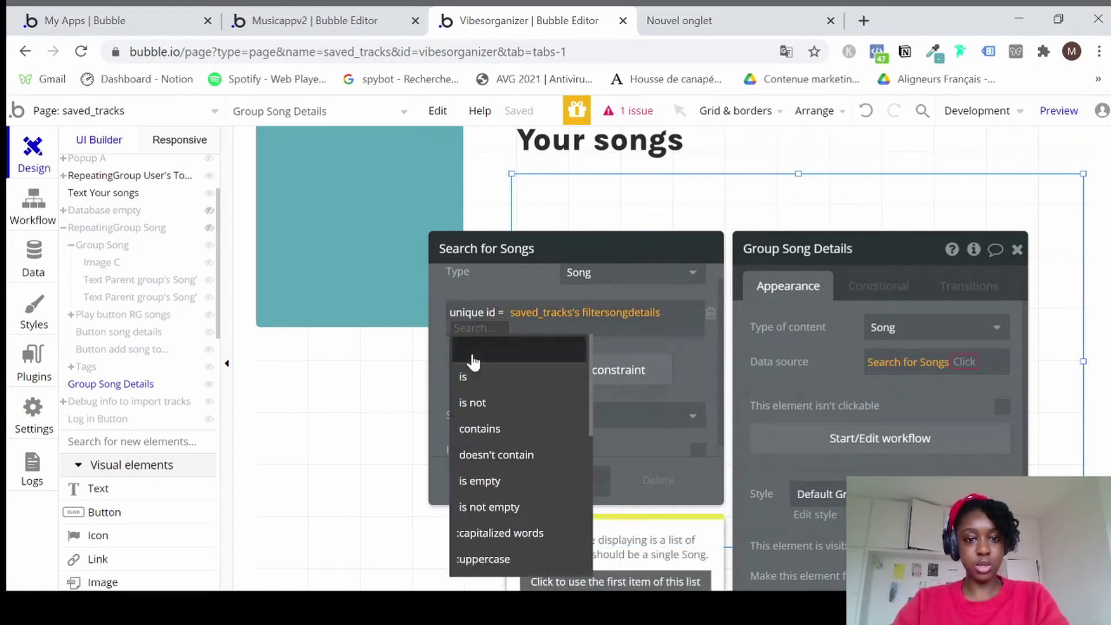
{"action": "type", "text": "sel"}
{"action": "key", "text": "BackSpace"}
{"action": "key", "text": "BackSpace"}
{"action": "key", "text": "BackSpace"}
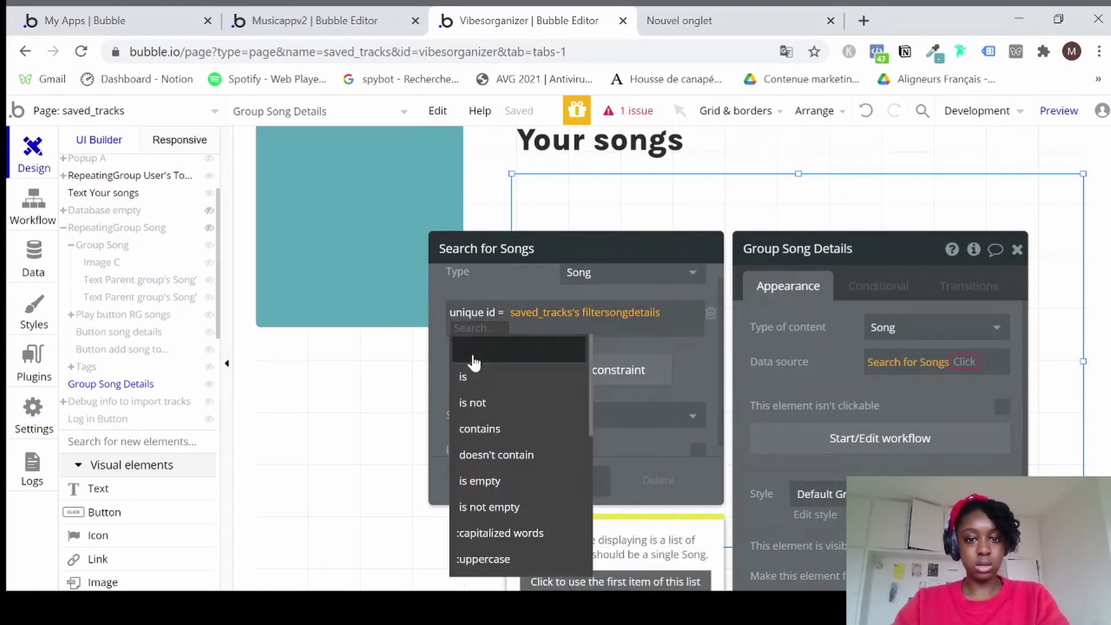
{"action": "left_click", "coordinate": [645, 334]}
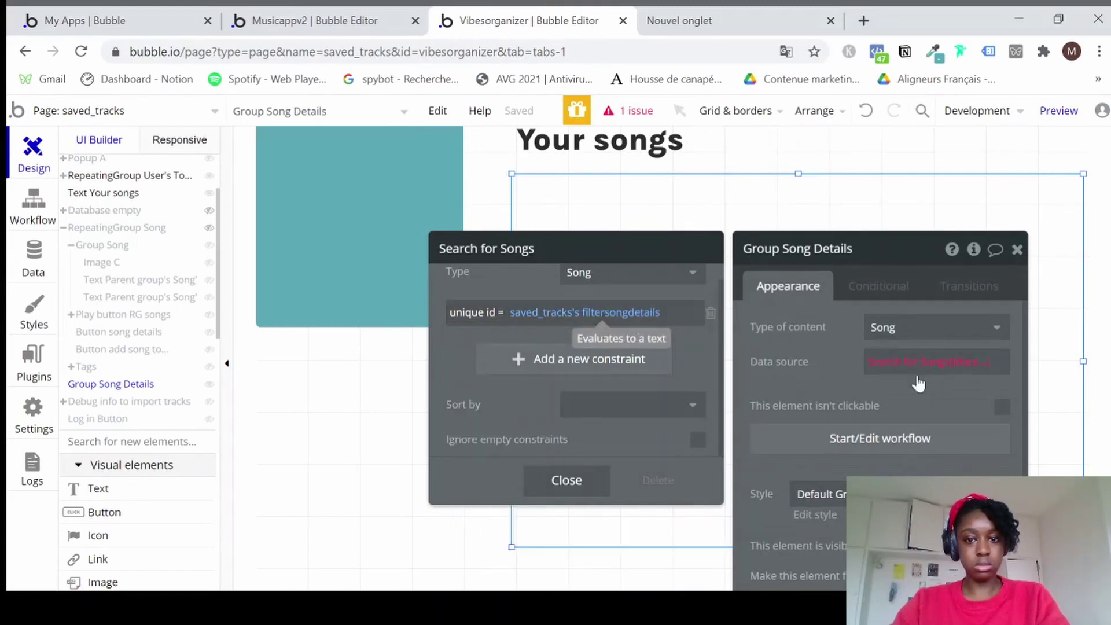
Review the reported issue with Group Song Details' data source and the operators available for the unique id constraint, then close the issue list.
{"action": "left_click", "coordinate": [634, 110]}
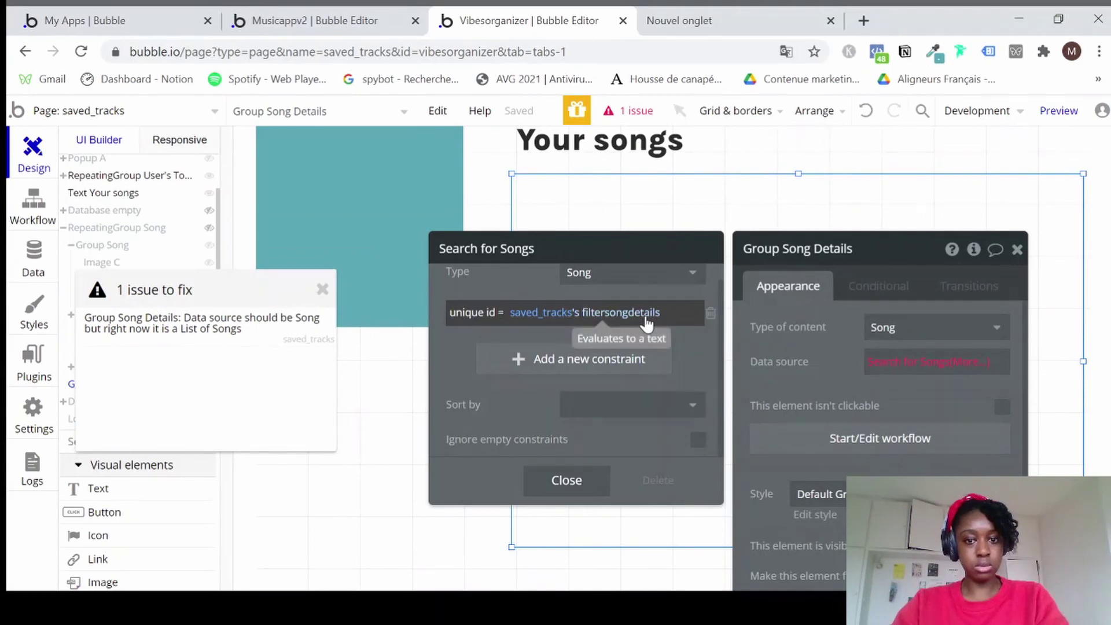
{"action": "left_click", "coordinate": [647, 324]}
{"action": "left_click", "coordinate": [656, 322]}
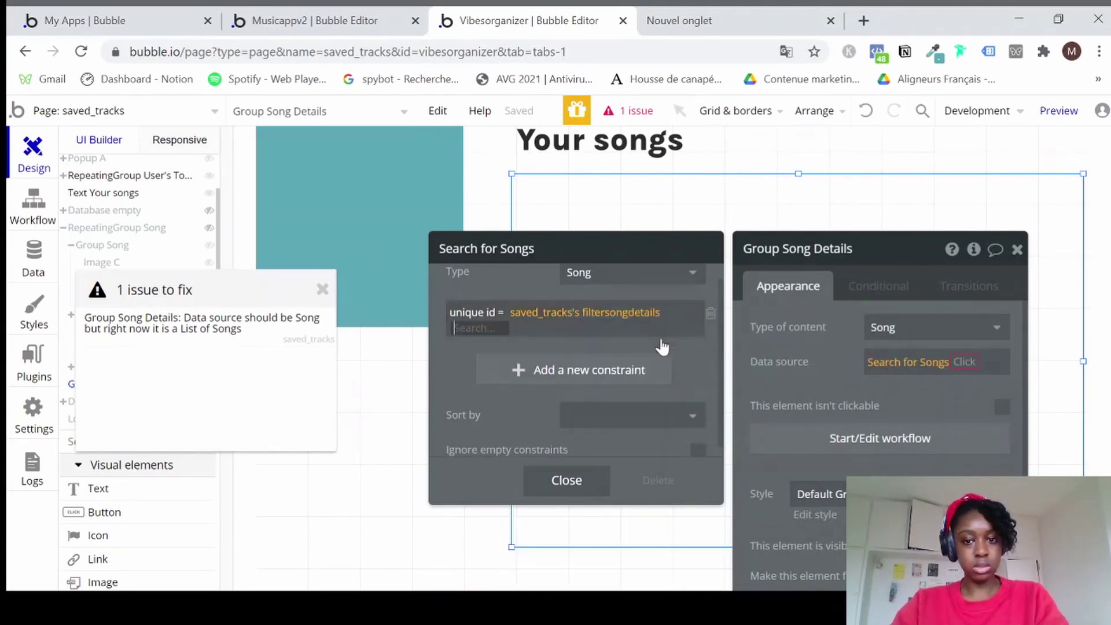
{"action": "scroll", "coordinate": [533, 439], "scroll_direction": "down", "scroll_amount": 5}
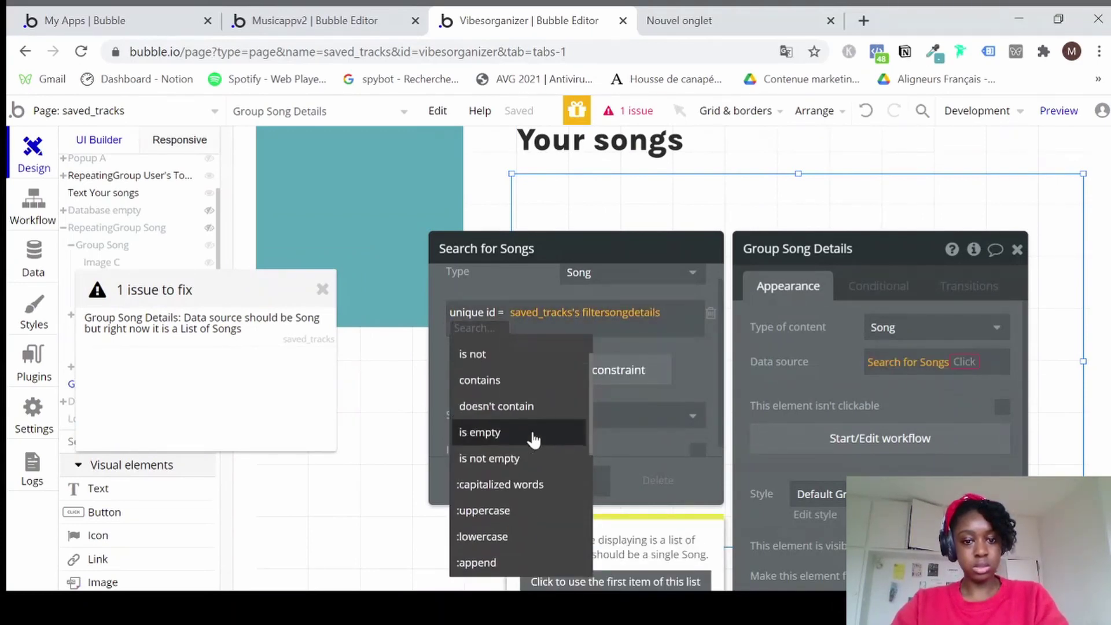
{"action": "scroll", "coordinate": [533, 438], "scroll_direction": "up", "scroll_amount": 5}
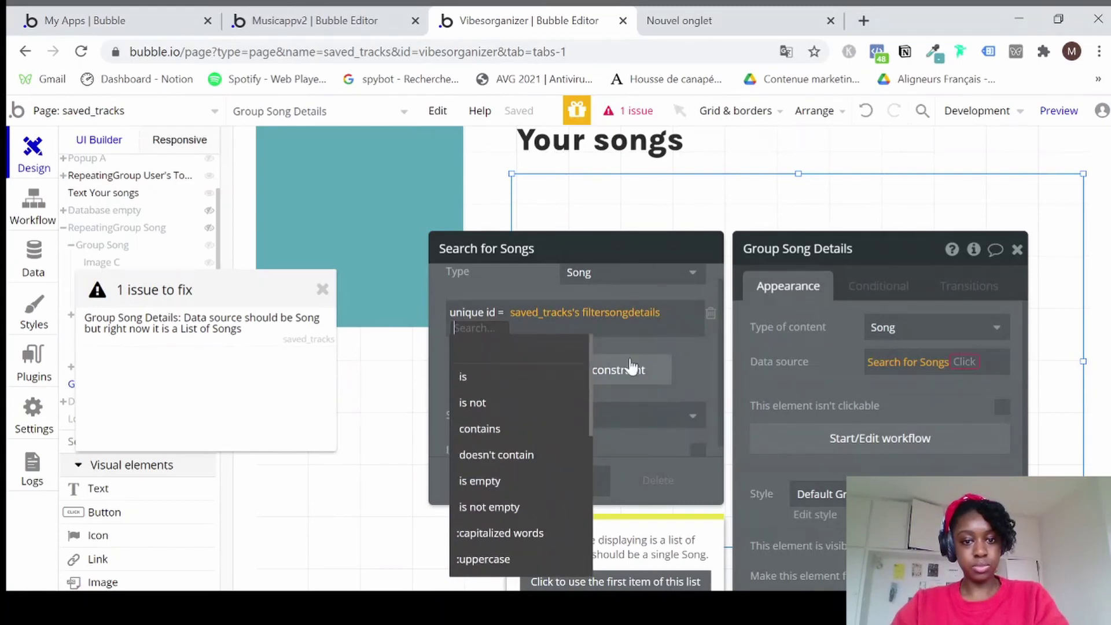
{"action": "left_click", "coordinate": [682, 300]}
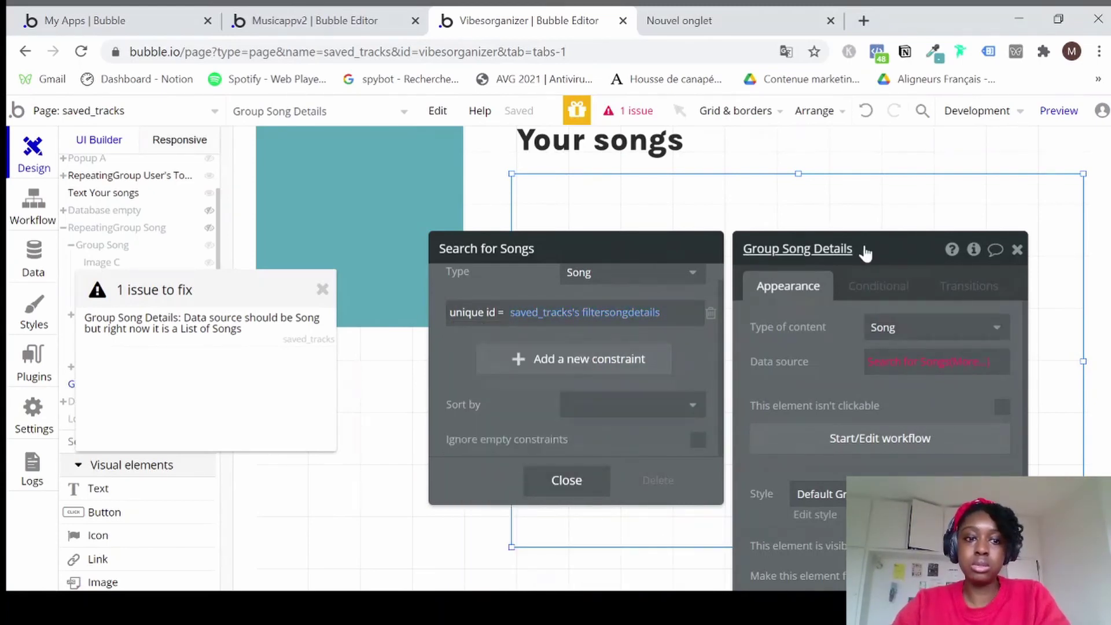
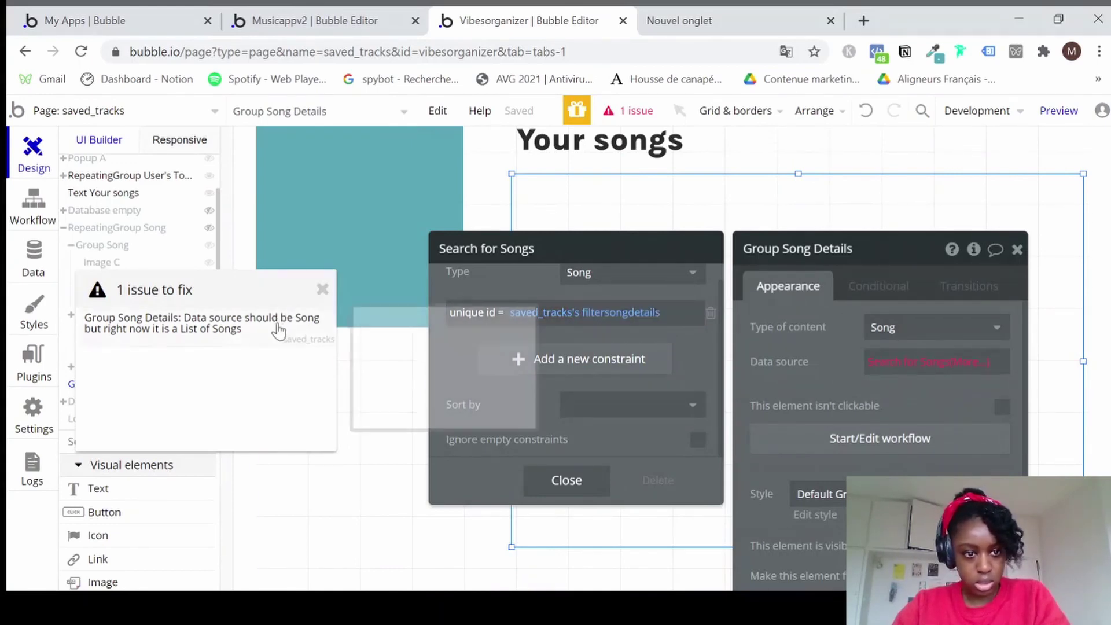
{"action": "left_click", "coordinate": [321, 290]}
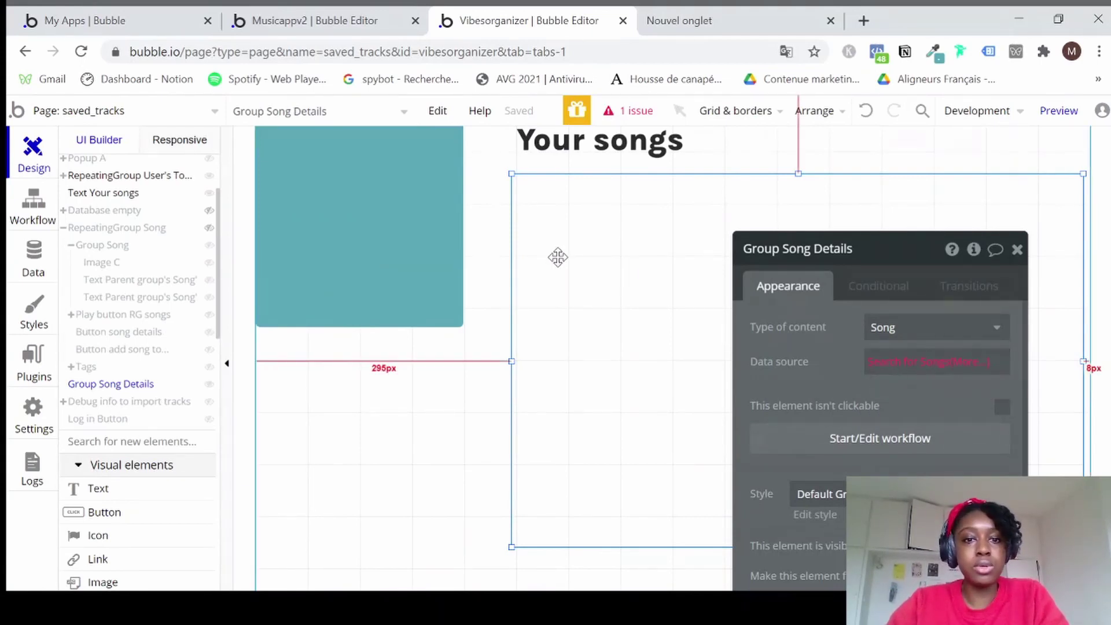
{"action": "scroll", "coordinate": [131, 250], "scroll_direction": "up", "scroll_amount": 3}
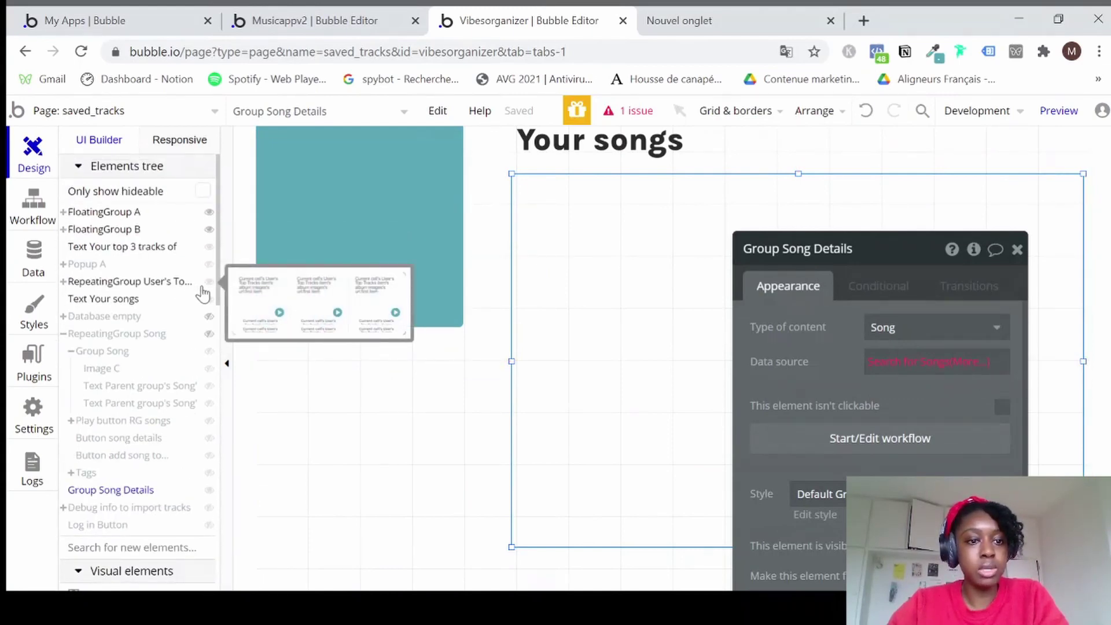
Display RepeatingGroup Song instead of Group Song Details in the editor and open the song details button's workflow.
{"action": "left_click", "coordinate": [208, 335]}
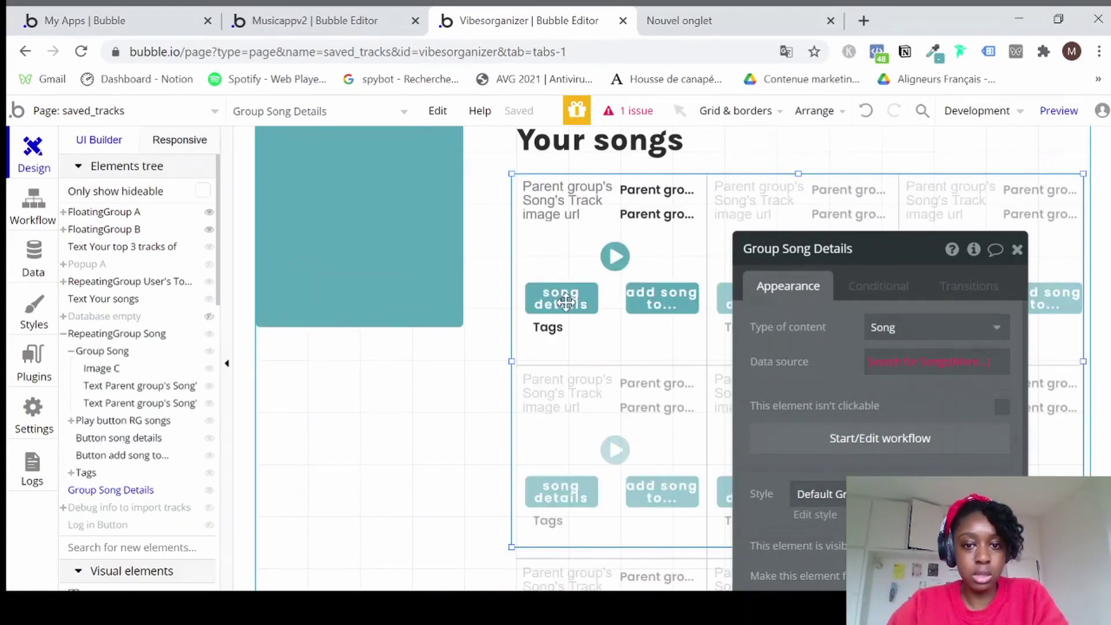
{"action": "left_click", "coordinate": [1017, 249]}
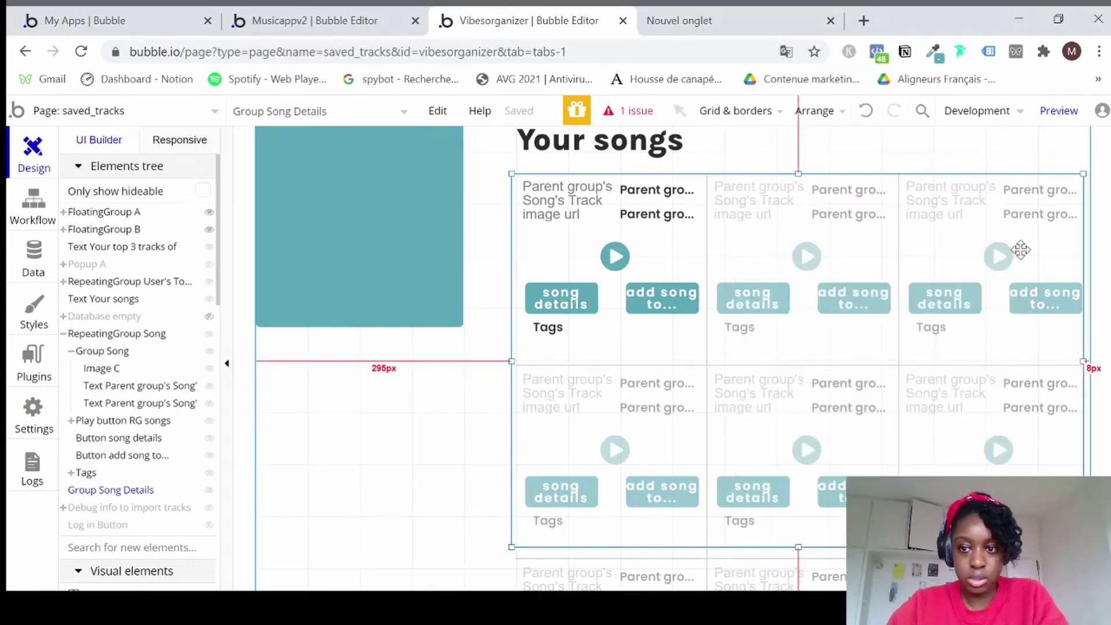
{"action": "double_click", "coordinate": [575, 299]}
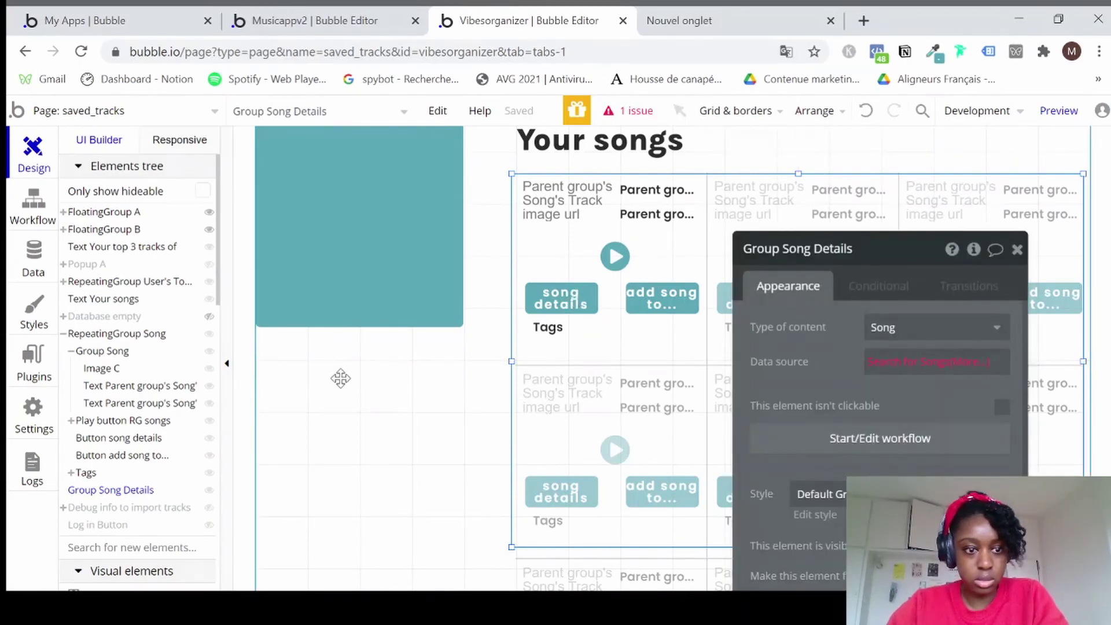
{"action": "left_click", "coordinate": [209, 490]}
{"action": "left_click", "coordinate": [550, 305]}
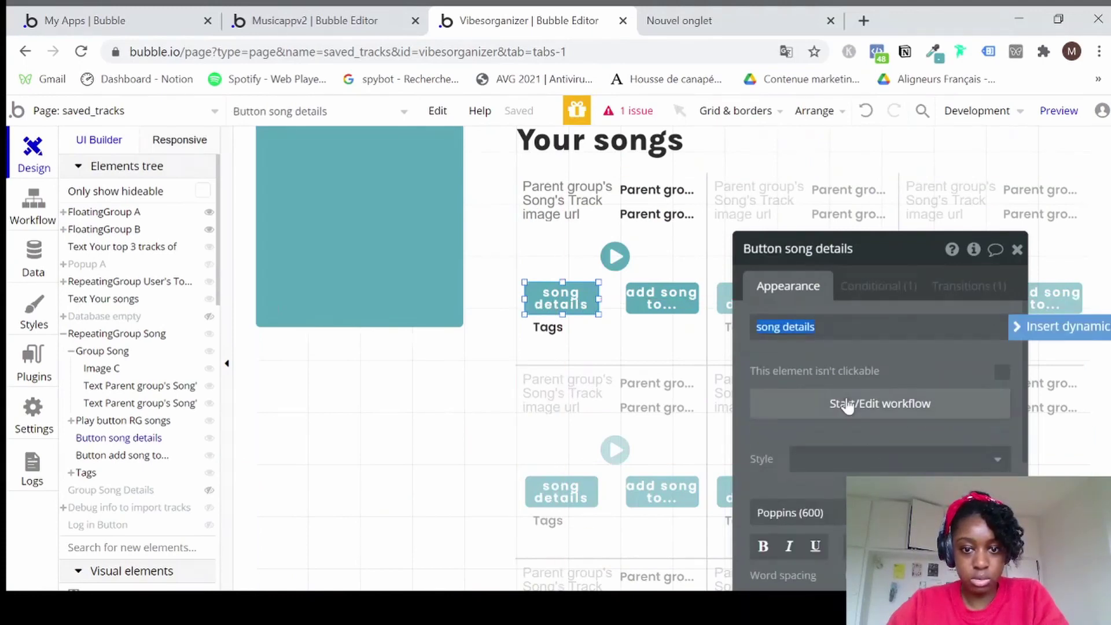
{"action": "left_click", "coordinate": [846, 405]}
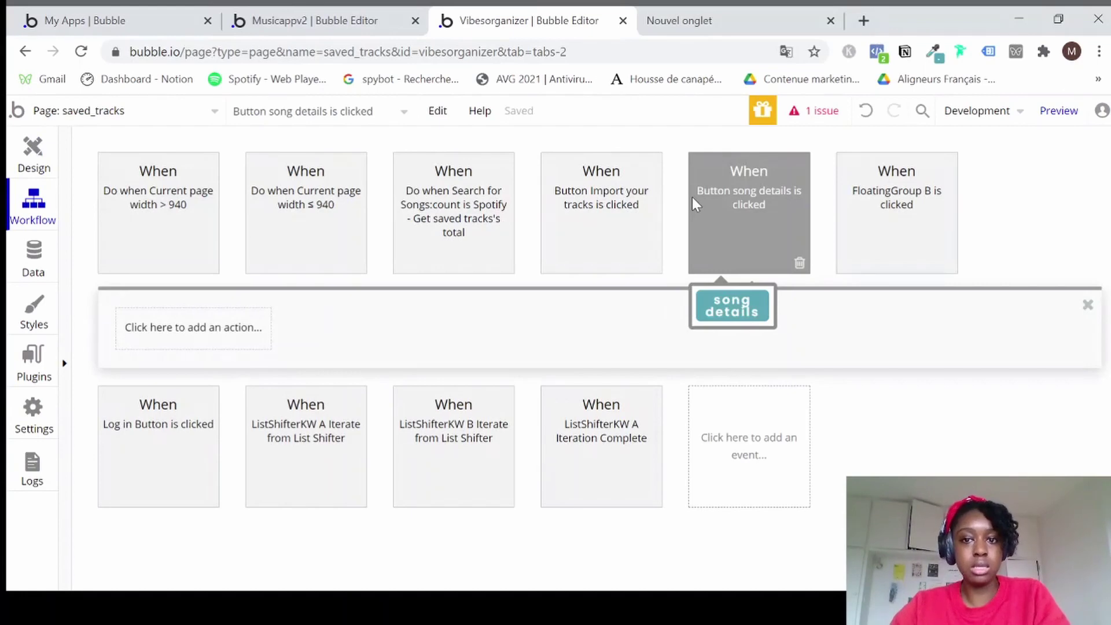
Add a Set state action to the song details button's workflow for the filtersongdetails state of saved_tracks.
{"action": "left_click", "coordinate": [229, 327]}
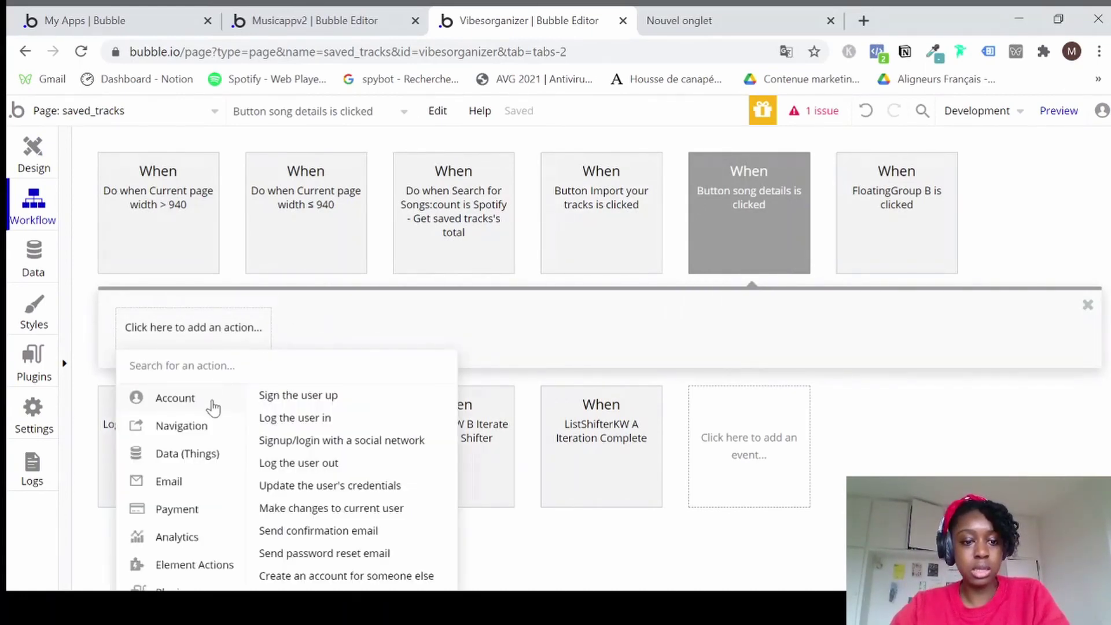
{"action": "type", "text": "set"}
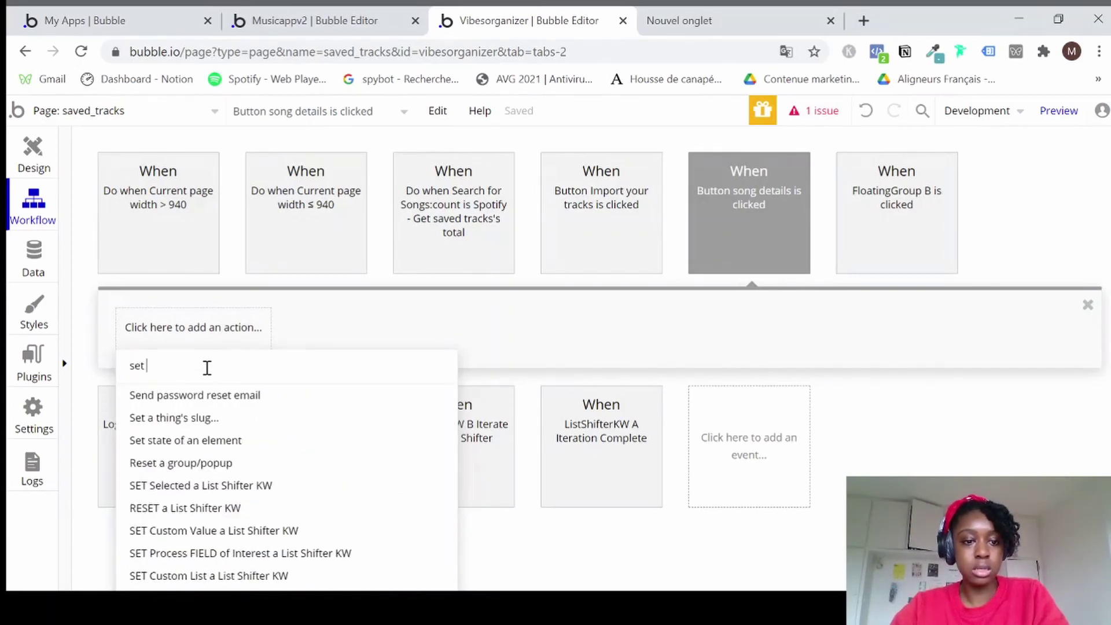
{"action": "left_click", "coordinate": [201, 440]}
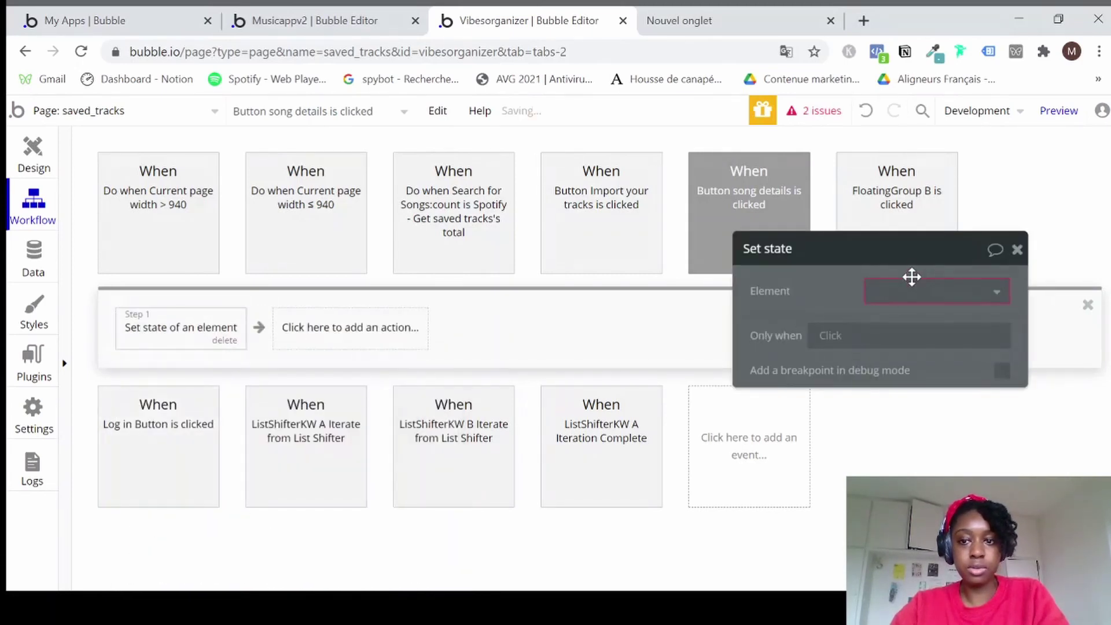
{"action": "left_click", "coordinate": [899, 298]}
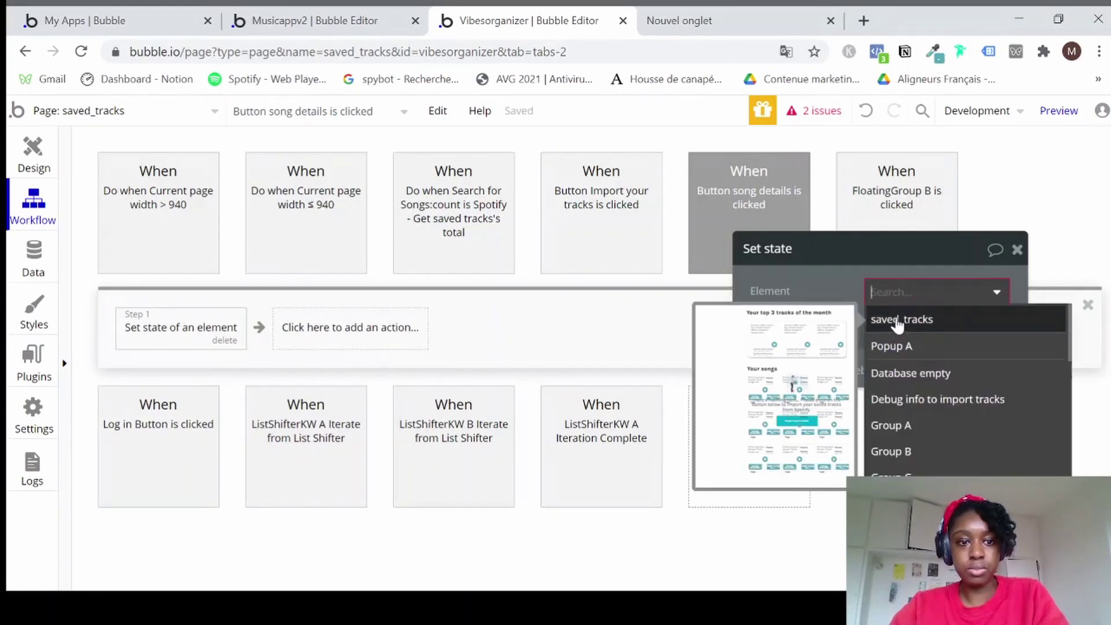
{"action": "left_click", "coordinate": [897, 322]}
{"action": "left_click", "coordinate": [898, 325]}
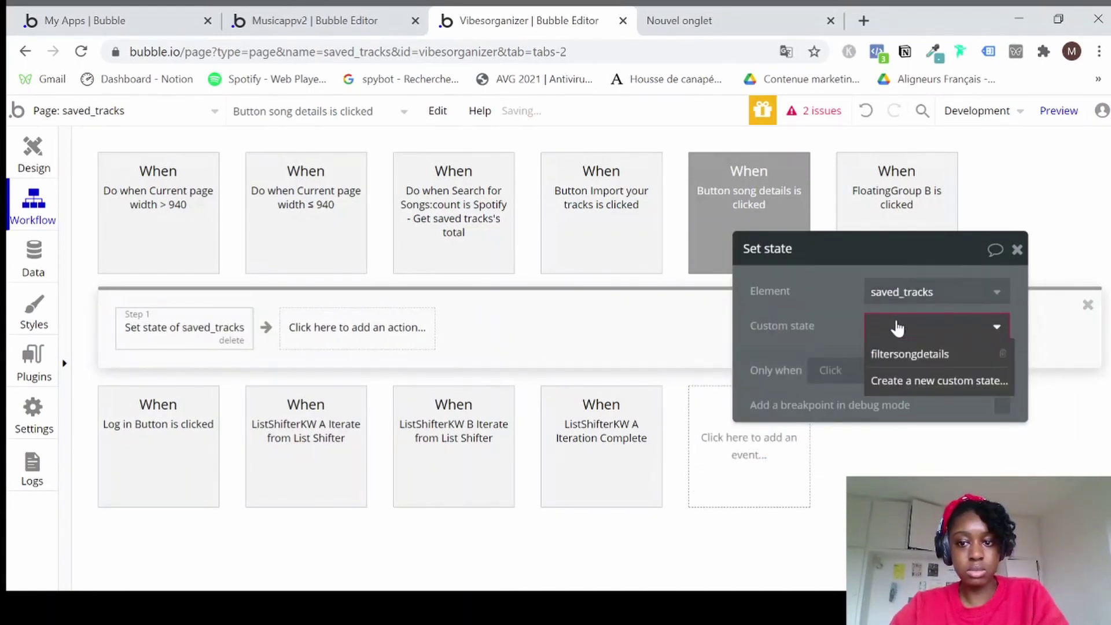
{"action": "left_click", "coordinate": [901, 363]}
Set the filtersongdetails state's value to Current cell's Song's unique id.
{"action": "left_click", "coordinate": [900, 360]}
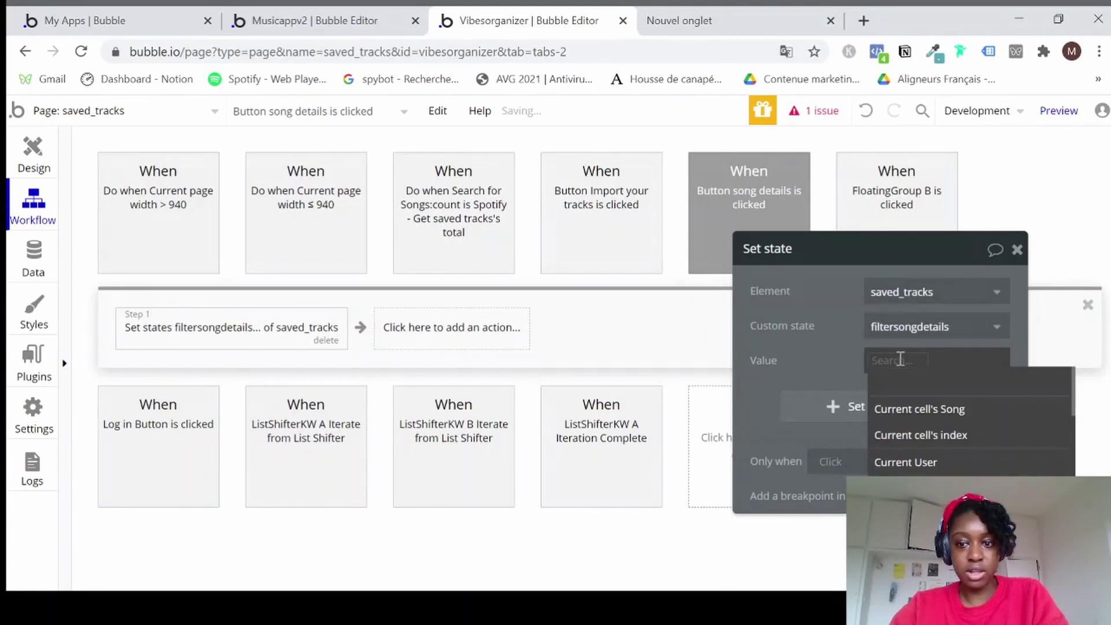
{"action": "left_click", "coordinate": [902, 408]}
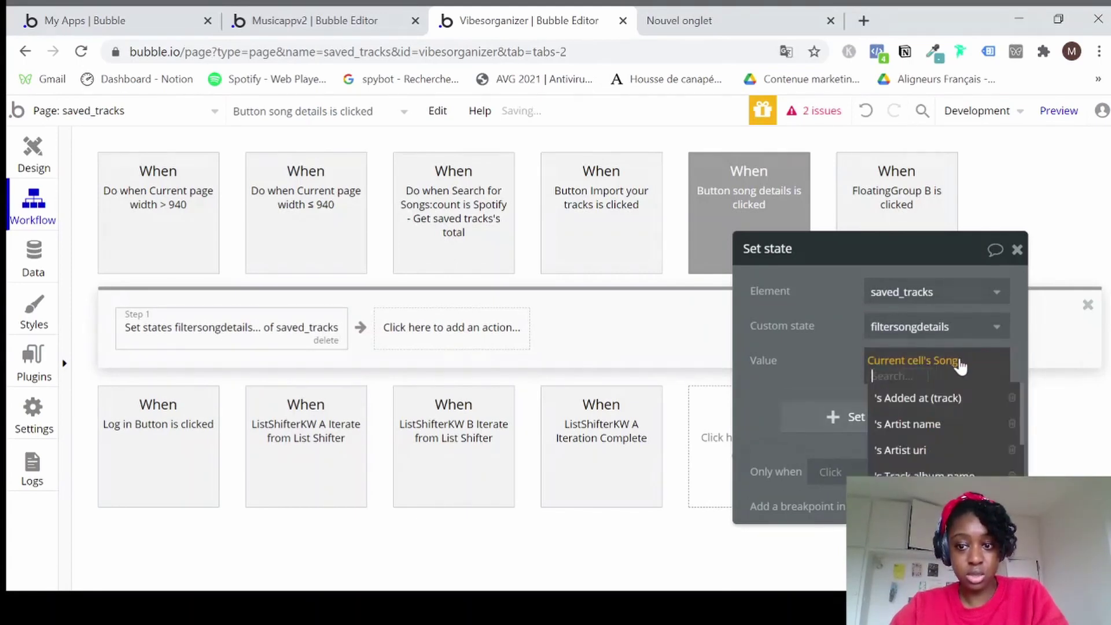
{"action": "scroll", "coordinate": [947, 441], "scroll_direction": "down", "scroll_amount": 5}
{"action": "scroll", "coordinate": [947, 441], "scroll_direction": "up", "scroll_amount": 2}
{"action": "left_click", "coordinate": [947, 485]}
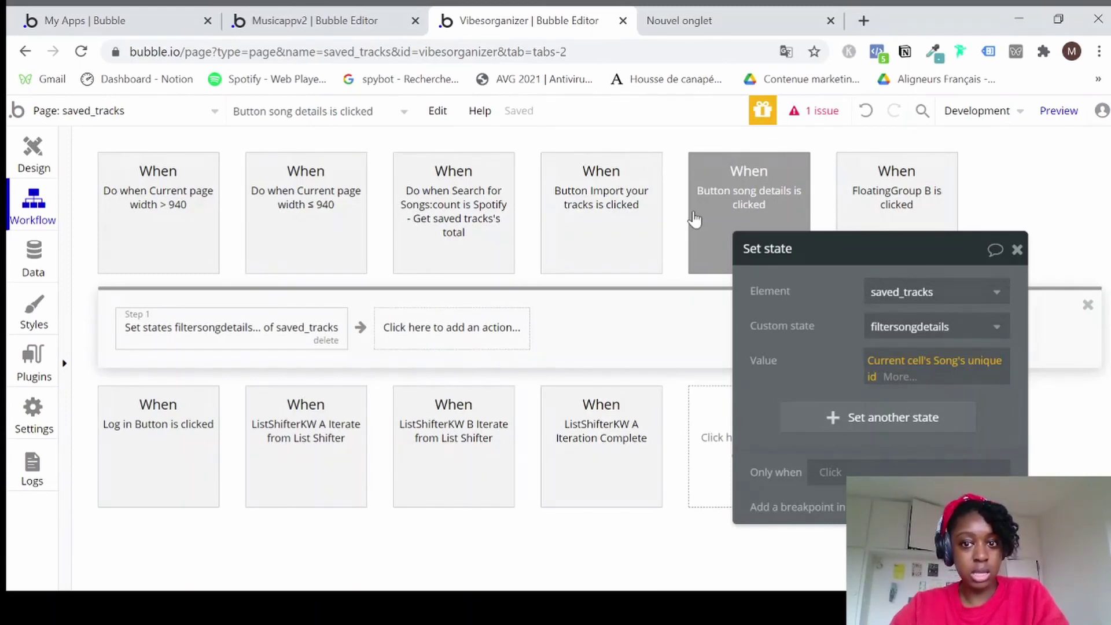
Add a second workflow action that hides RepeatingGroup Song.
{"action": "mouse_move", "coordinate": [718, 235]}
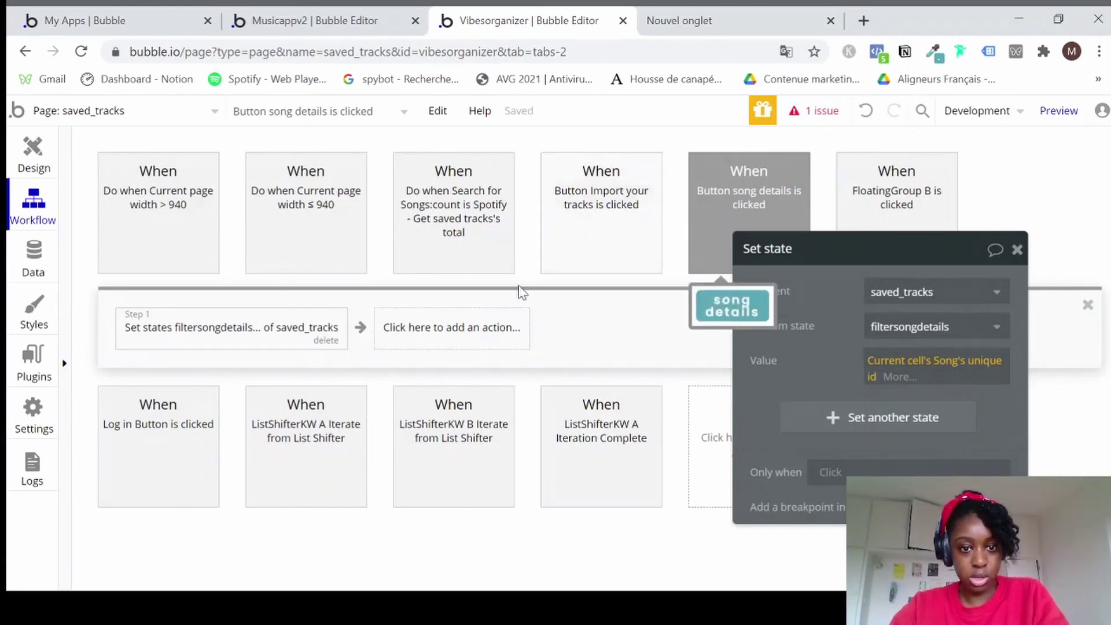
{"action": "left_click", "coordinate": [441, 328]}
{"action": "type", "text": "hide"}
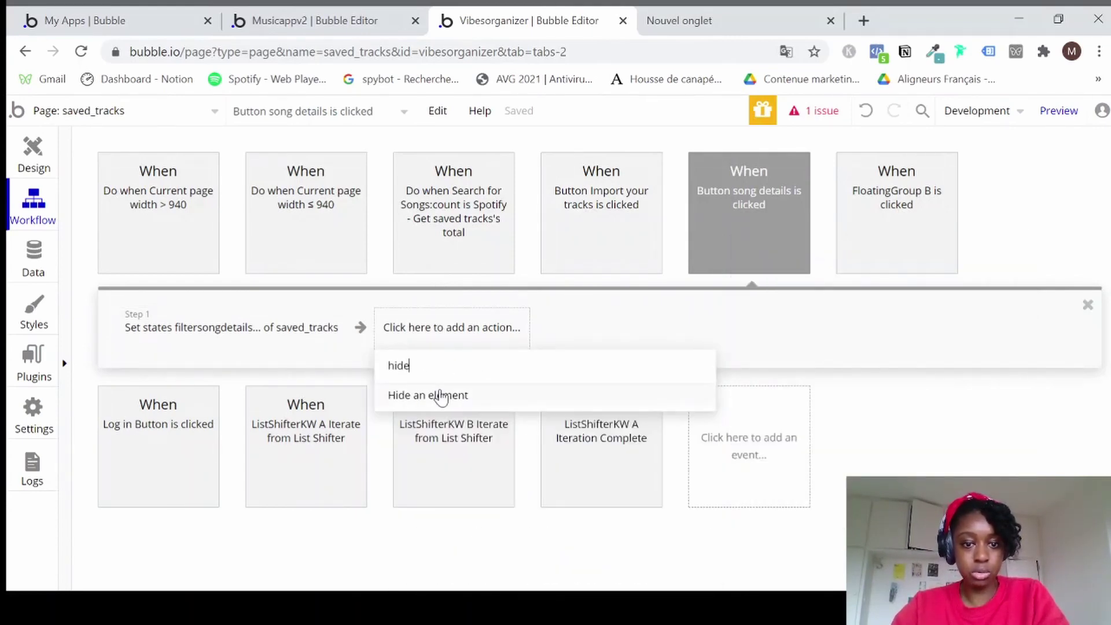
{"action": "left_click", "coordinate": [441, 397]}
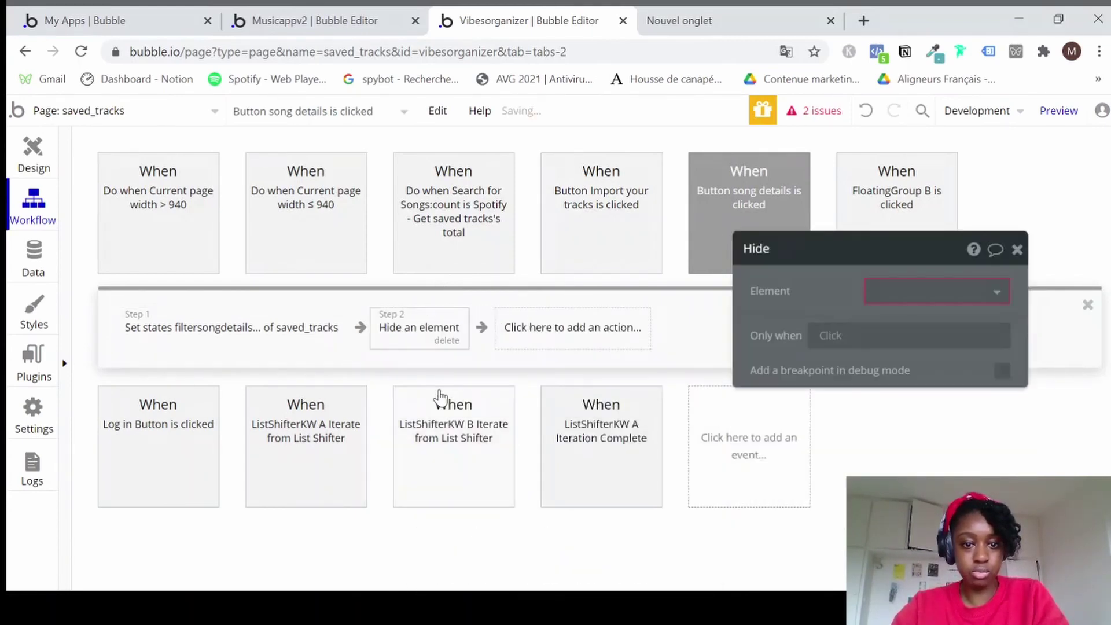
{"action": "left_click", "coordinate": [874, 291]}
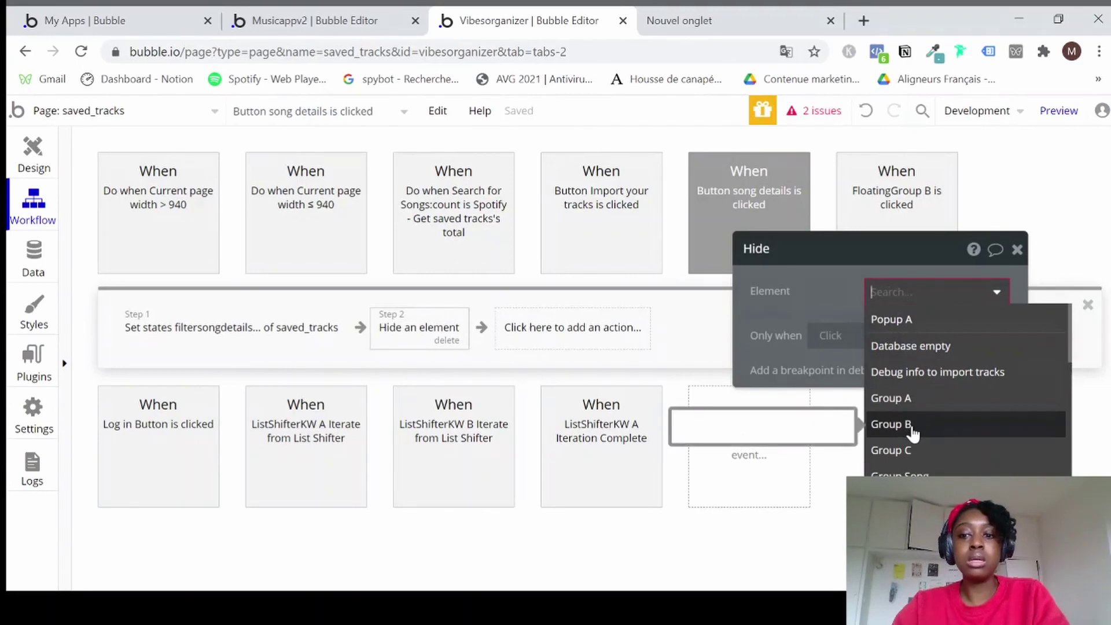
{"action": "type", "text": "son"}
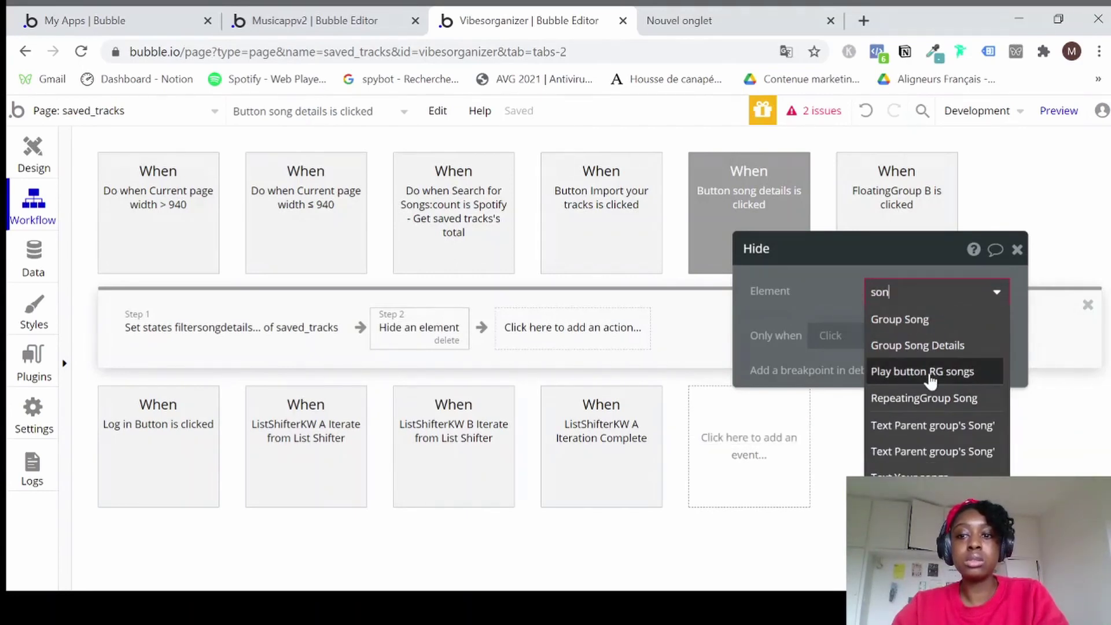
{"action": "left_click", "coordinate": [933, 400]}
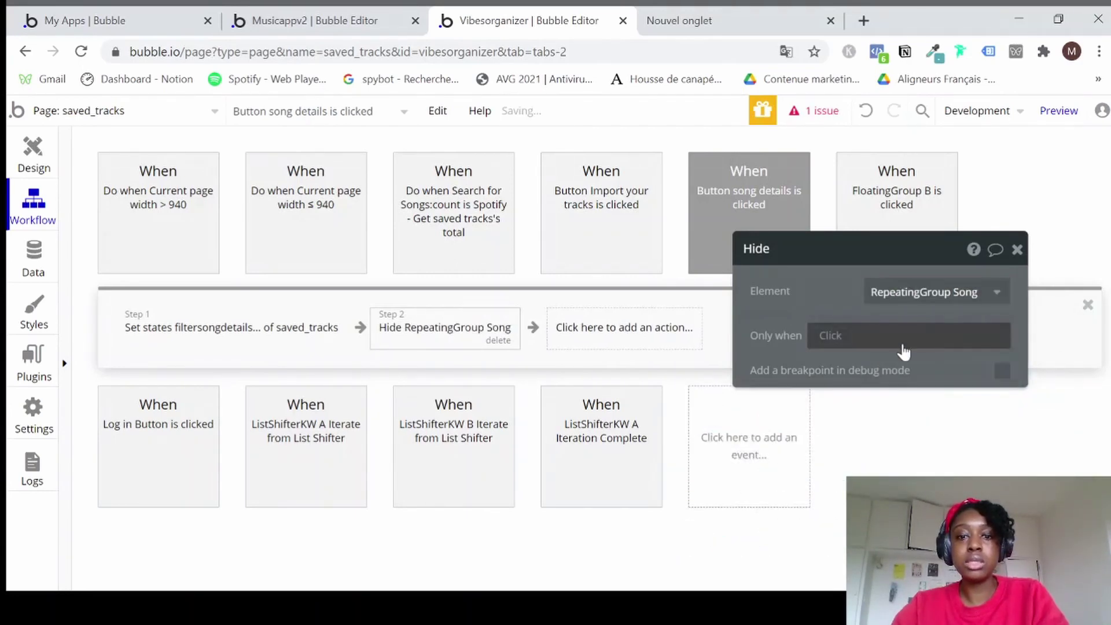
Add a third workflow action that shows Group Song Details.
{"action": "left_click", "coordinate": [631, 334]}
{"action": "type", "text": "show"}
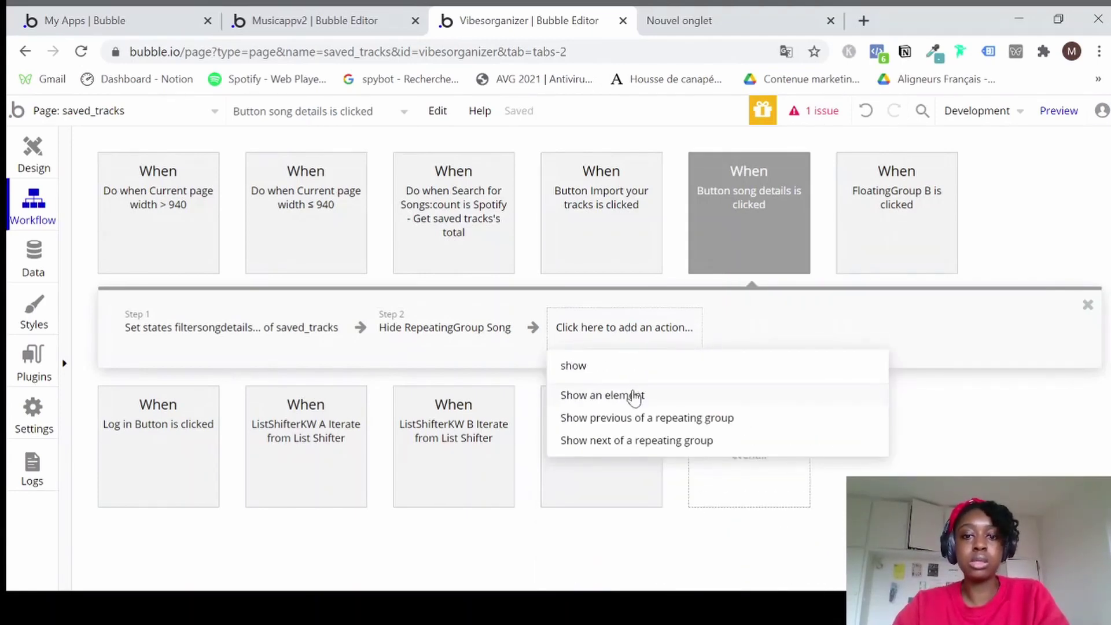
{"action": "left_click", "coordinate": [635, 397]}
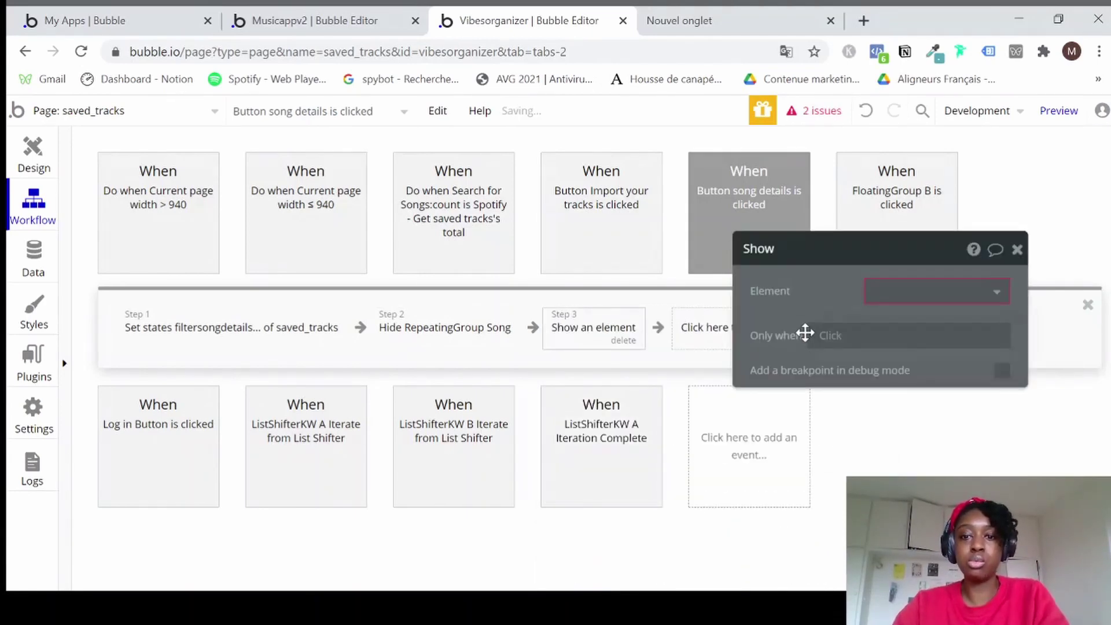
{"action": "left_click", "coordinate": [892, 291]}
{"action": "type", "text": "song d"}
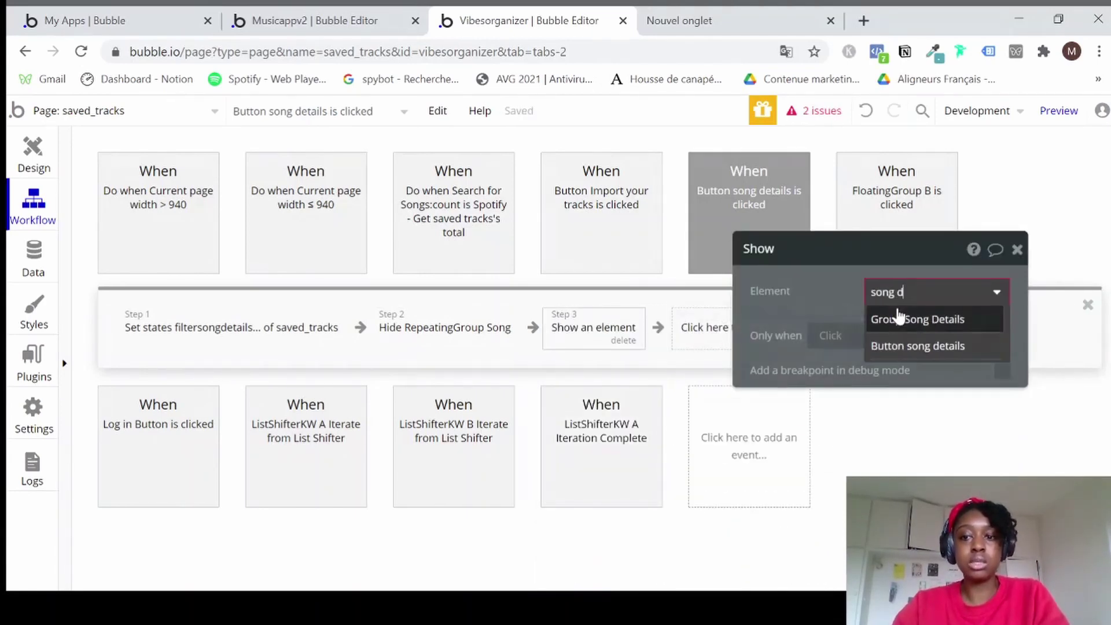
{"action": "left_click", "coordinate": [898, 316]}
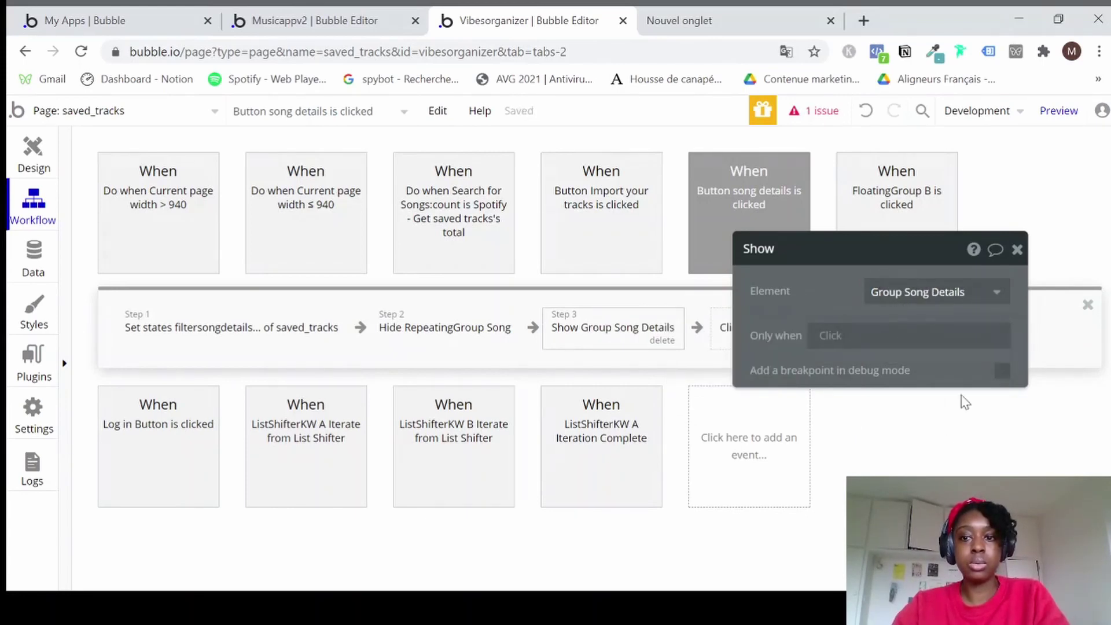
{"action": "left_click", "coordinate": [1017, 250]}
Return to the page design, preview the saved_tracks page, and go back to the editor.
{"action": "left_click", "coordinate": [34, 162]}
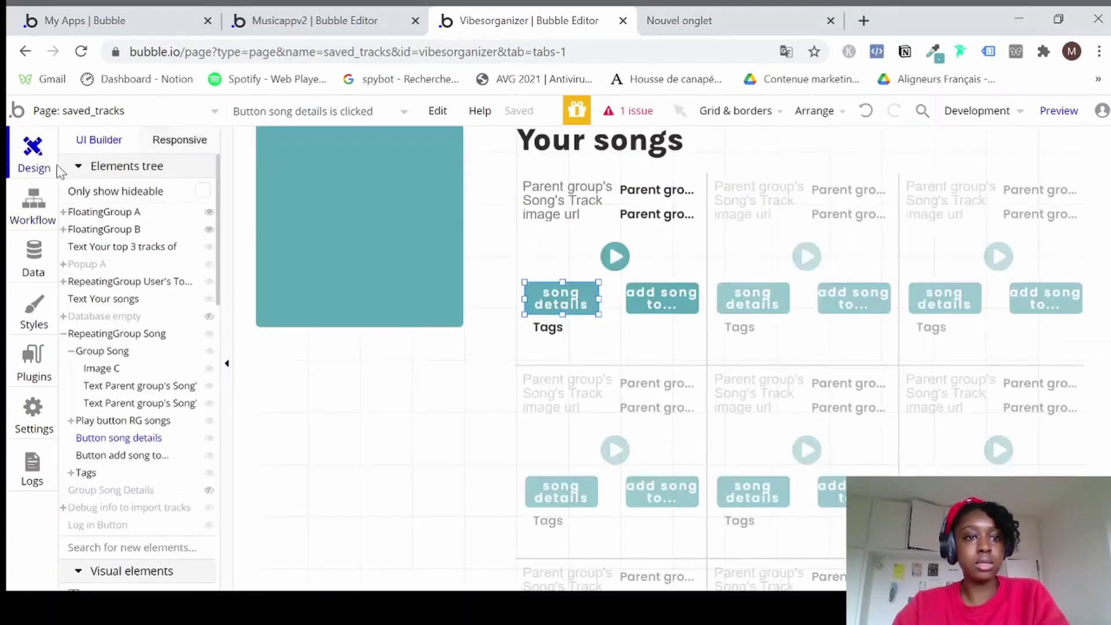
{"action": "left_click", "coordinate": [1055, 111]}
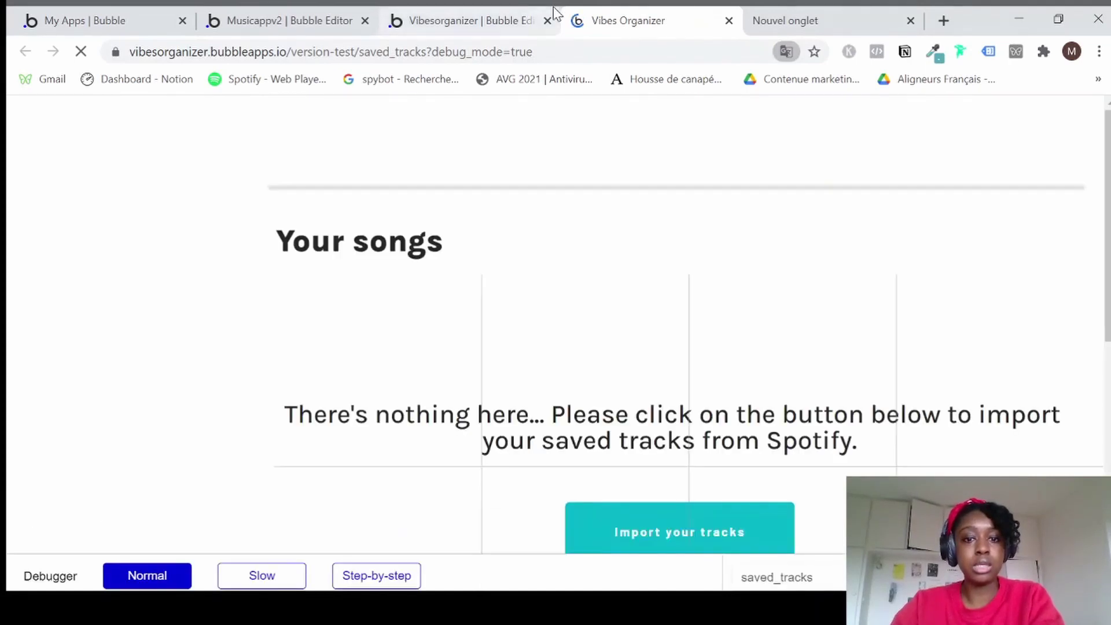
{"action": "left_click", "coordinate": [463, 29]}
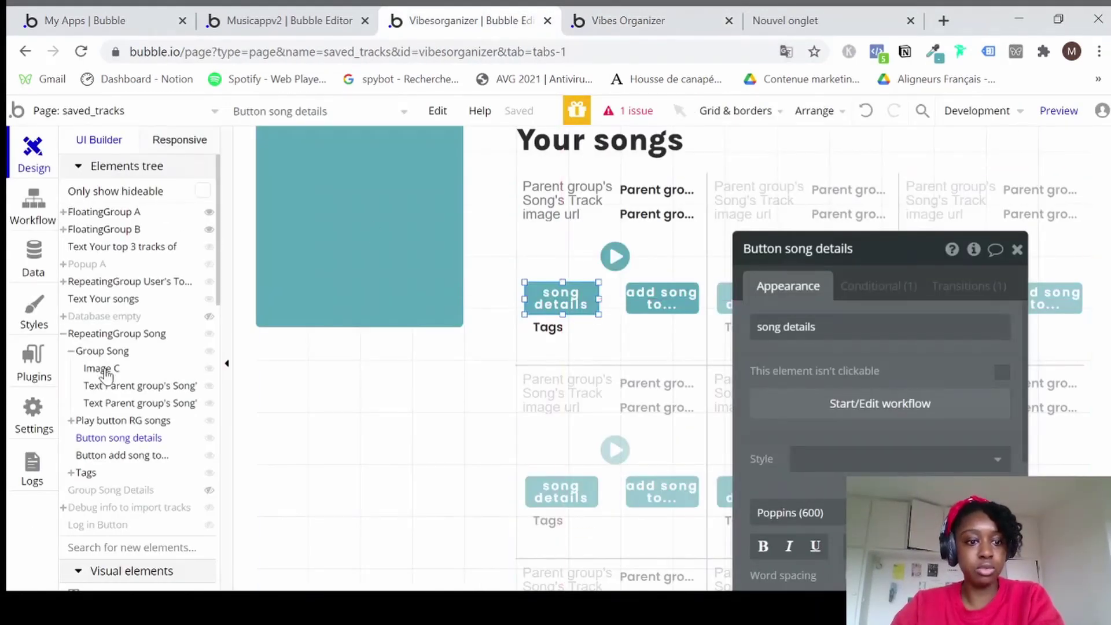
Make Group Song Details not visible on page load.
{"action": "left_click", "coordinate": [111, 490]}
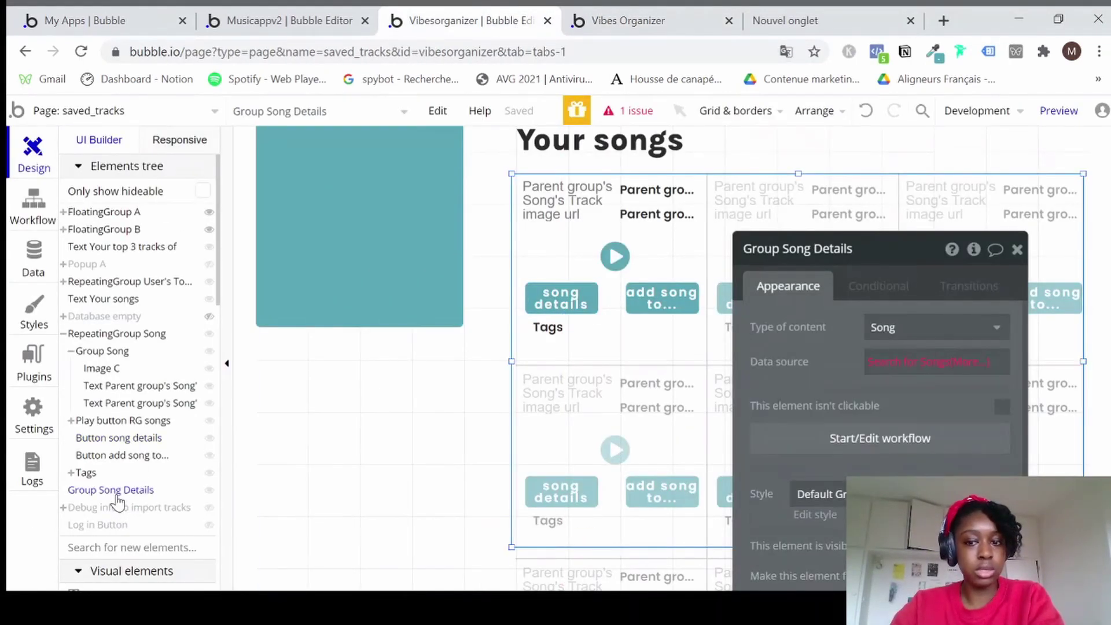
{"action": "scroll", "coordinate": [825, 384], "scroll_direction": "down", "scroll_amount": 1}
{"action": "left_click", "coordinate": [1003, 485]}
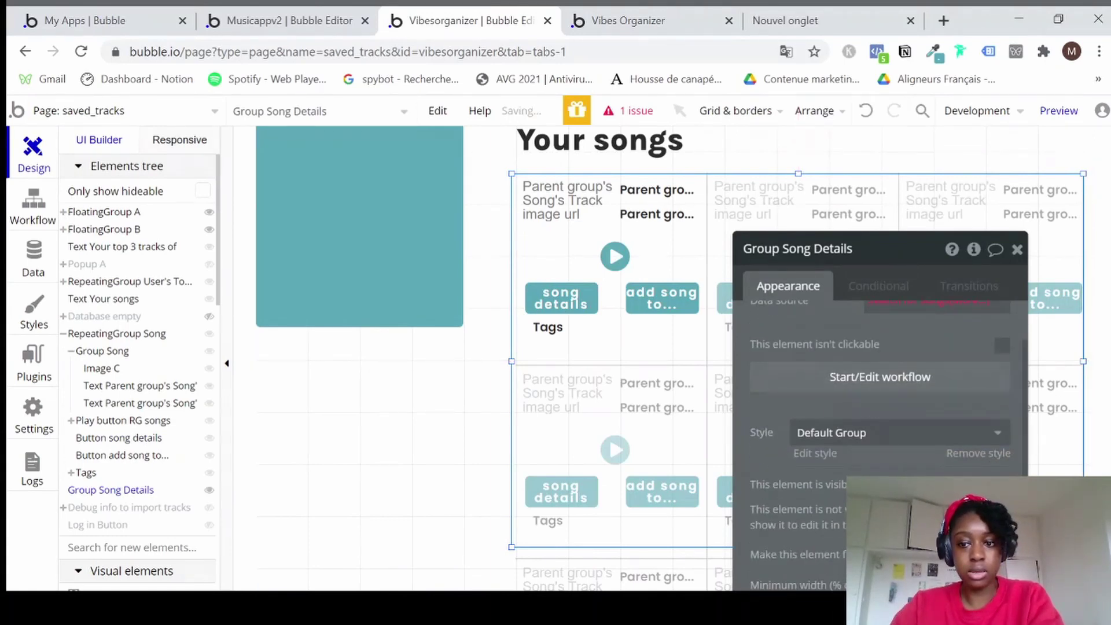
Check Group Song Details' type of content and the issue with its data source, leaving both settings as they are.
{"action": "scroll", "coordinate": [922, 314], "scroll_direction": "up", "scroll_amount": 1}
{"action": "left_click", "coordinate": [918, 329]}
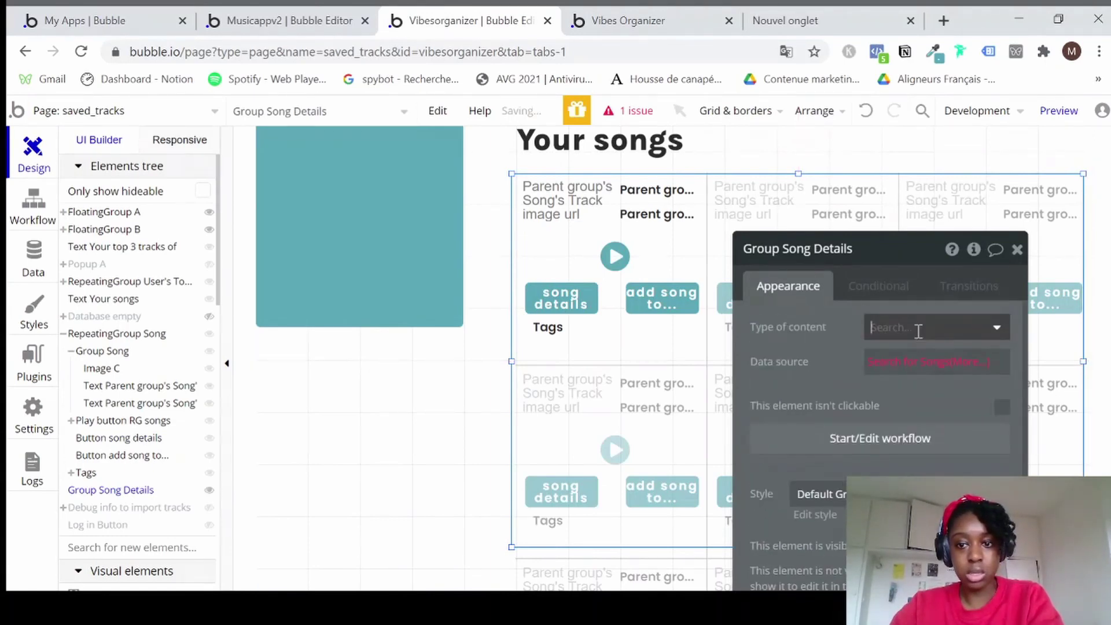
{"action": "left_click", "coordinate": [888, 405]}
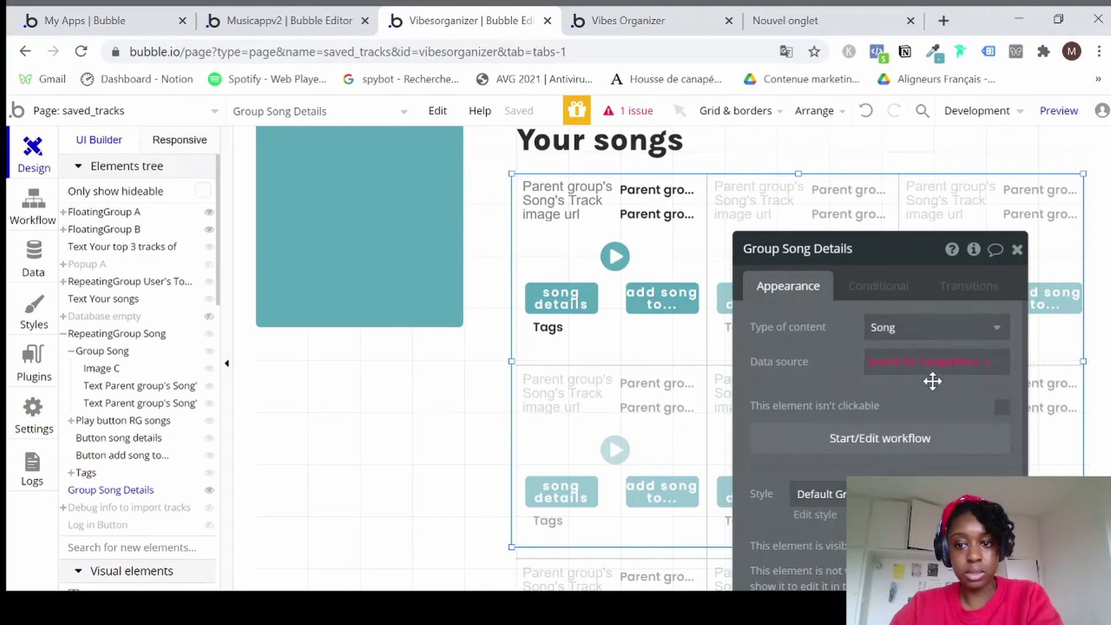
{"action": "left_click", "coordinate": [963, 364]}
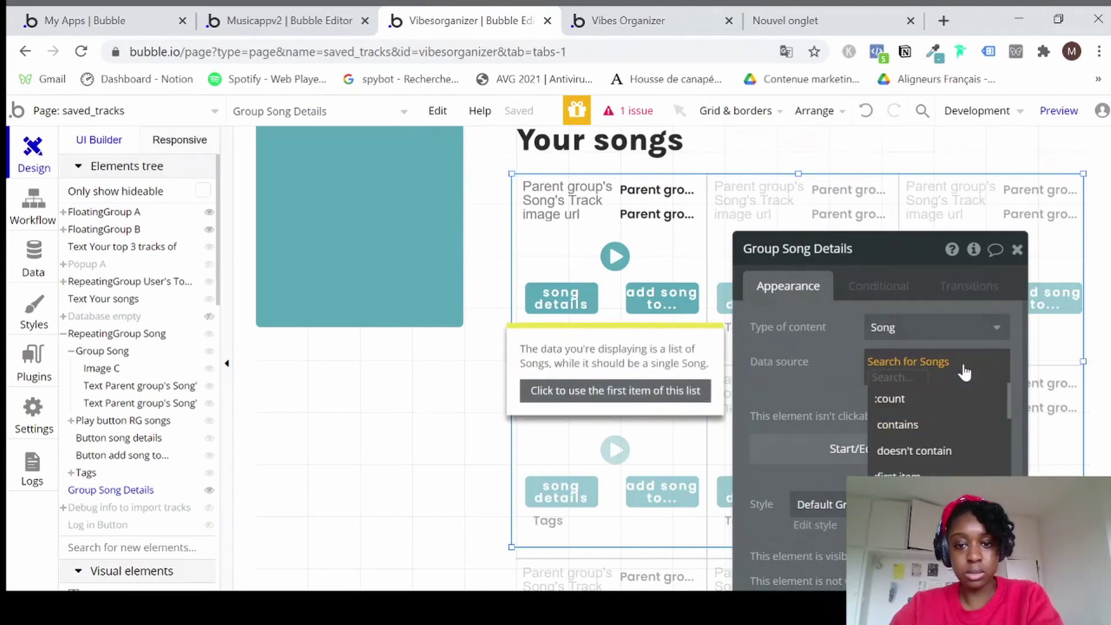
{"action": "left_click", "coordinate": [796, 367]}
Preview the saved_tracks page and test the song details button of the first song, Prisoner (feat. Dua Lipa).
{"action": "left_click", "coordinate": [1060, 113]}
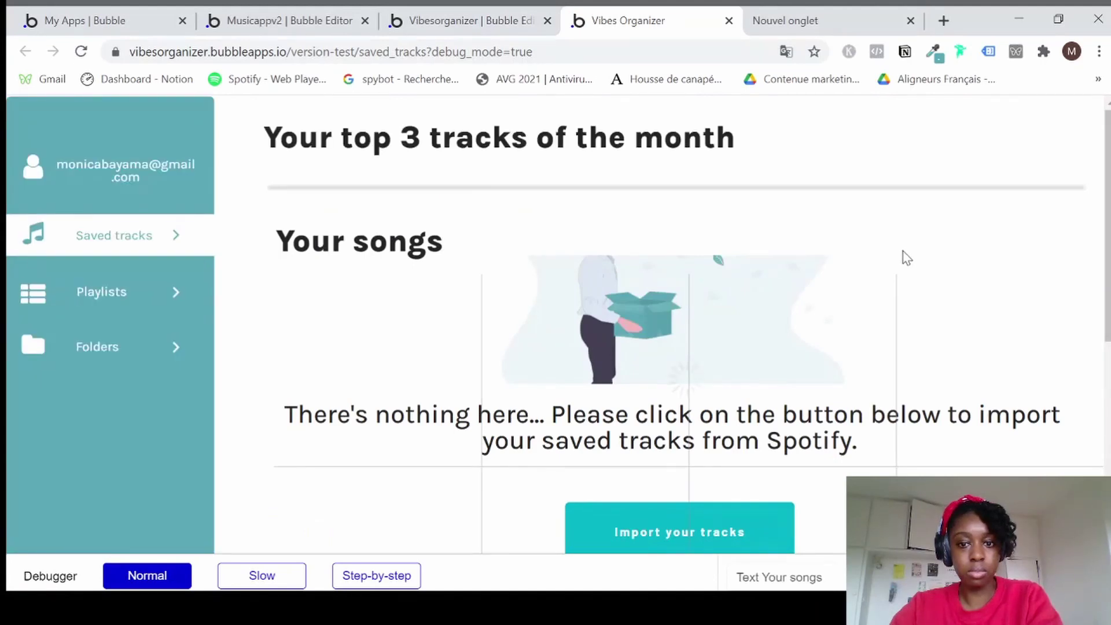
{"action": "scroll", "coordinate": [906, 259], "scroll_direction": "down", "scroll_amount": 2}
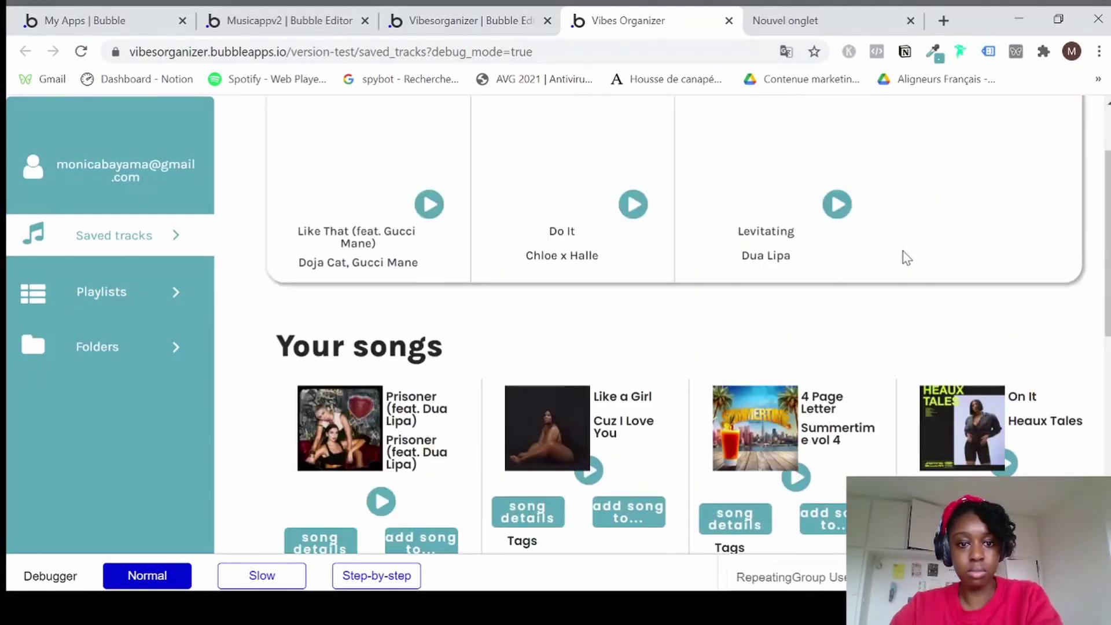
{"action": "scroll", "coordinate": [363, 422], "scroll_direction": "down", "scroll_amount": 4}
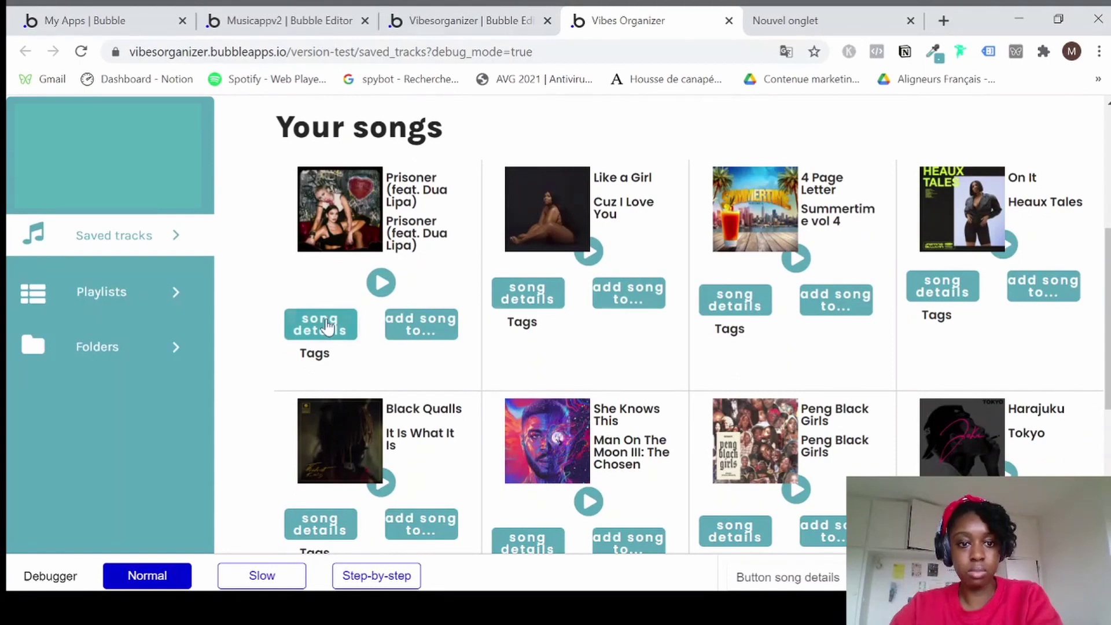
{"action": "left_click", "coordinate": [327, 326]}
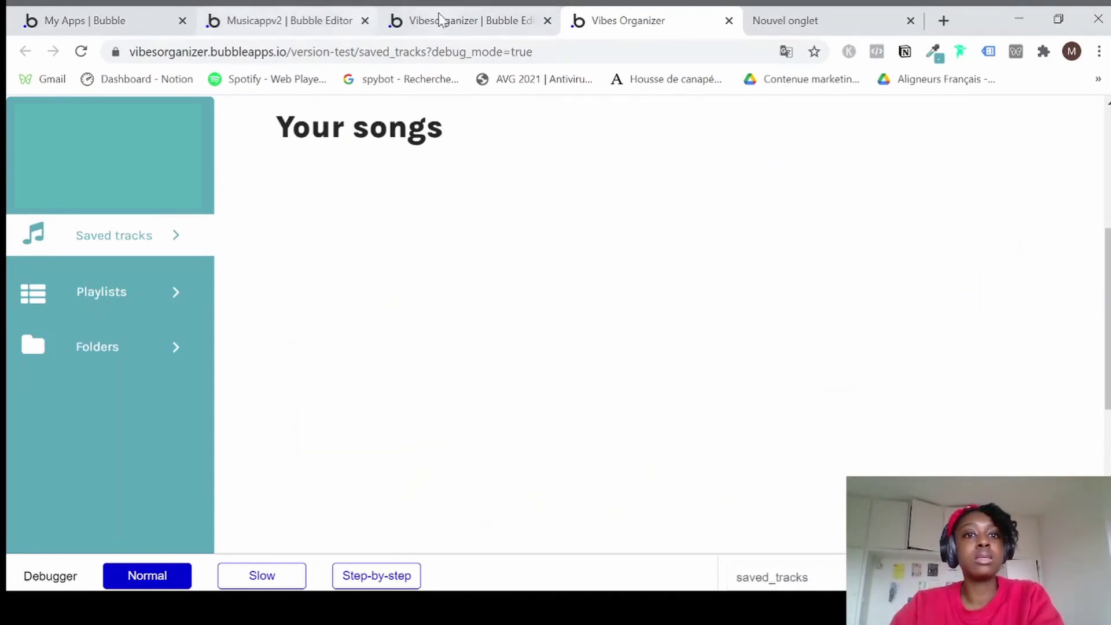
{"action": "left_click", "coordinate": [281, 14]}
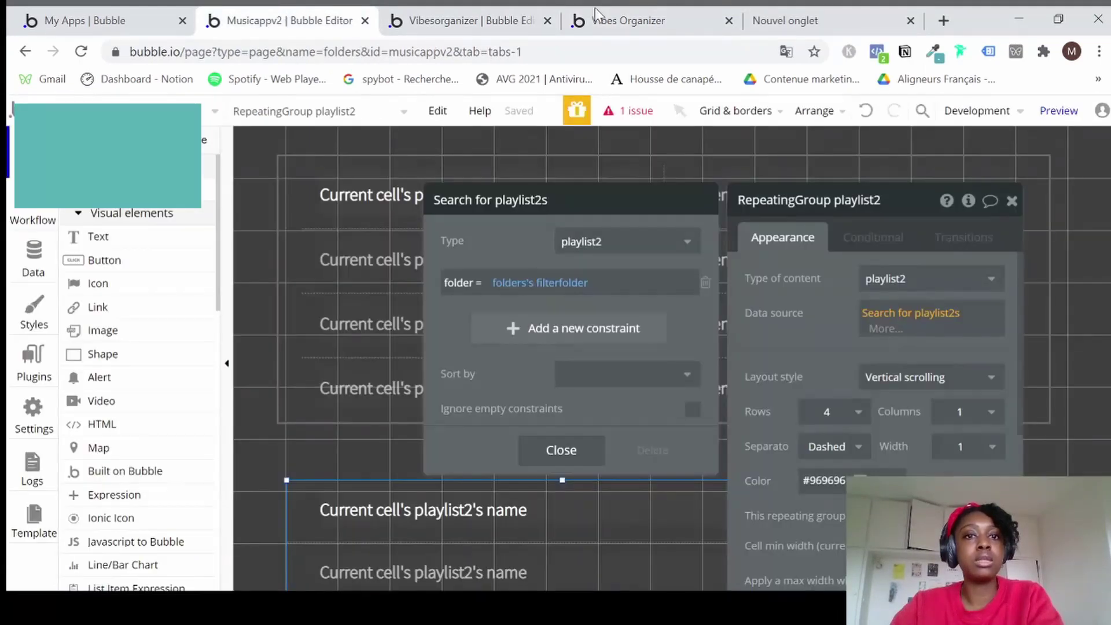
{"action": "left_click", "coordinate": [609, 18]}
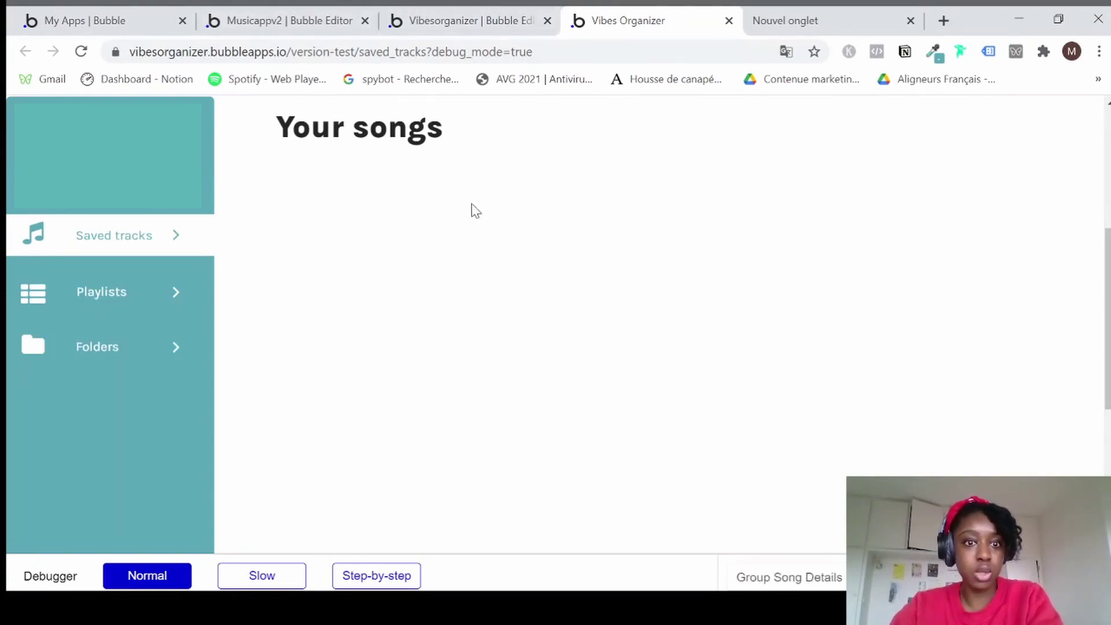
{"action": "left_click", "coordinate": [324, 20]}
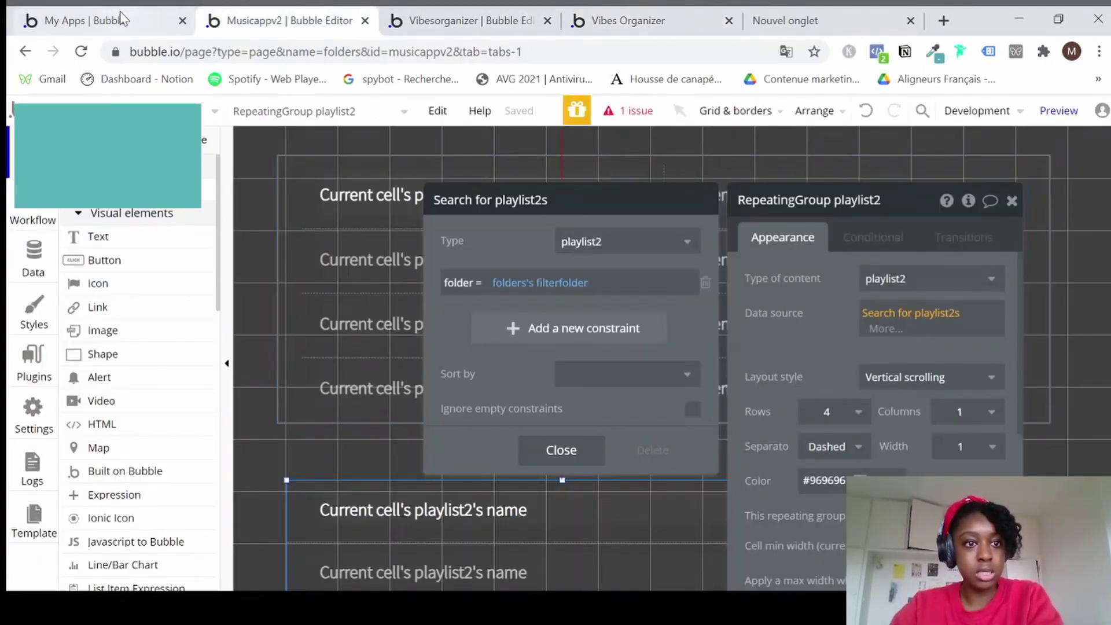
{"action": "left_click", "coordinate": [87, 20]}
{"action": "left_click", "coordinate": [579, 19]}
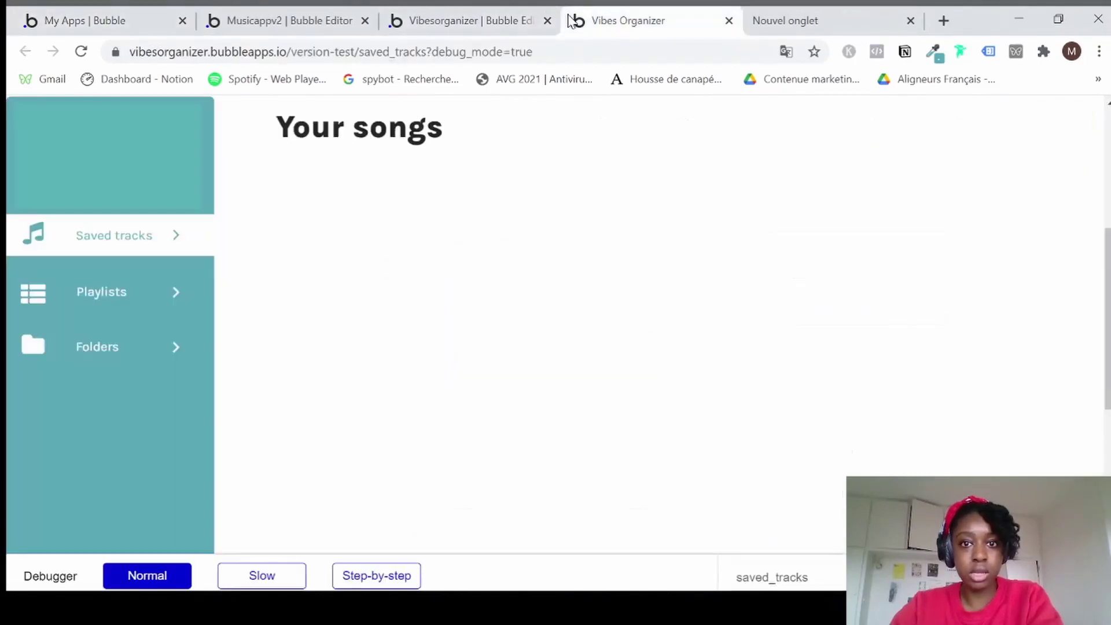
Back in the Vibesorganizer editor, hide RepeatingGroup Song on the canvas and set Group Song Details' data source to Search for Songs:first item.
{"action": "left_click", "coordinate": [467, 24]}
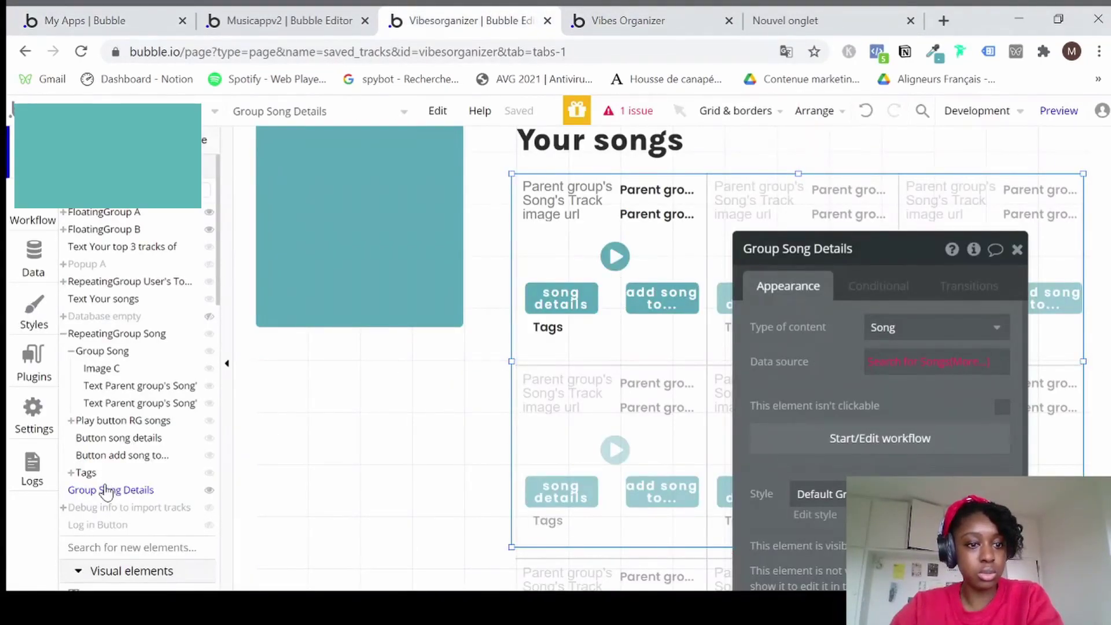
{"action": "left_click", "coordinate": [210, 335]}
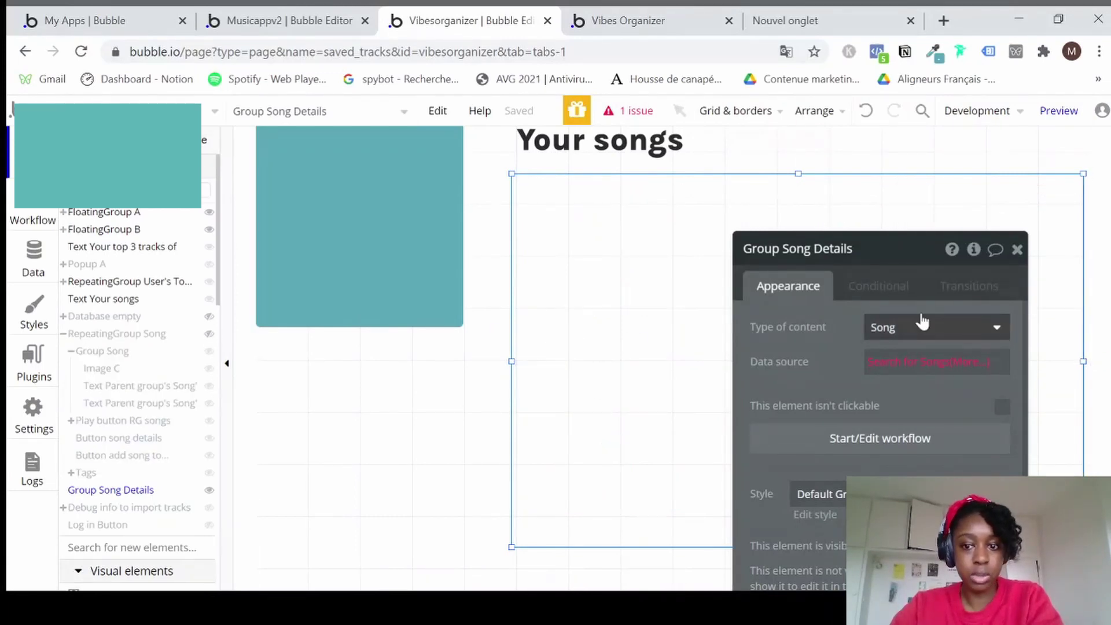
{"action": "left_click", "coordinate": [980, 375]}
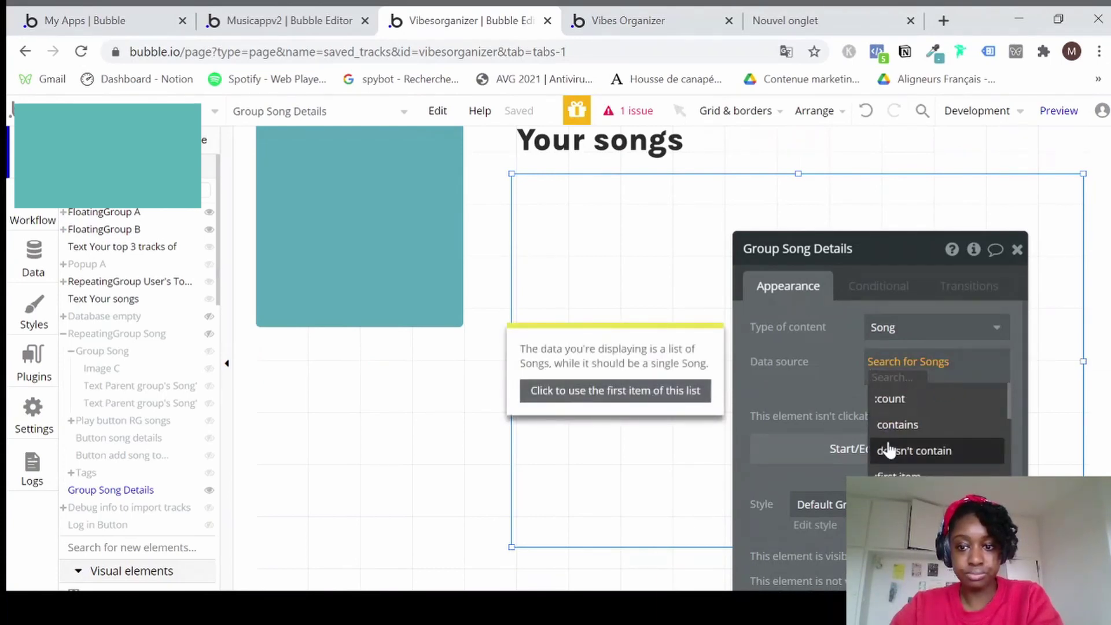
{"action": "scroll", "coordinate": [926, 439], "scroll_direction": "down", "scroll_amount": 5}
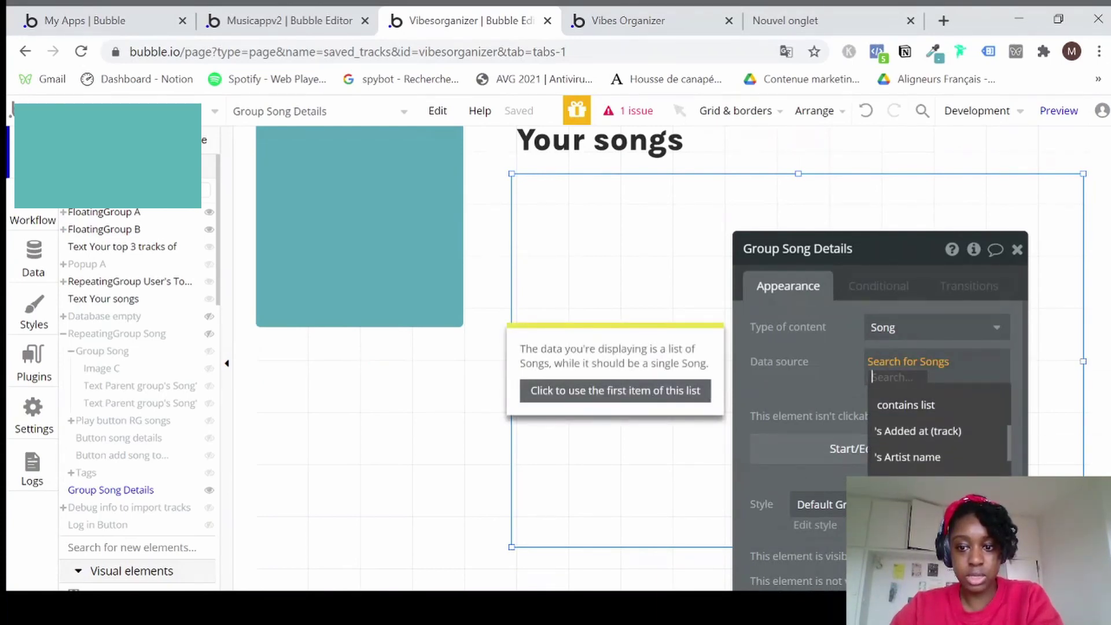
{"action": "scroll", "coordinate": [937, 428], "scroll_direction": "down", "scroll_amount": 4}
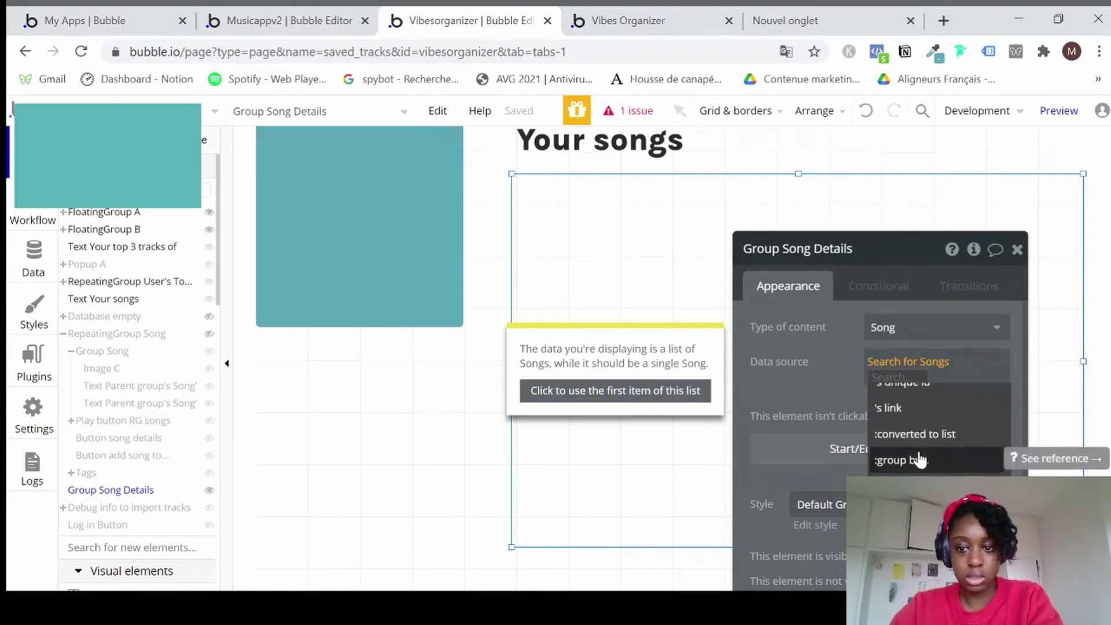
{"action": "scroll", "coordinate": [919, 457], "scroll_direction": "up", "scroll_amount": 8}
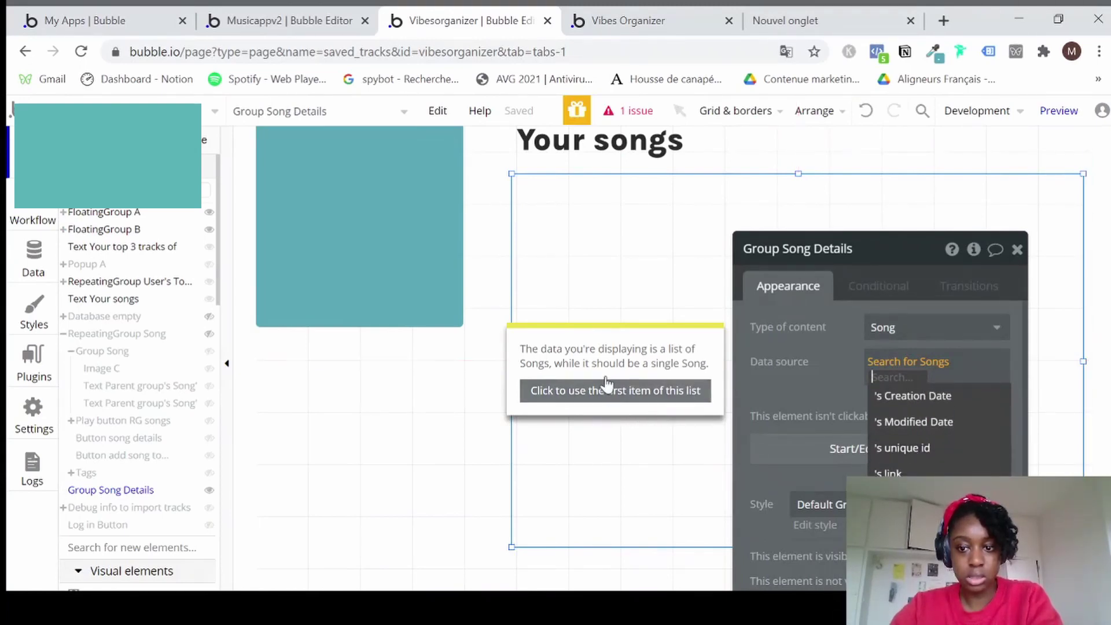
{"action": "left_click", "coordinate": [640, 390]}
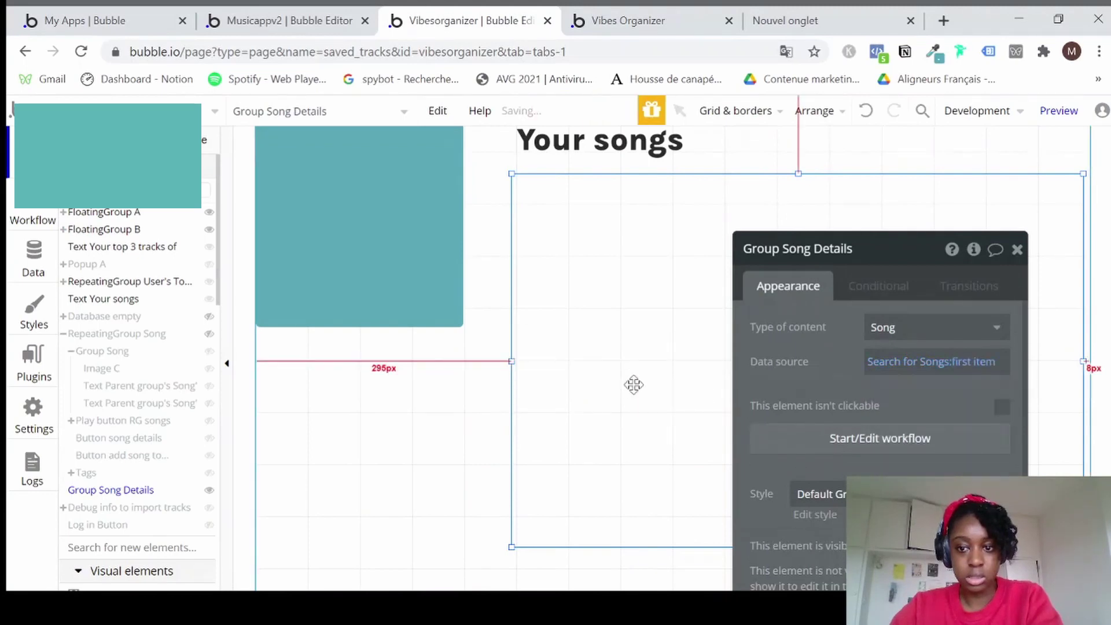
{"action": "left_click", "coordinate": [1014, 261]}
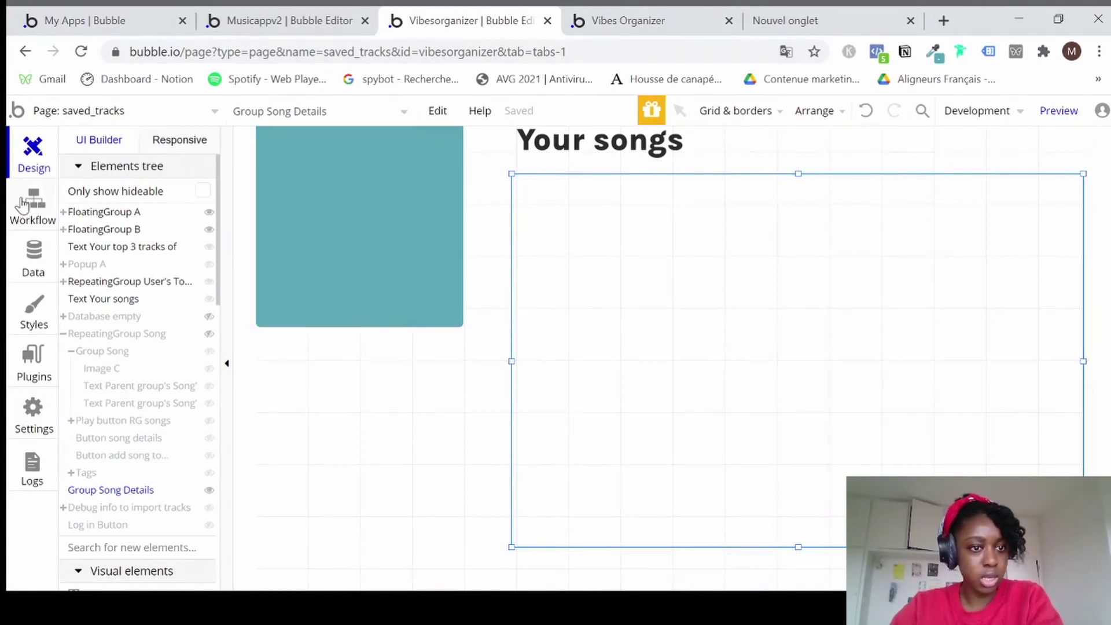
Draw a text element in the upper-left part of Group Song Details, spanning just under half its width and height.
{"action": "scroll", "coordinate": [113, 435], "scroll_direction": "down", "scroll_amount": 3}
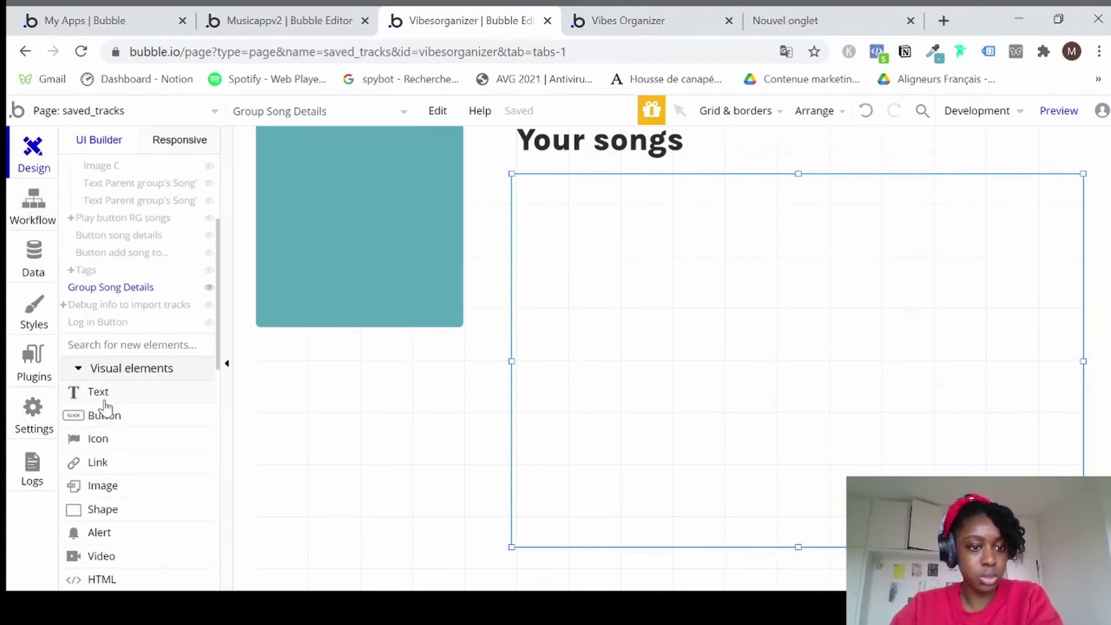
{"action": "left_click", "coordinate": [105, 400]}
{"action": "mouse_move", "coordinate": [533, 192]}
{"action": "left_mouse_down"}
{"action": "mouse_move", "coordinate": [665, 382]}
{"action": "mouse_move", "coordinate": [811, 411]}
{"action": "mouse_move", "coordinate": [786, 386]}
{"action": "mouse_move", "coordinate": [784, 360]}
{"action": "left_mouse_up"}
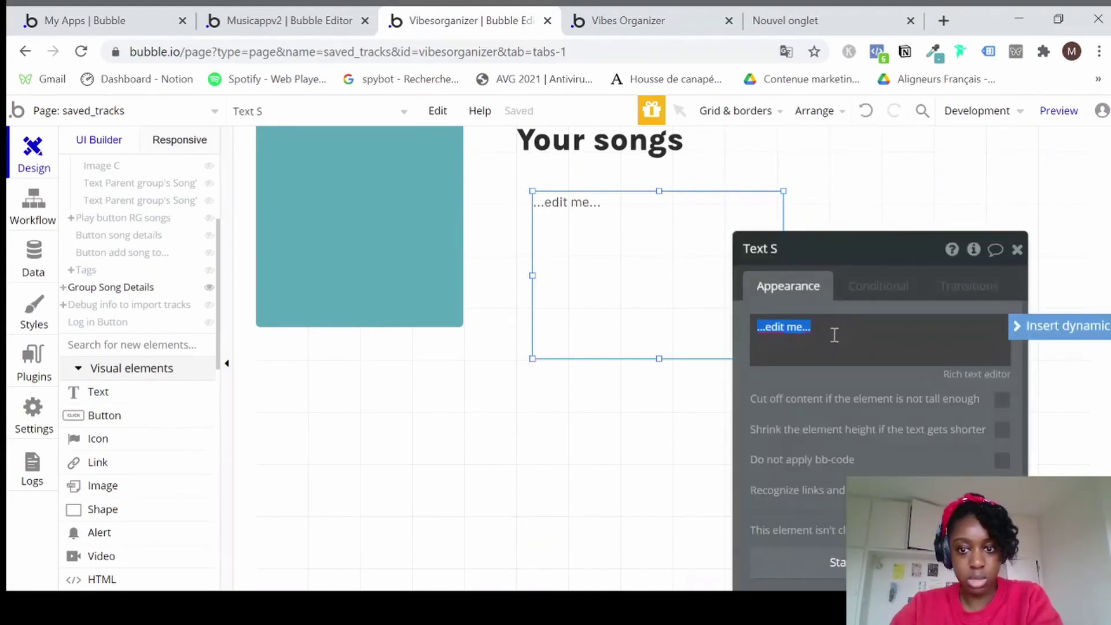
Set the text element inside Group Song Details to display Parent group's Song's Track album name.
{"action": "left_click", "coordinate": [1040, 329]}
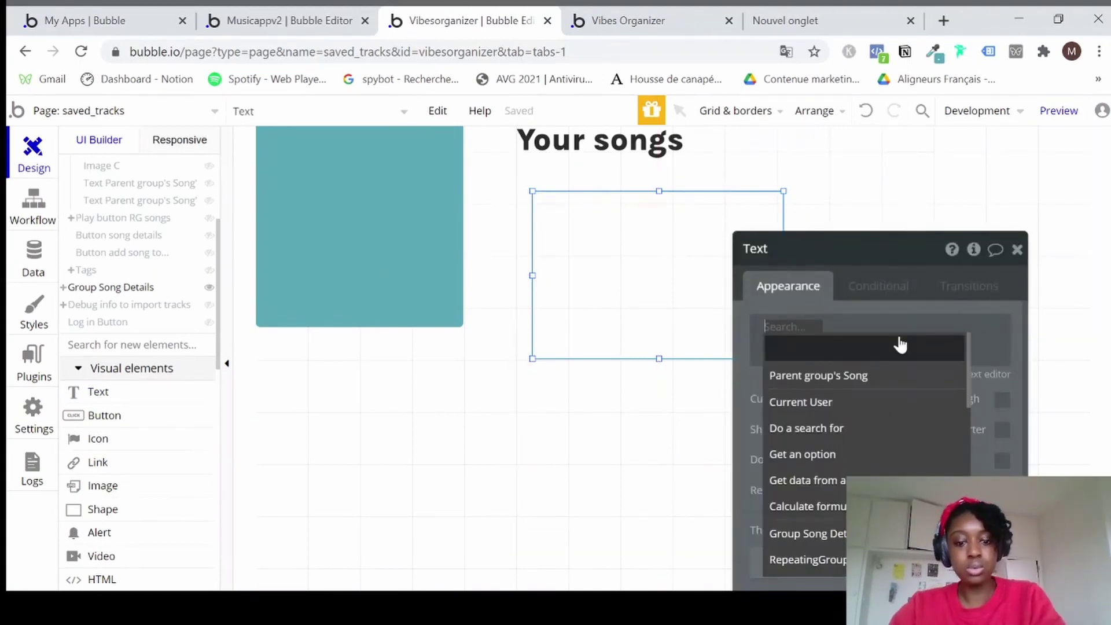
{"action": "left_click", "coordinate": [865, 375]}
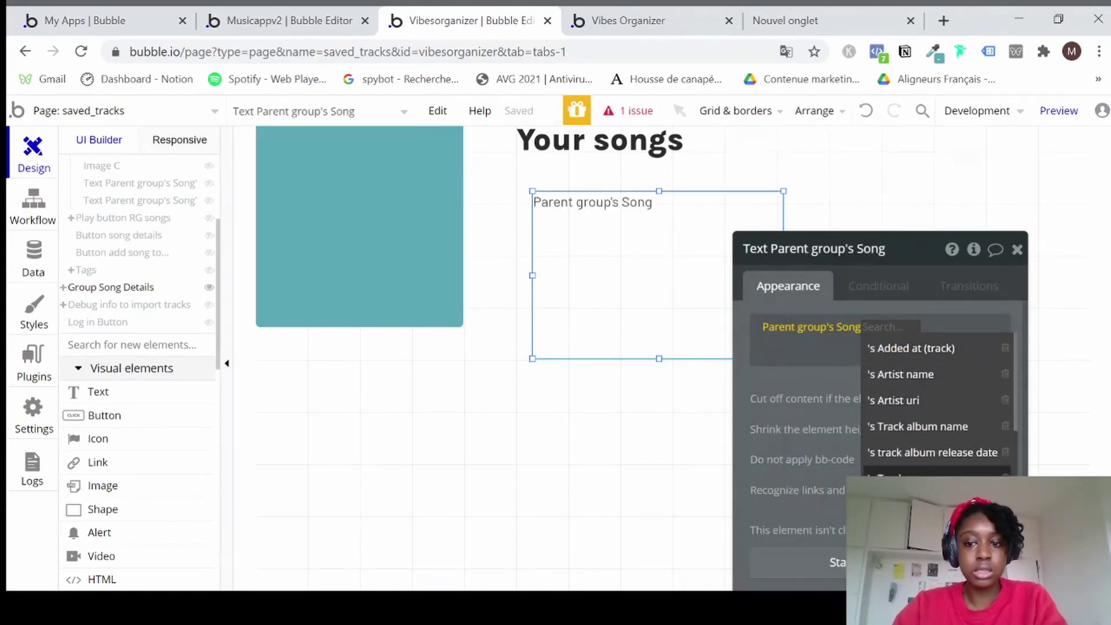
{"action": "left_click", "coordinate": [1016, 250]}
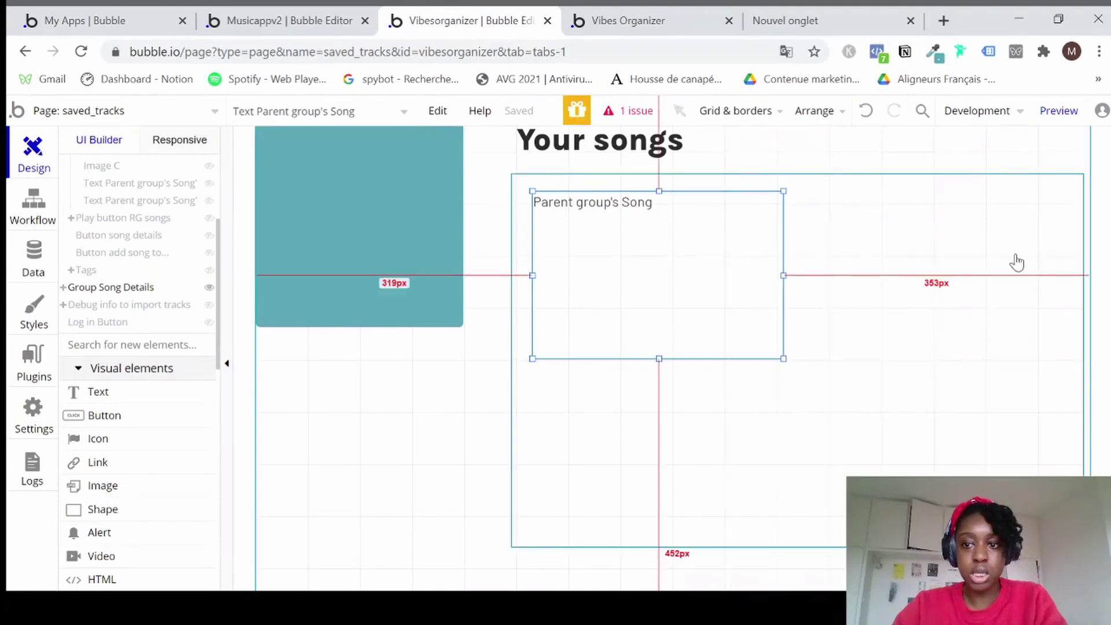
{"action": "double_click", "coordinate": [691, 278]}
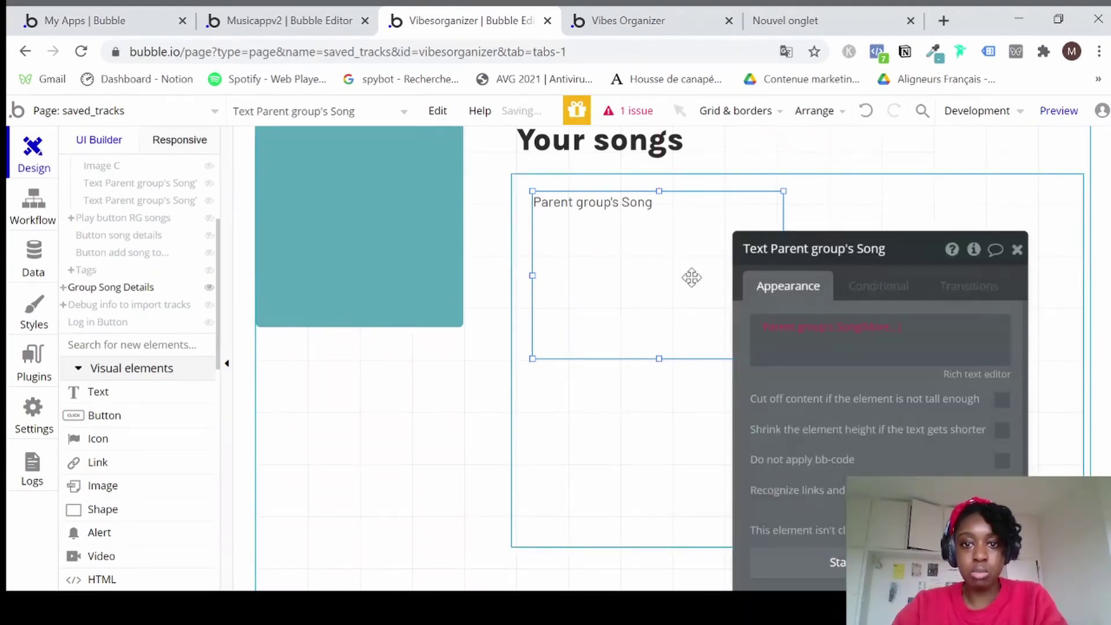
{"action": "left_click", "coordinate": [897, 329]}
{"action": "type", "text": "'s"}
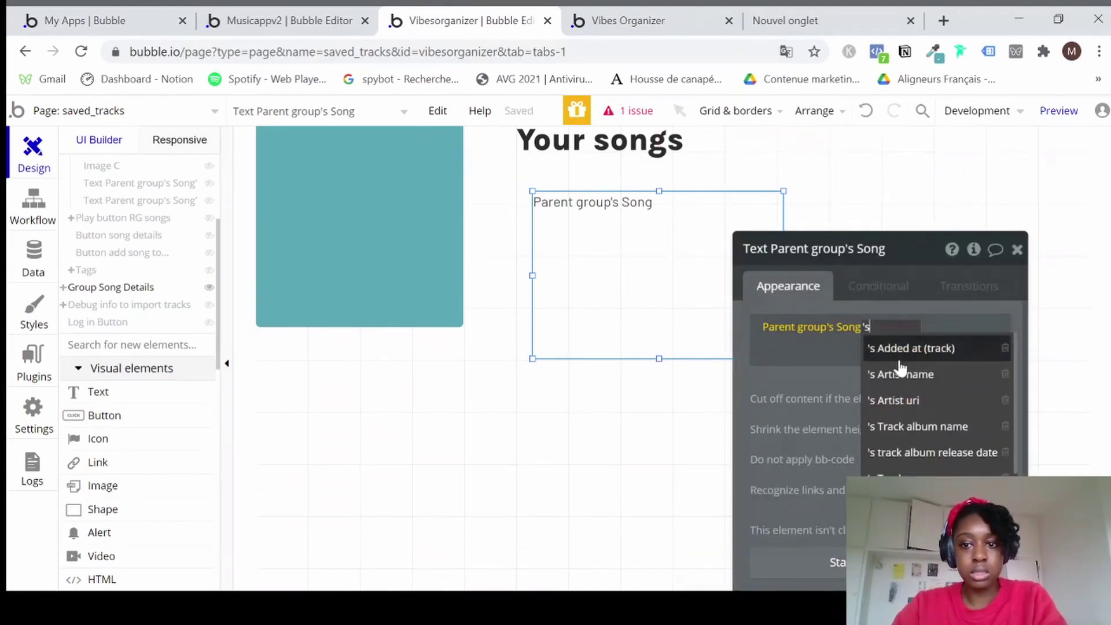
{"action": "key", "text": "BackSpace"}
{"action": "key", "text": "BackSpace"}
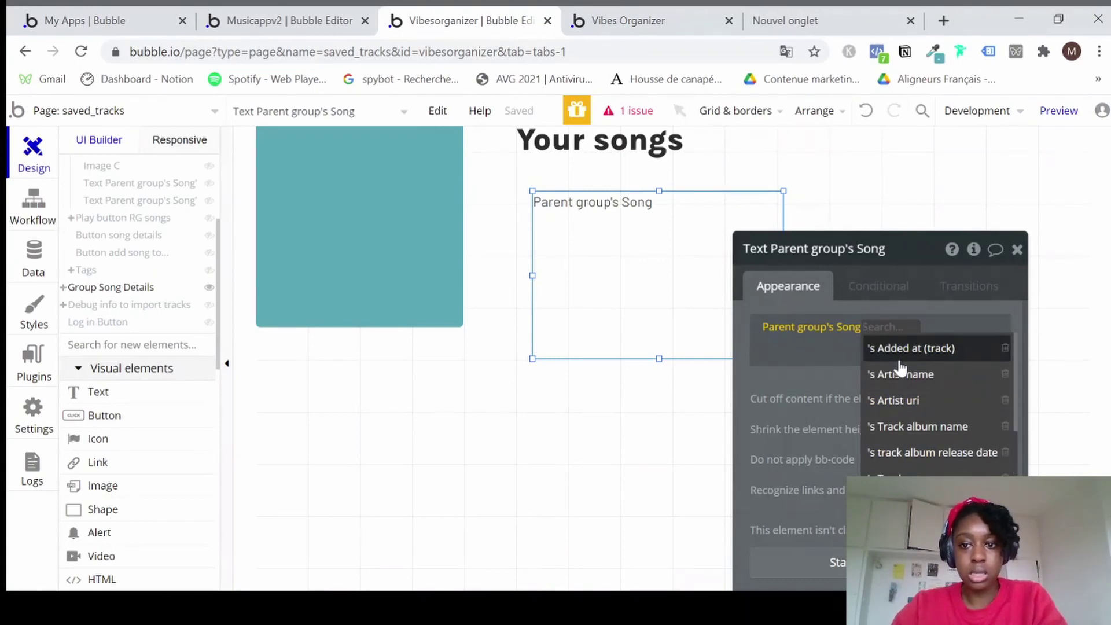
{"action": "left_click", "coordinate": [908, 429]}
{"action": "left_click_drag", "start_coordinate": [659, 359], "coordinate": [660, 355]}
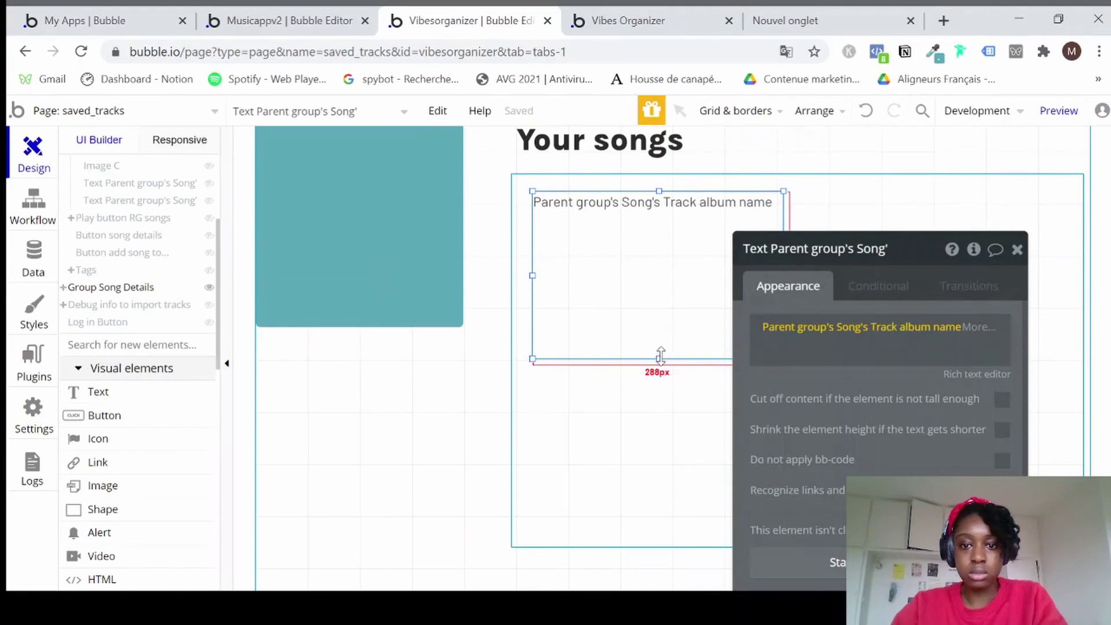
{"action": "left_click_drag", "start_coordinate": [650, 234], "coordinate": [653, 229]}
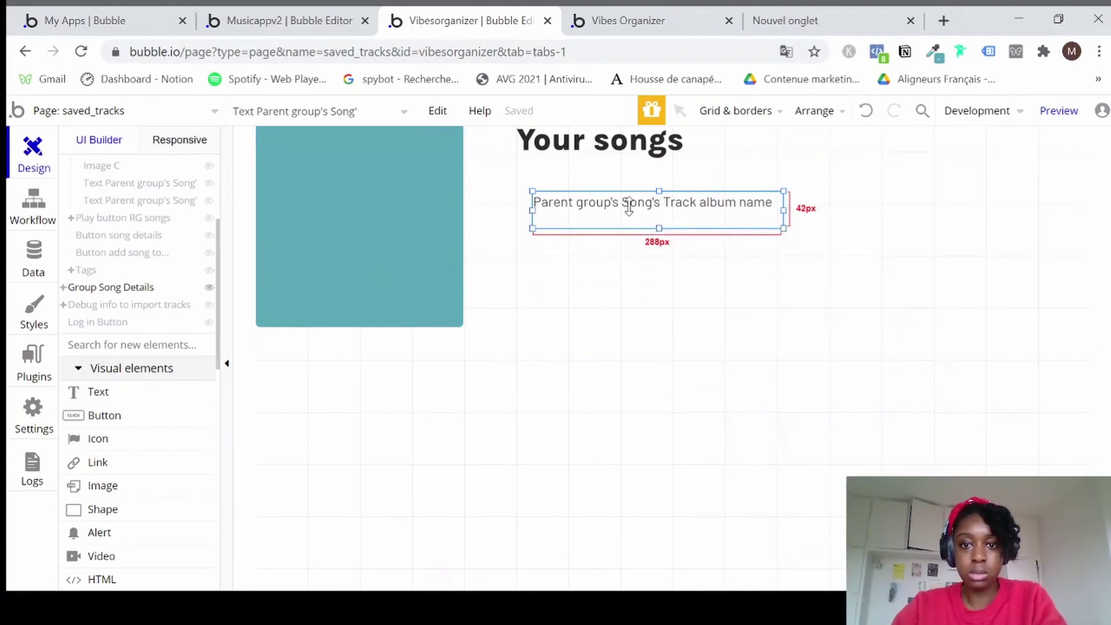
{"action": "left_click_drag", "start_coordinate": [617, 189], "coordinate": [618, 200]}
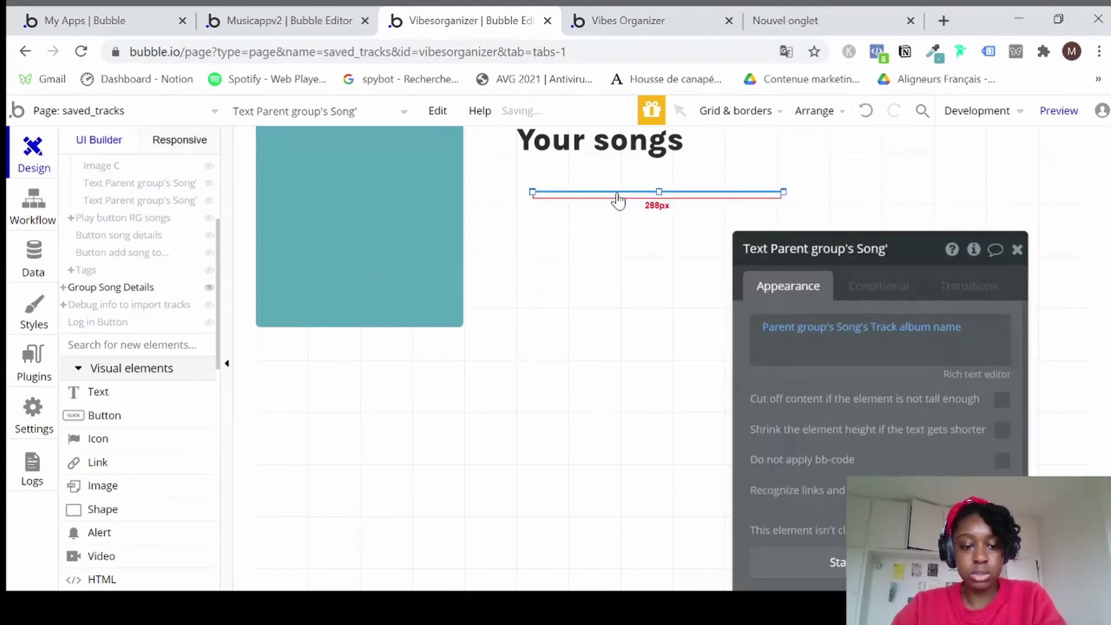
{"action": "key", "text": "ctrl+z"}
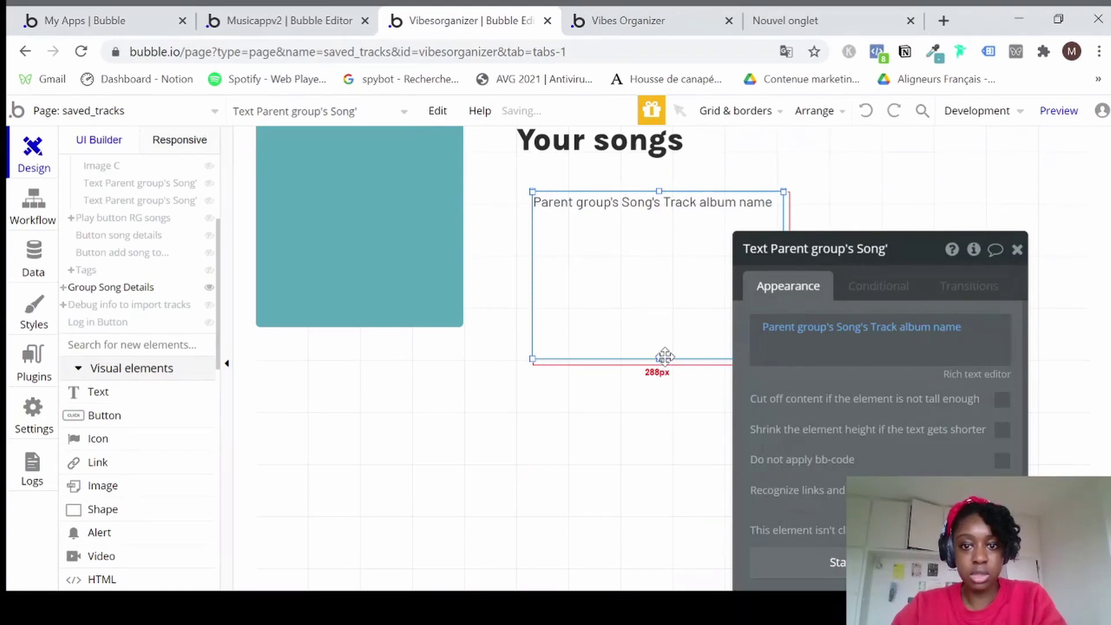
Shorten the track album name text element to a height of about 92 px.
{"action": "left_click_drag", "start_coordinate": [664, 356], "coordinate": [643, 280]}
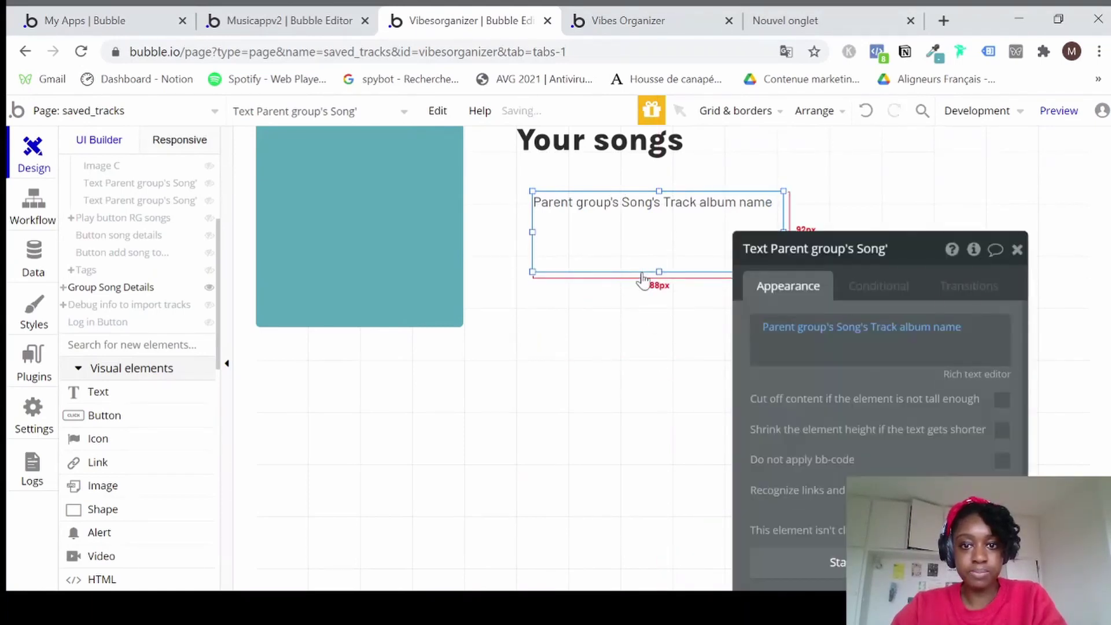
{"action": "left_click", "coordinate": [658, 336]}
{"action": "left_click", "coordinate": [695, 225]}
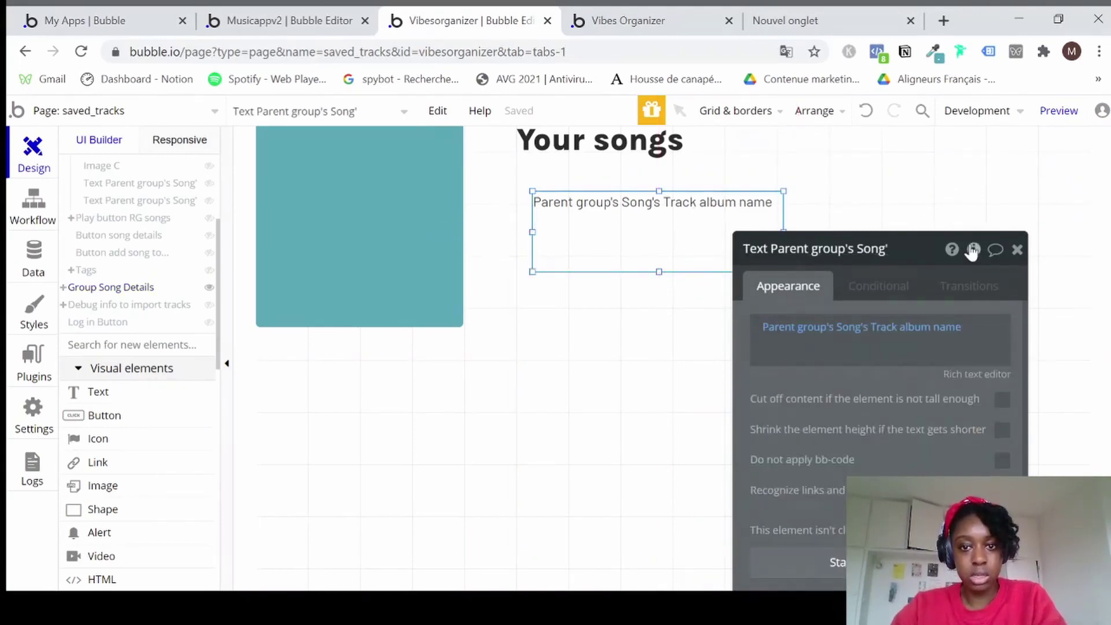
{"action": "left_click", "coordinate": [676, 329]}
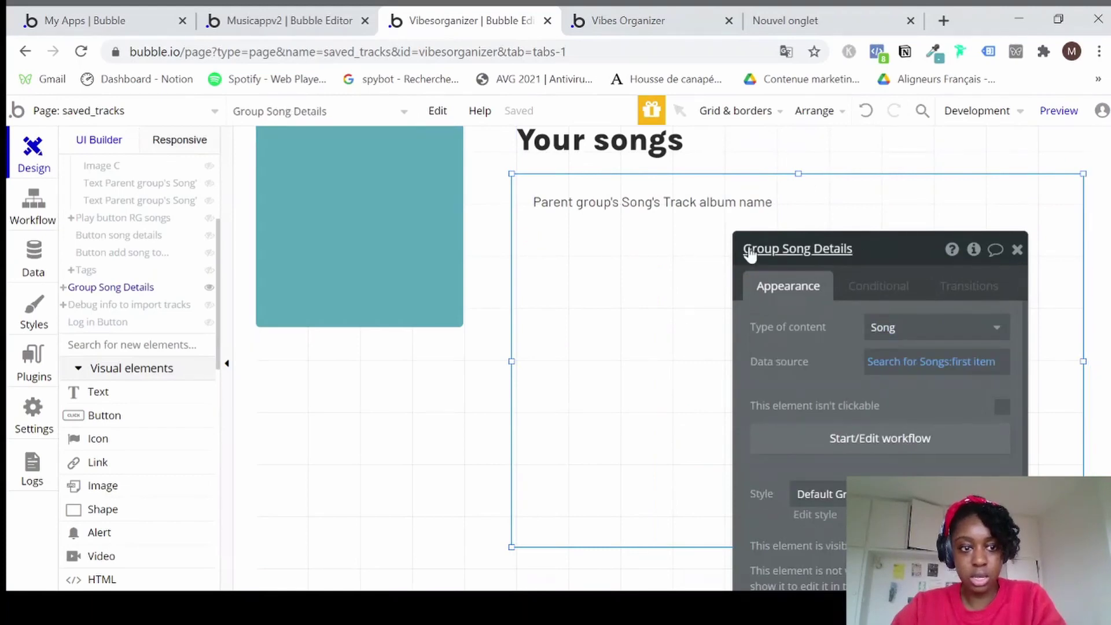
Add an icon in the upper-right corner of Group Song Details and make it the plain close cross.
{"action": "left_click", "coordinate": [109, 438]}
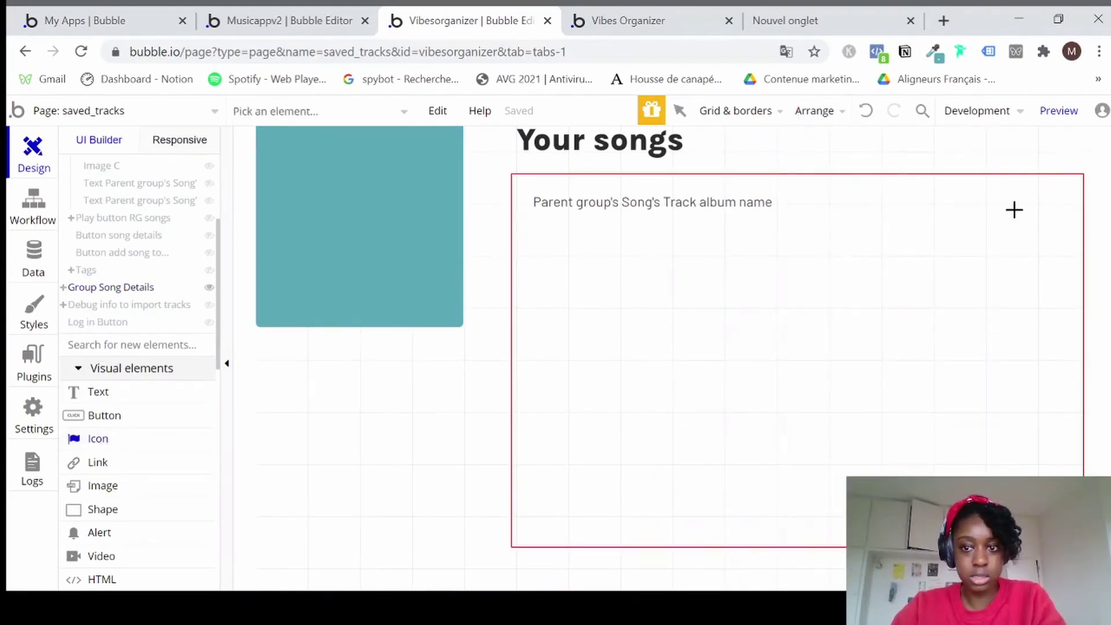
{"action": "left_click_drag", "start_coordinate": [1008, 194], "coordinate": [1067, 227]}
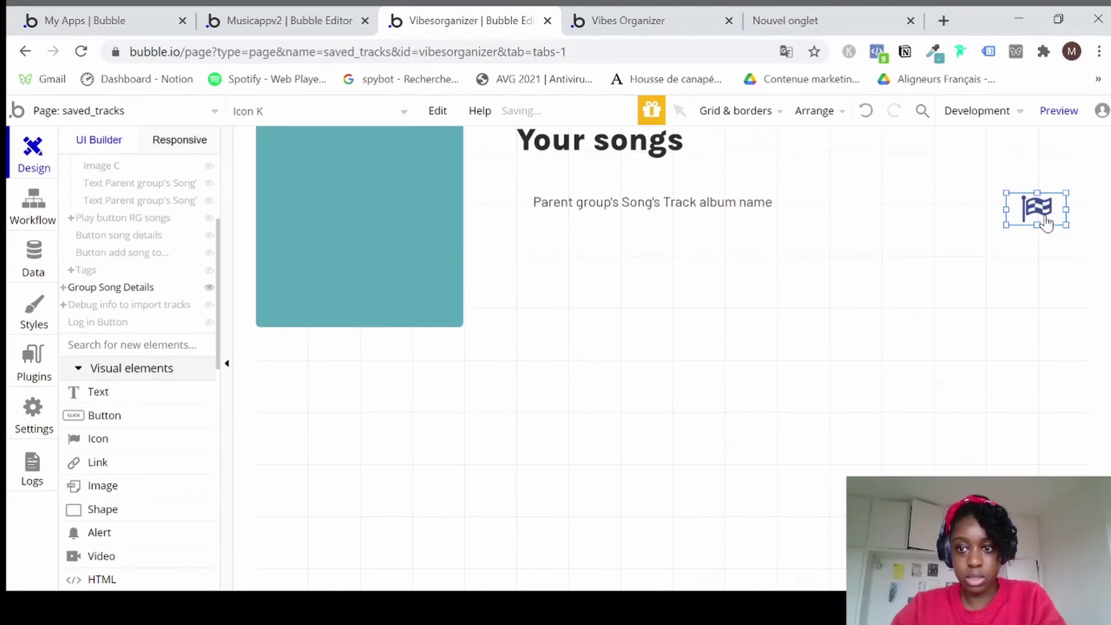
{"action": "left_click", "coordinate": [912, 327]}
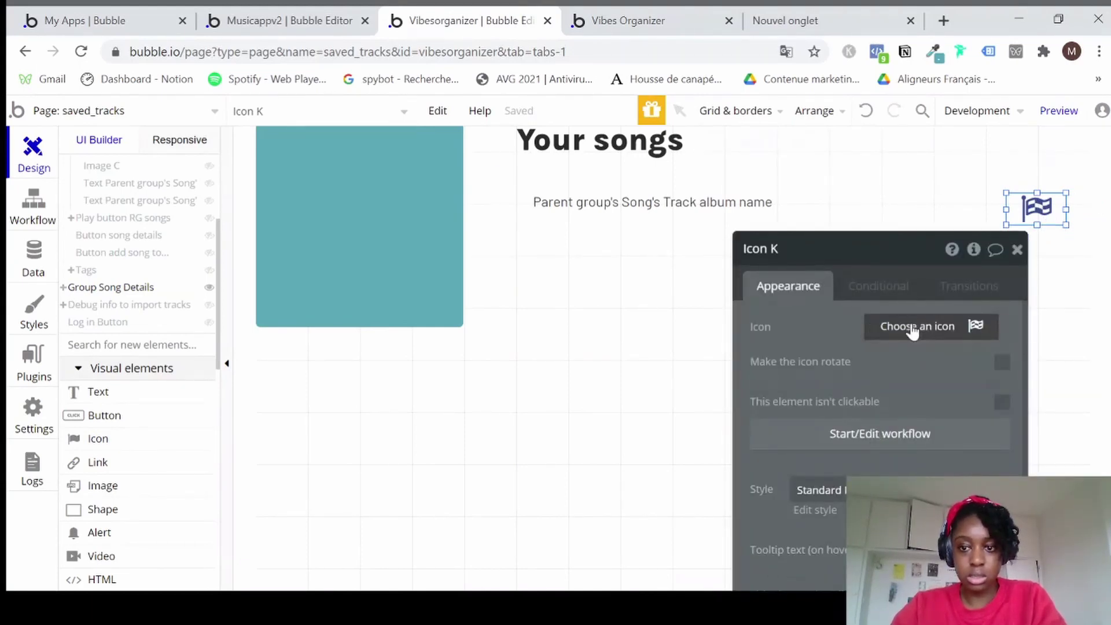
{"action": "left_click", "coordinate": [912, 328]}
{"action": "type", "text": "close"}
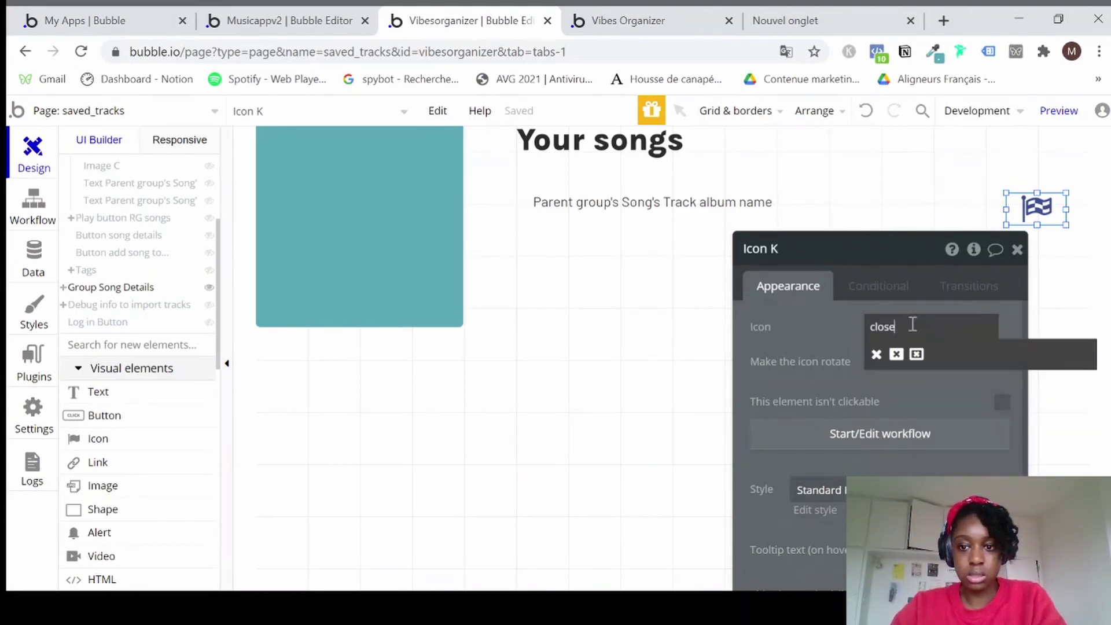
{"action": "left_click", "coordinate": [876, 355]}
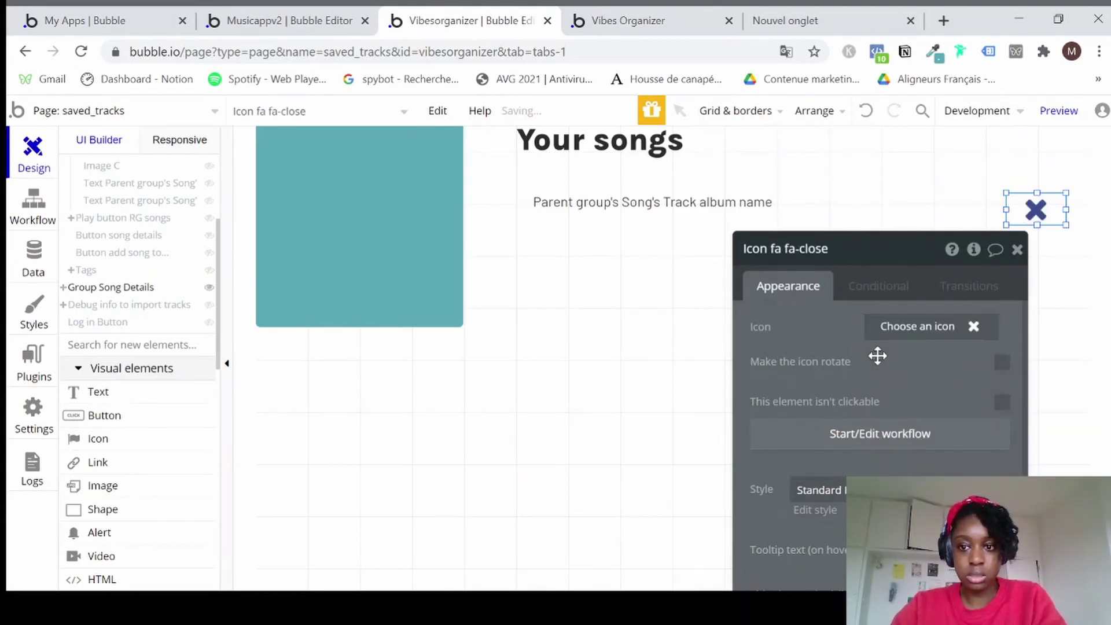
Create a workflow for when the close icon is clicked, with a first action that hides Group Song Details.
{"action": "left_click", "coordinate": [886, 449]}
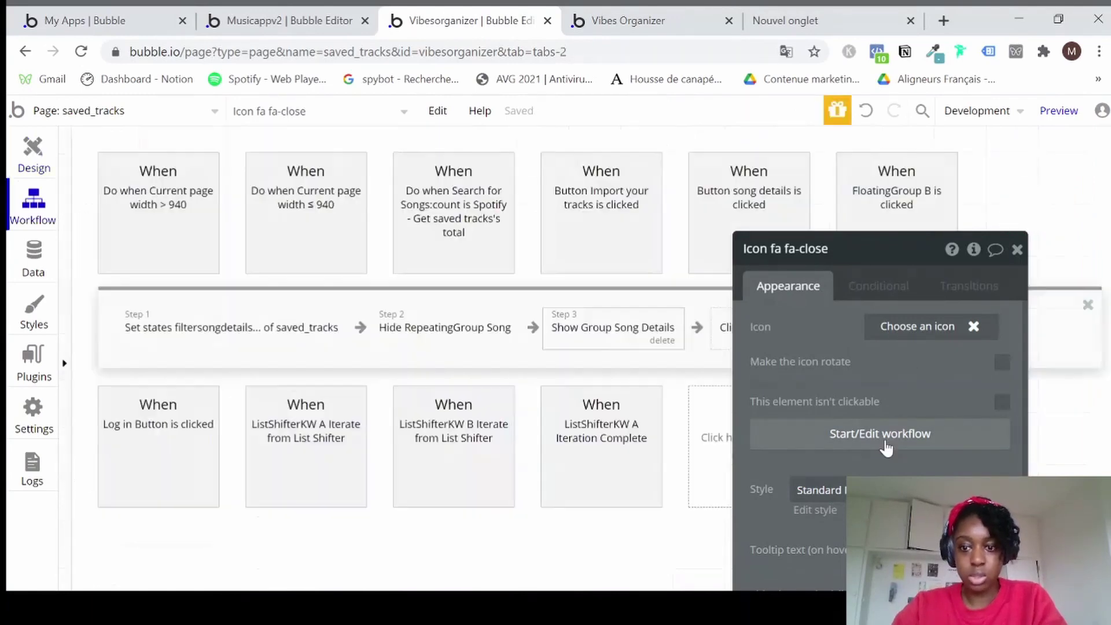
{"action": "left_click", "coordinate": [1018, 250]}
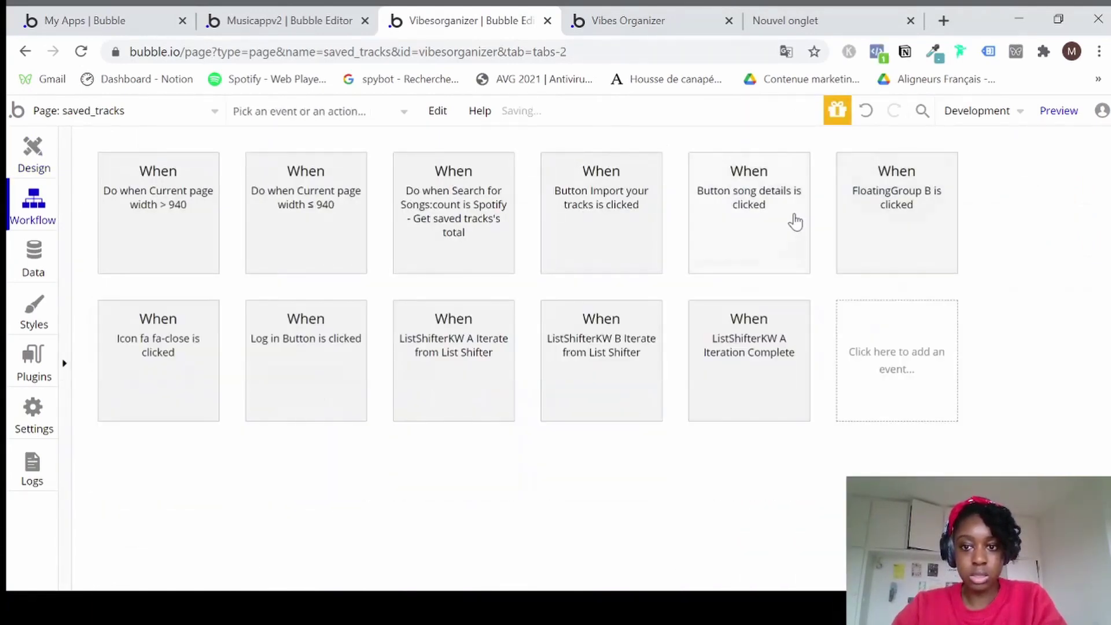
{"action": "left_click", "coordinate": [168, 476]}
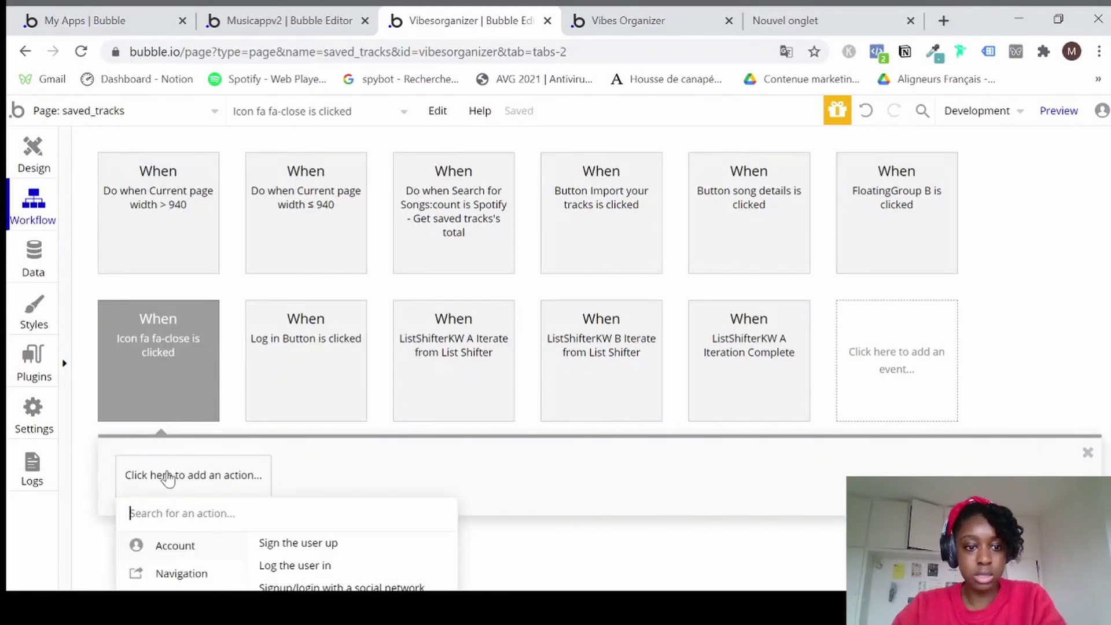
{"action": "left_click", "coordinate": [204, 511]}
{"action": "type", "text": "h"}
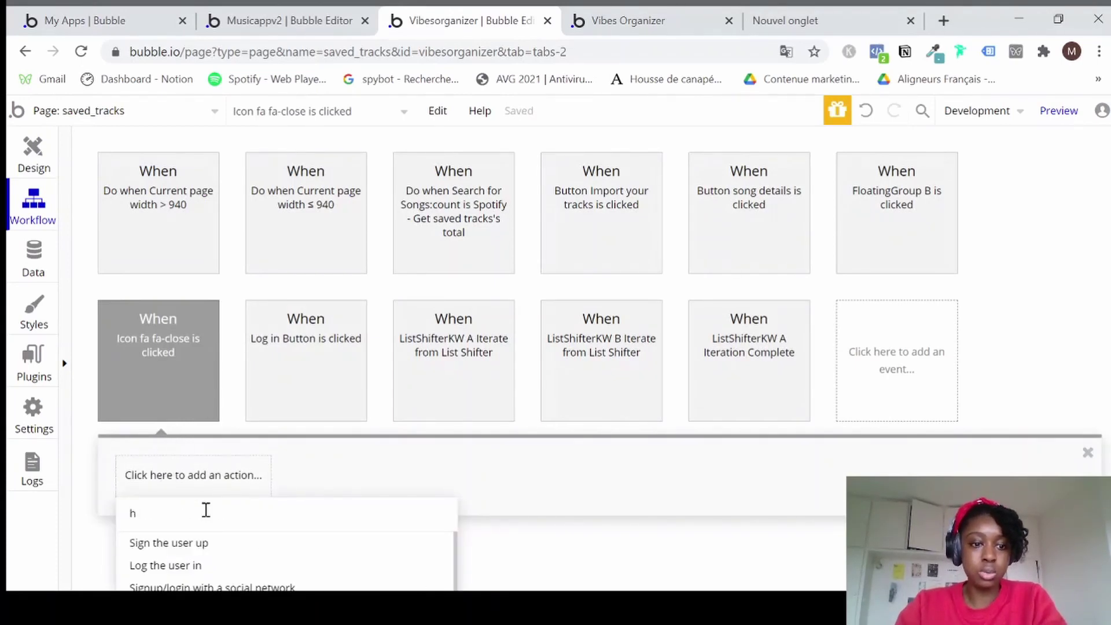
{"action": "type", "text": "ide"}
{"action": "left_click", "coordinate": [196, 543]}
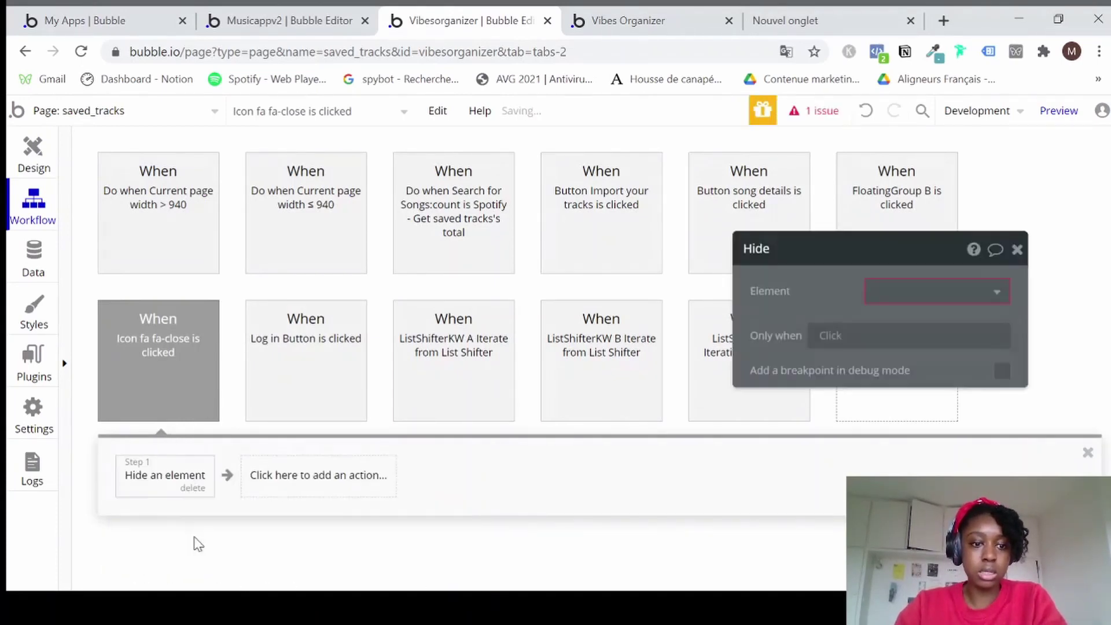
{"action": "left_click", "coordinate": [875, 297]}
{"action": "type", "text": "song"}
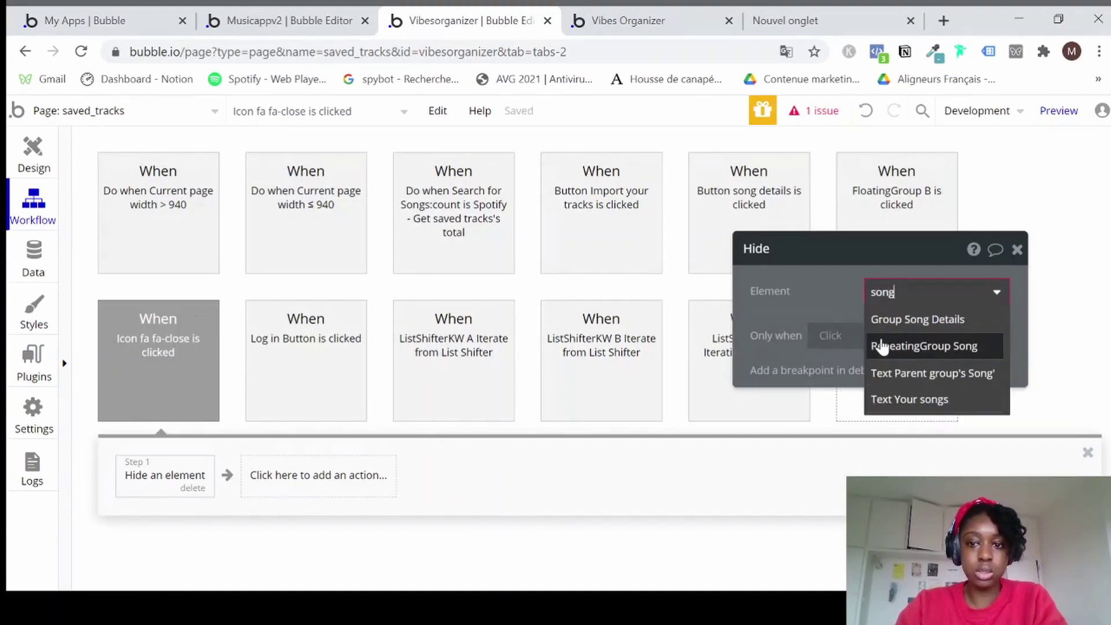
{"action": "left_click", "coordinate": [895, 325]}
Add a second action to the close icon's workflow that shows RepeatingGroup Song.
{"action": "left_click", "coordinate": [353, 476]}
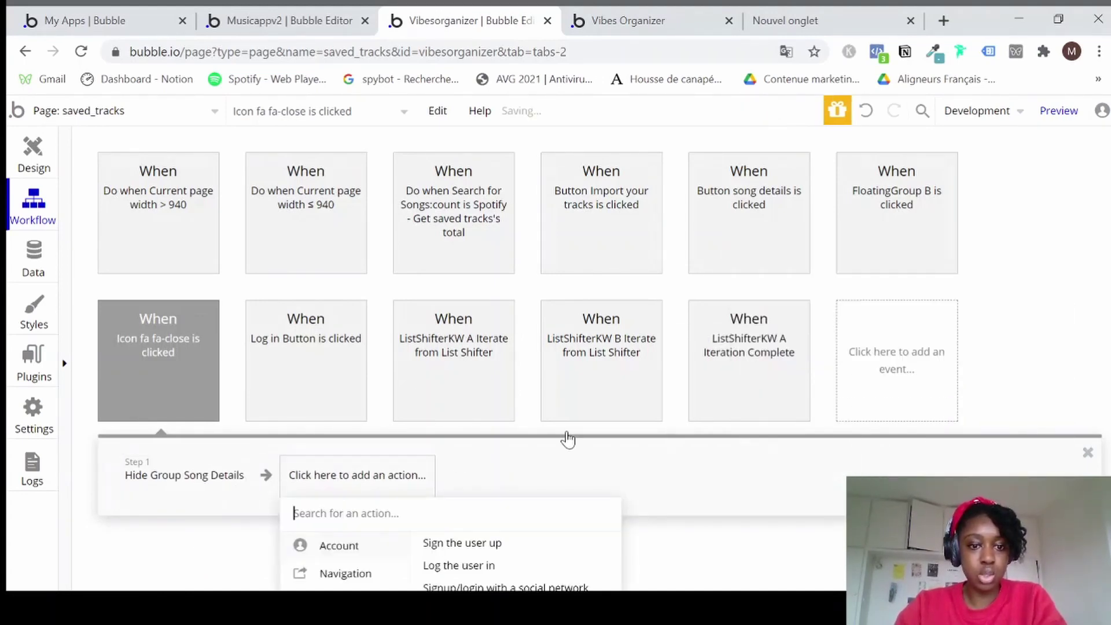
{"action": "type", "text": "show"}
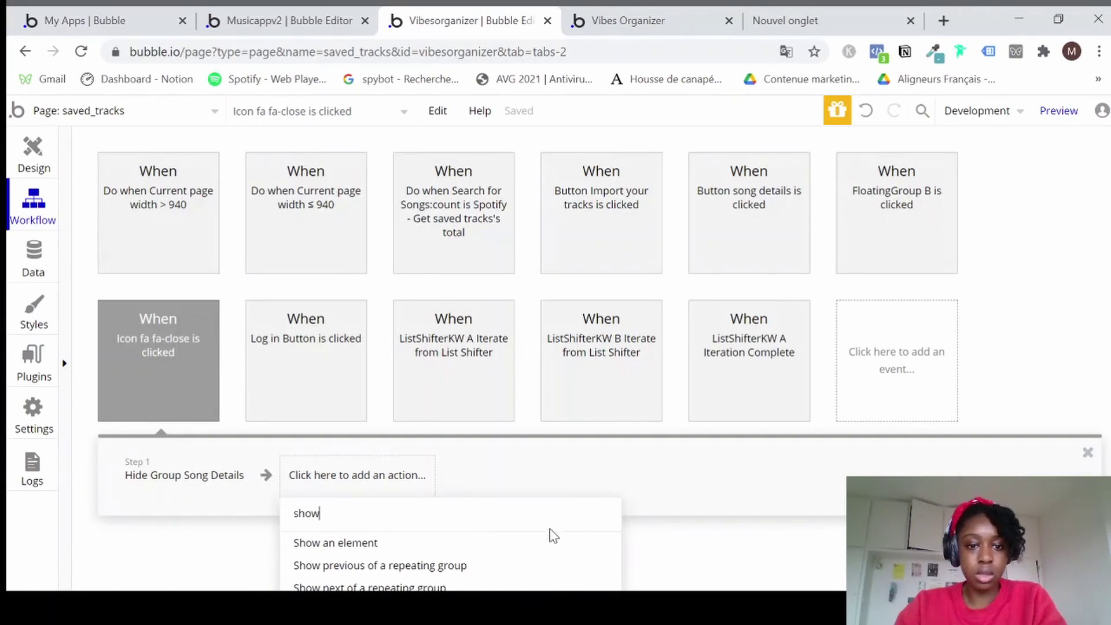
{"action": "left_click", "coordinate": [545, 547]}
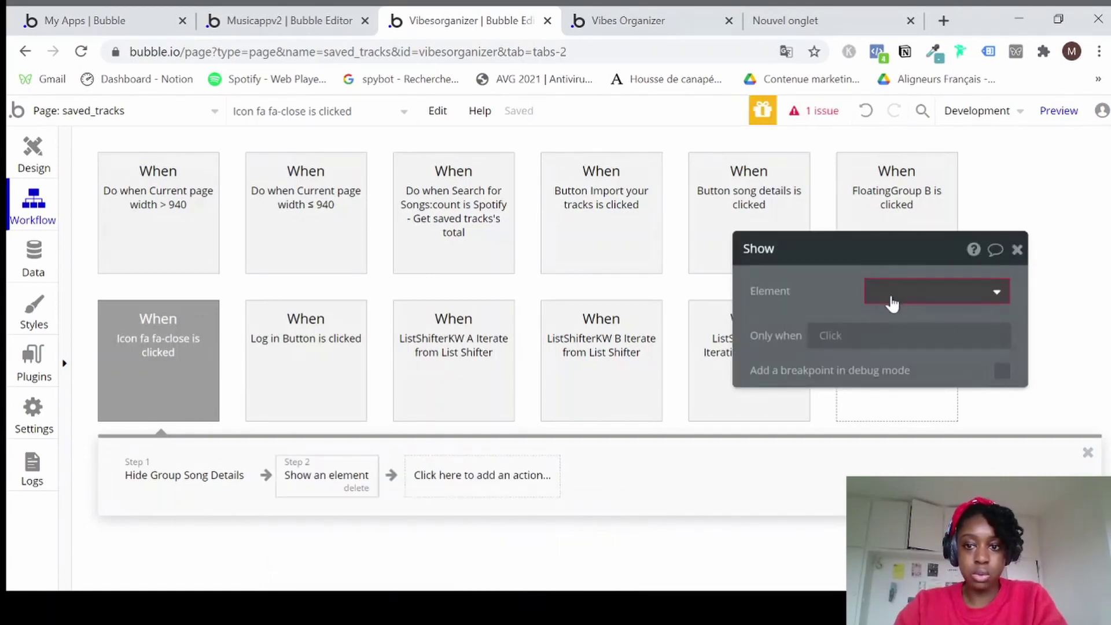
{"action": "left_click", "coordinate": [891, 294]}
{"action": "type", "text": "rep"}
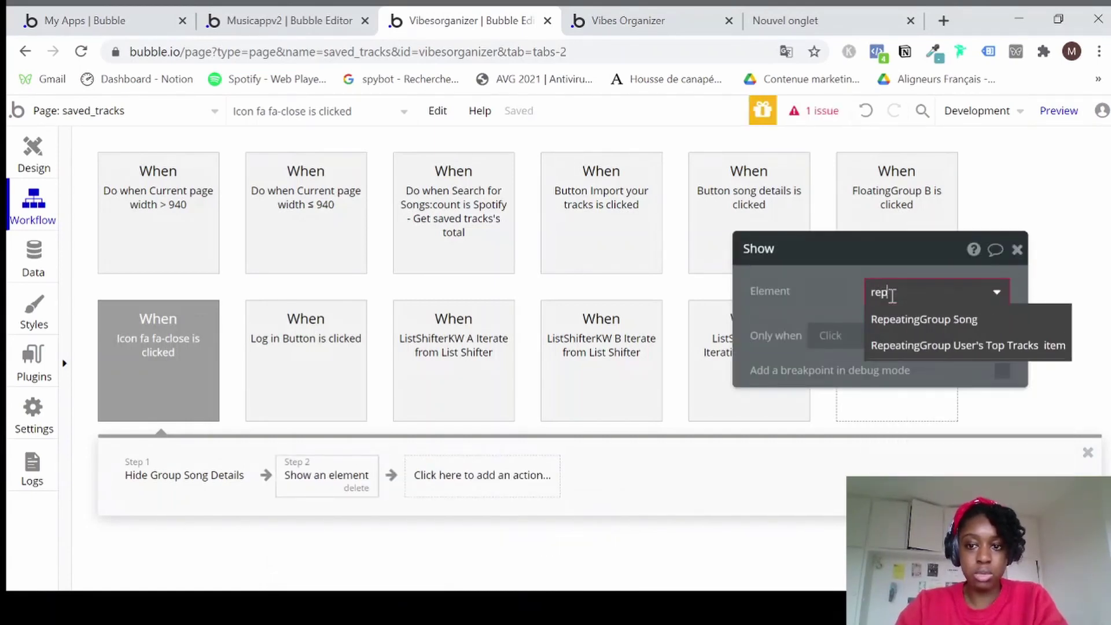
{"action": "left_click", "coordinate": [902, 327]}
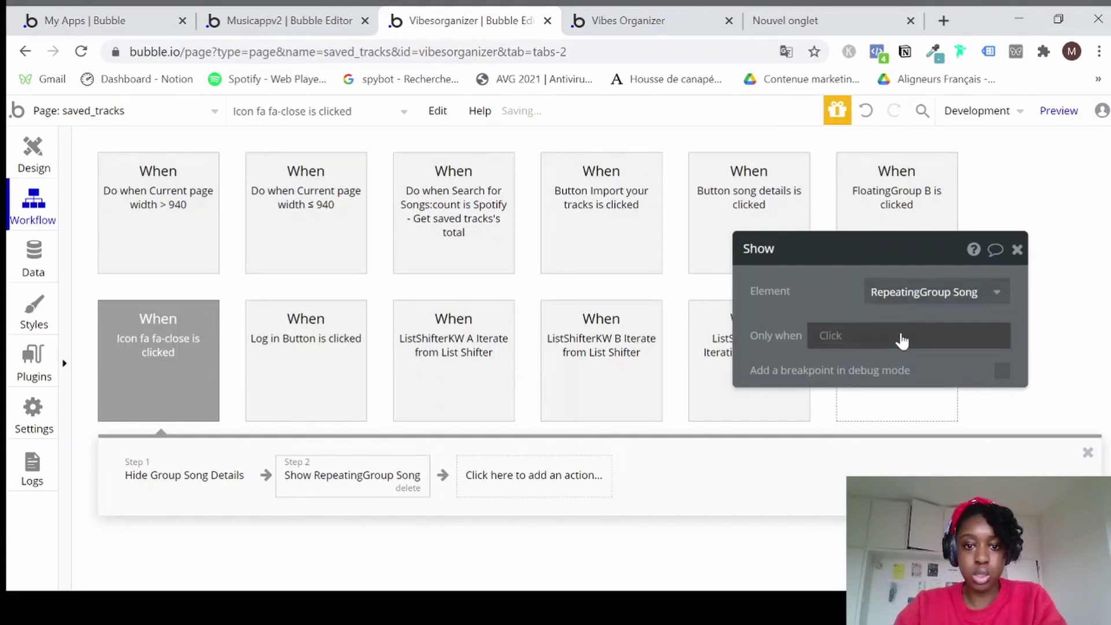
Preview the saved_tracks page and test opening, closing and reopening the first song's details.
{"action": "left_click", "coordinate": [35, 153]}
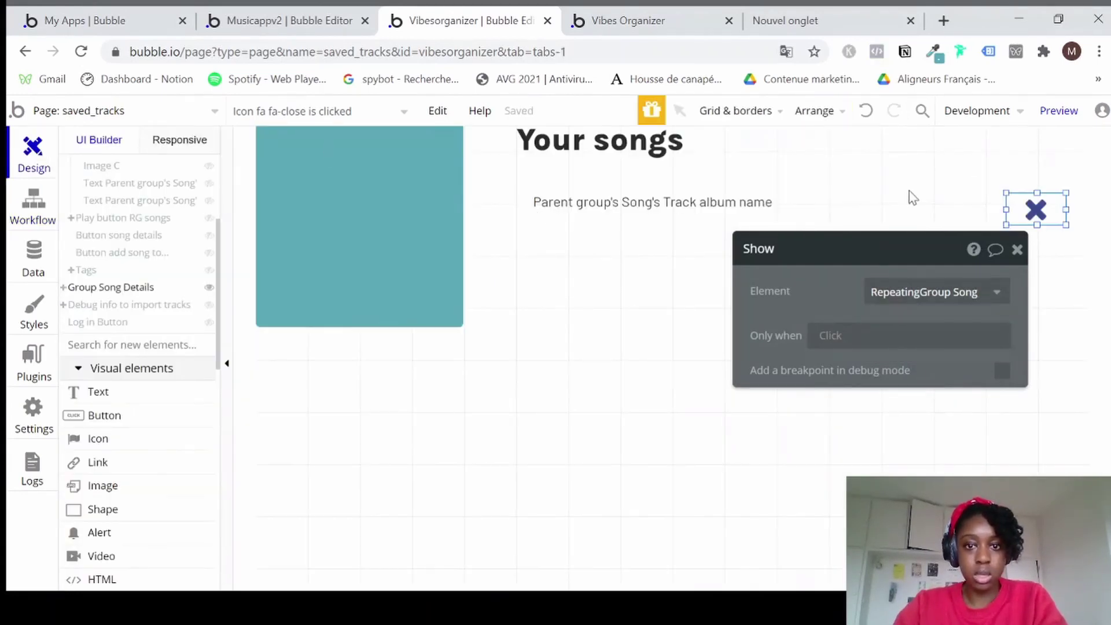
{"action": "left_click", "coordinate": [1059, 113]}
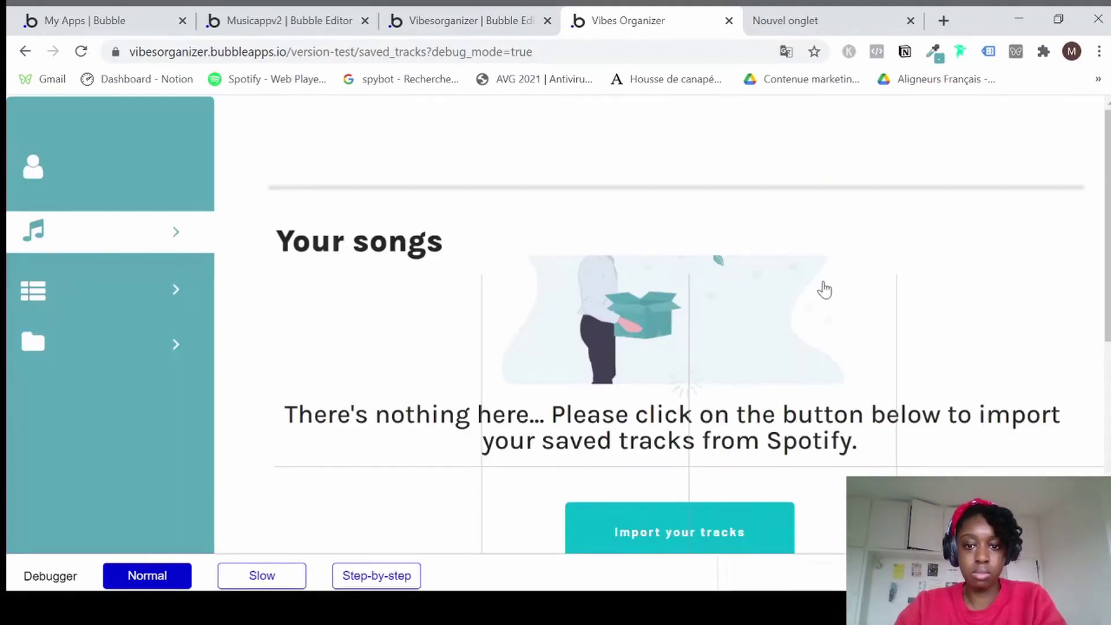
{"action": "scroll", "coordinate": [823, 289], "scroll_direction": "down", "scroll_amount": 1}
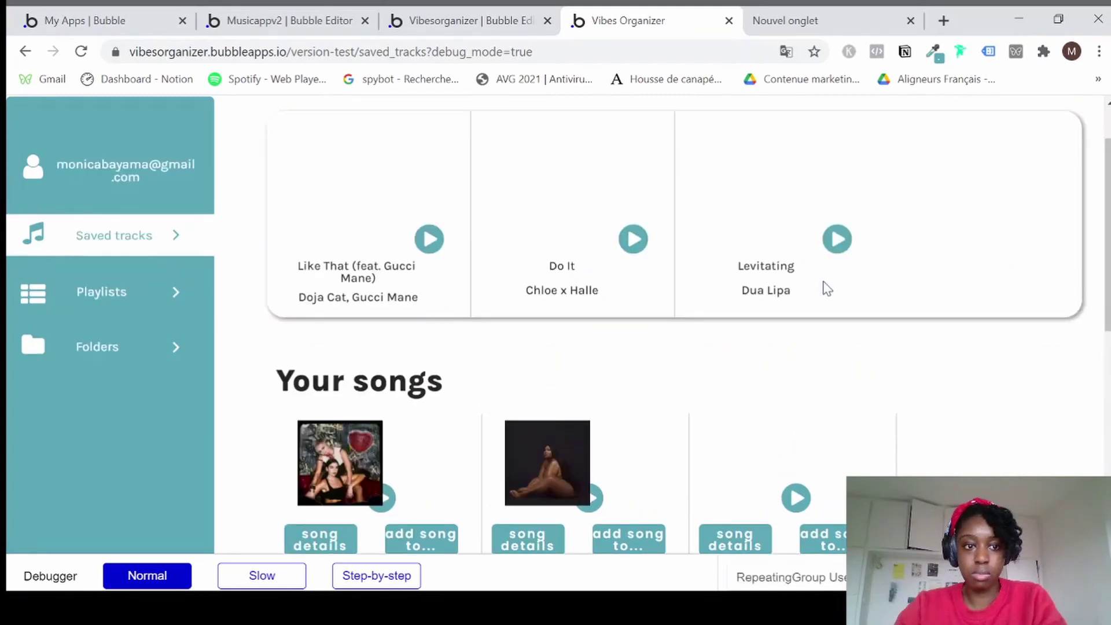
{"action": "scroll", "coordinate": [823, 285], "scroll_direction": "down", "scroll_amount": 3}
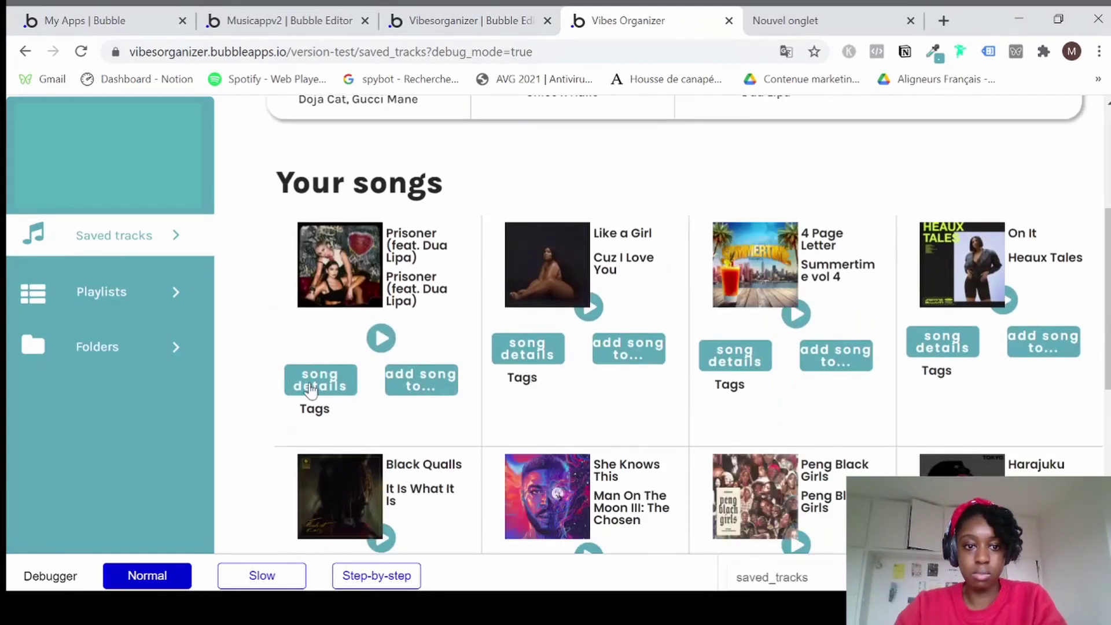
{"action": "left_click", "coordinate": [310, 389]}
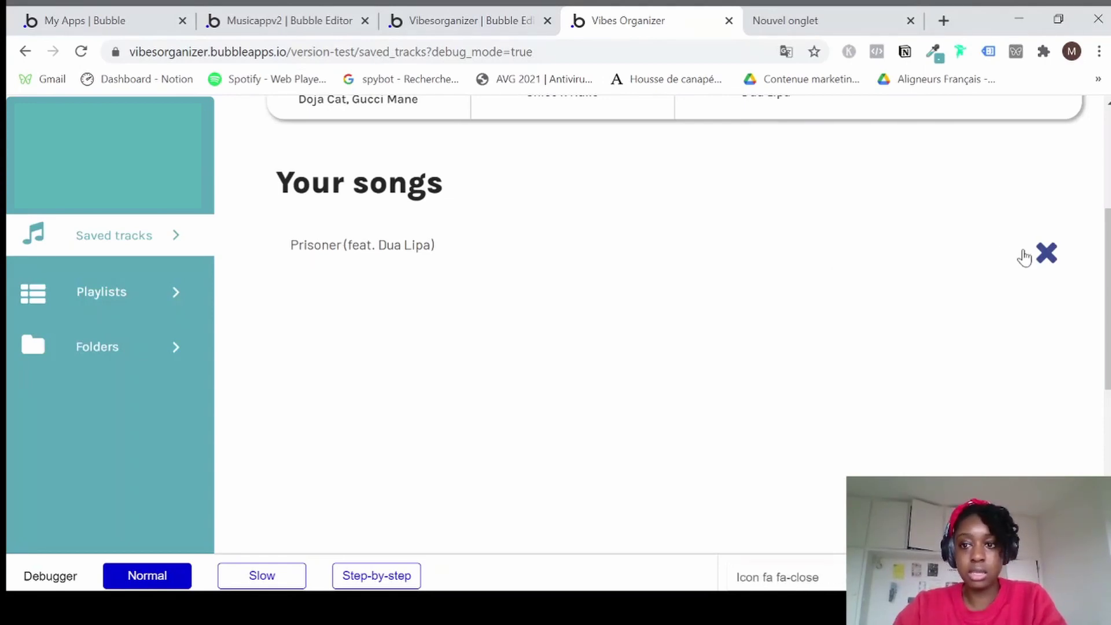
{"action": "left_click", "coordinate": [1046, 255]}
{"action": "left_click", "coordinate": [324, 378]}
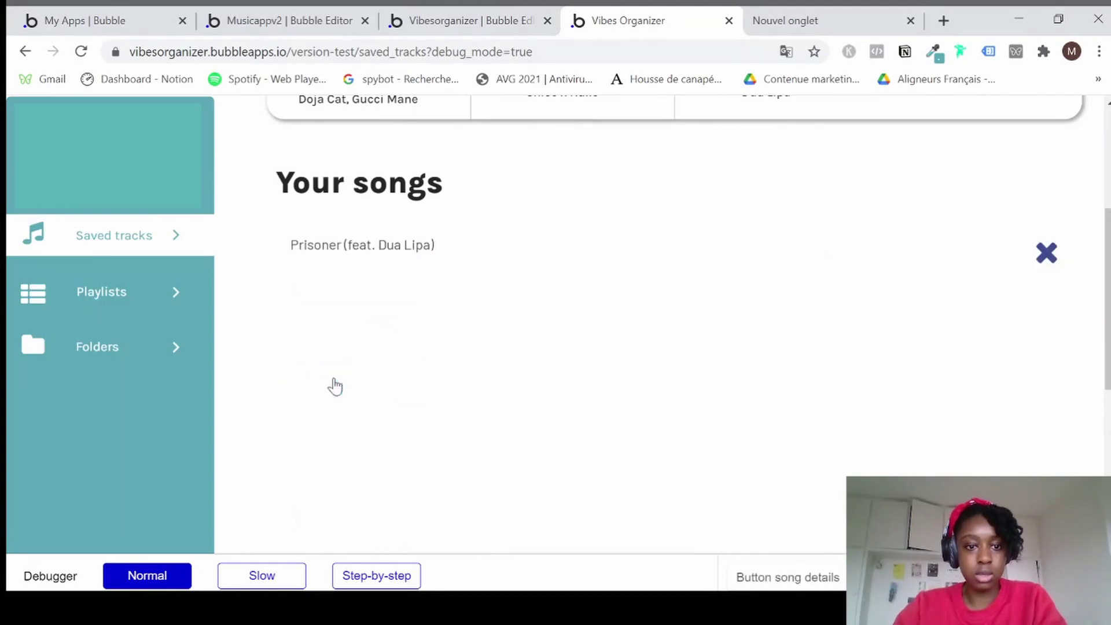
Test the first song's details in the saved_tracks preview, look through the whole view and close it back to the song list.
{"action": "scroll", "coordinate": [535, 350], "scroll_direction": "up", "scroll_amount": 2}
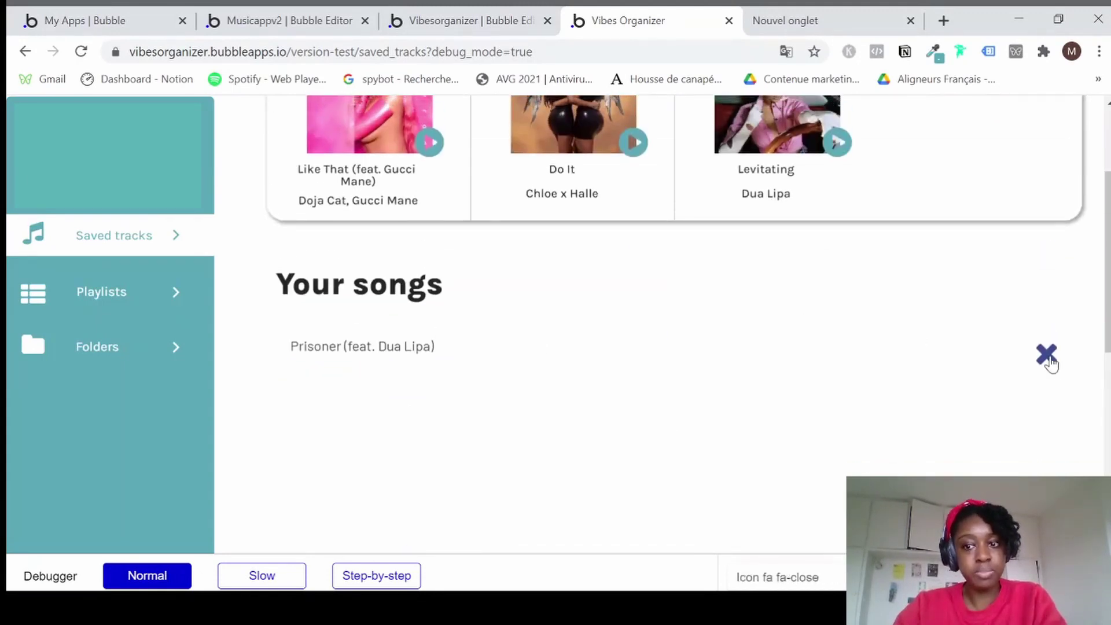
{"action": "scroll", "coordinate": [478, 367], "scroll_direction": "down", "scroll_amount": 3}
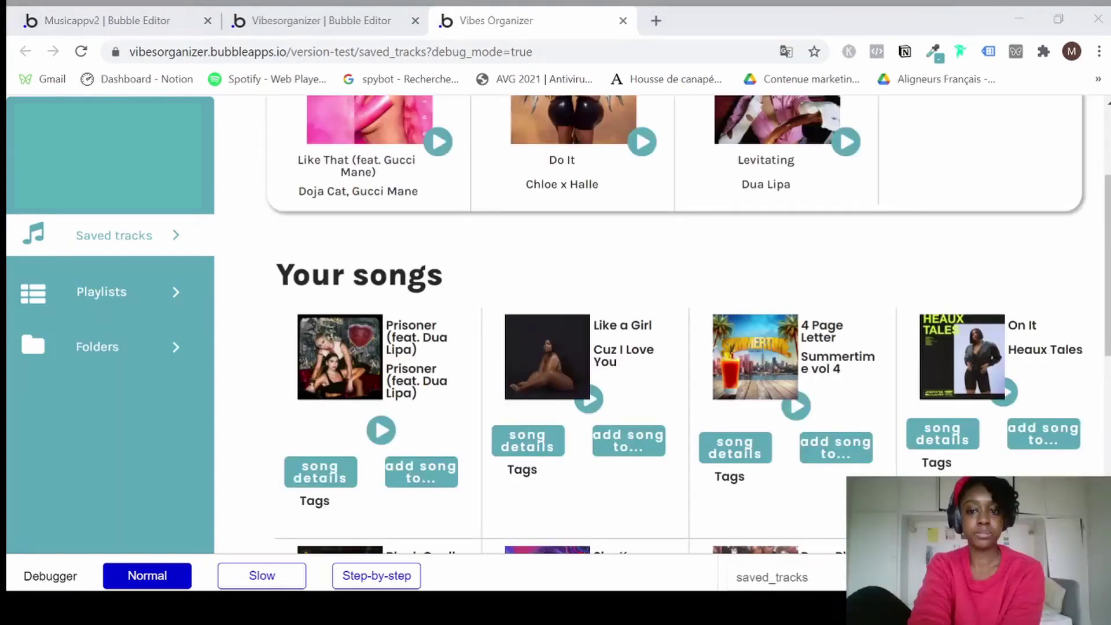
{"action": "left_click", "coordinate": [937, 18]}
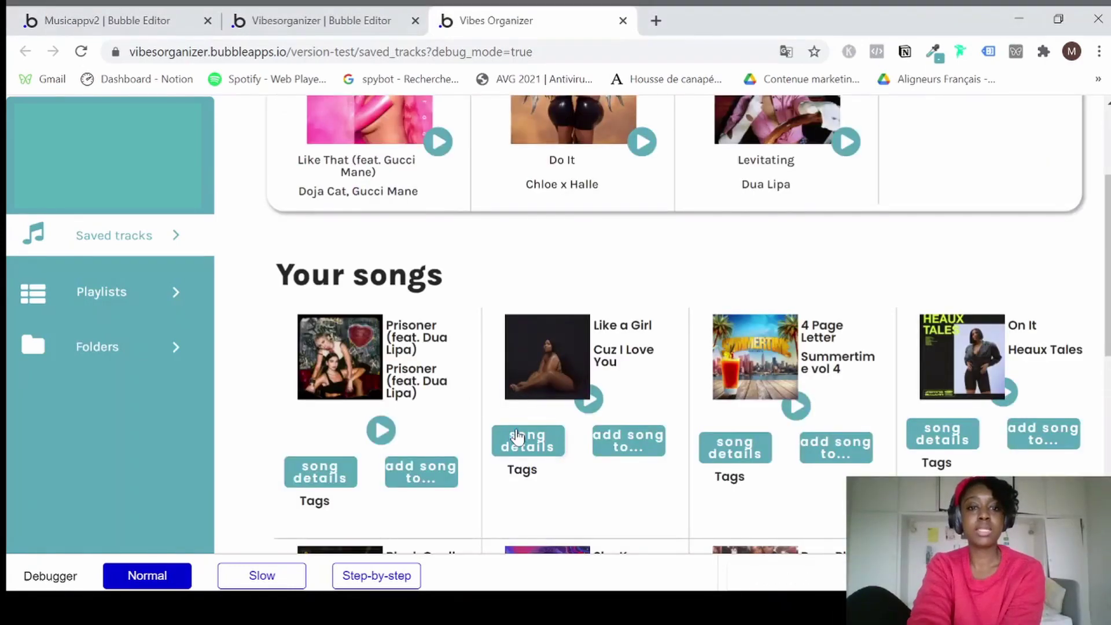
{"action": "left_click", "coordinate": [317, 476]}
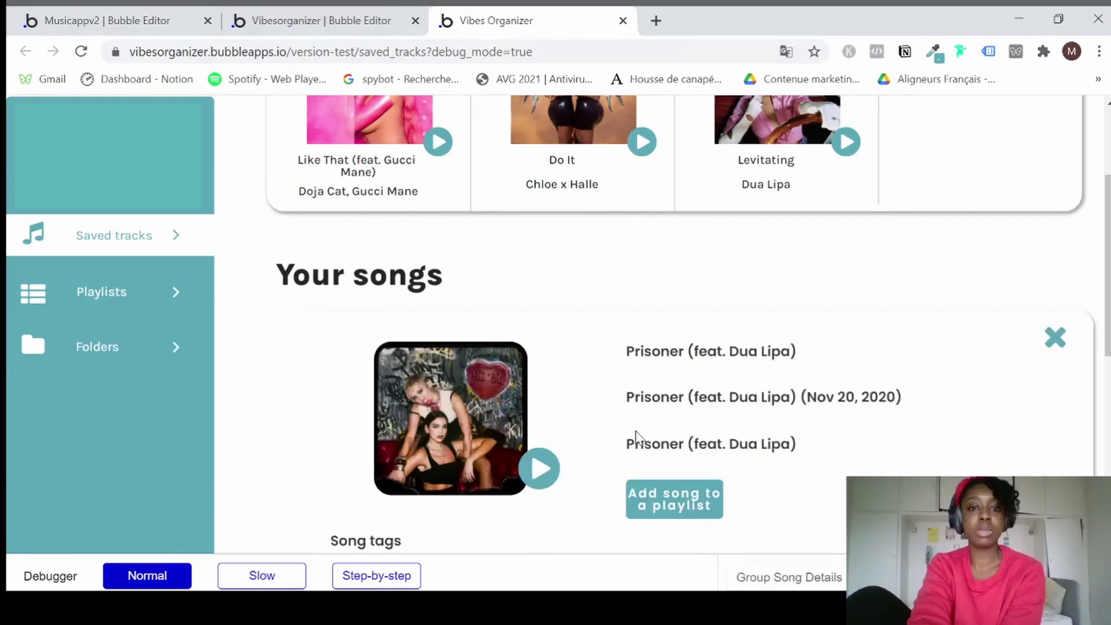
{"action": "scroll", "coordinate": [659, 370], "scroll_direction": "down", "scroll_amount": 3}
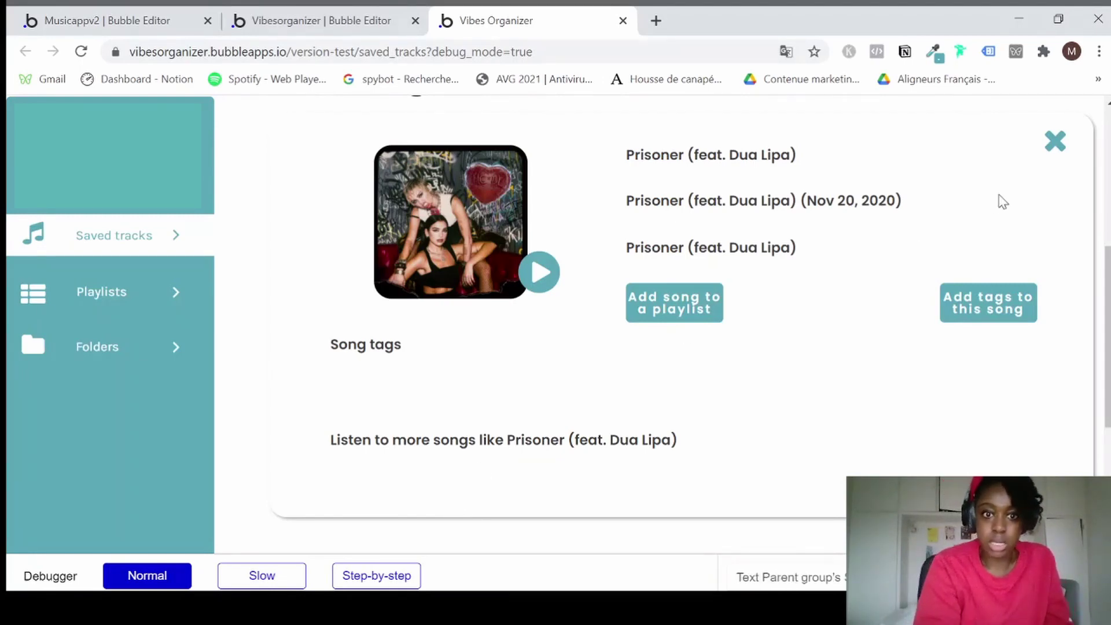
{"action": "left_click", "coordinate": [1062, 147]}
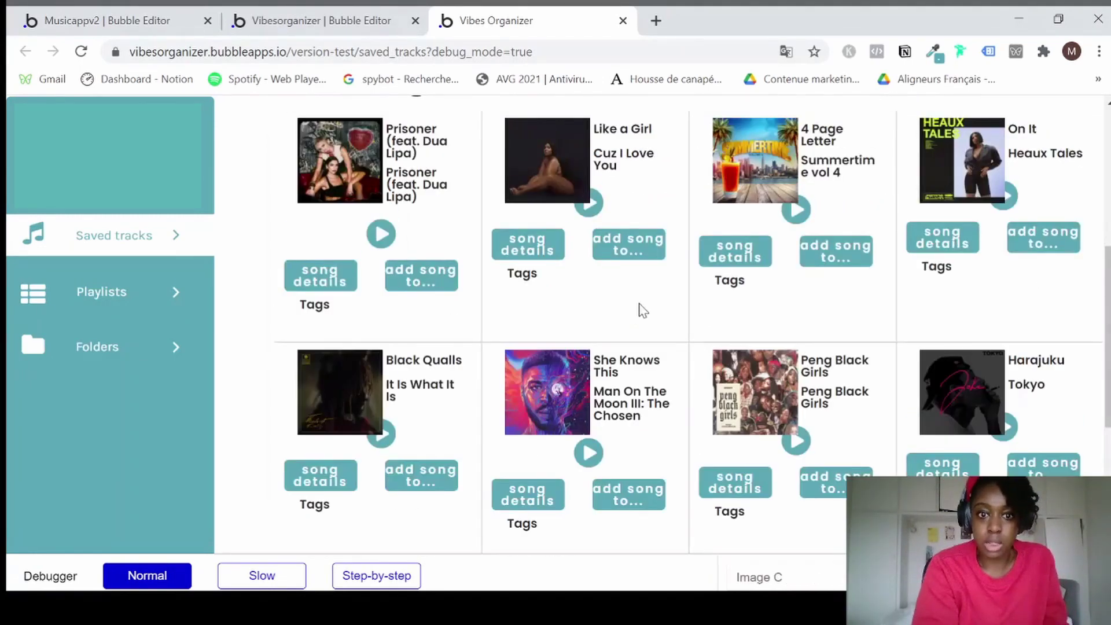
{"action": "scroll", "coordinate": [640, 310], "scroll_direction": "up", "scroll_amount": 3}
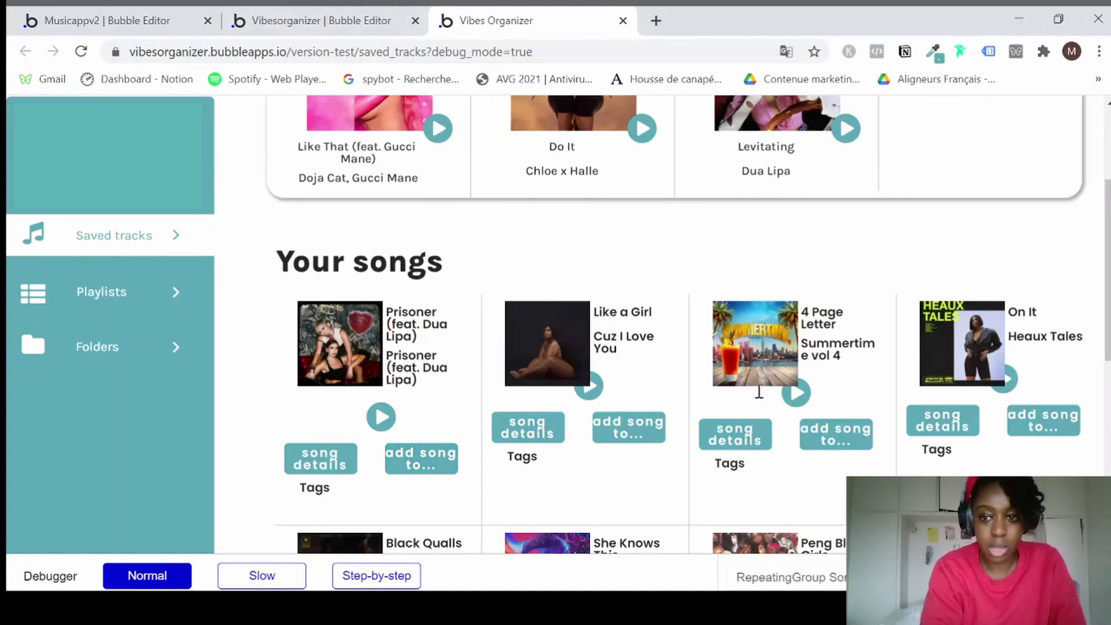
Return to the Vibesorganizer editor and add a Tags field to the Song data type, with type text and multiple entries allowed.
{"action": "left_click", "coordinate": [315, 22]}
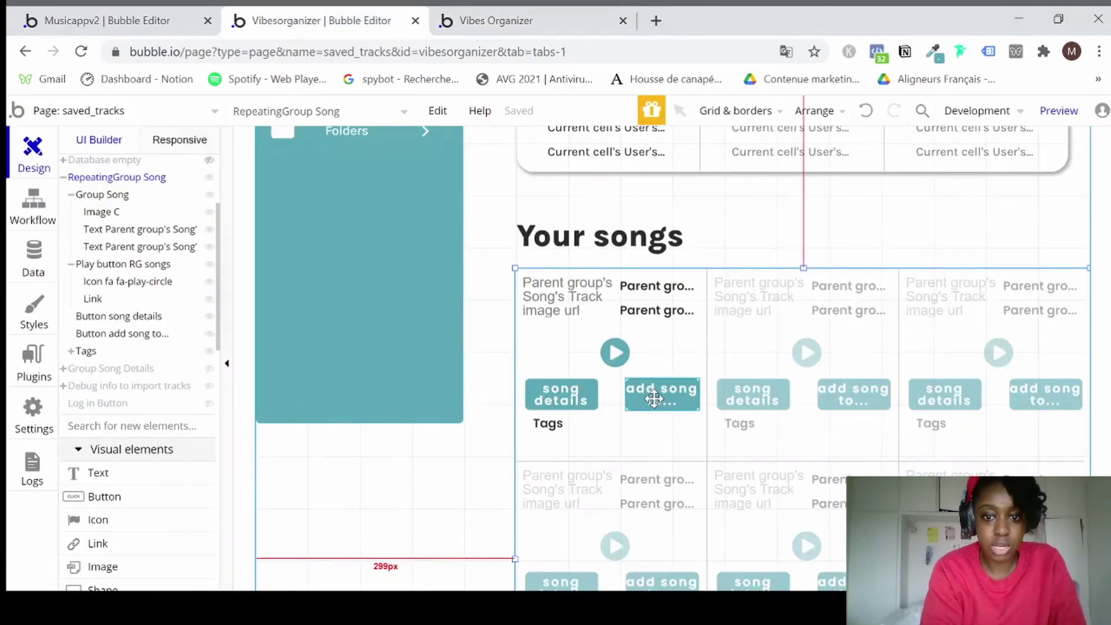
{"action": "left_click", "coordinate": [39, 265]}
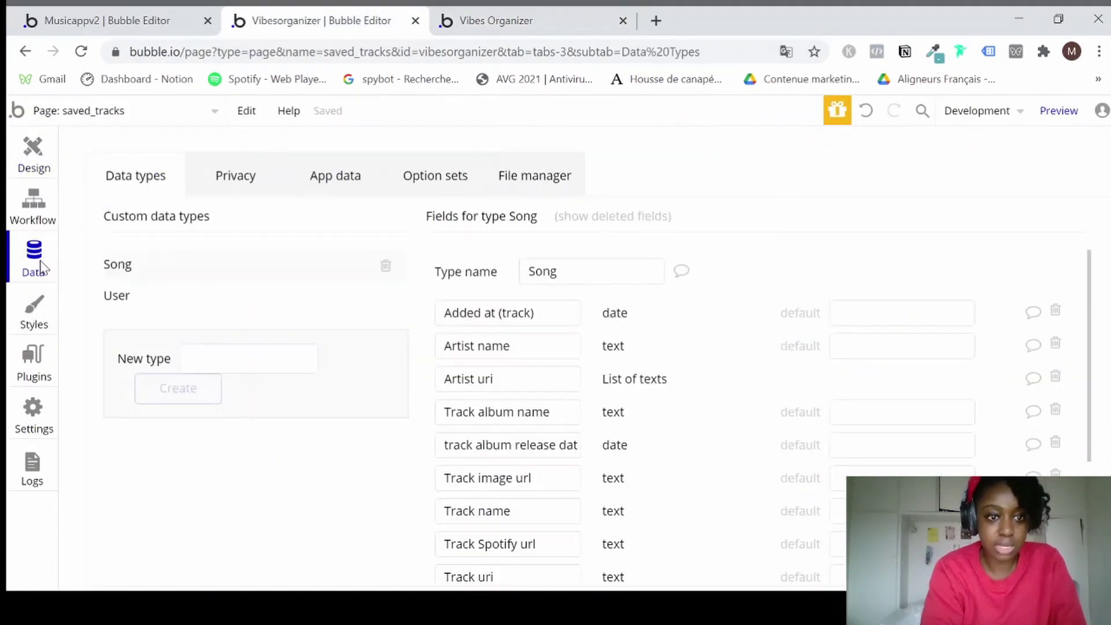
{"action": "scroll", "coordinate": [499, 370], "scroll_direction": "down", "scroll_amount": 4}
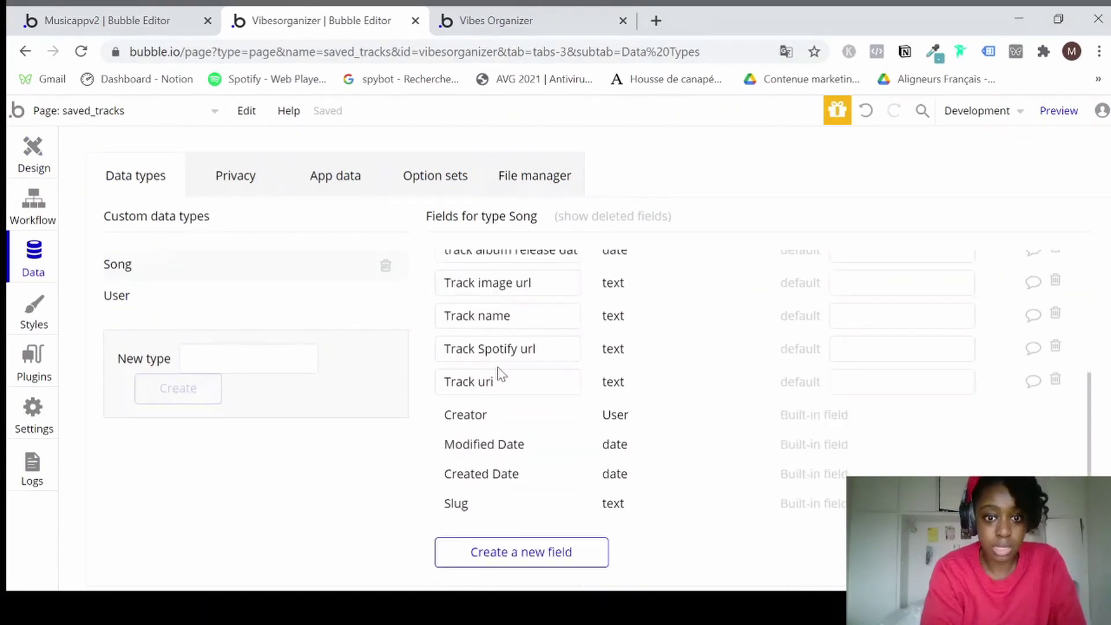
{"action": "left_click", "coordinate": [540, 562]}
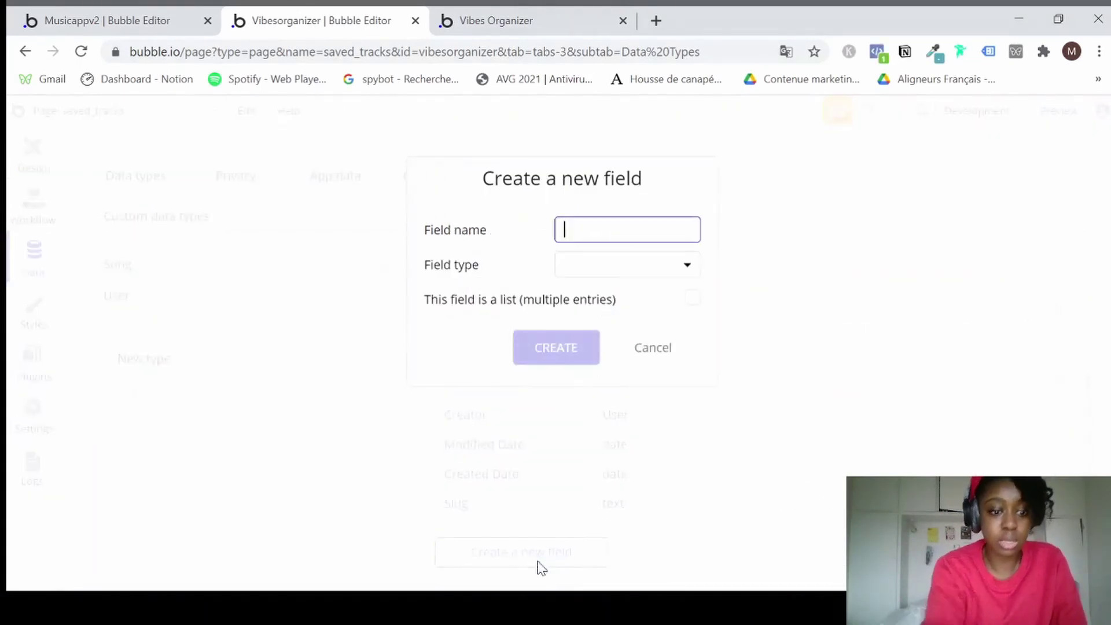
{"action": "type", "text": "Tag"}
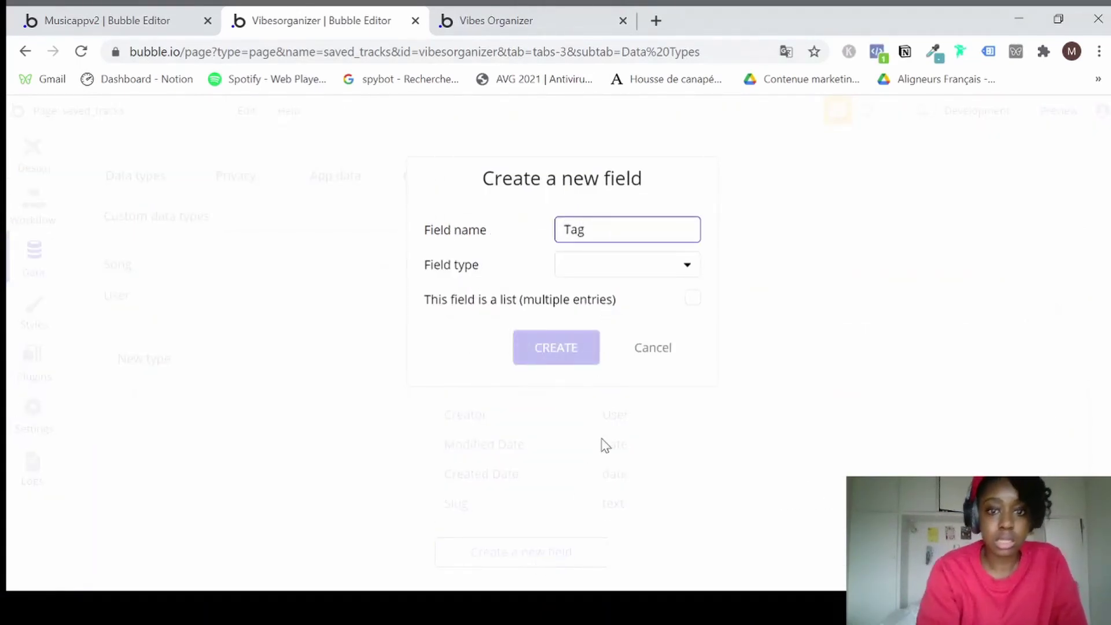
{"action": "left_click", "coordinate": [675, 271]}
{"action": "left_click", "coordinate": [641, 302]}
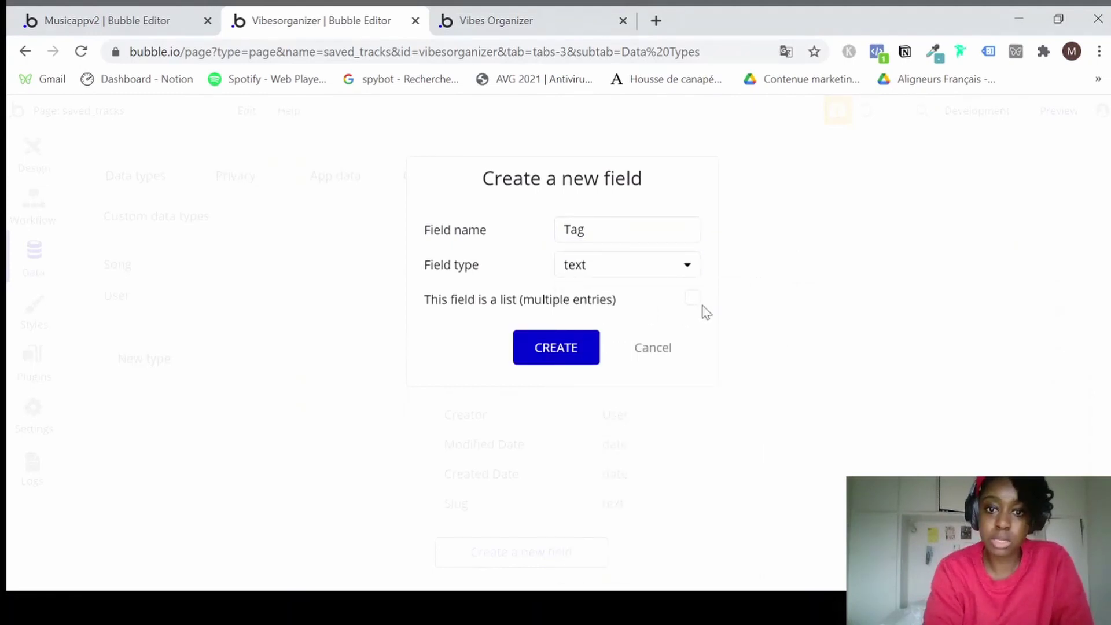
{"action": "left_click", "coordinate": [693, 299]}
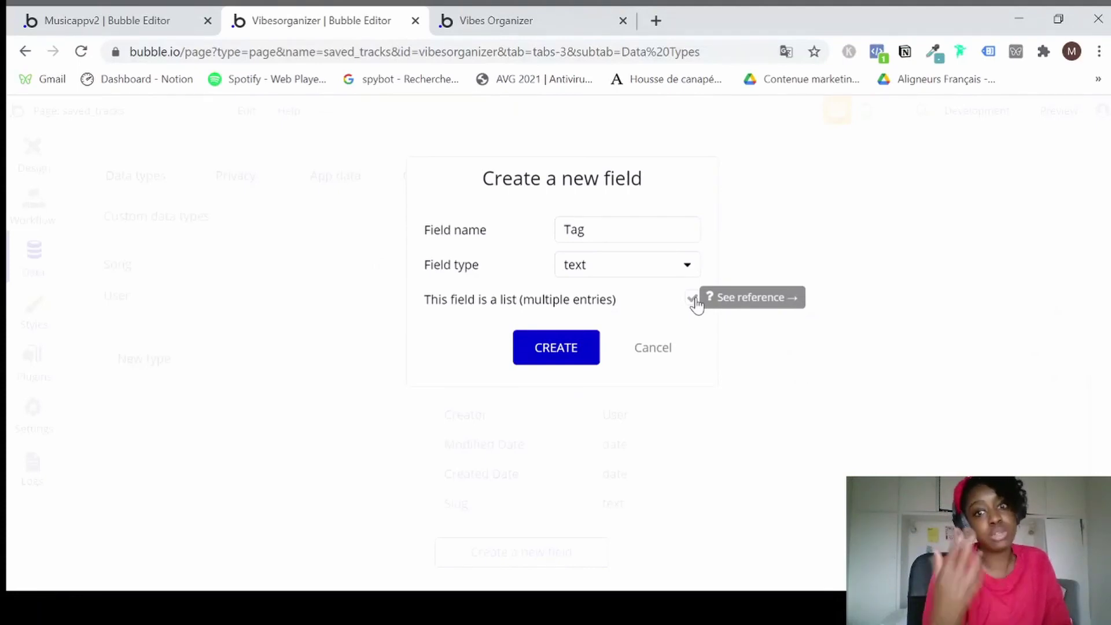
{"action": "left_click", "coordinate": [601, 235]}
{"action": "type", "text": "s"}
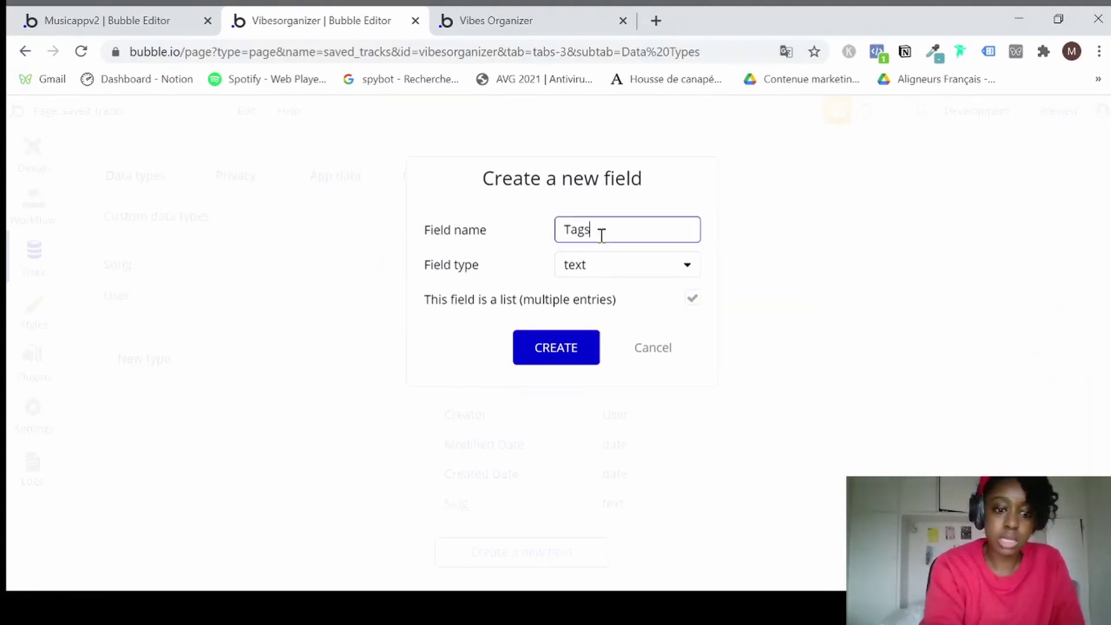
{"action": "left_click", "coordinate": [565, 354]}
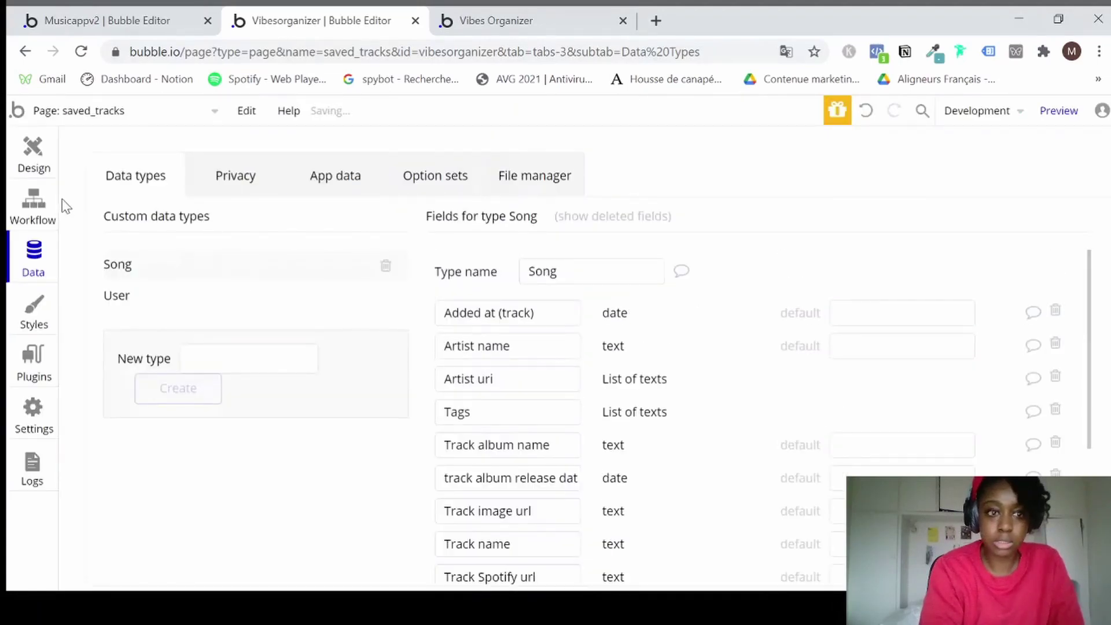
Draw a group about 200 by 90 px in RepeatingGroup Song's first cell, covering the two buttons and the Tags text.
{"action": "left_click", "coordinate": [33, 165]}
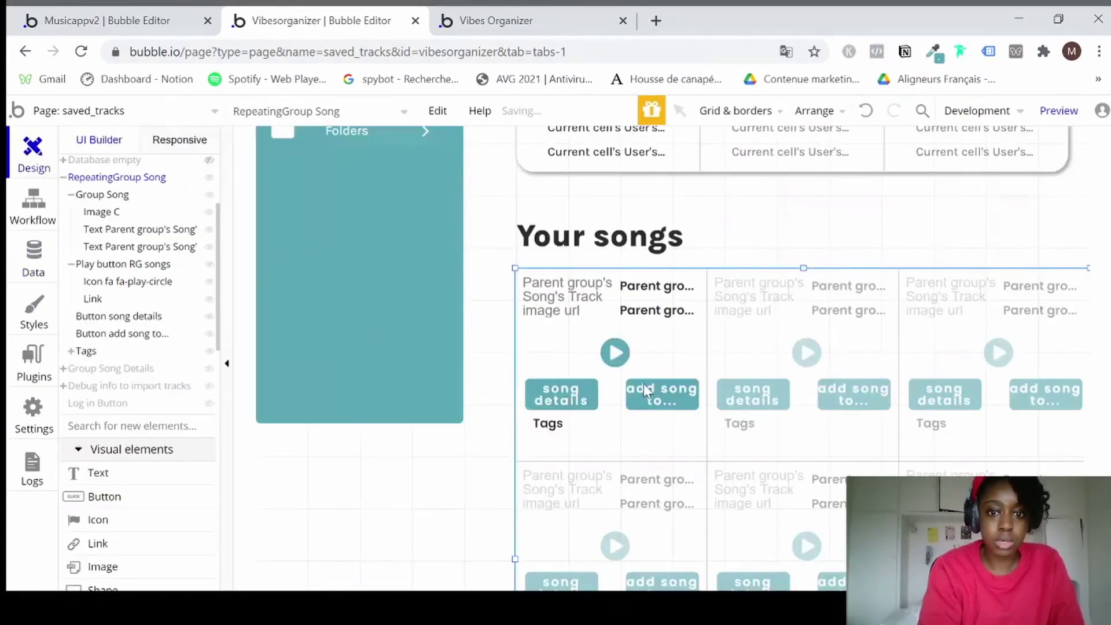
{"action": "left_click", "coordinate": [645, 390]}
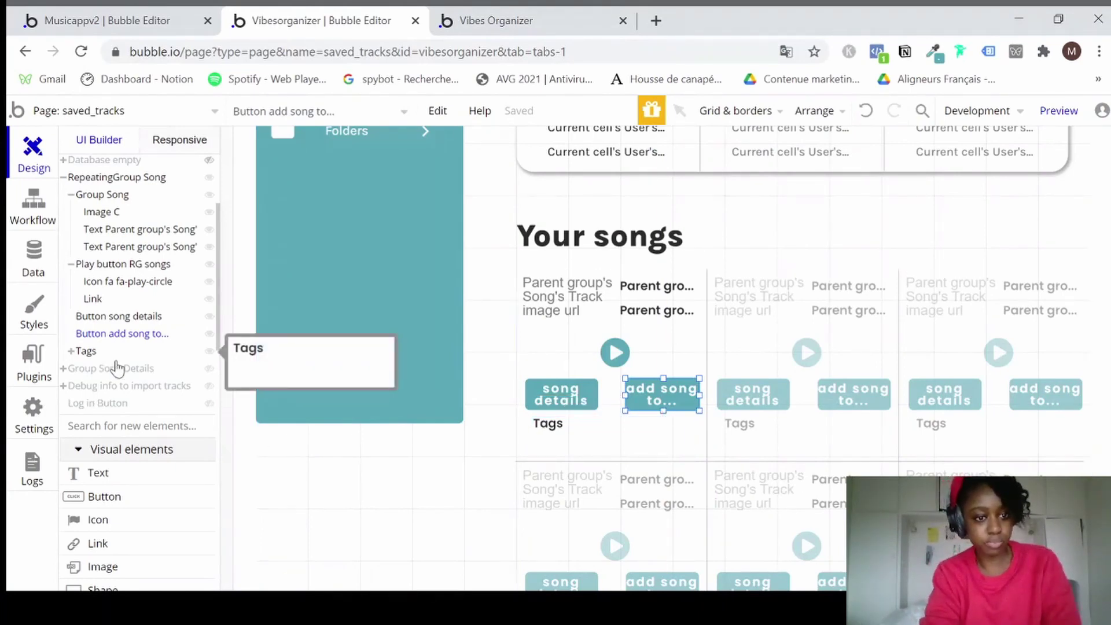
{"action": "scroll", "coordinate": [110, 358], "scroll_direction": "down", "scroll_amount": 3}
{"action": "scroll", "coordinate": [122, 472], "scroll_direction": "down", "scroll_amount": 4}
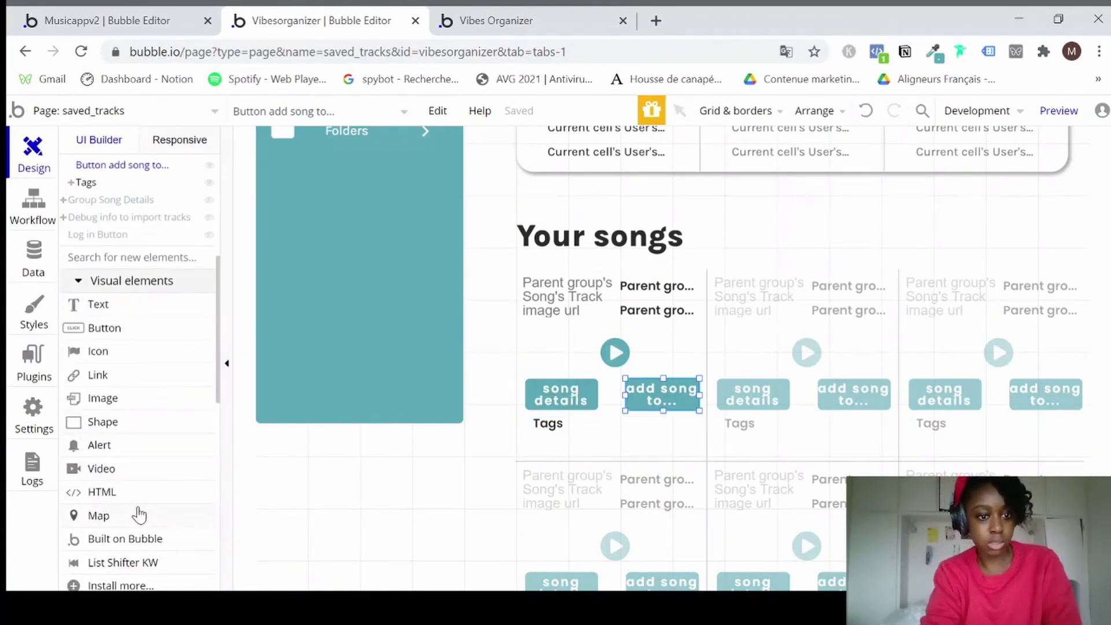
{"action": "left_click", "coordinate": [119, 486]}
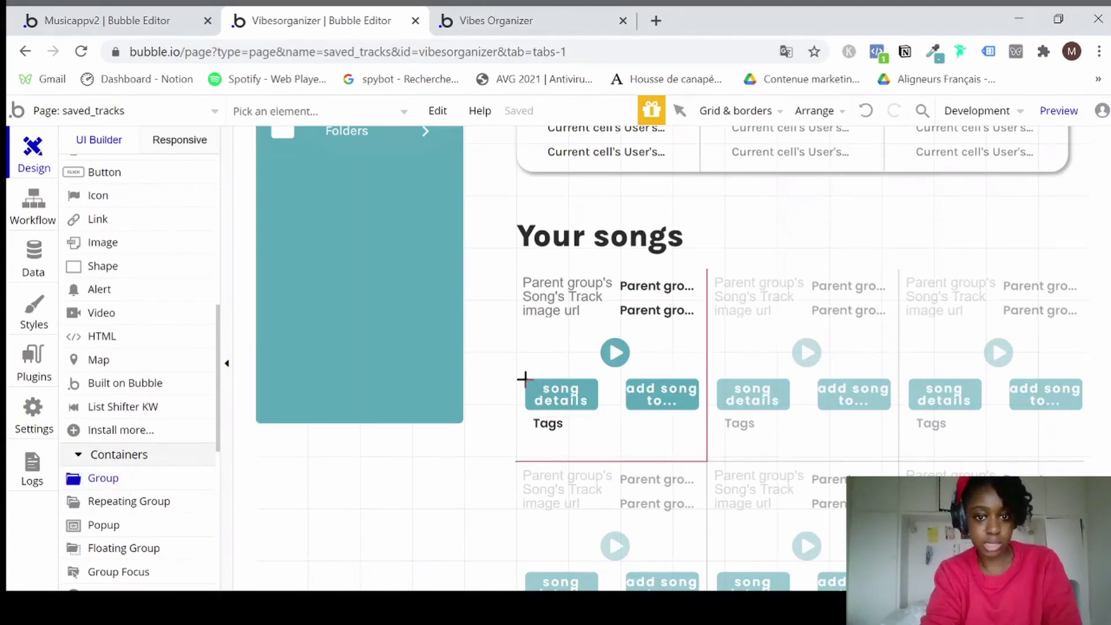
{"action": "mouse_move", "coordinate": [524, 376]}
{"action": "left_mouse_down"}
{"action": "mouse_move", "coordinate": [664, 449]}
{"action": "mouse_move", "coordinate": [697, 454]}
{"action": "left_mouse_up"}
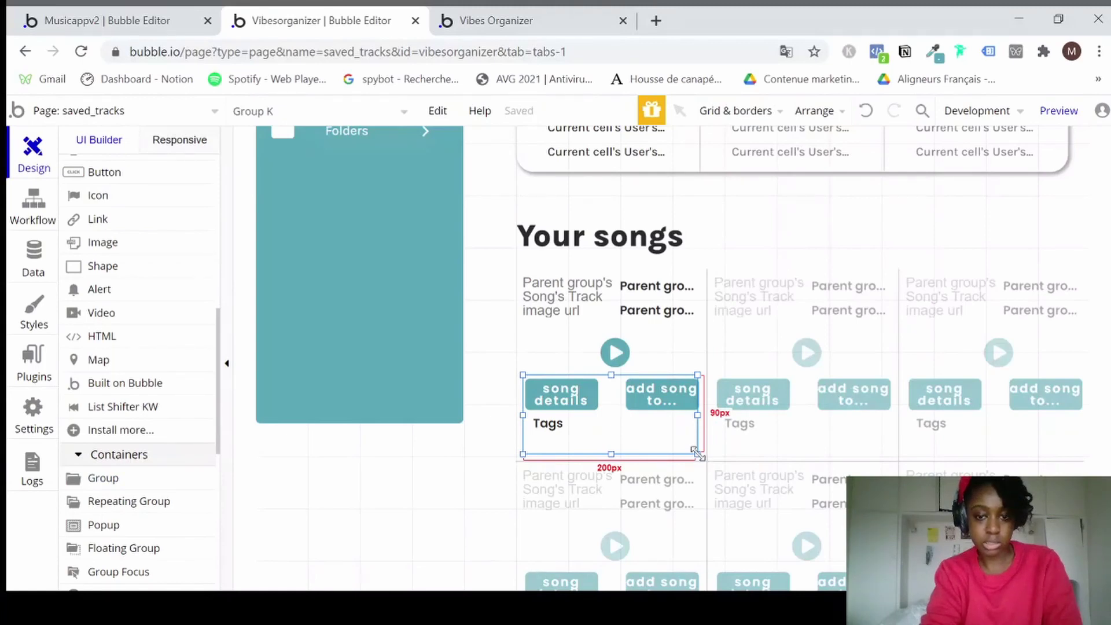
Rename the new group in the first song cell as Add tags.
{"action": "double_click", "coordinate": [658, 436]}
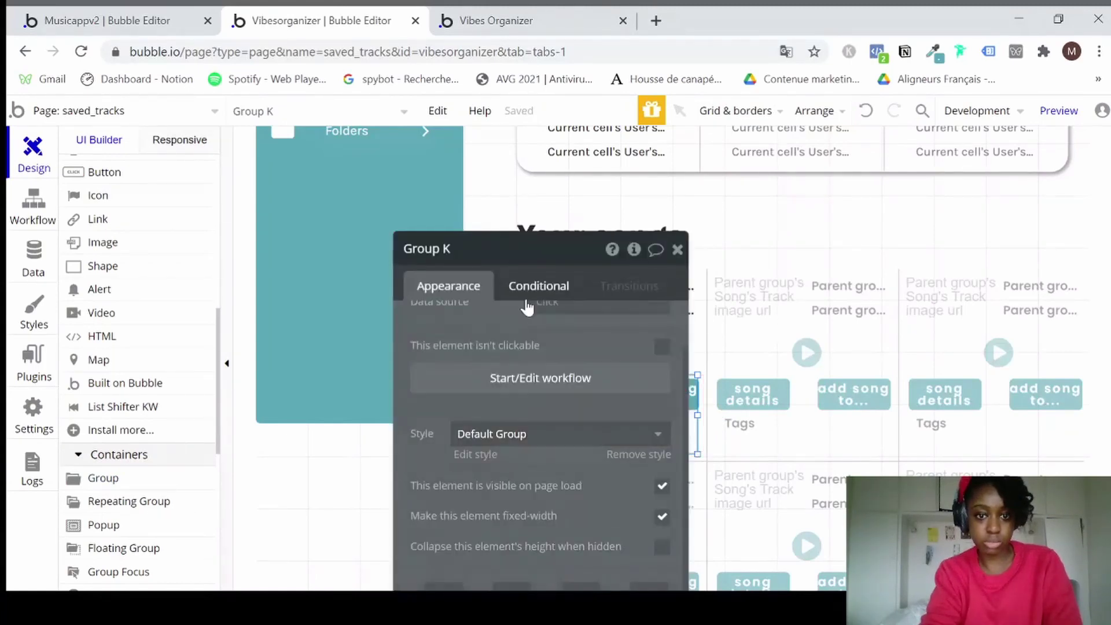
{"action": "scroll", "coordinate": [529, 384], "scroll_direction": "up", "scroll_amount": 1}
{"action": "left_click", "coordinate": [473, 247]}
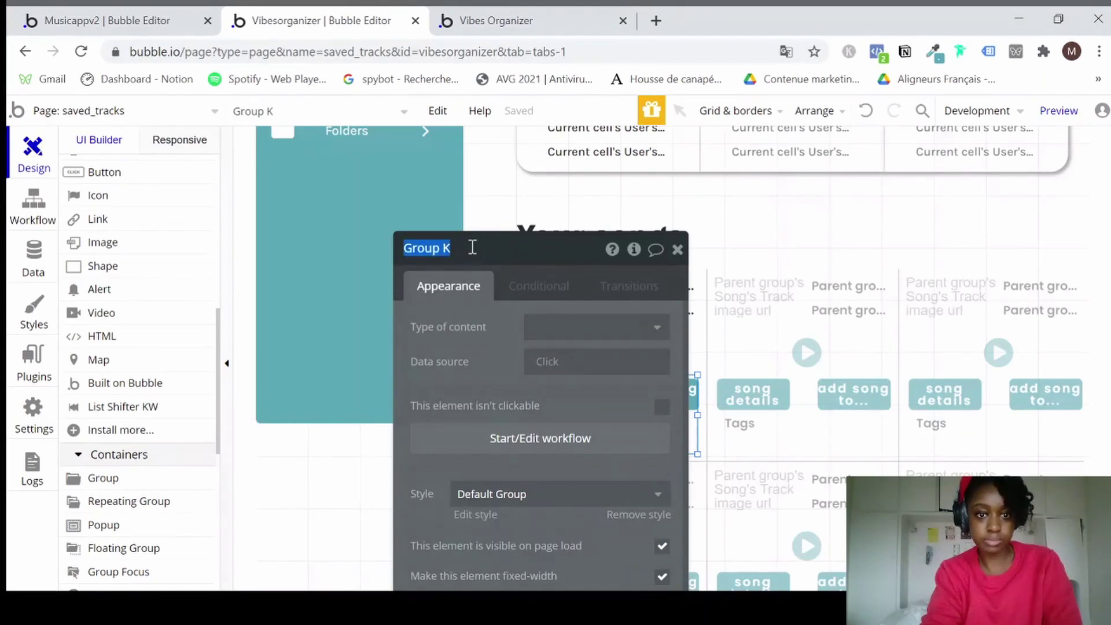
{"action": "type", "text": "A"}
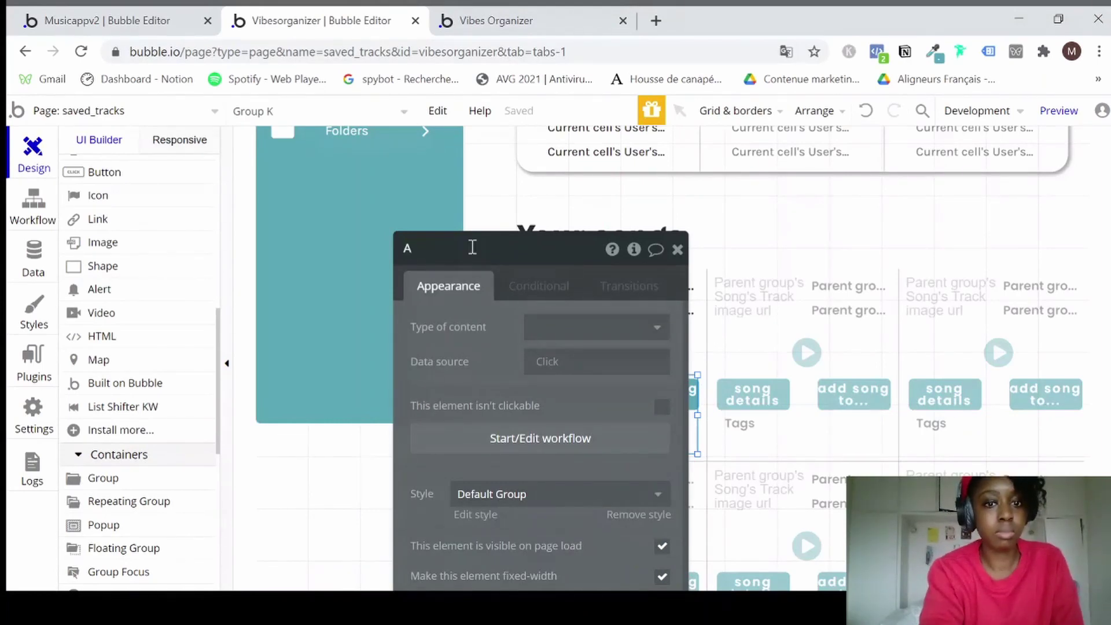
{"action": "type", "text": "dd tags"}
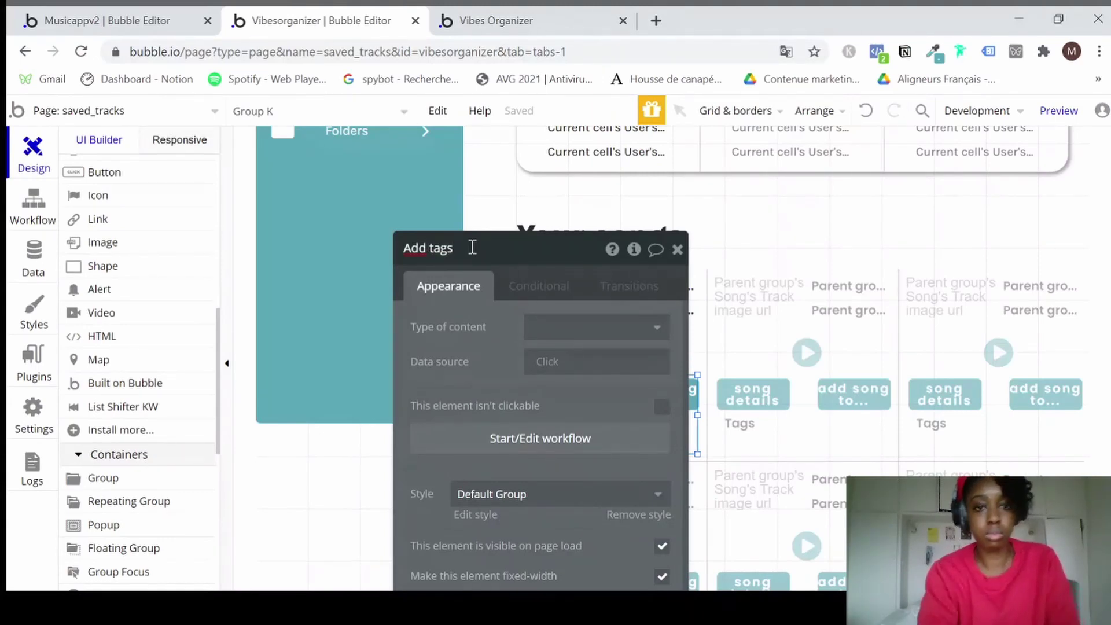
{"action": "left_click", "coordinate": [678, 250]}
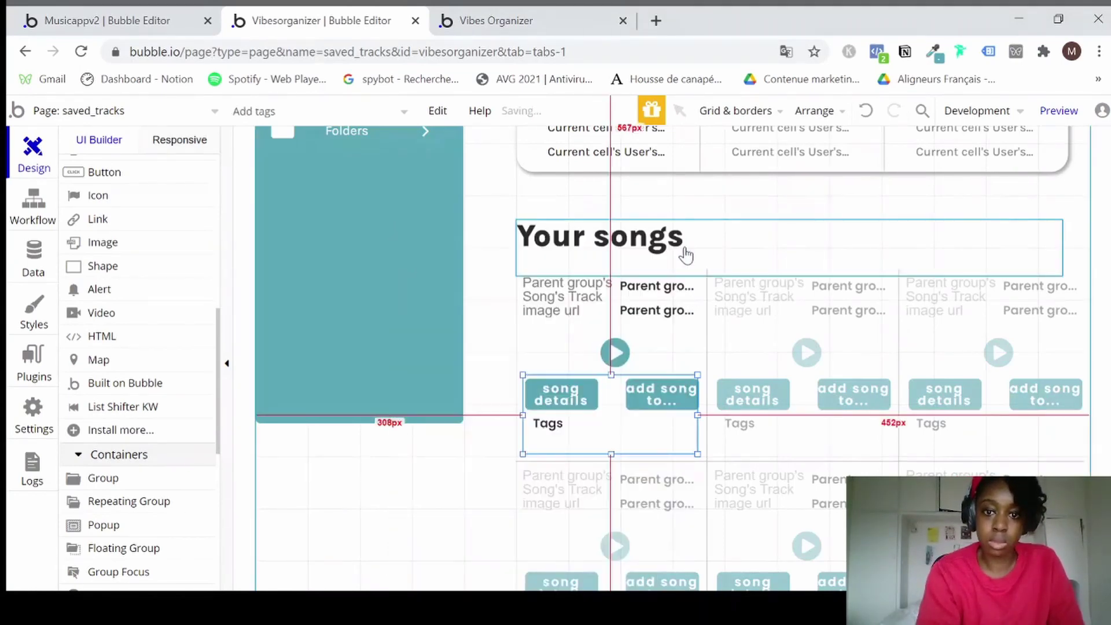
Turn off visibility on page load for the Add tags group.
{"action": "double_click", "coordinate": [611, 425]}
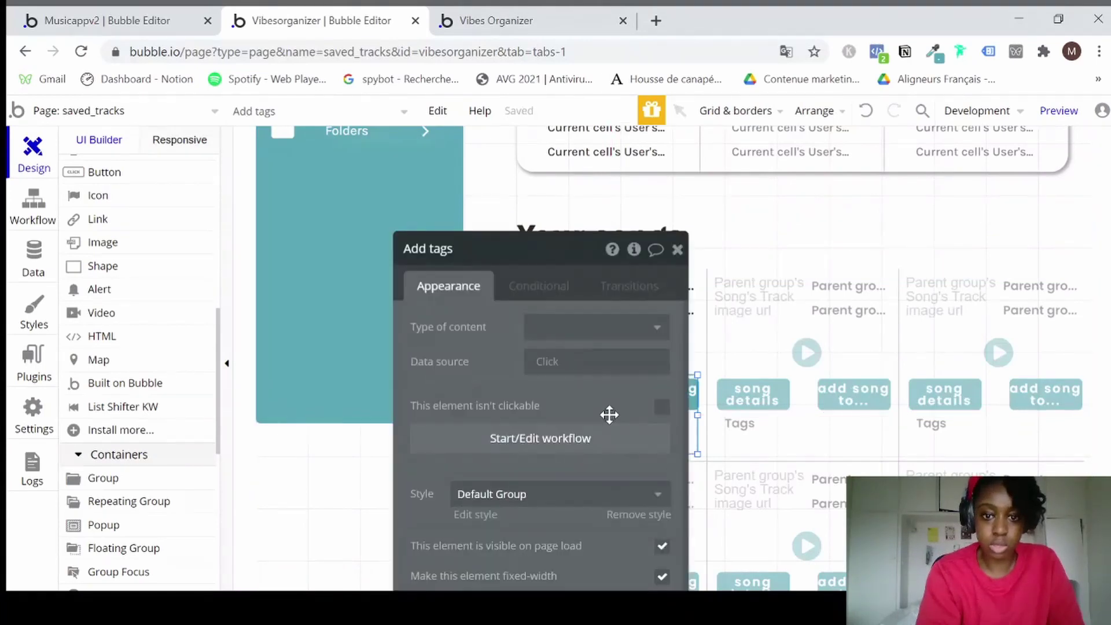
{"action": "left_click", "coordinate": [662, 546]}
{"action": "scroll", "coordinate": [625, 521], "scroll_direction": "down", "scroll_amount": 2}
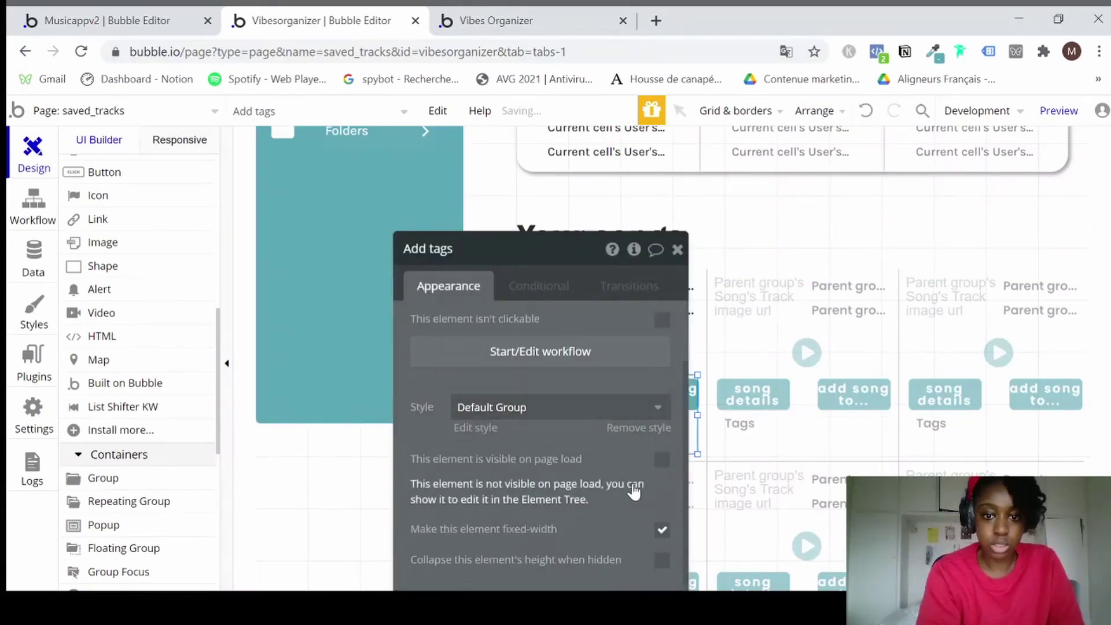
Remove the Add tags group's style and give it a flat white #FFFFFF background.
{"action": "left_click", "coordinate": [634, 430]}
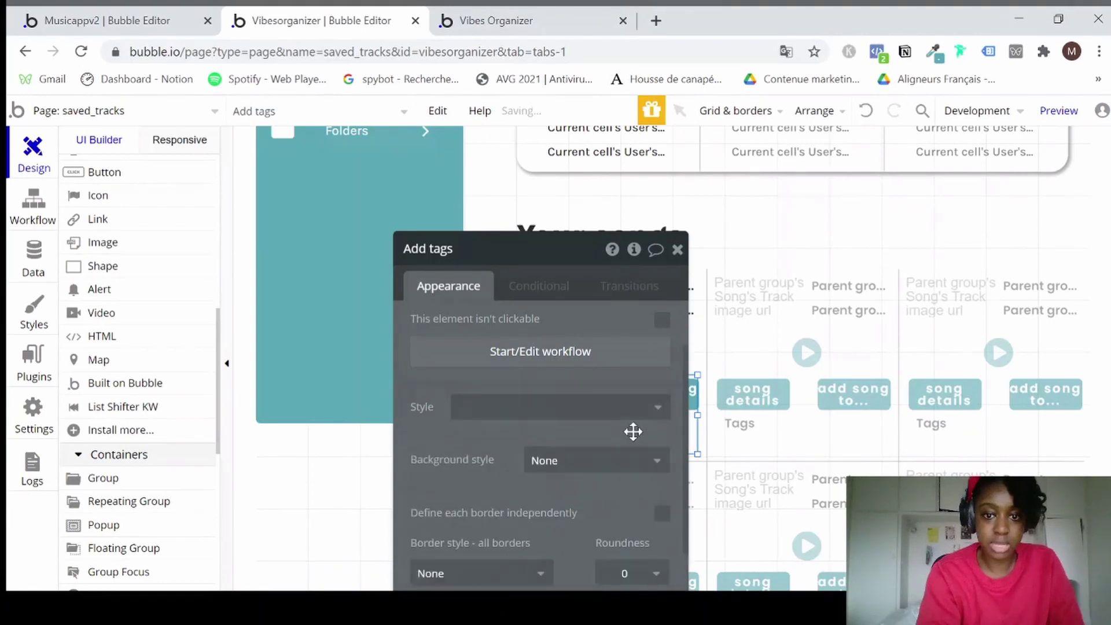
{"action": "scroll", "coordinate": [575, 457], "scroll_direction": "down", "scroll_amount": 1}
{"action": "left_click", "coordinate": [575, 438]}
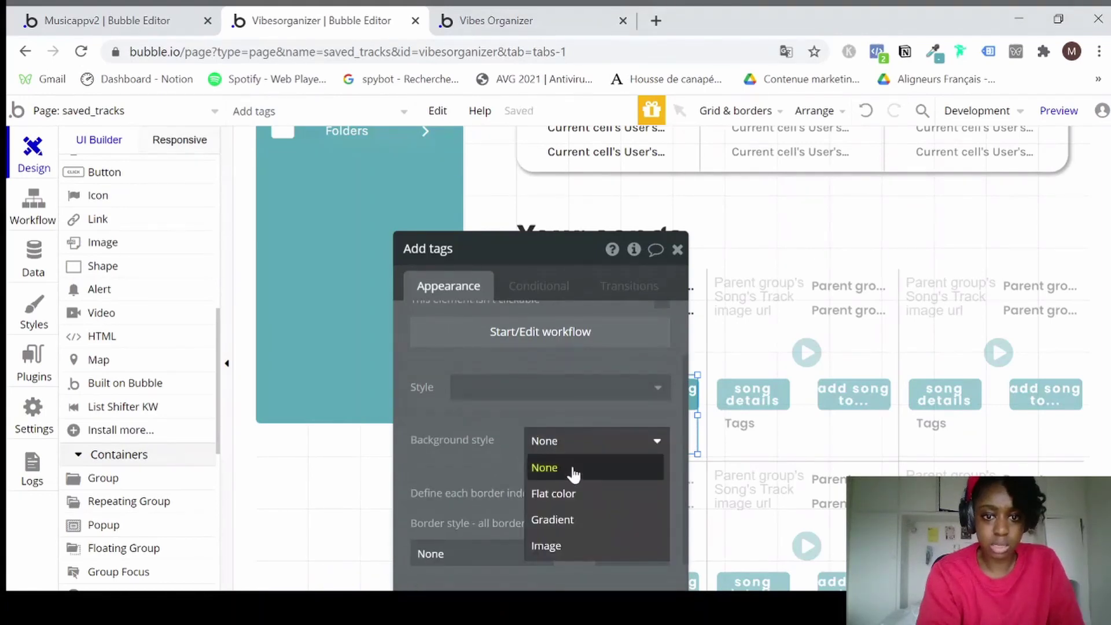
{"action": "left_click", "coordinate": [567, 493]}
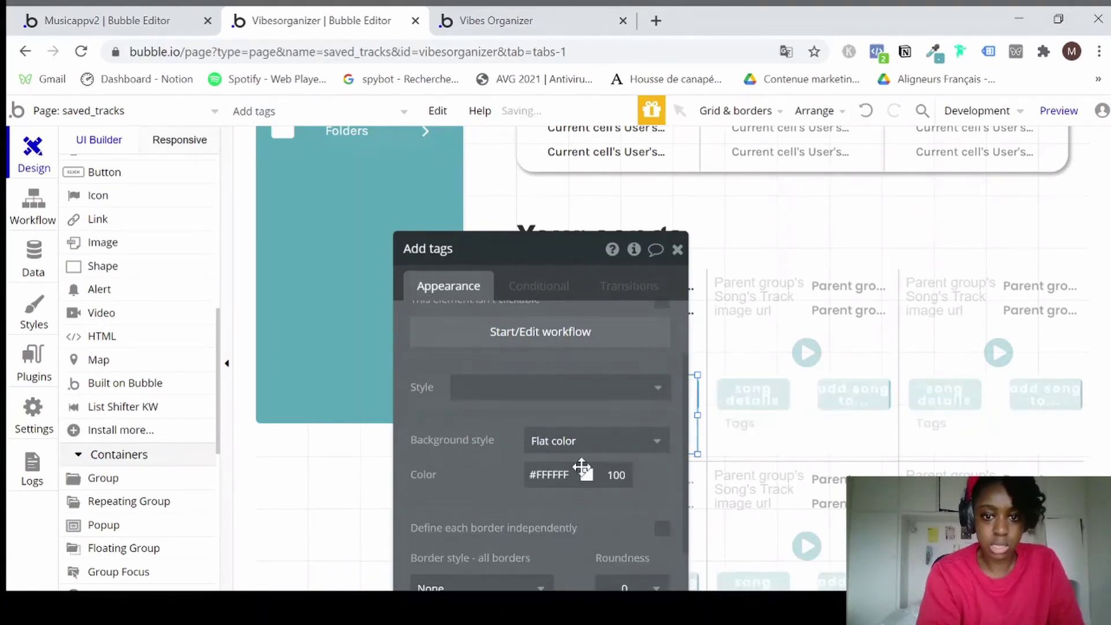
{"action": "left_click", "coordinate": [677, 249]}
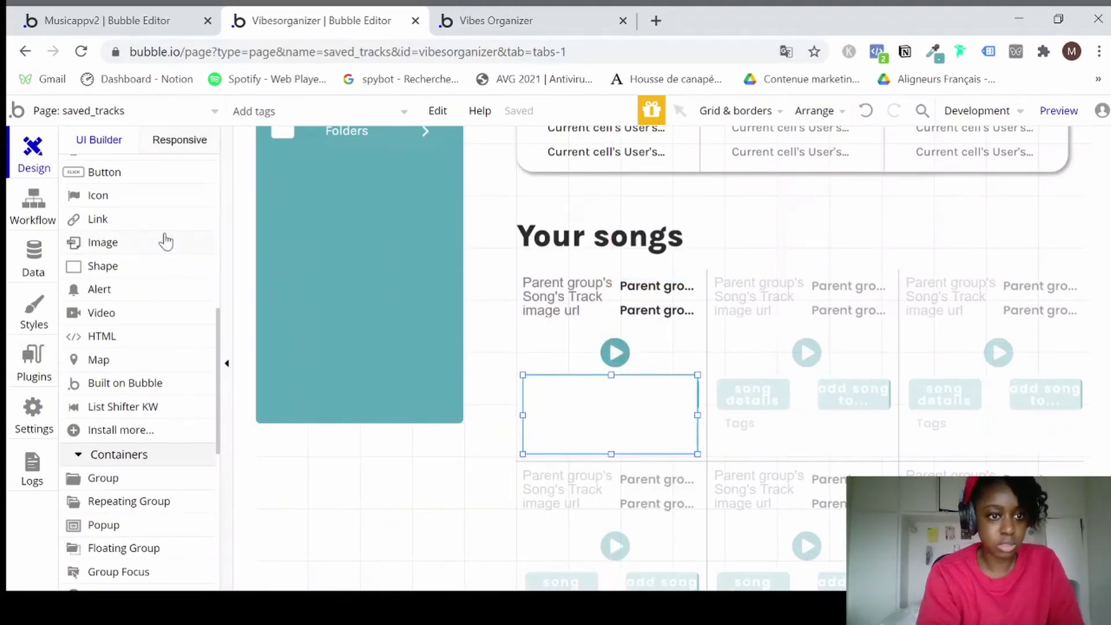
Draw a single-line input across the upper part of the Add tags group.
{"action": "scroll", "coordinate": [165, 240], "scroll_direction": "up", "scroll_amount": 1}
{"action": "scroll", "coordinate": [164, 241], "scroll_direction": "down", "scroll_amount": 4}
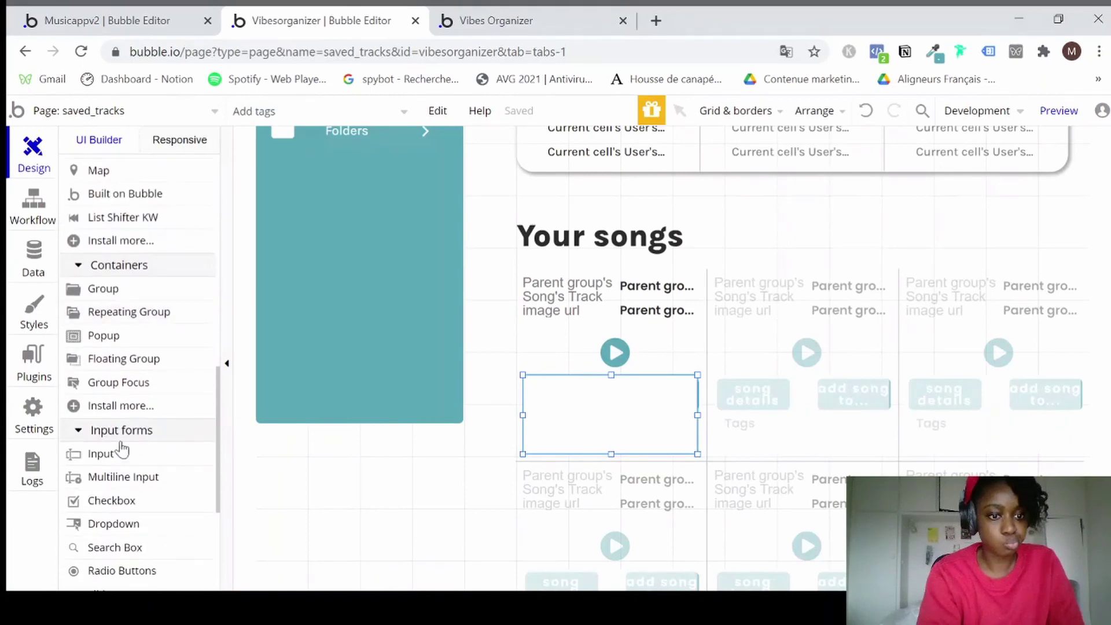
{"action": "left_click", "coordinate": [105, 453]}
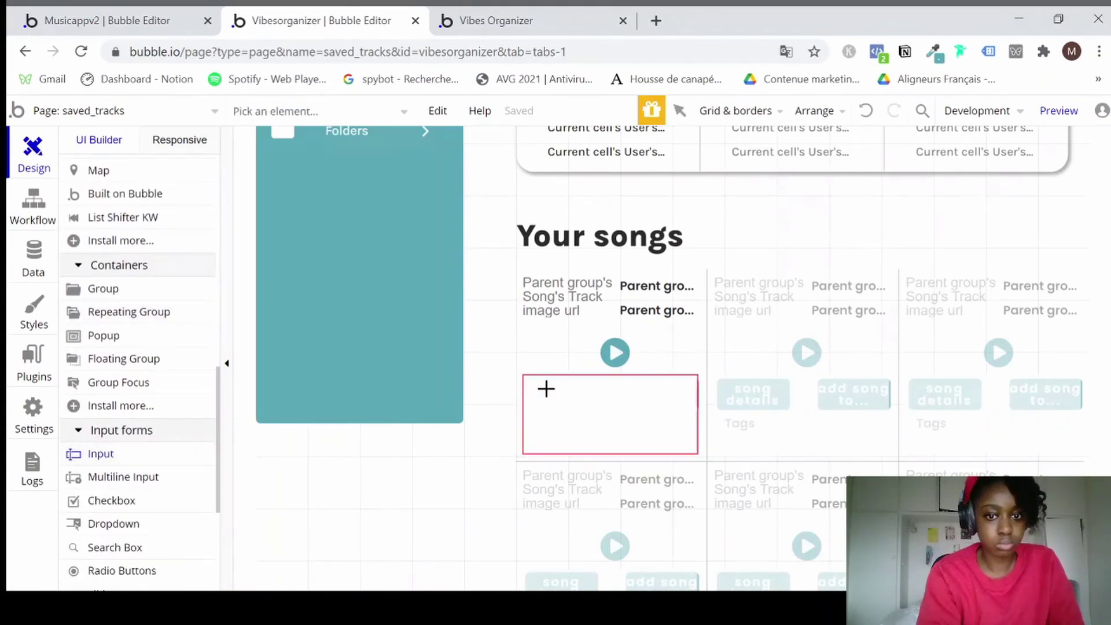
{"action": "left_click_drag", "start_coordinate": [538, 389], "coordinate": [681, 415]}
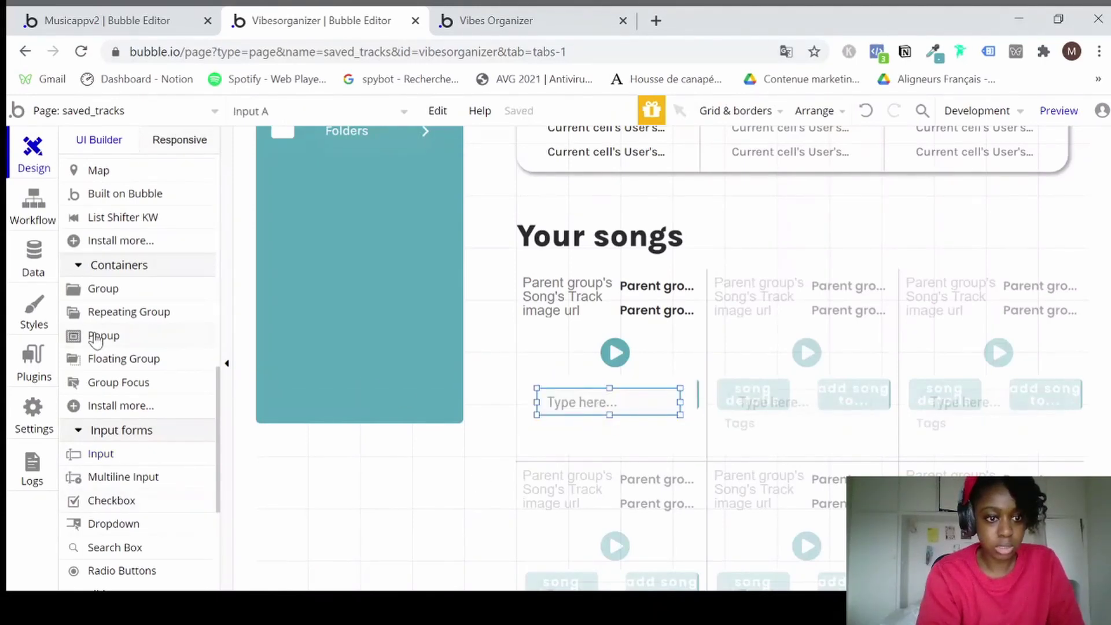
Draw a button about 131 px wide and 22 px high below the input in the Add tags group.
{"action": "scroll", "coordinate": [107, 450], "scroll_direction": "down", "scroll_amount": 2}
{"action": "scroll", "coordinate": [108, 450], "scroll_direction": "down", "scroll_amount": 1}
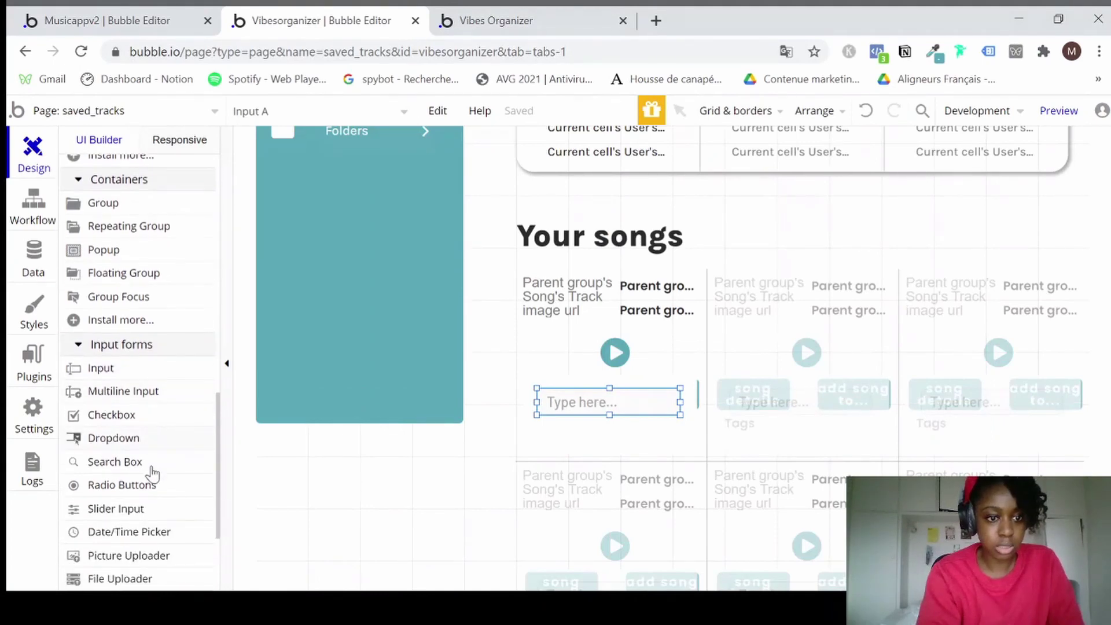
{"action": "mouse_move", "coordinate": [151, 484]}
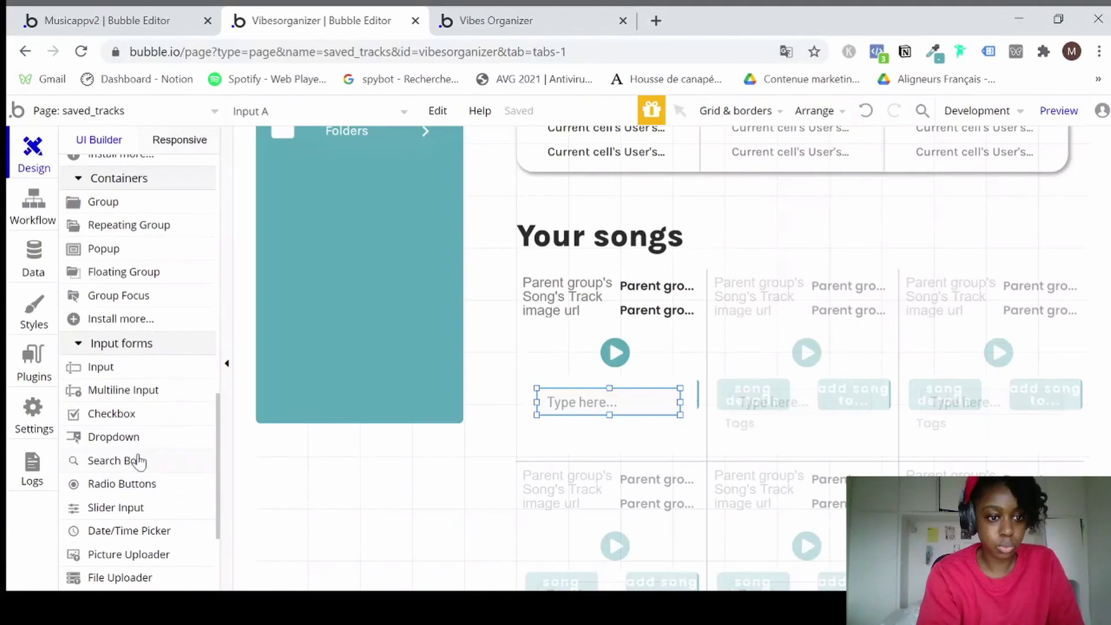
{"action": "mouse_move", "coordinate": [139, 463]}
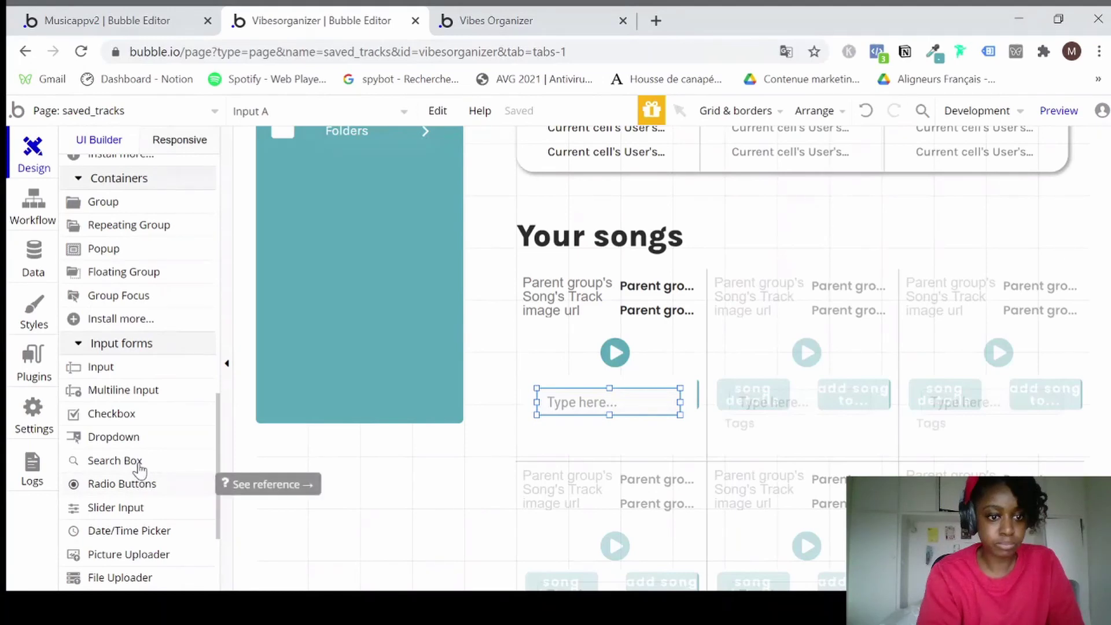
{"action": "scroll", "coordinate": [139, 466], "scroll_direction": "down", "scroll_amount": 2}
{"action": "scroll", "coordinate": [140, 467], "scroll_direction": "up", "scroll_amount": 5}
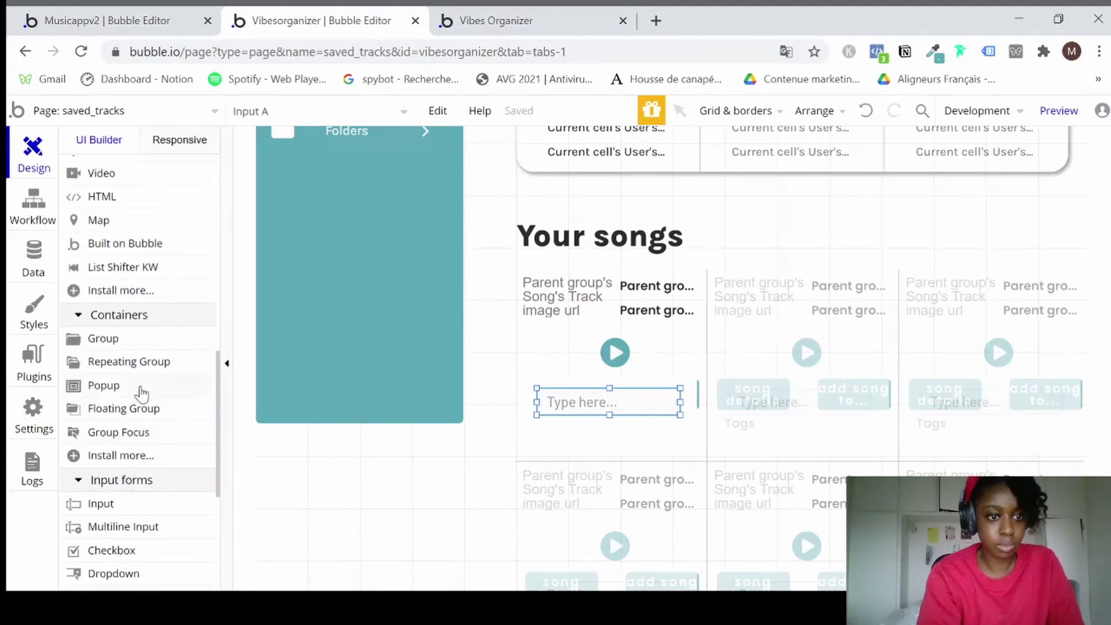
{"action": "scroll", "coordinate": [141, 391], "scroll_direction": "down", "scroll_amount": 2}
{"action": "scroll", "coordinate": [142, 393], "scroll_direction": "down", "scroll_amount": 7}
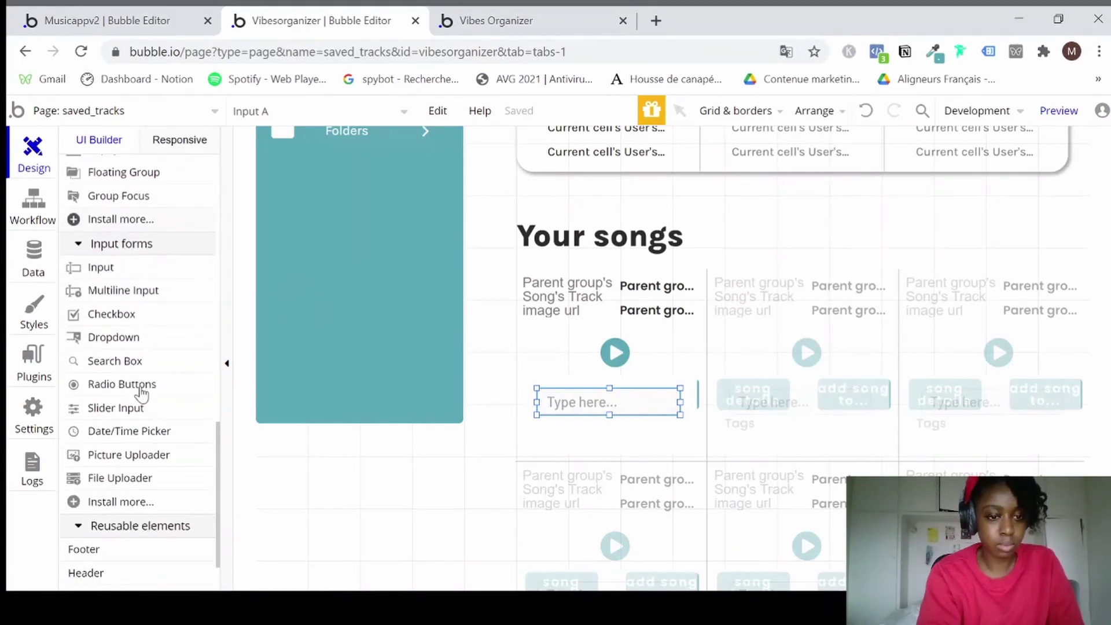
{"action": "scroll", "coordinate": [148, 313], "scroll_direction": "up", "scroll_amount": 5}
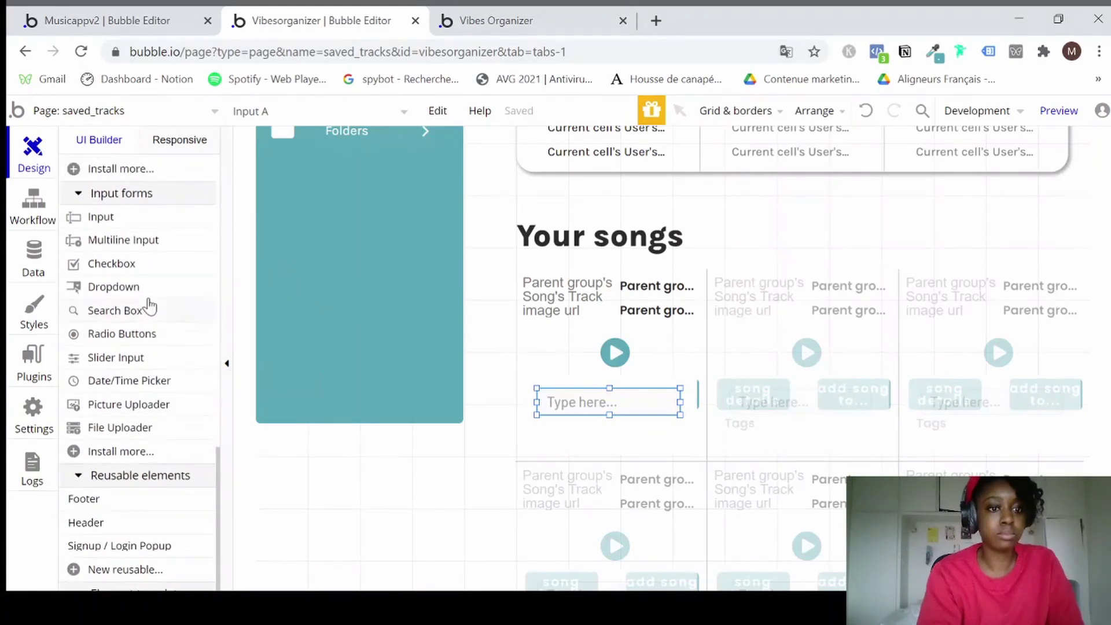
{"action": "scroll", "coordinate": [150, 387], "scroll_direction": "down", "scroll_amount": 6}
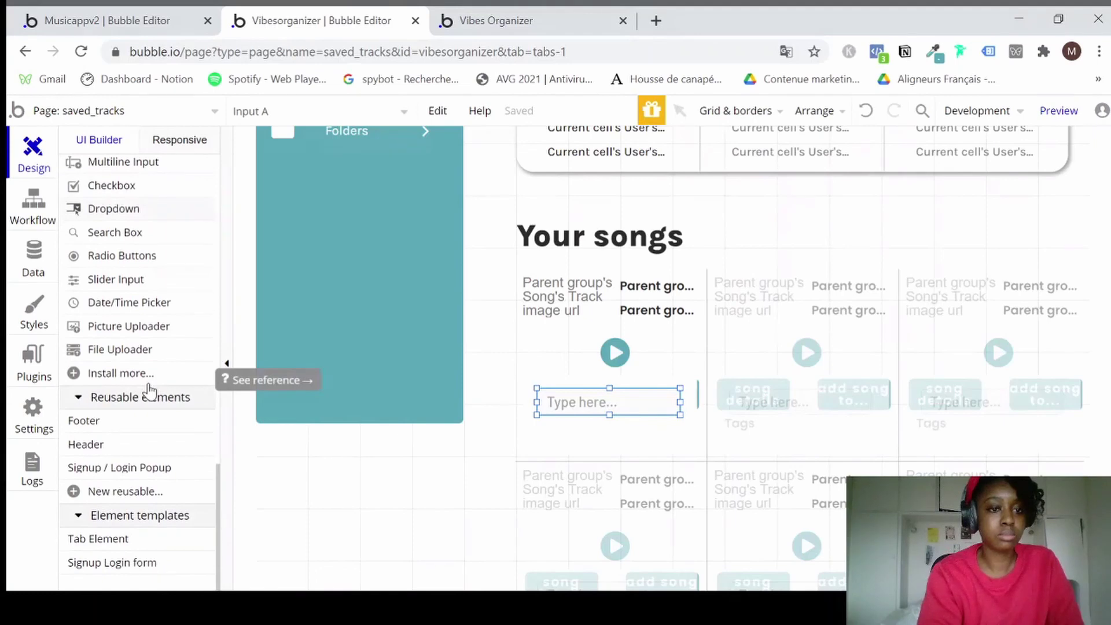
{"action": "scroll", "coordinate": [167, 344], "scroll_direction": "up", "scroll_amount": 11}
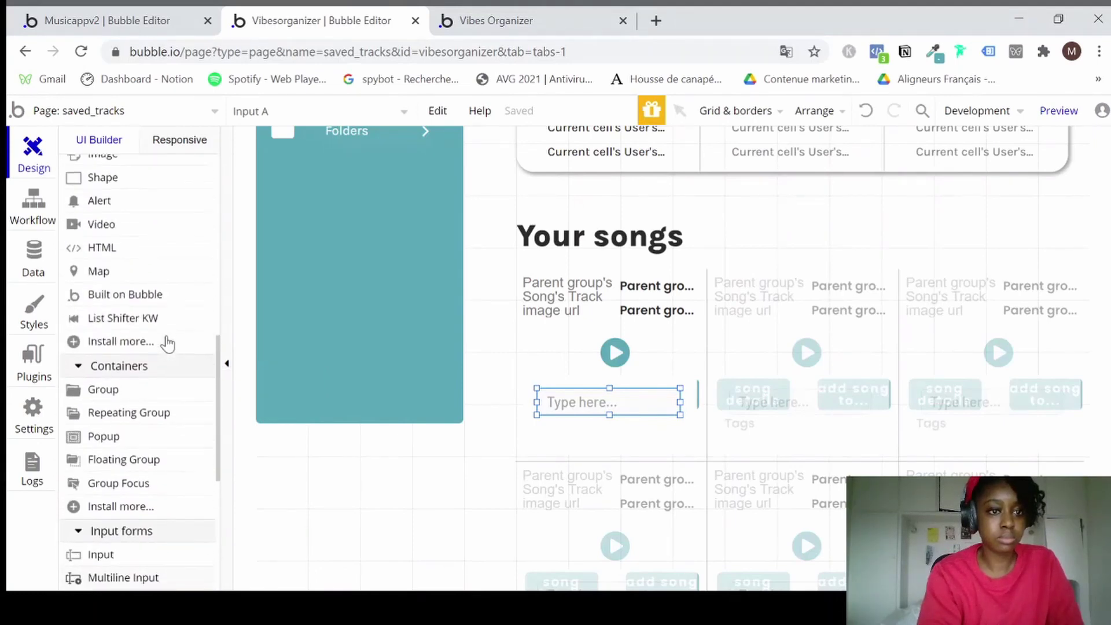
{"action": "scroll", "coordinate": [168, 343], "scroll_direction": "up", "scroll_amount": 6}
{"action": "left_click", "coordinate": [133, 321]}
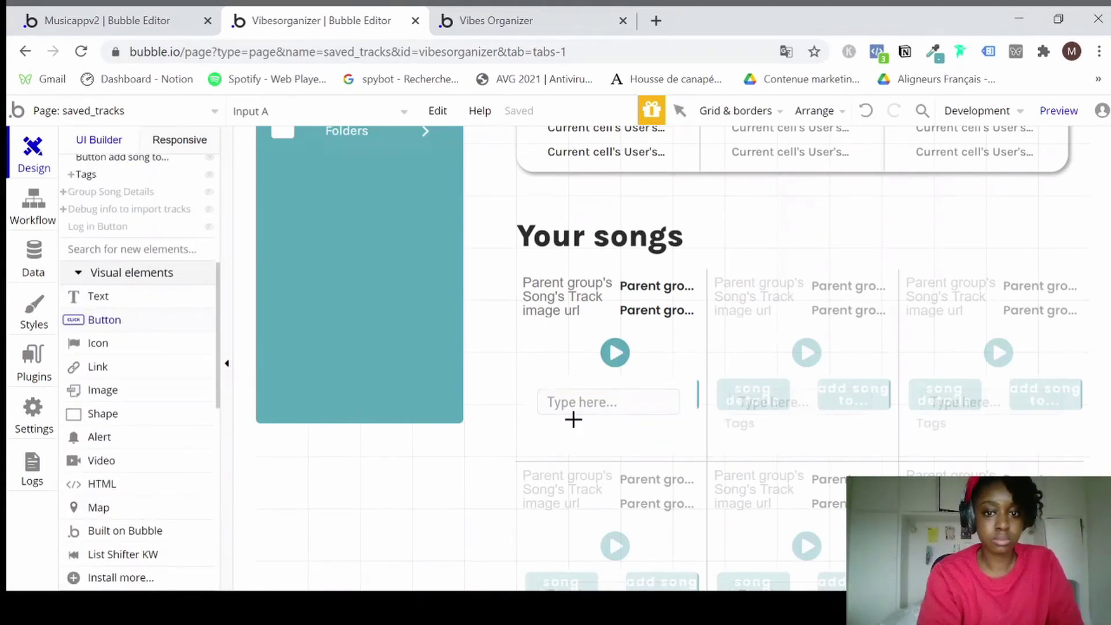
{"action": "left_click_drag", "start_coordinate": [551, 423], "coordinate": [666, 442]}
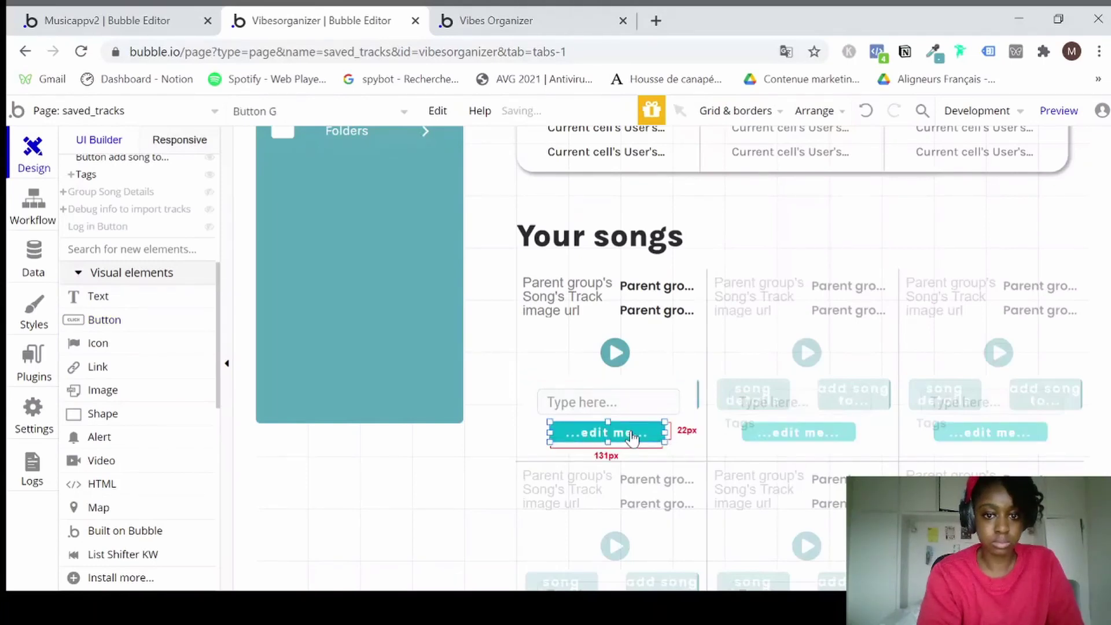
Set the new button's label to "add tag".
{"action": "double_click", "coordinate": [622, 433]}
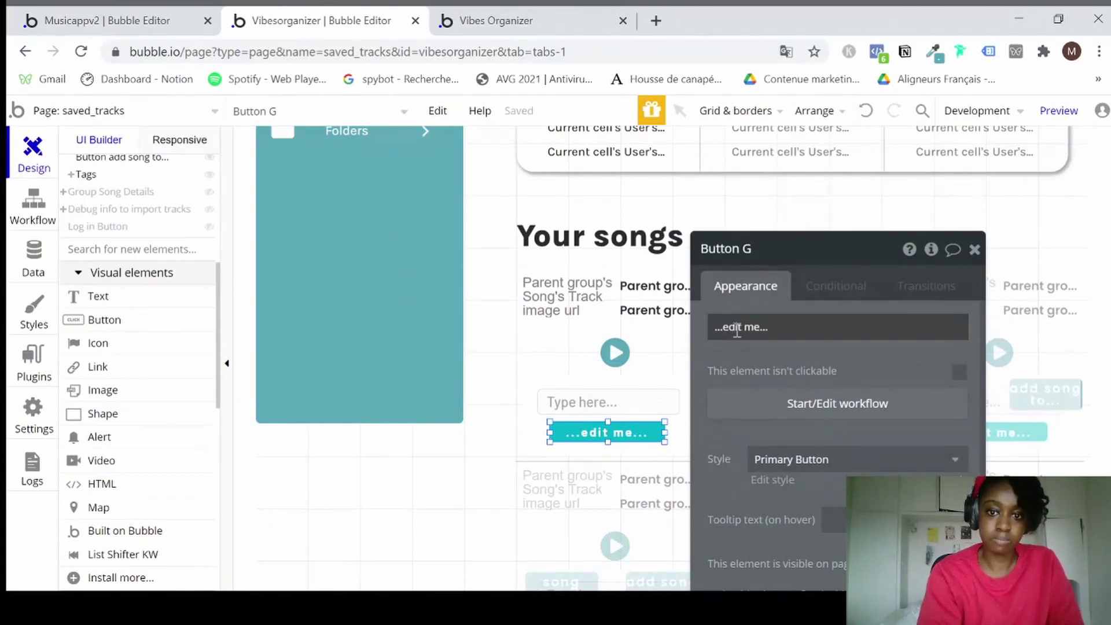
{"action": "triple_click", "coordinate": [736, 328]}
{"action": "type", "text": "add"}
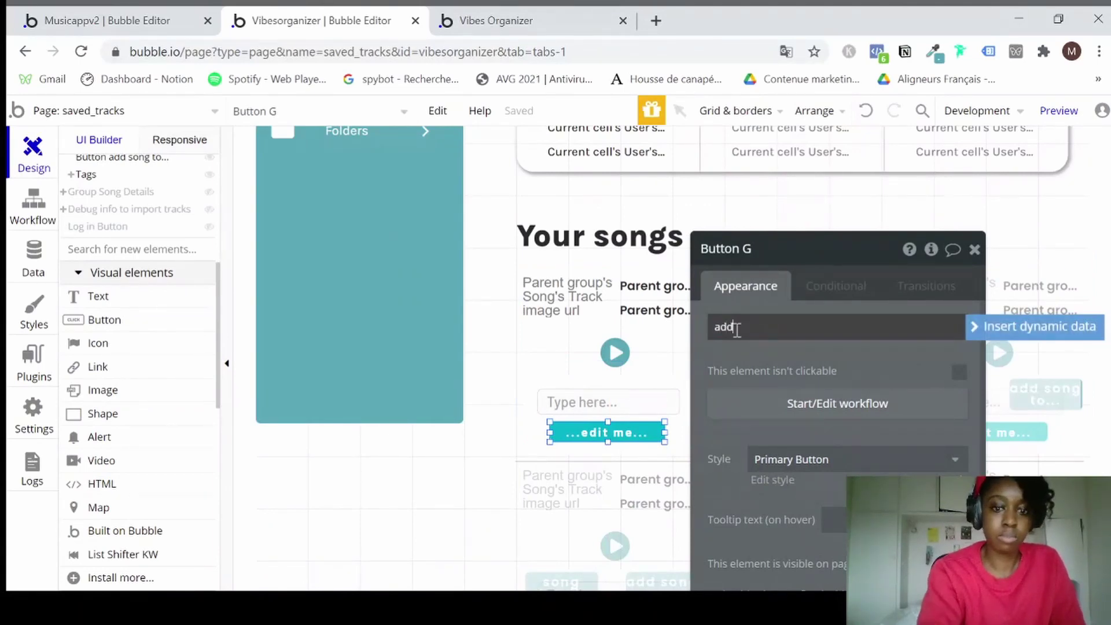
{"action": "type", "text": " tag"}
Restyle the add tag button to match the teal song details button.
{"action": "scroll", "coordinate": [839, 371], "scroll_direction": "down", "scroll_amount": 2}
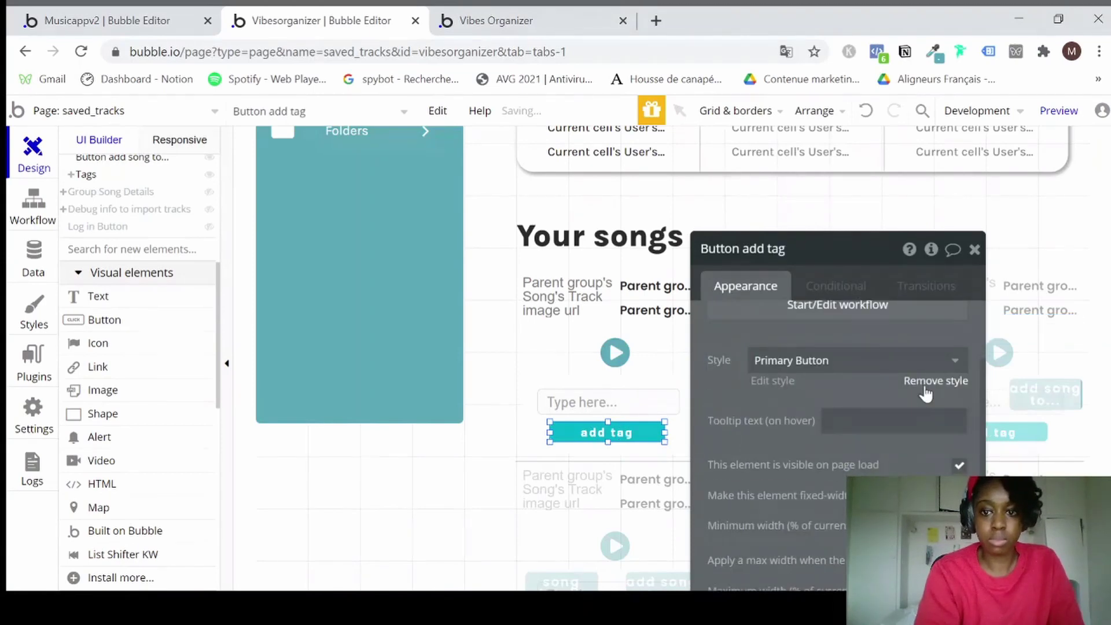
{"action": "left_click", "coordinate": [893, 380]}
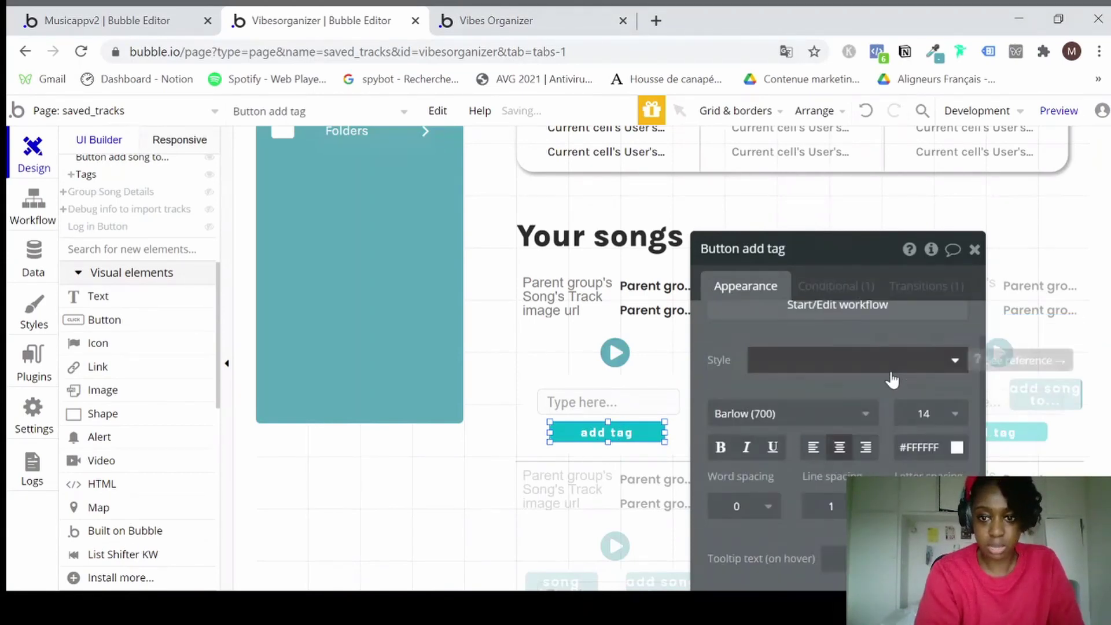
{"action": "left_click", "coordinate": [893, 365]}
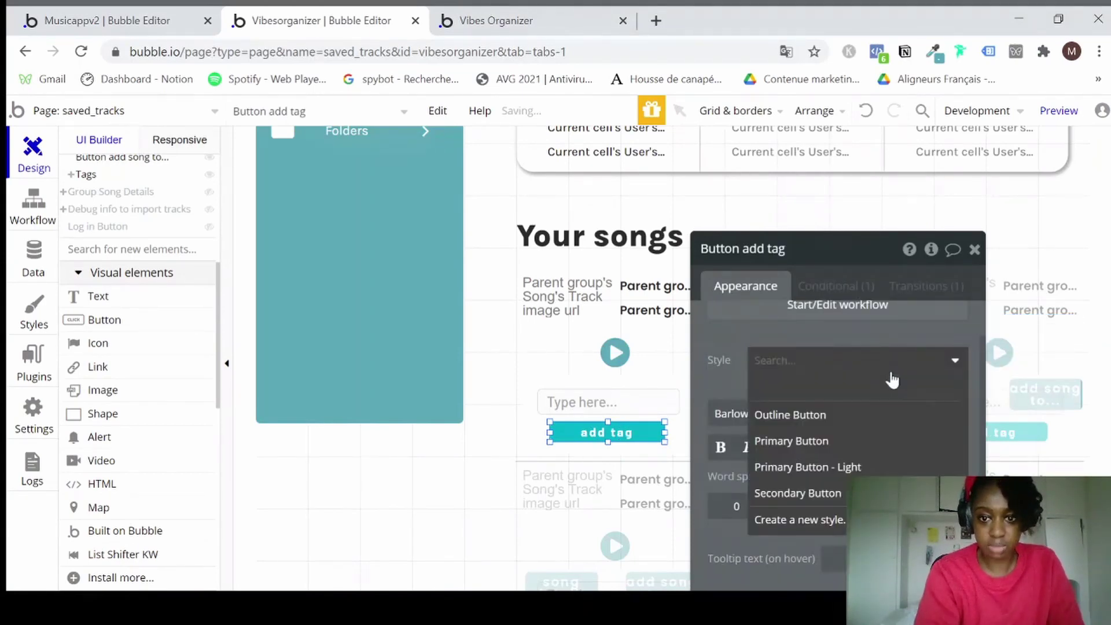
{"action": "left_click", "coordinate": [836, 441]}
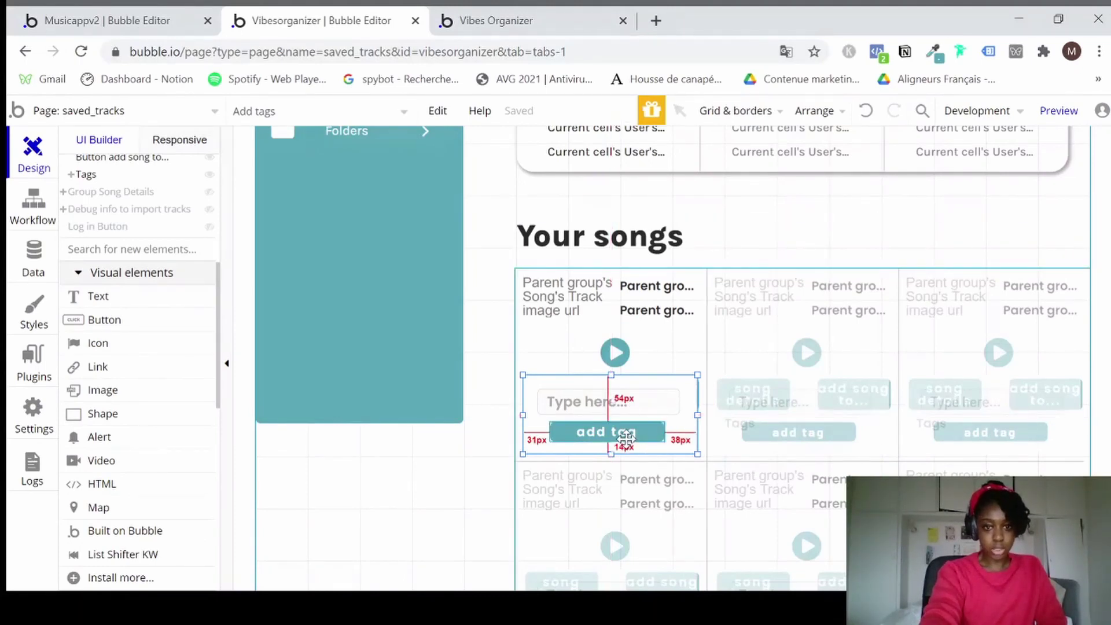
Check the Add tags group's visible on page load setting and its entry in the element tree.
{"action": "double_click", "coordinate": [684, 427]}
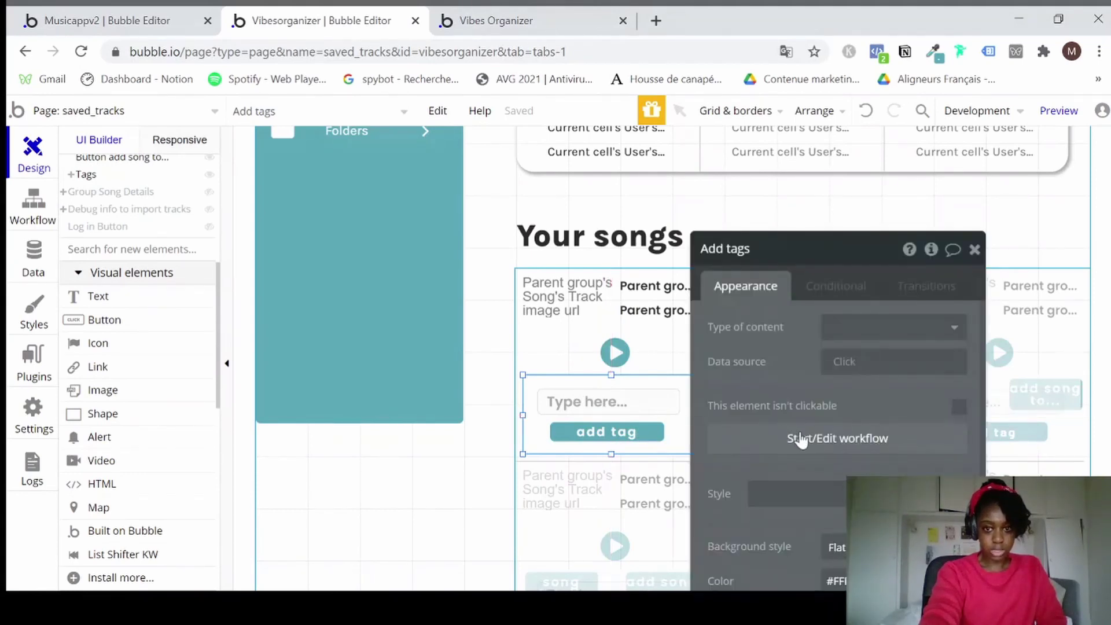
{"action": "scroll", "coordinate": [799, 441], "scroll_direction": "down", "scroll_amount": 5}
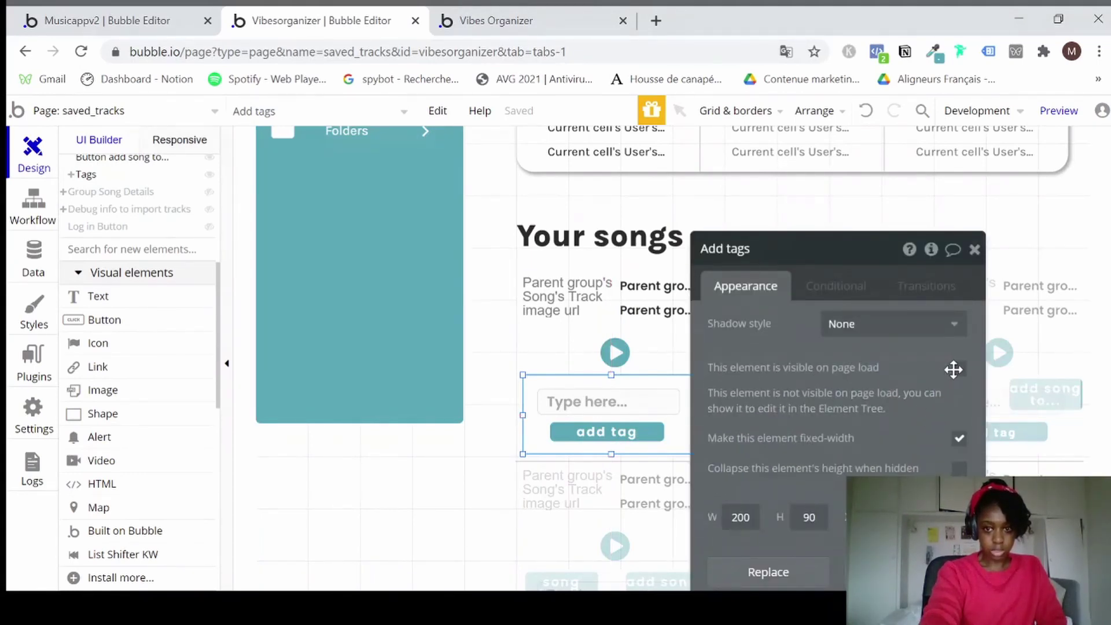
{"action": "scroll", "coordinate": [101, 346], "scroll_direction": "up", "scroll_amount": 3}
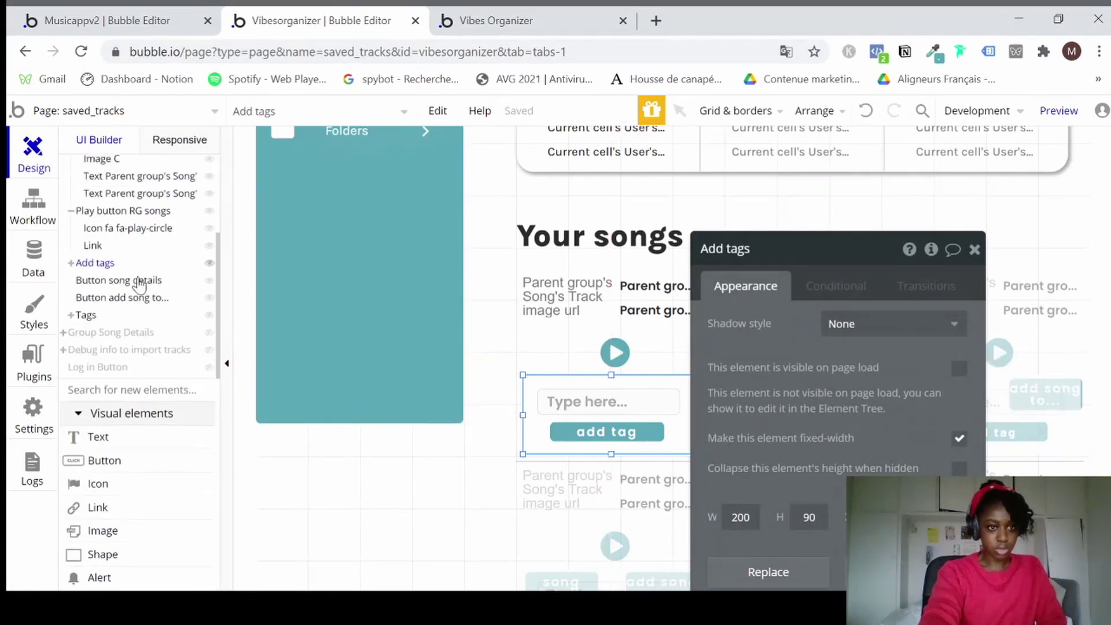
{"action": "left_click", "coordinate": [975, 250]}
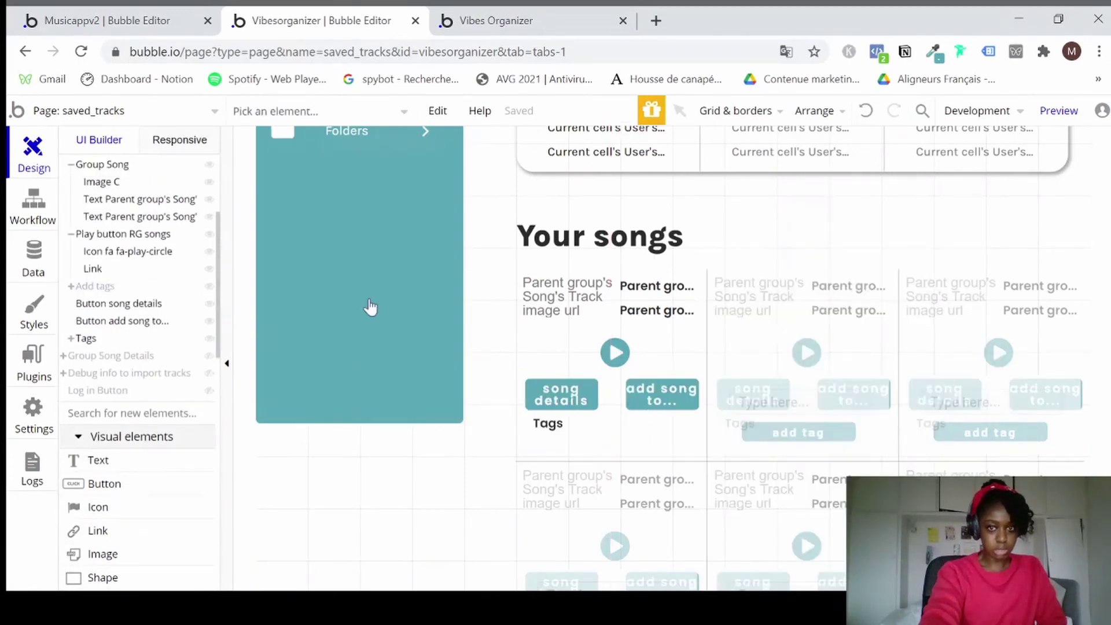
Rename the Add tags group as Group Add tags.
{"action": "left_click", "coordinate": [102, 288]}
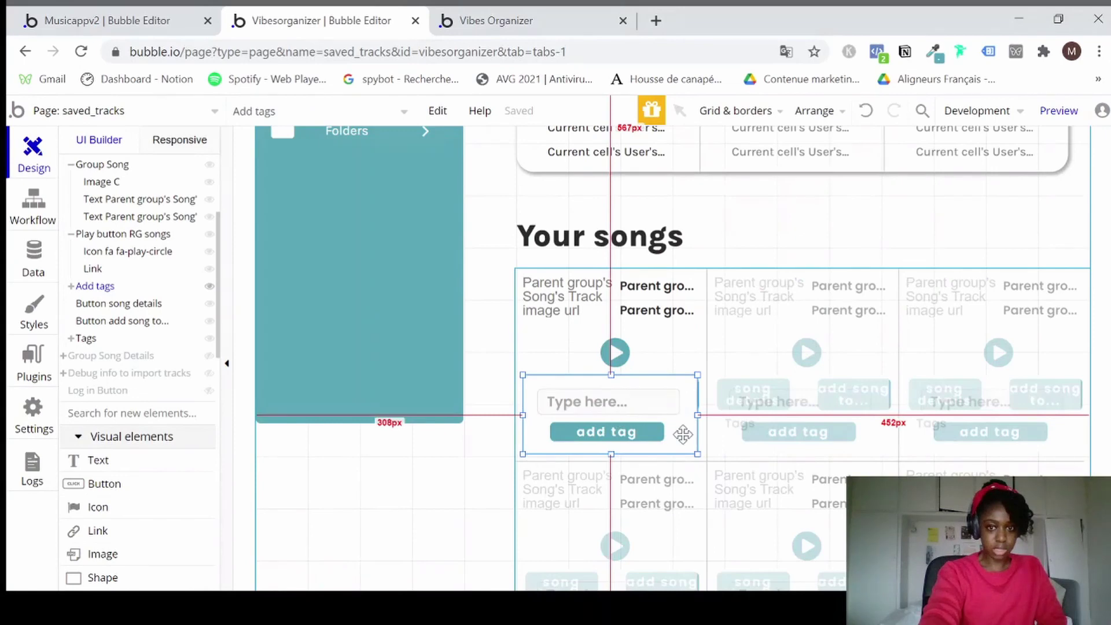
{"action": "double_click", "coordinate": [682, 433]}
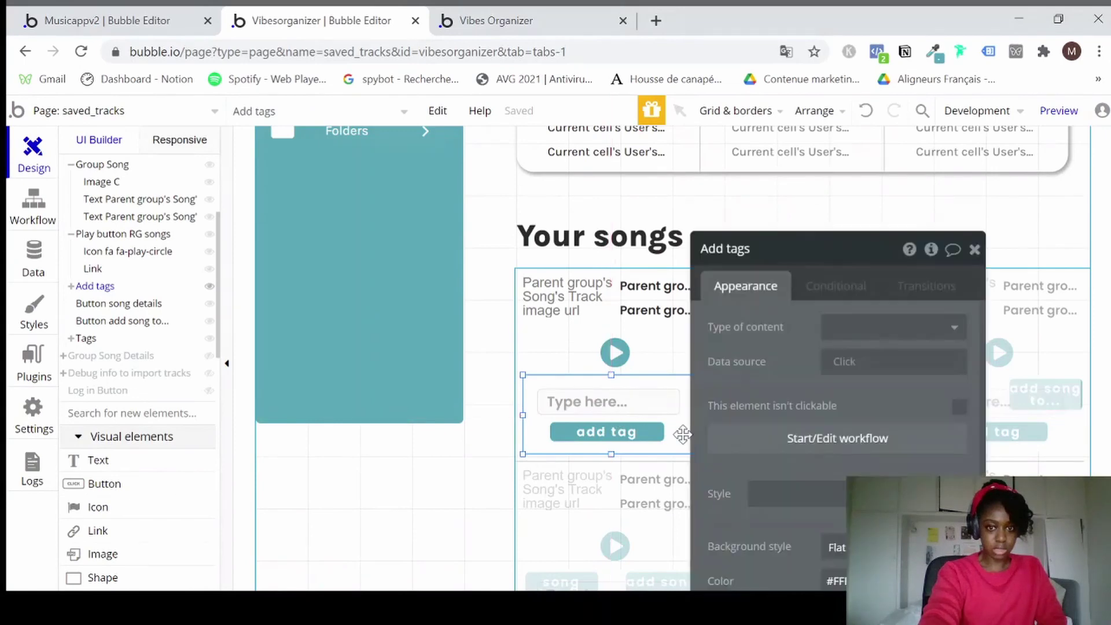
{"action": "left_click", "coordinate": [702, 249]}
{"action": "type", "text": "Groups"}
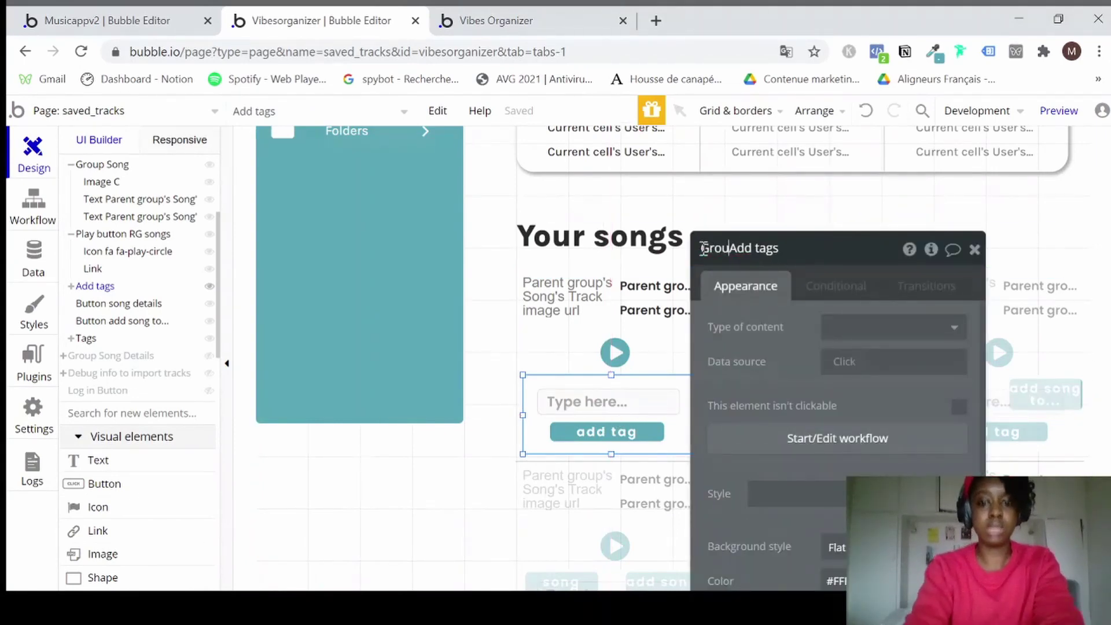
{"action": "key", "text": "BackSpace"}
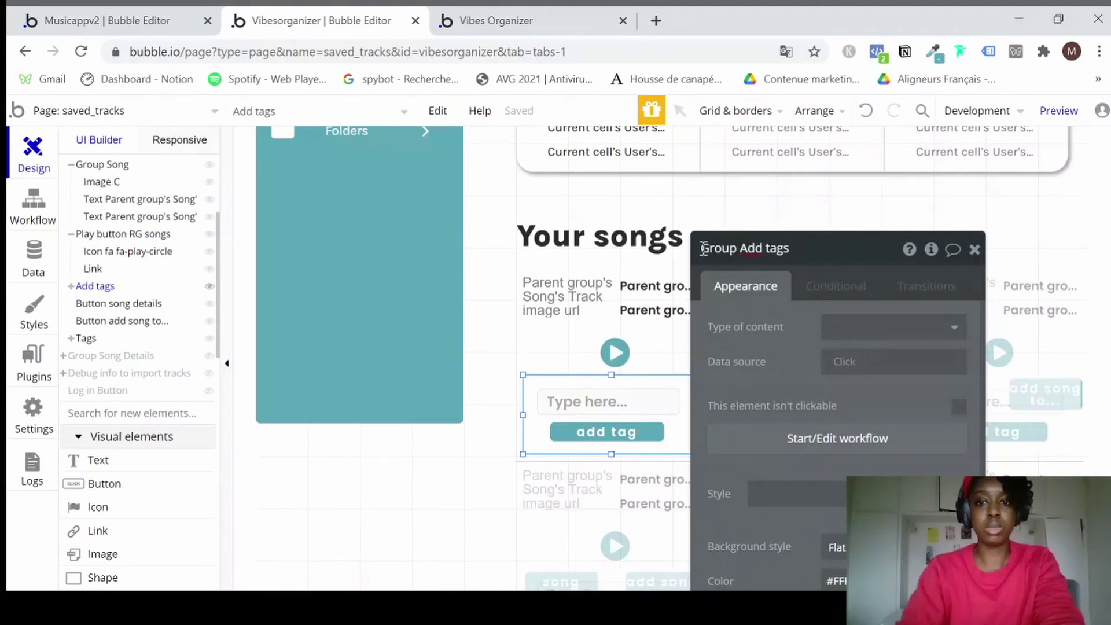
{"action": "left_click", "coordinate": [455, 520]}
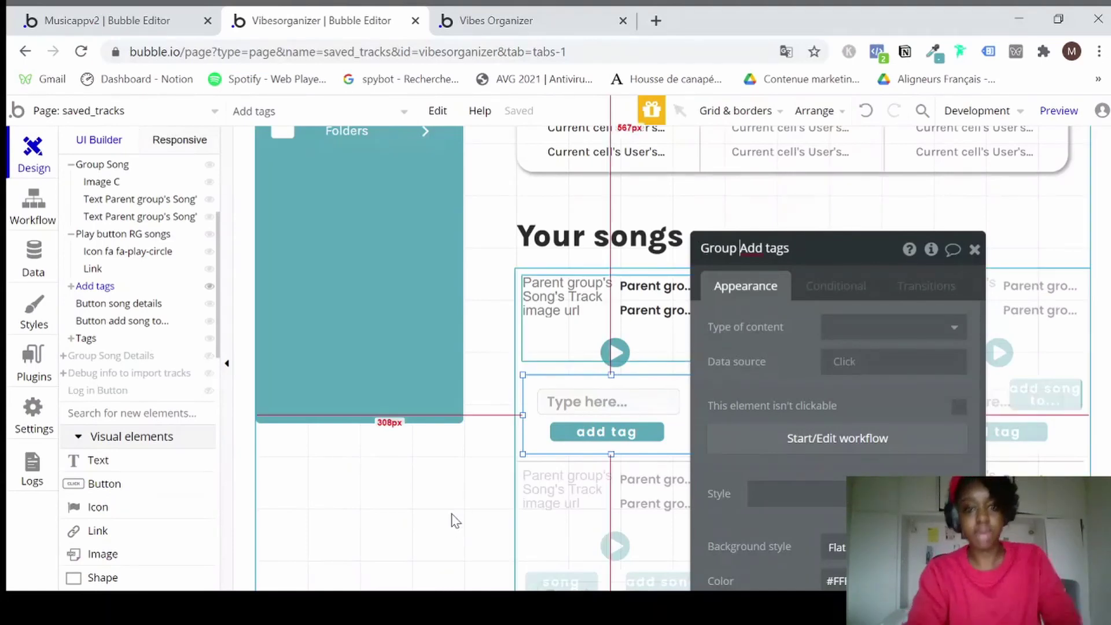
Hide Group Add tags in the editor to uncover the song cell's buttons, and close its properties.
{"action": "left_click", "coordinate": [672, 452]}
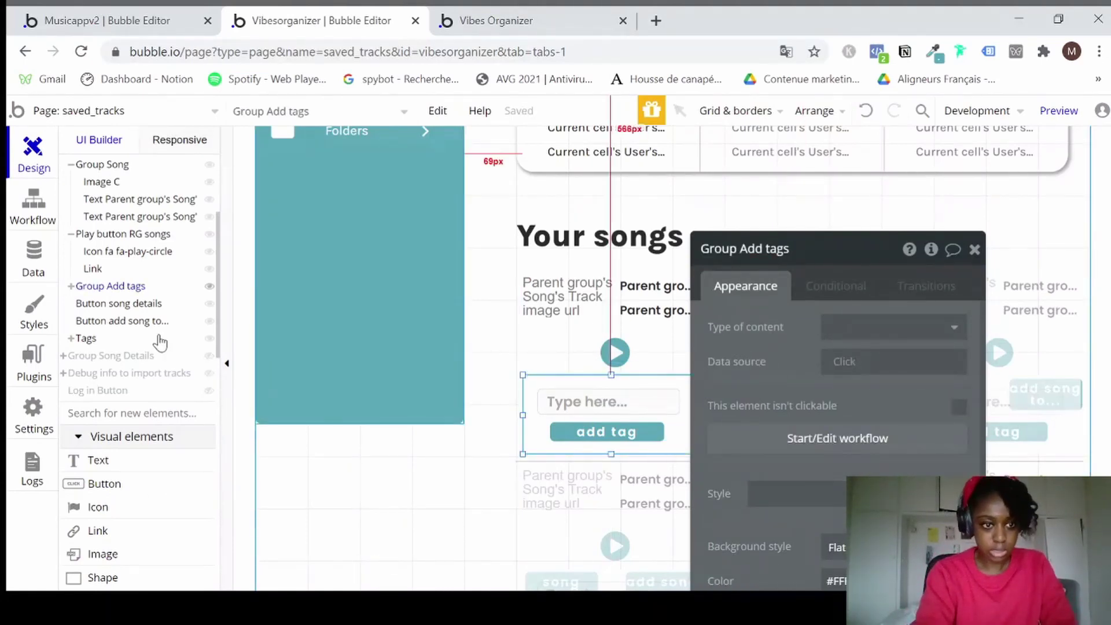
{"action": "left_click", "coordinate": [209, 288]}
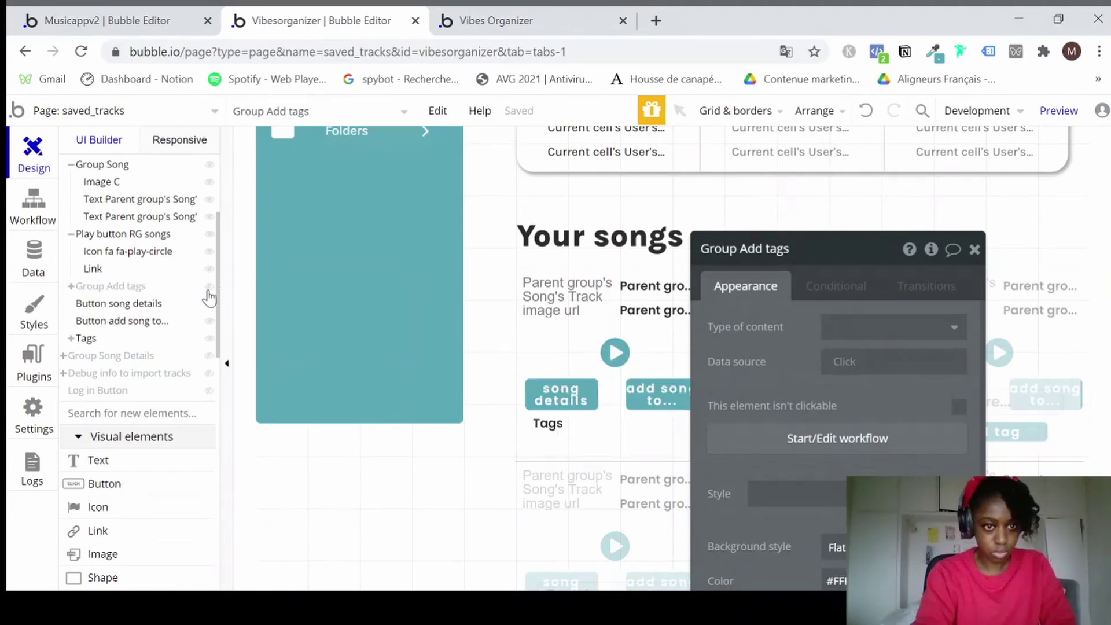
{"action": "left_click", "coordinate": [975, 251]}
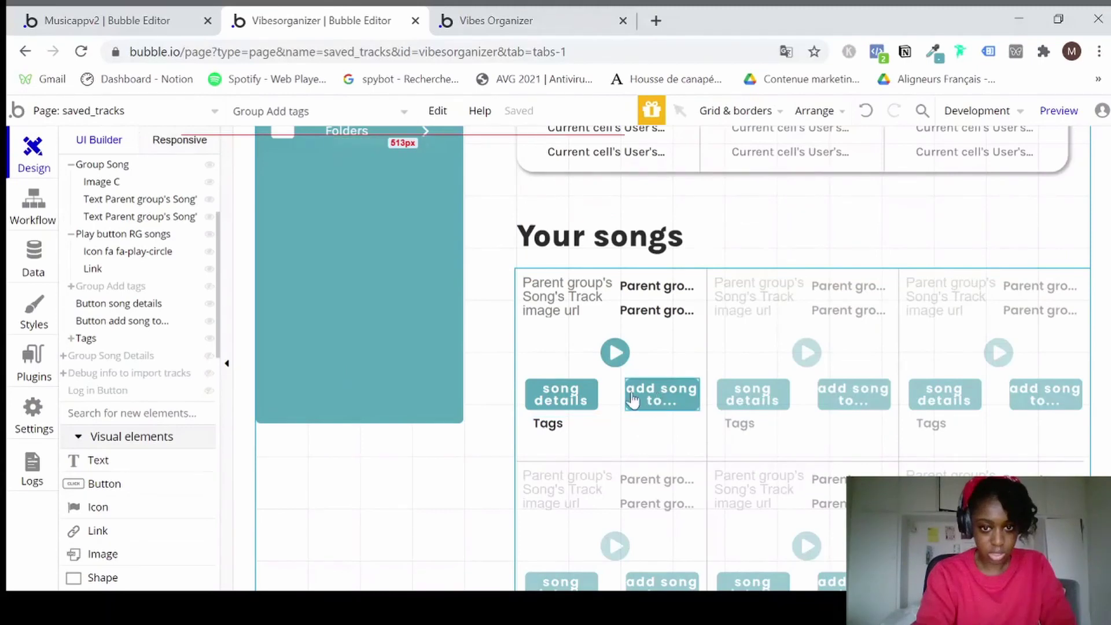
Replace "song" with "tags" in the first song cell's "add song to..." button label.
{"action": "left_click", "coordinate": [660, 399]}
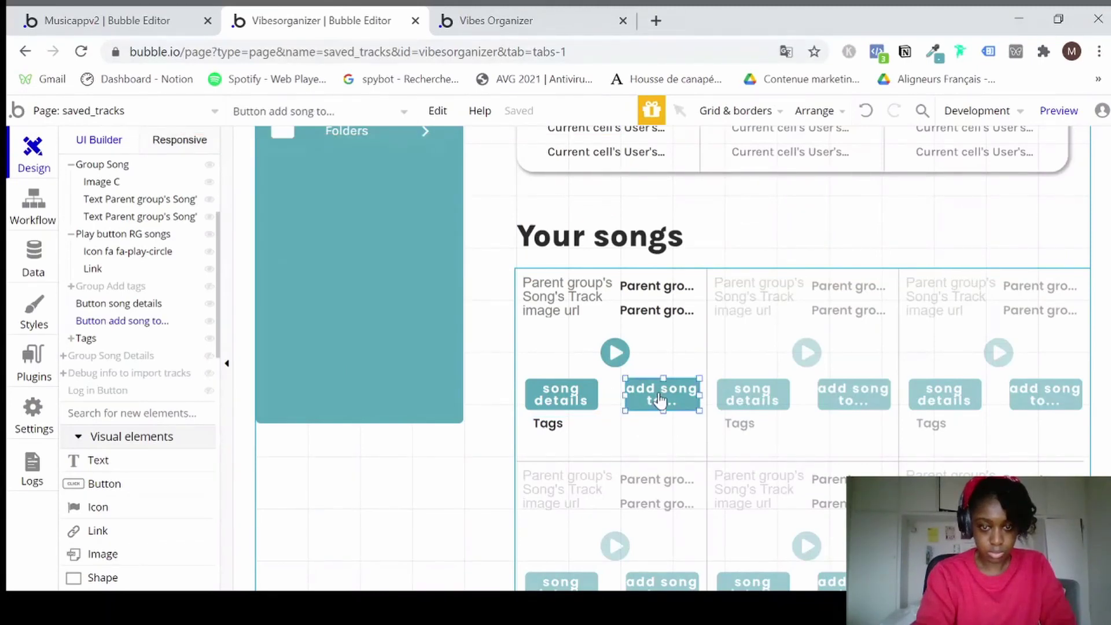
{"action": "double_click", "coordinate": [660, 399]}
{"action": "left_click", "coordinate": [726, 336]}
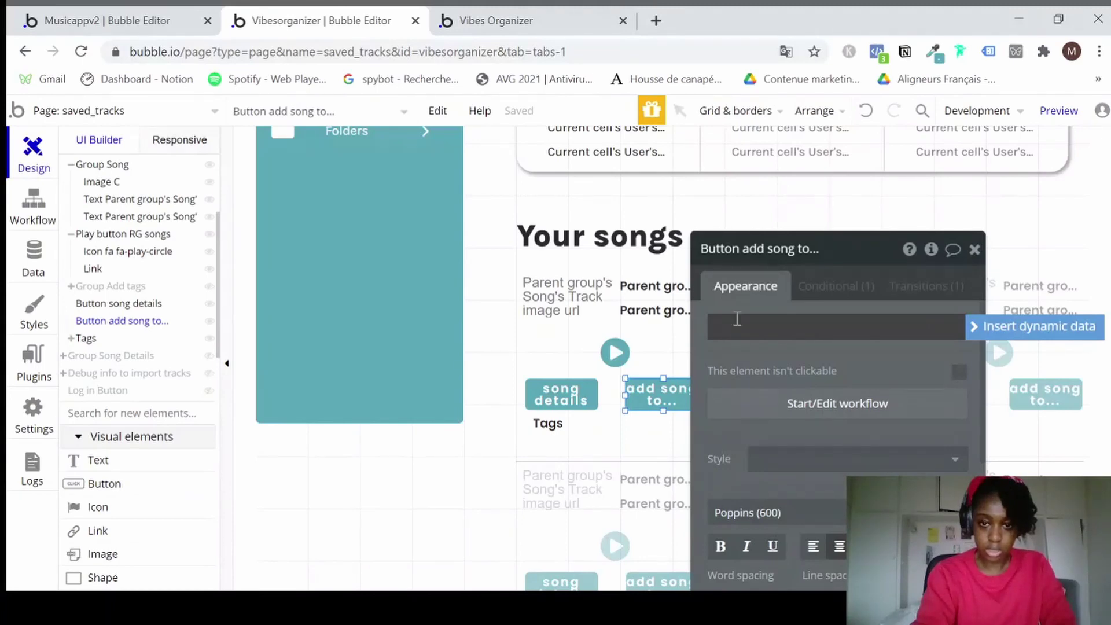
{"action": "scroll", "coordinate": [764, 350], "scroll_direction": "down", "scroll_amount": 1}
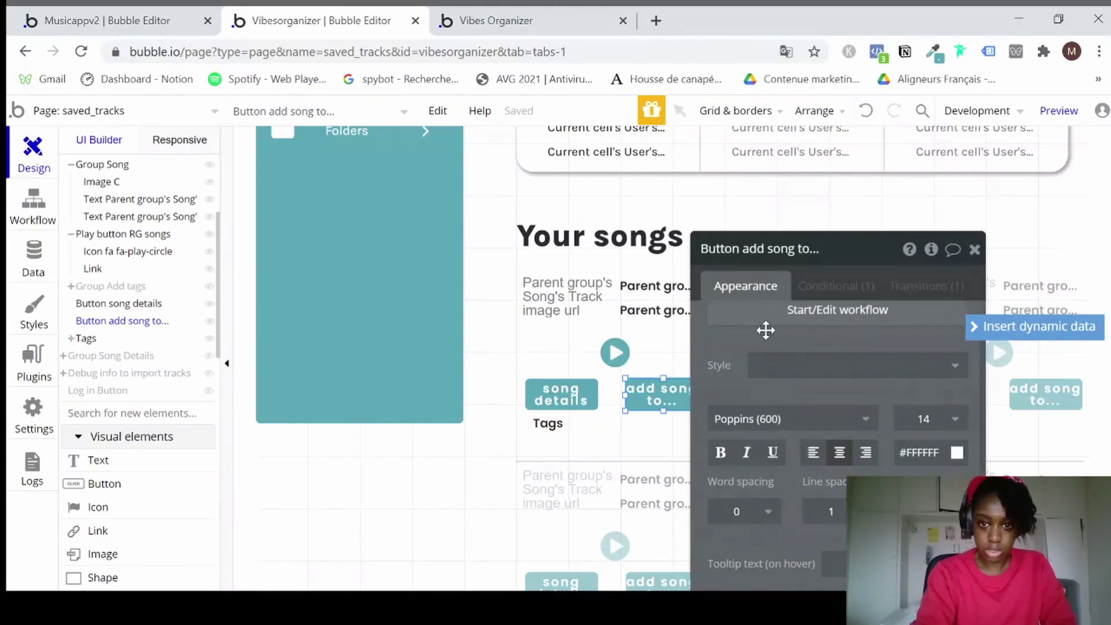
{"action": "scroll", "coordinate": [765, 329], "scroll_direction": "up", "scroll_amount": 1}
{"action": "left_click", "coordinate": [768, 330]}
{"action": "double_click", "coordinate": [755, 329]}
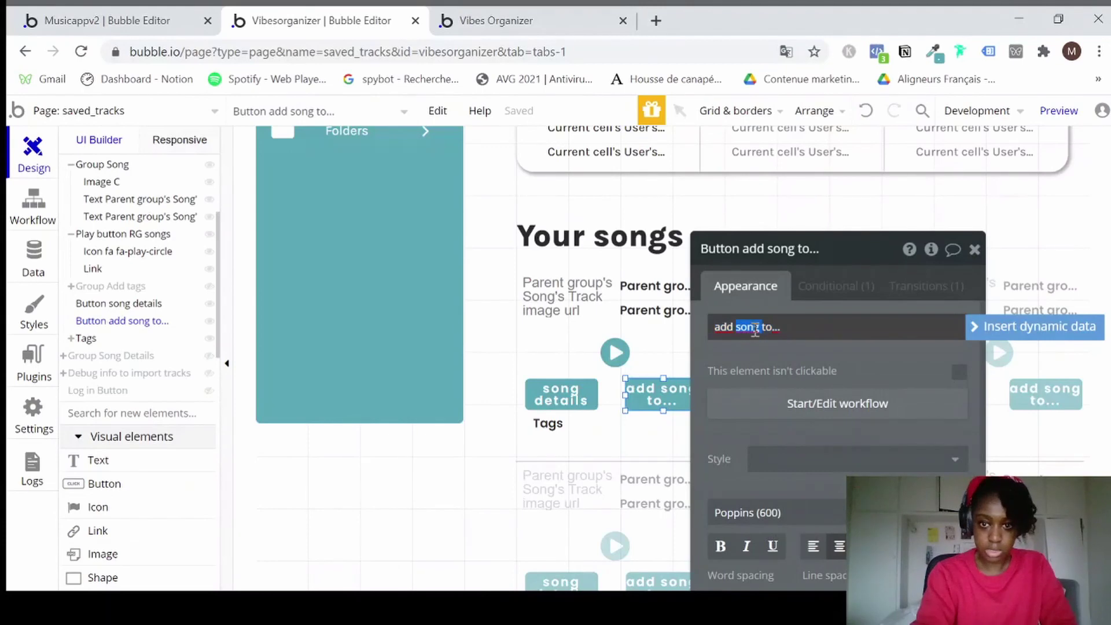
{"action": "type", "text": "tags"}
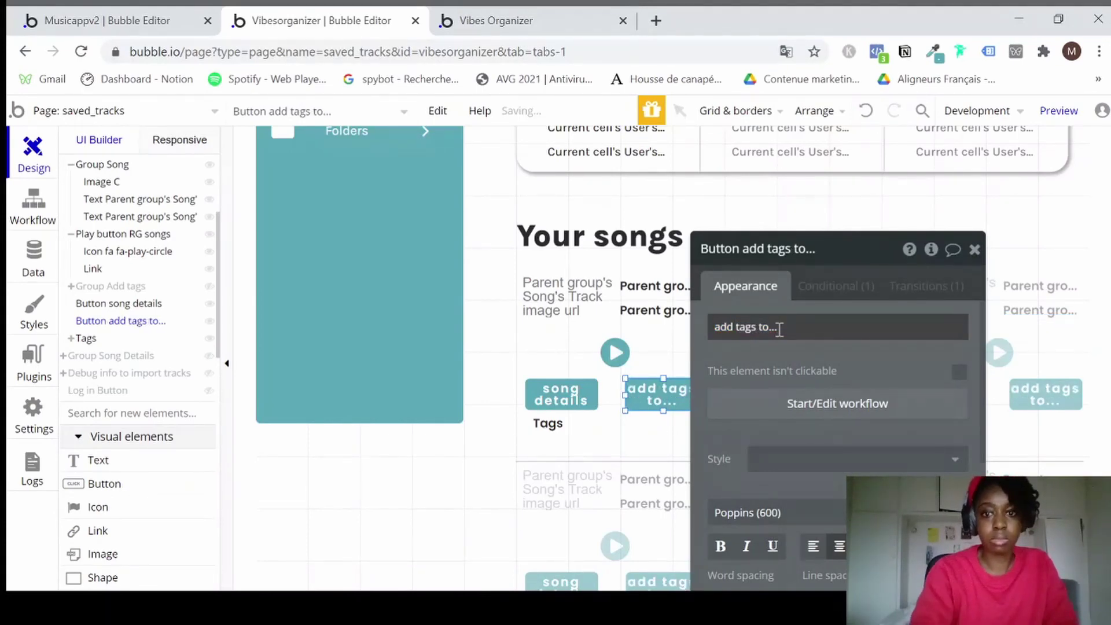
Shorten the label of the first song cell's tag button to "add tags".
{"action": "left_click", "coordinate": [764, 329]}
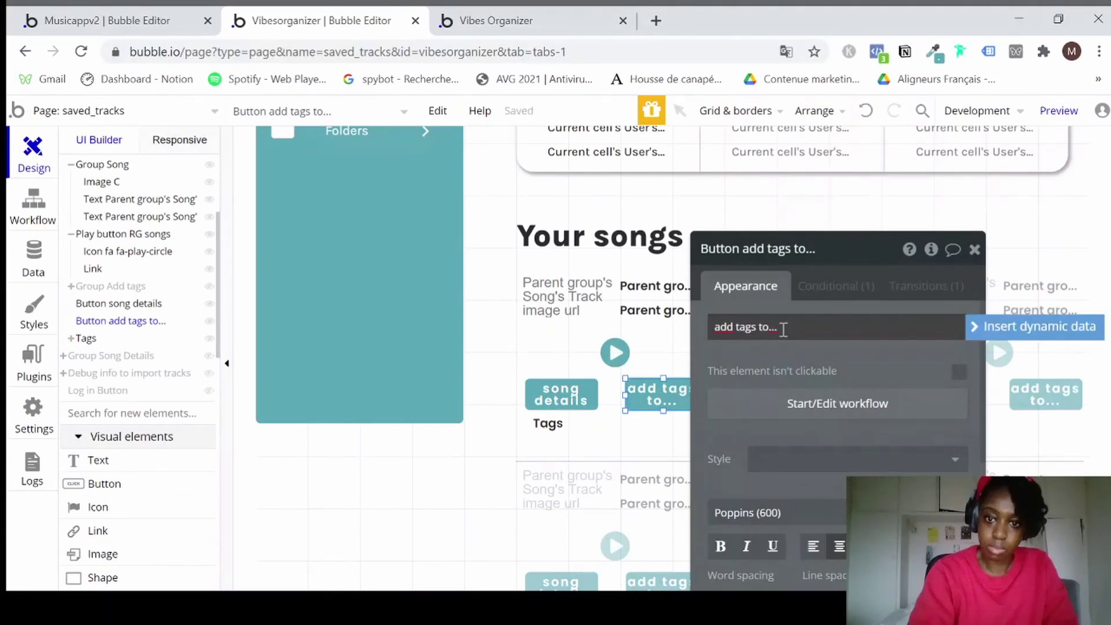
{"action": "left_click", "coordinate": [783, 329]}
{"action": "triple_click", "coordinate": [781, 330]}
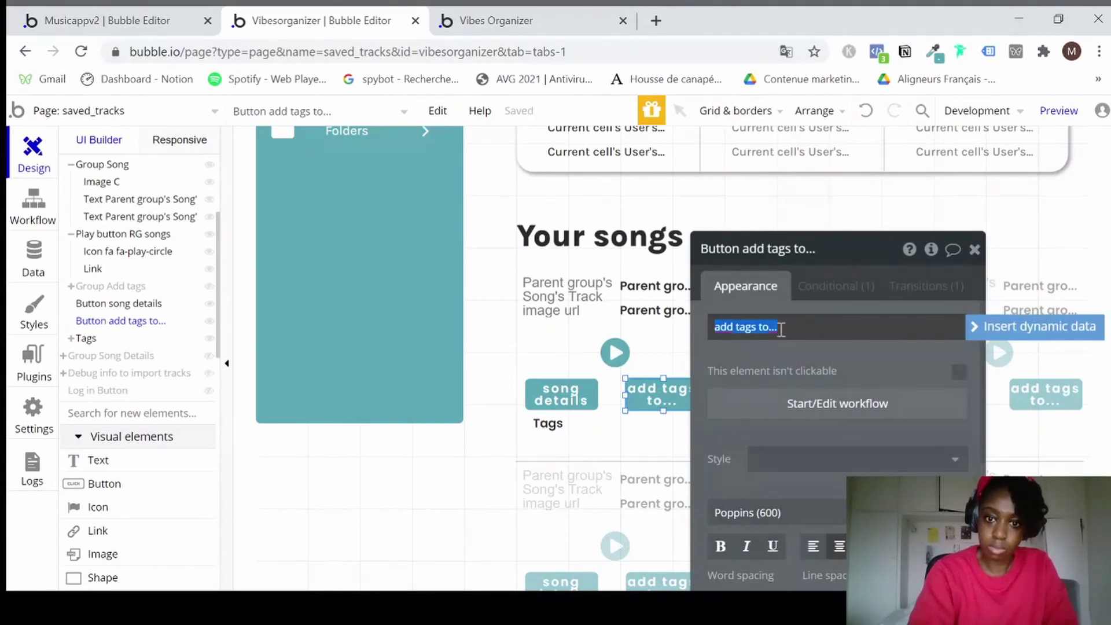
{"action": "left_click", "coordinate": [778, 327]}
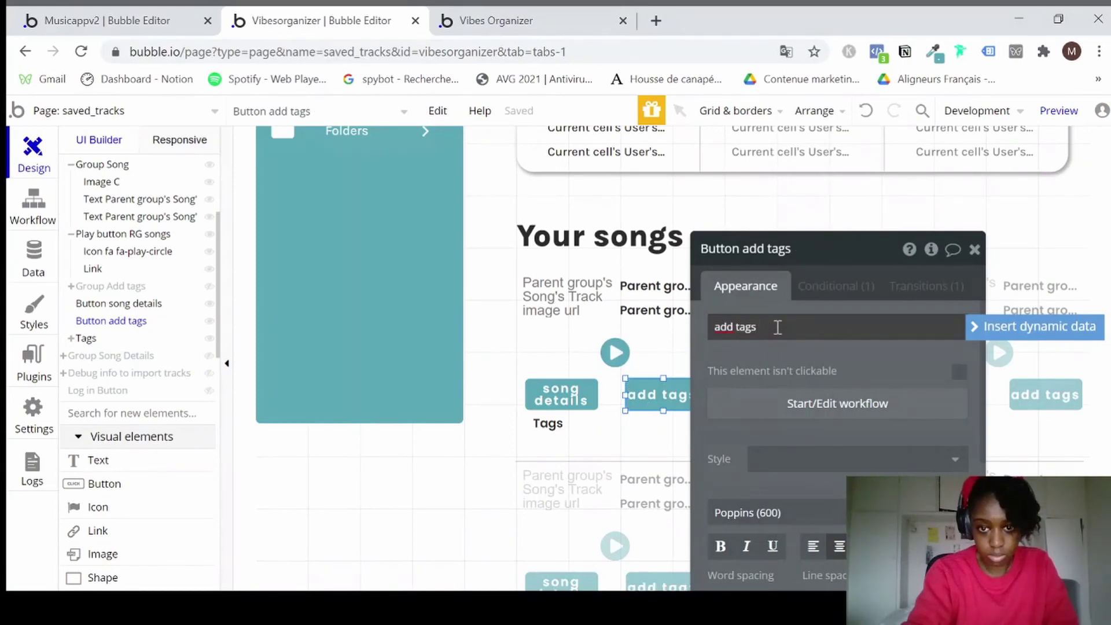
{"action": "left_click", "coordinate": [975, 250]}
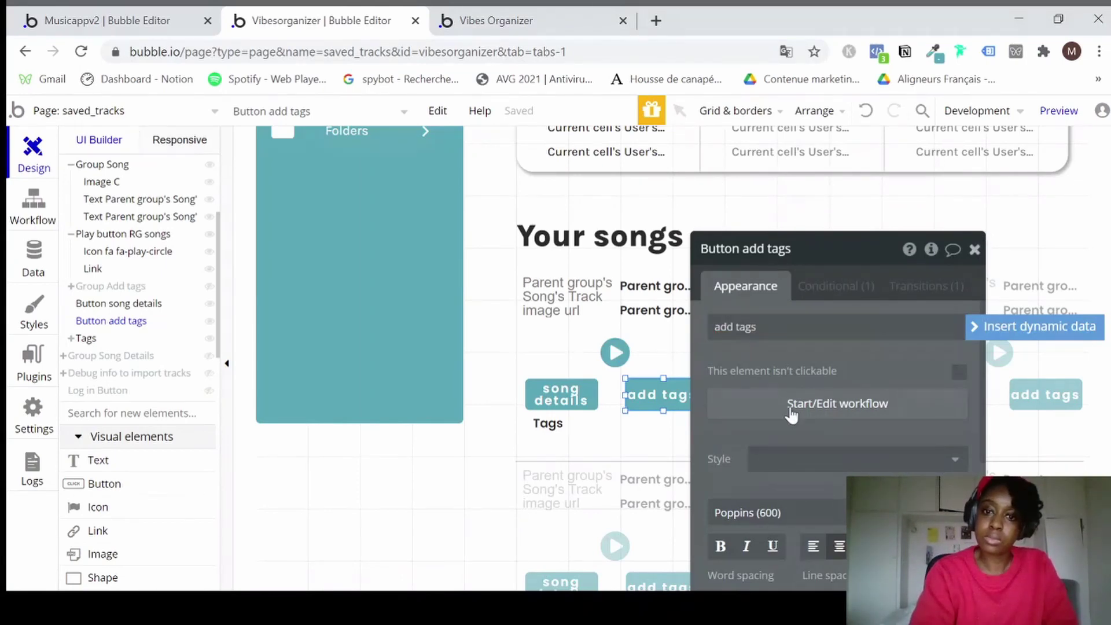
Create a workflow for the add tags button with a Show an element action targeting Group Add tags.
{"action": "double_click", "coordinate": [653, 398]}
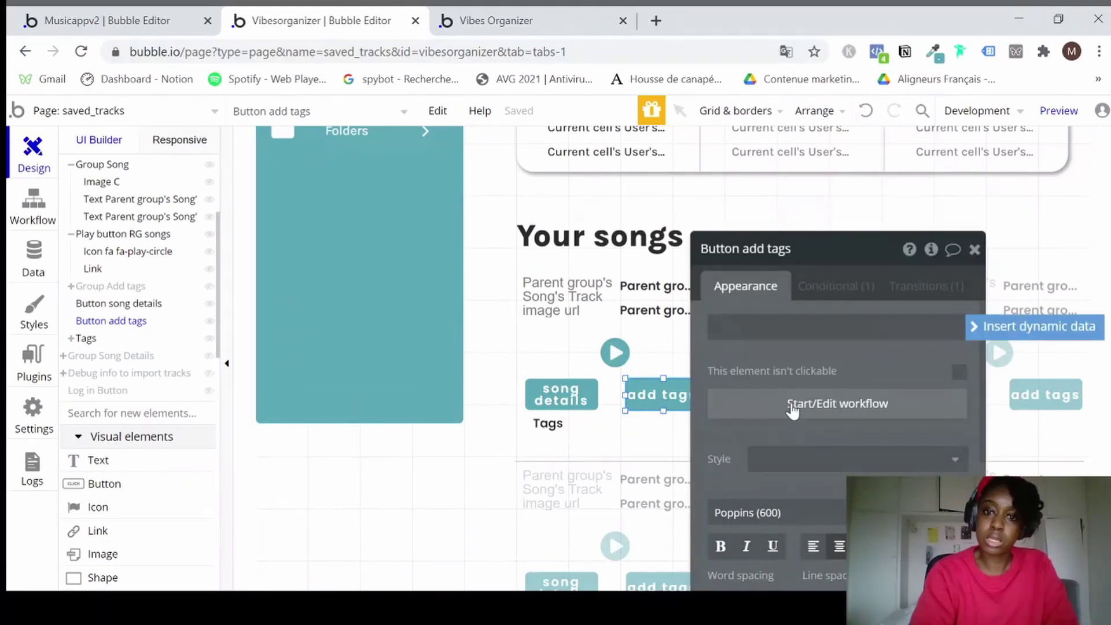
{"action": "left_click", "coordinate": [792, 405]}
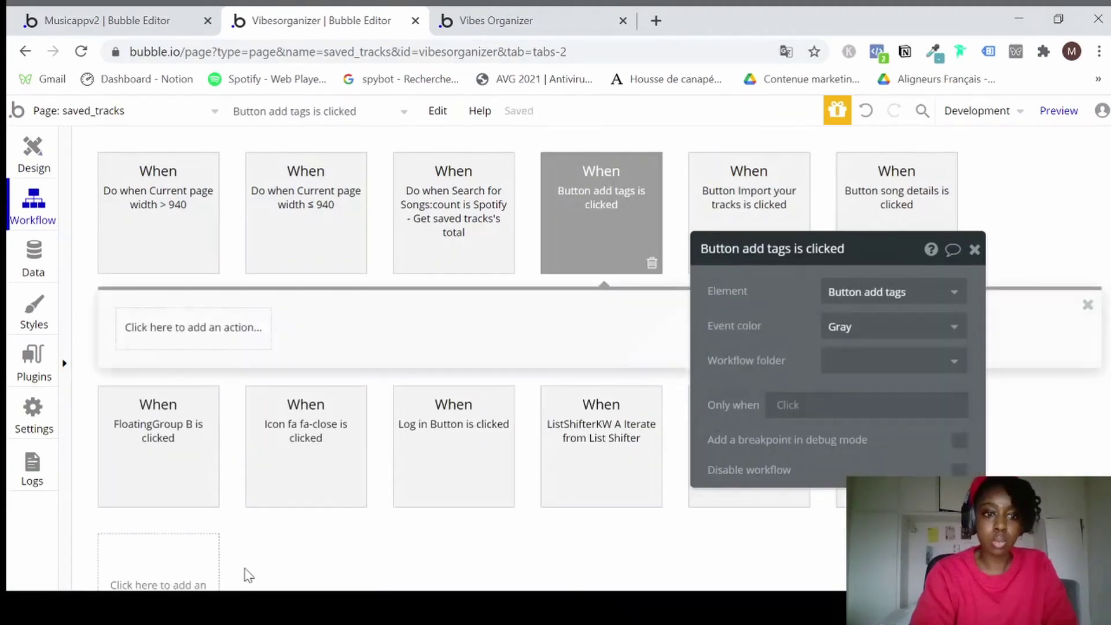
{"action": "left_click", "coordinate": [195, 340]}
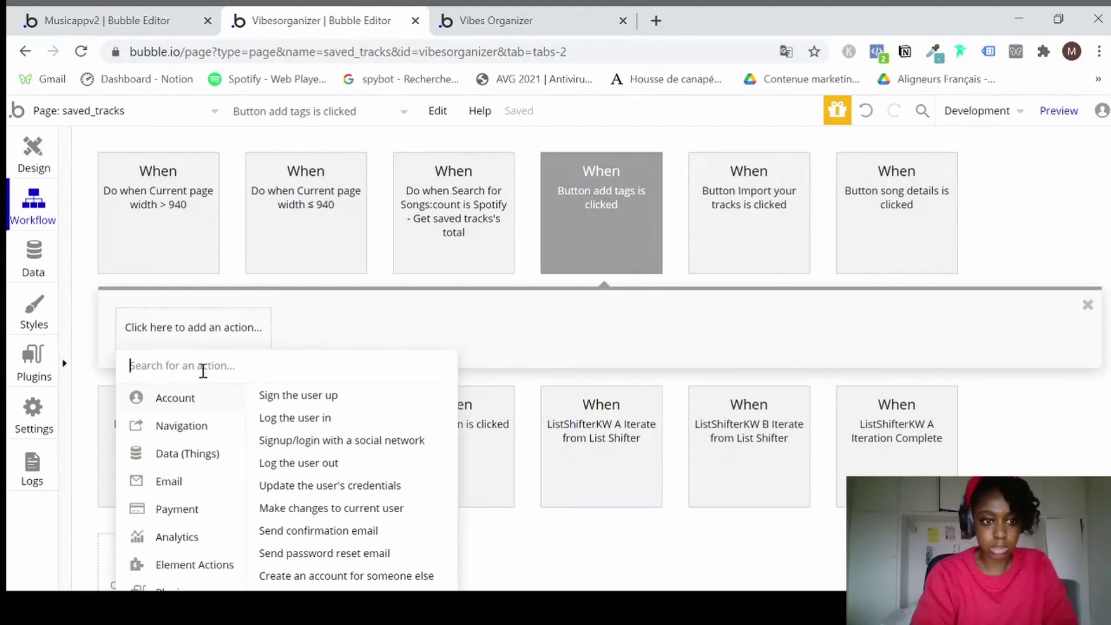
{"action": "type", "text": "sho"}
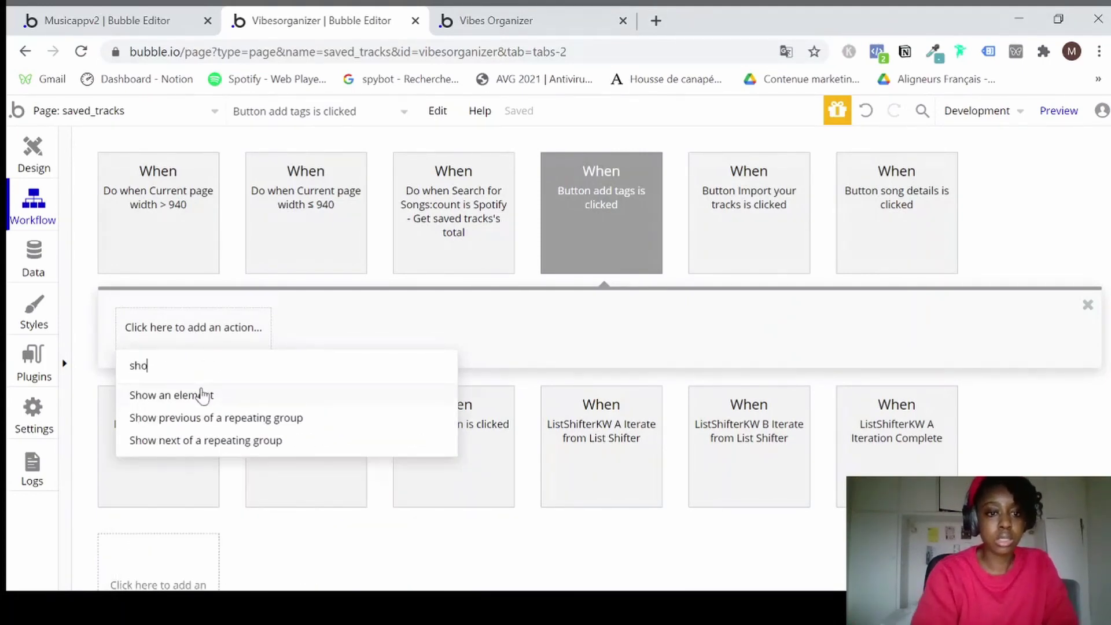
{"action": "left_click", "coordinate": [203, 393]}
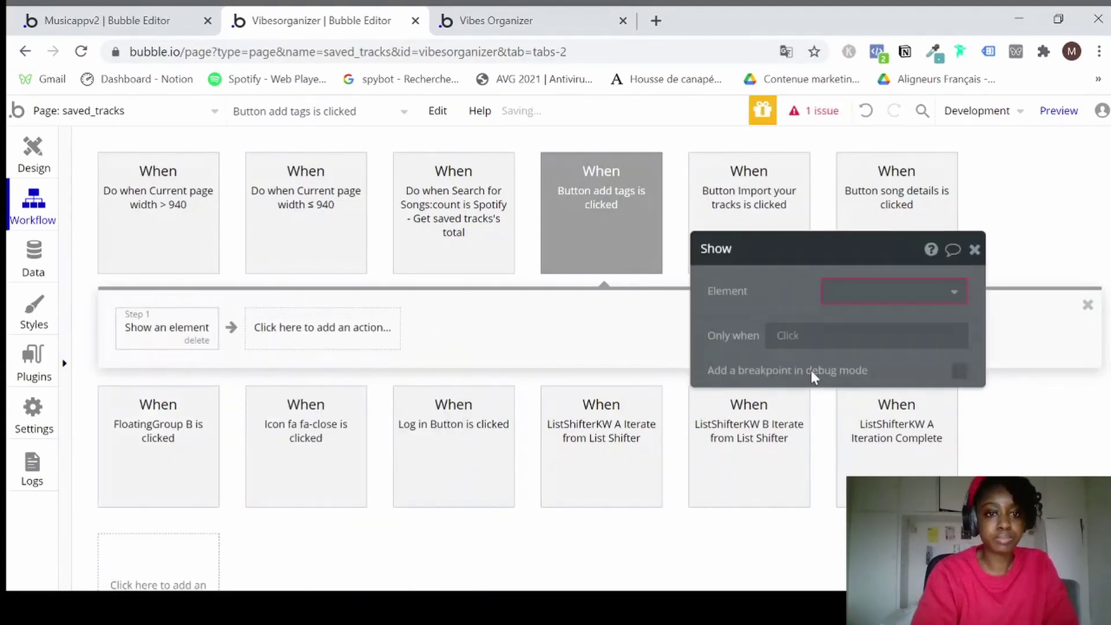
{"action": "left_click", "coordinate": [879, 310]}
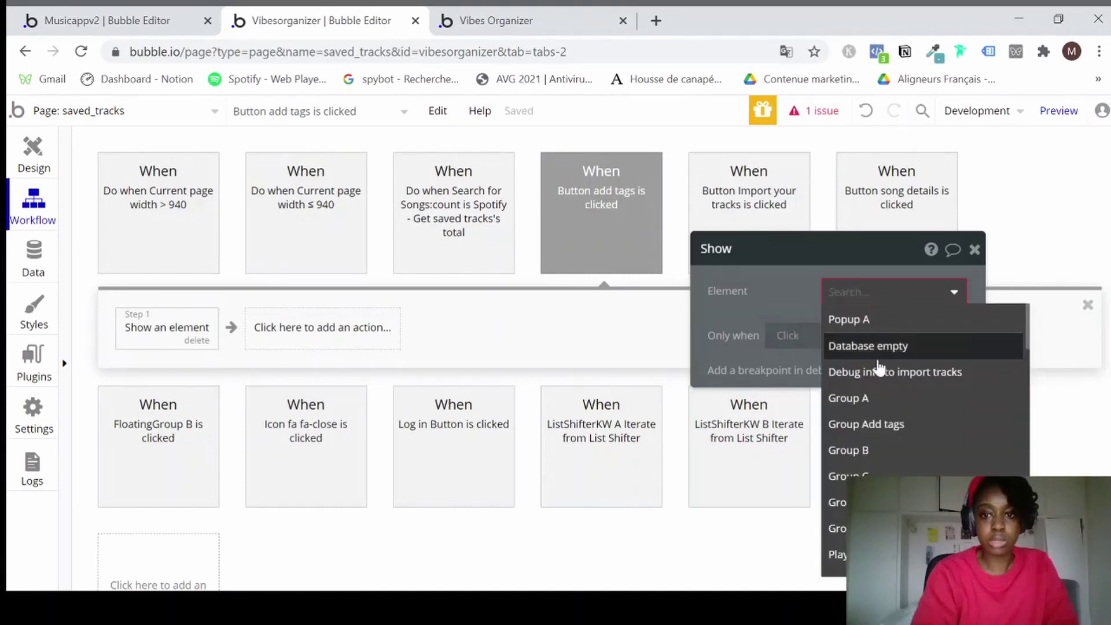
{"action": "left_click", "coordinate": [879, 427]}
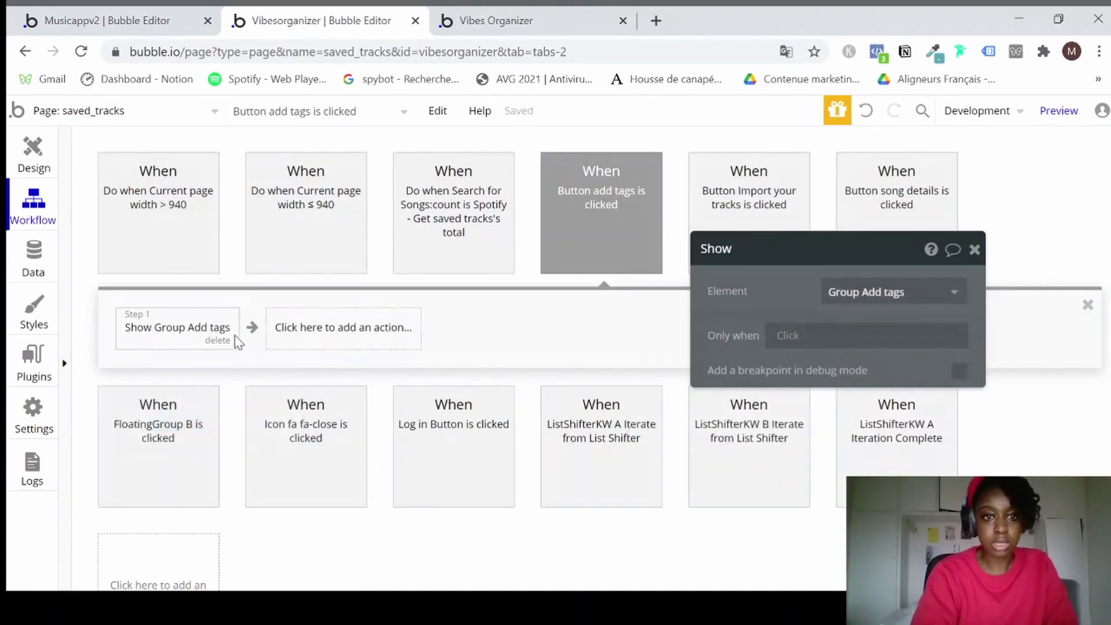
Reveal Group Add tags in the editor and draw an icon of about 19 by 20 px in the group's upper-right corner.
{"action": "left_click", "coordinate": [38, 168]}
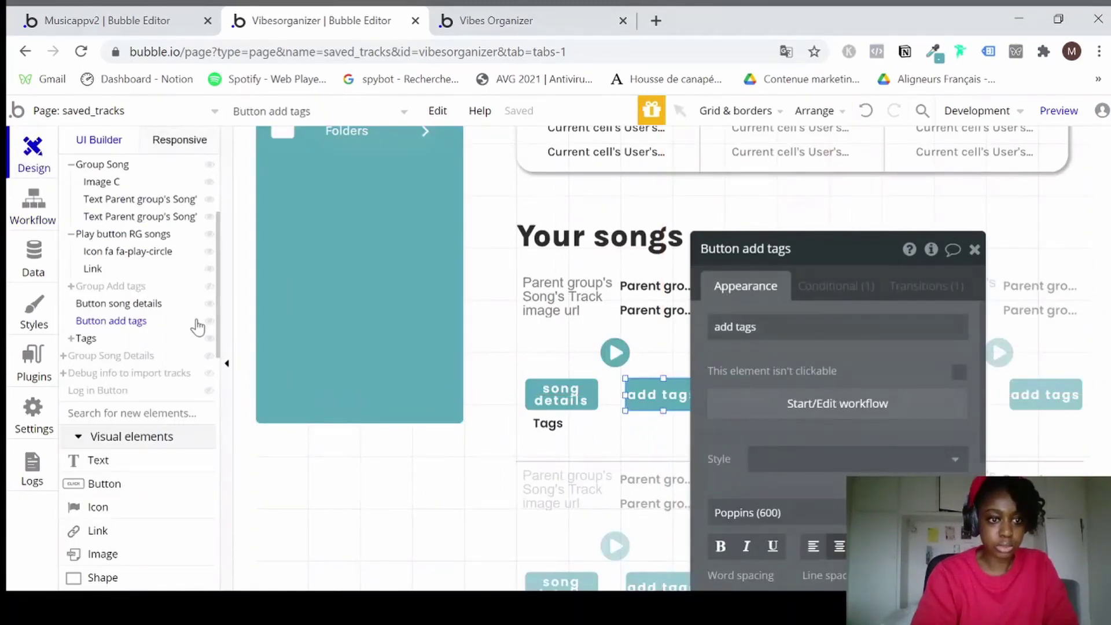
{"action": "left_click", "coordinate": [209, 288]}
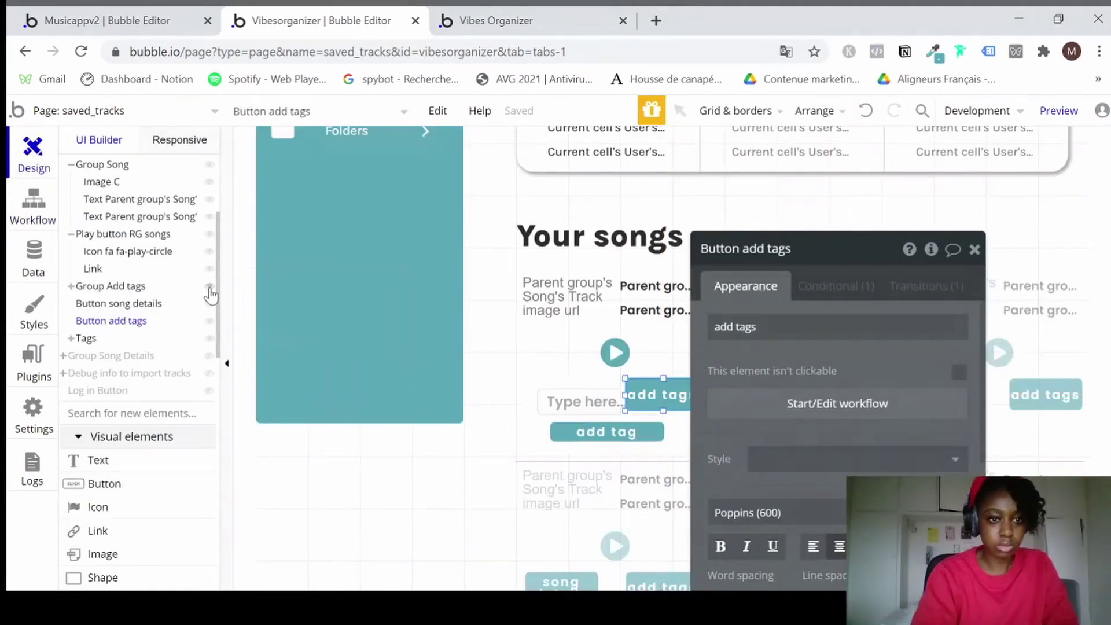
{"action": "left_click", "coordinate": [118, 511]}
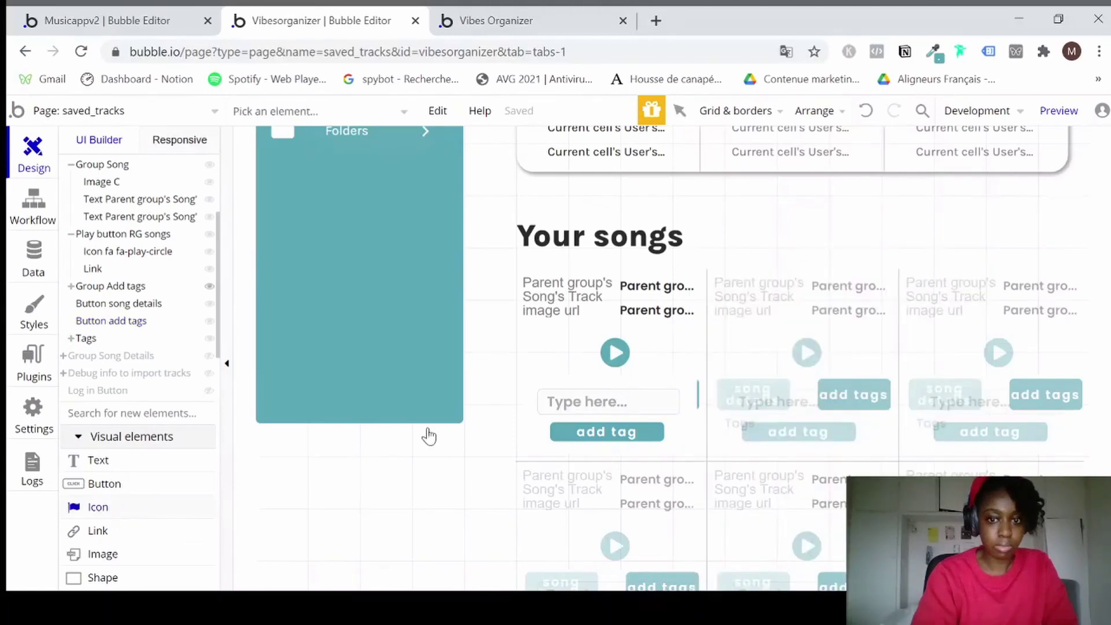
{"action": "left_click", "coordinate": [692, 395]}
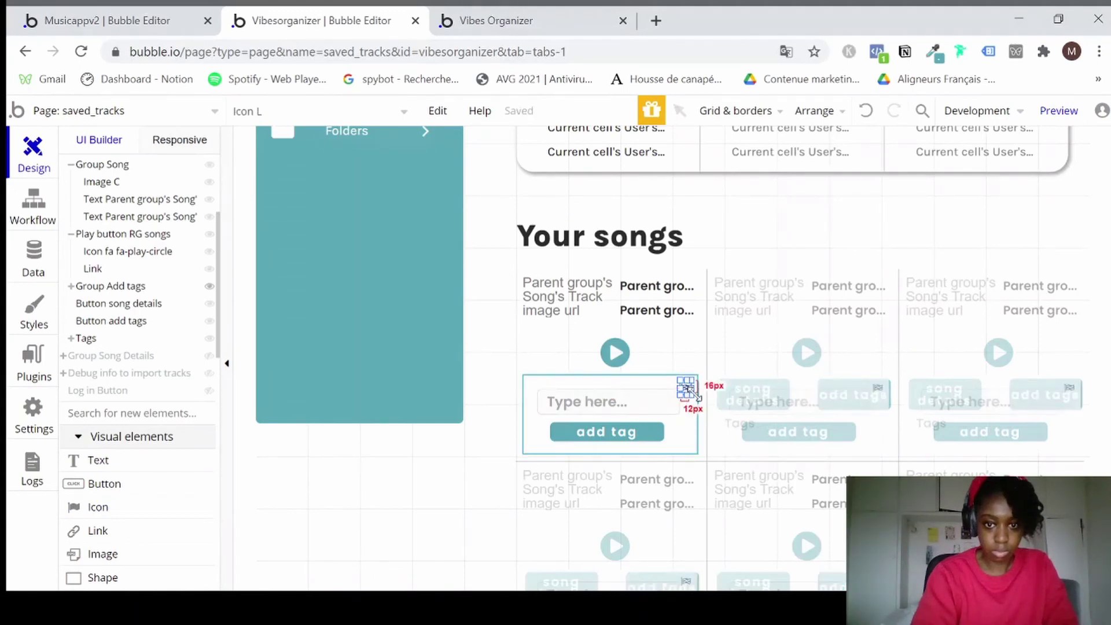
{"action": "left_click_drag", "start_coordinate": [697, 396], "coordinate": [702, 401]}
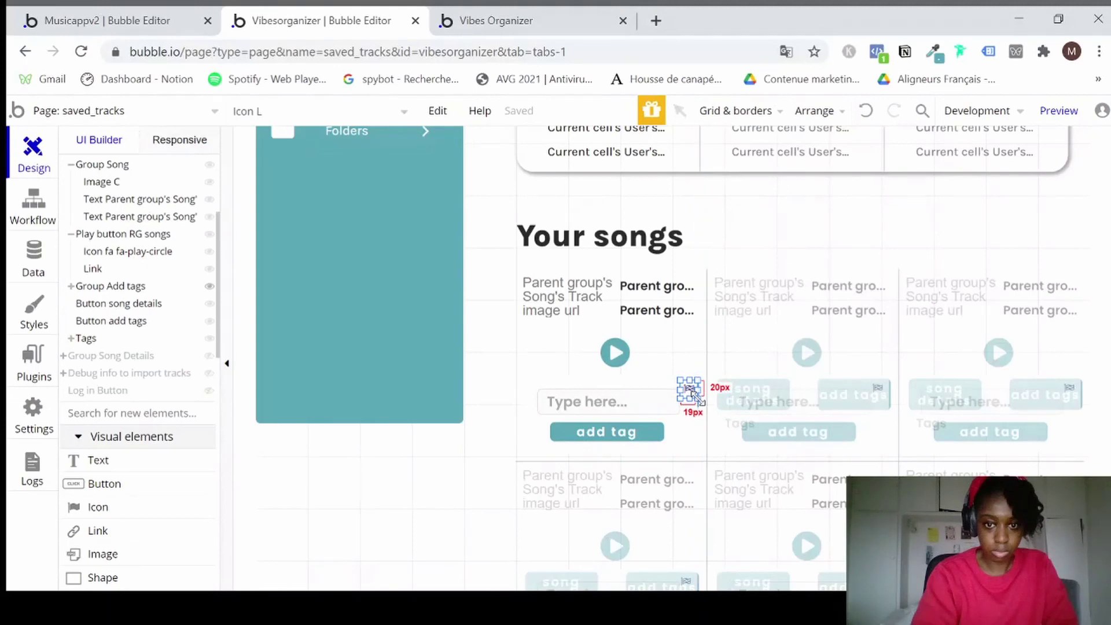
Change the new icon in Group Add tags to the close cross symbol.
{"action": "double_click", "coordinate": [689, 390]}
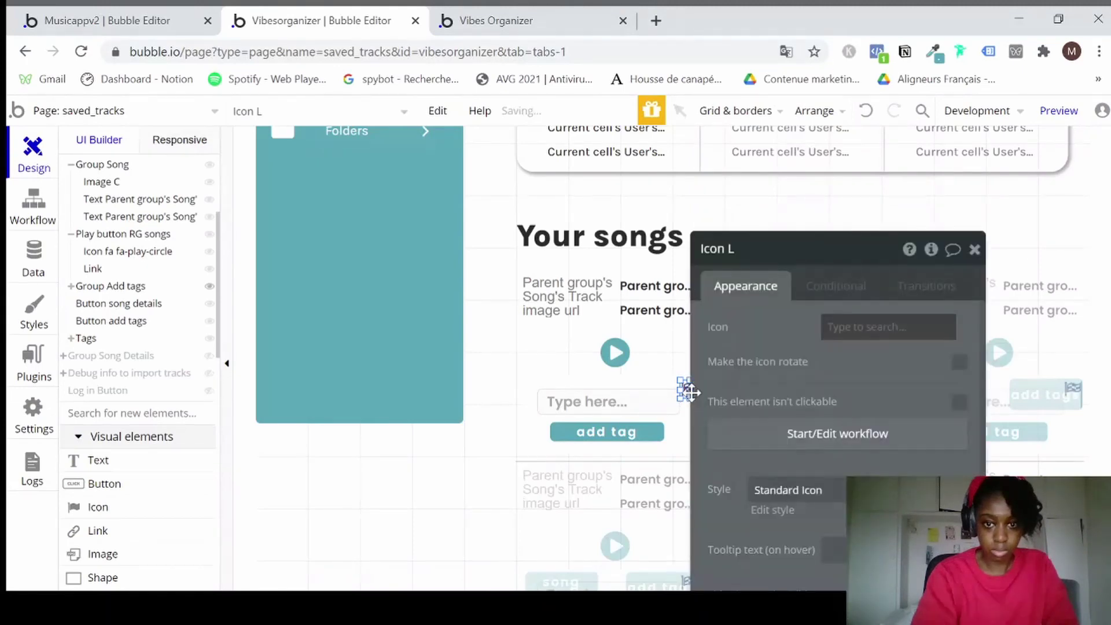
{"action": "left_click", "coordinate": [847, 327]}
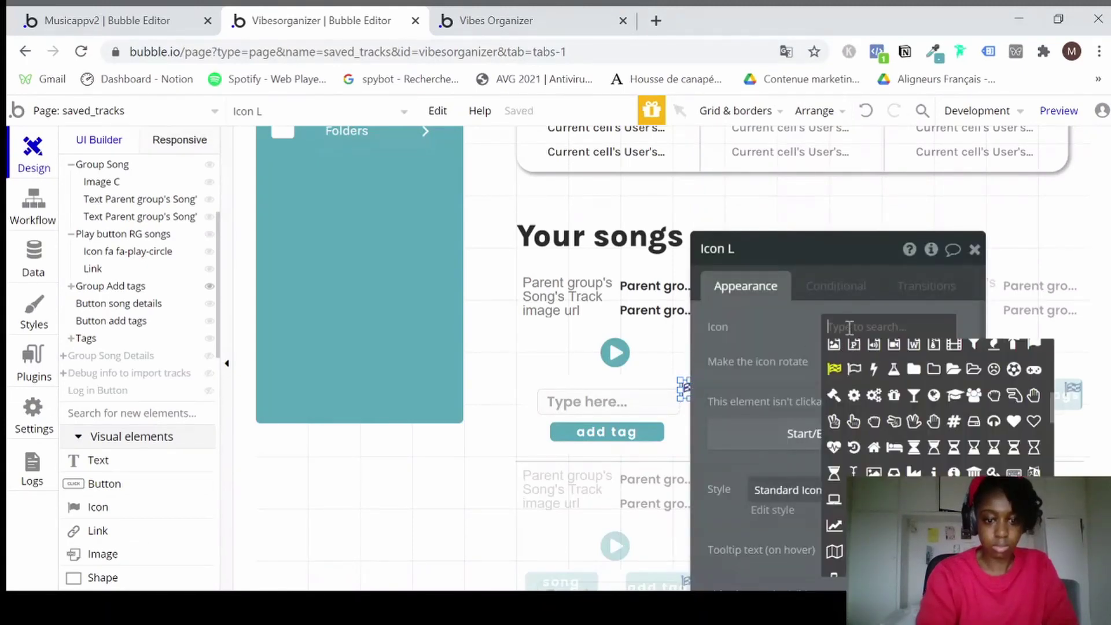
{"action": "left_click", "coordinate": [849, 333]}
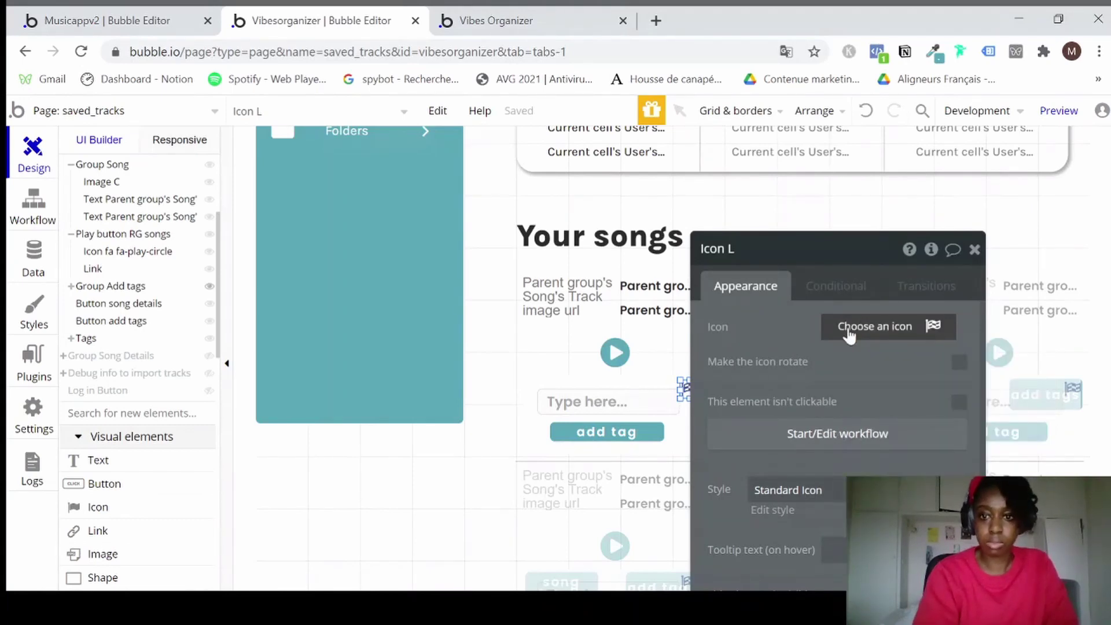
{"action": "left_click", "coordinate": [849, 334]}
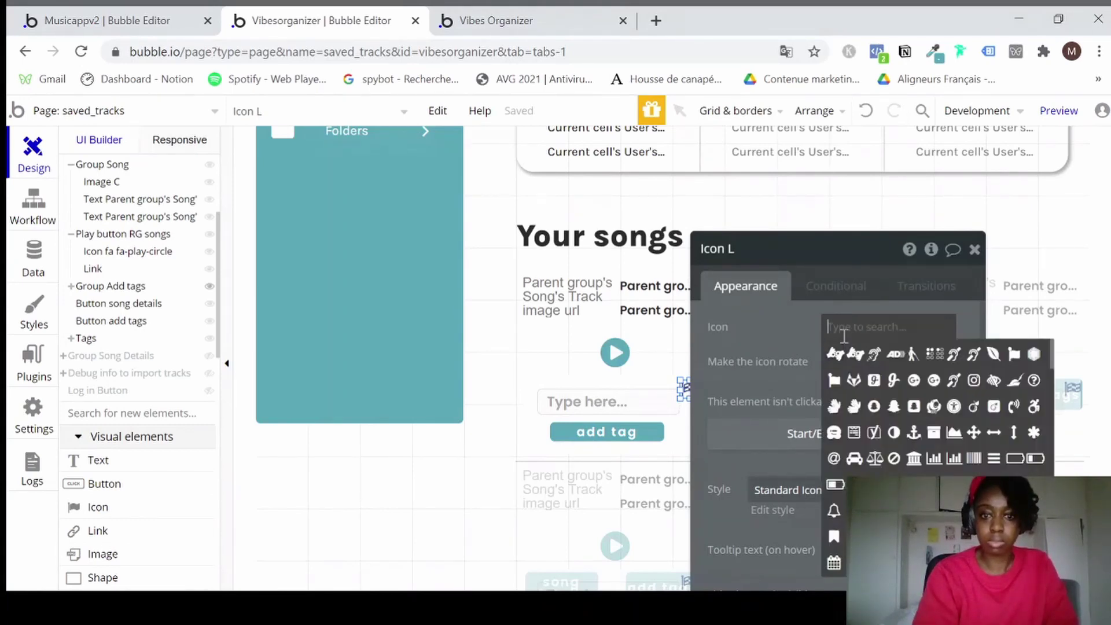
{"action": "type", "text": "clo"}
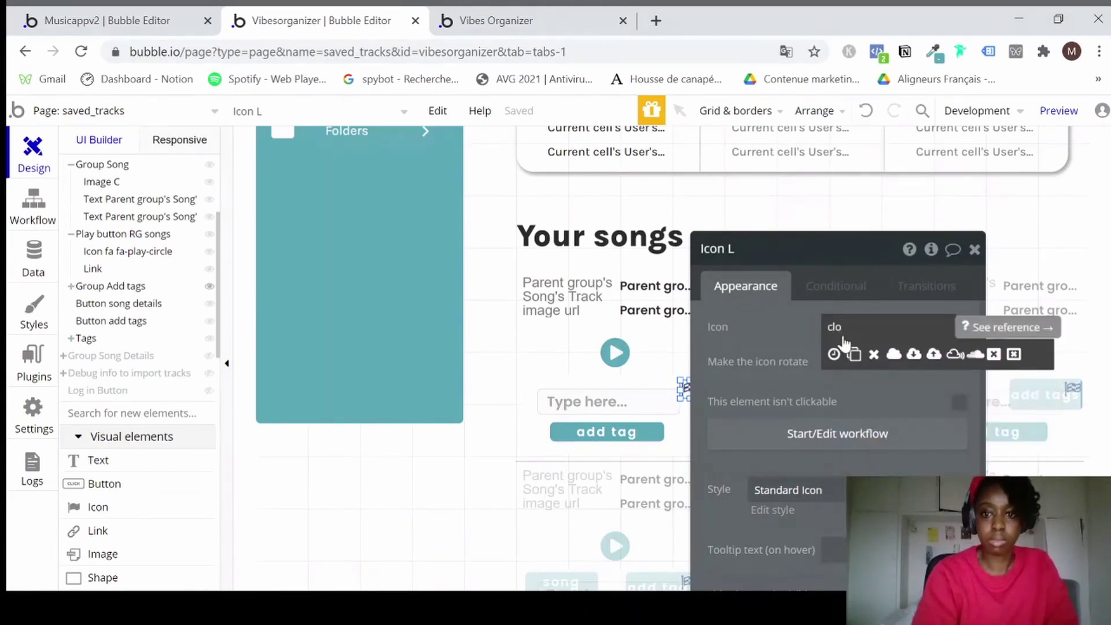
{"action": "left_click", "coordinate": [875, 354]}
Set the close icon's color to #5CA7B5.
{"action": "scroll", "coordinate": [850, 446], "scroll_direction": "down", "scroll_amount": 1}
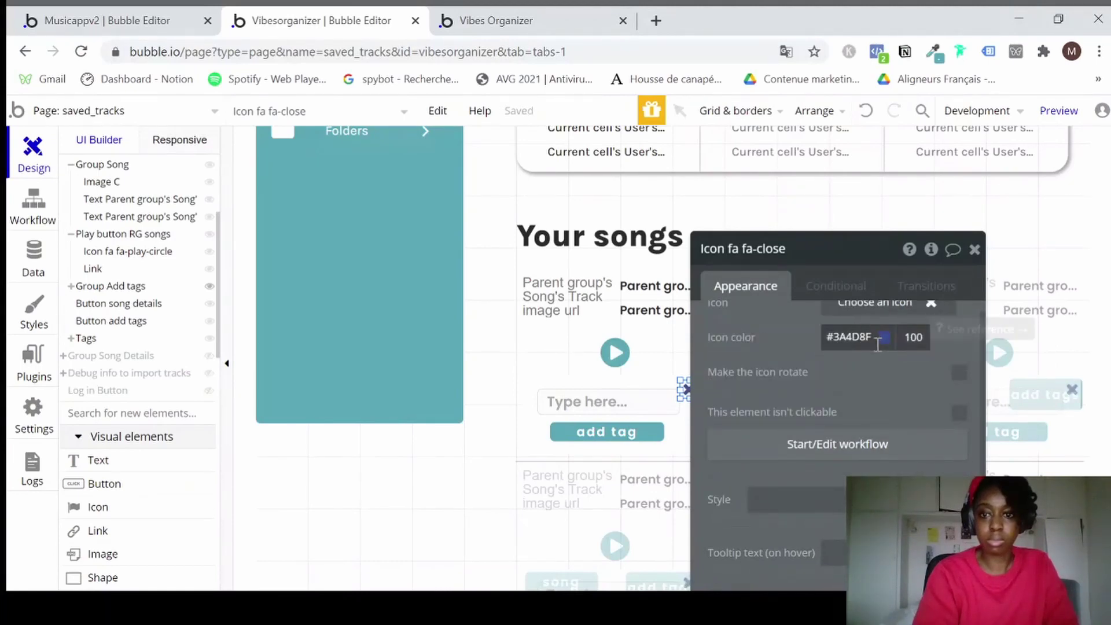
{"action": "left_click", "coordinate": [858, 337]}
{"action": "left_click", "coordinate": [882, 337]}
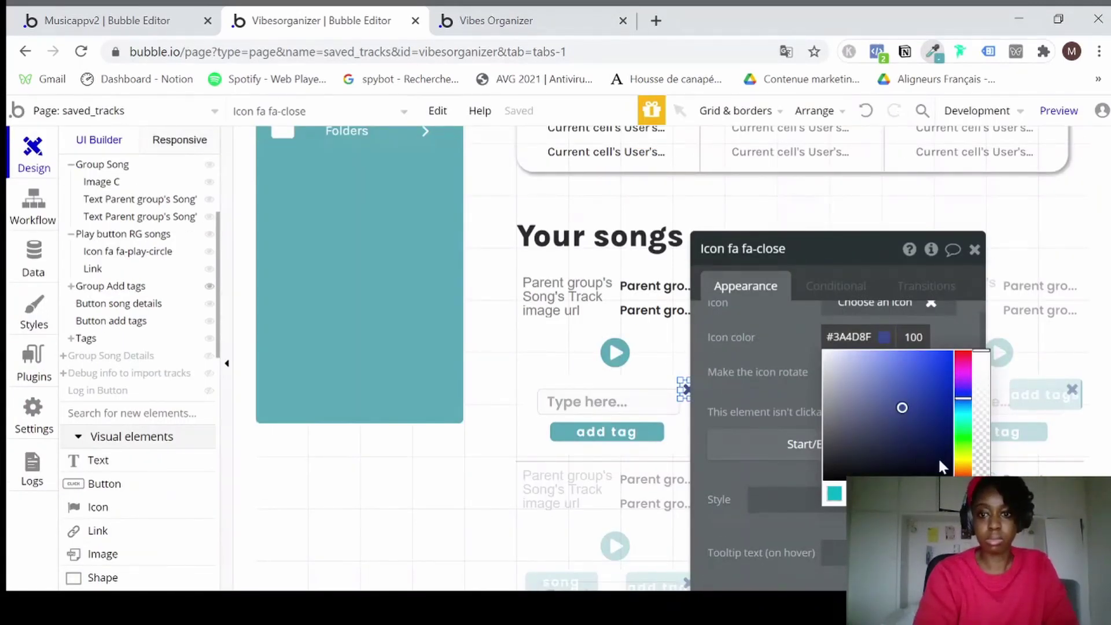
{"action": "left_click", "coordinate": [836, 340]}
{"action": "left_click", "coordinate": [850, 340]}
{"action": "double_click", "coordinate": [851, 340]}
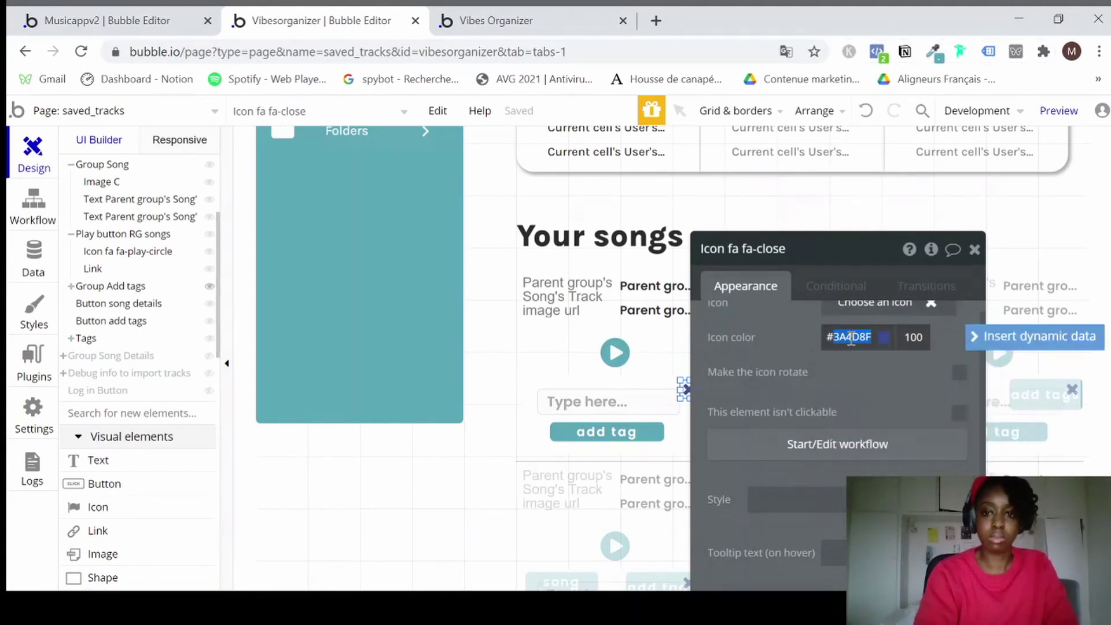
{"action": "type", "text": "5CA7B5"}
{"action": "left_click", "coordinate": [885, 400]}
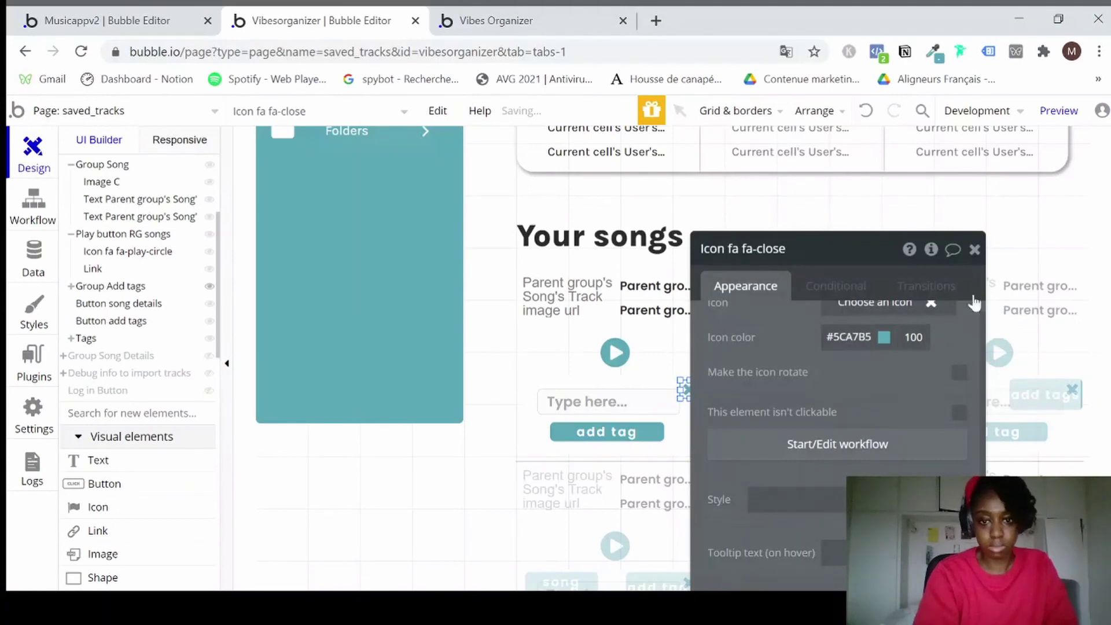
Create a workflow for the close icon with a Hide an element action targeting Group Add tags.
{"action": "left_click", "coordinate": [820, 459]}
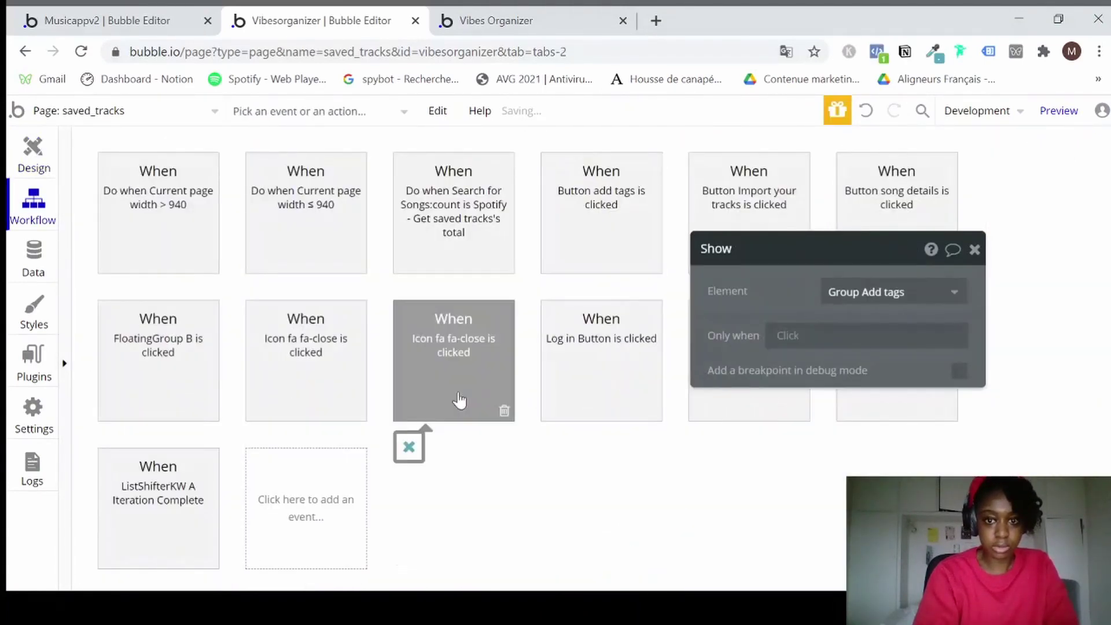
{"action": "left_click", "coordinate": [232, 473]}
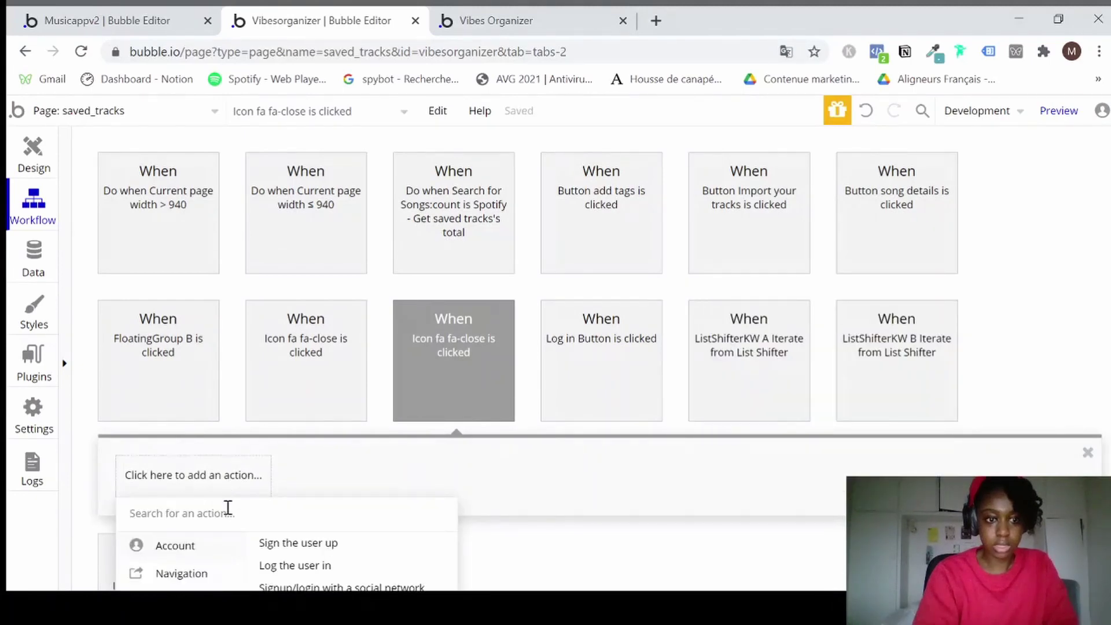
{"action": "type", "text": "hid"}
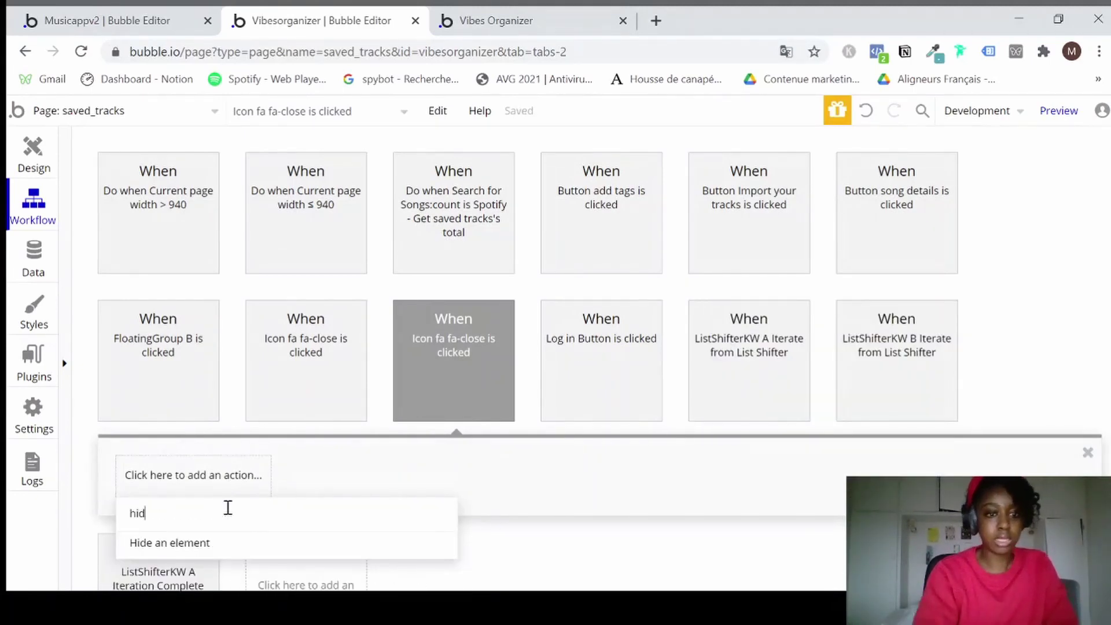
{"action": "left_click", "coordinate": [203, 540]}
{"action": "left_click", "coordinate": [872, 294]}
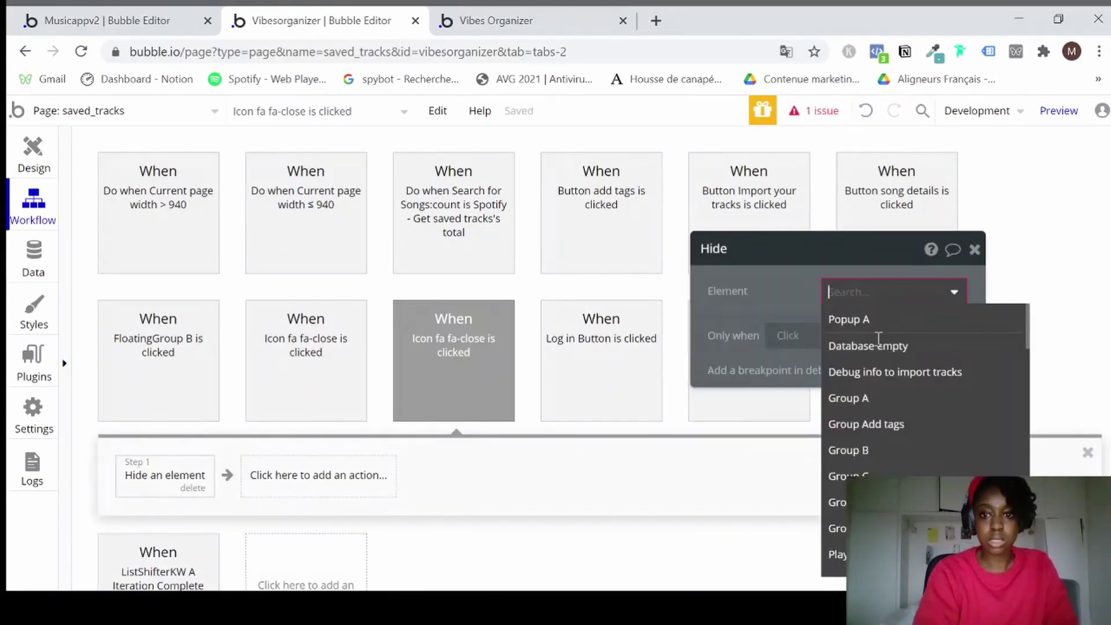
{"action": "left_click", "coordinate": [920, 427]}
Preview the saved_tracks page and open the tag form on the first song, Prisoner.
{"action": "left_click", "coordinate": [1059, 110]}
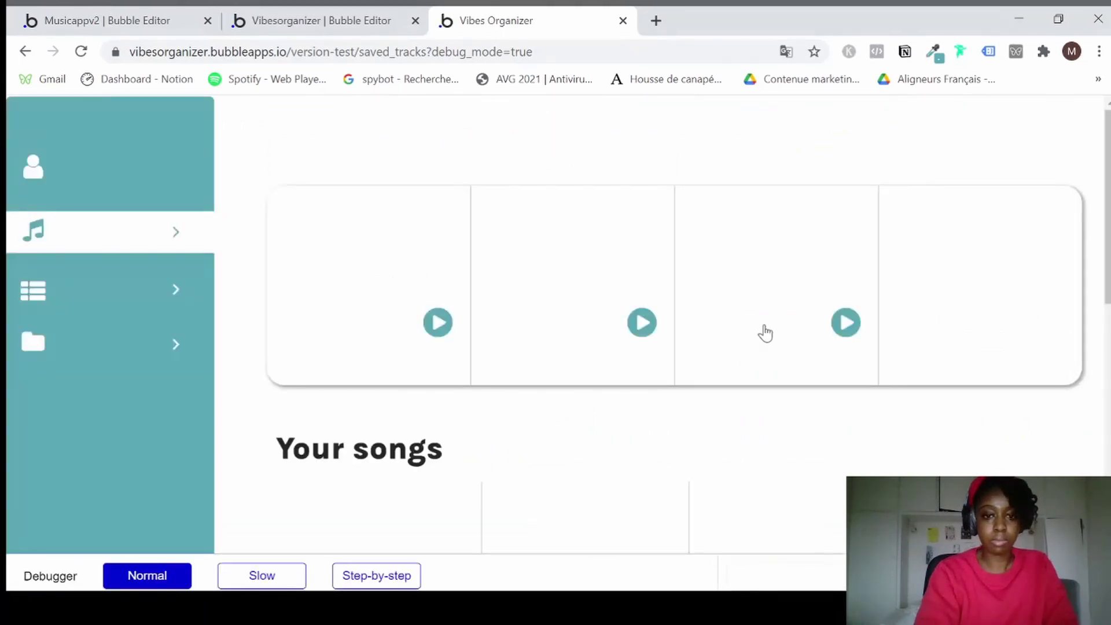
{"action": "scroll", "coordinate": [764, 333], "scroll_direction": "down", "scroll_amount": 3}
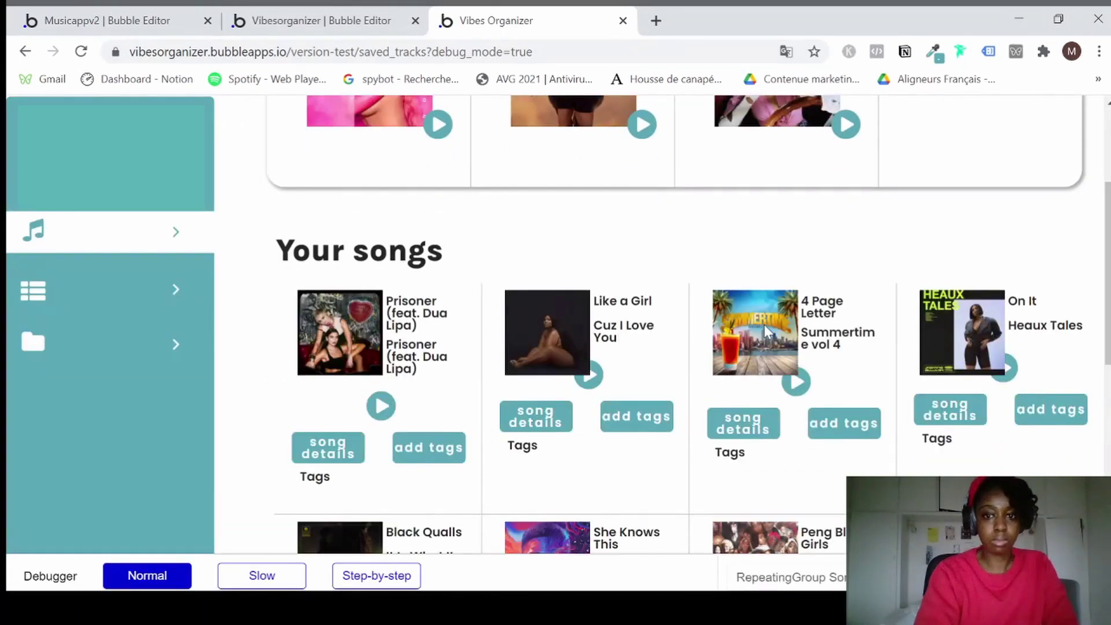
{"action": "left_click", "coordinate": [422, 457]}
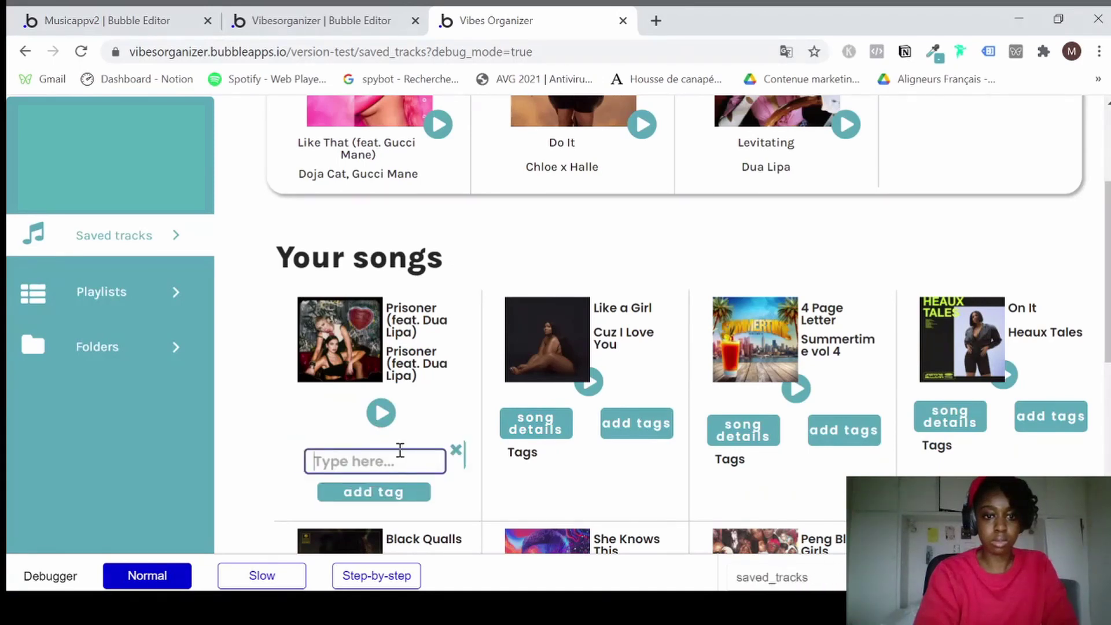
Try to add the tag "duet" to the first song, Prisoner, in the page preview.
{"action": "left_click", "coordinate": [467, 502]}
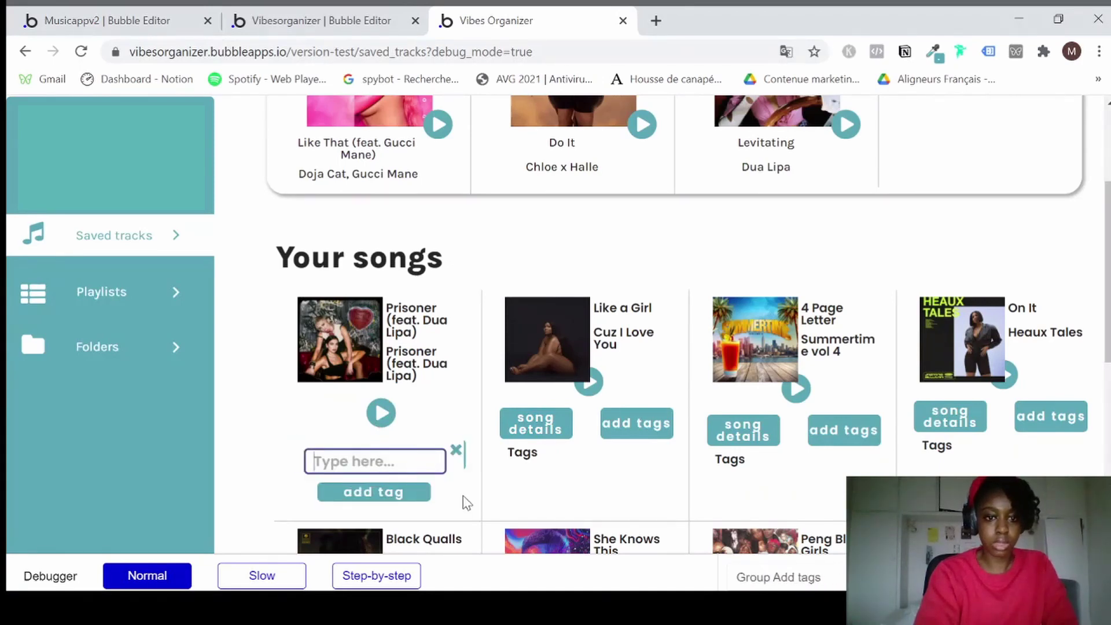
{"action": "left_click", "coordinate": [392, 466]}
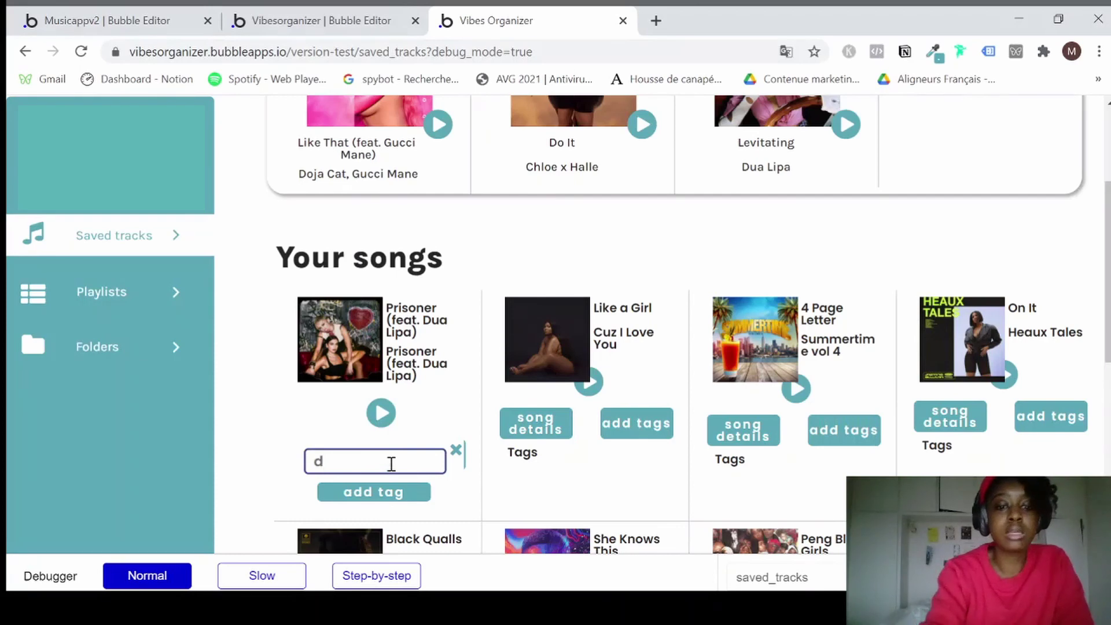
{"action": "type", "text": "uet"}
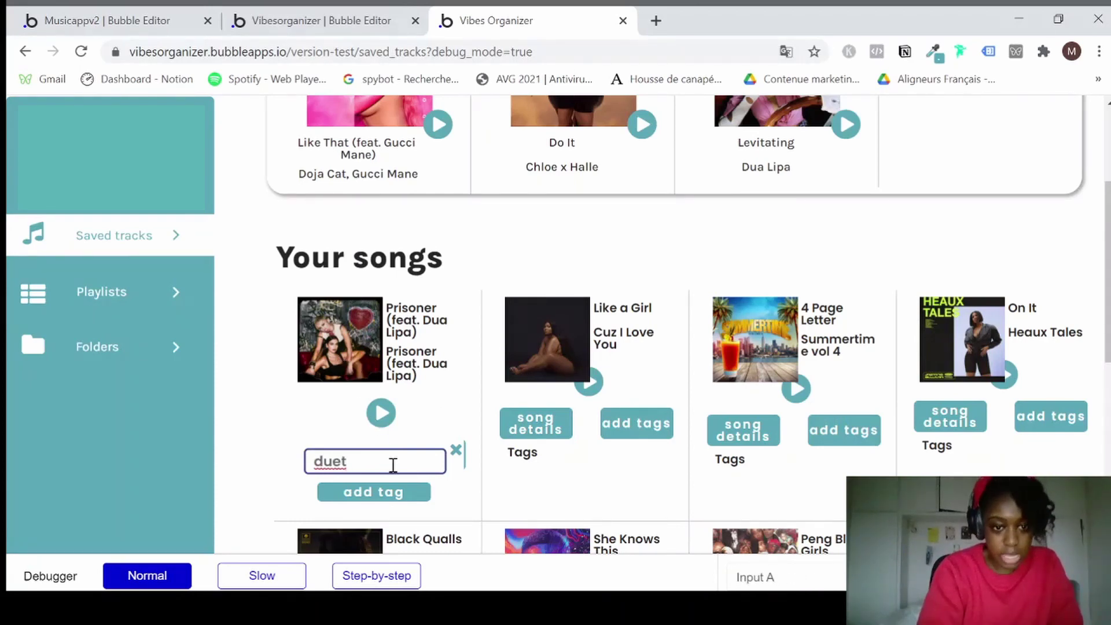
{"action": "left_click", "coordinate": [377, 499]}
{"action": "left_click", "coordinate": [340, 463]}
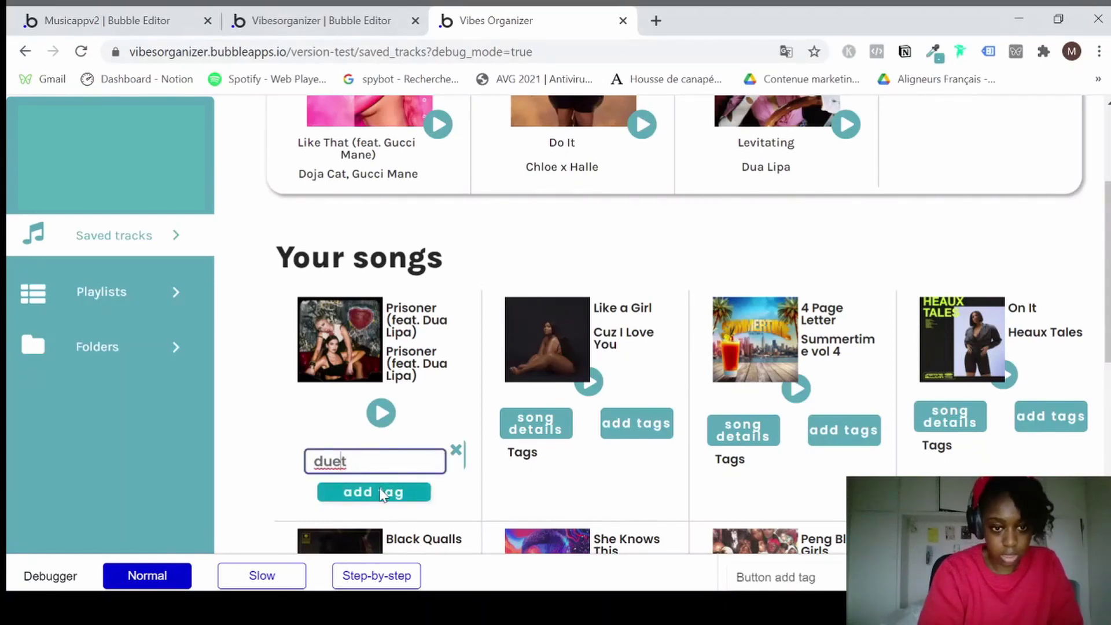
Return to the Vibesorganizer editor and add a Make changes to thing action to the "Group Add tags is clicked" workflow.
{"action": "left_click", "coordinate": [307, 20]}
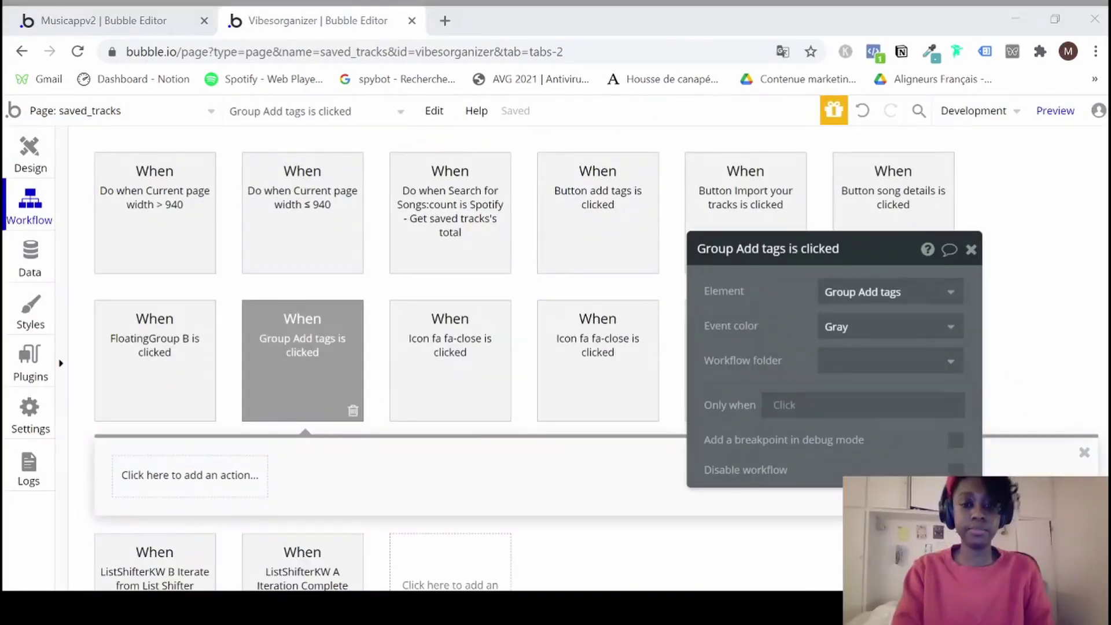
{"action": "left_click", "coordinate": [380, 330]}
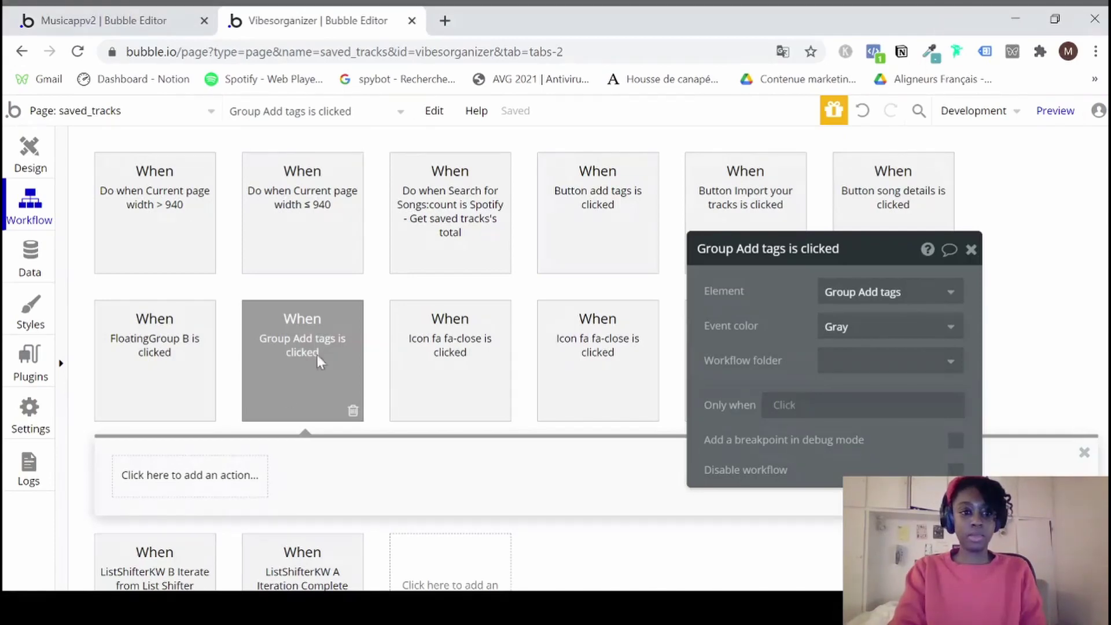
{"action": "left_click", "coordinate": [207, 492]}
{"action": "mouse_move", "coordinate": [257, 401]}
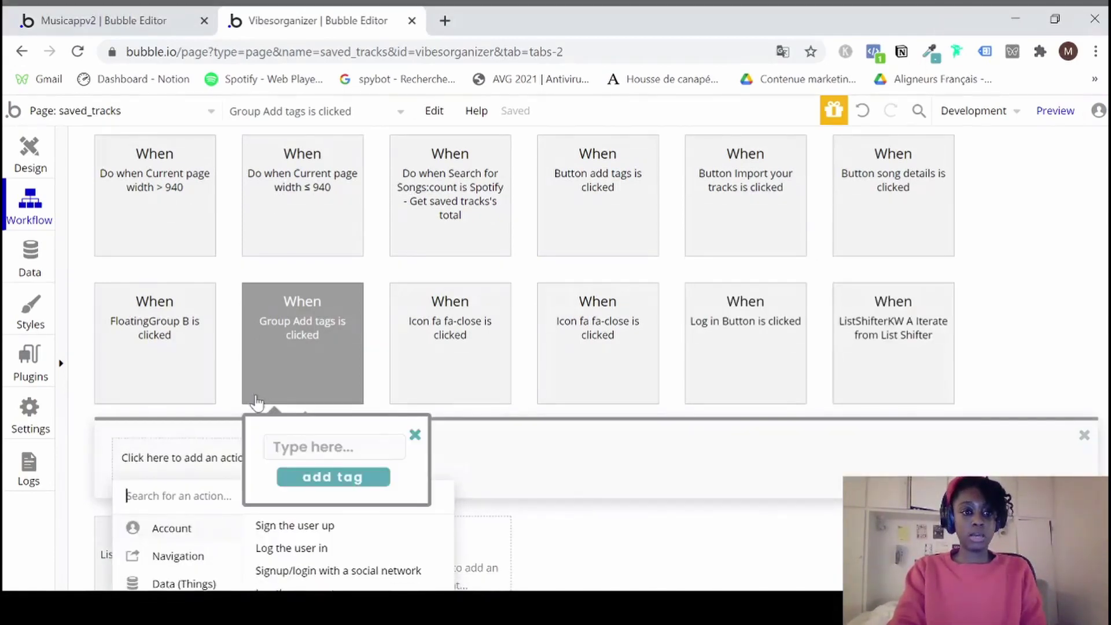
{"action": "scroll", "coordinate": [211, 495], "scroll_direction": "down", "scroll_amount": 2}
{"action": "type", "text": "m"}
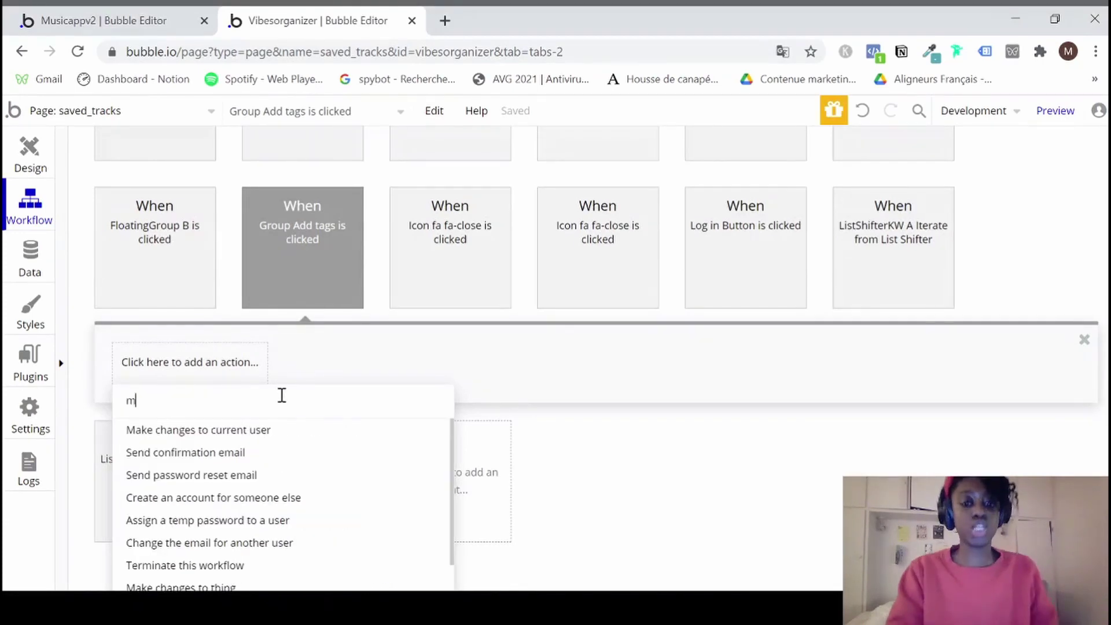
{"action": "type", "text": "ak"}
{"action": "left_click", "coordinate": [218, 460]}
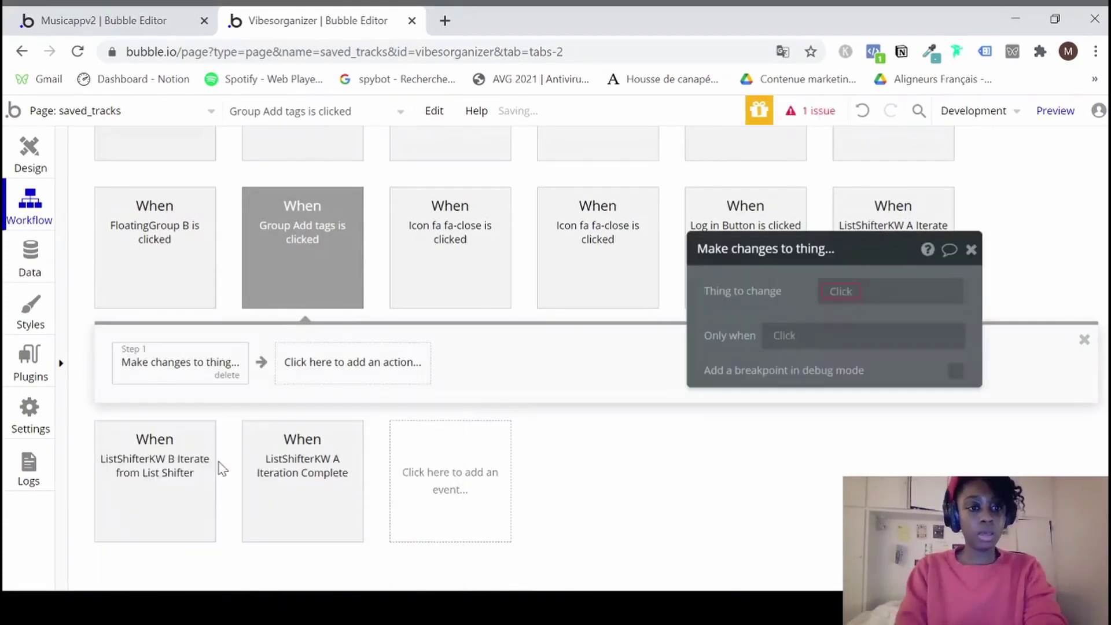
Set the action's thing to change to Current cell's Song and choose Tags as the field to modify.
{"action": "left_click", "coordinate": [844, 299]}
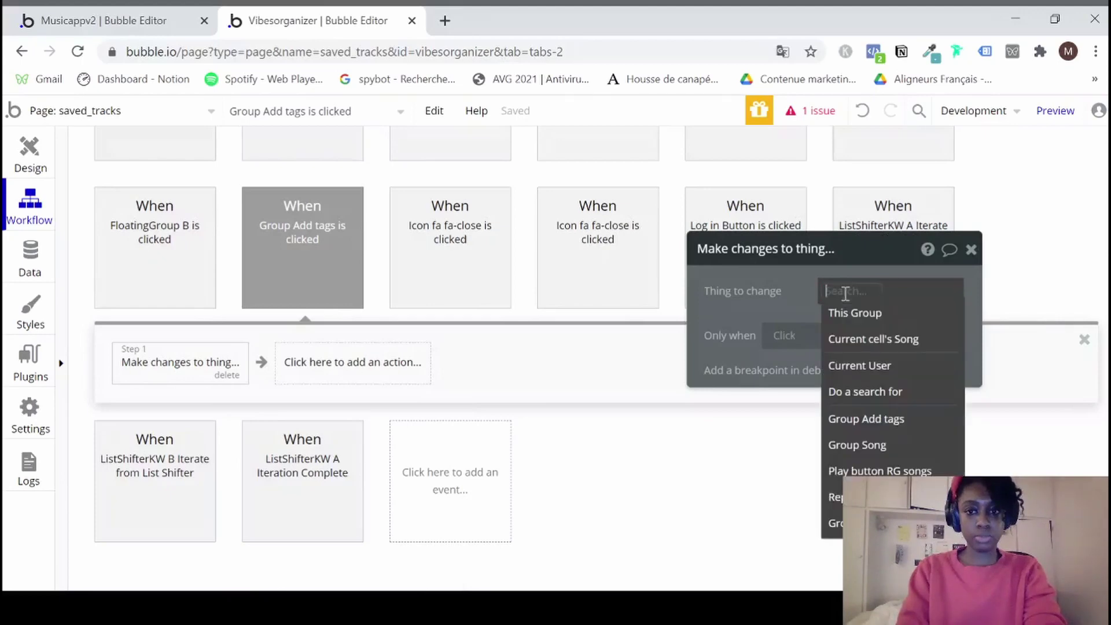
{"action": "left_click", "coordinate": [856, 353]}
{"action": "left_click", "coordinate": [825, 352]}
{"action": "left_click", "coordinate": [738, 333]}
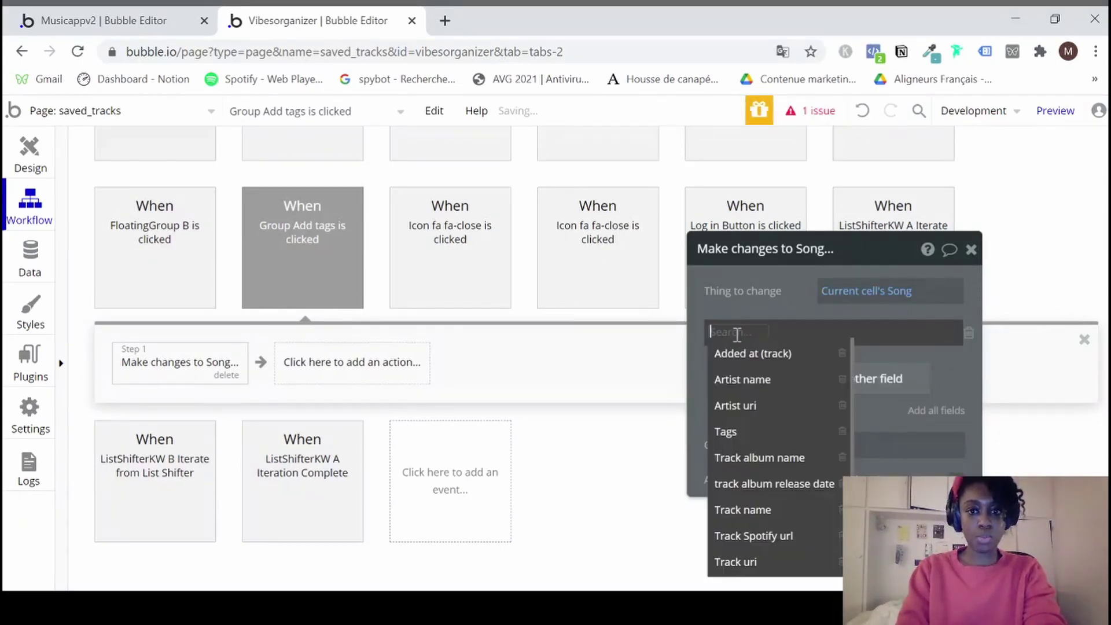
{"action": "left_click", "coordinate": [760, 441]}
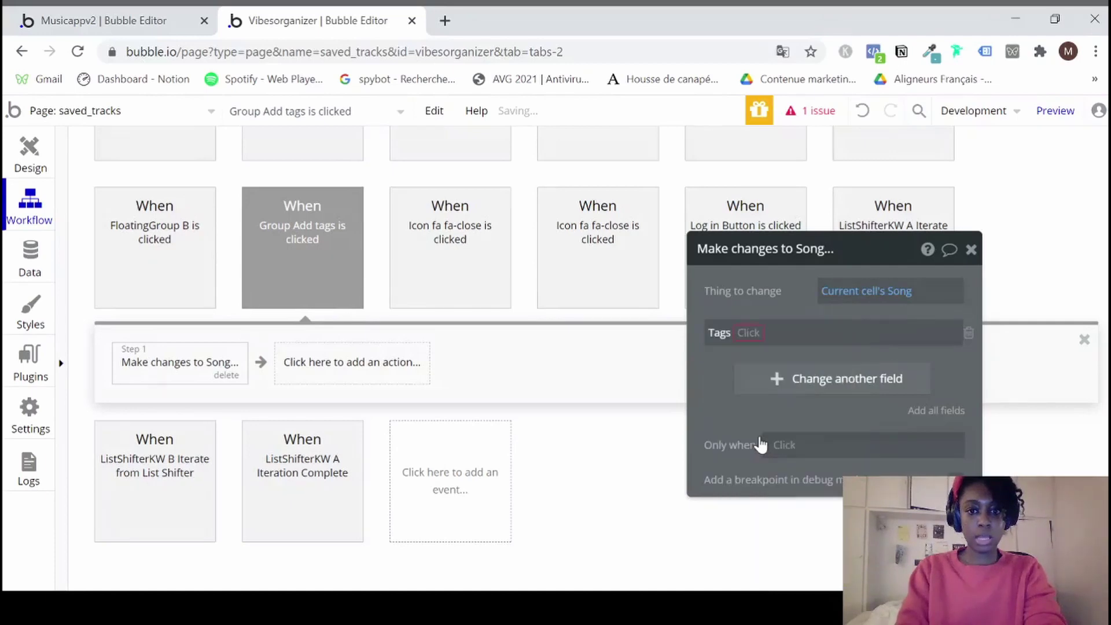
Make the Tags field change add Input A's value, and close the action's settings.
{"action": "left_click", "coordinate": [751, 341]}
{"action": "left_click", "coordinate": [769, 355]}
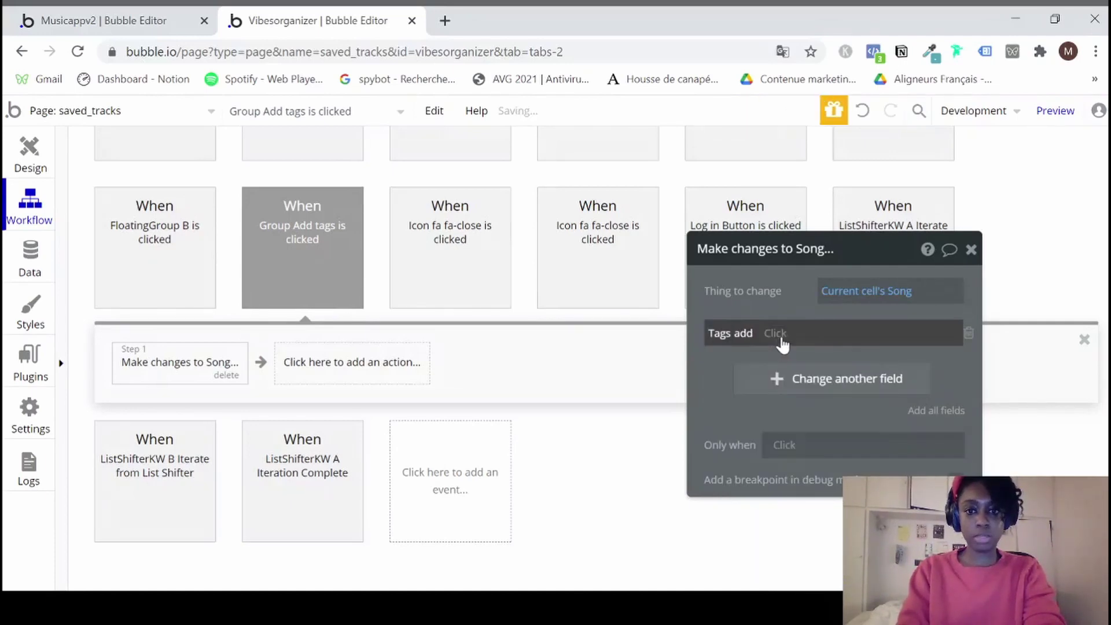
{"action": "left_click", "coordinate": [782, 340]}
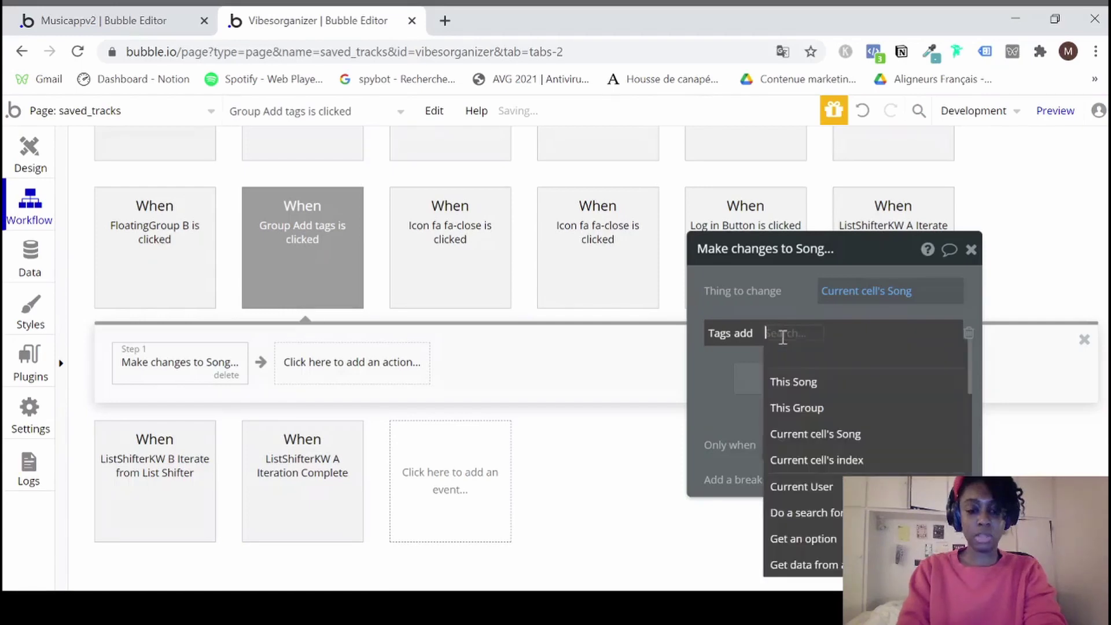
{"action": "type", "text": "inp"}
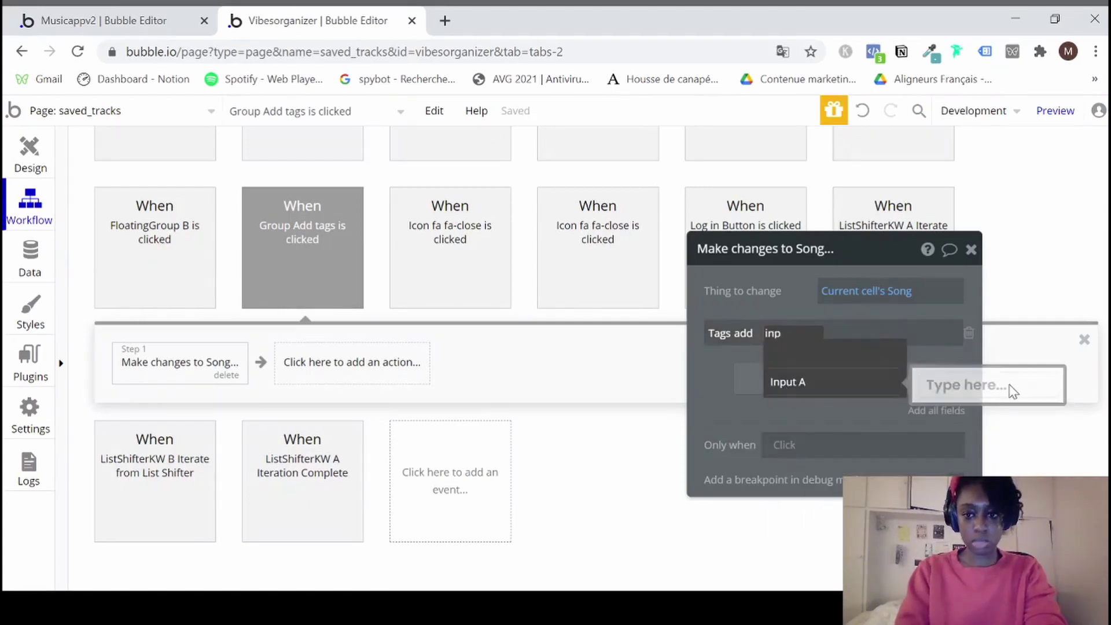
{"action": "left_click", "coordinate": [794, 382]}
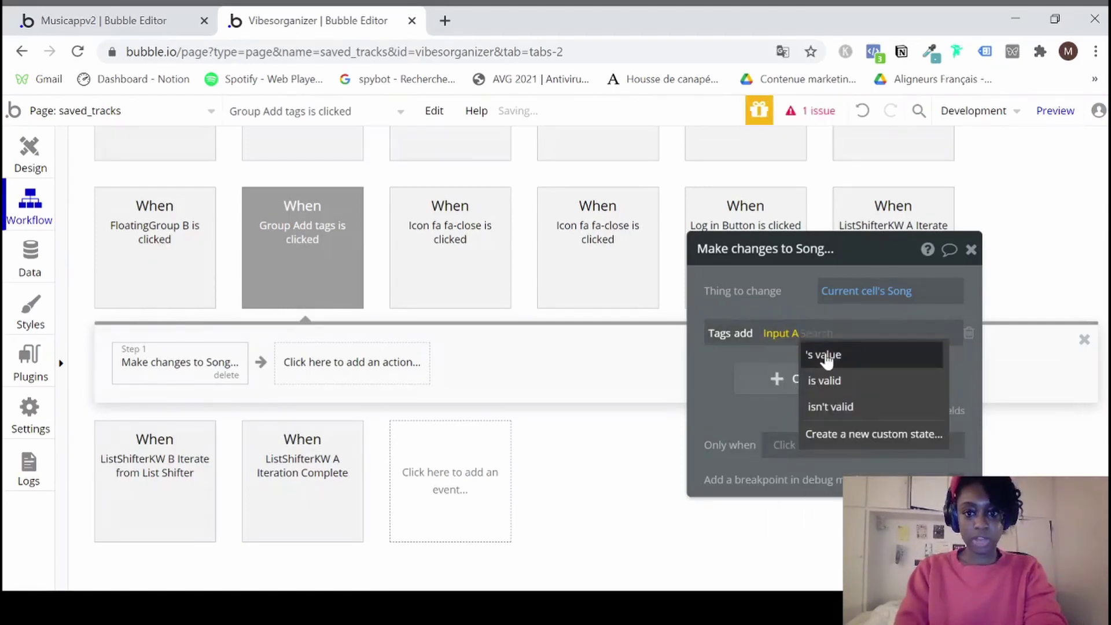
{"action": "left_click", "coordinate": [826, 354]}
{"action": "left_click", "coordinate": [970, 250]}
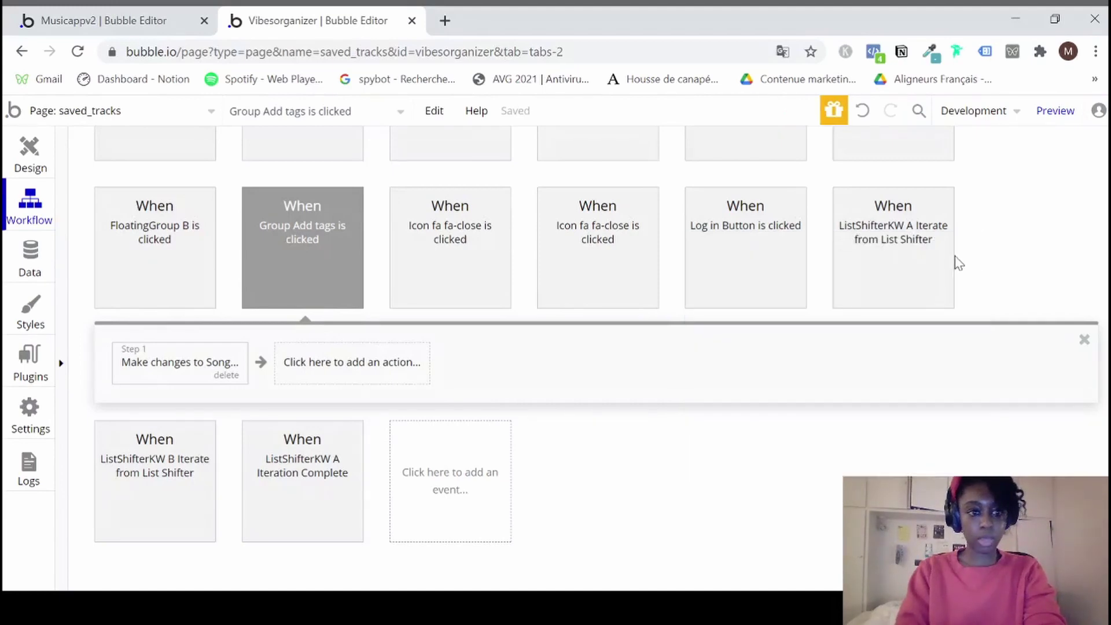
Hide Group Add tags in the saved_tracks page design and close its properties.
{"action": "left_click", "coordinate": [37, 168]}
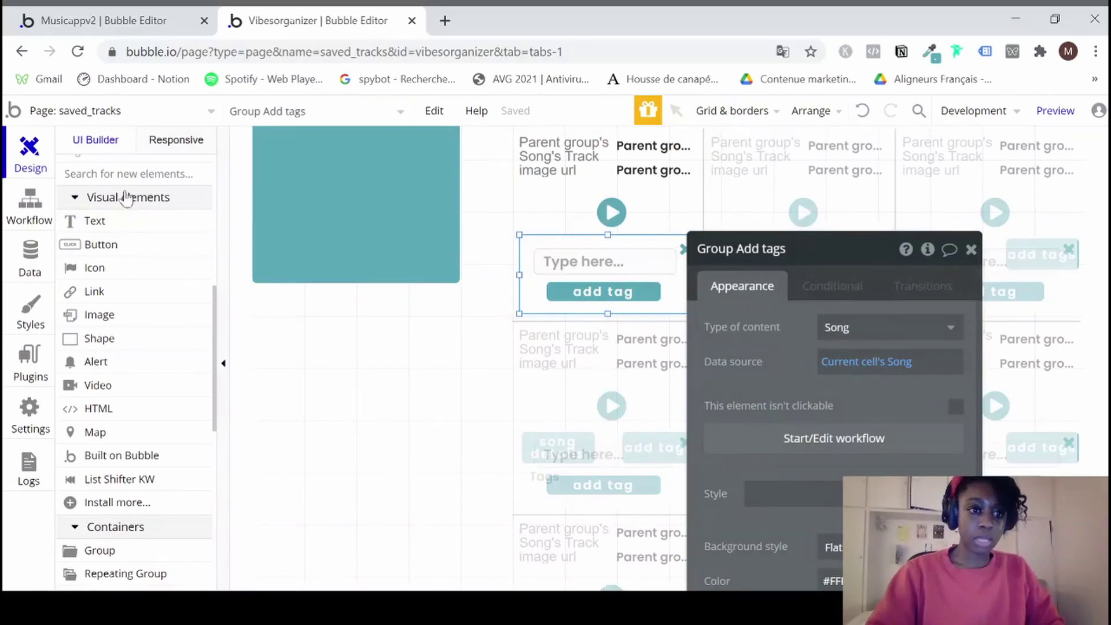
{"action": "scroll", "coordinate": [124, 197], "scroll_direction": "up", "scroll_amount": 3}
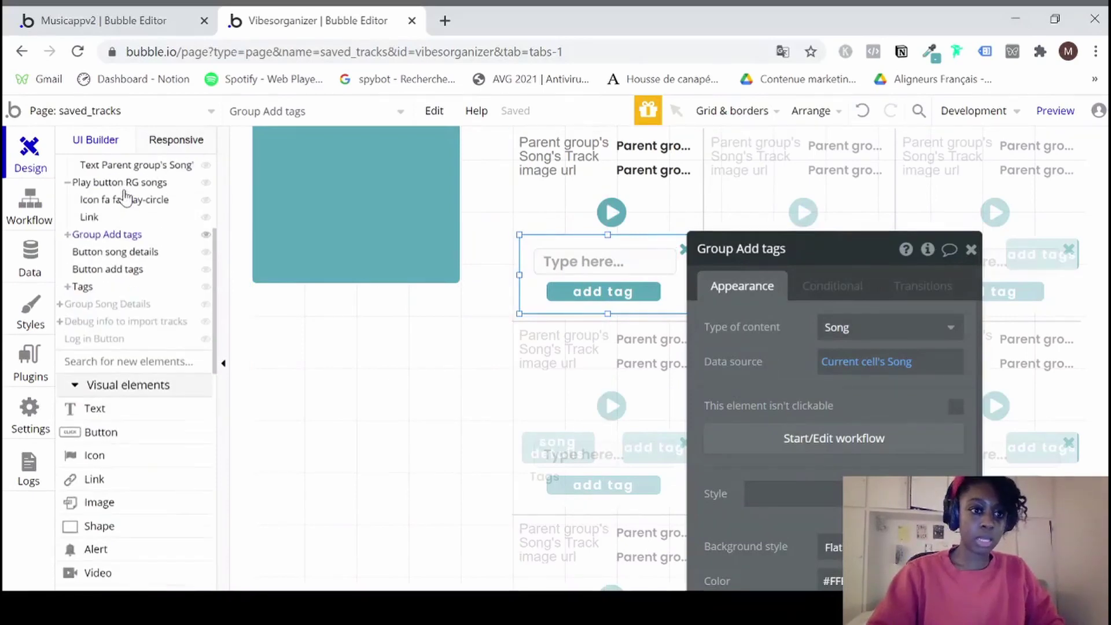
{"action": "left_click", "coordinate": [206, 238]}
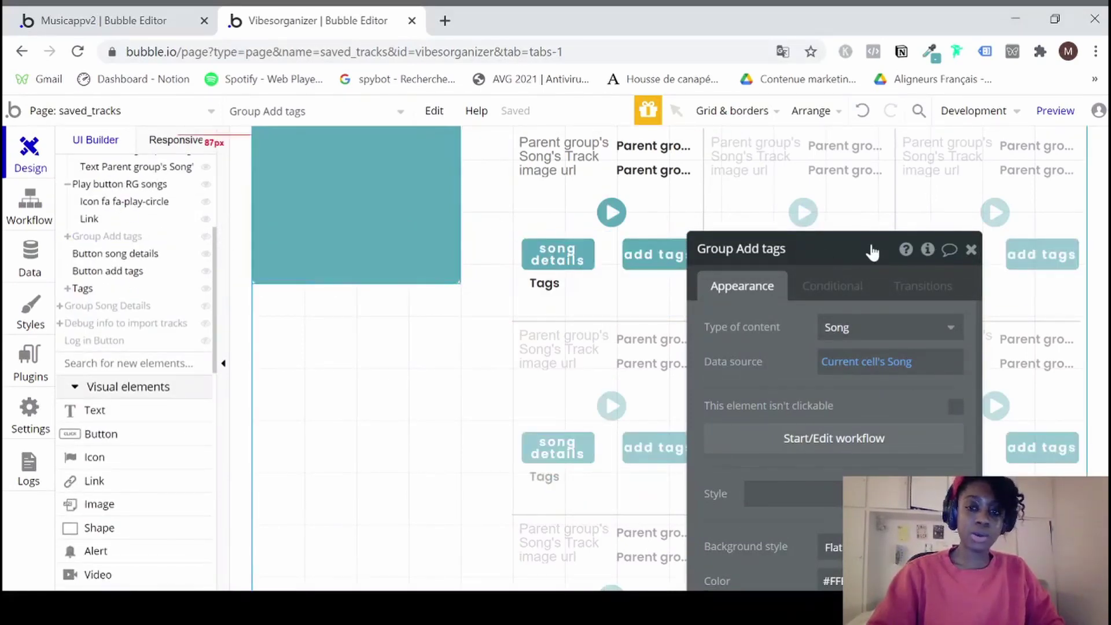
{"action": "left_click", "coordinate": [969, 249]}
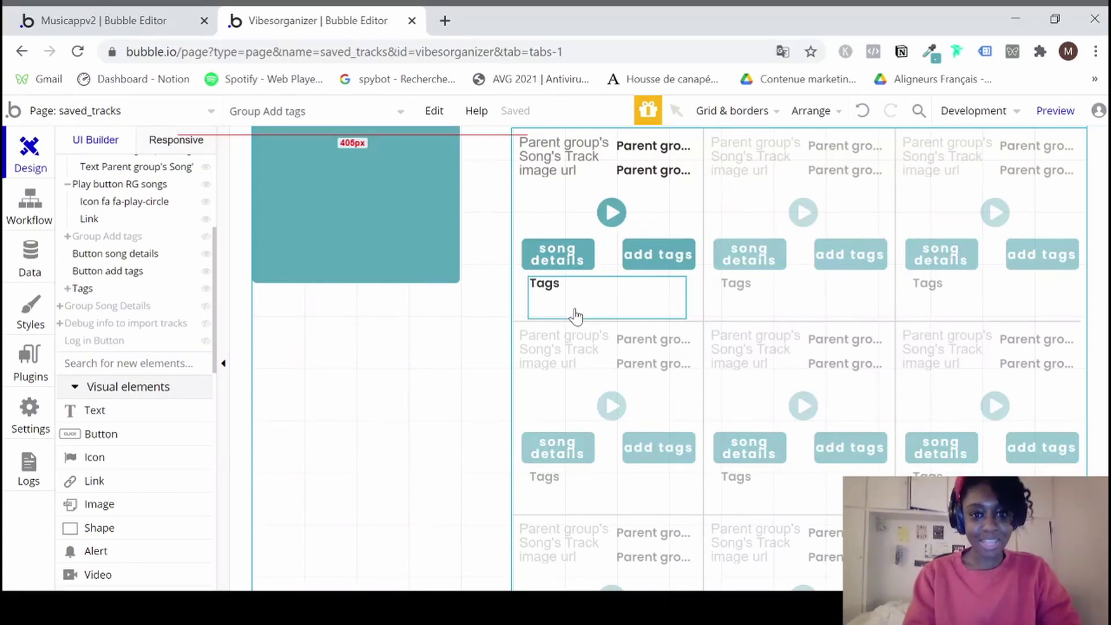
Preview the saved_tracks page again and open the tag form on the song Prisoner.
{"action": "scroll", "coordinate": [575, 315], "scroll_direction": "up", "scroll_amount": 2}
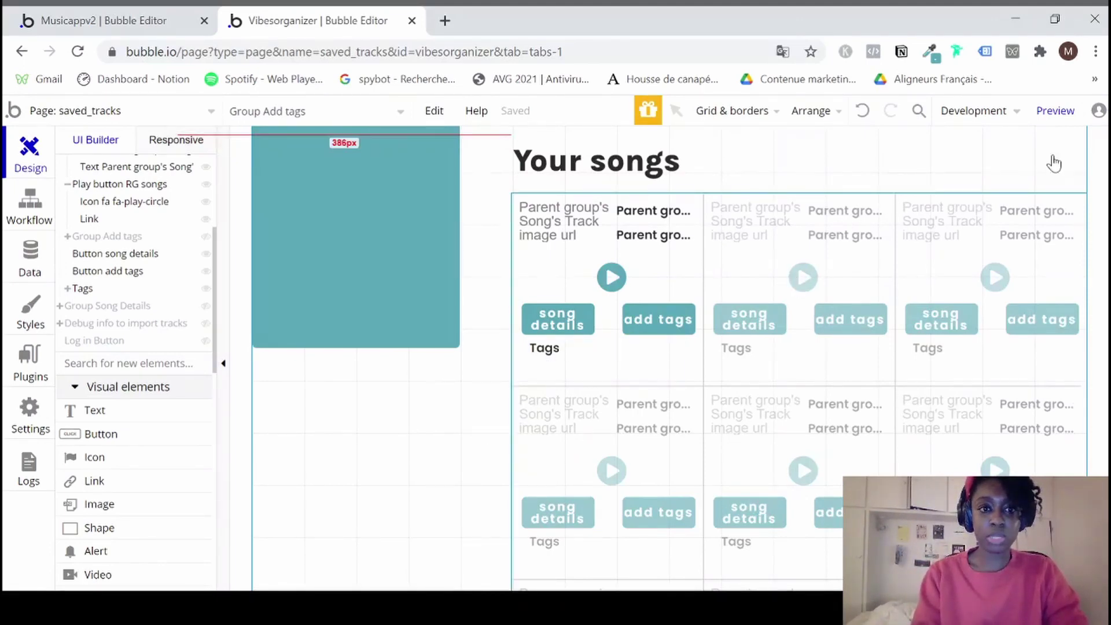
{"action": "left_click", "coordinate": [1066, 120]}
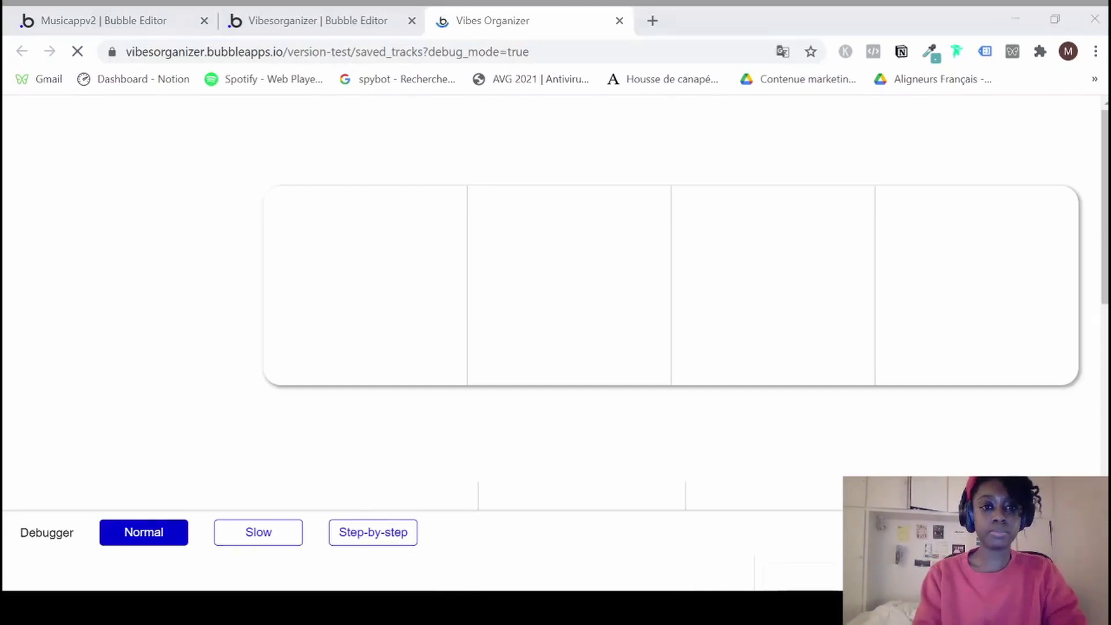
{"action": "scroll", "coordinate": [556, 324], "scroll_direction": "down", "scroll_amount": 5}
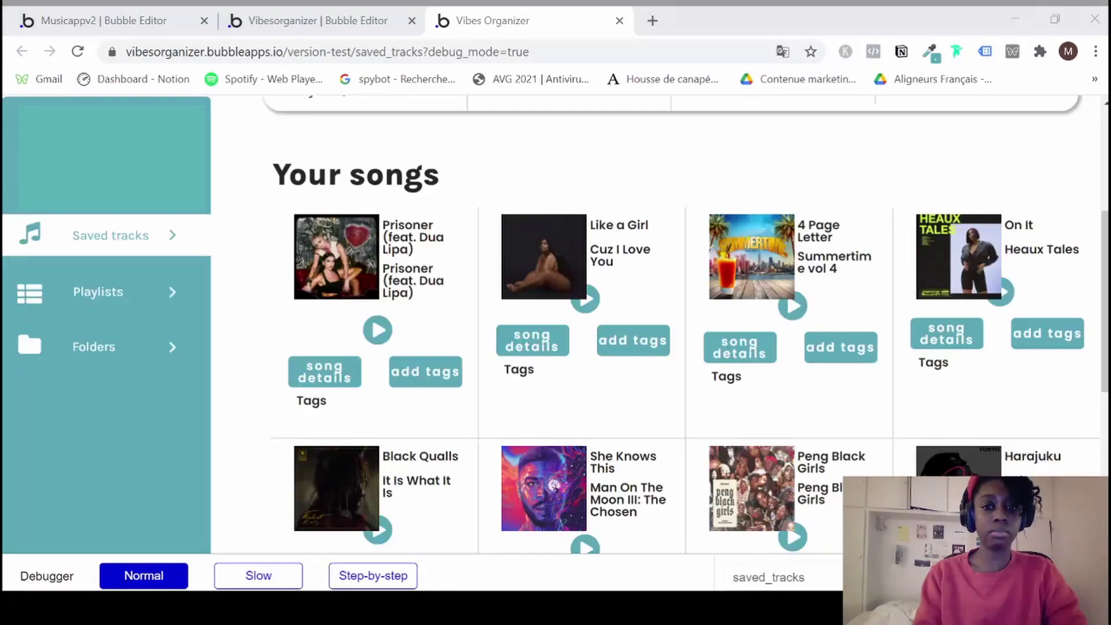
{"action": "left_click", "coordinate": [934, 25]}
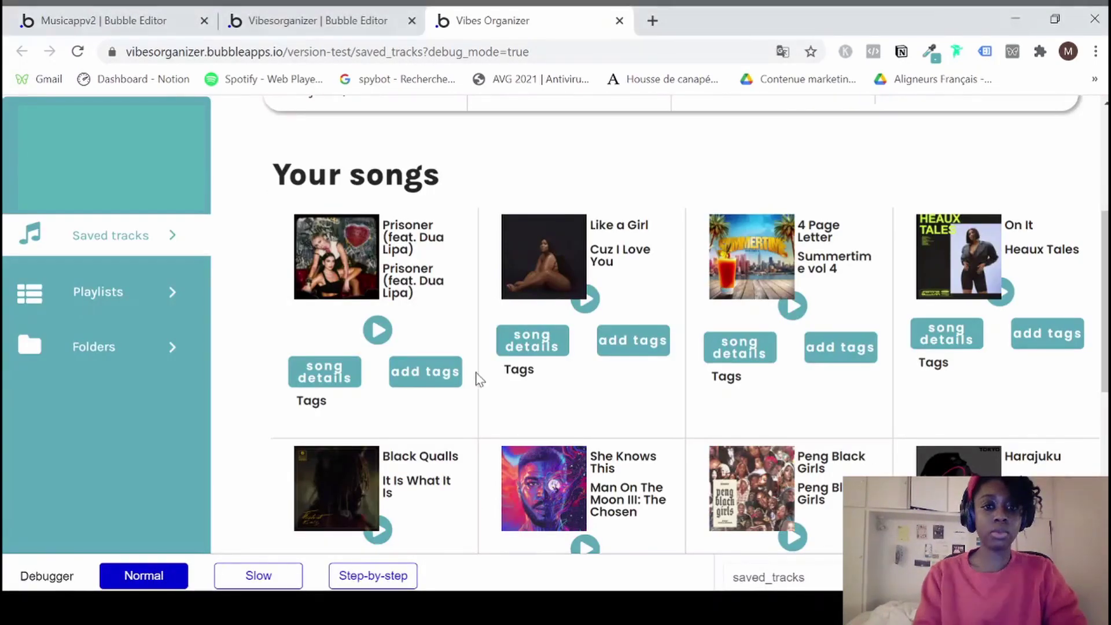
{"action": "left_click", "coordinate": [443, 381]}
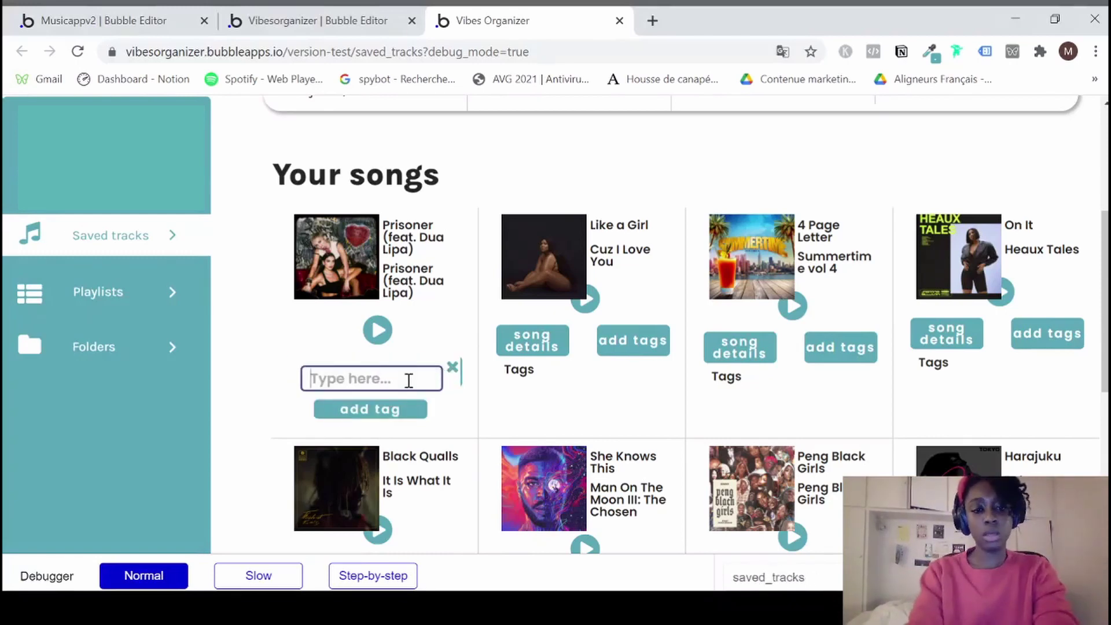
Enter "pop" as a tag for the song Prisoner and submit it.
{"action": "type", "text": "pop"}
{"action": "key", "text": "BackSpace"}
{"action": "key", "text": "BackSpace"}
{"action": "key", "text": "BackSpace"}
{"action": "type", "text": "pop"}
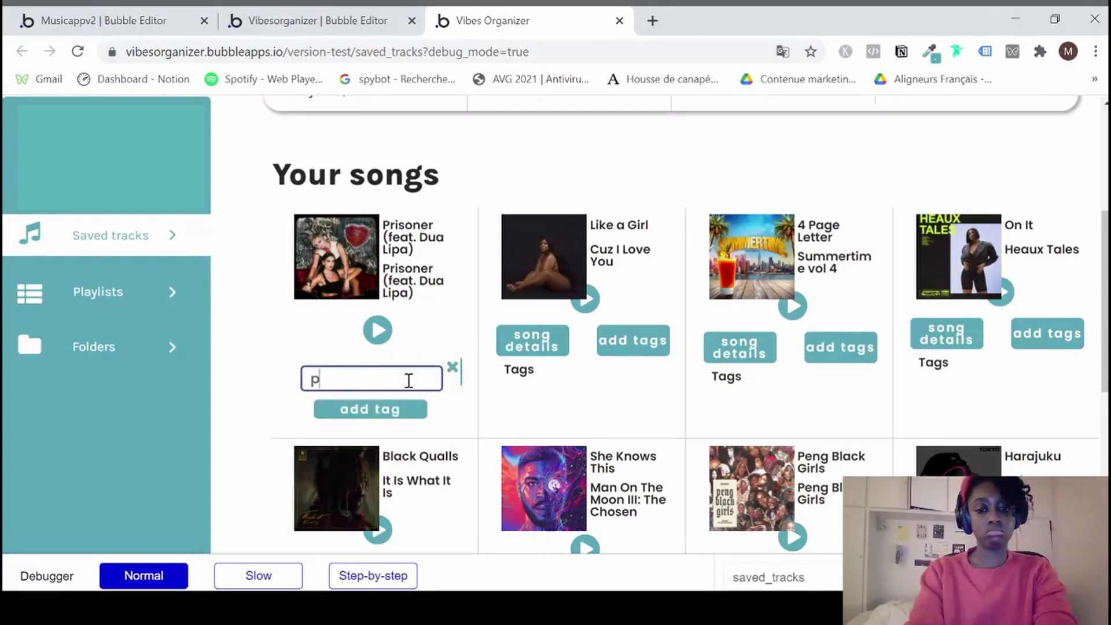
{"action": "left_click", "coordinate": [385, 412]}
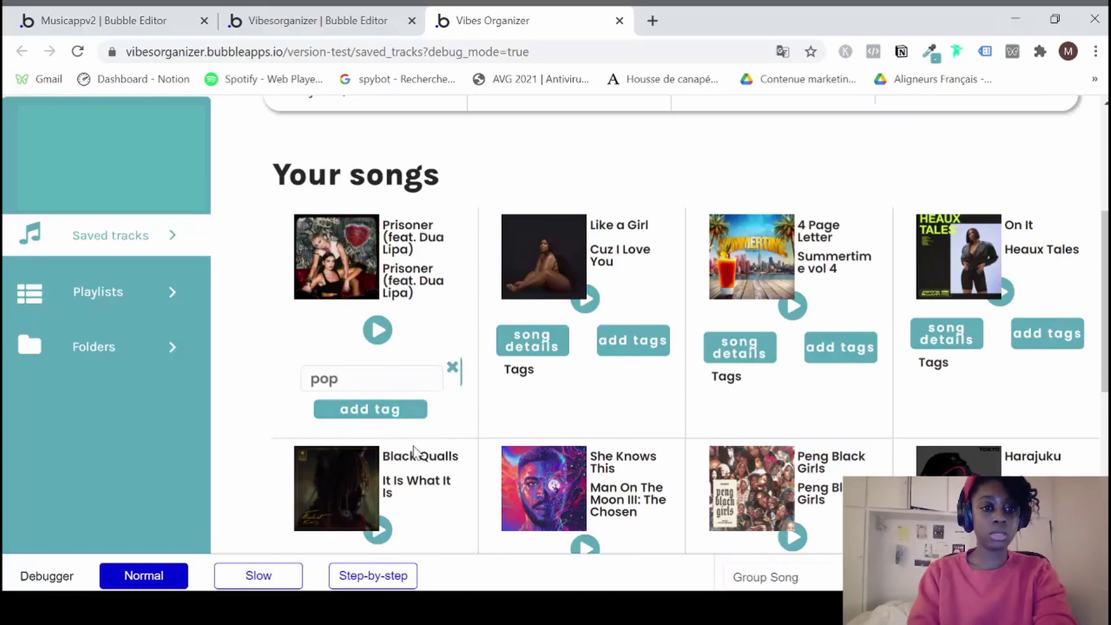
{"action": "left_click", "coordinate": [373, 392]}
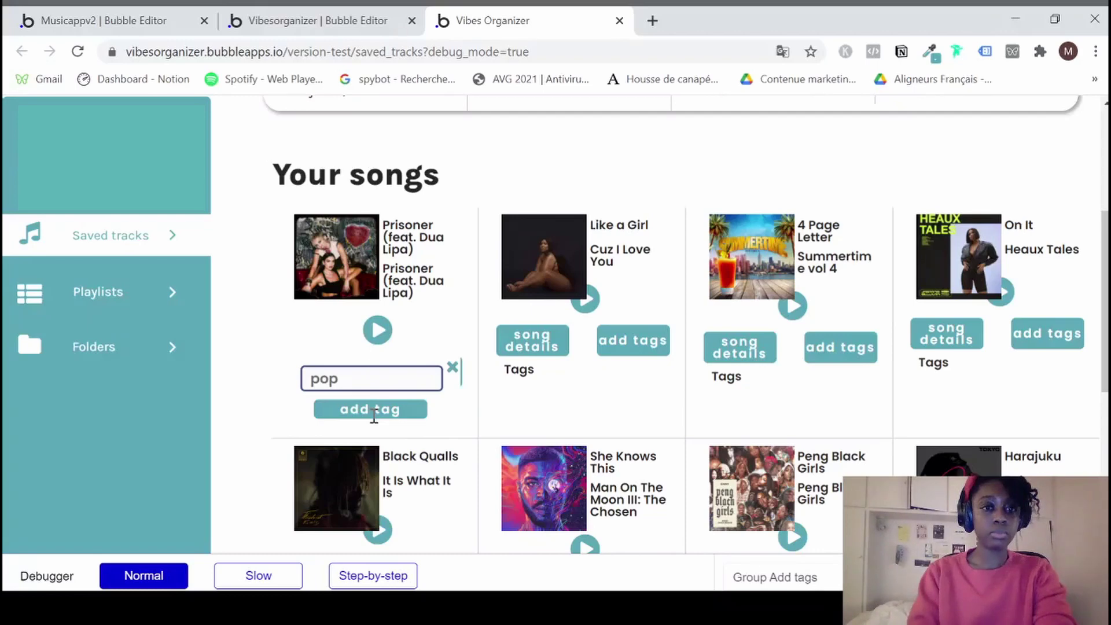
{"action": "left_click", "coordinate": [363, 412]}
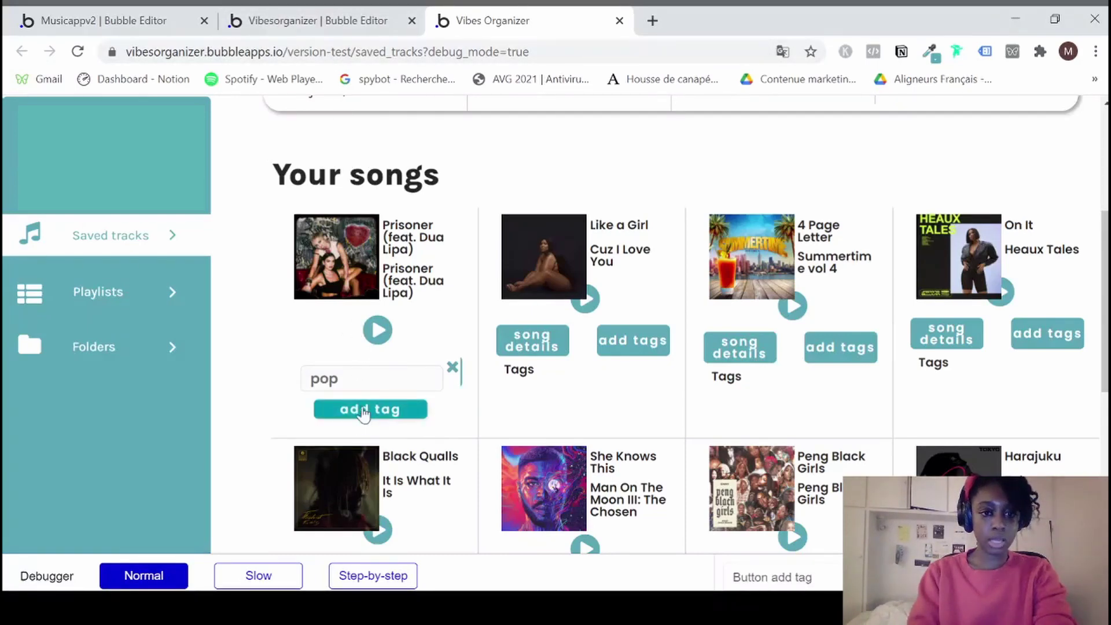
Return to the Vibesorganizer editor and search the All Songs app data for "prisoner".
{"action": "left_click", "coordinate": [285, 23]}
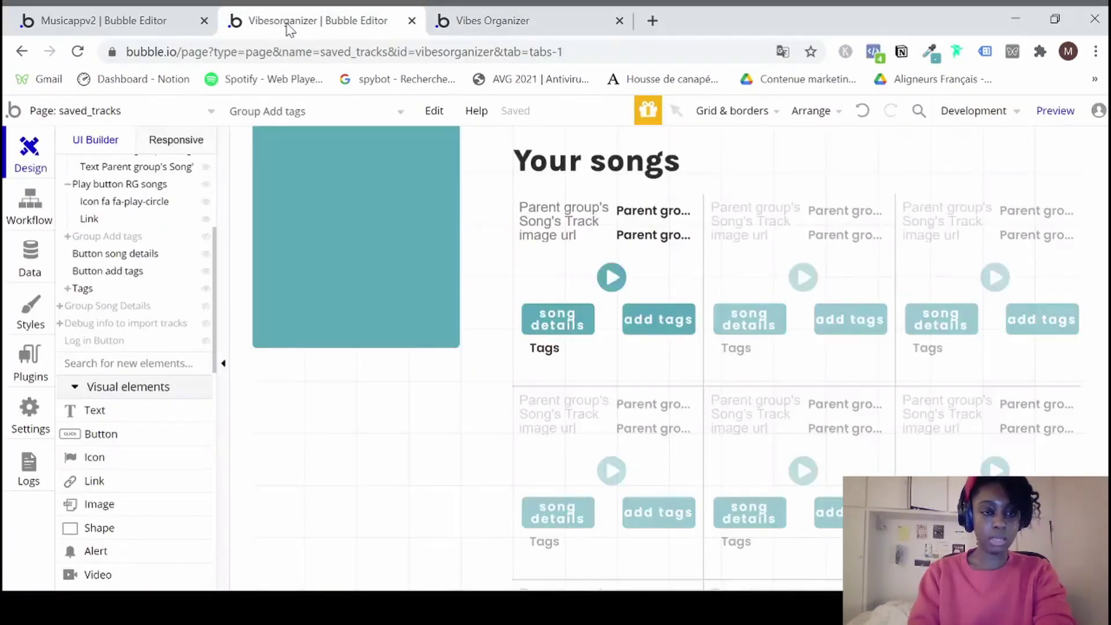
{"action": "left_click", "coordinate": [32, 259]}
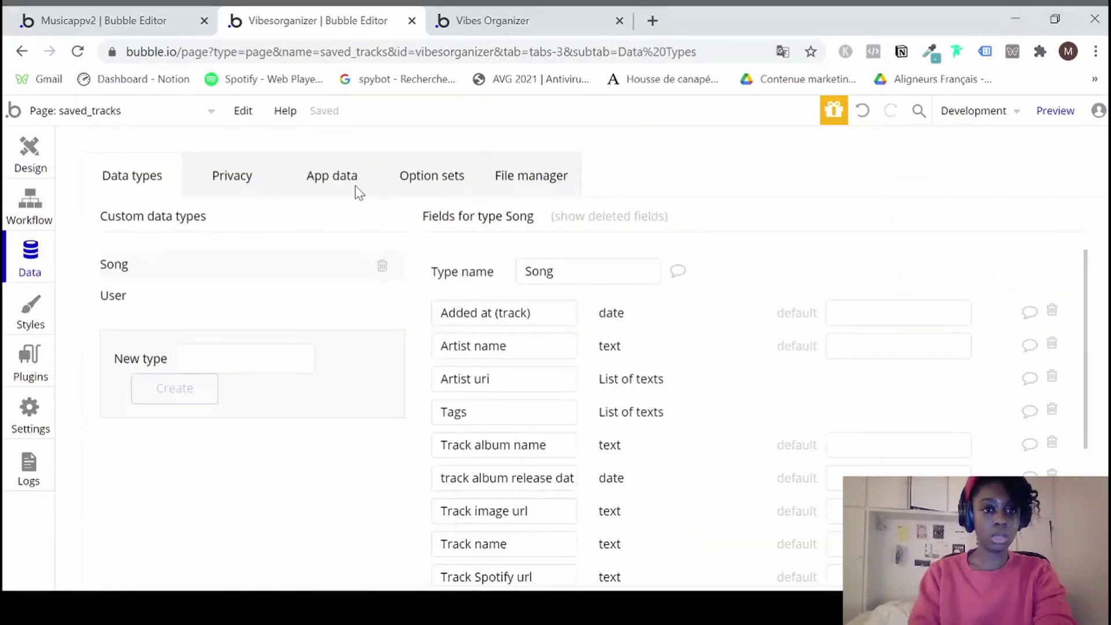
{"action": "left_click", "coordinate": [340, 183]}
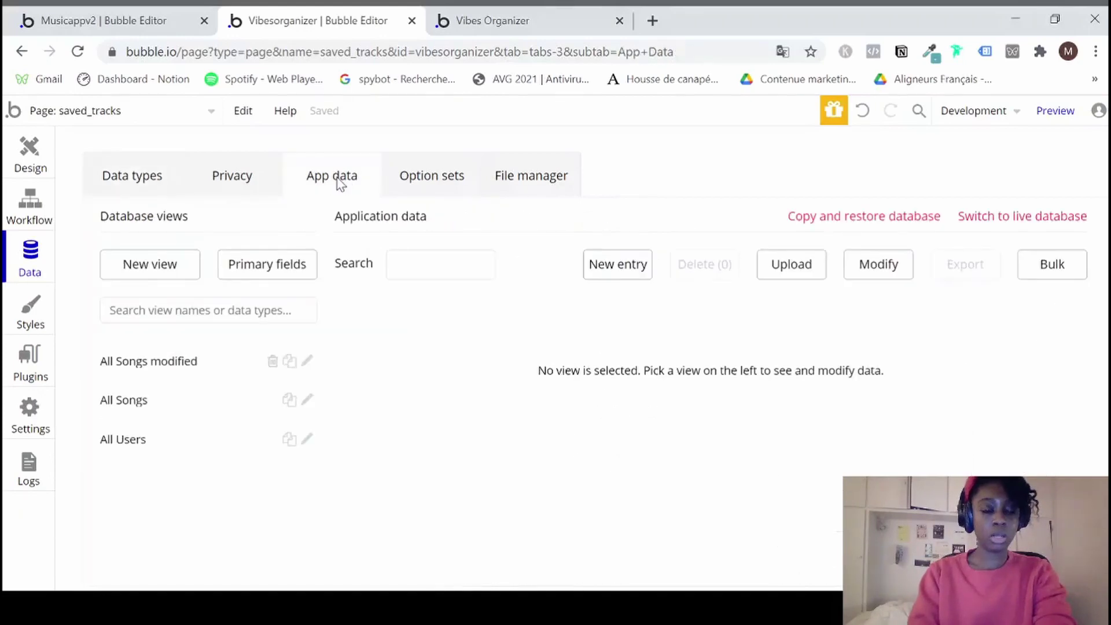
{"action": "left_click", "coordinate": [421, 271]}
{"action": "left_click", "coordinate": [135, 405]}
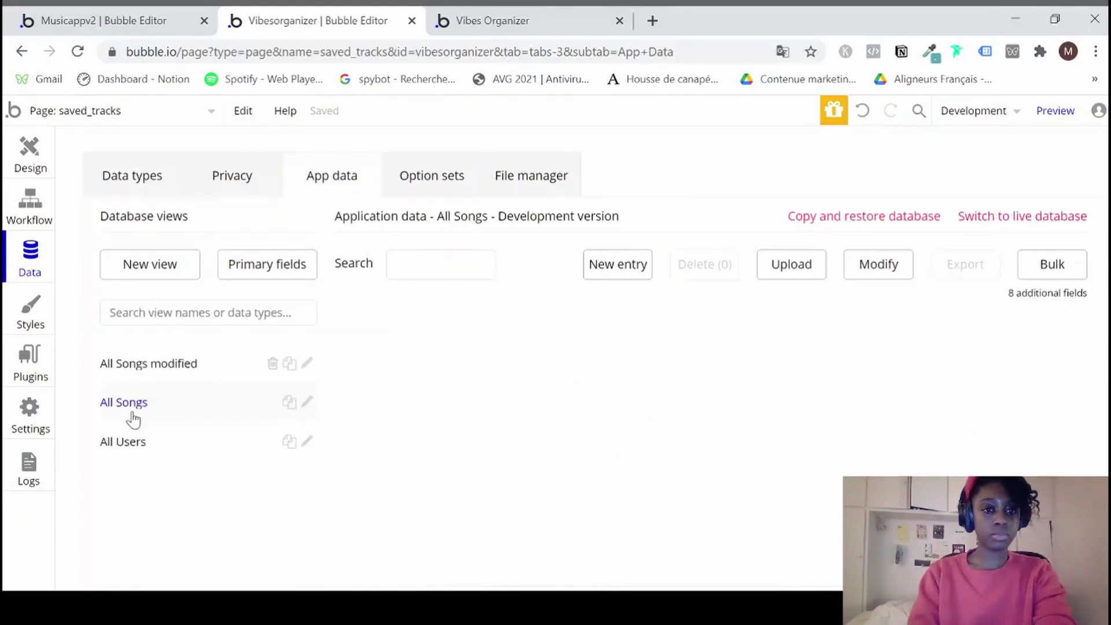
{"action": "left_click", "coordinate": [410, 266]}
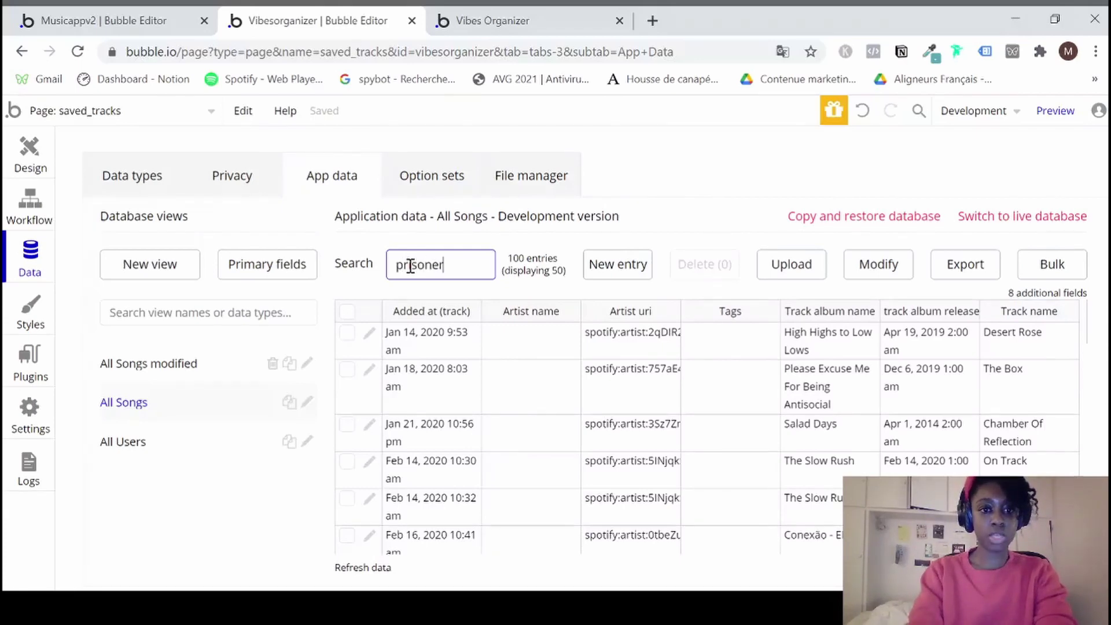
{"action": "key", "text": "Return"}
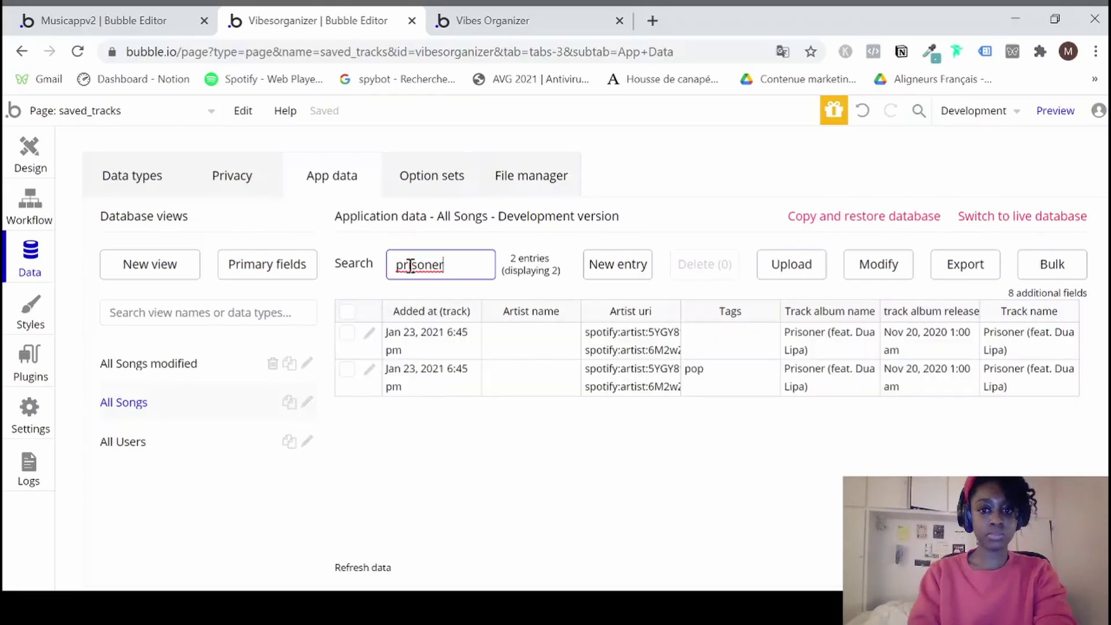
Check which fields the All Songs database view displays, and save the view as it is.
{"action": "left_click", "coordinate": [1044, 294]}
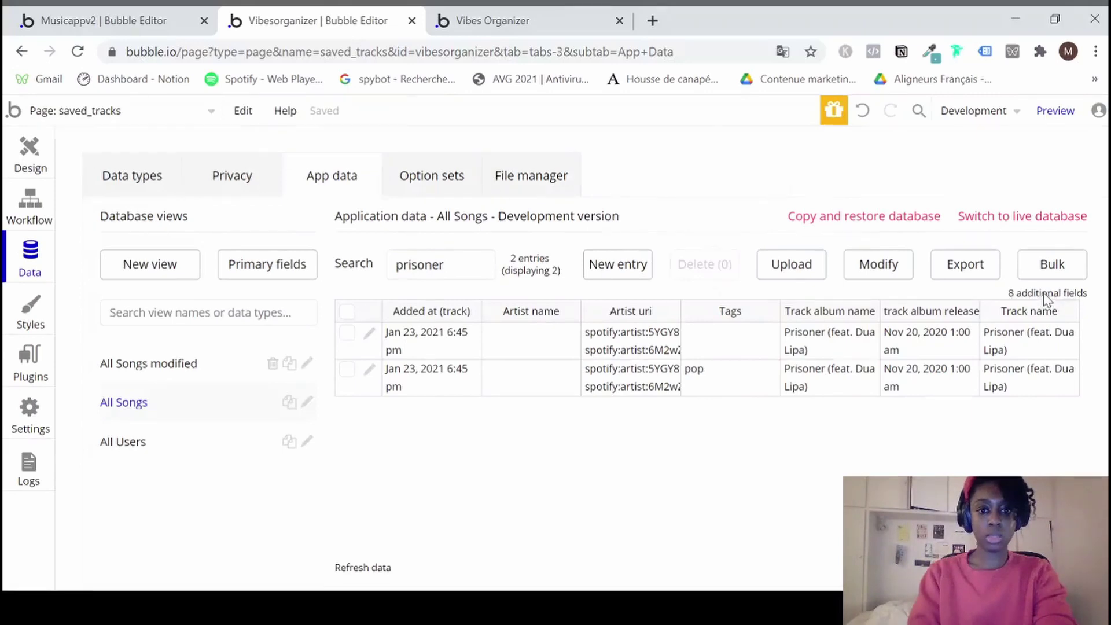
{"action": "left_click", "coordinate": [1044, 295]}
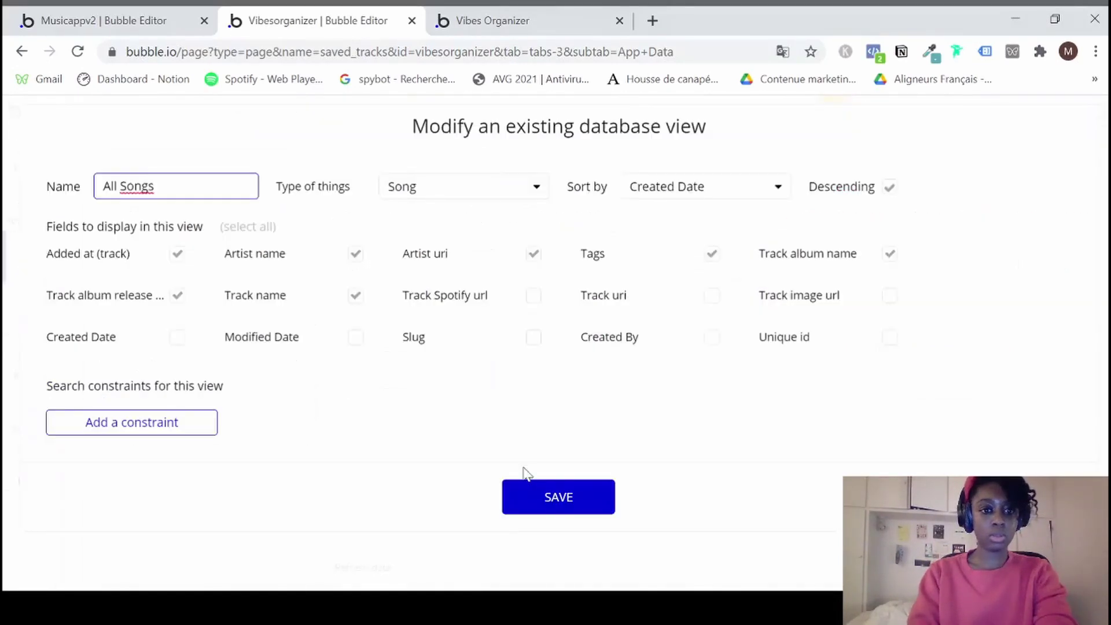
{"action": "left_click", "coordinate": [559, 501]}
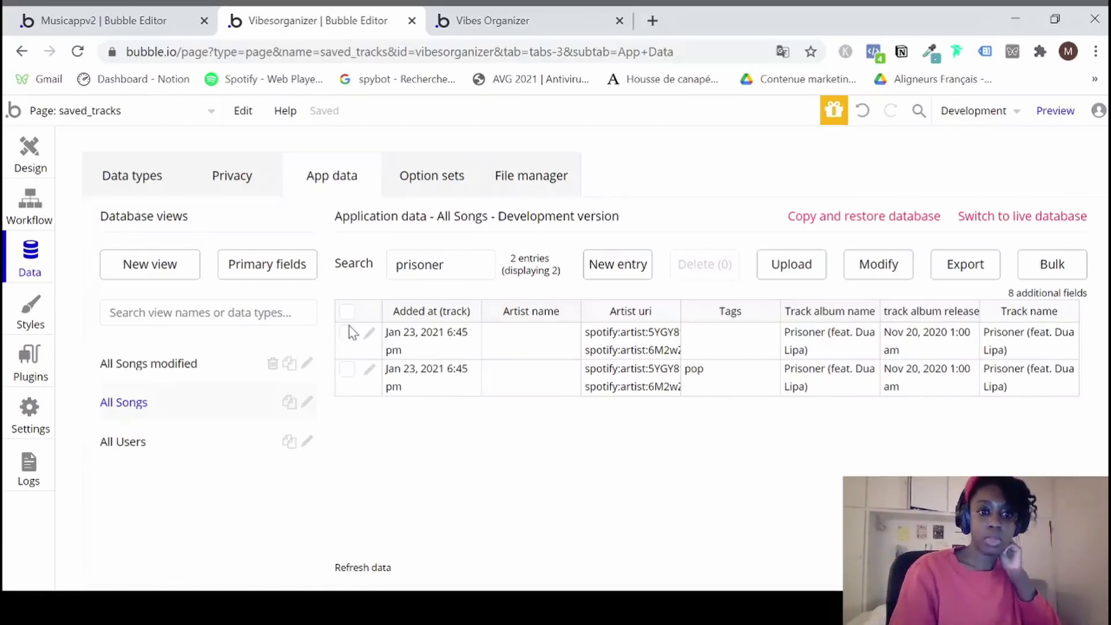
Delete the duplicate Prisoner song entry that has no tag, and dismiss the deletion message.
{"action": "left_click", "coordinate": [347, 341]}
{"action": "left_click", "coordinate": [708, 265]}
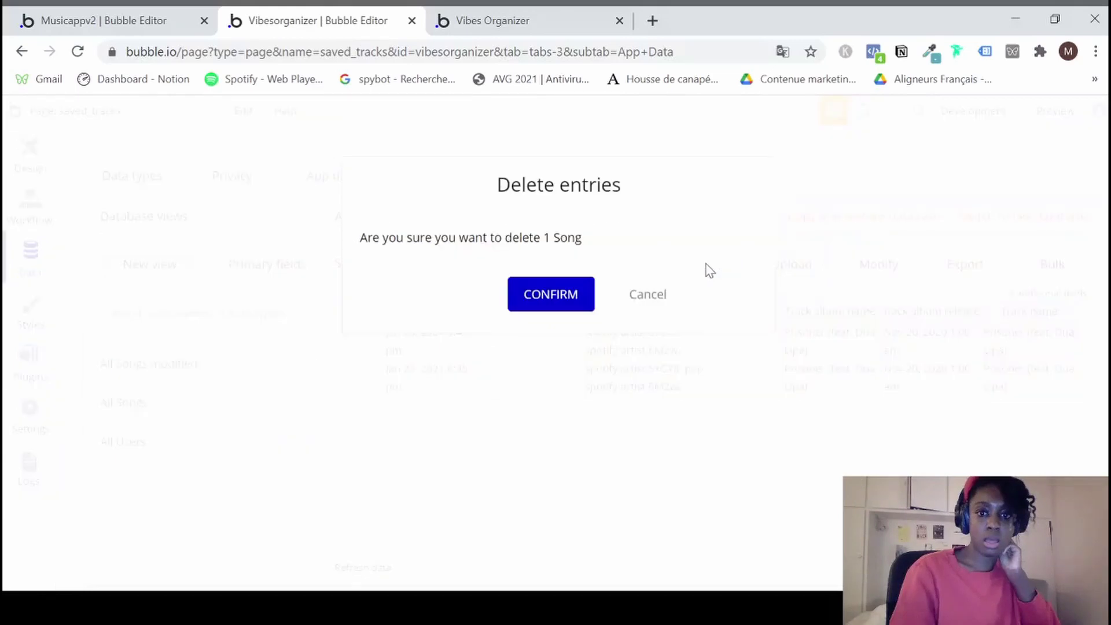
{"action": "left_click", "coordinate": [550, 296]}
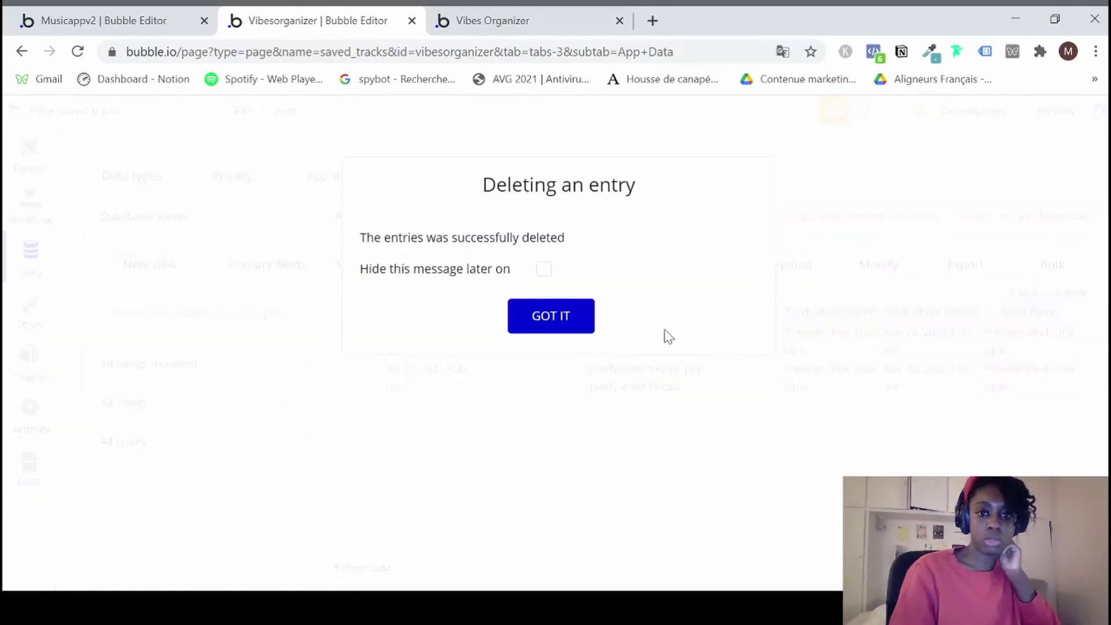
{"action": "left_click", "coordinate": [576, 319]}
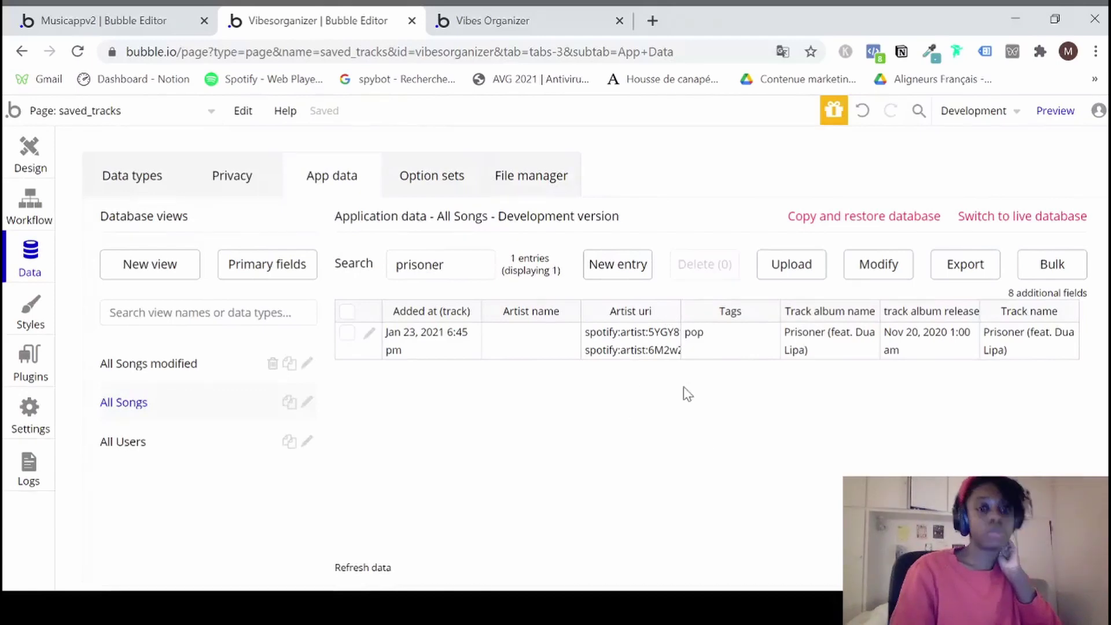
{"action": "left_click", "coordinate": [45, 27]}
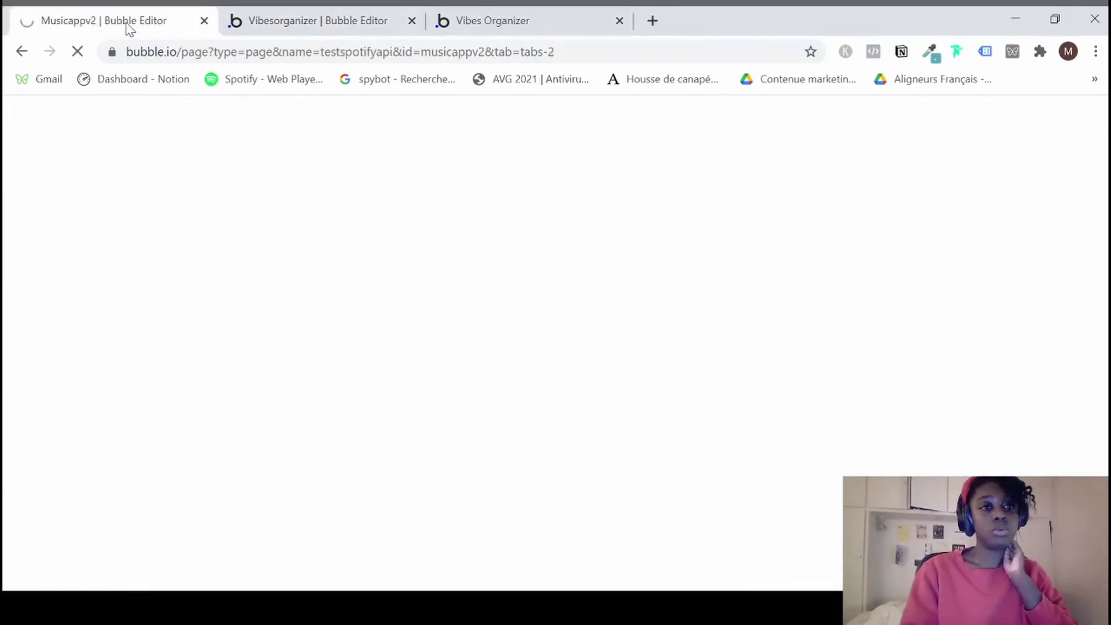
{"action": "left_click", "coordinate": [471, 18]}
{"action": "left_click", "coordinate": [335, 18]}
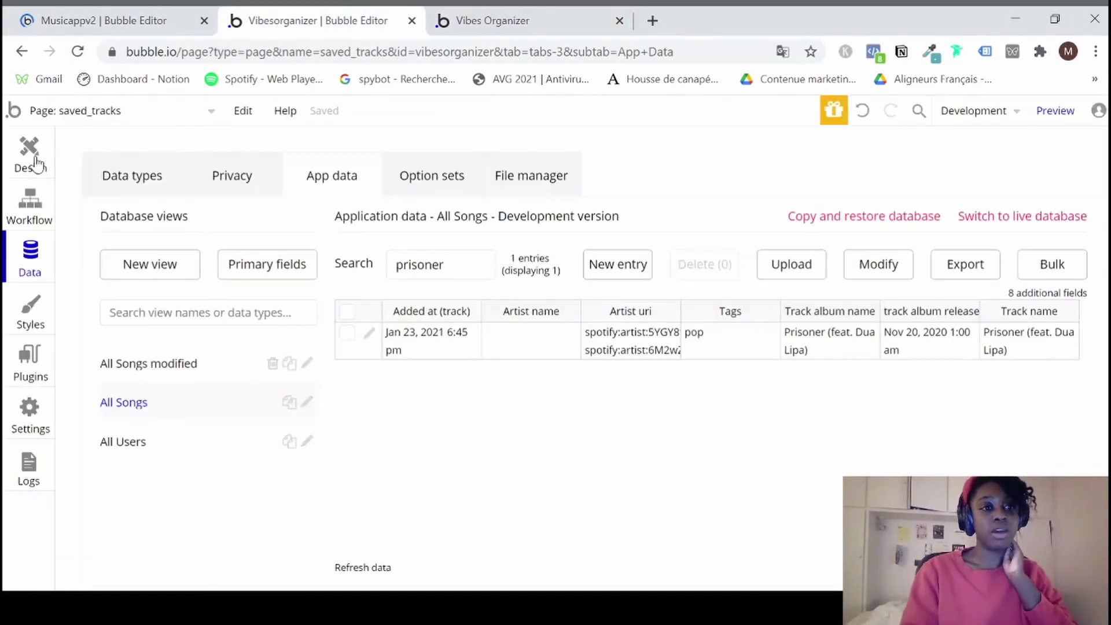
Add a pause before the next action to the workflow that runs when Group Add tags is clicked.
{"action": "left_click", "coordinate": [30, 152]}
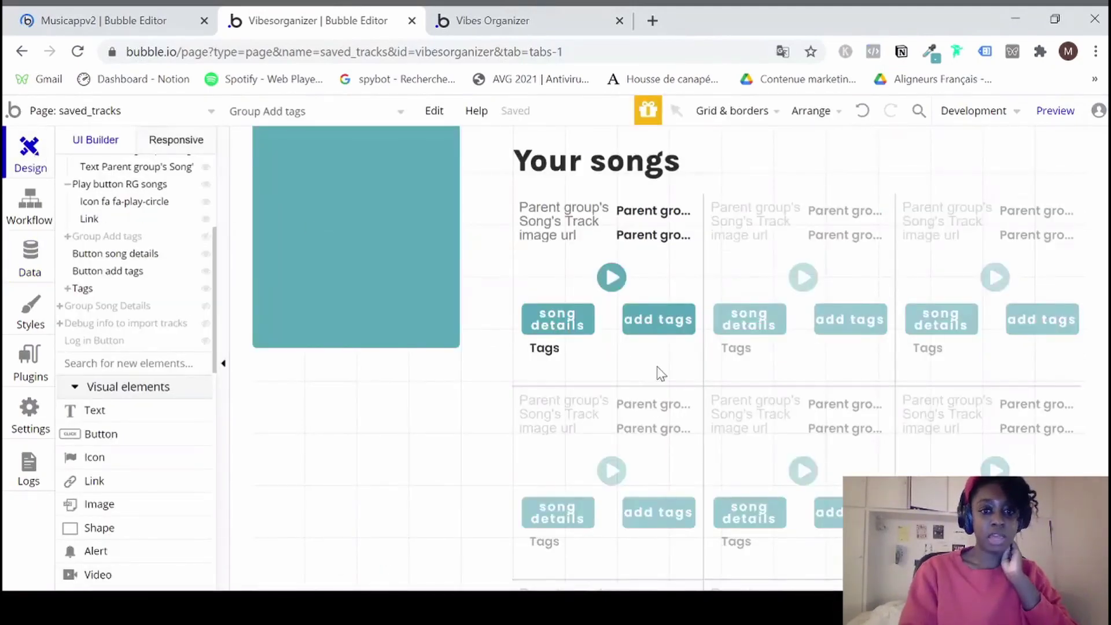
{"action": "left_click", "coordinate": [647, 318]}
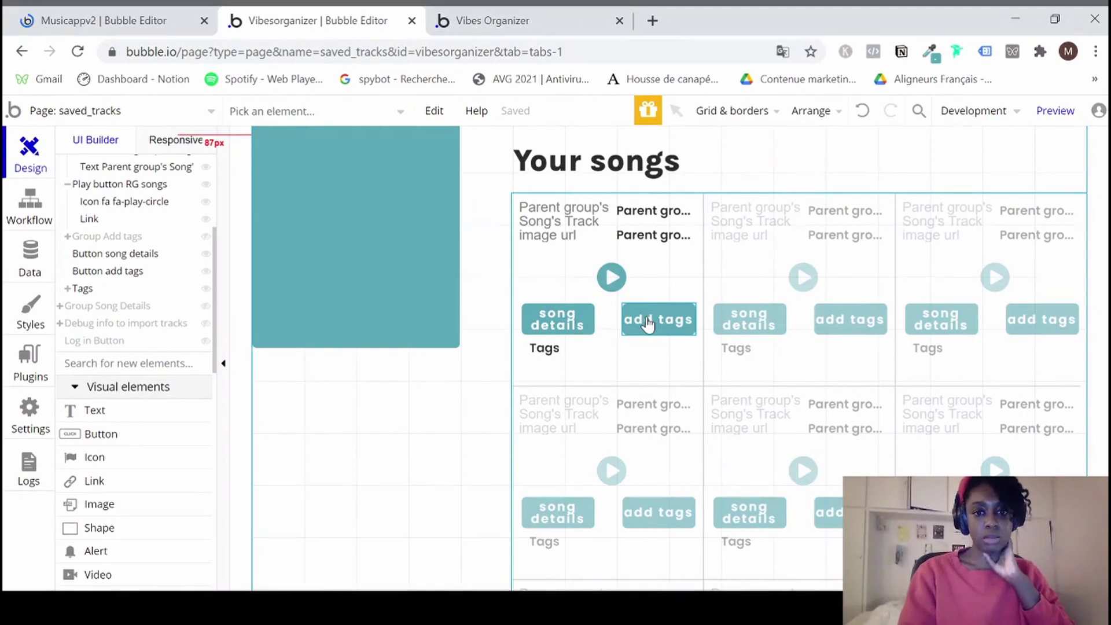
{"action": "left_click", "coordinate": [33, 215]}
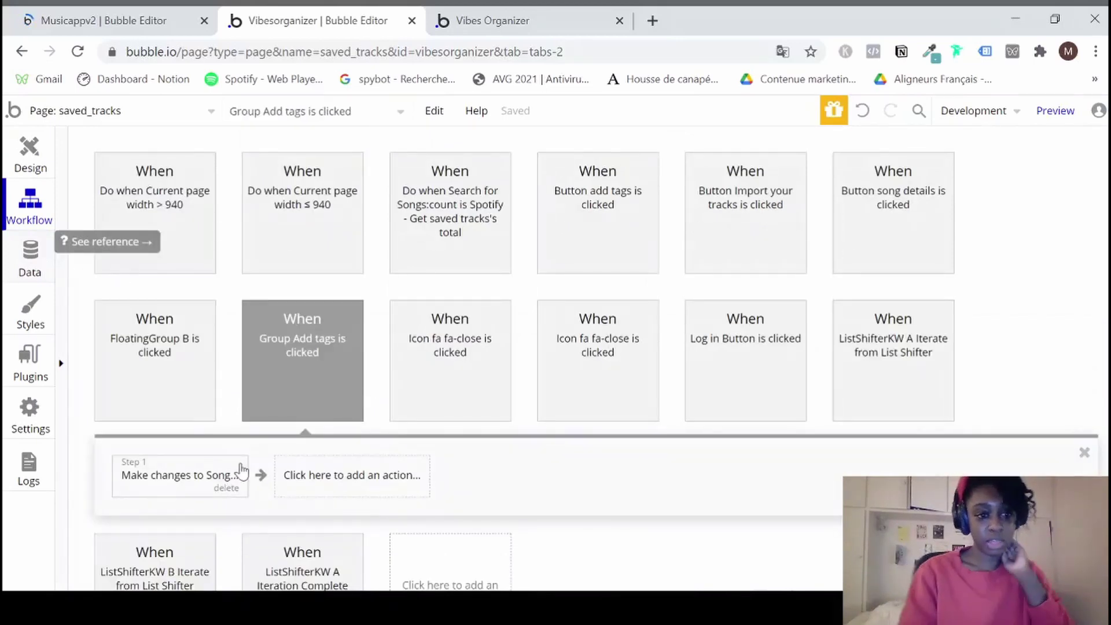
{"action": "left_click", "coordinate": [328, 480]}
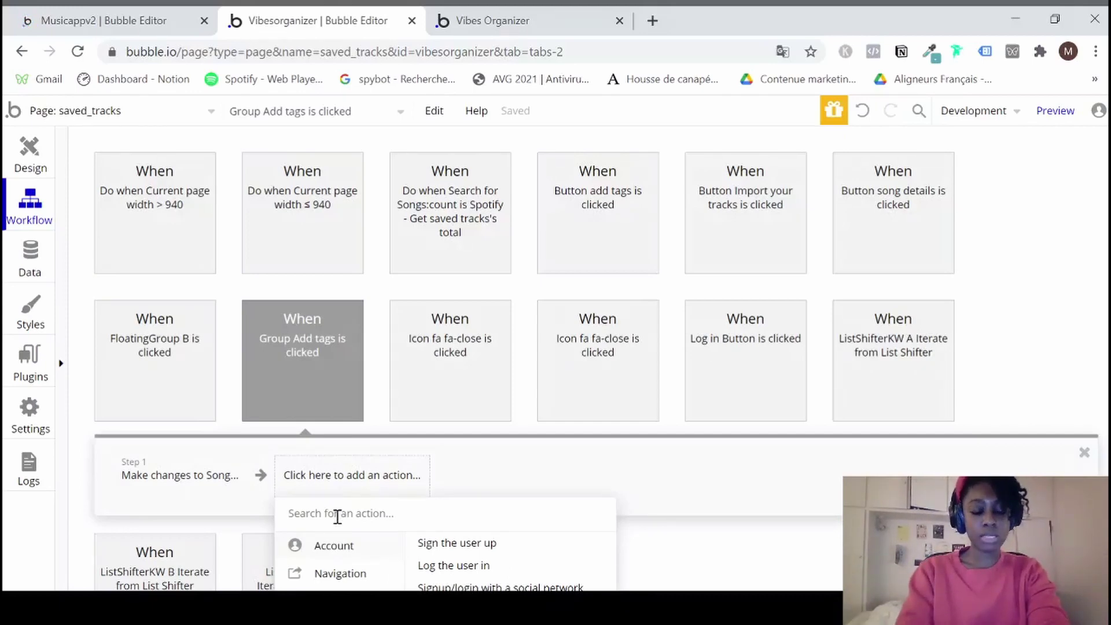
{"action": "type", "text": "add"}
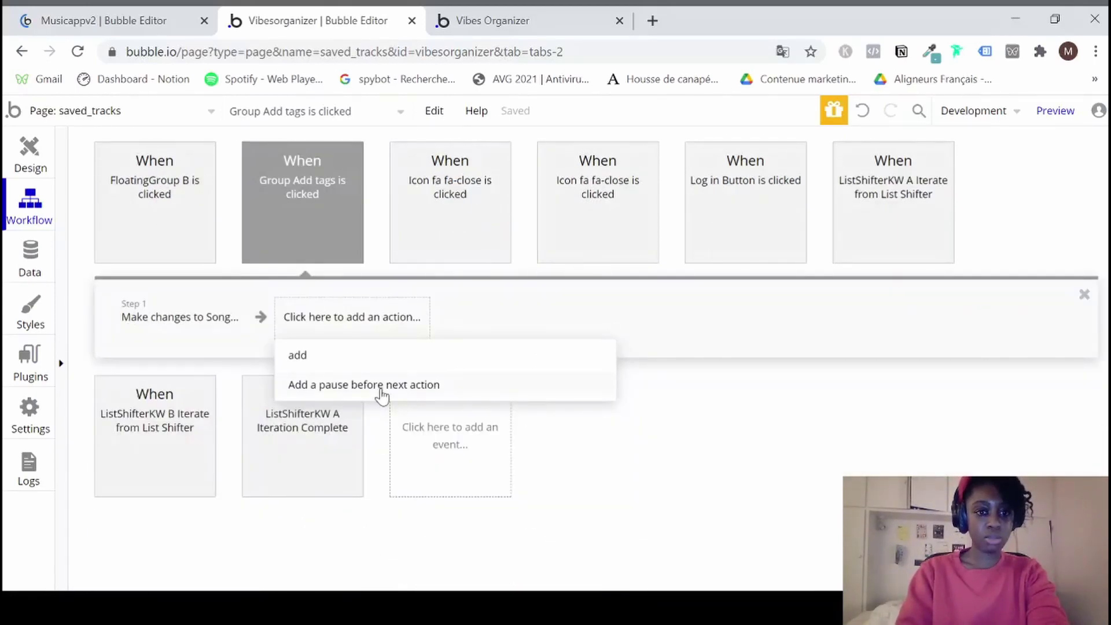
{"action": "left_click", "coordinate": [383, 385]}
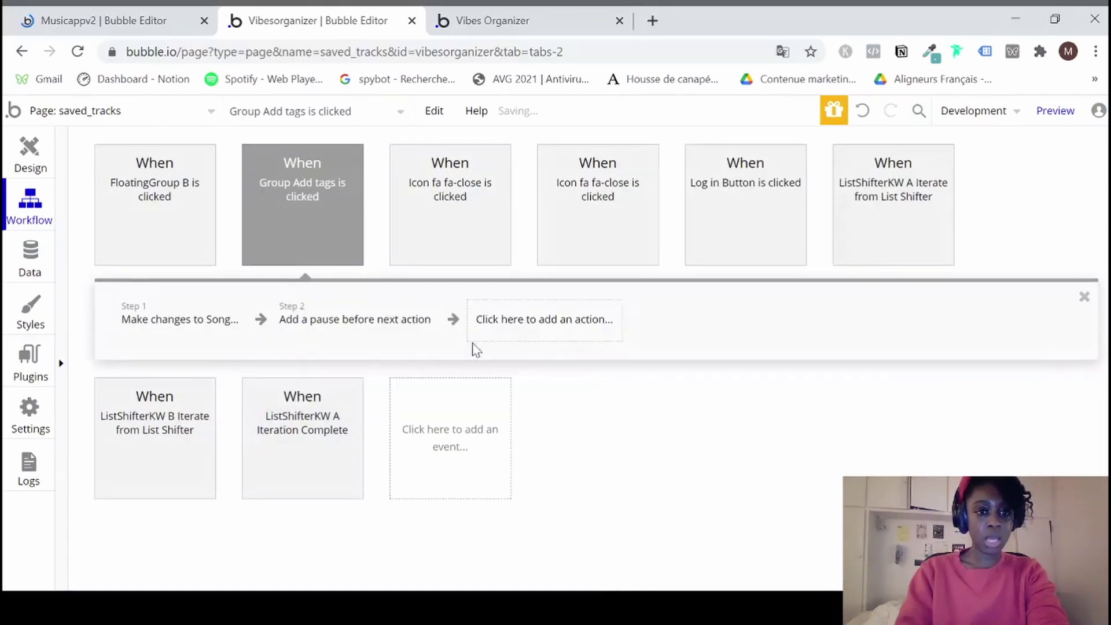
Add a Hide an element action after the pause, with Group Add tags as its element.
{"action": "left_click", "coordinate": [511, 328]}
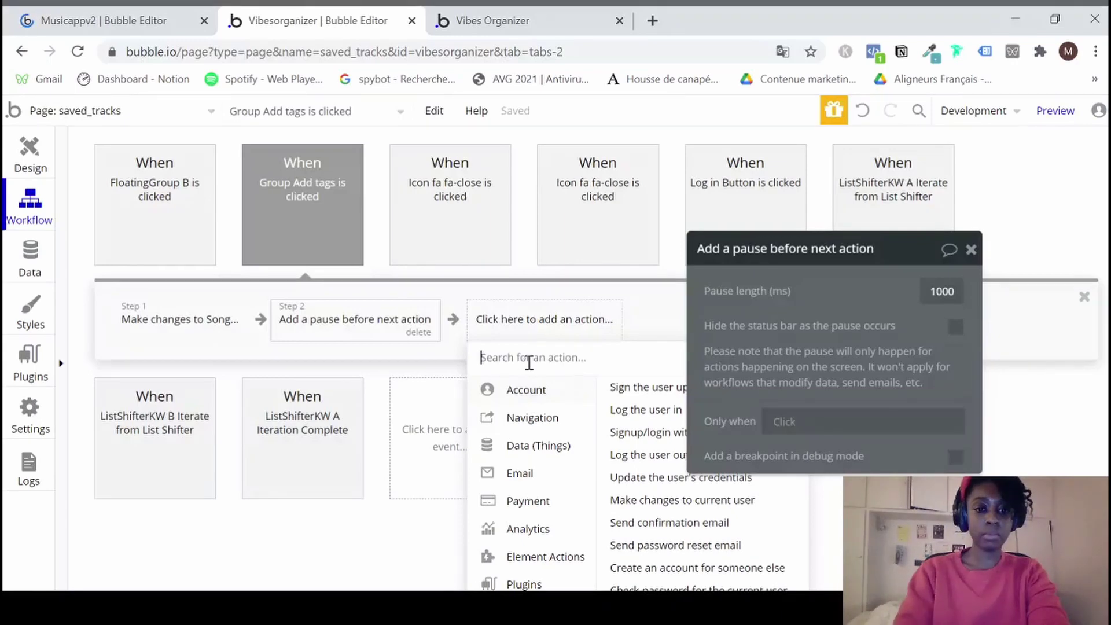
{"action": "type", "text": "hid"}
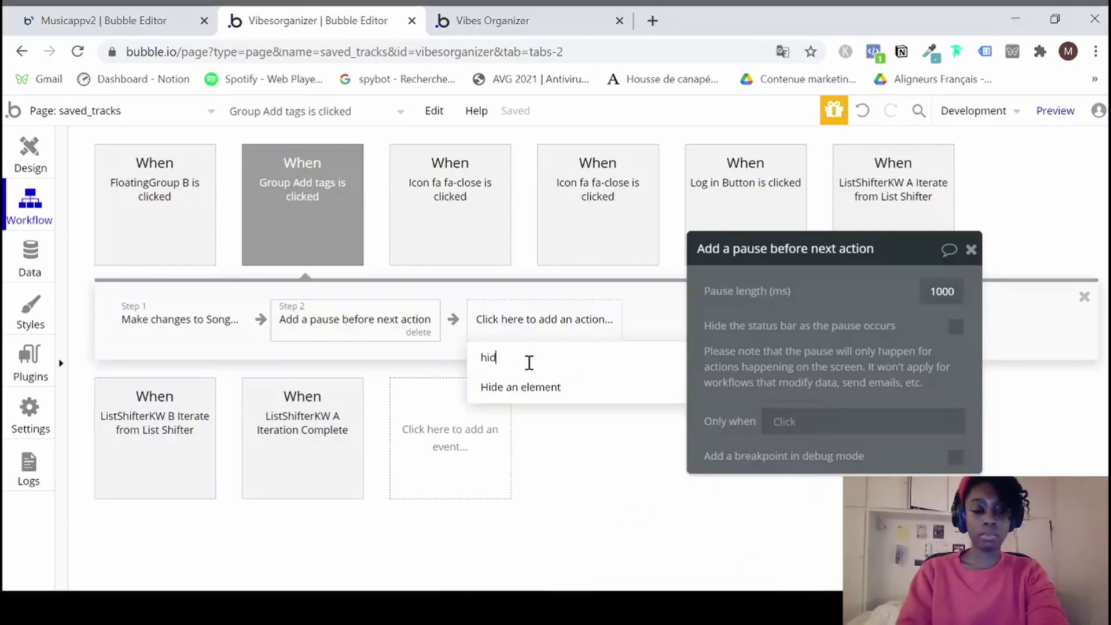
{"action": "left_click", "coordinate": [520, 394]}
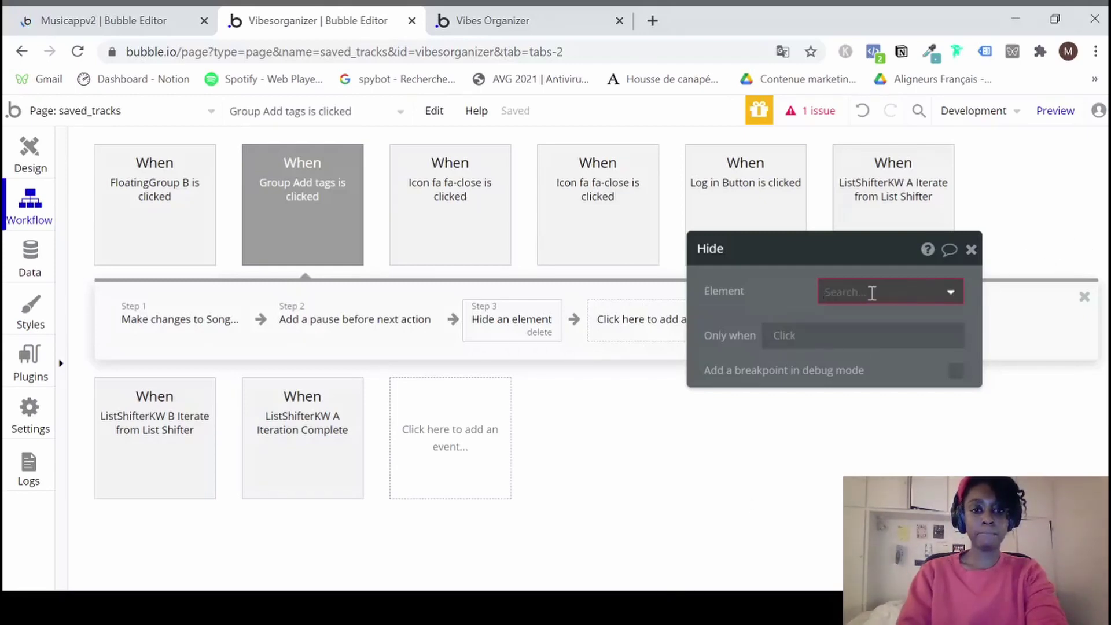
{"action": "double_click", "coordinate": [870, 293]}
{"action": "left_click", "coordinate": [872, 296]}
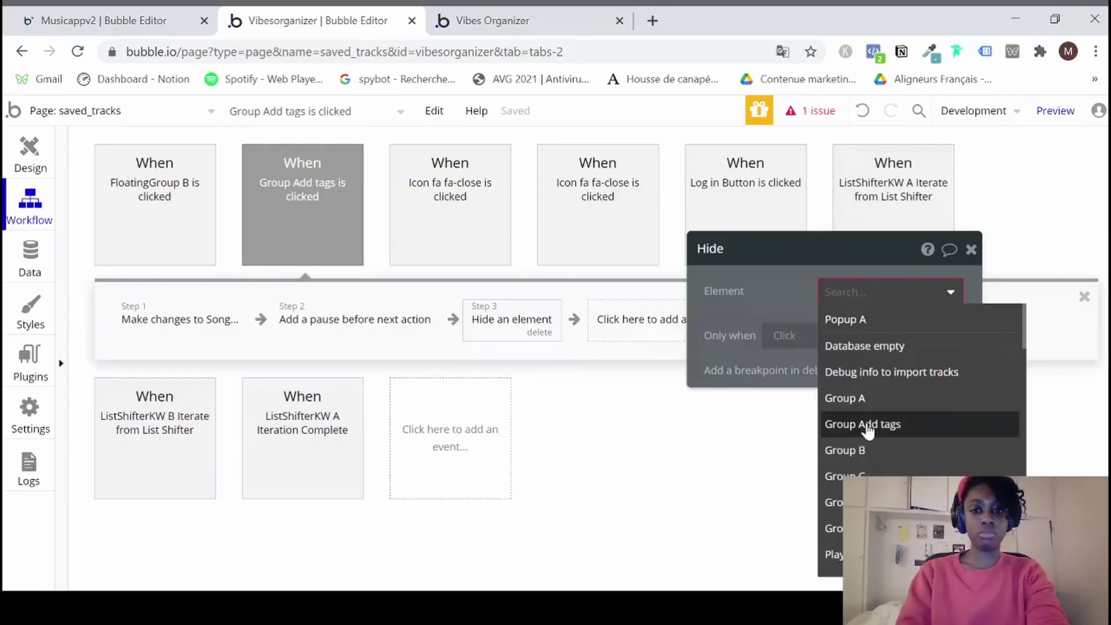
{"action": "left_click", "coordinate": [867, 428]}
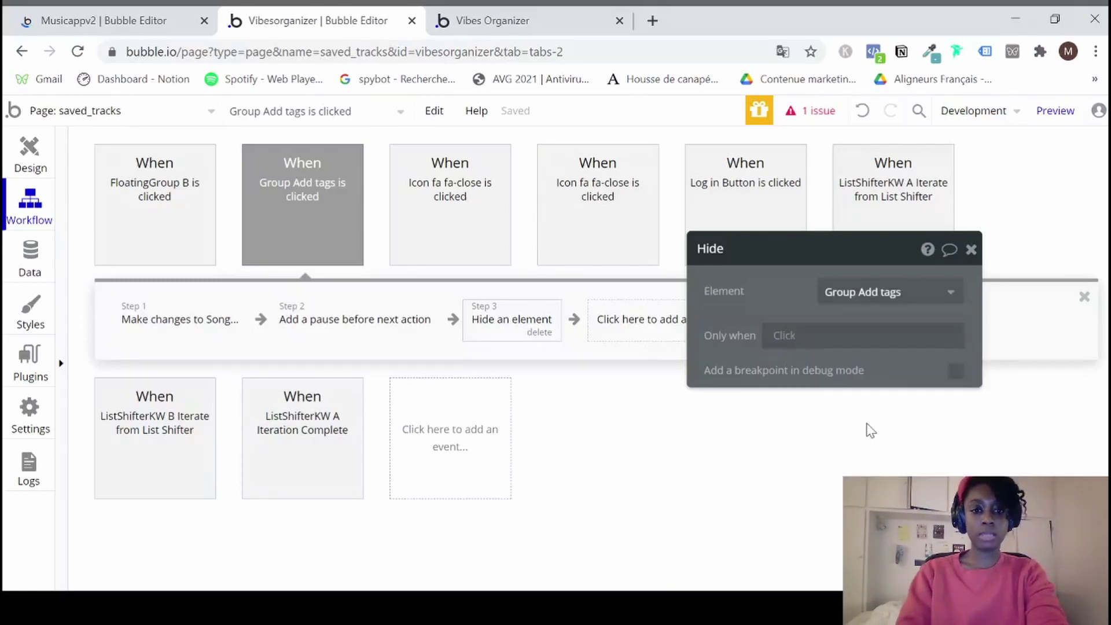
Preview the saved_tracks page, open the tag form on the song 4 Page Letter and try to enter the tag "old".
{"action": "left_click", "coordinate": [1054, 111]}
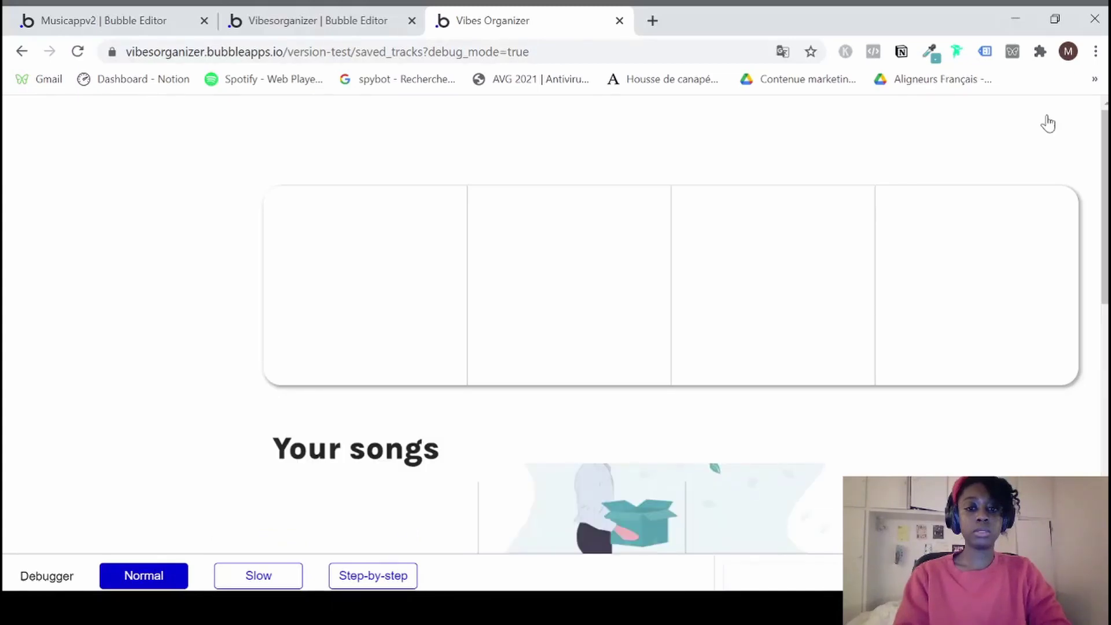
{"action": "scroll", "coordinate": [902, 349], "scroll_direction": "down", "scroll_amount": 5}
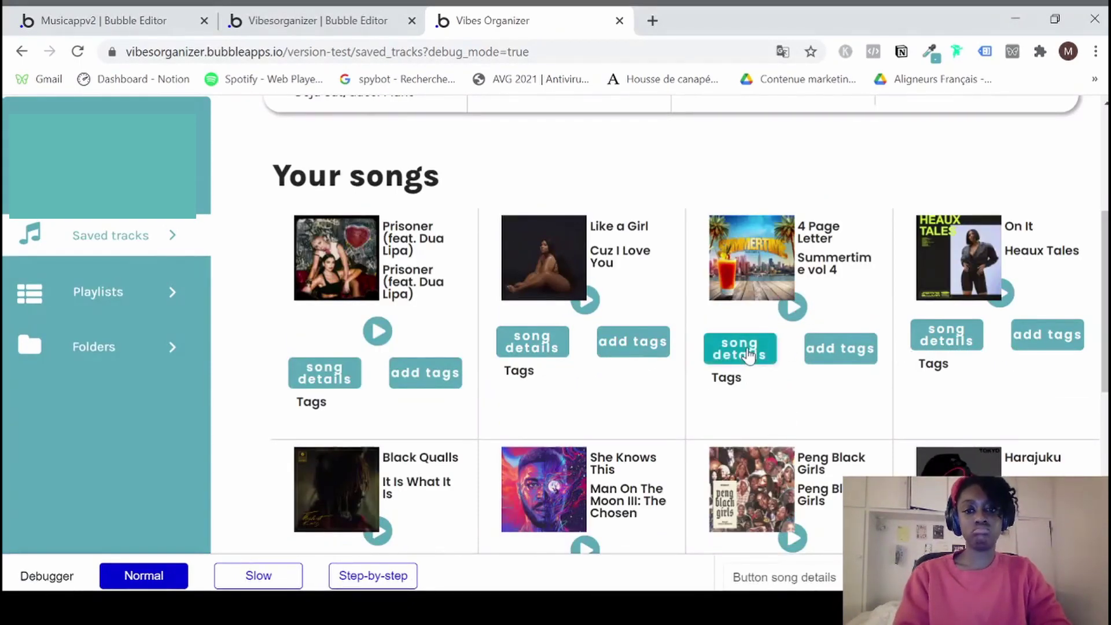
{"action": "left_click", "coordinate": [831, 355]}
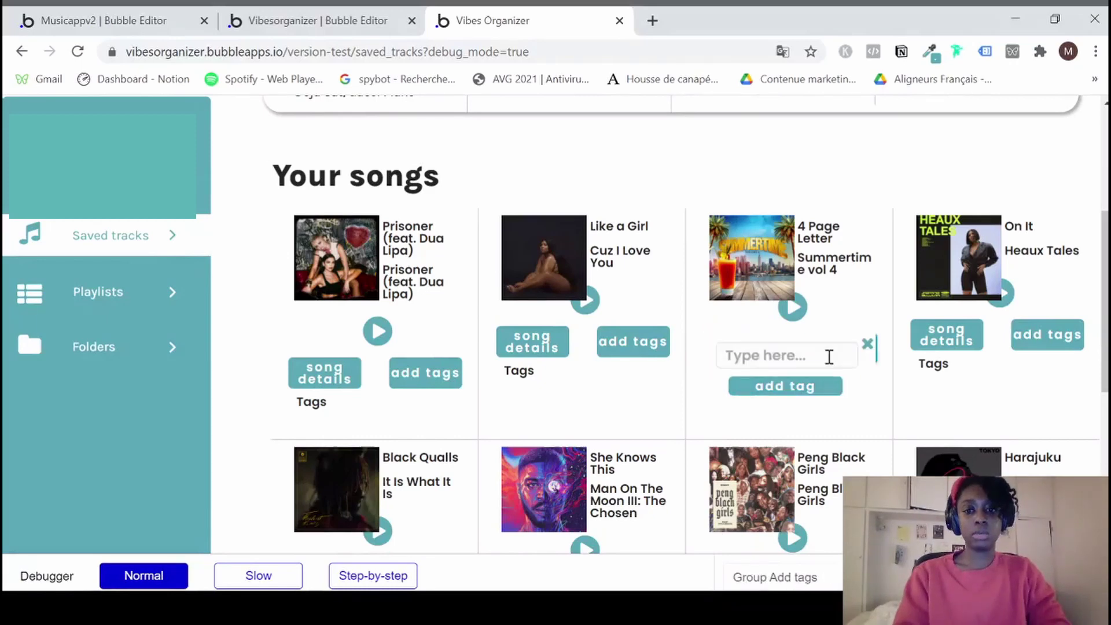
{"action": "type", "text": "old"}
{"action": "key", "text": "Return"}
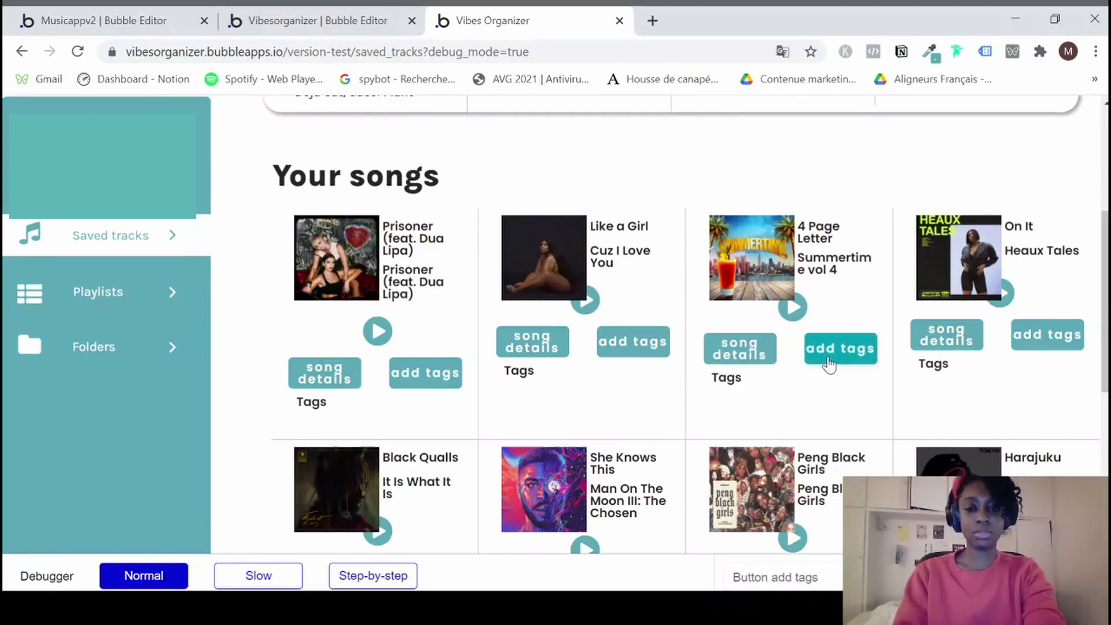
Reopen the tag form on 4 Page Letter and continue its tag text to "old scho".
{"action": "left_click", "coordinate": [842, 350]}
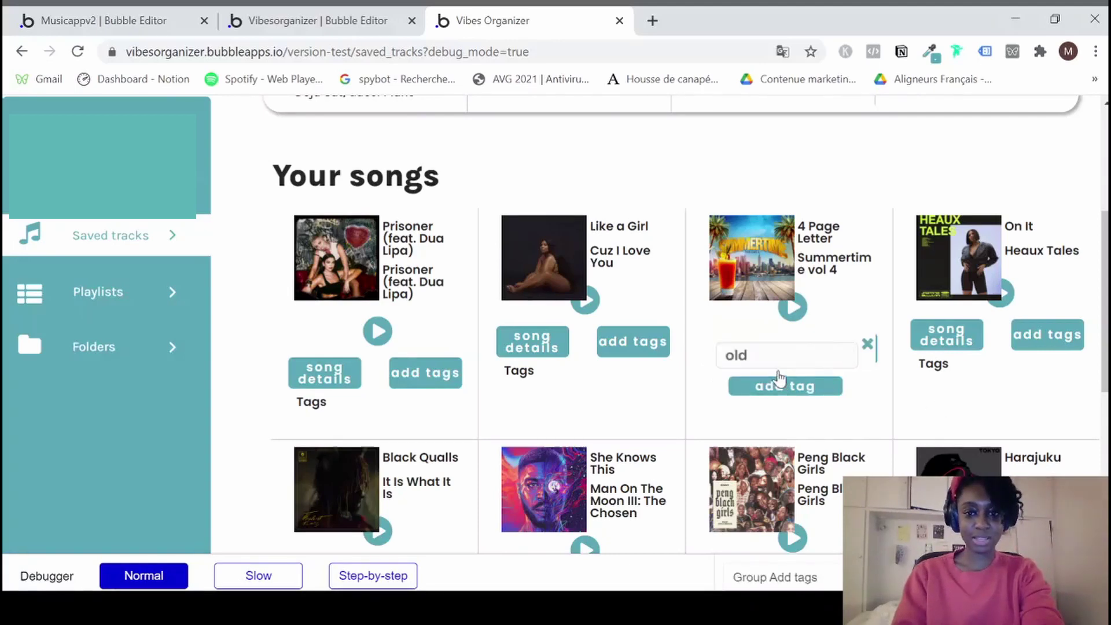
{"action": "type", "text": "s"}
{"action": "key", "text": "Return"}
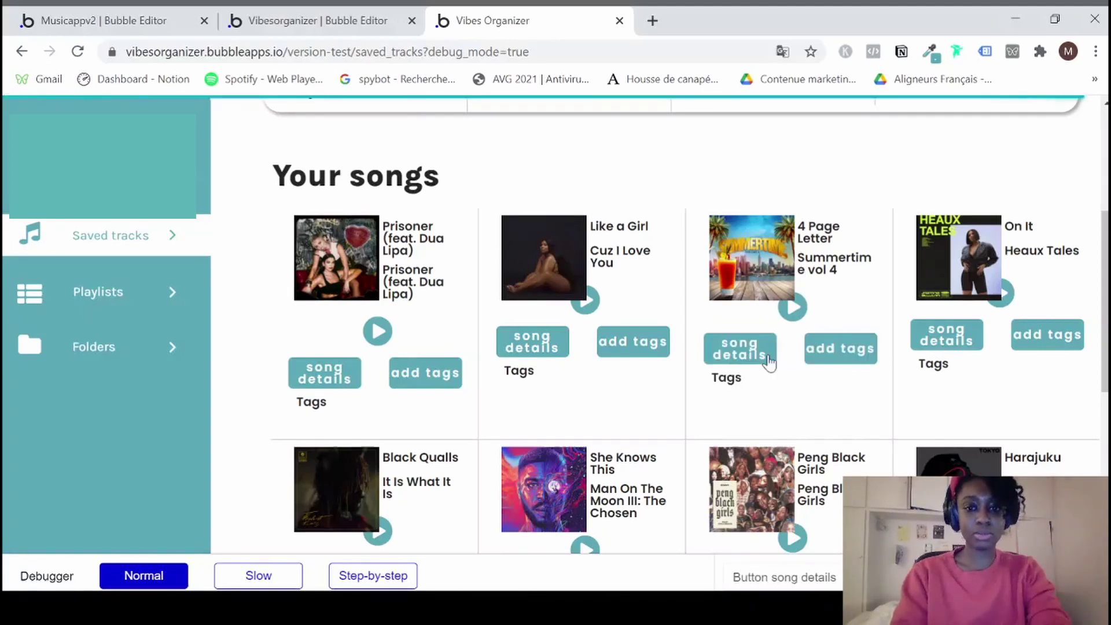
{"action": "left_click", "coordinate": [830, 365]}
{"action": "type", "text": "cho"}
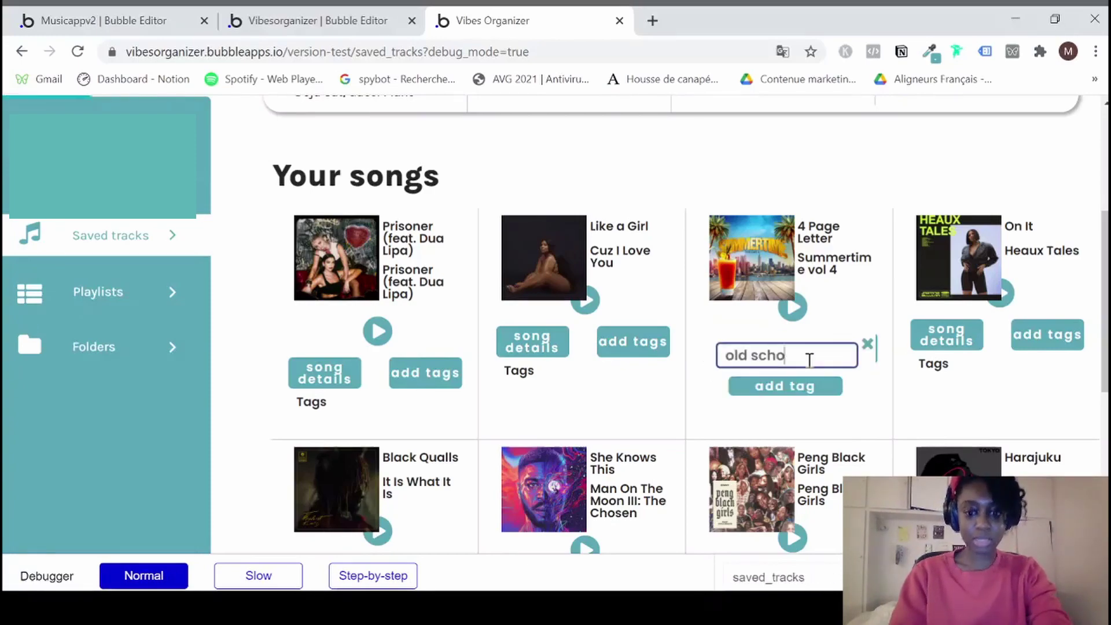
Look through the song list and open the tag form on the song On It.
{"action": "scroll", "coordinate": [808, 364], "scroll_direction": "down", "scroll_amount": 3}
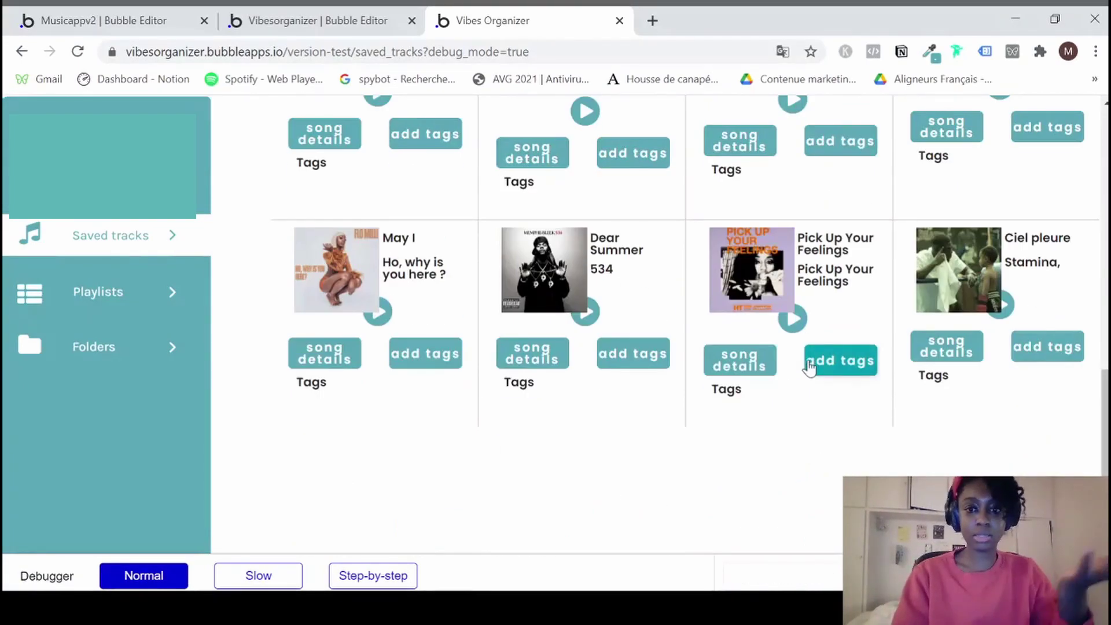
{"action": "scroll", "coordinate": [837, 338], "scroll_direction": "up", "scroll_amount": 2}
{"action": "scroll", "coordinate": [837, 337], "scroll_direction": "up", "scroll_amount": 6}
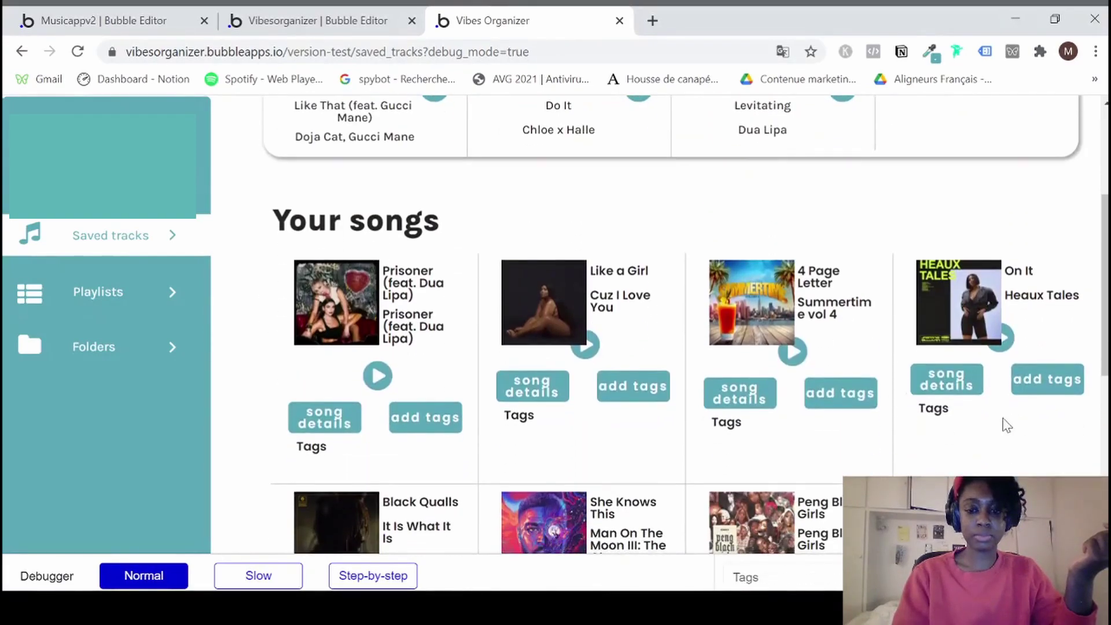
{"action": "left_click", "coordinate": [1047, 383]}
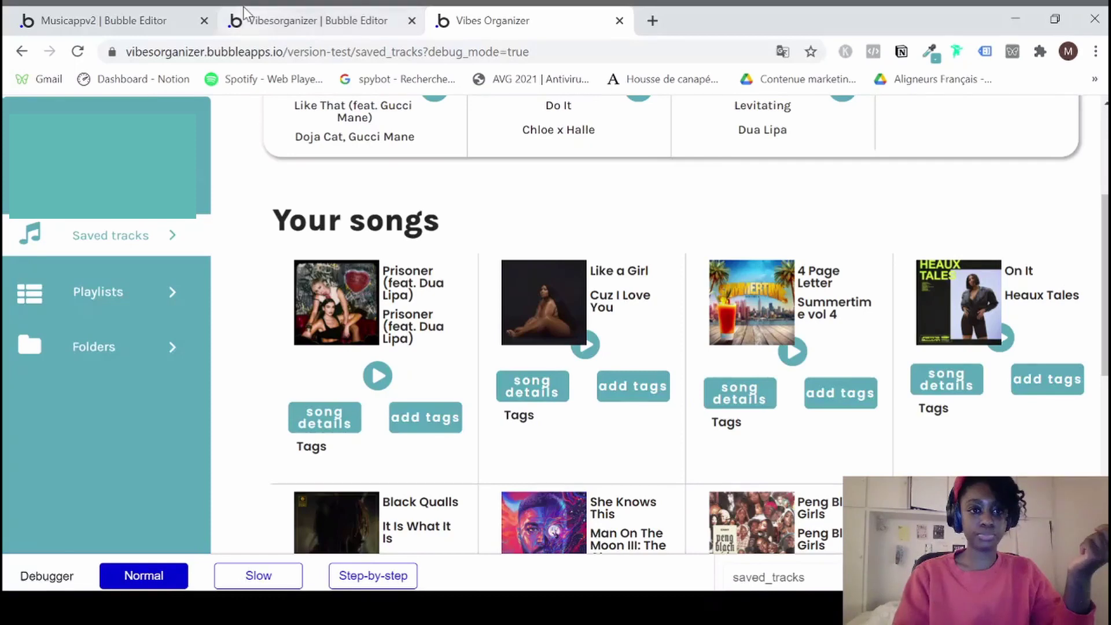
Return to the Vibesorganizer editor and delete the Hide Group Add tags action that follows the pause in the workflow.
{"action": "left_click", "coordinate": [114, 13]}
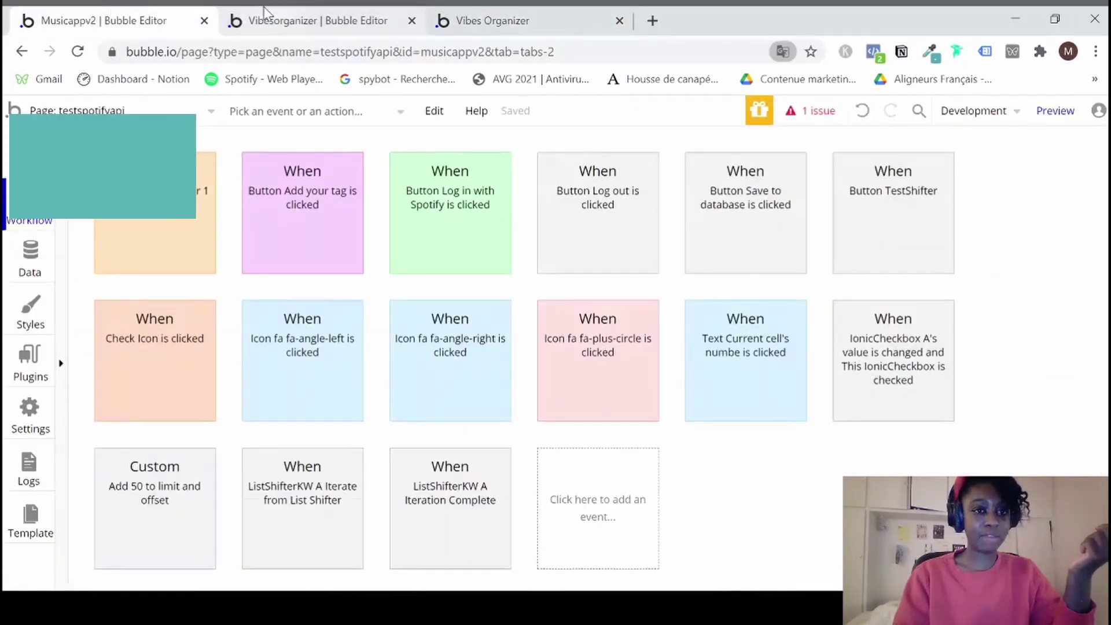
{"action": "left_click", "coordinate": [237, 20]}
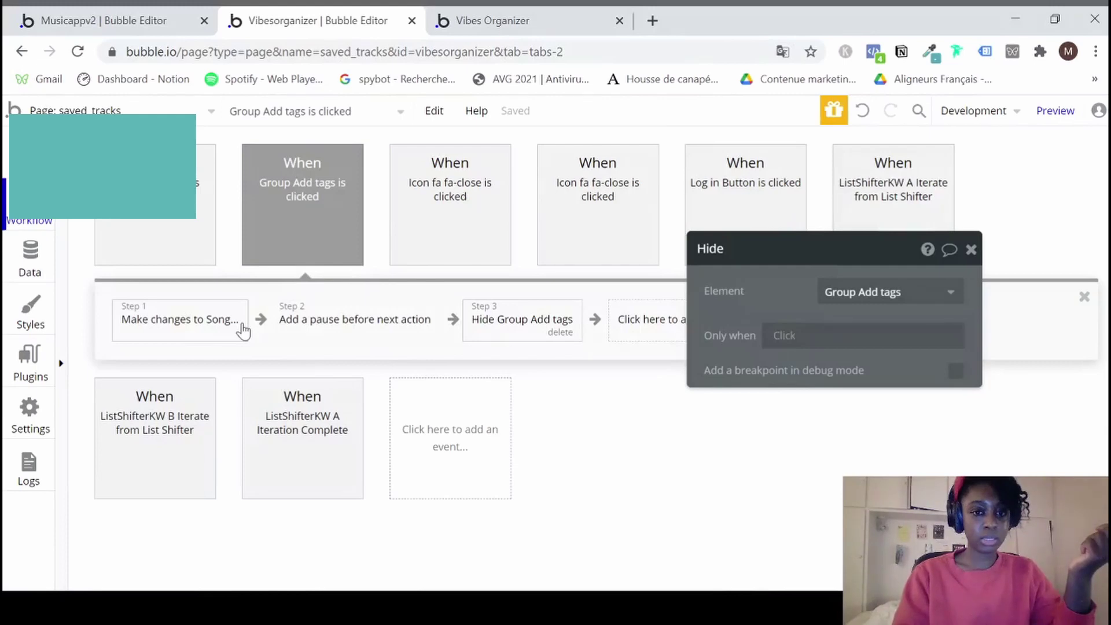
{"action": "left_click", "coordinate": [560, 332]}
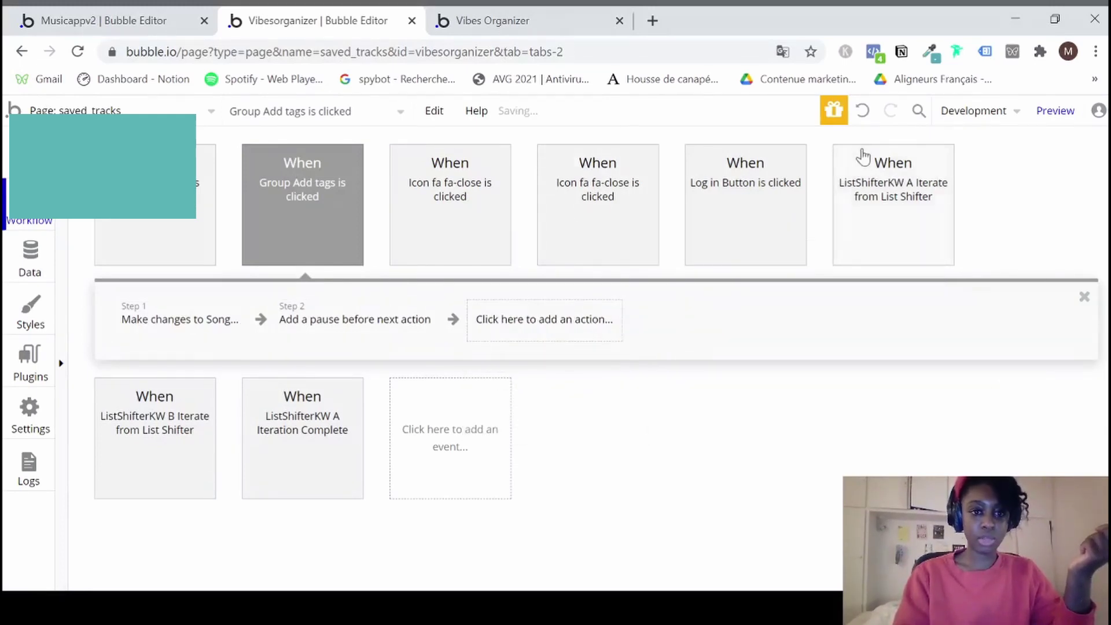
Preview the saved_tracks page, submit the tag "uk" for the song Peng Black Girls and close its tag form.
{"action": "left_click", "coordinate": [1040, 111]}
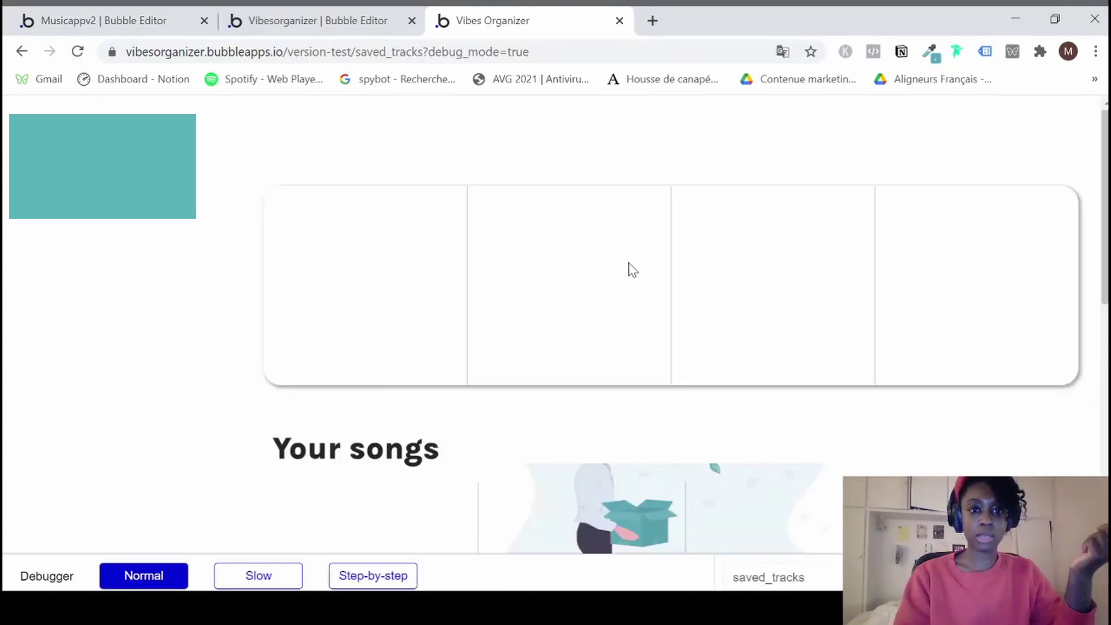
{"action": "scroll", "coordinate": [632, 270], "scroll_direction": "down", "scroll_amount": 5}
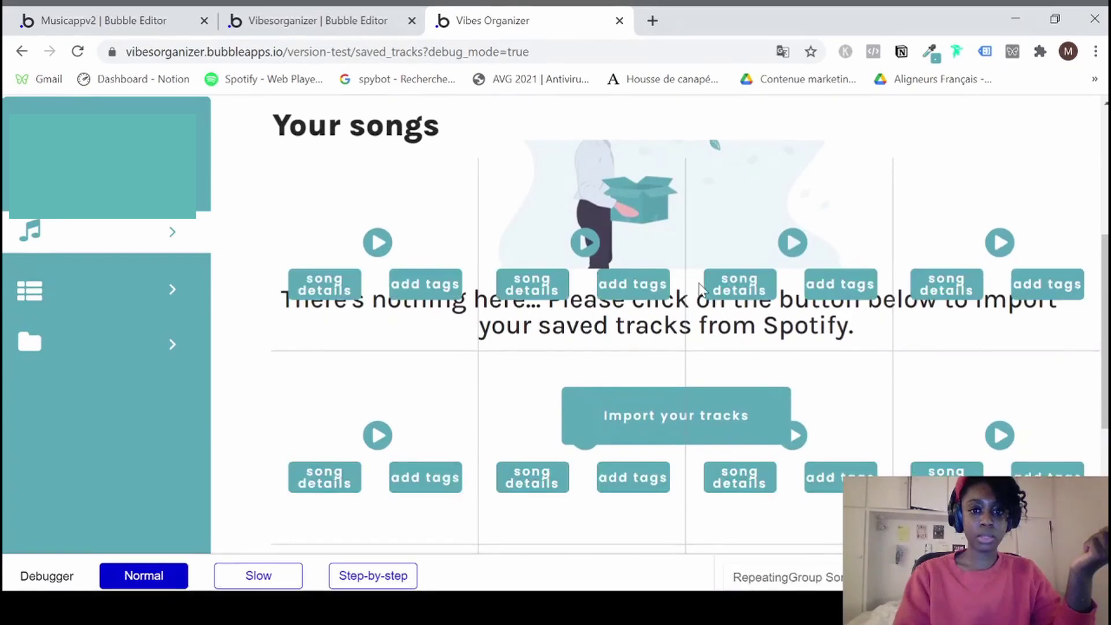
{"action": "scroll", "coordinate": [711, 397], "scroll_direction": "down", "scroll_amount": 2}
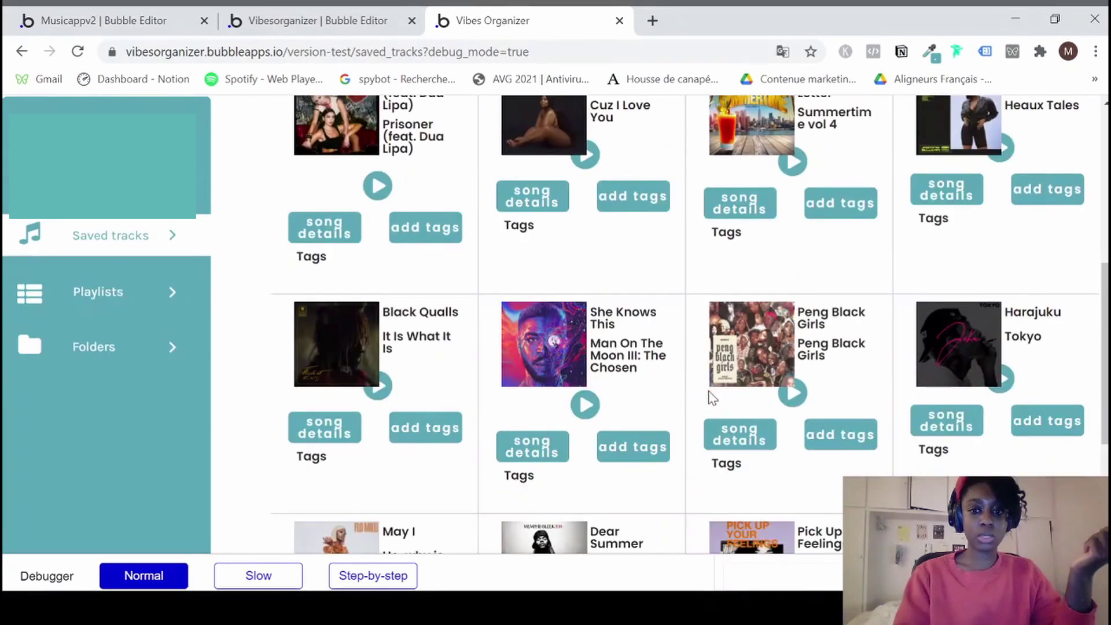
{"action": "left_click", "coordinate": [831, 434]}
{"action": "left_click", "coordinate": [809, 443]}
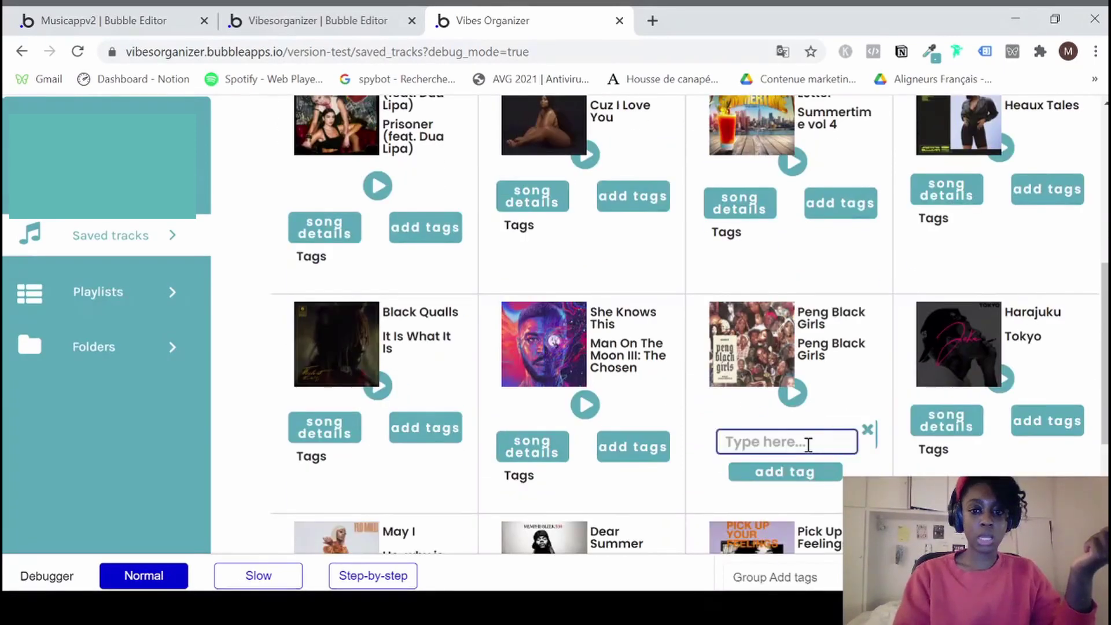
{"action": "type", "text": "uk"}
{"action": "left_click", "coordinate": [798, 473]}
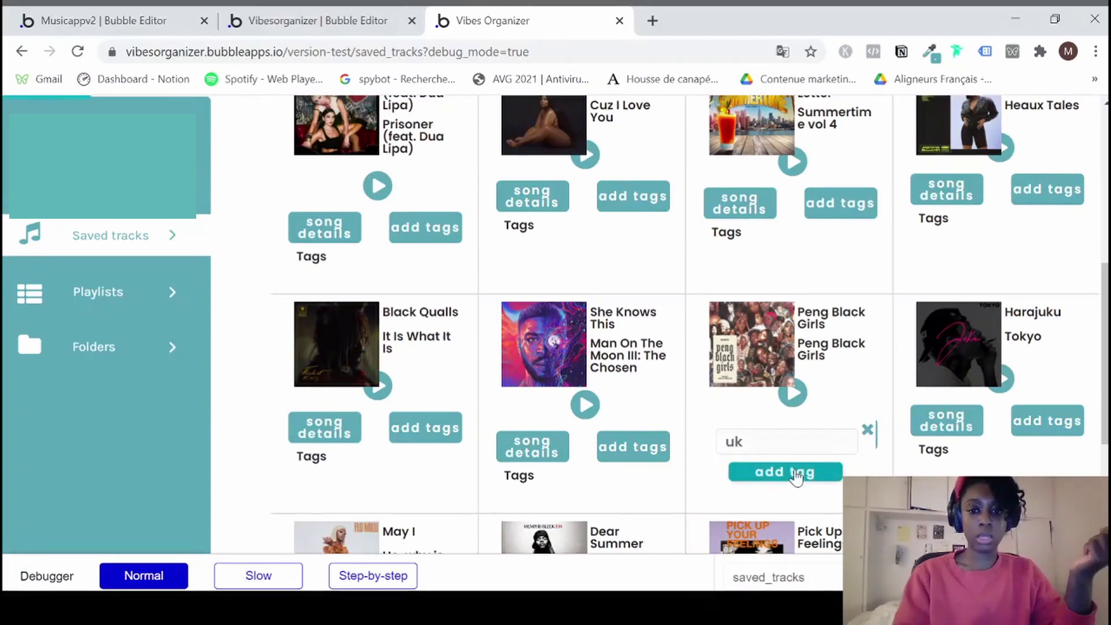
{"action": "left_click", "coordinate": [870, 433]}
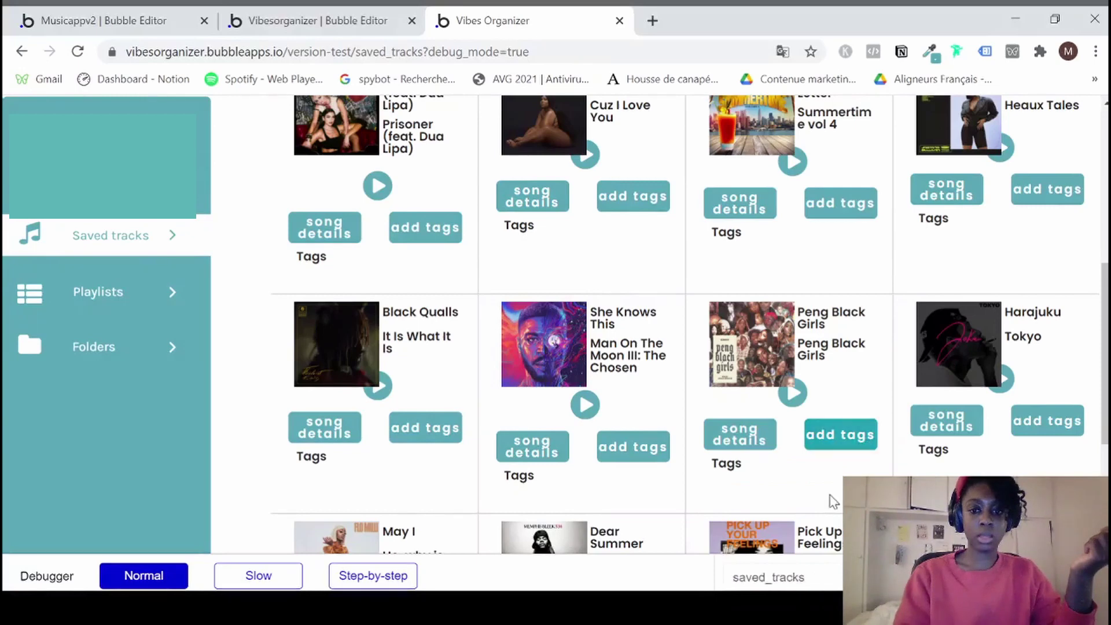
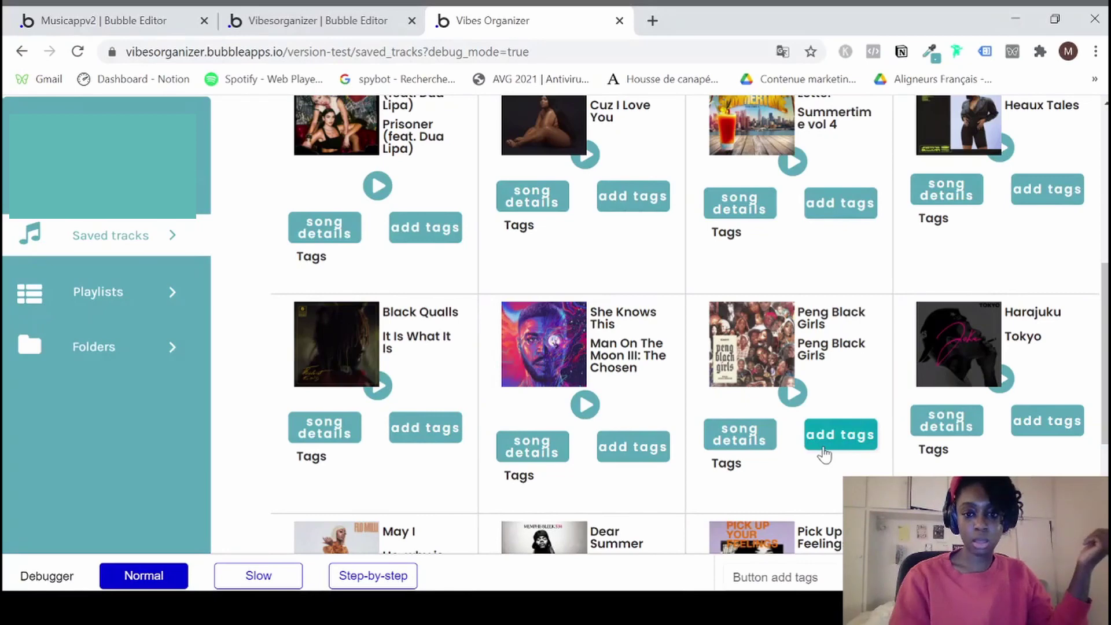
In the Vibesorganizer page design, show Group Add tags and place an icon about 18 by 19 px beside its add tag button.
{"action": "left_click", "coordinate": [116, 23]}
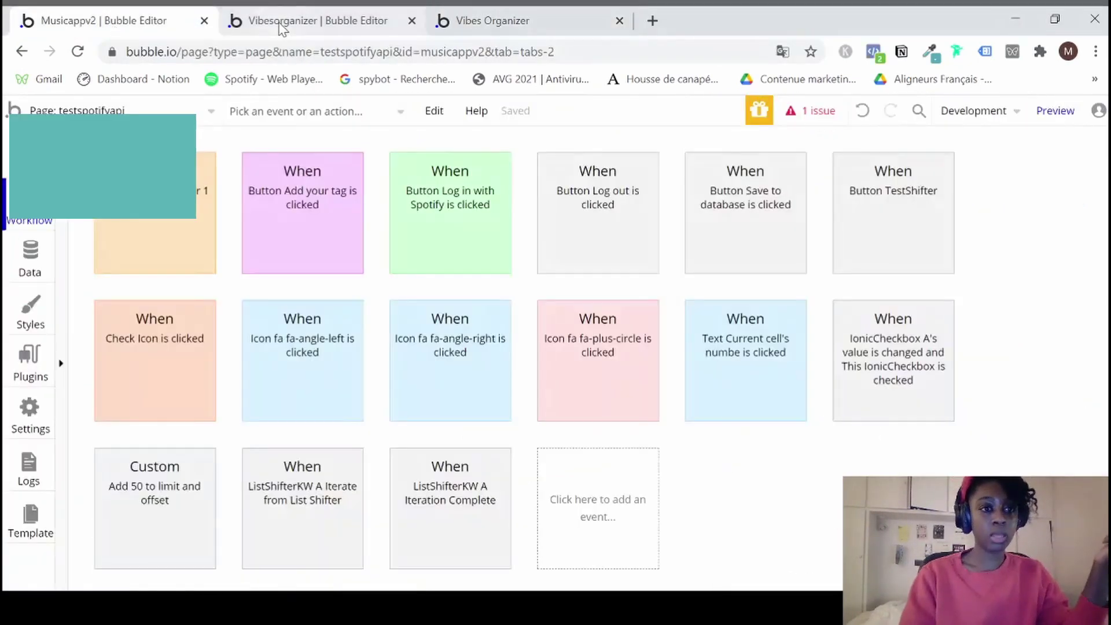
{"action": "left_click", "coordinate": [313, 21]}
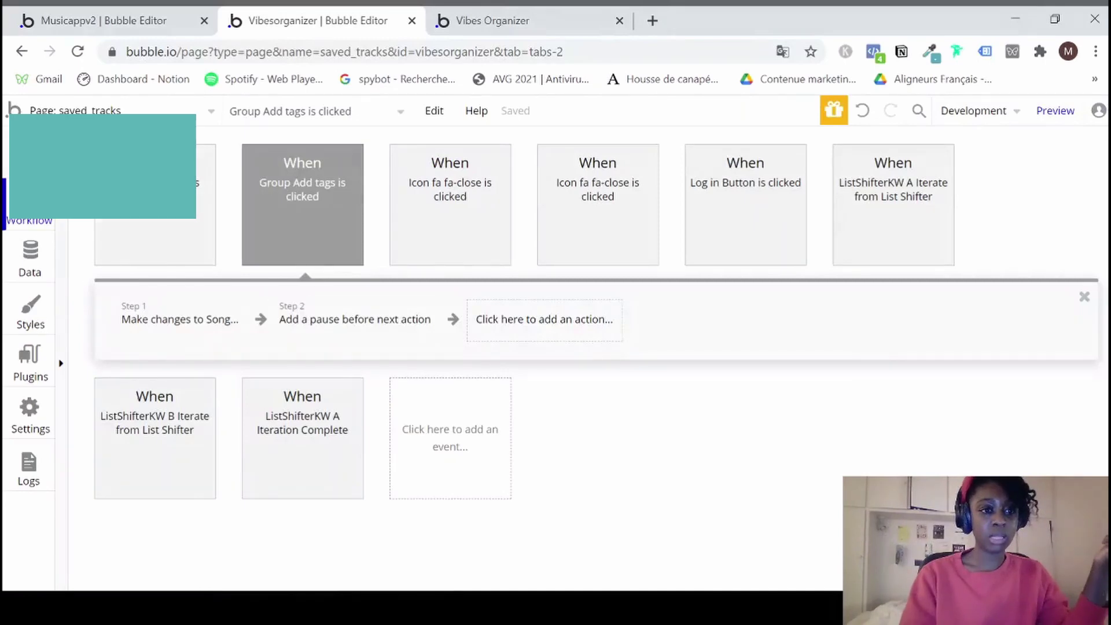
{"action": "left_click", "coordinate": [31, 153]}
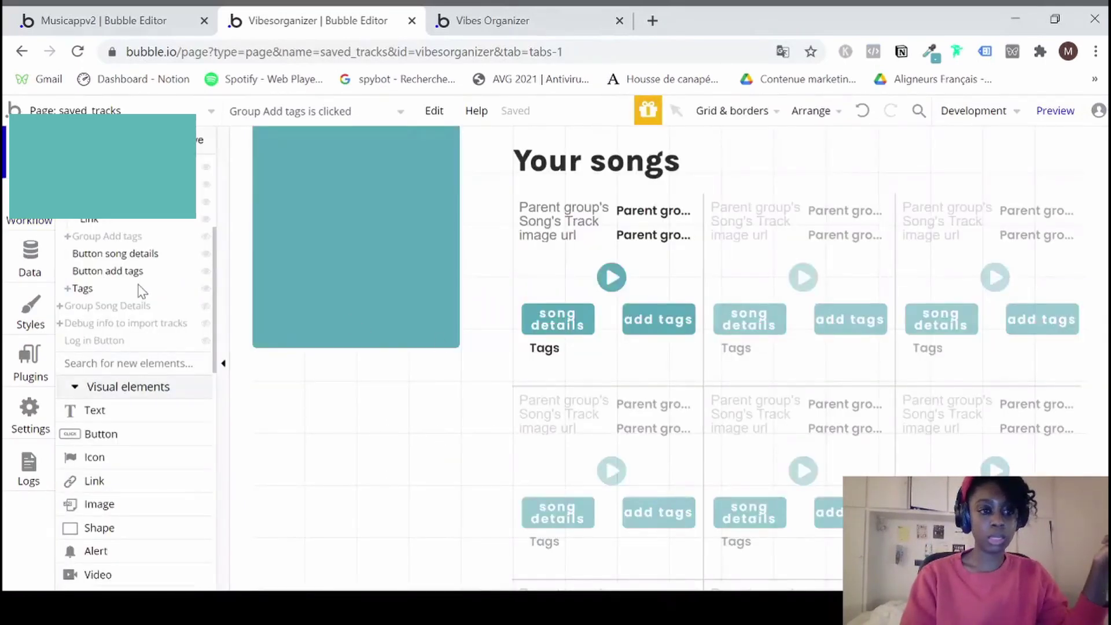
{"action": "left_click", "coordinate": [206, 237]}
{"action": "left_click", "coordinate": [207, 239]}
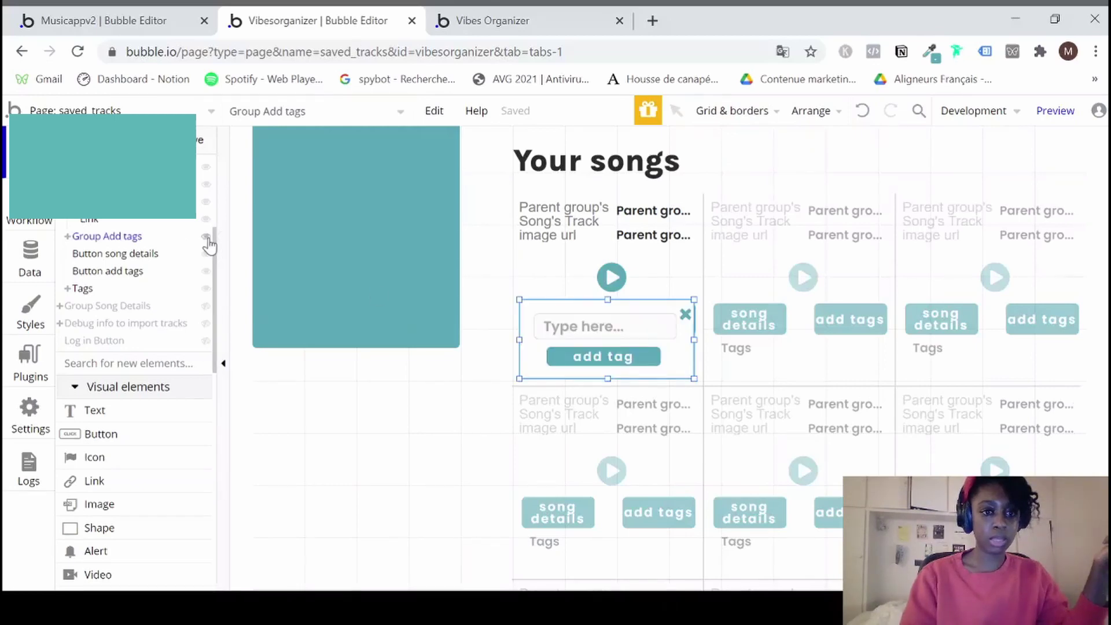
{"action": "left_click", "coordinate": [95, 458]}
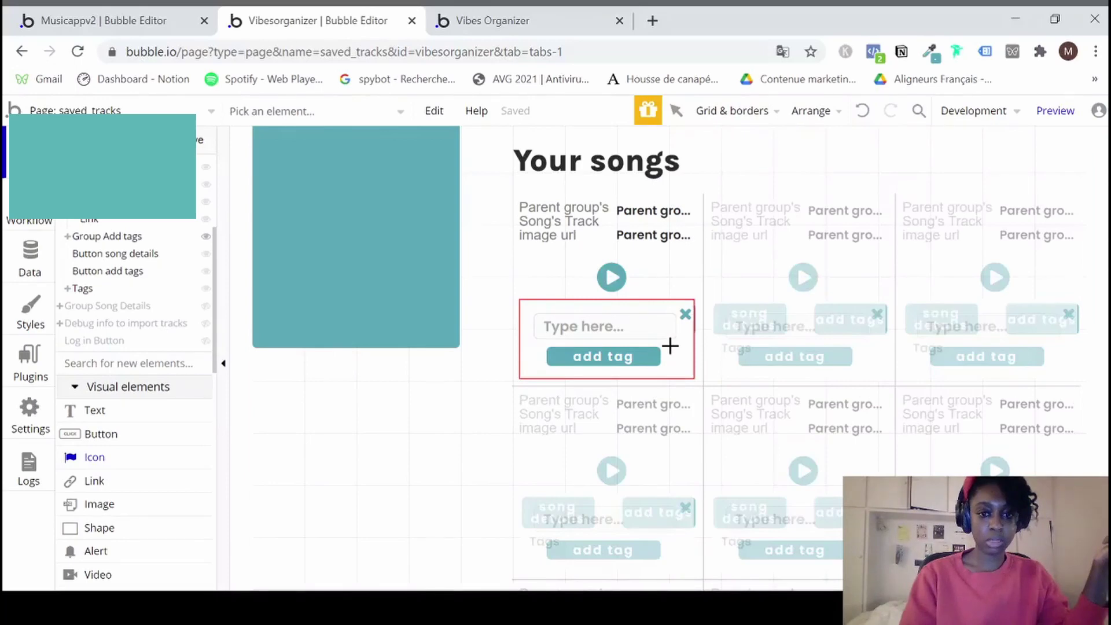
{"action": "left_click_drag", "start_coordinate": [685, 361], "coordinate": [687, 362]}
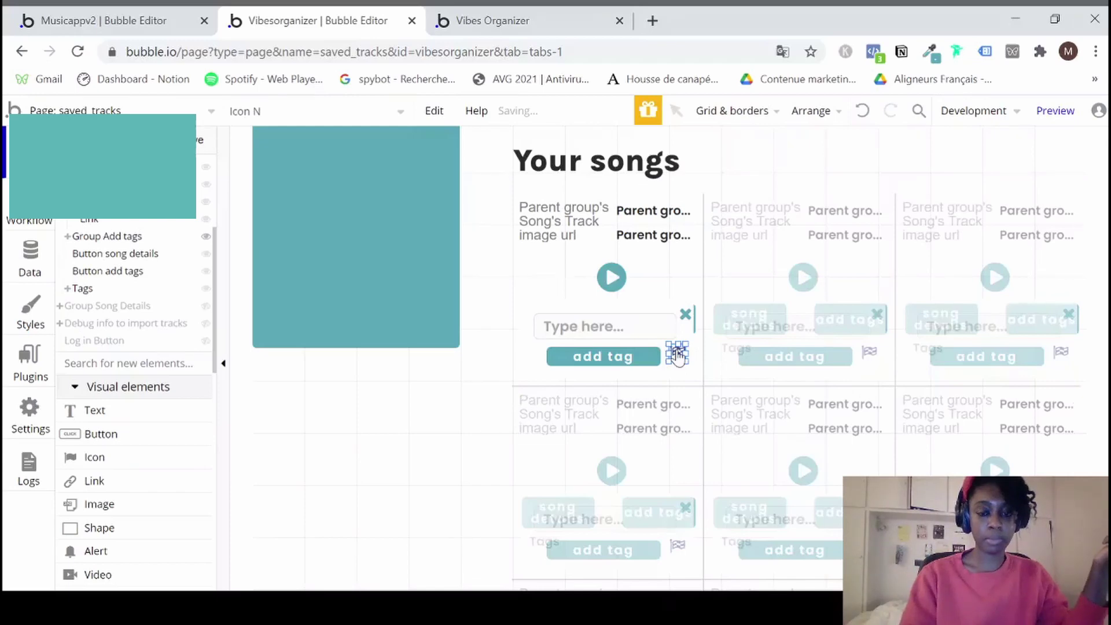
Search the symbols for the new icon in Group Add tags with "check" and choose the plain checkmark.
{"action": "double_click", "coordinate": [677, 353]}
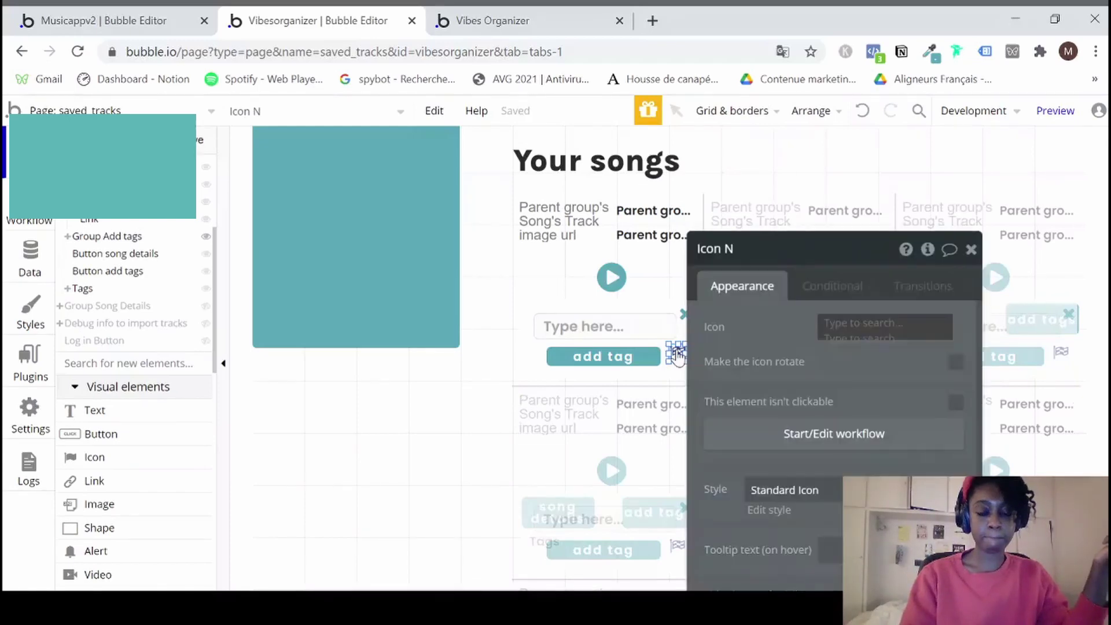
{"action": "left_click", "coordinate": [834, 329]}
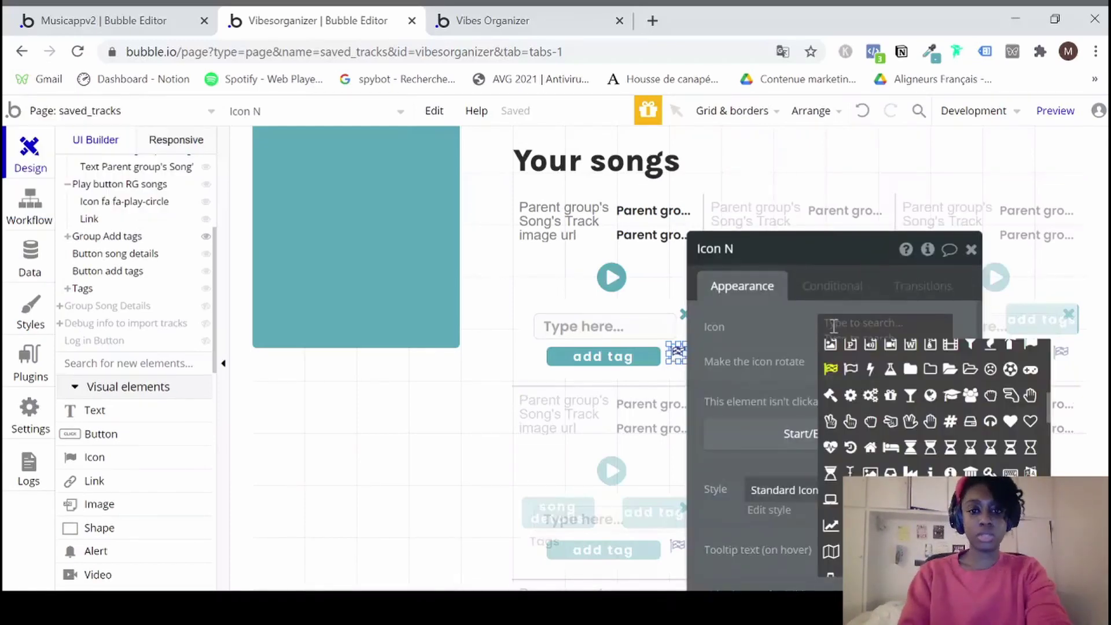
{"action": "left_click", "coordinate": [833, 327]}
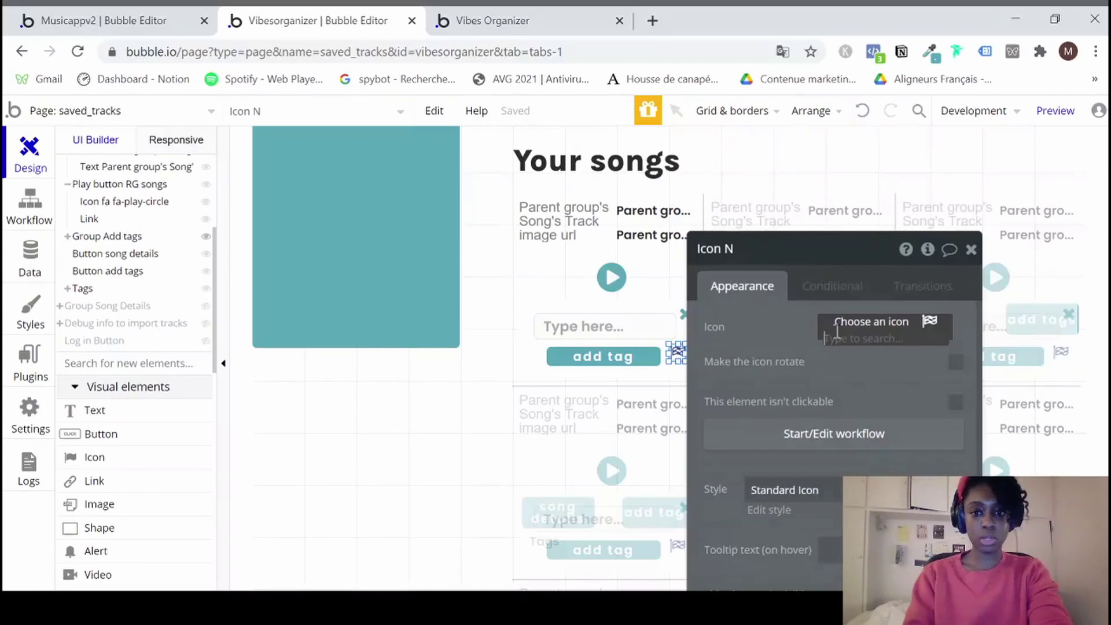
{"action": "type", "text": "check"}
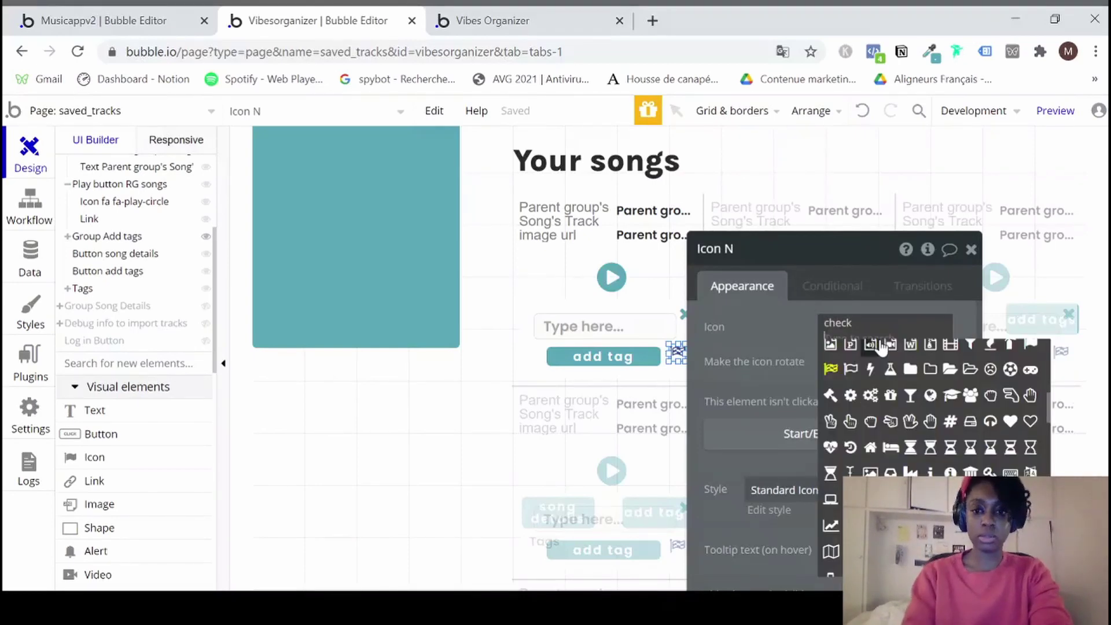
{"action": "left_click", "coordinate": [880, 339]}
{"action": "left_click", "coordinate": [859, 325]}
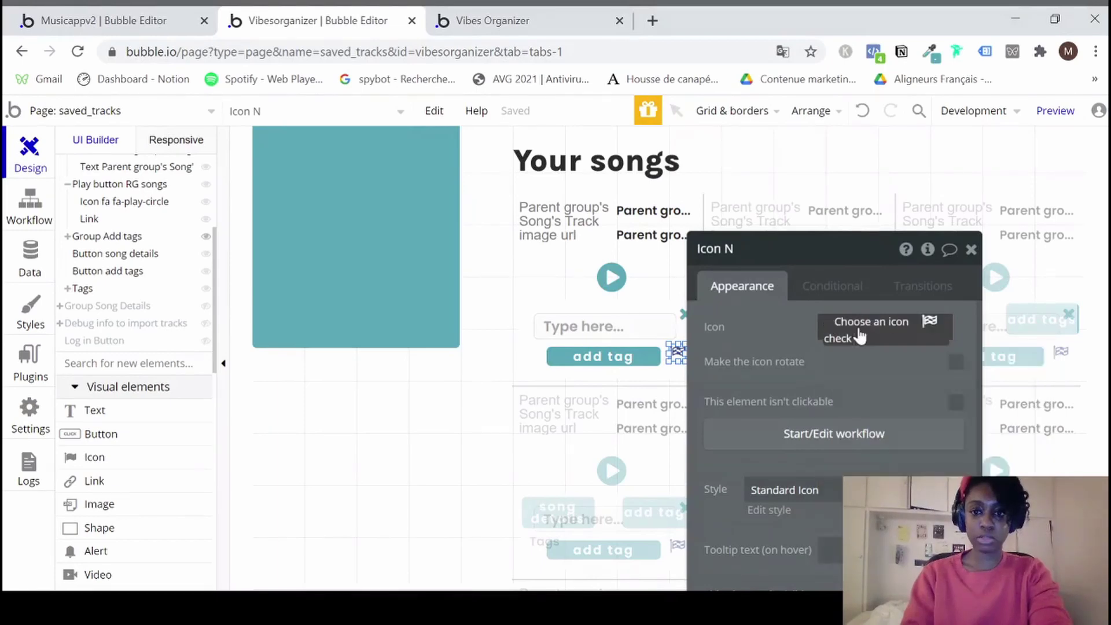
{"action": "key", "text": "BackSpace"}
{"action": "key", "text": "BackSpace"}
{"action": "key", "text": "BackSpace"}
{"action": "key", "text": "BackSpace"}
{"action": "key", "text": "BackSpace"}
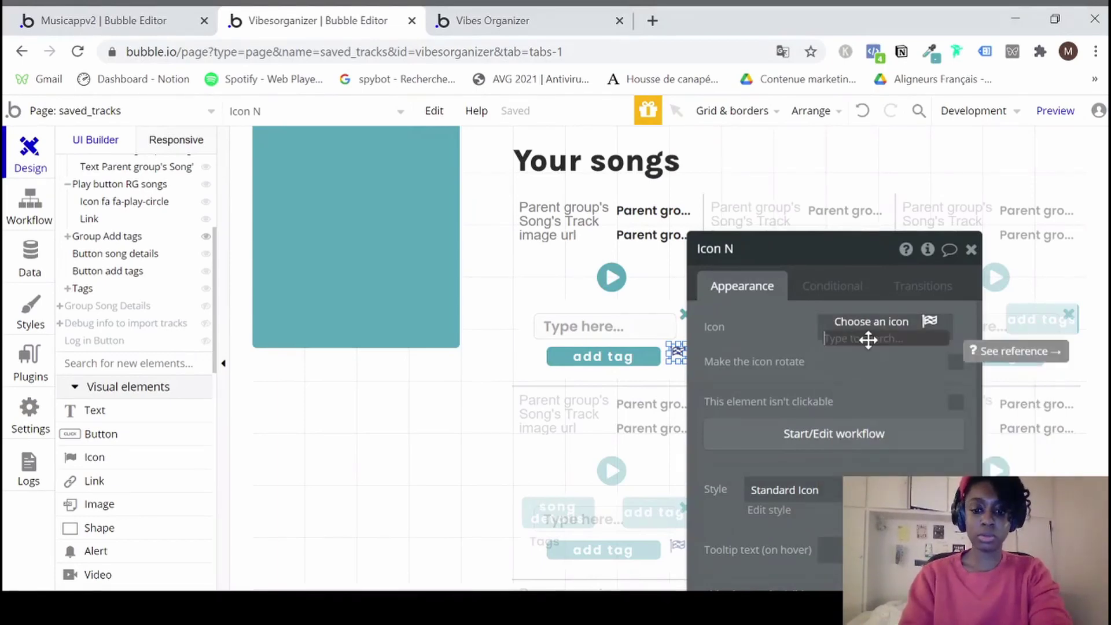
{"action": "type", "text": "check"}
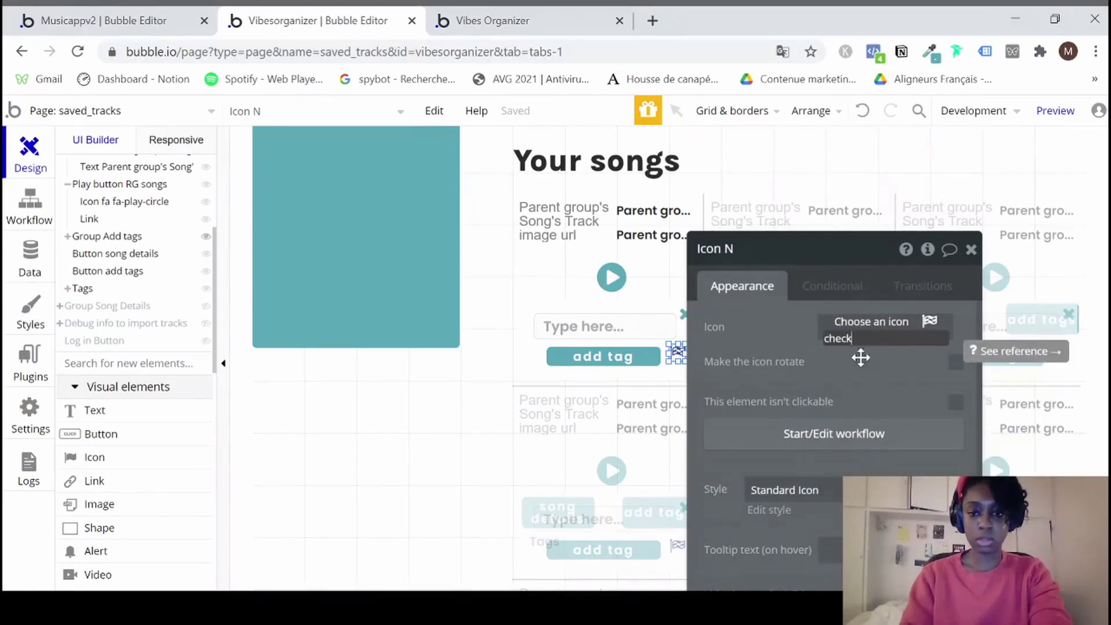
{"action": "left_click", "coordinate": [924, 322]}
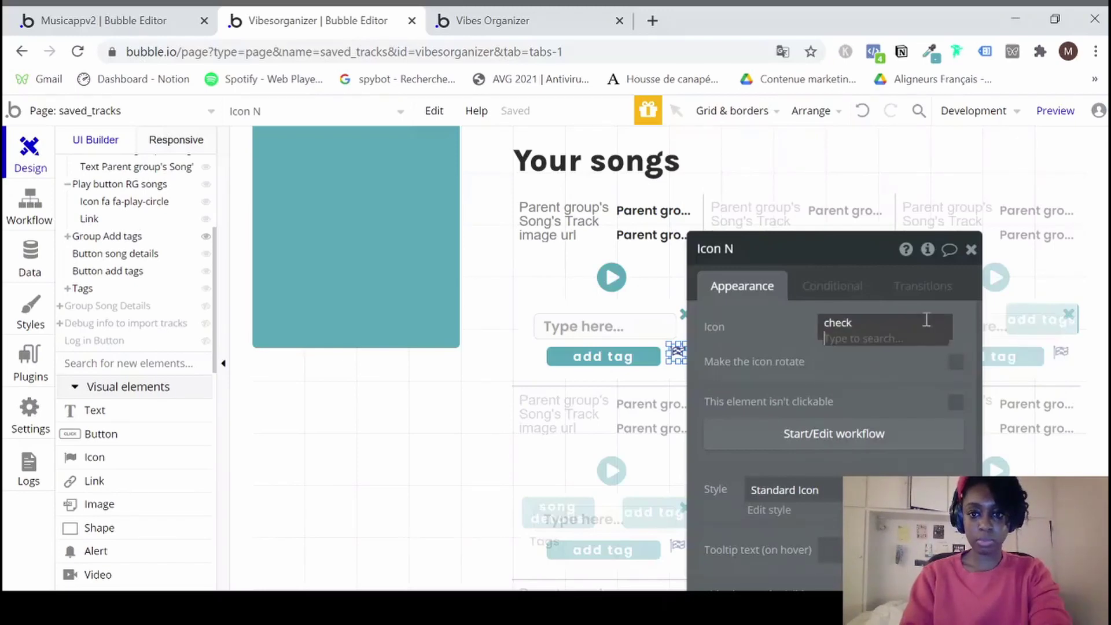
{"action": "type", "text": "check"}
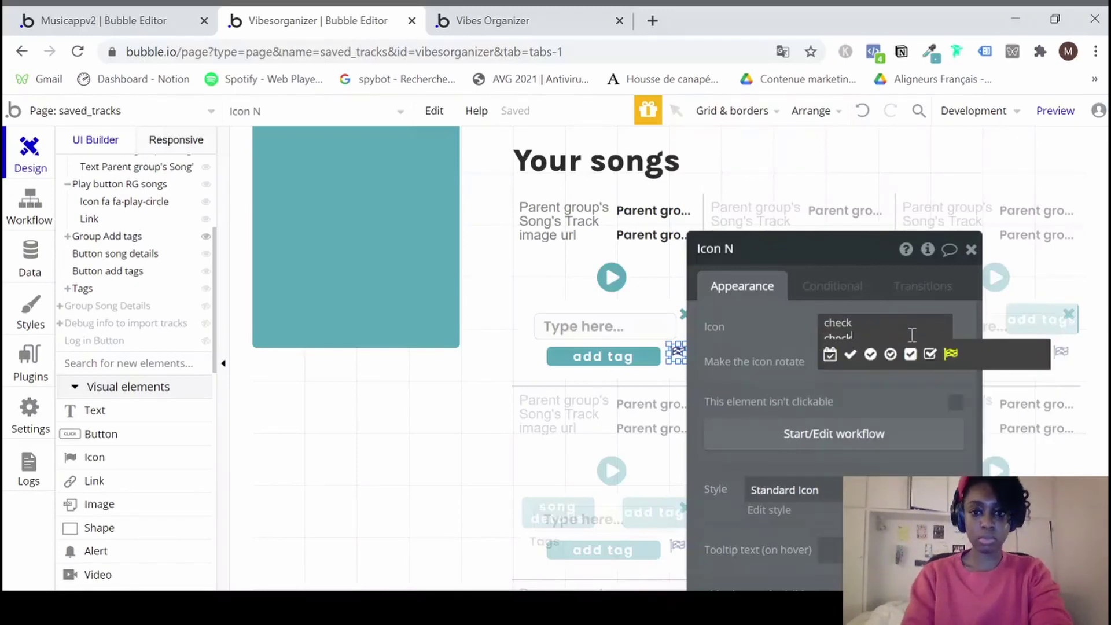
{"action": "left_click", "coordinate": [851, 355]}
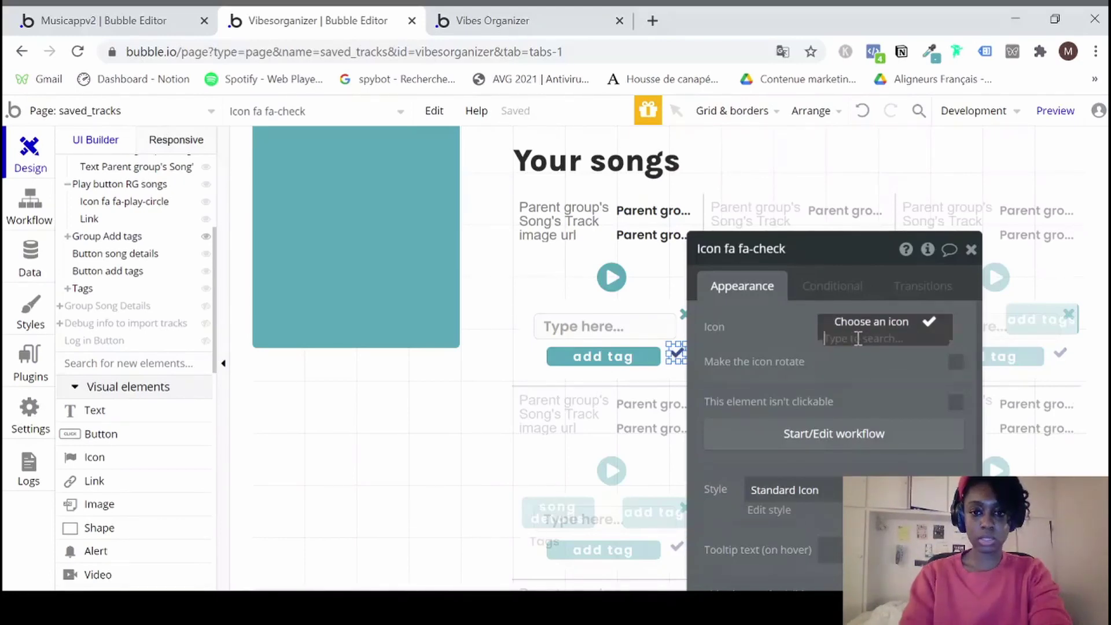
Remove the checkmark icon's Standard Icon style and rename the element "icon checkmark group addtags".
{"action": "scroll", "coordinate": [833, 405], "scroll_direction": "down", "scroll_amount": 2}
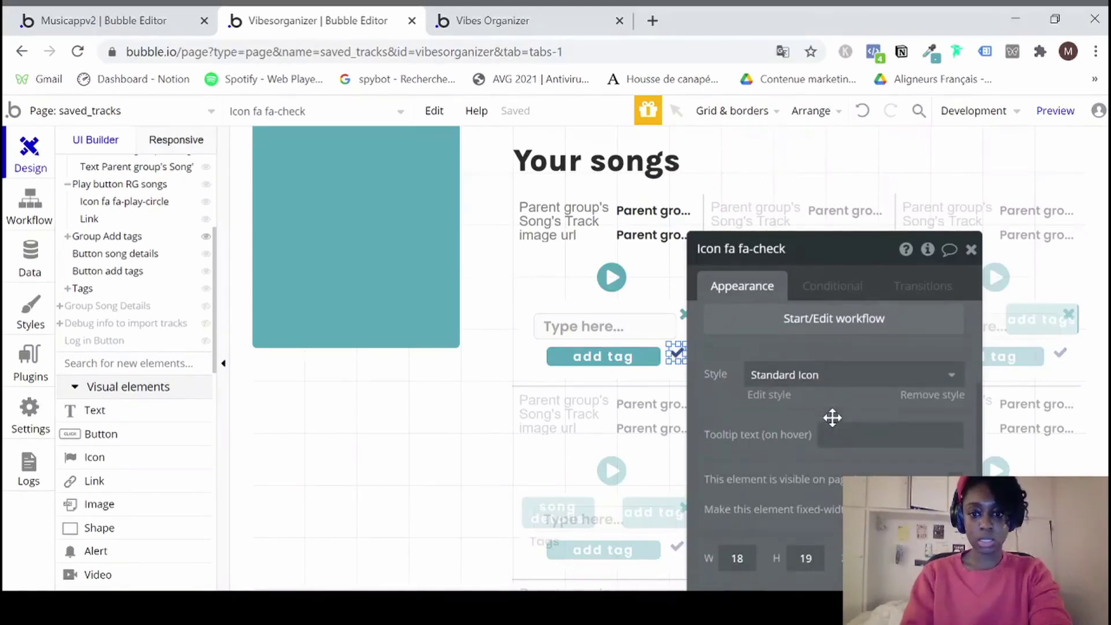
{"action": "left_click", "coordinate": [932, 396]}
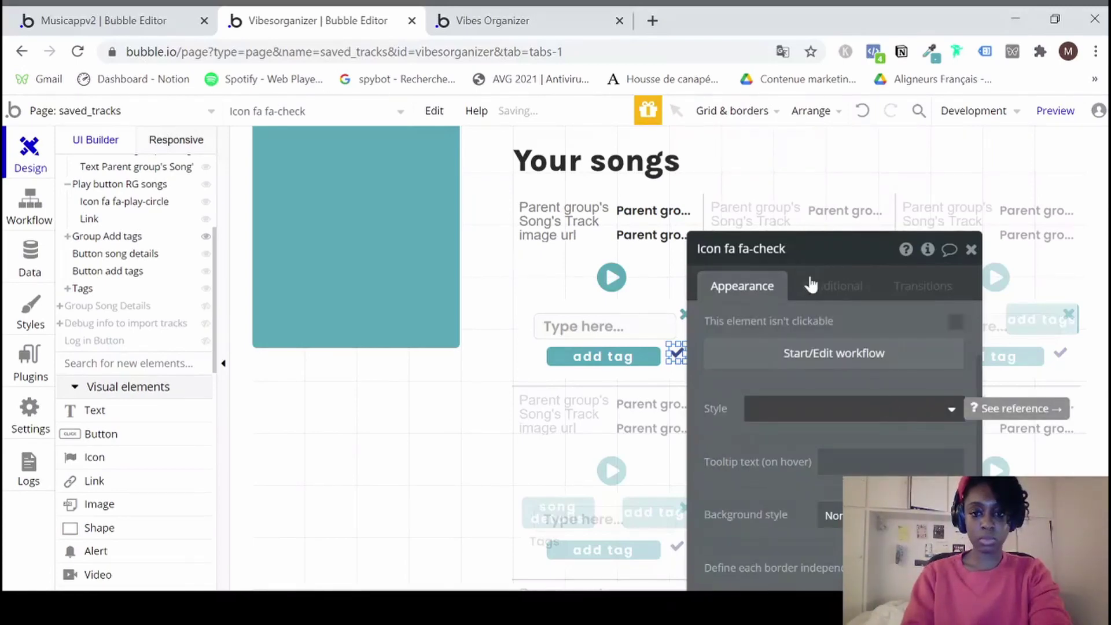
{"action": "left_click", "coordinate": [769, 250]}
{"action": "key", "text": "ctrl+a"}
{"action": "type", "text": "che"}
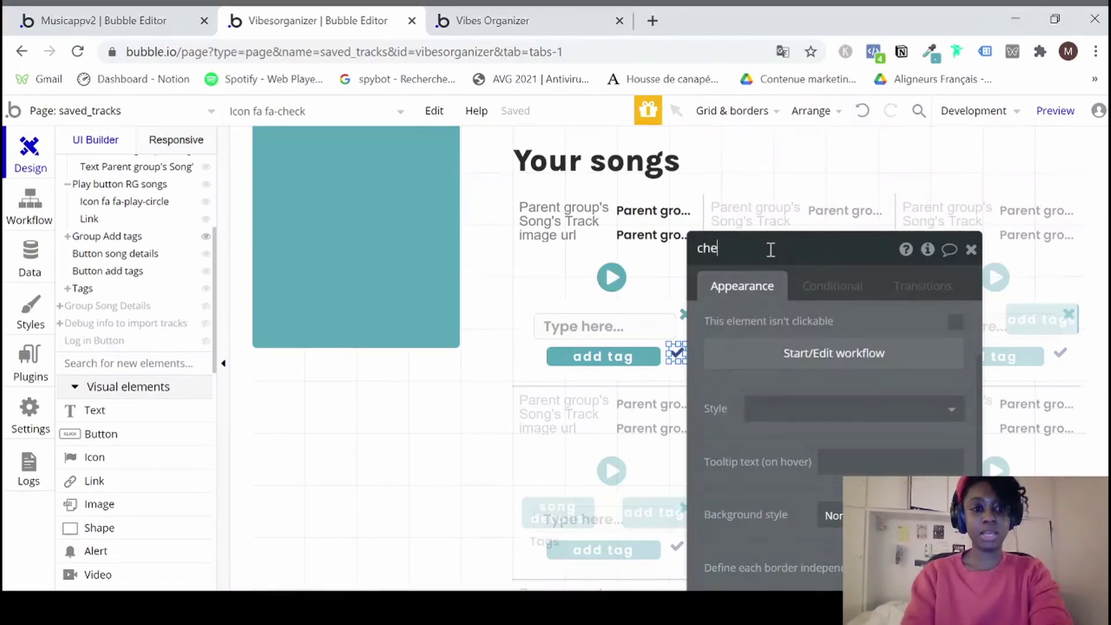
{"action": "left_click", "coordinate": [701, 248]}
{"action": "type", "text": "Icon"}
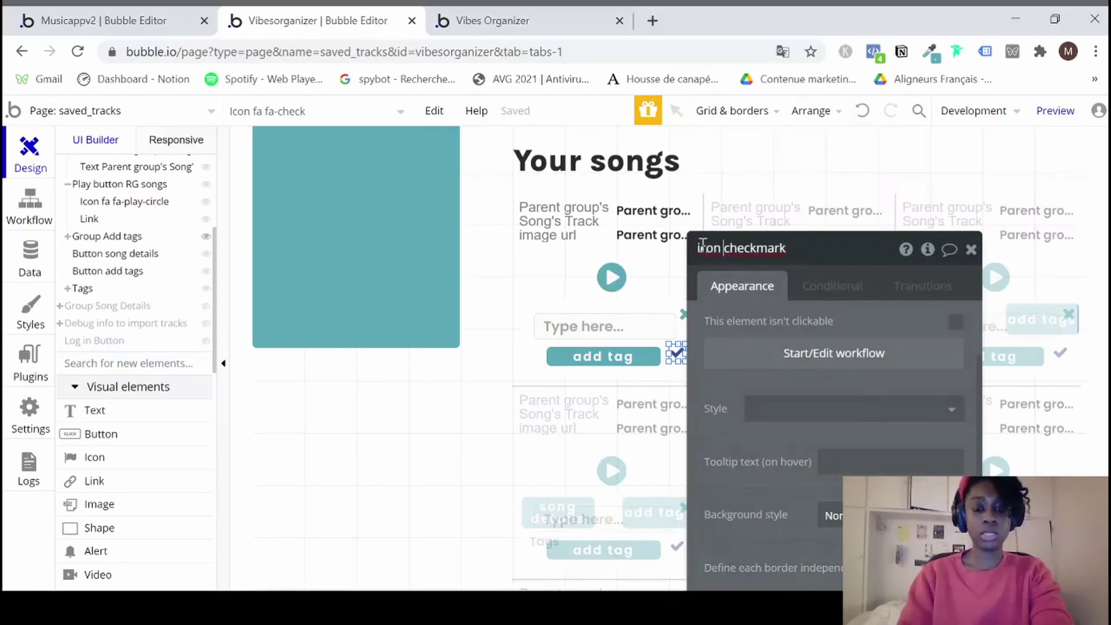
{"action": "type", "text": "p addtags"}
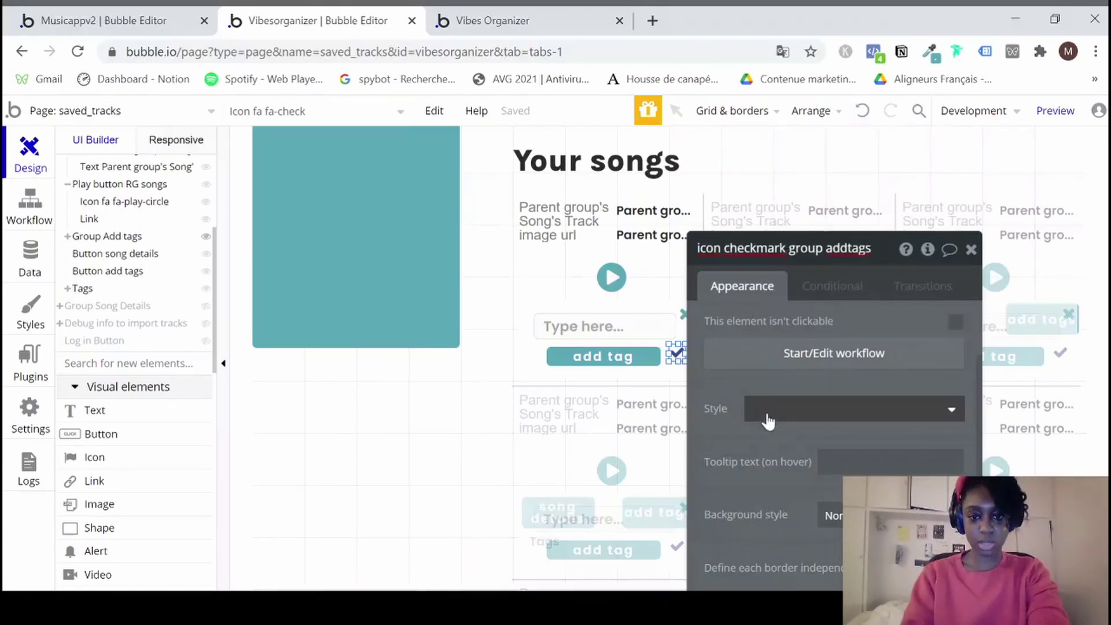
Set the checkmark icon's color to bright green, #22D139.
{"action": "scroll", "coordinate": [768, 421], "scroll_direction": "up", "scroll_amount": 2}
{"action": "left_click", "coordinate": [883, 363]}
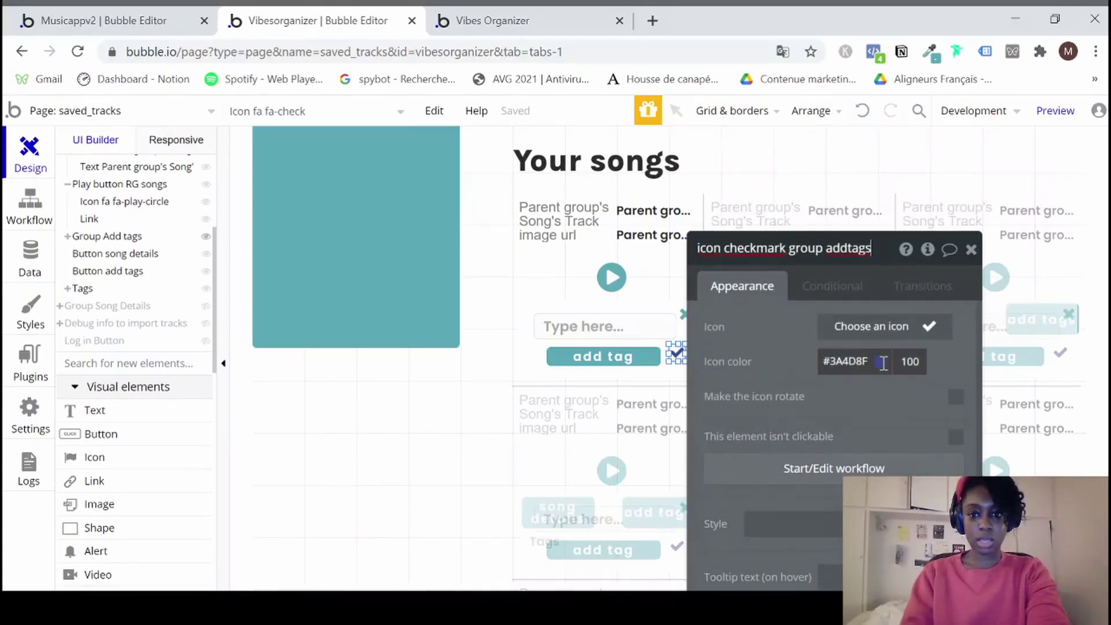
{"action": "left_click", "coordinate": [883, 363]}
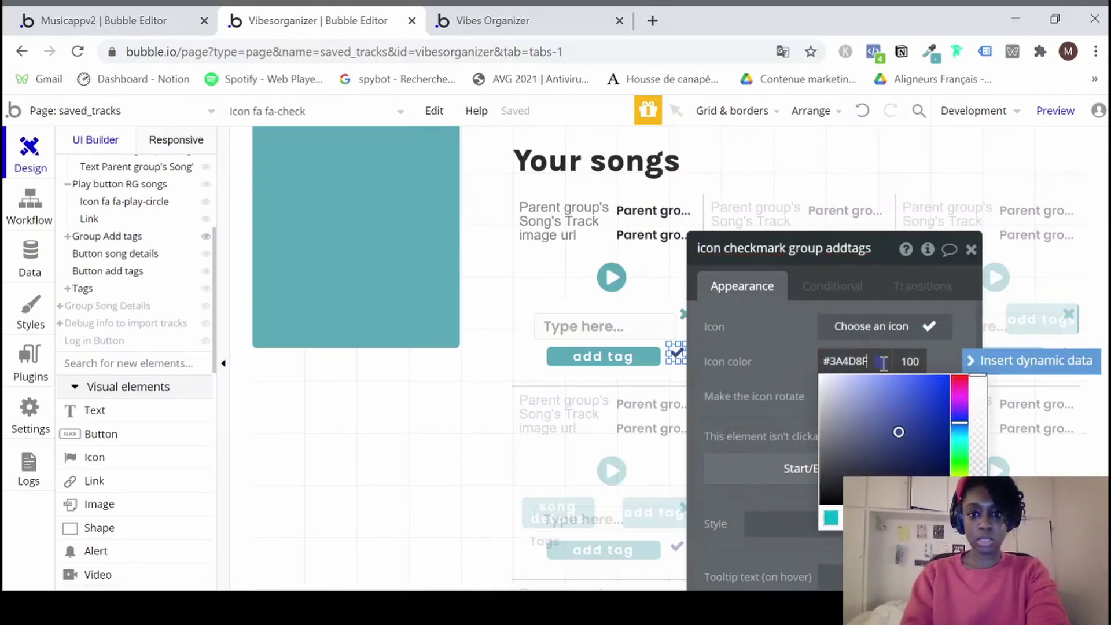
{"action": "left_click", "coordinate": [958, 465]}
{"action": "left_click_drag", "start_coordinate": [958, 466], "coordinate": [959, 455]}
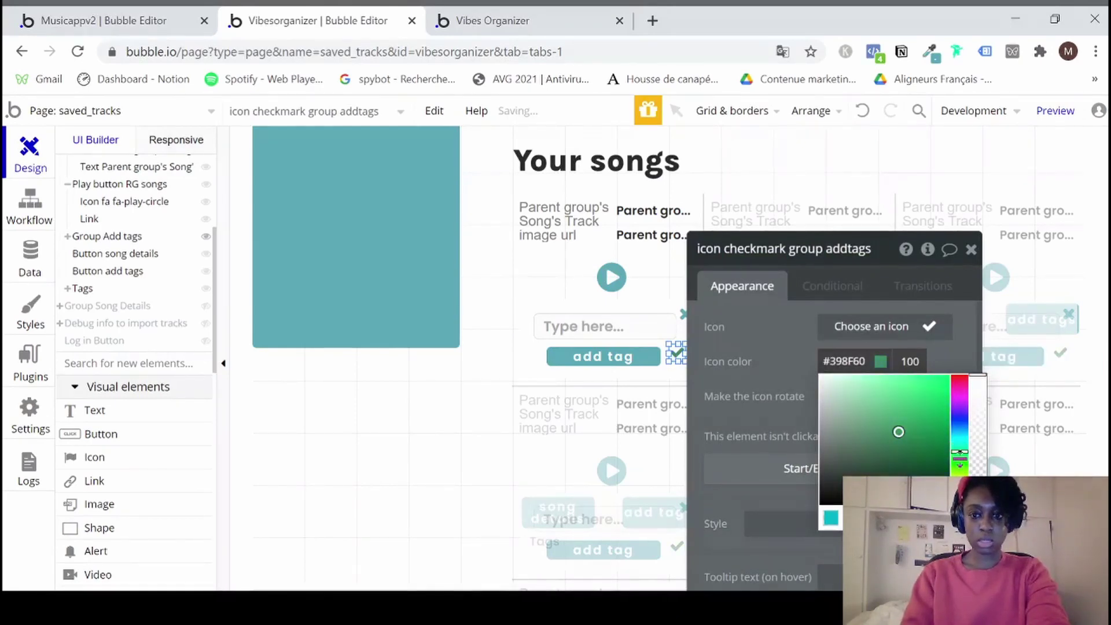
{"action": "left_click_drag", "start_coordinate": [898, 433], "coordinate": [930, 397]}
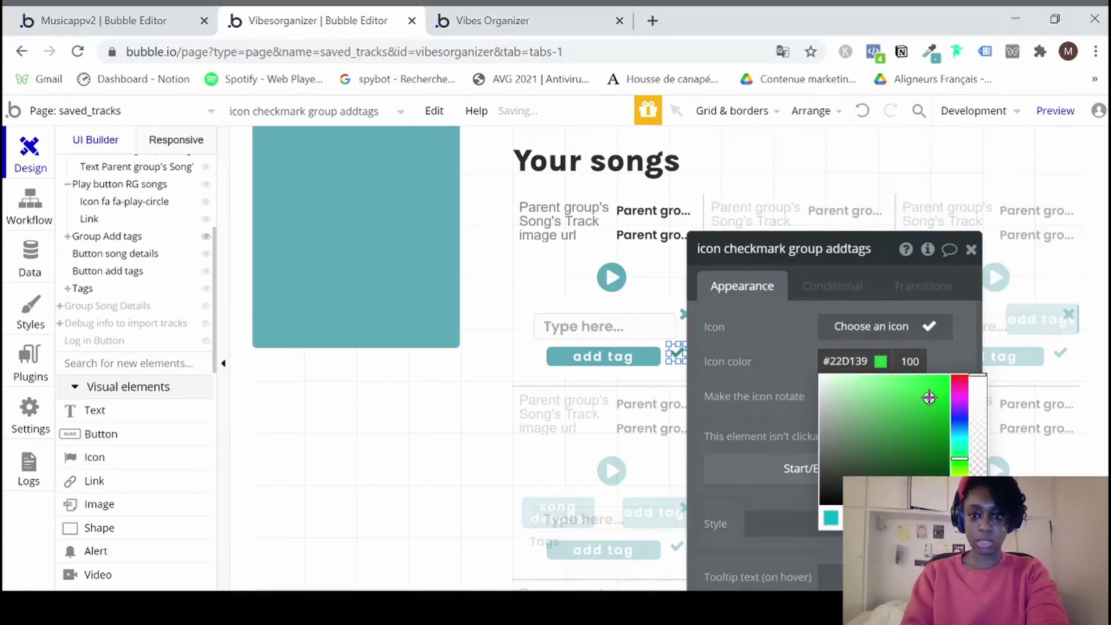
In the "Group Add tags is clicked" workflow, add a Show action after the pause for the element icon checkmark group addtags.
{"action": "left_click", "coordinate": [971, 251]}
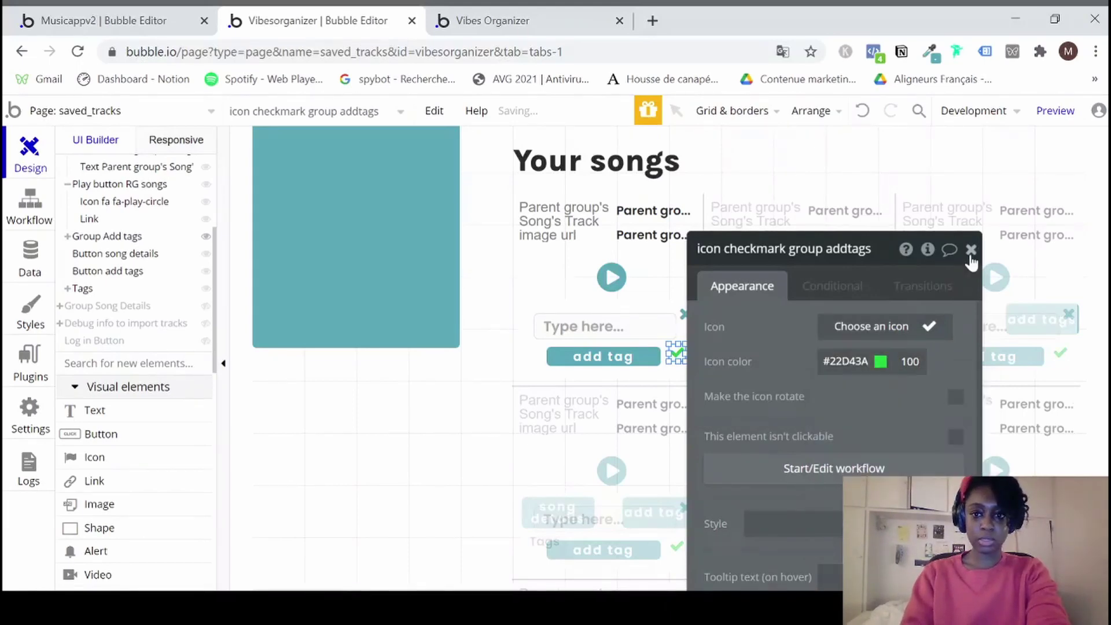
{"action": "left_click_drag", "start_coordinate": [683, 357], "coordinate": [684, 359]}
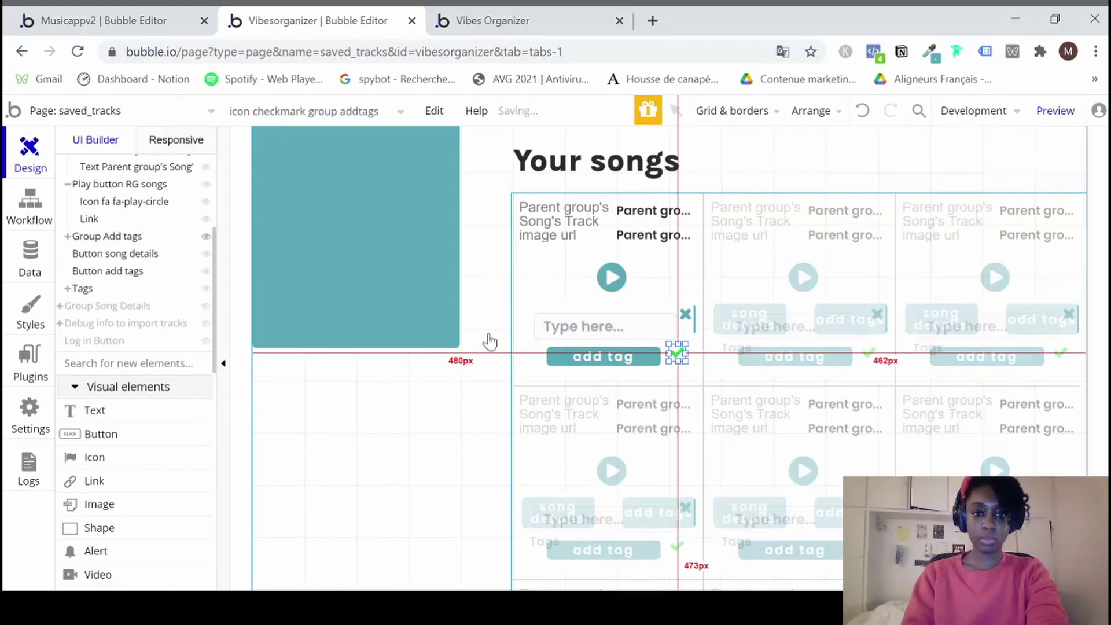
{"action": "left_click", "coordinate": [28, 206]}
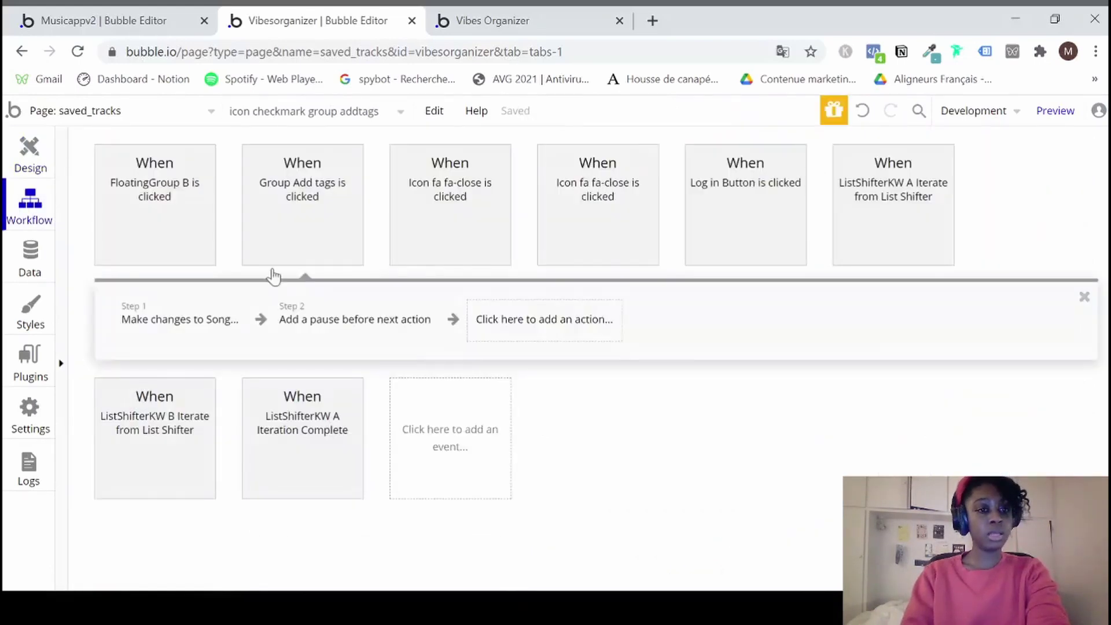
{"action": "left_click", "coordinate": [273, 263]}
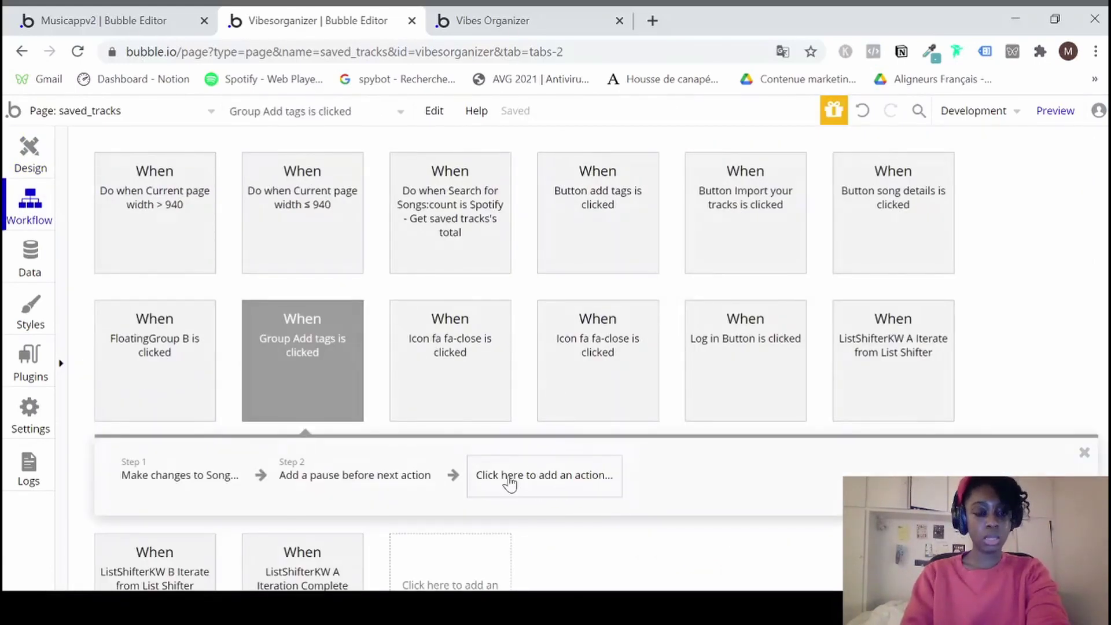
{"action": "left_click", "coordinate": [564, 498]}
{"action": "scroll", "coordinate": [578, 463], "scroll_direction": "down", "scroll_amount": 1}
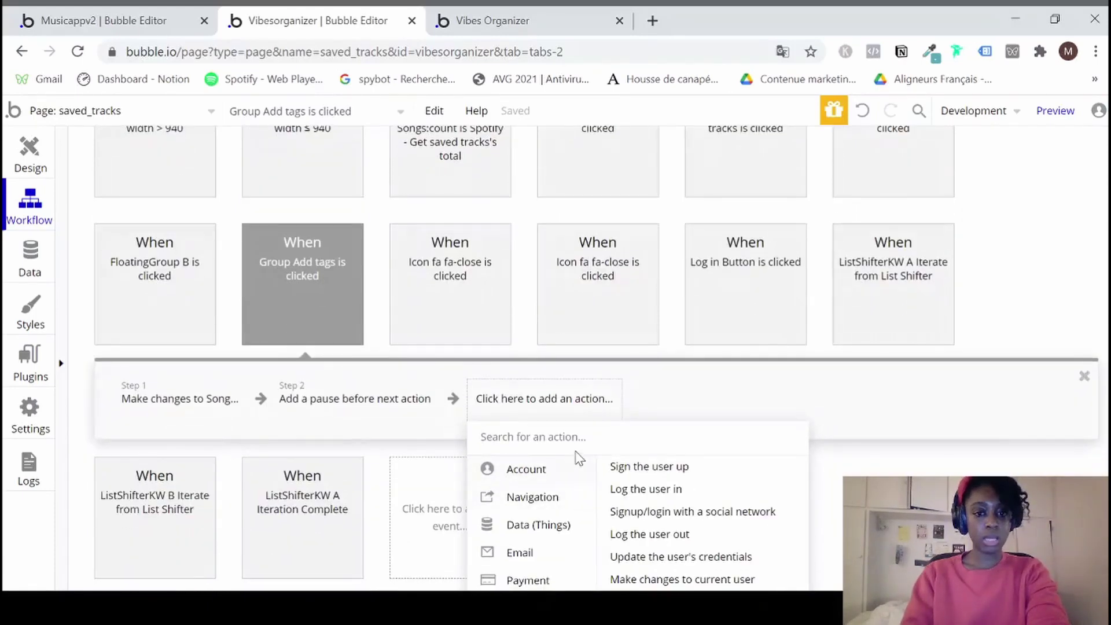
{"action": "type", "text": "show"}
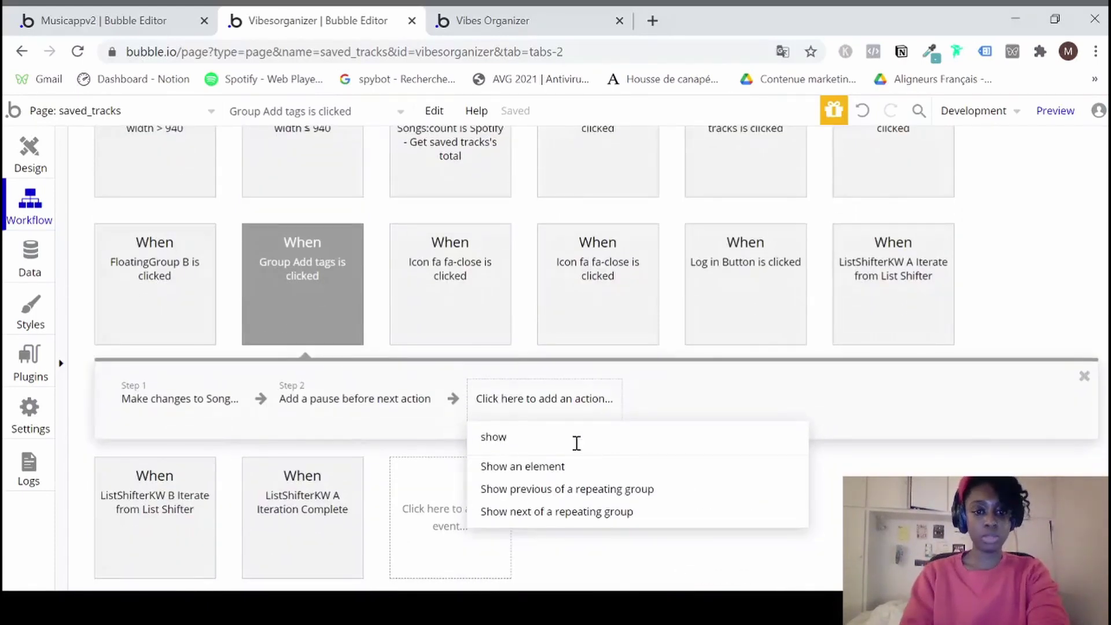
{"action": "left_click", "coordinate": [564, 466]}
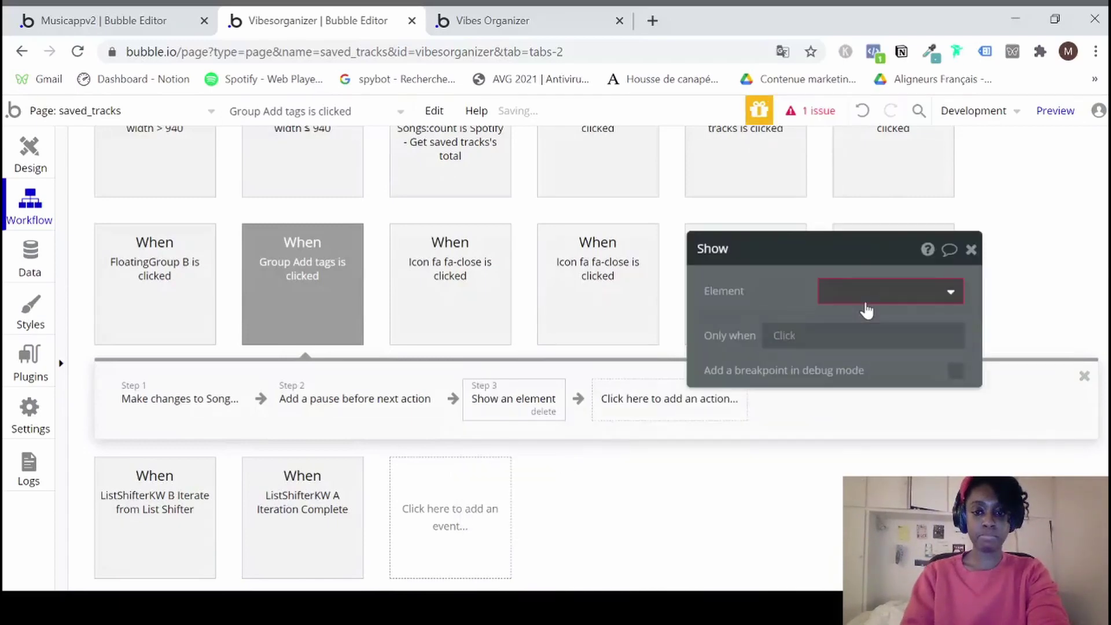
{"action": "left_click", "coordinate": [866, 310]}
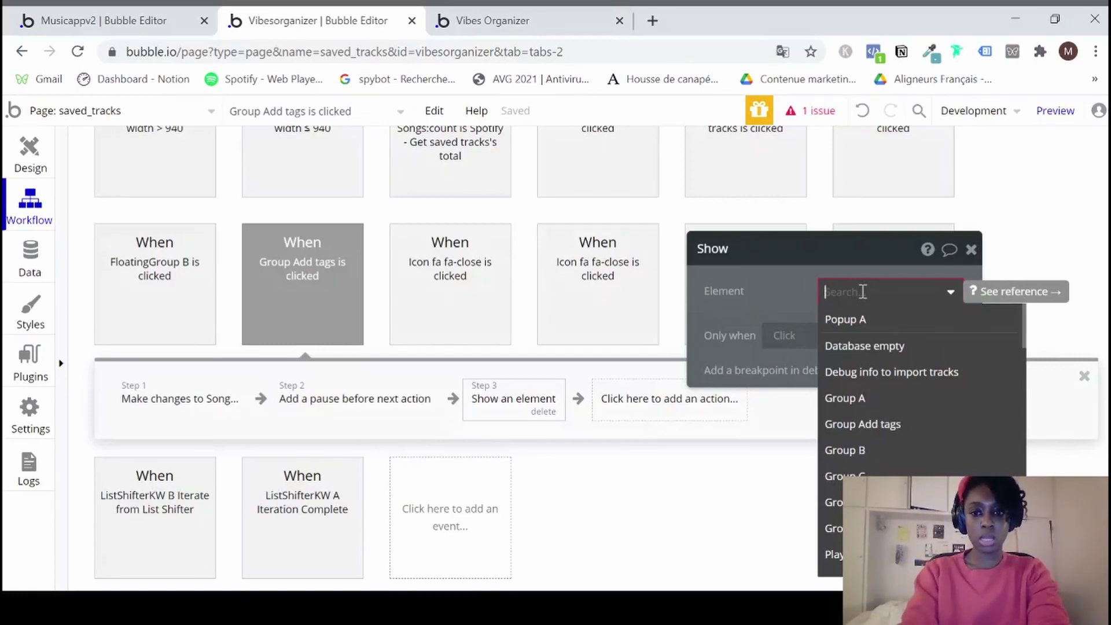
{"action": "type", "text": "chec"}
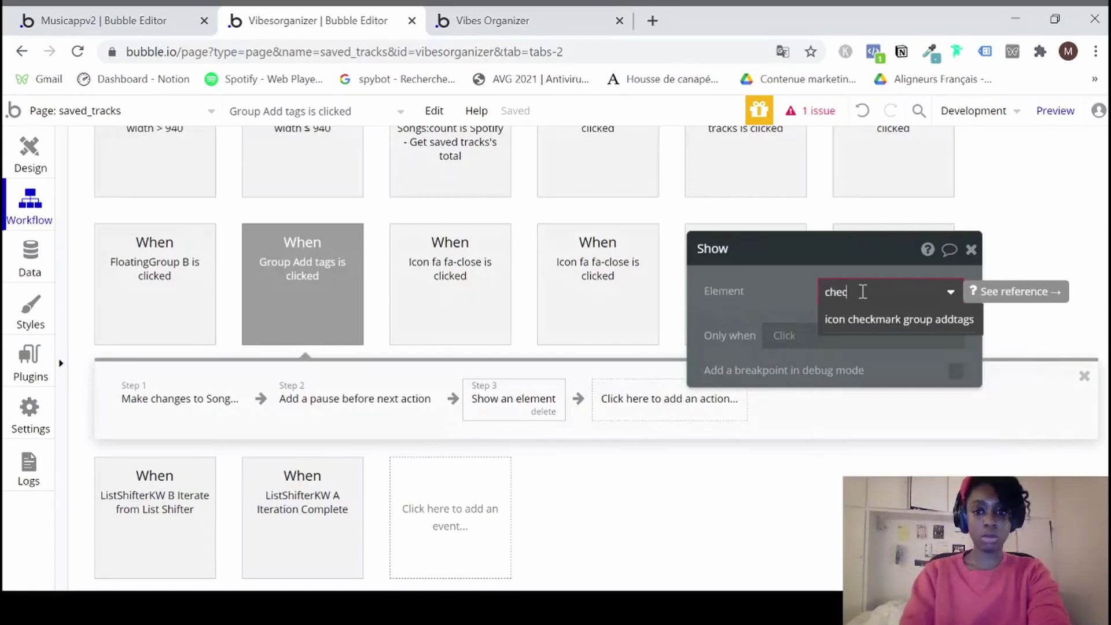
{"action": "left_click", "coordinate": [866, 316]}
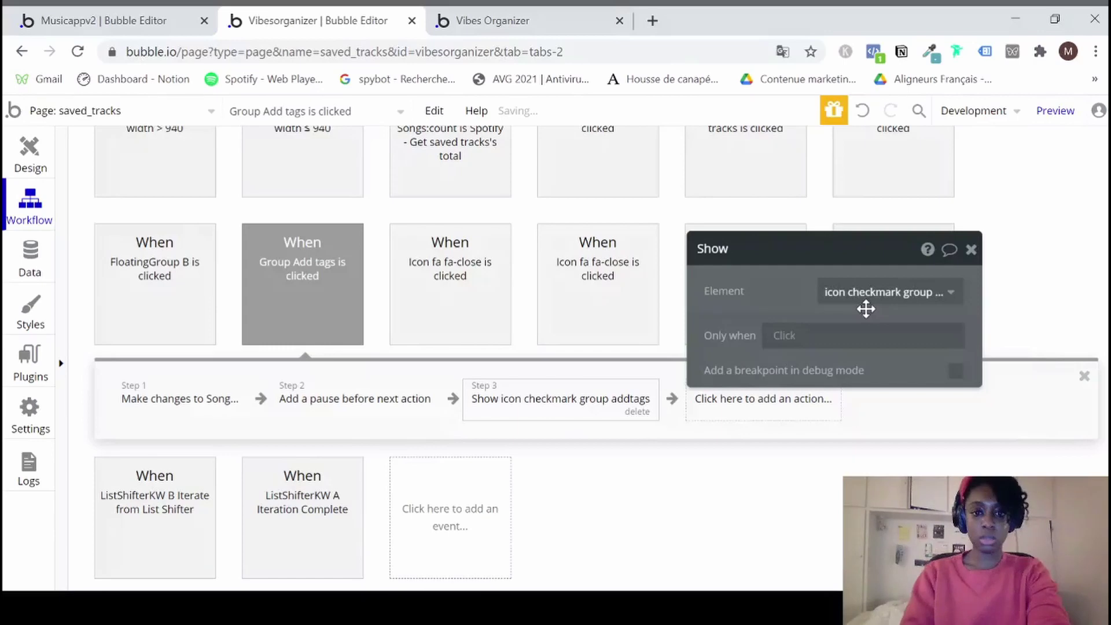
In the page design, make the green checkmark icon in Group Add tags not visible on page load.
{"action": "left_click", "coordinate": [34, 157]}
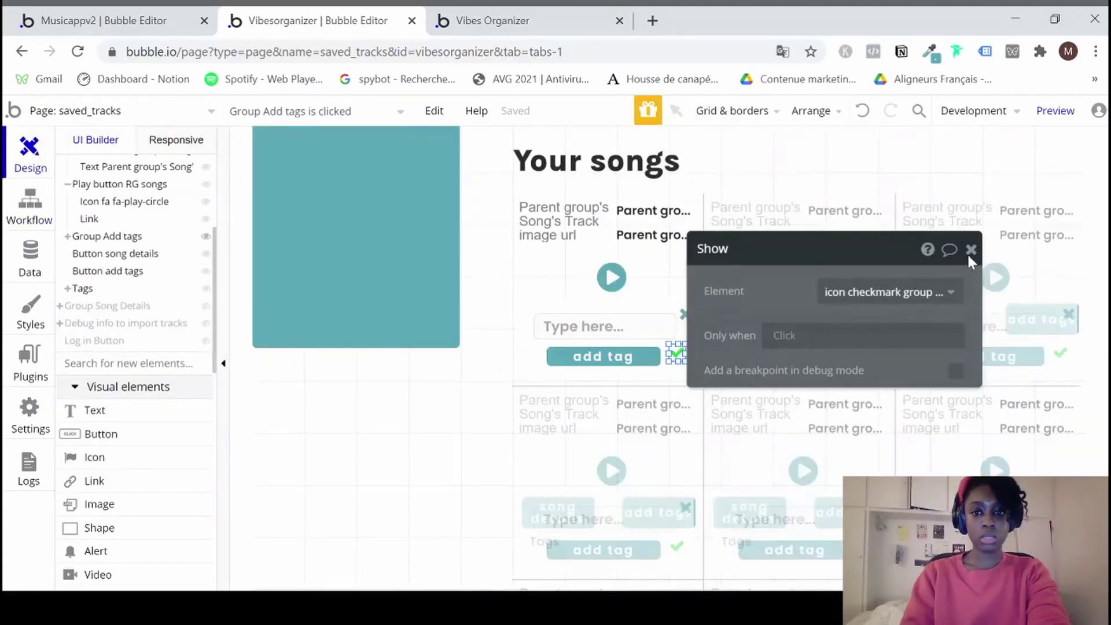
{"action": "left_click", "coordinate": [675, 354]}
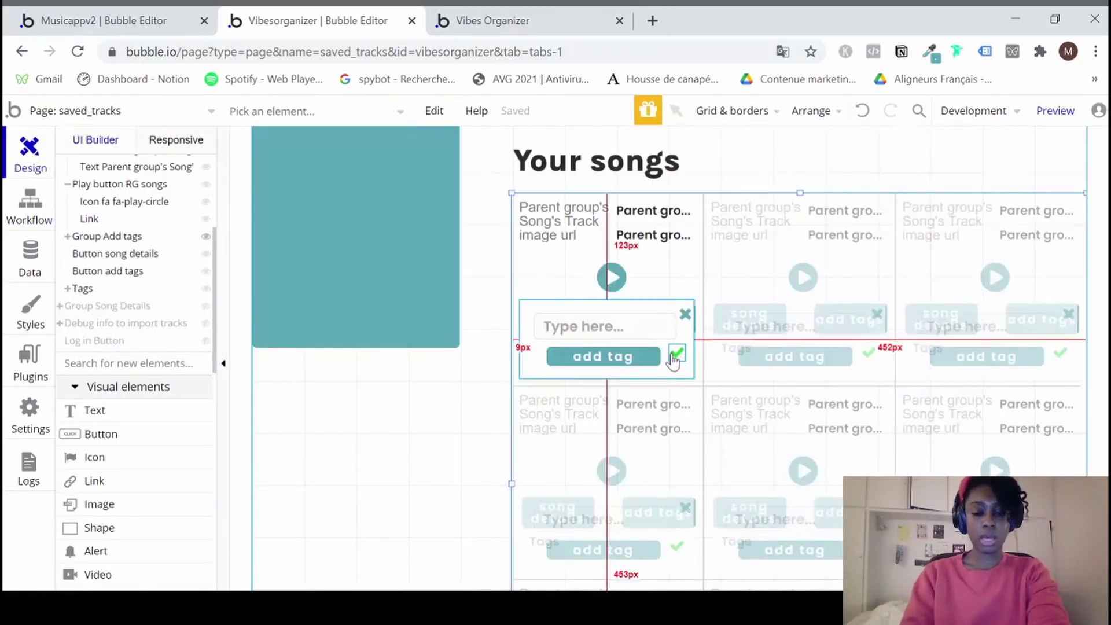
{"action": "left_click", "coordinate": [677, 354]}
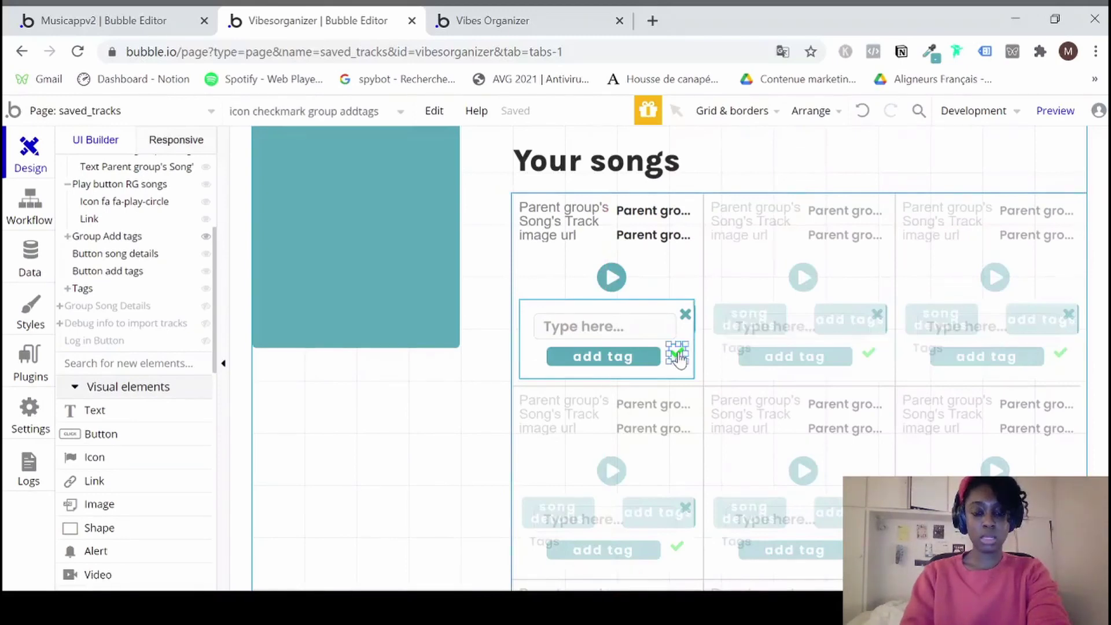
{"action": "double_click", "coordinate": [679, 355]}
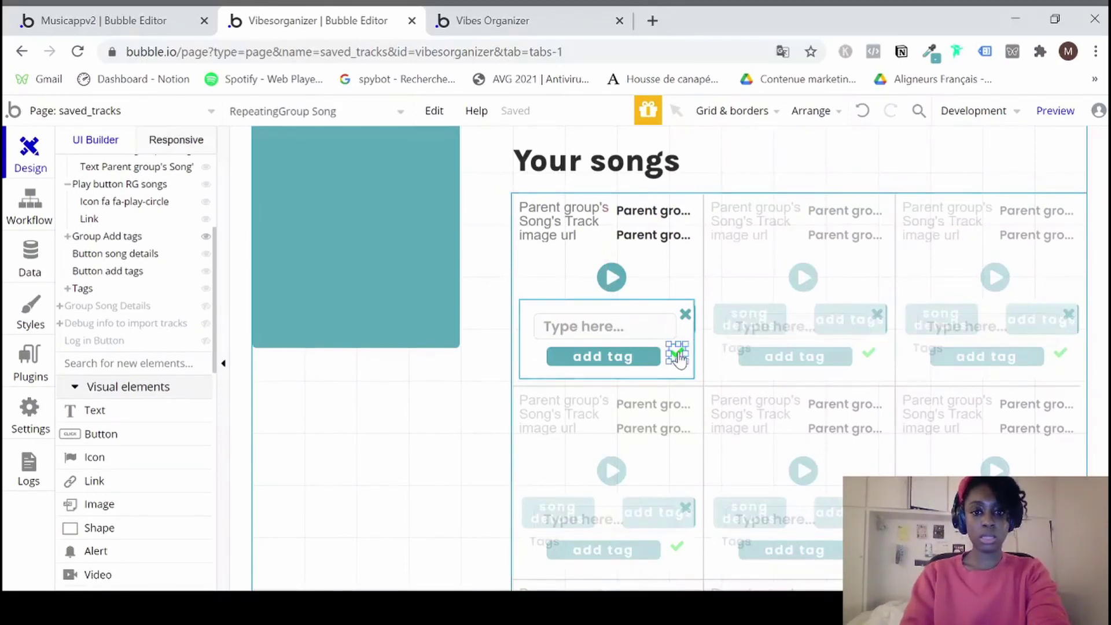
{"action": "double_click", "coordinate": [678, 355]}
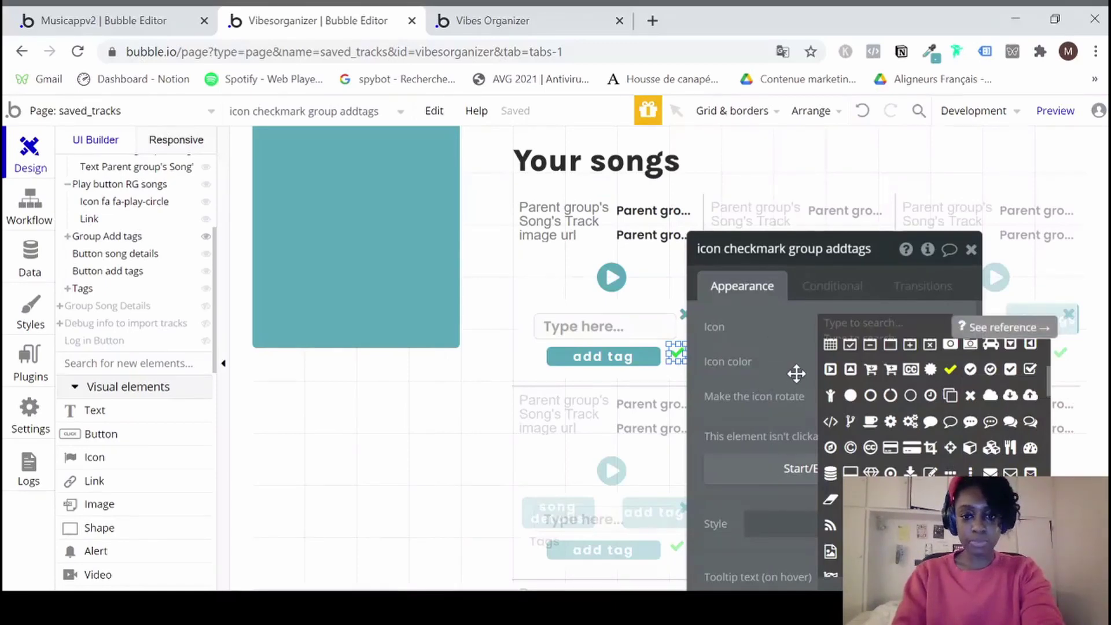
{"action": "scroll", "coordinate": [888, 253], "scroll_direction": "down", "scroll_amount": 3}
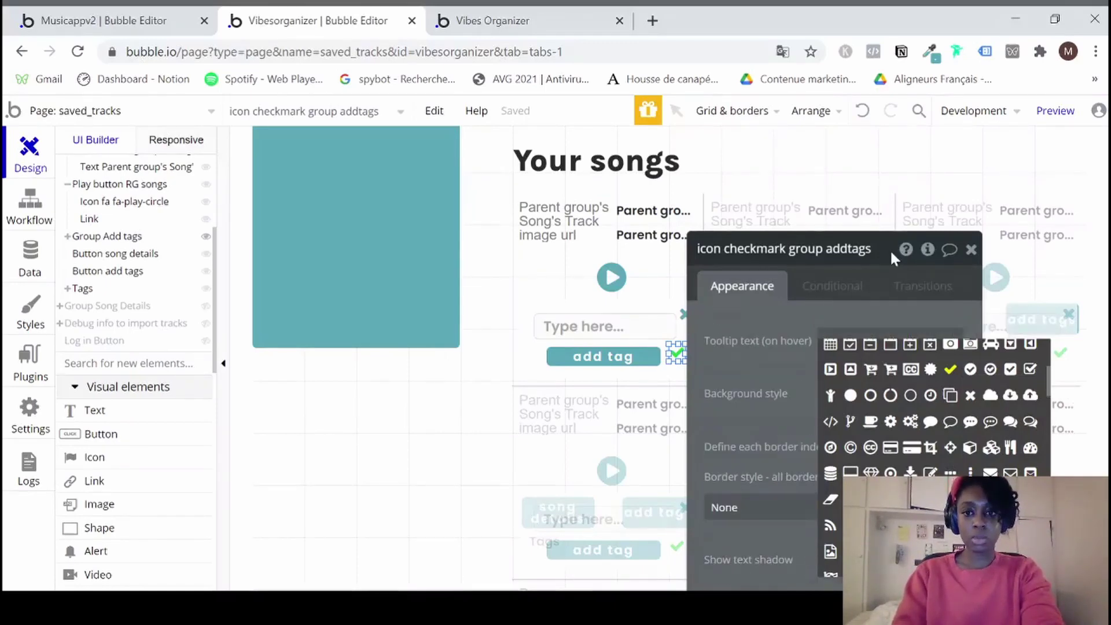
{"action": "left_click", "coordinate": [890, 249]}
{"action": "scroll", "coordinate": [865, 458], "scroll_direction": "down", "scroll_amount": 2}
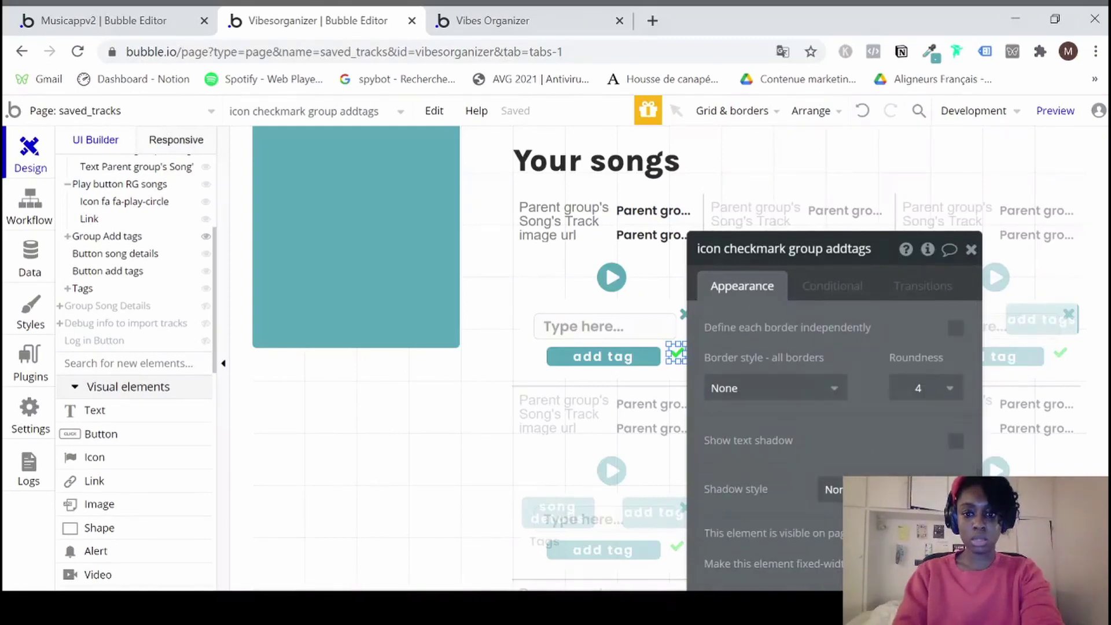
{"action": "left_click", "coordinate": [956, 533]}
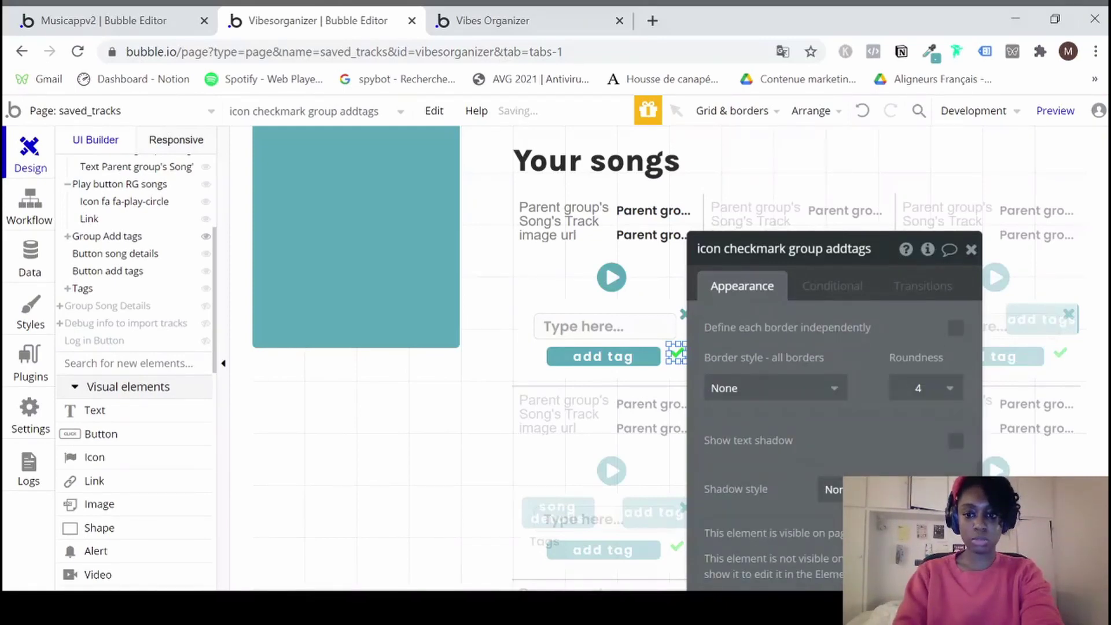
{"action": "left_click", "coordinate": [971, 249]}
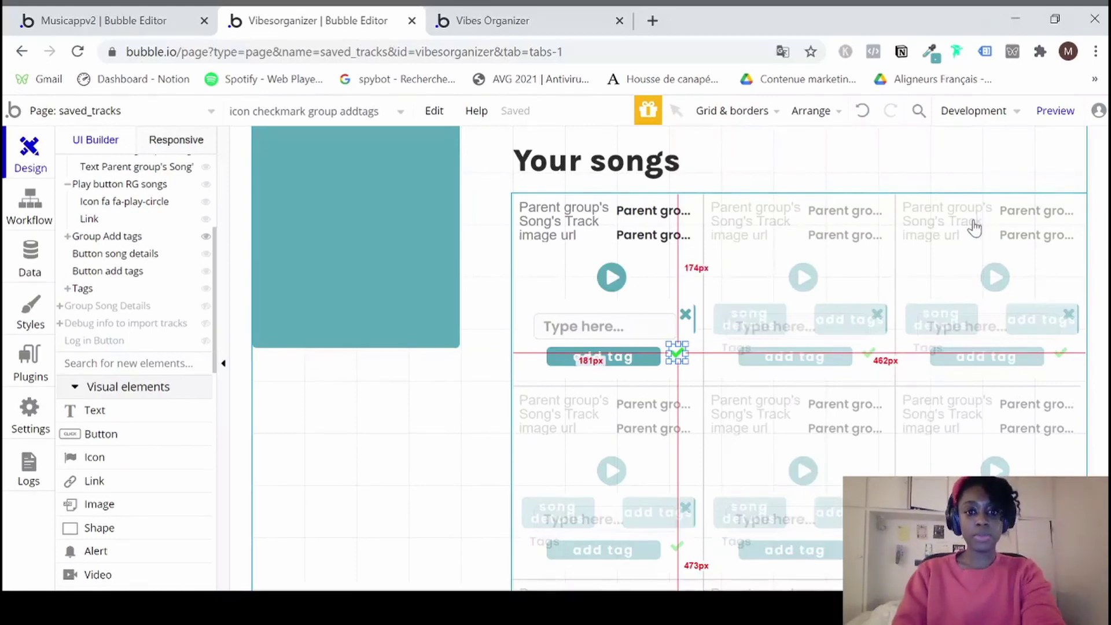
Widen Group Add tags slightly at its right edge and nudge the whole group 3 px to the right.
{"action": "left_click", "coordinate": [688, 334]}
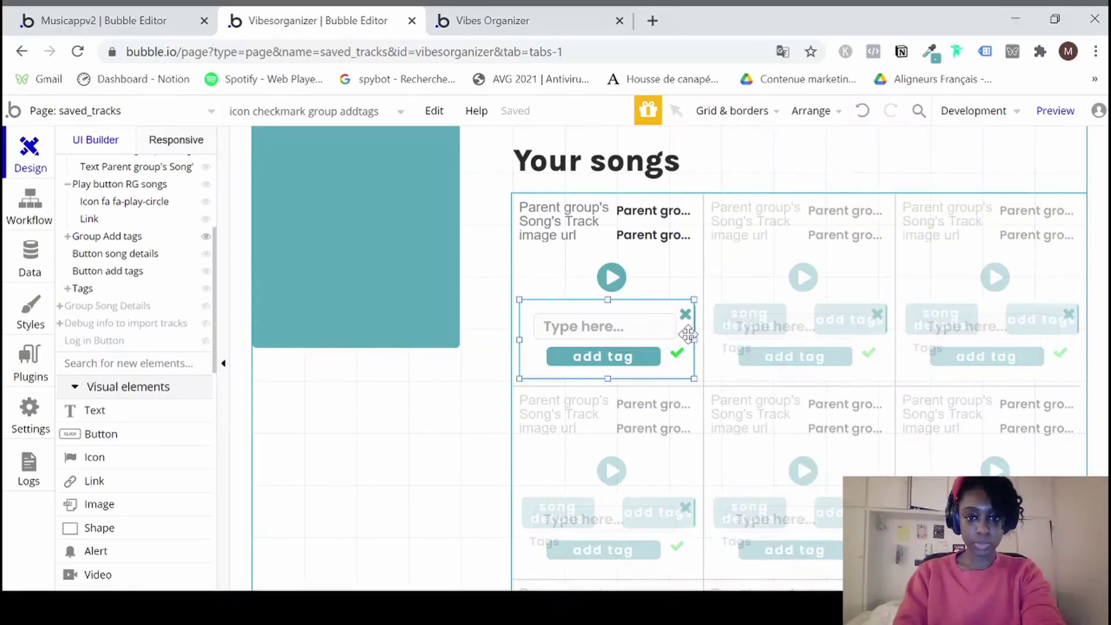
{"action": "left_click_drag", "start_coordinate": [694, 339], "coordinate": [707, 369]}
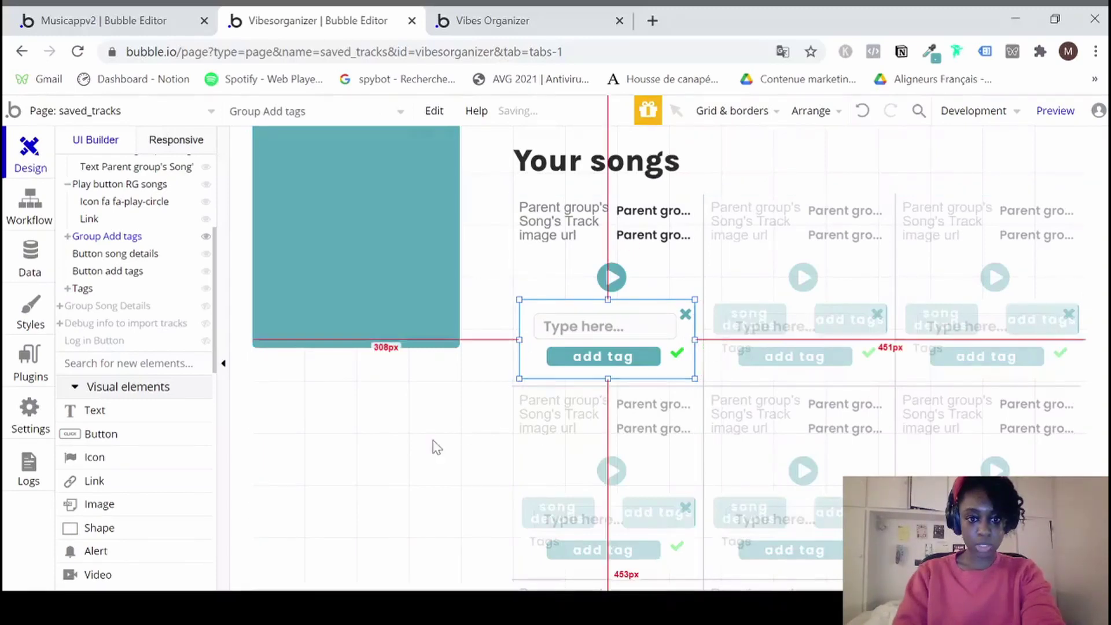
{"action": "left_click", "coordinate": [716, 351]}
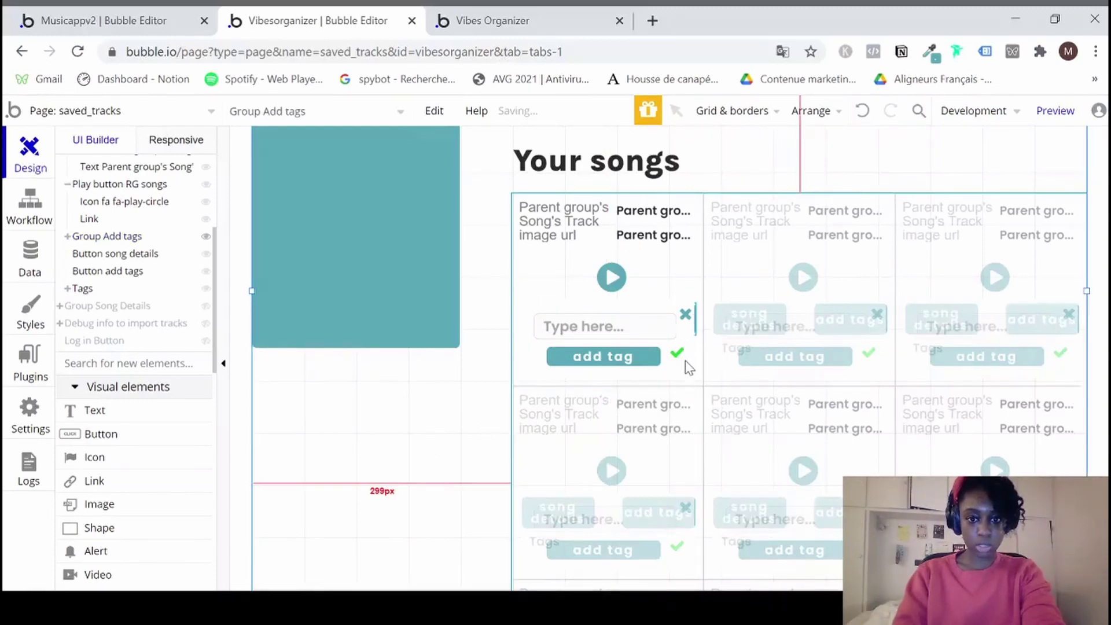
{"action": "left_click", "coordinate": [661, 373]}
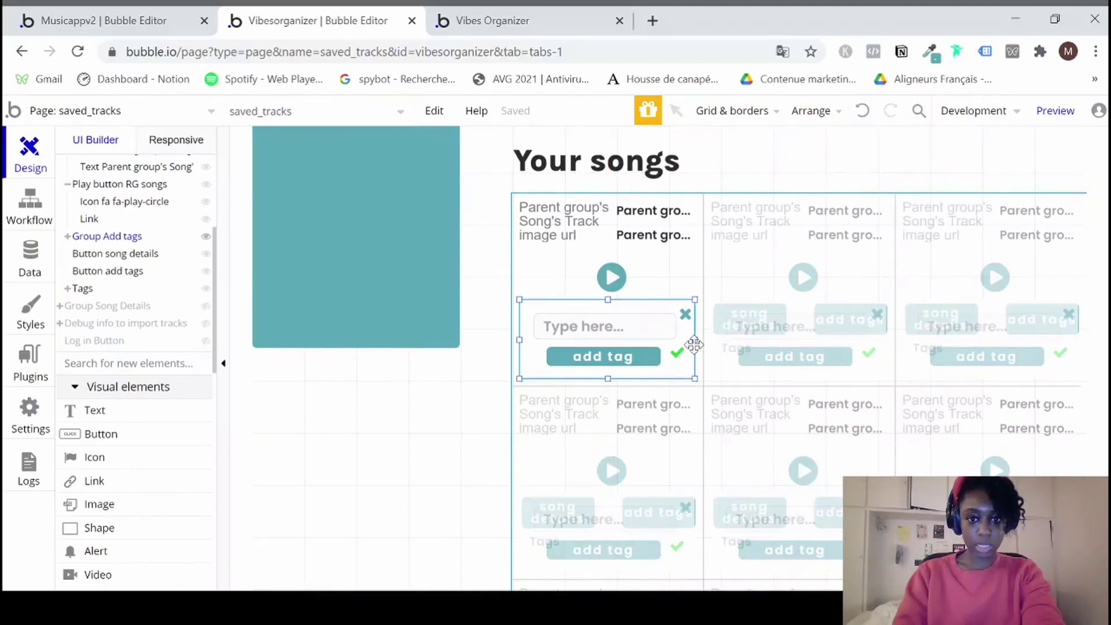
{"action": "left_click_drag", "start_coordinate": [695, 347], "coordinate": [696, 341]}
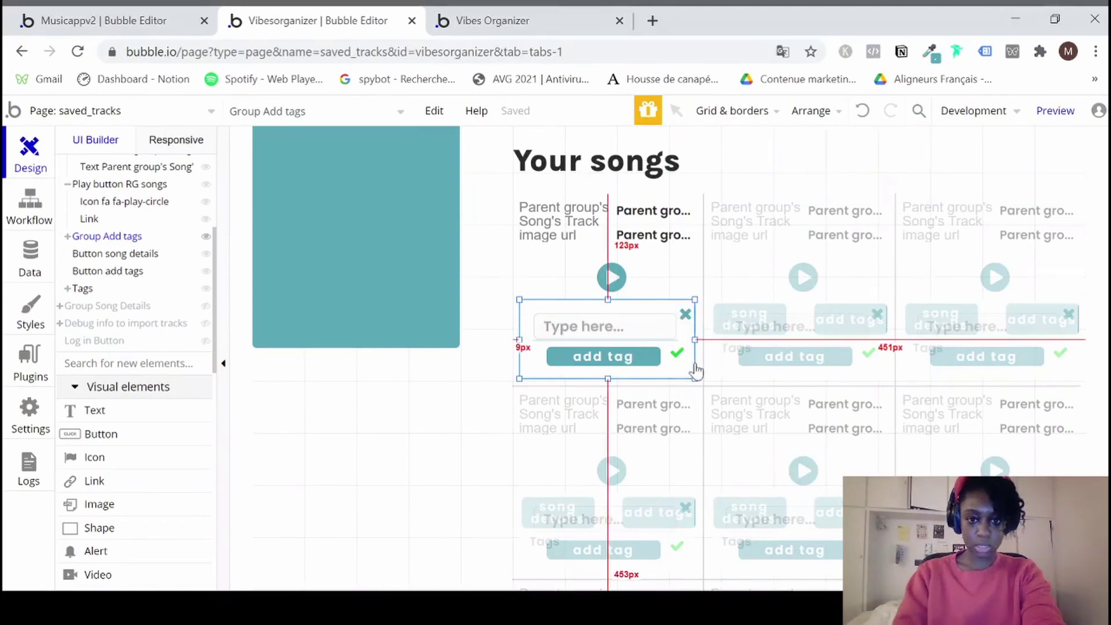
{"action": "left_click", "coordinate": [428, 451]}
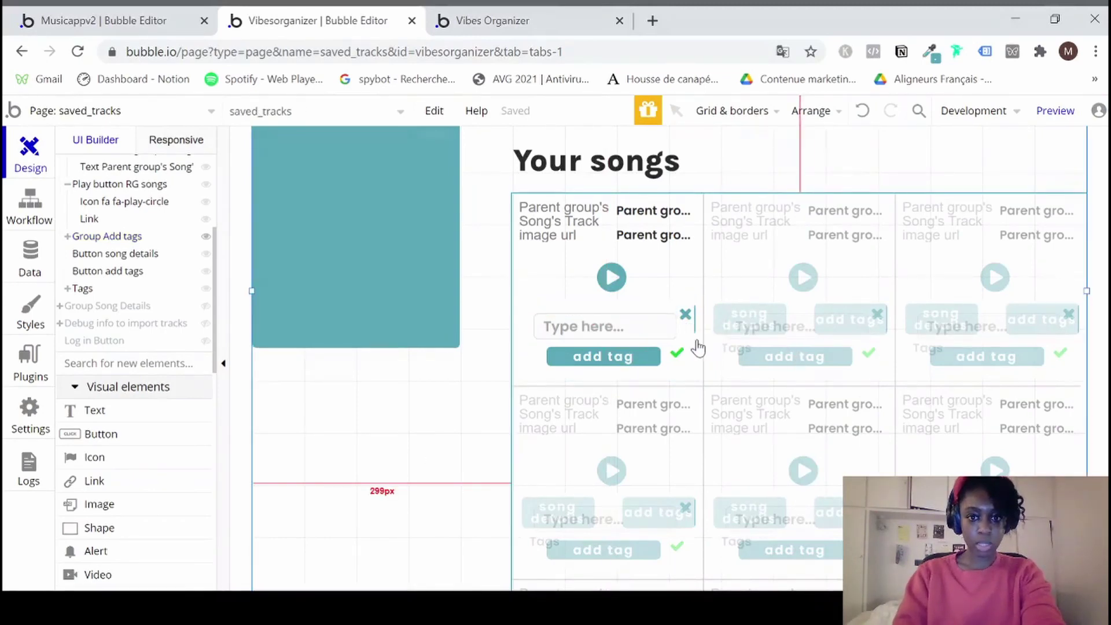
{"action": "left_click", "coordinate": [693, 345]}
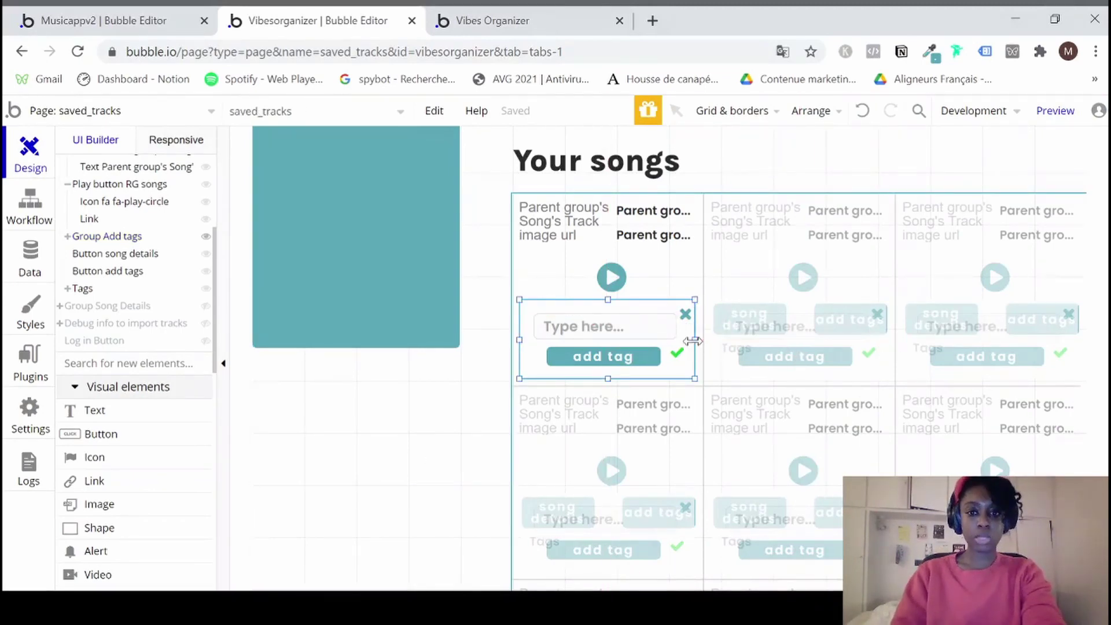
{"action": "key", "text": "Right"}
{"action": "key", "text": "Right"}
{"action": "key", "text": "Right"}
{"action": "left_click", "coordinate": [300, 450]}
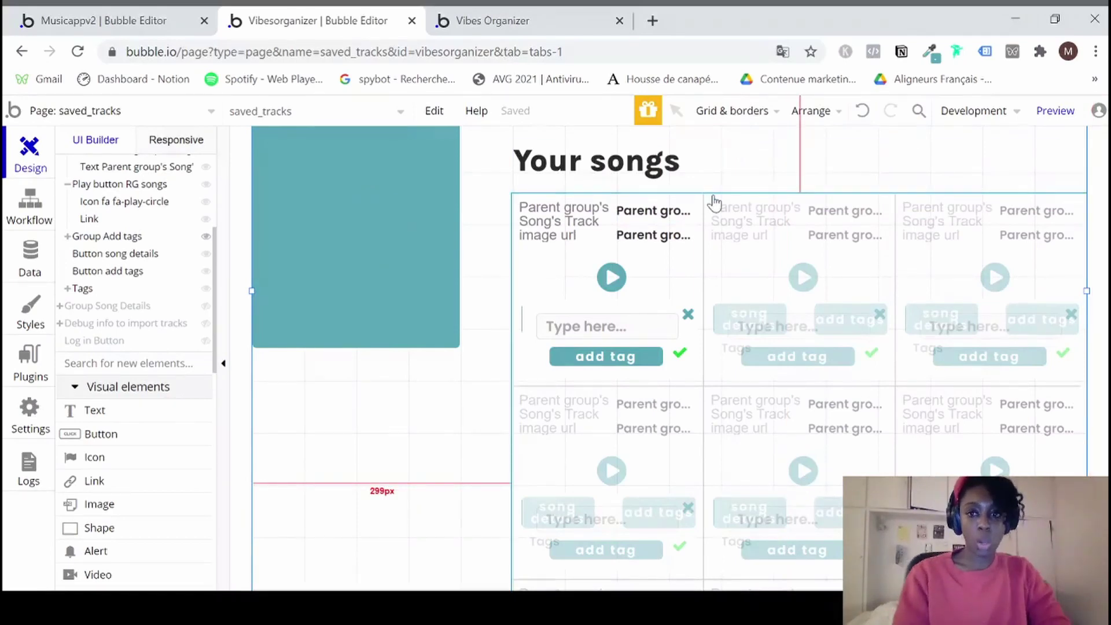
Move RepeatingGroup Song straight down to leave an empty band between it and the Your songs heading.
{"action": "left_click", "coordinate": [707, 260]}
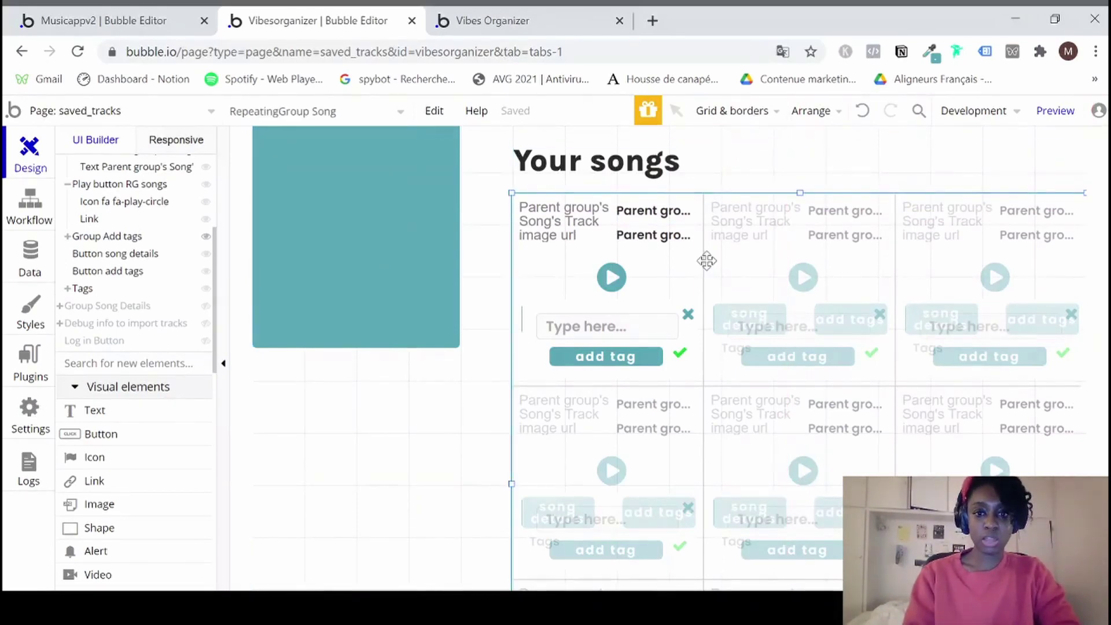
{"action": "left_click_drag", "start_coordinate": [707, 261], "coordinate": [709, 380]}
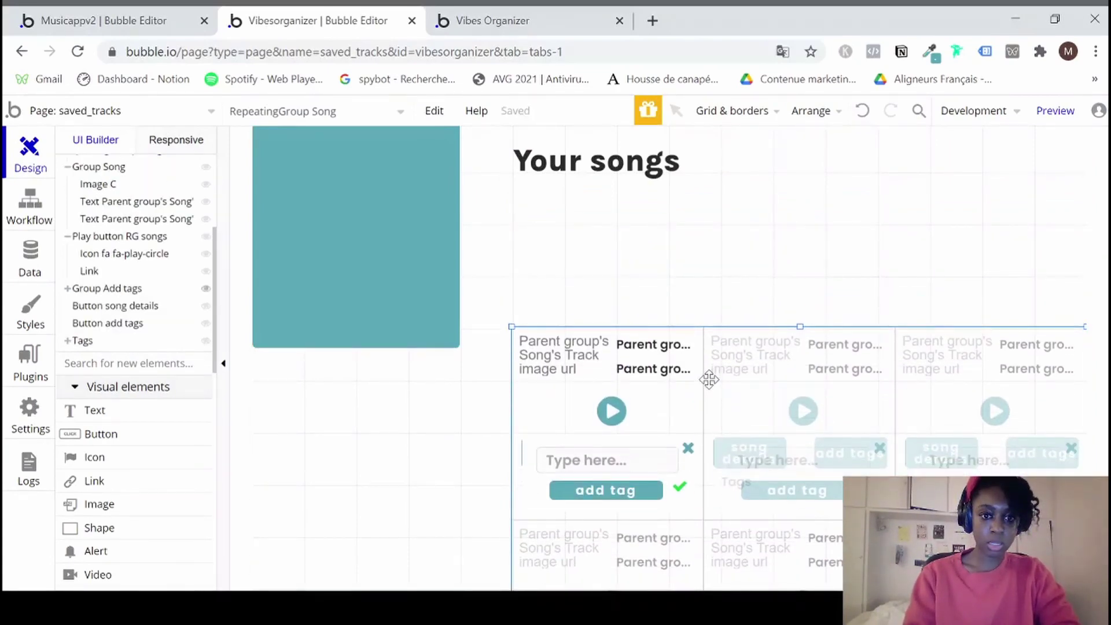
{"action": "scroll", "coordinate": [709, 379], "scroll_direction": "down", "scroll_amount": 10}
{"action": "scroll", "coordinate": [709, 379], "scroll_direction": "up", "scroll_amount": 1}
{"action": "scroll", "coordinate": [712, 385], "scroll_direction": "up", "scroll_amount": 5}
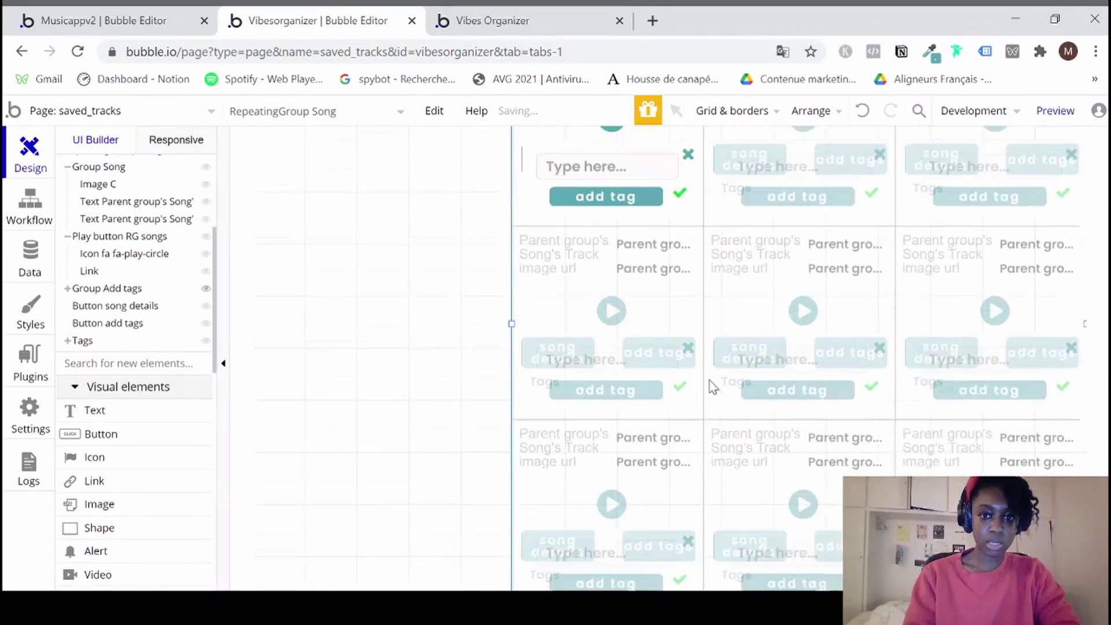
Preview the saved_tracks page and examine the song grid's layout and its spacing below the Your songs heading.
{"action": "left_click", "coordinate": [1070, 108]}
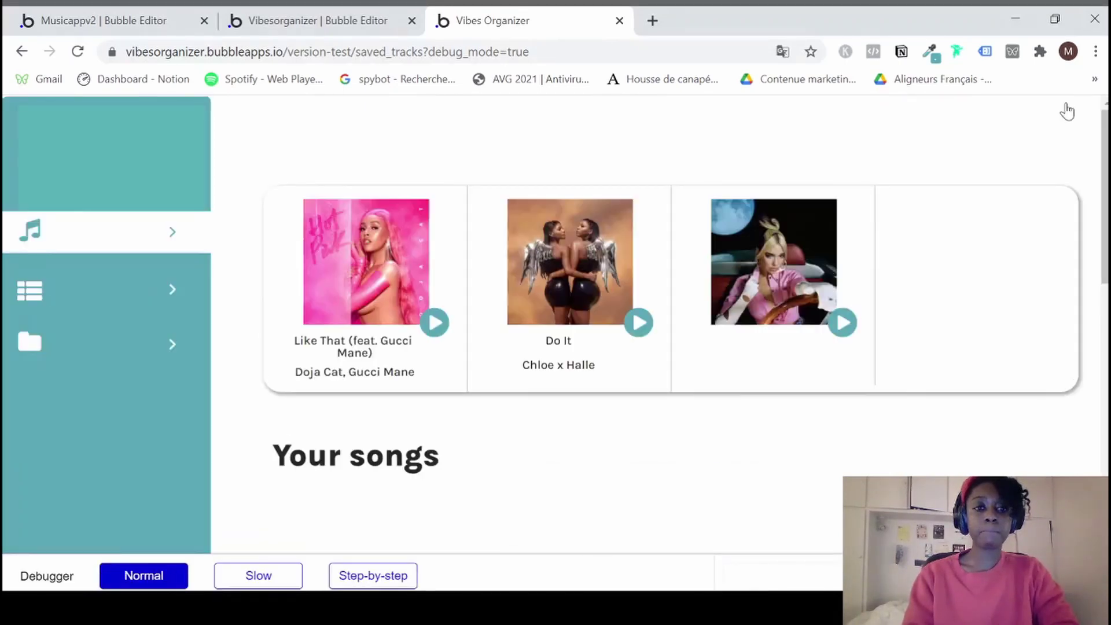
{"action": "scroll", "coordinate": [874, 338], "scroll_direction": "down", "scroll_amount": 15}
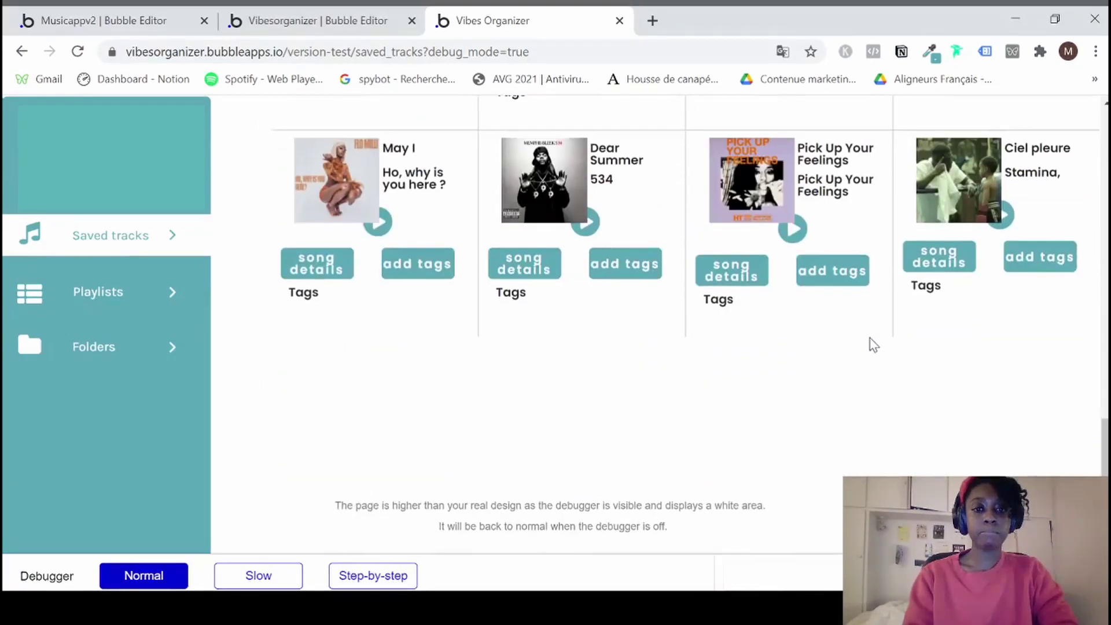
{"action": "scroll", "coordinate": [874, 342], "scroll_direction": "up", "scroll_amount": 10}
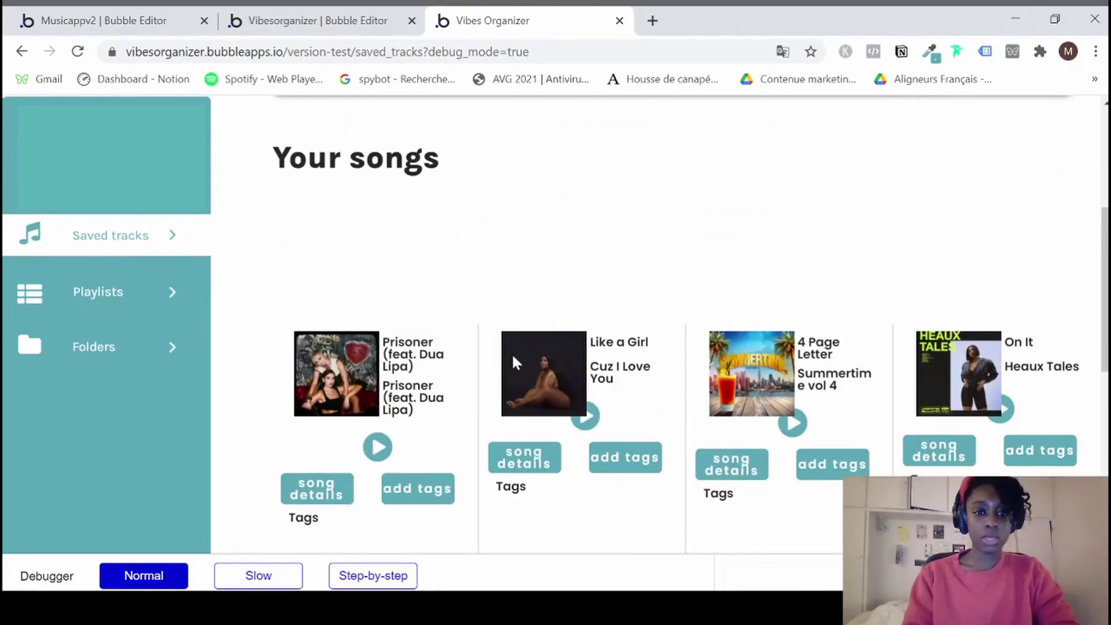
{"action": "scroll", "coordinate": [513, 357], "scroll_direction": "down", "scroll_amount": 10}
{"action": "scroll", "coordinate": [706, 173], "scroll_direction": "up", "scroll_amount": 5}
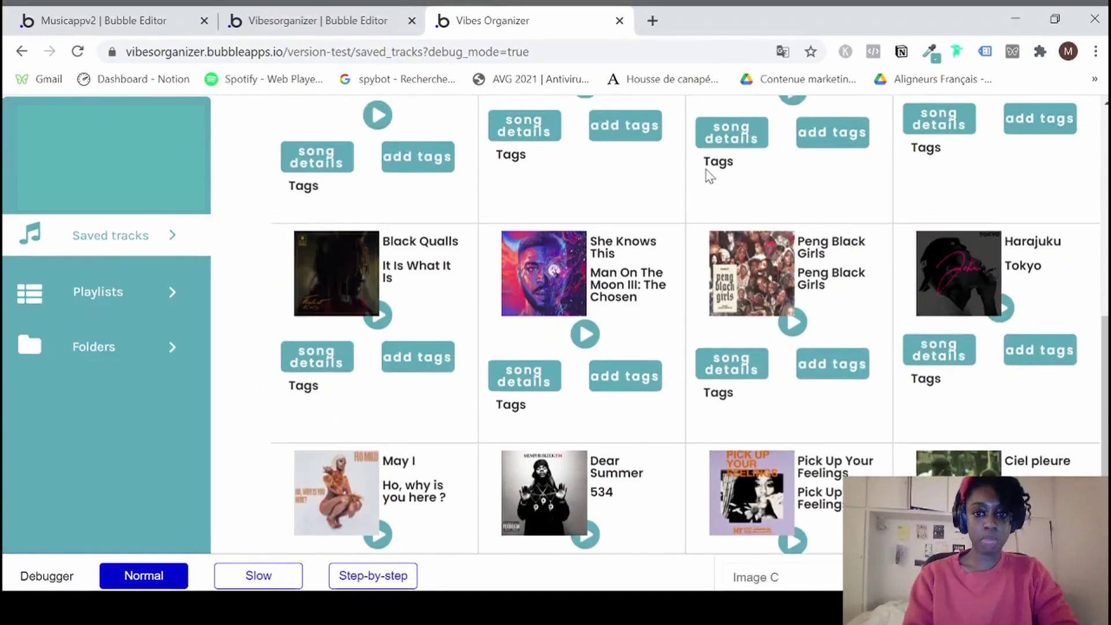
{"action": "scroll", "coordinate": [709, 174], "scroll_direction": "up", "scroll_amount": 8}
{"action": "scroll", "coordinate": [550, 429], "scroll_direction": "down", "scroll_amount": 2}
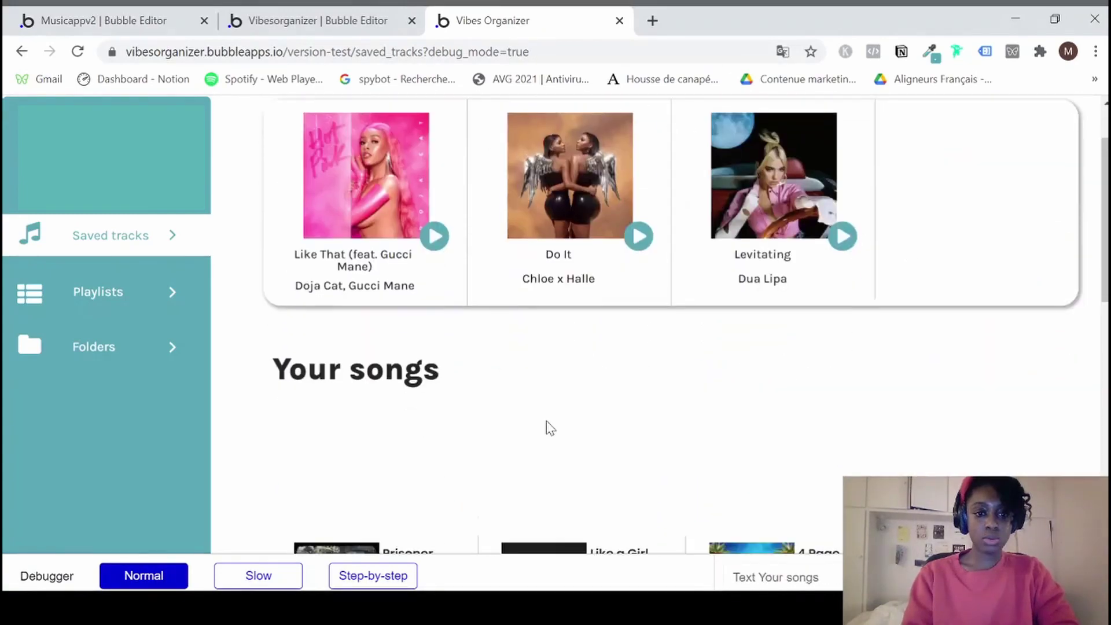
Return to the Bubble editor and draw an input about 399 by 55 px in the empty band below the Your songs heading.
{"action": "scroll", "coordinate": [549, 428], "scroll_direction": "down", "scroll_amount": 2}
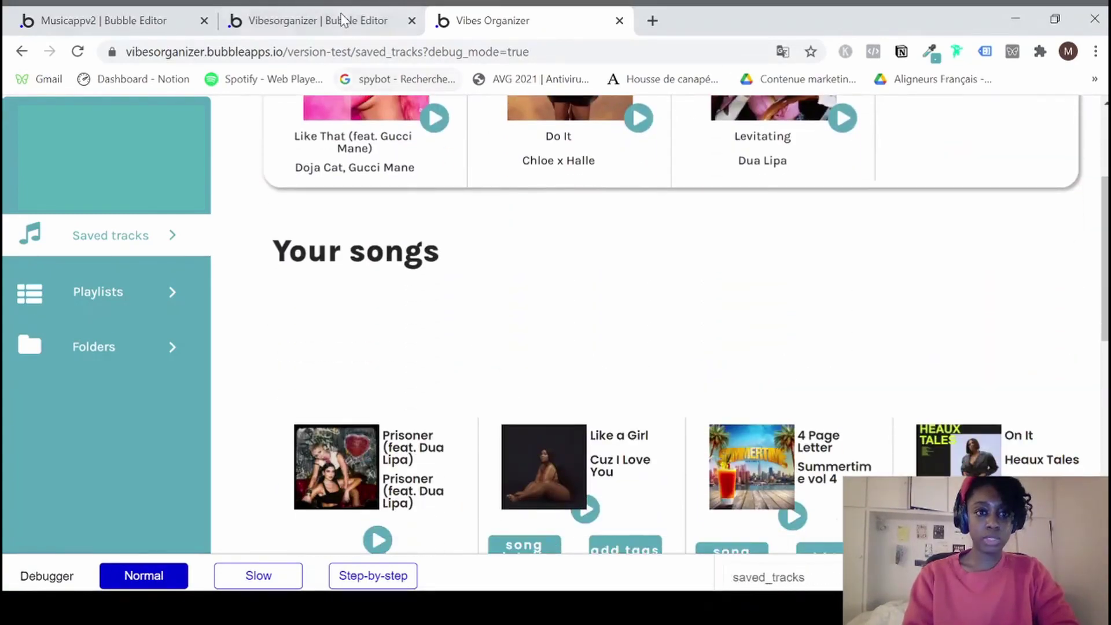
{"action": "left_click", "coordinate": [318, 21]}
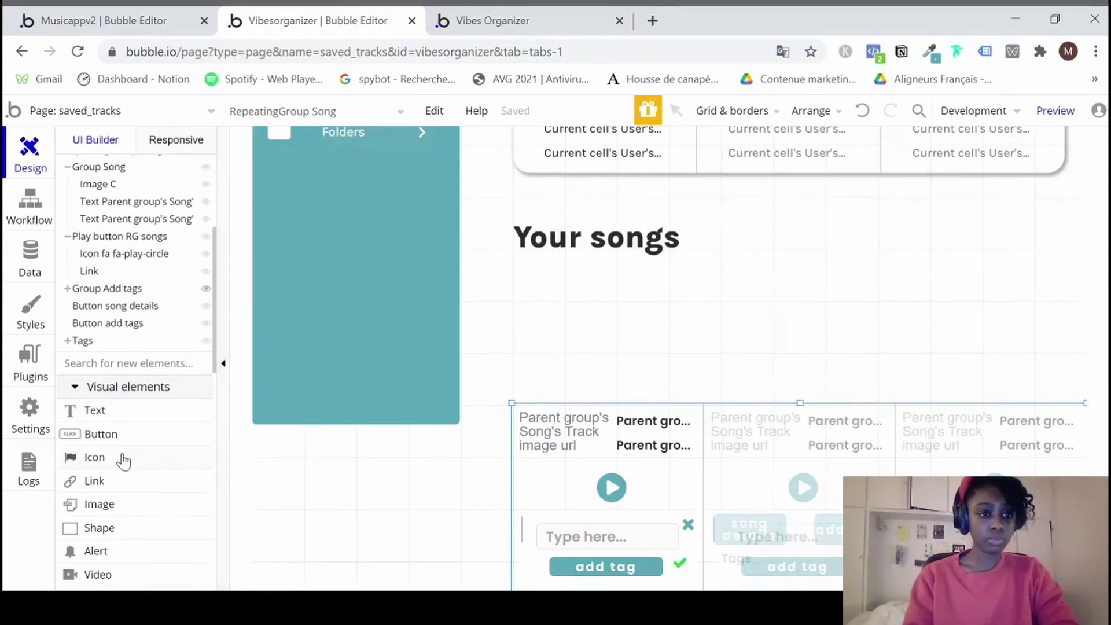
{"action": "scroll", "coordinate": [120, 459], "scroll_direction": "down", "scroll_amount": 3}
{"action": "scroll", "coordinate": [123, 461], "scroll_direction": "down", "scroll_amount": 9}
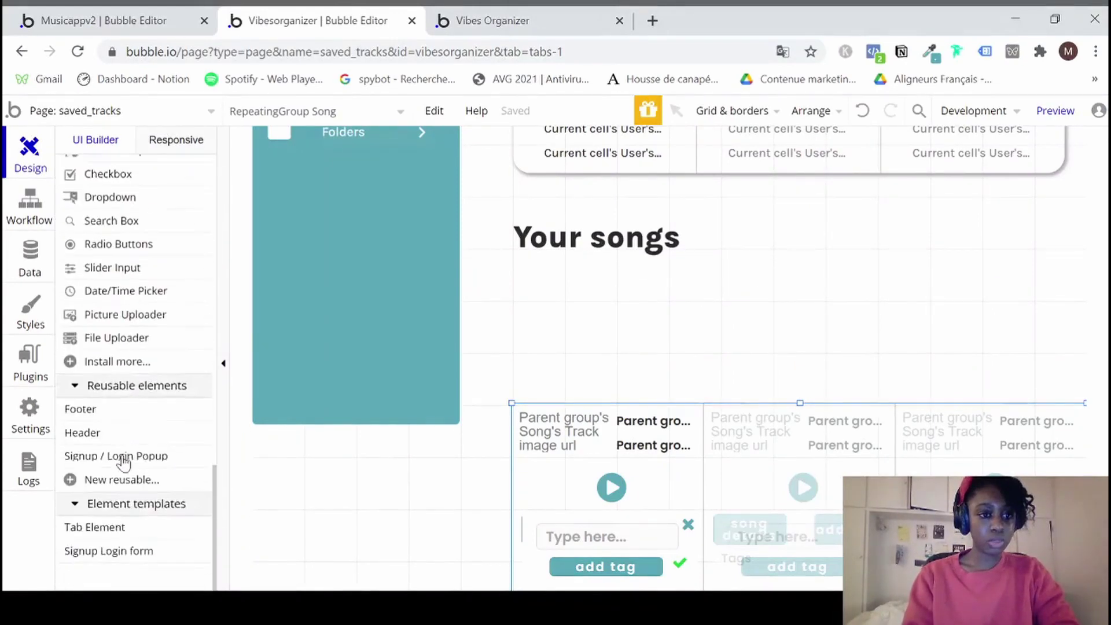
{"action": "scroll", "coordinate": [154, 338], "scroll_direction": "up", "scroll_amount": 5}
{"action": "scroll", "coordinate": [154, 339], "scroll_direction": "up", "scroll_amount": 1}
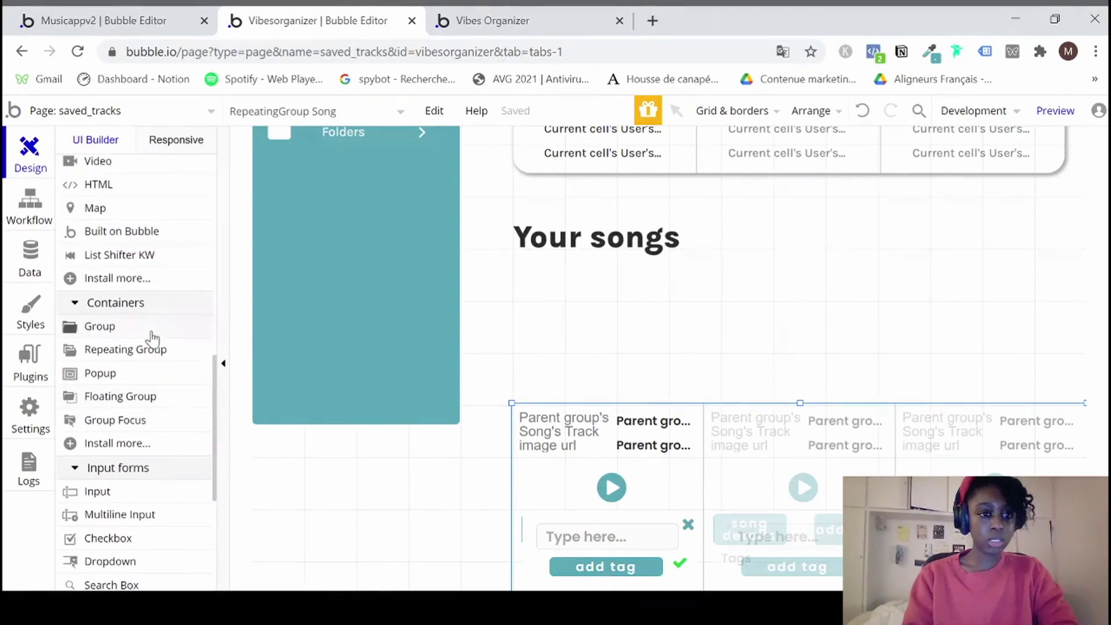
{"action": "left_click", "coordinate": [99, 492]}
{"action": "left_click_drag", "start_coordinate": [637, 269], "coordinate": [984, 318]}
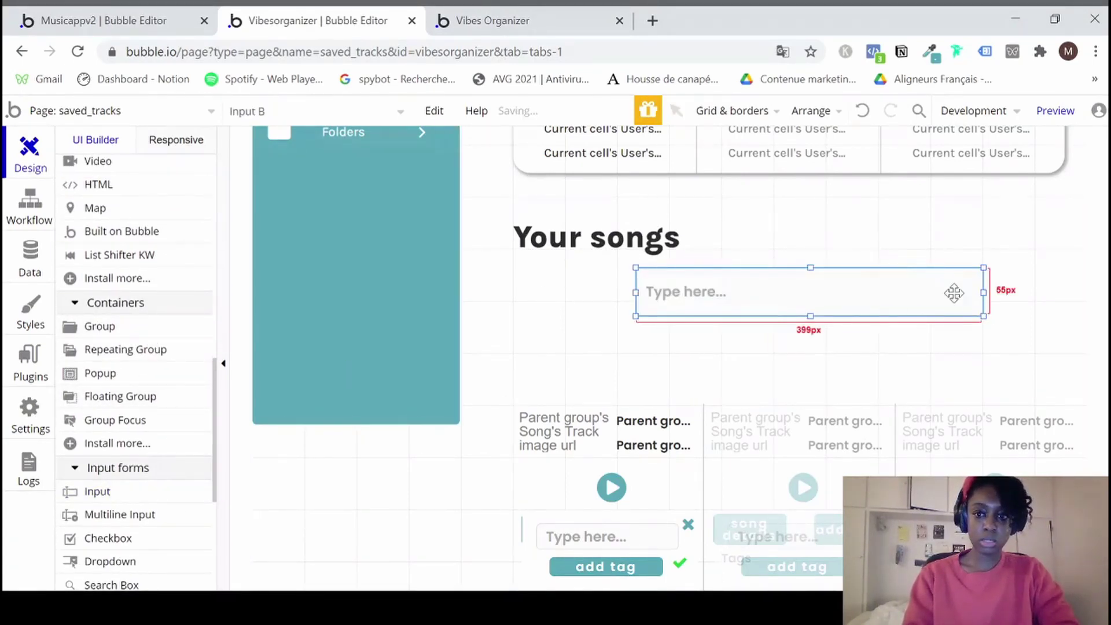
Try to centre the new input horizontally and vertically, and undo the vertical centring.
{"action": "right_click", "coordinate": [946, 291]}
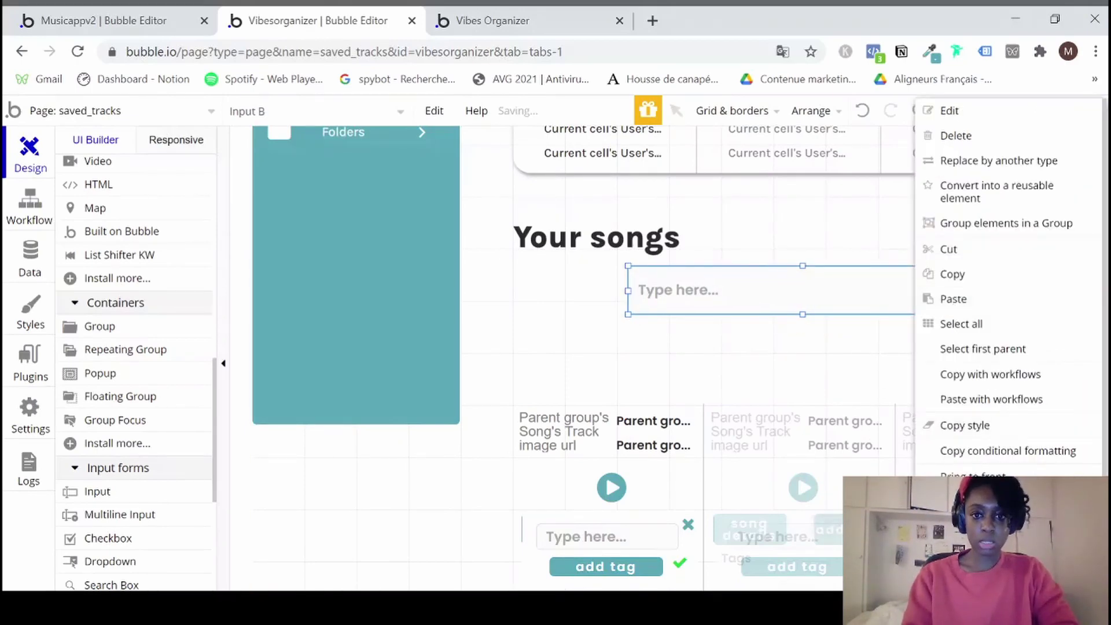
{"action": "left_click", "coordinate": [978, 528]}
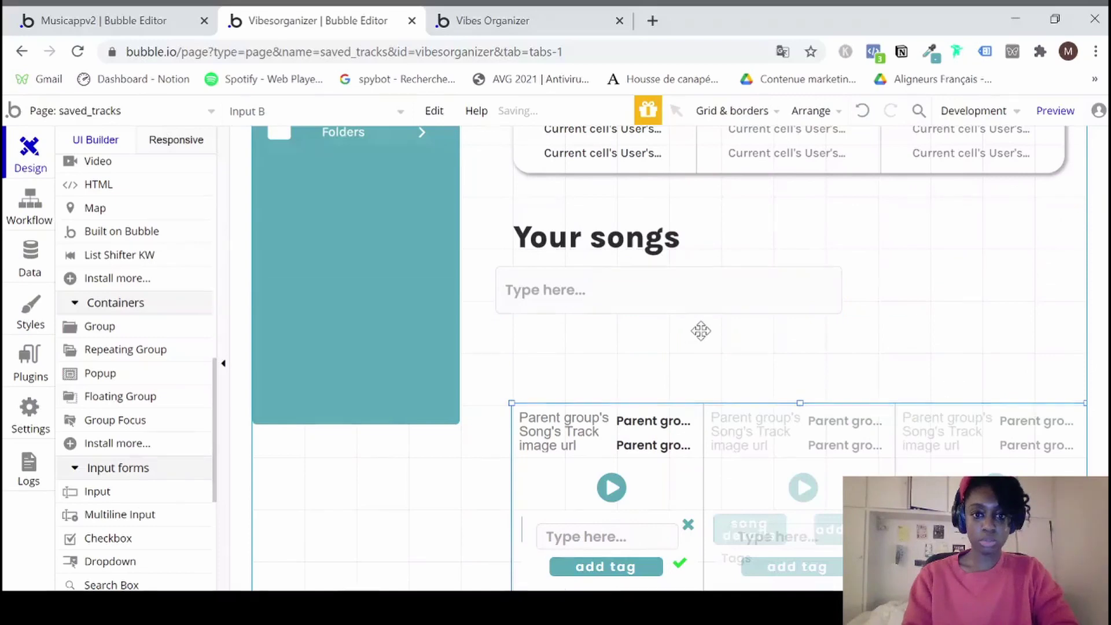
{"action": "left_click", "coordinate": [697, 305]}
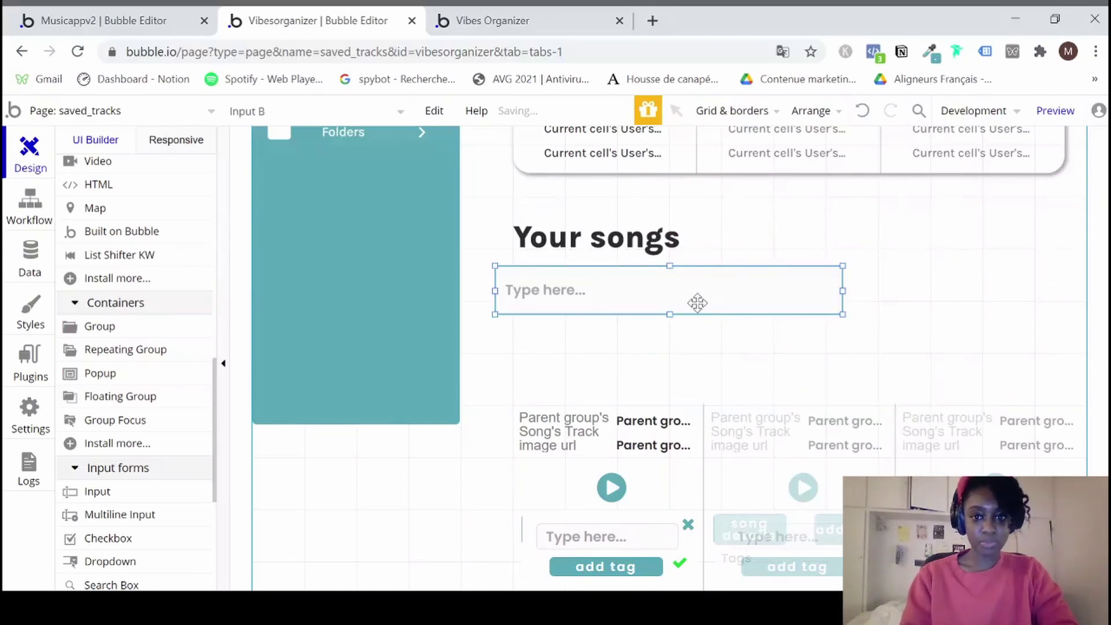
{"action": "right_click", "coordinate": [697, 303]}
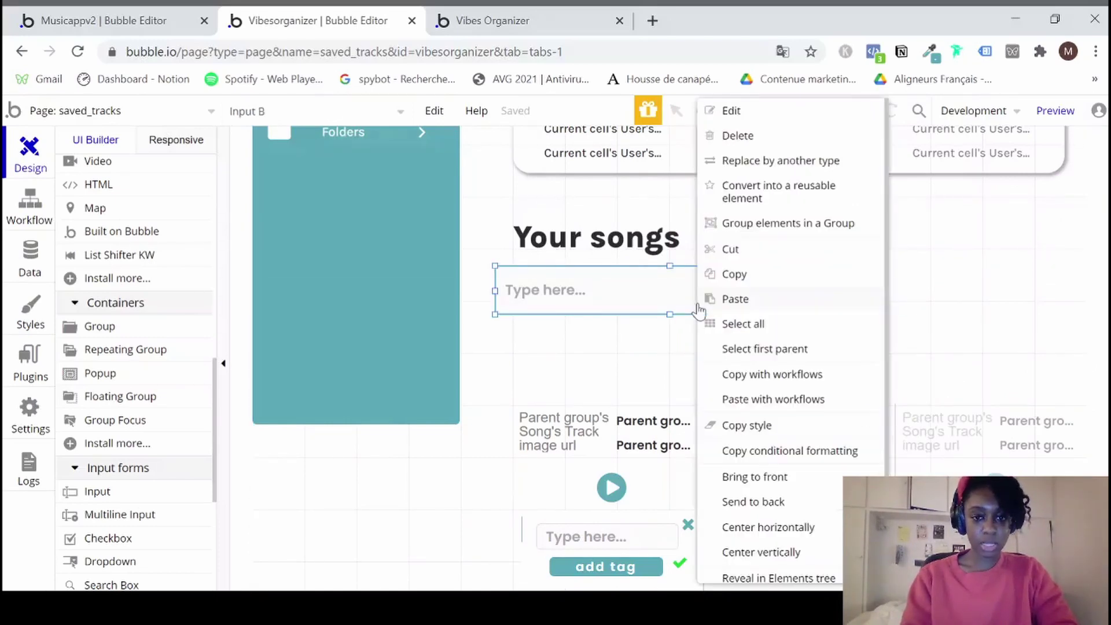
{"action": "left_click", "coordinate": [771, 550]}
{"action": "key", "text": "ctrl+z"}
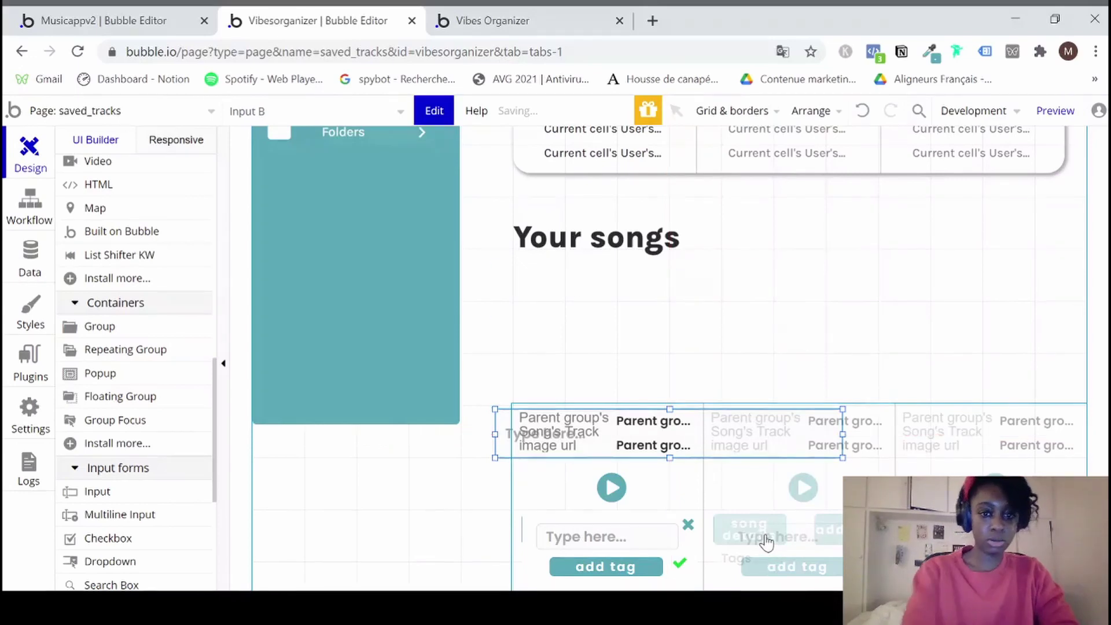
Move the input to the middle above the song grid and set its placeholder to "Search for a tag, an artist, a song".
{"action": "left_click_drag", "start_coordinate": [632, 299], "coordinate": [743, 302]}
{"action": "double_click", "coordinate": [744, 301]}
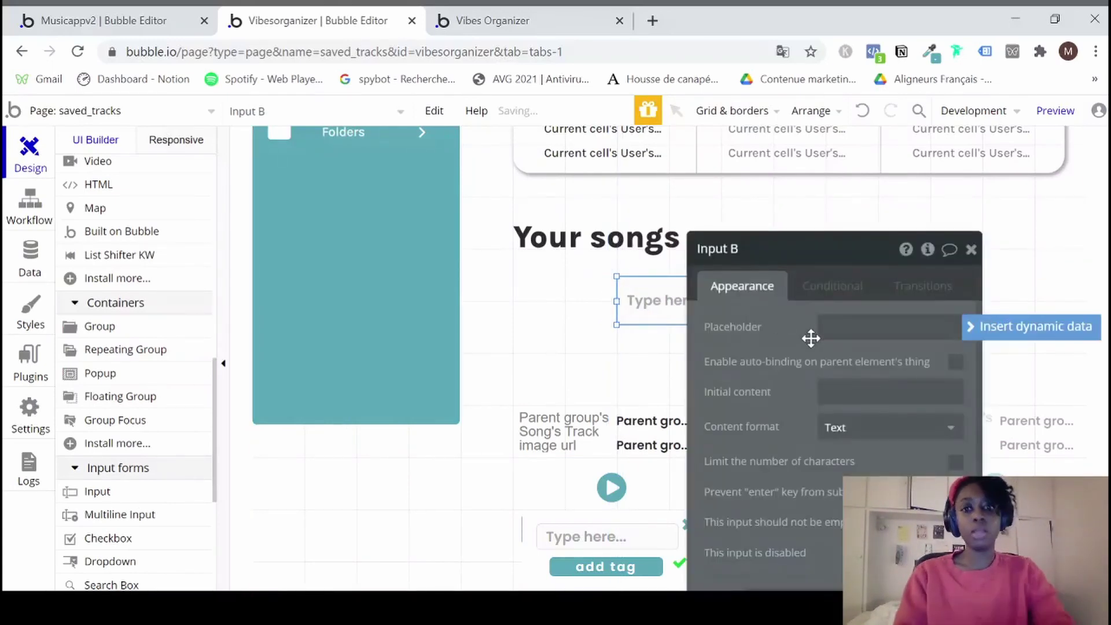
{"action": "triple_click", "coordinate": [844, 330]}
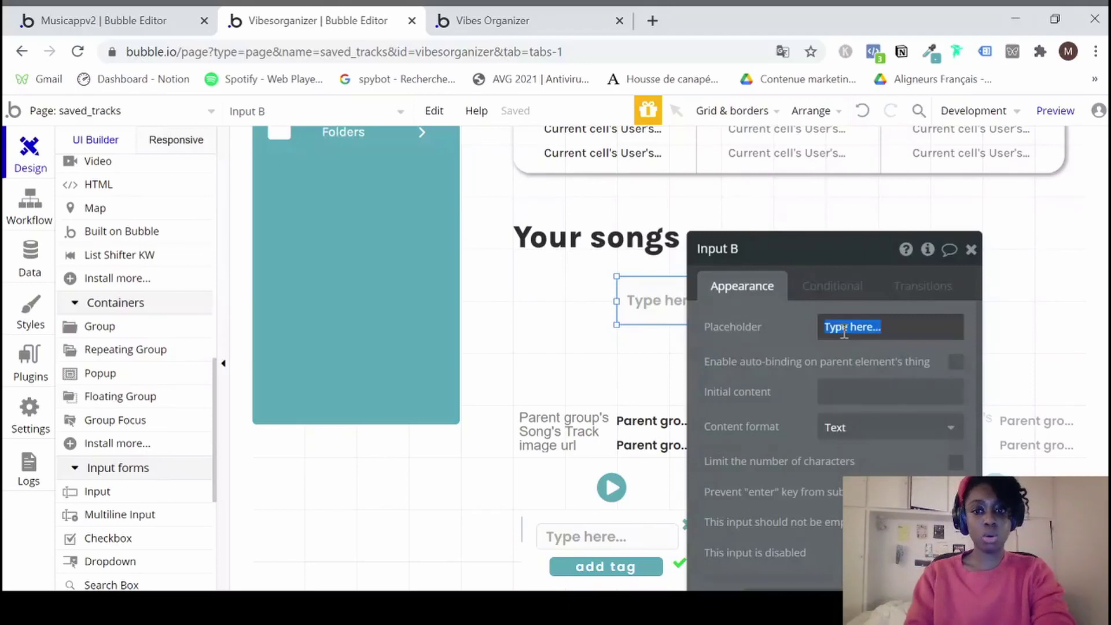
{"action": "type", "text": "Search for a tag, an"}
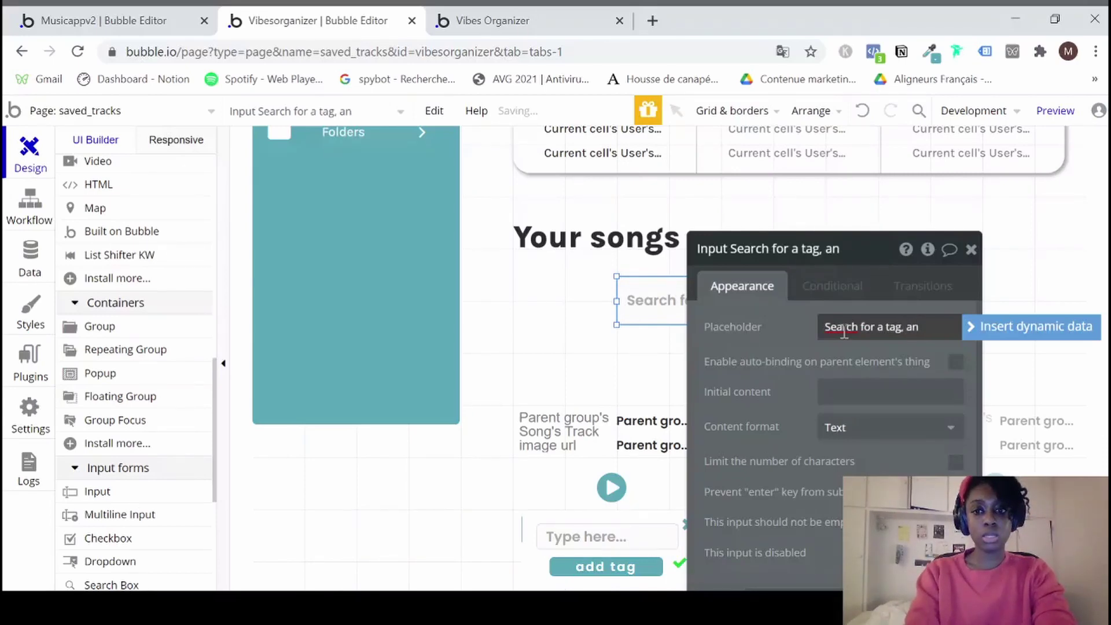
{"action": "type", "text": "artist, a song"}
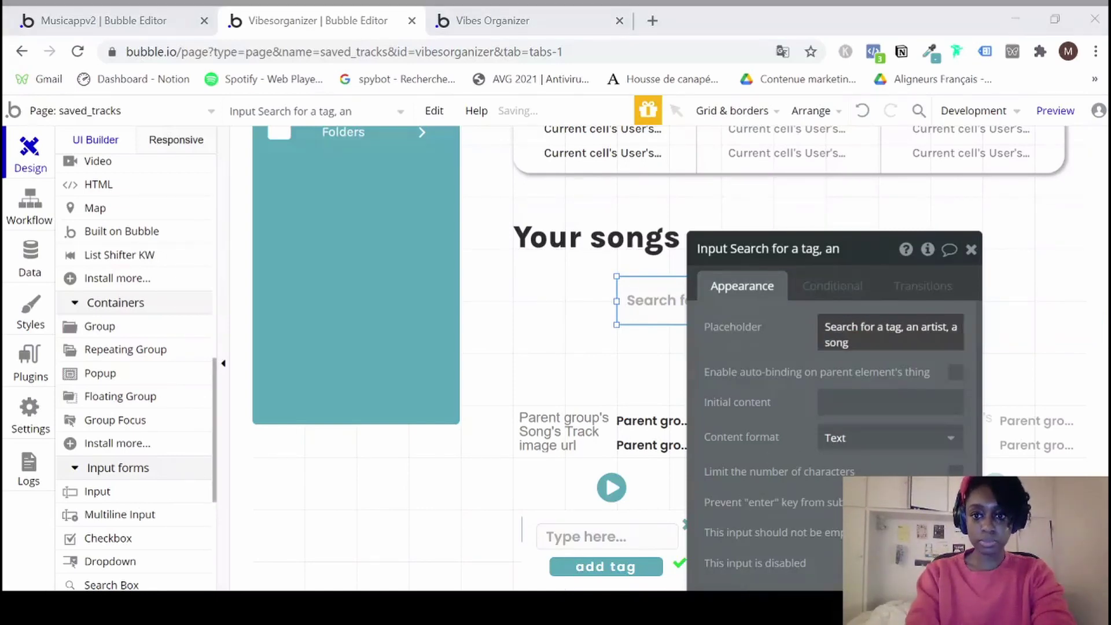
{"action": "left_click", "coordinate": [850, 341]}
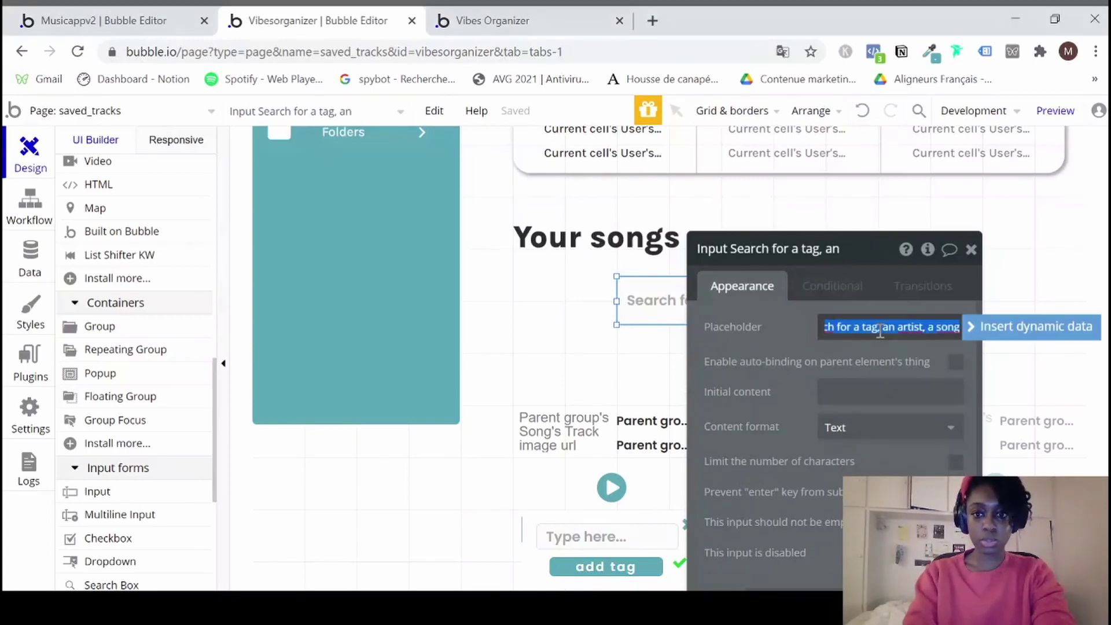
{"action": "key", "text": "Return"}
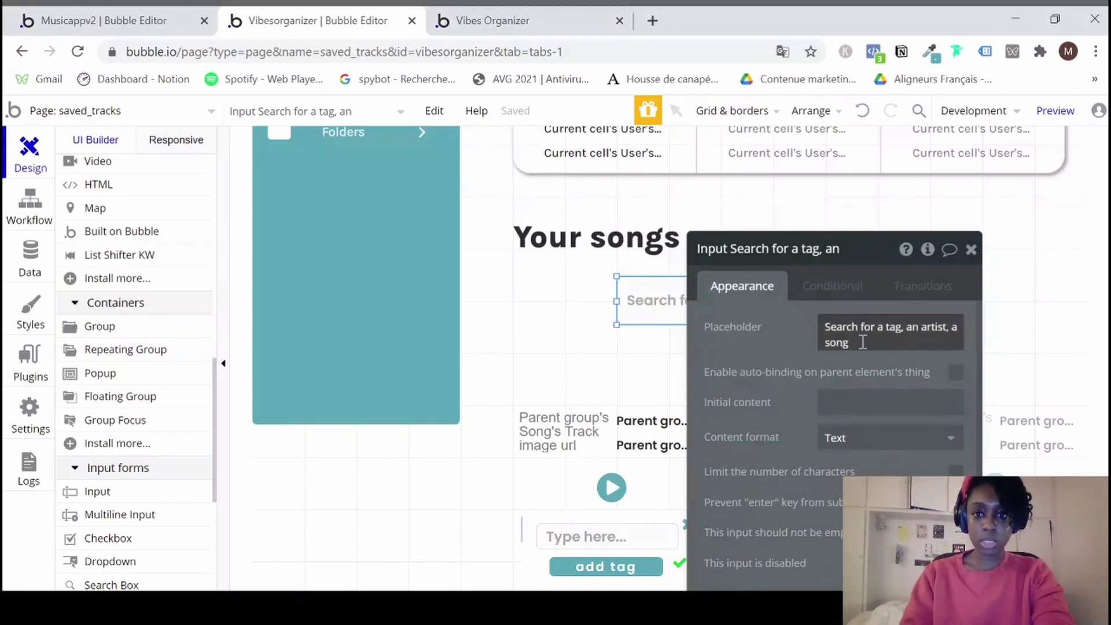
{"action": "left_click", "coordinate": [862, 342]}
{"action": "left_click", "coordinate": [923, 327]}
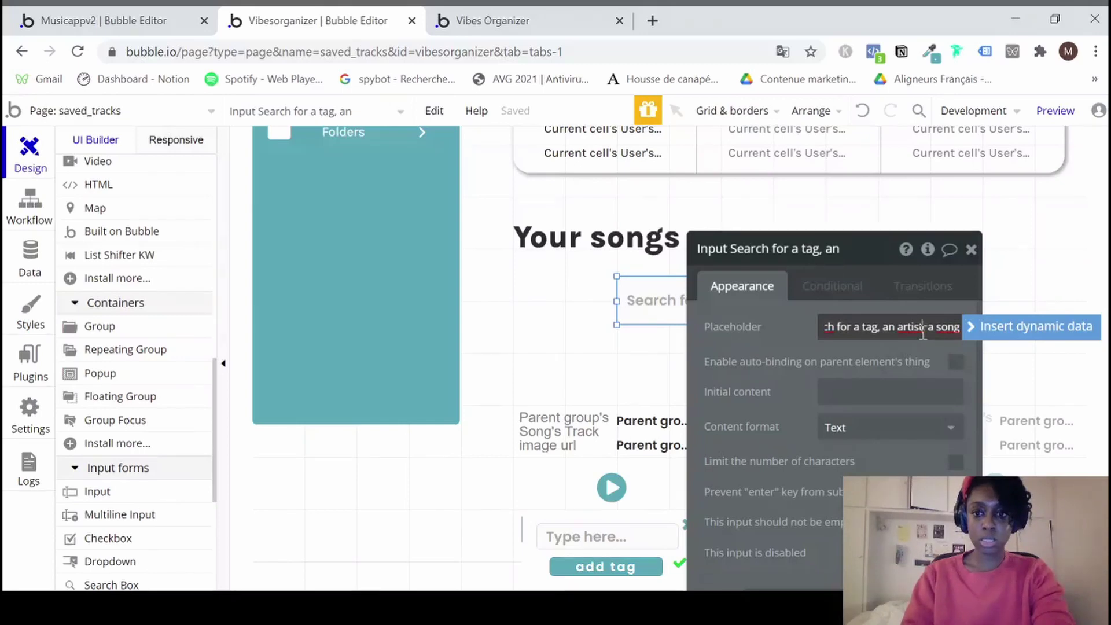
{"action": "type", "text": ","}
{"action": "type", "text": "::::"}
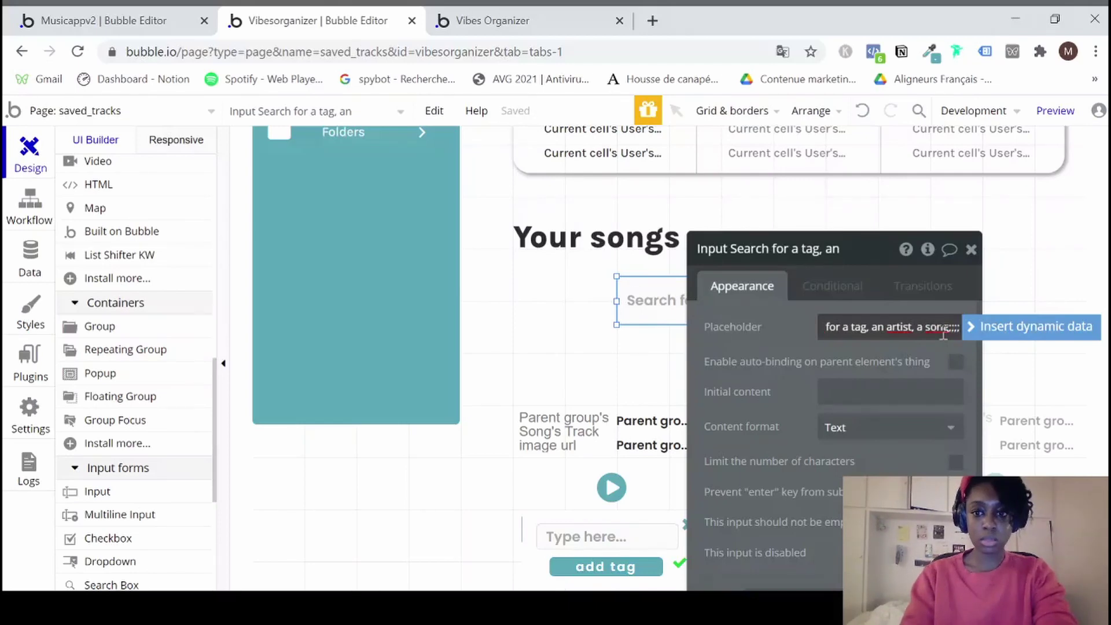
{"action": "key", "text": "BackSpace"}
{"action": "type", "text": ":"}
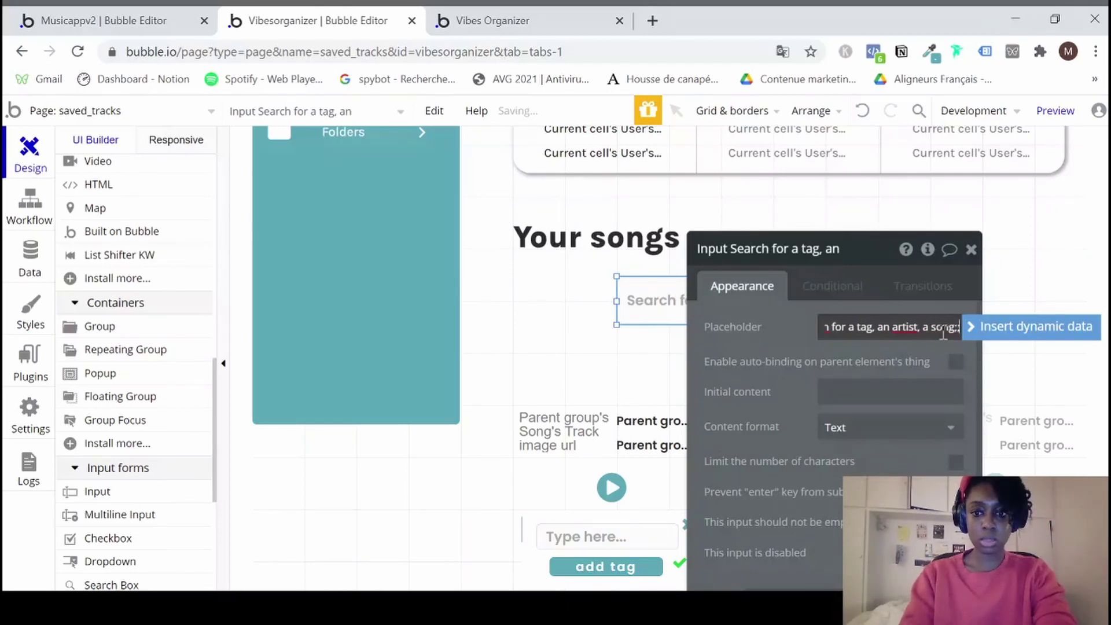
{"action": "key", "text": "BackSpace"}
{"action": "key", "text": "BackSpace"}
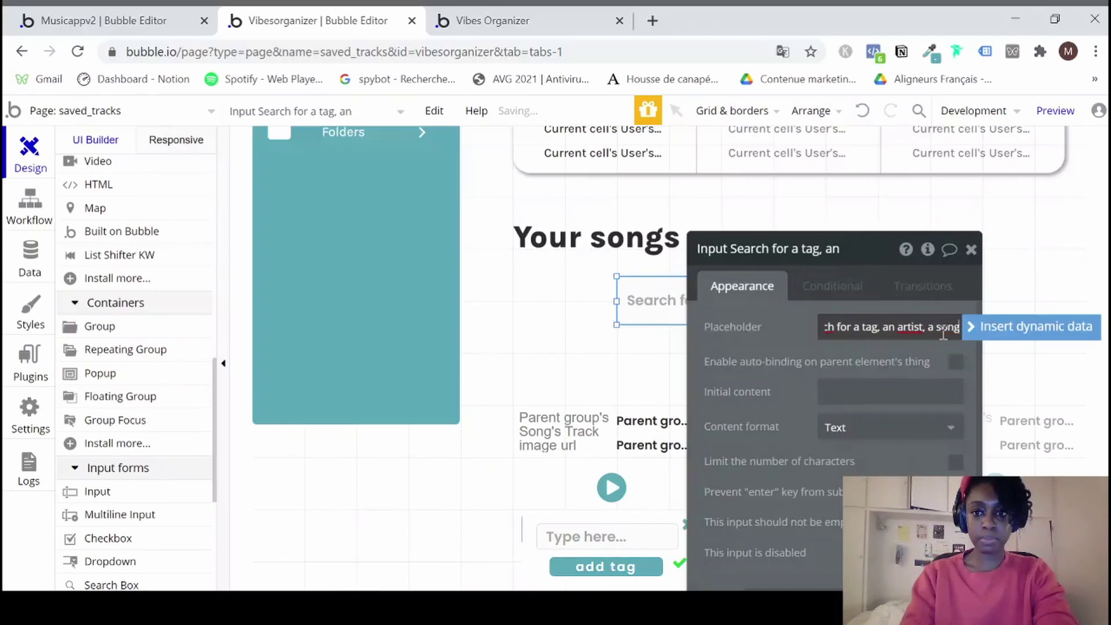
{"action": "type", "text": ";;;"}
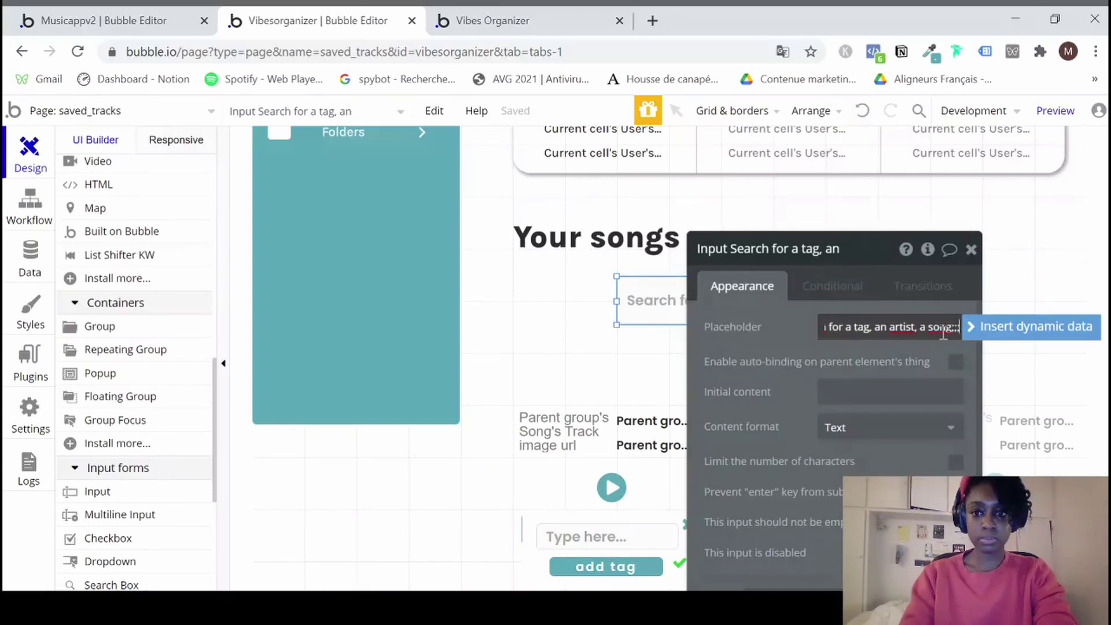
{"action": "key", "text": "BackSpace"}
{"action": "key", "text": "BackSpace"}
{"action": "key", "text": "BackSpace"}
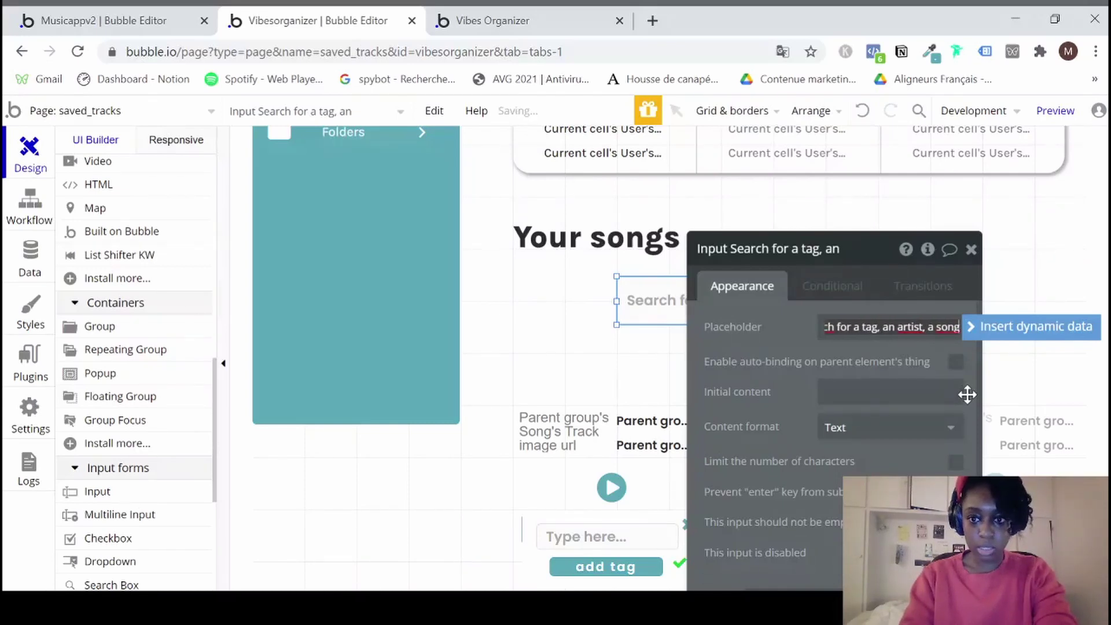
Add an ellipsis "..." to the end of the search input's placeholder and close its property editor.
{"action": "type", "text": "..."}
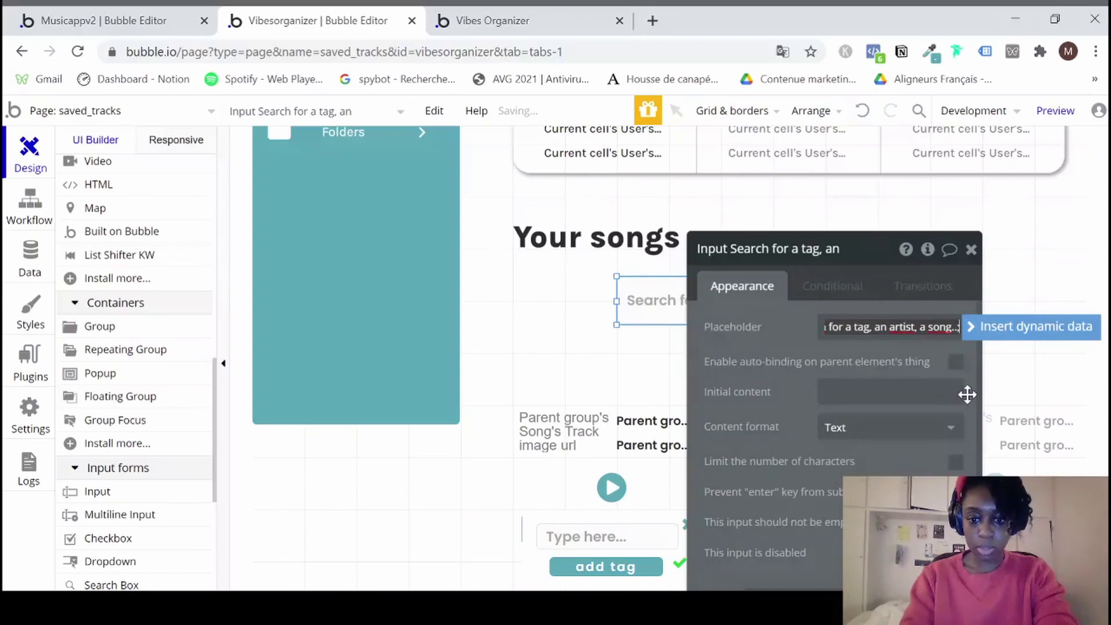
{"action": "key", "text": "BackSpace"}
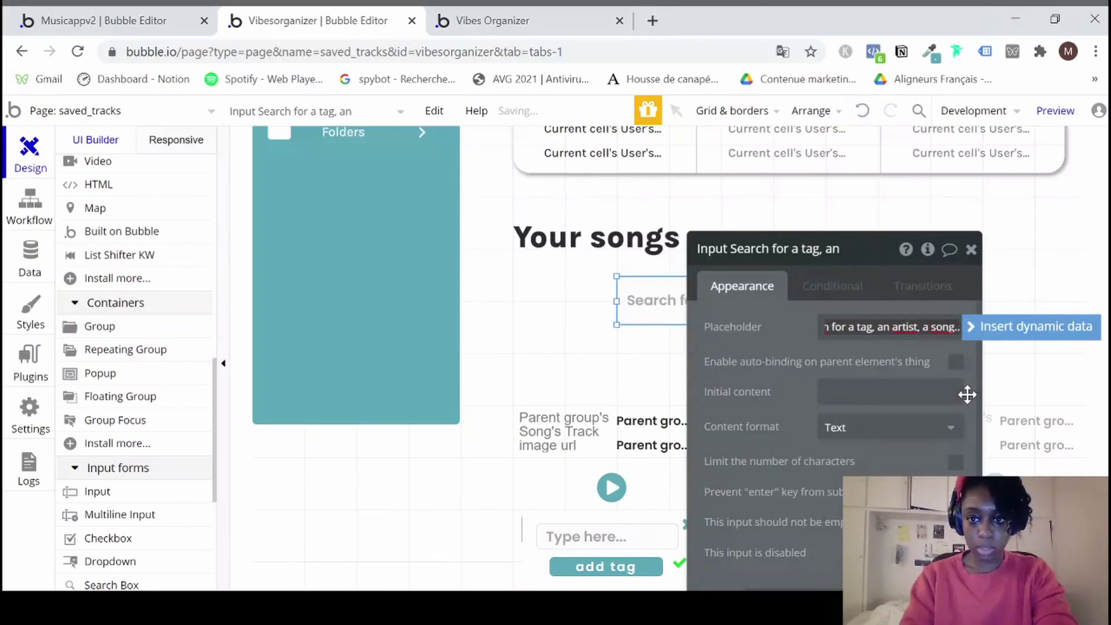
{"action": "type", "text": "."}
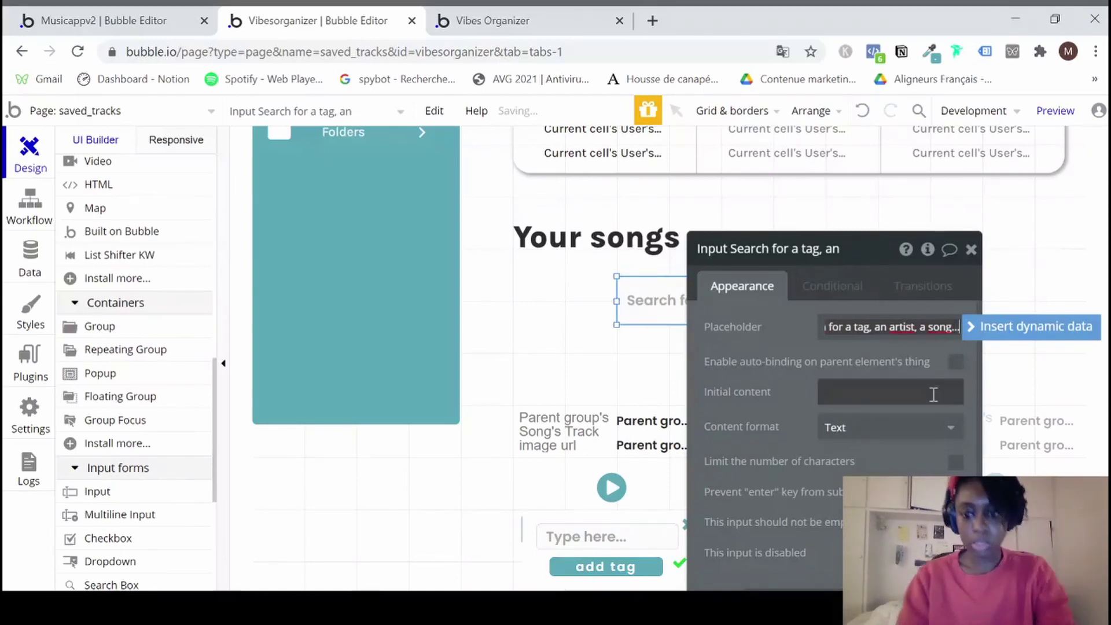
{"action": "key", "text": "BackSpace"}
{"action": "left_click", "coordinate": [677, 313]}
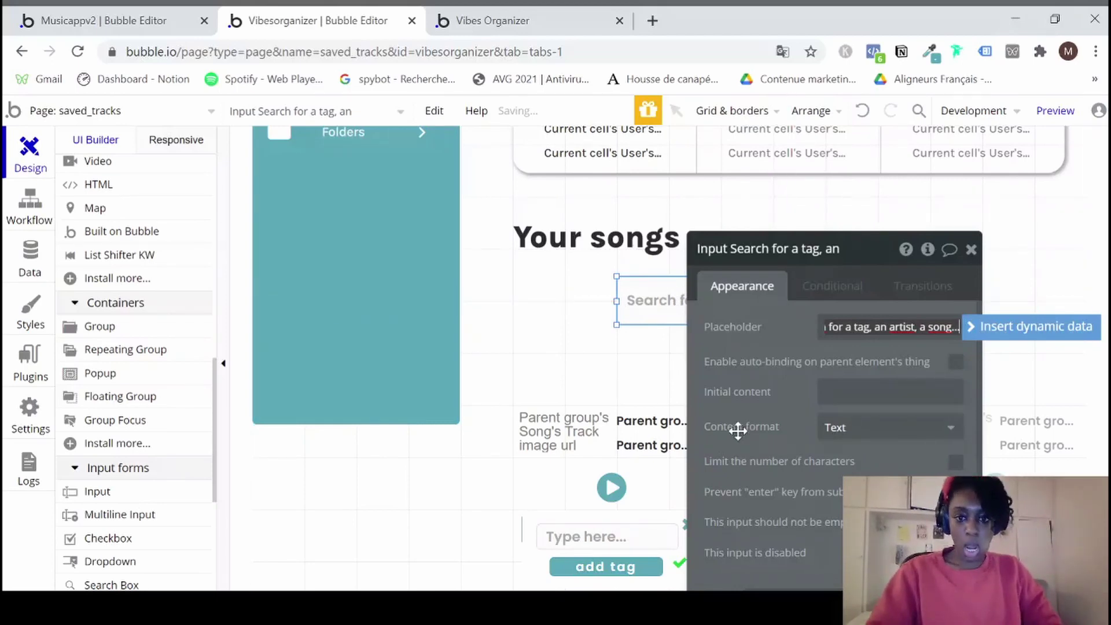
{"action": "scroll", "coordinate": [793, 353], "scroll_direction": "down", "scroll_amount": 3}
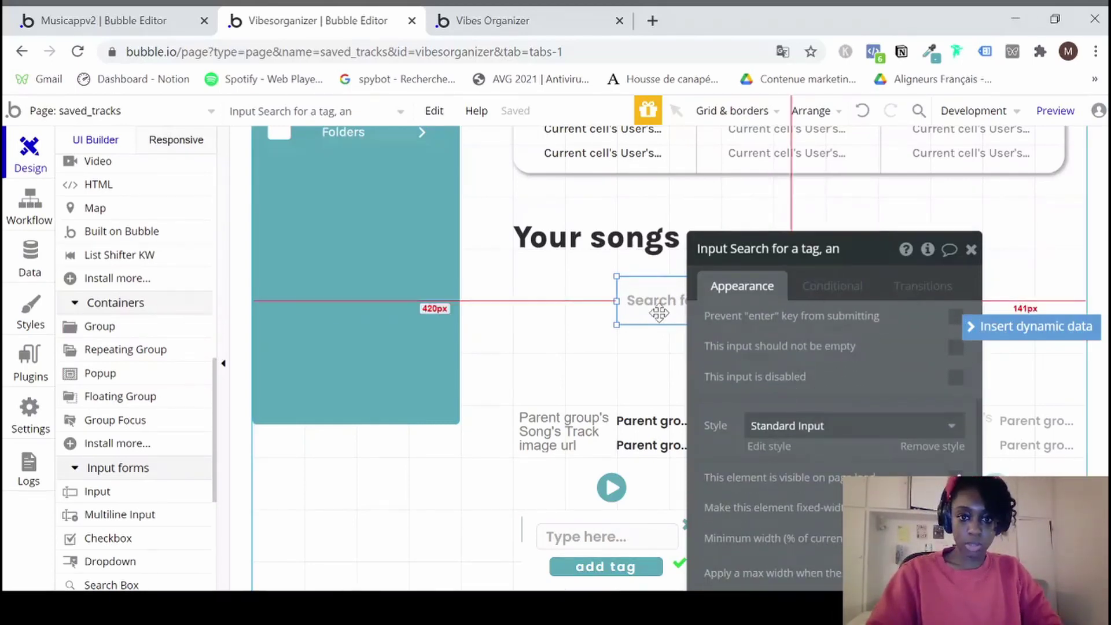
{"action": "left_click", "coordinate": [971, 253]}
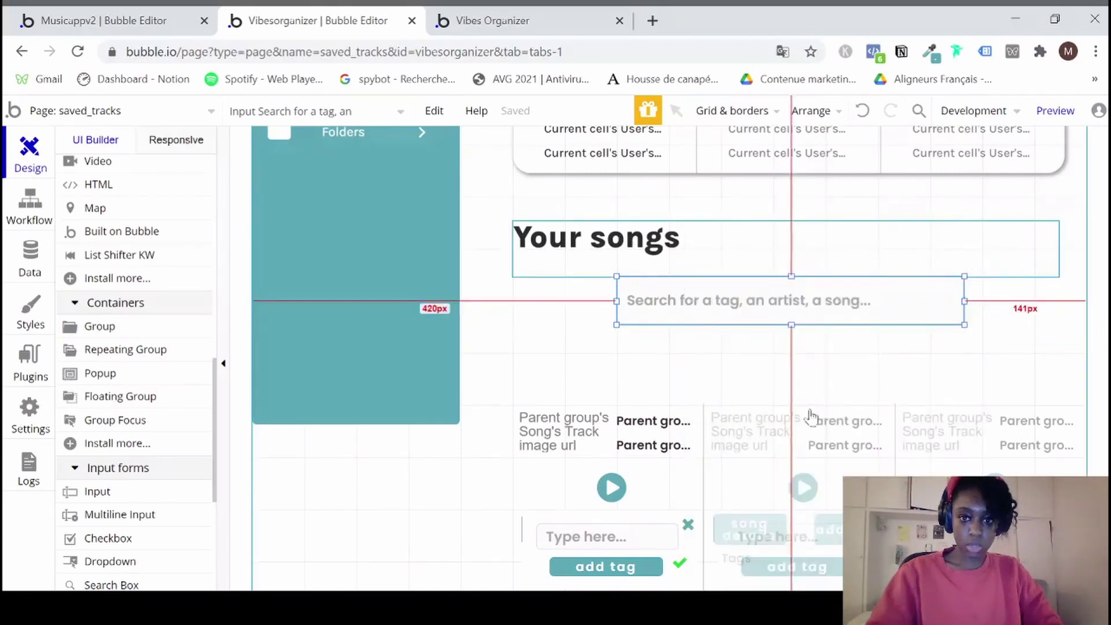
Add an "Any field contains" constraint to the Search for Songs data source of the song repeating group.
{"action": "left_click", "coordinate": [764, 454]}
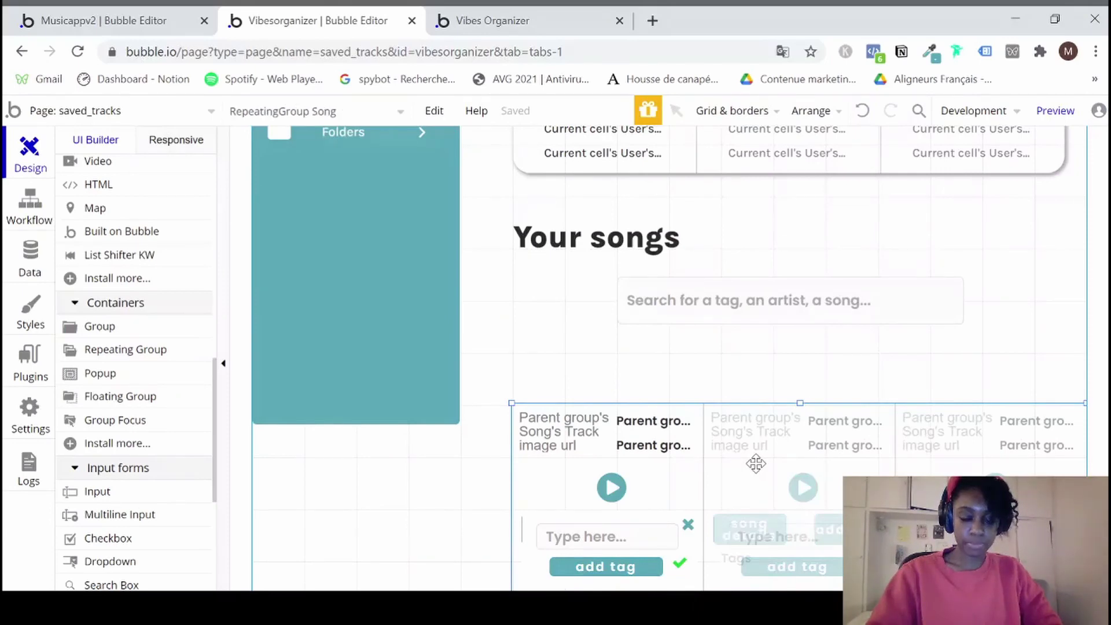
{"action": "double_click", "coordinate": [755, 463]}
{"action": "scroll", "coordinate": [835, 399], "scroll_direction": "up", "scroll_amount": 3}
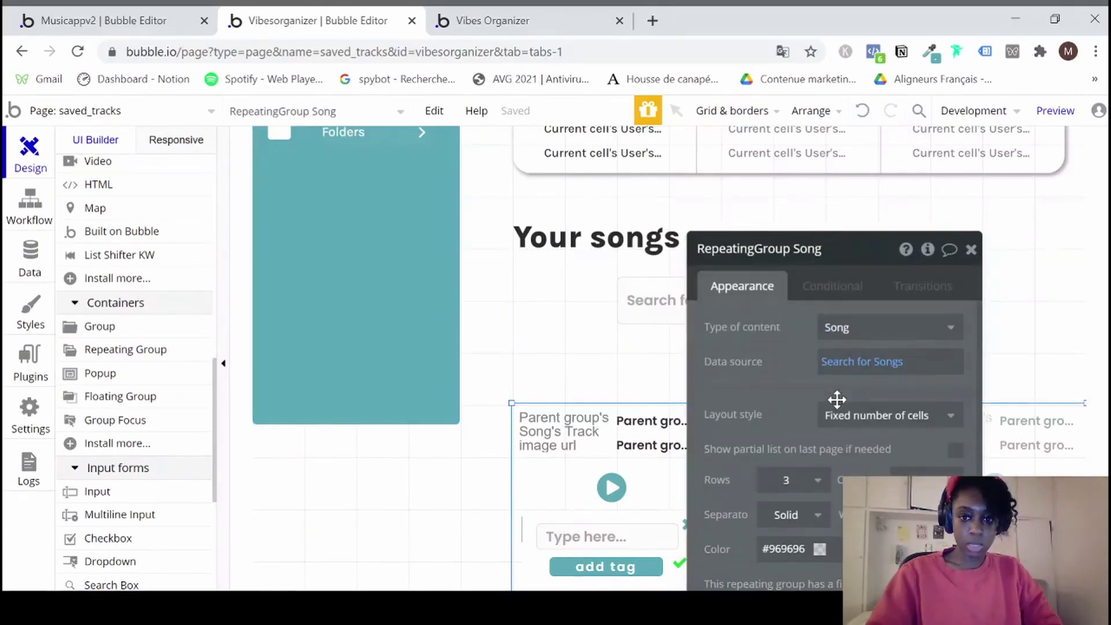
{"action": "left_click", "coordinate": [868, 364]}
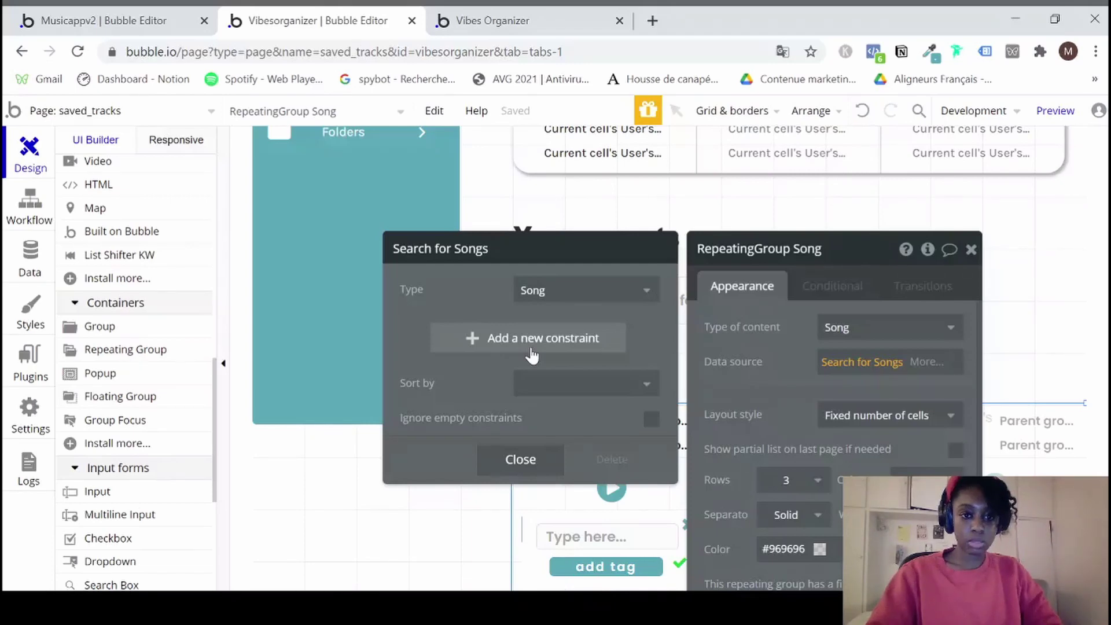
{"action": "left_click", "coordinate": [511, 340]}
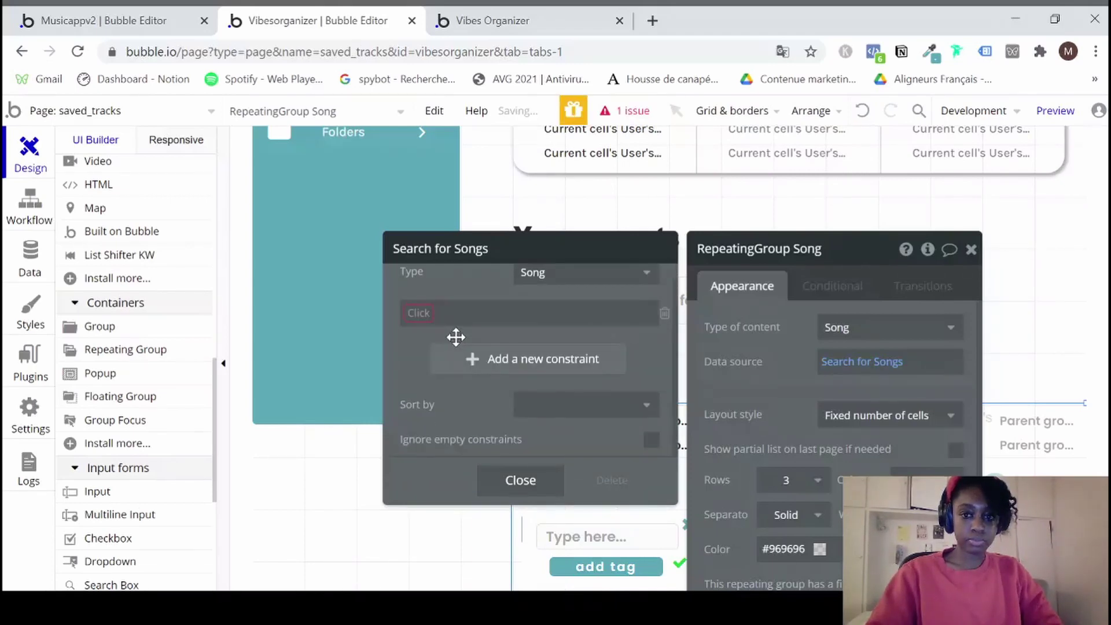
{"action": "left_click", "coordinate": [419, 314]}
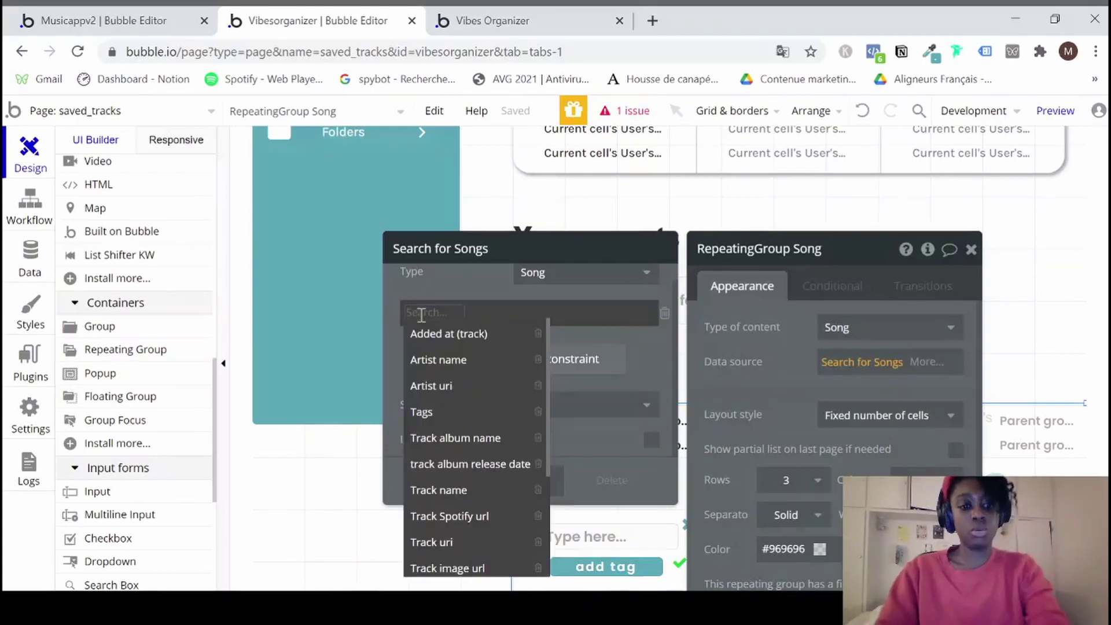
{"action": "type", "text": "aNY"}
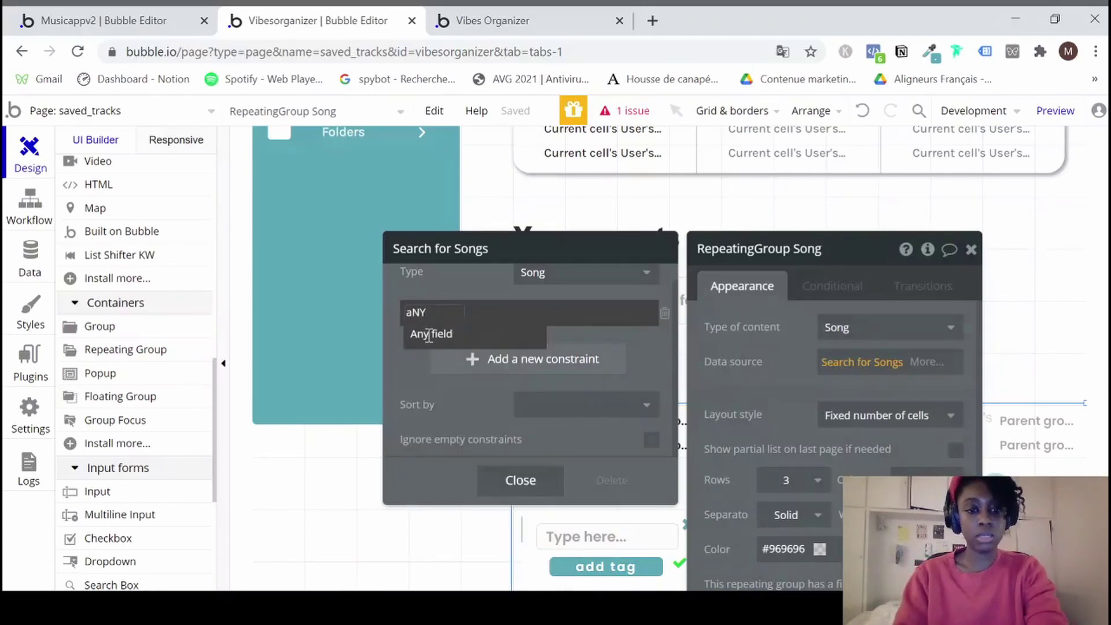
{"action": "left_click", "coordinate": [429, 334]}
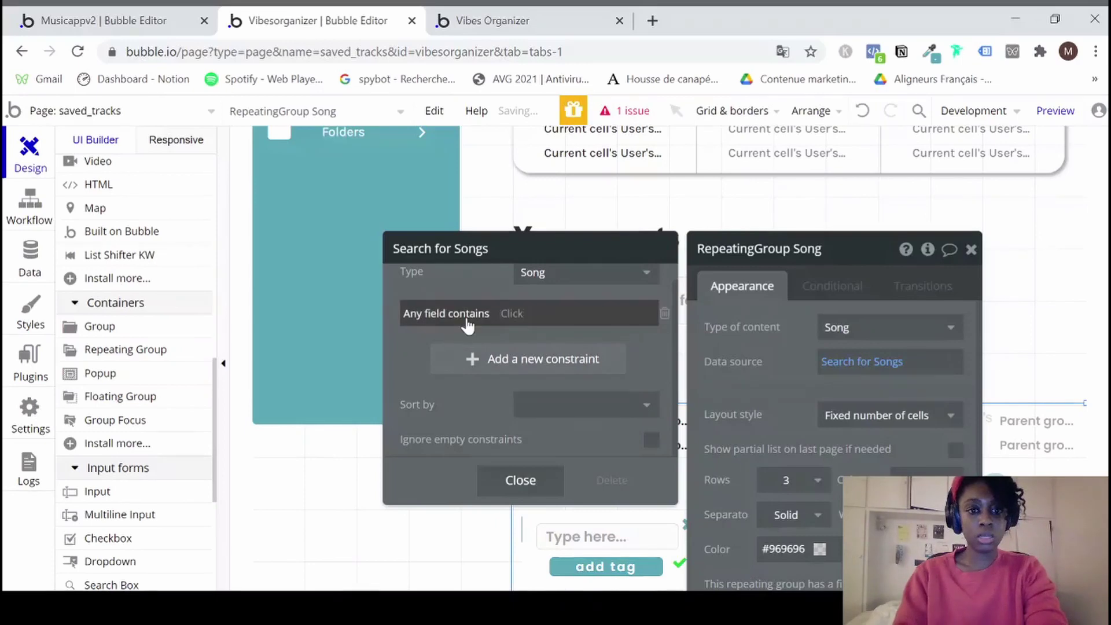
Examine the operators and value sources offered for the "Any field" constraint.
{"action": "left_click", "coordinate": [466, 319]}
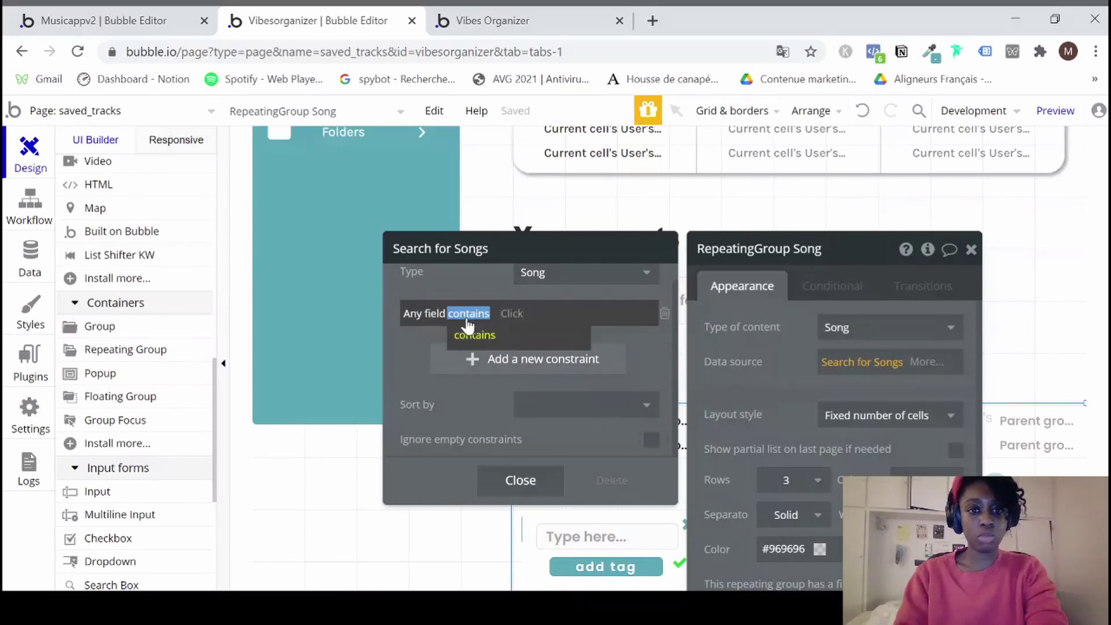
{"action": "left_click", "coordinate": [513, 321]}
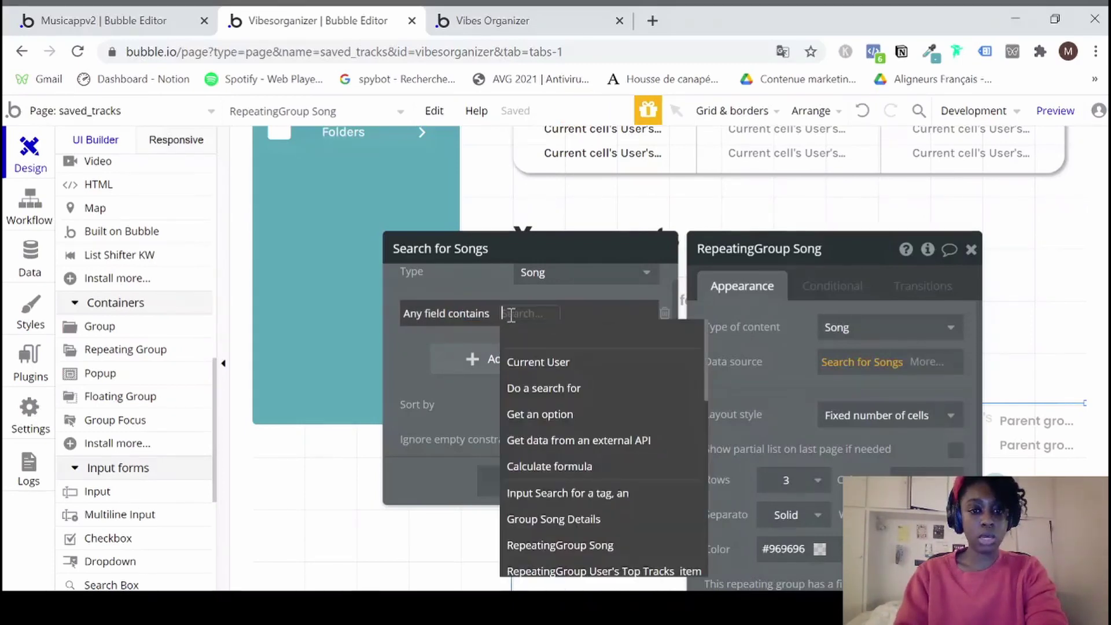
{"action": "left_click", "coordinate": [471, 321]}
{"action": "left_click", "coordinate": [471, 321]}
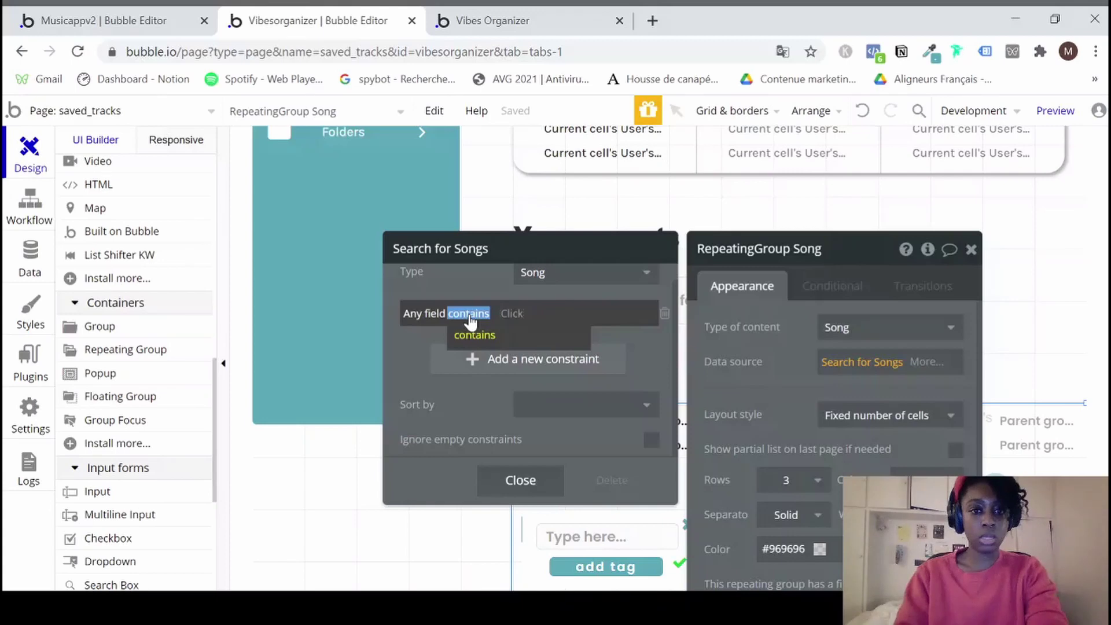
{"action": "left_click", "coordinate": [518, 313]}
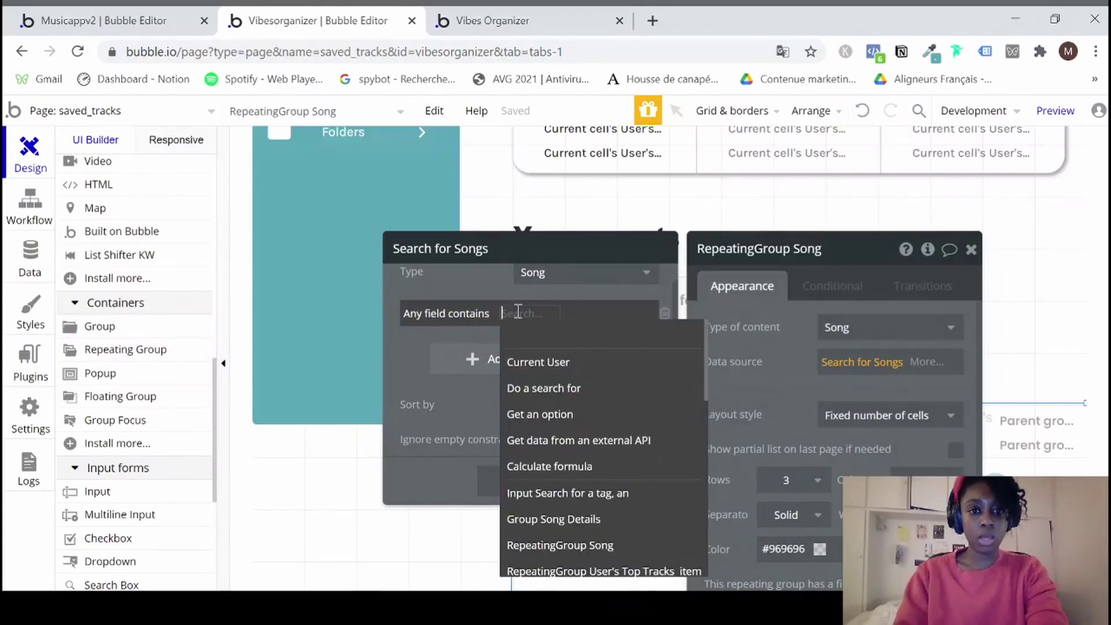
{"action": "left_click", "coordinate": [580, 492]}
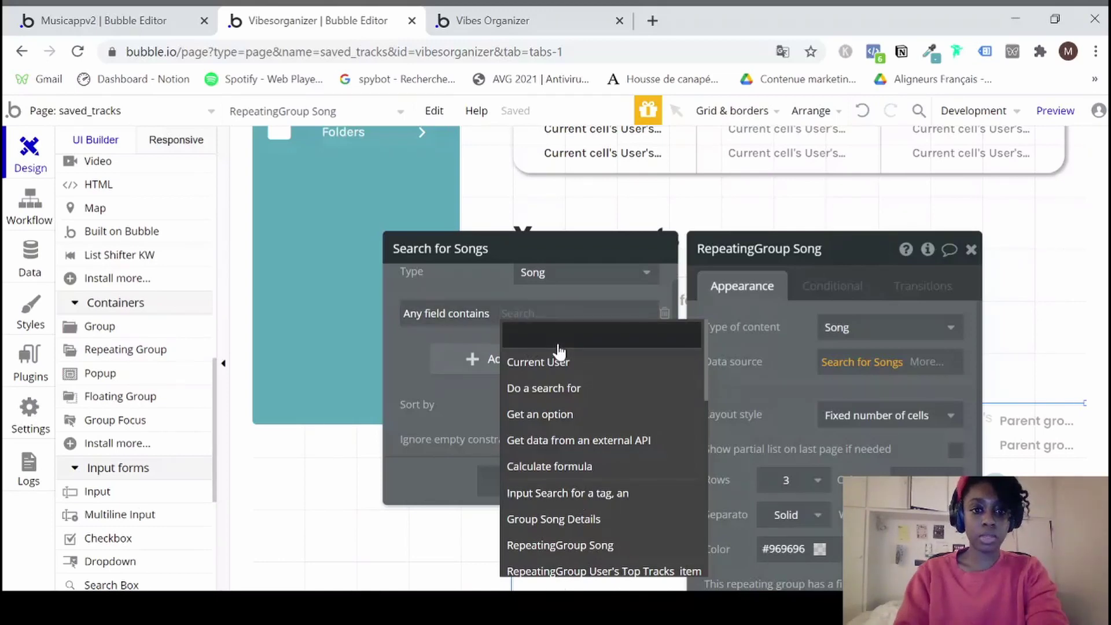
{"action": "left_click", "coordinate": [632, 314]}
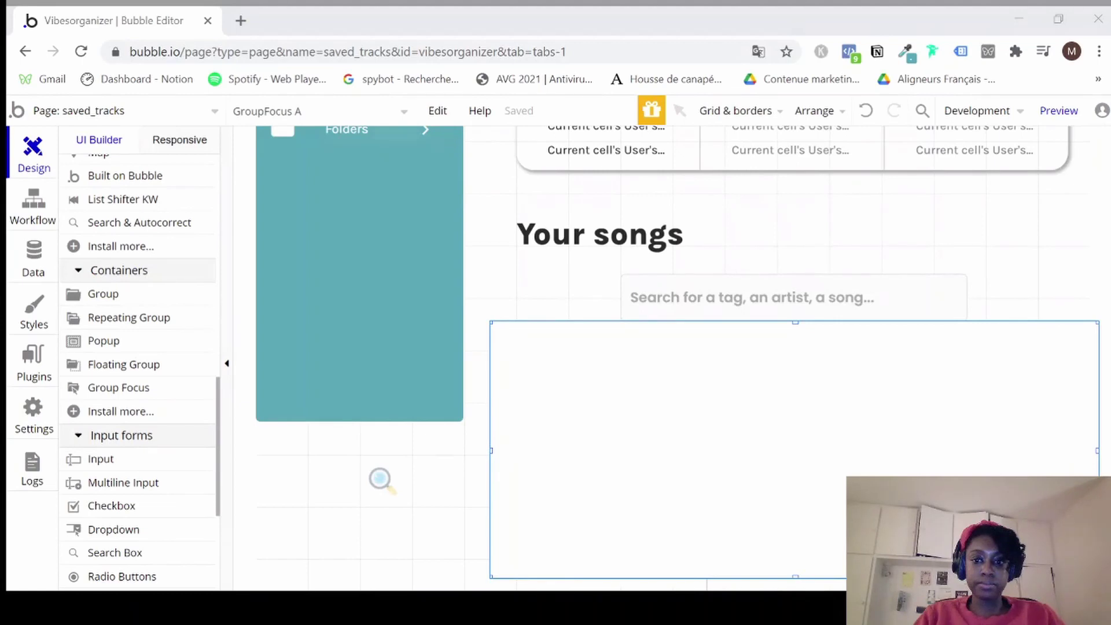
Open the properties of the Search & Autocorrect element below the teal sidebar to view its search fields and Input Box ID.
{"action": "left_click", "coordinate": [933, 27]}
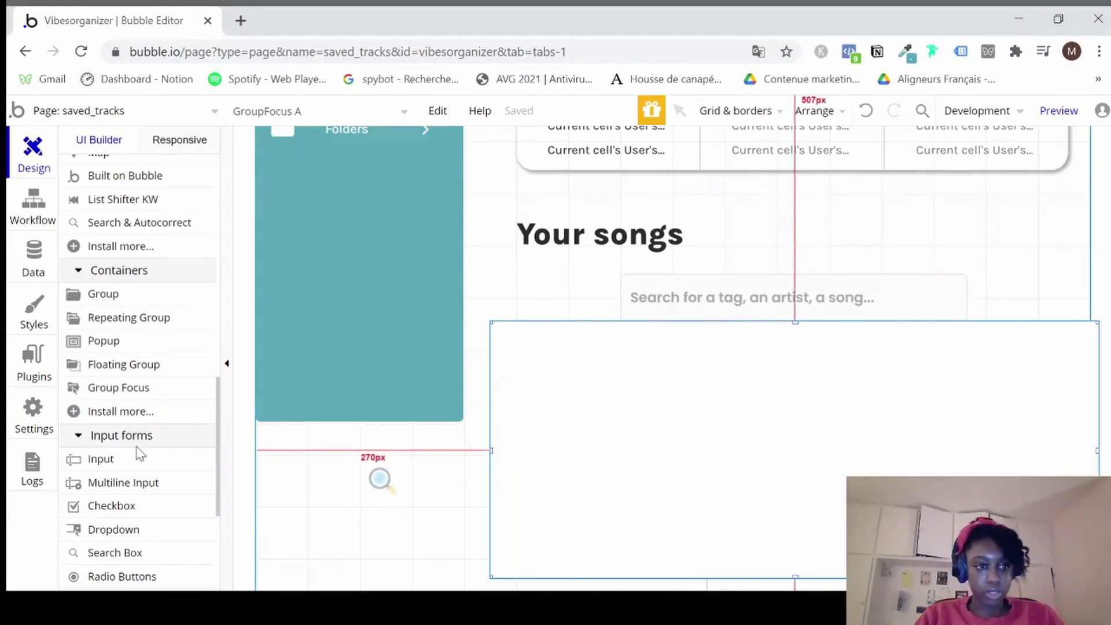
{"action": "left_click", "coordinate": [384, 485]}
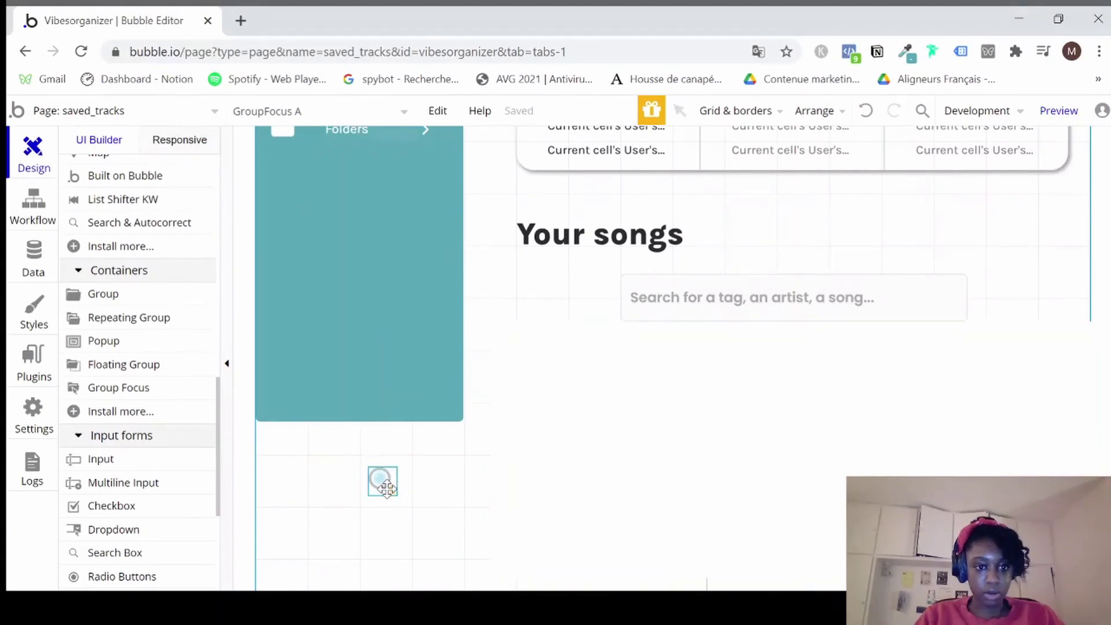
{"action": "double_click", "coordinate": [387, 487]}
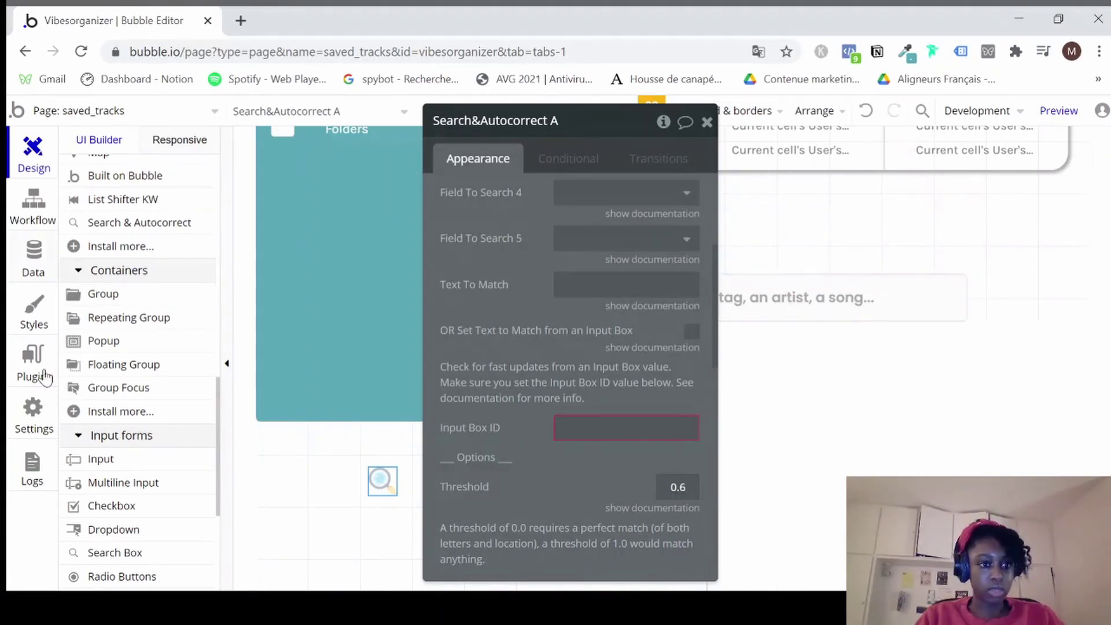
Open the app's General settings and start a text search within the page.
{"action": "left_click", "coordinate": [31, 421]}
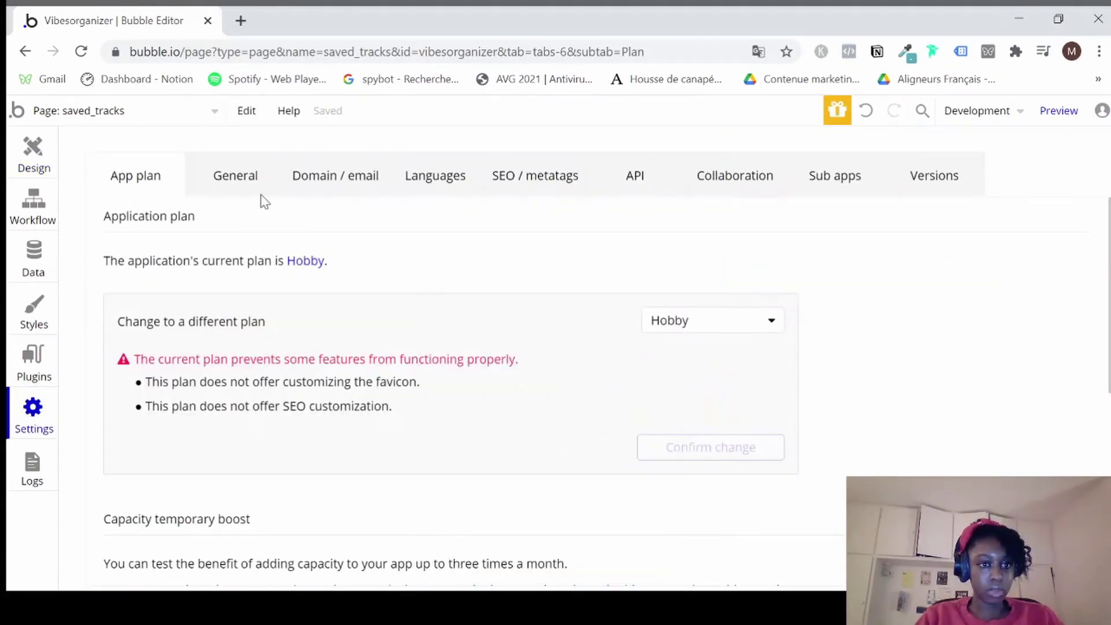
{"action": "left_click", "coordinate": [257, 187]}
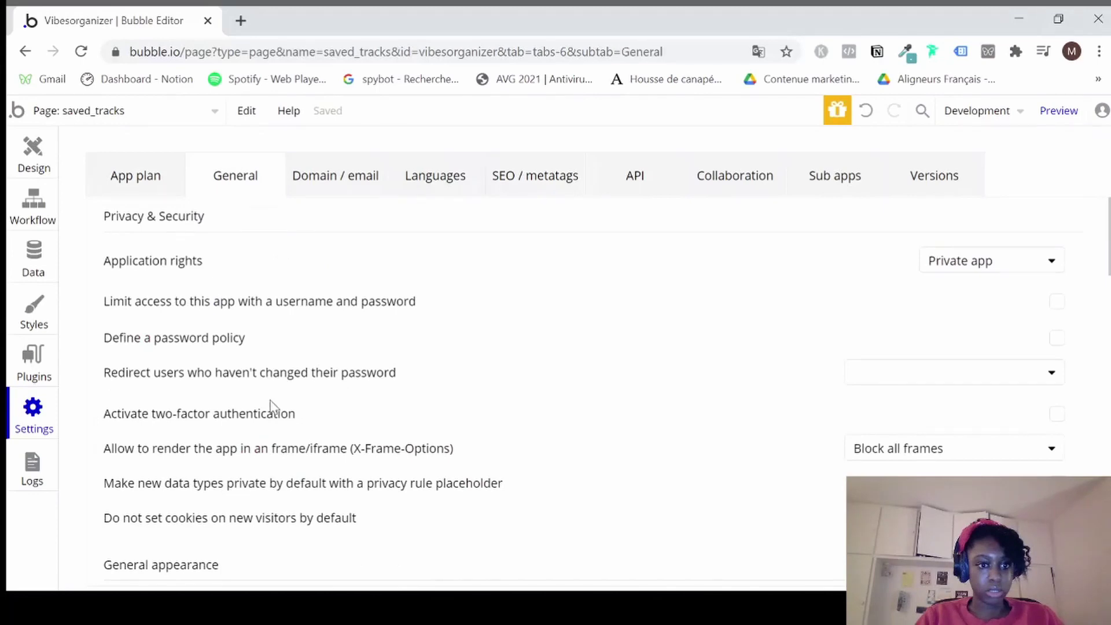
{"action": "scroll", "coordinate": [273, 405], "scroll_direction": "down", "scroll_amount": 10}
{"action": "key", "text": "ctrl+f"}
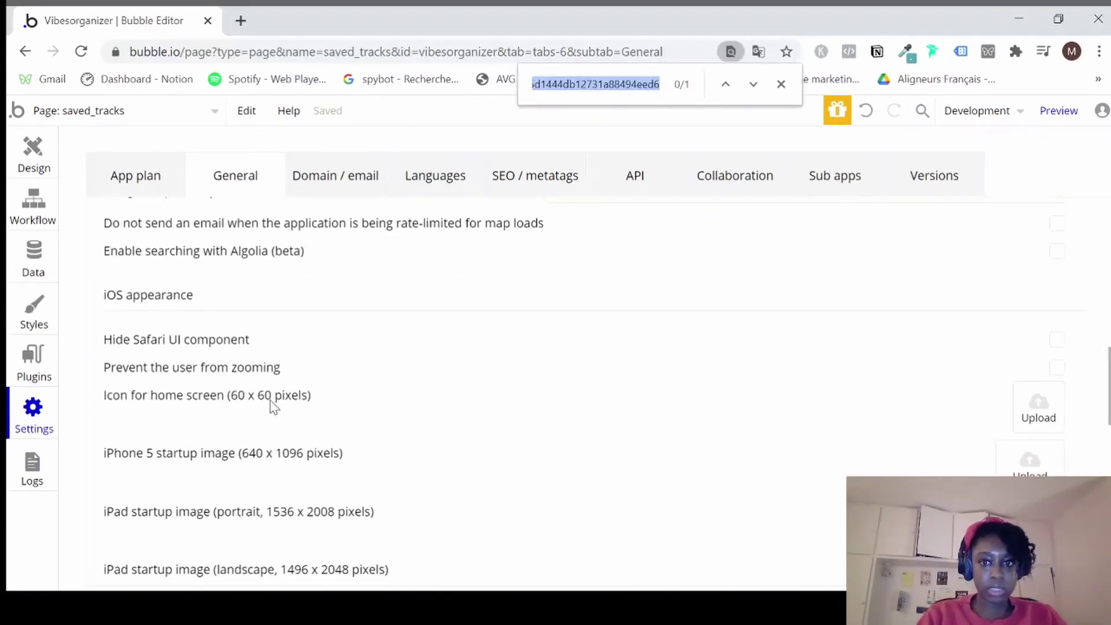
Look up "ID" in the general settings, and set the Search&Autocorrect element's Input Box ID to "search".
{"action": "type", "text": "ID"}
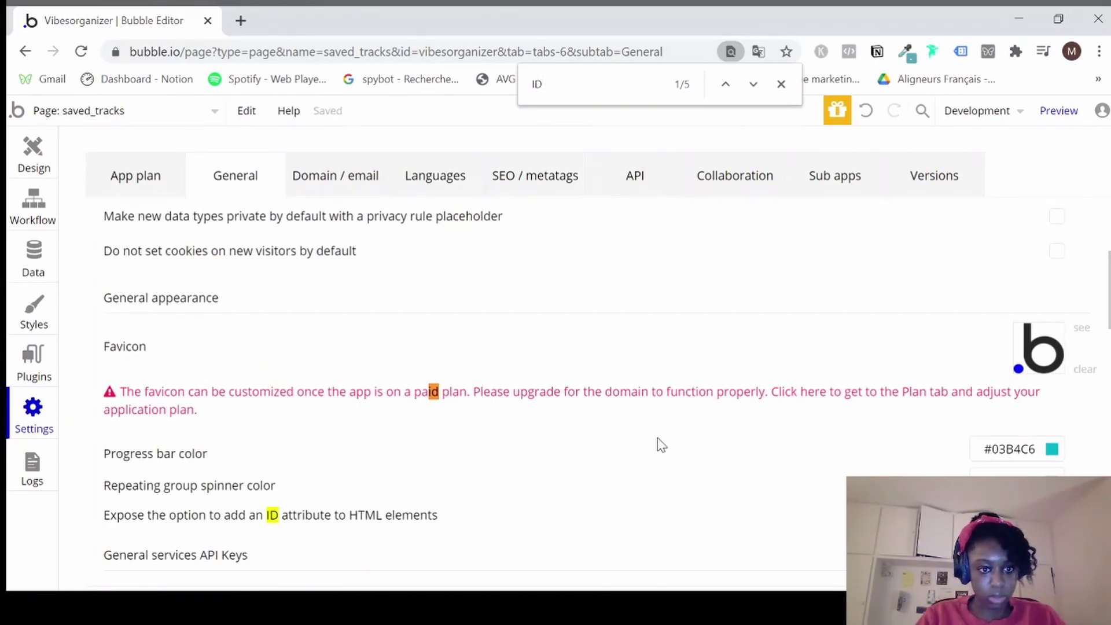
{"action": "left_click", "coordinate": [36, 155]}
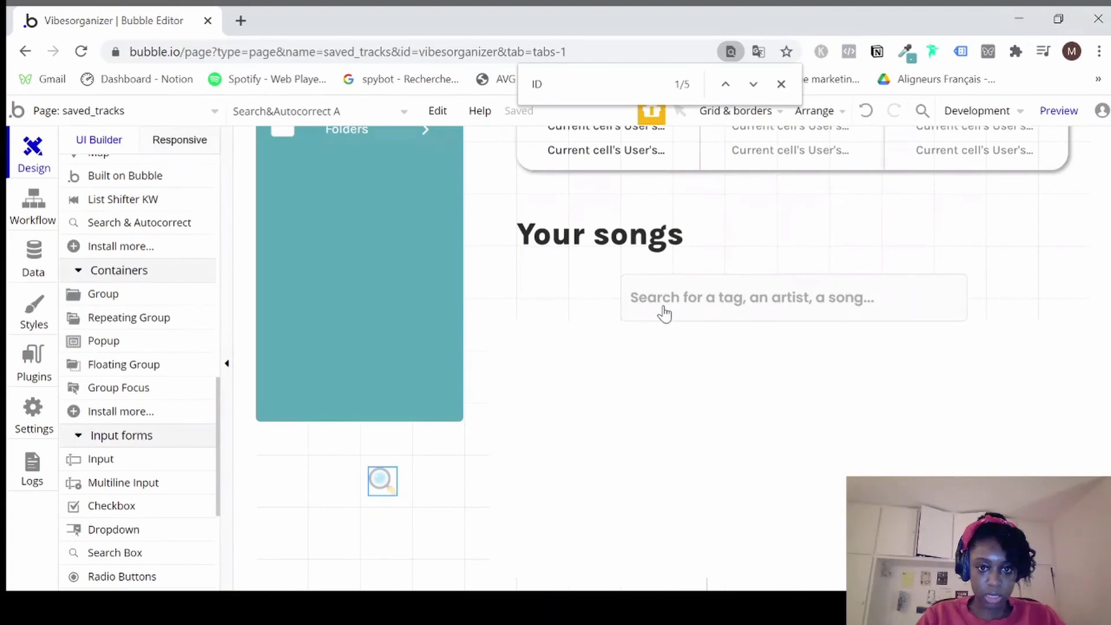
{"action": "double_click", "coordinate": [664, 313]}
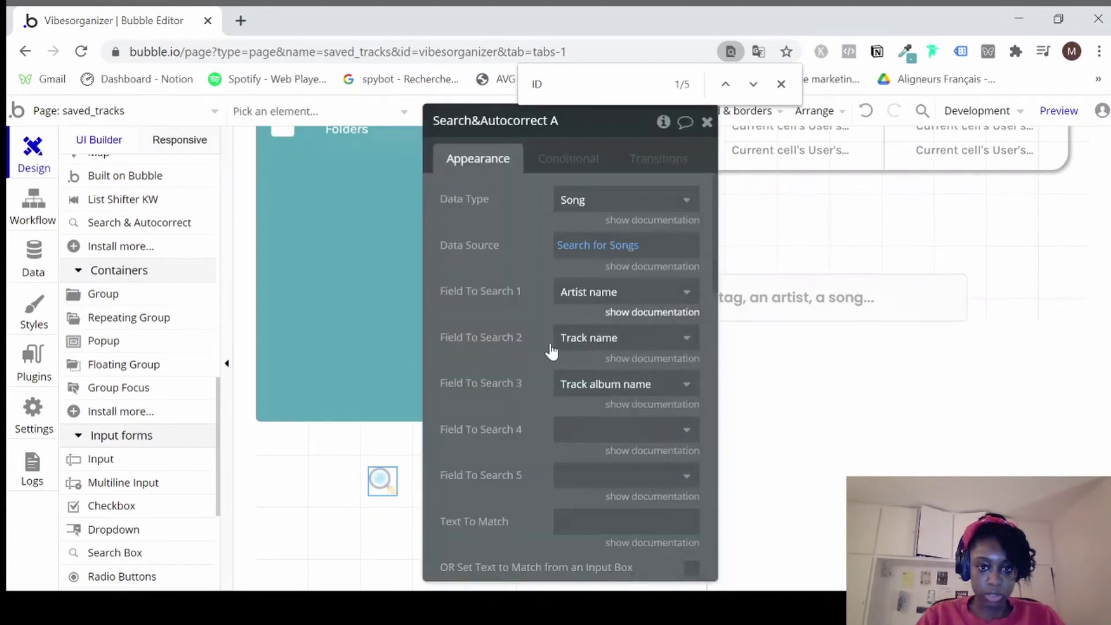
{"action": "scroll", "coordinate": [551, 350], "scroll_direction": "down", "scroll_amount": 4}
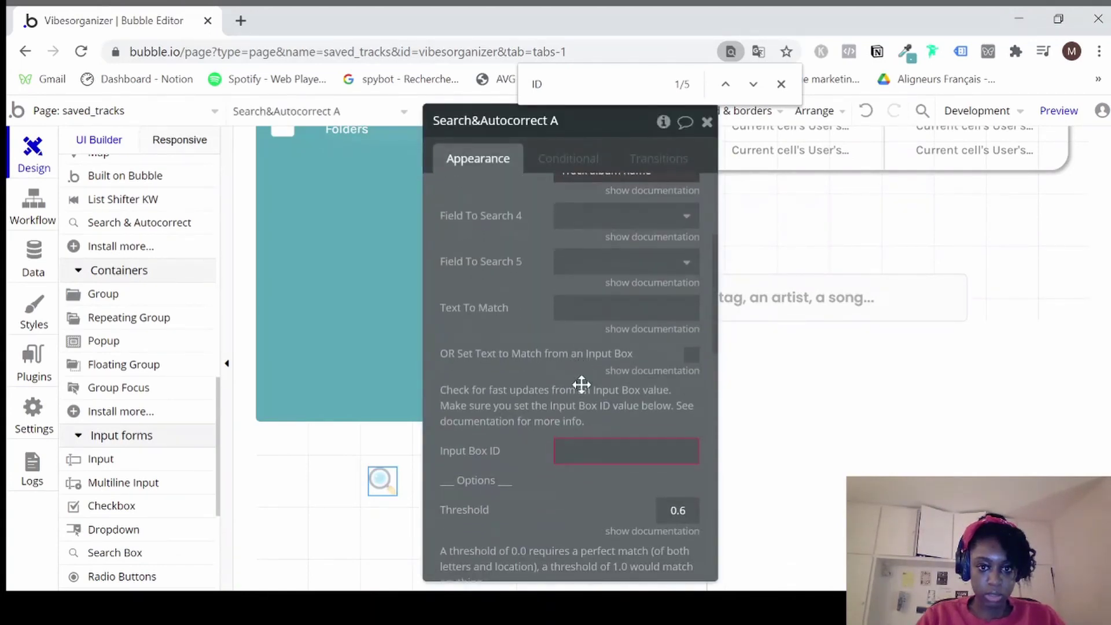
{"action": "left_click", "coordinate": [580, 451]}
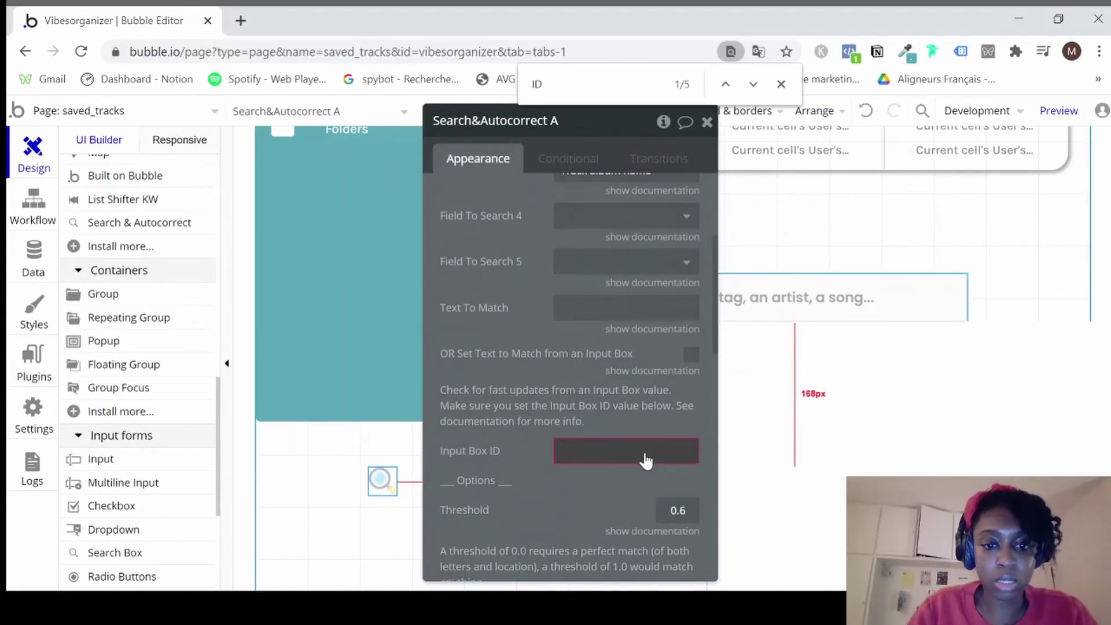
{"action": "type", "text": "search"}
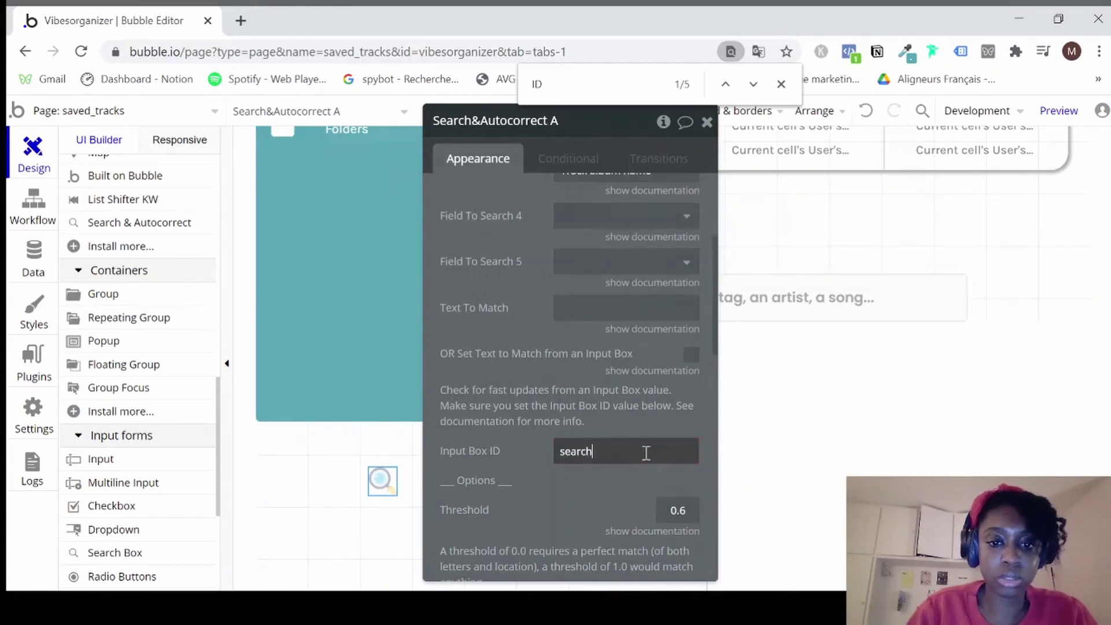
Set the ID Attribute of the song search input to "search".
{"action": "left_click", "coordinate": [758, 305]}
{"action": "left_click", "coordinate": [758, 305]}
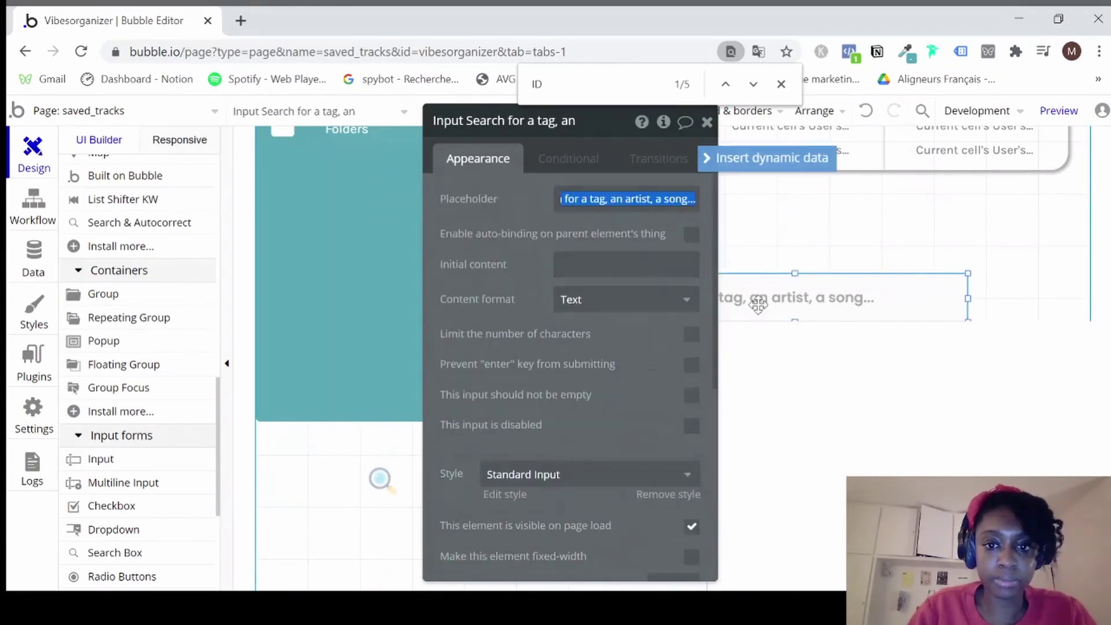
{"action": "scroll", "coordinate": [620, 405], "scroll_direction": "down", "scroll_amount": 10}
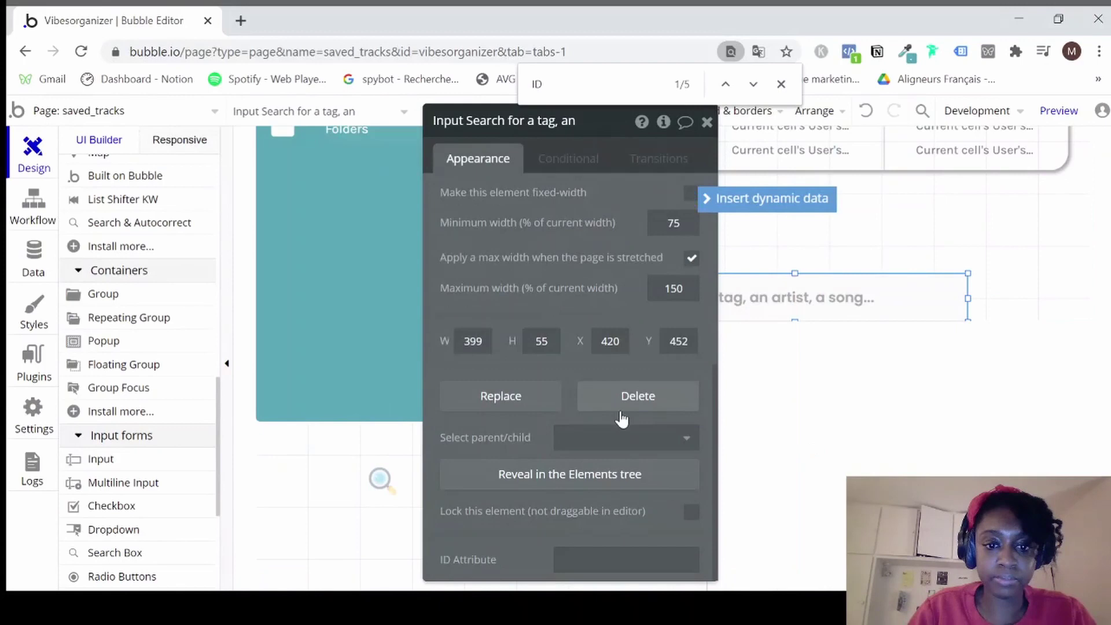
{"action": "left_click", "coordinate": [574, 562]}
{"action": "type", "text": "search"}
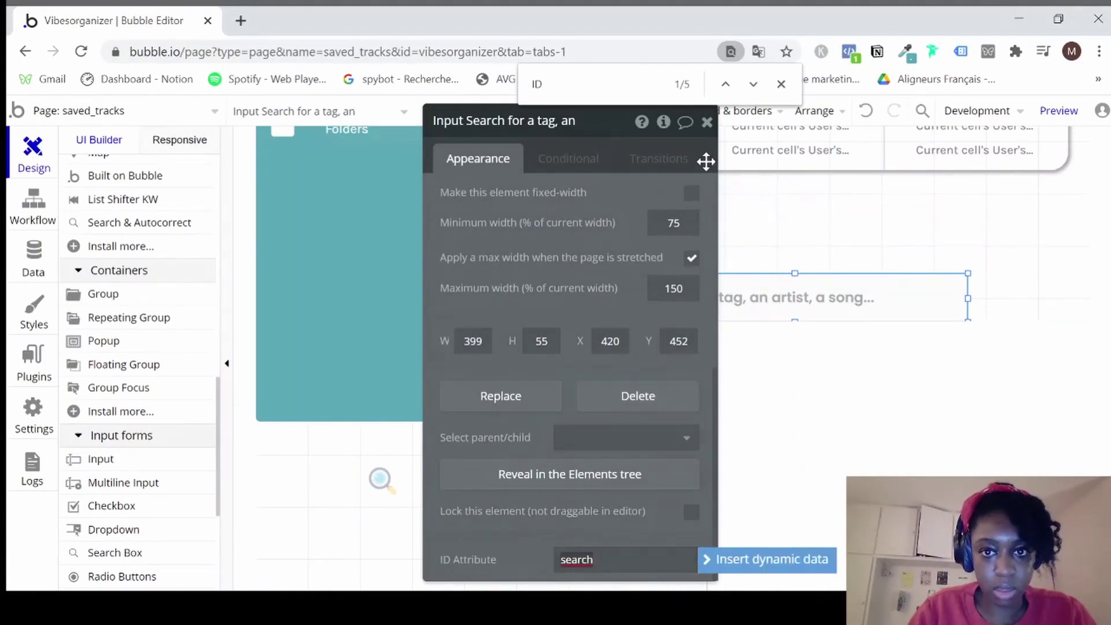
Set the type of content of the group focus under the search input to Song.
{"action": "left_click", "coordinate": [820, 426]}
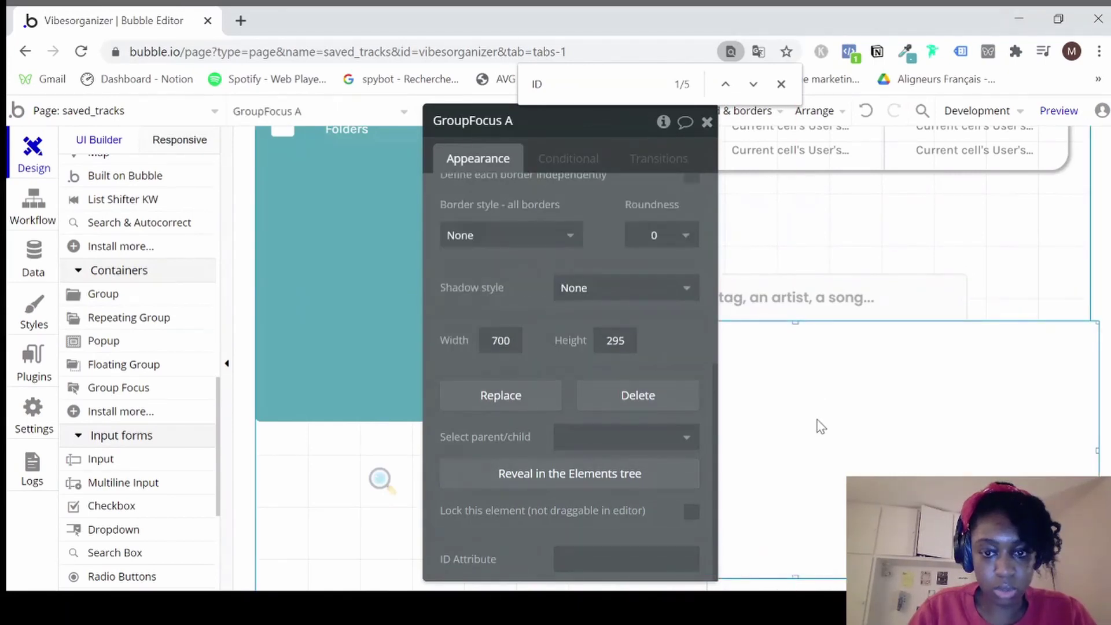
{"action": "scroll", "coordinate": [619, 255], "scroll_direction": "up", "scroll_amount": 5}
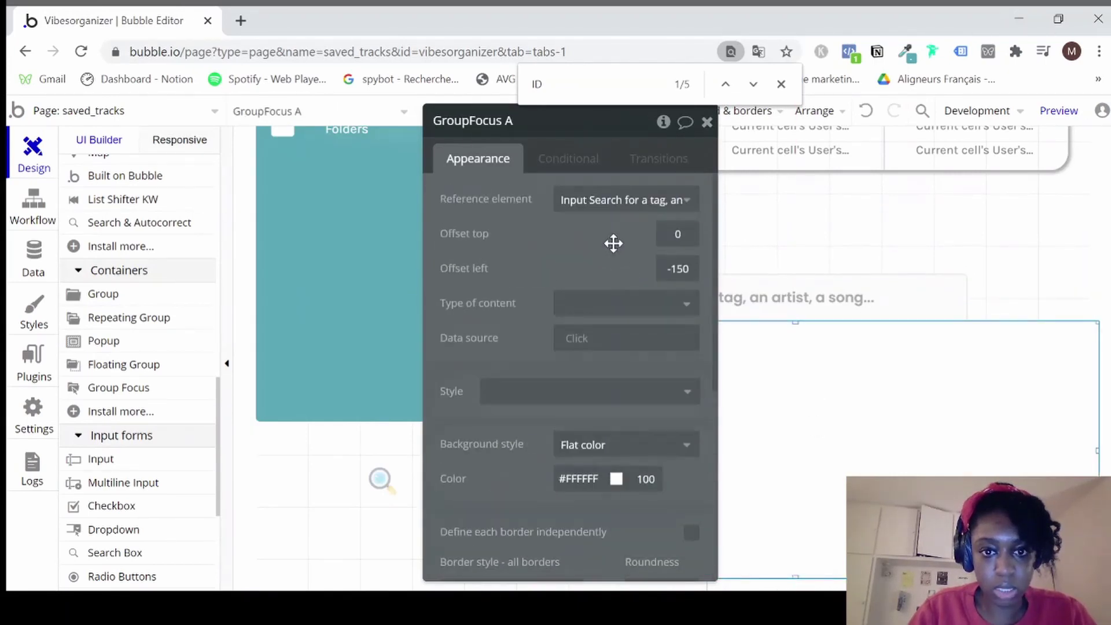
{"action": "left_click", "coordinate": [587, 307]}
{"action": "scroll", "coordinate": [631, 473], "scroll_direction": "down", "scroll_amount": 3}
{"action": "scroll", "coordinate": [573, 394], "scroll_direction": "up", "scroll_amount": 5}
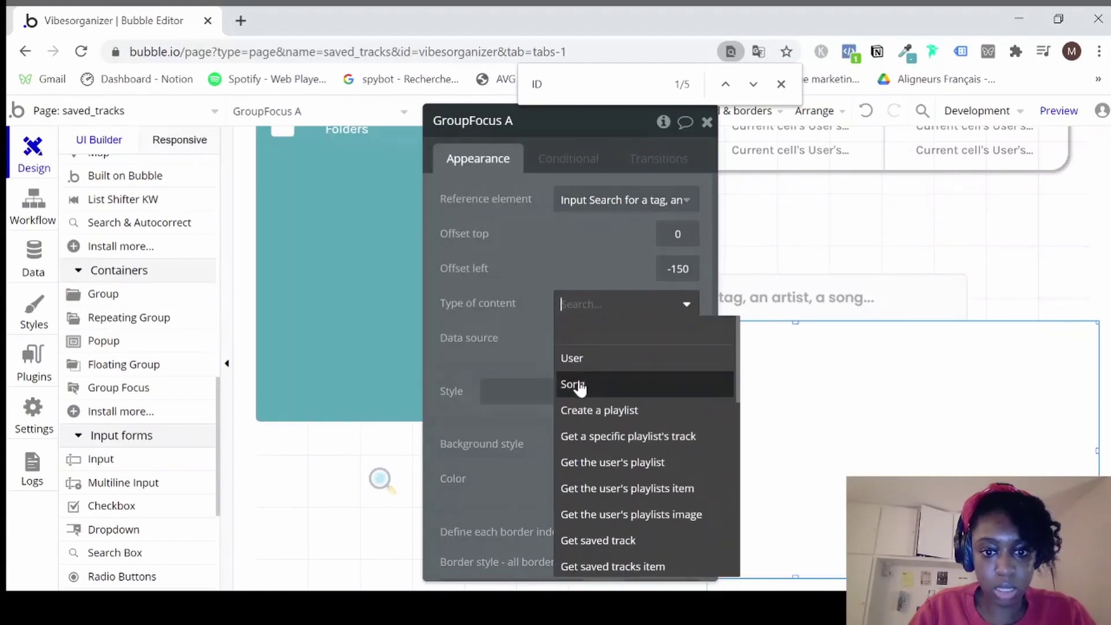
{"action": "left_click", "coordinate": [576, 375]}
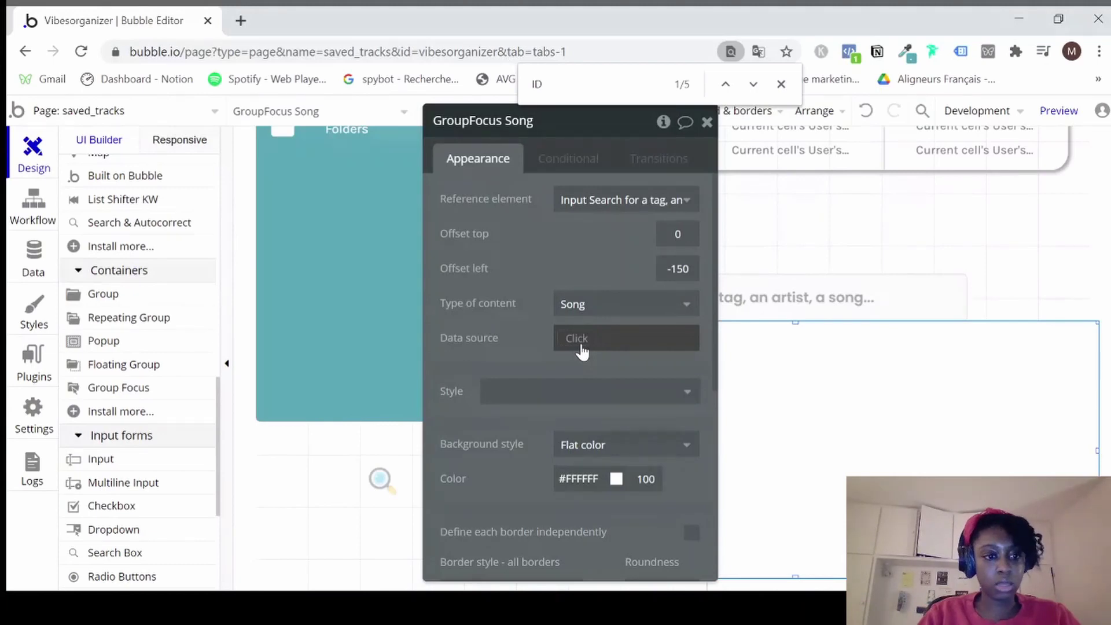
Try to use Search&Autocorrect A's Matches as the group focus's data source.
{"action": "left_click", "coordinate": [580, 345]}
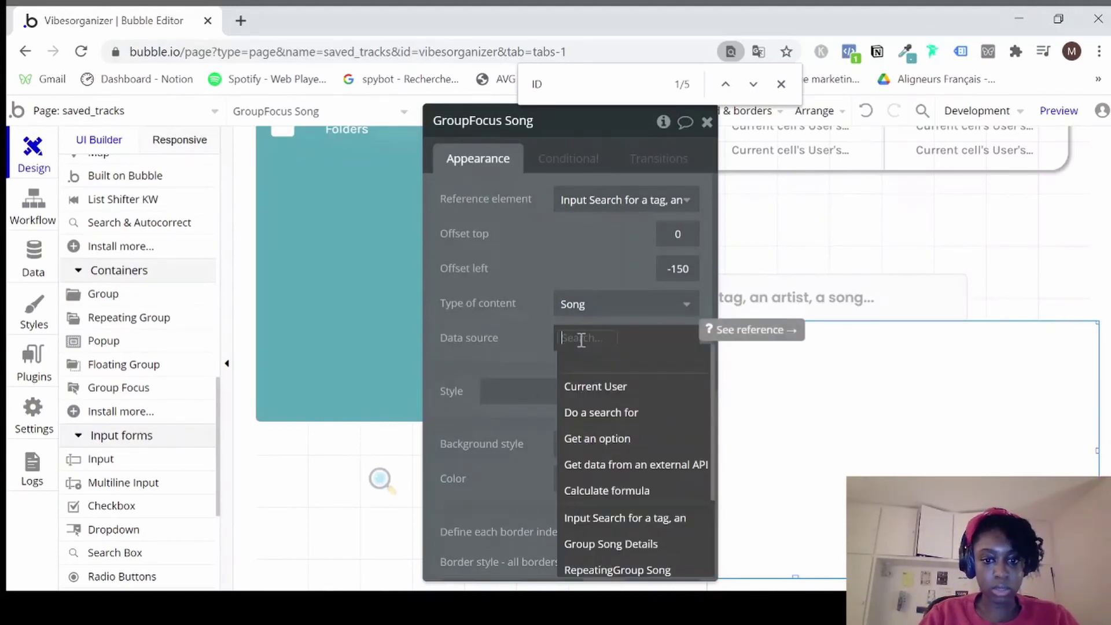
{"action": "type", "text": "s"}
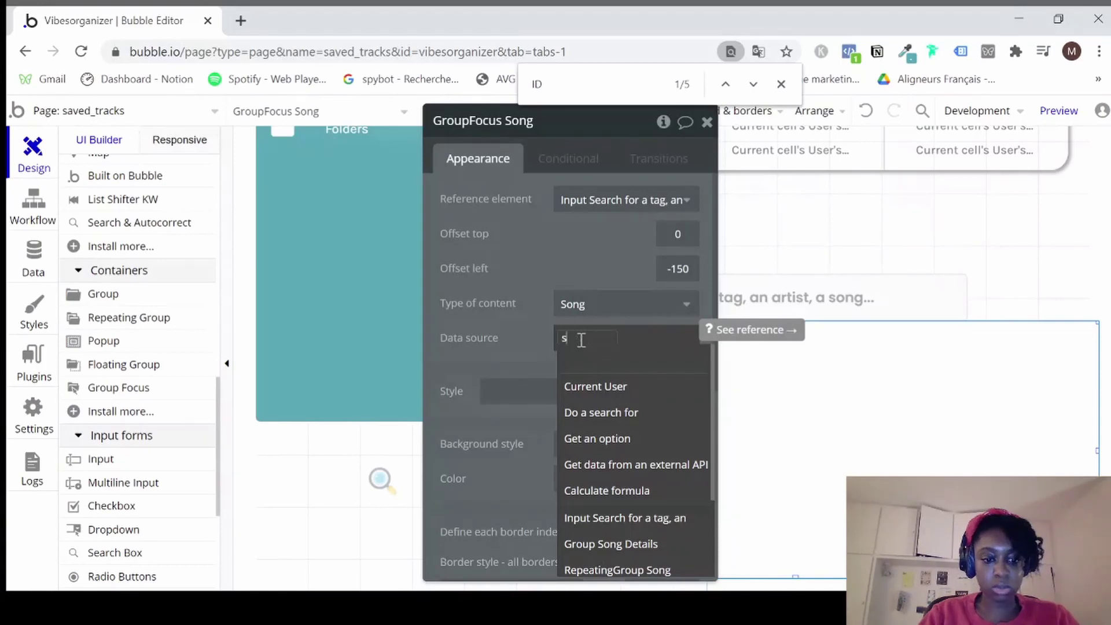
{"action": "type", "text": "ea"}
{"action": "left_click", "coordinate": [608, 447]}
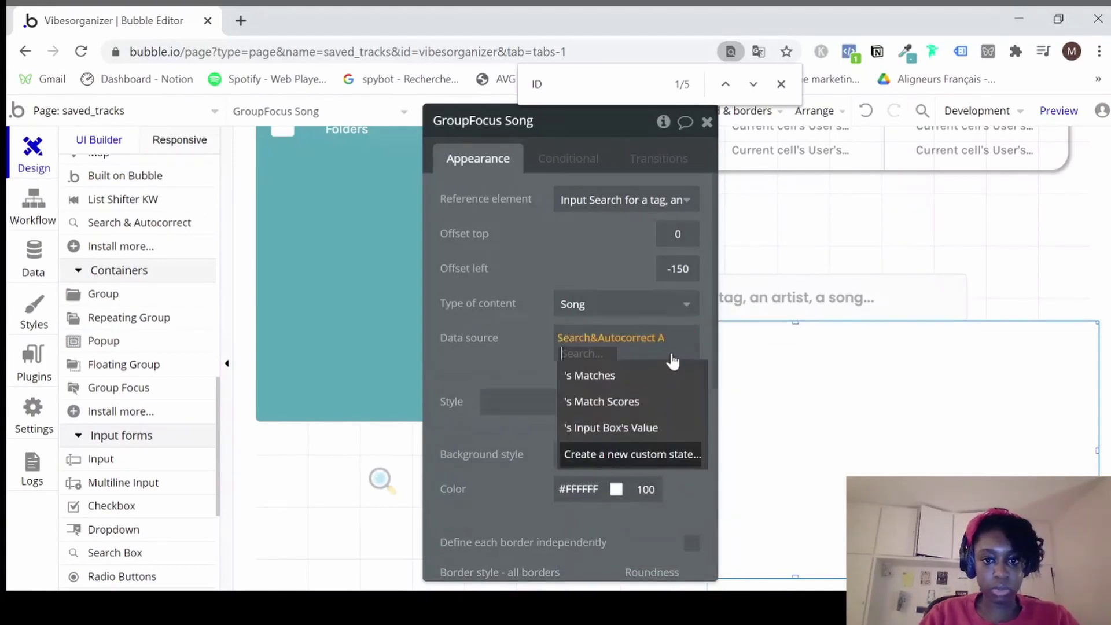
{"action": "left_click", "coordinate": [616, 376]}
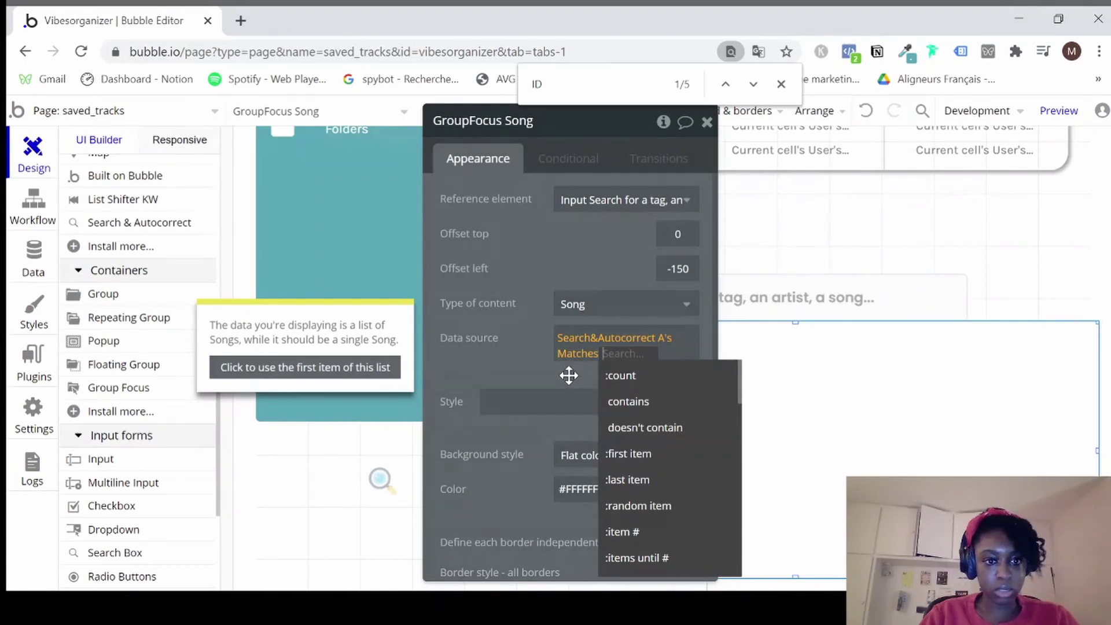
Search the group focus's content types for "sea", clear the selection, and set the type of content back to Song.
{"action": "left_click", "coordinate": [621, 306]}
{"action": "scroll", "coordinate": [616, 495], "scroll_direction": "down", "scroll_amount": 5}
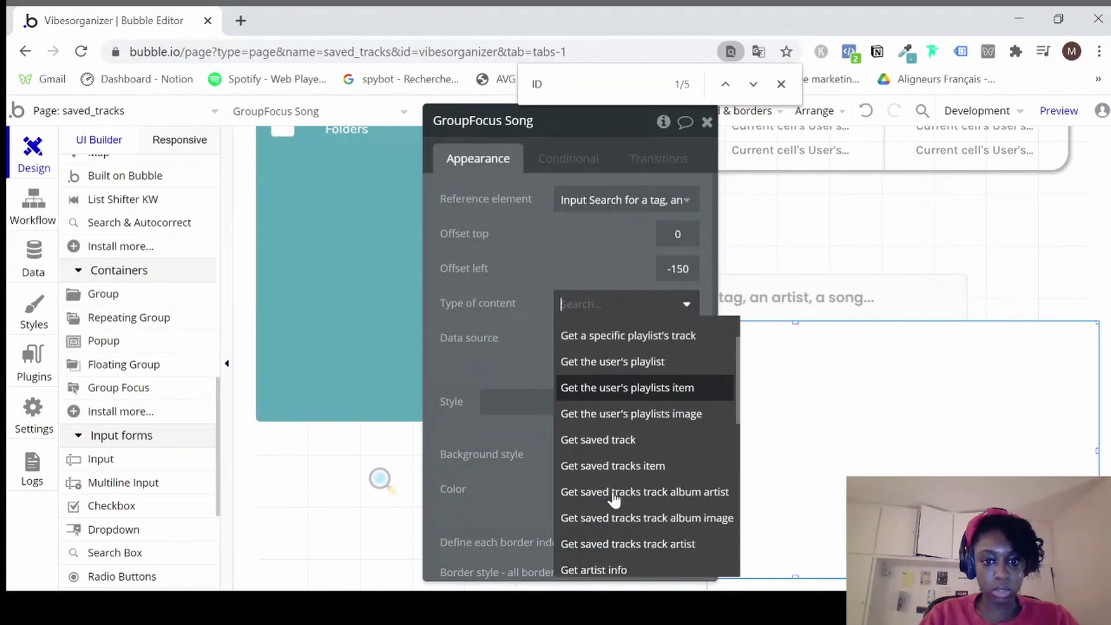
{"action": "type", "text": "sea"}
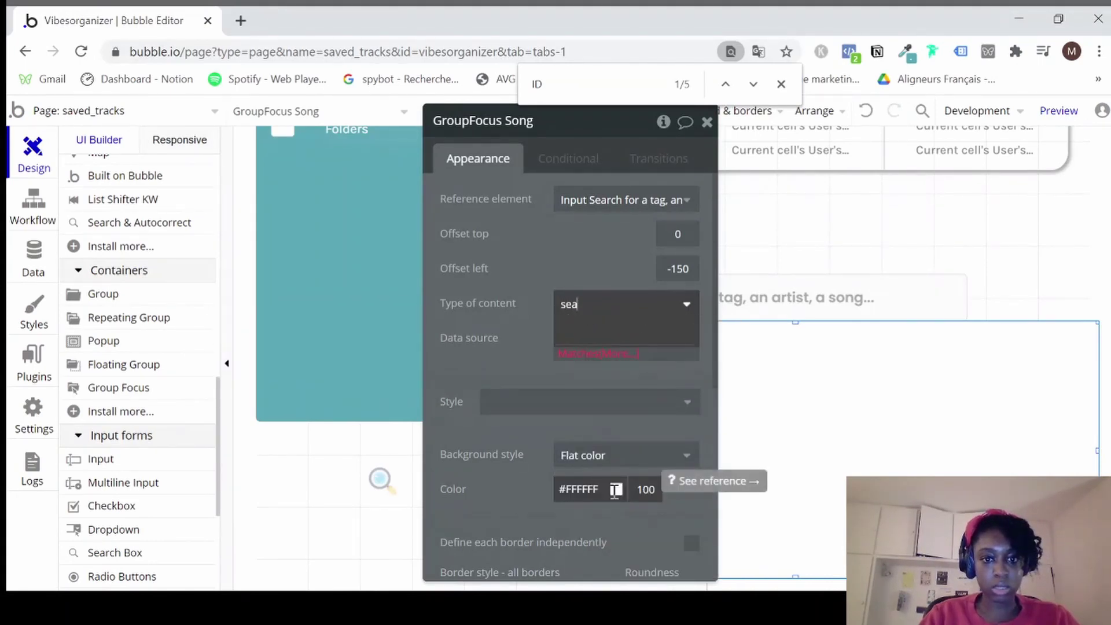
{"action": "key", "text": "BackSpace"}
{"action": "key", "text": "BackSpace"}
{"action": "key", "text": "BackSpace"}
{"action": "key", "text": "BackSpace"}
{"action": "left_click", "coordinate": [615, 489]}
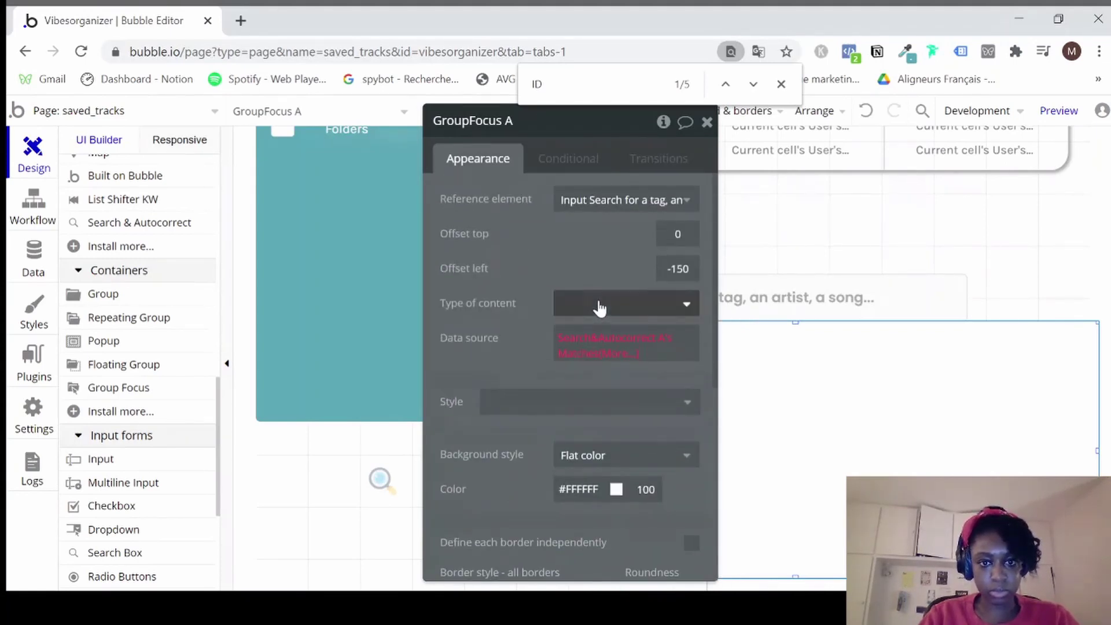
{"action": "left_click", "coordinate": [599, 305]}
{"action": "left_click", "coordinate": [587, 386]}
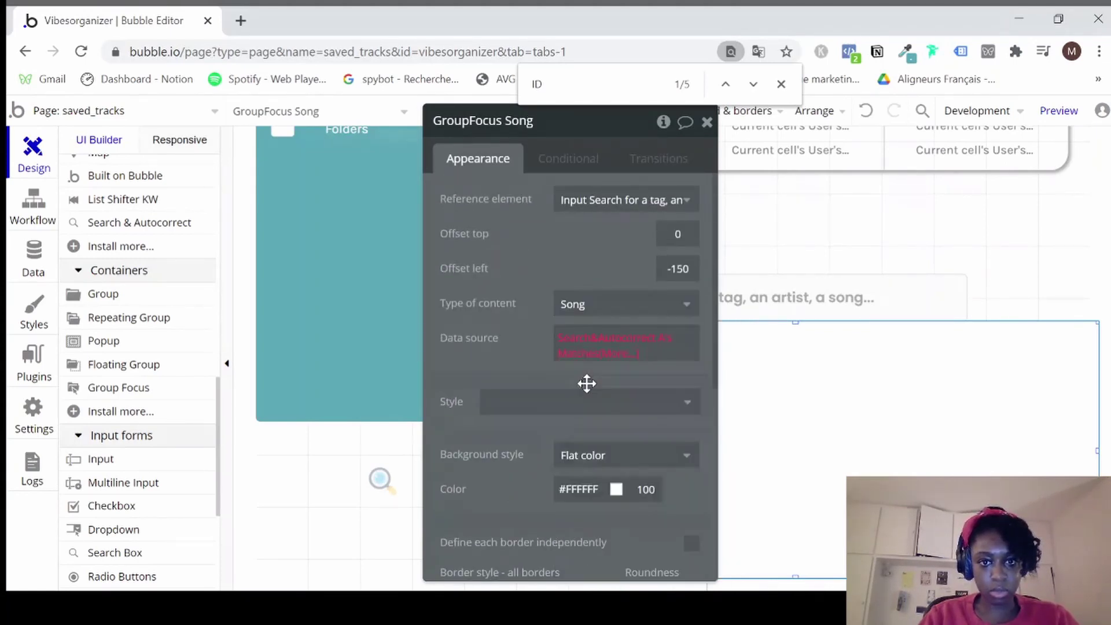
Check the options for the group focus's data source, clear the expression, and close the element's properties.
{"action": "left_click", "coordinate": [615, 361]}
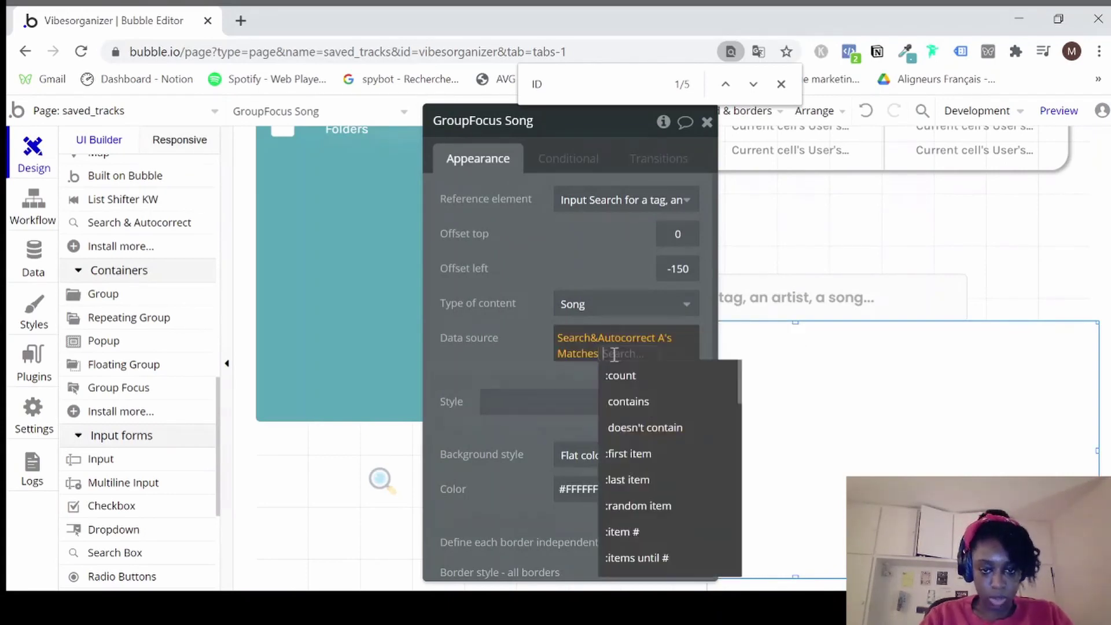
{"action": "scroll", "coordinate": [654, 466], "scroll_direction": "down", "scroll_amount": 5}
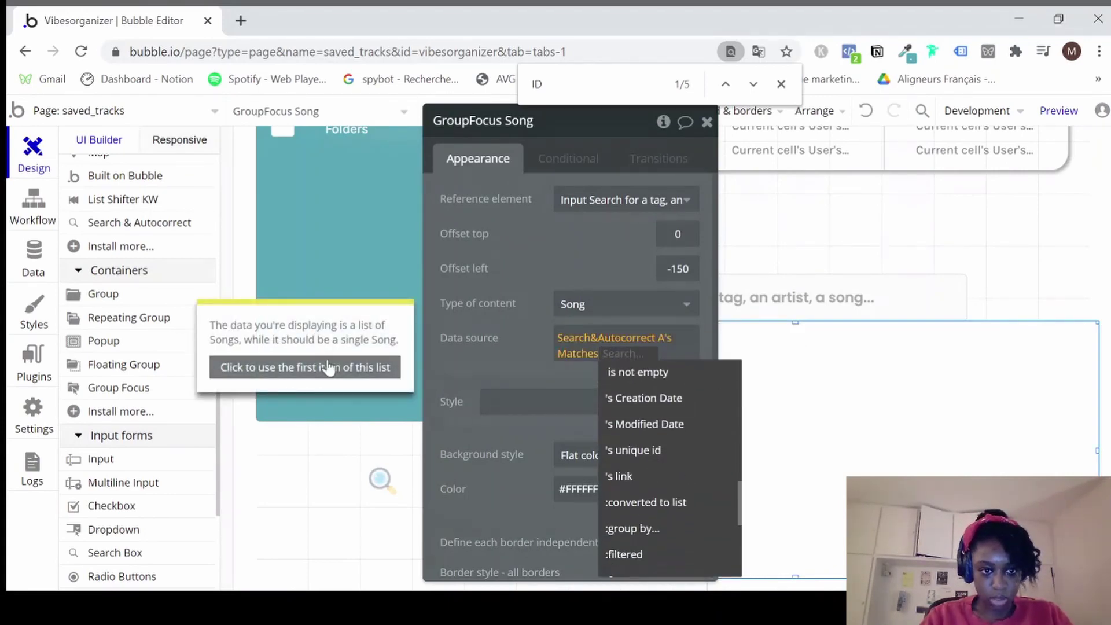
{"action": "left_click", "coordinate": [602, 307]}
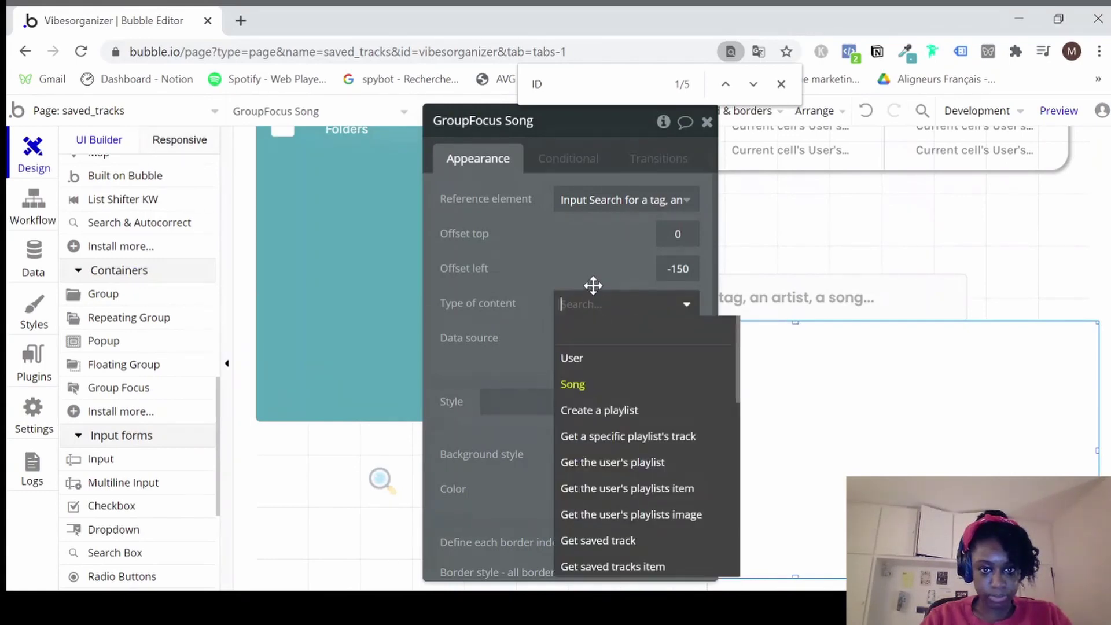
{"action": "left_click", "coordinate": [529, 346]}
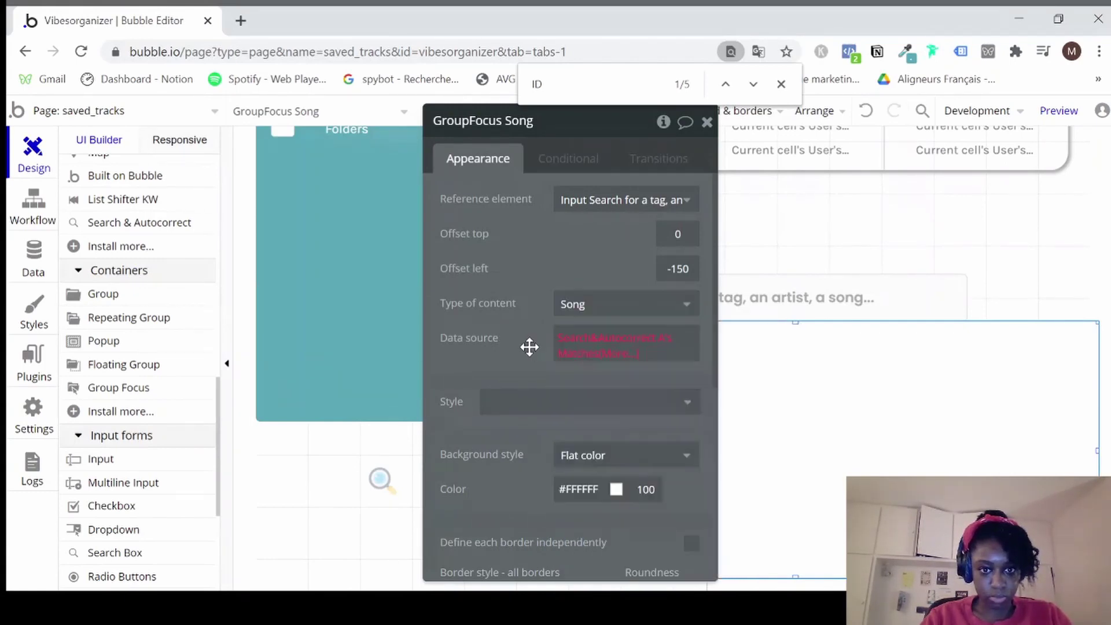
{"action": "left_click", "coordinate": [615, 351]}
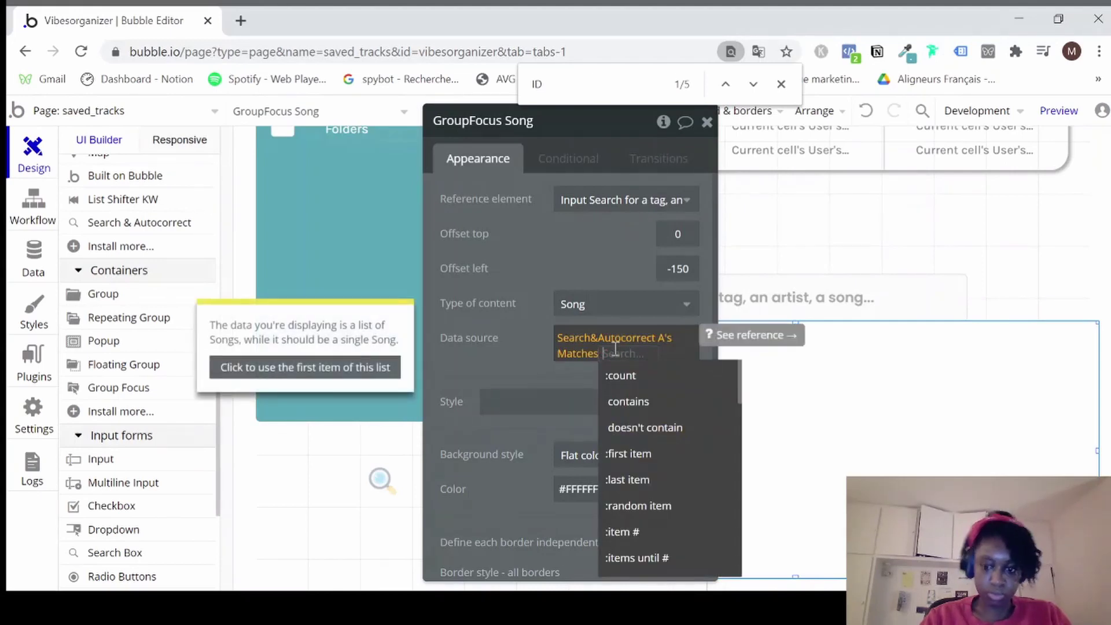
{"action": "key", "text": "BackSpace"}
{"action": "key", "text": "BackSpace"}
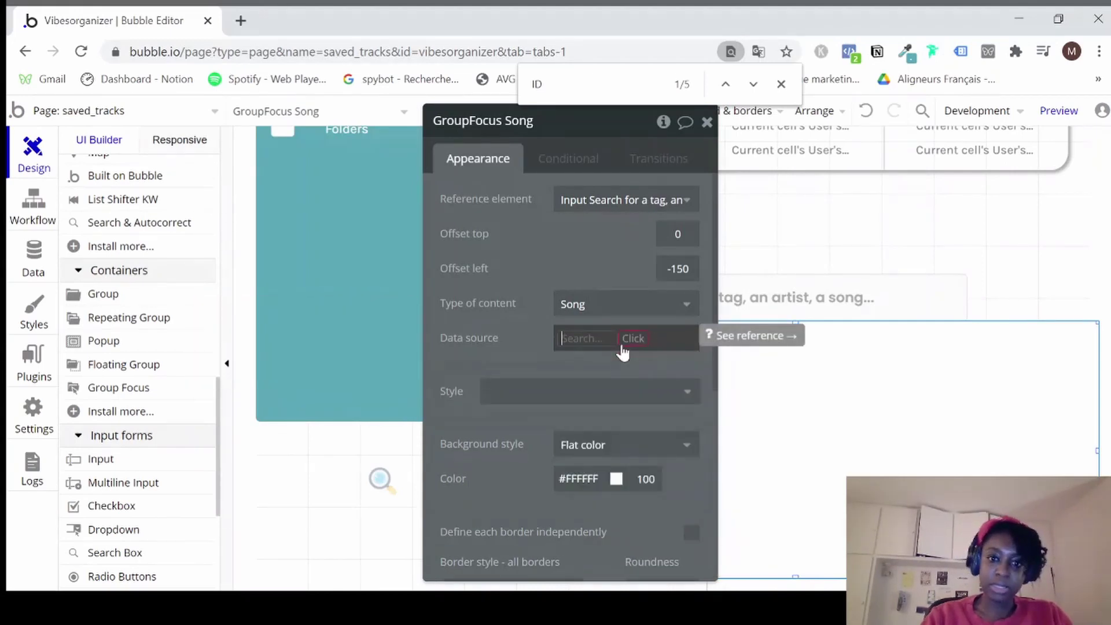
{"action": "left_click", "coordinate": [605, 280]}
{"action": "left_click", "coordinate": [707, 122]}
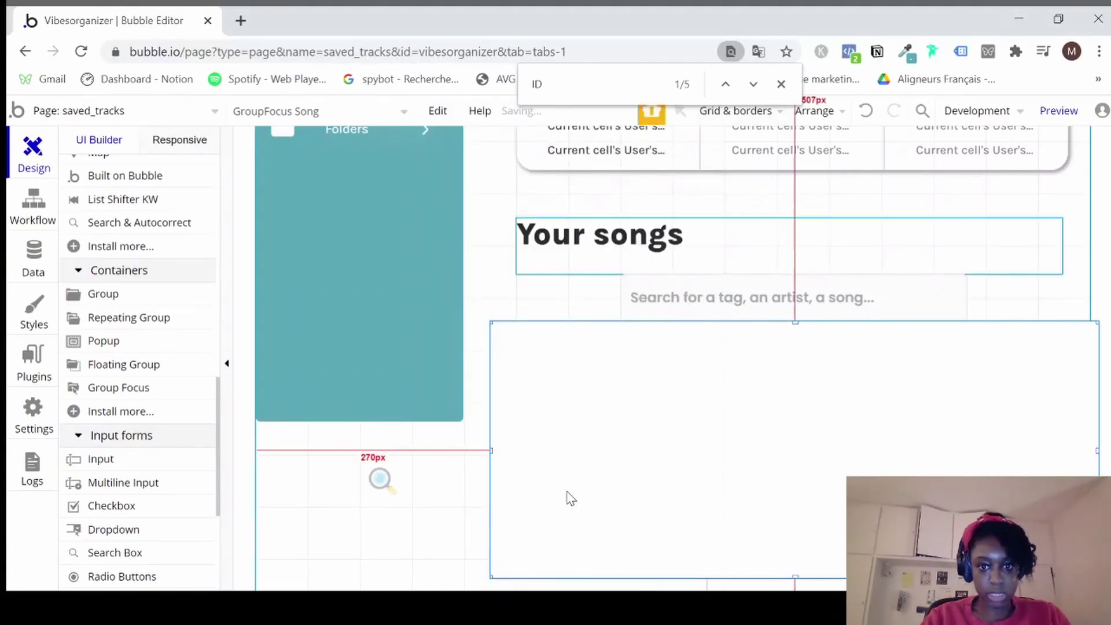
Draw a repeating group about 572 px wide inside the group focus below the search input, with Song as its type of content.
{"action": "left_click", "coordinate": [111, 326]}
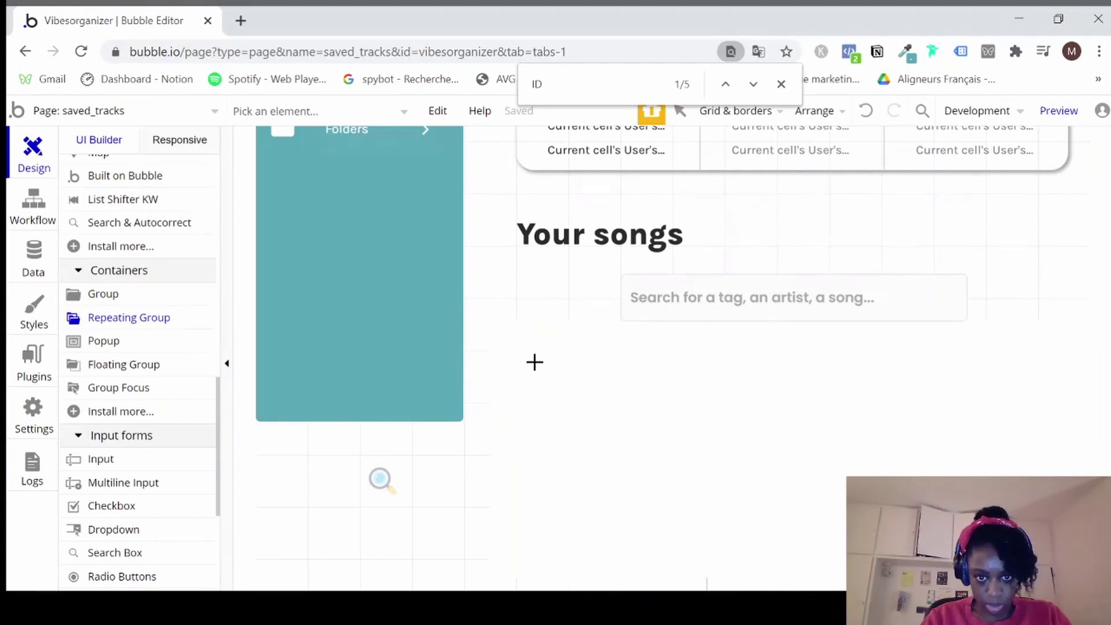
{"action": "left_click_drag", "start_coordinate": [534, 363], "coordinate": [1032, 548]}
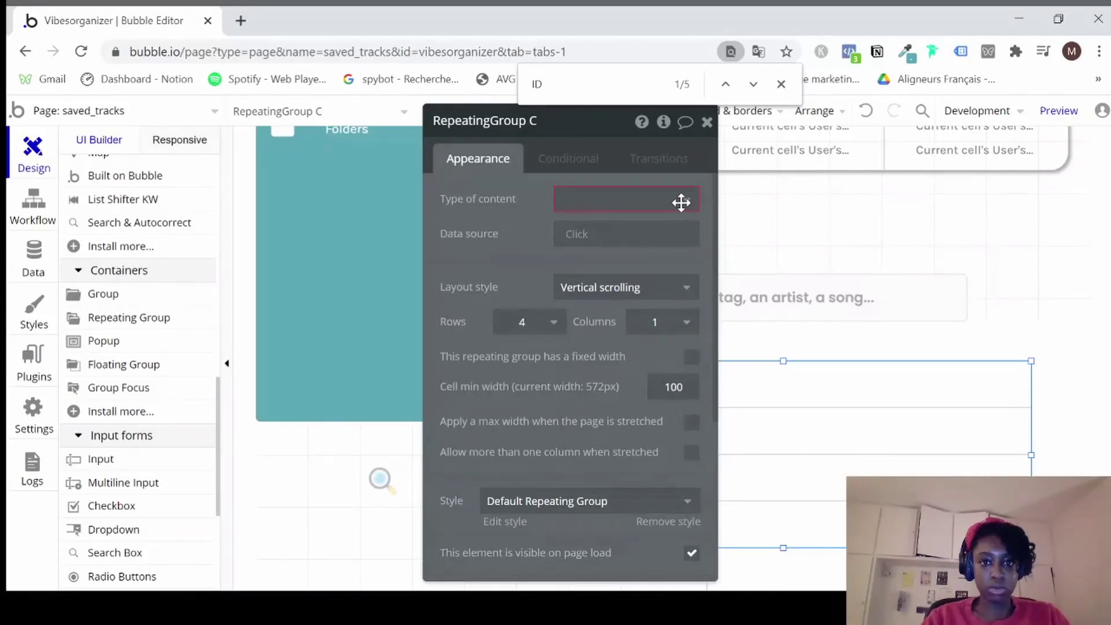
{"action": "left_click", "coordinate": [684, 210]}
{"action": "left_click", "coordinate": [636, 255]}
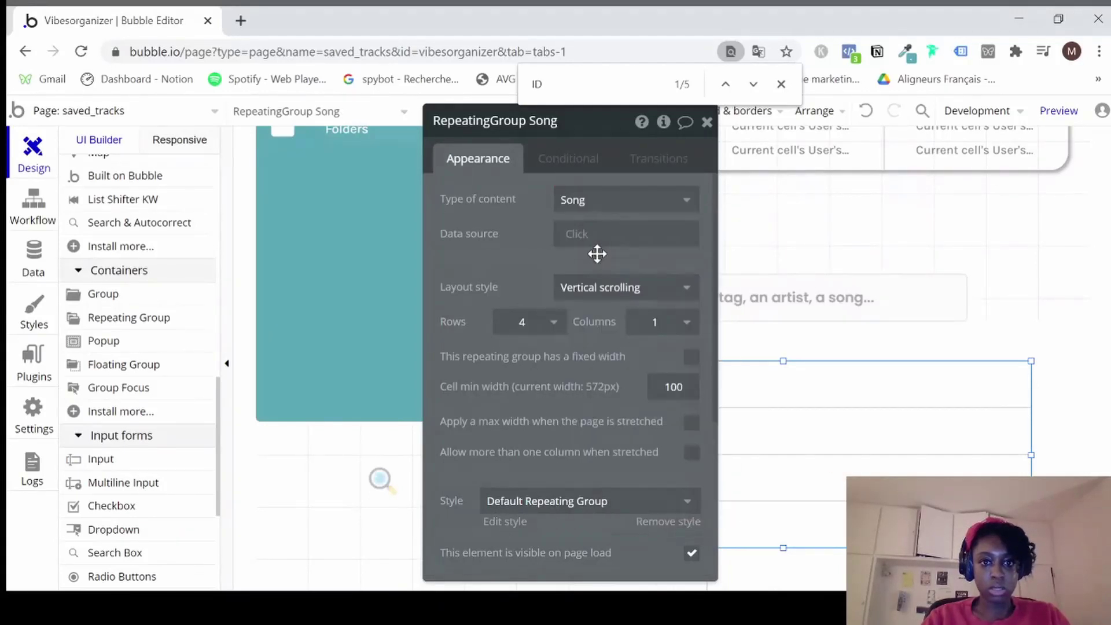
Set the new repeating group's data source to Search&Autocorrect A's Matches.
{"action": "left_click", "coordinate": [580, 246]}
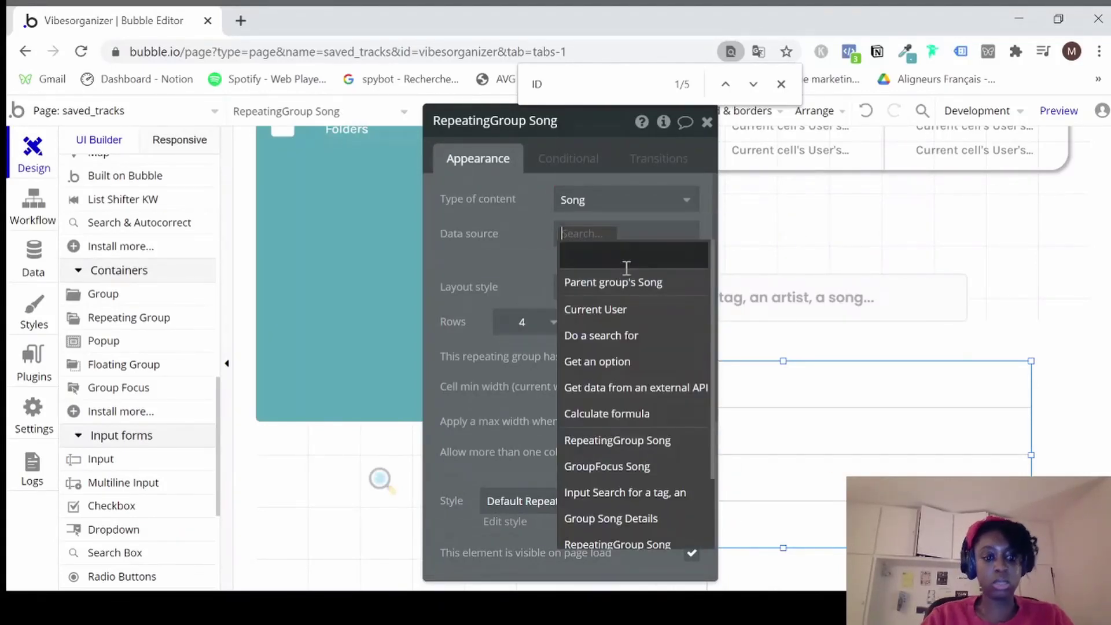
{"action": "type", "text": "s"}
{"action": "type", "text": "Sear"}
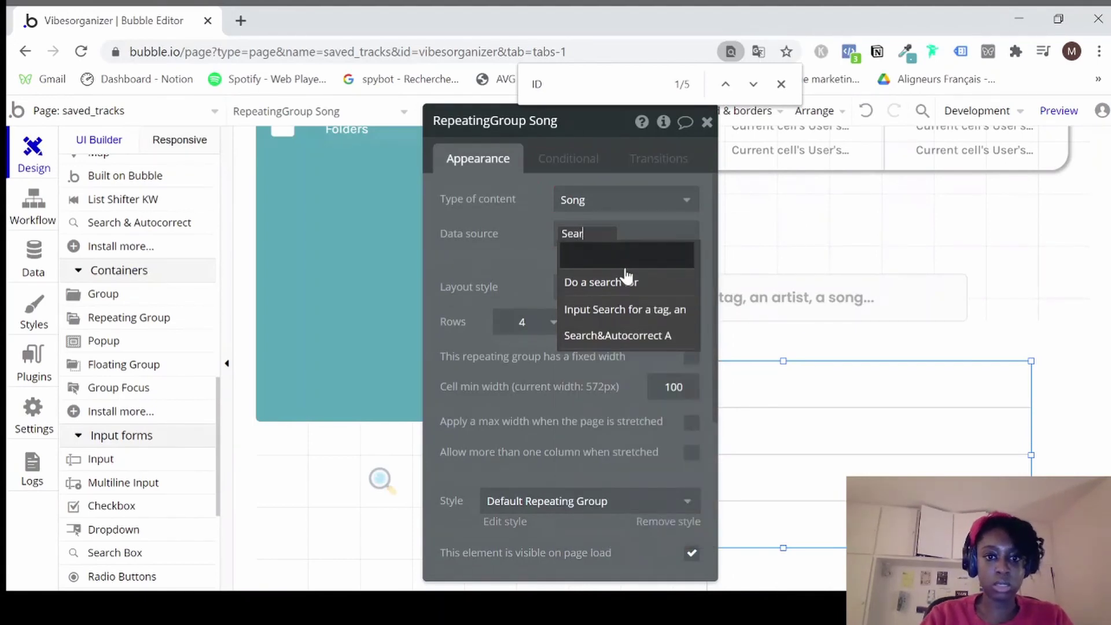
{"action": "left_click", "coordinate": [619, 336]}
{"action": "left_click", "coordinate": [672, 235]}
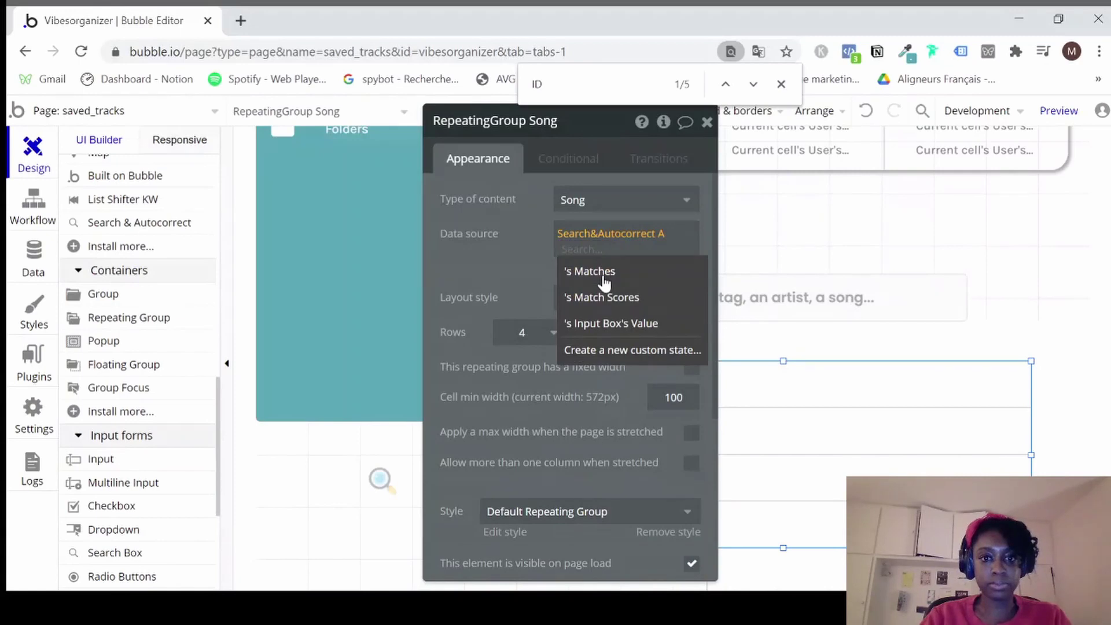
{"action": "left_click", "coordinate": [603, 280]}
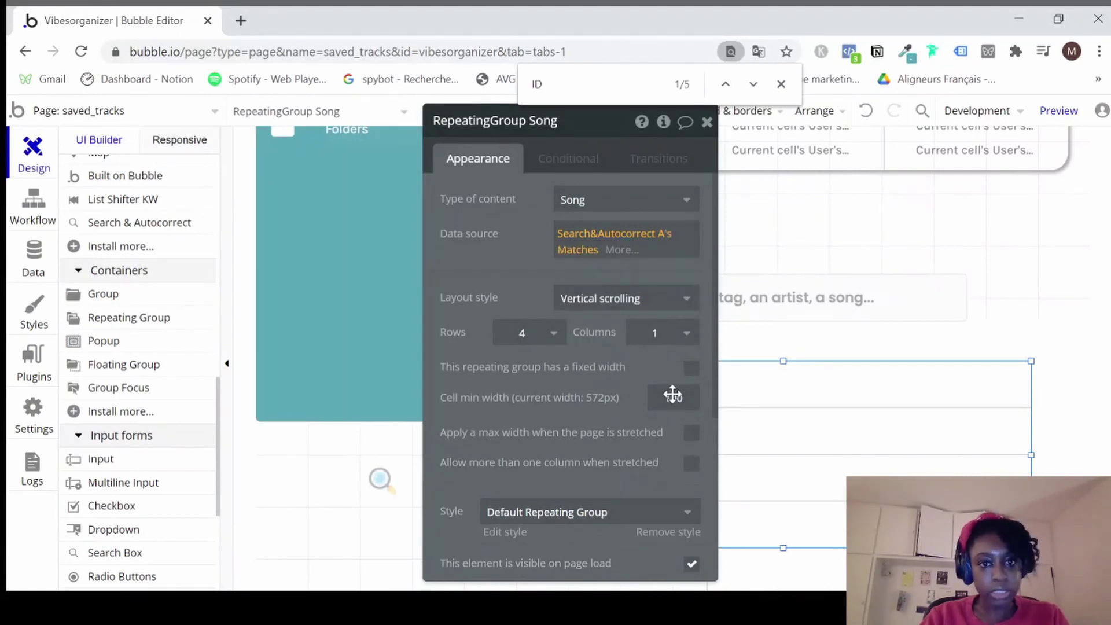
Close the properties and enlarge the new repeating group below the search input to about 654 px wide by 250 px high.
{"action": "left_click", "coordinate": [706, 123]}
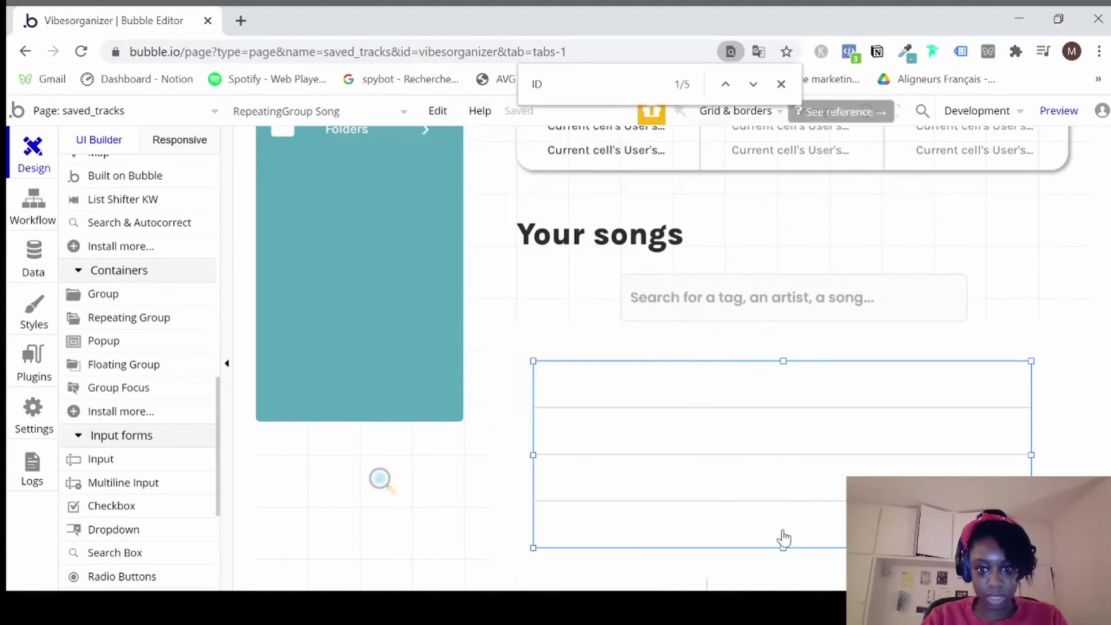
{"action": "left_click_drag", "start_coordinate": [785, 556], "coordinate": [785, 562]}
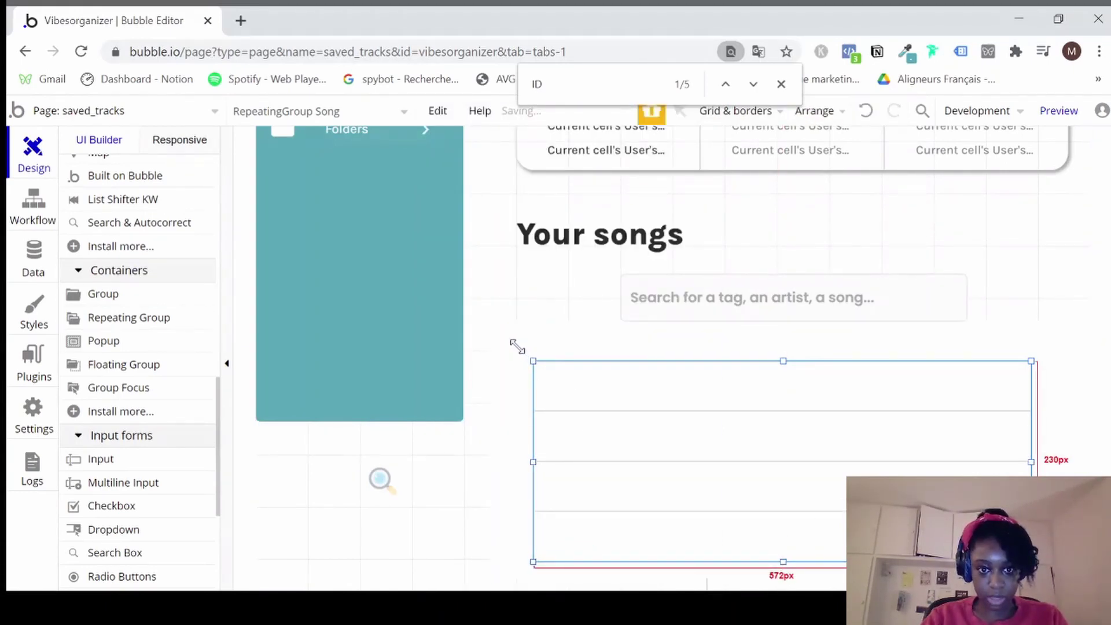
{"action": "left_click_drag", "start_coordinate": [517, 347], "coordinate": [512, 345]}
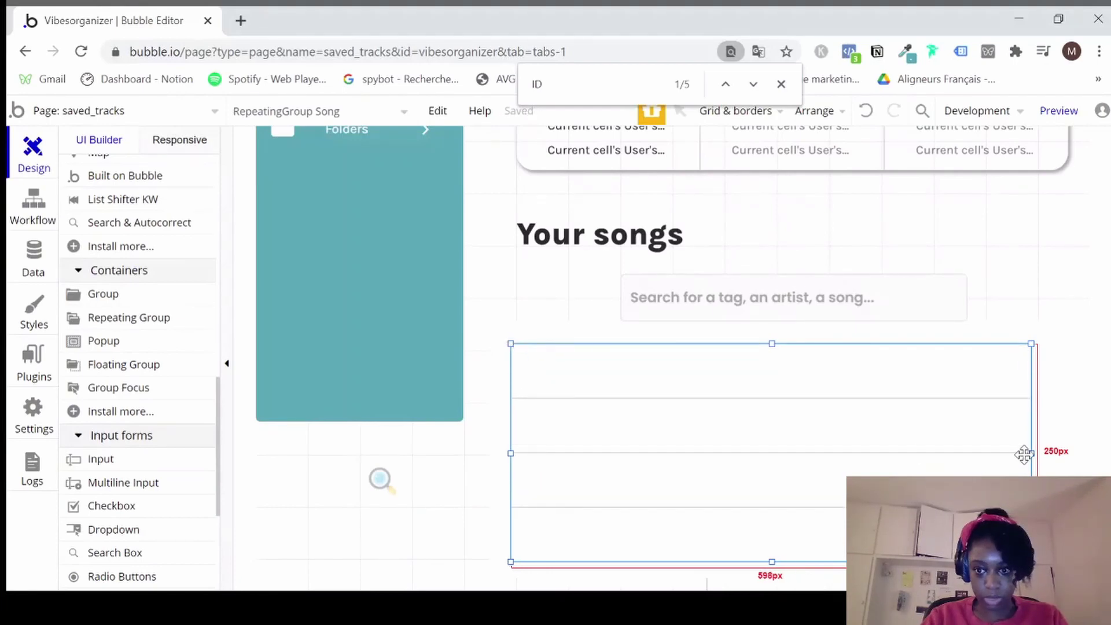
{"action": "left_click_drag", "start_coordinate": [1075, 457], "coordinate": [1102, 456]}
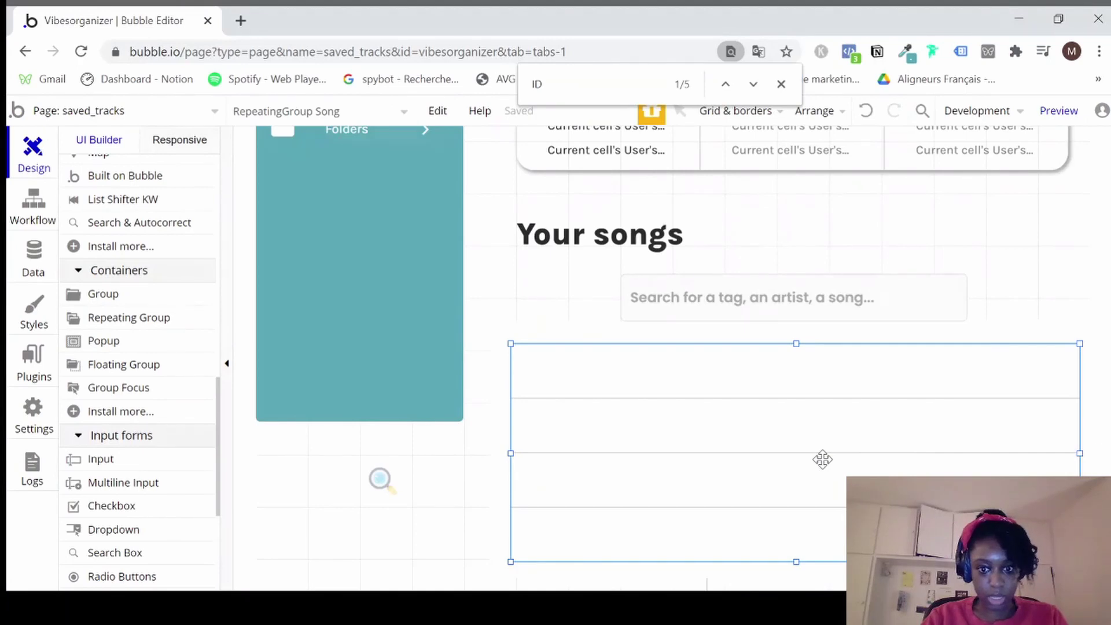
Remove the repeating group's style and set it to 3 rows.
{"action": "double_click", "coordinate": [822, 459]}
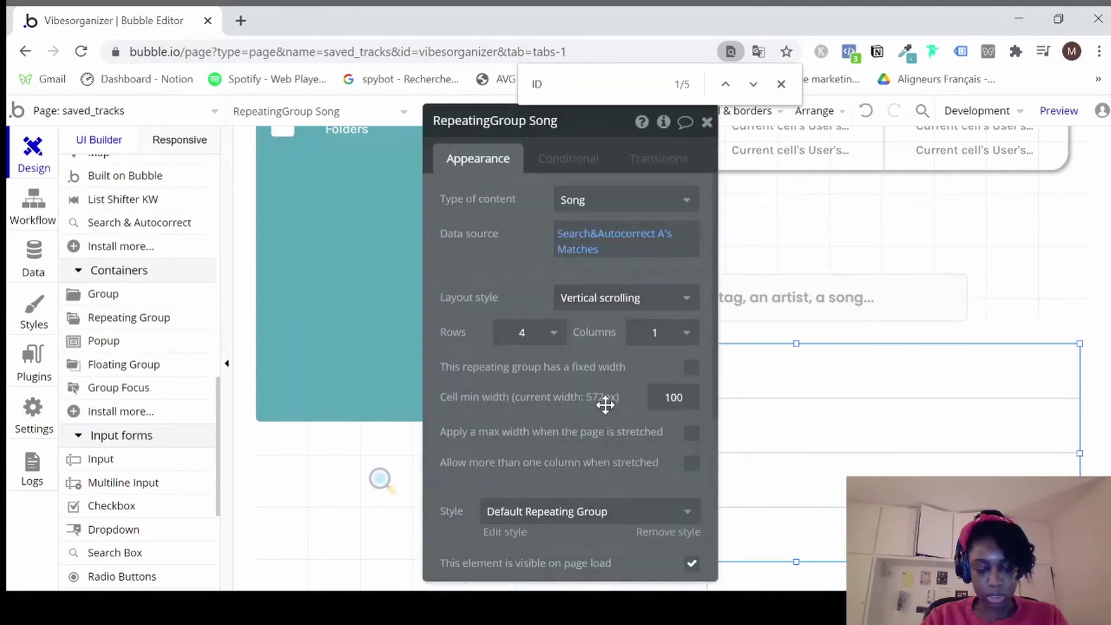
{"action": "scroll", "coordinate": [578, 503], "scroll_direction": "down", "scroll_amount": 2}
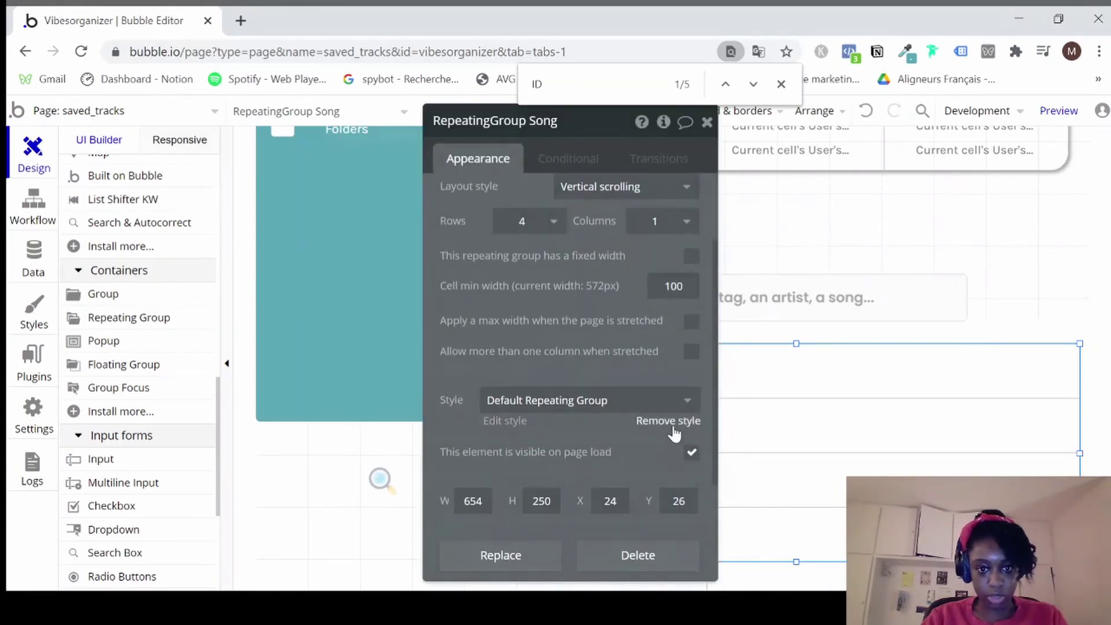
{"action": "left_click", "coordinate": [673, 429]}
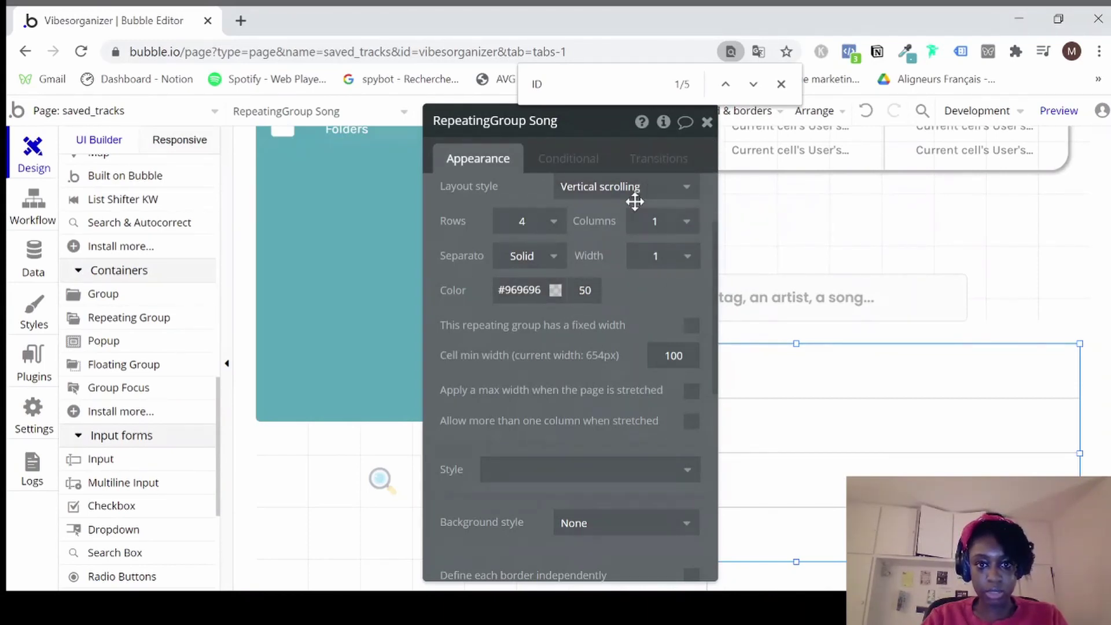
{"action": "left_click", "coordinate": [554, 225]}
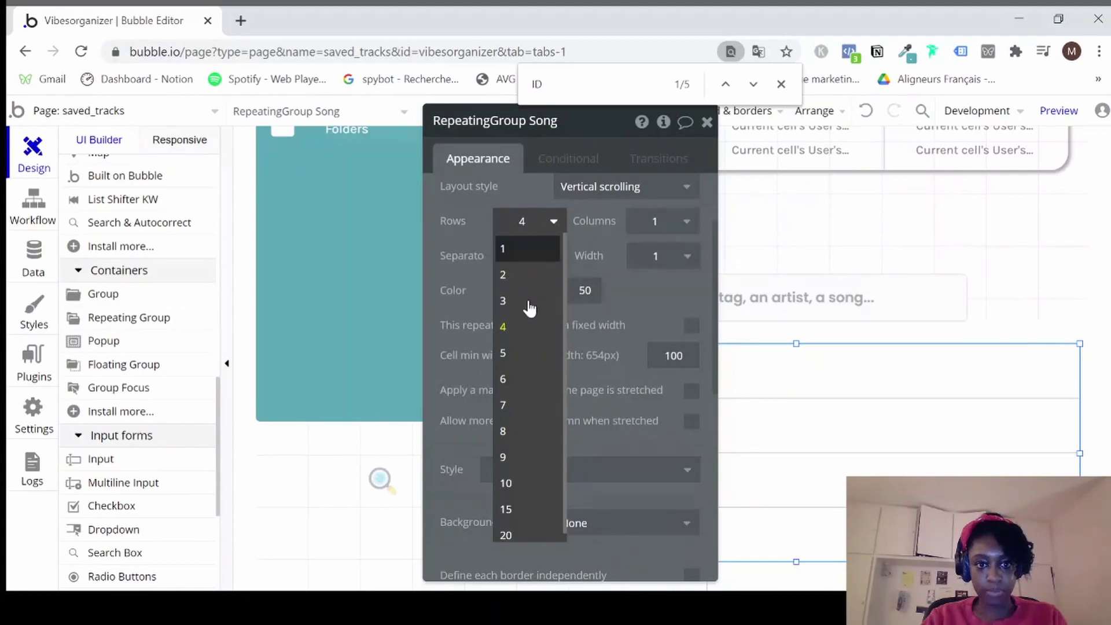
{"action": "left_click", "coordinate": [529, 301]}
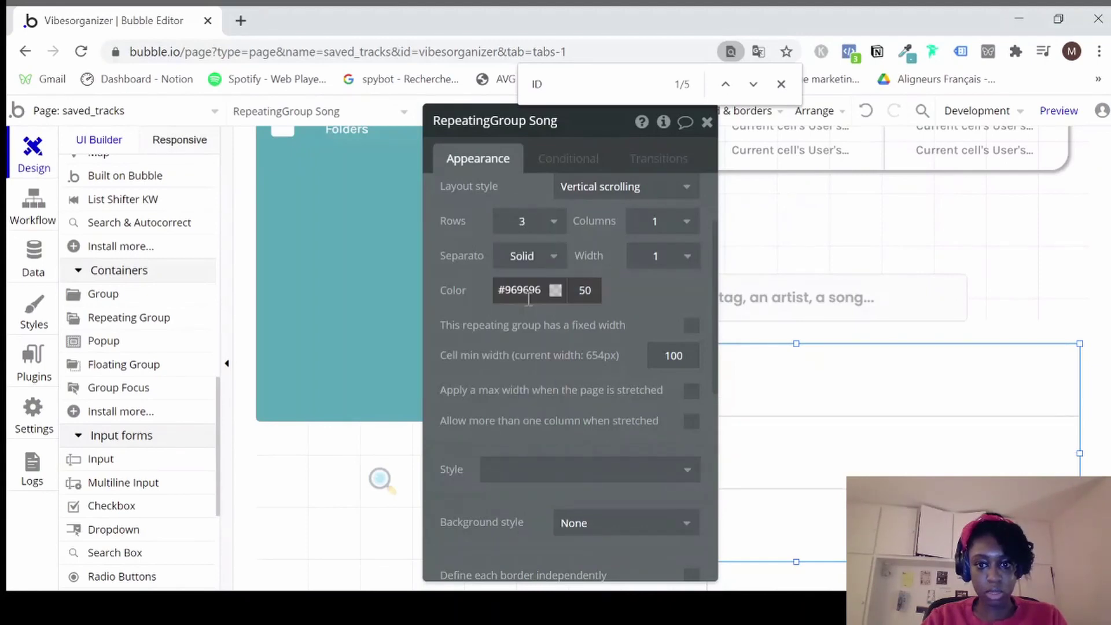
{"action": "left_click", "coordinate": [706, 123]}
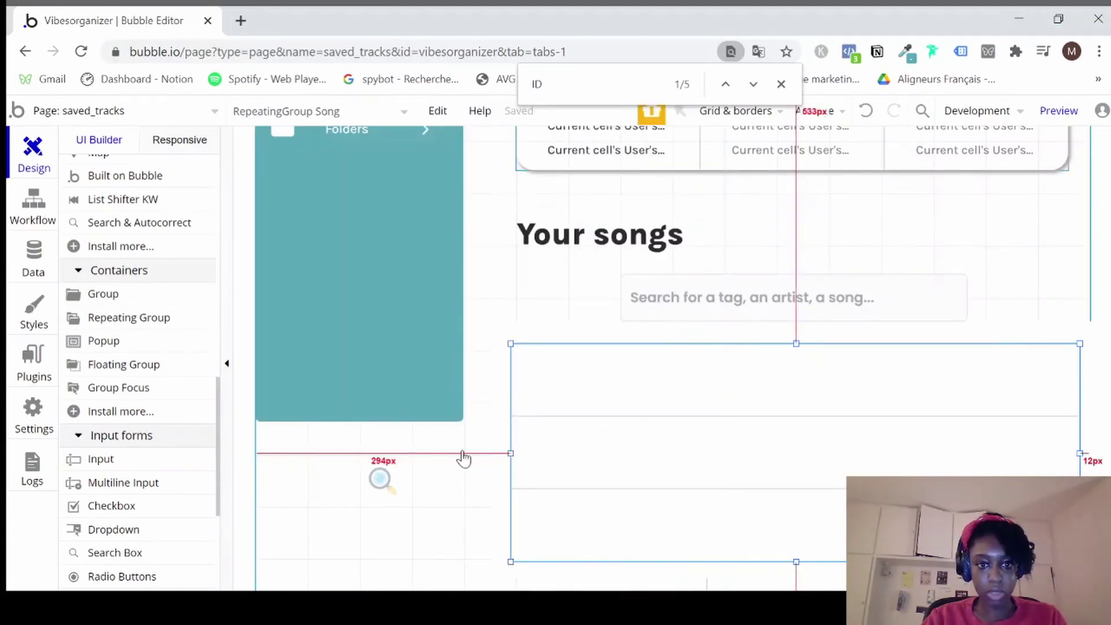
Draw an image element at the left end of the repeating group's first cell.
{"action": "scroll", "coordinate": [113, 414], "scroll_direction": "down", "scroll_amount": 3}
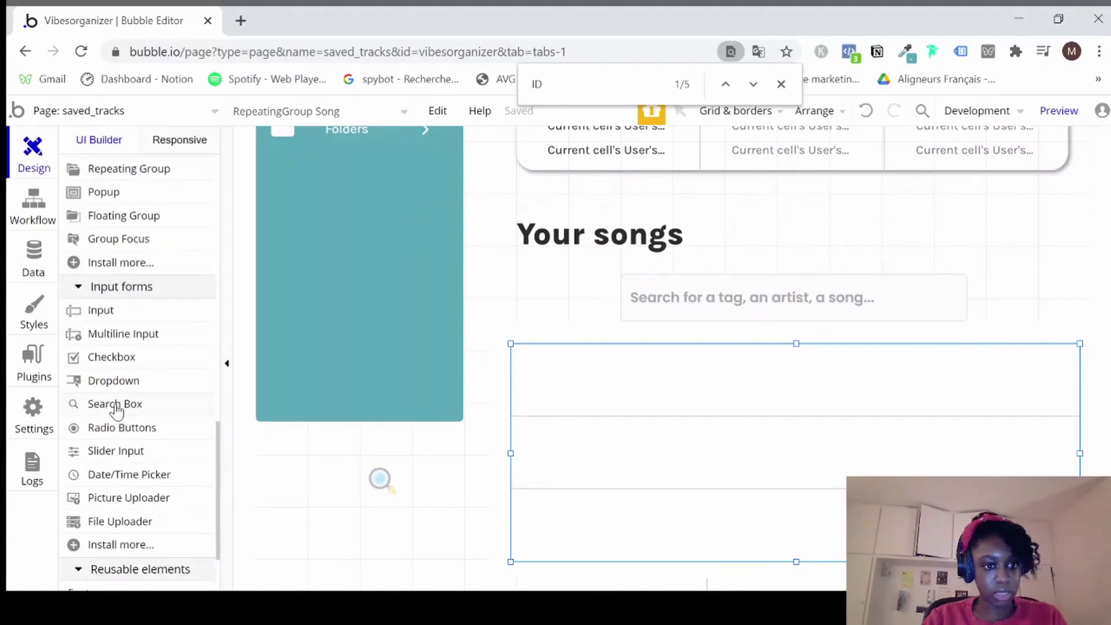
{"action": "scroll", "coordinate": [116, 410], "scroll_direction": "down", "scroll_amount": 5}
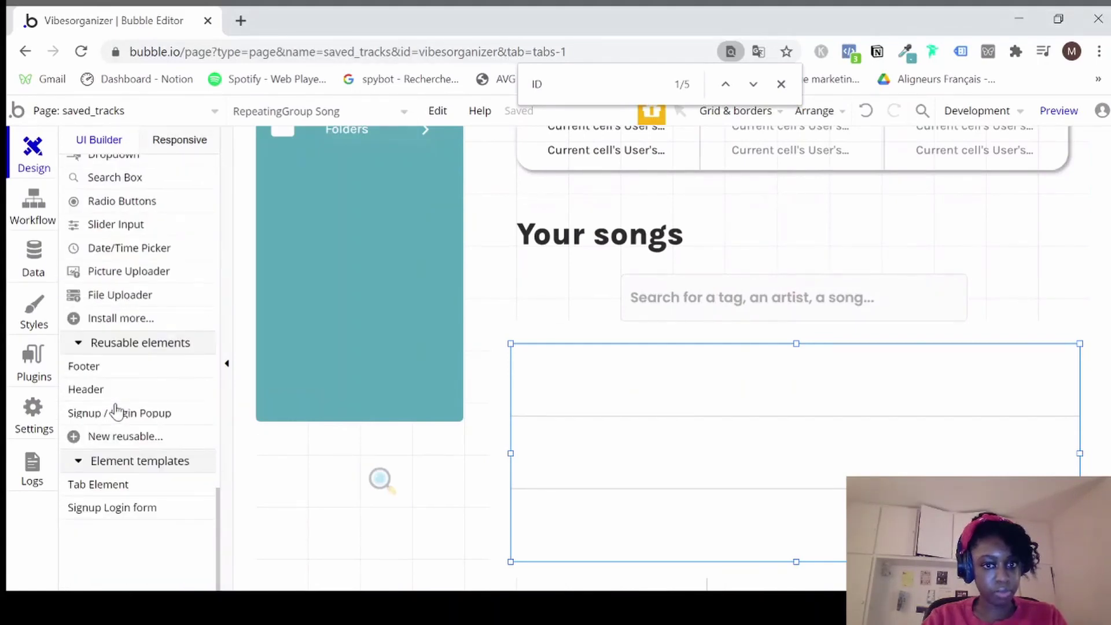
{"action": "scroll", "coordinate": [116, 411], "scroll_direction": "up", "scroll_amount": 7}
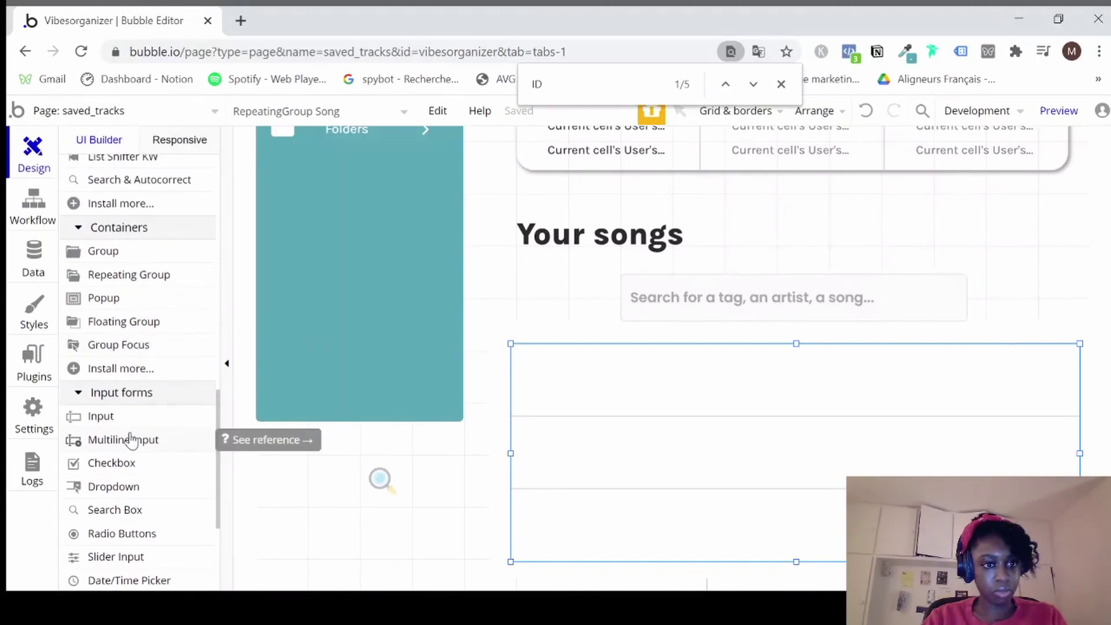
{"action": "scroll", "coordinate": [130, 440], "scroll_direction": "up", "scroll_amount": 8}
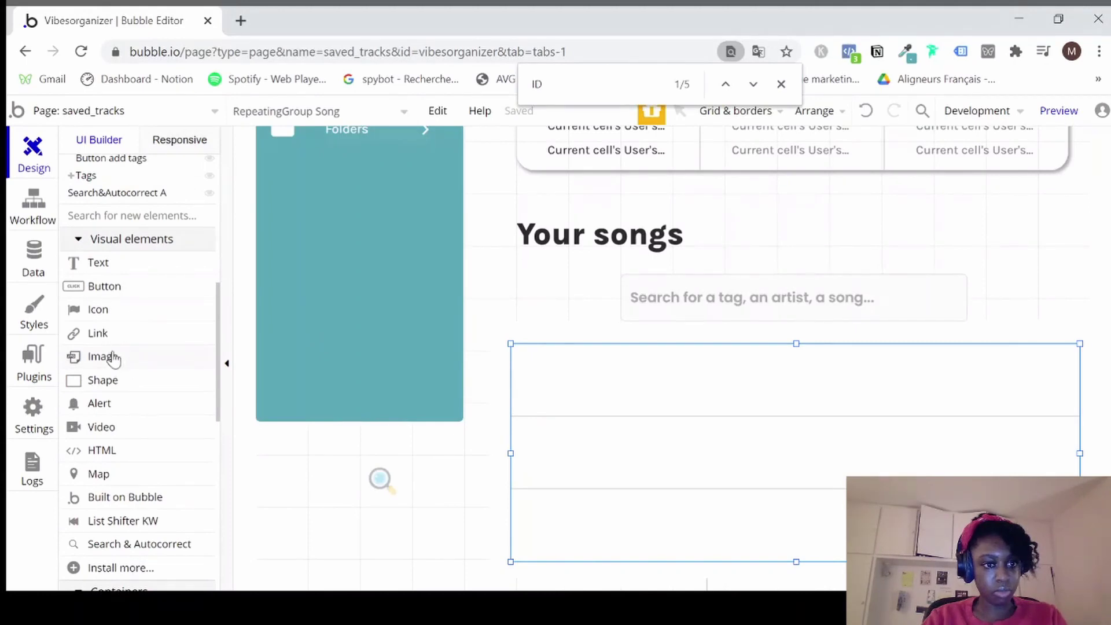
{"action": "left_click", "coordinate": [110, 358]}
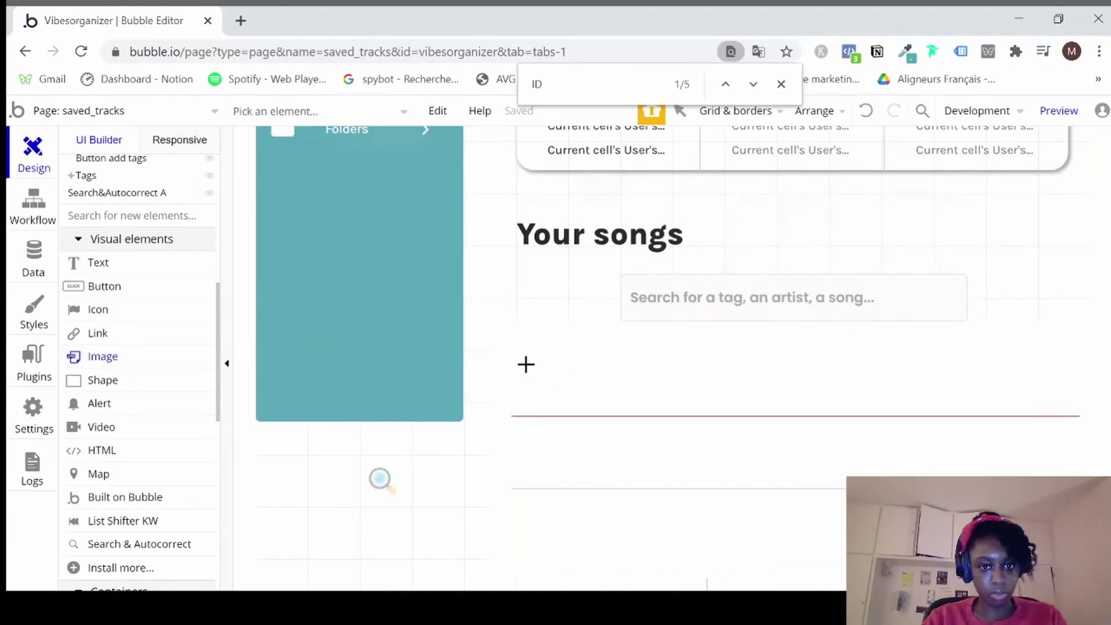
{"action": "left_click_drag", "start_coordinate": [527, 357], "coordinate": [605, 410]}
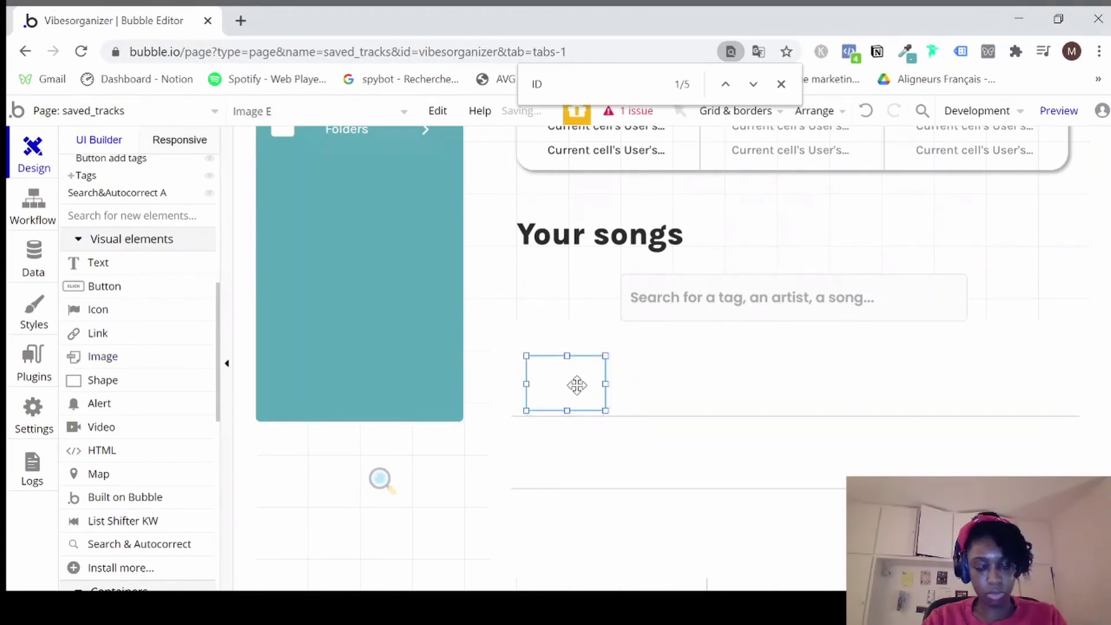
Set the image's dynamic source to Current cell's Song's Track image url and close its properties.
{"action": "double_click", "coordinate": [577, 385]}
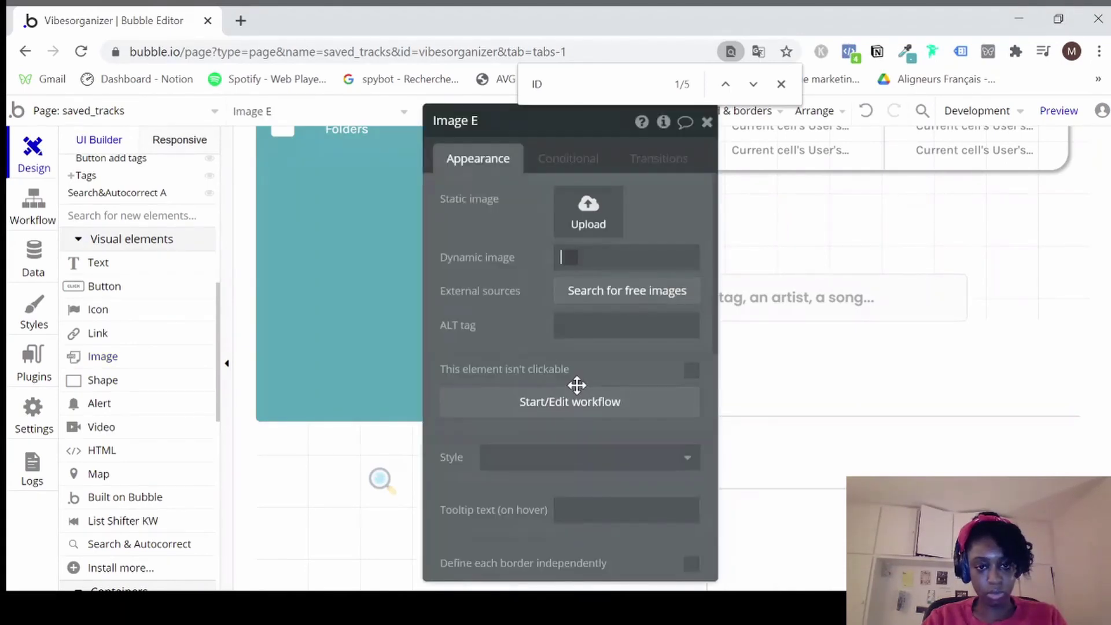
{"action": "left_click", "coordinate": [559, 256]}
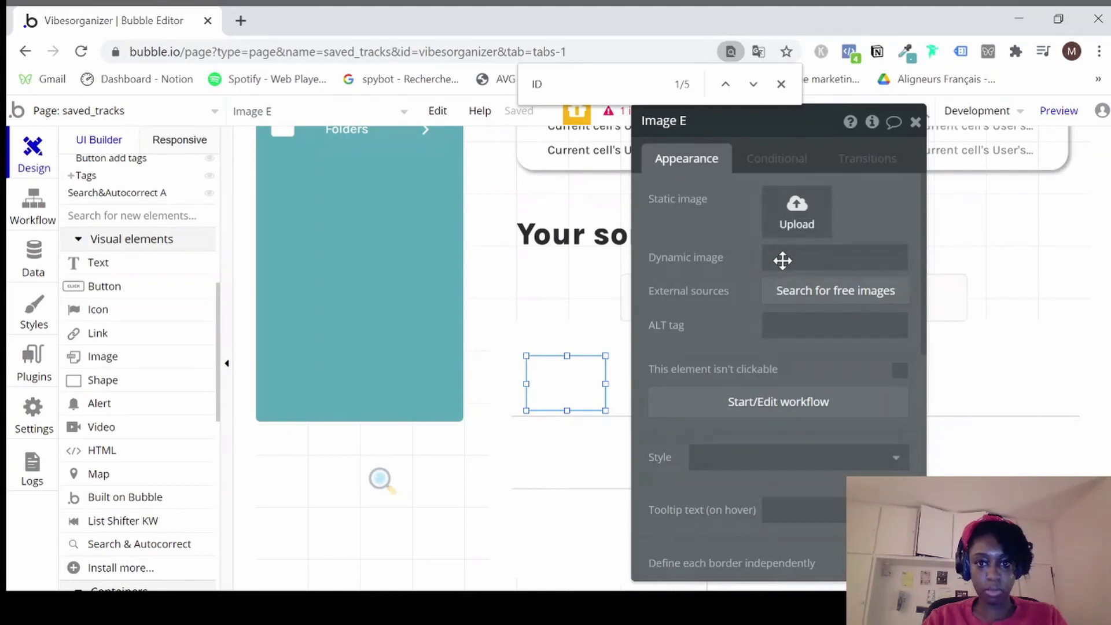
{"action": "left_click", "coordinate": [780, 254]}
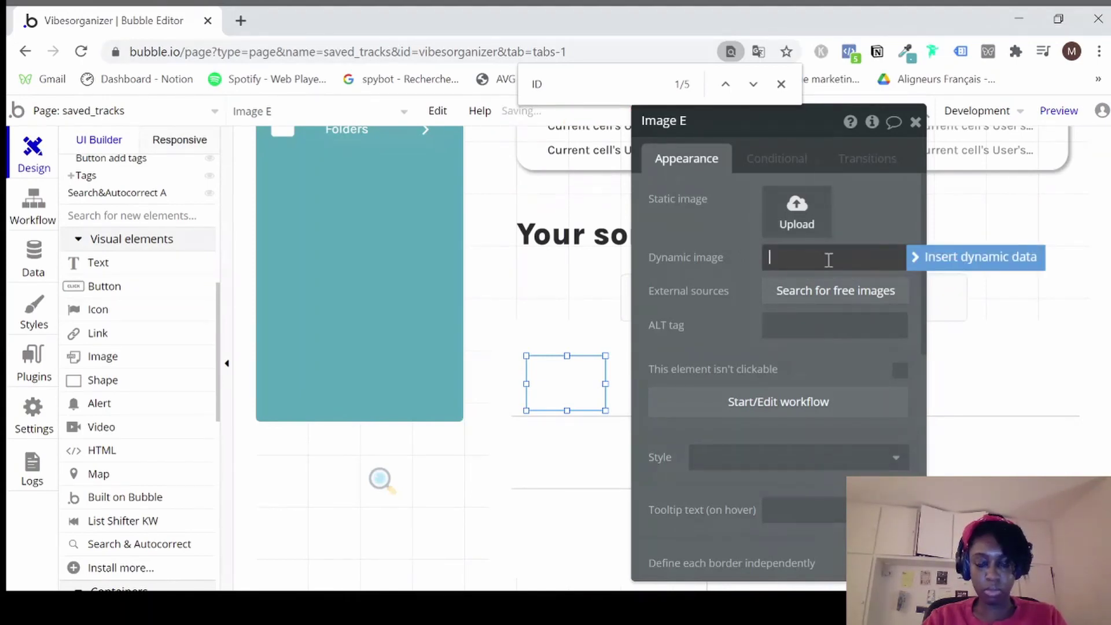
{"action": "left_click", "coordinate": [922, 257]}
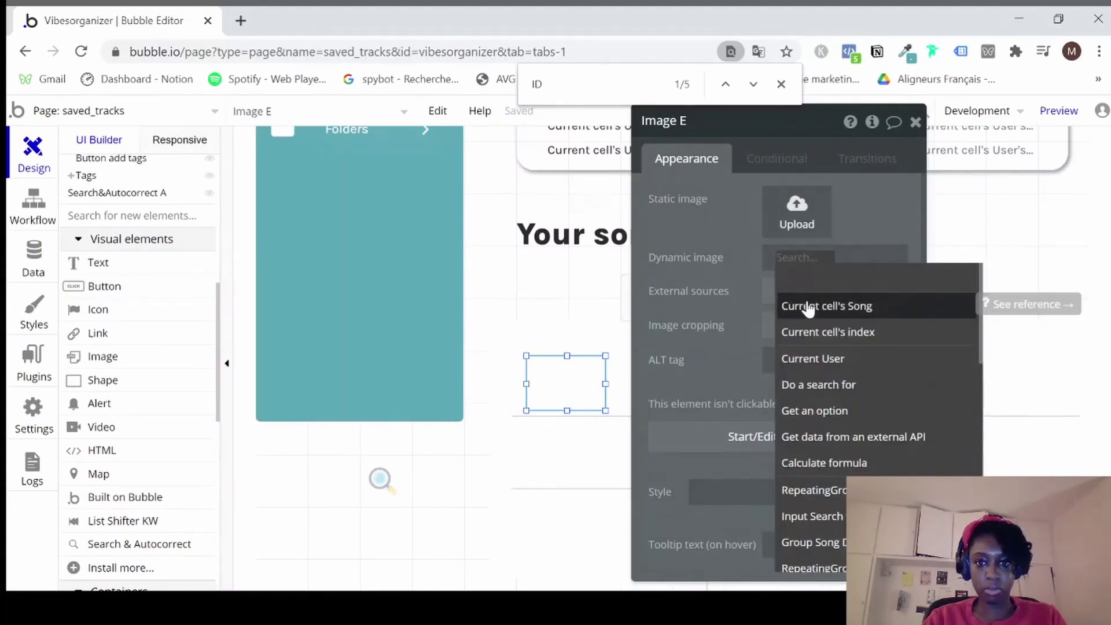
{"action": "left_click", "coordinate": [808, 307]}
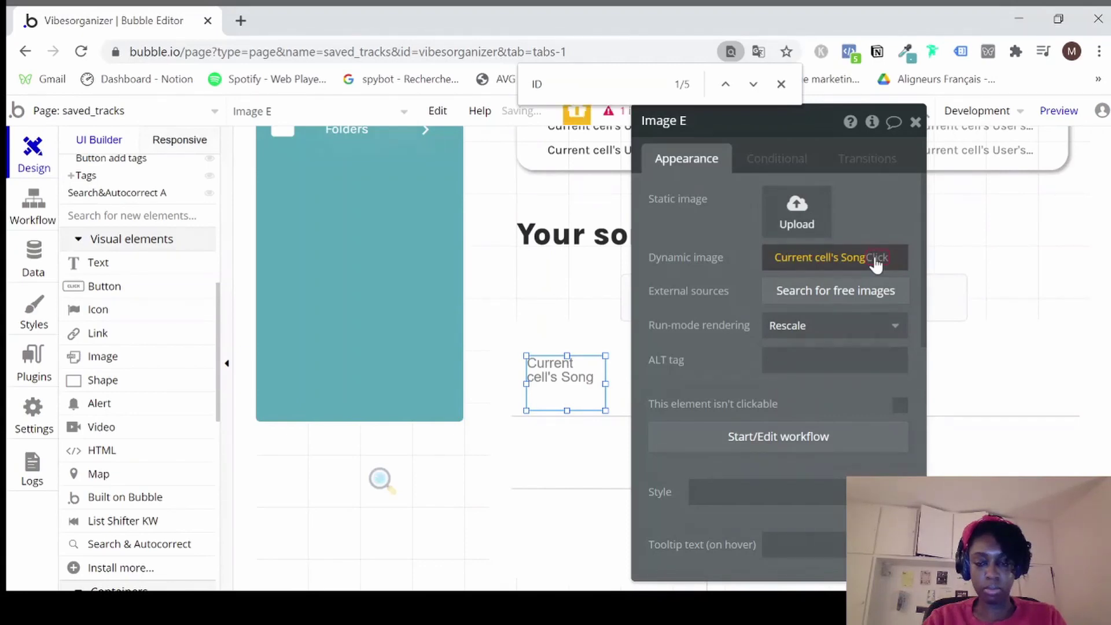
{"action": "left_click", "coordinate": [877, 259]}
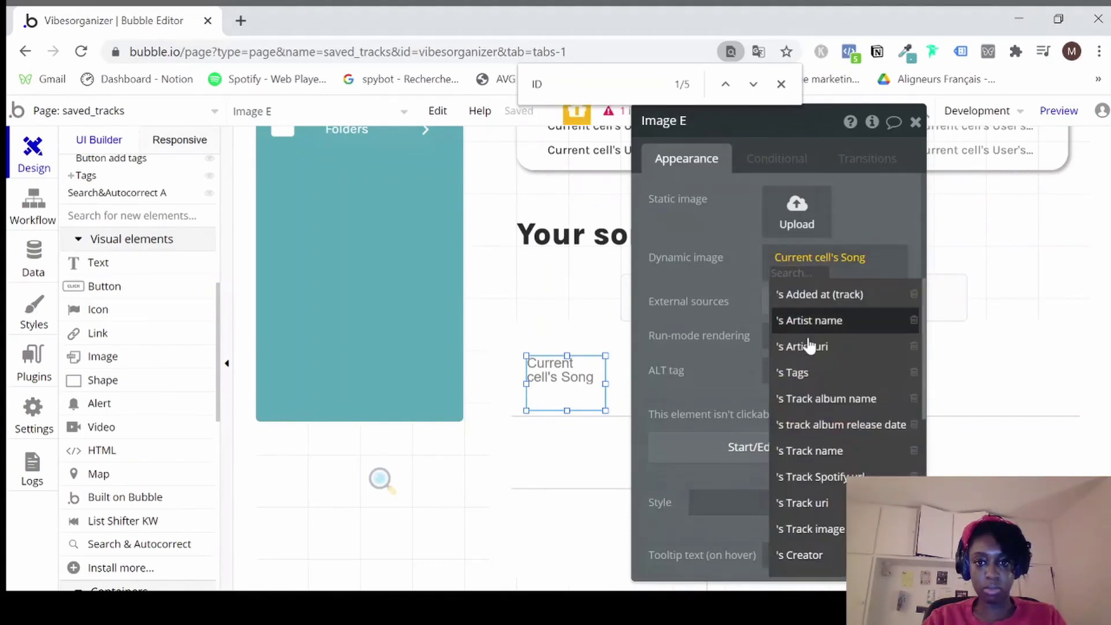
{"action": "left_click", "coordinate": [818, 452]}
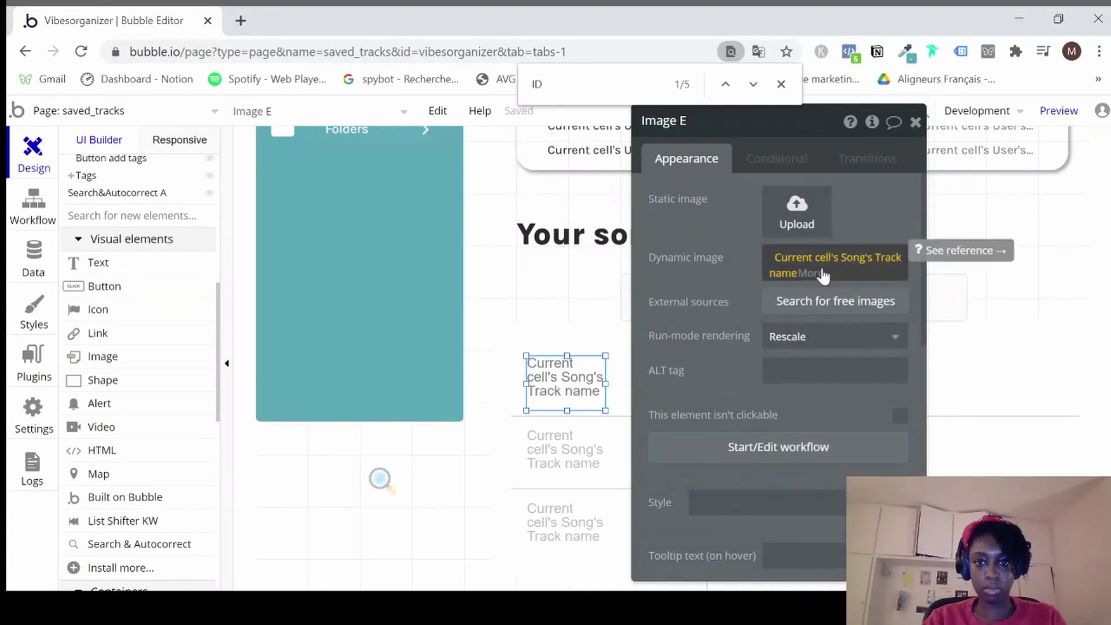
{"action": "left_click", "coordinate": [790, 280]}
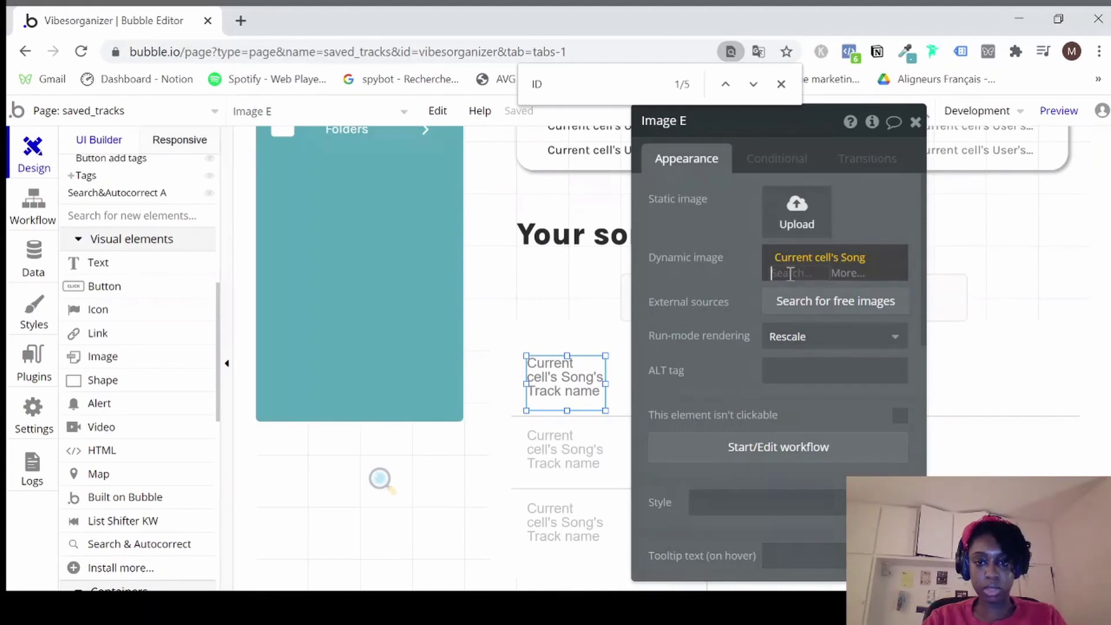
{"action": "type", "text": "url"}
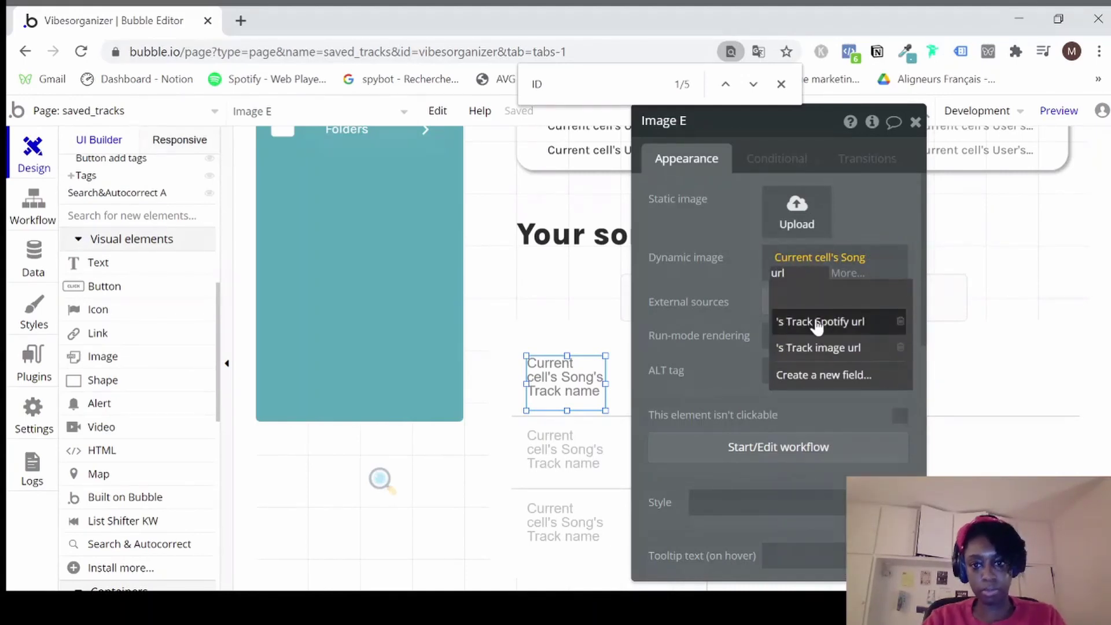
{"action": "left_click", "coordinate": [823, 348]}
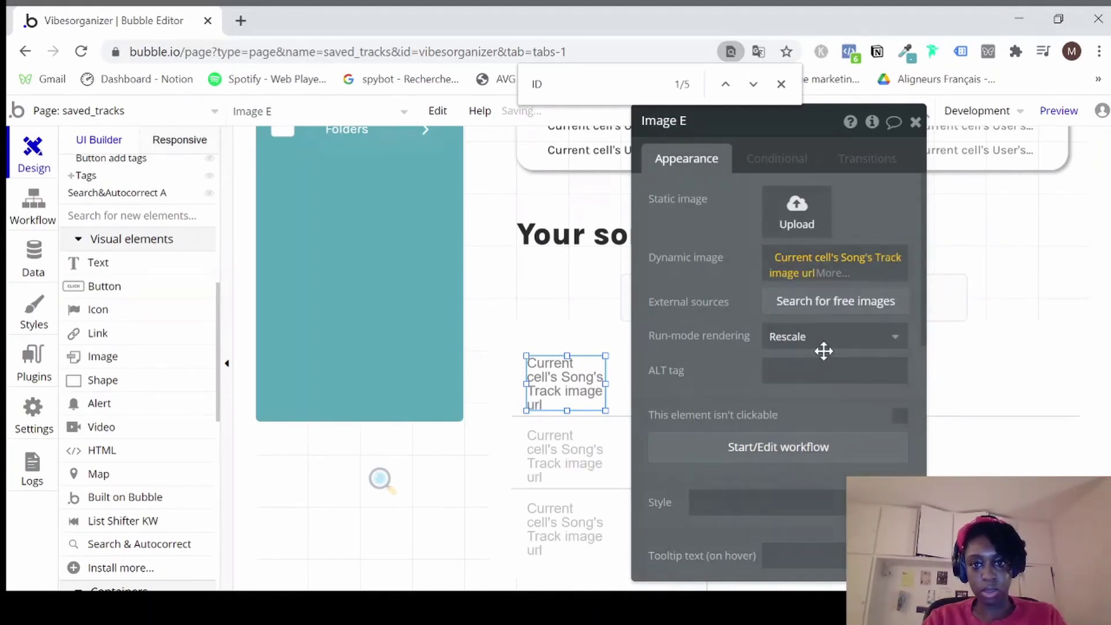
{"action": "left_click", "coordinate": [915, 123]}
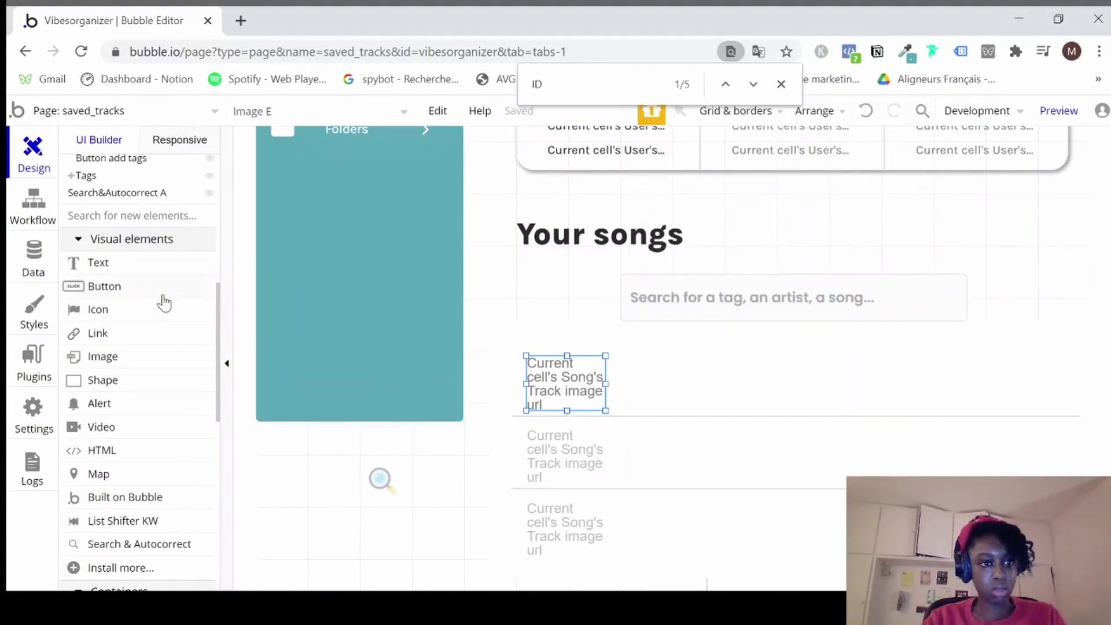
Draw a one-line text element to the right of the image in the first cell.
{"action": "key", "text": "Escape"}
{"action": "left_click", "coordinate": [131, 267]}
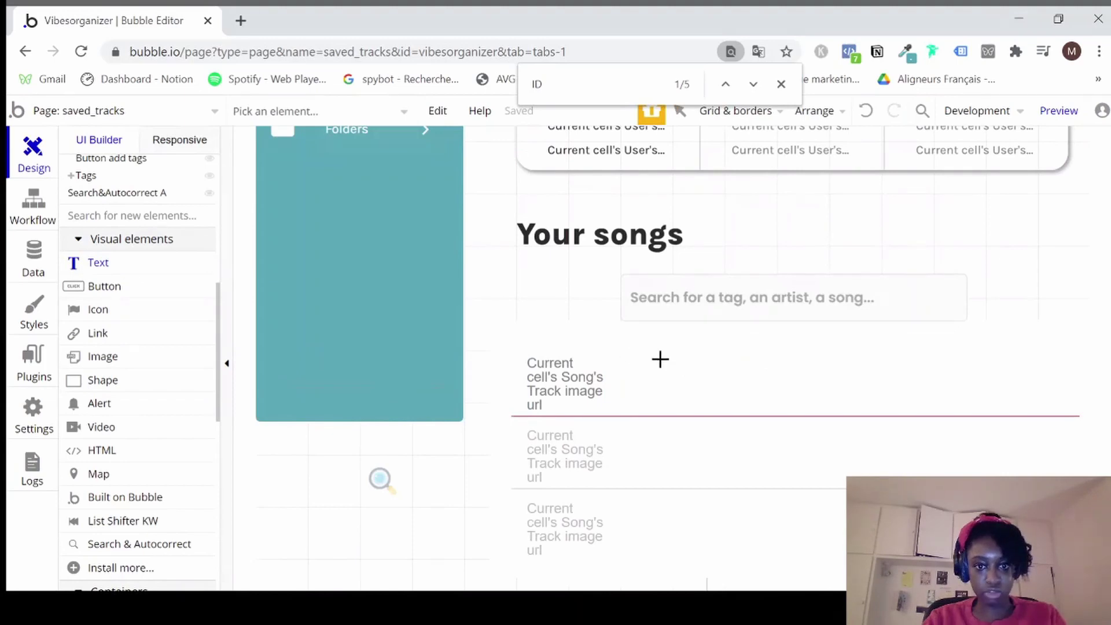
{"action": "left_click_drag", "start_coordinate": [911, 379], "coordinate": [942, 376]}
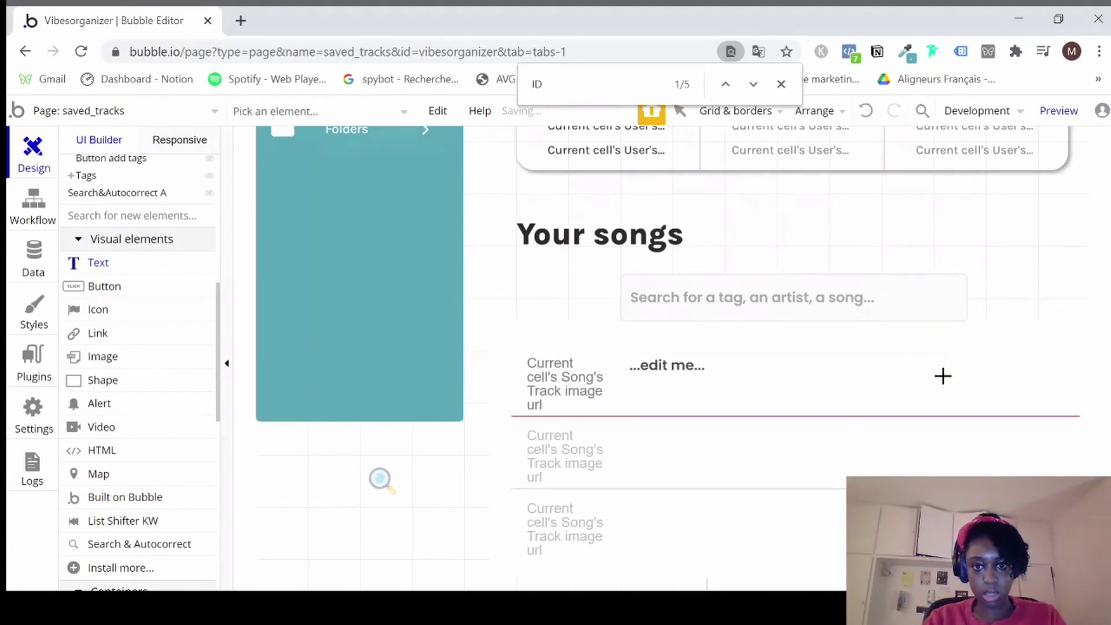
Replace the text's placeholder with Current cell's Song's Track name and move the text slightly lower in the cell.
{"action": "double_click", "coordinate": [763, 366]}
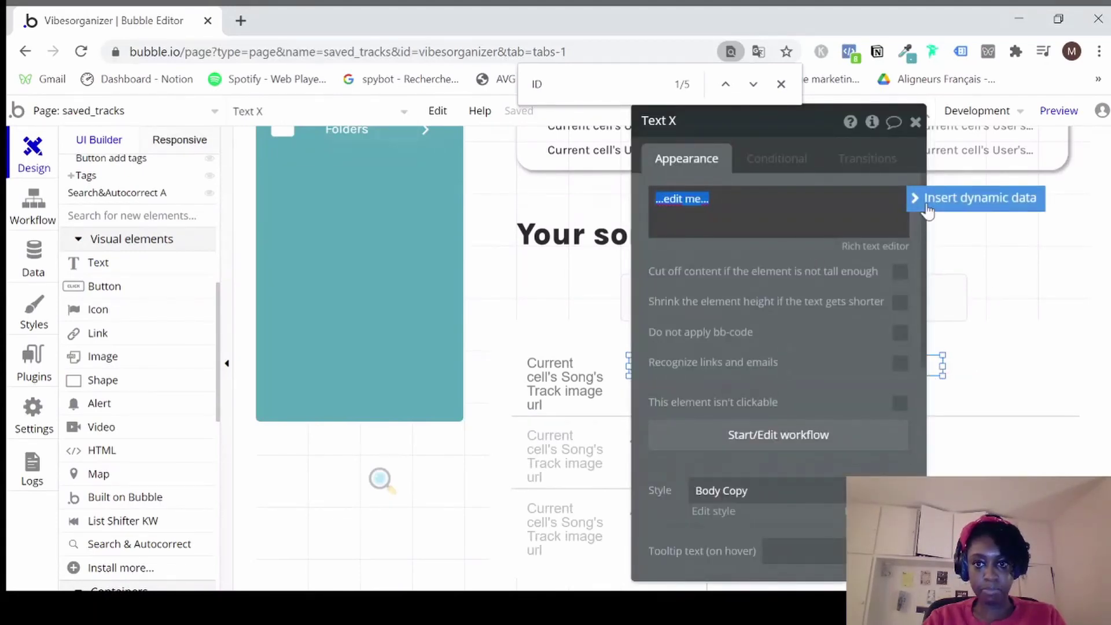
{"action": "key", "text": "BackSpace"}
{"action": "left_click", "coordinate": [853, 209]}
{"action": "left_click", "coordinate": [808, 247]}
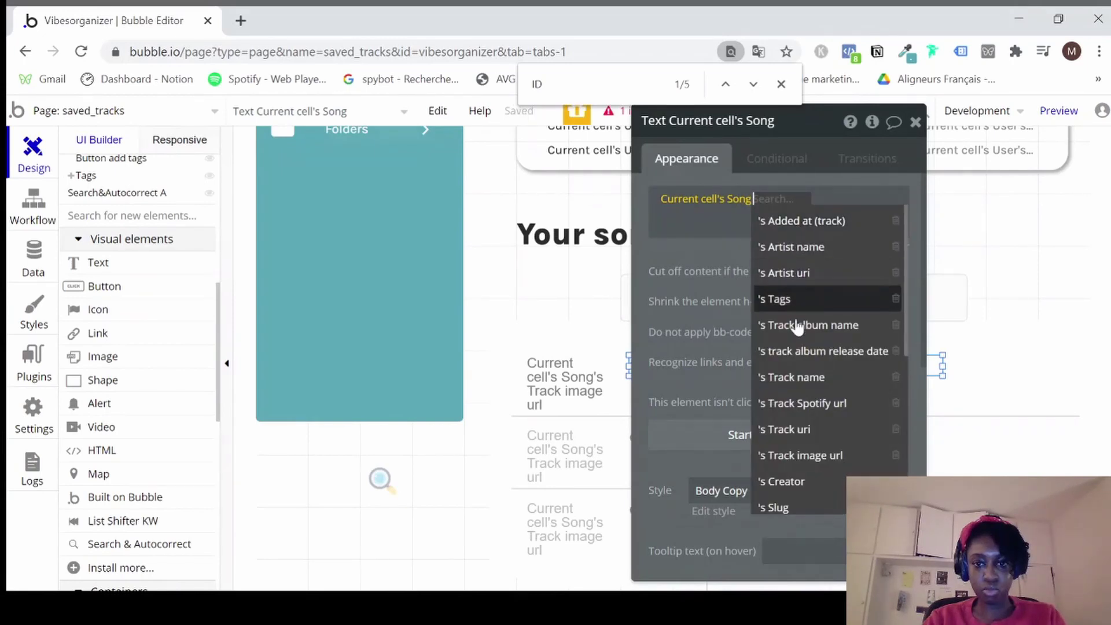
{"action": "left_click", "coordinate": [800, 382]}
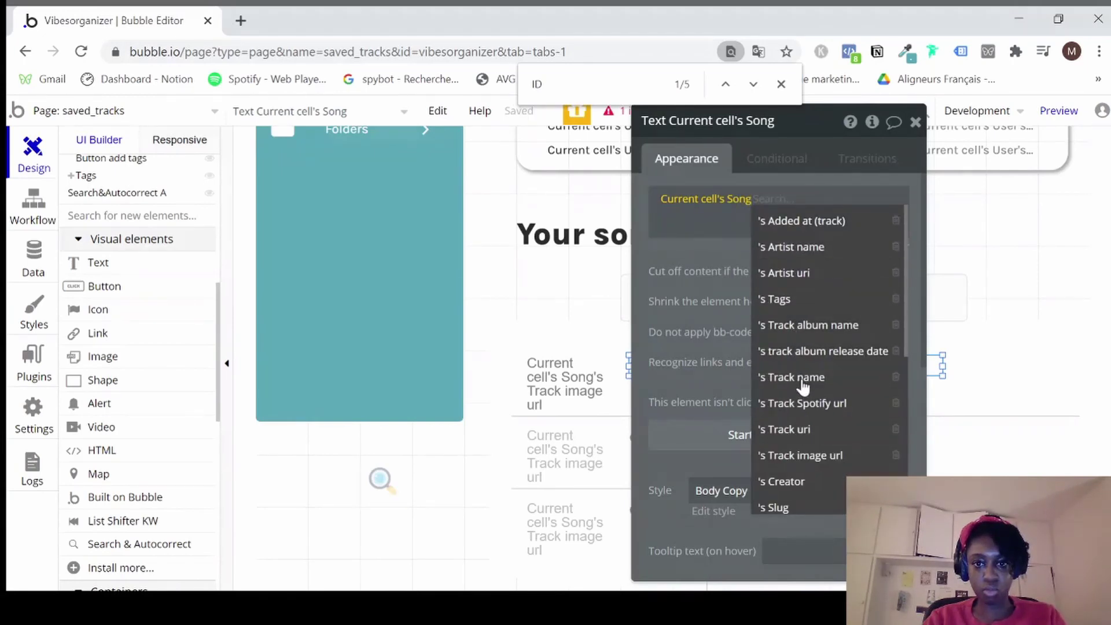
{"action": "left_click", "coordinate": [916, 123]}
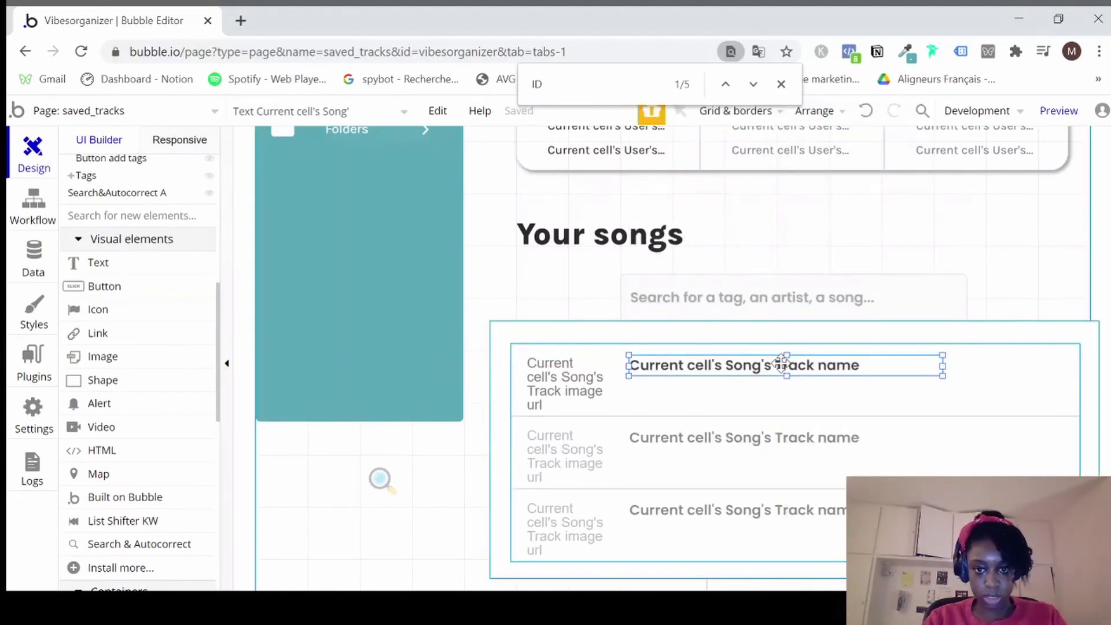
{"action": "left_click_drag", "start_coordinate": [783, 363], "coordinate": [777, 391]}
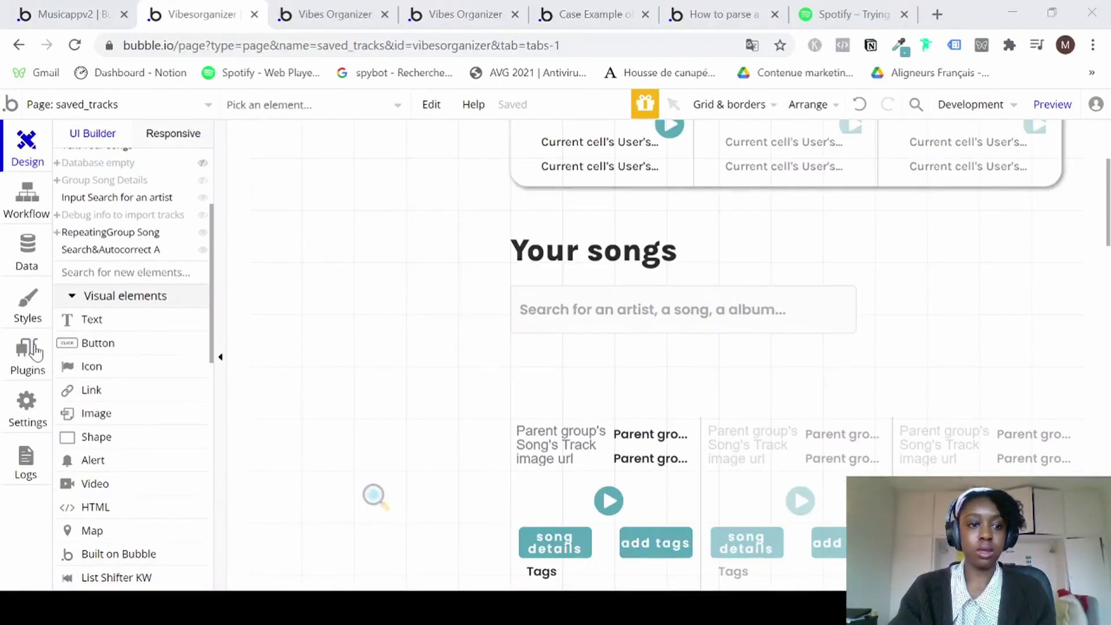
Draw a text element to the right of the song search input under Your songs and make it read "Filter by".
{"action": "left_click", "coordinate": [80, 325]}
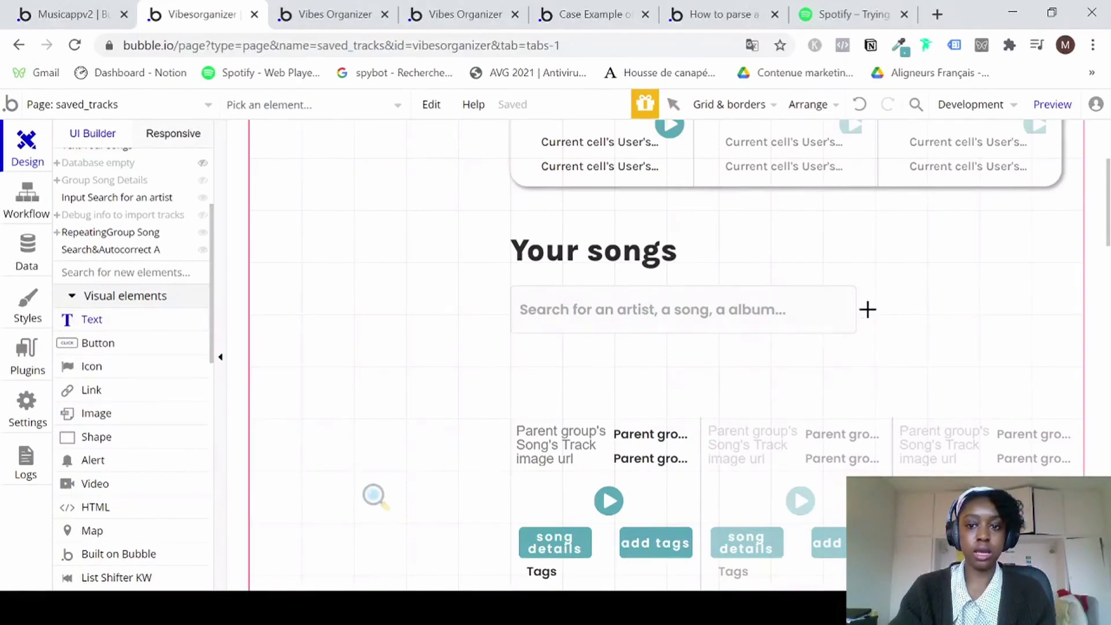
{"action": "left_click_drag", "start_coordinate": [885, 289], "coordinate": [984, 326]}
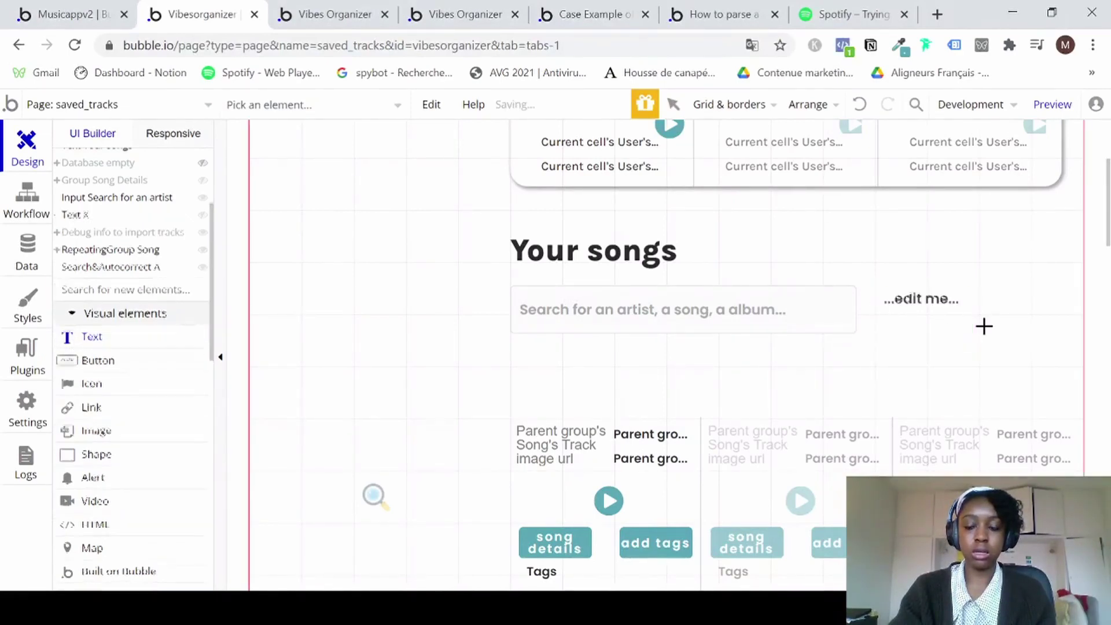
{"action": "left_click", "coordinate": [908, 298]}
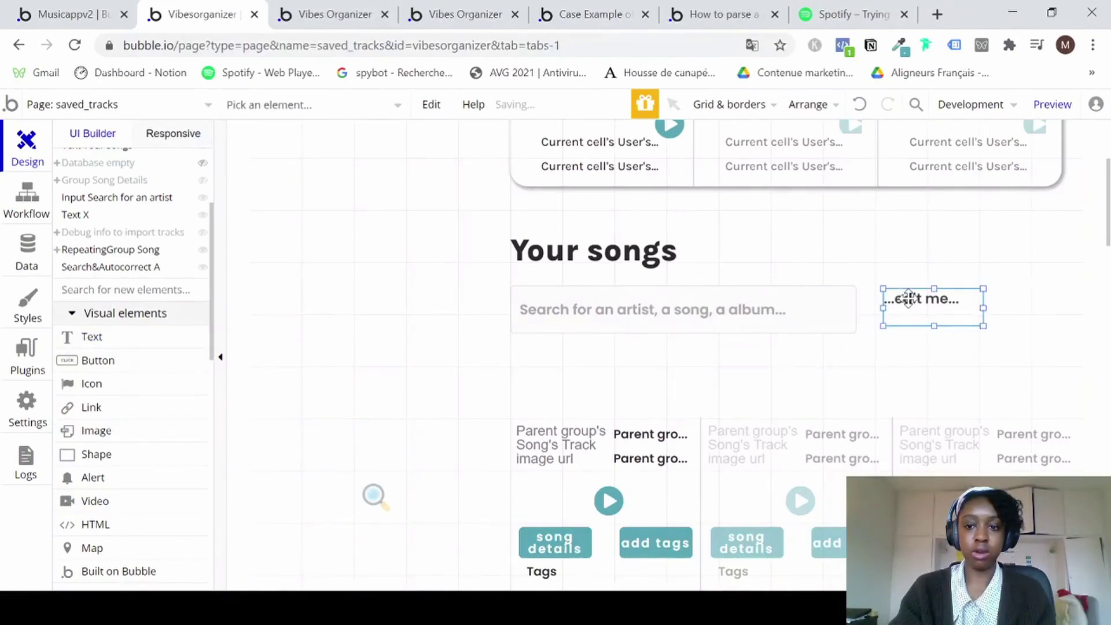
{"action": "double_click", "coordinate": [907, 299]}
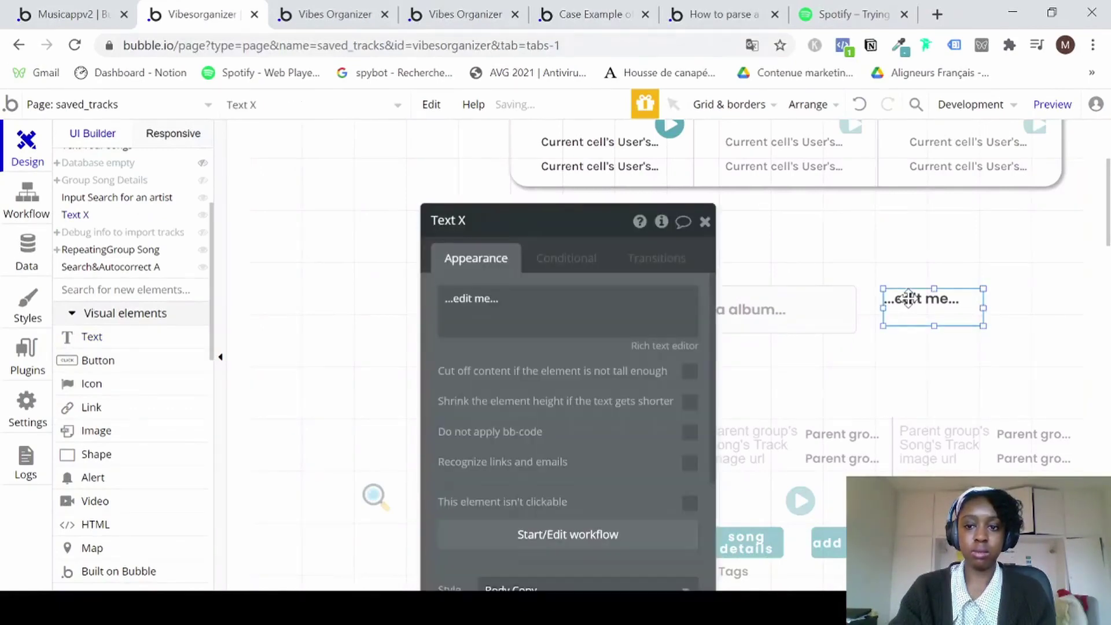
{"action": "left_click", "coordinate": [643, 304]}
{"action": "double_click", "coordinate": [643, 303]}
{"action": "type", "text": "Fi"}
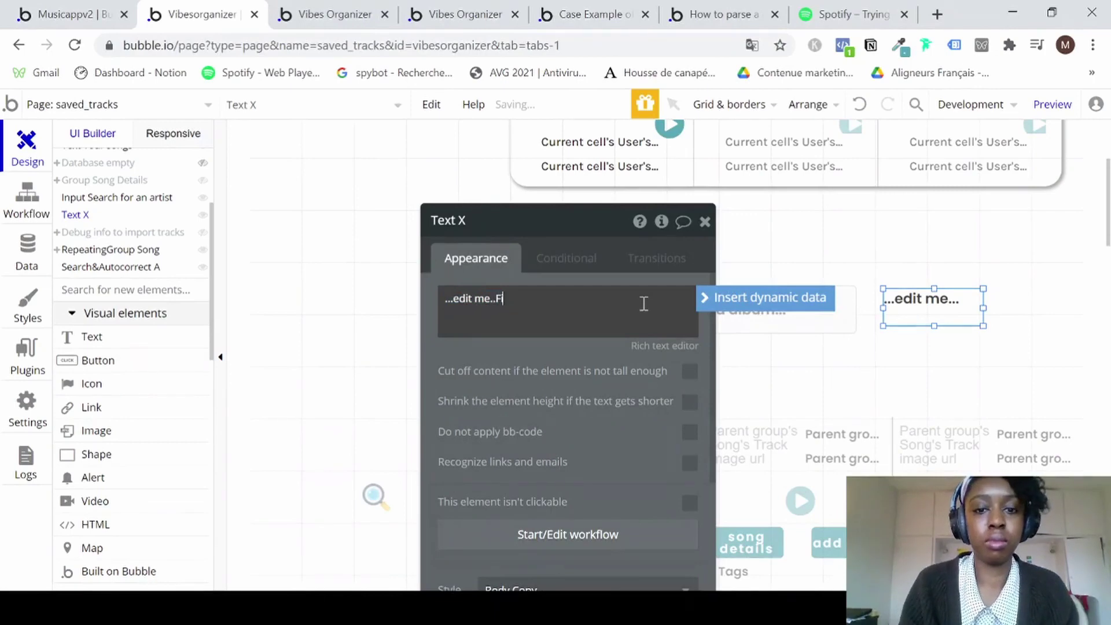
{"action": "key", "text": "ctrl+a"}
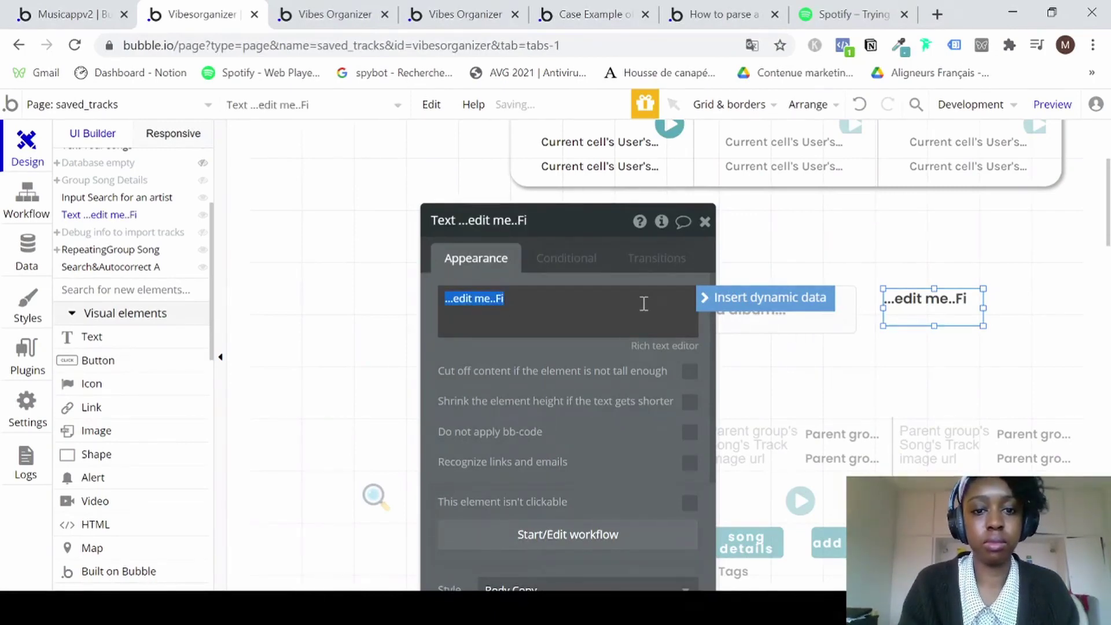
{"action": "type", "text": "Filter b"}
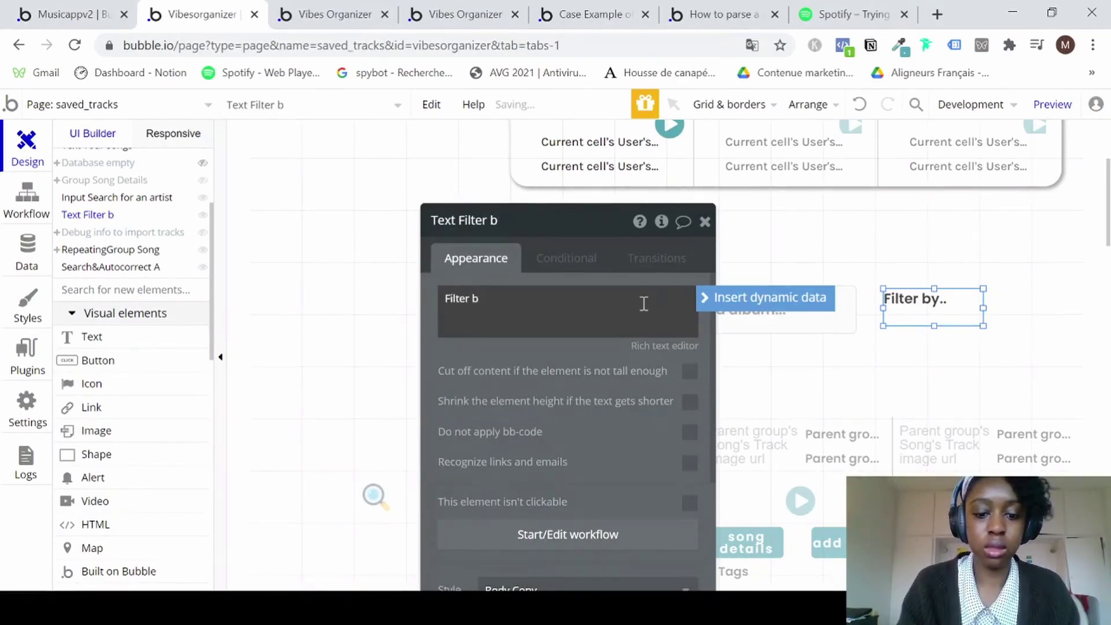
{"action": "type", "text": "y..Y"}
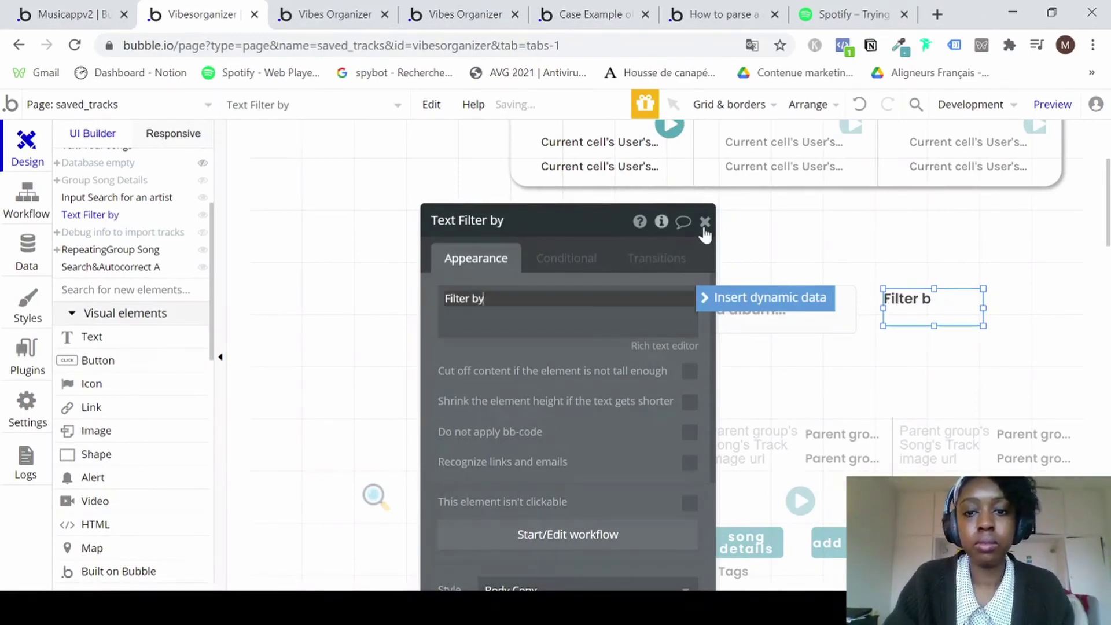
{"action": "left_click", "coordinate": [704, 226]}
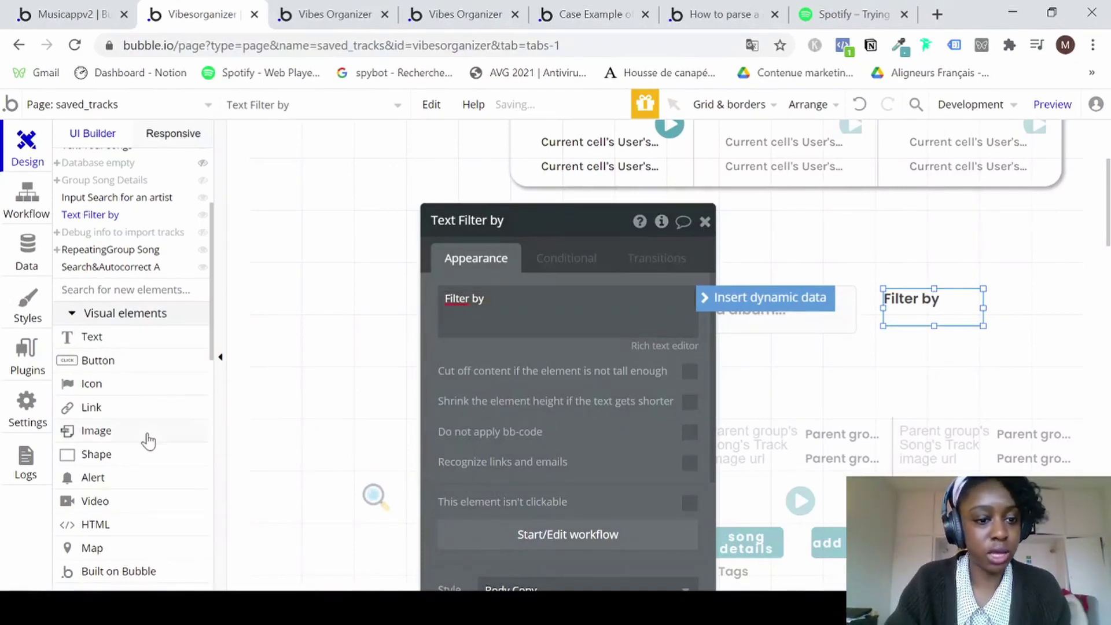
Draw a dropdown about 101 px wide and 15 px tall to the right of the Filter by text.
{"action": "scroll", "coordinate": [147, 396], "scroll_direction": "down", "scroll_amount": 5}
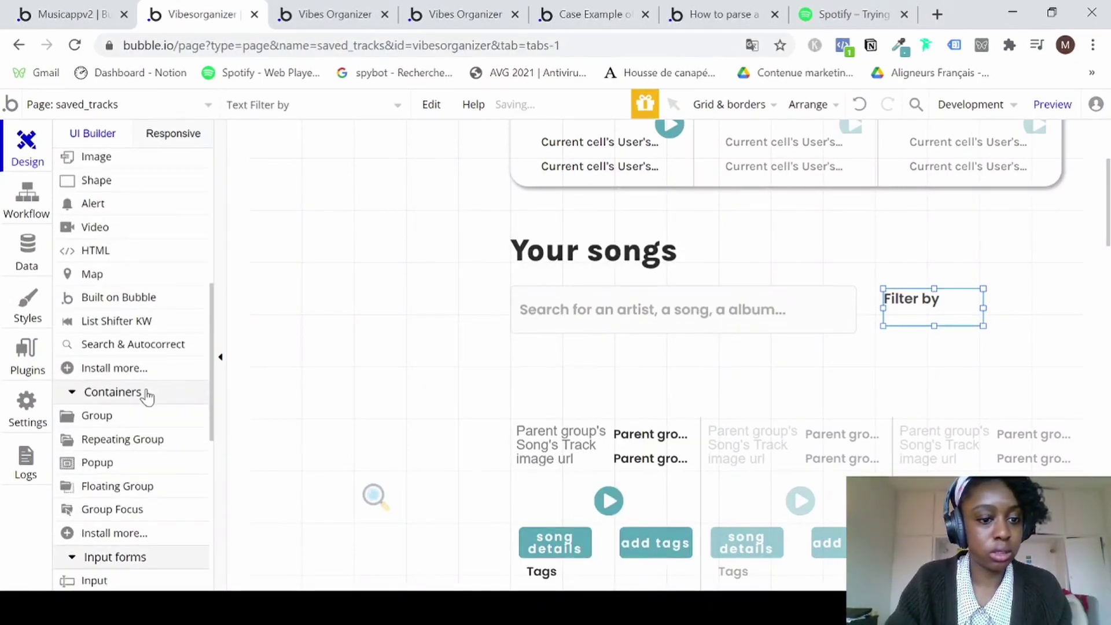
{"action": "scroll", "coordinate": [124, 491], "scroll_direction": "down", "scroll_amount": 6}
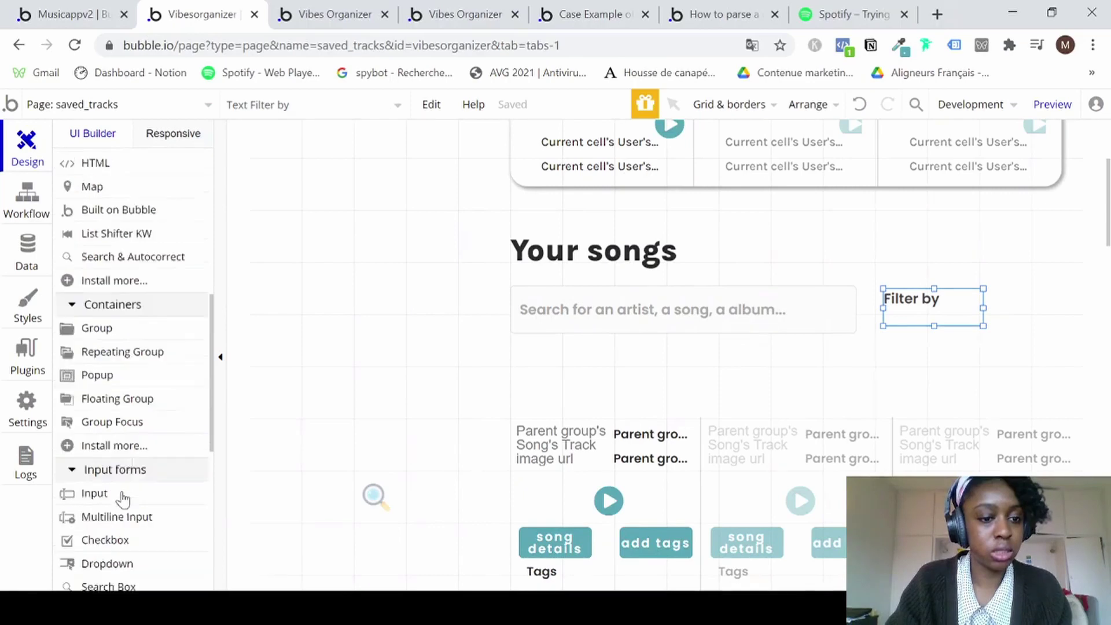
{"action": "left_click", "coordinate": [130, 320]}
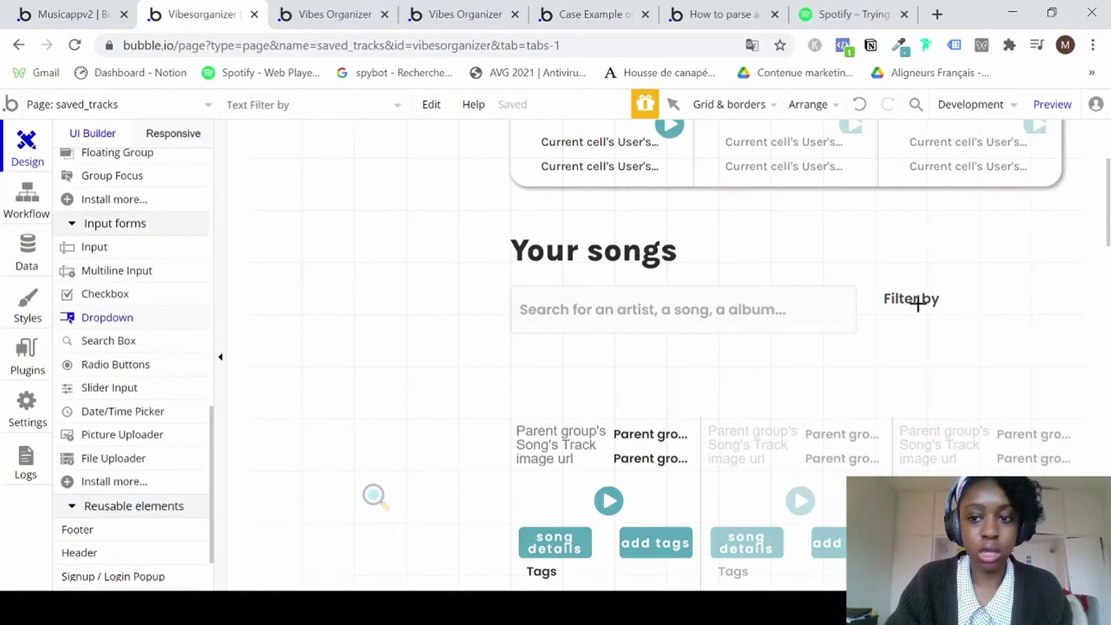
{"action": "left_click_drag", "start_coordinate": [1047, 307], "coordinate": [1064, 307]}
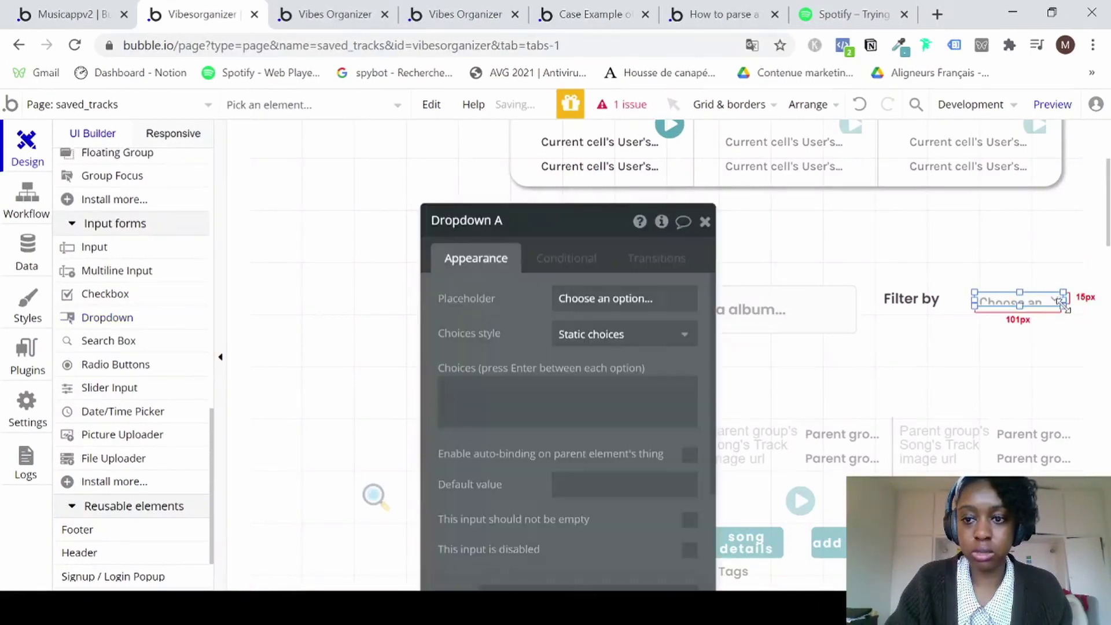
Shorten the dropdown's placeholder to "..." and apply the Dropdown 1 style.
{"action": "scroll", "coordinate": [586, 422], "scroll_direction": "down", "scroll_amount": 5}
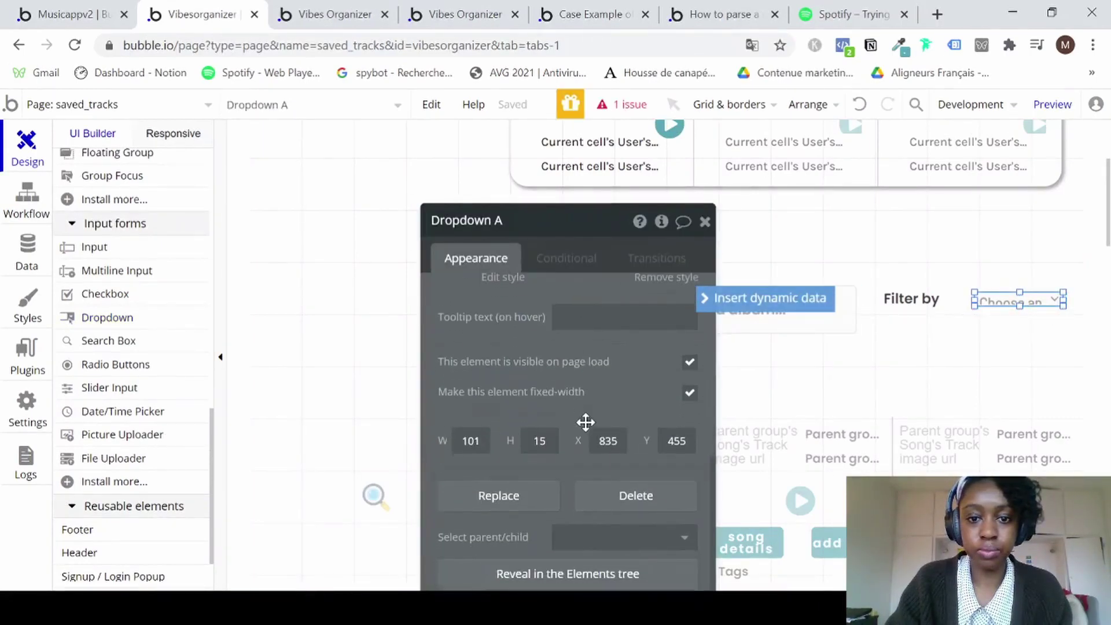
{"action": "scroll", "coordinate": [585, 421], "scroll_direction": "up", "scroll_amount": 5}
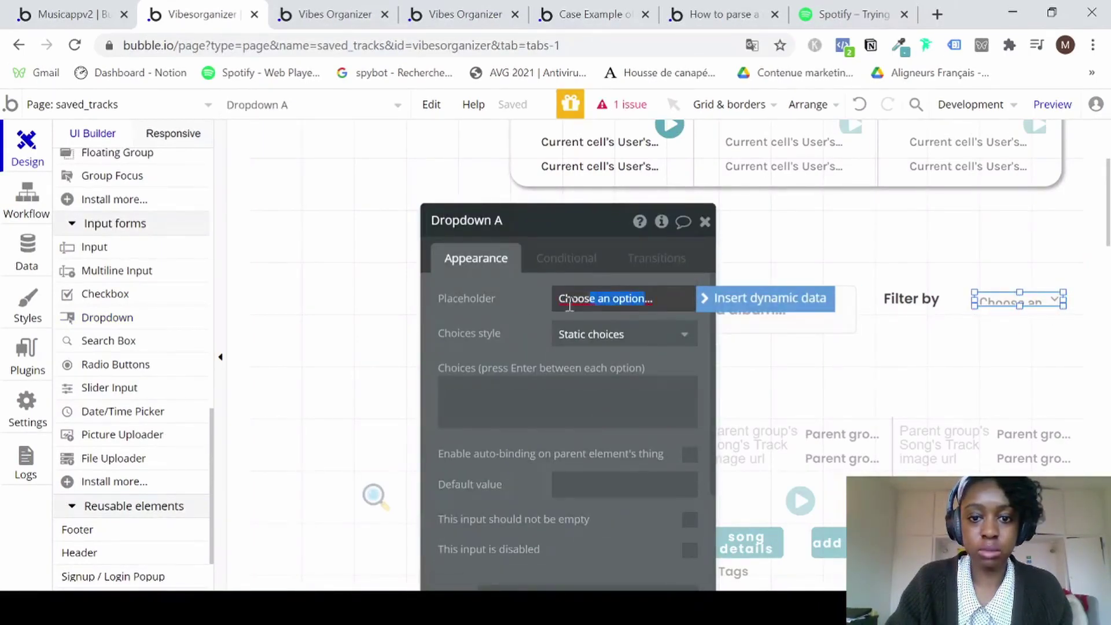
{"action": "key", "text": "BackSpace"}
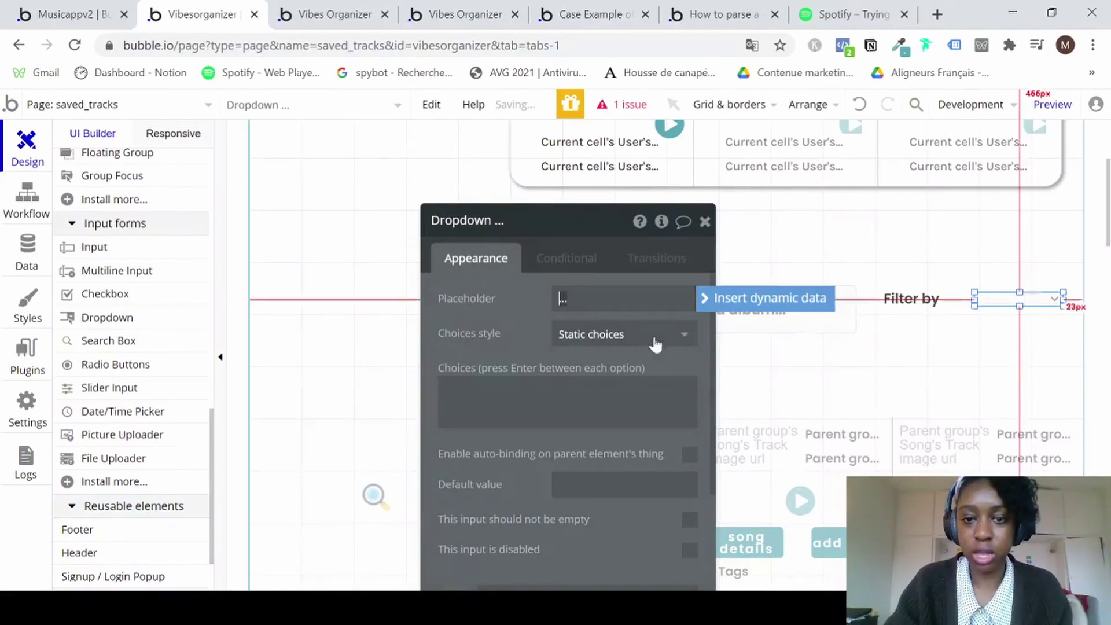
{"action": "left_click", "coordinate": [608, 391]}
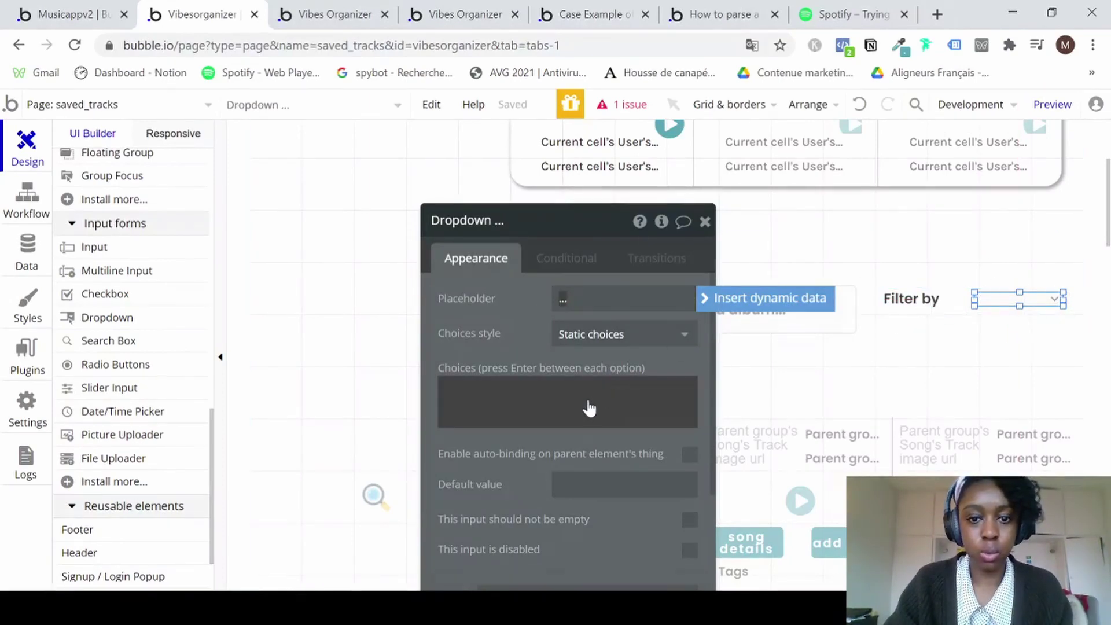
{"action": "scroll", "coordinate": [580, 449], "scroll_direction": "down", "scroll_amount": 5}
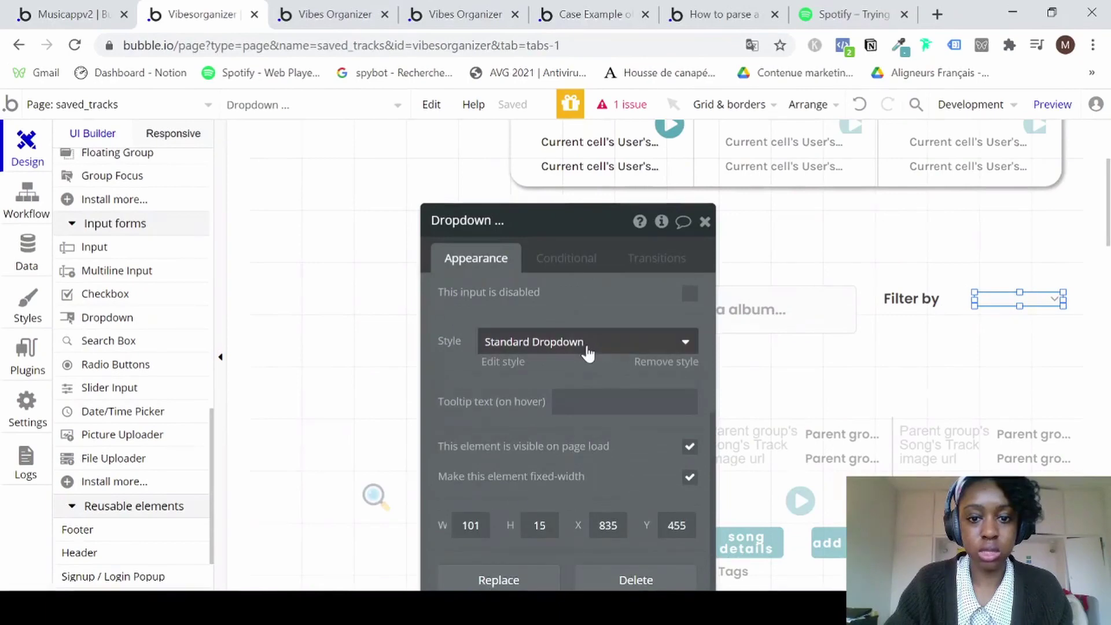
{"action": "left_click", "coordinate": [588, 347]}
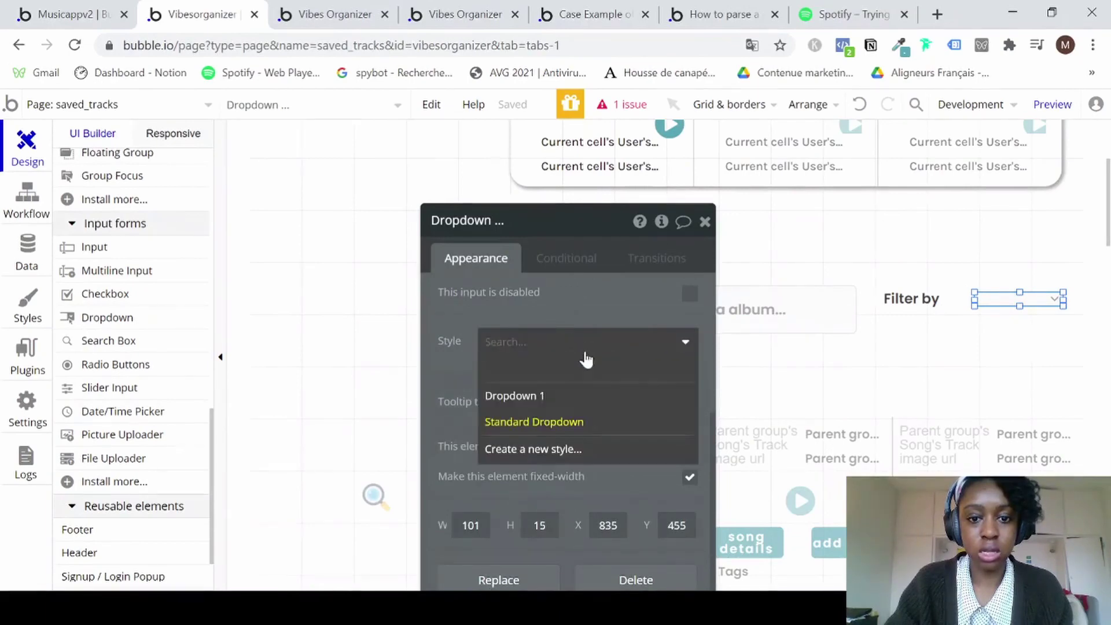
{"action": "left_click", "coordinate": [562, 409]}
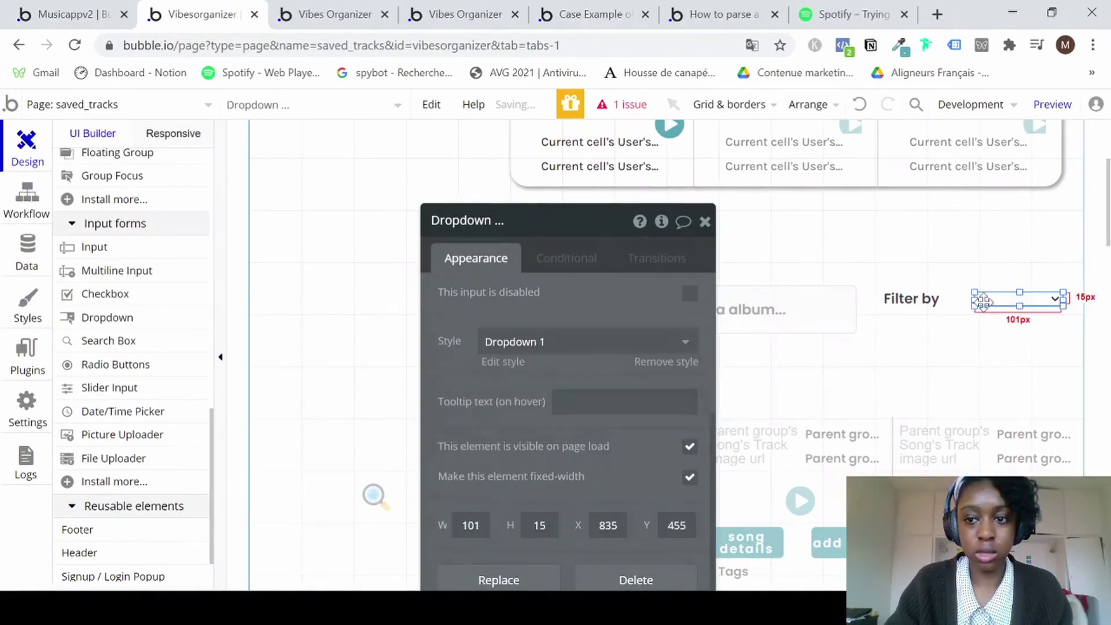
Move the Filter by text and its dropdown slightly lower so they line up beside the search input.
{"action": "left_click_drag", "start_coordinate": [963, 299], "coordinate": [943, 325]}
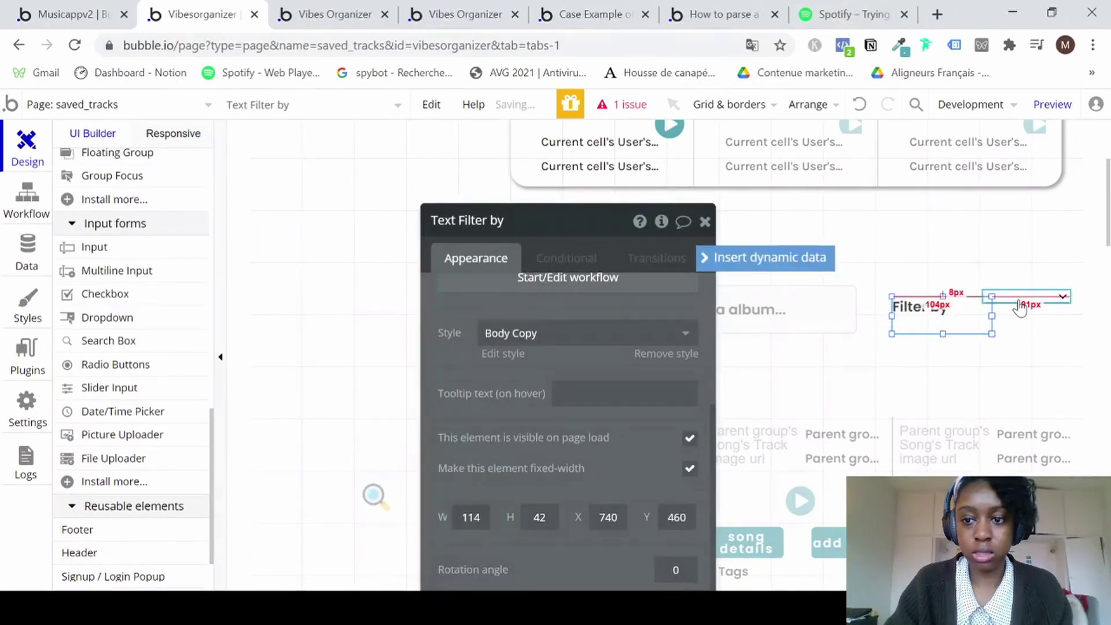
{"action": "mouse_move", "coordinate": [1019, 301]}
{"action": "left_mouse_down"}
{"action": "mouse_move", "coordinate": [1010, 316]}
{"action": "mouse_move", "coordinate": [1012, 306]}
{"action": "left_mouse_up"}
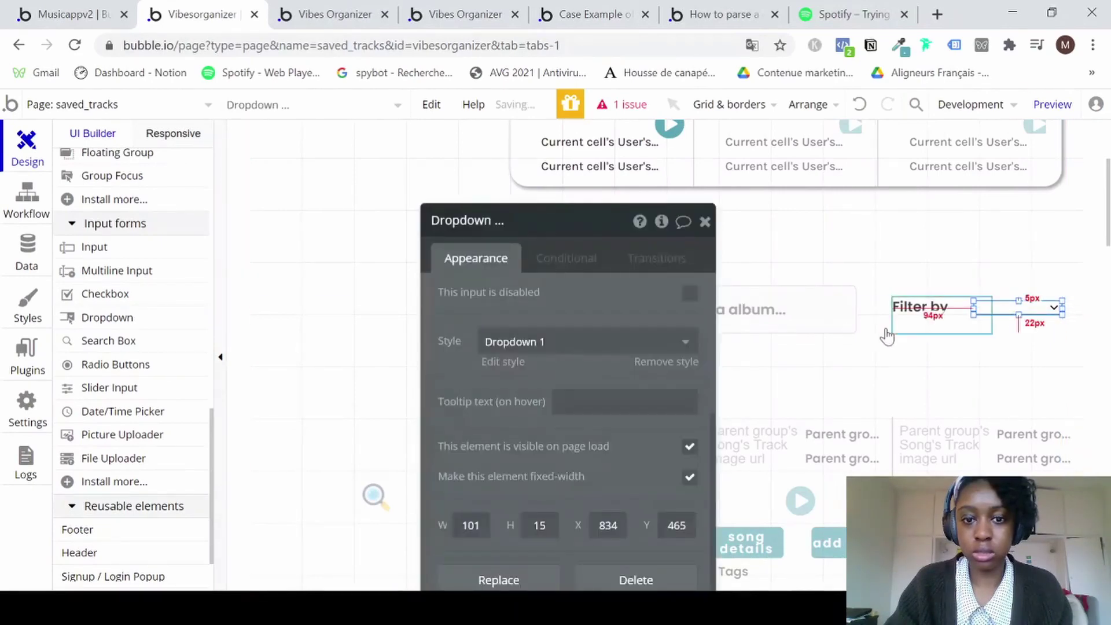
Fill the dropdown's placeholder with the sample text "ddddd" and increase the dropdown's height to about 20 px.
{"action": "scroll", "coordinate": [580, 322], "scroll_direction": "up", "scroll_amount": 10}
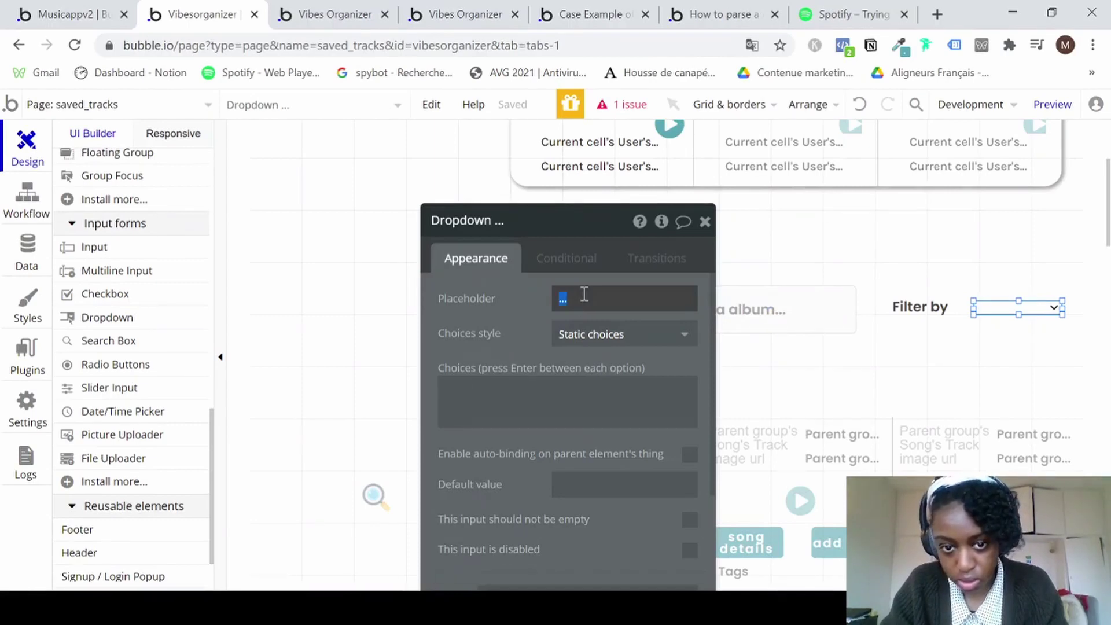
{"action": "type", "text": "ddddd"}
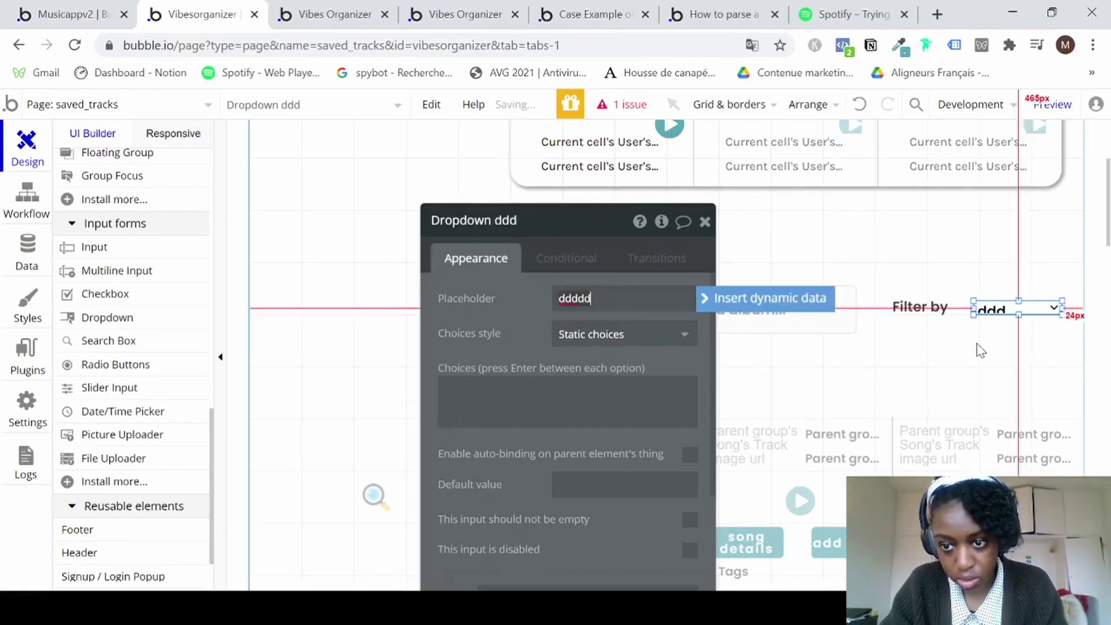
{"action": "left_click_drag", "start_coordinate": [1019, 295], "coordinate": [1020, 288]}
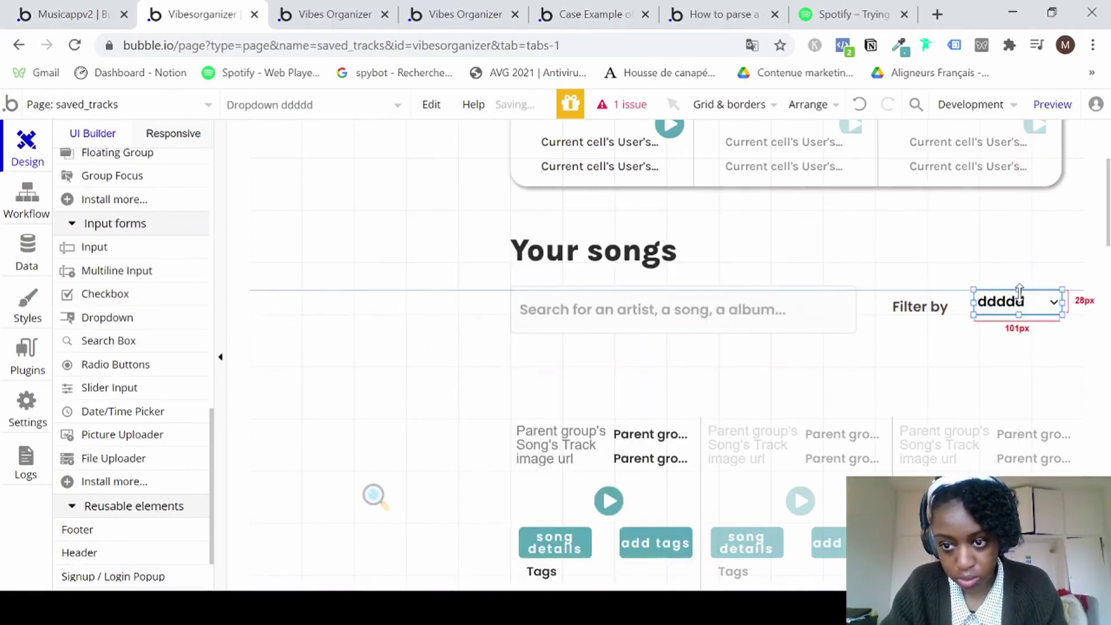
Replace the dropdown's sample placeholder with "...".
{"action": "double_click", "coordinate": [1018, 301]}
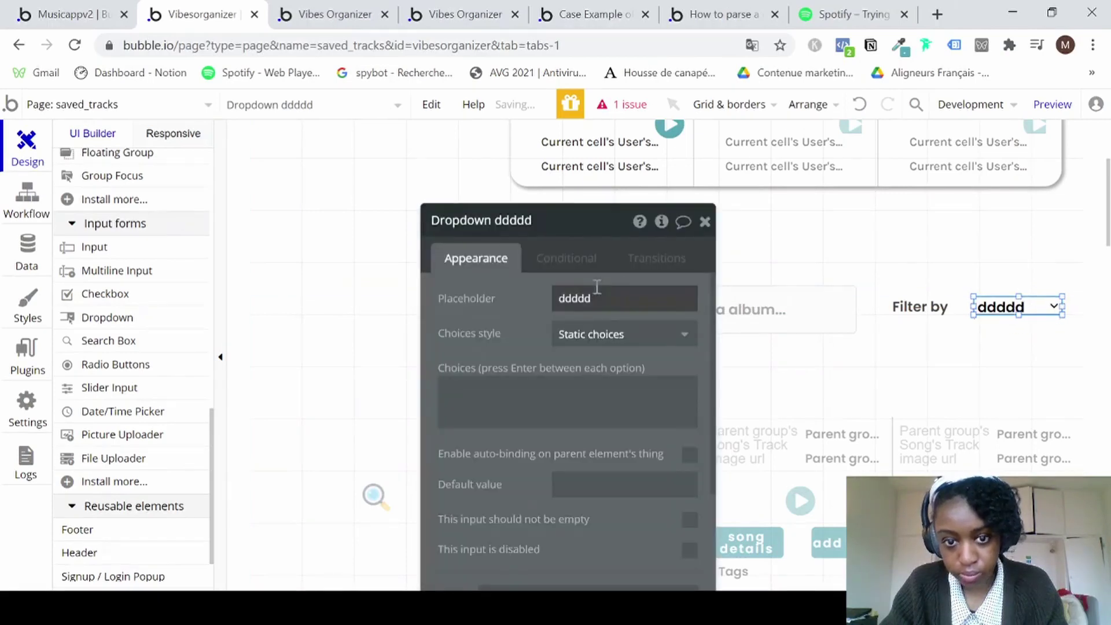
{"action": "double_click", "coordinate": [591, 299]}
{"action": "key", "text": "BackSpace"}
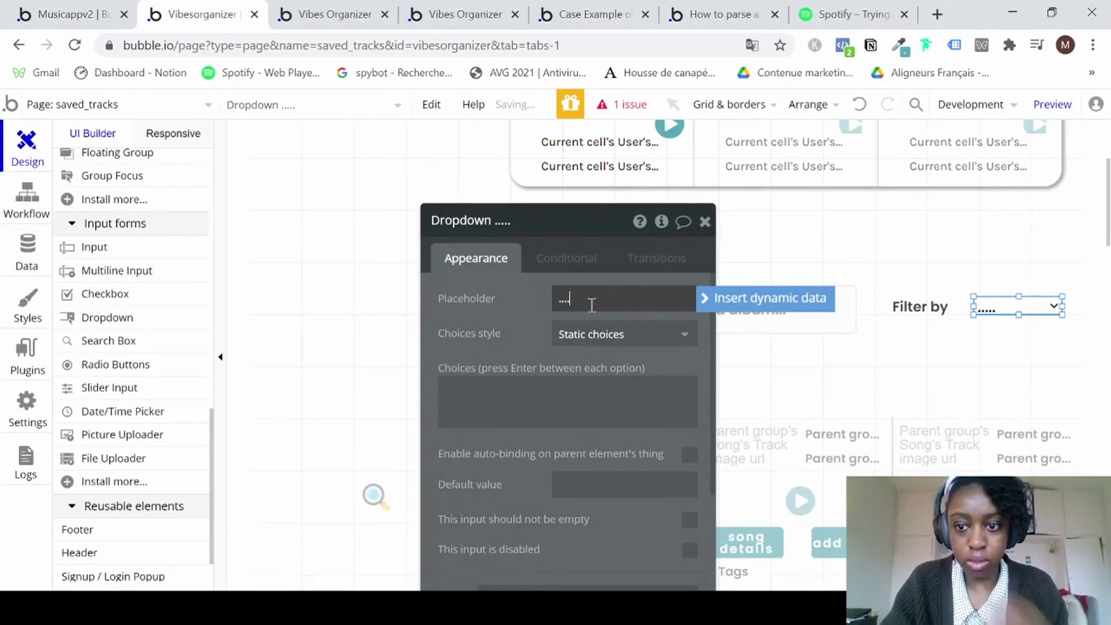
{"action": "key", "text": "BackSpace"}
{"action": "key", "text": "BackSpace"}
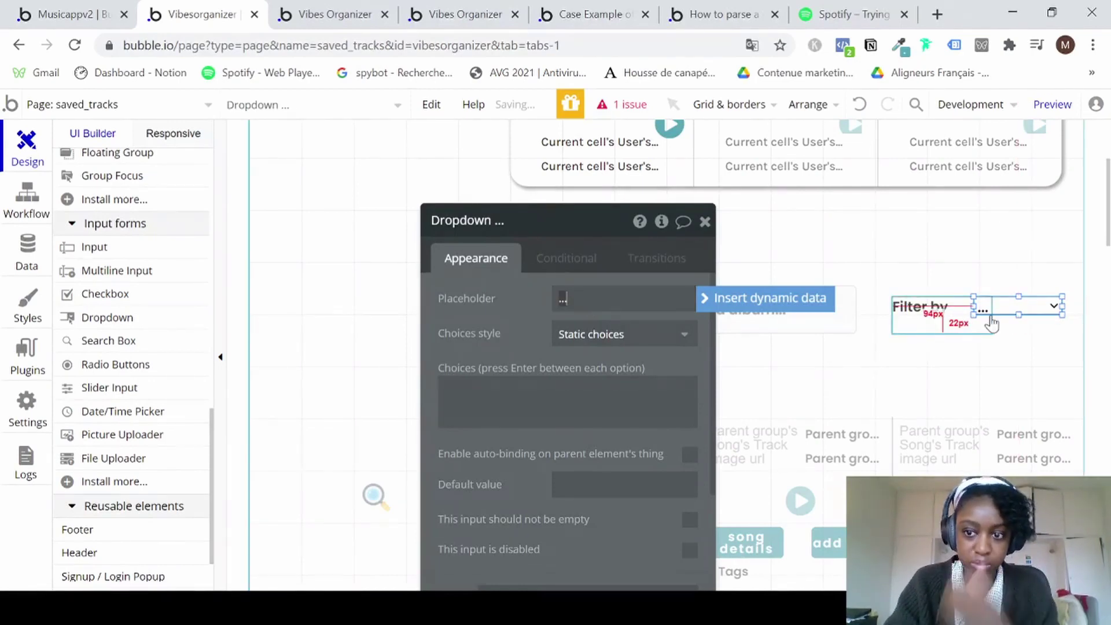
Enter Tags and Album release date as the dropdown's static choices, then close its properties and deselect it.
{"action": "left_click", "coordinate": [522, 396]}
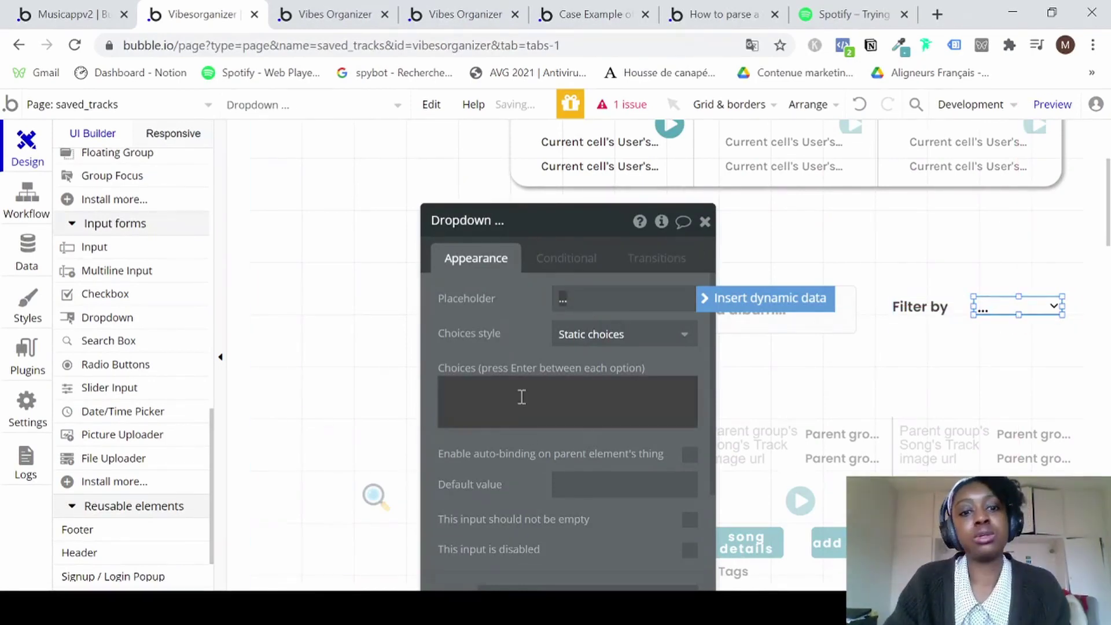
{"action": "type", "text": "tA"}
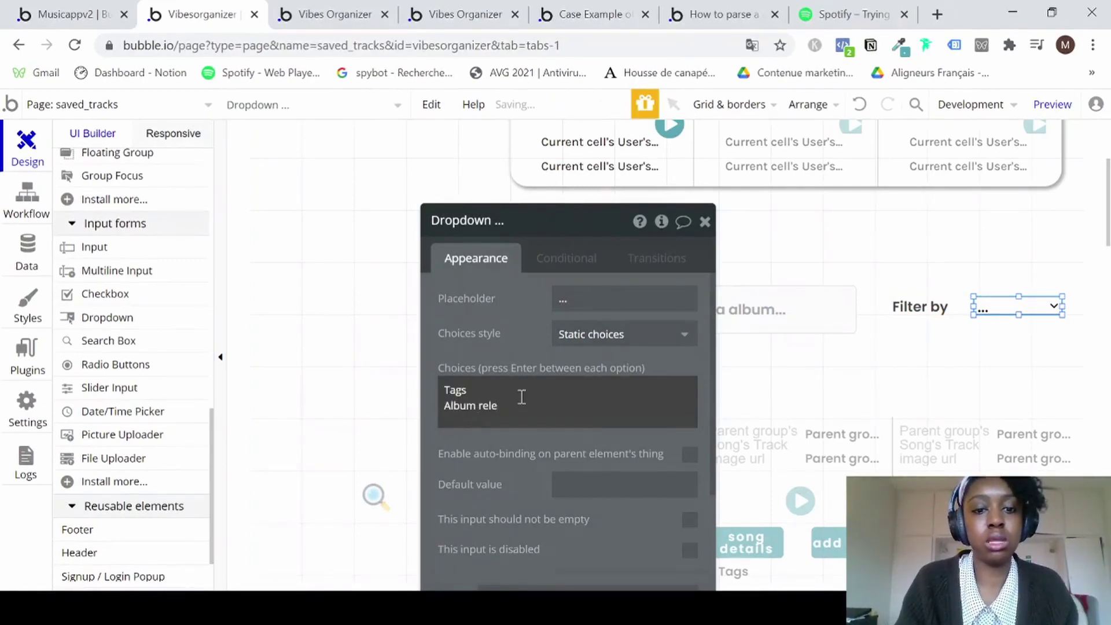
{"action": "type", "text": "ase date"}
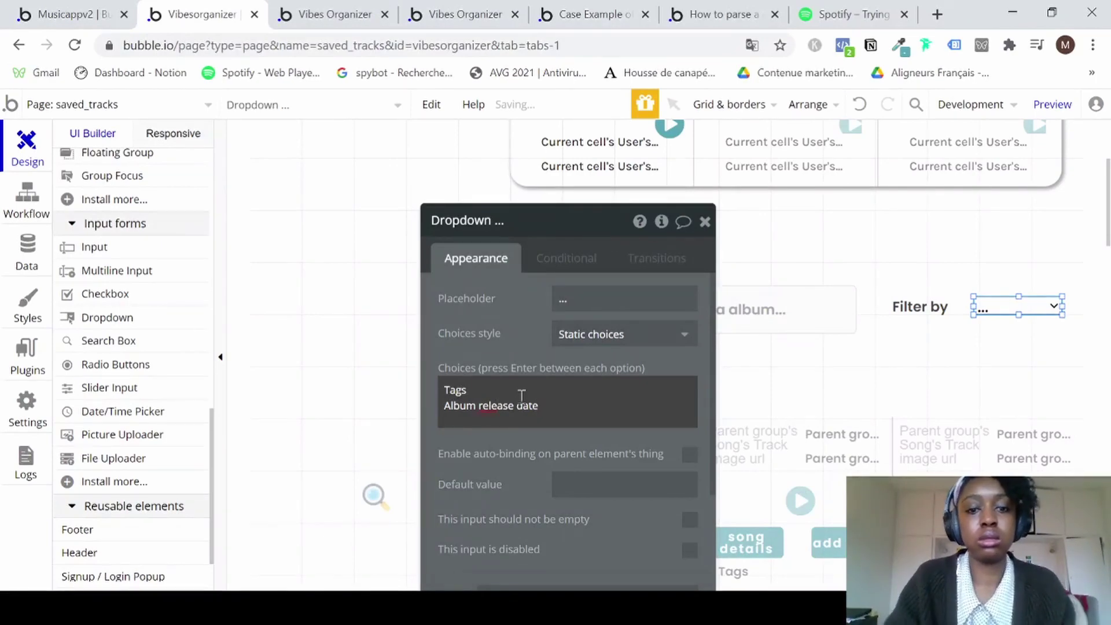
{"action": "left_click", "coordinate": [705, 222]}
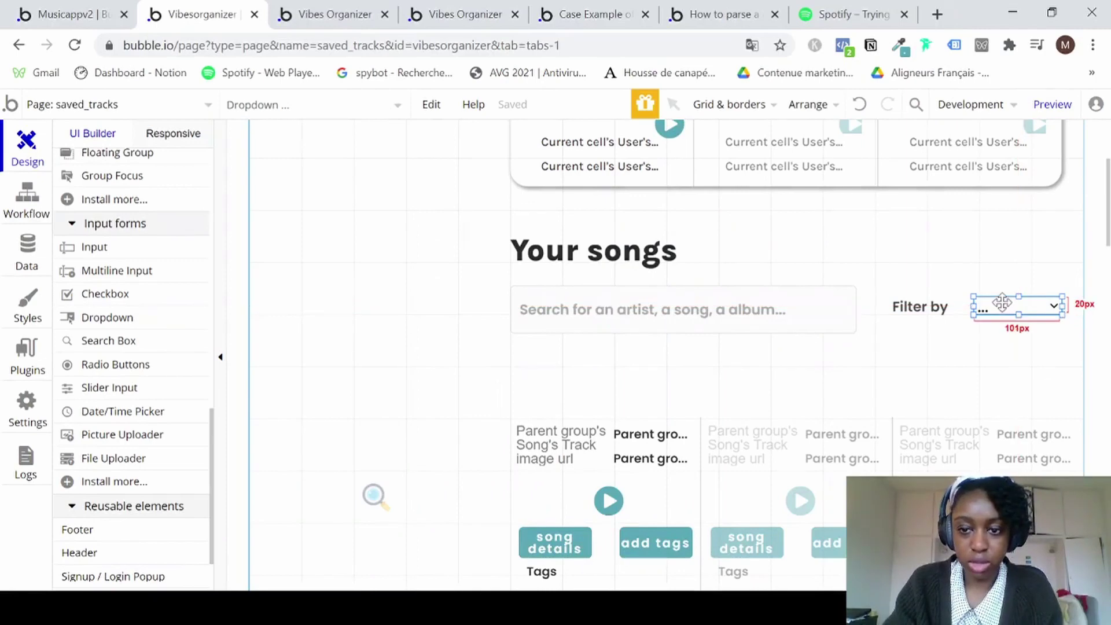
{"action": "left_click", "coordinate": [982, 360]}
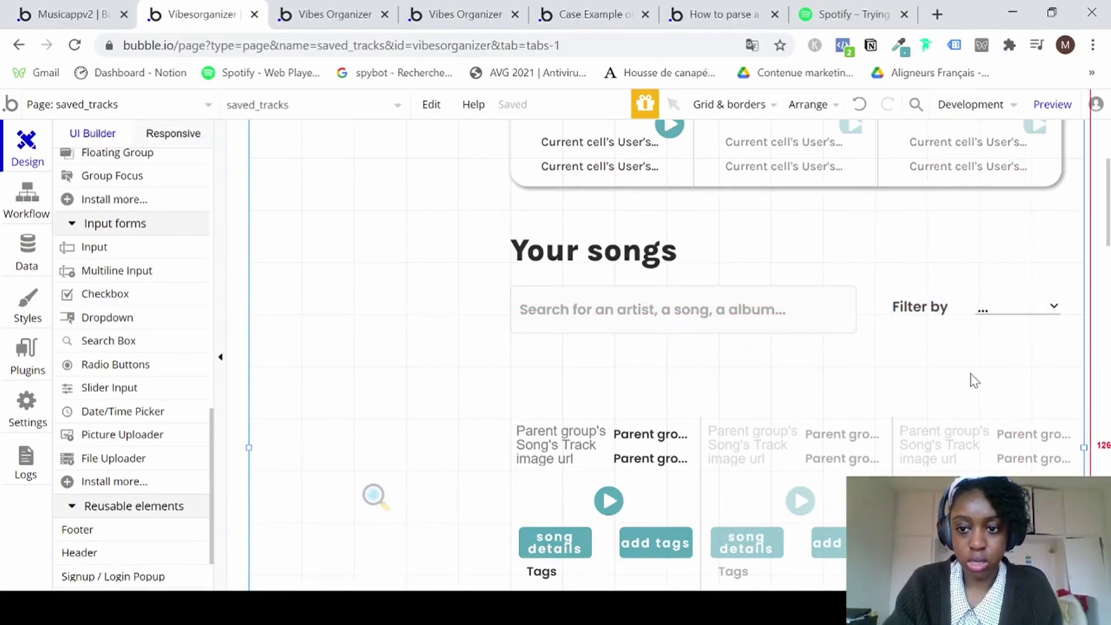
Place a new dropdown just below the Filter by row and give it dynamic choices of type Song.
{"action": "left_click", "coordinate": [136, 320]}
{"action": "left_click_drag", "start_coordinate": [893, 331], "coordinate": [1061, 365]}
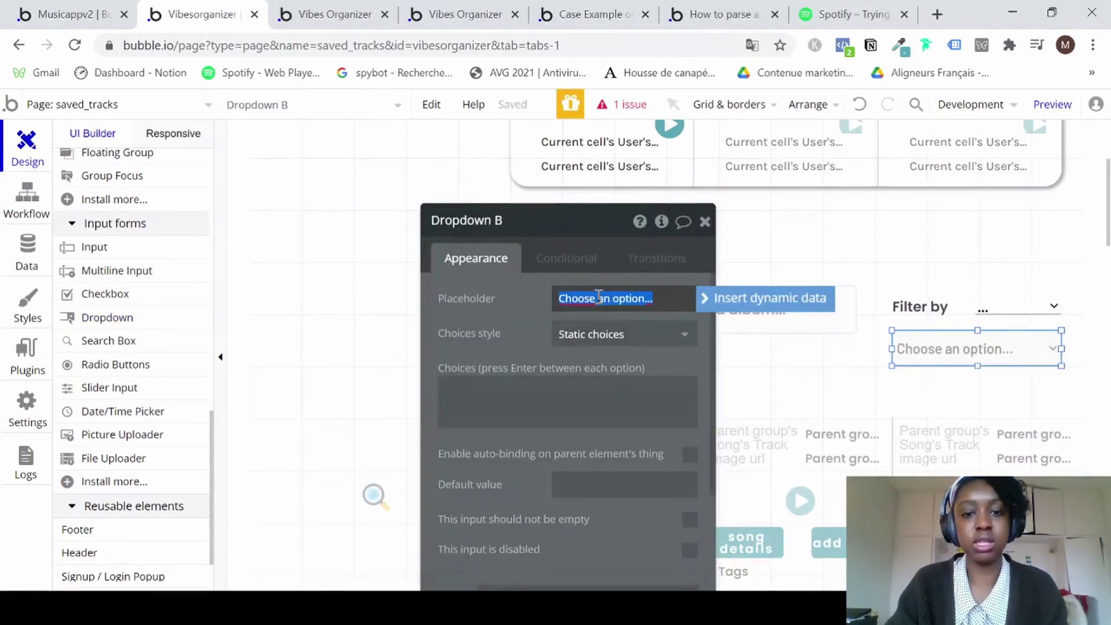
{"action": "left_click", "coordinate": [628, 341]}
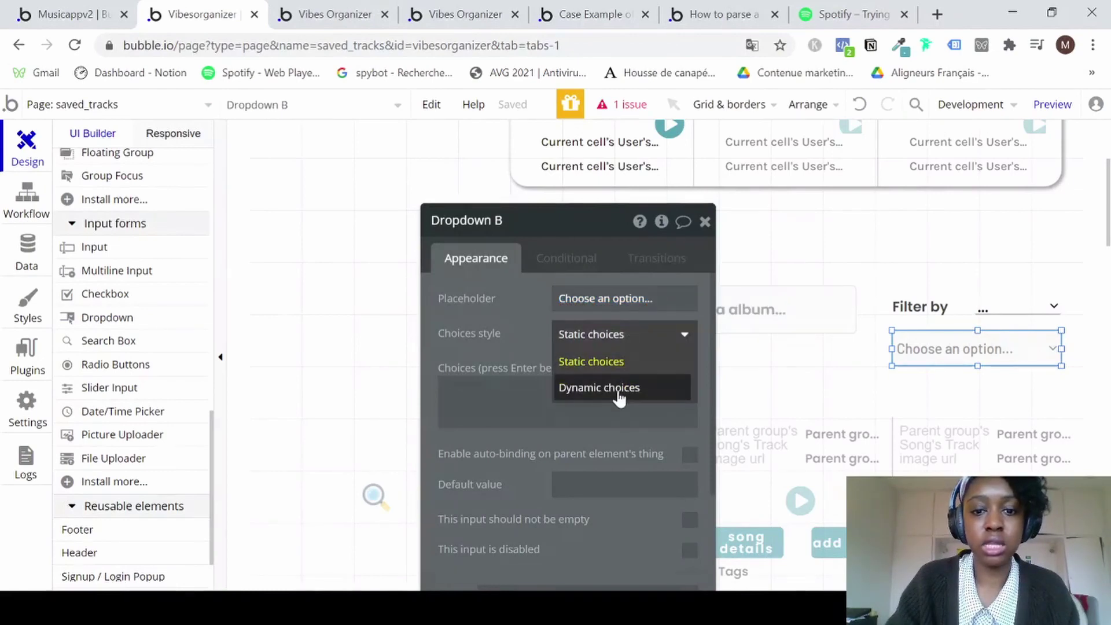
{"action": "left_click", "coordinate": [618, 389]}
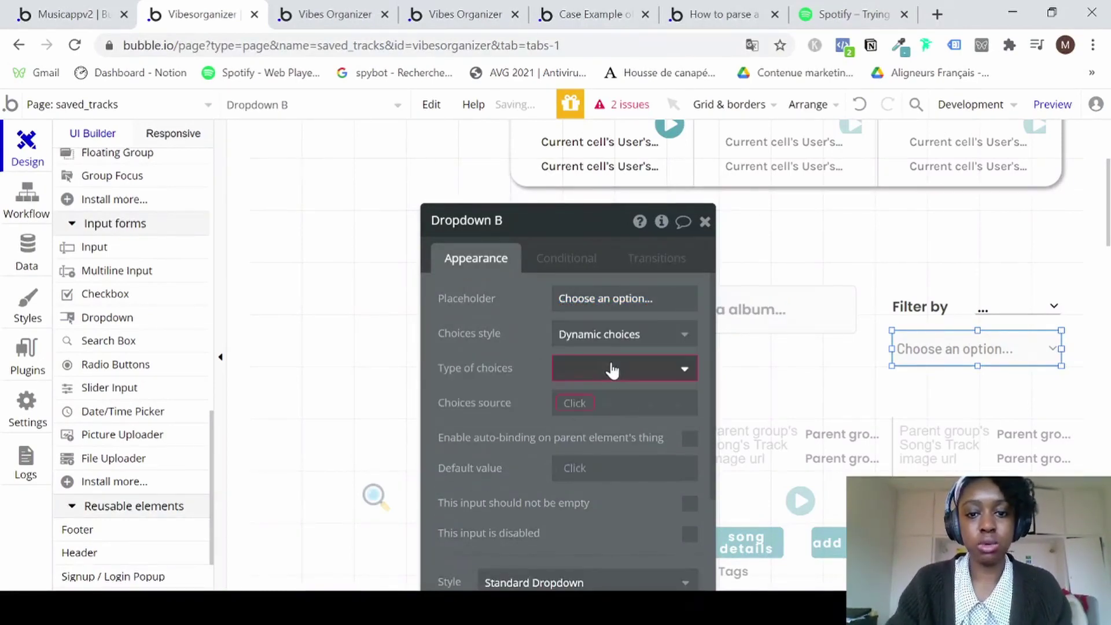
{"action": "left_click", "coordinate": [612, 370]}
{"action": "left_click", "coordinate": [591, 426]}
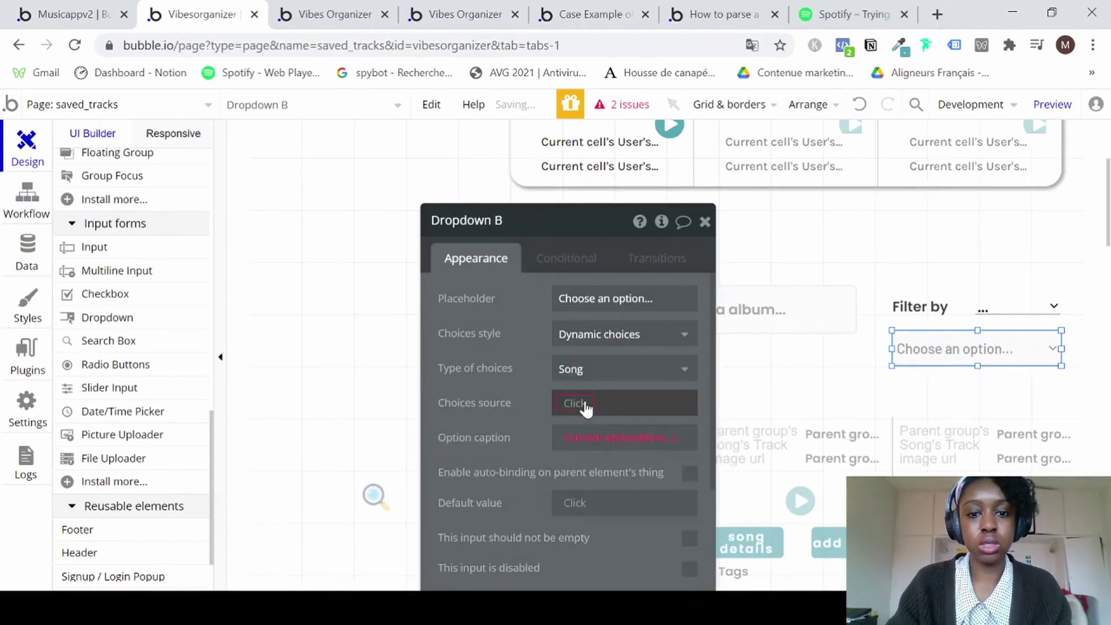
Set the new dropdown's choices source to Search for Songs's Tags and switch its type of choices to text.
{"action": "left_click", "coordinate": [586, 408]}
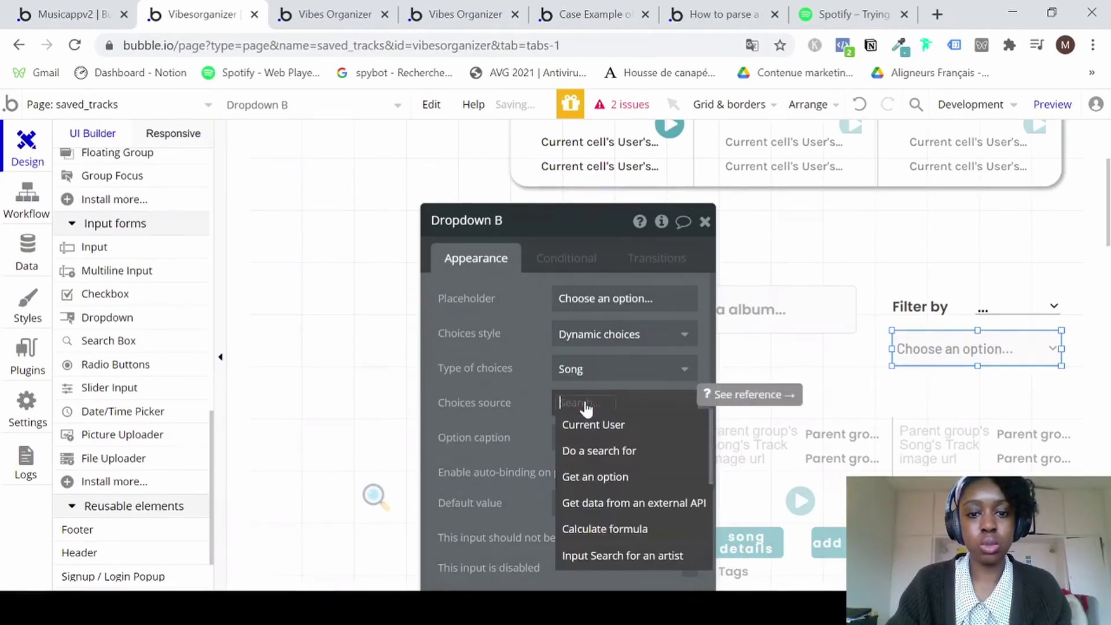
{"action": "left_click", "coordinate": [600, 452]}
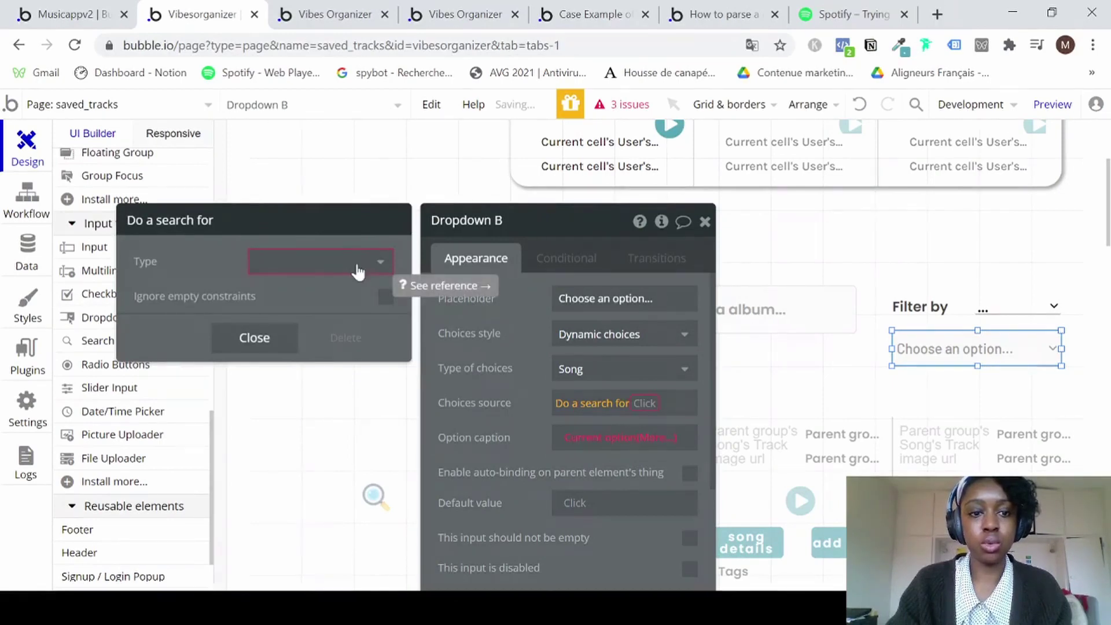
{"action": "left_click", "coordinate": [358, 269]}
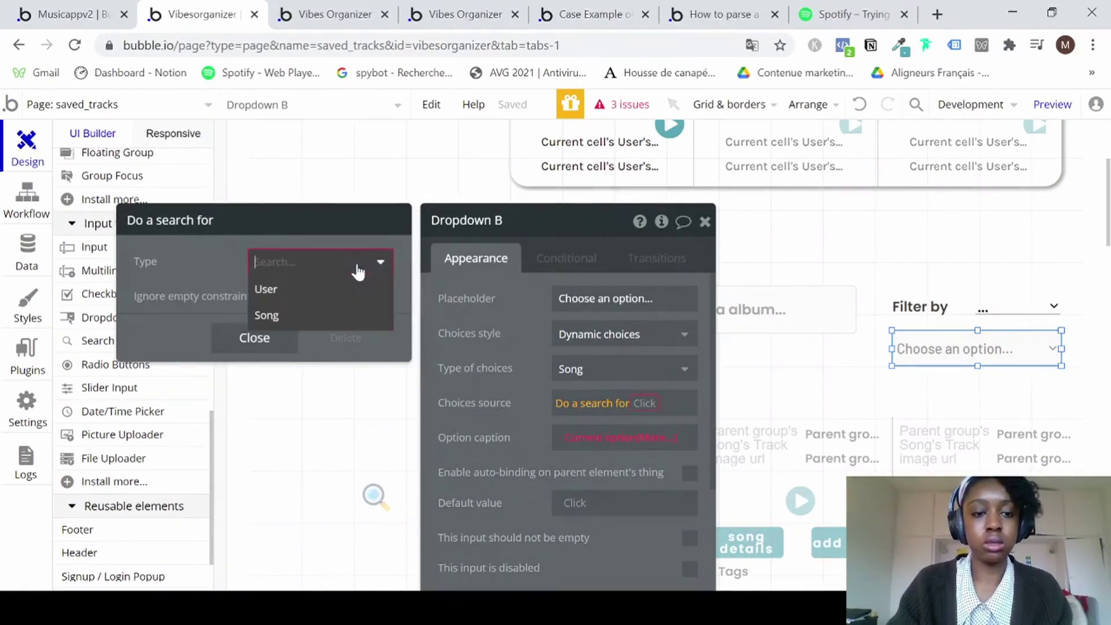
{"action": "left_click", "coordinate": [319, 317]}
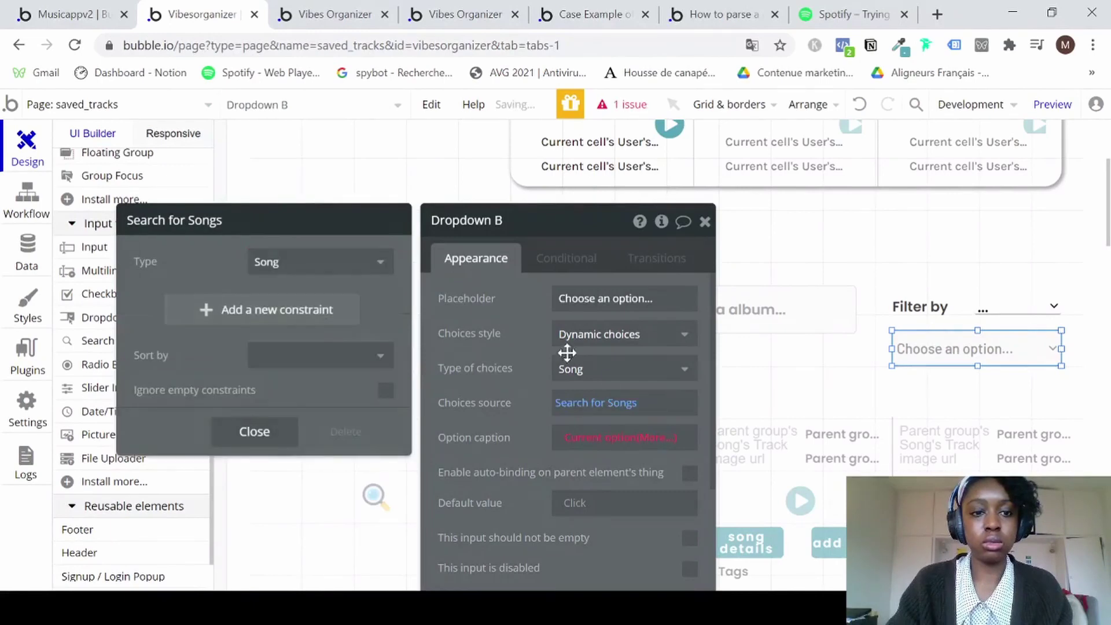
{"action": "left_click", "coordinate": [634, 405]}
{"action": "left_click", "coordinate": [654, 408]}
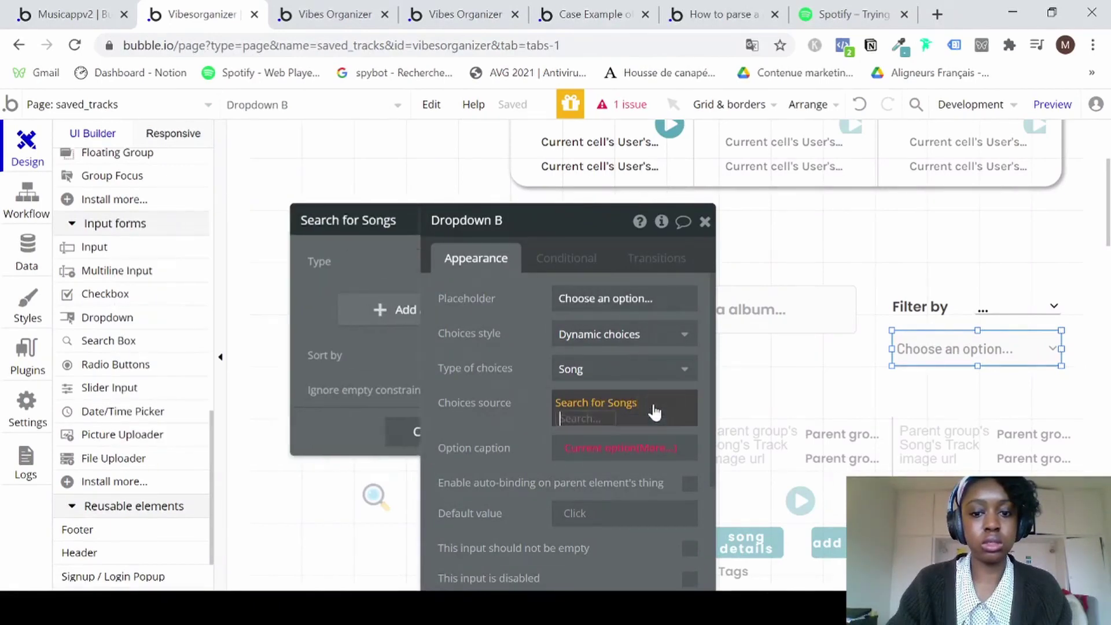
{"action": "type", "text": "tag"}
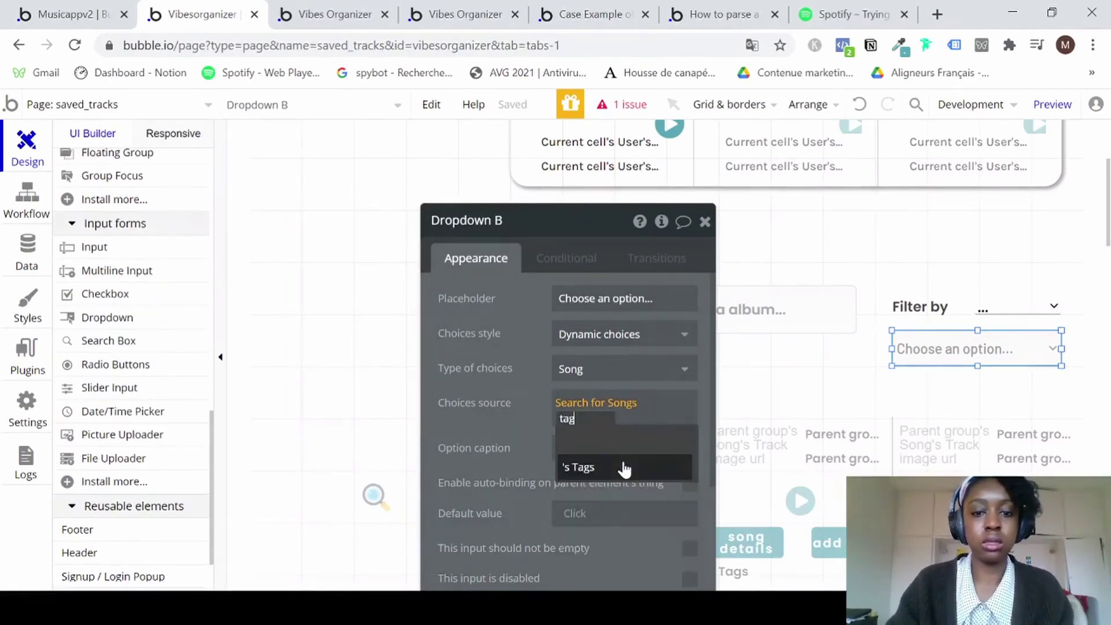
{"action": "left_click", "coordinate": [616, 467]}
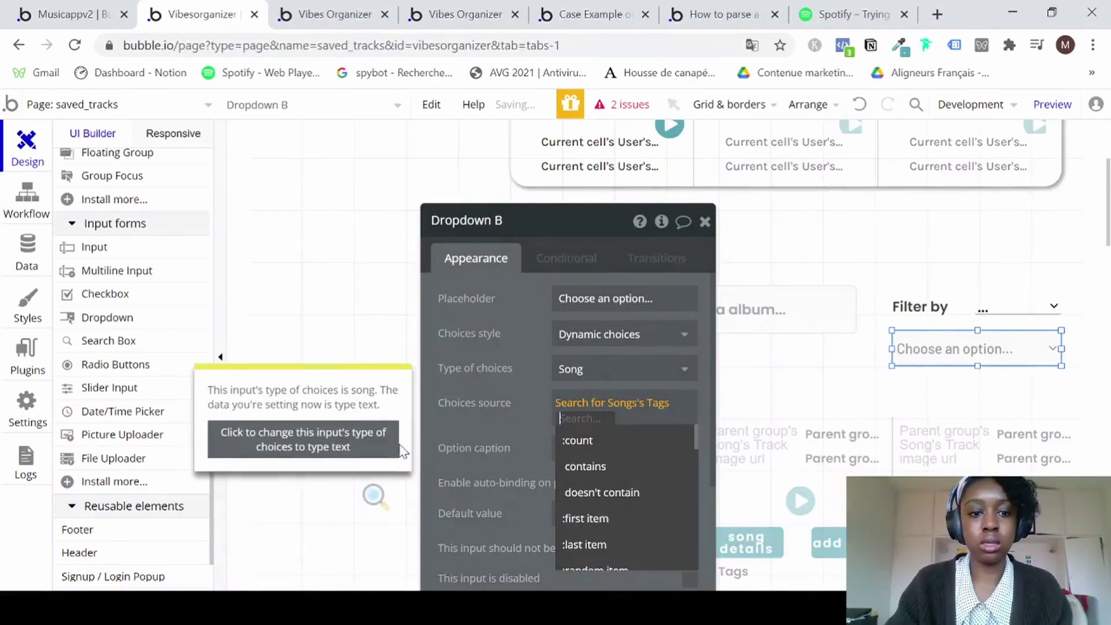
{"action": "left_click", "coordinate": [361, 451]}
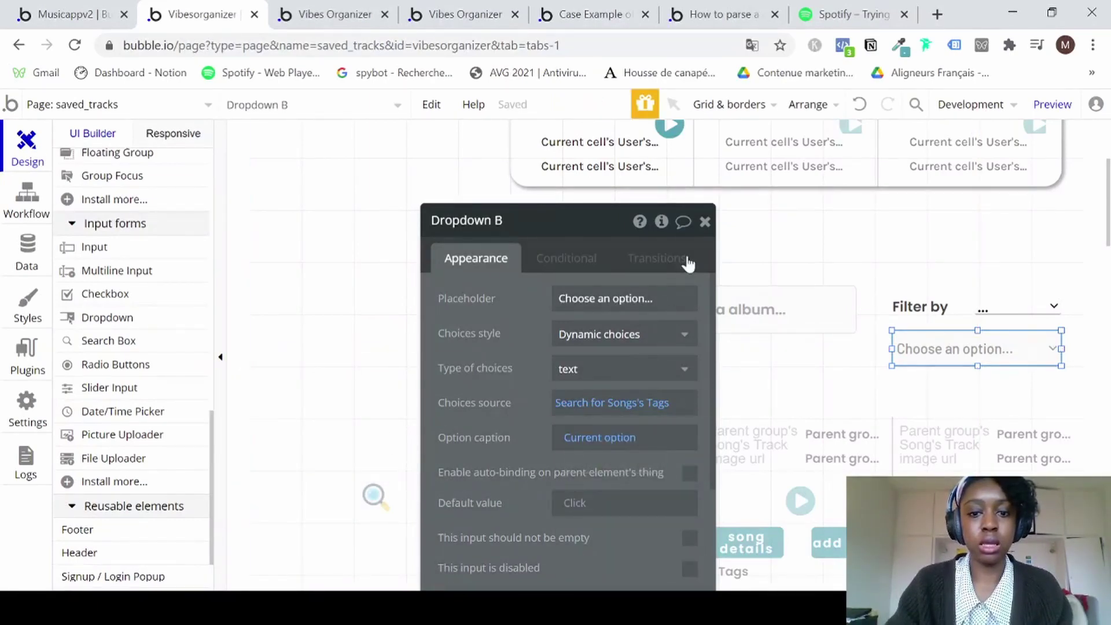
{"action": "left_click", "coordinate": [706, 224]}
Rename the new dropdown as Dropdown Tags and close its properties.
{"action": "scroll", "coordinate": [702, 377], "scroll_direction": "down", "scroll_amount": 3}
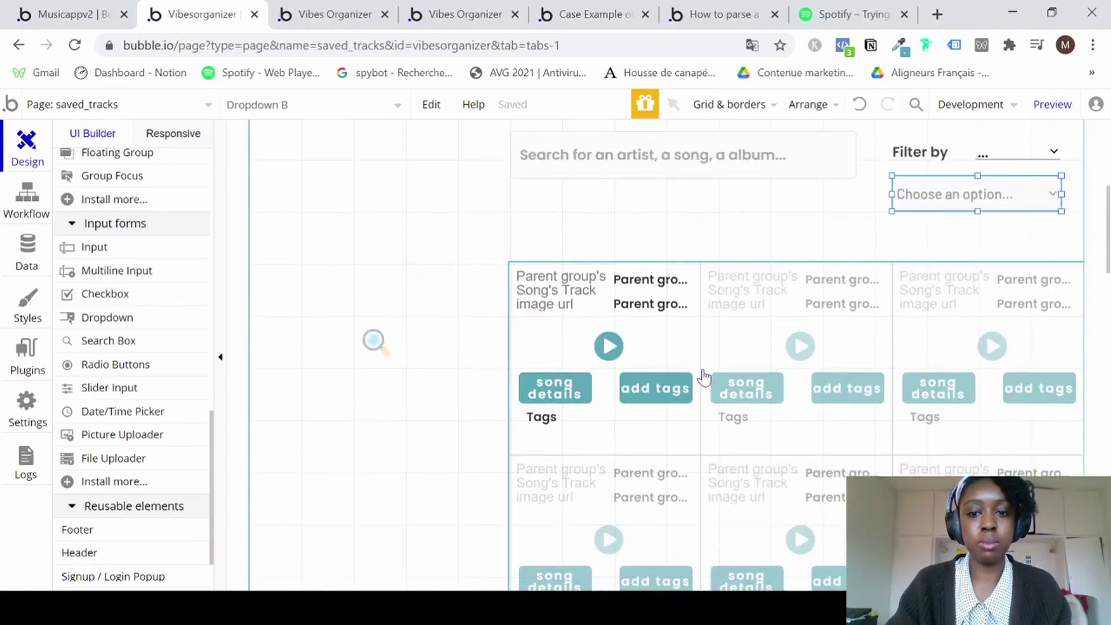
{"action": "double_click", "coordinate": [717, 333]}
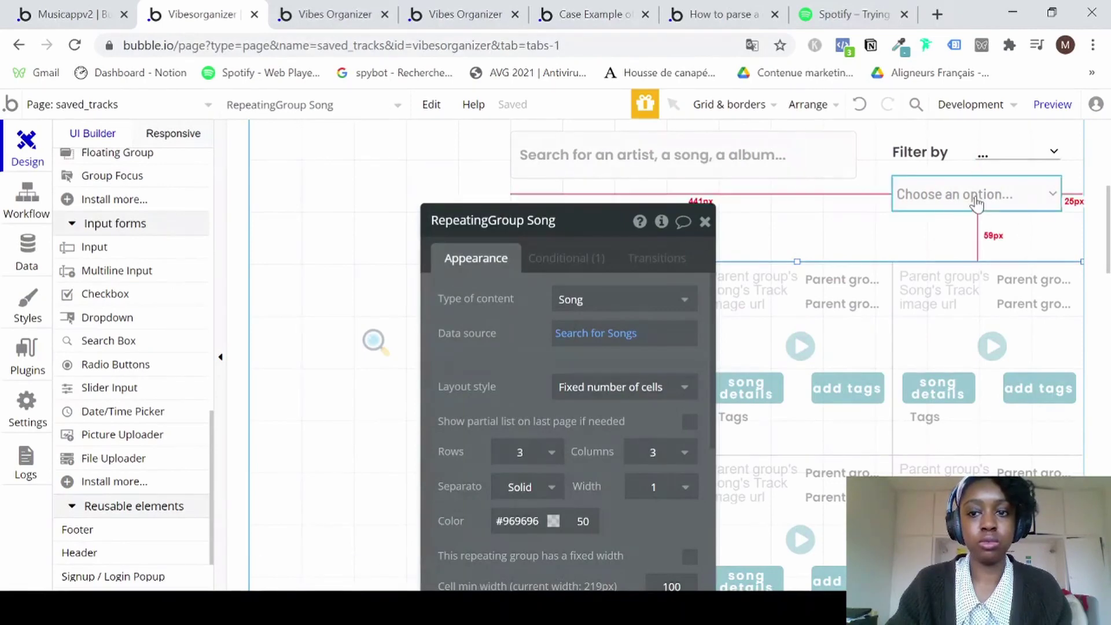
{"action": "left_click", "coordinate": [975, 195]}
{"action": "left_click", "coordinate": [489, 225]}
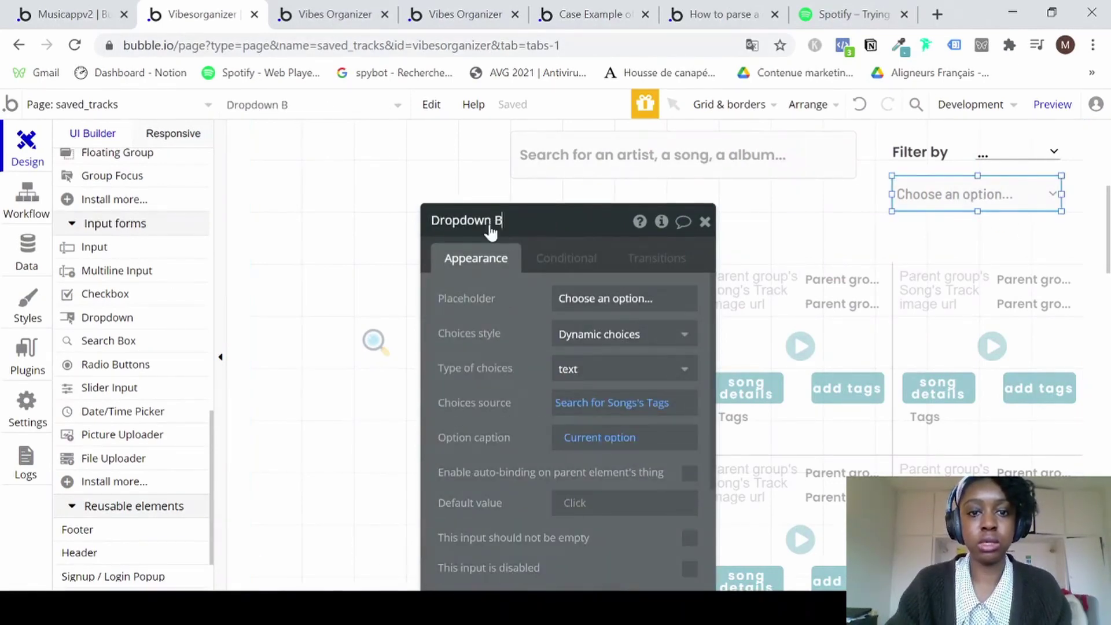
{"action": "type", "text": "Tags"}
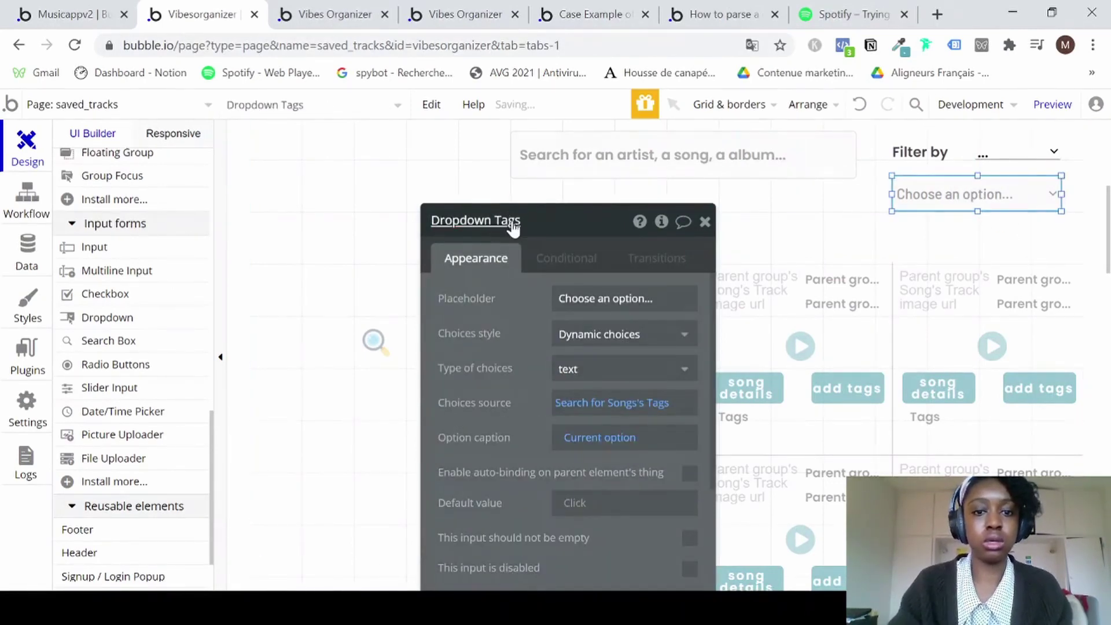
{"action": "key", "text": "Return"}
{"action": "left_click", "coordinate": [704, 221]}
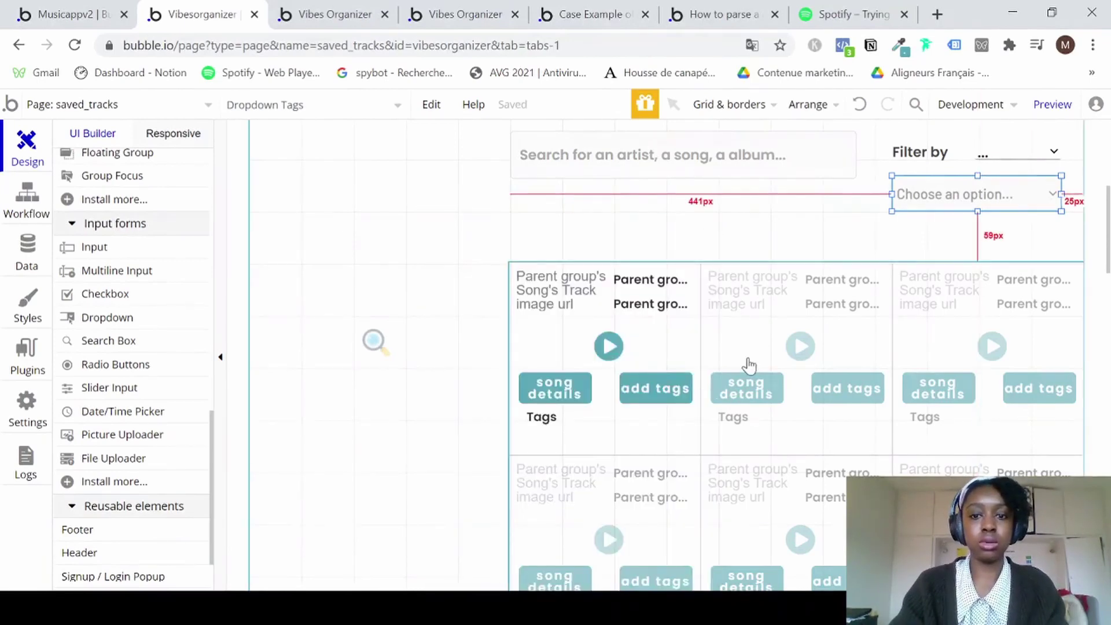
Add a "Tags contains" constraint to the Search for Songs data source of the song repeating group.
{"action": "double_click", "coordinate": [746, 362]}
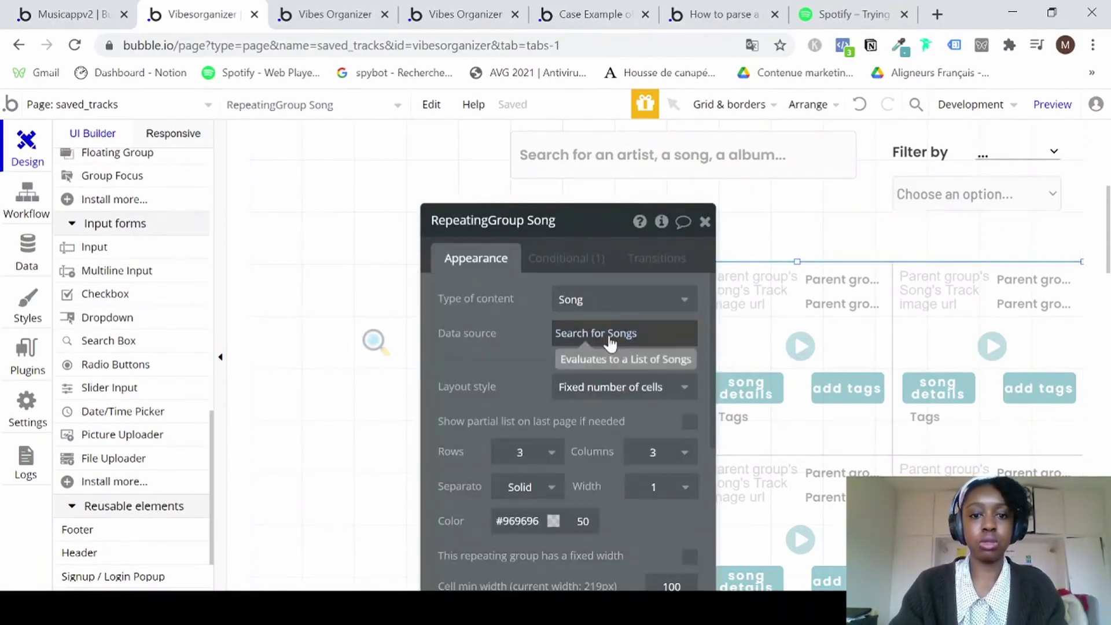
{"action": "left_click", "coordinate": [596, 334]}
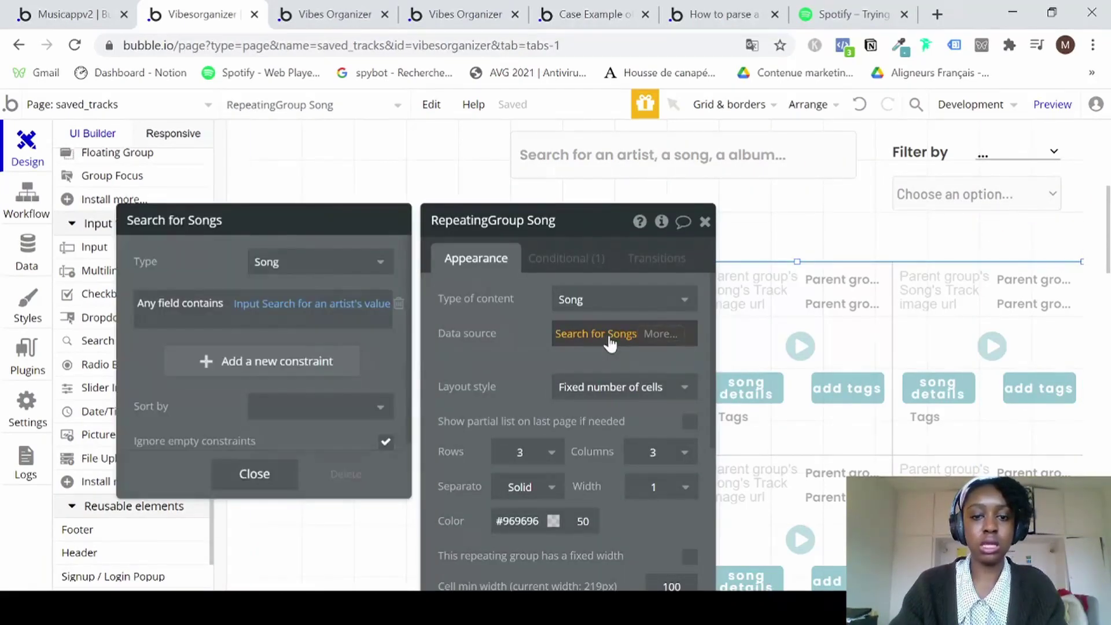
{"action": "left_click", "coordinate": [300, 363]}
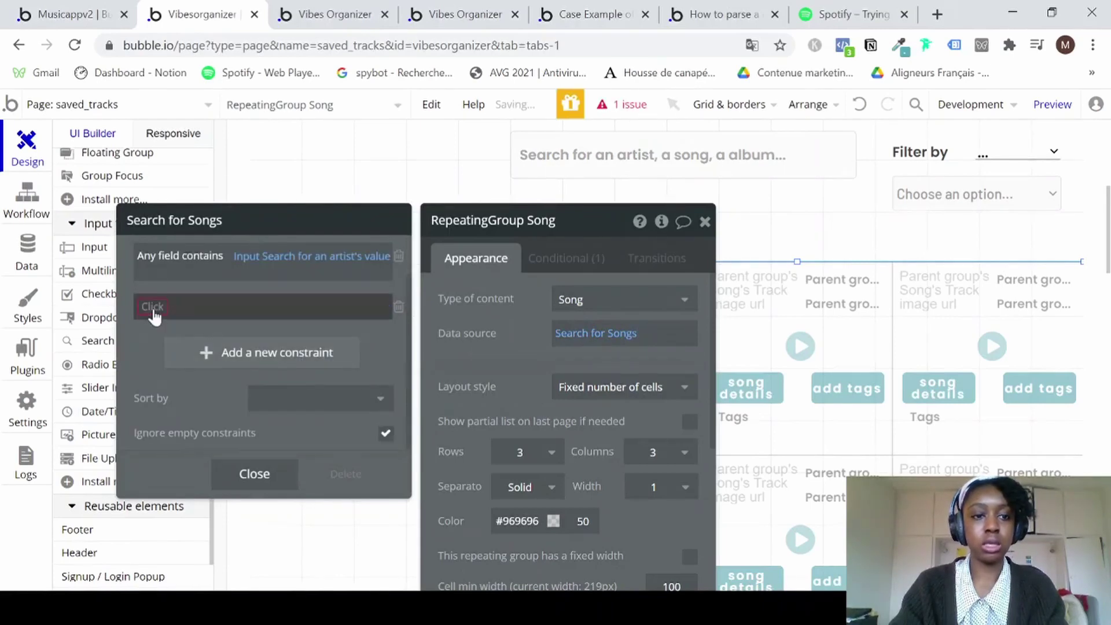
{"action": "left_click", "coordinate": [153, 312]}
{"action": "type", "text": "ta"}
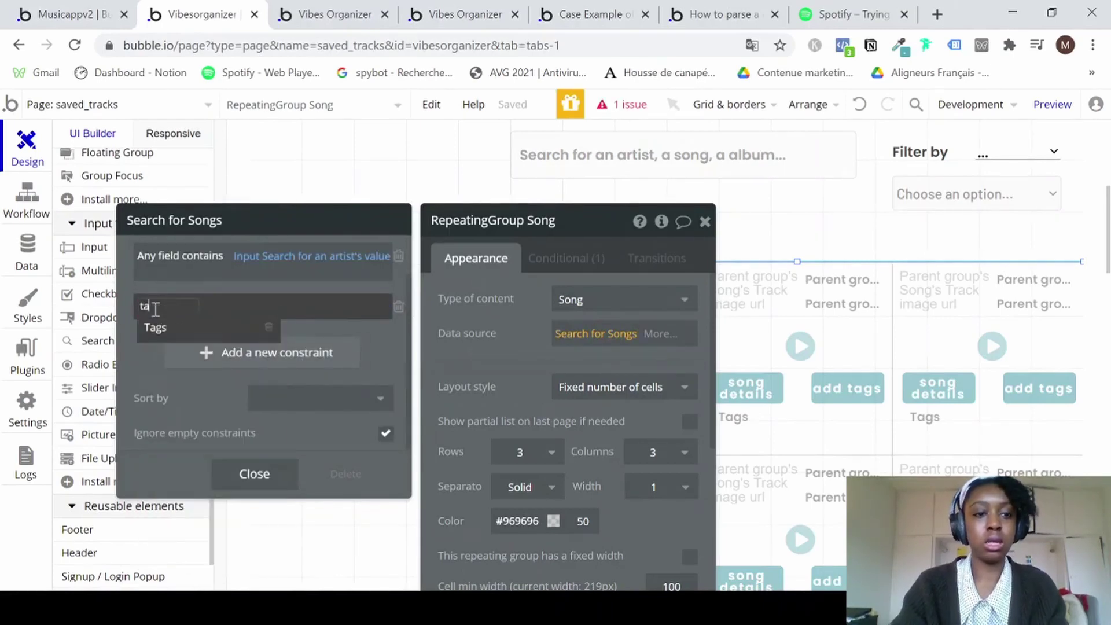
{"action": "left_click", "coordinate": [180, 317]}
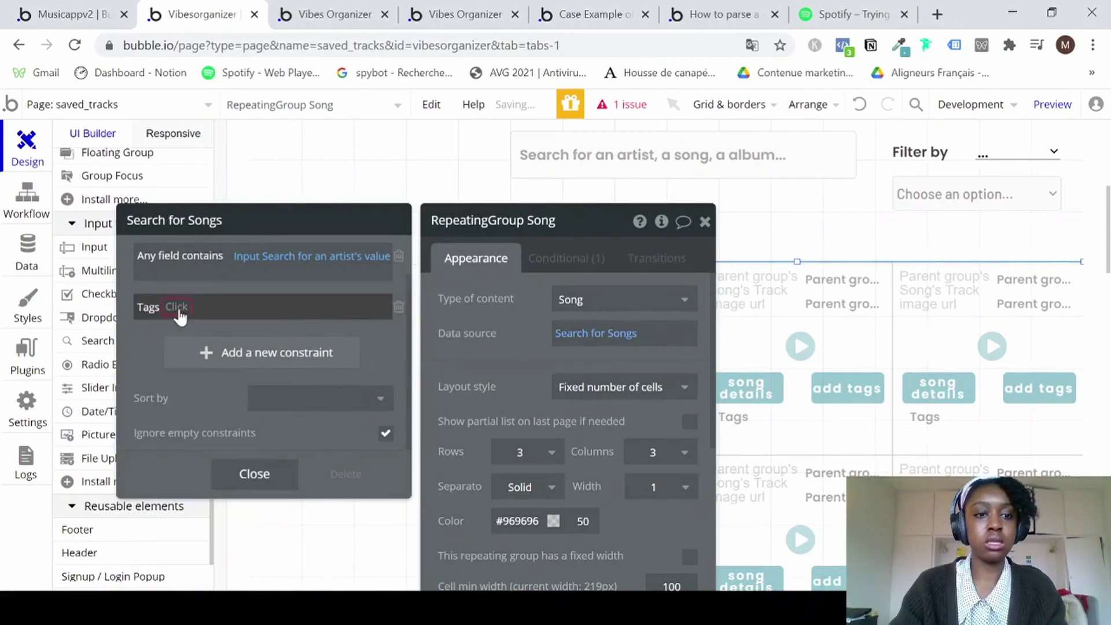
{"action": "left_click", "coordinate": [180, 317]}
{"action": "left_click", "coordinate": [175, 329]}
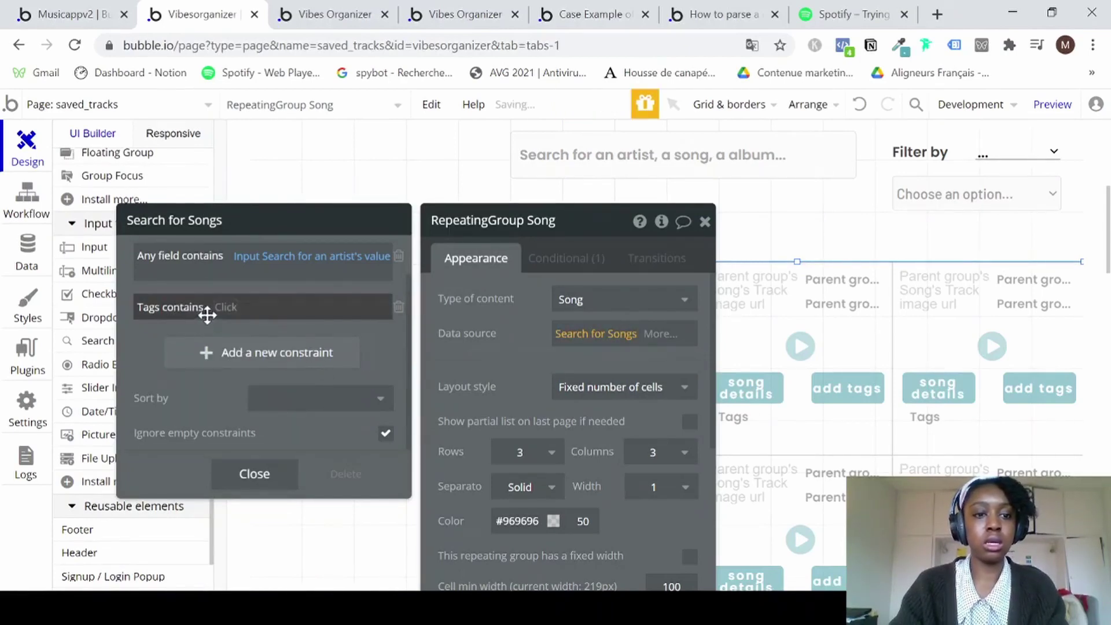
Set the value of the Tags contains constraint to Dropdown Tags's value.
{"action": "left_click", "coordinate": [219, 312]}
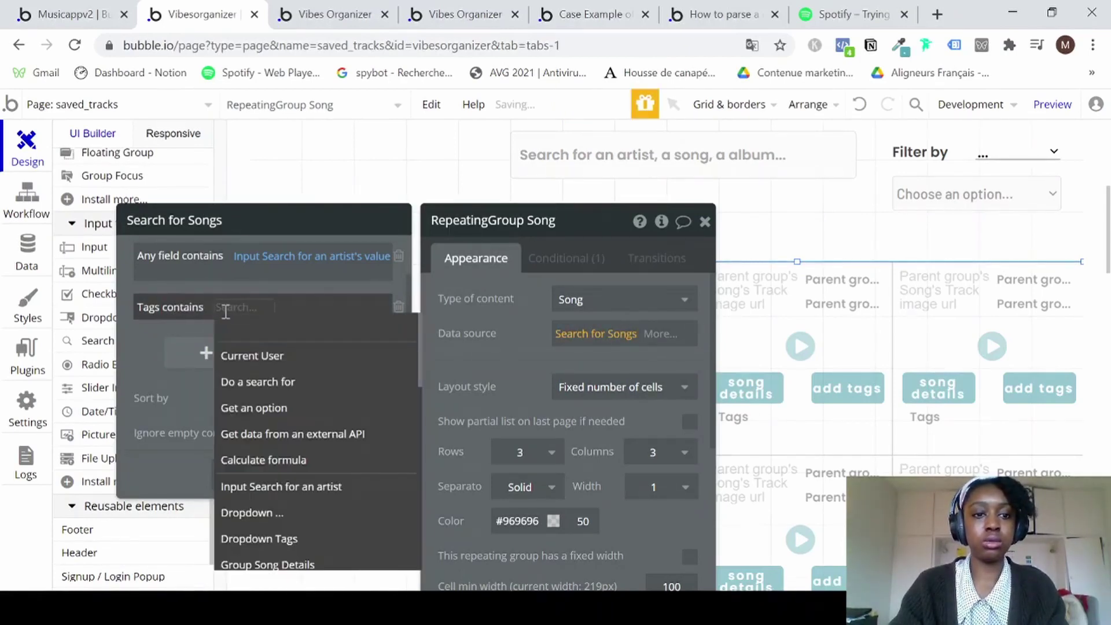
{"action": "type", "text": "drop"}
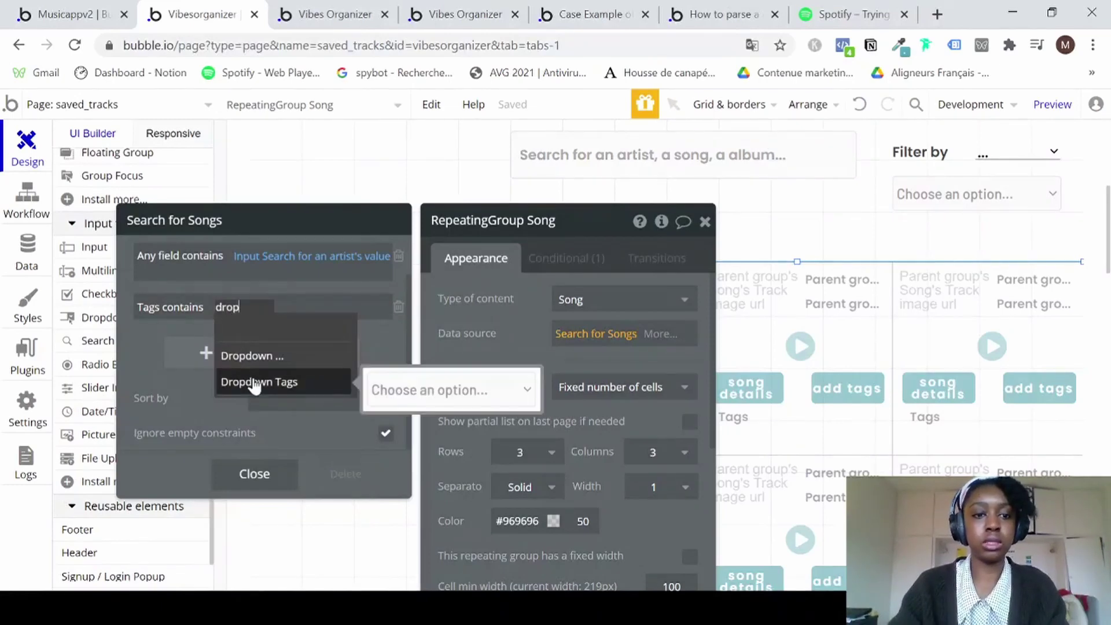
{"action": "left_click", "coordinate": [270, 379]}
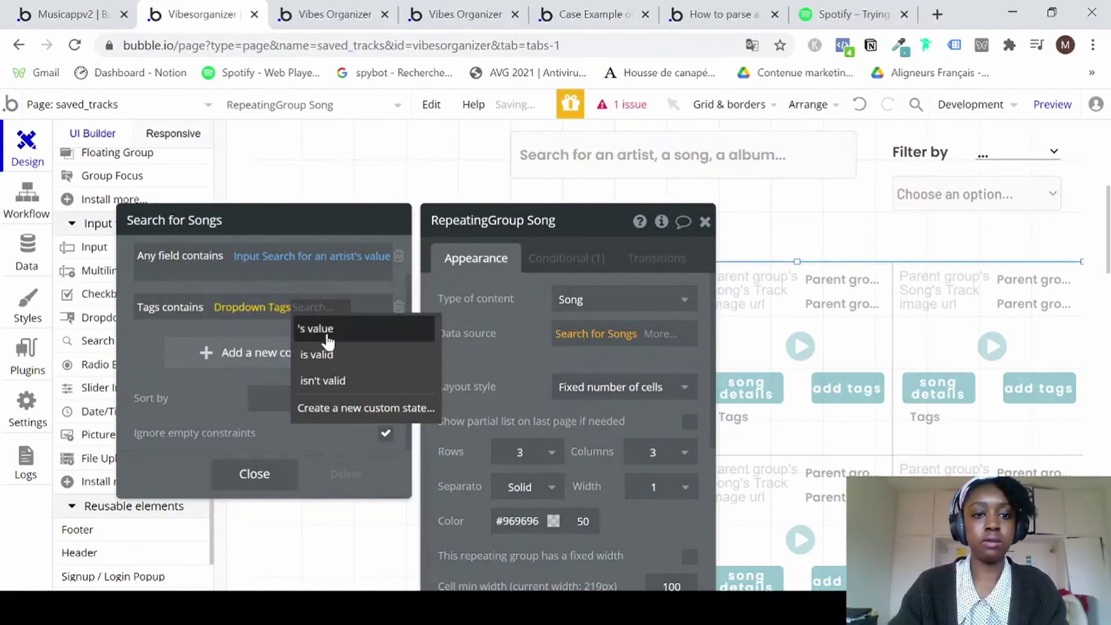
{"action": "left_click", "coordinate": [324, 330]}
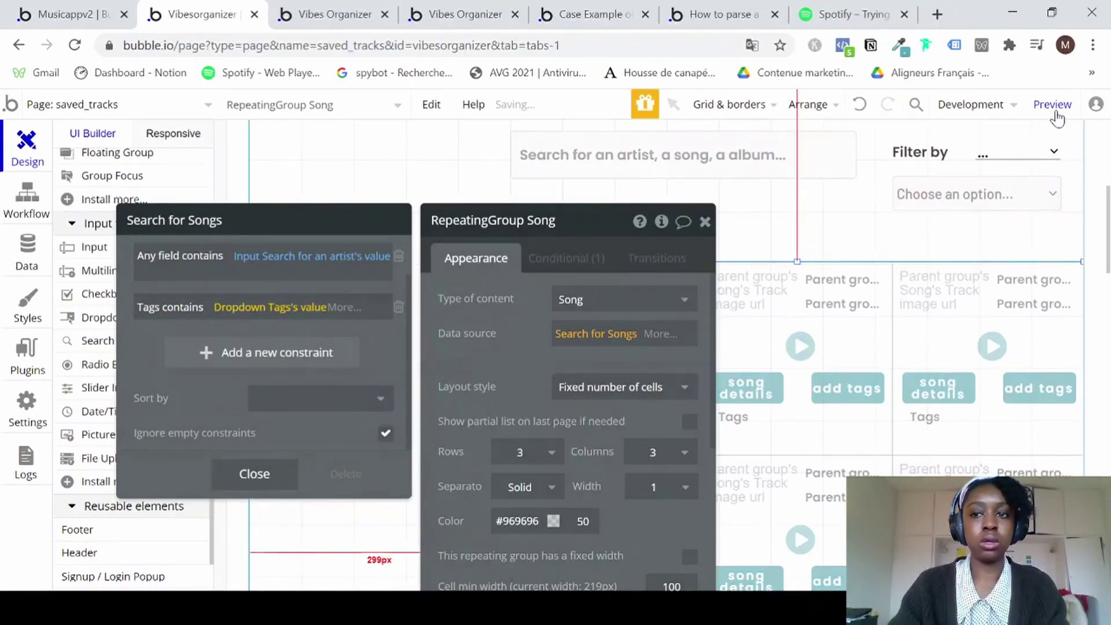
Preview the page, test the tags dropdown with pop, uk and jazmine sullivan, clear it, and return to the editor.
{"action": "left_click", "coordinate": [1053, 106]}
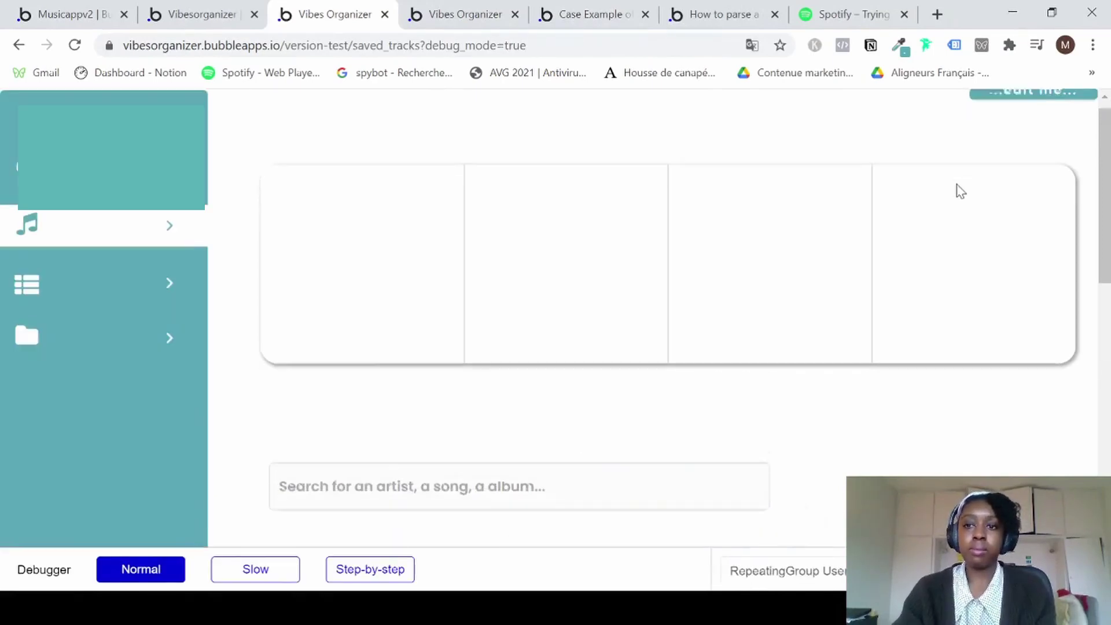
{"action": "scroll", "coordinate": [961, 191], "scroll_direction": "down", "scroll_amount": 5}
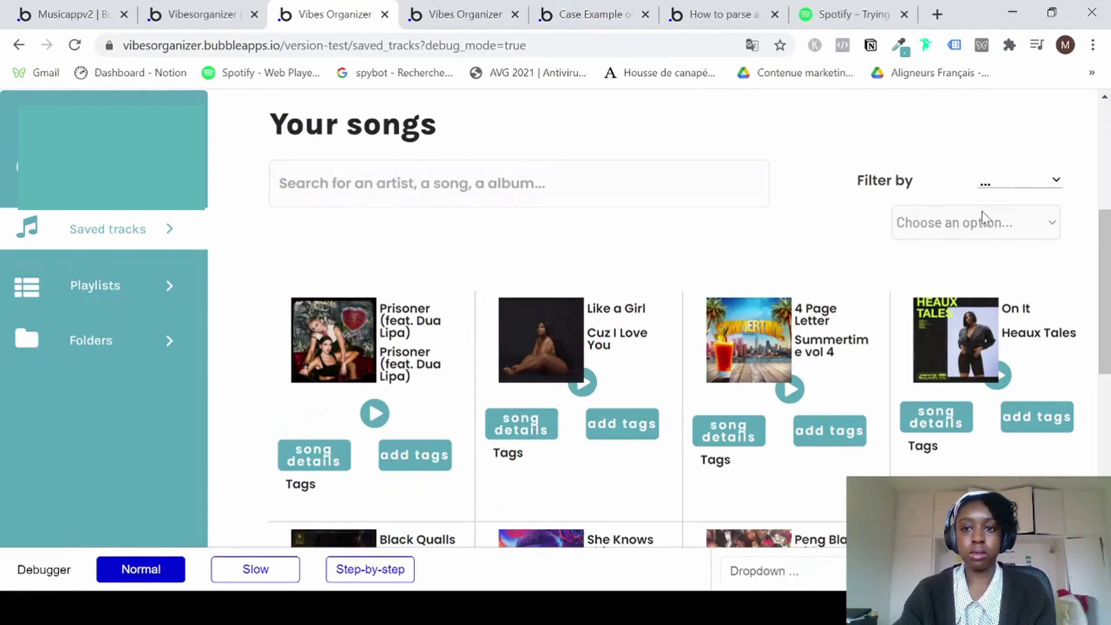
{"action": "left_click", "coordinate": [939, 289]}
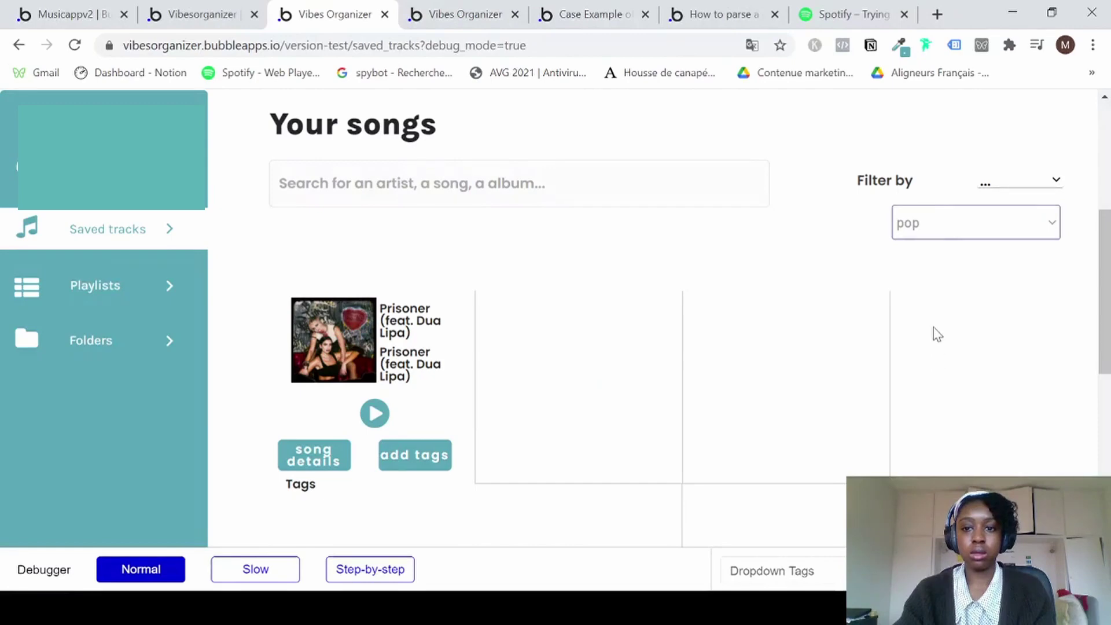
{"action": "left_click", "coordinate": [930, 367]}
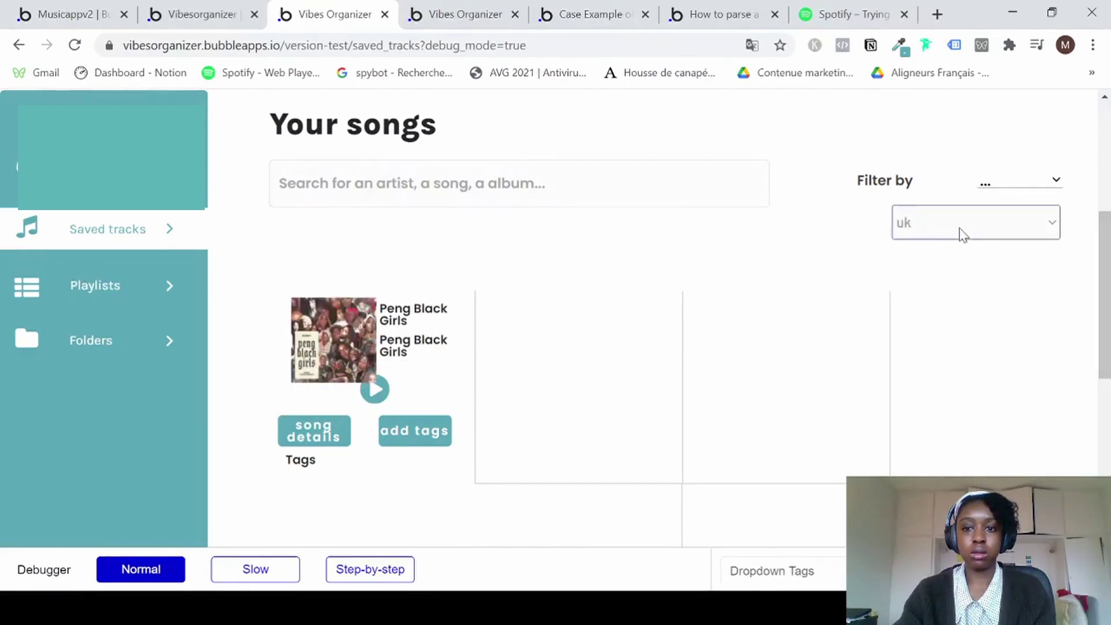
{"action": "left_click", "coordinate": [959, 230]}
{"action": "left_click", "coordinate": [936, 389]}
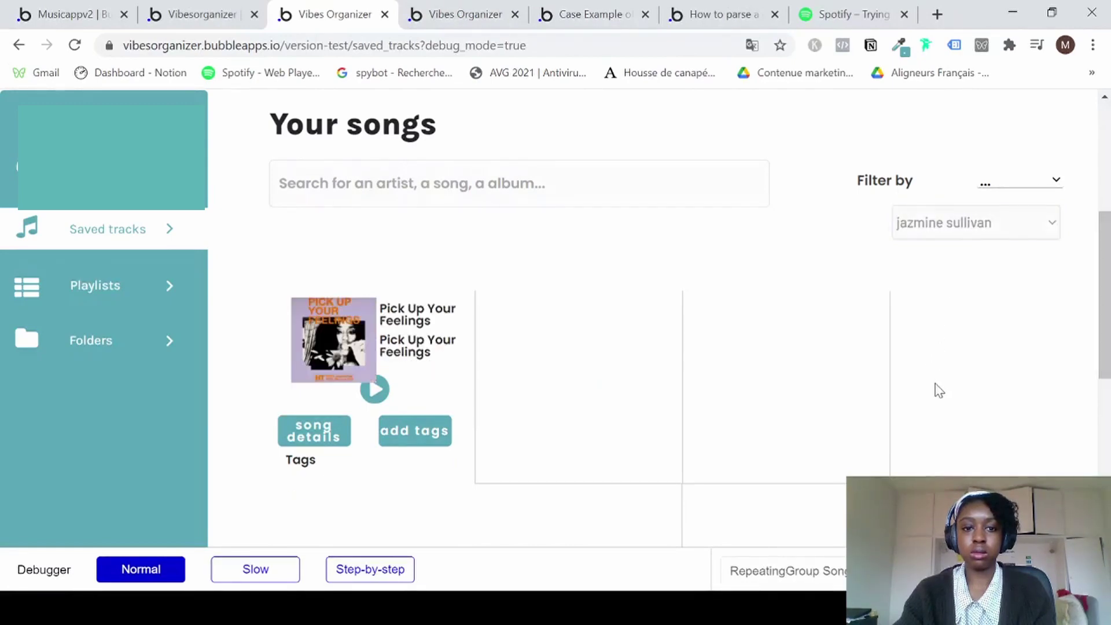
{"action": "left_click", "coordinate": [968, 223]}
{"action": "left_click", "coordinate": [952, 258]}
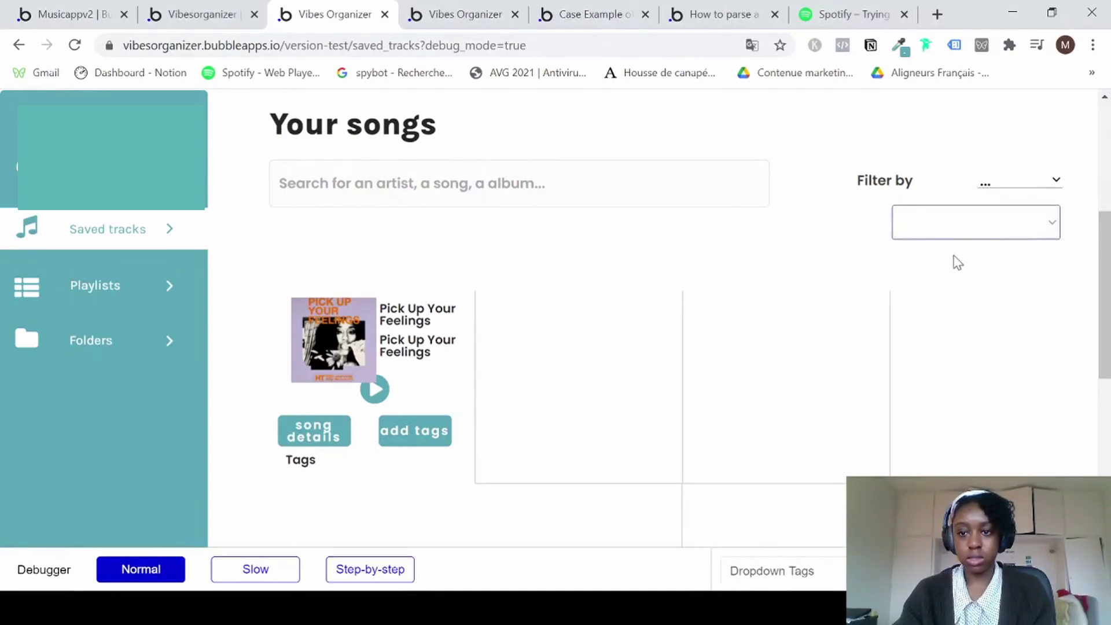
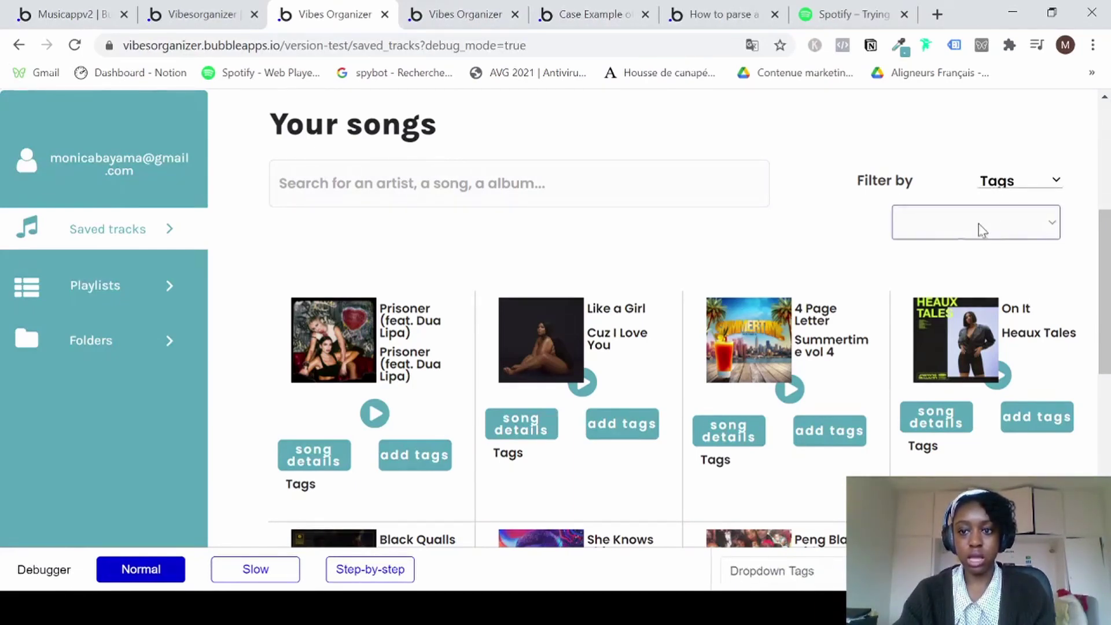
{"action": "left_click", "coordinate": [174, 7]}
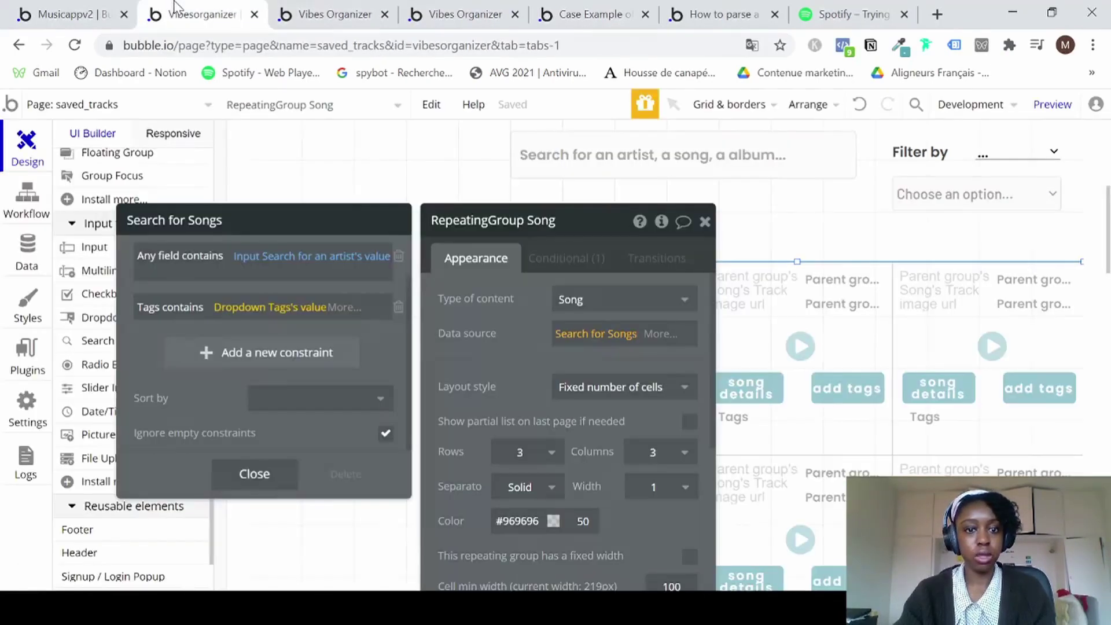
Close the song repeating group's properties and set Dropdown Tags to not be visible on page load.
{"action": "left_click", "coordinate": [705, 222]}
{"action": "left_click", "coordinate": [704, 222]}
{"action": "left_click", "coordinate": [915, 203]}
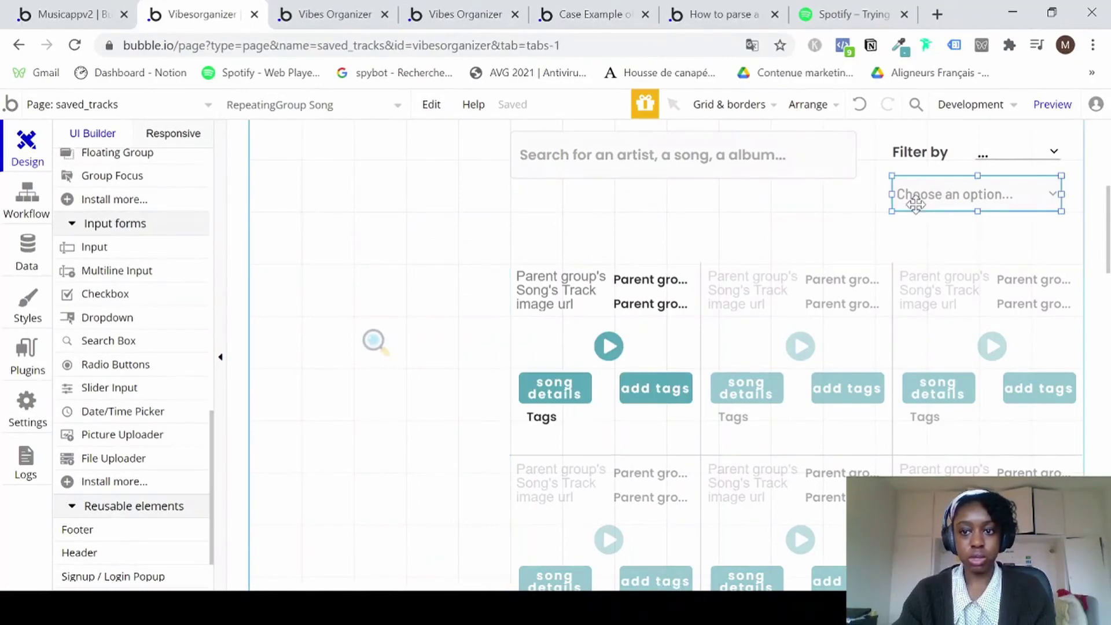
{"action": "double_click", "coordinate": [915, 204]}
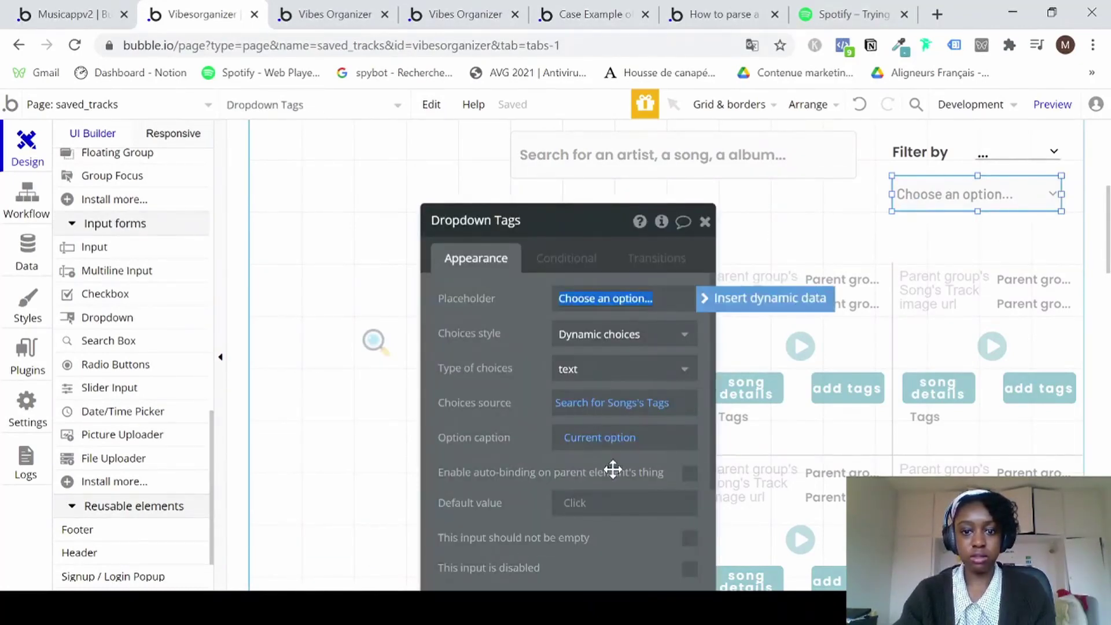
{"action": "scroll", "coordinate": [613, 469], "scroll_direction": "down", "scroll_amount": 5}
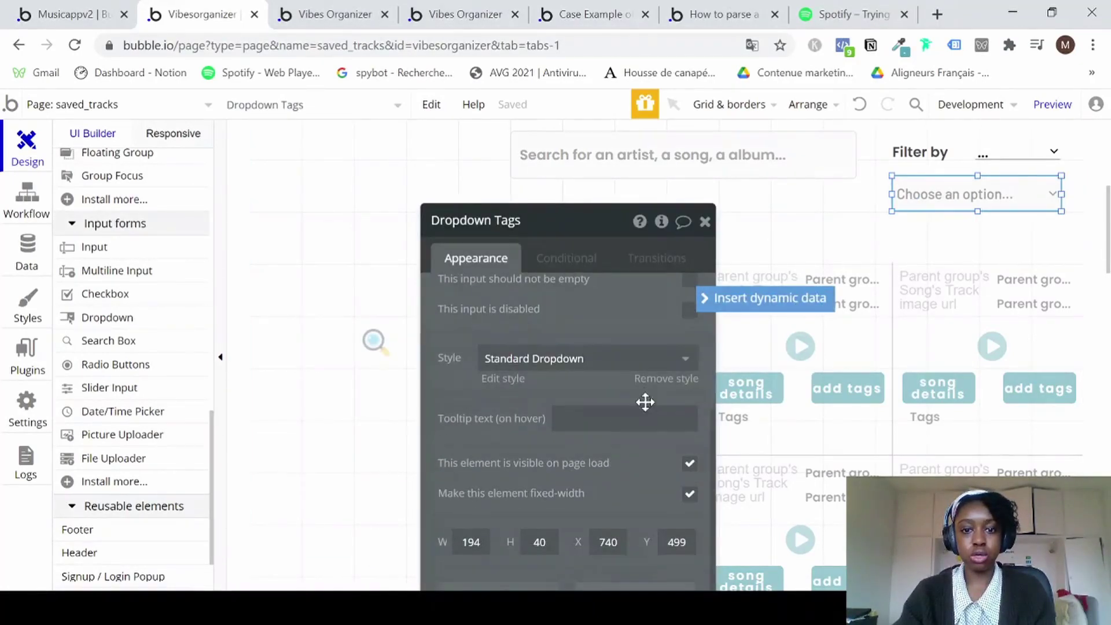
{"action": "left_click", "coordinate": [688, 465]}
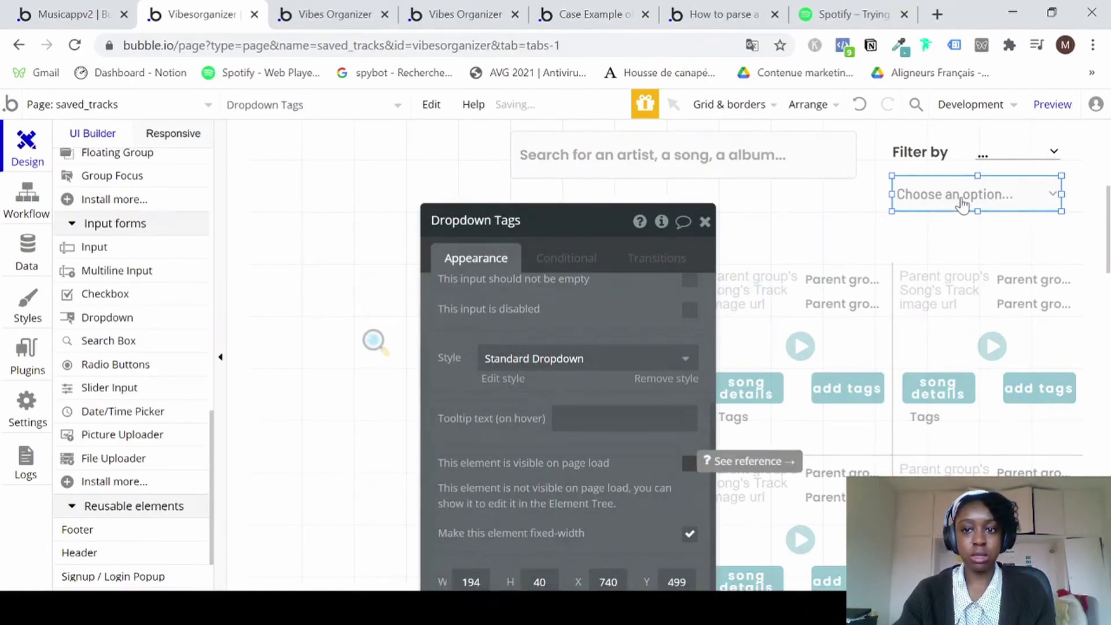
Duplicate Dropdown Tags and rename the copy as Dropdown Date.
{"action": "left_click", "coordinate": [961, 198]}
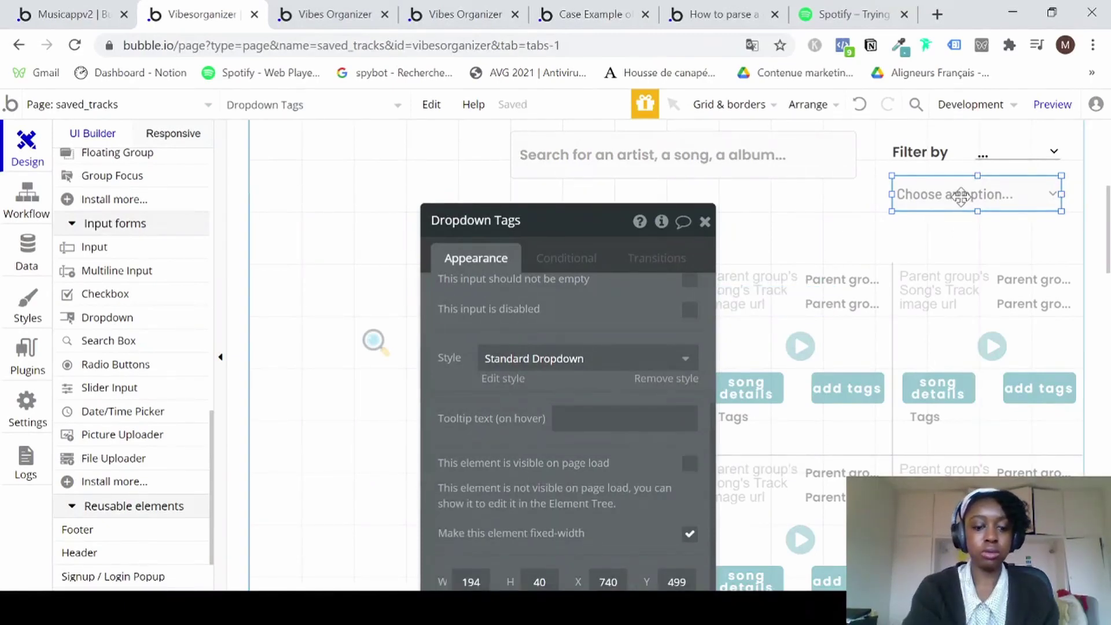
{"action": "left_click_drag", "start_coordinate": [961, 198], "coordinate": [962, 206]}
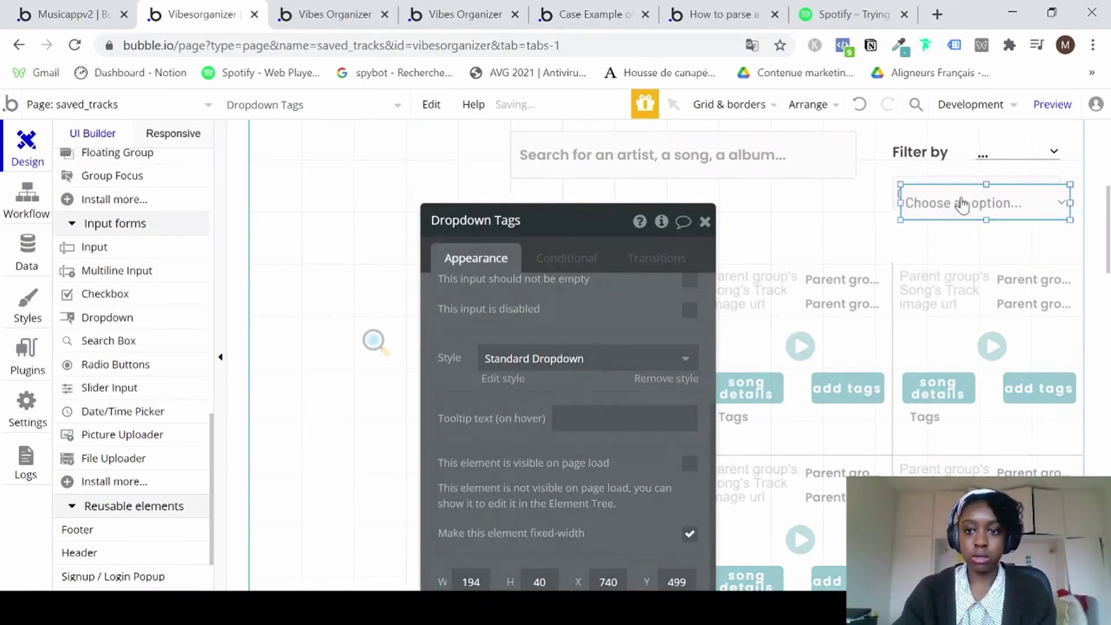
{"action": "key", "text": "ctrl+d"}
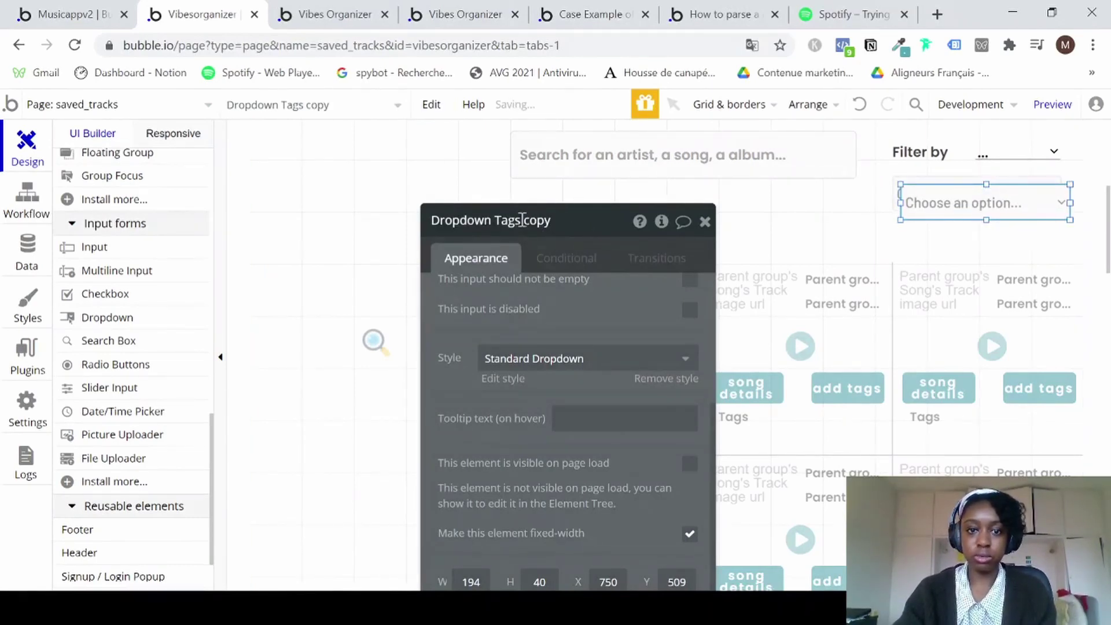
{"action": "left_click", "coordinate": [522, 220]}
{"action": "left_click", "coordinate": [498, 220]}
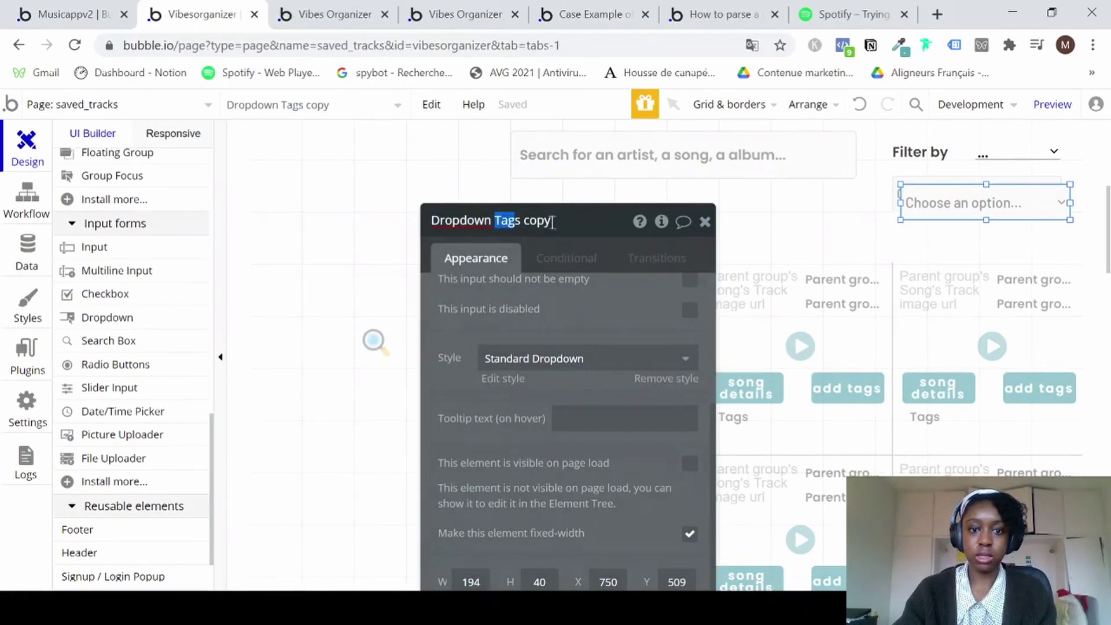
{"action": "left_click_drag", "start_coordinate": [552, 221], "coordinate": [570, 223]}
{"action": "type", "text": "Date"}
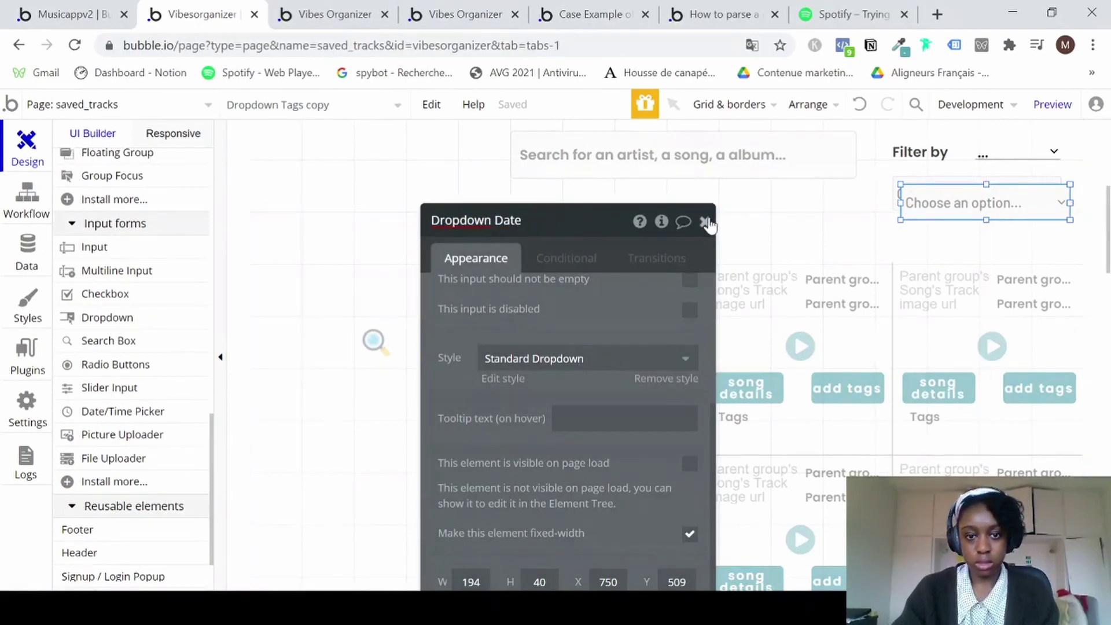
Set Dropdown Date's choices source to Search for Songs's track album release date, with date as the type of choices.
{"action": "scroll", "coordinate": [629, 375], "scroll_direction": "up", "scroll_amount": 5}
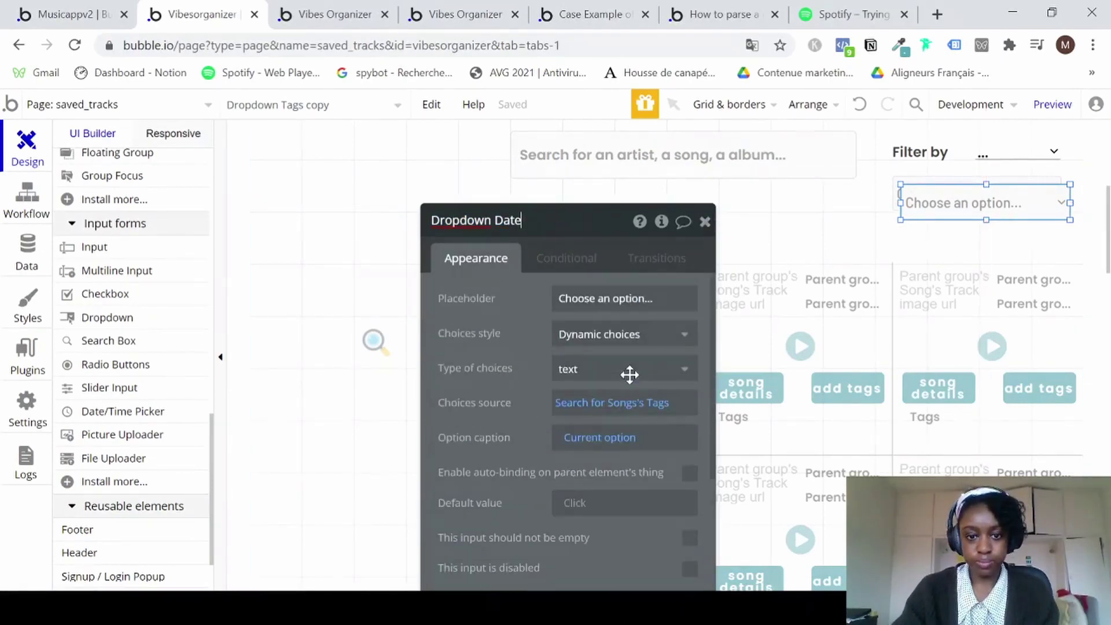
{"action": "left_click", "coordinate": [656, 412]}
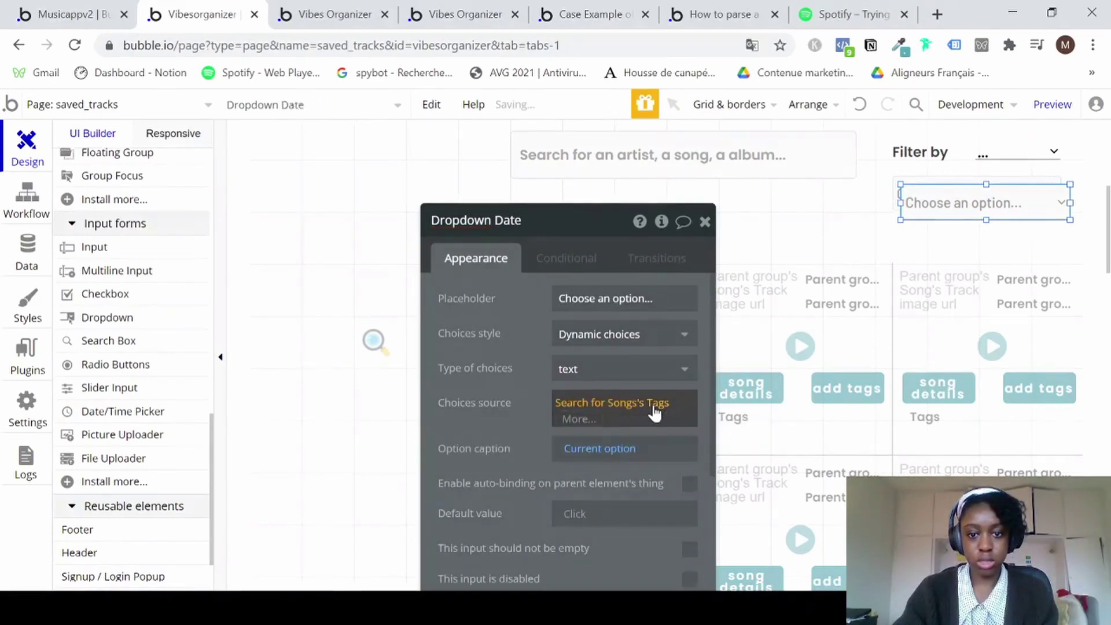
{"action": "scroll", "coordinate": [613, 495], "scroll_direction": "down", "scroll_amount": 2}
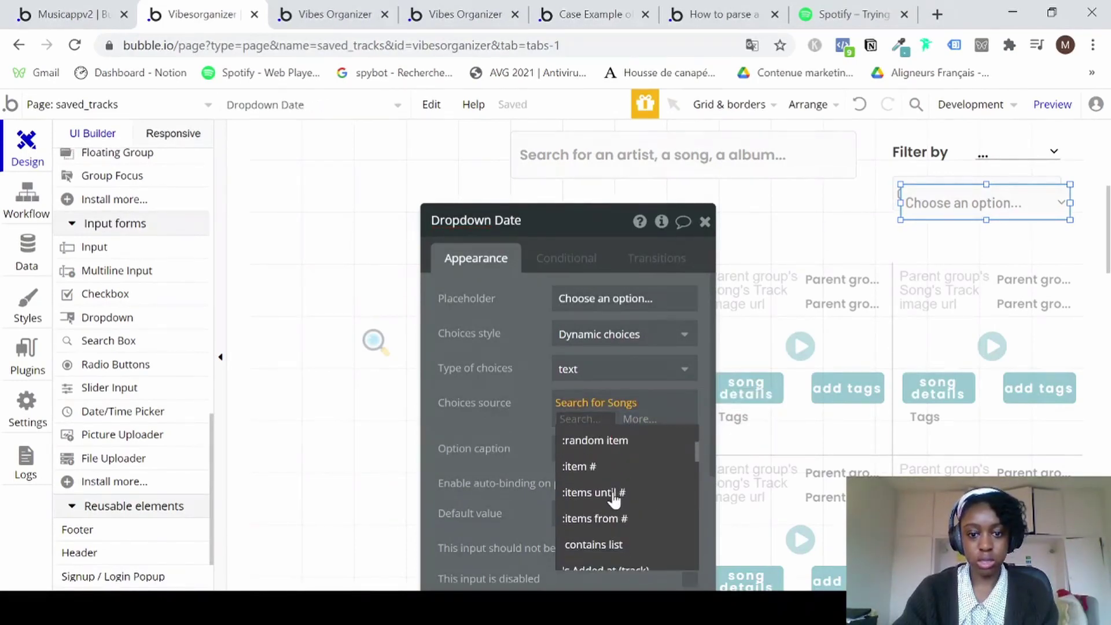
{"action": "type", "text": "date"}
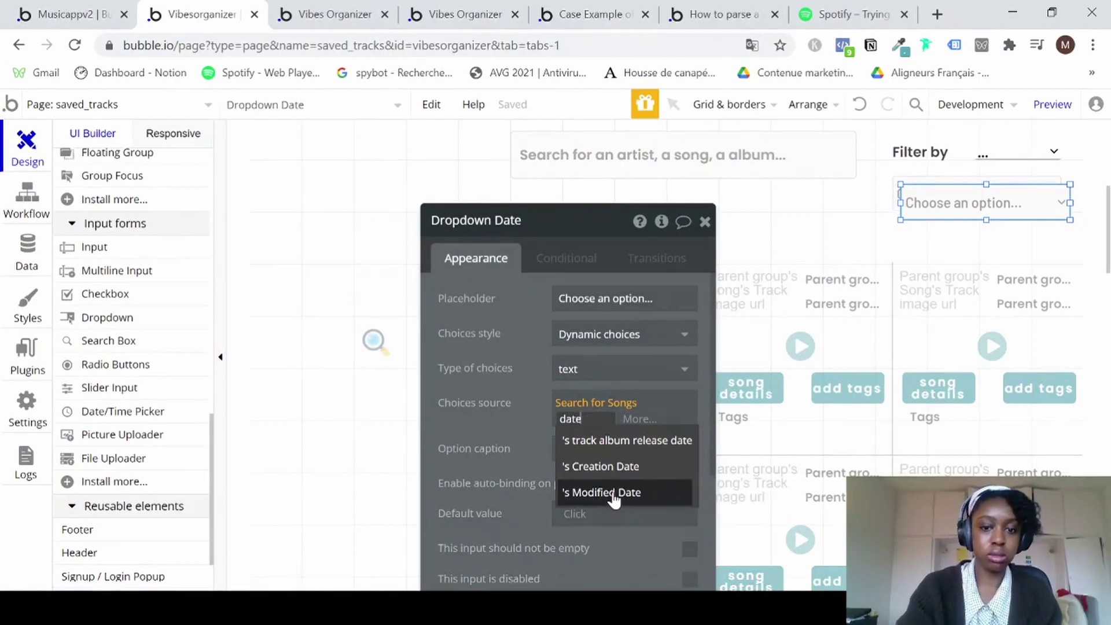
{"action": "left_click", "coordinate": [623, 450]}
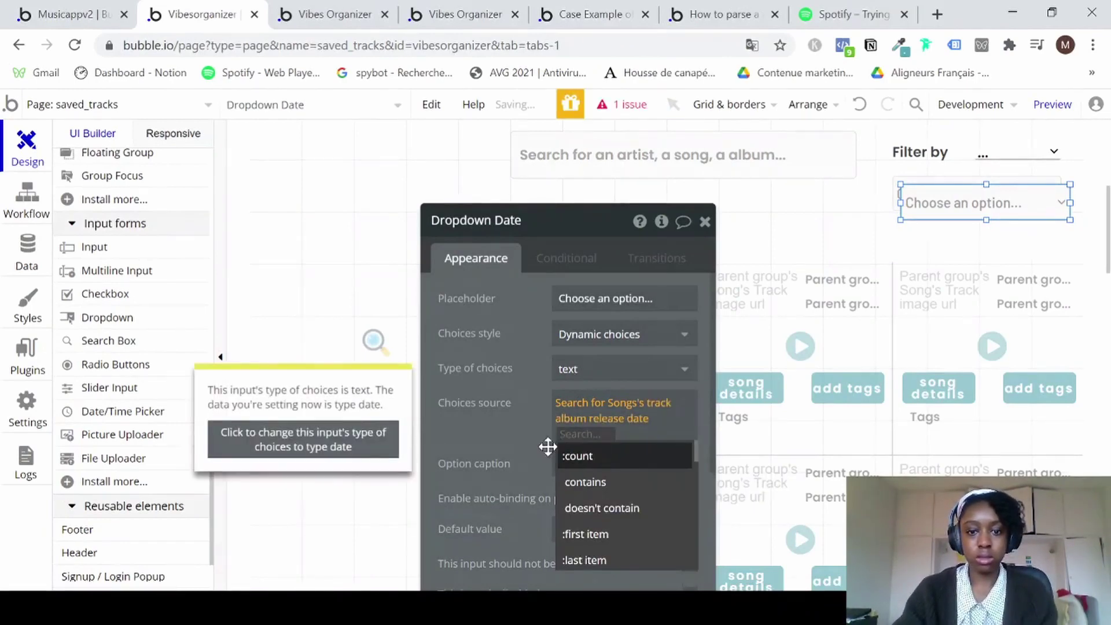
{"action": "left_click", "coordinate": [381, 440]}
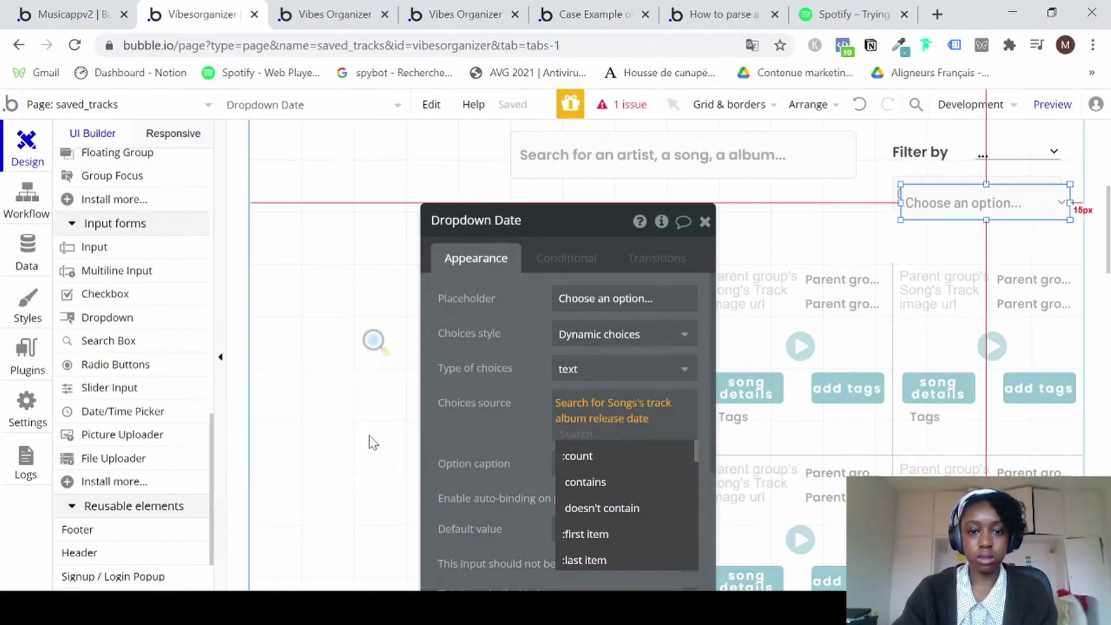
{"action": "left_click", "coordinate": [706, 223]}
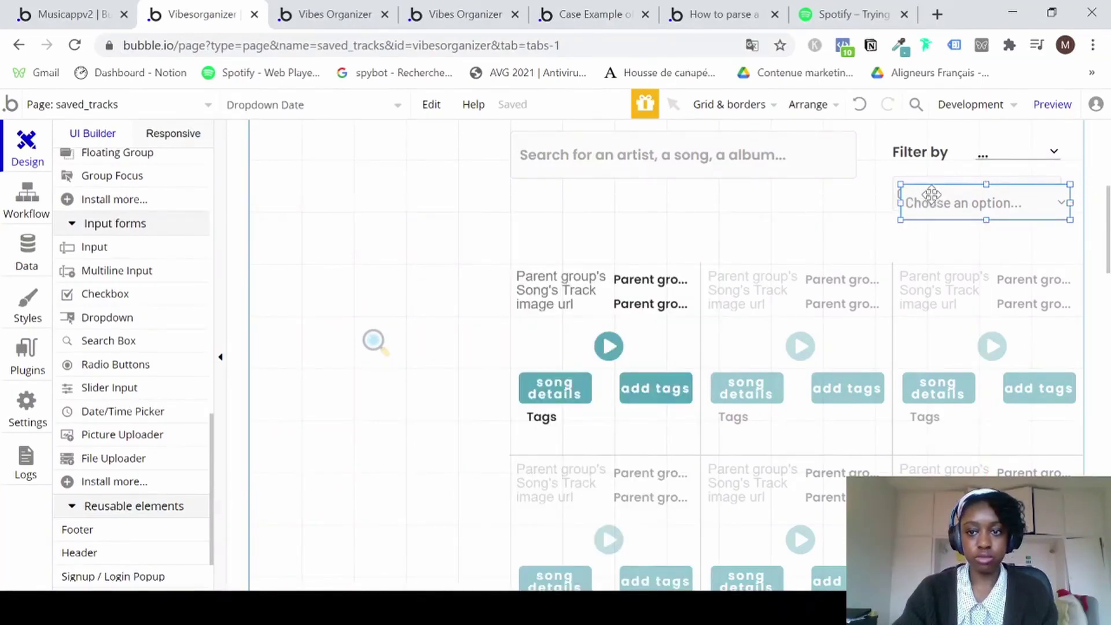
Move Dropdown Date just below Dropdown Tags, aligned with it, and review its choices and visibility settings.
{"action": "left_click_drag", "start_coordinate": [931, 197], "coordinate": [928, 219]}
{"action": "double_click", "coordinate": [926, 223]}
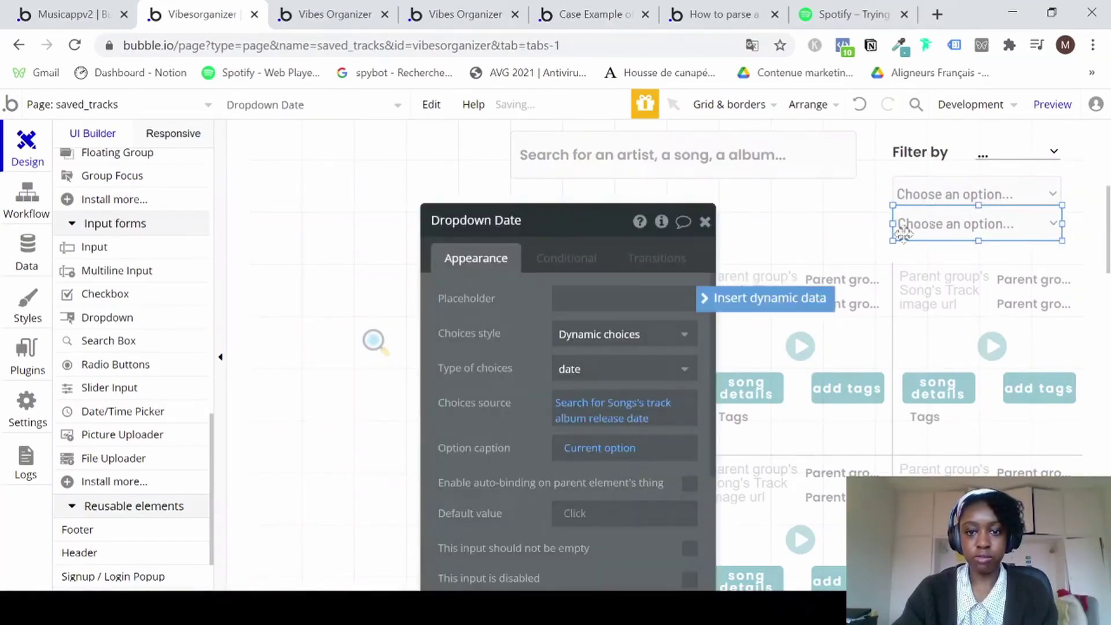
{"action": "scroll", "coordinate": [630, 442], "scroll_direction": "down", "scroll_amount": 5}
{"action": "scroll", "coordinate": [634, 496], "scroll_direction": "up", "scroll_amount": 3}
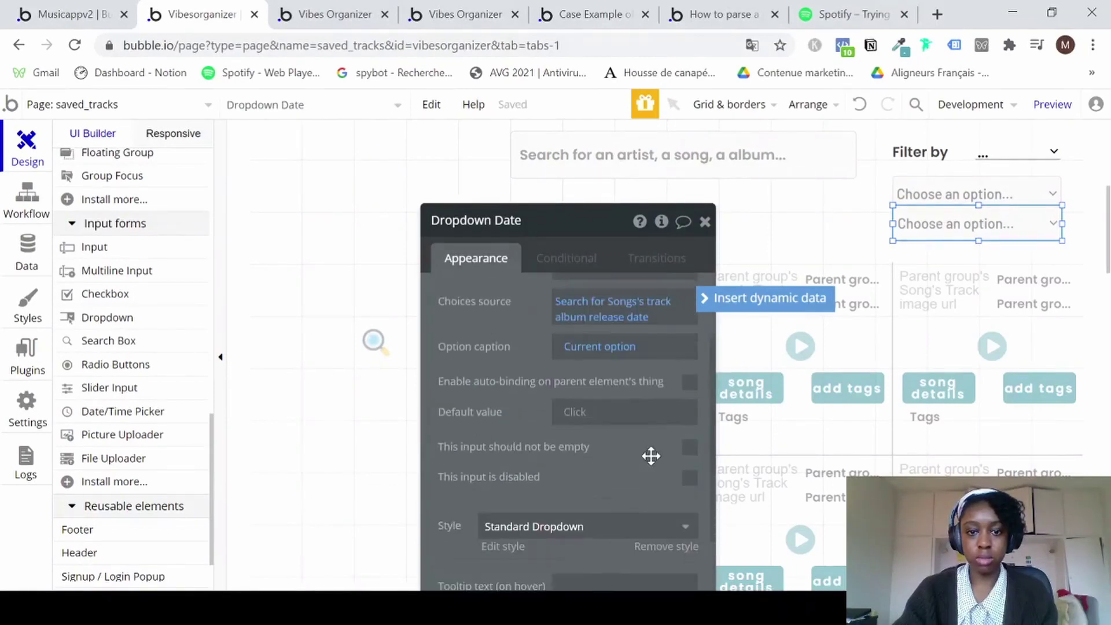
{"action": "scroll", "coordinate": [693, 432], "scroll_direction": "down", "scroll_amount": 3}
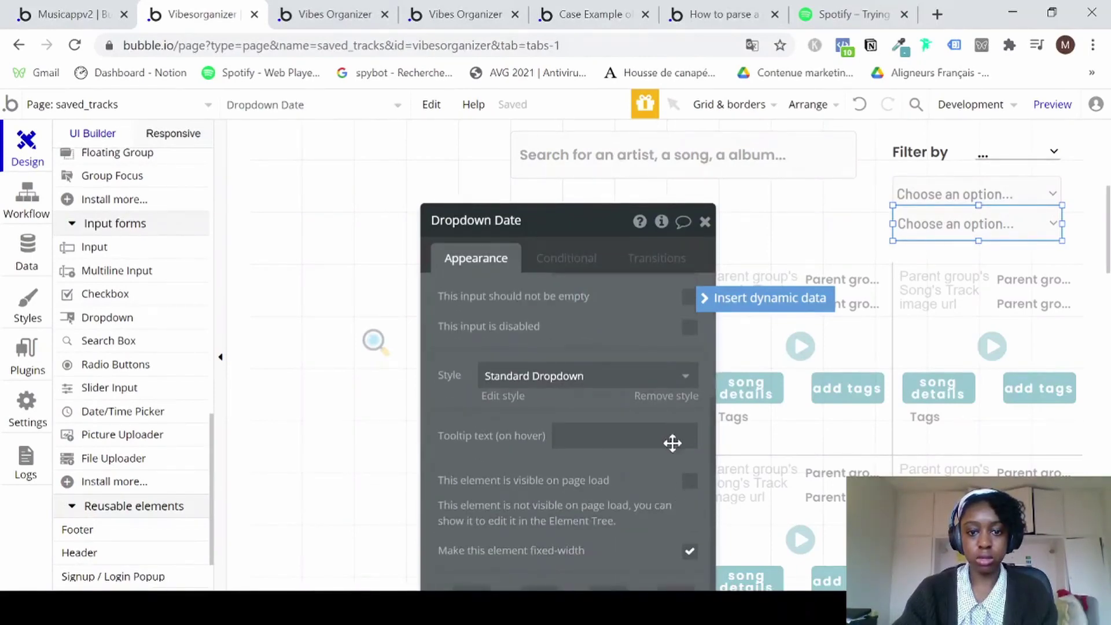
{"action": "left_click", "coordinate": [705, 223]}
Review Dropdown Tags's properties and place Dropdown Date directly over Dropdown Tags.
{"action": "left_click", "coordinate": [965, 186]}
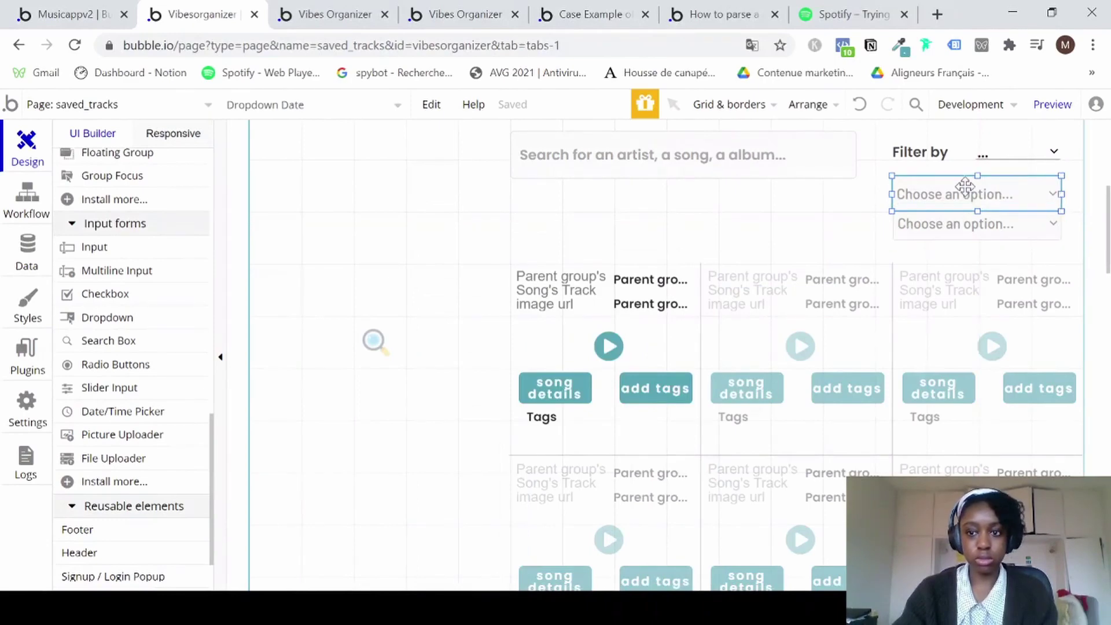
{"action": "double_click", "coordinate": [965, 187]}
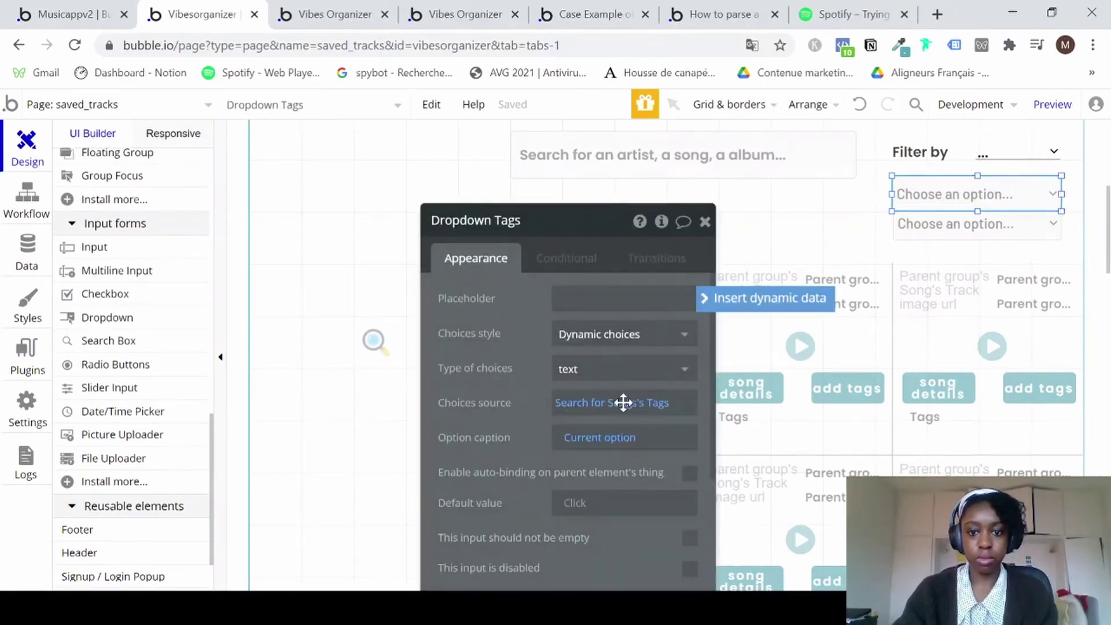
{"action": "scroll", "coordinate": [623, 402], "scroll_direction": "down", "scroll_amount": 5}
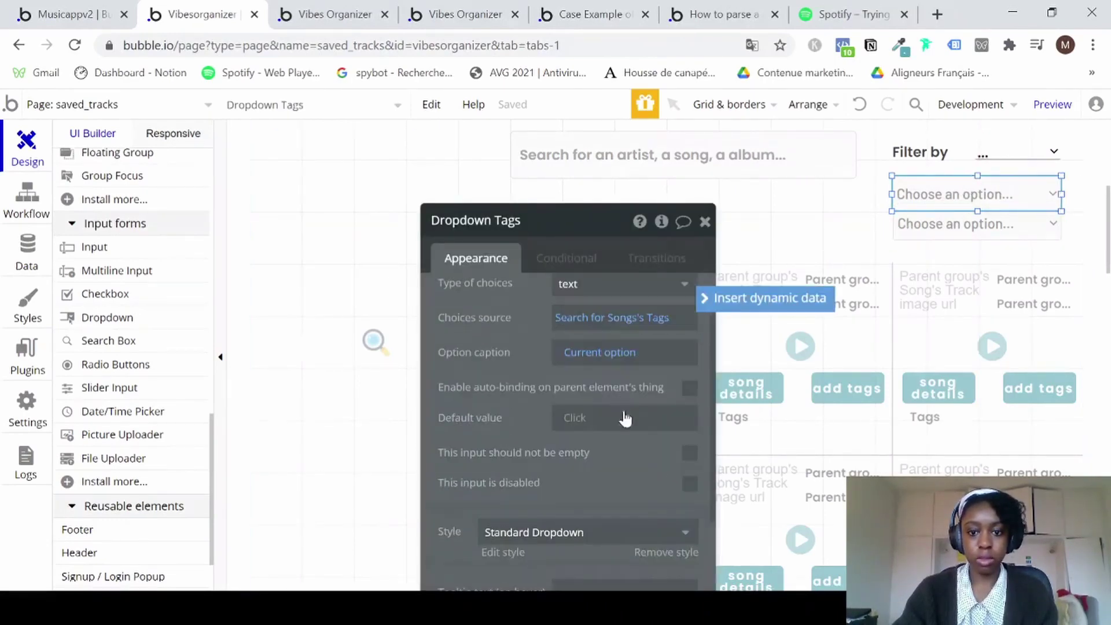
{"action": "left_click", "coordinate": [705, 222]}
{"action": "left_click", "coordinate": [925, 224]}
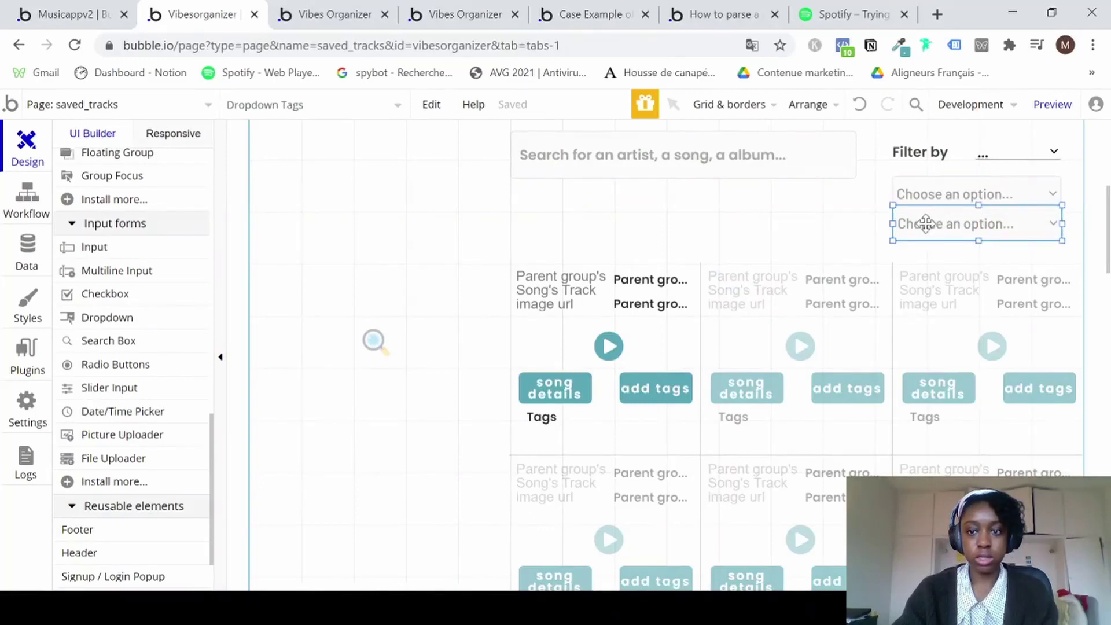
{"action": "left_click_drag", "start_coordinate": [925, 224], "coordinate": [926, 193]}
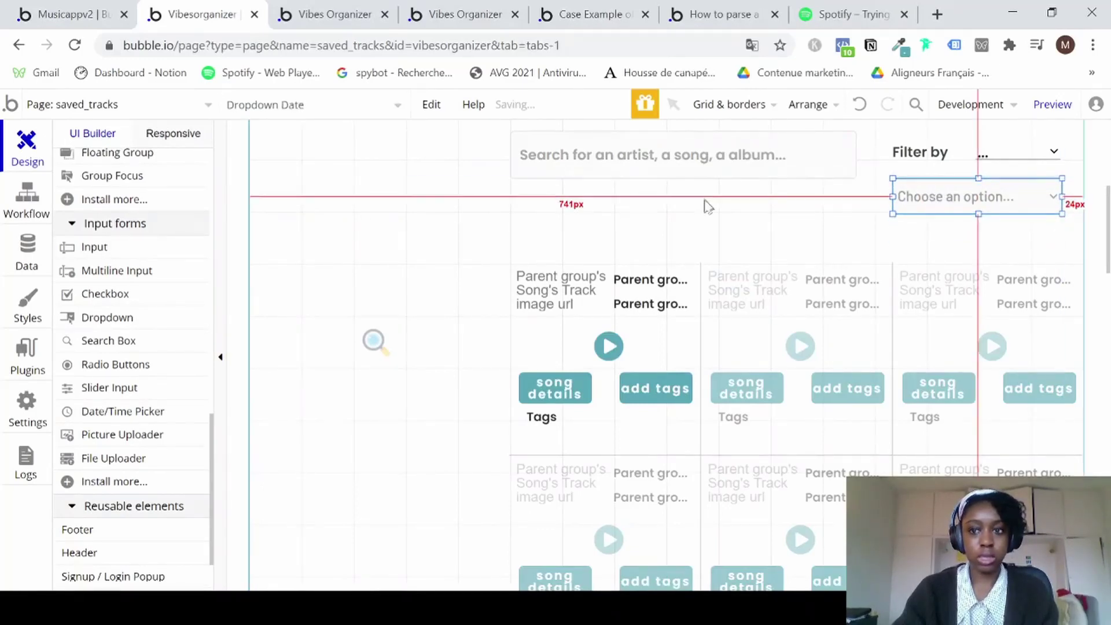
Create a workflow event for when the value of the dropdown beside the Filter by label is changed.
{"action": "double_click", "coordinate": [1007, 157]}
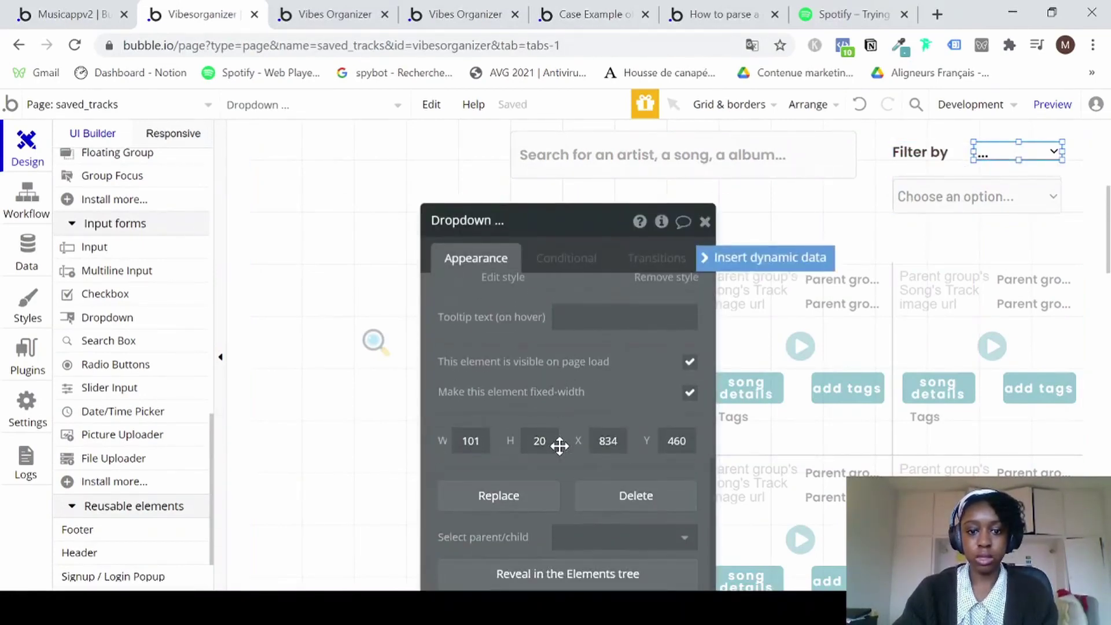
{"action": "left_click", "coordinate": [603, 438]}
{"action": "left_click_drag", "start_coordinate": [990, 152], "coordinate": [993, 158]}
{"action": "scroll", "coordinate": [991, 156], "scroll_direction": "up", "scroll_amount": 8}
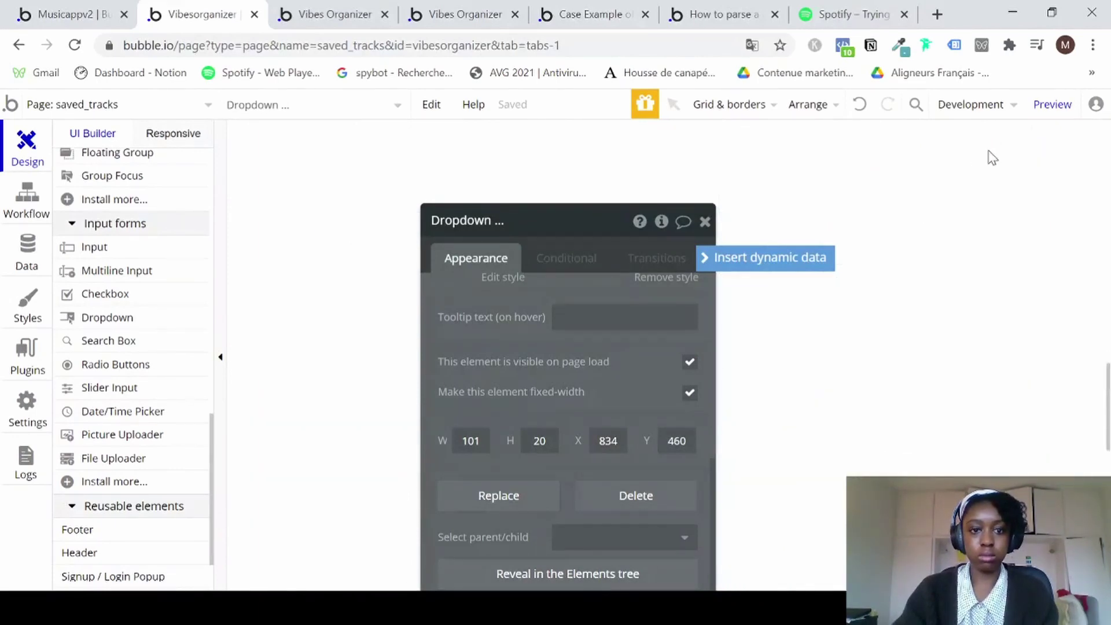
{"action": "scroll", "coordinate": [1009, 342], "scroll_direction": "up", "scroll_amount": 10}
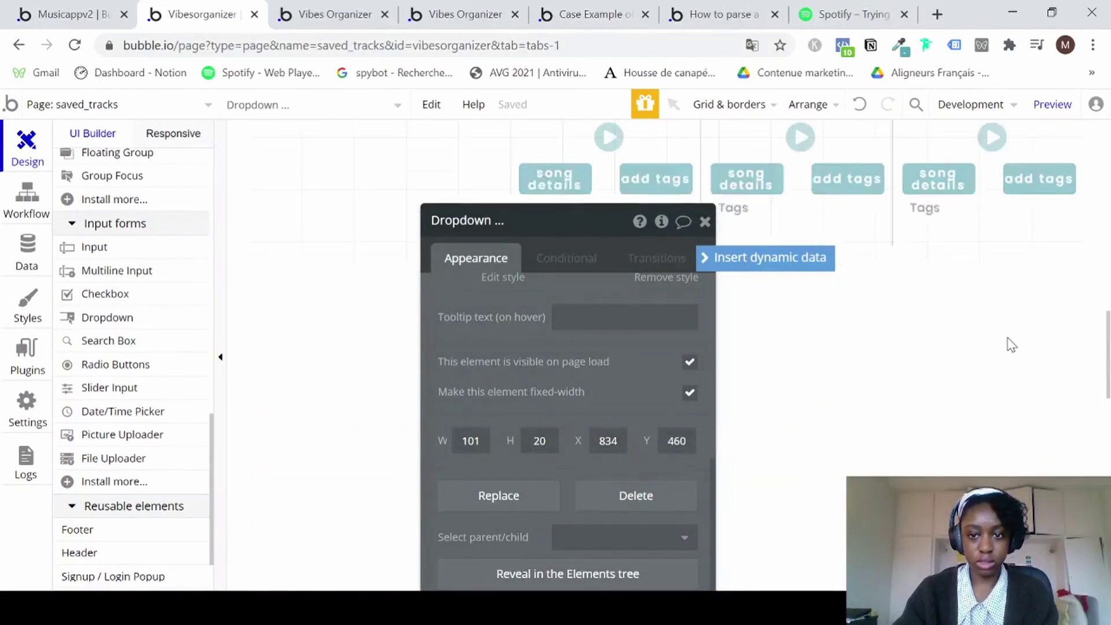
{"action": "scroll", "coordinate": [1009, 346], "scroll_direction": "down", "scroll_amount": 3}
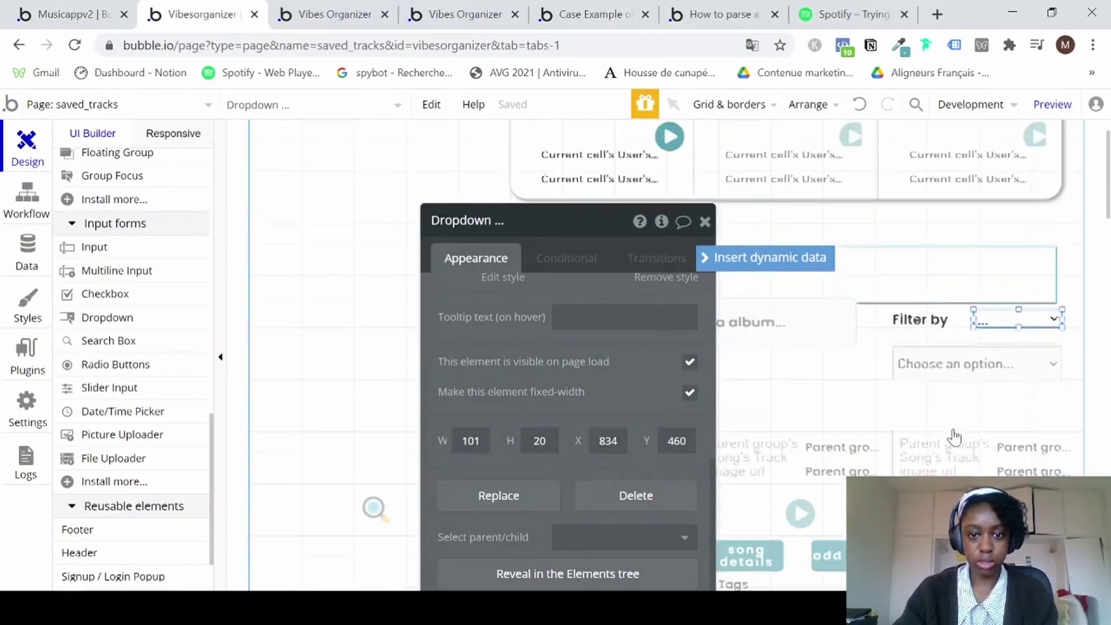
{"action": "right_click", "coordinate": [1007, 303]}
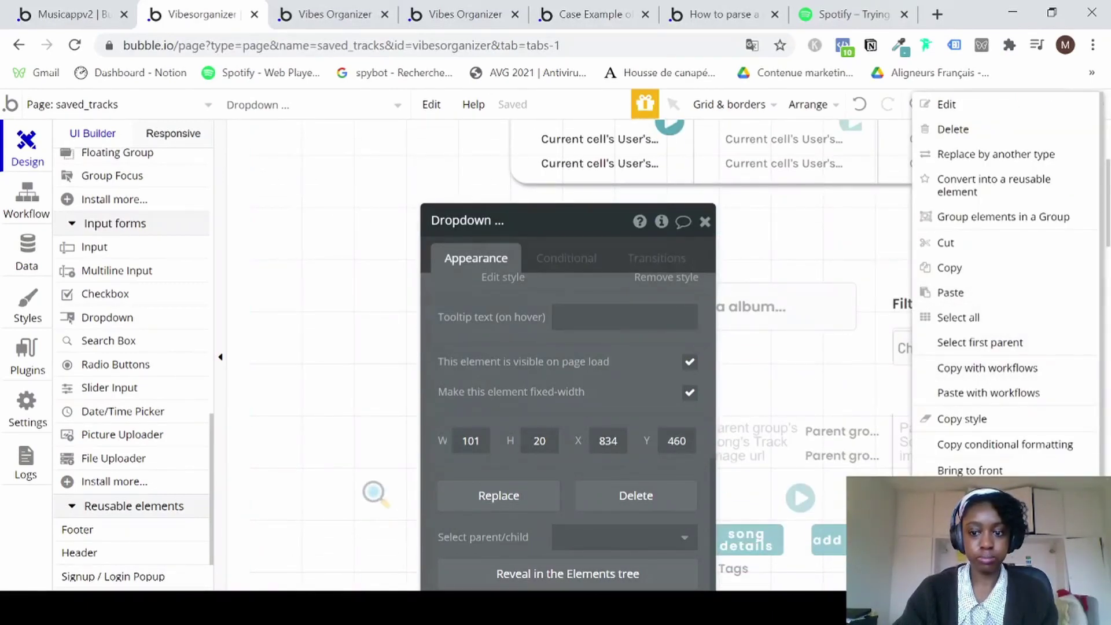
{"action": "scroll", "coordinate": [1011, 281], "scroll_direction": "down", "scroll_amount": 1}
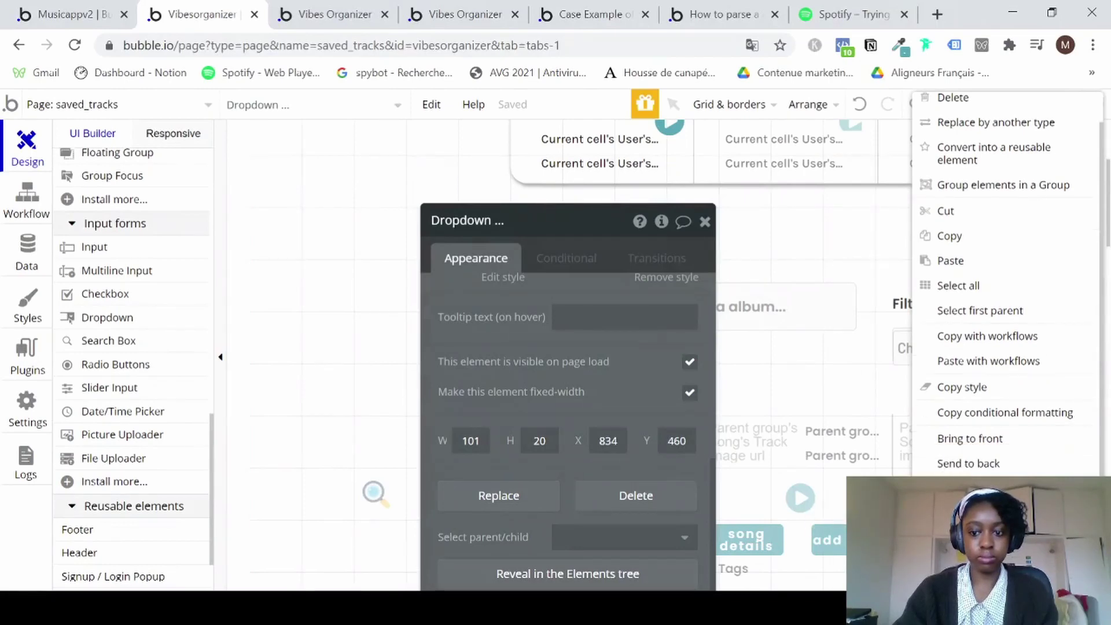
{"action": "left_click", "coordinate": [978, 538]}
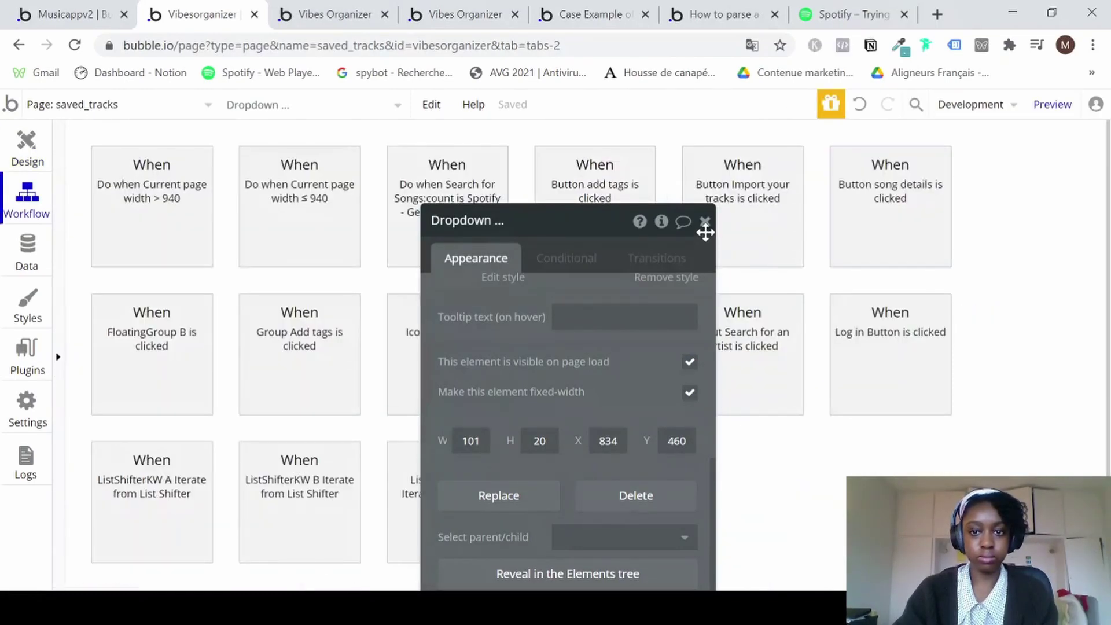
{"action": "left_click", "coordinate": [706, 224]}
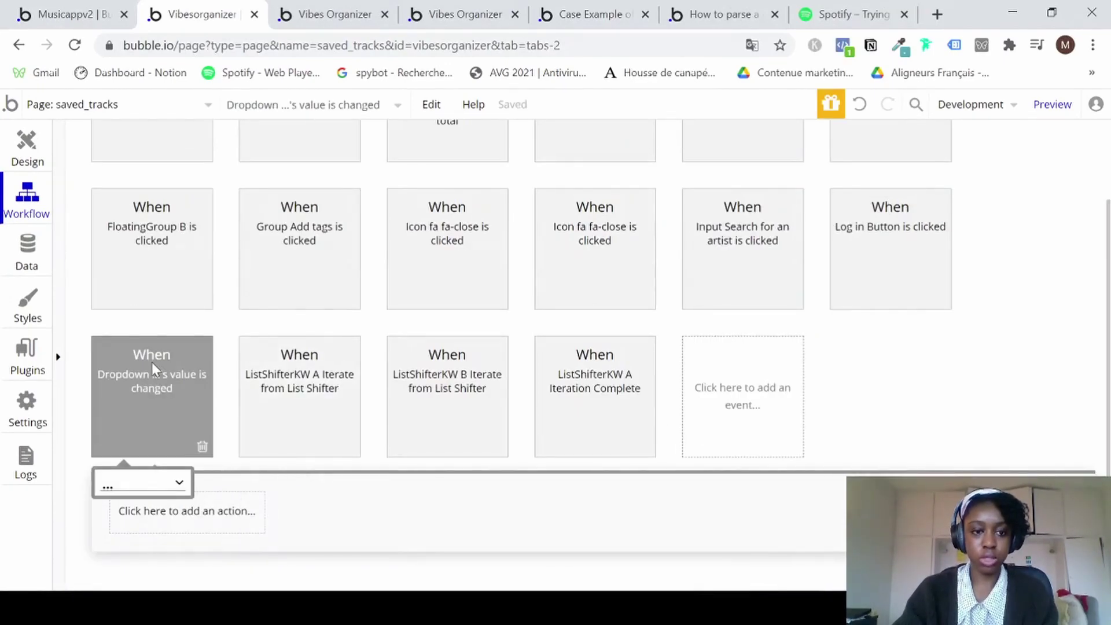
Start the Only when condition of the Filter by dropdown's value-changed event with "This Dropdown's value is".
{"action": "left_click", "coordinate": [149, 434]}
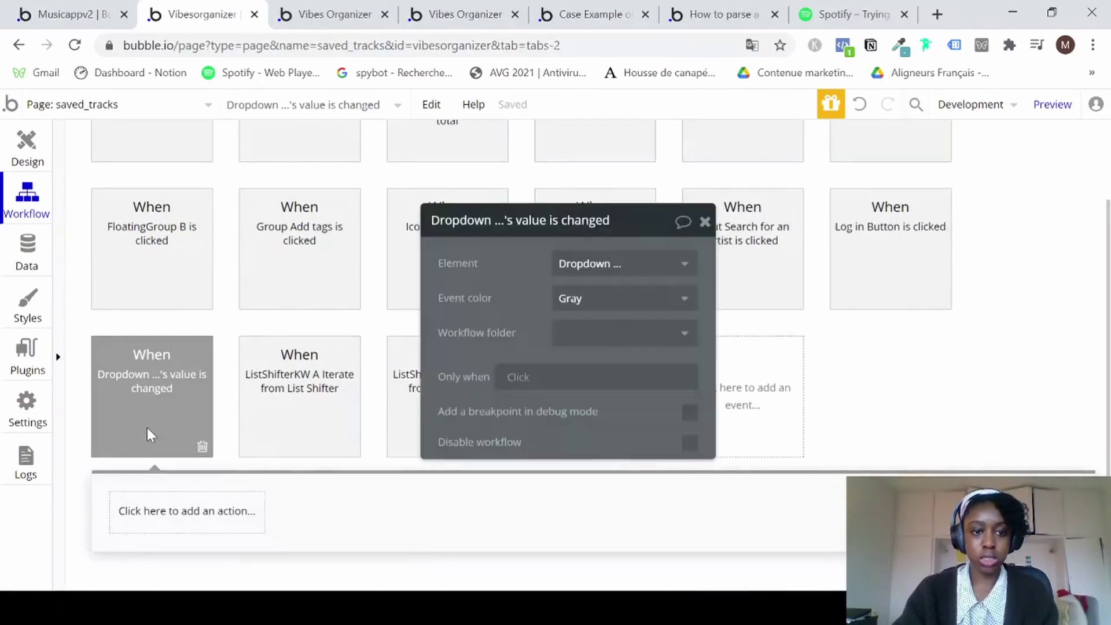
{"action": "left_click", "coordinate": [614, 279]}
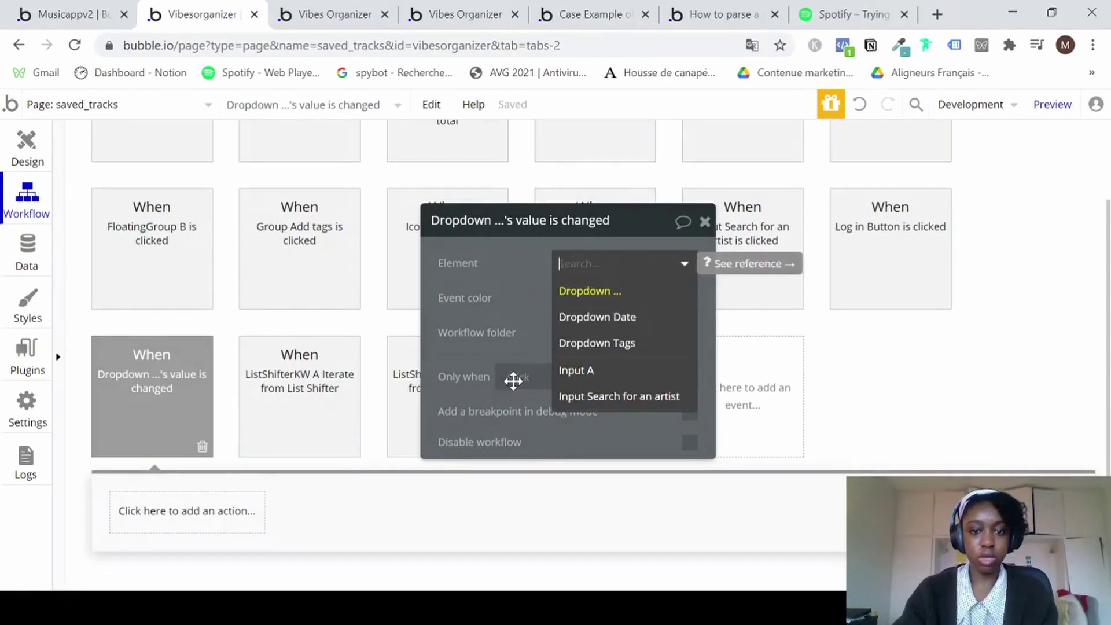
{"action": "left_click", "coordinate": [513, 382]}
{"action": "left_click", "coordinate": [522, 384]}
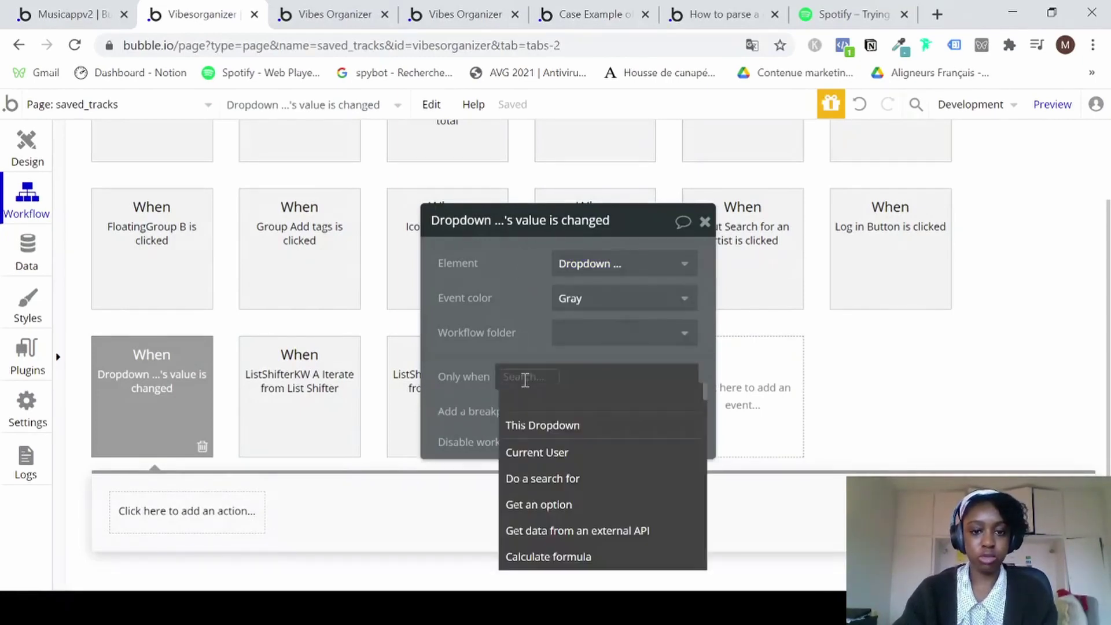
{"action": "left_click", "coordinate": [523, 385]}
{"action": "left_click", "coordinate": [524, 387]}
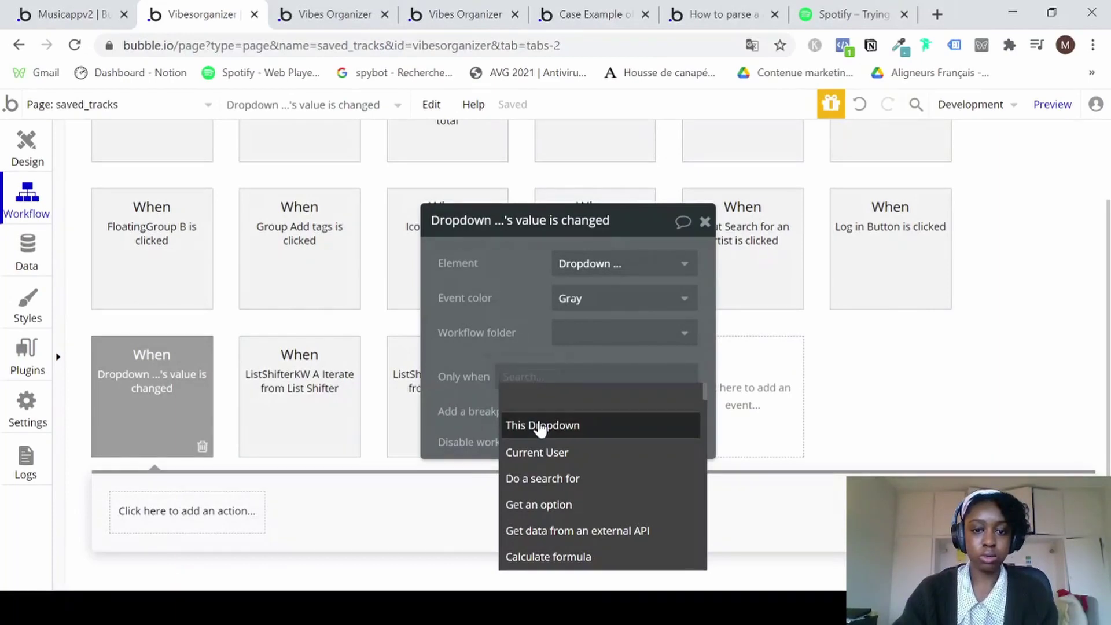
{"action": "left_click", "coordinate": [541, 425]}
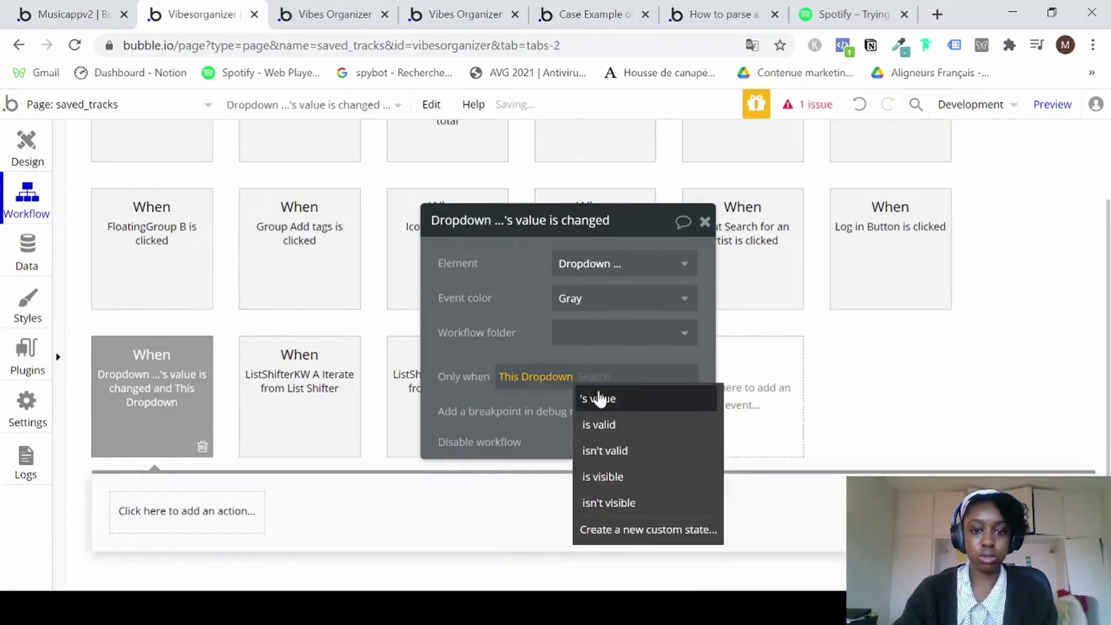
{"action": "left_click", "coordinate": [599, 392]}
{"action": "left_click", "coordinate": [622, 379]}
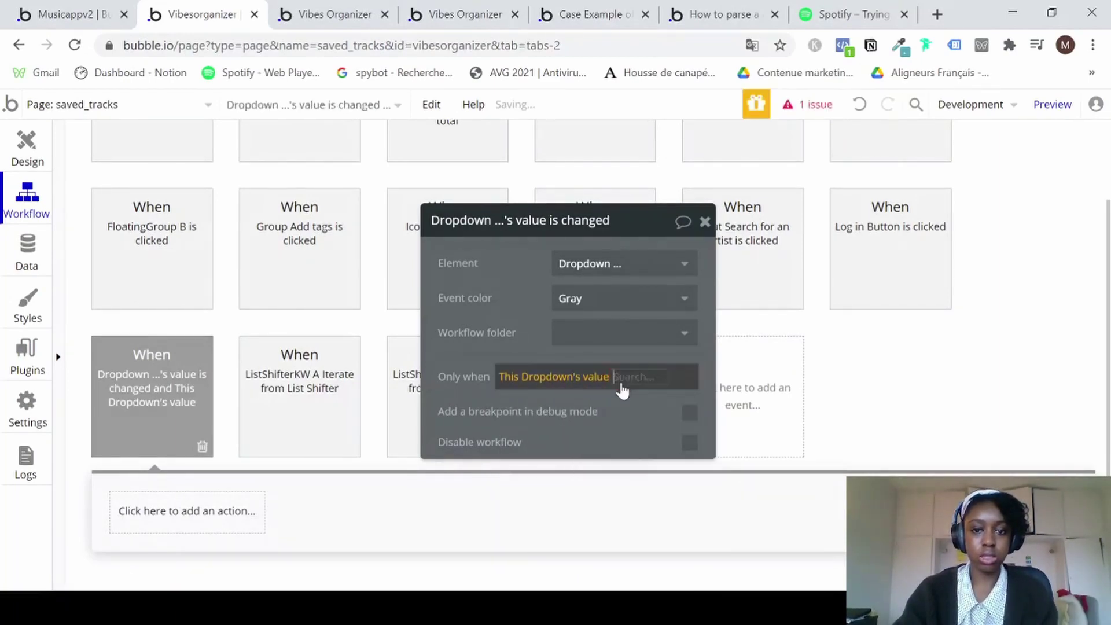
{"action": "left_click", "coordinate": [622, 399]}
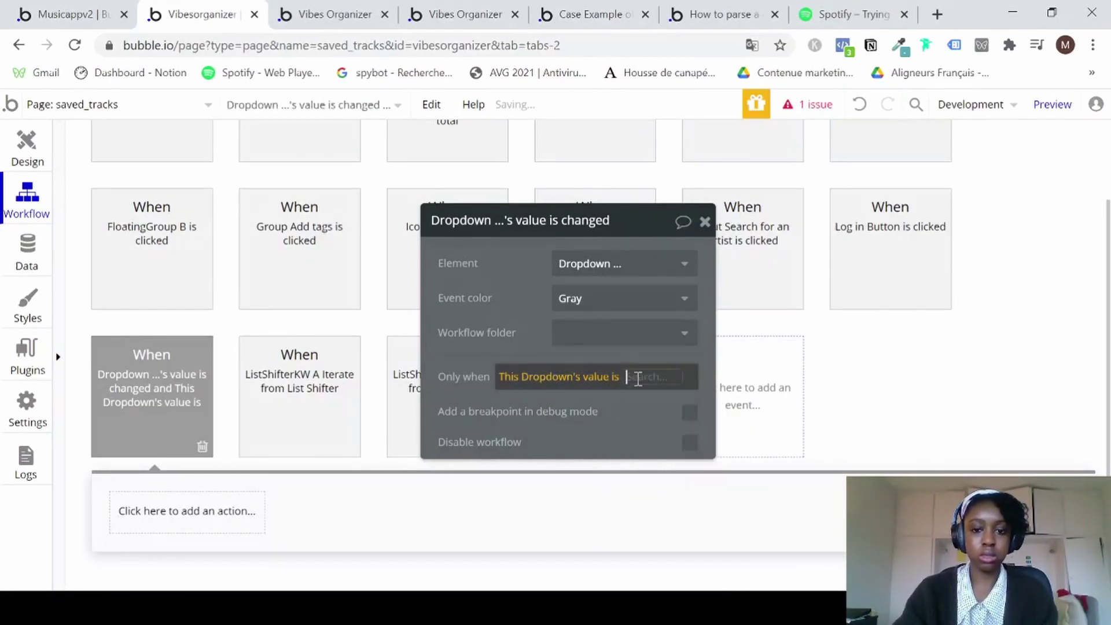
Look through the available comparison values for the condition and check the static choices of the dropdown beside the Filter by label.
{"action": "left_click", "coordinate": [637, 378]}
{"action": "scroll", "coordinate": [642, 472], "scroll_direction": "down", "scroll_amount": 3}
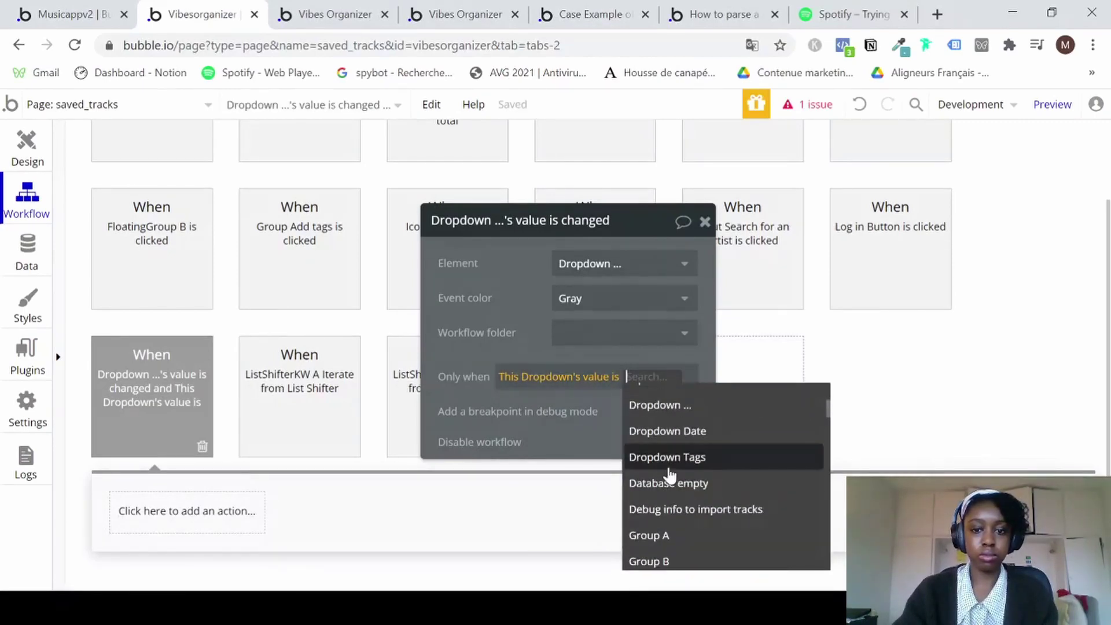
{"action": "scroll", "coordinate": [665, 480], "scroll_direction": "down", "scroll_amount": 1}
{"action": "scroll", "coordinate": [651, 452], "scroll_direction": "up", "scroll_amount": 4}
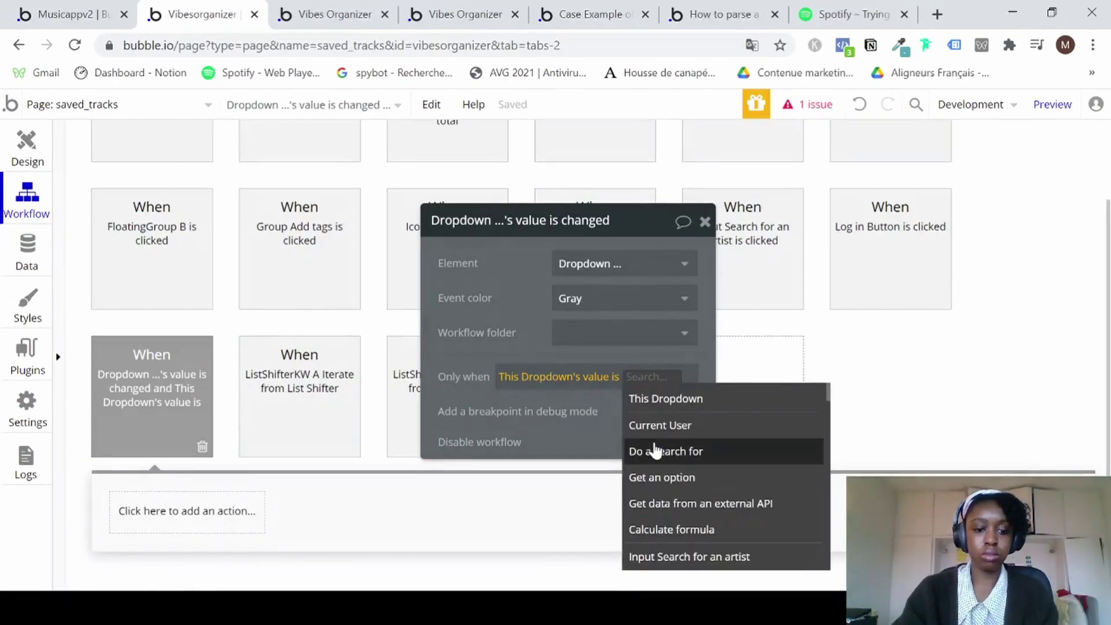
{"action": "scroll", "coordinate": [660, 450], "scroll_direction": "down", "scroll_amount": 2}
{"action": "scroll", "coordinate": [654, 448], "scroll_direction": "up", "scroll_amount": 2}
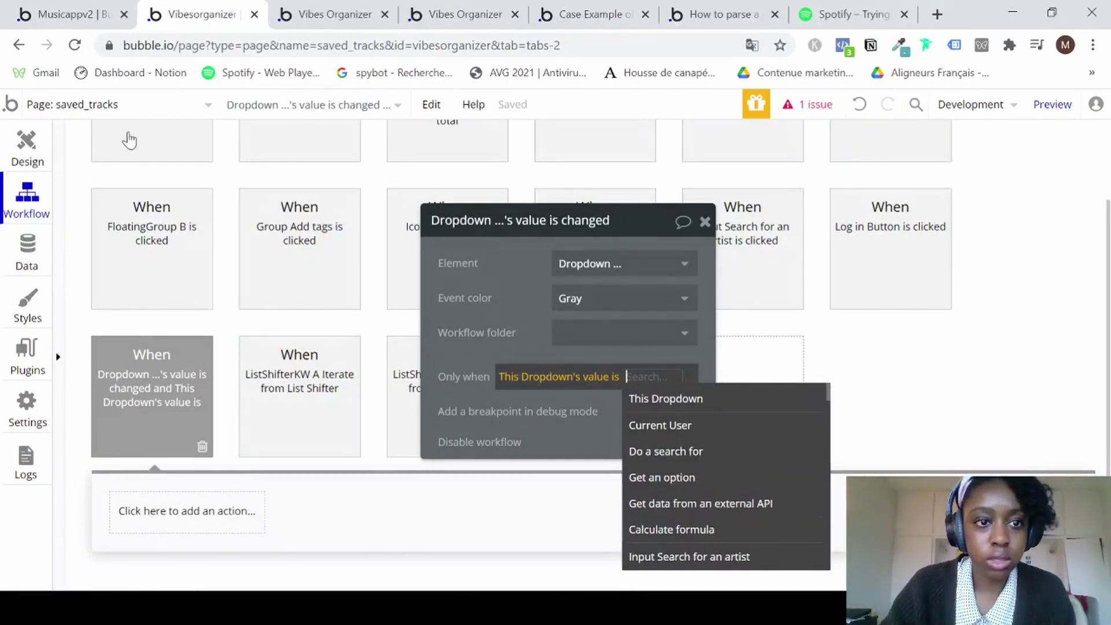
{"action": "left_click", "coordinate": [25, 150]}
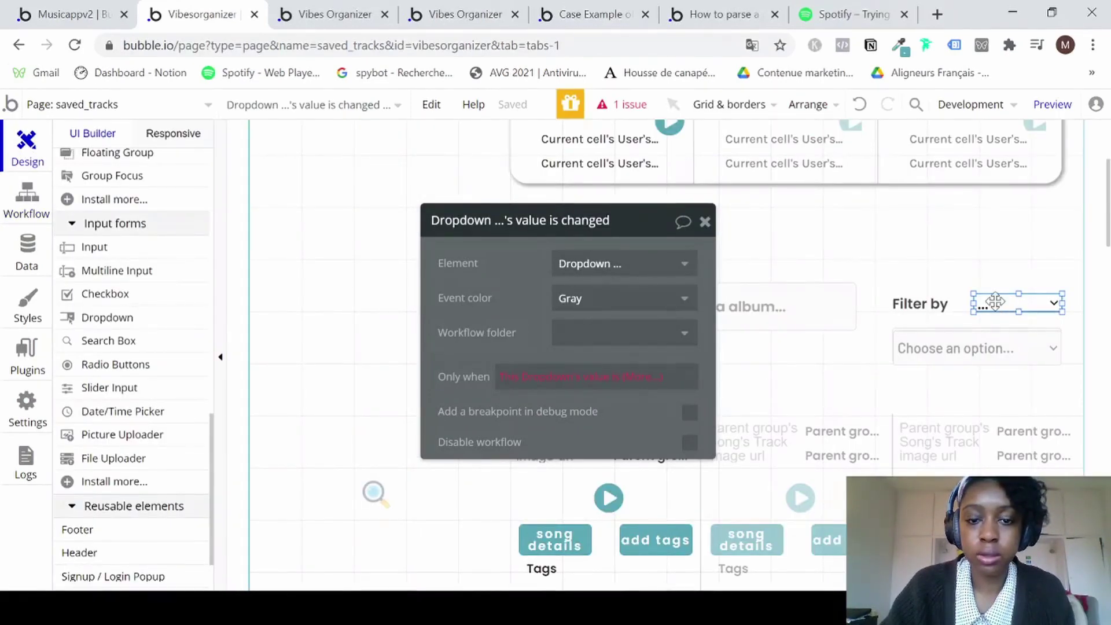
{"action": "double_click", "coordinate": [995, 302]}
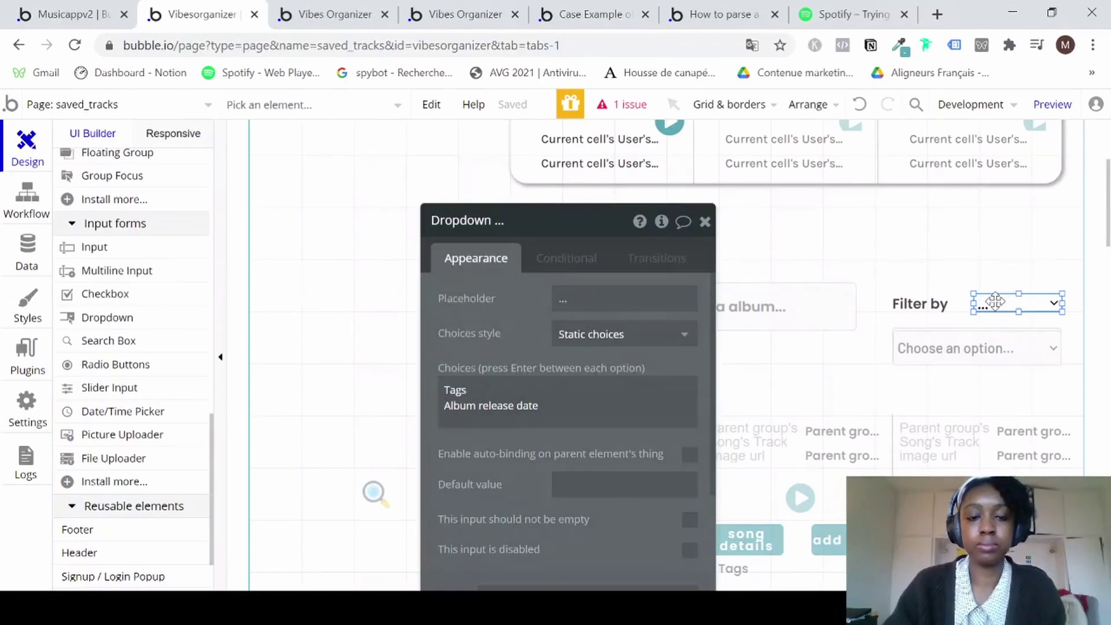
{"action": "left_click", "coordinate": [468, 390]}
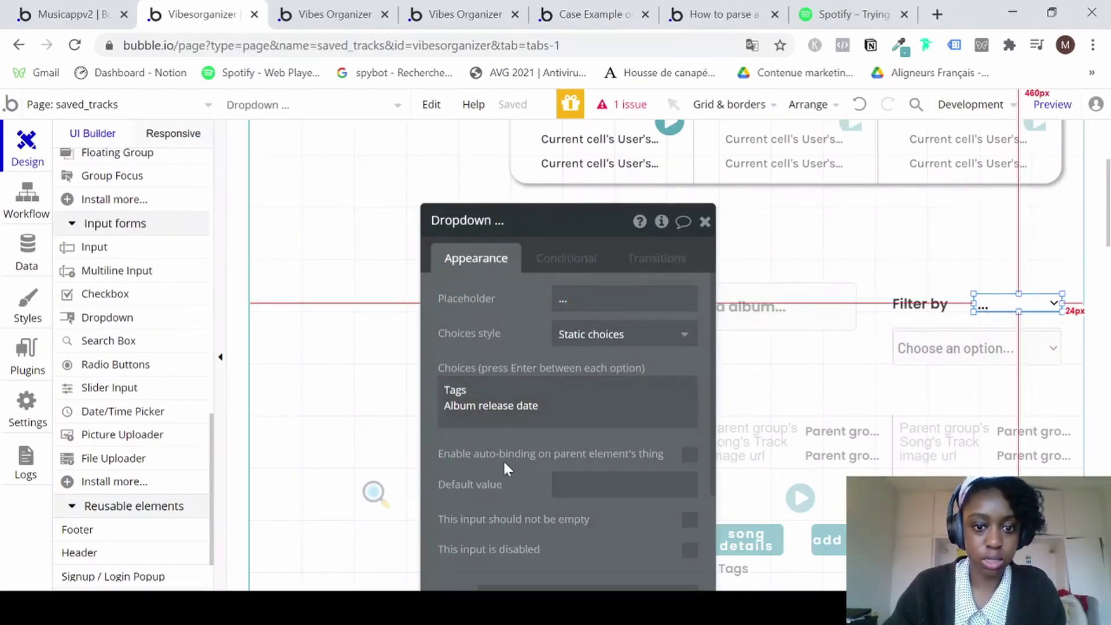
{"action": "left_click", "coordinate": [23, 206]}
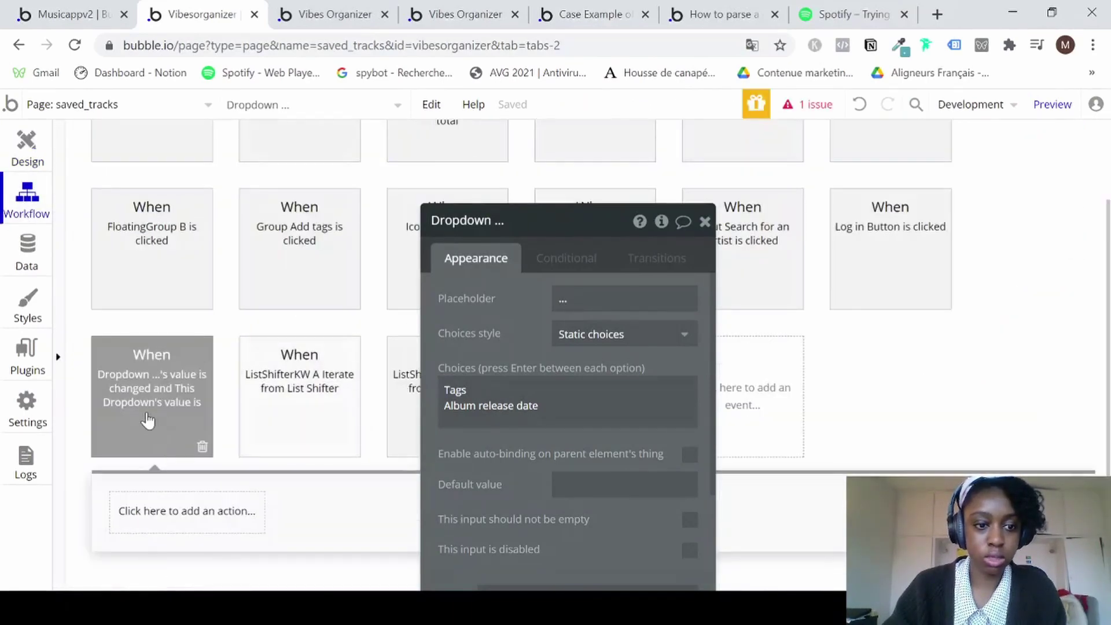
Complete the event's condition with the text Tags as the value the dropdown is compared to.
{"action": "left_click", "coordinate": [149, 422]}
{"action": "left_click", "coordinate": [651, 383]}
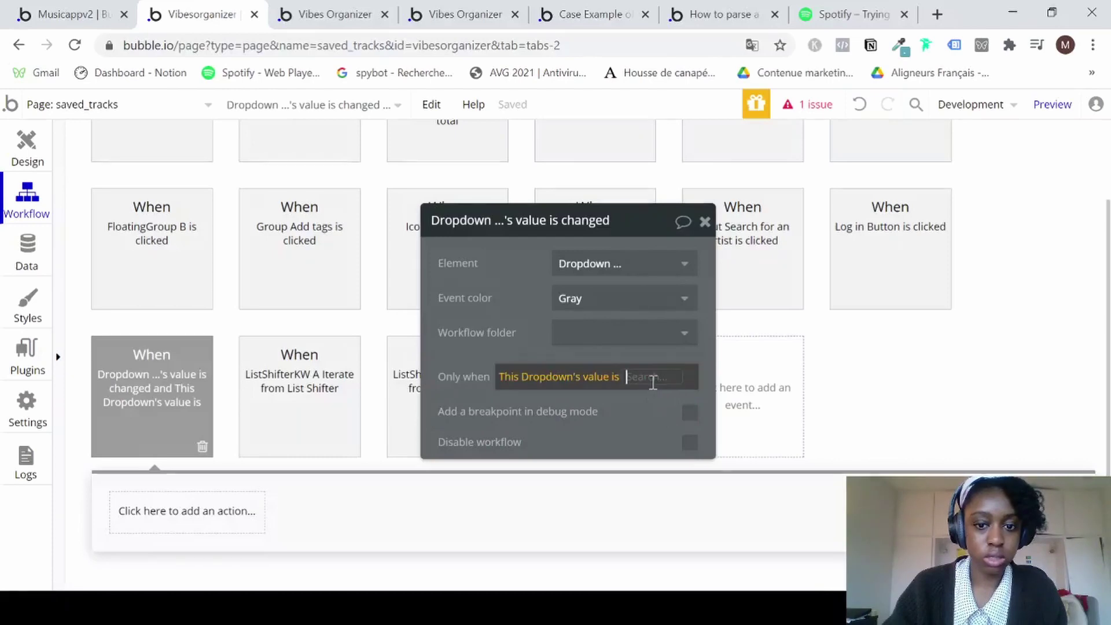
{"action": "type", "text": "T"}
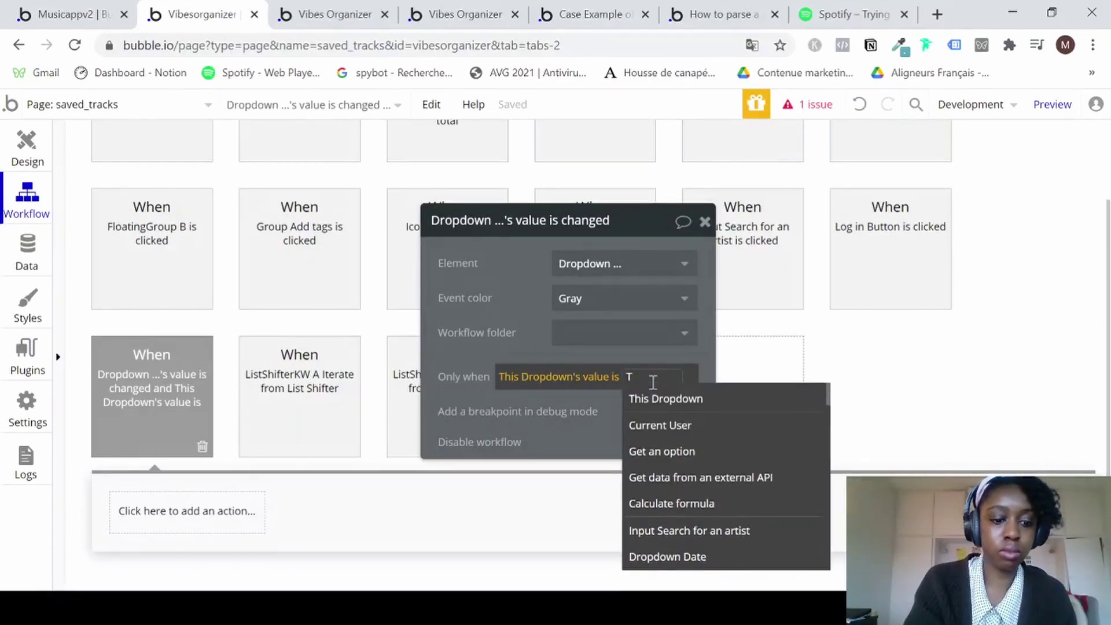
{"action": "type", "text": "ags"}
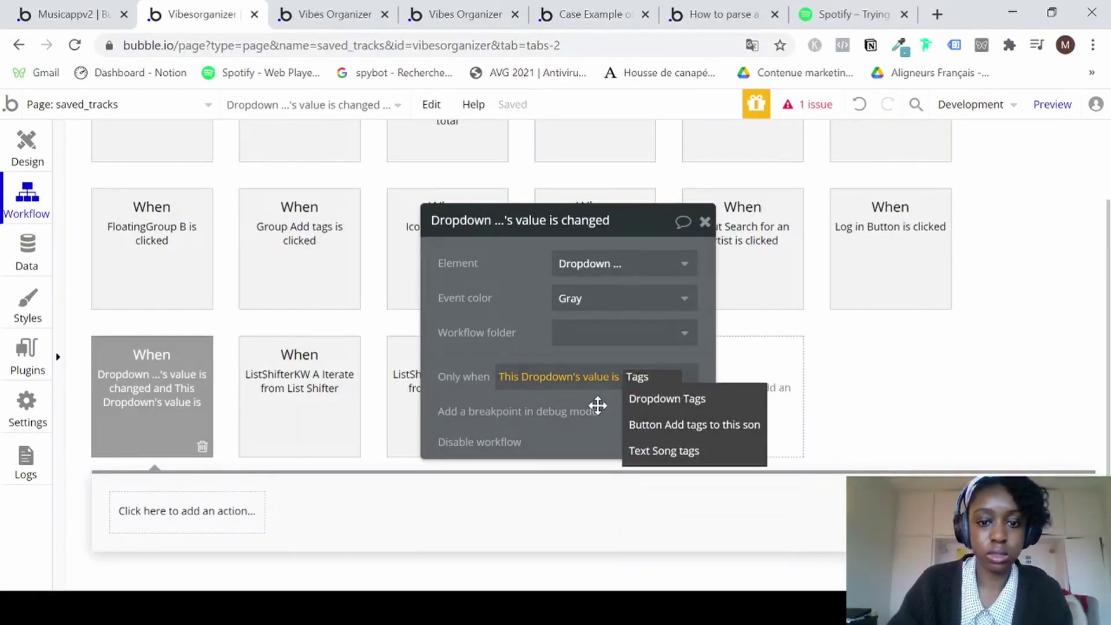
{"action": "left_click", "coordinate": [598, 405]}
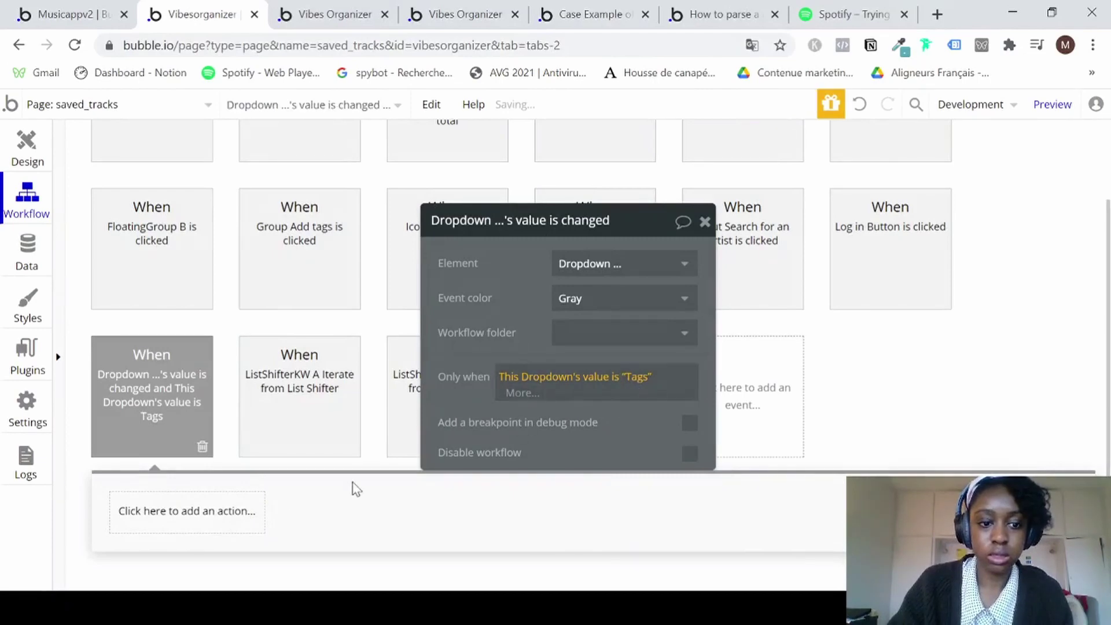
Add a Show an element action to the Tags event, with Dropdown Tags as the element.
{"action": "left_click", "coordinate": [187, 524]}
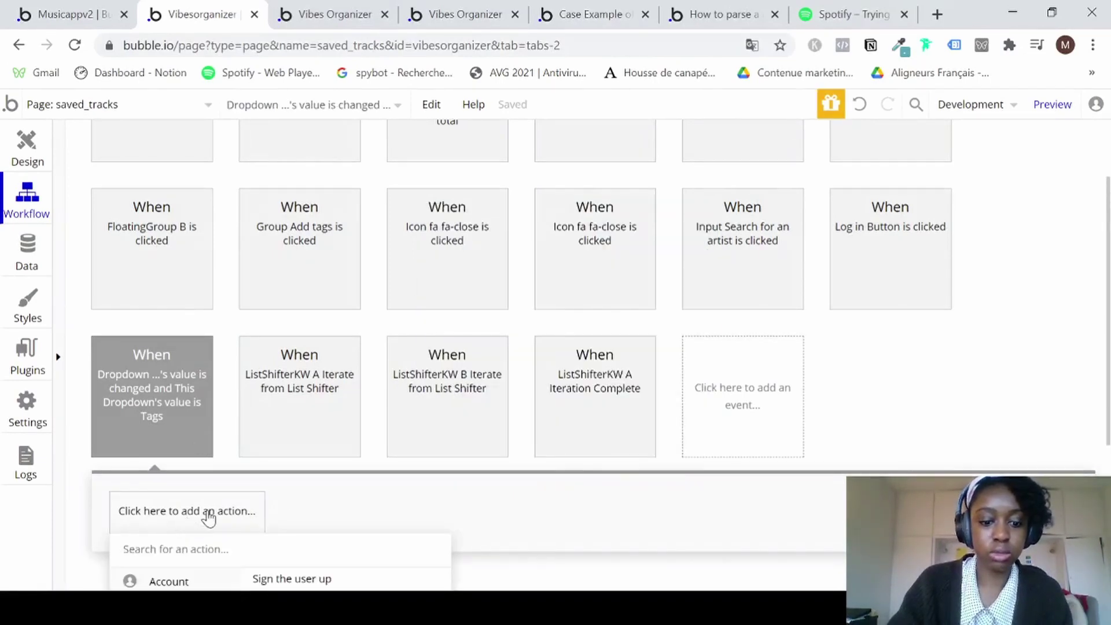
{"action": "type", "text": "sho"}
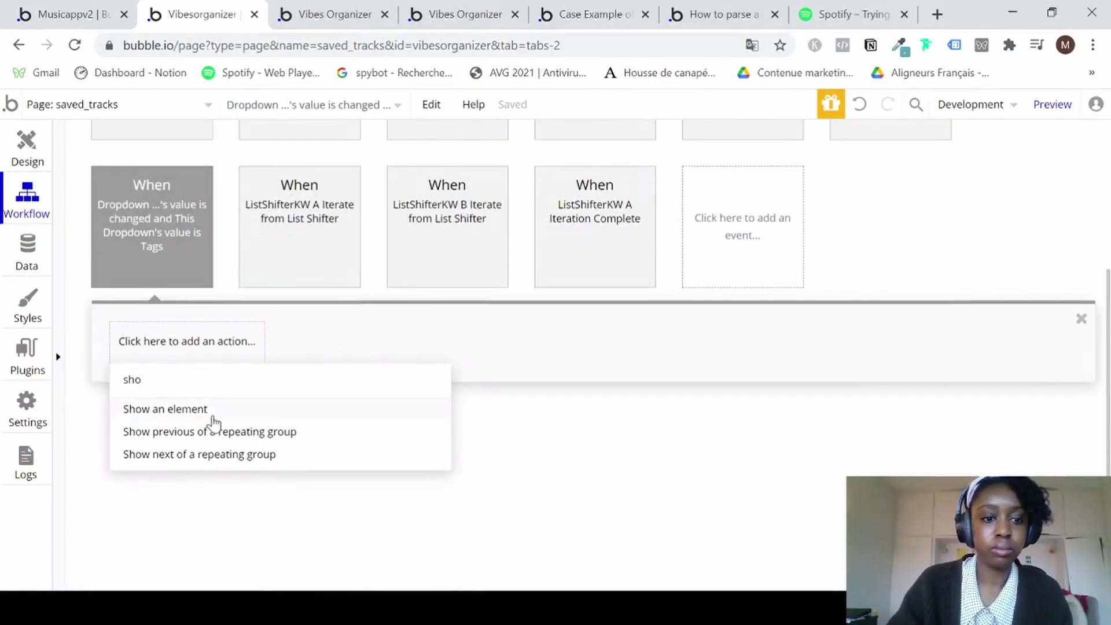
{"action": "left_click", "coordinate": [210, 412]}
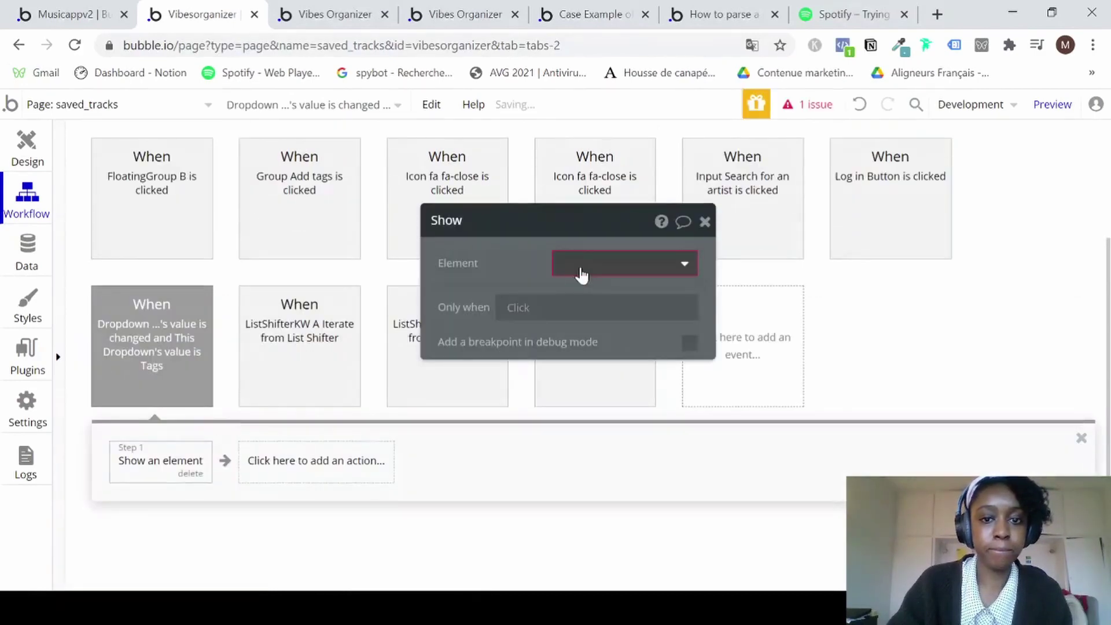
{"action": "left_click", "coordinate": [581, 268]}
{"action": "type", "text": "tag"}
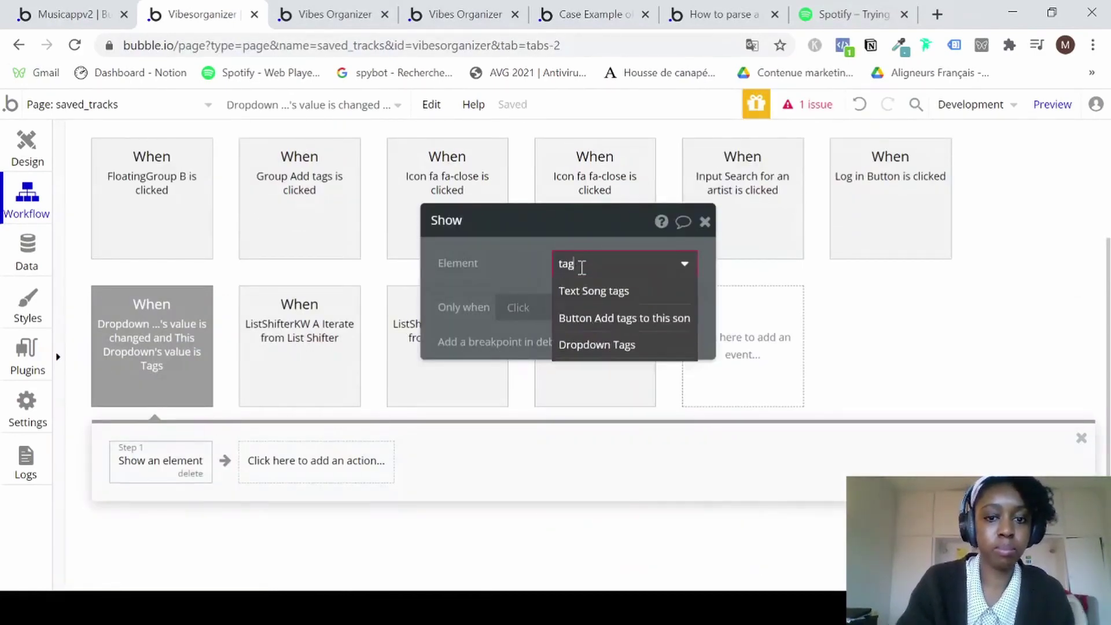
{"action": "left_click", "coordinate": [600, 346]}
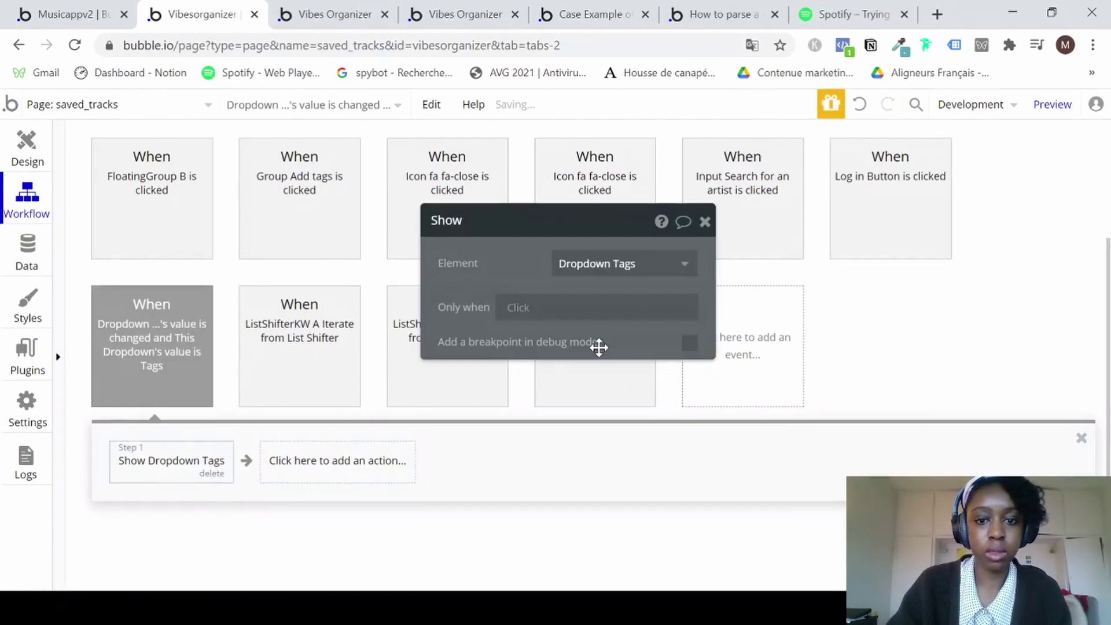
Duplicate the Tags dropdown event by copying it and pasting it as a new workflow event.
{"action": "right_click", "coordinate": [161, 357]}
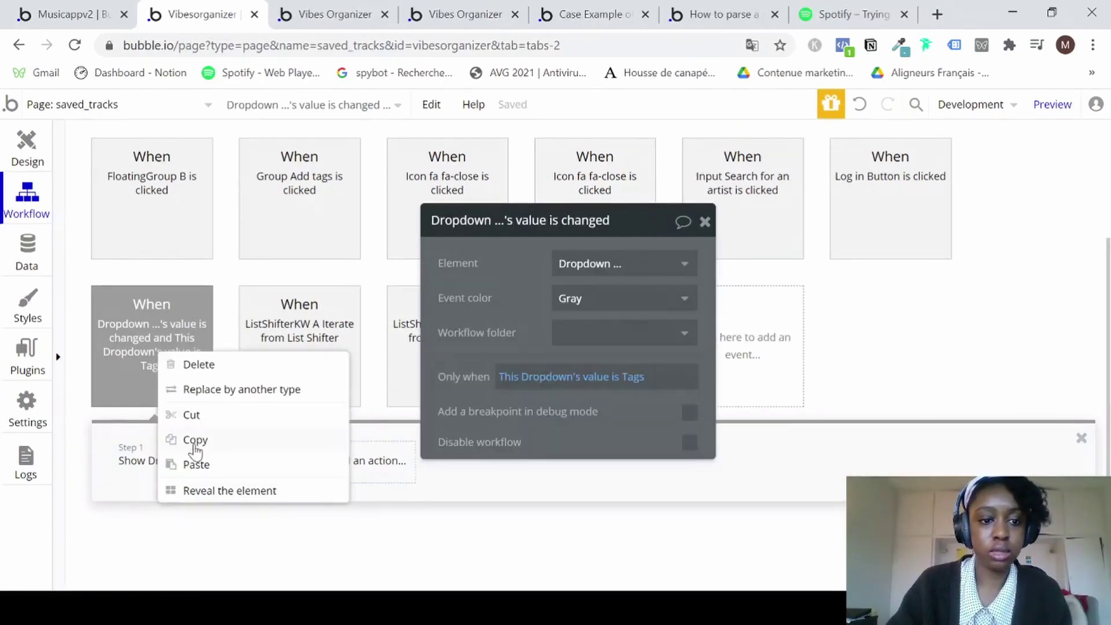
{"action": "left_click", "coordinate": [195, 440]}
{"action": "left_click", "coordinate": [706, 223]}
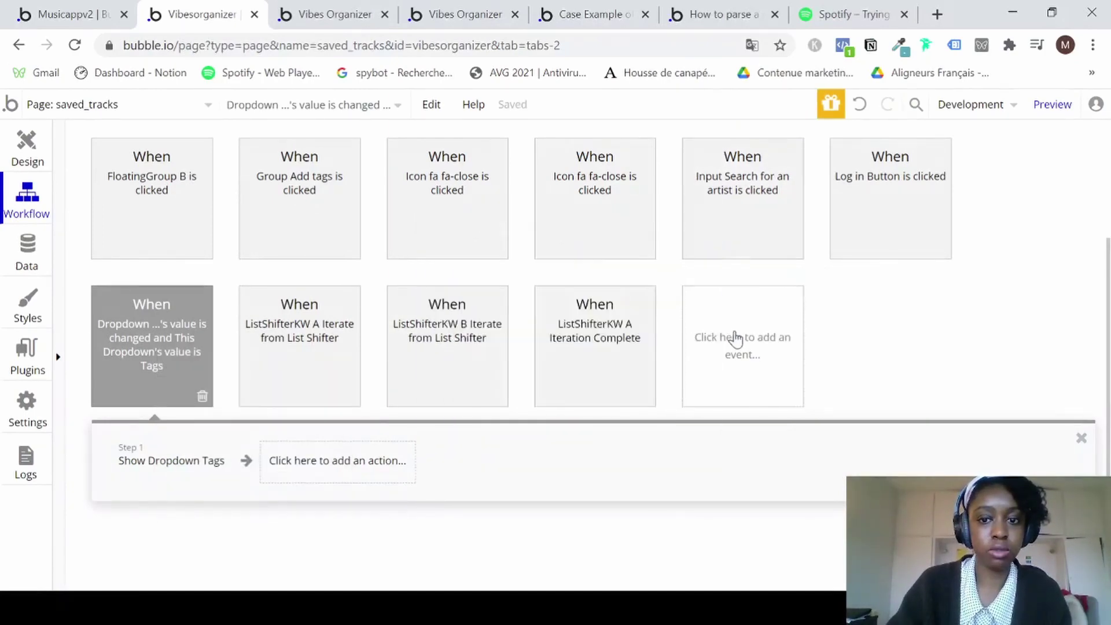
{"action": "left_click", "coordinate": [734, 338]}
{"action": "right_click", "coordinate": [748, 439]}
{"action": "left_click", "coordinate": [776, 447]}
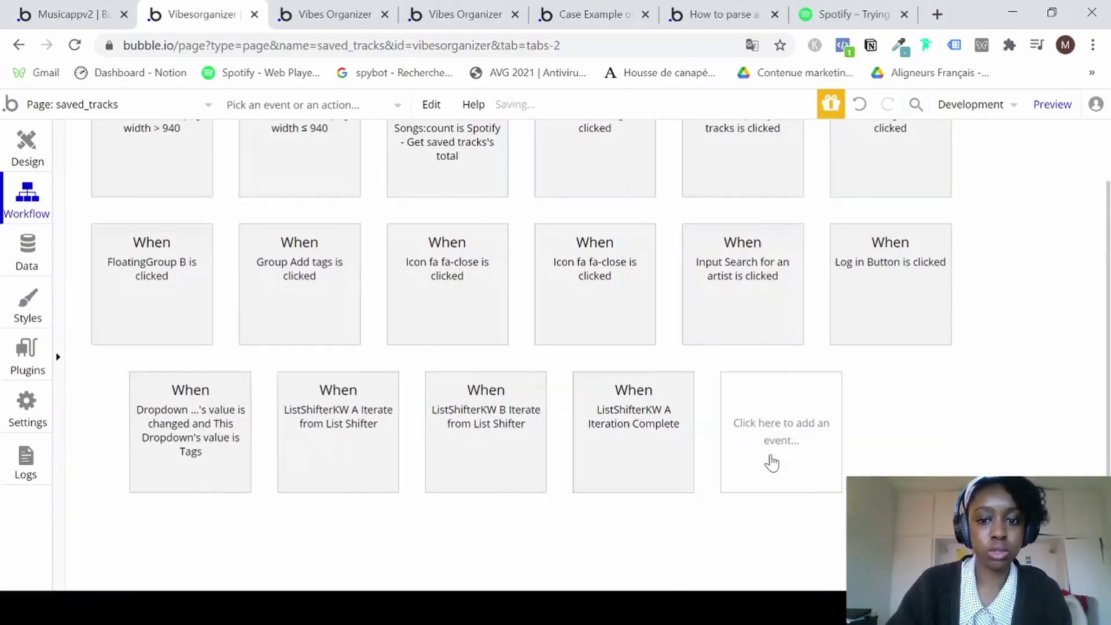
Set the comparison text in the first of the two identical dropdown events' conditions to Album release date.
{"action": "left_click", "coordinate": [209, 436]}
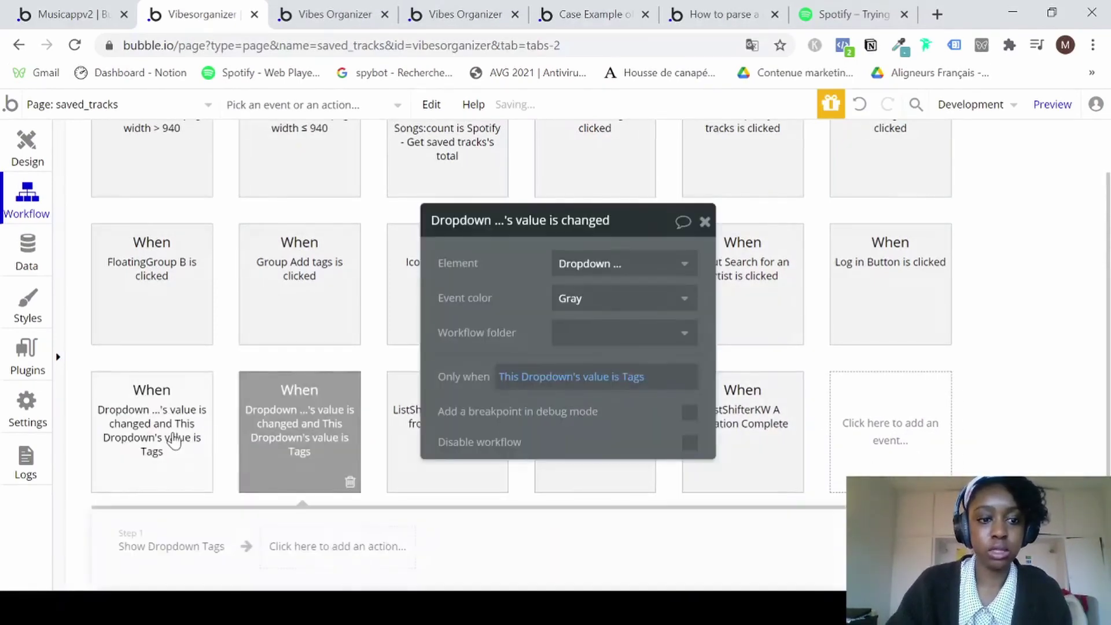
{"action": "left_click", "coordinate": [631, 379]}
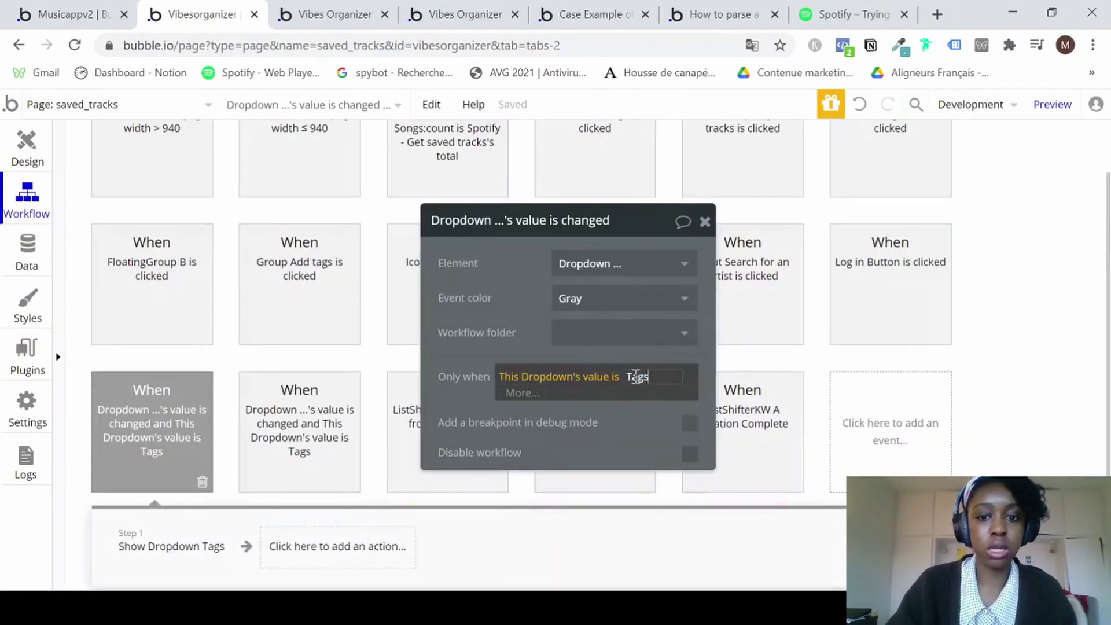
{"action": "double_click", "coordinate": [635, 376]}
{"action": "type", "text": "Album rel"}
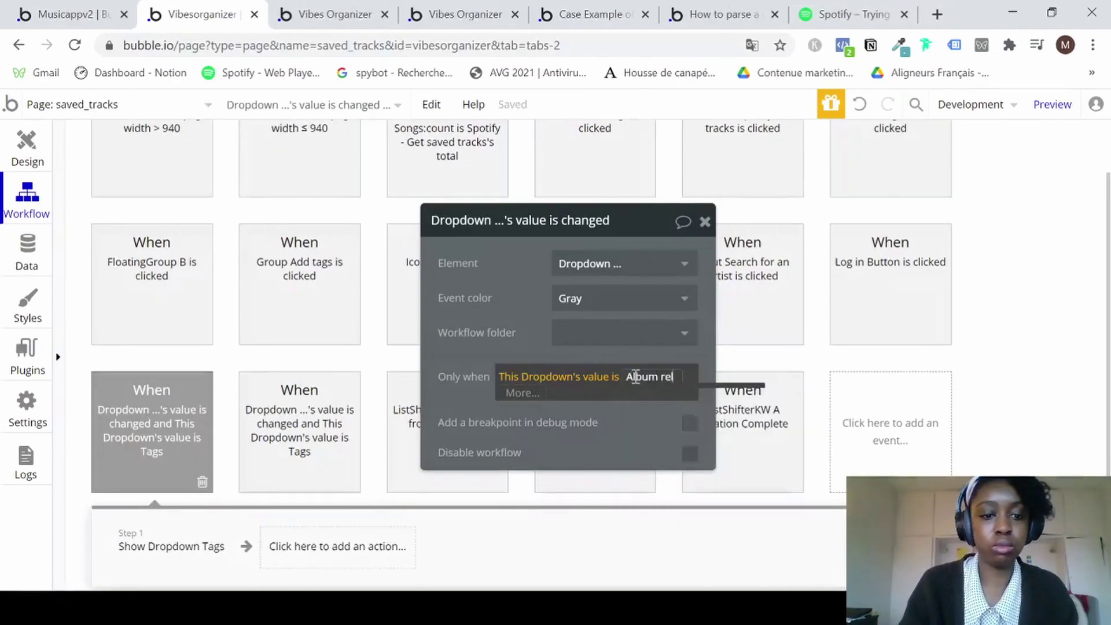
{"action": "type", "text": "ease"}
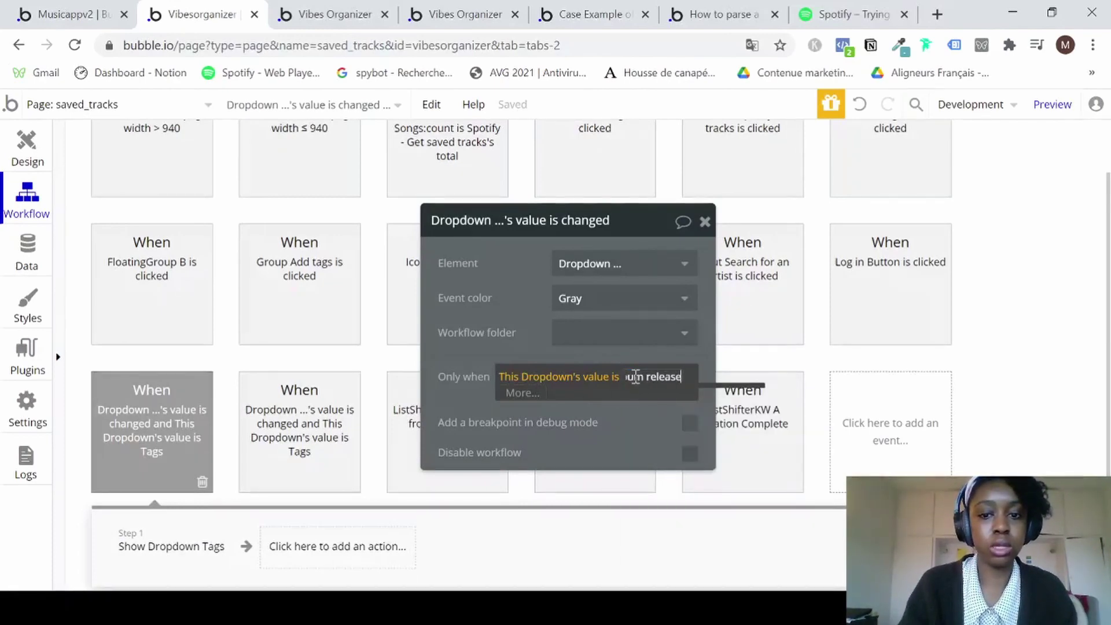
{"action": "type", "text": " date"}
{"action": "key", "text": "Return"}
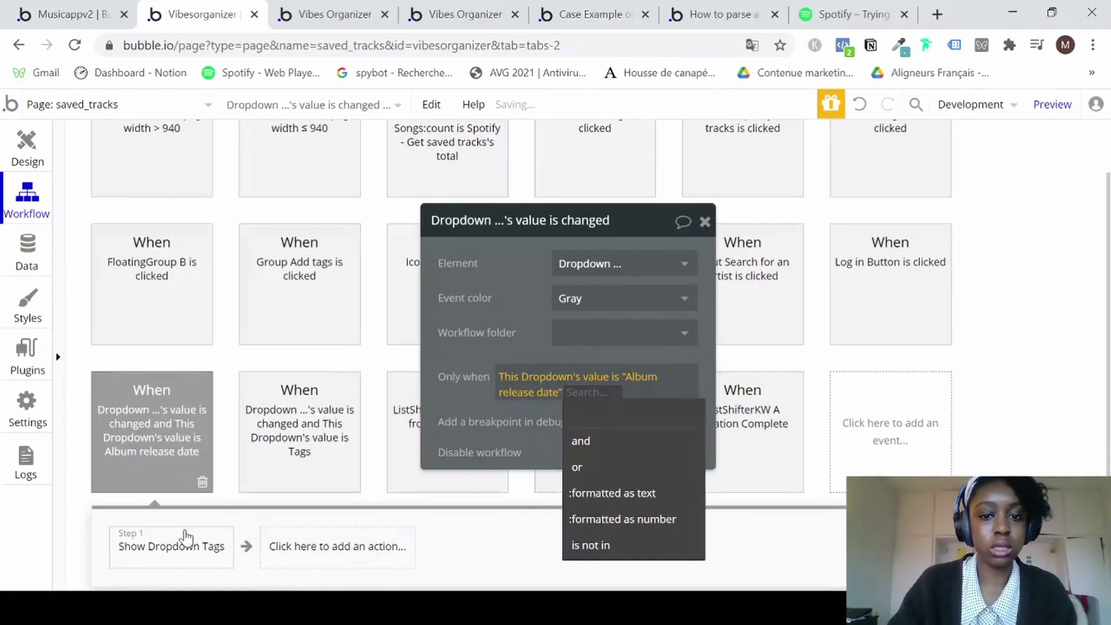
Set the Show action of the Album release date event to Dropdown Date and close its properties.
{"action": "left_click", "coordinate": [185, 541]}
{"action": "left_click", "coordinate": [622, 263]}
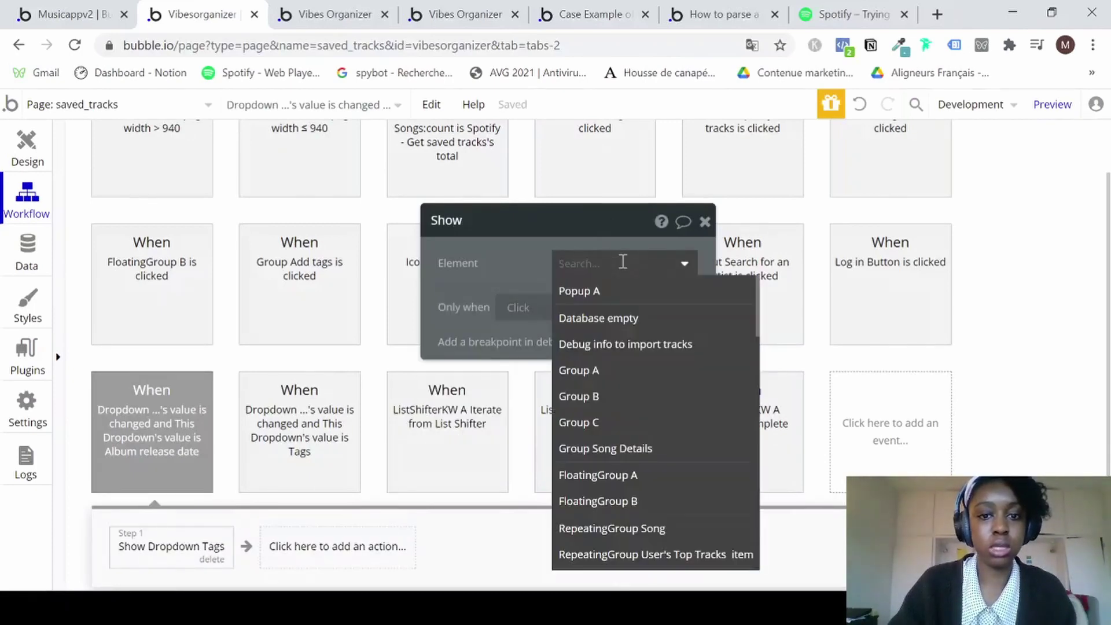
{"action": "type", "text": "al"}
{"action": "key", "text": "BackSpace"}
{"action": "type", "text": "dro"}
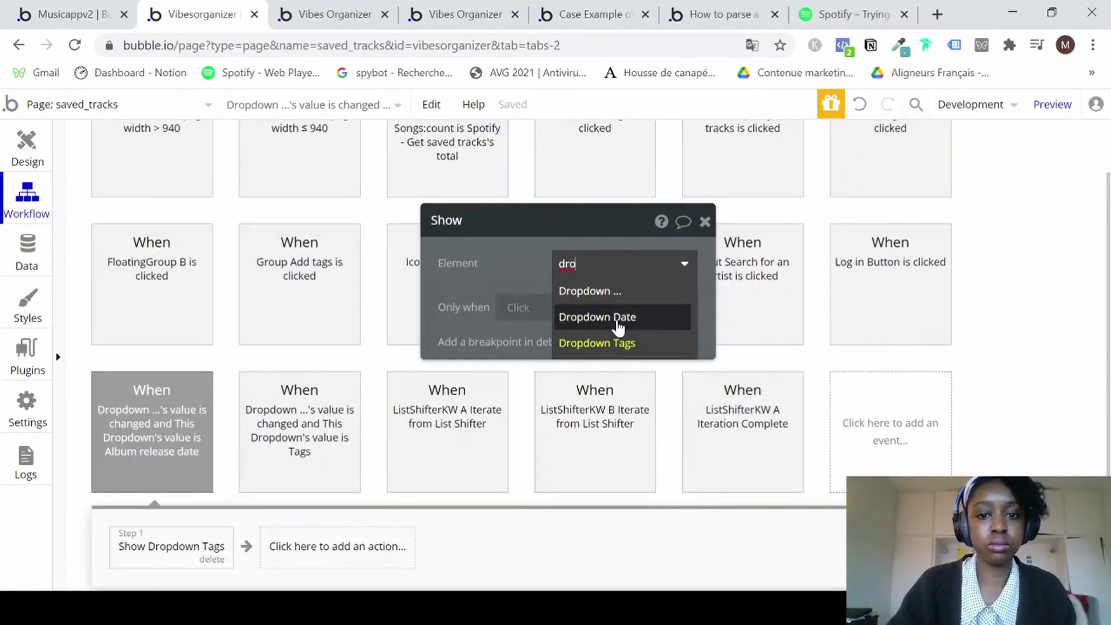
{"action": "left_click", "coordinate": [615, 317]}
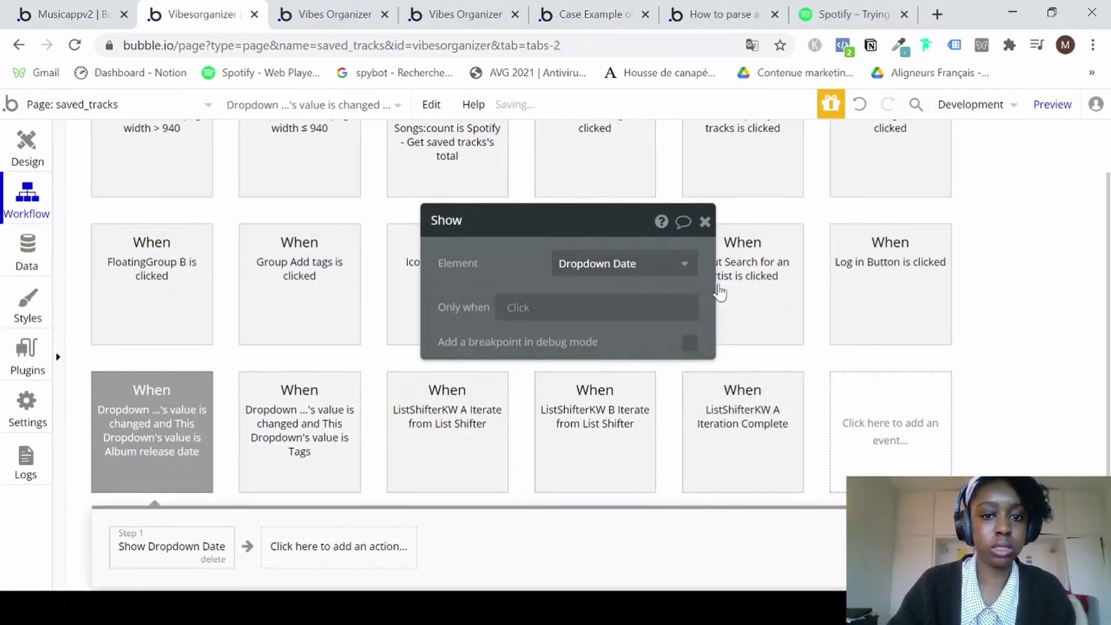
{"action": "left_click", "coordinate": [704, 221]}
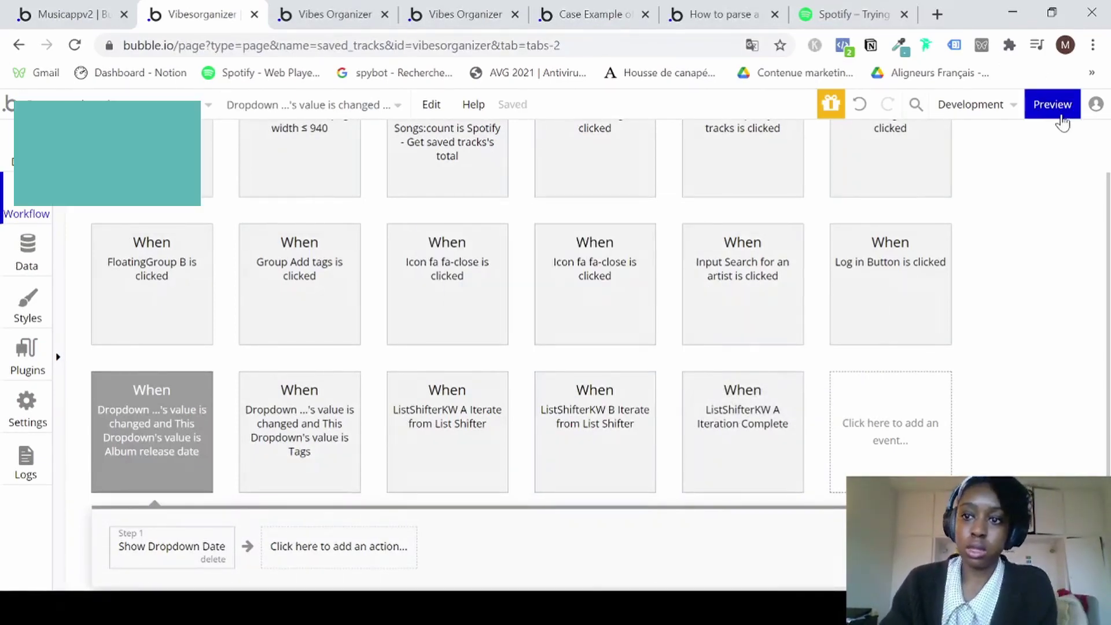
Preview the saved_tracks page and test the Filter by dropdown with Tags, Album release date and the blank option.
{"action": "left_click", "coordinate": [1054, 105]}
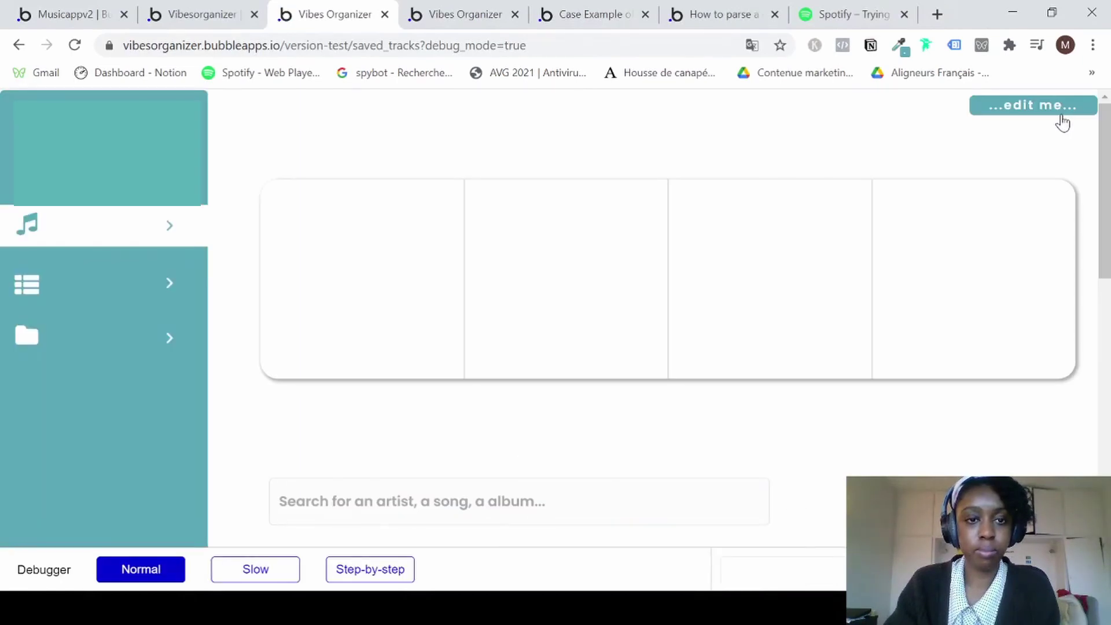
{"action": "scroll", "coordinate": [967, 427], "scroll_direction": "down", "scroll_amount": 3}
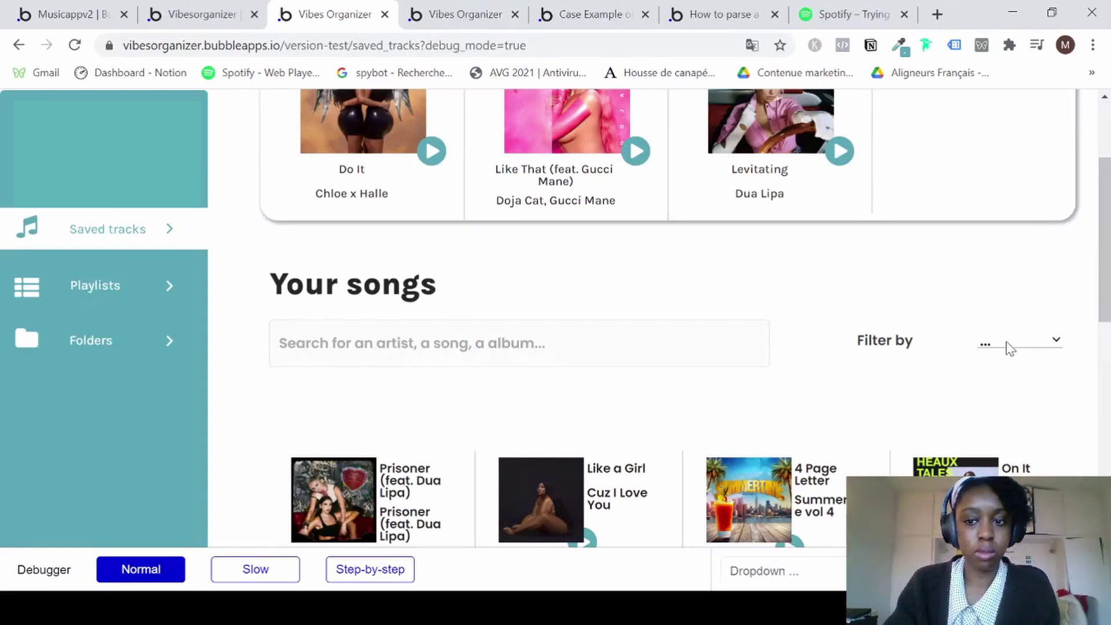
{"action": "left_click", "coordinate": [1000, 383]}
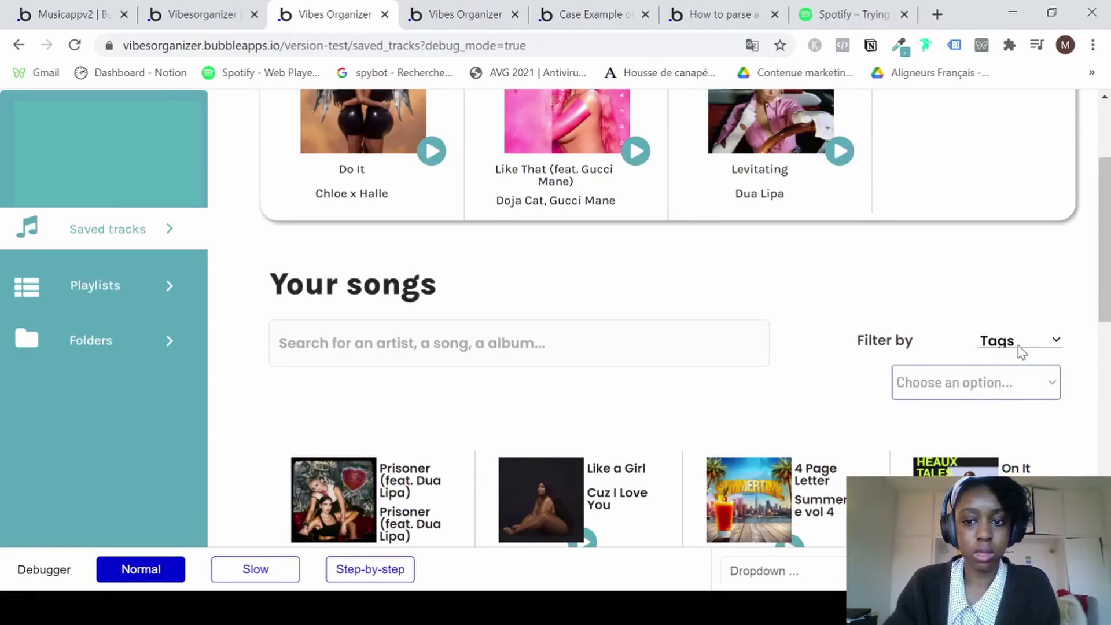
{"action": "left_click", "coordinate": [1018, 345]}
{"action": "left_click", "coordinate": [996, 410]}
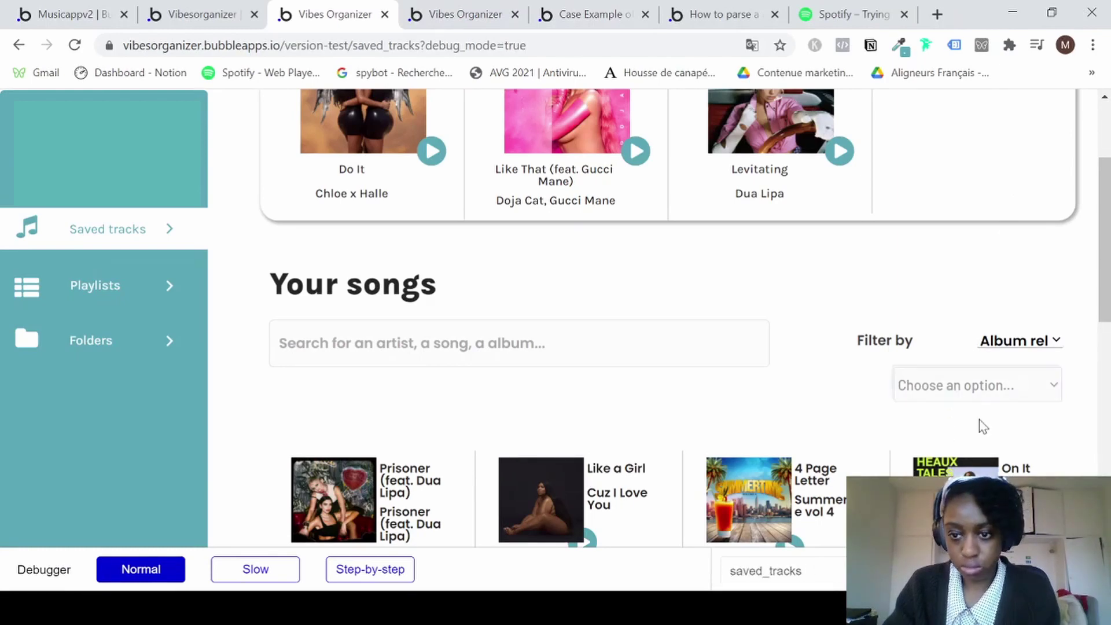
{"action": "left_click", "coordinate": [1022, 348]}
{"action": "left_click", "coordinate": [1011, 369]}
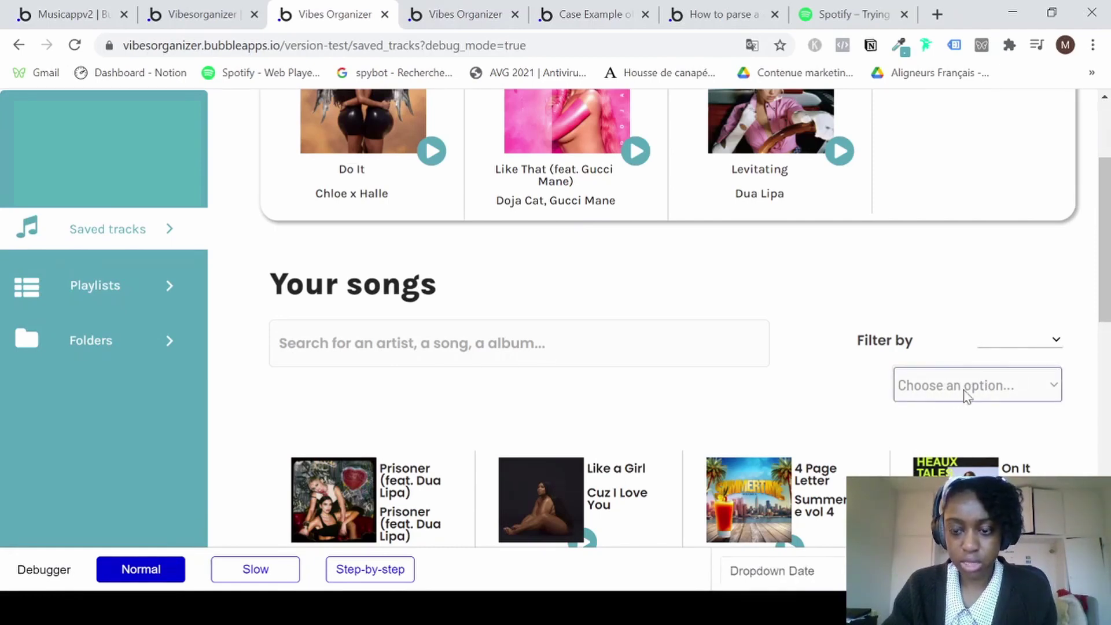
{"action": "scroll", "coordinate": [721, 384], "scroll_direction": "down", "scroll_amount": 1}
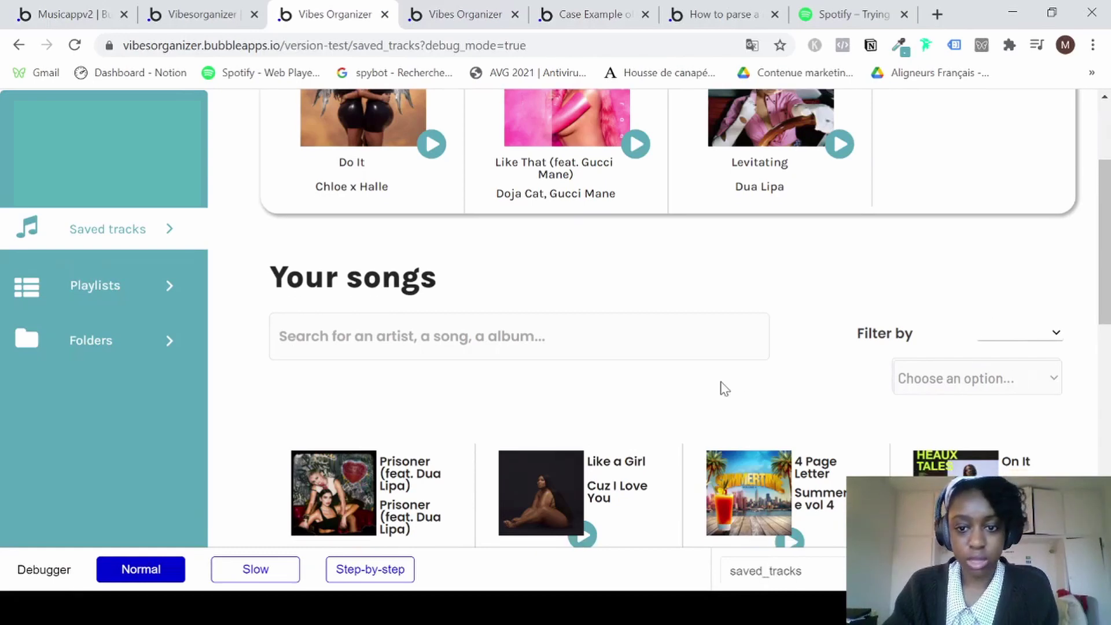
{"action": "scroll", "coordinate": [763, 314], "scroll_direction": "up", "scroll_amount": 2}
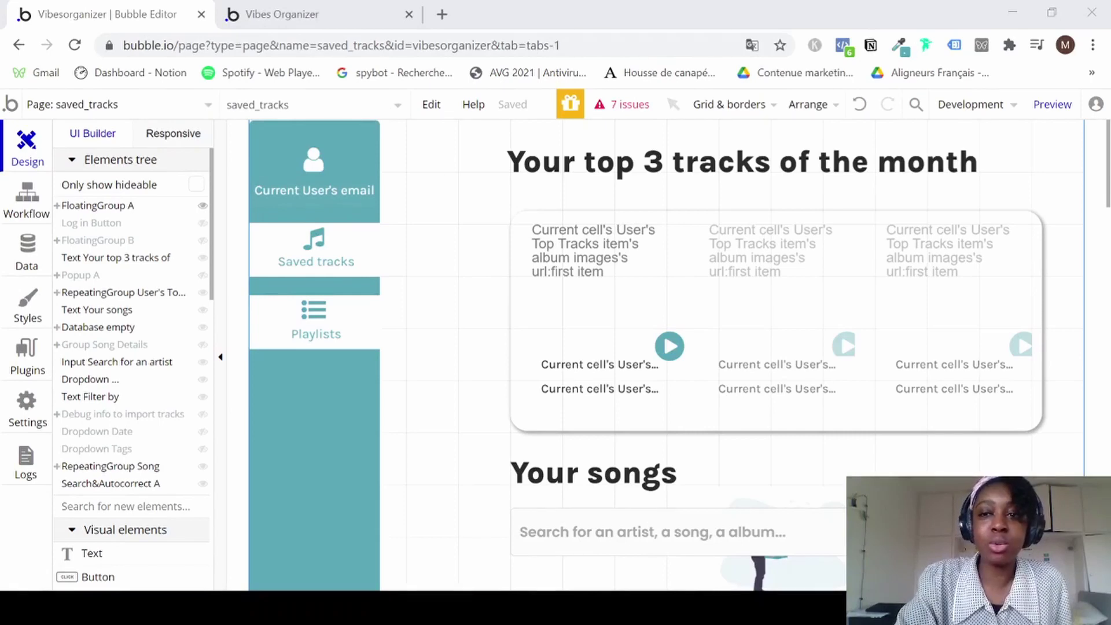
Delete the saved_tracks_v2 page from the app and confirm the deletion.
{"action": "left_click", "coordinate": [947, 22]}
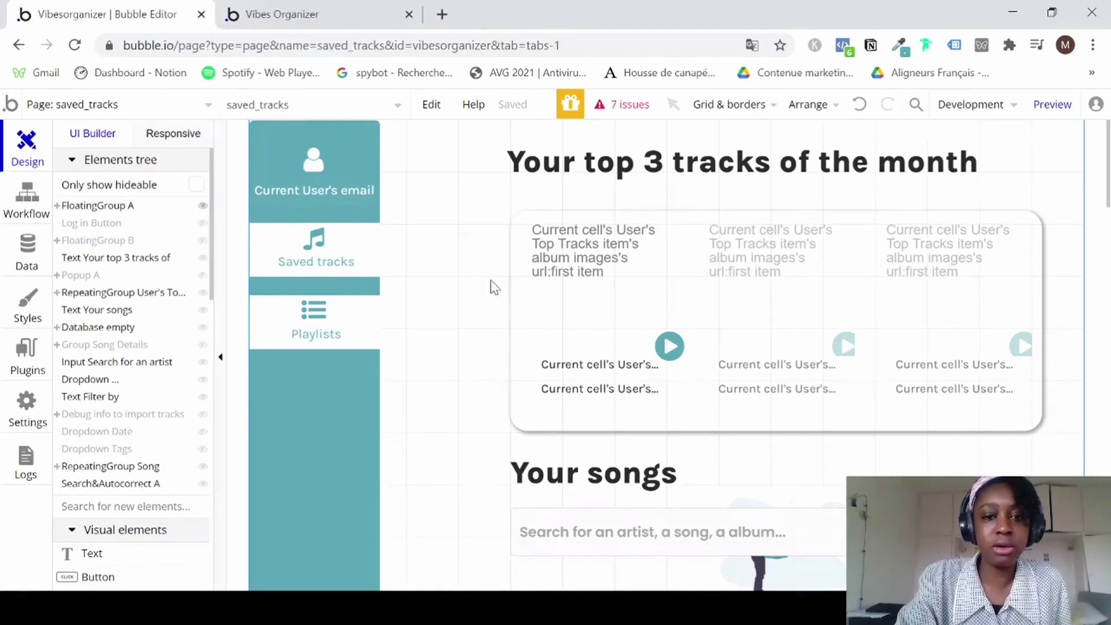
{"action": "left_click", "coordinate": [178, 109]}
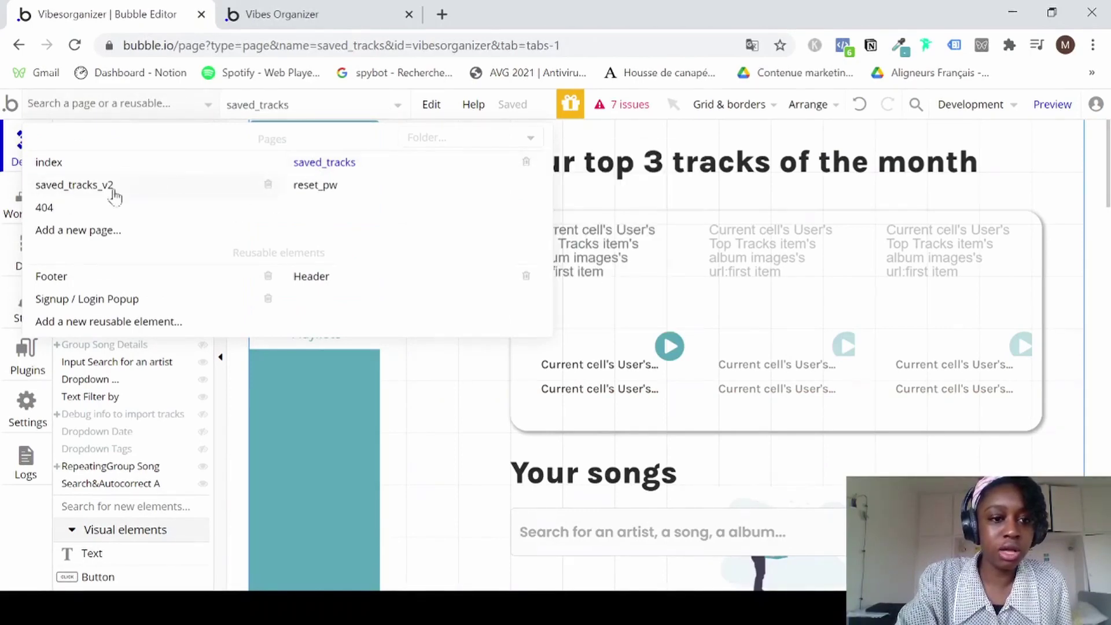
{"action": "left_click", "coordinate": [268, 185]}
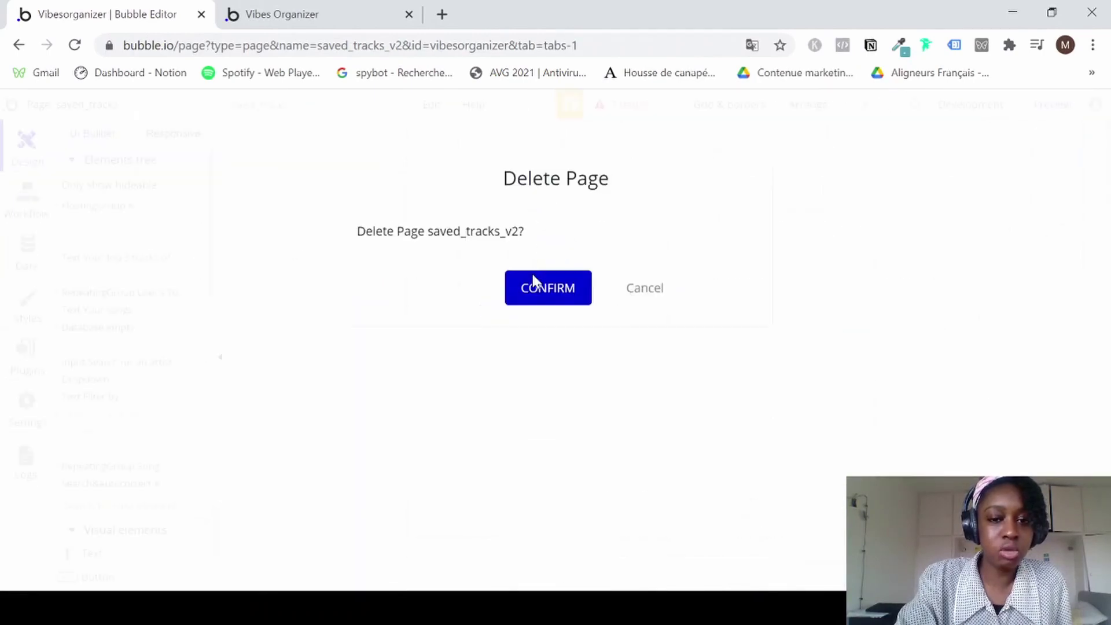
{"action": "left_click", "coordinate": [541, 295]}
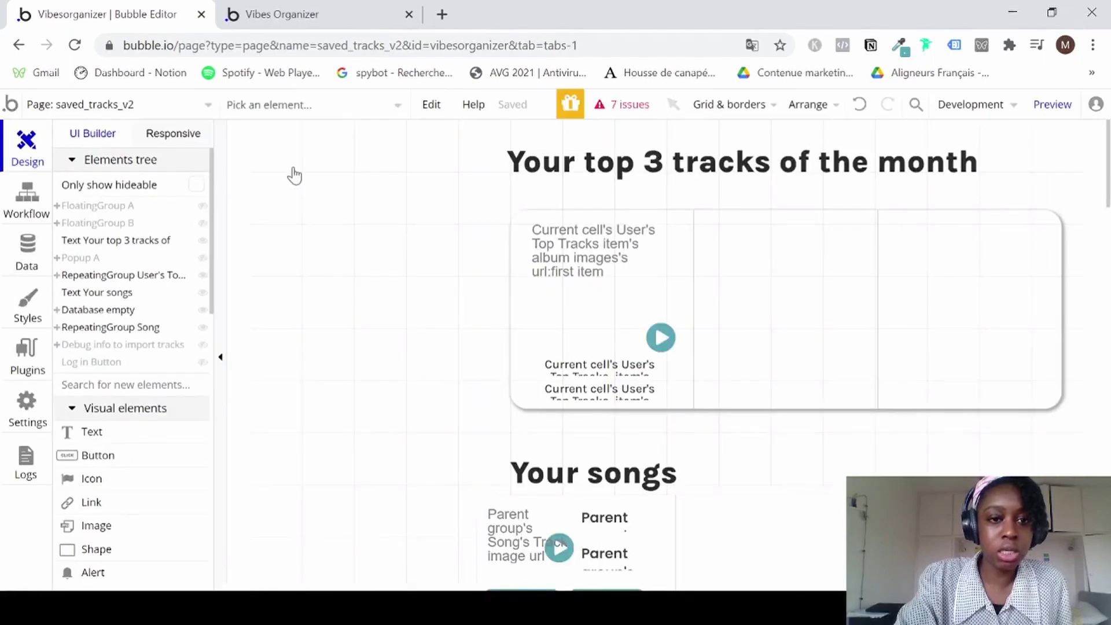
Create a new page named saved_tracks_backup, cloned from the saved_tracks page.
{"action": "left_click", "coordinate": [206, 111]}
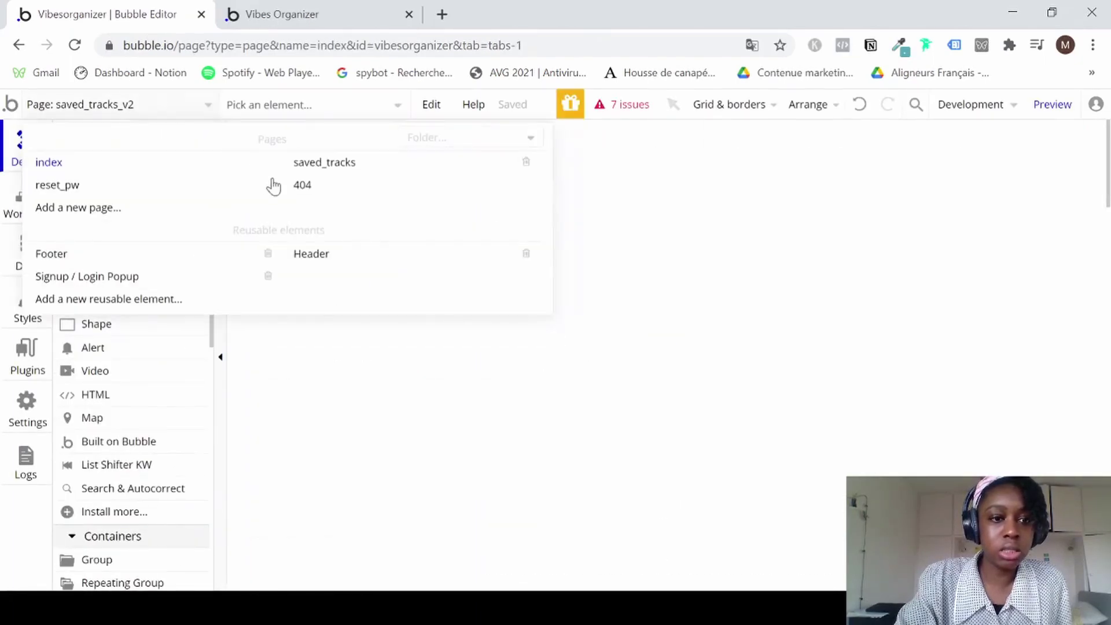
{"action": "left_click", "coordinate": [326, 173]}
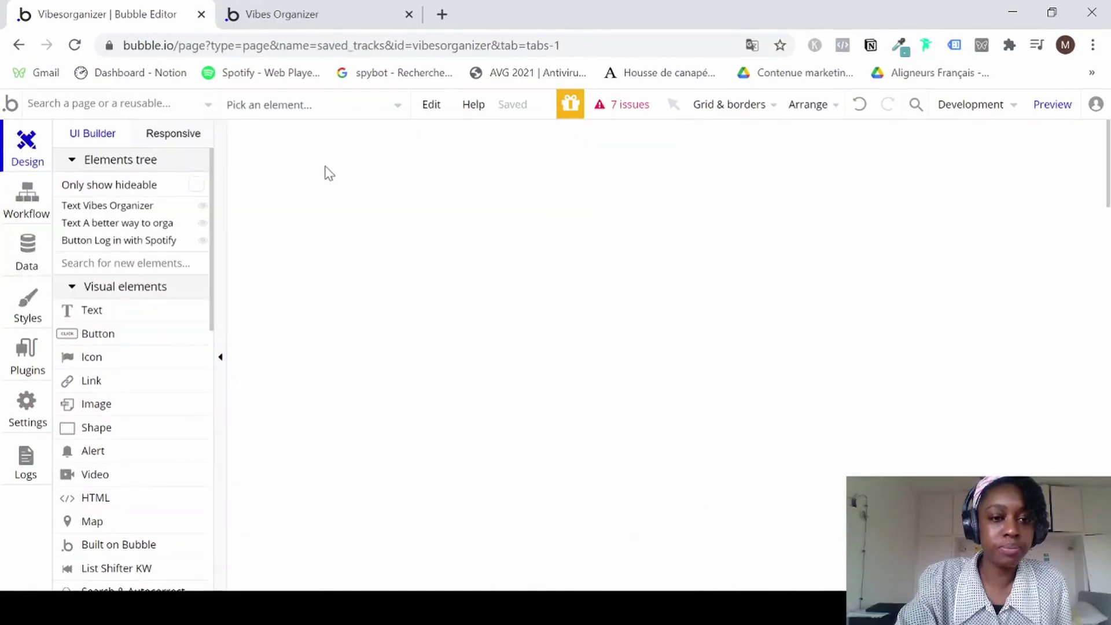
{"action": "left_click", "coordinate": [212, 113]}
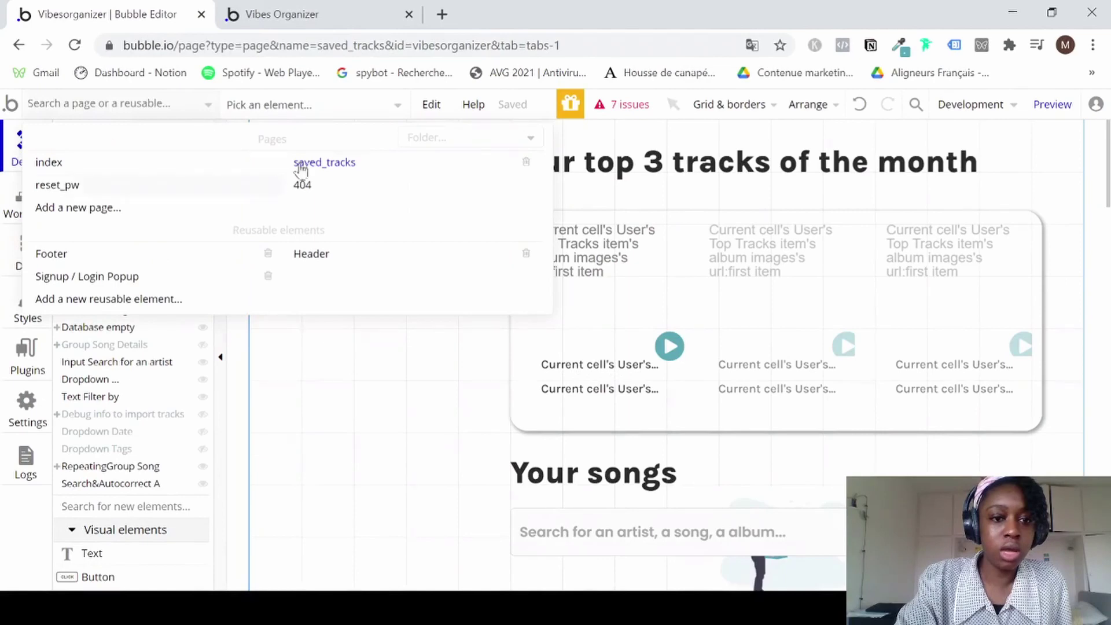
{"action": "left_click", "coordinate": [109, 211]}
{"action": "type", "text": "saved_tracks_backup"}
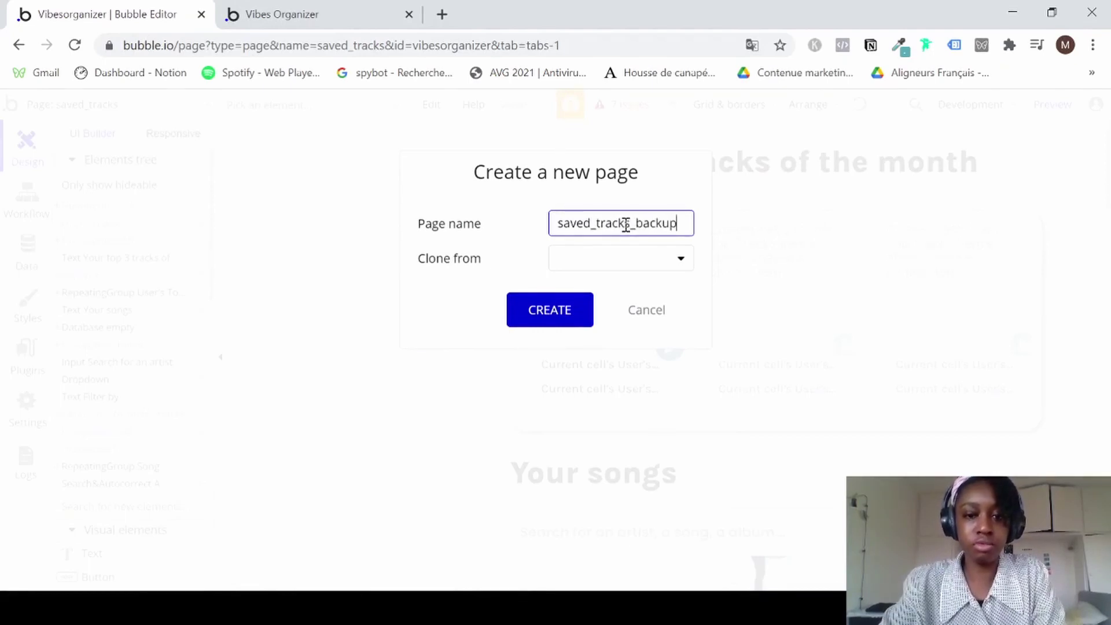
{"action": "left_click", "coordinate": [619, 251]}
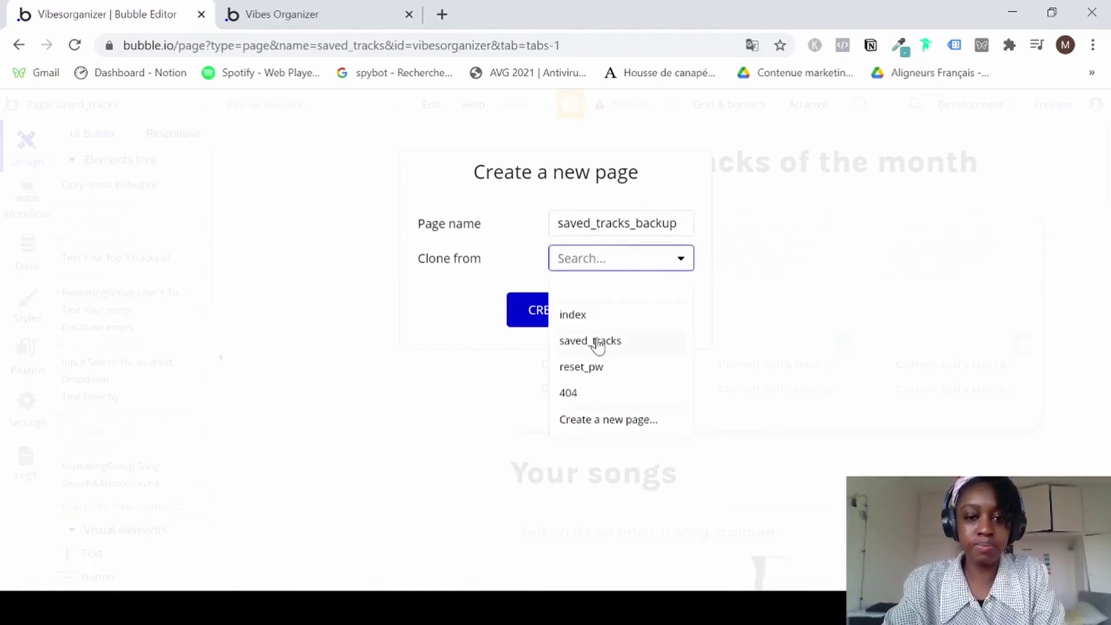
{"action": "left_click", "coordinate": [598, 345]}
{"action": "left_click", "coordinate": [550, 310]}
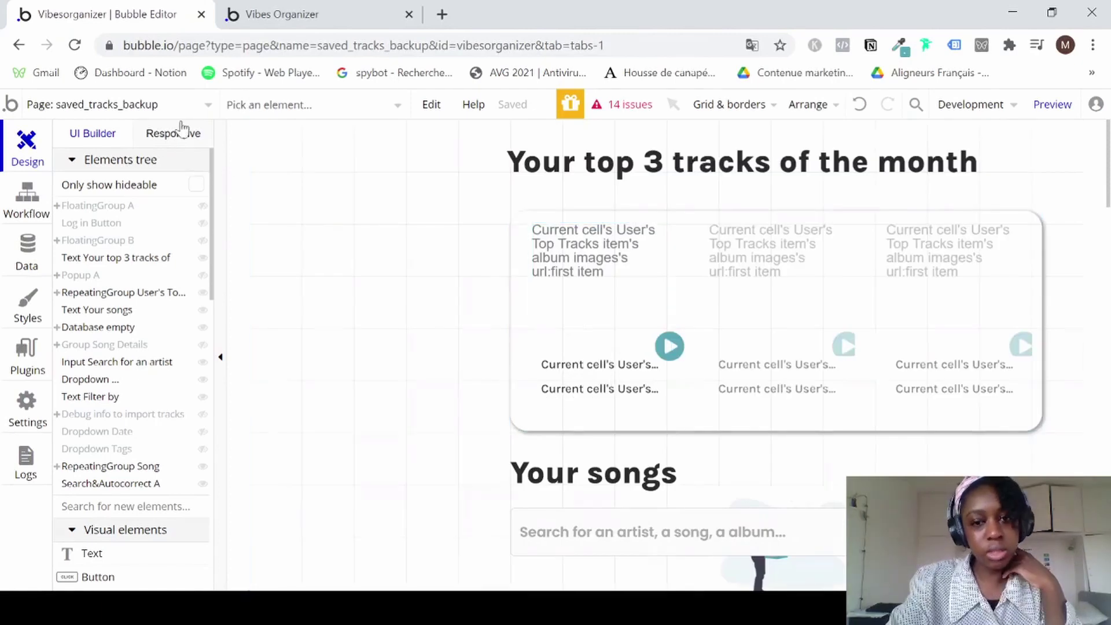
Return to the saved_tracks page, show FloatingGroup A on the canvas and delete that sidebar group.
{"action": "left_click", "coordinate": [145, 104]}
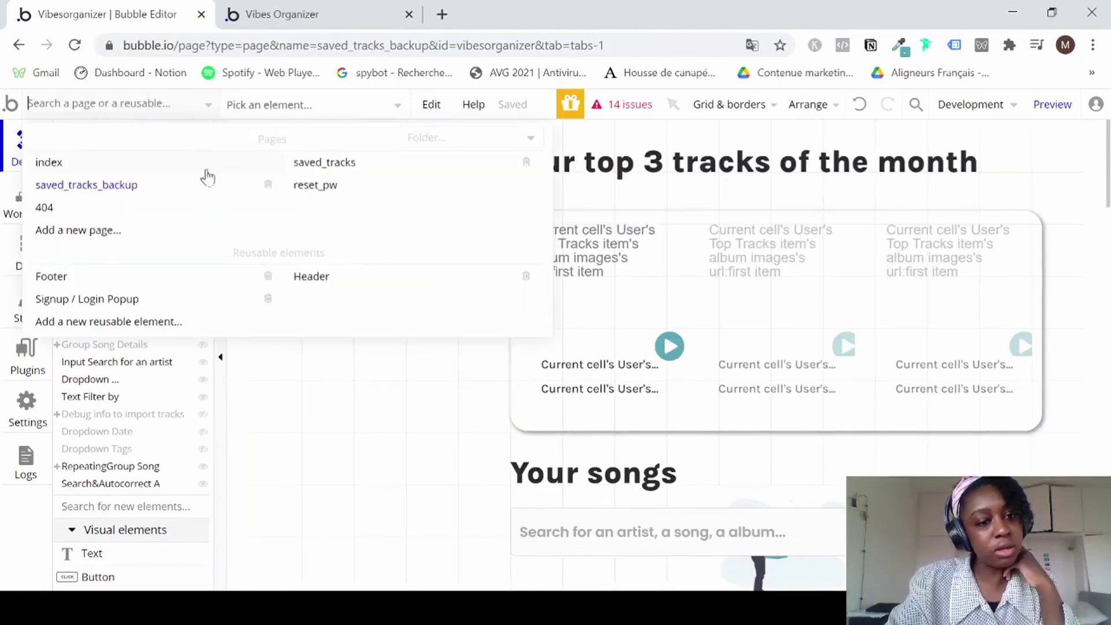
{"action": "left_click", "coordinate": [325, 163]}
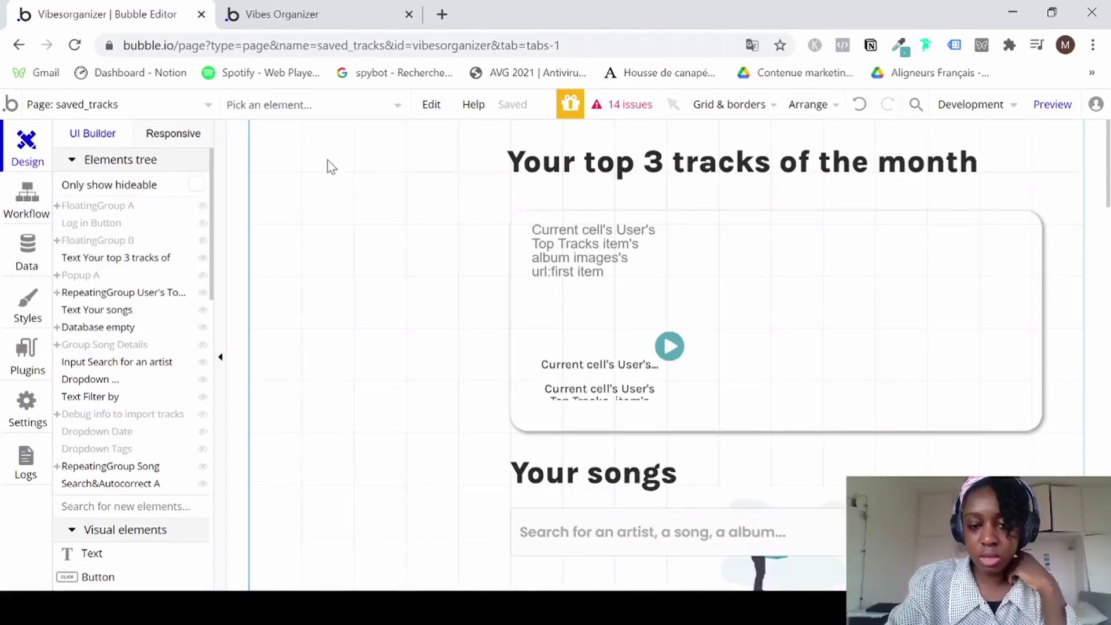
{"action": "left_click", "coordinate": [203, 207]}
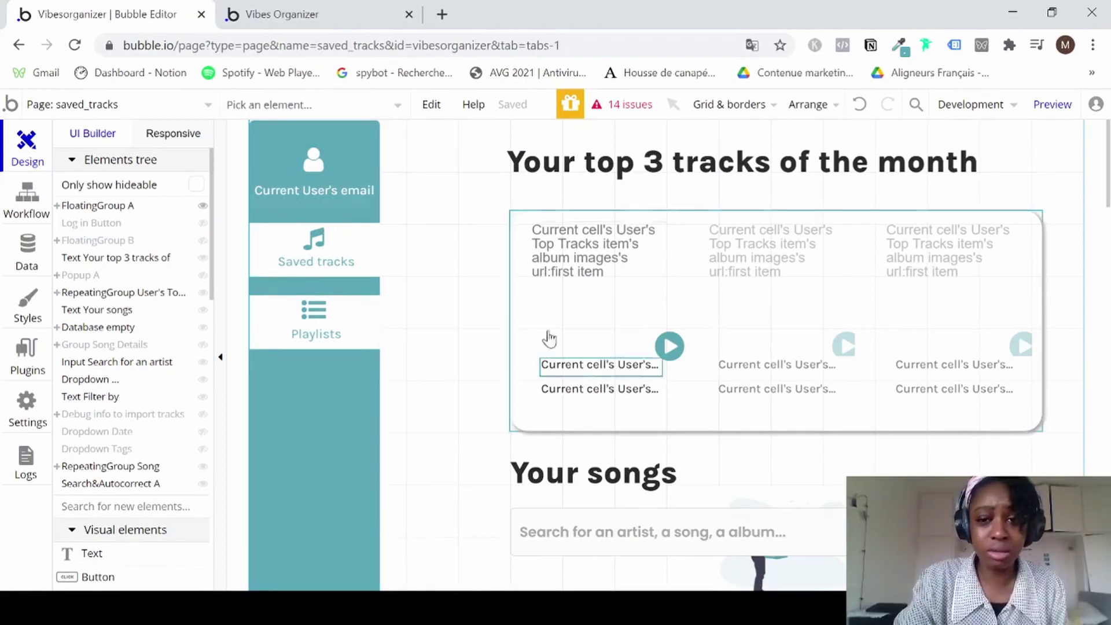
{"action": "left_click_drag", "start_coordinate": [408, 226], "coordinate": [282, 399]}
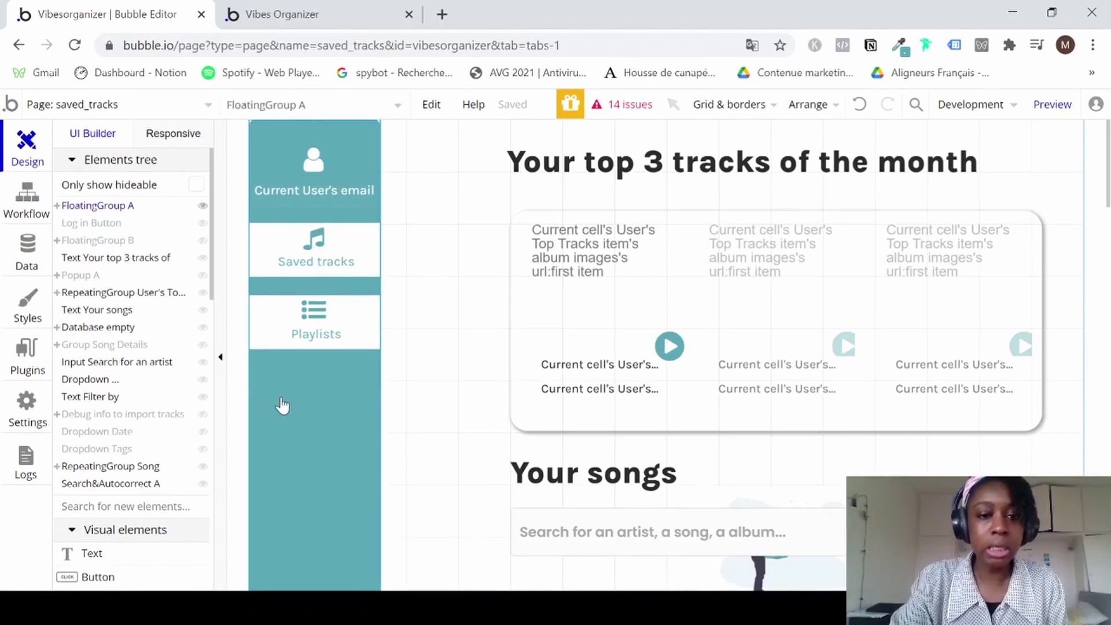
{"action": "key", "text": "Delete"}
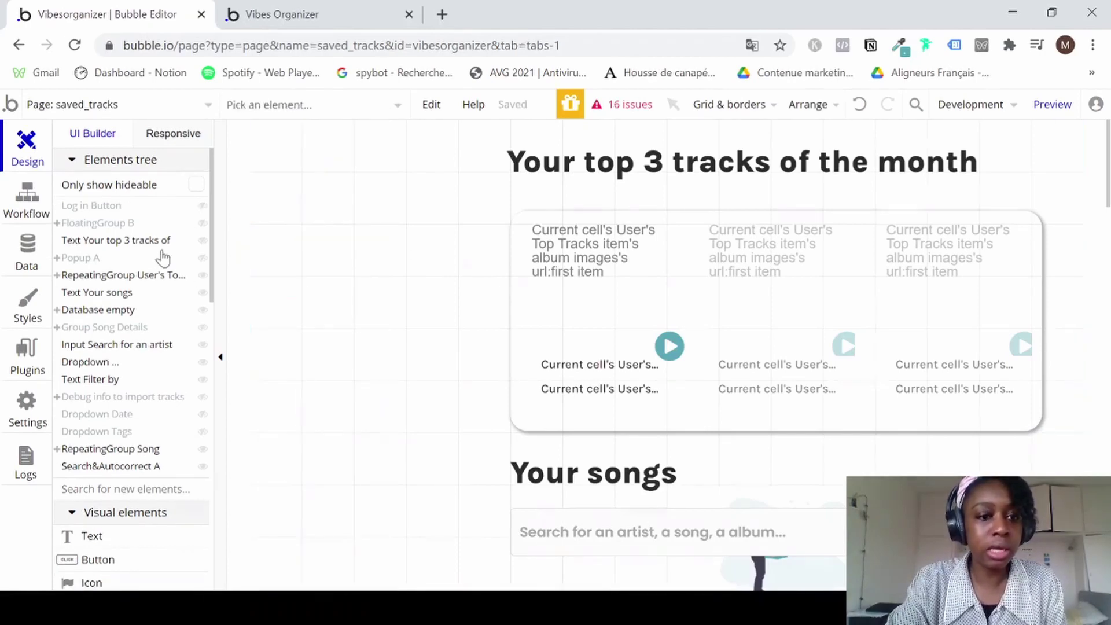
Show FloatingGroup B, the floating menu icon group, on the saved_tracks page and delete it.
{"action": "left_click", "coordinate": [129, 223]}
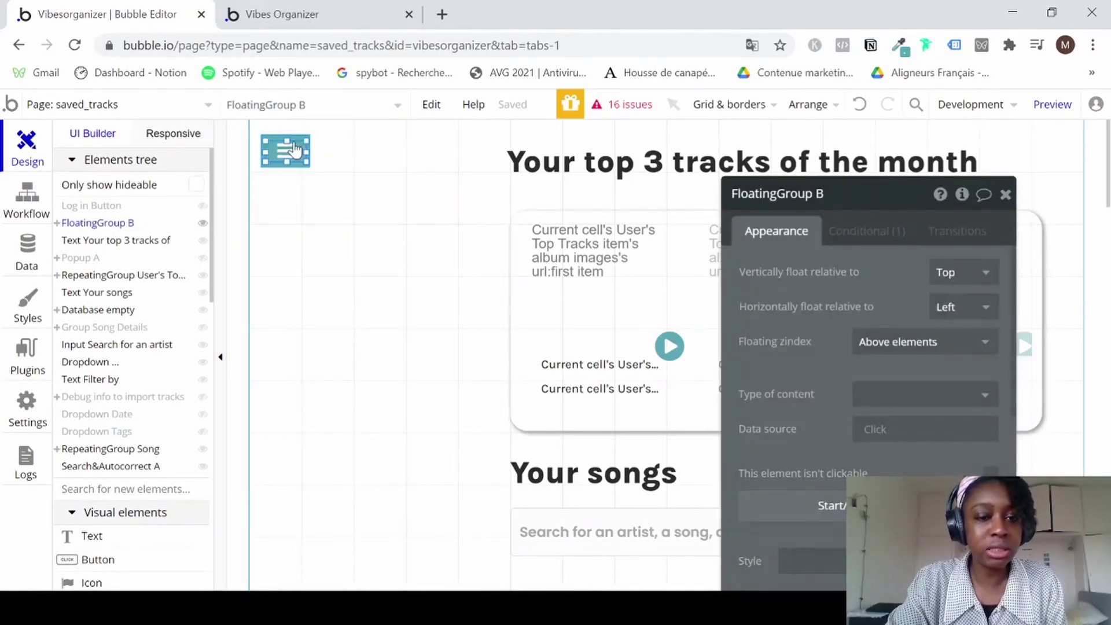
{"action": "left_click", "coordinate": [307, 153]}
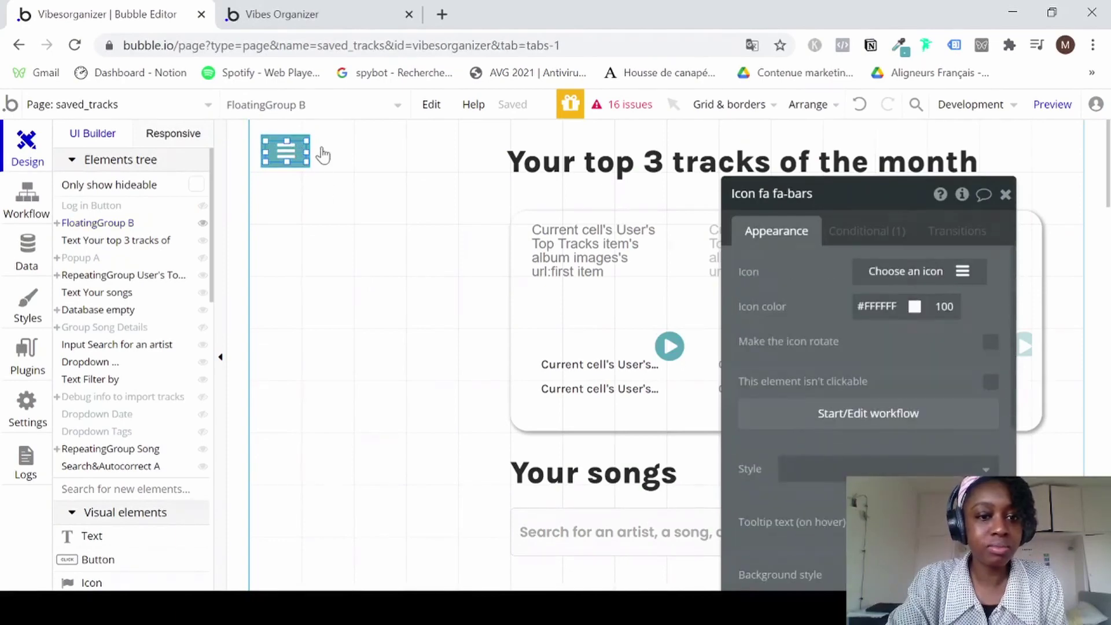
{"action": "left_click", "coordinate": [298, 168]}
{"action": "left_click", "coordinate": [293, 151]}
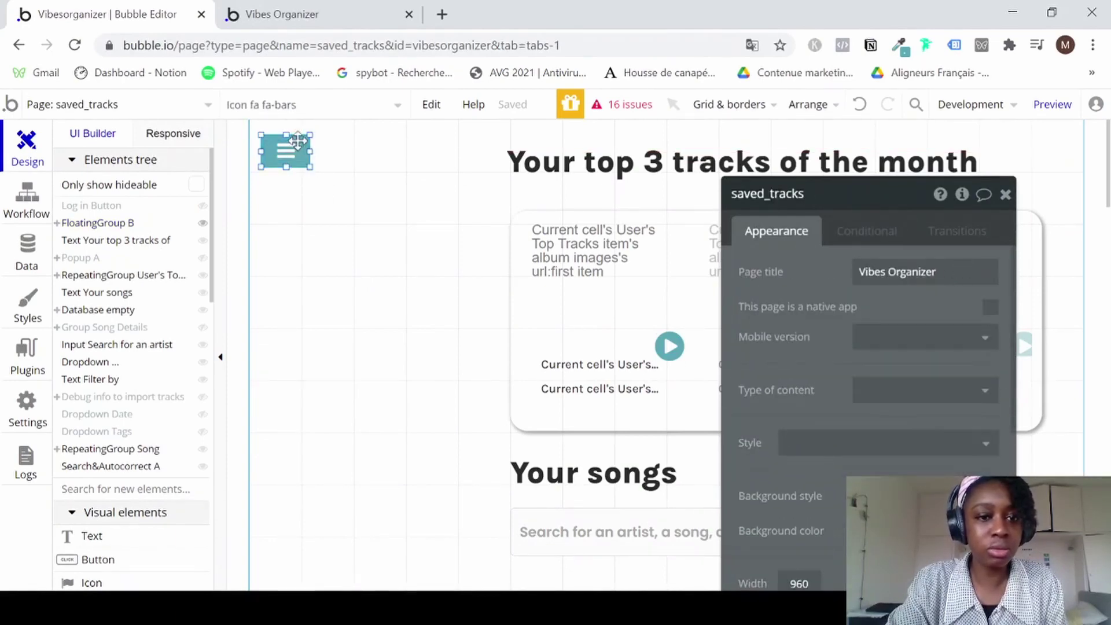
{"action": "left_click", "coordinate": [303, 144]}
{"action": "key", "text": "Delete"}
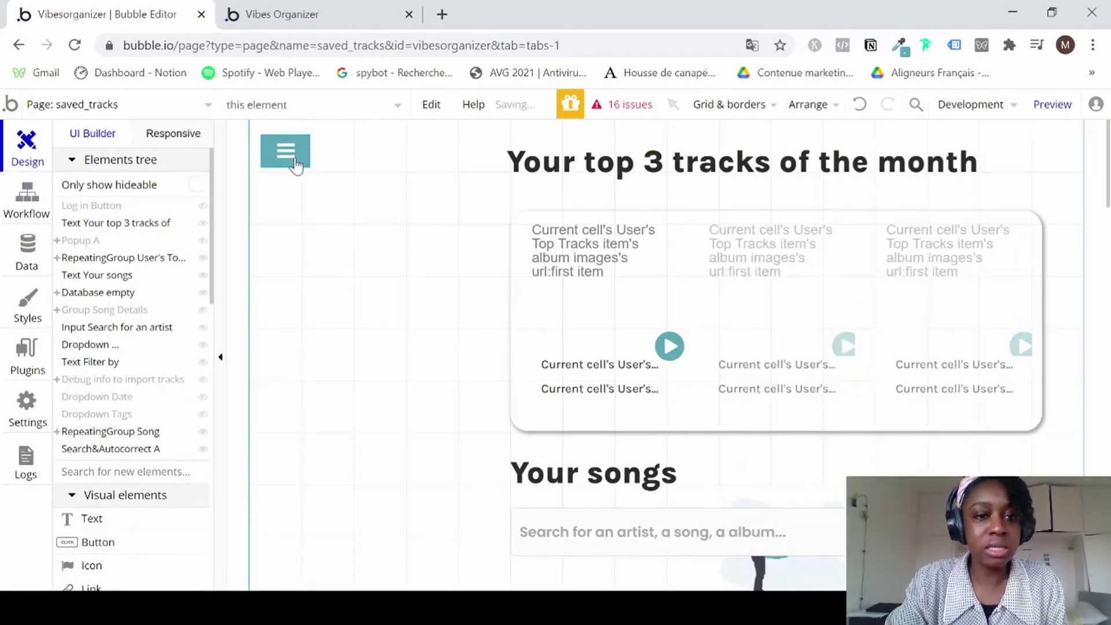
Open the Header reusable element for editing and delete the bubble logo image from its navigation container.
{"action": "left_click", "coordinate": [197, 108]}
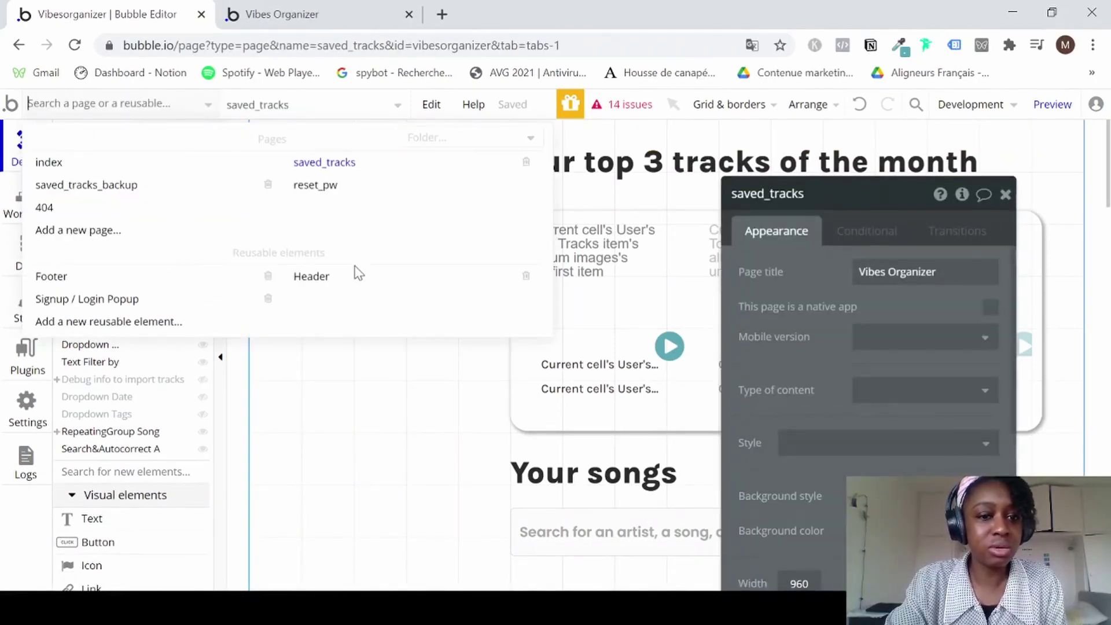
{"action": "left_click", "coordinate": [326, 286]}
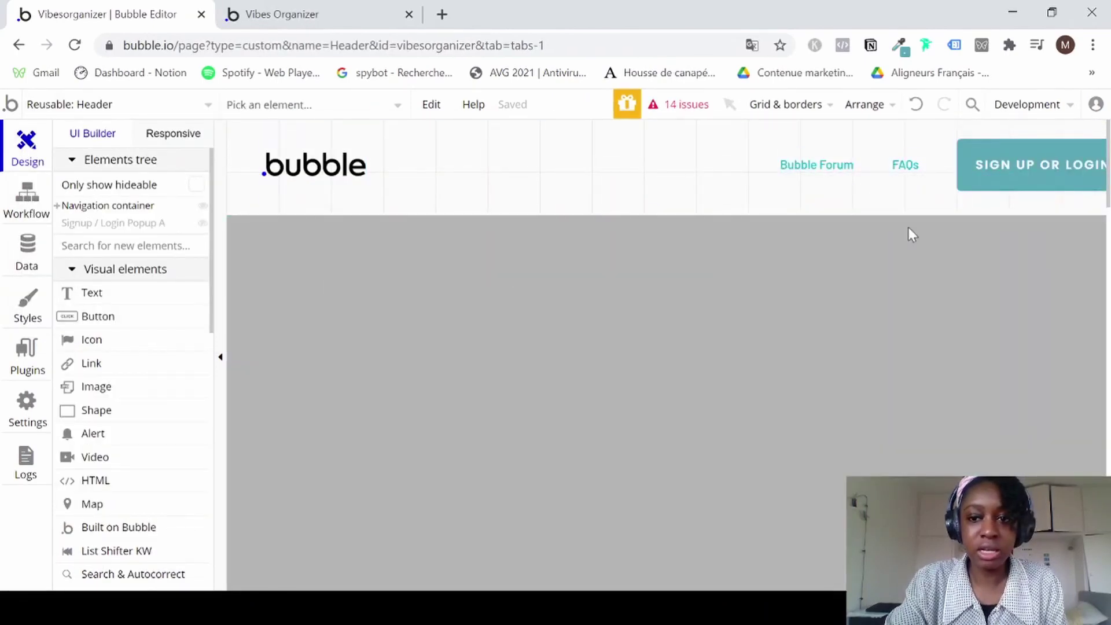
{"action": "left_click", "coordinate": [338, 171]}
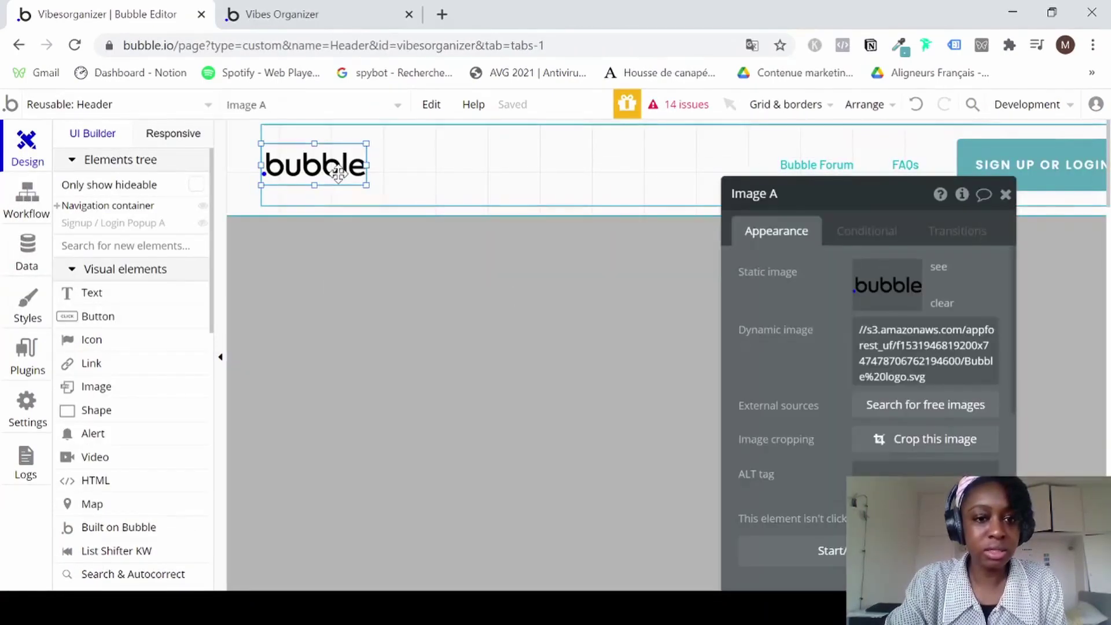
{"action": "left_click", "coordinate": [1003, 195]}
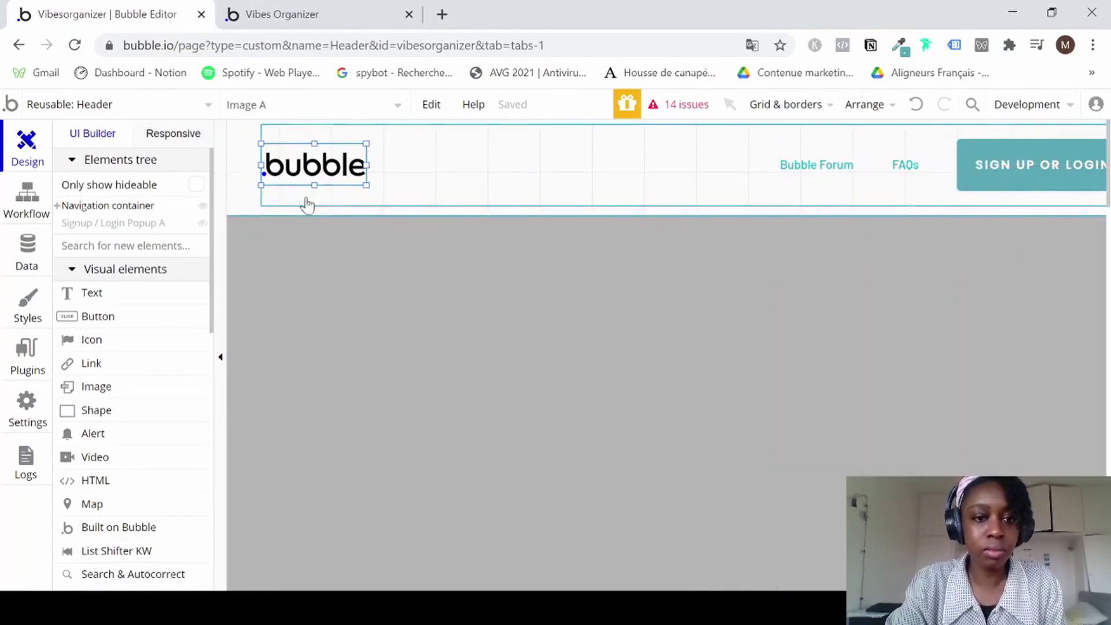
{"action": "key", "text": "Delete"}
{"action": "left_click", "coordinate": [314, 157]}
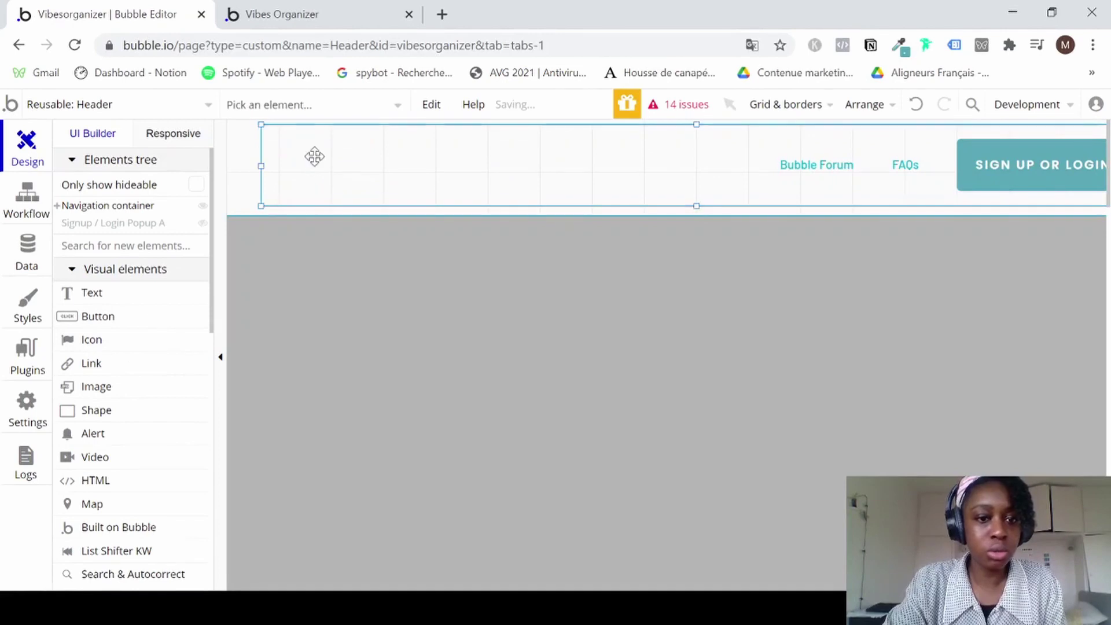
Add a text element reading "Vibes Organizer" in the empty area at the start of the header's navigation container.
{"action": "left_click", "coordinate": [127, 295]}
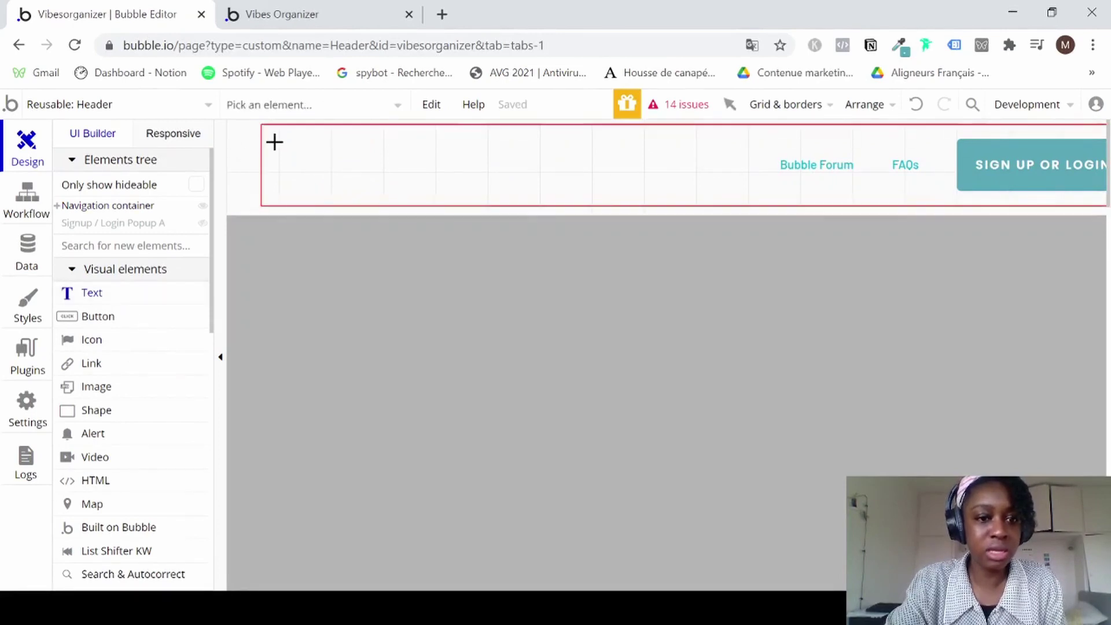
{"action": "mouse_move", "coordinate": [274, 142]}
{"action": "left_mouse_down"}
{"action": "mouse_move", "coordinate": [359, 189]}
{"action": "mouse_move", "coordinate": [498, 173]}
{"action": "mouse_move", "coordinate": [492, 185]}
{"action": "left_mouse_up"}
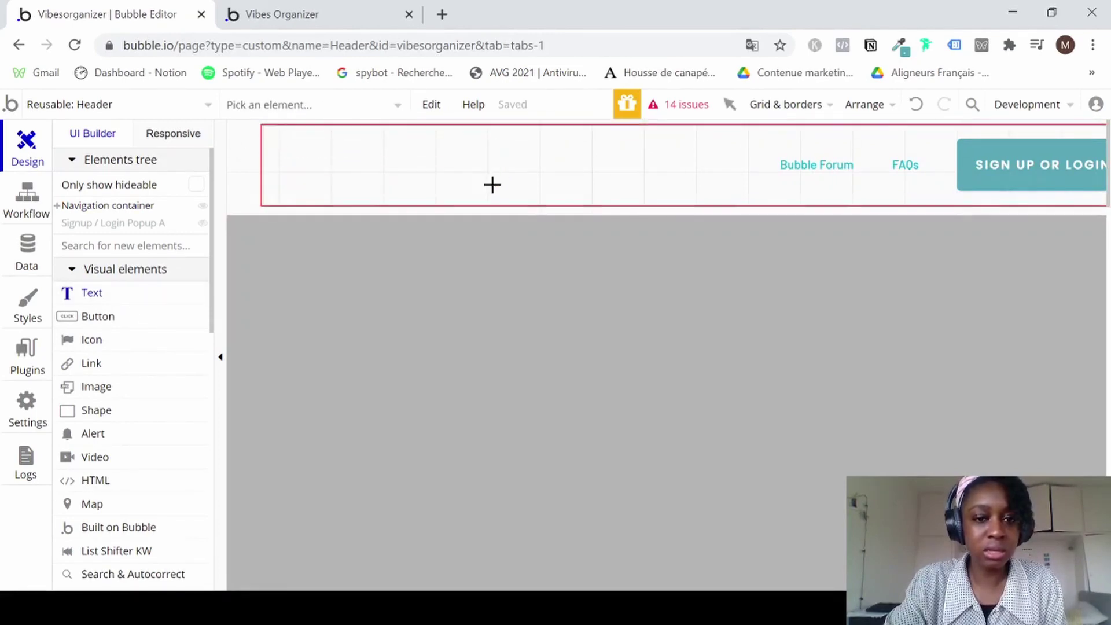
{"action": "type", "text": "Vibes Organizer"}
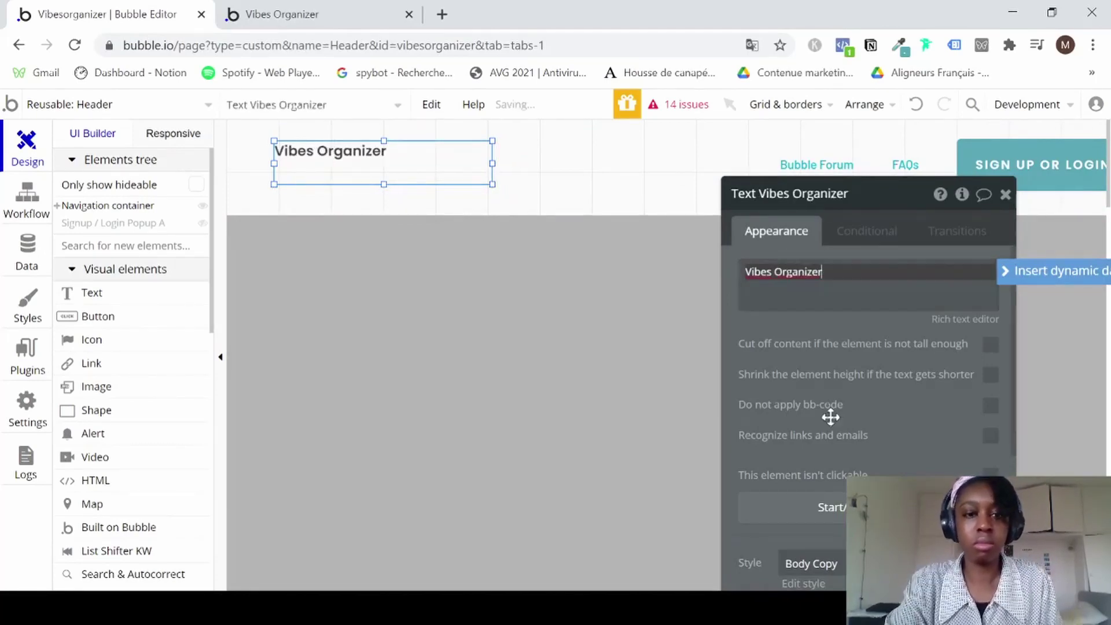
Apply the Body style to the new Vibes Organizer text element.
{"action": "scroll", "coordinate": [833, 428], "scroll_direction": "down", "scroll_amount": 2}
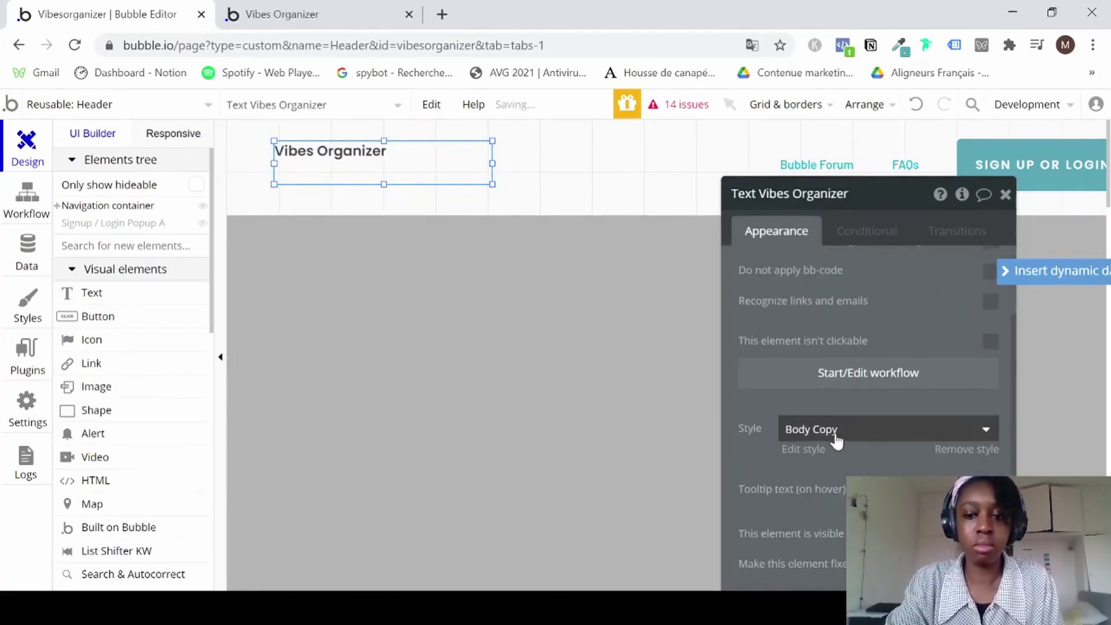
{"action": "left_click", "coordinate": [835, 437]}
{"action": "left_click", "coordinate": [825, 480]}
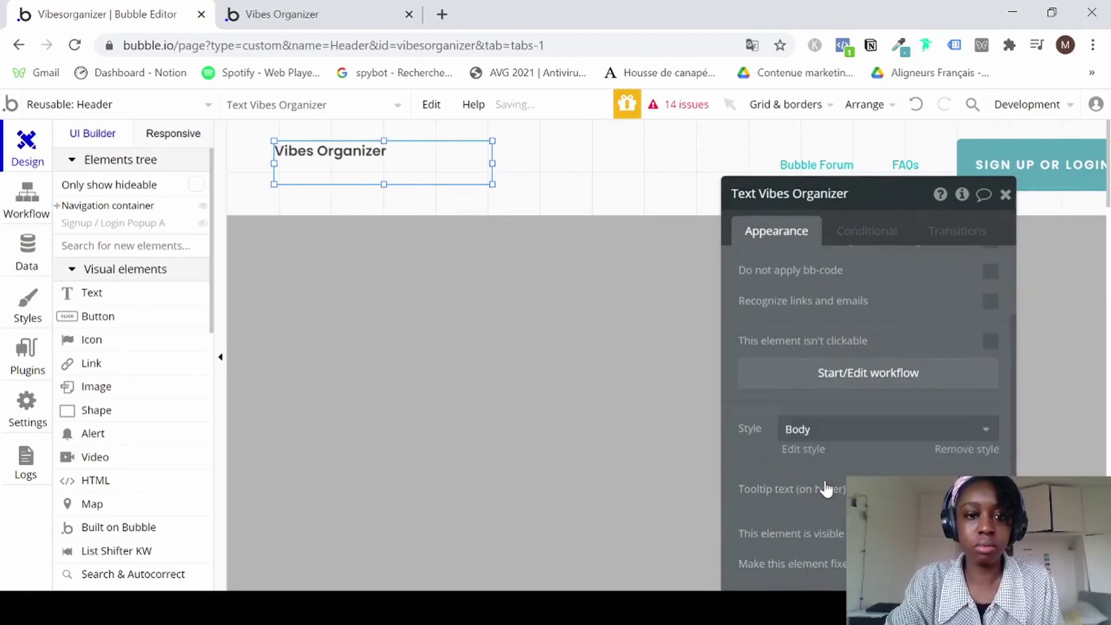
{"action": "left_click", "coordinate": [849, 443]}
{"action": "left_click", "coordinate": [848, 443]}
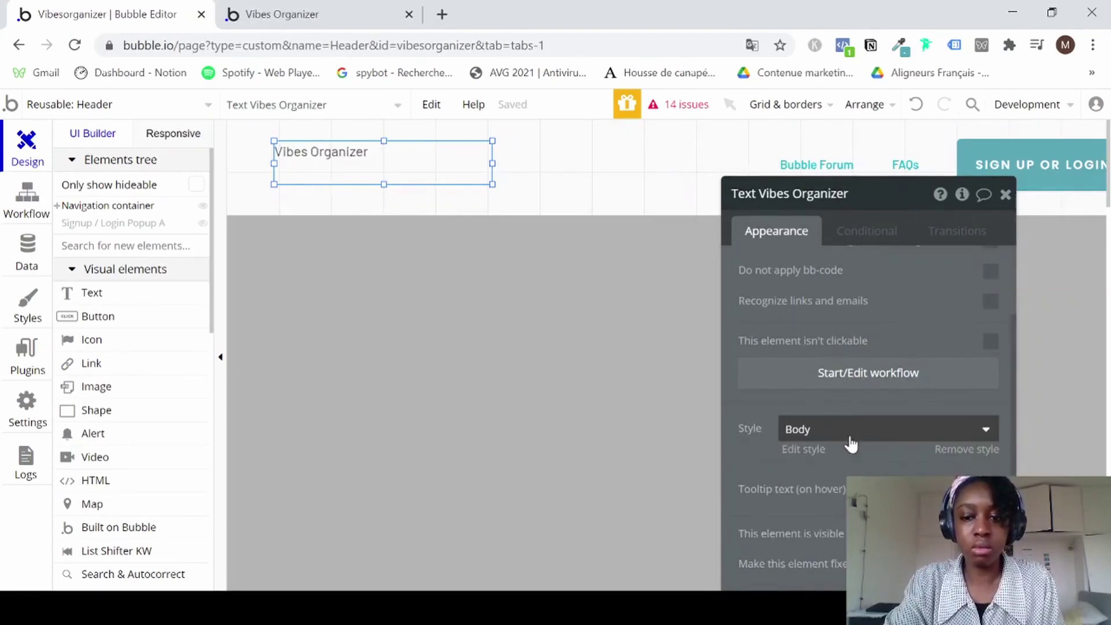
{"action": "scroll", "coordinate": [868, 344], "scroll_direction": "down", "scroll_amount": 2}
{"action": "scroll", "coordinate": [868, 344], "scroll_direction": "up", "scroll_amount": 4}
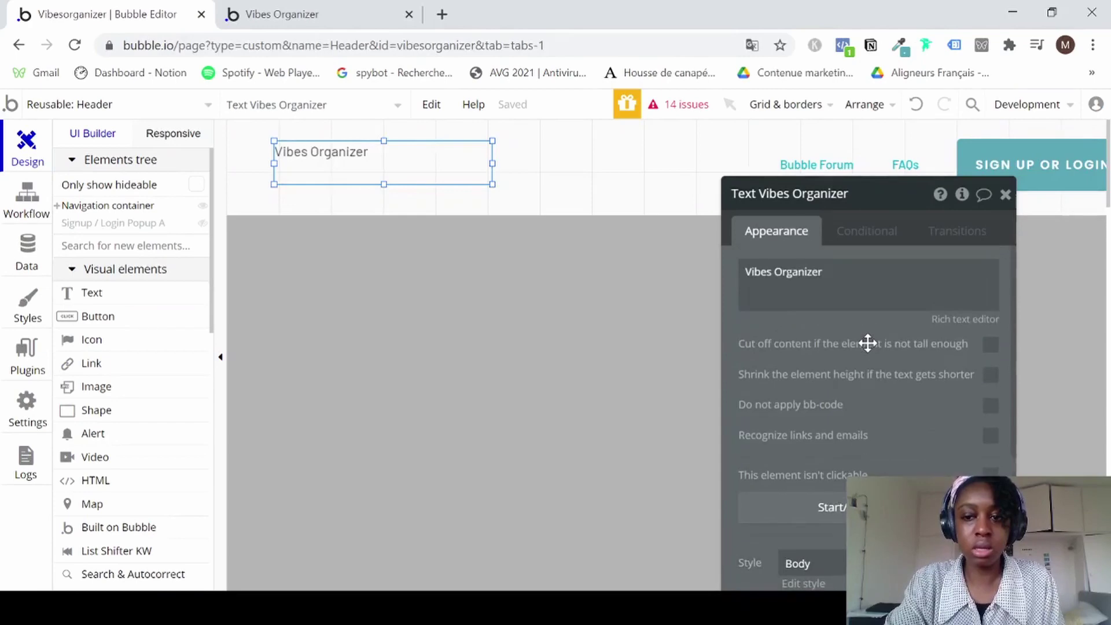
Replace the text element's content with "VIBES ORGANIZER" in capitals.
{"action": "triple_click", "coordinate": [790, 273]}
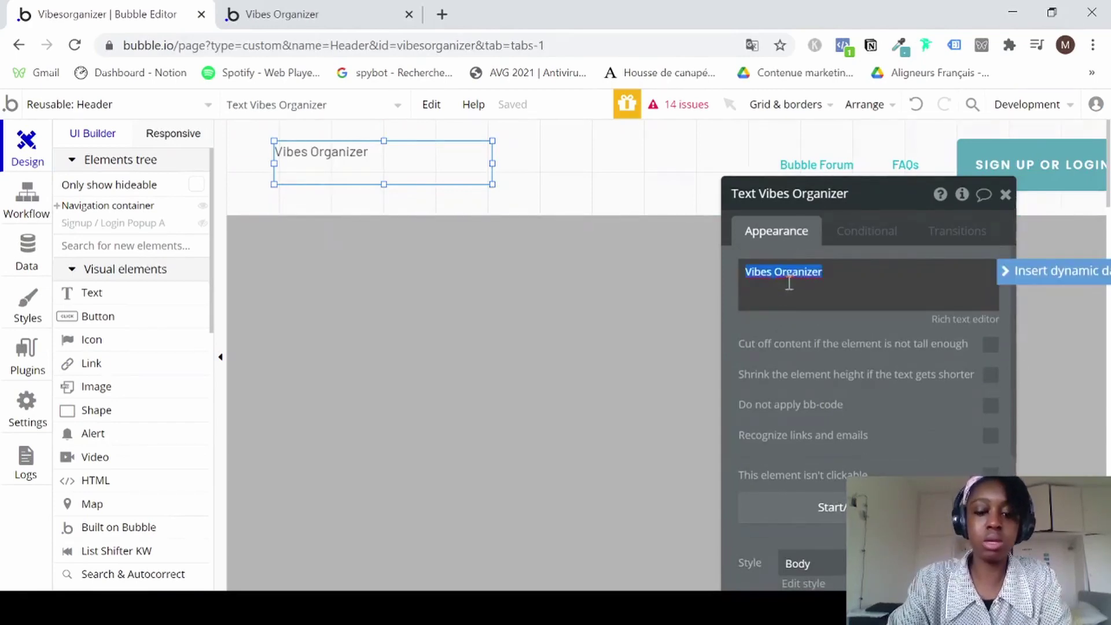
{"action": "type", "text": "VUBE"}
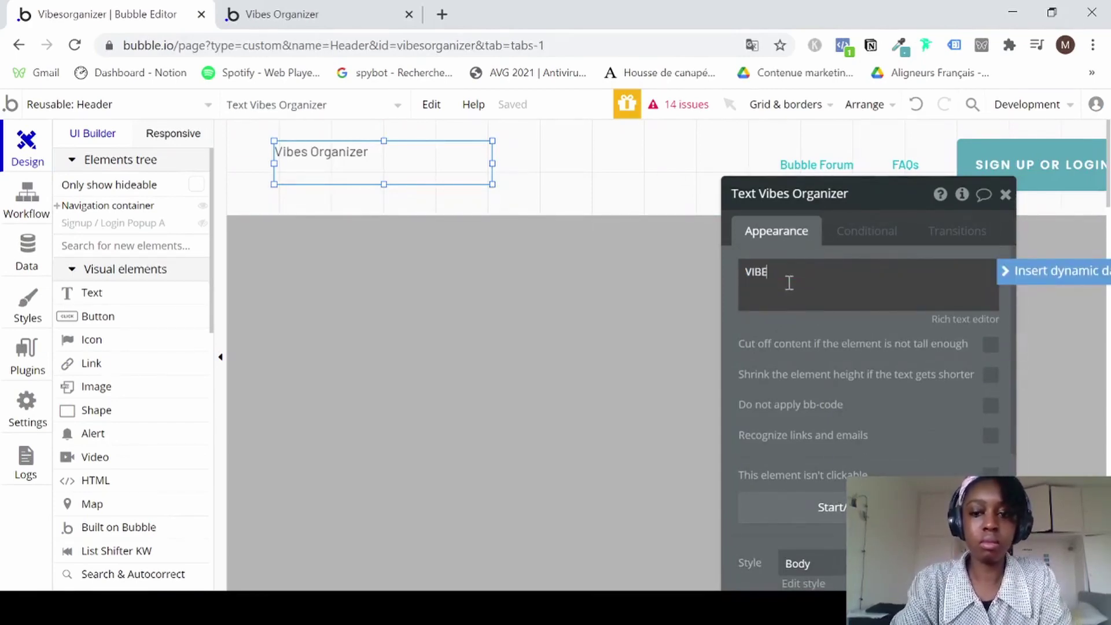
{"action": "type", "text": "S ORGANIZ"}
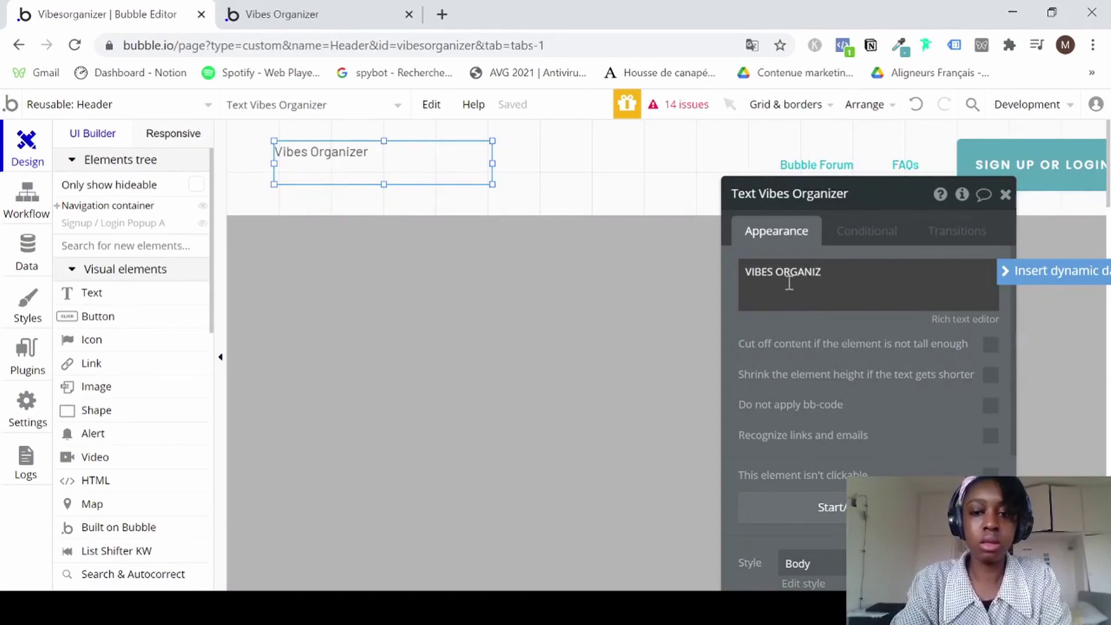
{"action": "type", "text": "ER"}
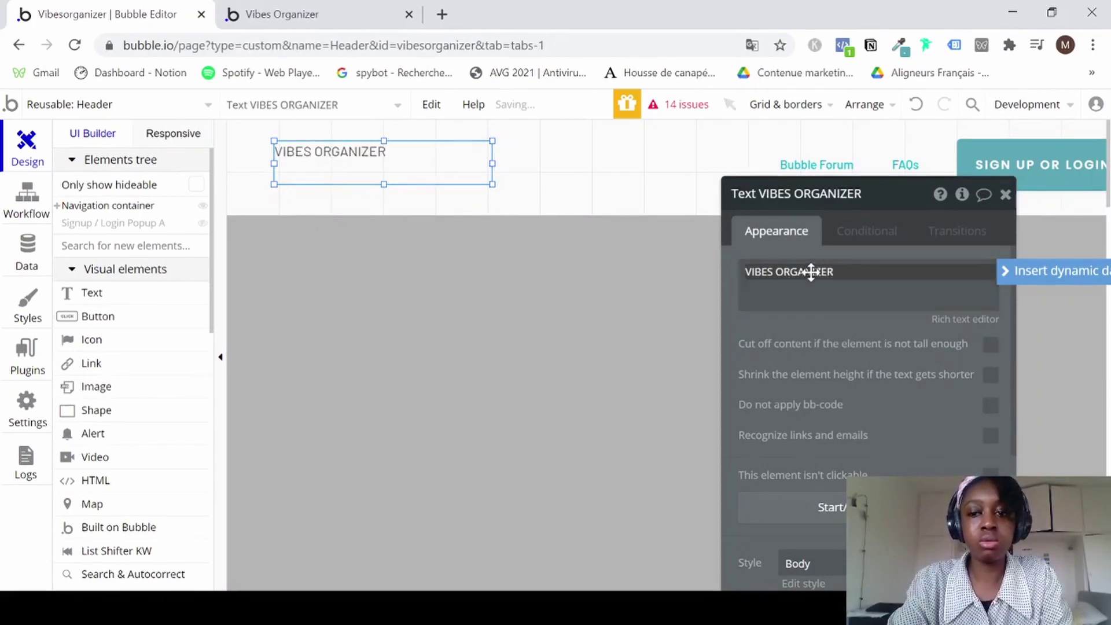
Apply the Titles style to the VIBES ORGANIZER text, then detach the style so its formatting can be edited individually.
{"action": "scroll", "coordinate": [823, 392], "scroll_direction": "down", "scroll_amount": 3}
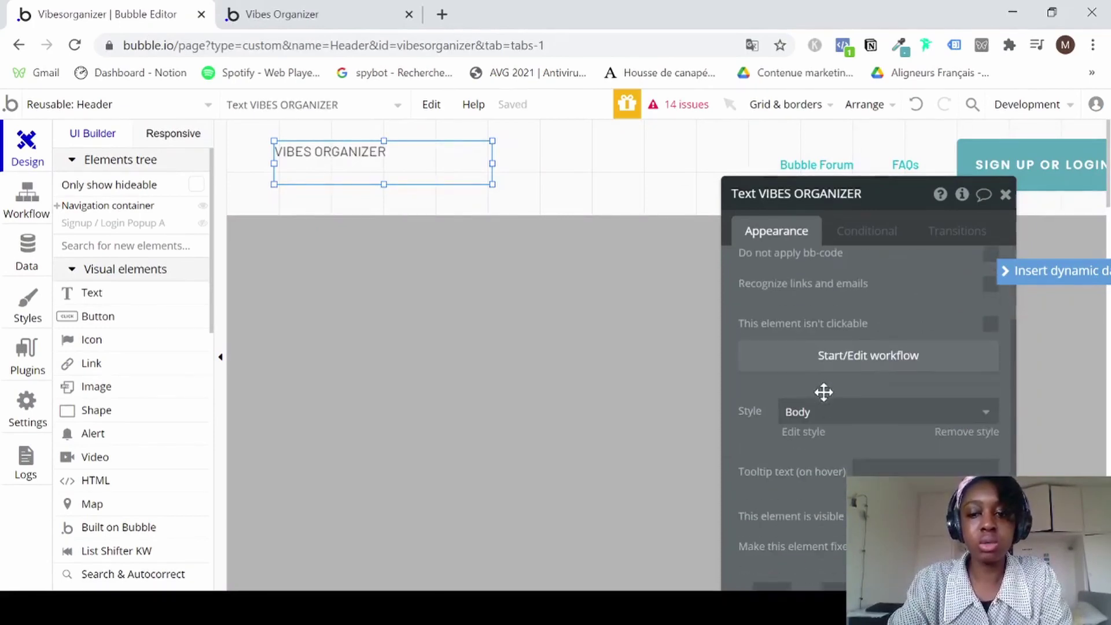
{"action": "left_click", "coordinate": [942, 420]}
{"action": "type", "text": "TIT"}
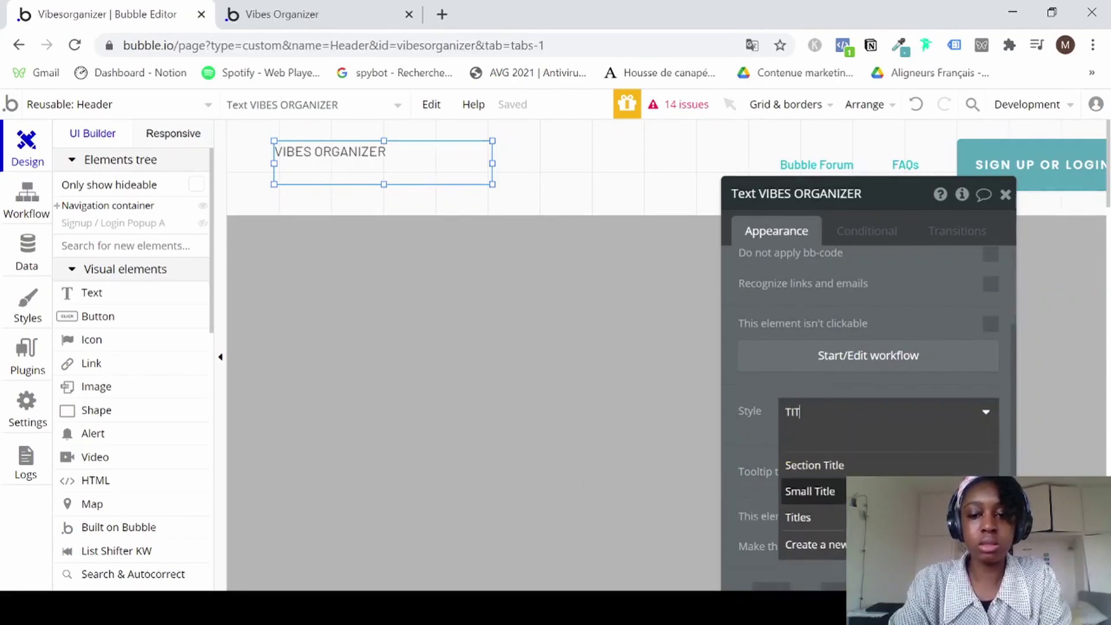
{"action": "left_click", "coordinate": [810, 516]}
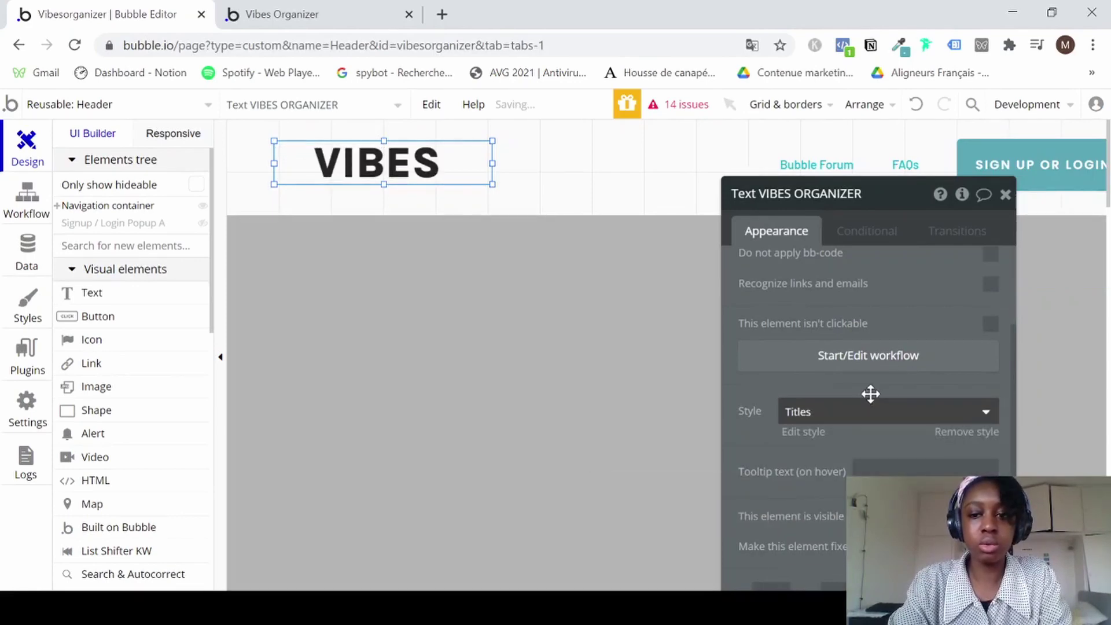
{"action": "left_click", "coordinate": [947, 433]}
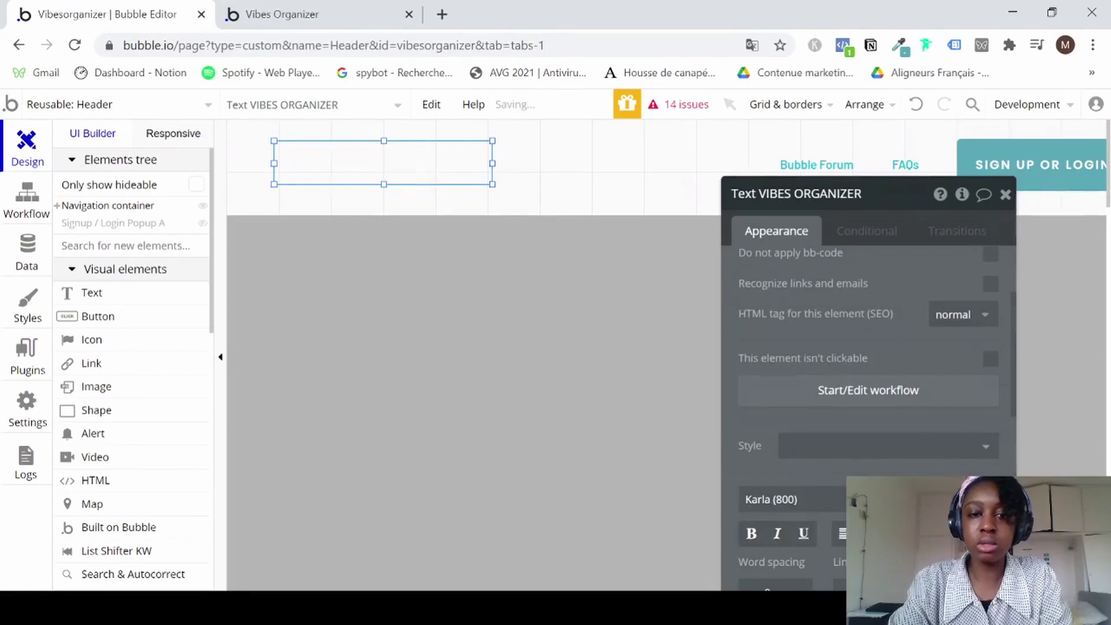
Set the VIBES ORGANIZER text's font size to 36 and try to enlarge its box.
{"action": "scroll", "coordinate": [974, 461], "scroll_direction": "down", "scroll_amount": 1}
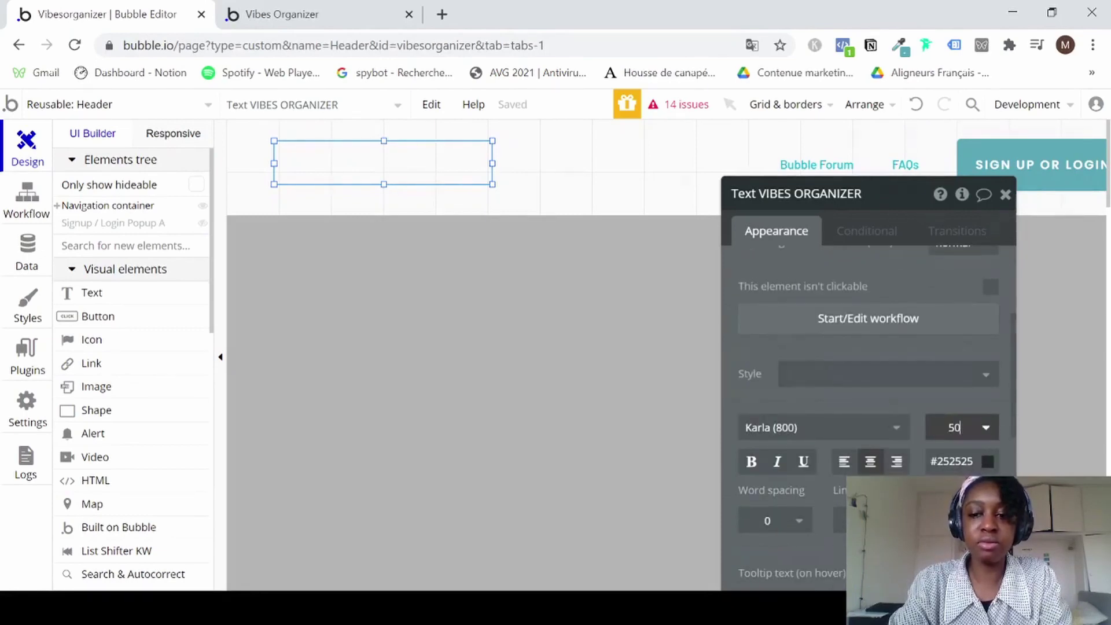
{"action": "type", "text": "36"}
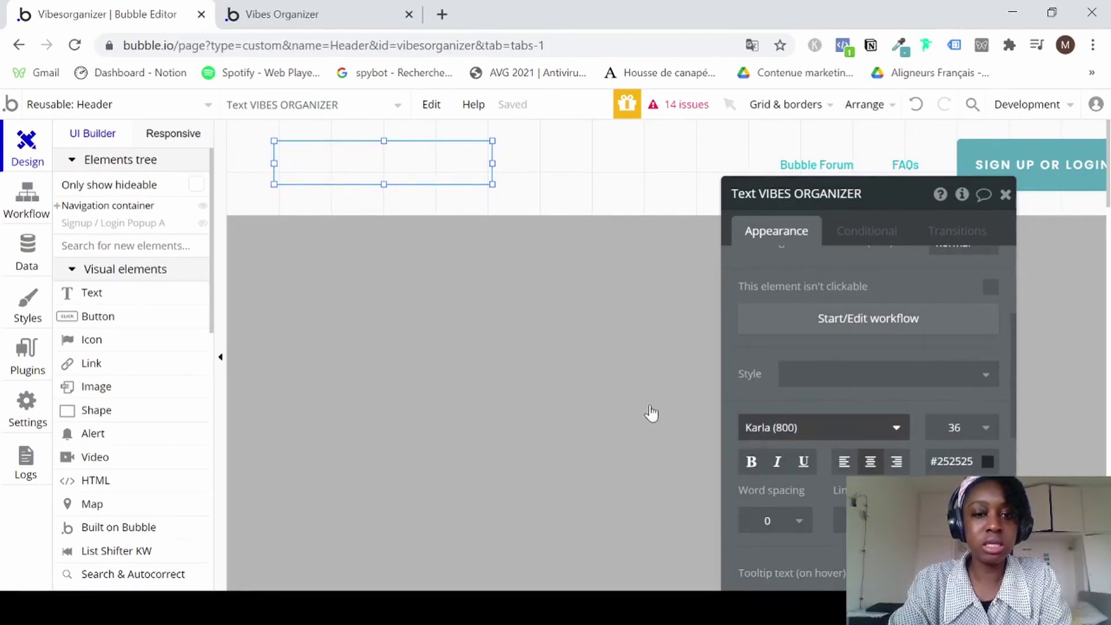
{"action": "left_click_drag", "start_coordinate": [491, 181], "coordinate": [503, 203]}
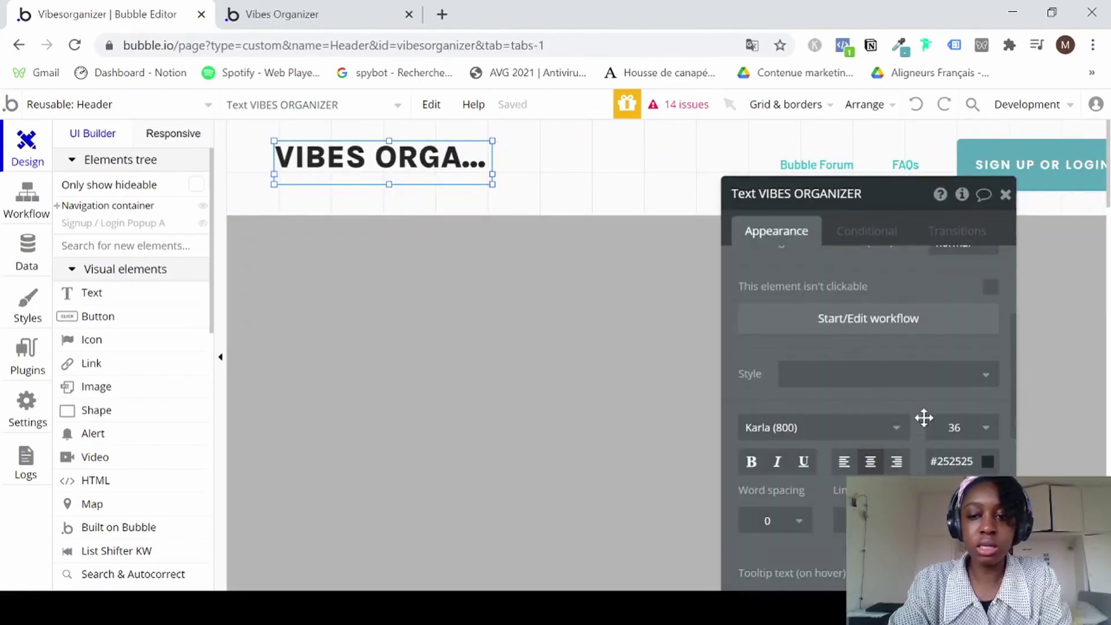
Set the VIBES ORGANIZER text's font size to 14 and align it left.
{"action": "left_click", "coordinate": [986, 430]}
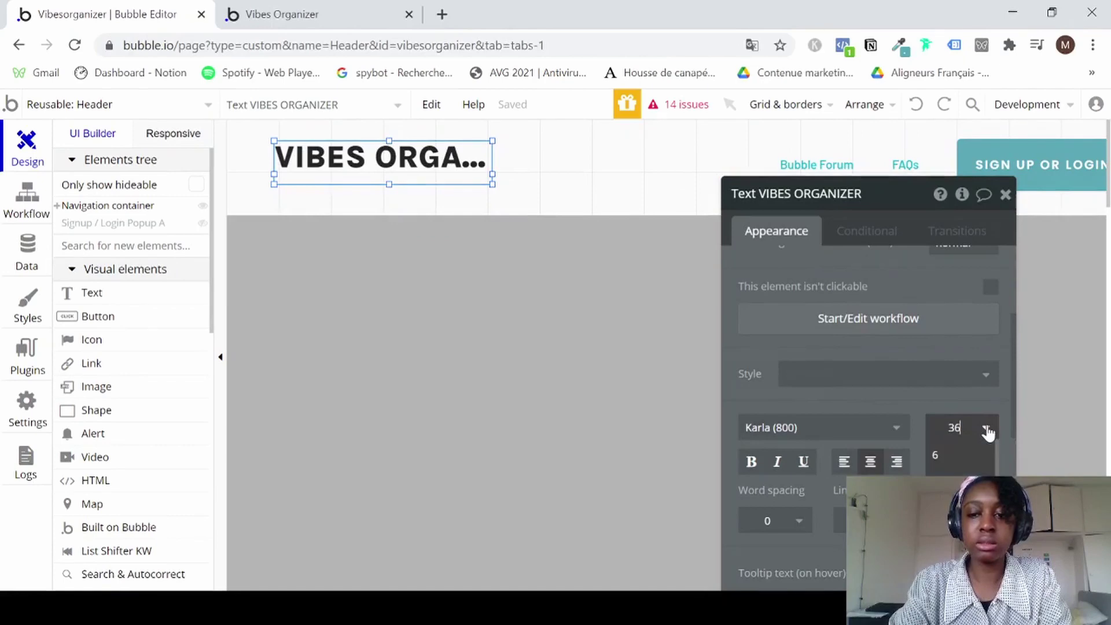
{"action": "left_click", "coordinate": [960, 472]}
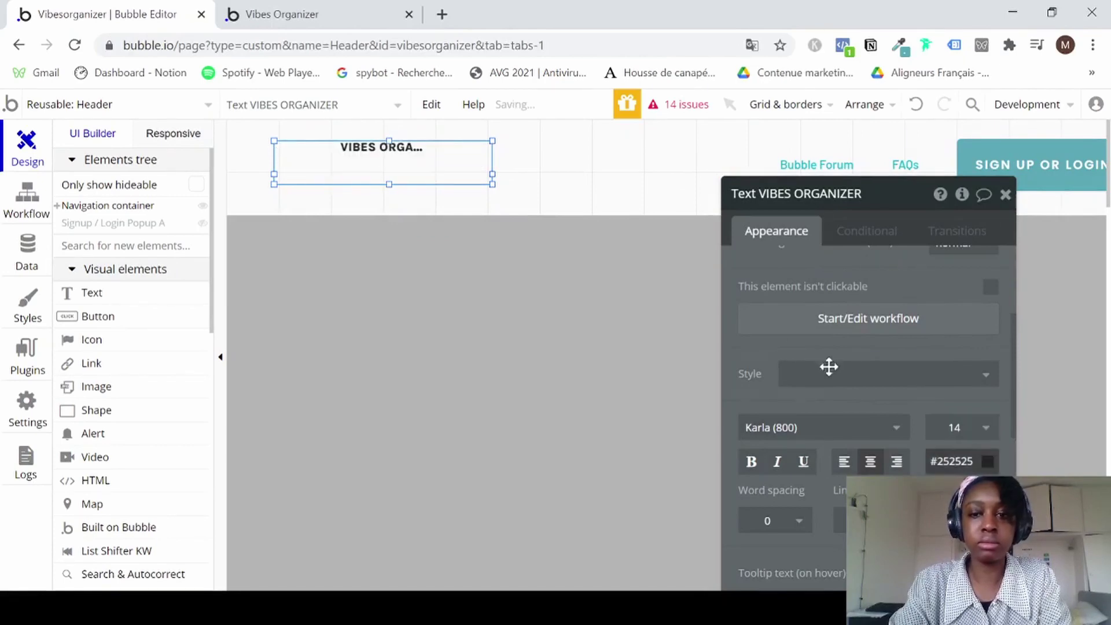
{"action": "left_click", "coordinate": [842, 462]}
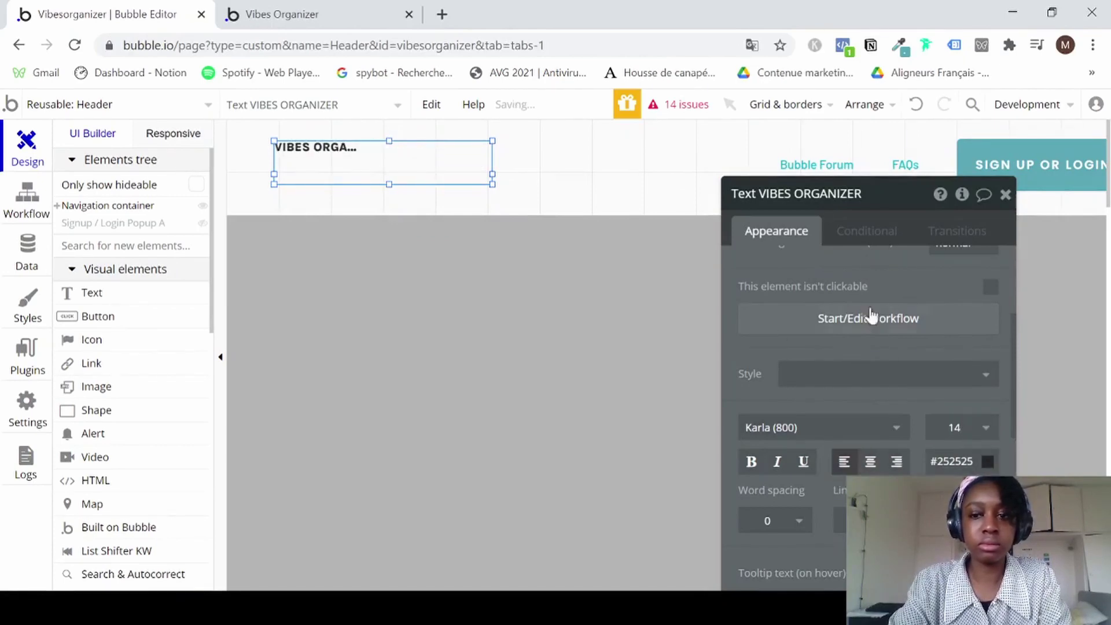
Resize the VIBES ORGANIZER text box to about 155 by 43 px and lower it towards the header's vertical middle.
{"action": "scroll", "coordinate": [867, 312], "scroll_direction": "up", "scroll_amount": 4}
{"action": "left_click_drag", "start_coordinate": [493, 173], "coordinate": [410, 166]}
{"action": "left_click_drag", "start_coordinate": [343, 184], "coordinate": [342, 155]}
{"action": "key", "text": "Down"}
{"action": "key", "text": "Down"}
{"action": "key", "text": "Down"}
{"action": "key", "text": "Down"}
{"action": "key", "text": "Down"}
{"action": "key", "text": "Down"}
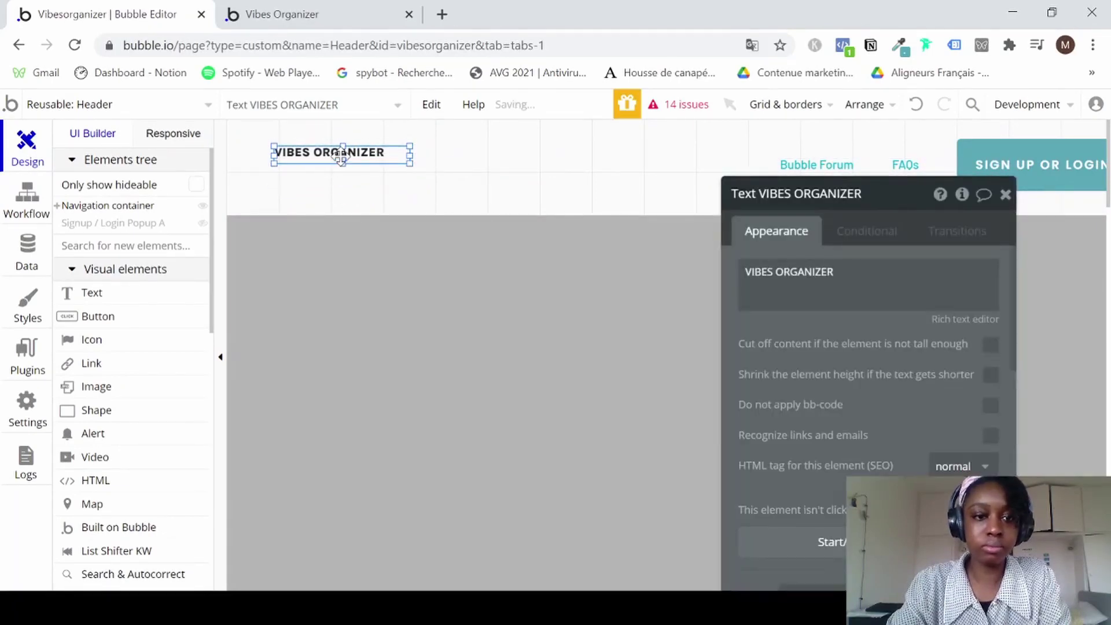
{"action": "key", "text": "Down"}
{"action": "key", "text": "Down"}
{"action": "key", "text": "Down"}
{"action": "key", "text": "Down"}
{"action": "key", "text": "Down"}
{"action": "key", "text": "Down"}
{"action": "key", "text": "Down"}
{"action": "key", "text": "Down"}
{"action": "key", "text": "Down"}
{"action": "key", "text": "Down"}
{"action": "key", "text": "Down"}
{"action": "key", "text": "Down"}
{"action": "key", "text": "Down"}
{"action": "key", "text": "Down"}
{"action": "key", "text": "Down"}
{"action": "key", "text": "Down"}
{"action": "key", "text": "Down"}
{"action": "key", "text": "Down"}
{"action": "key", "text": "Down"}
{"action": "key", "text": "Down"}
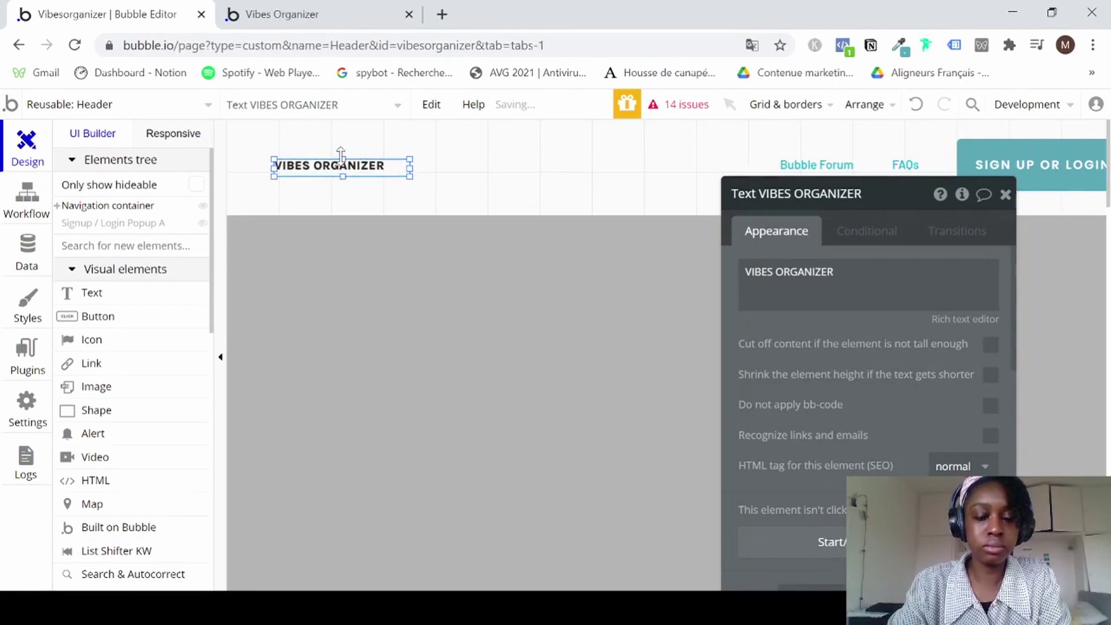
{"action": "left_click_drag", "start_coordinate": [341, 151], "coordinate": [343, 137]}
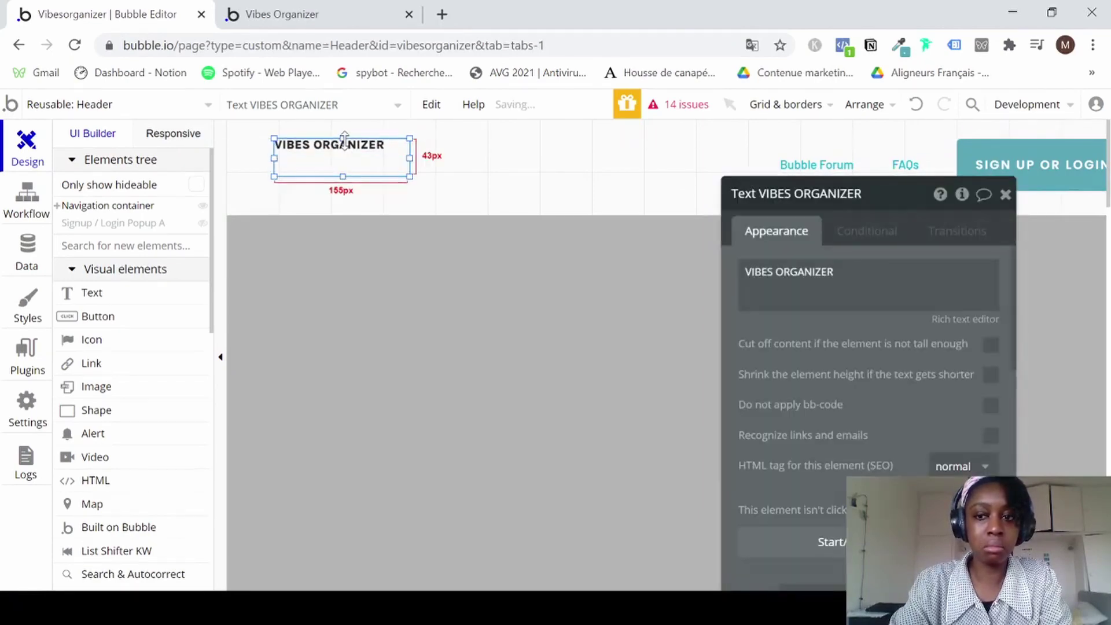
{"action": "left_click", "coordinate": [839, 284]}
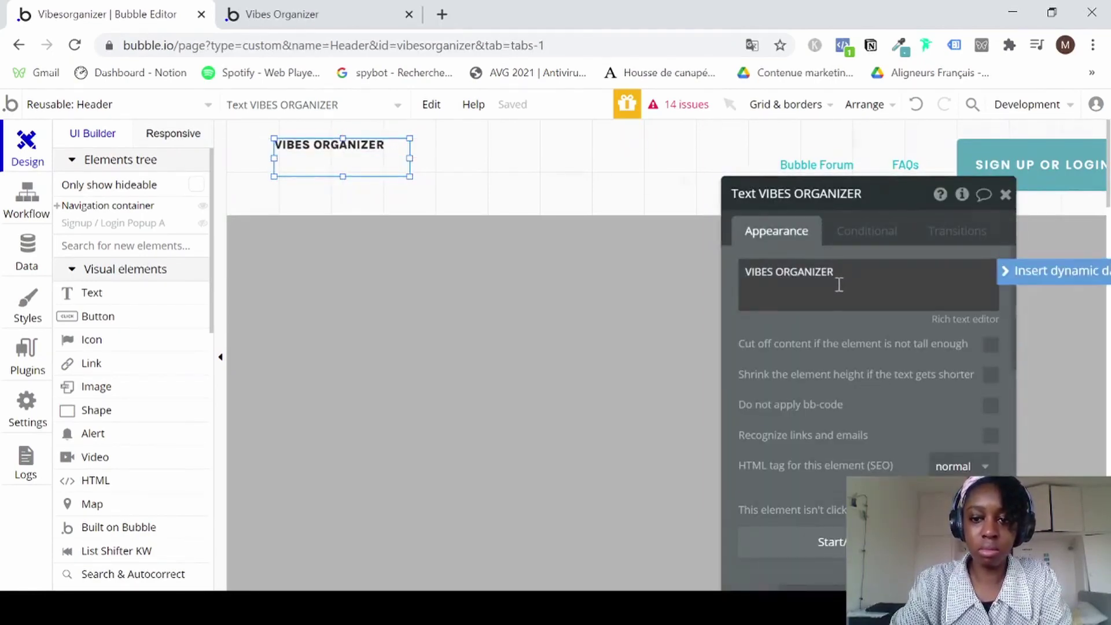
{"action": "triple_click", "coordinate": [806, 272]}
{"action": "left_click", "coordinate": [805, 272], "text": "shift"}
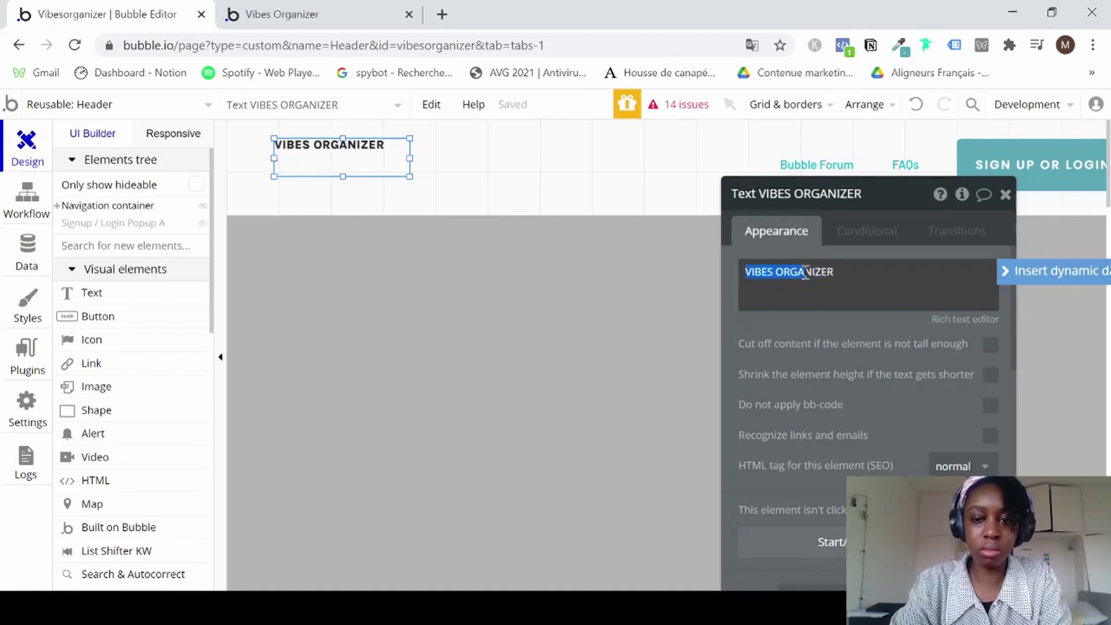
{"action": "triple_click", "coordinate": [837, 273]}
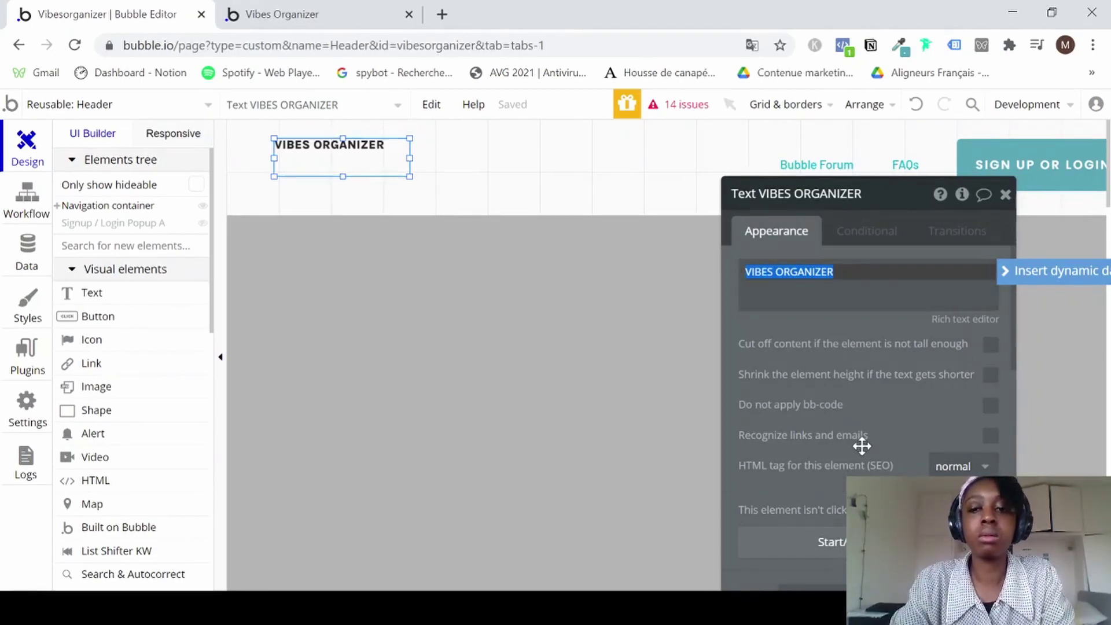
{"action": "scroll", "coordinate": [862, 446], "scroll_direction": "down", "scroll_amount": 4}
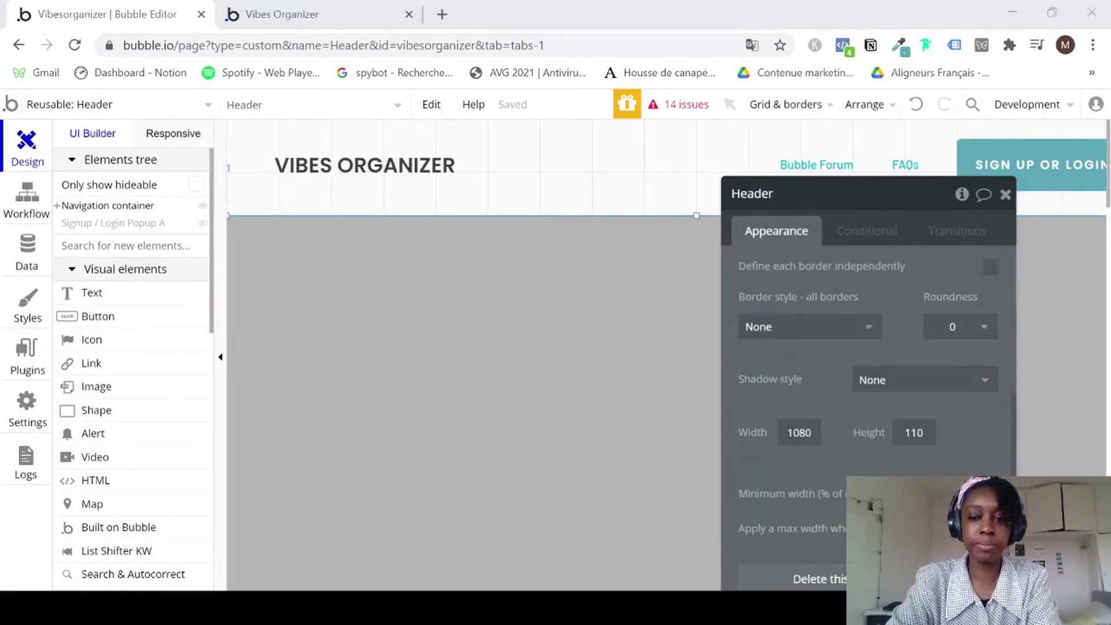
Clear the Bubble Forum link's external URL and make it lead to the internal page saved_tracks.
{"action": "left_click", "coordinate": [809, 165]}
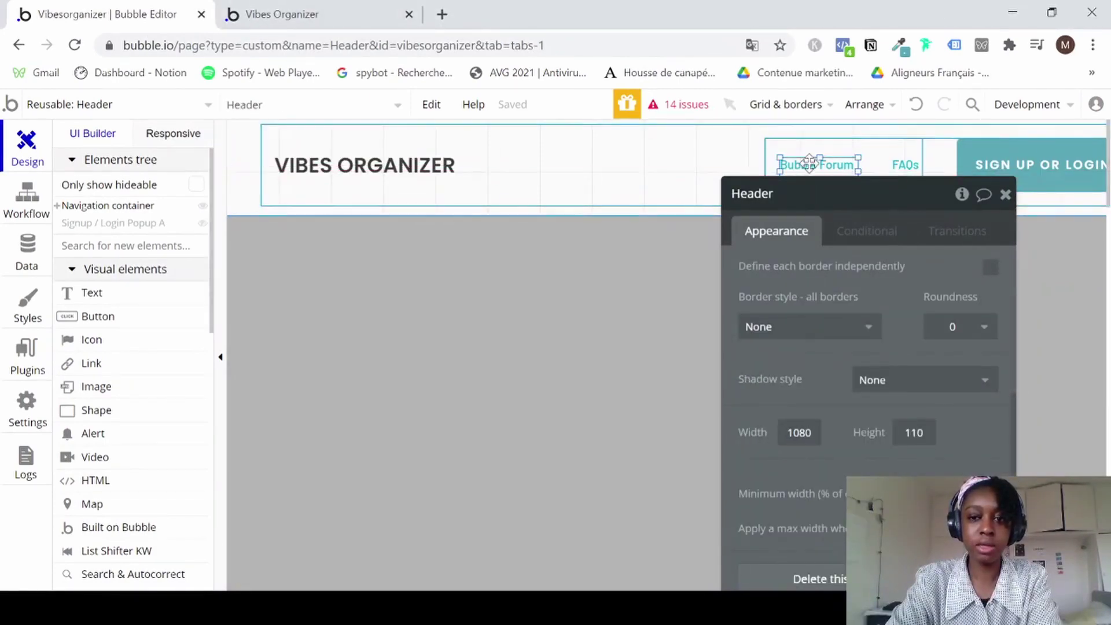
{"action": "scroll", "coordinate": [848, 348], "scroll_direction": "up", "scroll_amount": 5}
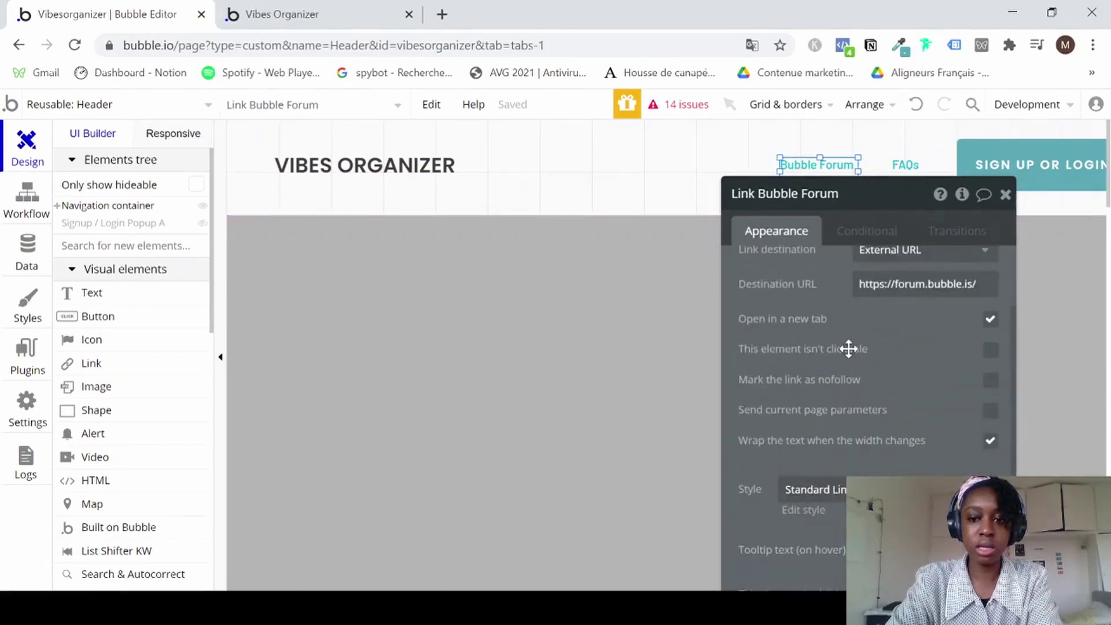
{"action": "left_click", "coordinate": [911, 398]}
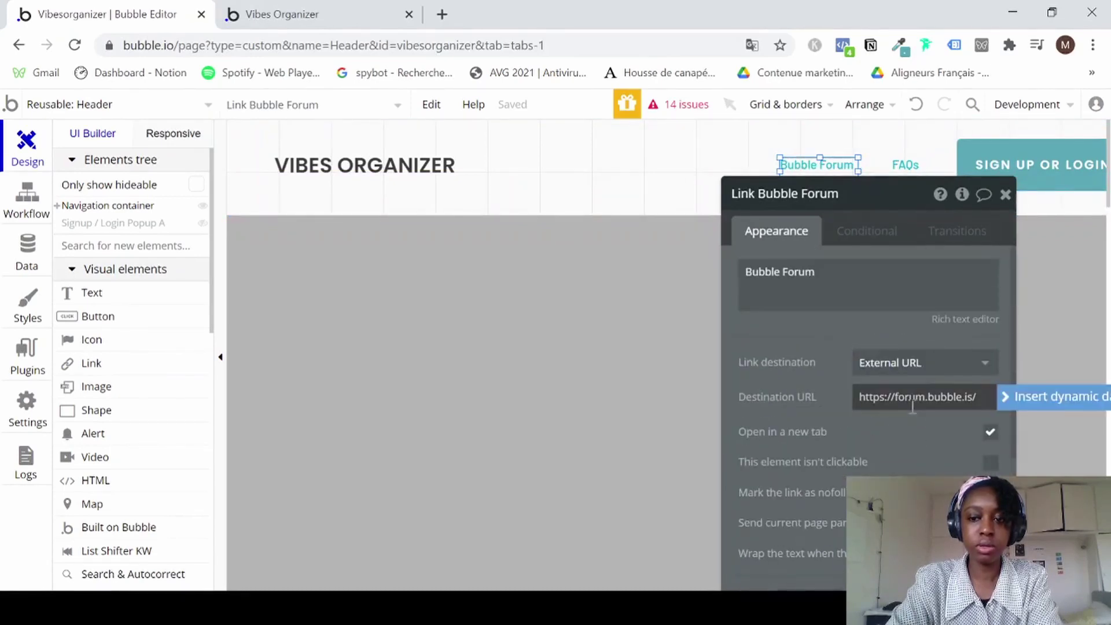
{"action": "key", "text": "ctrl+a"}
{"action": "key", "text": "BackSpace"}
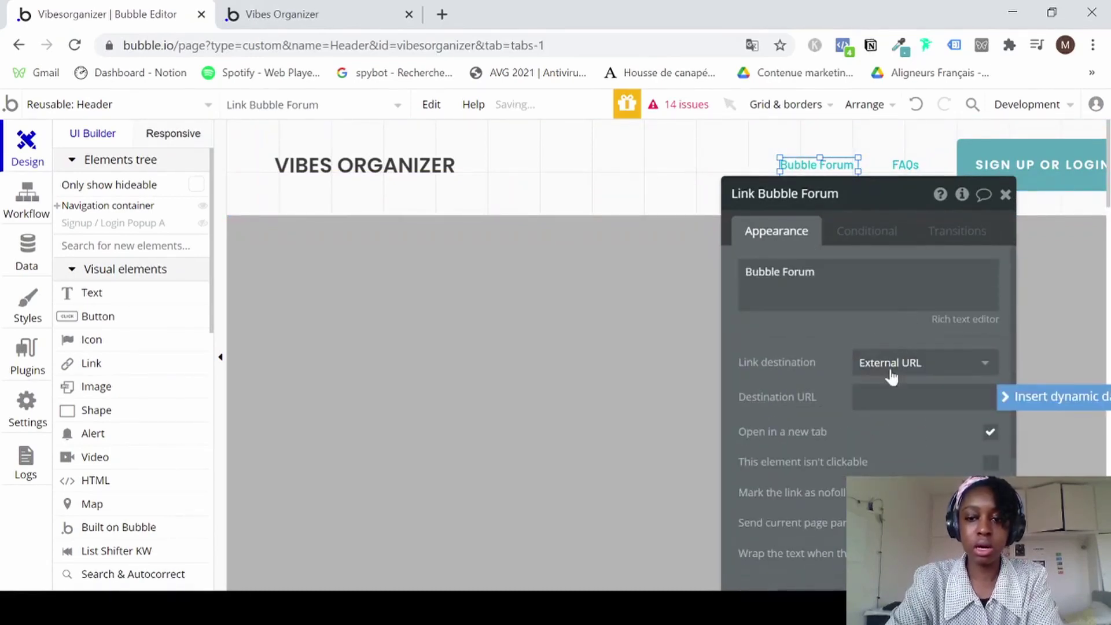
{"action": "left_click", "coordinate": [903, 364]}
{"action": "left_click", "coordinate": [900, 393]}
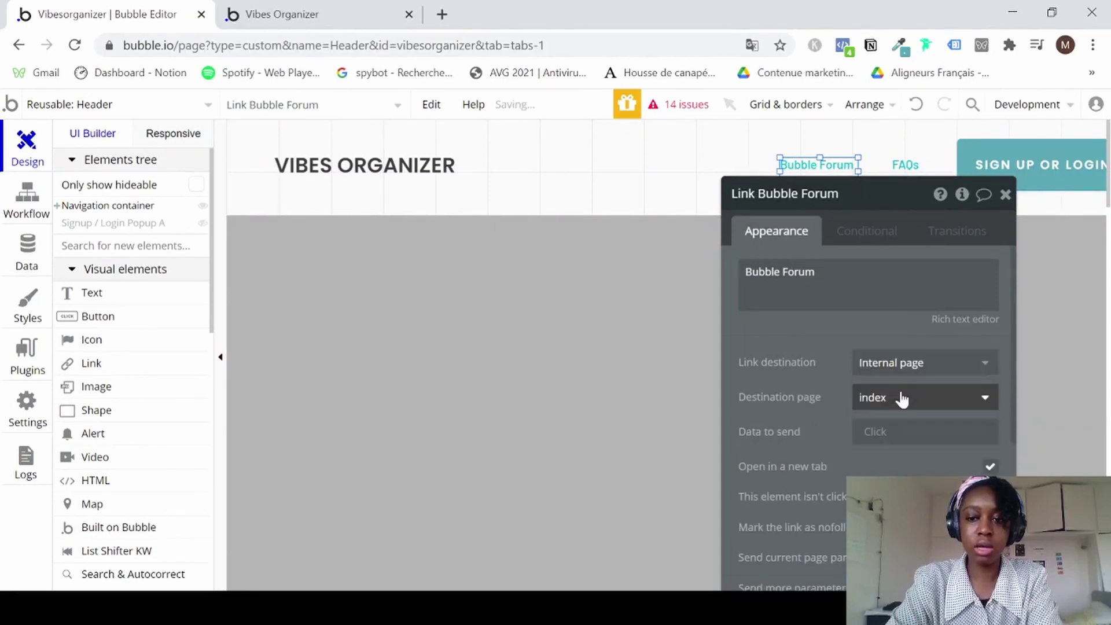
{"action": "left_click", "coordinate": [895, 405]}
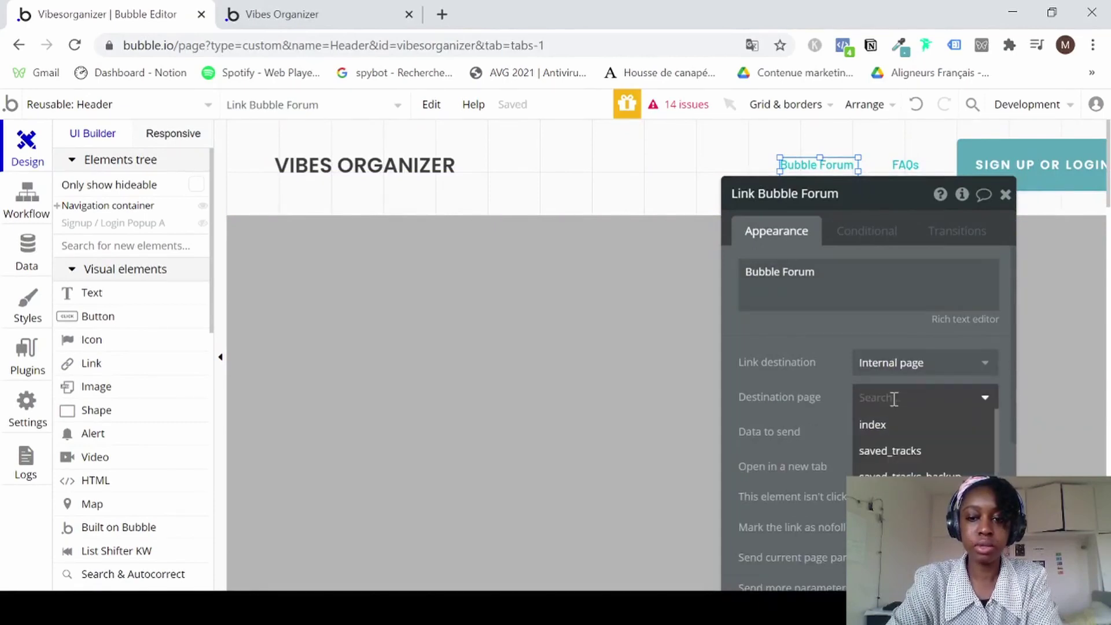
{"action": "left_click", "coordinate": [894, 450]}
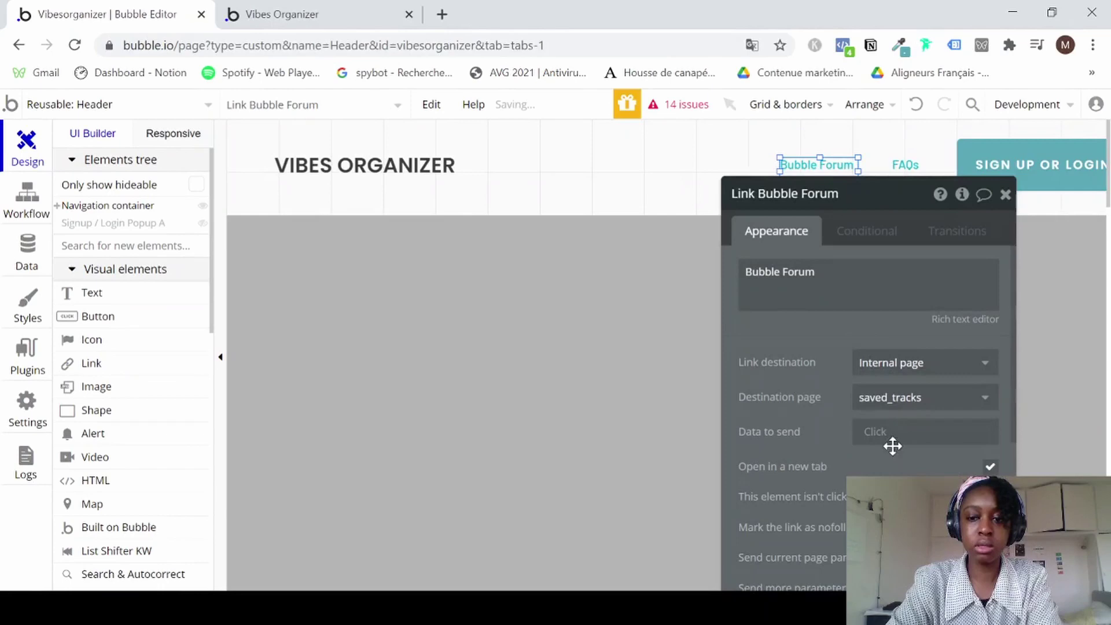
Change the Bubble Forum link's text to "Your Tracks".
{"action": "left_click", "coordinate": [824, 290]}
{"action": "key", "text": "ctrl+a"}
{"action": "type", "text": "yO"}
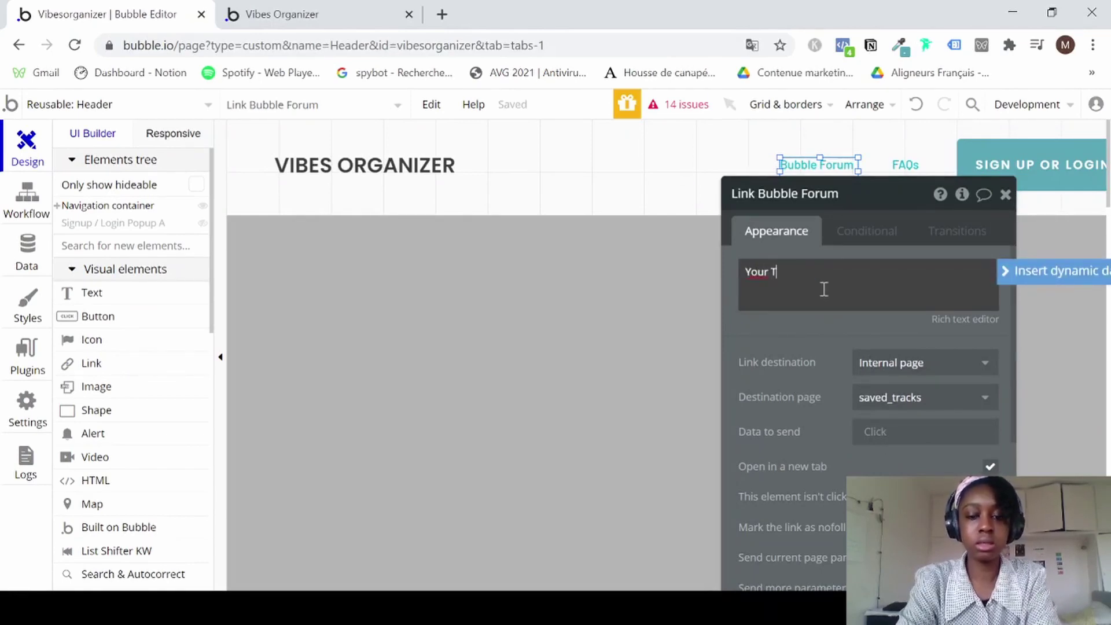
{"action": "left_click", "coordinate": [808, 325]}
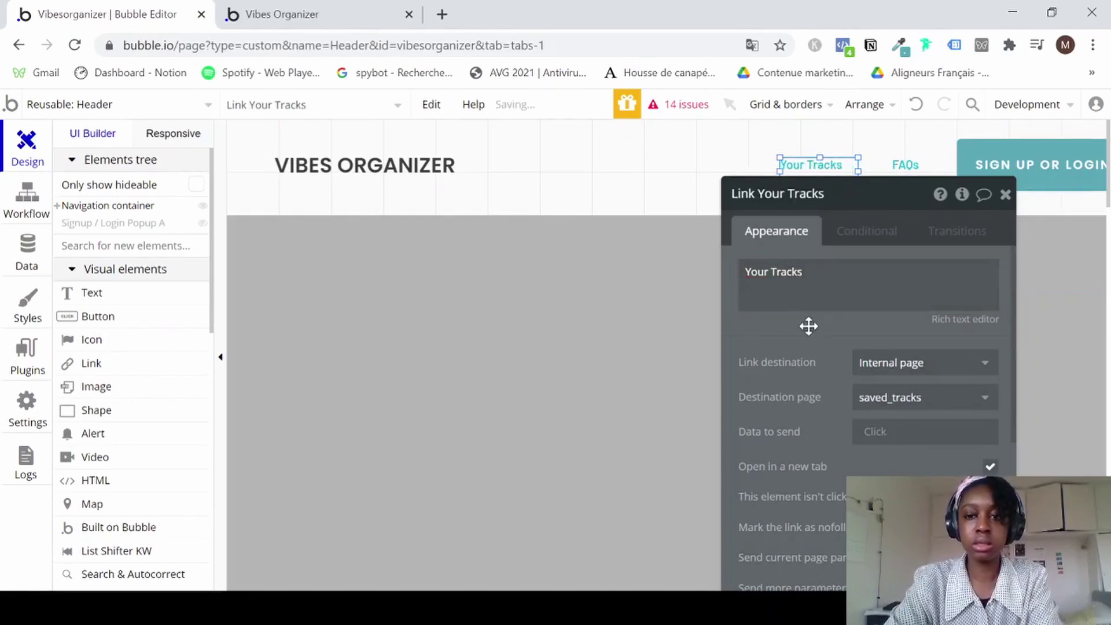
Open the link's Standard Link style for editing and bring up its font choices.
{"action": "scroll", "coordinate": [833, 358], "scroll_direction": "down", "scroll_amount": 5}
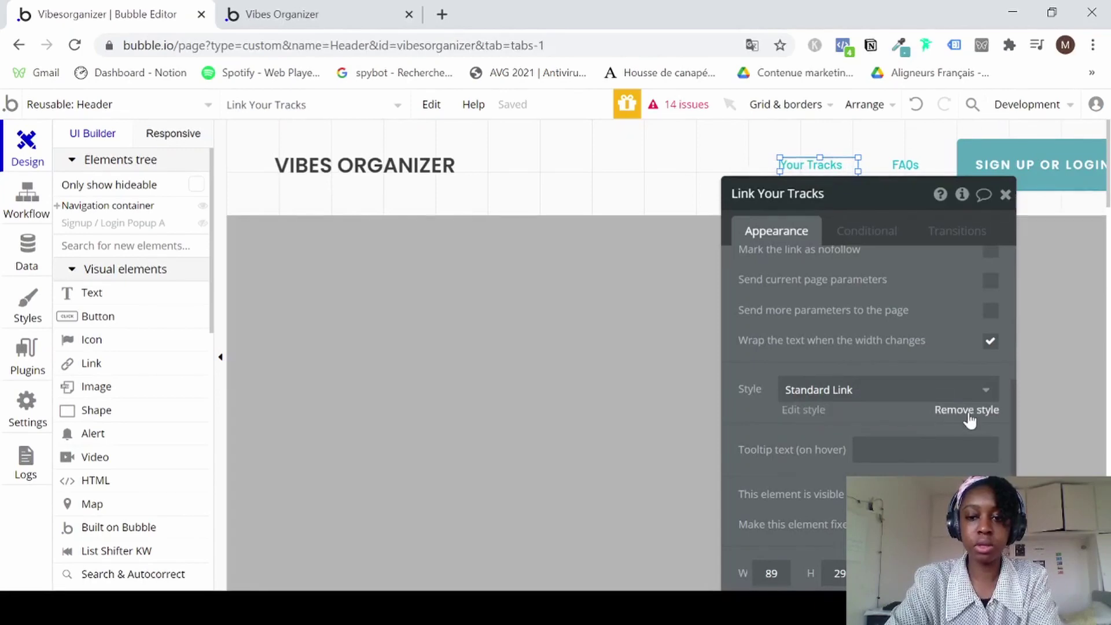
{"action": "left_click", "coordinate": [803, 409]}
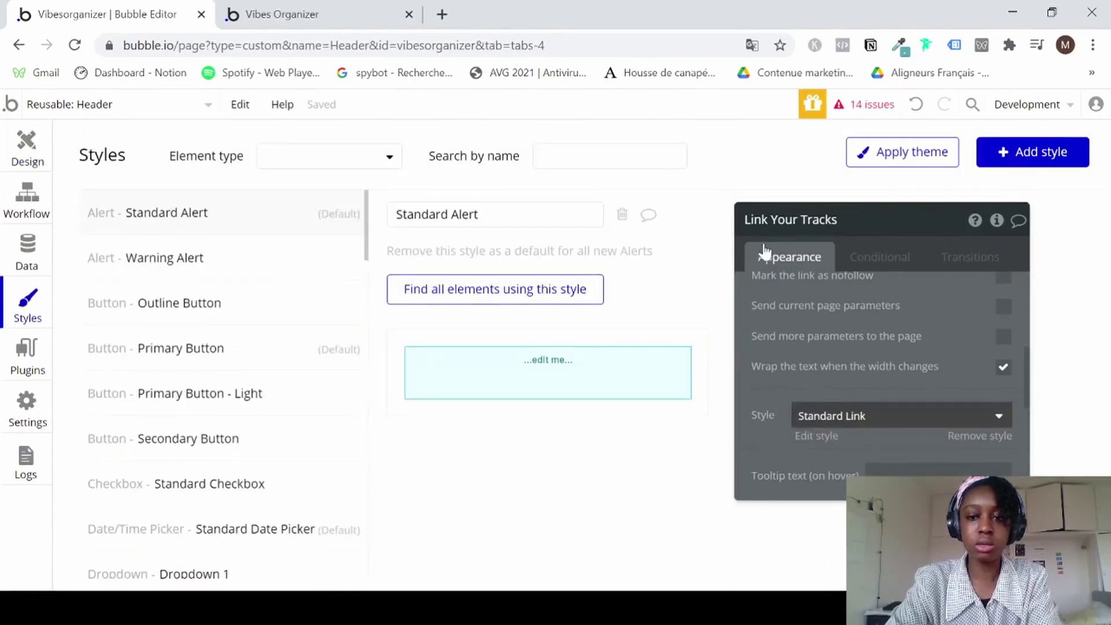
{"action": "scroll", "coordinate": [815, 346], "scroll_direction": "up", "scroll_amount": 3}
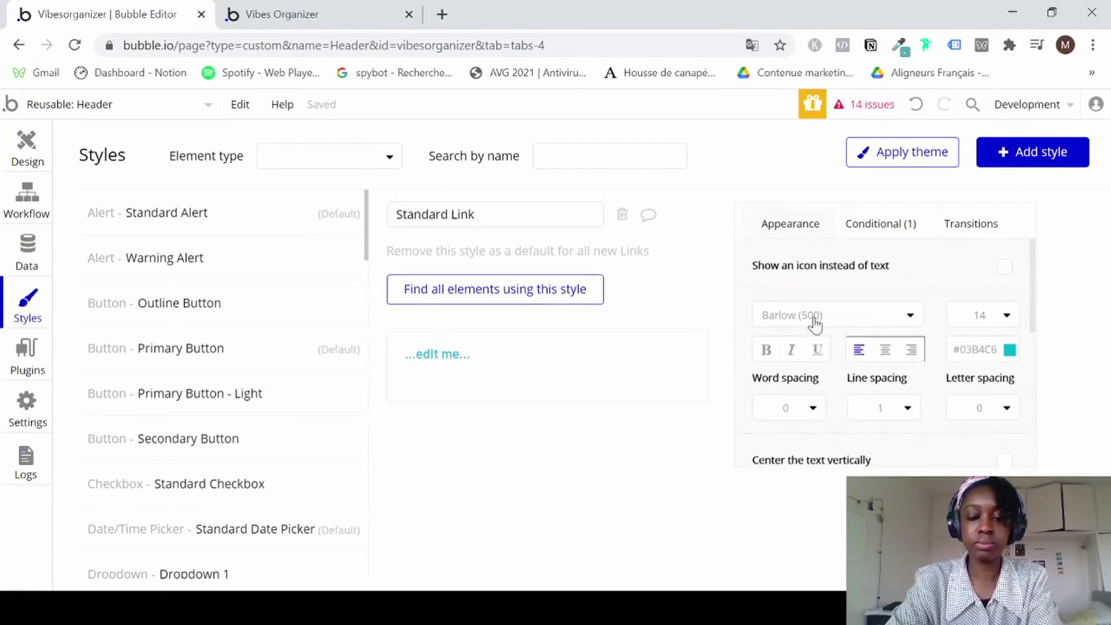
{"action": "left_click", "coordinate": [907, 326]}
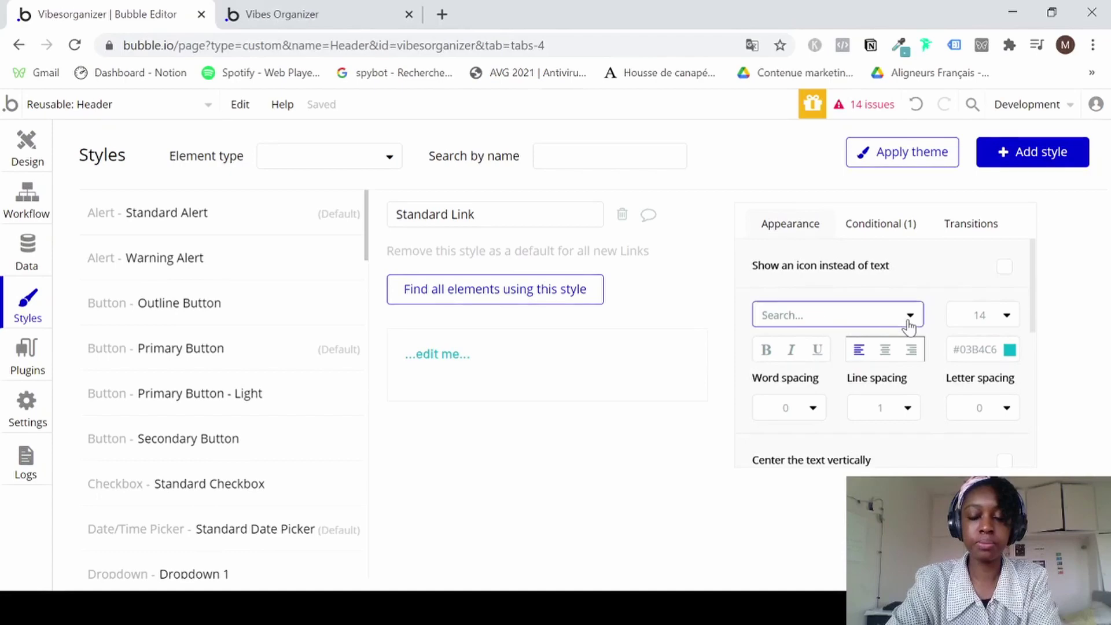
{"action": "left_click", "coordinate": [868, 313]}
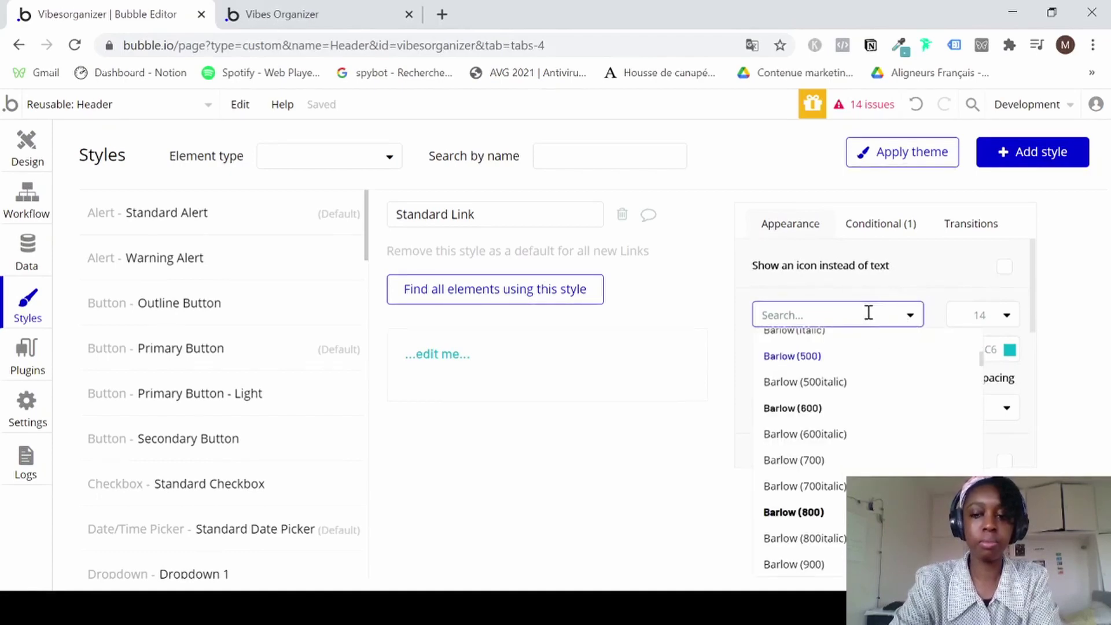
{"action": "left_click", "coordinate": [868, 312]}
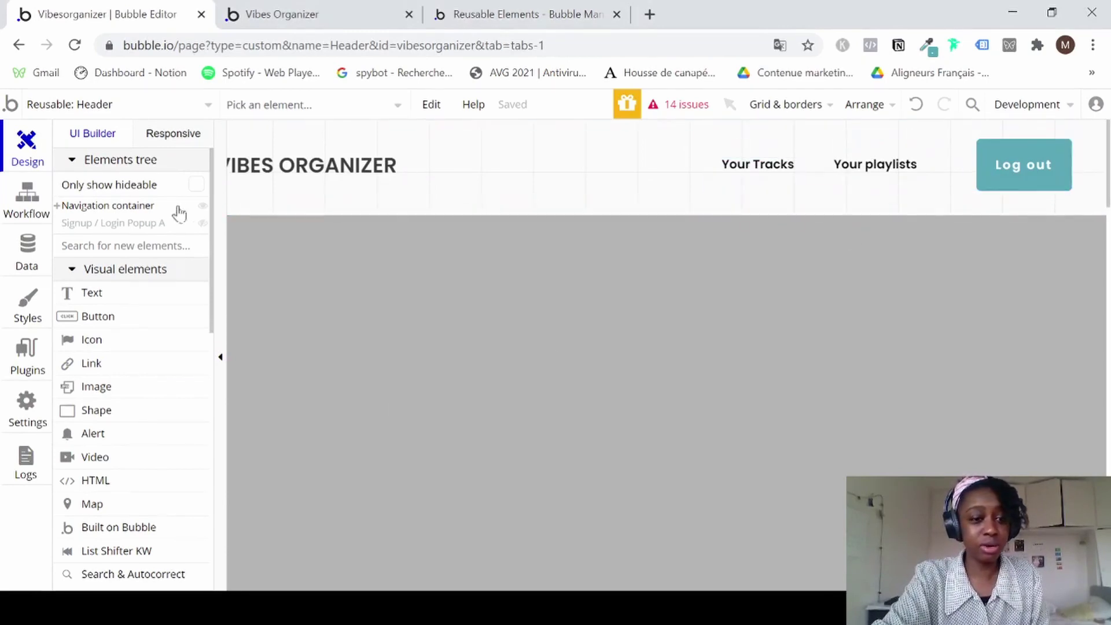
Switch the editor to the saved_tracks page.
{"action": "left_click", "coordinate": [111, 106]}
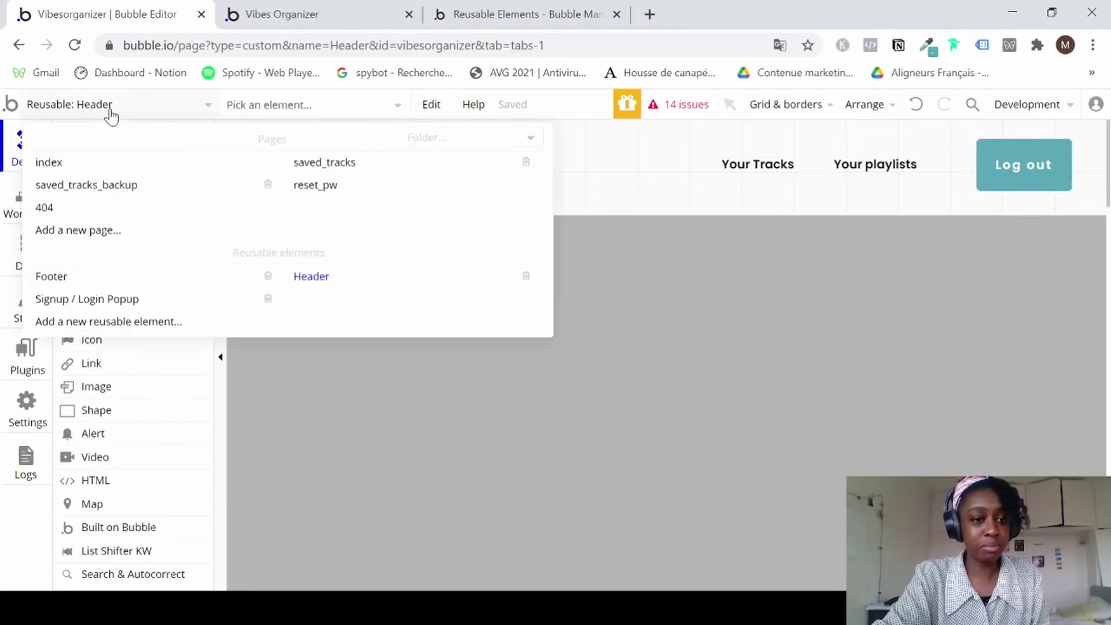
{"action": "left_click", "coordinate": [306, 157]}
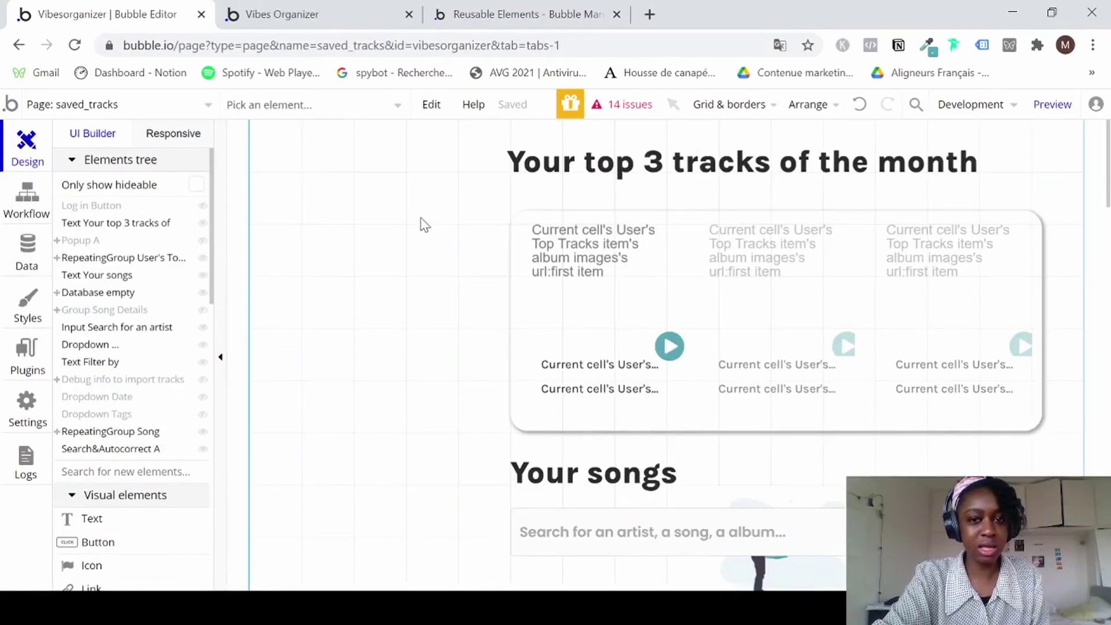
Try to place the reusable Header across the page above the top tracks group, then undo the placement.
{"action": "scroll", "coordinate": [92, 399], "scroll_direction": "down", "scroll_amount": 10}
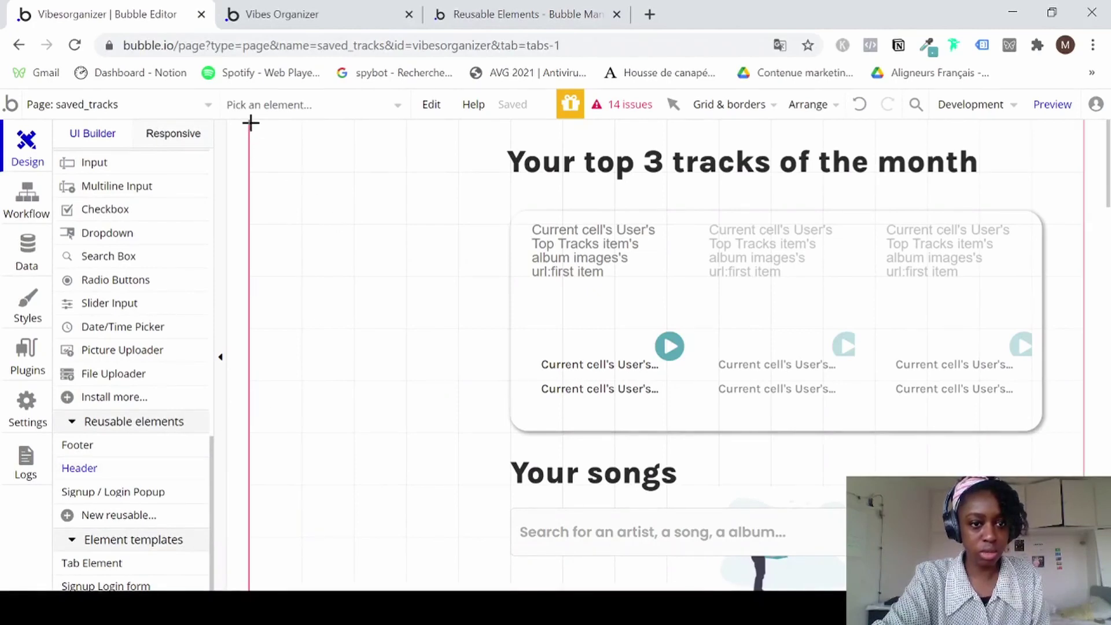
{"action": "left_click_drag", "start_coordinate": [251, 123], "coordinate": [914, 255]}
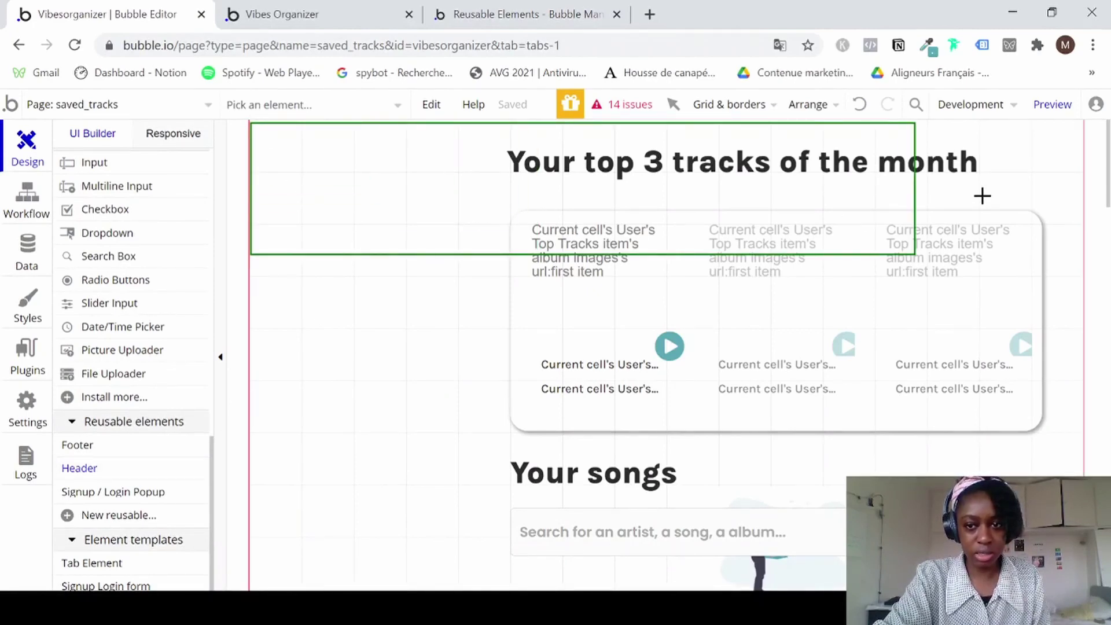
{"action": "left_click_drag", "start_coordinate": [982, 195], "coordinate": [1084, 206]}
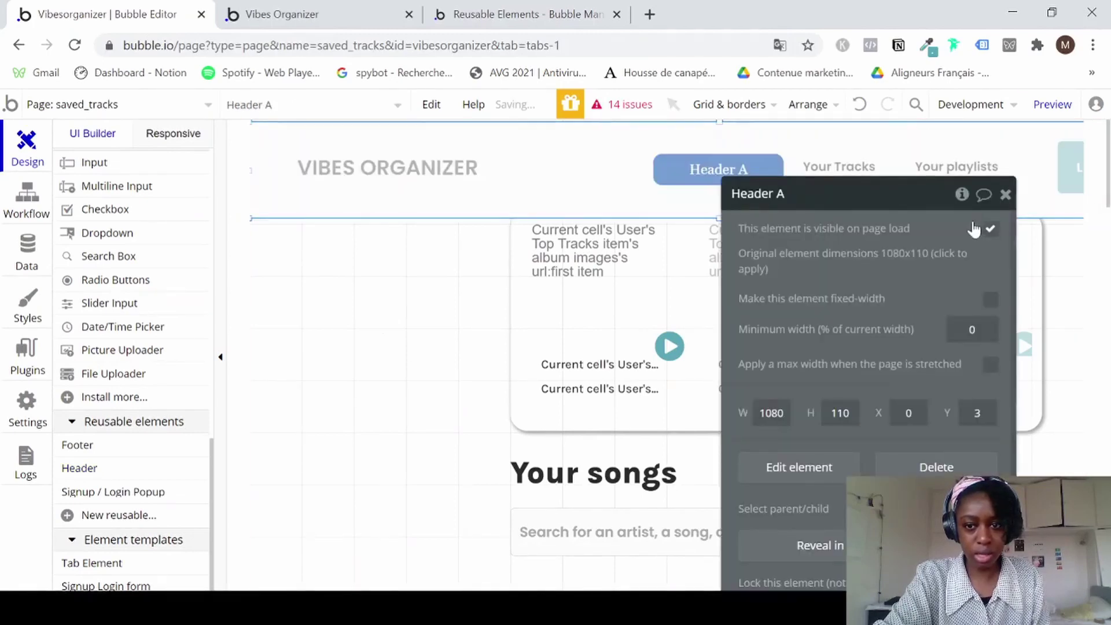
{"action": "left_click", "coordinate": [1004, 194]}
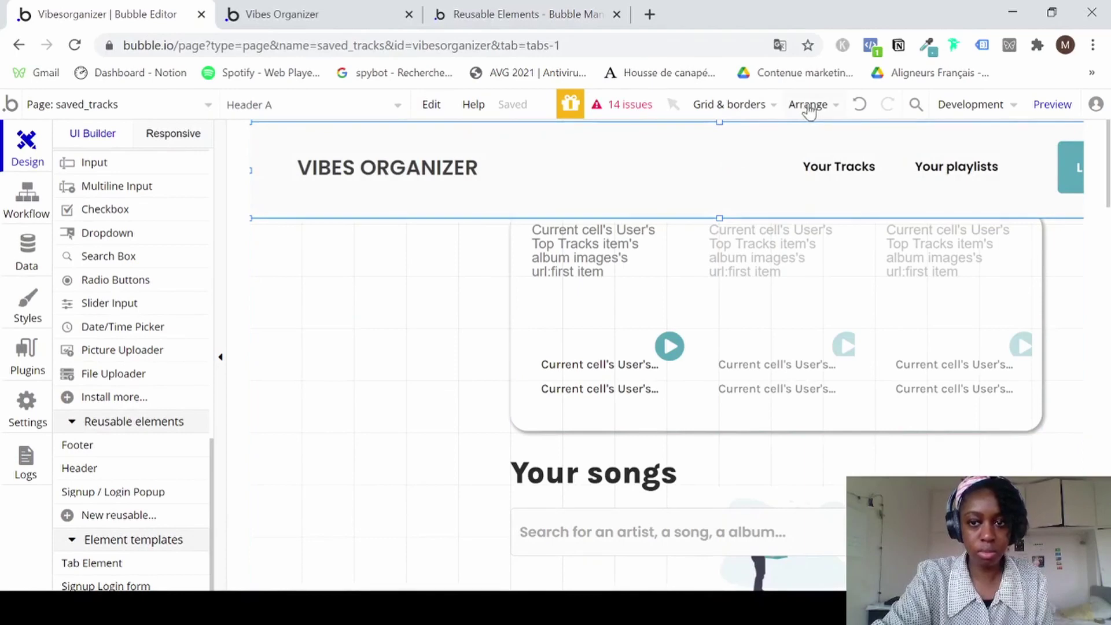
{"action": "left_click", "coordinate": [859, 107]}
Move the "Your top 3 tracks of the month" heading down and left, clear of the header area.
{"action": "left_click", "coordinate": [765, 171]}
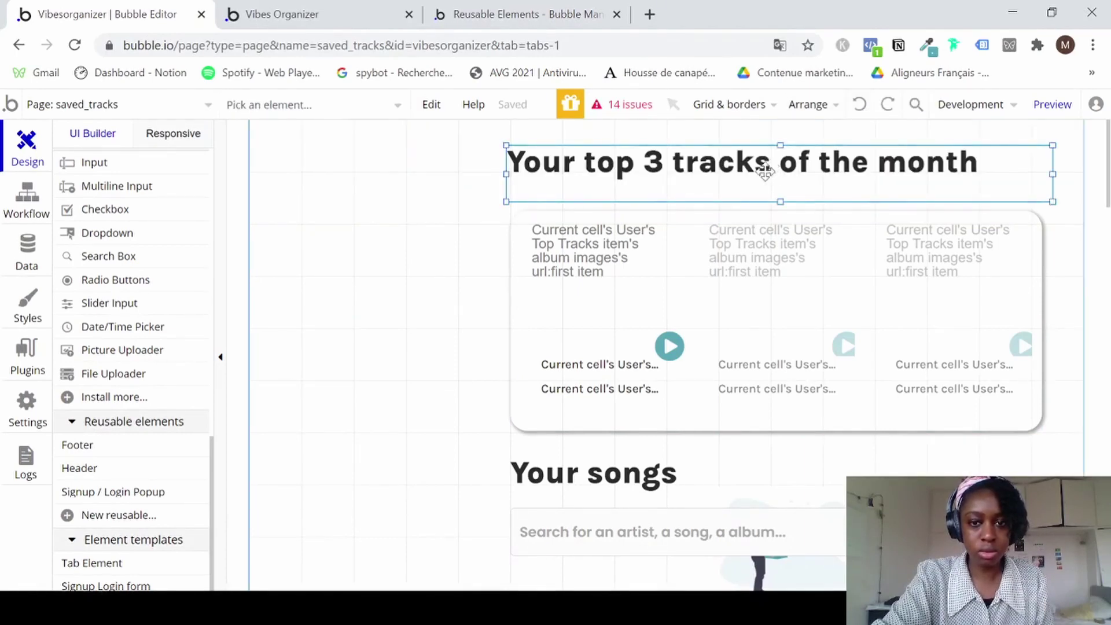
{"action": "left_click_drag", "start_coordinate": [765, 170], "coordinate": [589, 185]}
{"action": "scroll", "coordinate": [588, 397], "scroll_direction": "down", "scroll_amount": 3}
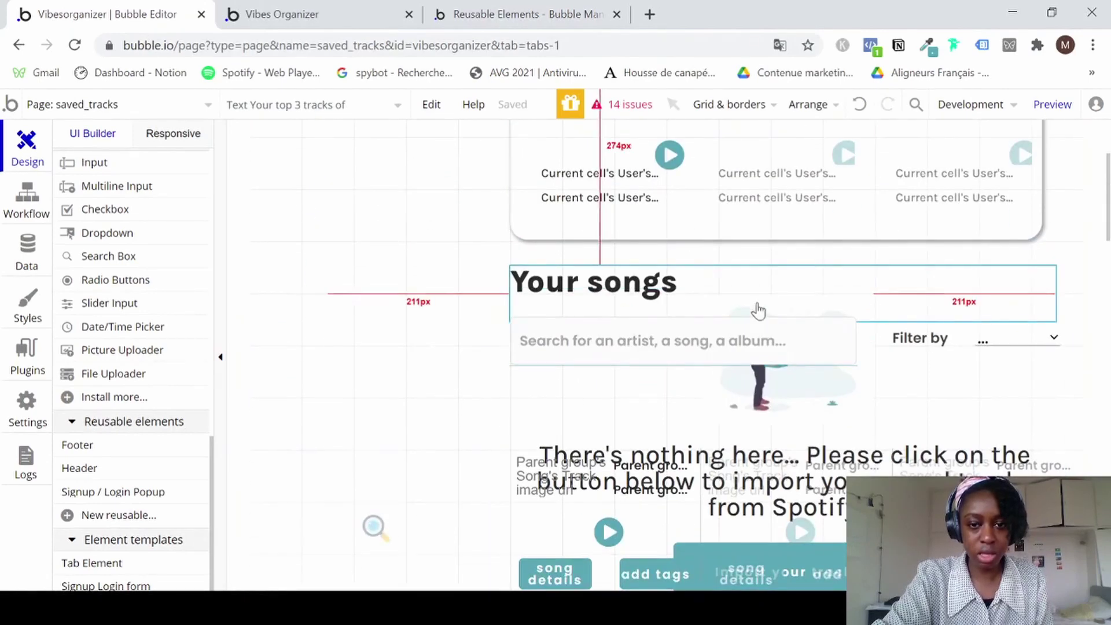
{"action": "scroll", "coordinate": [770, 304], "scroll_direction": "up", "scroll_amount": 3}
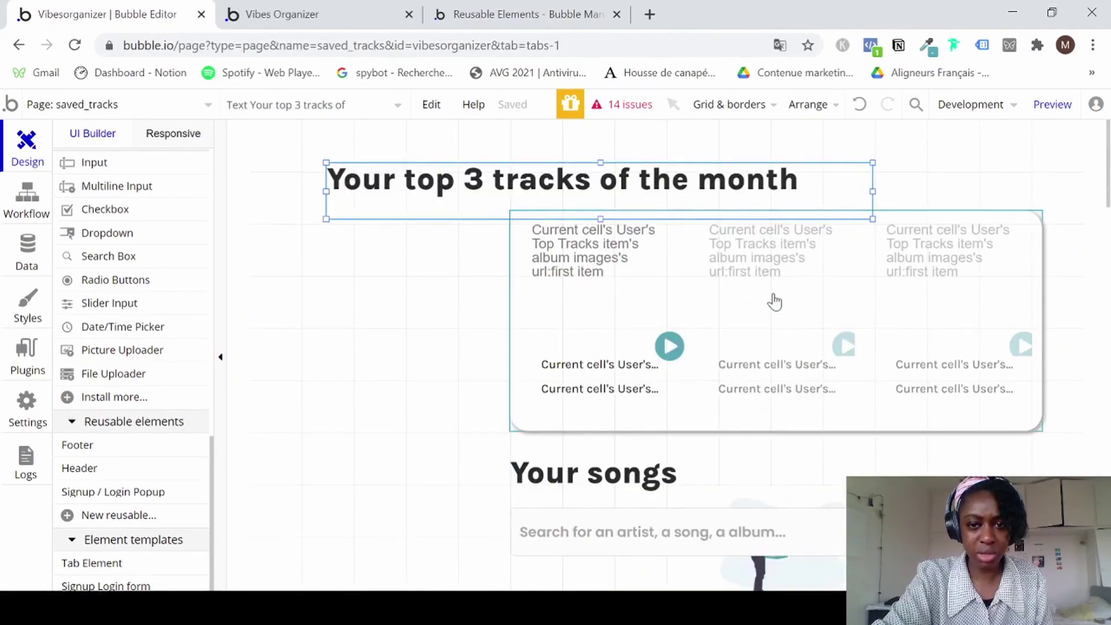
{"action": "left_click_drag", "start_coordinate": [523, 174], "coordinate": [471, 370]}
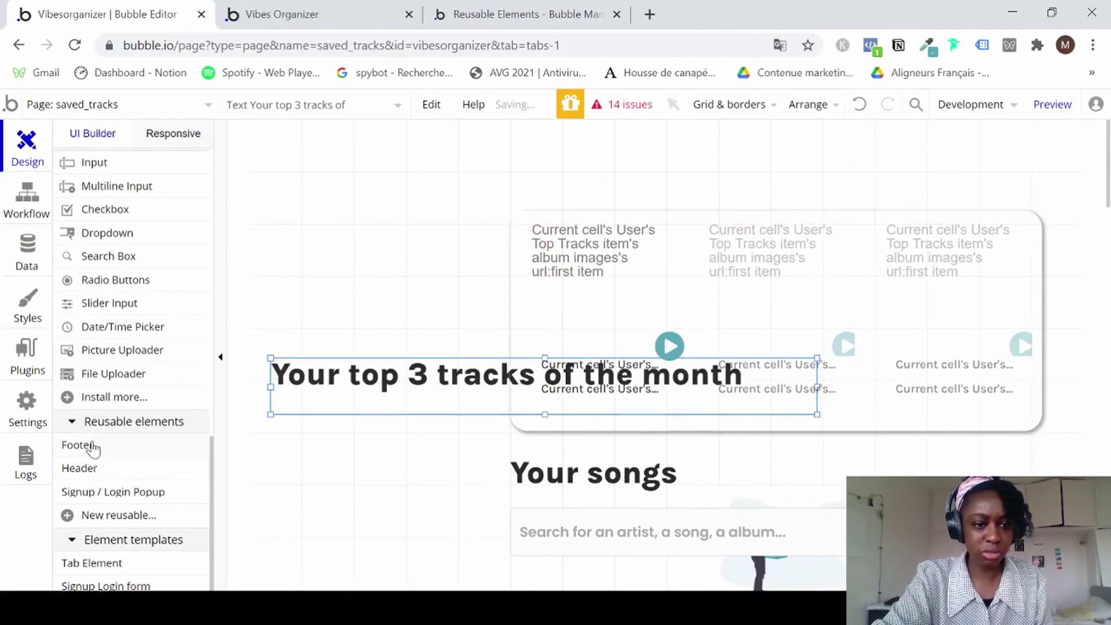
Place the reusable Header across the top of the page at 1080 by 110 px, with X 0 and Y 1.
{"action": "left_click", "coordinate": [87, 466]}
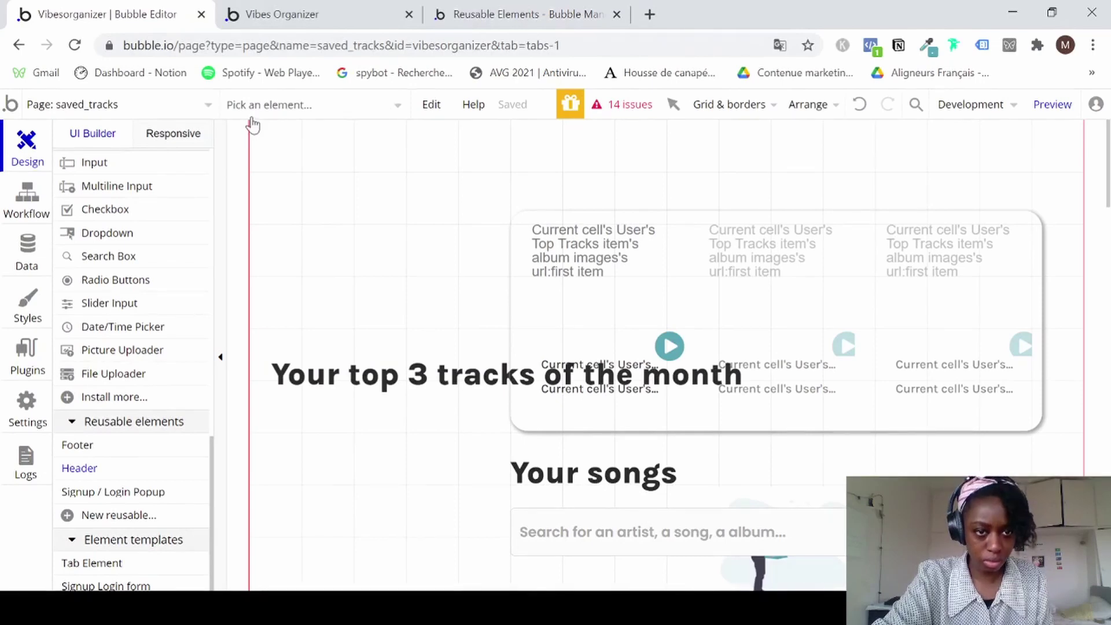
{"action": "mouse_move", "coordinate": [250, 120]}
{"action": "left_mouse_down"}
{"action": "mouse_move", "coordinate": [491, 228]}
{"action": "mouse_move", "coordinate": [999, 216]}
{"action": "mouse_move", "coordinate": [1080, 191]}
{"action": "left_mouse_up"}
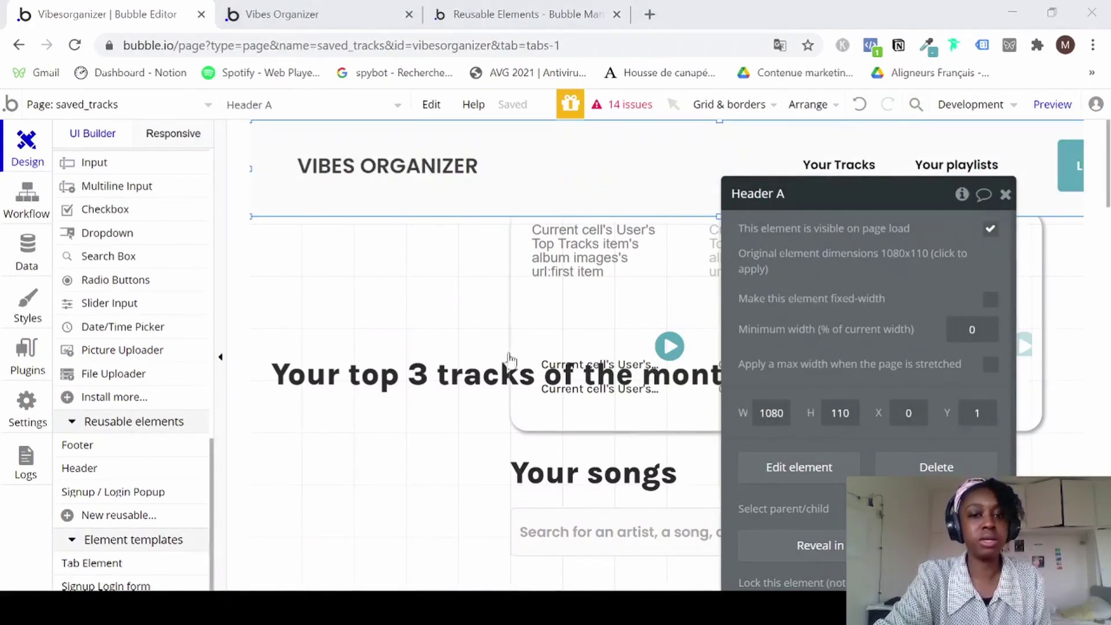
{"action": "left_click", "coordinate": [454, 297]}
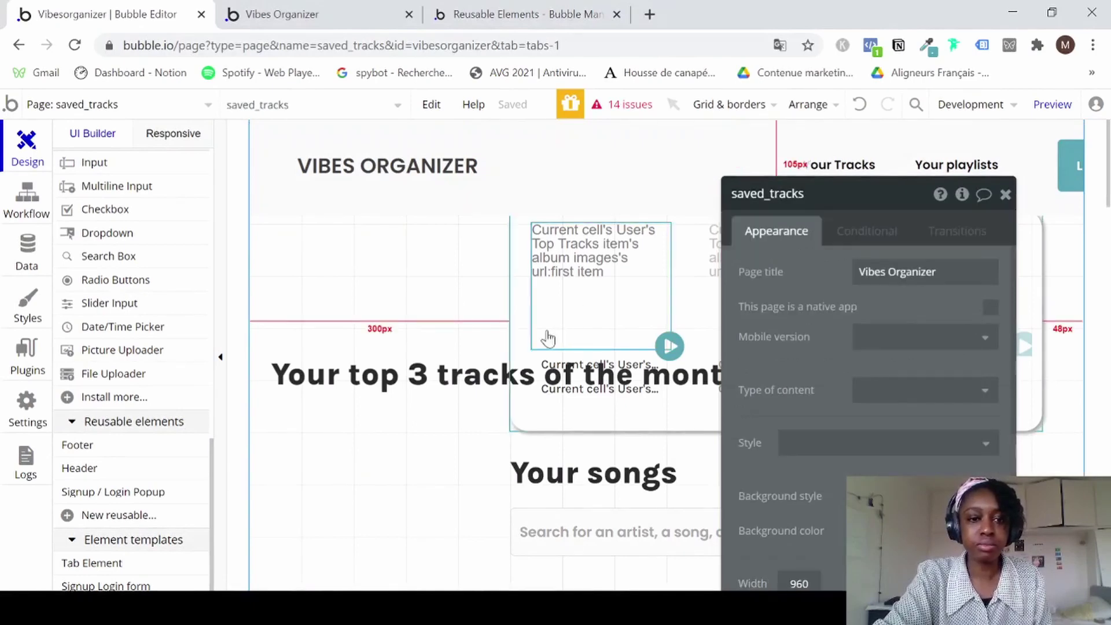
{"action": "left_click", "coordinate": [431, 209]}
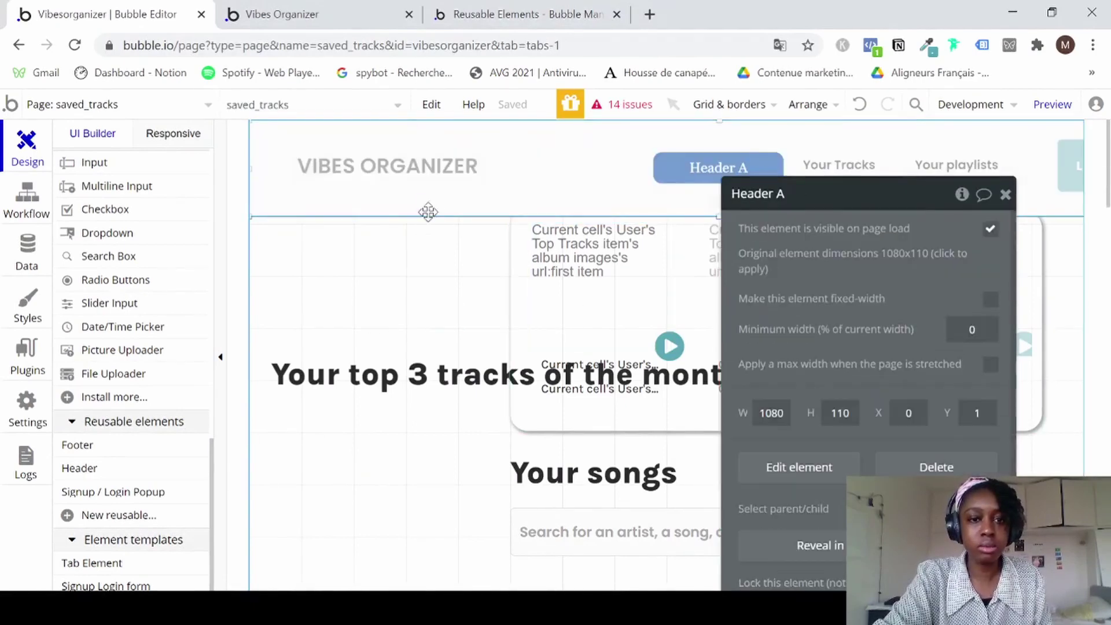
{"action": "left_click", "coordinate": [1005, 194]}
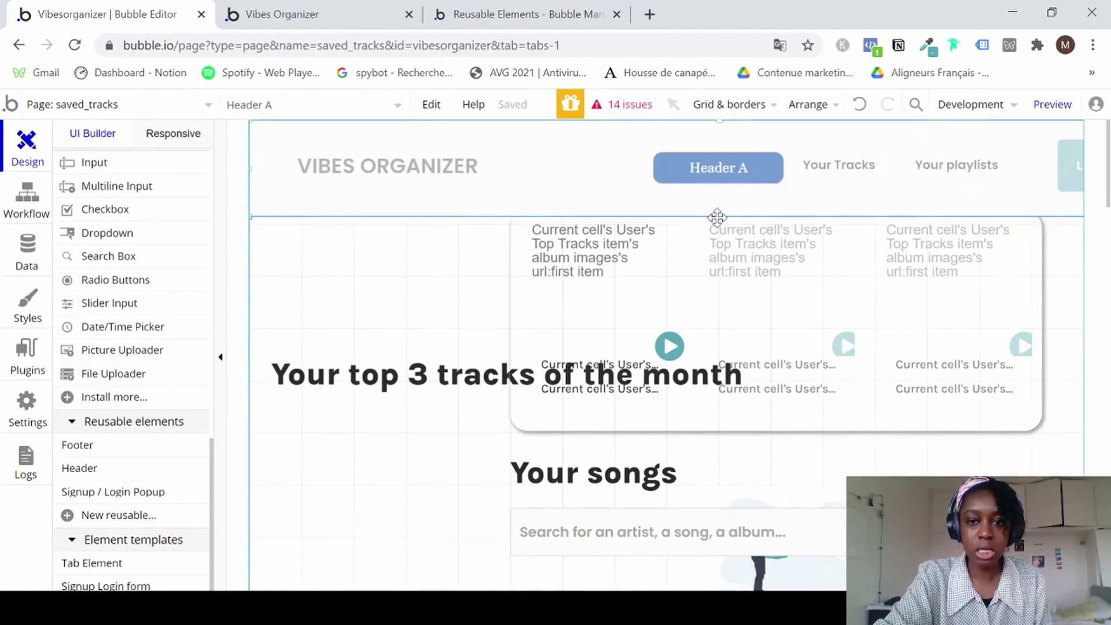
Reduce the Header's height by raising its lower edge to just beneath the log out button.
{"action": "left_click_drag", "start_coordinate": [719, 216], "coordinate": [719, 193]}
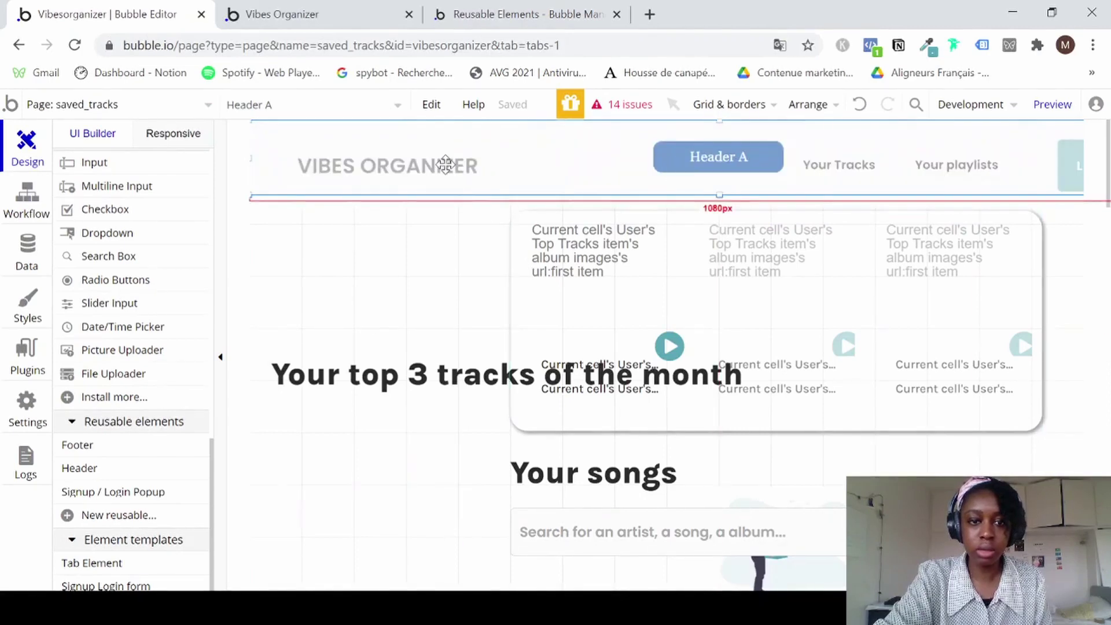
{"action": "left_click_drag", "start_coordinate": [719, 195], "coordinate": [719, 187]}
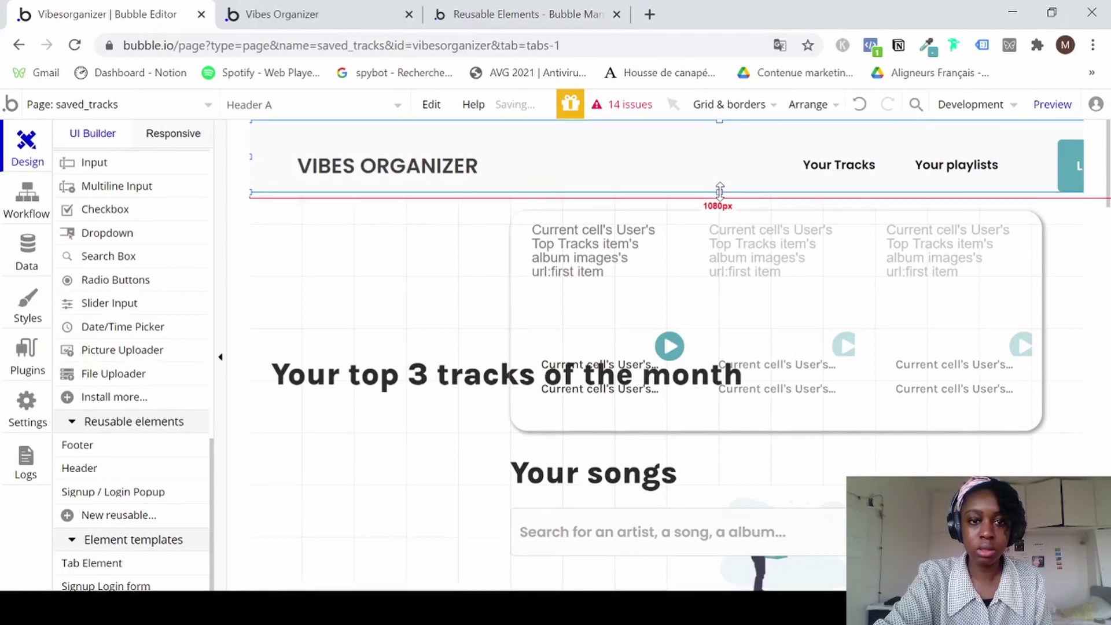
{"action": "left_click", "coordinate": [421, 285]}
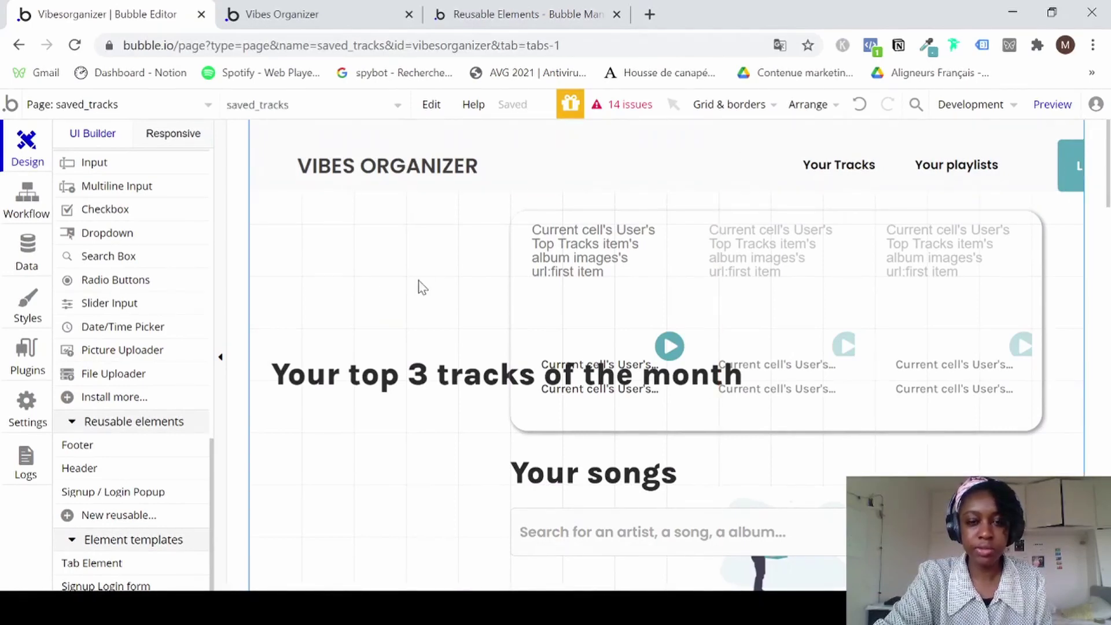
Delete the top tracks repeating group and the "Your top 3 tracks of the month" heading.
{"action": "left_click", "coordinate": [520, 277]}
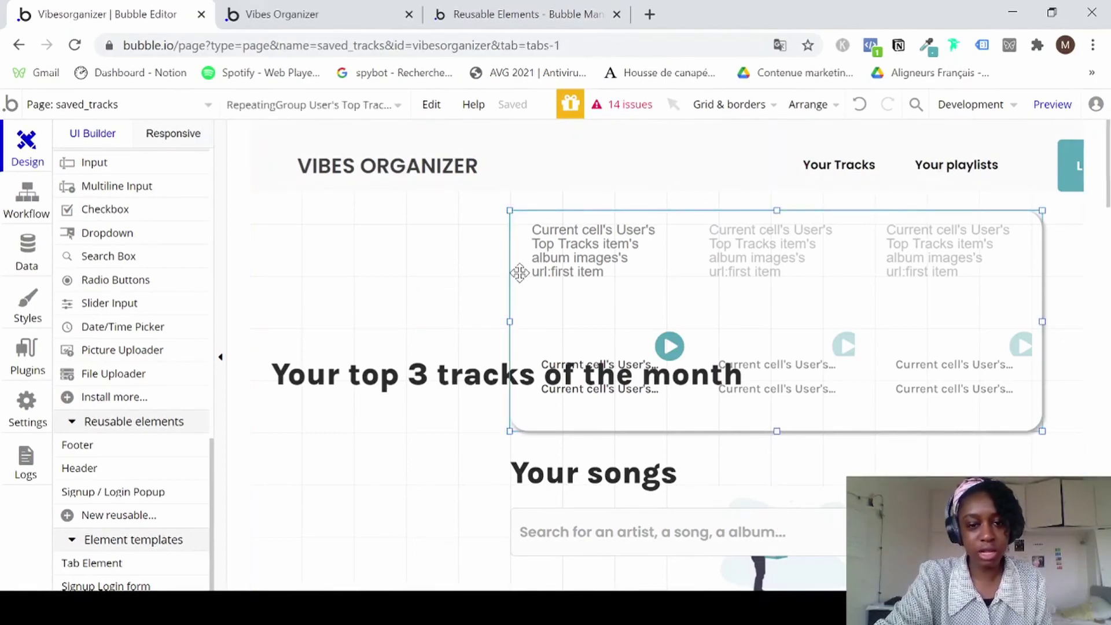
{"action": "key", "text": "Delete"}
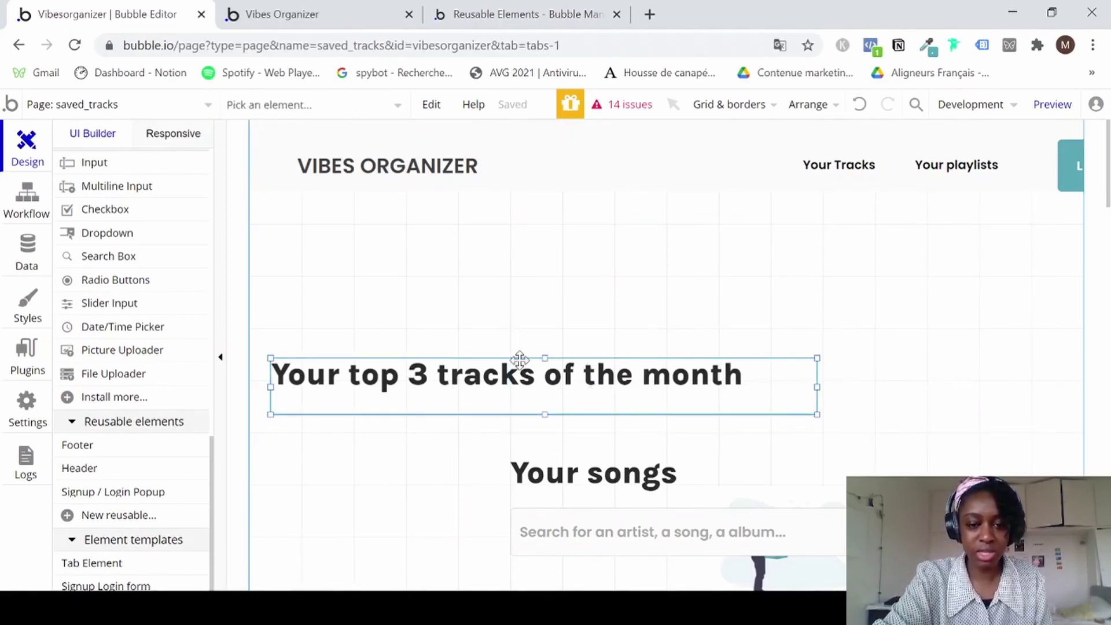
{"action": "key", "text": "Delete"}
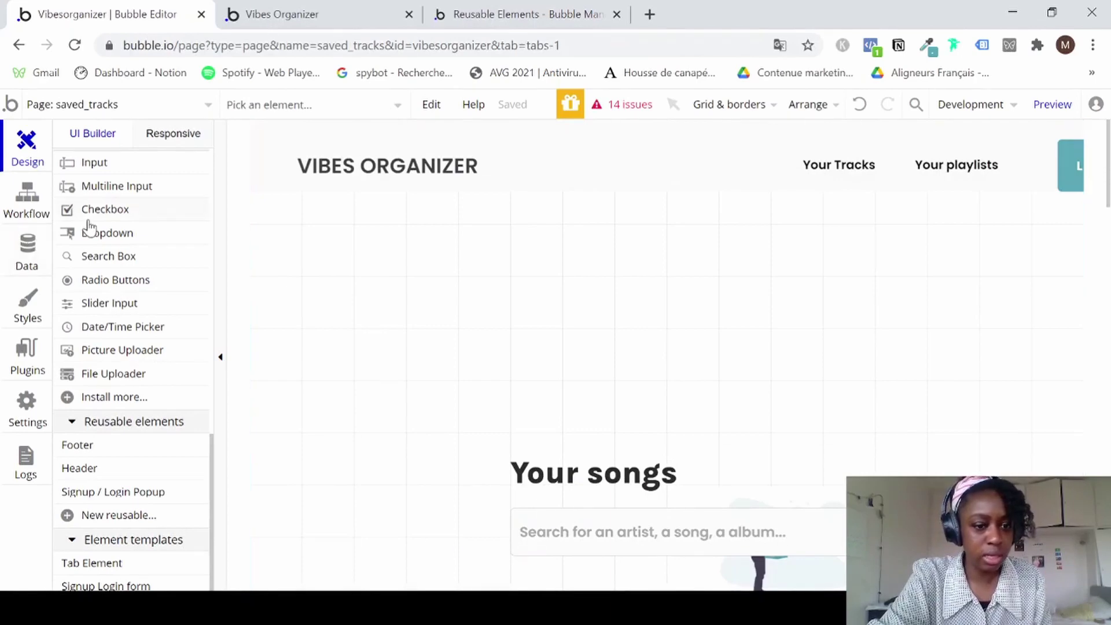
Draw a wide Group between the Header and the "Your songs" heading, its left edge near the start of the VIBES ORGANIZER title.
{"action": "scroll", "coordinate": [93, 225], "scroll_direction": "up", "scroll_amount": 5}
{"action": "mouse_move", "coordinate": [102, 302]}
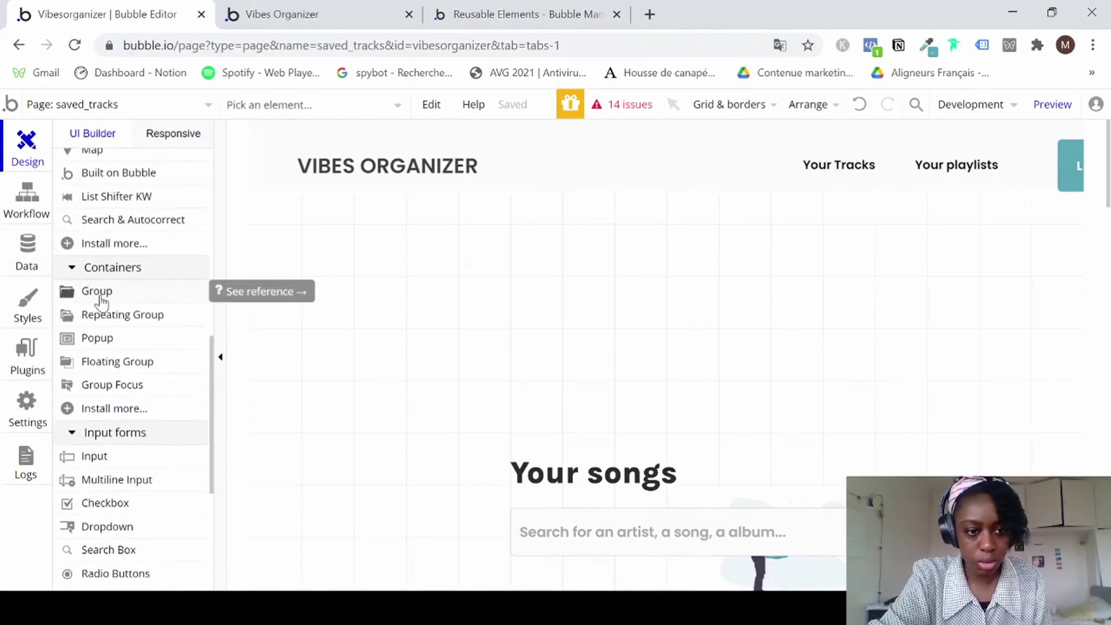
{"action": "left_click", "coordinate": [130, 293]}
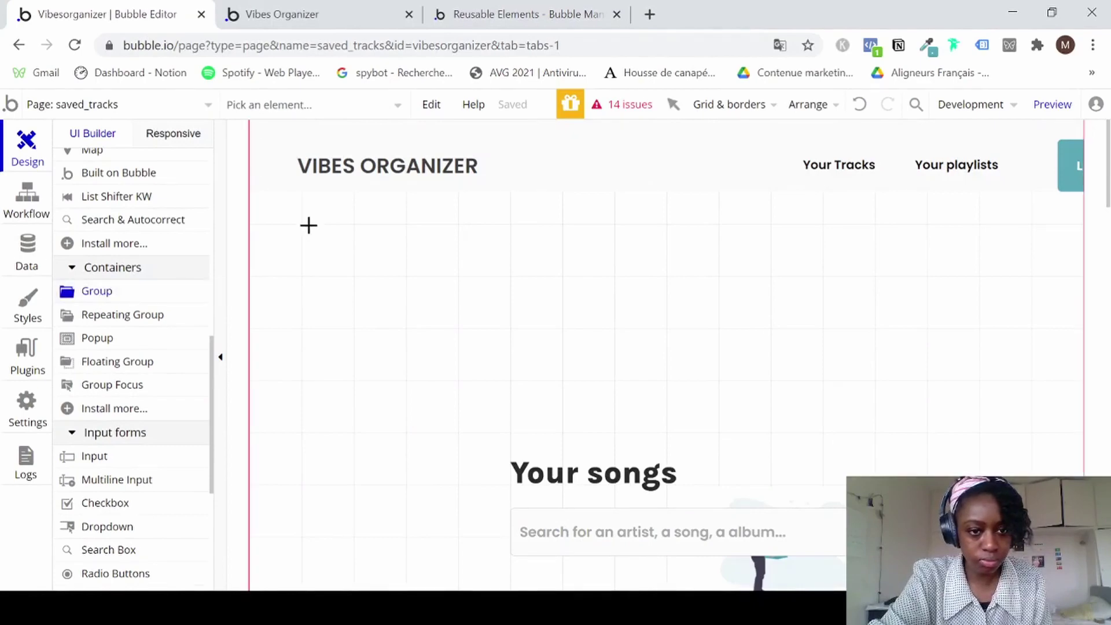
{"action": "left_click_drag", "start_coordinate": [302, 221], "coordinate": [1062, 433]}
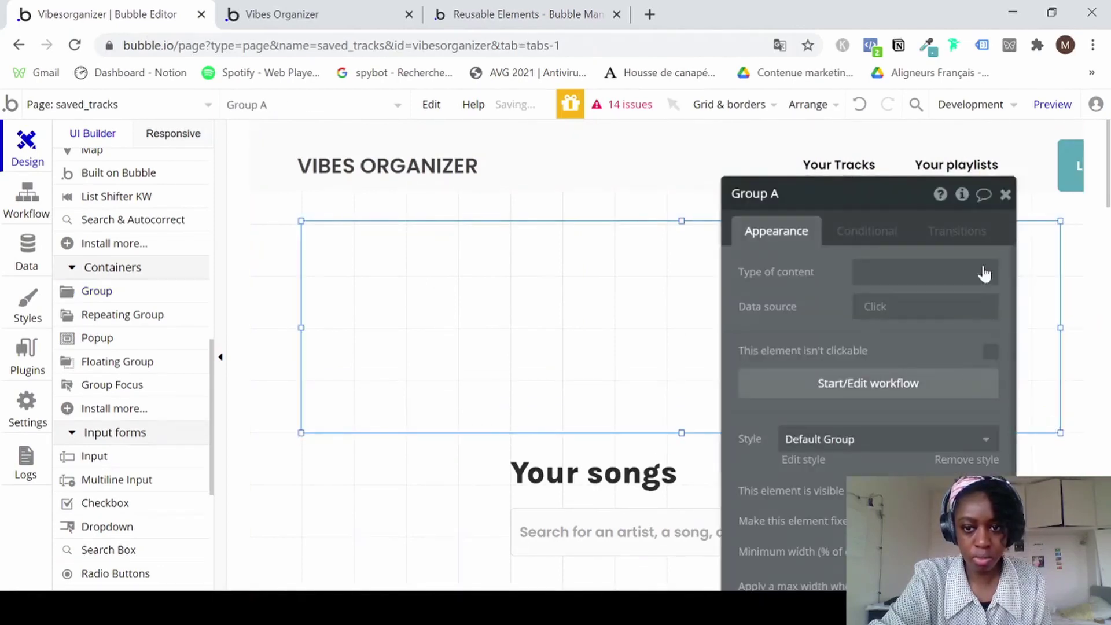
{"action": "left_click", "coordinate": [1005, 195]}
{"action": "left_click_drag", "start_coordinate": [929, 283], "coordinate": [928, 285]}
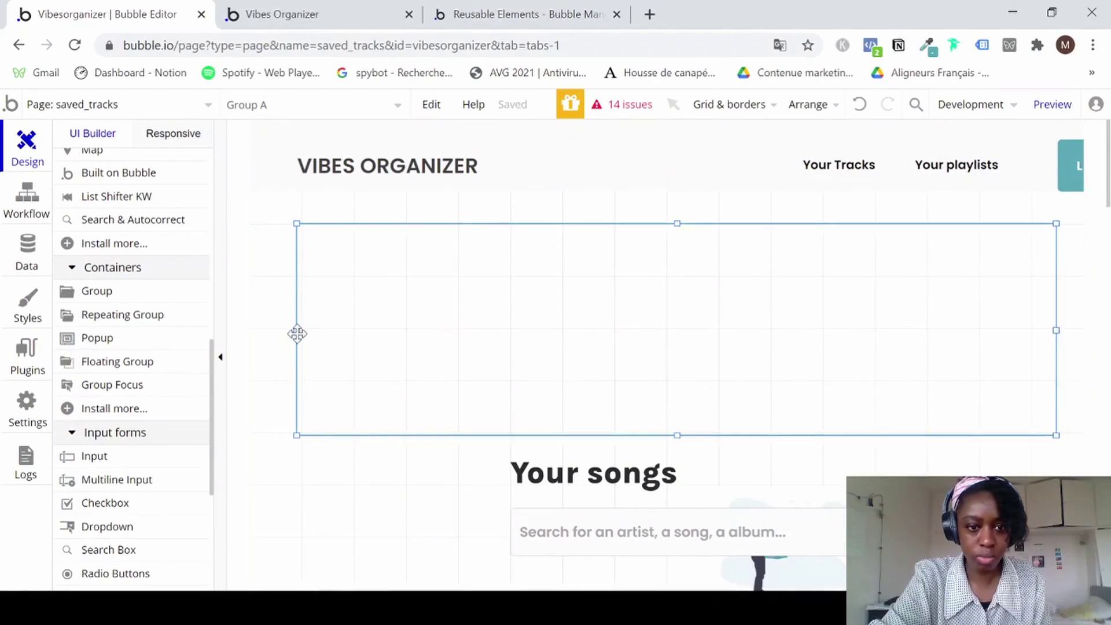
{"action": "left_click_drag", "start_coordinate": [296, 334], "coordinate": [301, 330]}
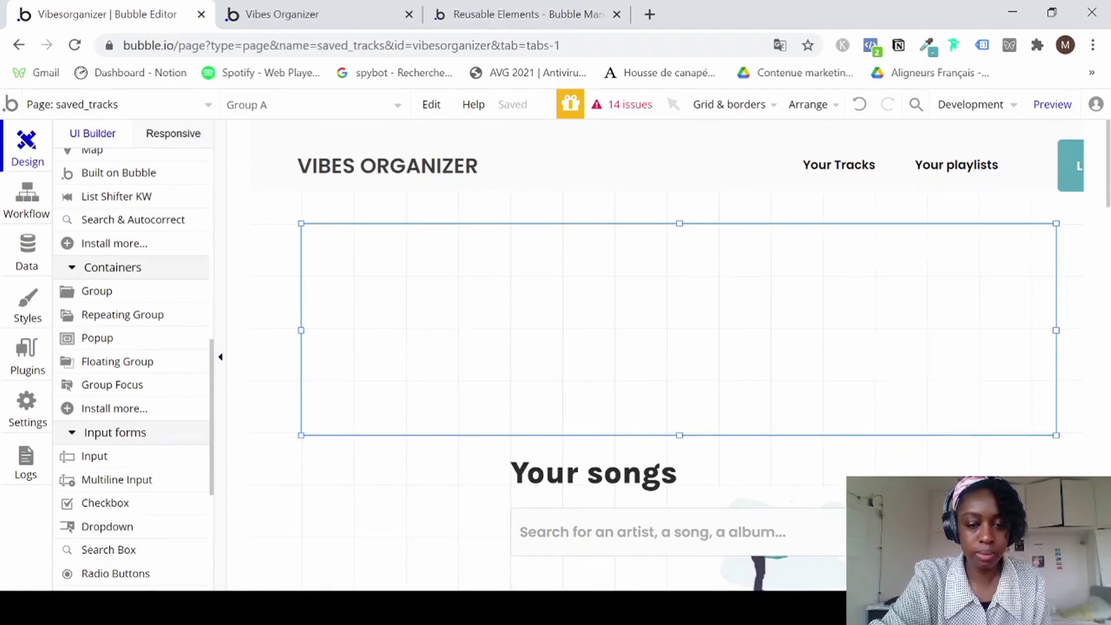
{"action": "left_click", "coordinate": [598, 608]}
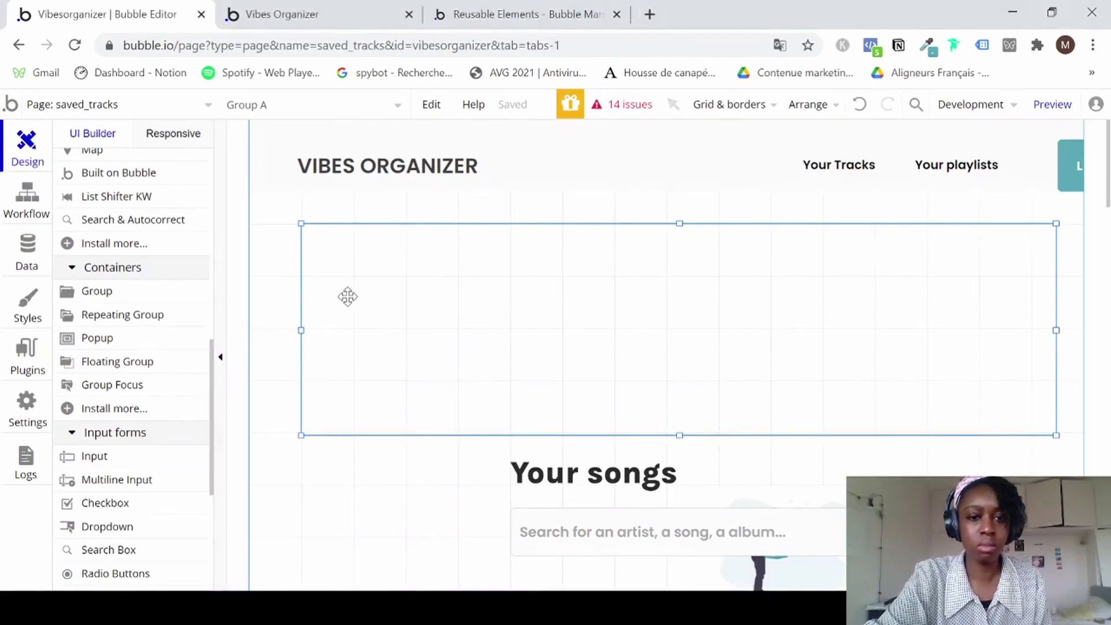
Remove the style from the new group beneath the Header and set its background style to Flat color.
{"action": "double_click", "coordinate": [413, 291]}
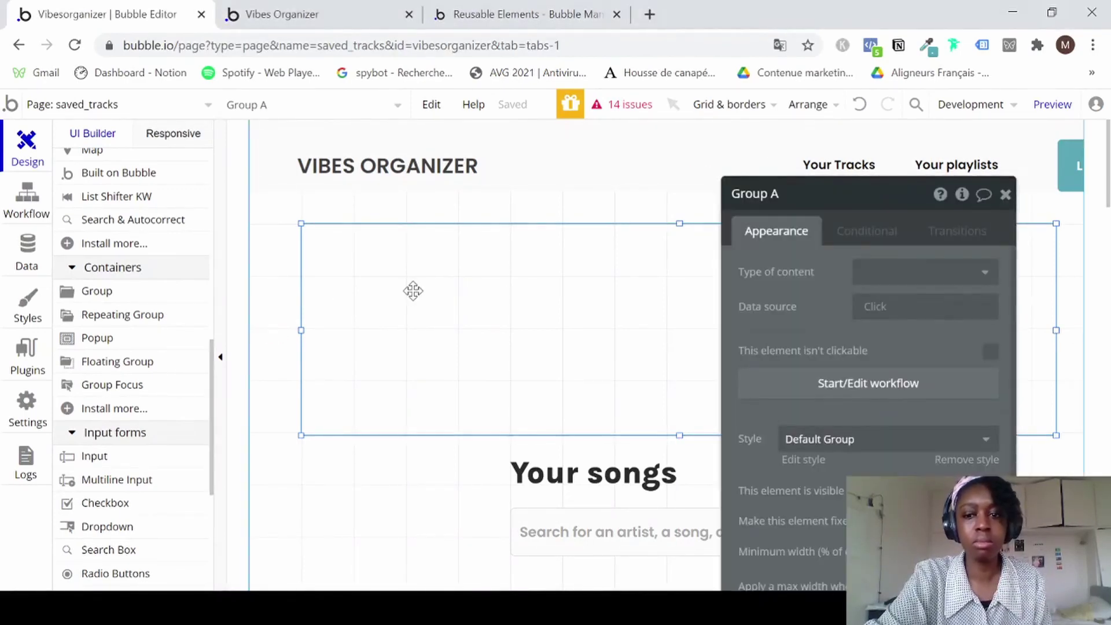
{"action": "left_click", "coordinate": [946, 463]}
{"action": "scroll", "coordinate": [947, 463], "scroll_direction": "down", "scroll_amount": 4}
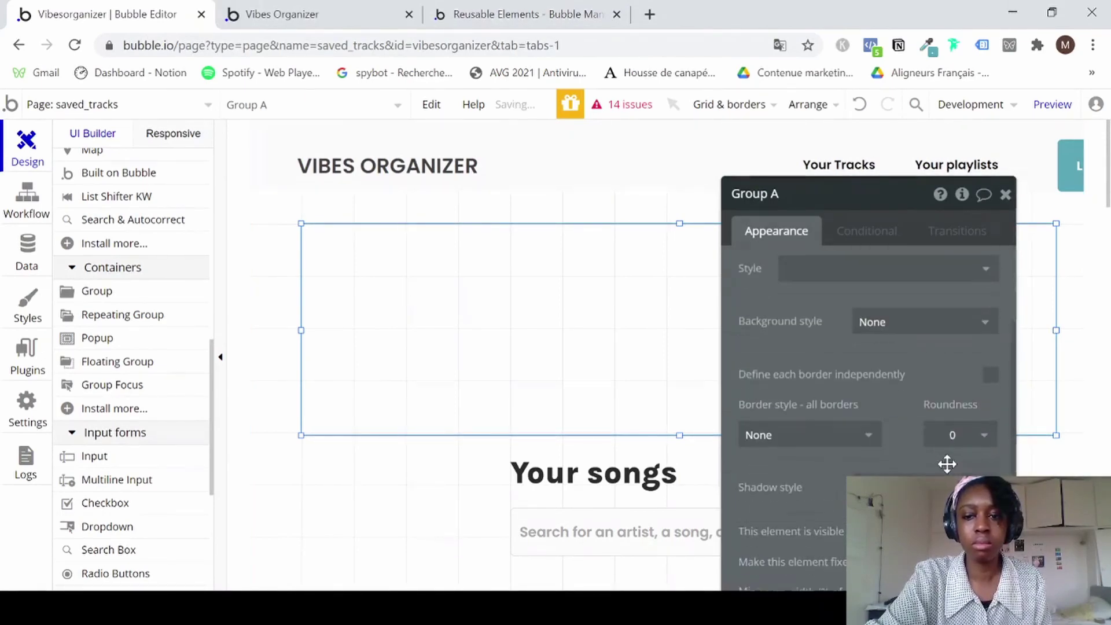
{"action": "left_click", "coordinate": [930, 282]}
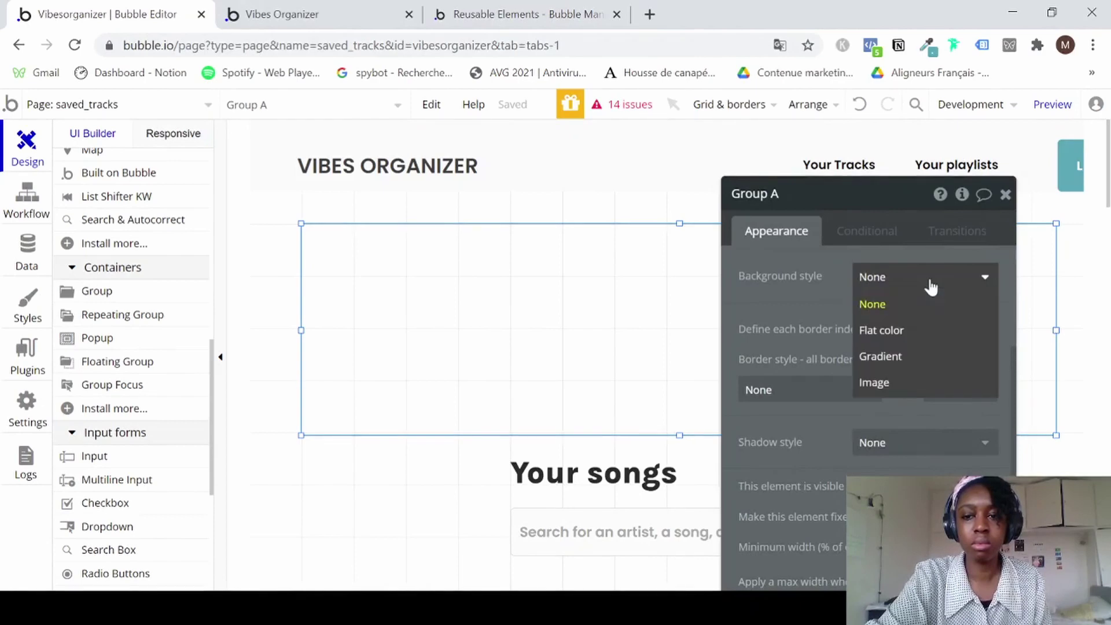
{"action": "left_click", "coordinate": [897, 356]}
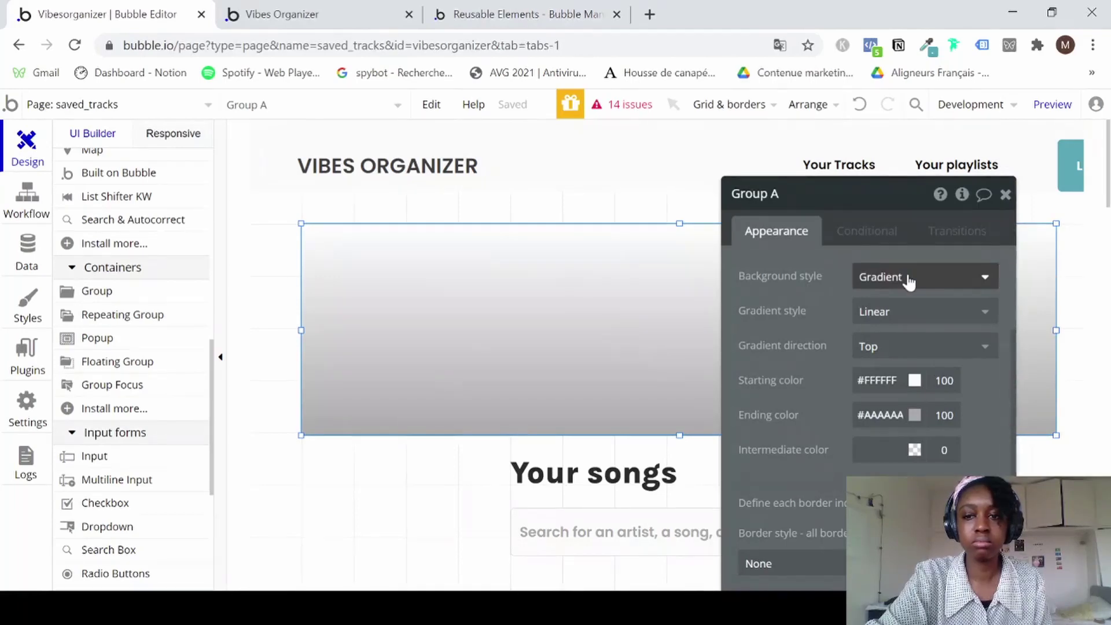
{"action": "left_click", "coordinate": [906, 277]}
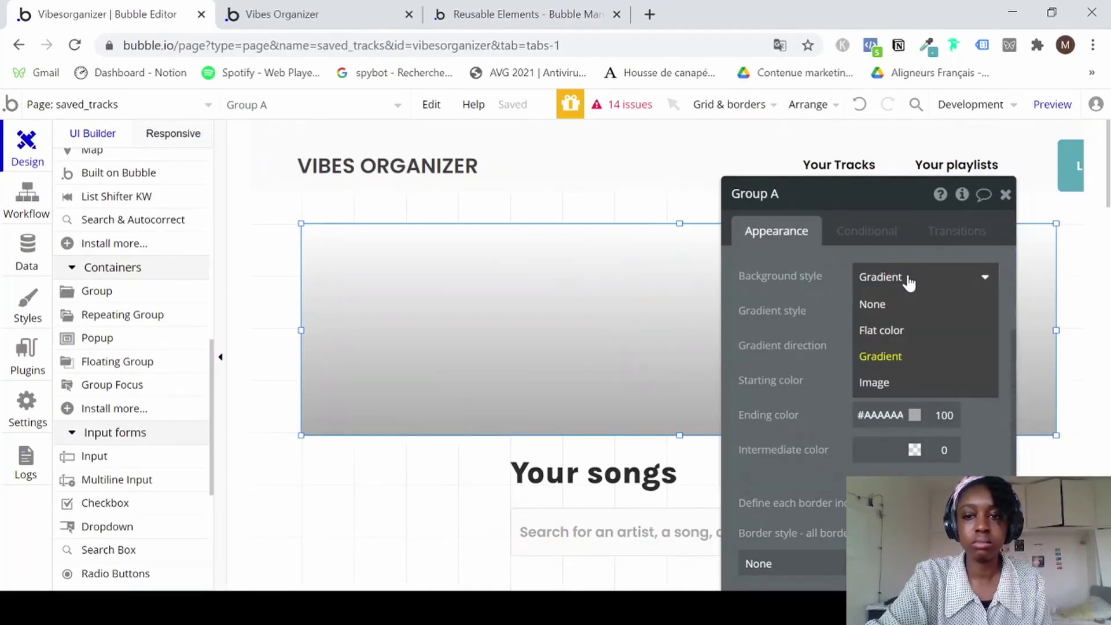
{"action": "left_click", "coordinate": [895, 333]}
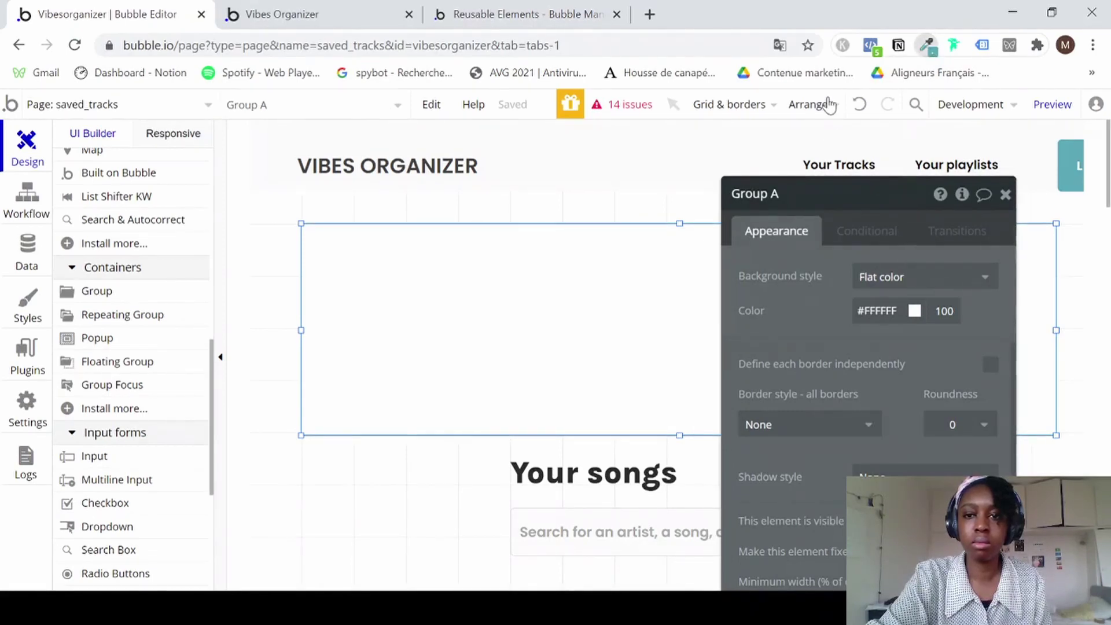
Set the group's background color to #5CA7B5 and its corner roundness to 20.
{"action": "left_click", "coordinate": [827, 123]}
{"action": "left_click", "coordinate": [863, 143]}
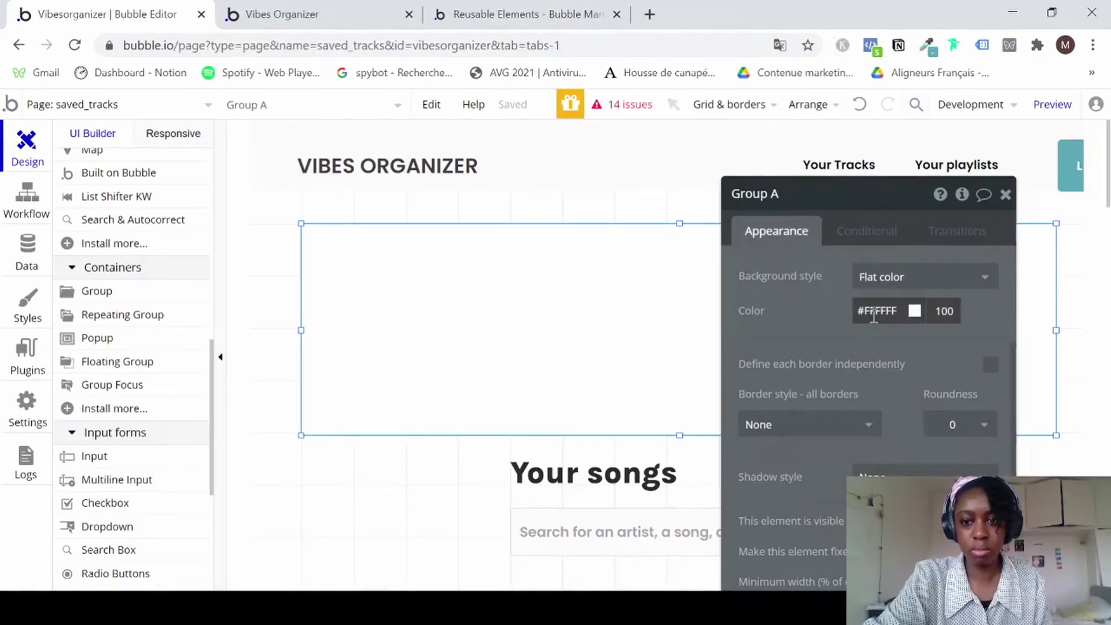
{"action": "left_click", "coordinate": [874, 316]}
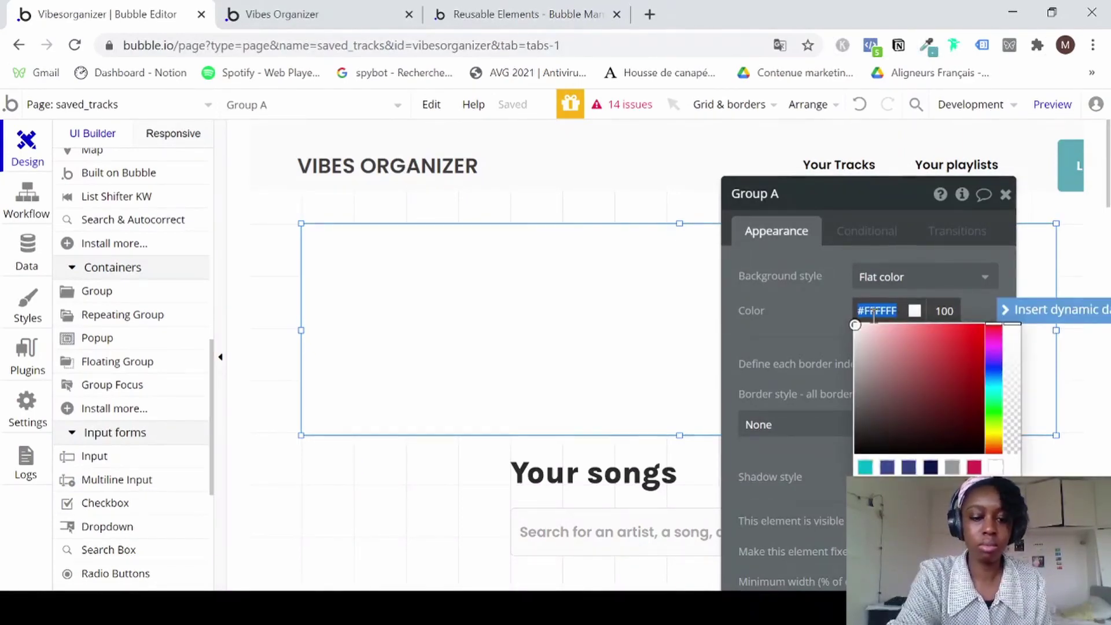
{"action": "type", "text": "5ca7b5"}
{"action": "left_click", "coordinate": [808, 335]}
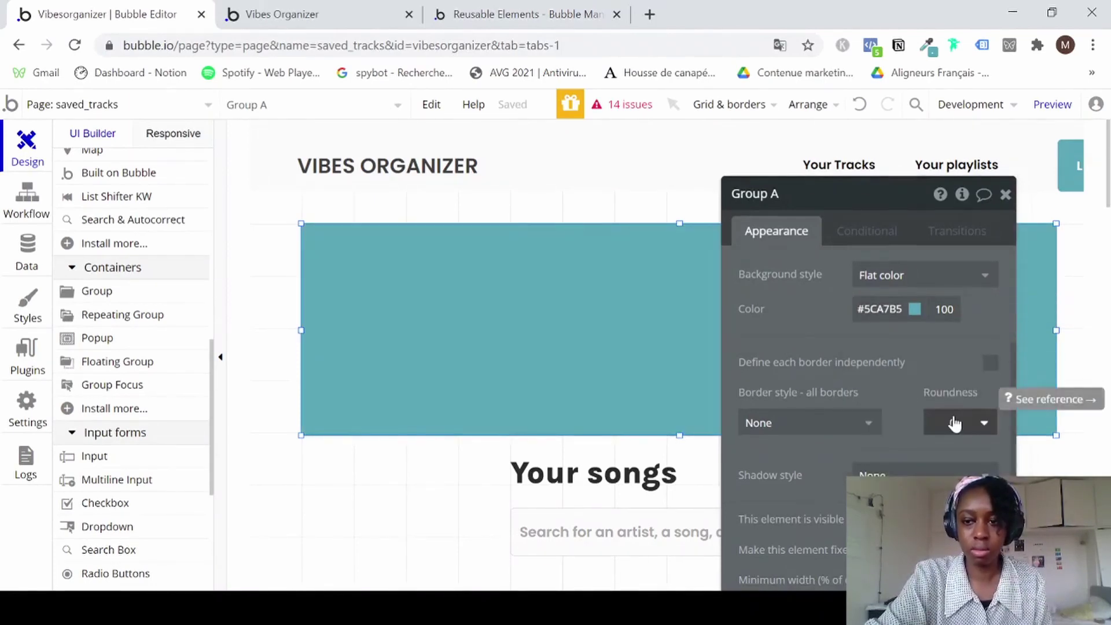
{"action": "left_click", "coordinate": [983, 425]}
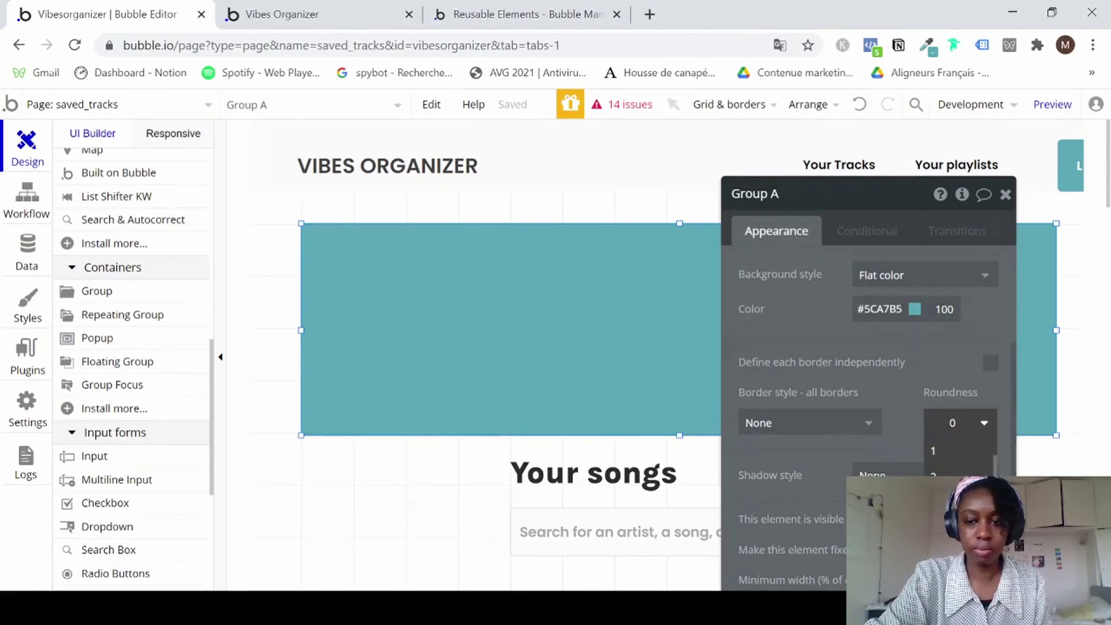
{"action": "type", "text": "20"}
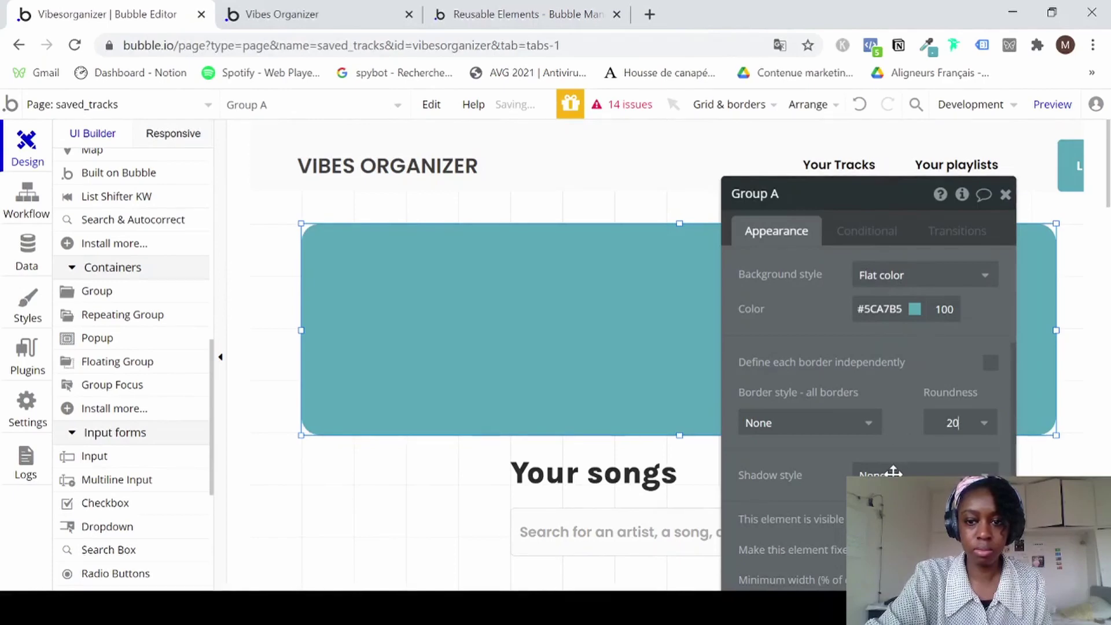
Give Group A an Outset shadow style and close its properties.
{"action": "scroll", "coordinate": [868, 416], "scroll_direction": "down", "scroll_amount": 2}
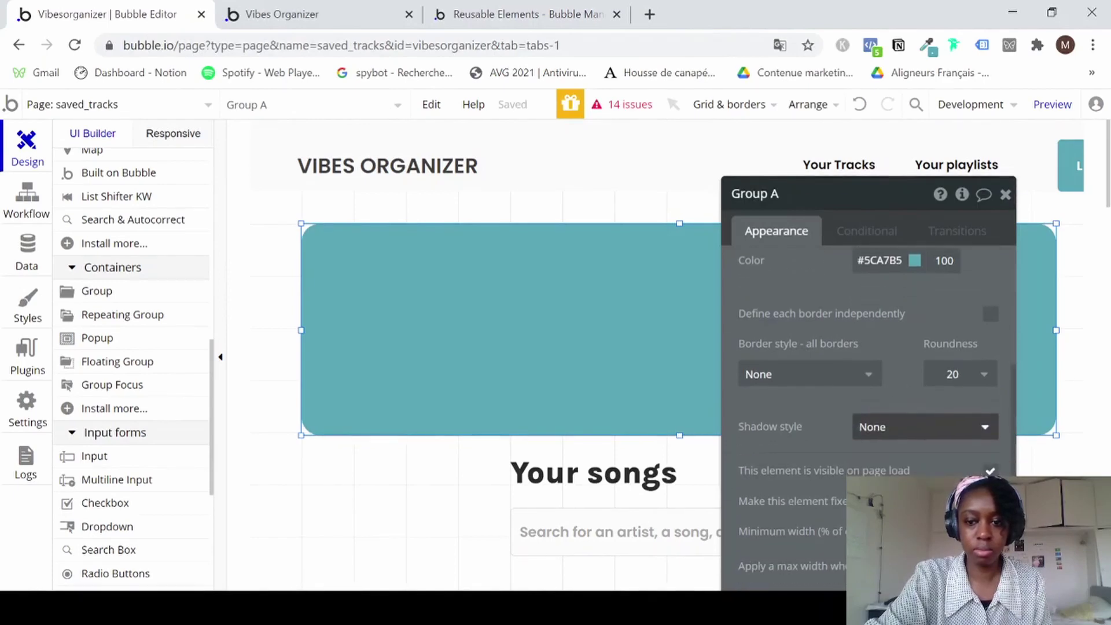
{"action": "left_click", "coordinate": [891, 464]}
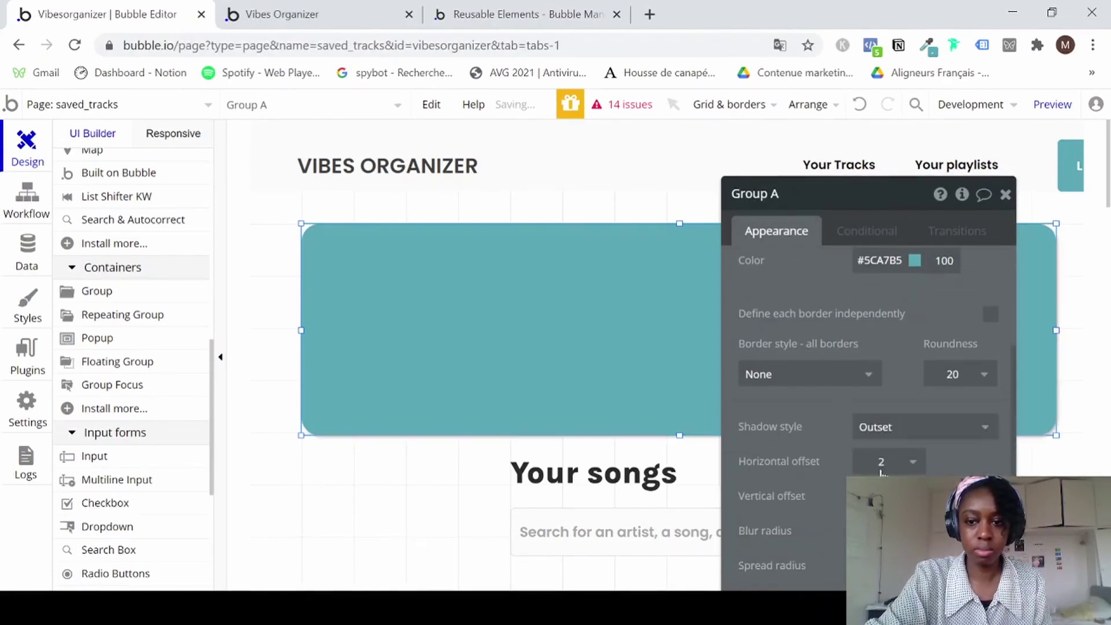
{"action": "left_click", "coordinate": [1006, 194]}
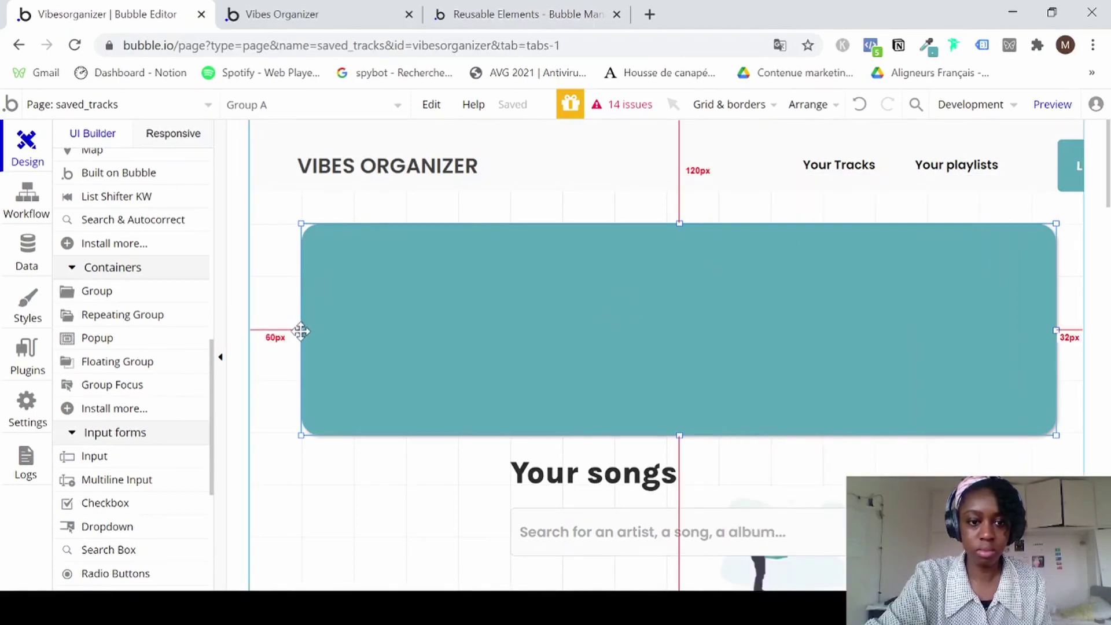
Widen the teal group on both sides to about 924 px, launch a page preview, and center the group horizontally on the page.
{"action": "left_click_drag", "start_coordinate": [301, 330], "coordinate": [280, 329]}
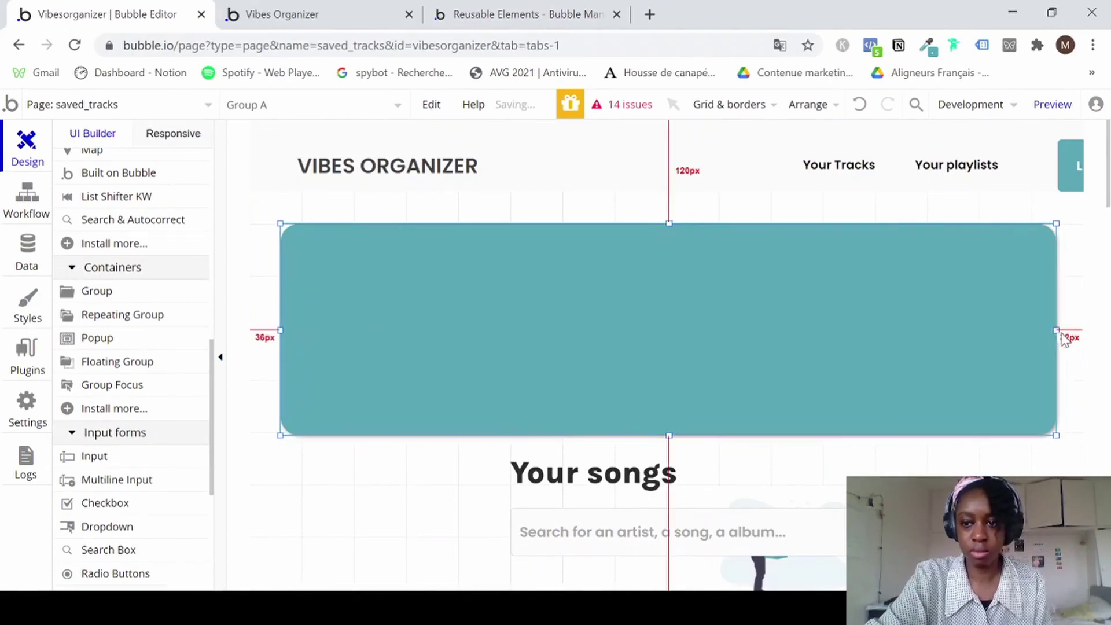
{"action": "left_click_drag", "start_coordinate": [1054, 328], "coordinate": [1082, 328]}
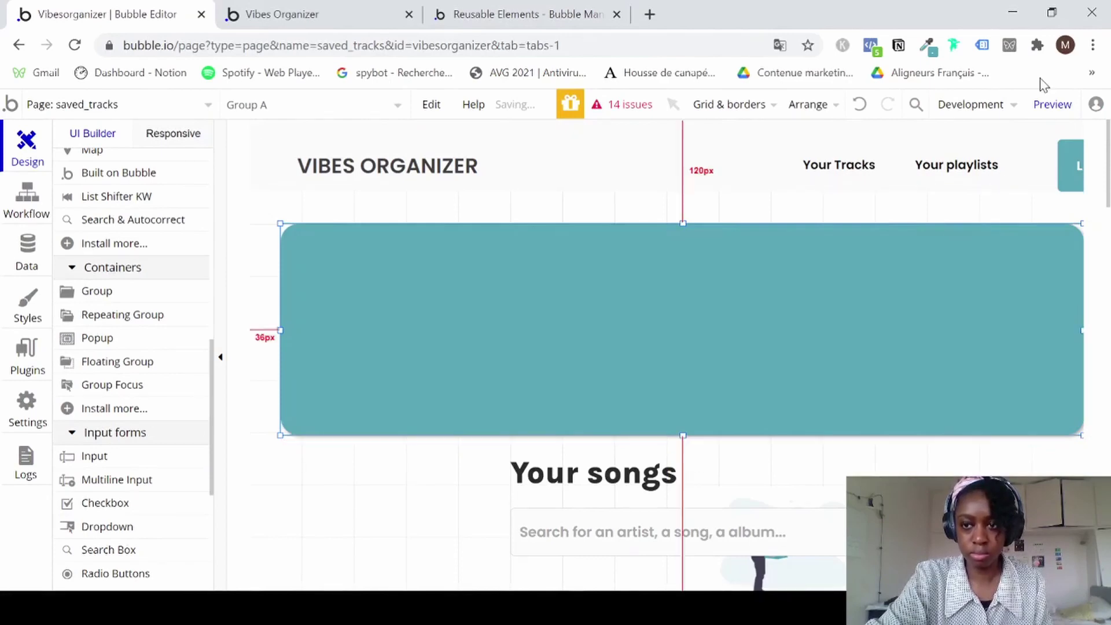
{"action": "left_click", "coordinate": [1051, 105]}
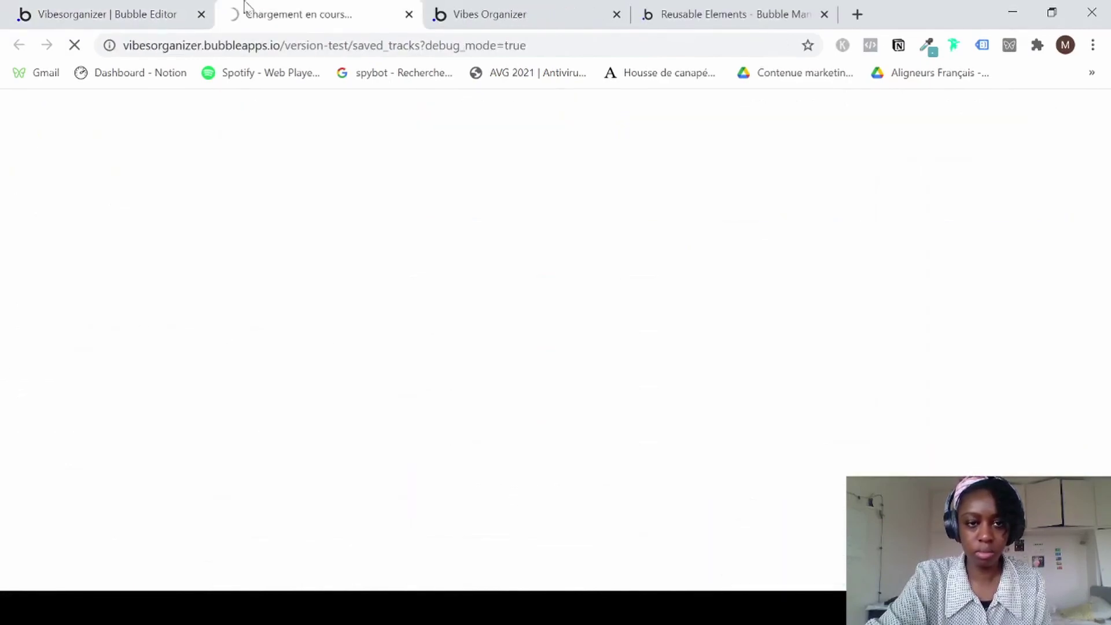
{"action": "left_click", "coordinate": [130, 14]}
{"action": "right_click", "coordinate": [461, 319]}
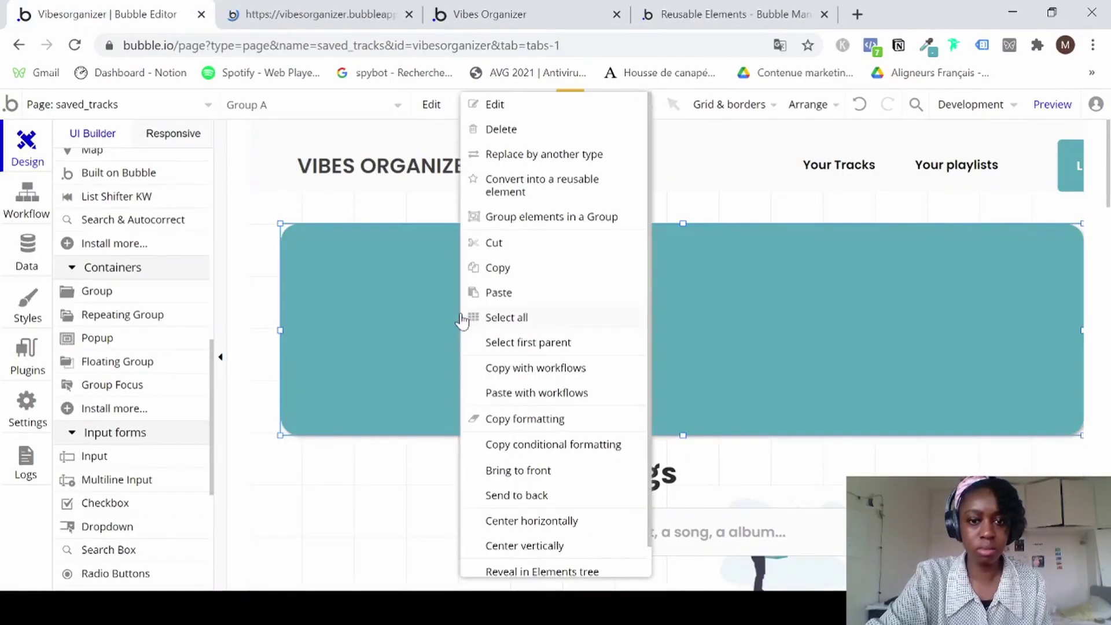
{"action": "left_click", "coordinate": [540, 522]}
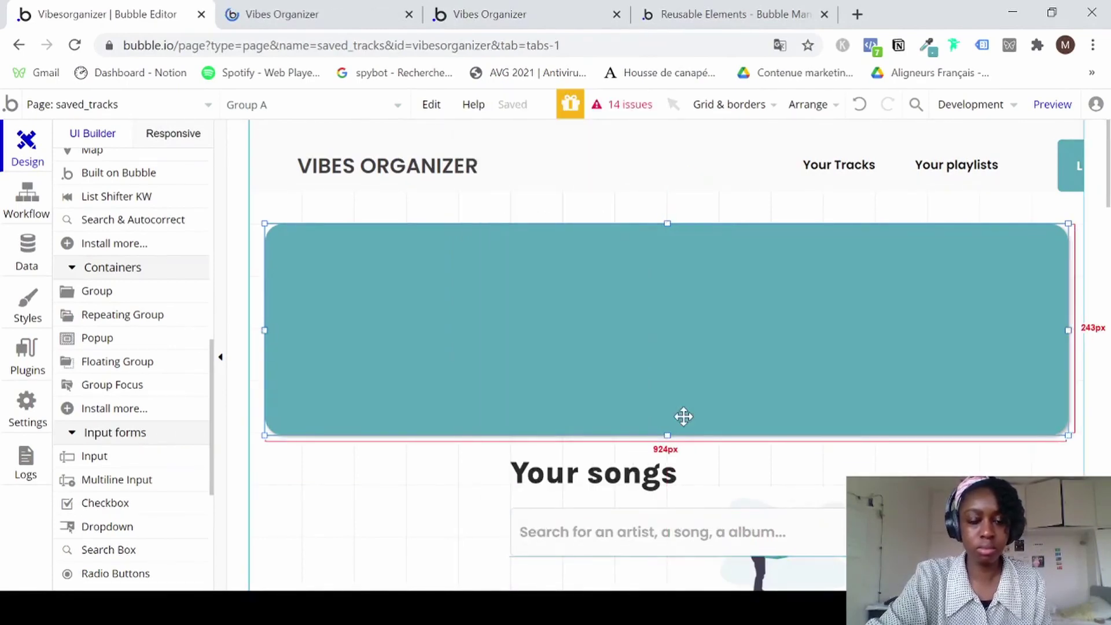
Close the surplus browser tabs, refresh the saved_tracks preview, and check the teal banner's layout against the header.
{"action": "left_click", "coordinate": [382, 7]}
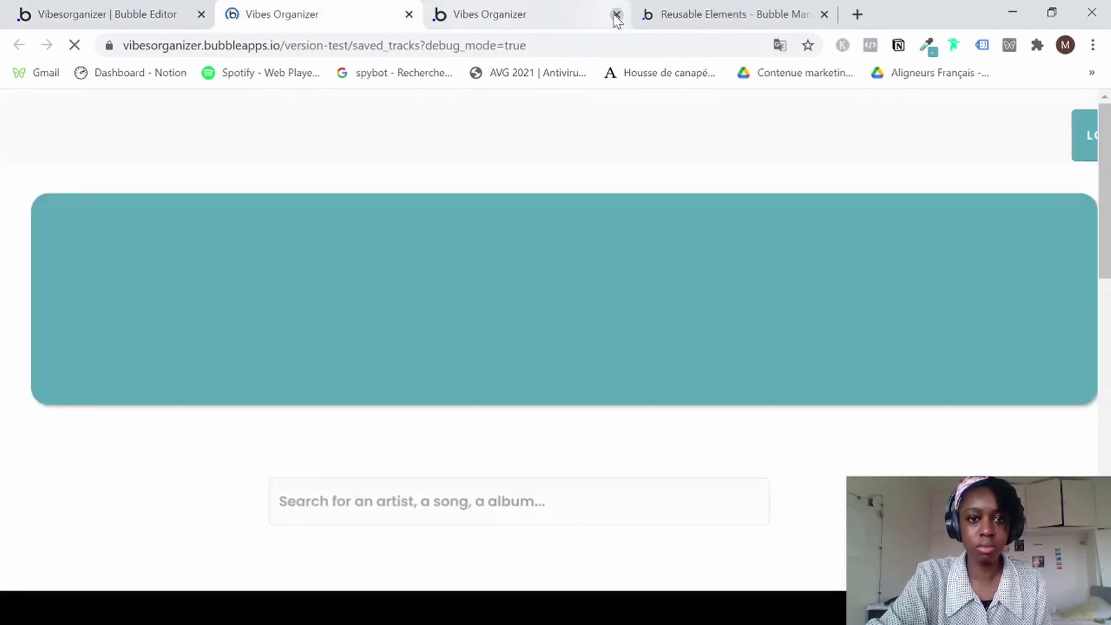
{"action": "left_click", "coordinate": [616, 15]}
{"action": "left_click", "coordinate": [617, 15]}
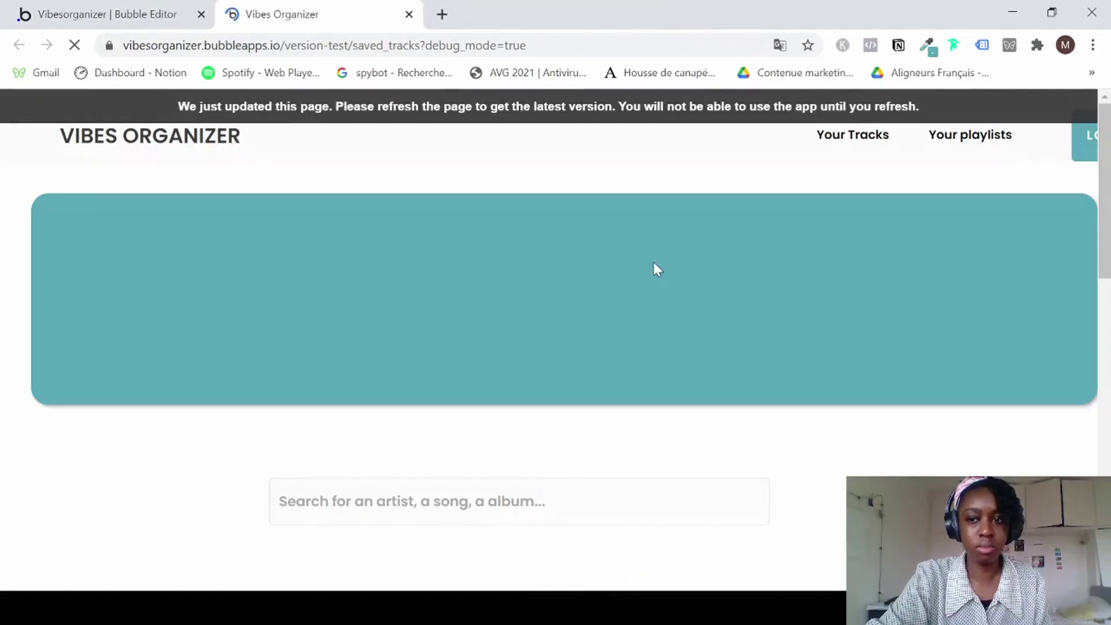
{"action": "left_click", "coordinate": [660, 113]}
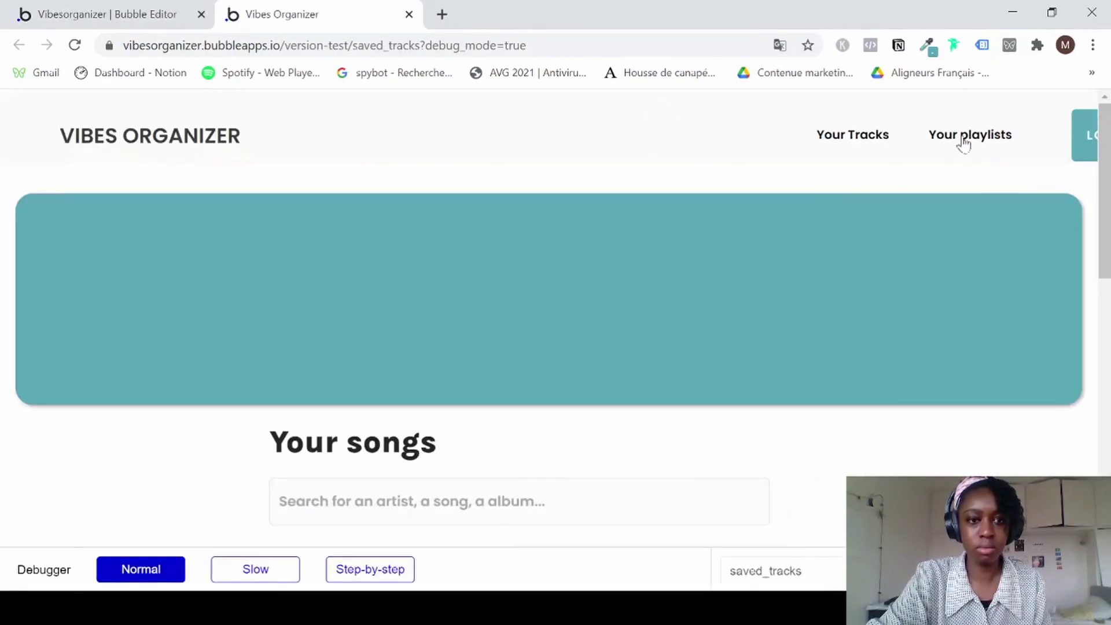
{"action": "left_click", "coordinate": [963, 143]}
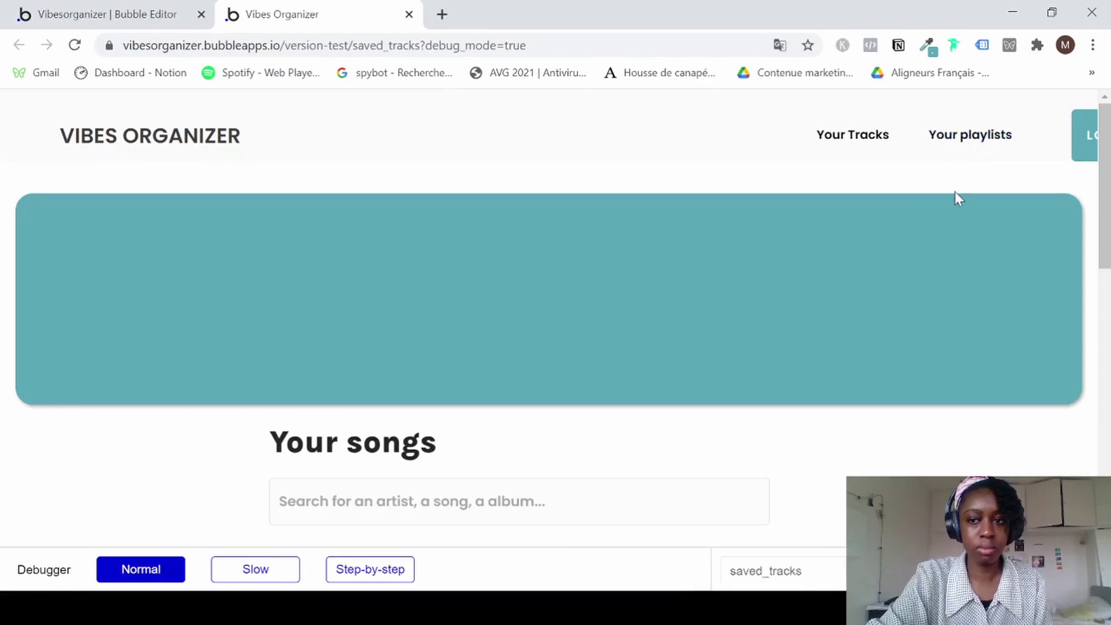
{"action": "scroll", "coordinate": [955, 200], "scroll_direction": "down", "scroll_amount": 4}
{"action": "scroll", "coordinate": [952, 213], "scroll_direction": "up", "scroll_amount": 4}
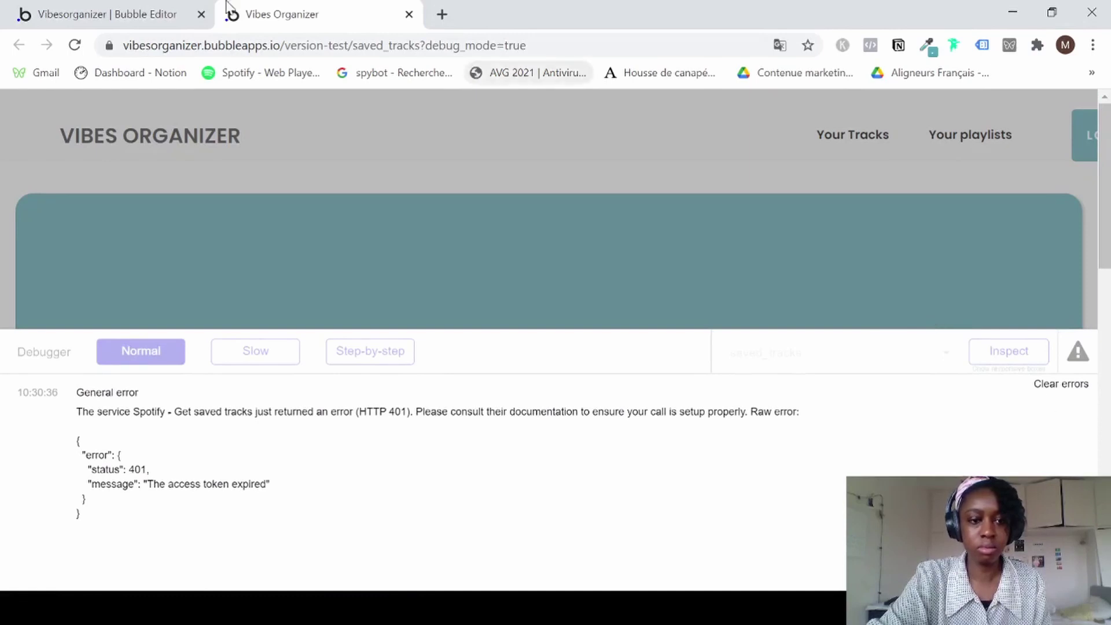
Back in the editor, narrow the teal group from both sides to a width of about 832 px.
{"action": "left_click", "coordinate": [165, 8]}
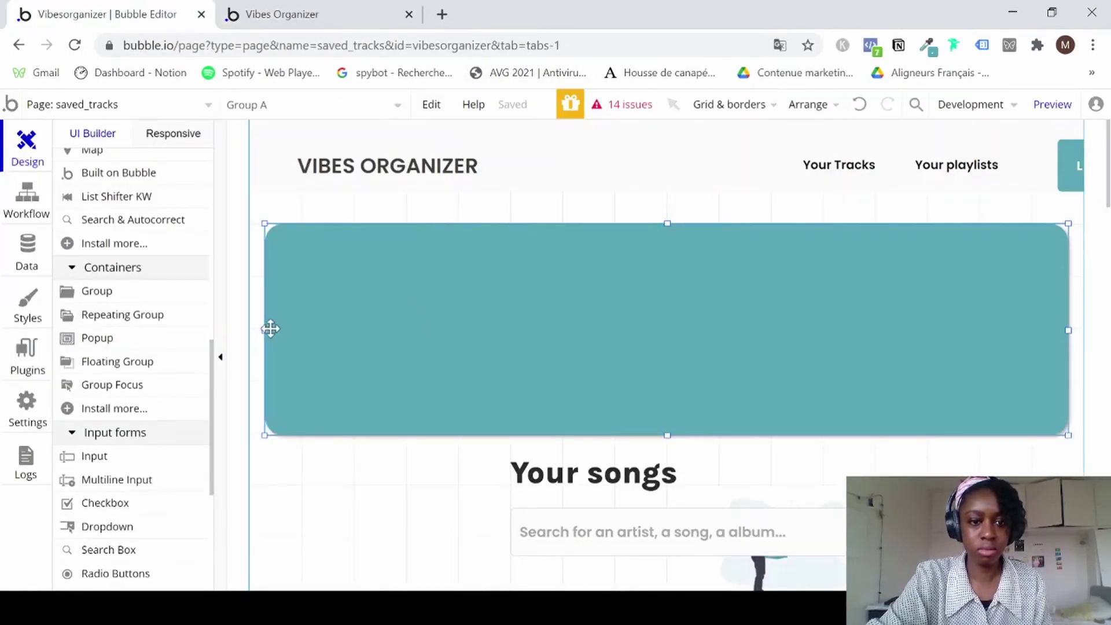
{"action": "left_click_drag", "start_coordinate": [264, 330], "coordinate": [303, 329]}
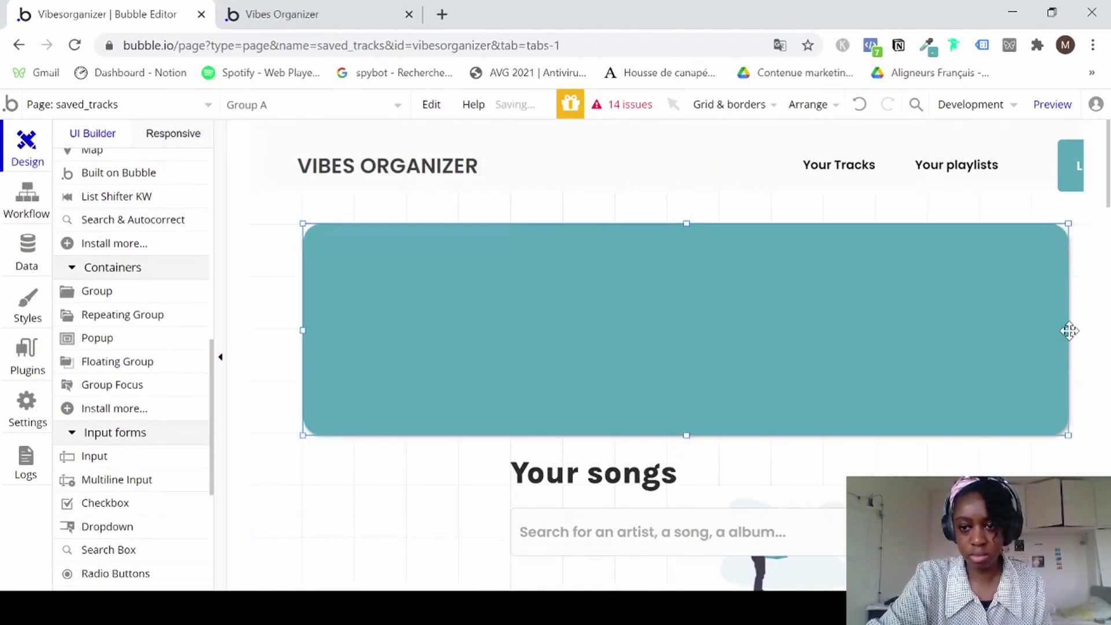
{"action": "mouse_move", "coordinate": [1034, 337]}
{"action": "left_mouse_down"}
{"action": "mouse_move", "coordinate": [987, 340]}
{"action": "mouse_move", "coordinate": [1025, 343]}
{"action": "left_mouse_up"}
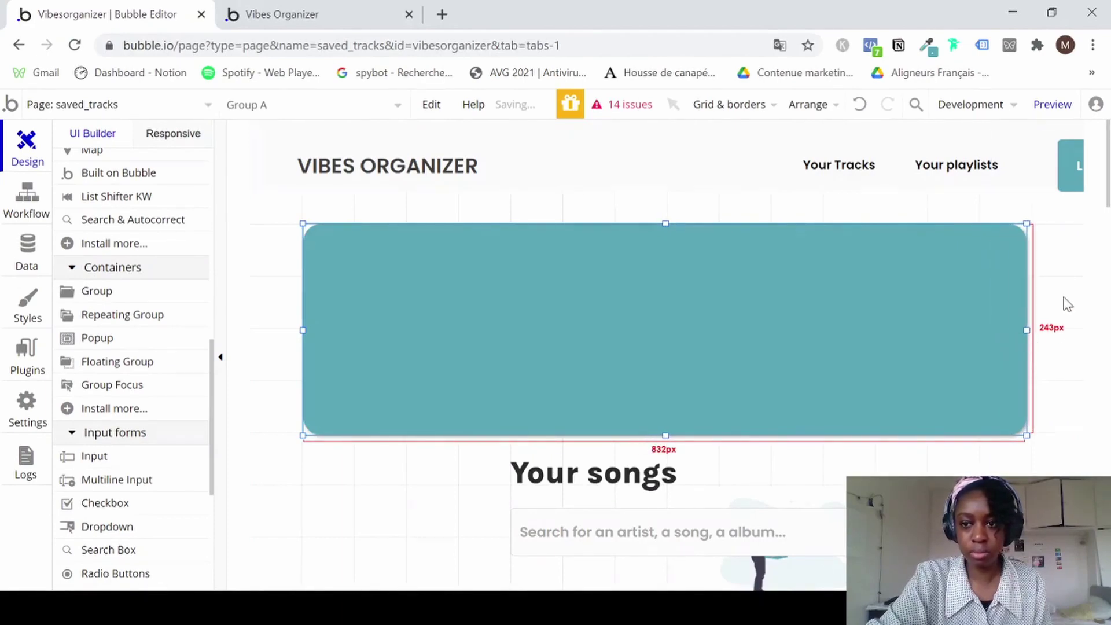
Open the properties of Header A, review its width and dimension settings, and close them.
{"action": "left_click_drag", "start_coordinate": [1009, 184], "coordinate": [982, 167]}
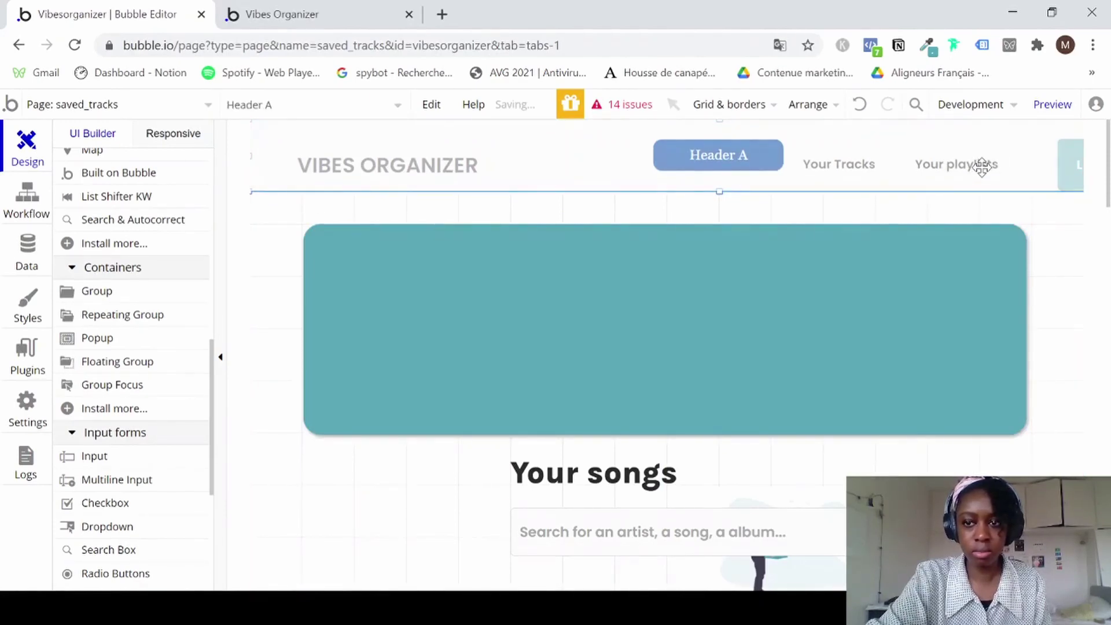
{"action": "double_click", "coordinate": [982, 167]}
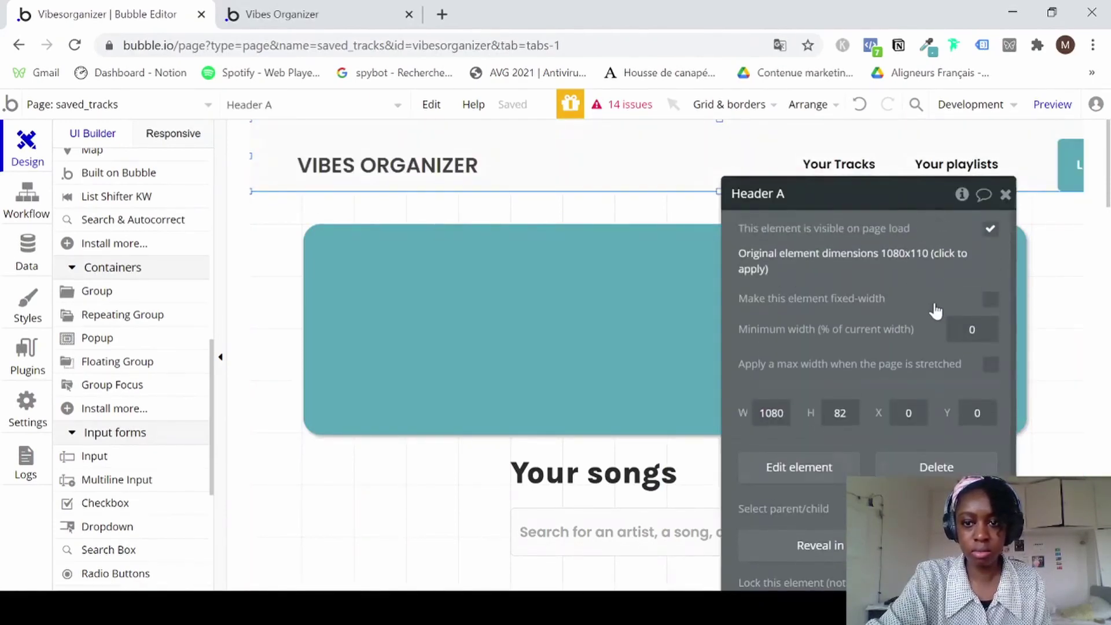
{"action": "scroll", "coordinate": [963, 319], "scroll_direction": "down", "scroll_amount": 1}
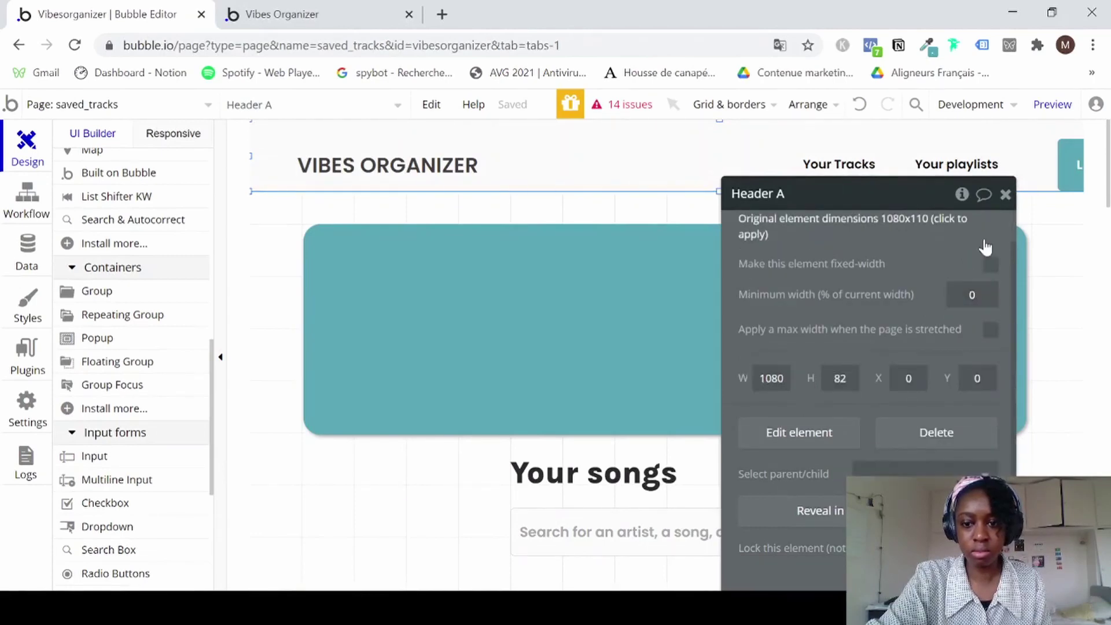
{"action": "left_click", "coordinate": [1005, 195]}
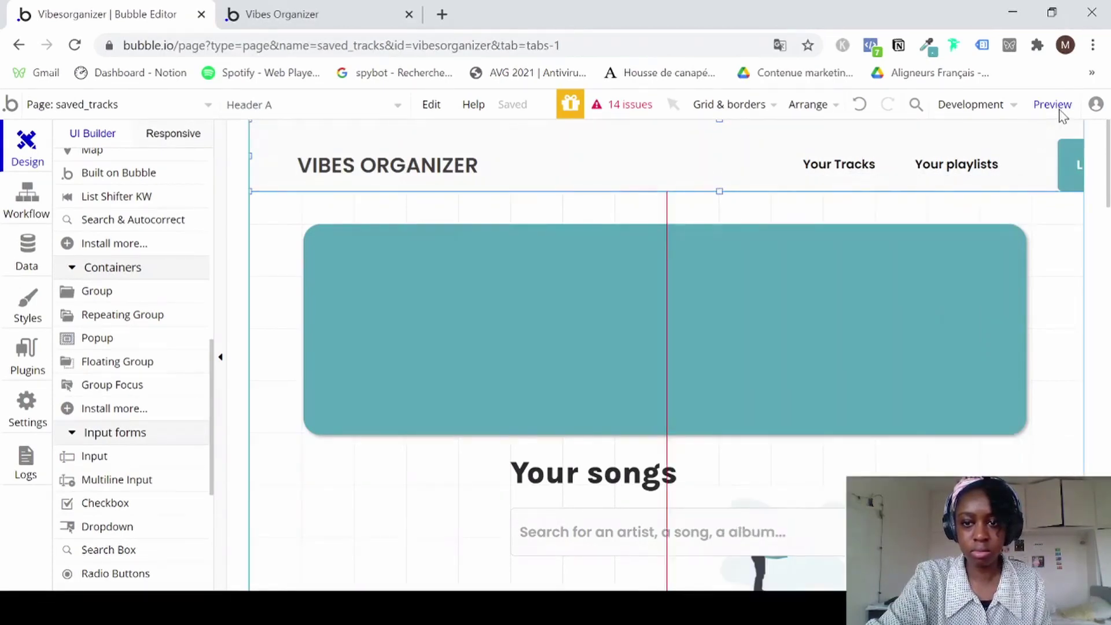
Preview the page again, refresh it to the latest version, and look over the banner and the content below.
{"action": "left_click", "coordinate": [1061, 111]}
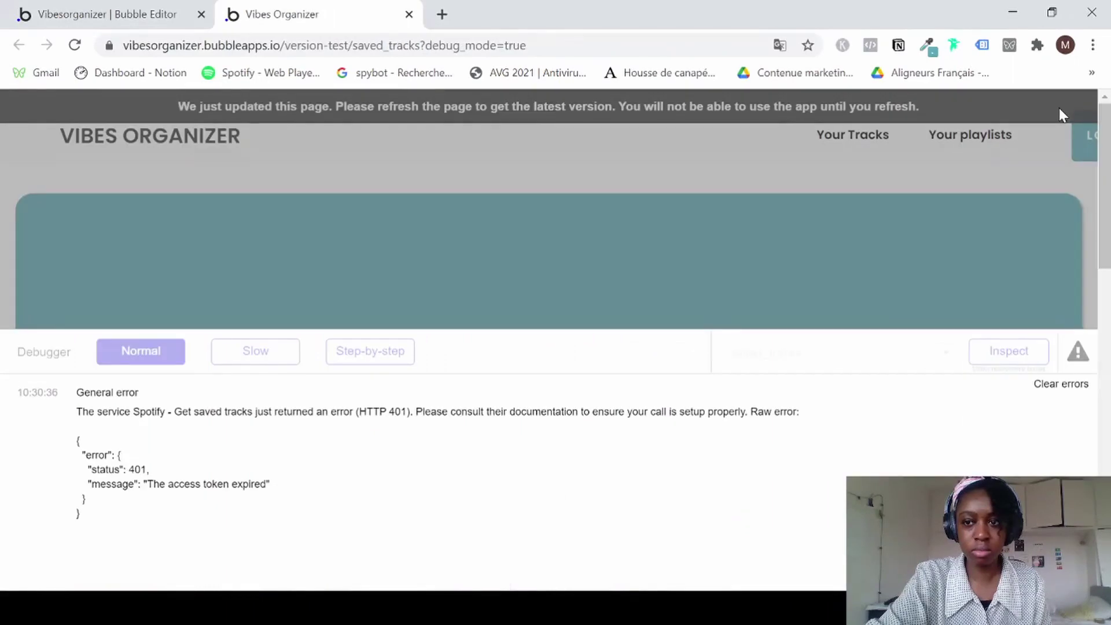
{"action": "key", "text": "F5"}
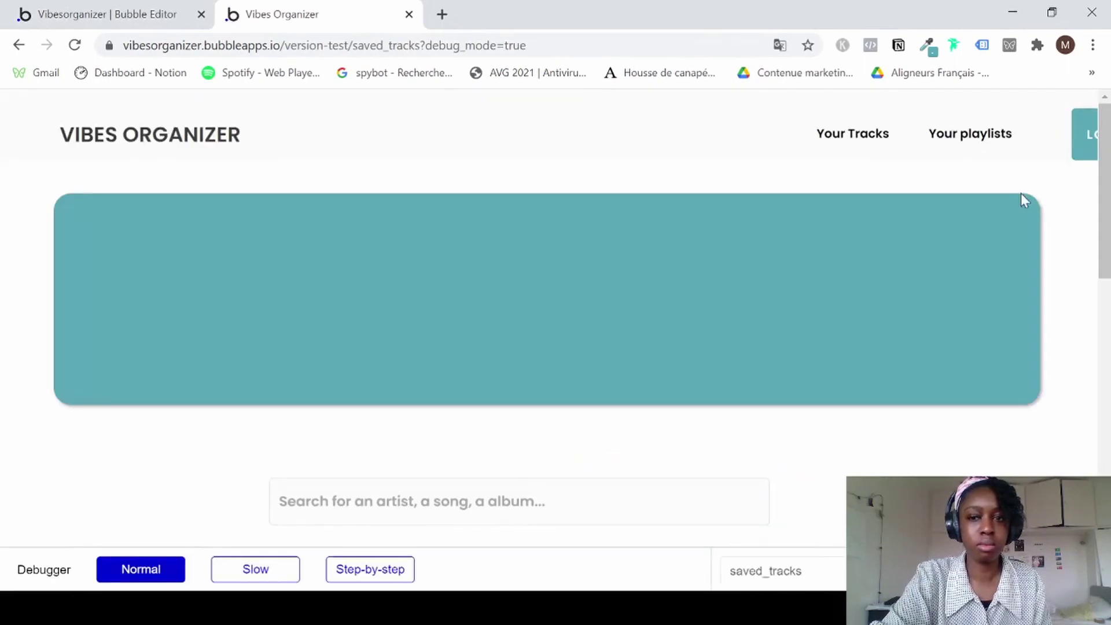
{"action": "scroll", "coordinate": [976, 270], "scroll_direction": "down", "scroll_amount": 5}
{"action": "scroll", "coordinate": [975, 266], "scroll_direction": "up", "scroll_amount": 5}
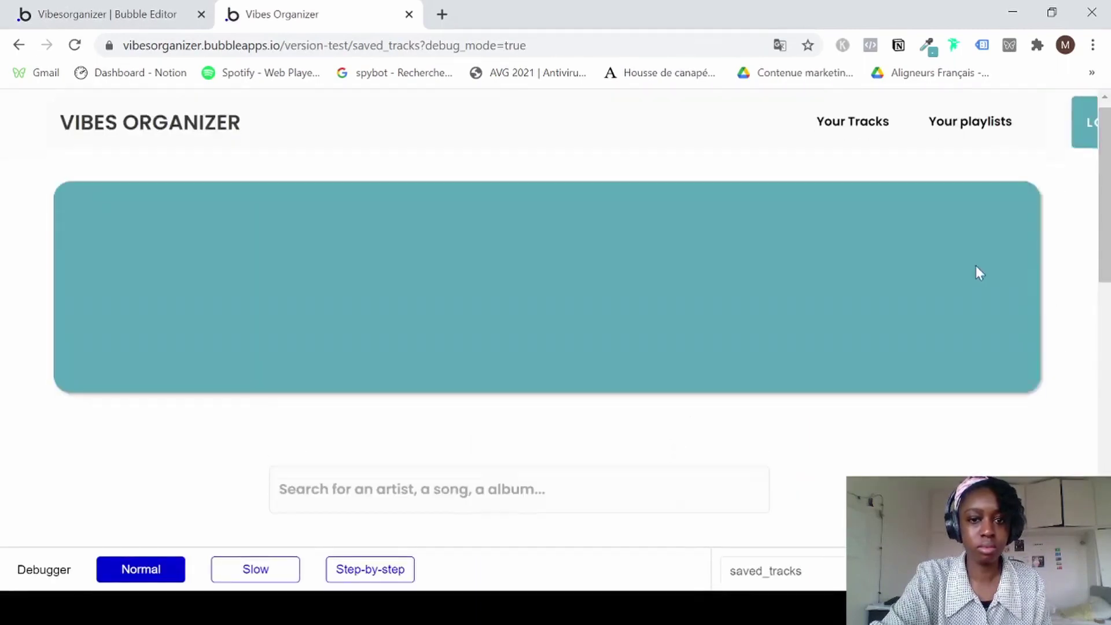
{"action": "scroll", "coordinate": [975, 265], "scroll_direction": "down", "scroll_amount": 9}
{"action": "scroll", "coordinate": [977, 272], "scroll_direction": "up", "scroll_amount": 5}
{"action": "scroll", "coordinate": [978, 272], "scroll_direction": "up", "scroll_amount": 4}
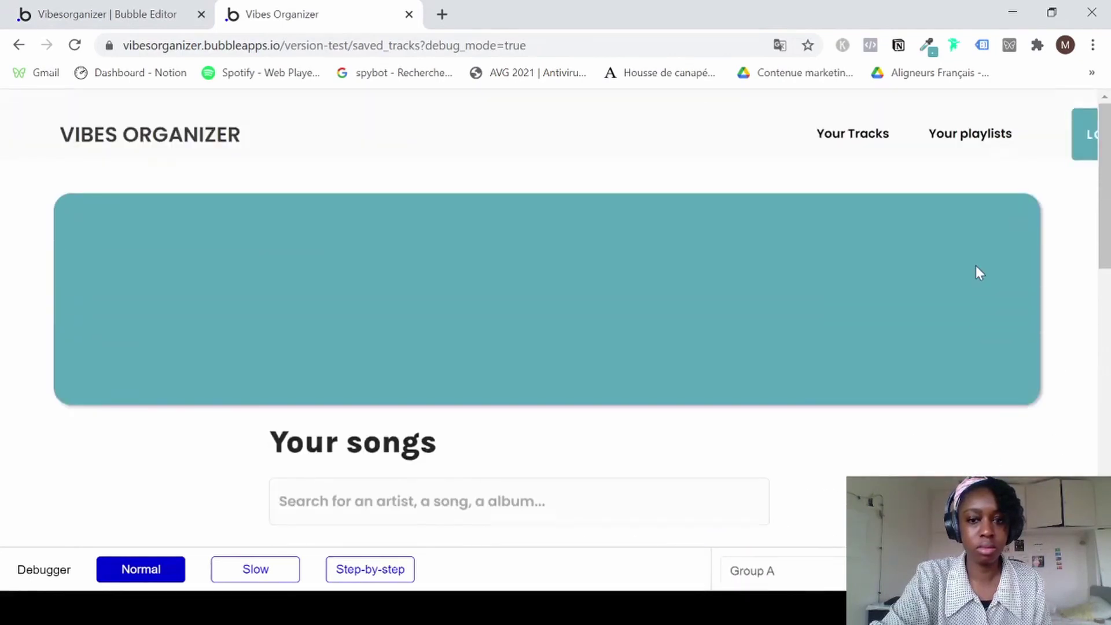
Return to the editor and move the "Your songs" heading into the upper part of the teal group.
{"action": "left_click", "coordinate": [162, 12]}
{"action": "left_click", "coordinate": [573, 467]}
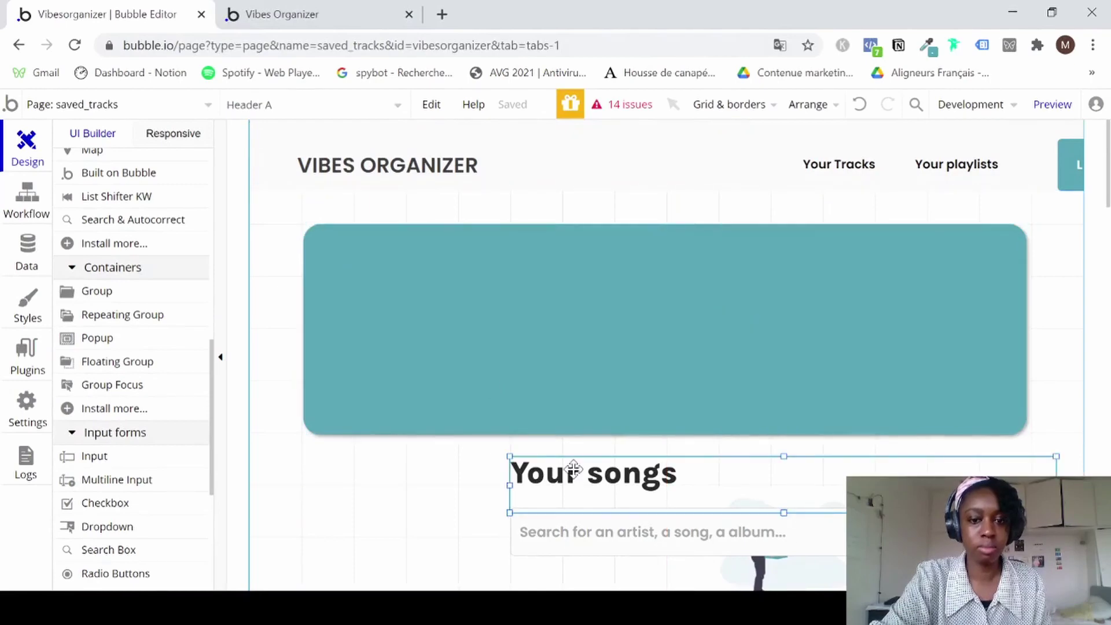
{"action": "left_click_drag", "start_coordinate": [573, 468], "coordinate": [517, 275]}
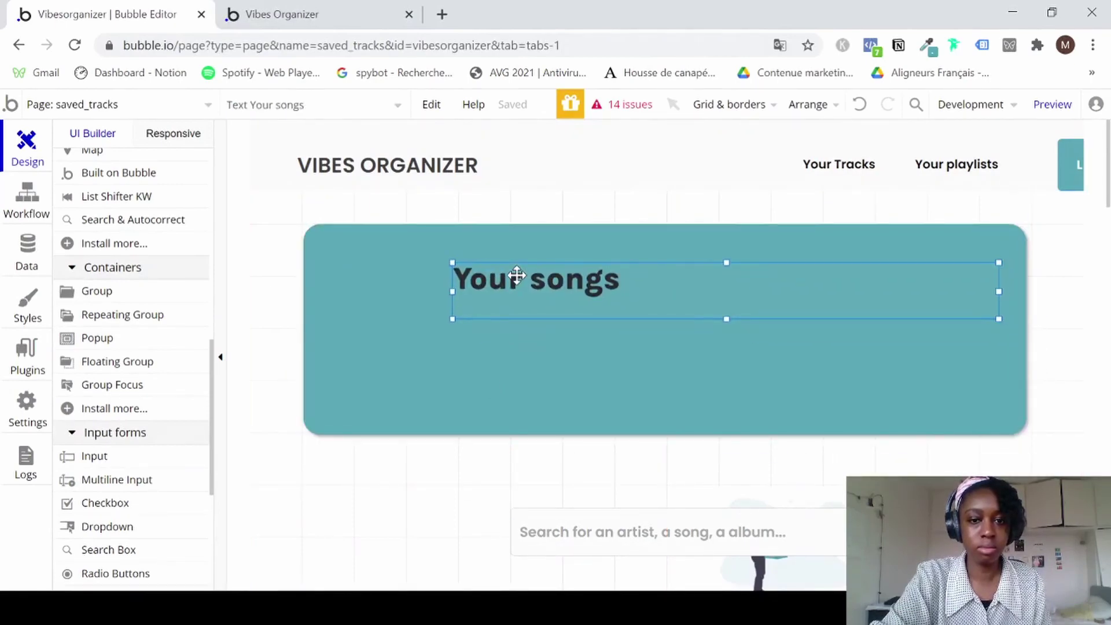
Change the font color of the "Your songs" heading to white and close its properties.
{"action": "double_click", "coordinate": [551, 297]}
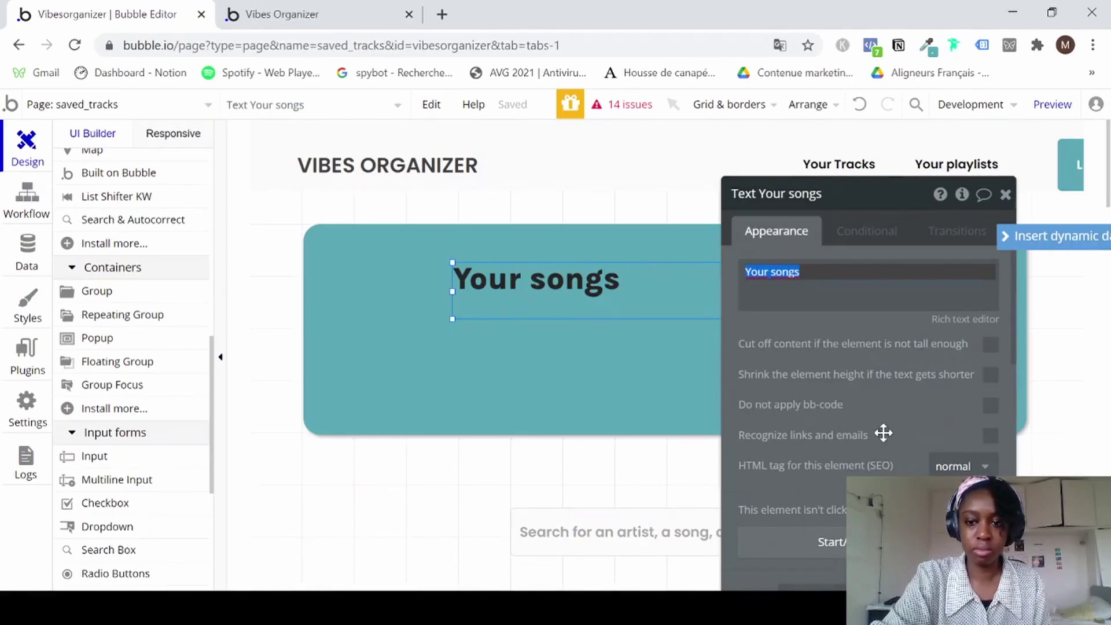
{"action": "scroll", "coordinate": [883, 432], "scroll_direction": "down", "scroll_amount": 1}
{"action": "scroll", "coordinate": [883, 432], "scroll_direction": "down", "scroll_amount": 2}
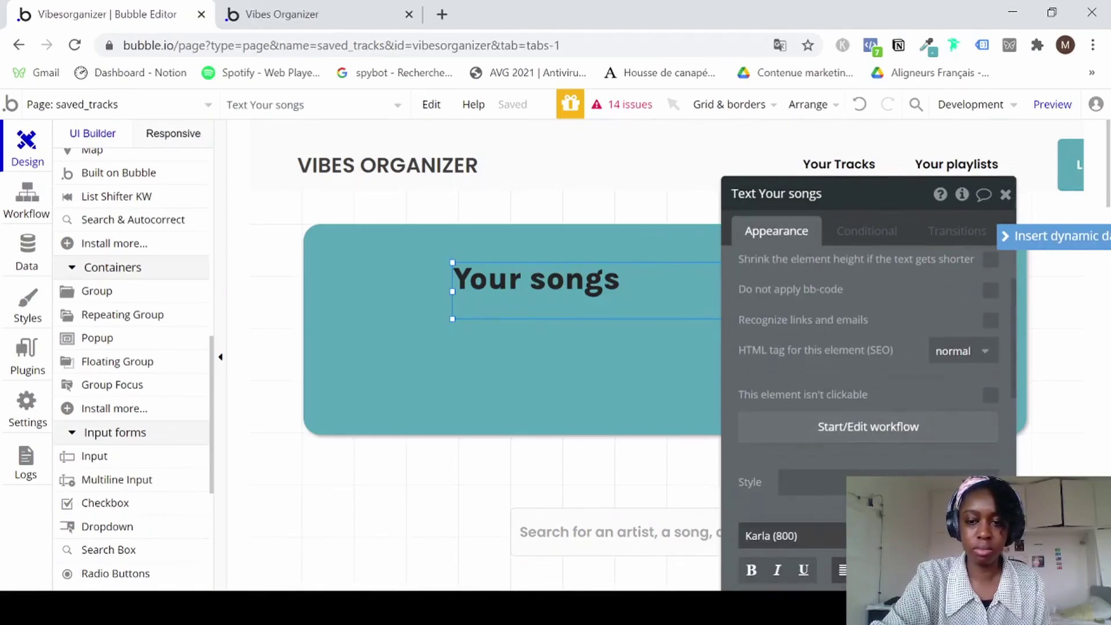
{"action": "left_click", "coordinate": [943, 570]}
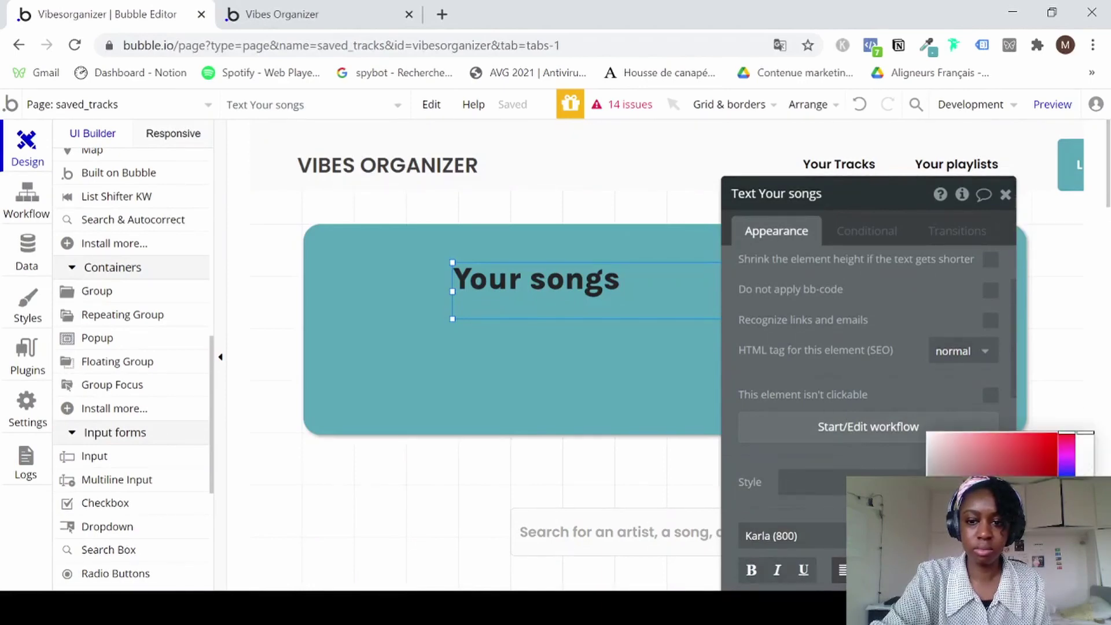
{"action": "left_click", "coordinate": [928, 434]}
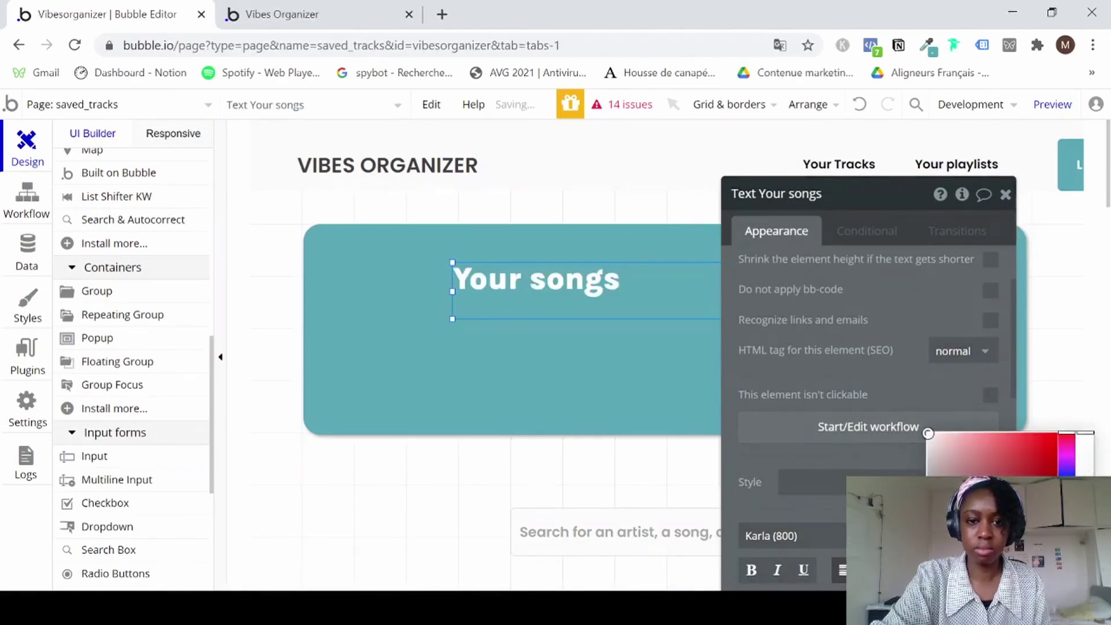
{"action": "left_click", "coordinate": [1006, 194]}
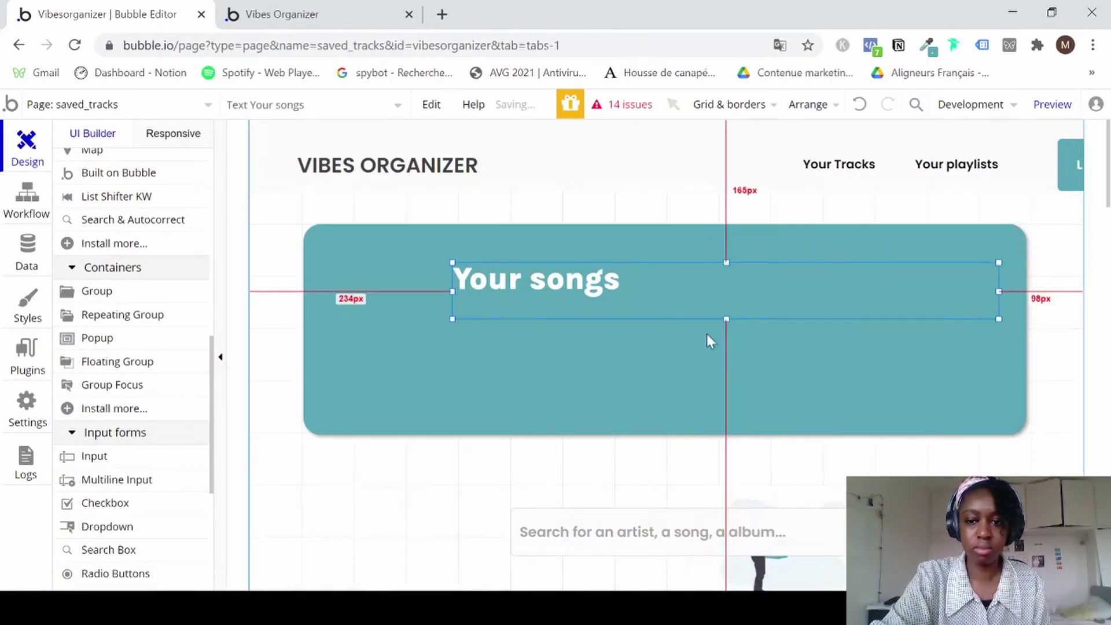
Center-align the "Your songs" text and center its element horizontally within the teal group.
{"action": "double_click", "coordinate": [654, 287]}
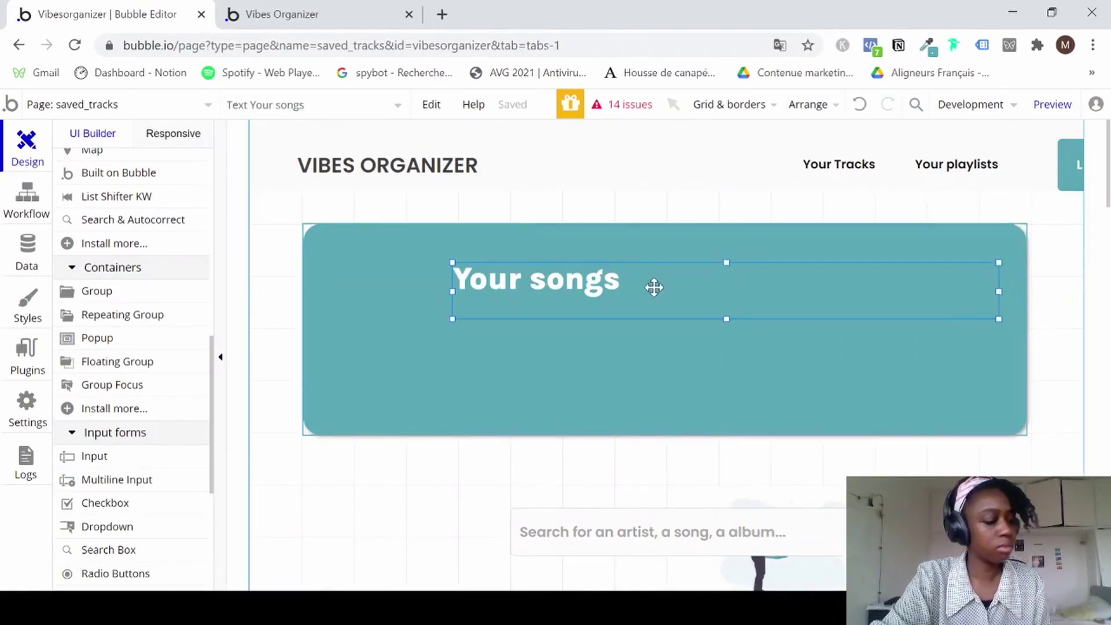
{"action": "left_click", "coordinate": [869, 569]}
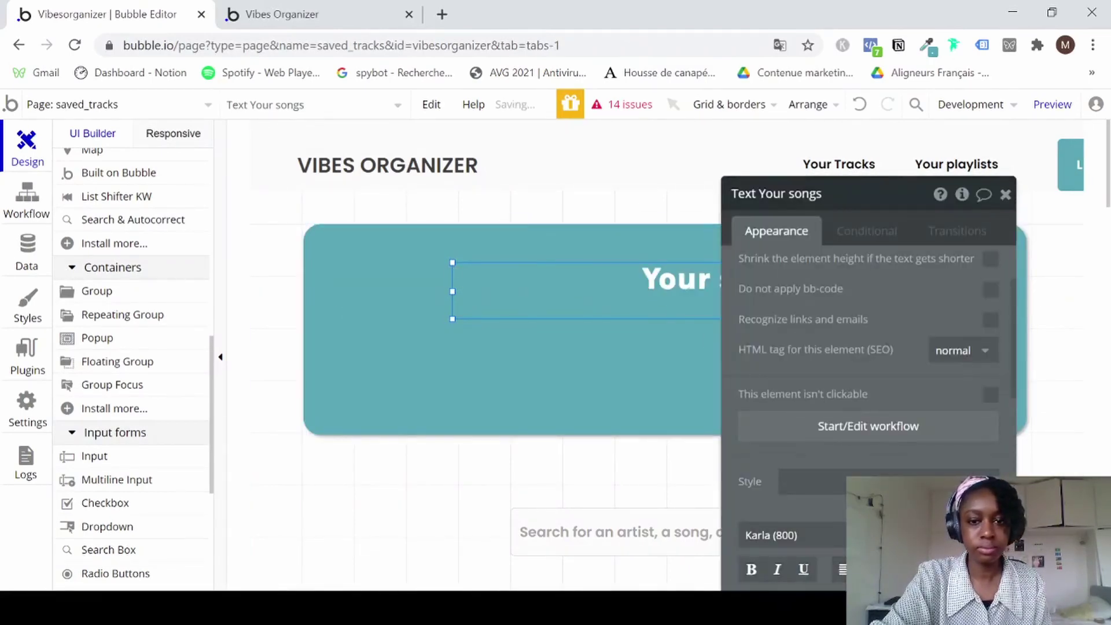
{"action": "left_click", "coordinate": [1005, 195]}
{"action": "right_click", "coordinate": [849, 311]}
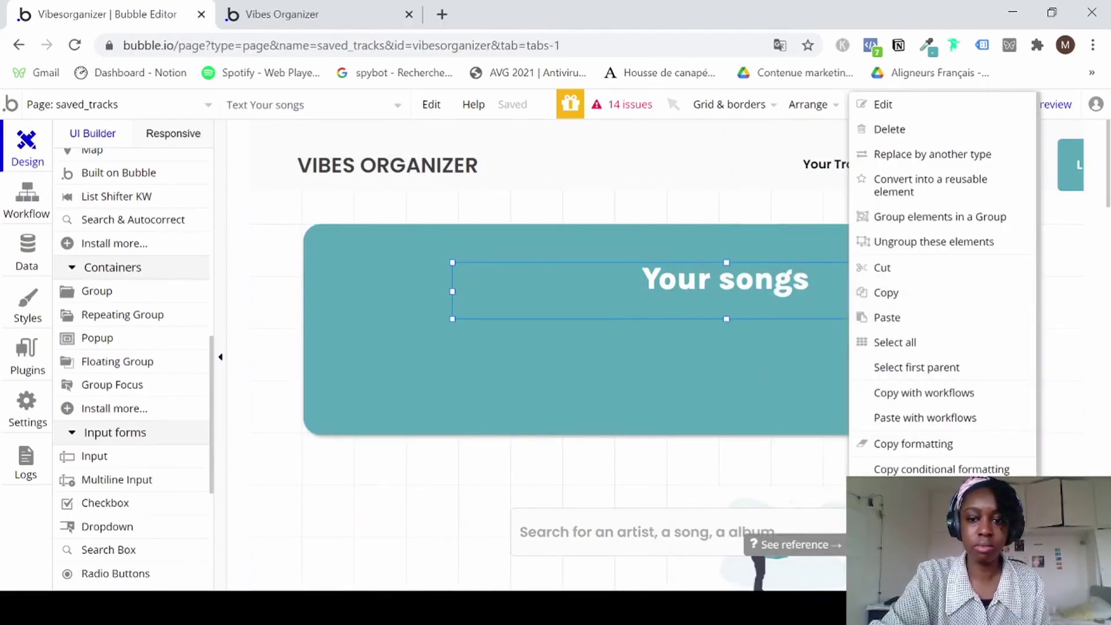
{"action": "left_click", "coordinate": [914, 544]}
{"action": "scroll", "coordinate": [814, 400], "scroll_direction": "down", "scroll_amount": 3}
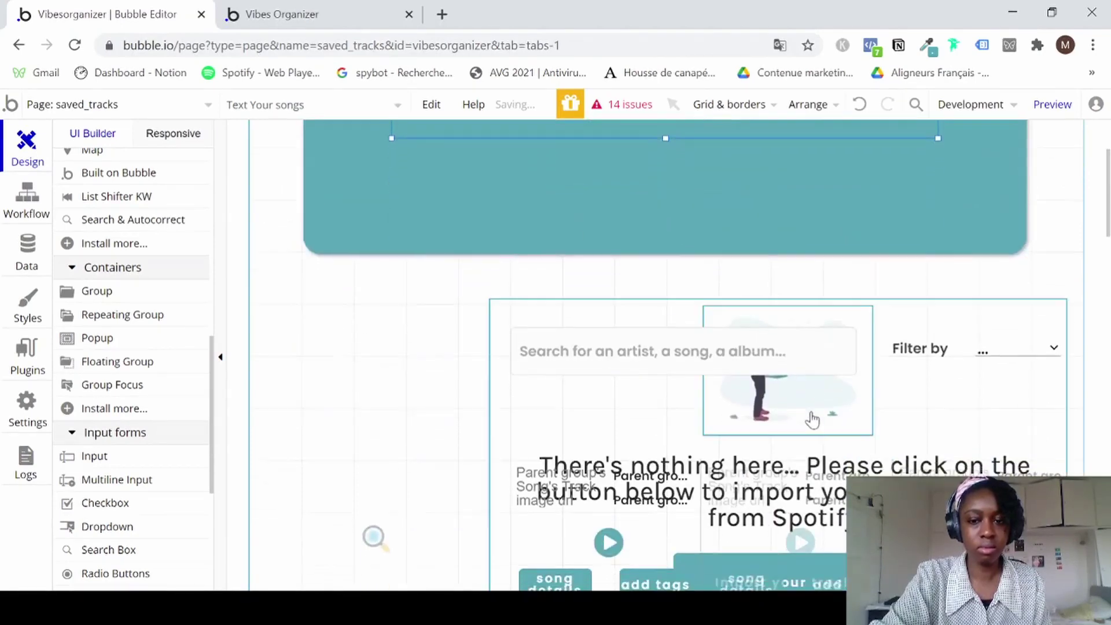
Hide the RepeatingGroup Song element on the editor canvas.
{"action": "left_click", "coordinate": [903, 371]}
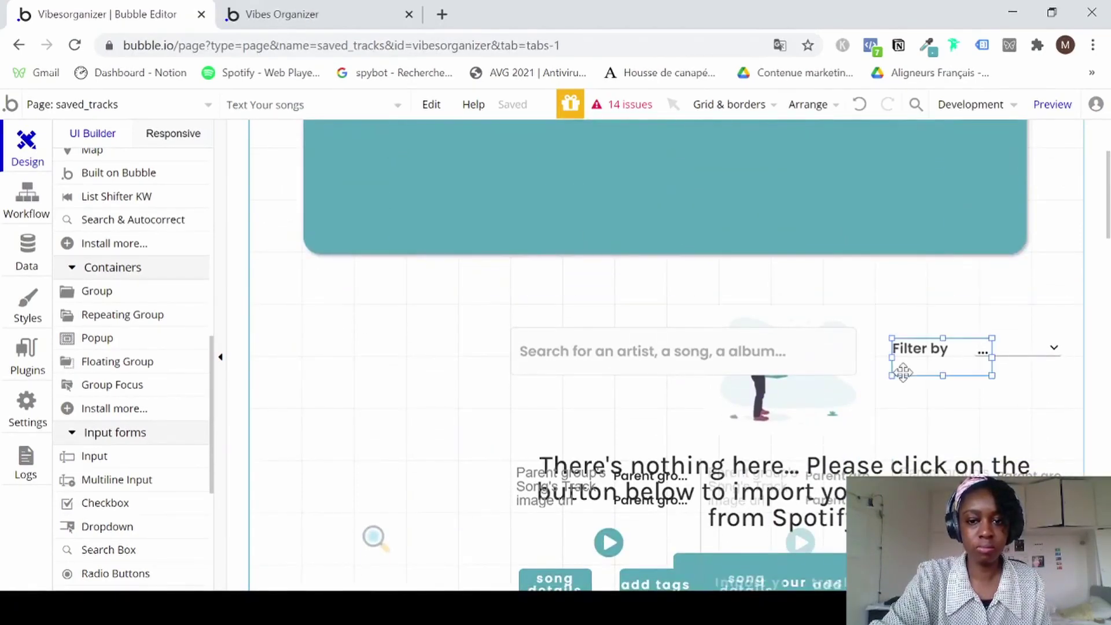
{"action": "scroll", "coordinate": [151, 264], "scroll_direction": "up", "scroll_amount": 10}
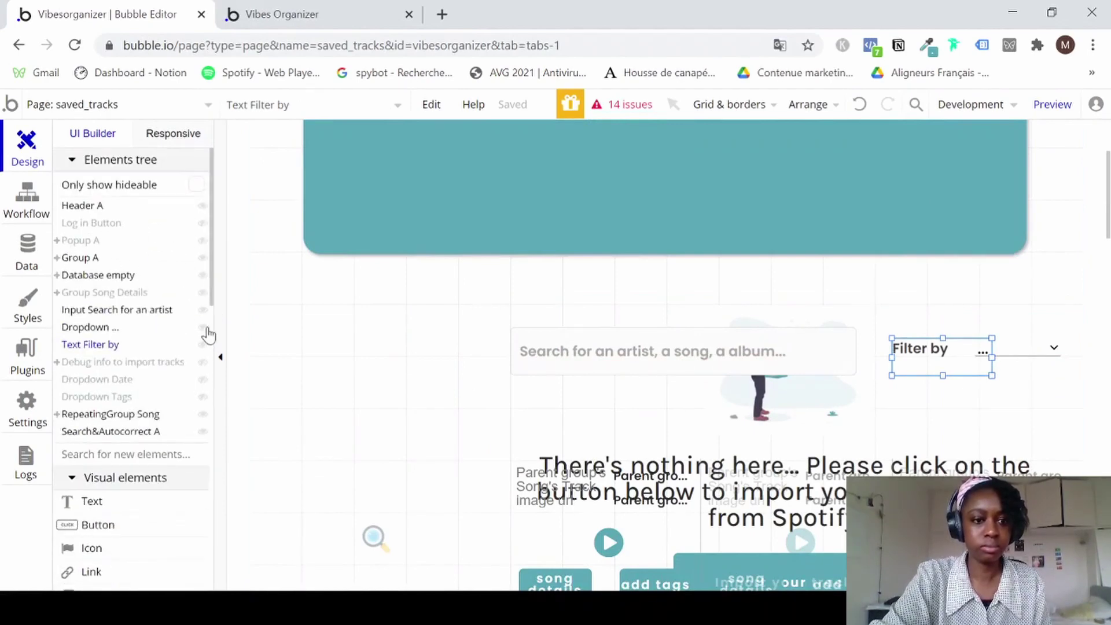
{"action": "left_click", "coordinate": [203, 415]}
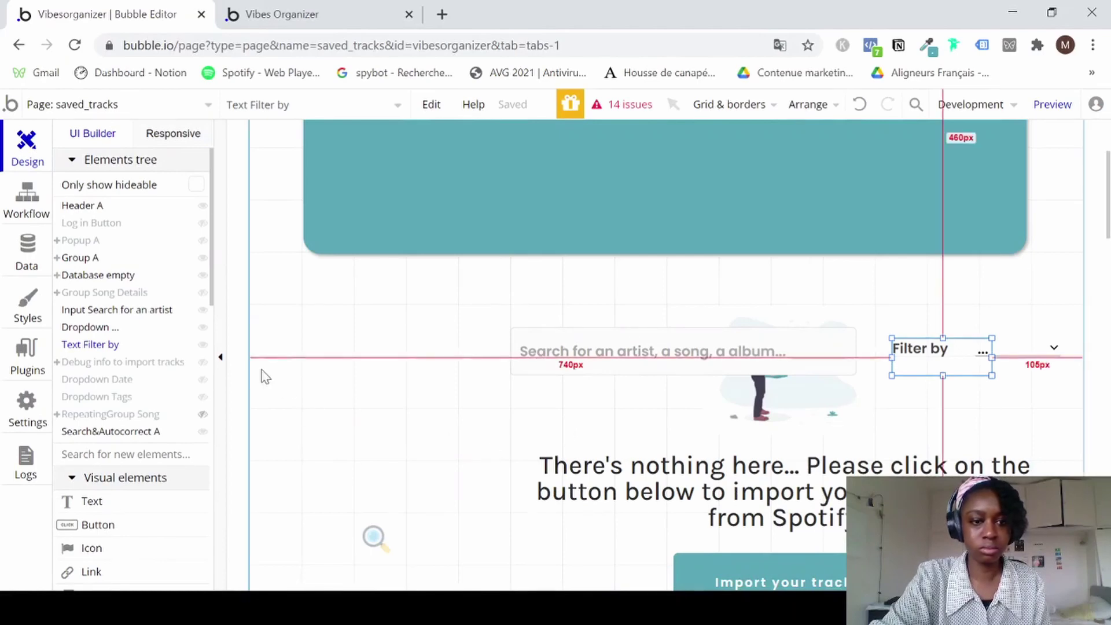
{"action": "scroll", "coordinate": [442, 355], "scroll_direction": "up", "scroll_amount": 1}
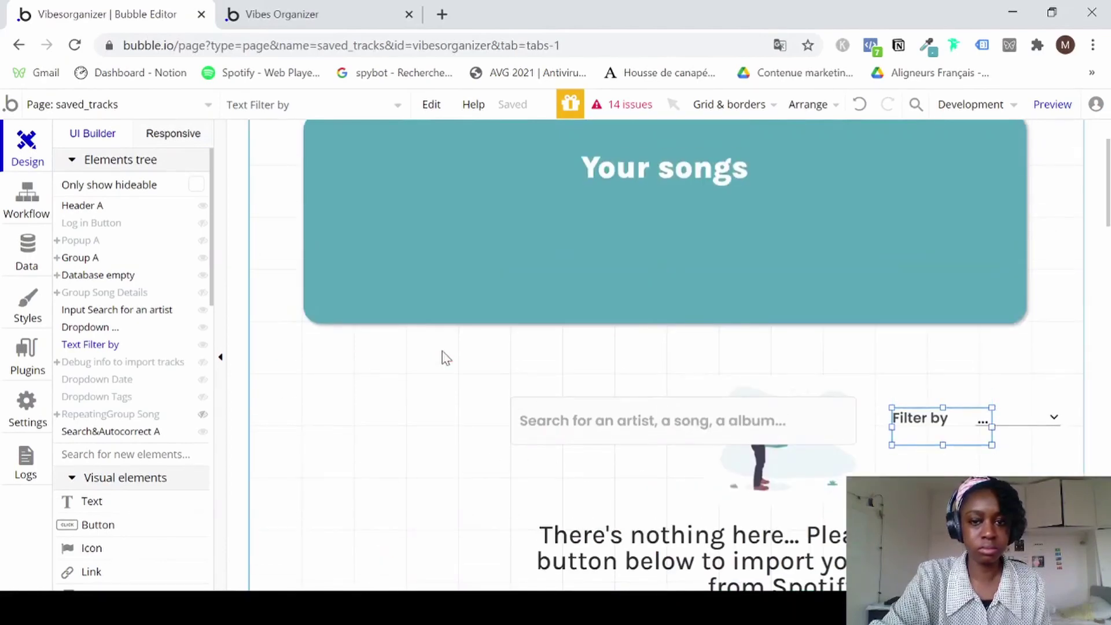
Move the Search&Autocorrect element to just below the lower-left corner of the teal banner.
{"action": "left_click", "coordinate": [545, 259]}
{"action": "left_click", "coordinate": [606, 492]}
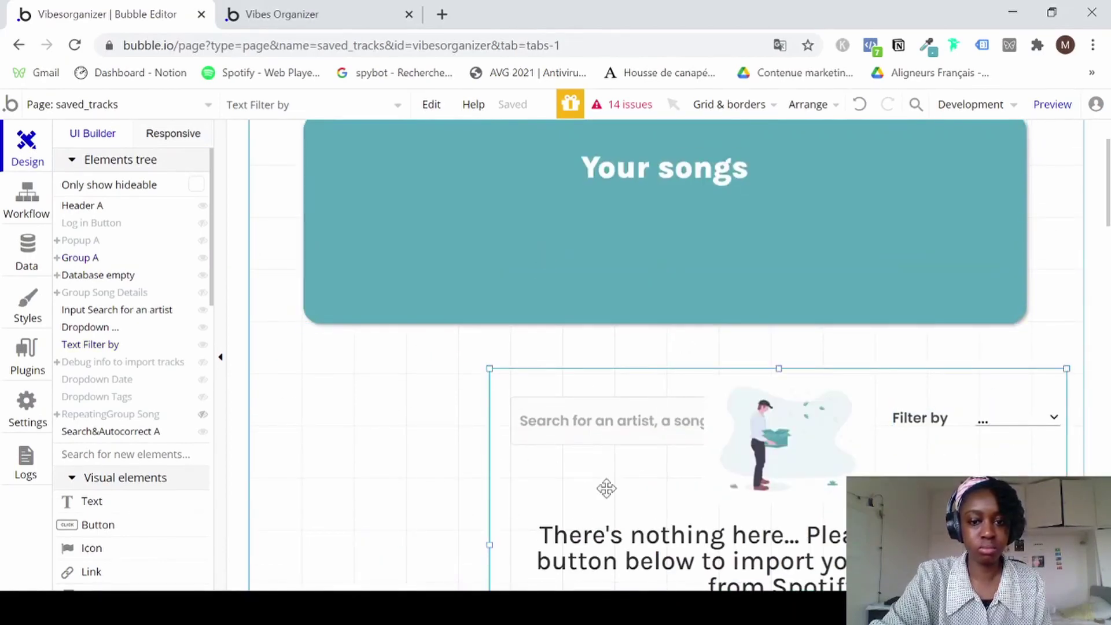
{"action": "scroll", "coordinate": [605, 488], "scroll_direction": "down", "scroll_amount": 3}
{"action": "left_click_drag", "start_coordinate": [379, 415], "coordinate": [283, 149]}
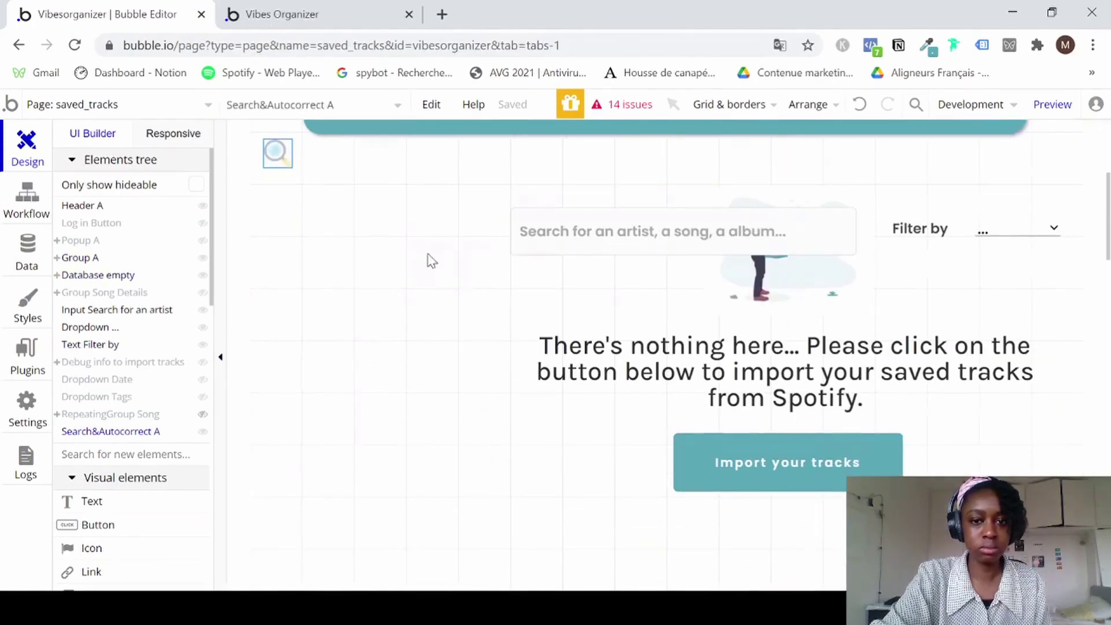
Align and widen the Database empty group to match the banner's width, and center its image, message and import button horizontally.
{"action": "left_click_drag", "start_coordinate": [575, 314], "coordinate": [409, 335]}
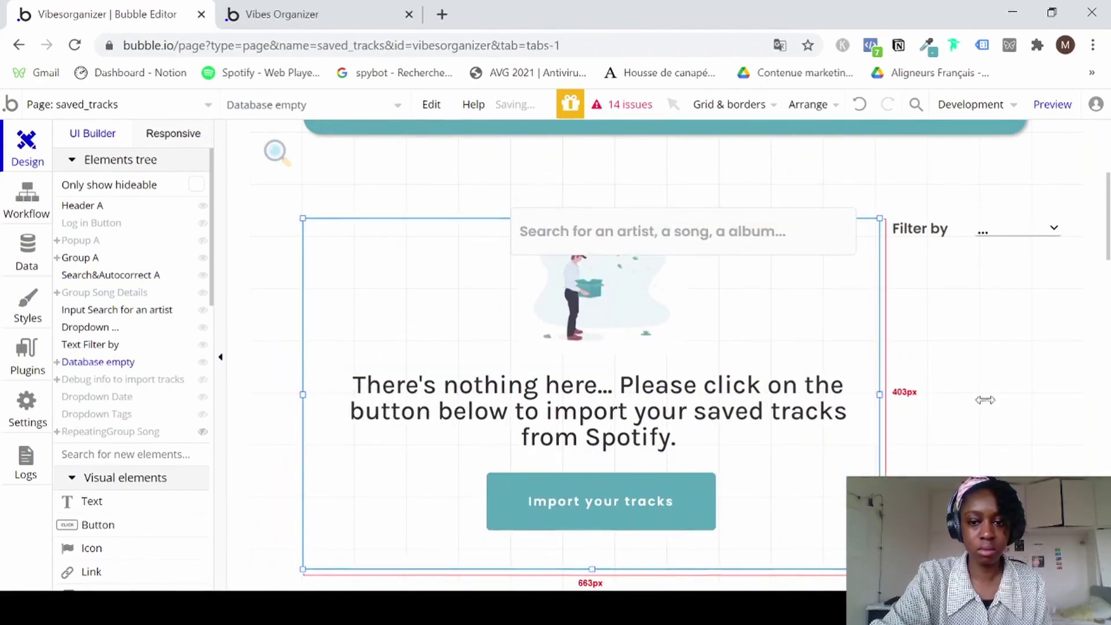
{"action": "left_click_drag", "start_coordinate": [1012, 398], "coordinate": [1030, 397]}
{"action": "left_click", "coordinate": [669, 420]}
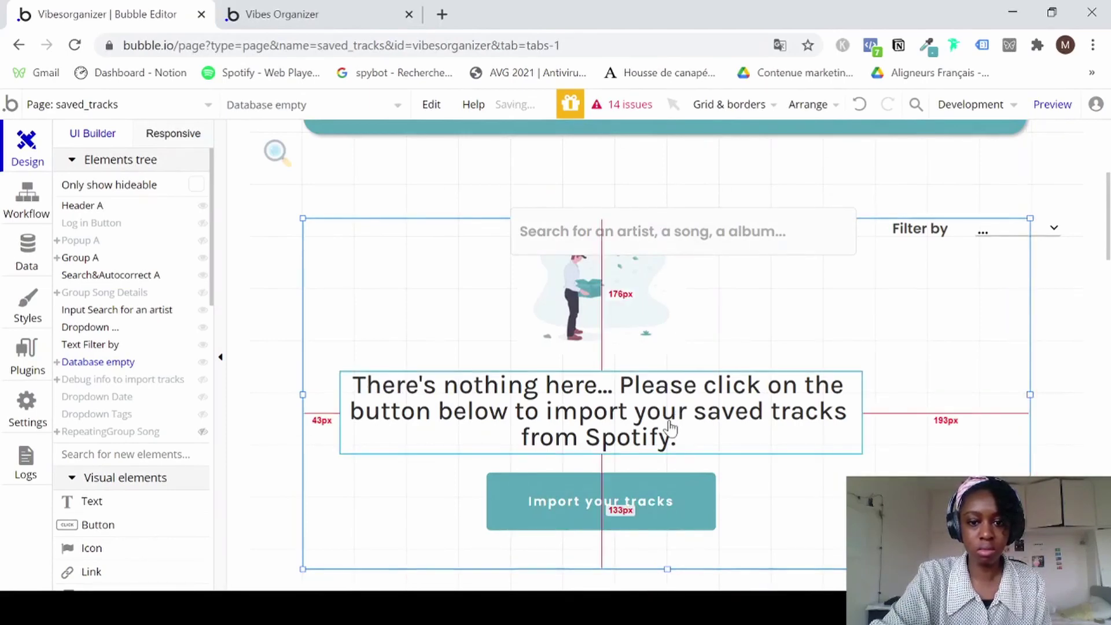
{"action": "left_click", "coordinate": [656, 502], "text": "shift"}
{"action": "left_click", "coordinate": [604, 313], "text": "shift"}
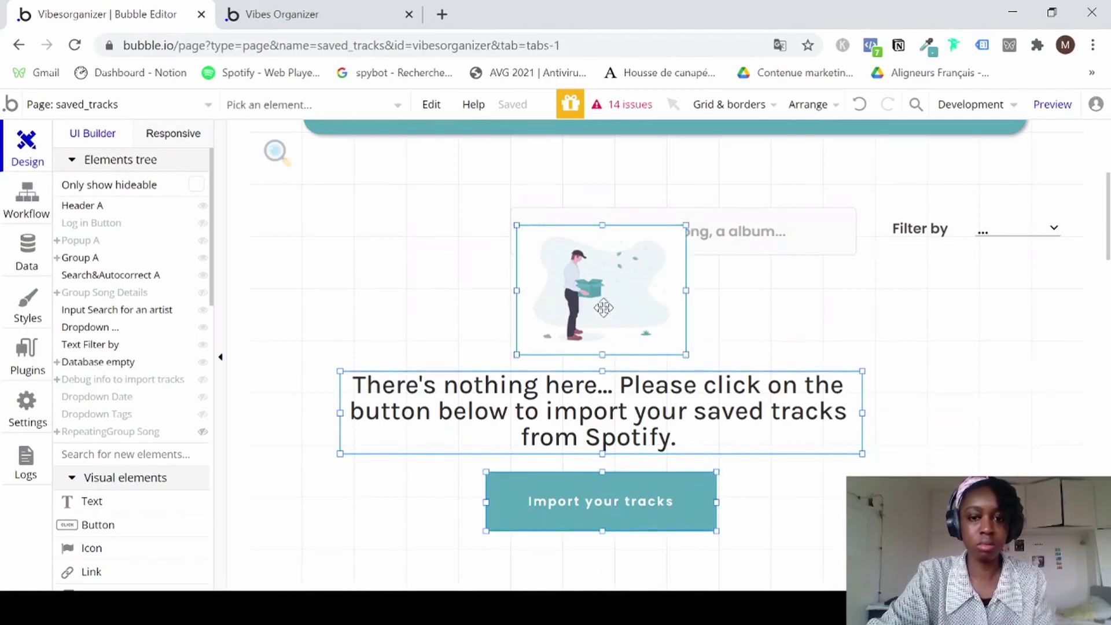
{"action": "right_click", "coordinate": [603, 307]}
{"action": "left_click", "coordinate": [661, 445]}
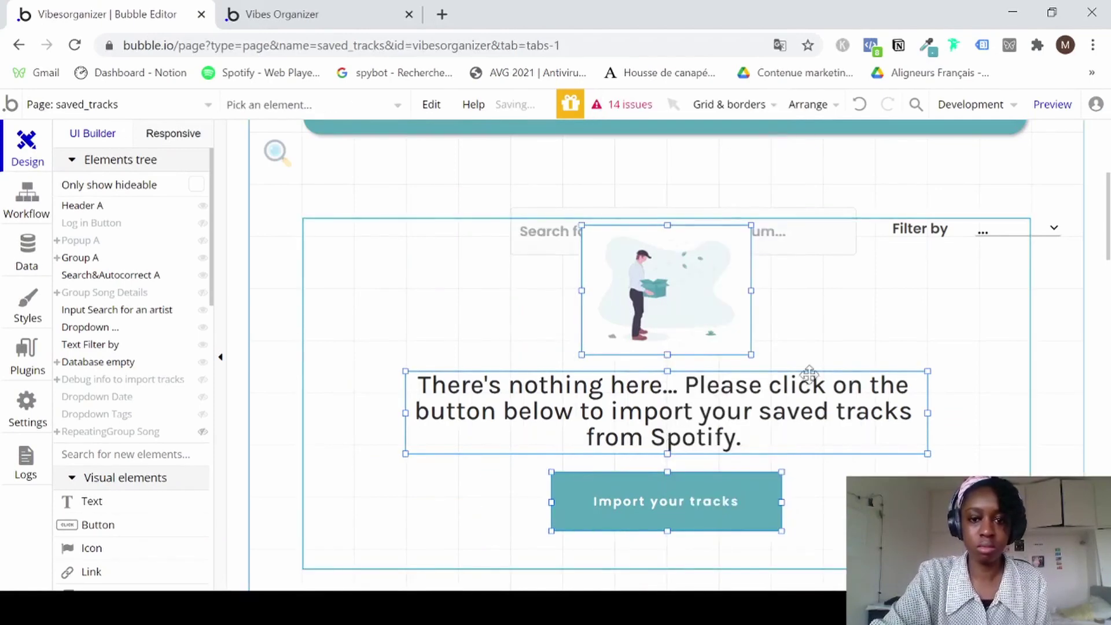
{"action": "left_click", "coordinate": [1040, 383]}
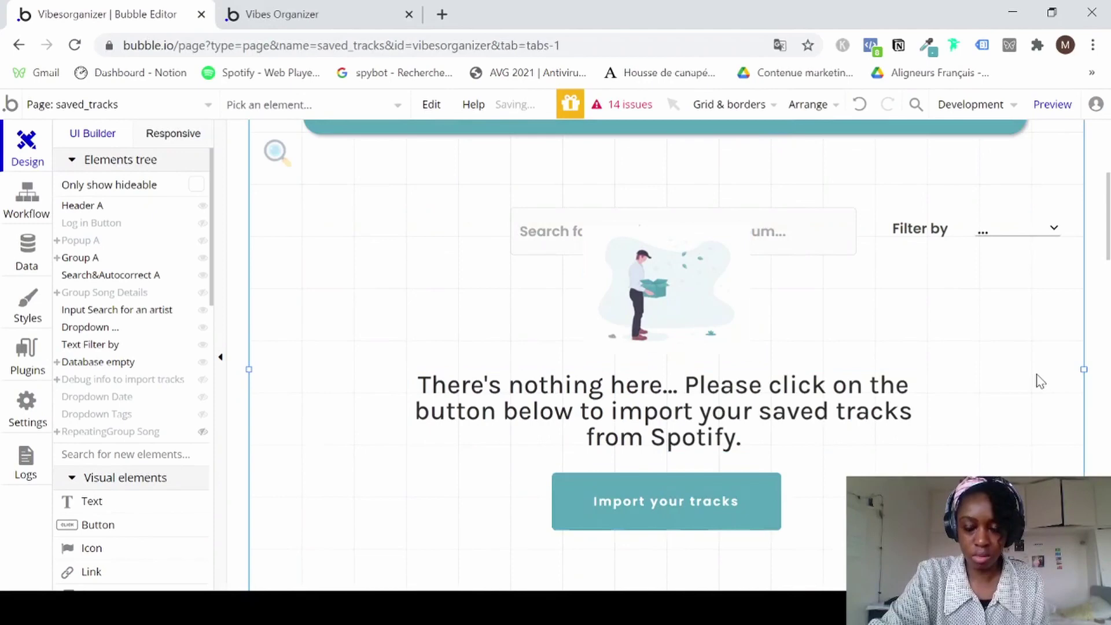
{"action": "left_click", "coordinate": [1003, 327]}
Move the song search input into the teal banner just below the "Your songs" heading and center it horizontally.
{"action": "scroll", "coordinate": [855, 191], "scroll_direction": "up", "scroll_amount": 3}
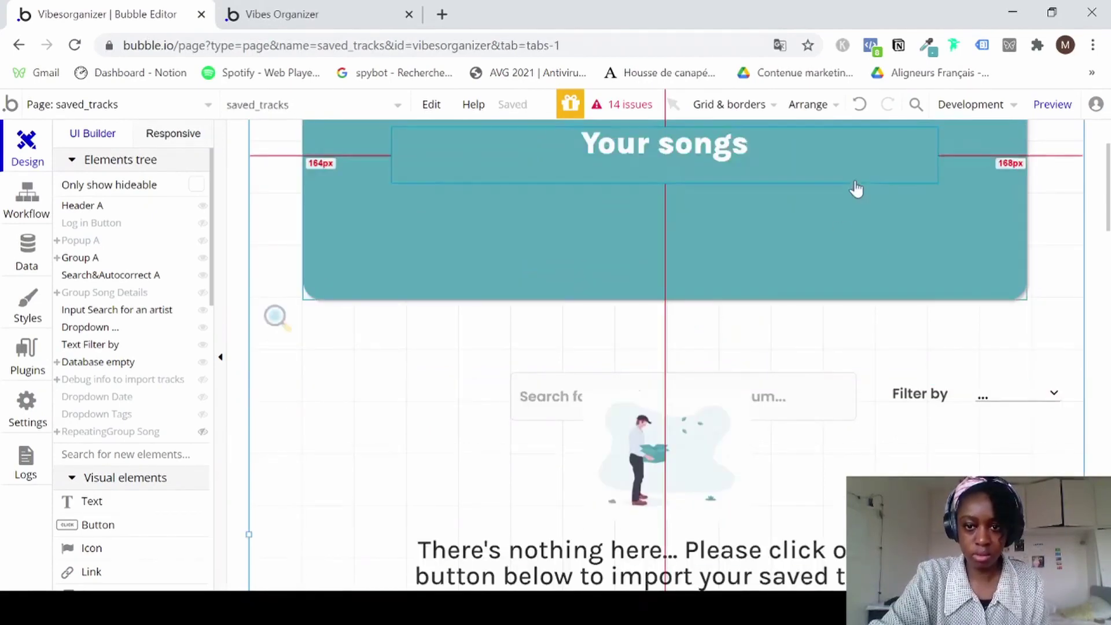
{"action": "left_click", "coordinate": [795, 391]}
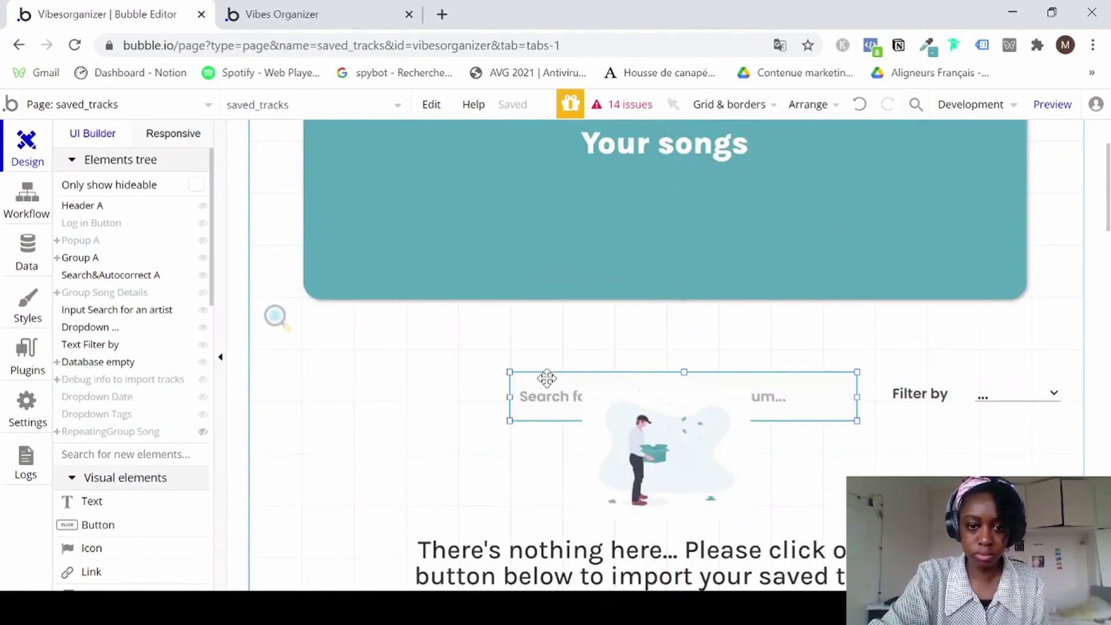
{"action": "left_click_drag", "start_coordinate": [527, 210], "coordinate": [527, 195]}
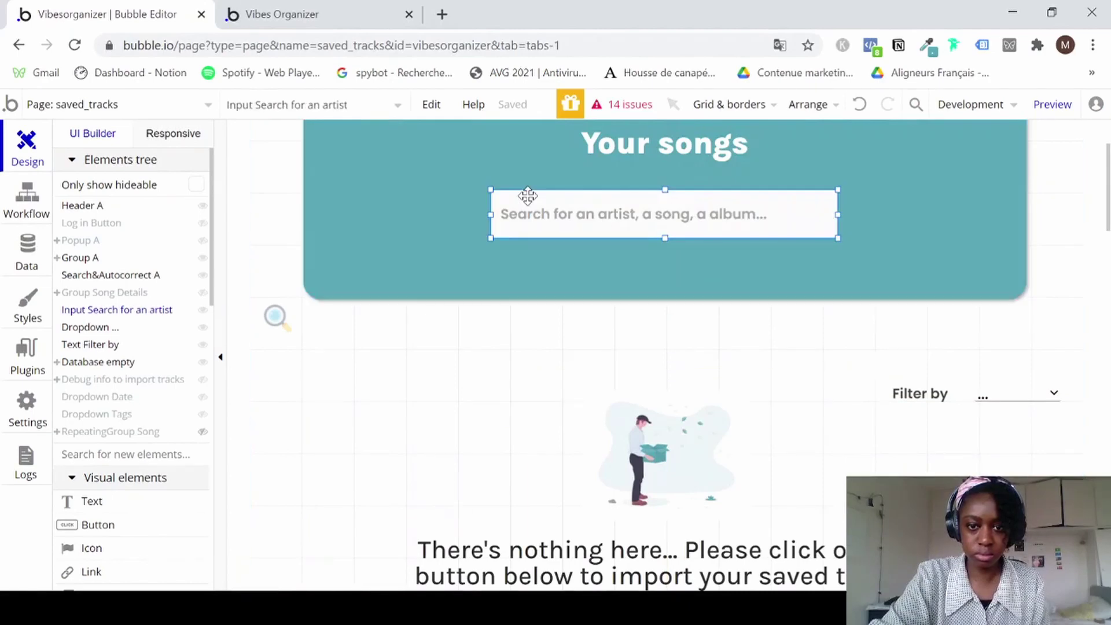
{"action": "scroll", "coordinate": [615, 201], "scroll_direction": "up", "scroll_amount": 1}
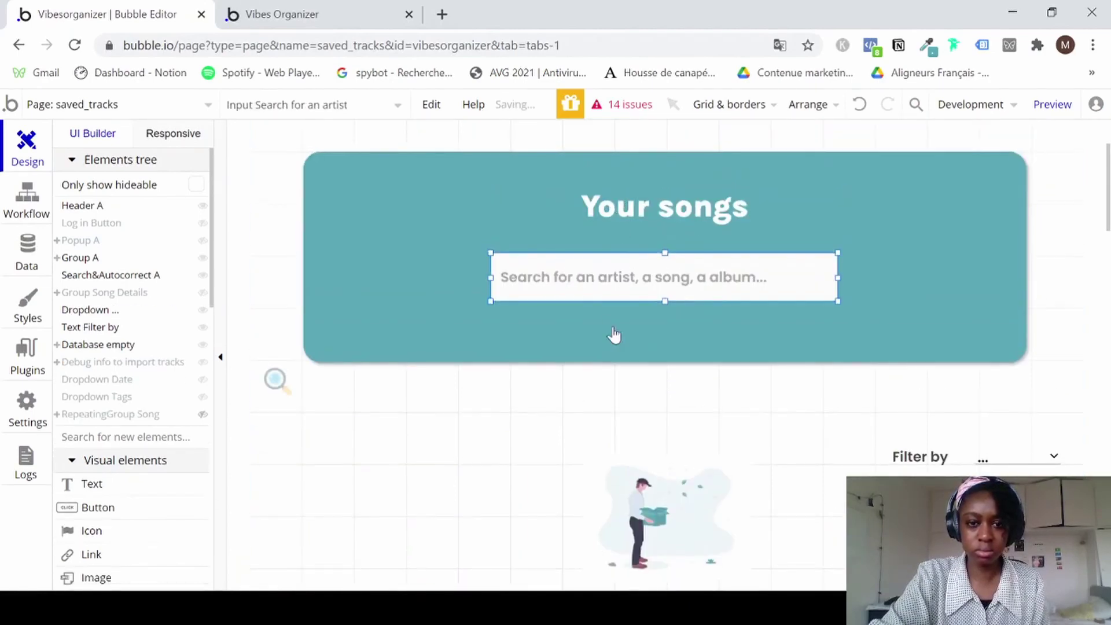
{"action": "left_click_drag", "start_coordinate": [599, 284], "coordinate": [605, 259]}
{"action": "right_click", "coordinate": [605, 258]}
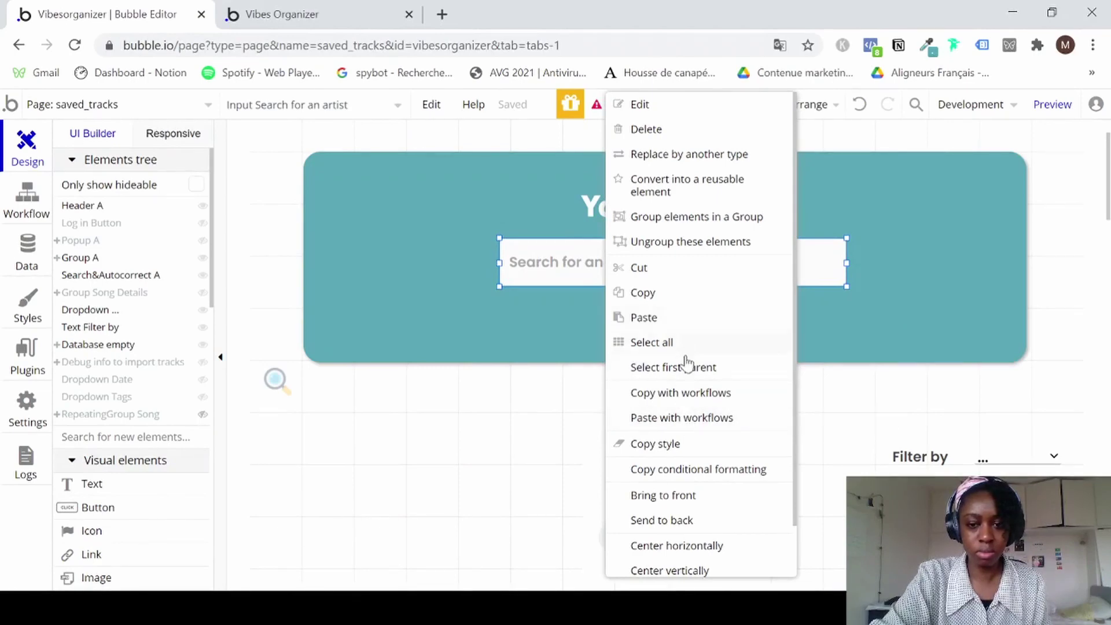
{"action": "left_click", "coordinate": [683, 552]}
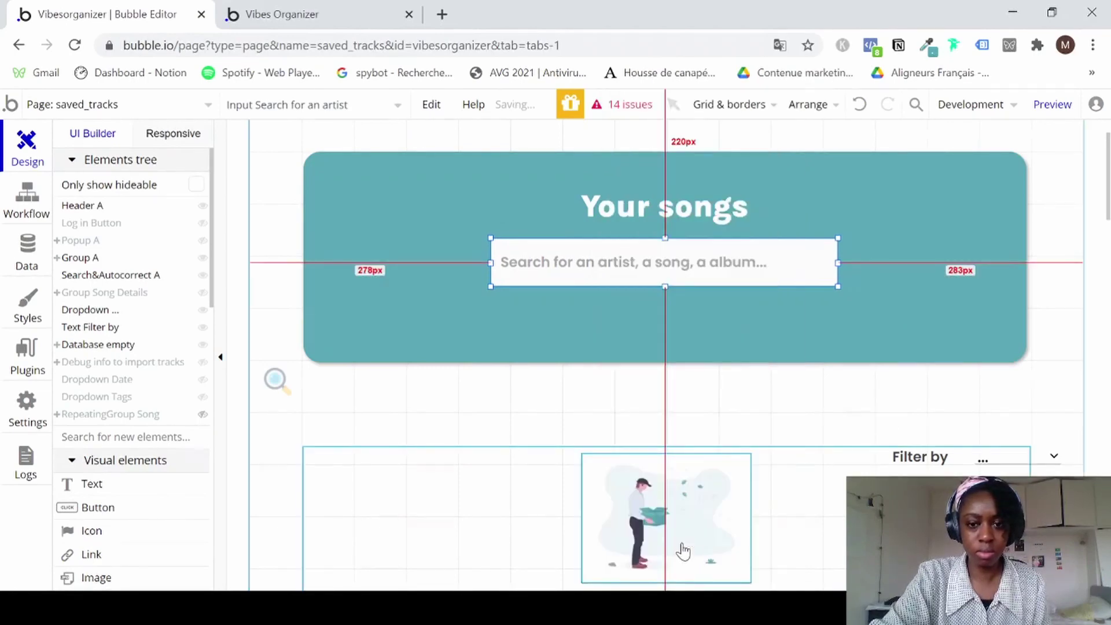
Extend the teal banner group downward to a height of about 296 px.
{"action": "left_click", "coordinate": [731, 347]}
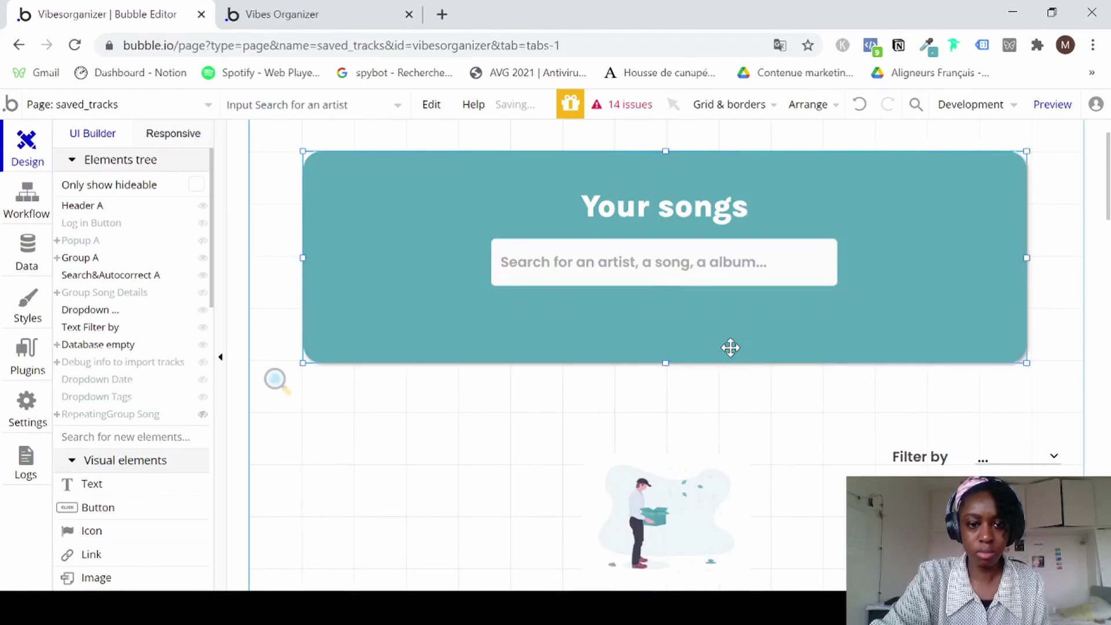
{"action": "left_click", "coordinate": [665, 363]}
{"action": "left_click_drag", "start_coordinate": [669, 365], "coordinate": [668, 409]}
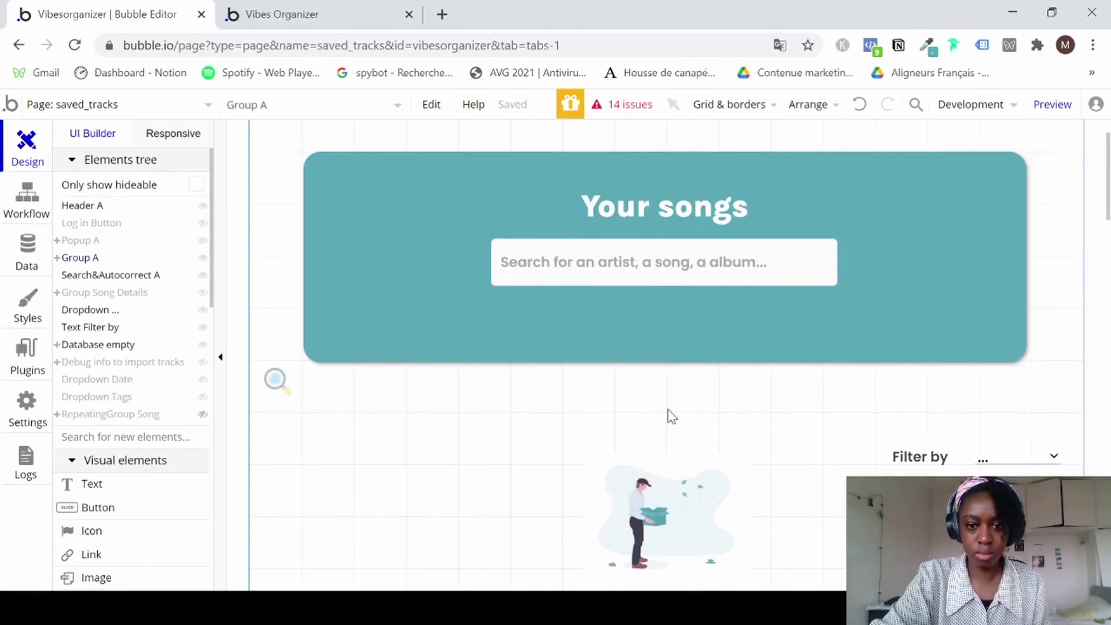
{"action": "left_click", "coordinate": [665, 363]}
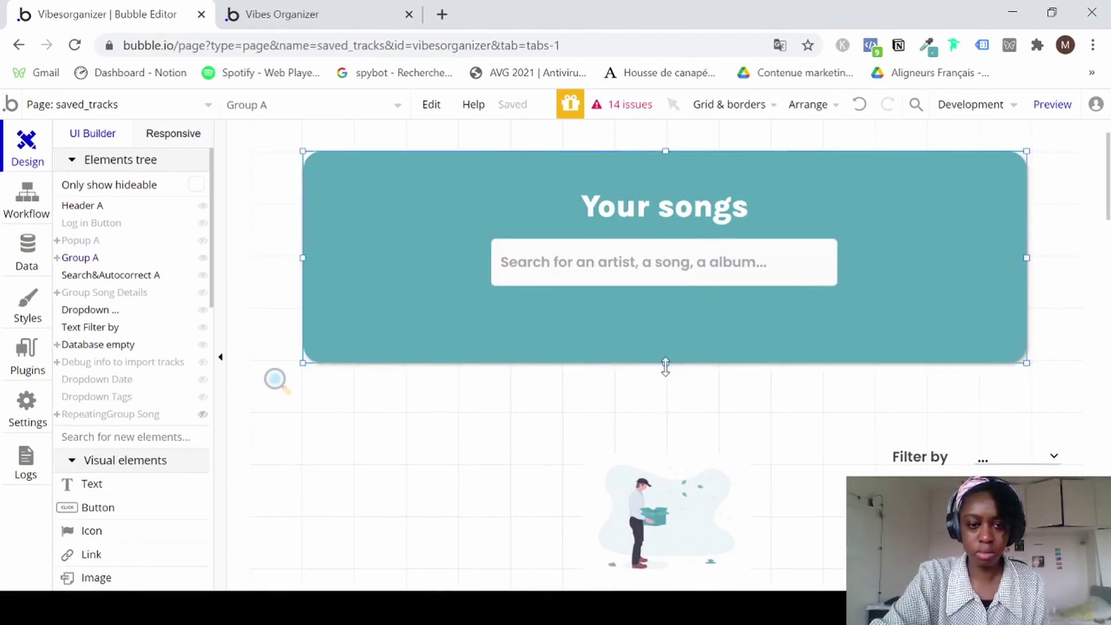
{"action": "left_click_drag", "start_coordinate": [665, 365], "coordinate": [662, 408]}
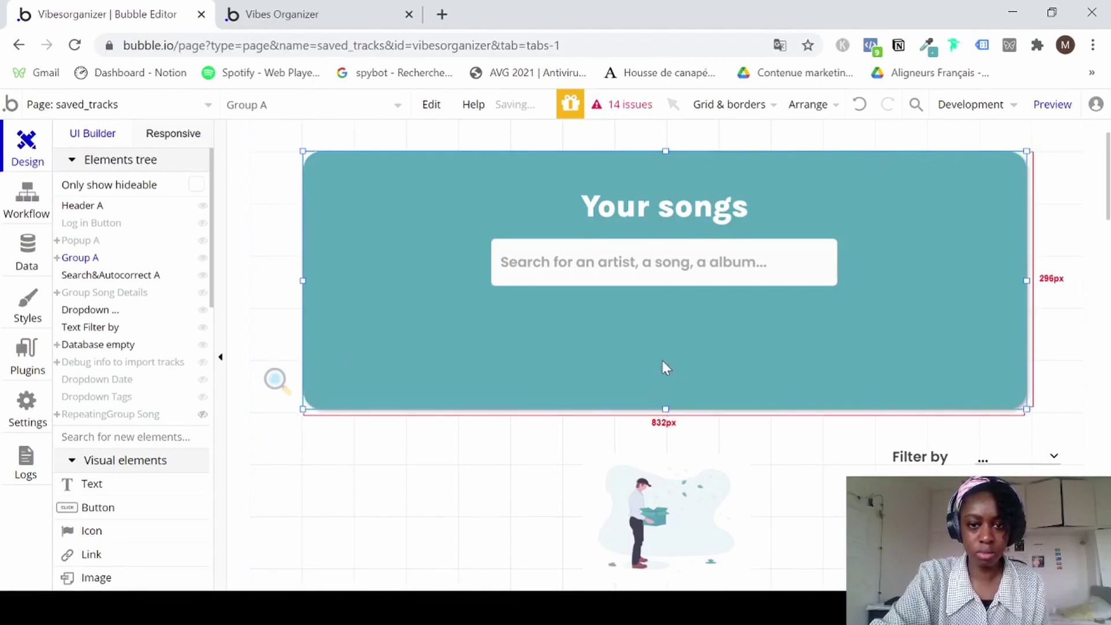
Duplicate the "Your songs" heading and place the copy below the search input in the banner.
{"action": "left_click", "coordinate": [672, 278]}
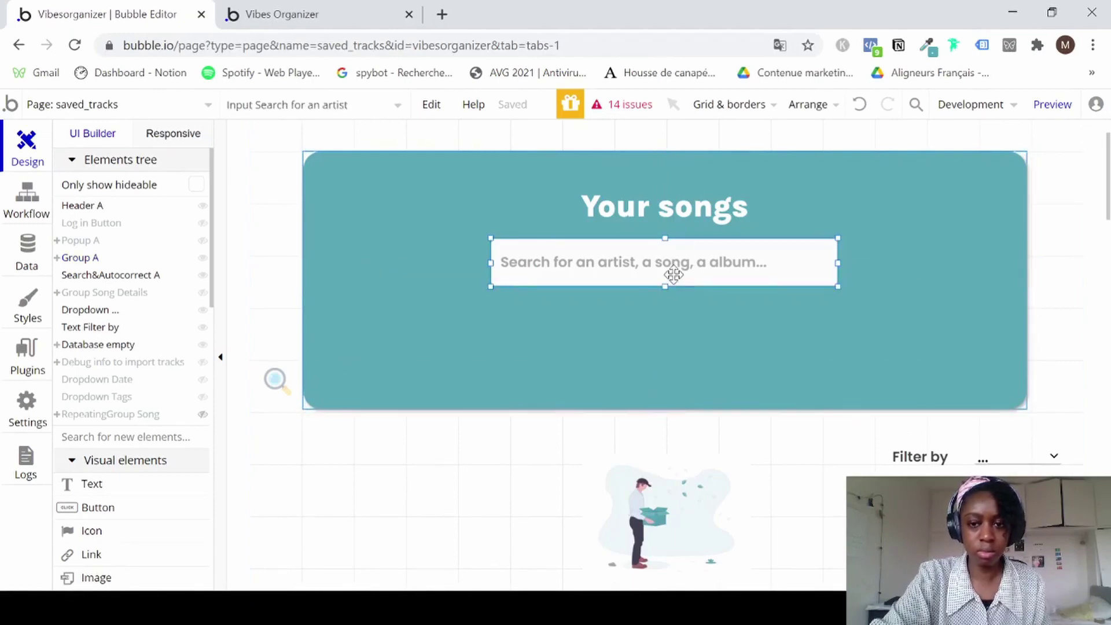
{"action": "left_click", "coordinate": [653, 222]}
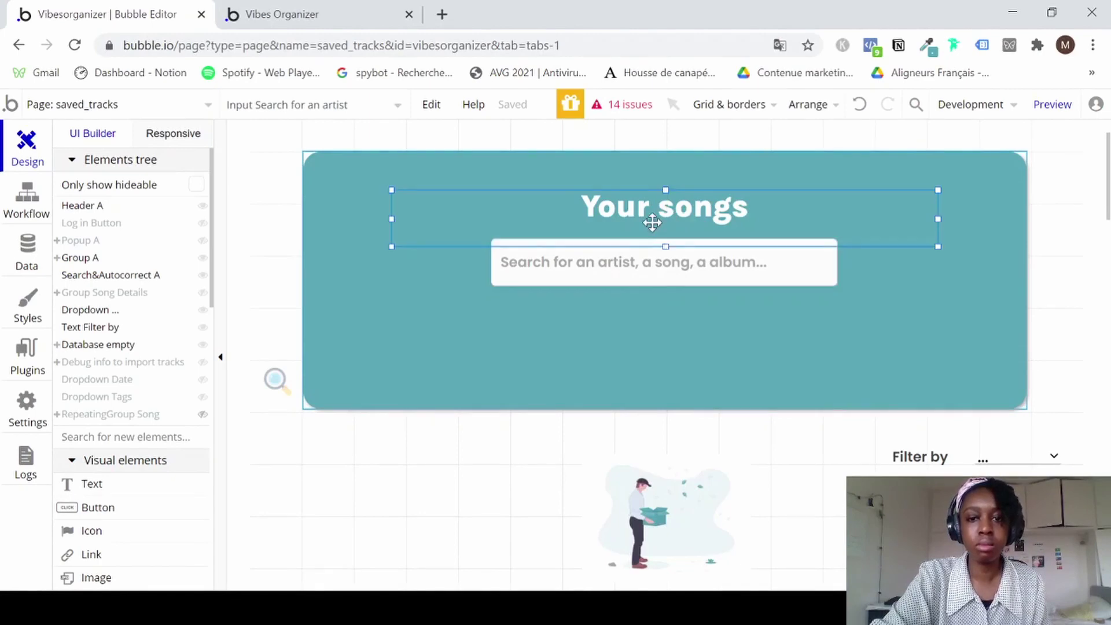
{"action": "left_click", "coordinate": [635, 275]}
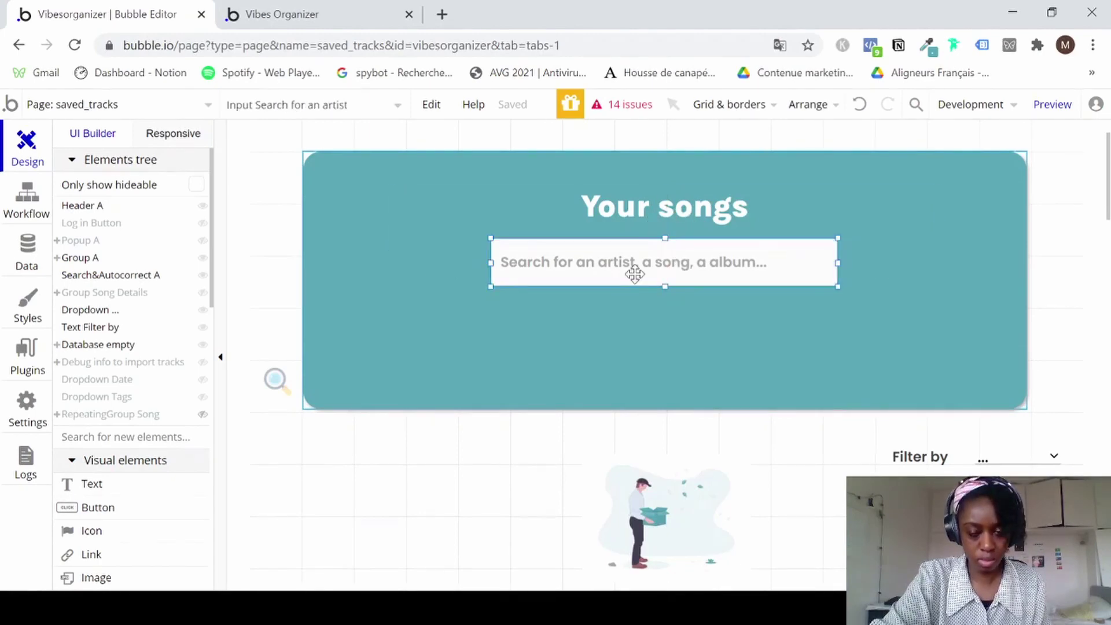
{"action": "left_click", "coordinate": [606, 220]}
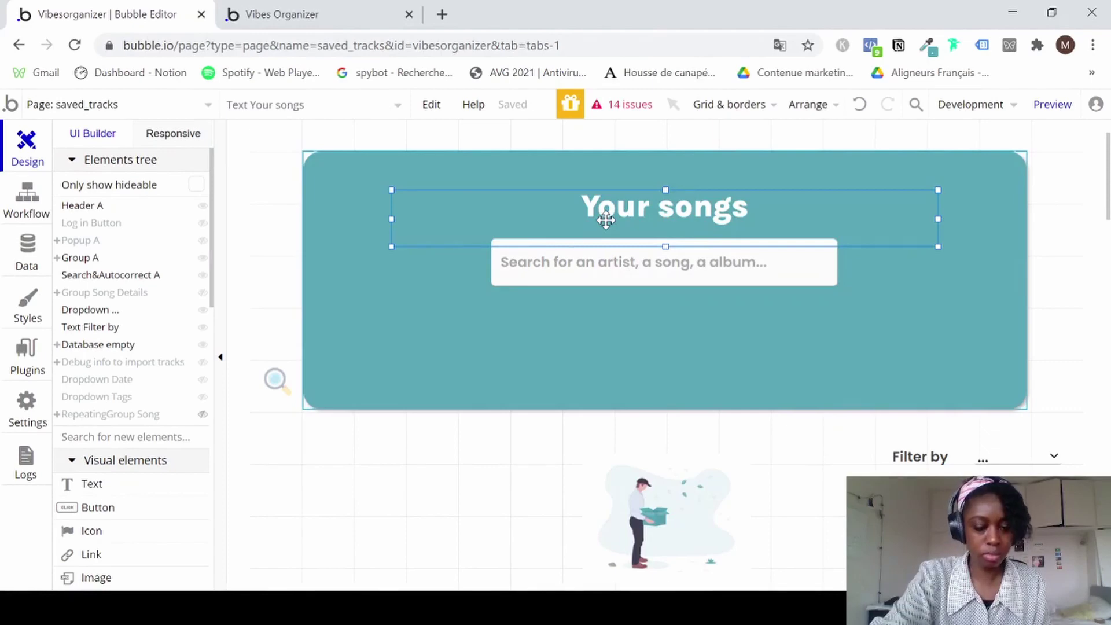
{"action": "left_click_drag", "start_coordinate": [606, 221], "coordinate": [614, 229]}
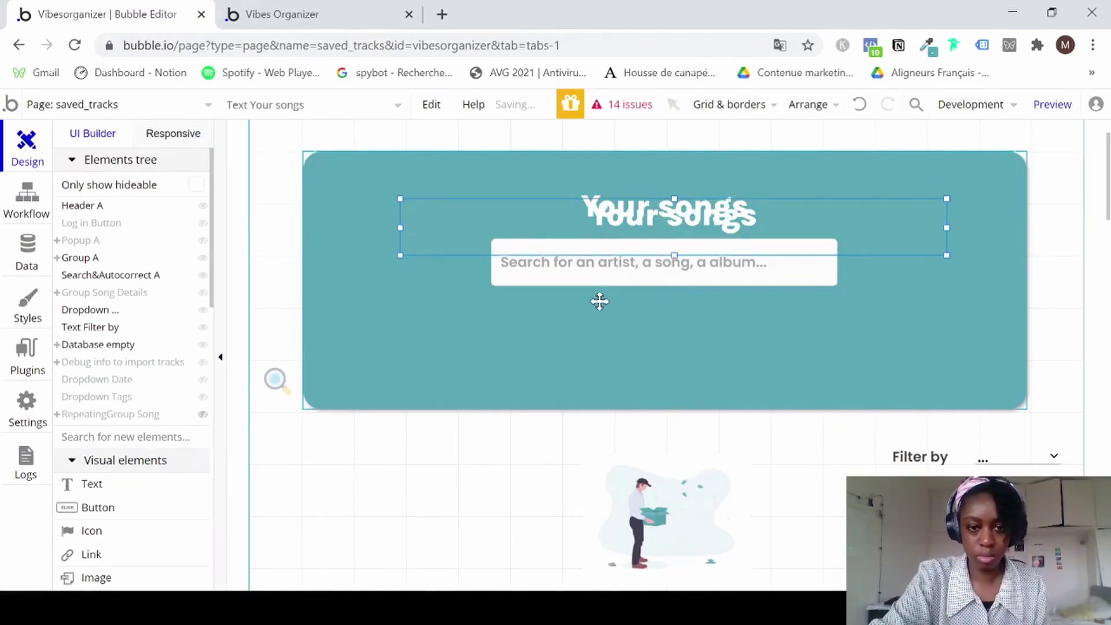
{"action": "key", "text": "ctrl+v"}
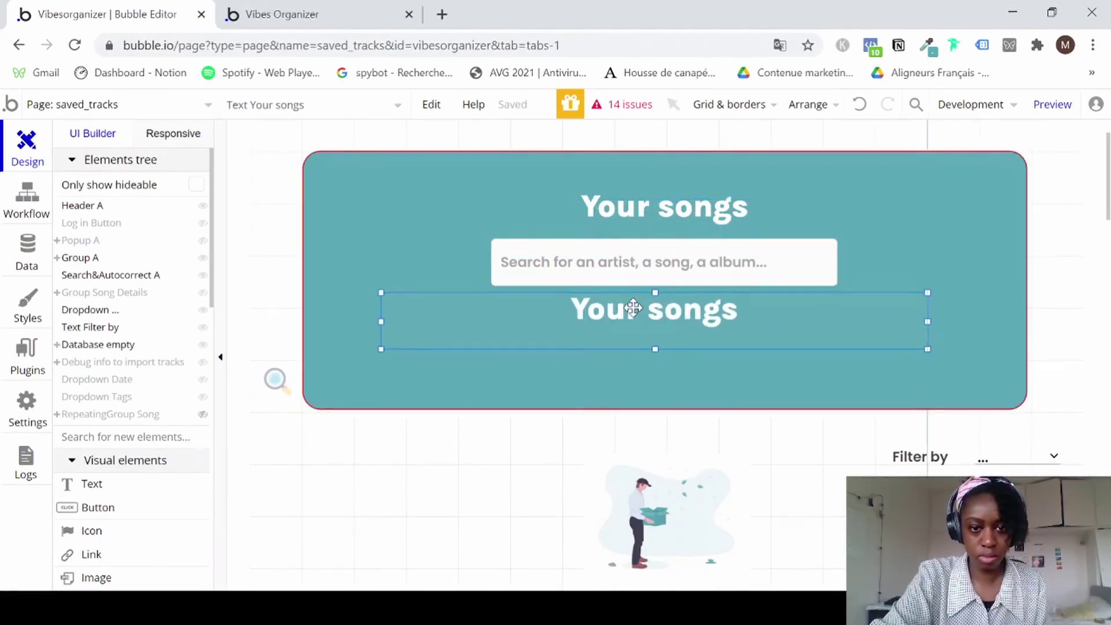
{"action": "left_click", "coordinate": [633, 308]}
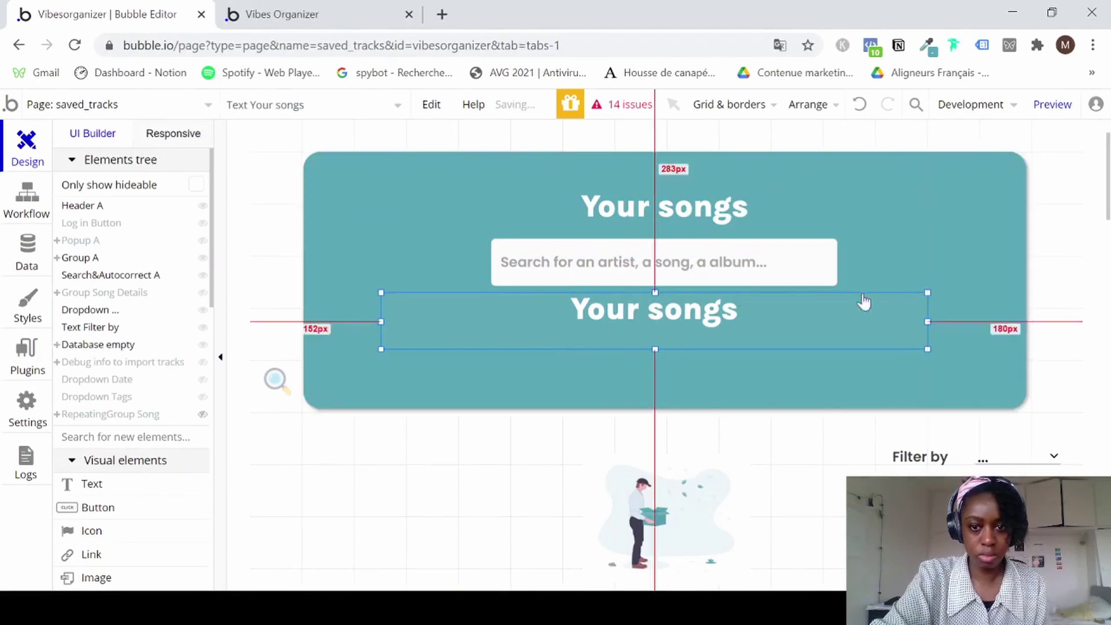
Left-align the duplicated "Your songs" text, nudge it slightly lower, and narrow its box to fit the words.
{"action": "double_click", "coordinate": [892, 307]}
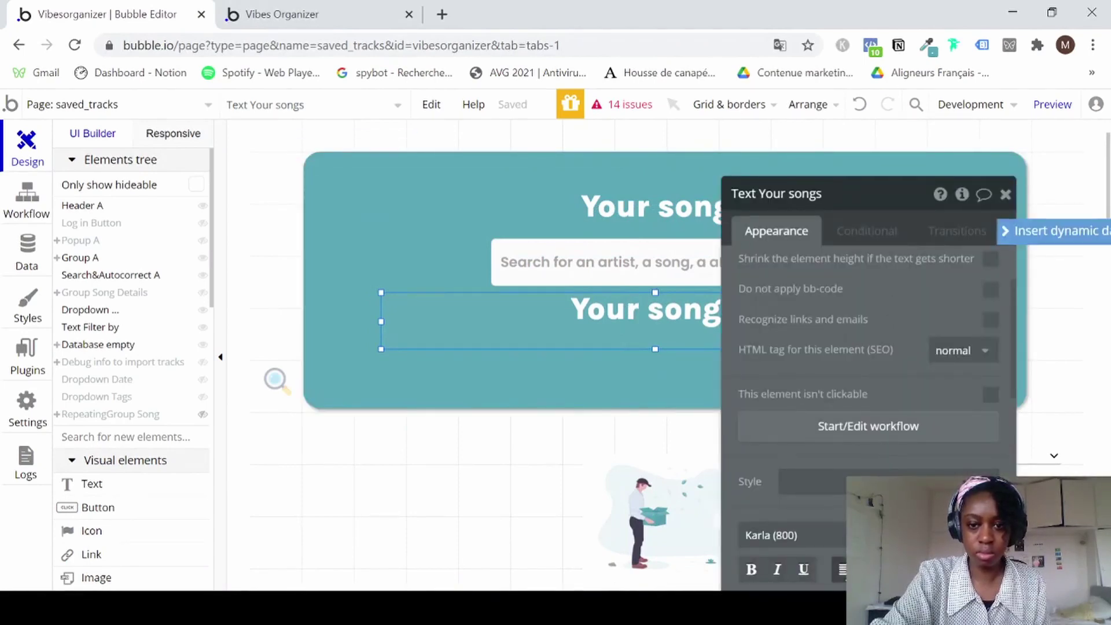
{"action": "left_click", "coordinate": [842, 569]}
{"action": "left_click", "coordinate": [1006, 194]}
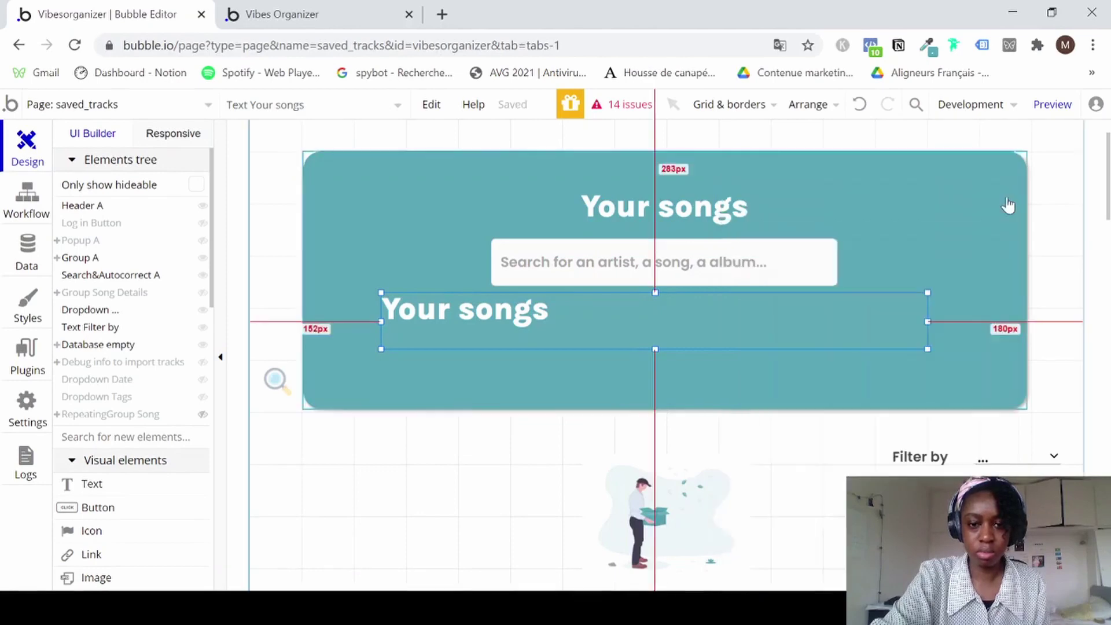
{"action": "left_click_drag", "start_coordinate": [726, 297], "coordinate": [724, 305]}
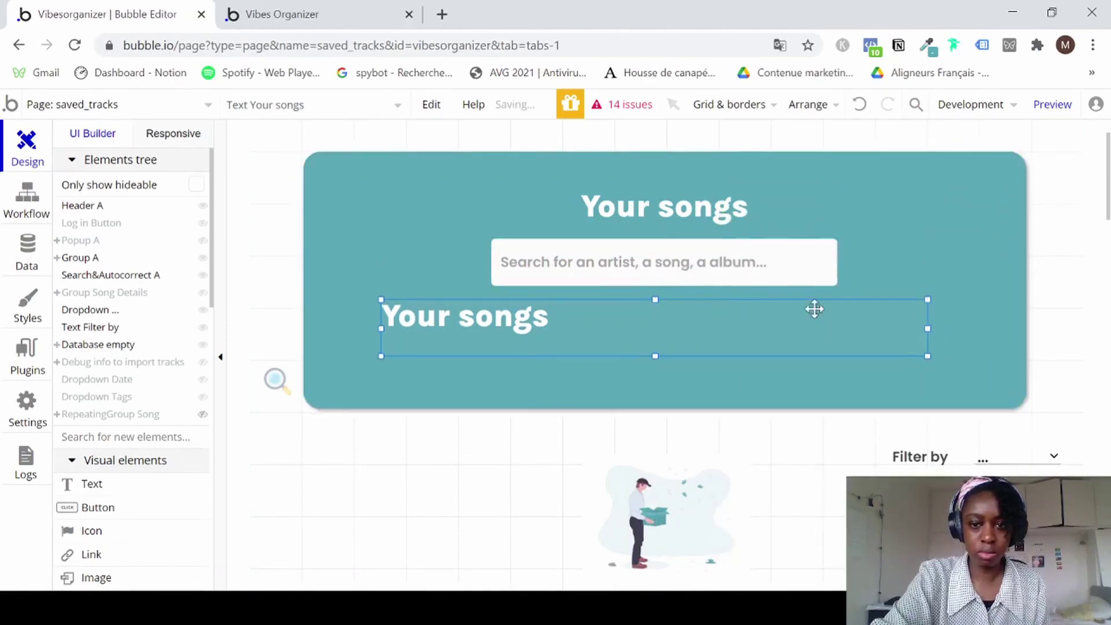
{"action": "left_click_drag", "start_coordinate": [928, 326], "coordinate": [568, 327]}
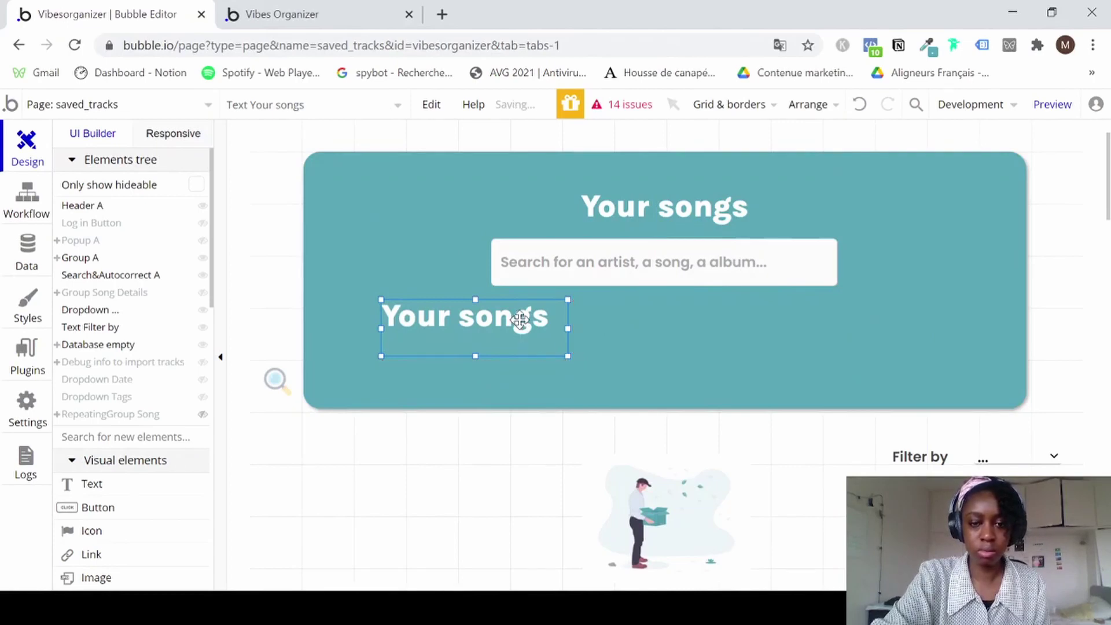
Set the font size of the duplicated "Your songs" text to 24.
{"action": "double_click", "coordinate": [520, 320]}
{"action": "scroll", "coordinate": [822, 539], "scroll_direction": "down", "scroll_amount": 2}
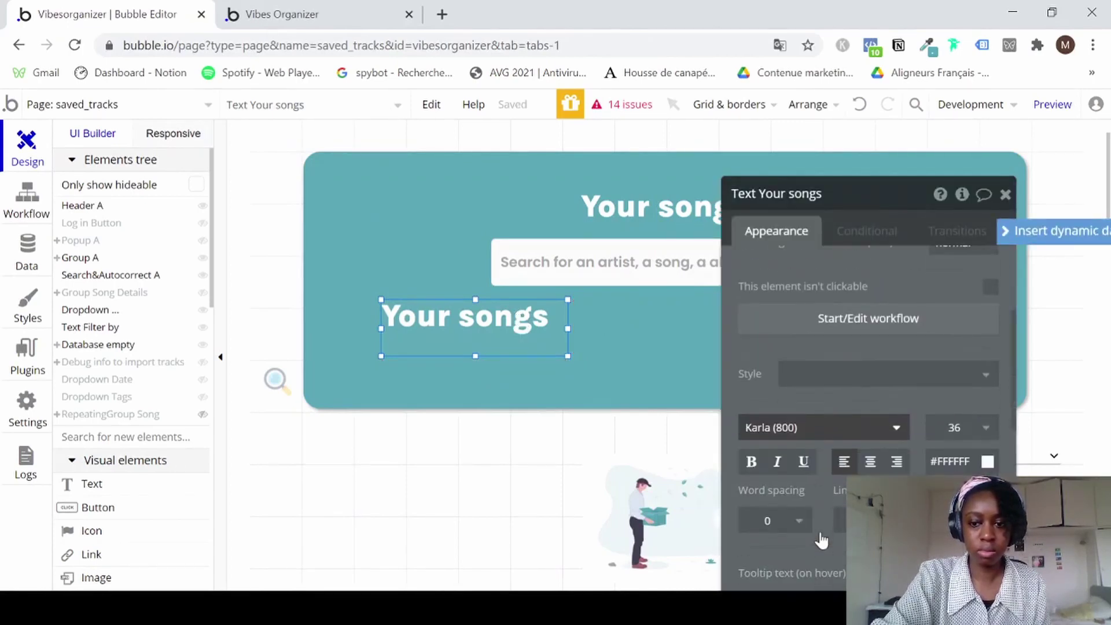
{"action": "left_click", "coordinate": [982, 429]}
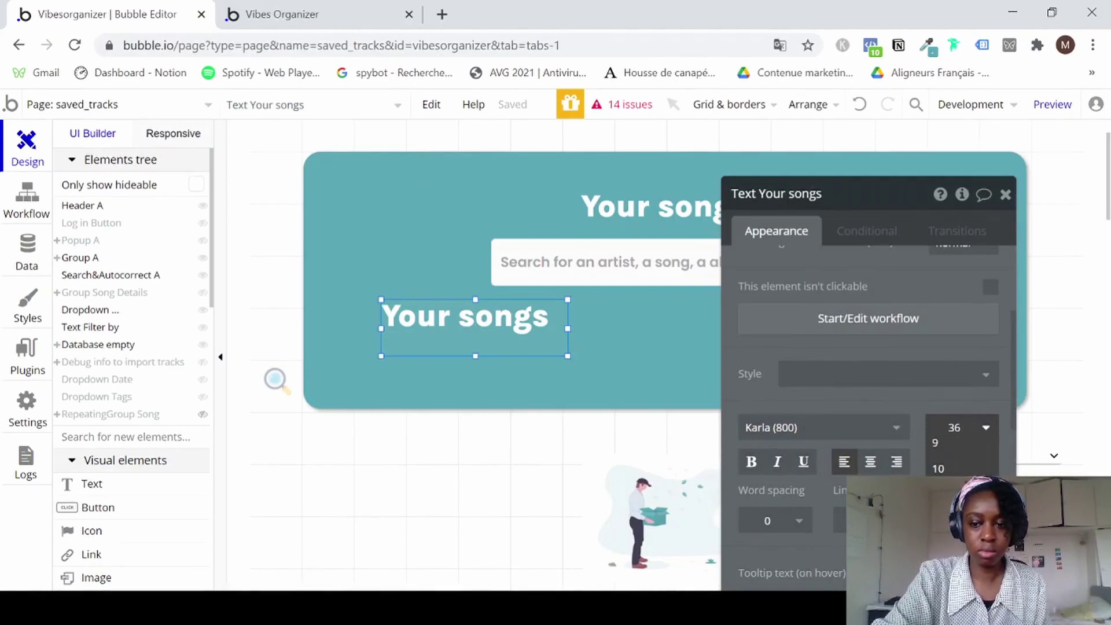
{"action": "left_click", "coordinate": [949, 573]}
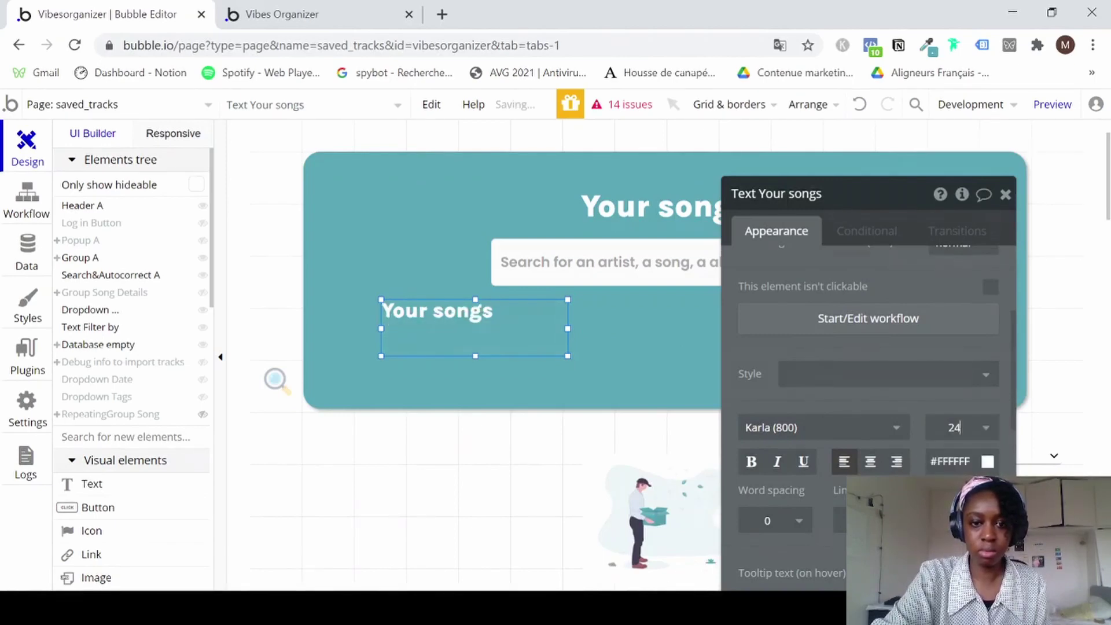
Replace the duplicated "Your songs" text below the search input with "Filter by..." and shorten its box to one line.
{"action": "scroll", "coordinate": [873, 414], "scroll_direction": "up", "scroll_amount": 5}
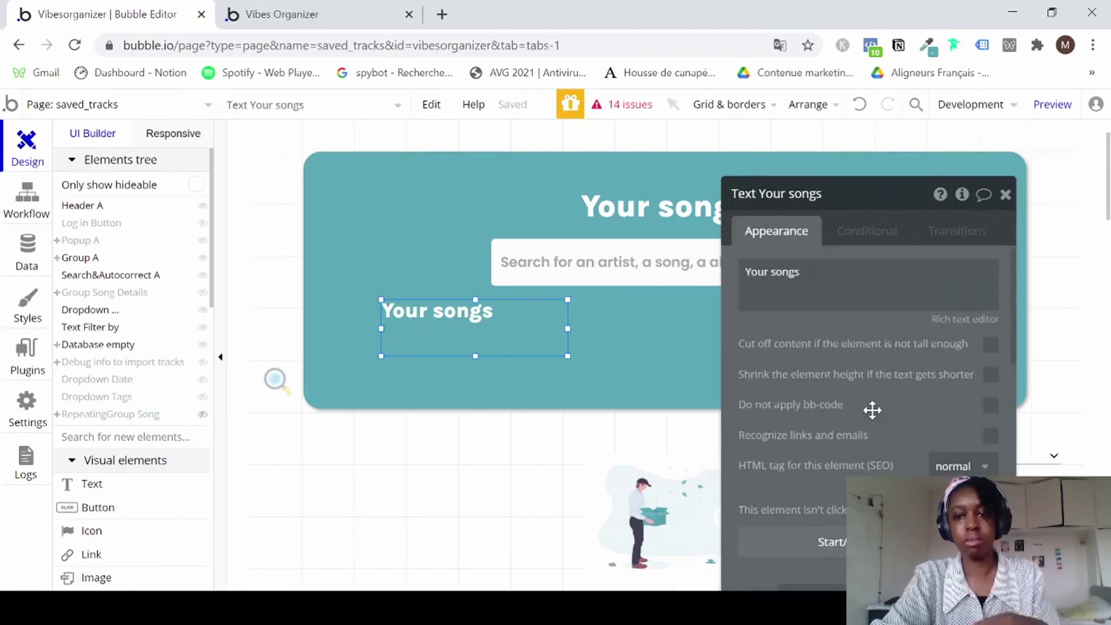
{"action": "triple_click", "coordinate": [836, 283]}
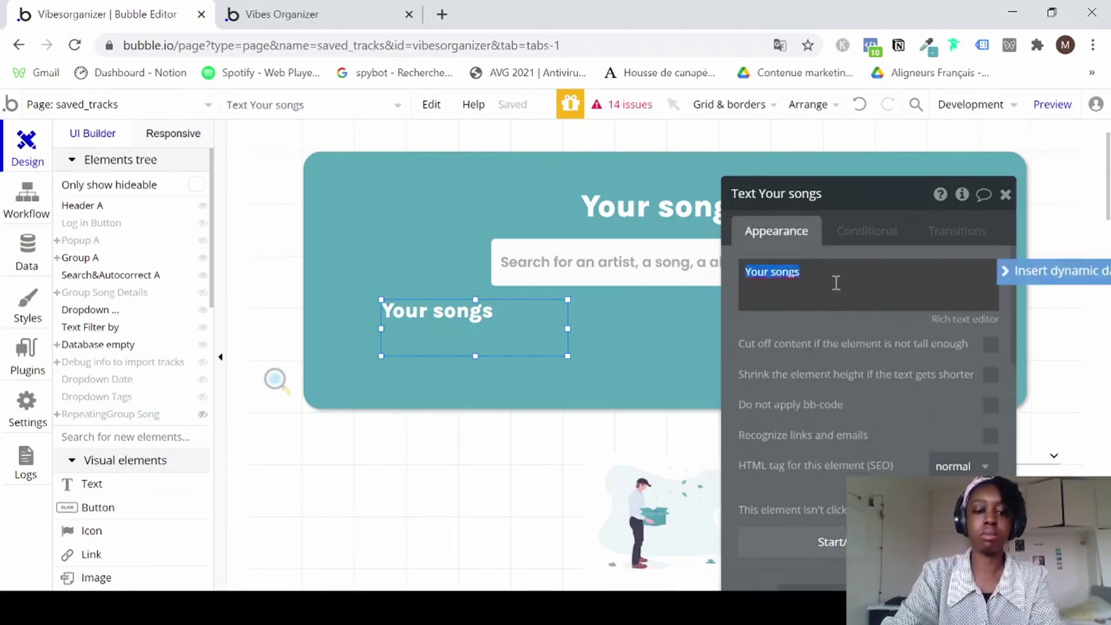
{"action": "type", "text": "Filter by"}
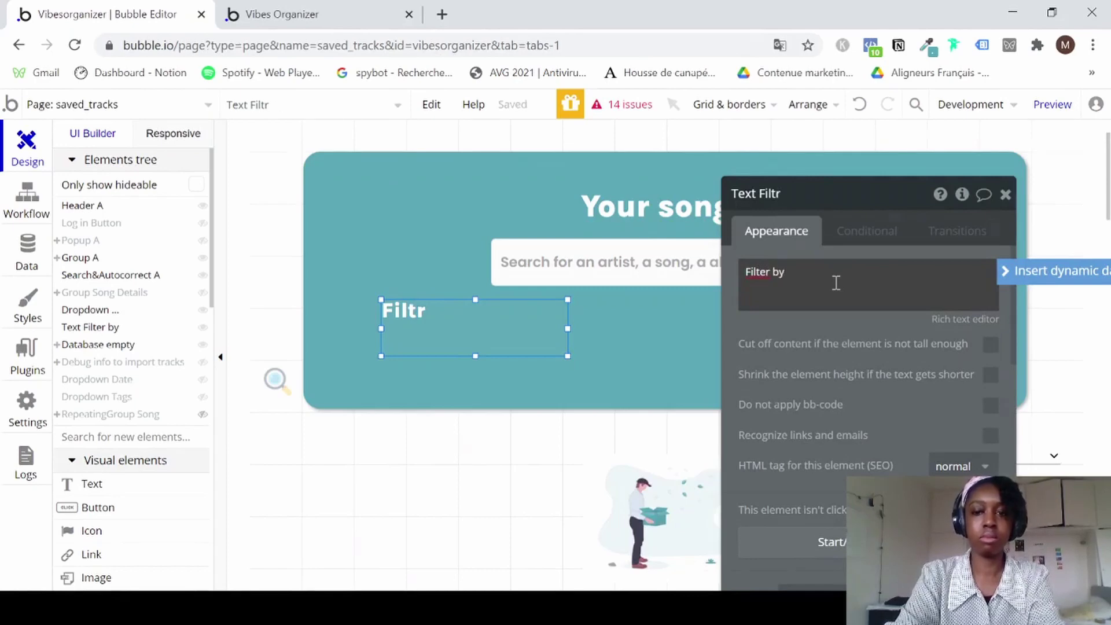
{"action": "type", "text": "..."}
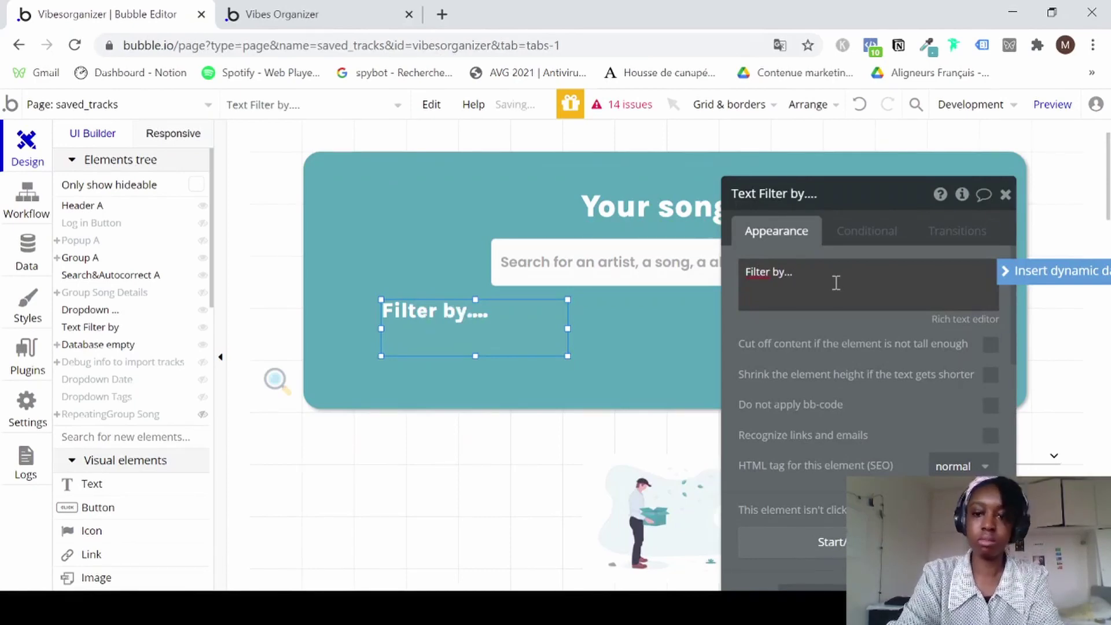
{"action": "left_click", "coordinate": [1006, 195]}
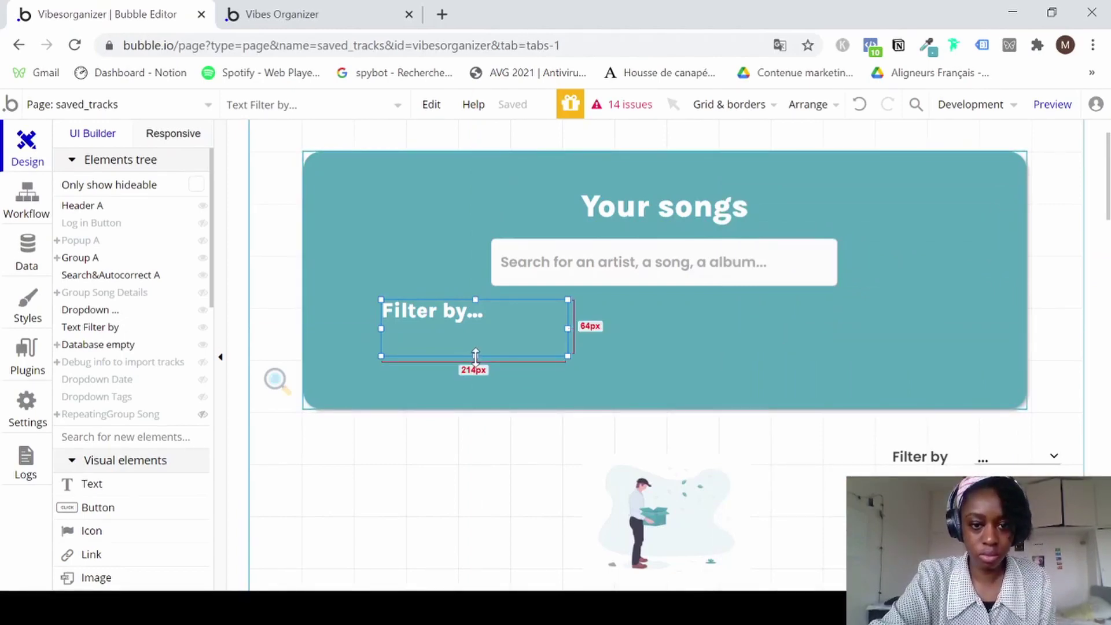
{"action": "left_click_drag", "start_coordinate": [475, 355], "coordinate": [475, 326]}
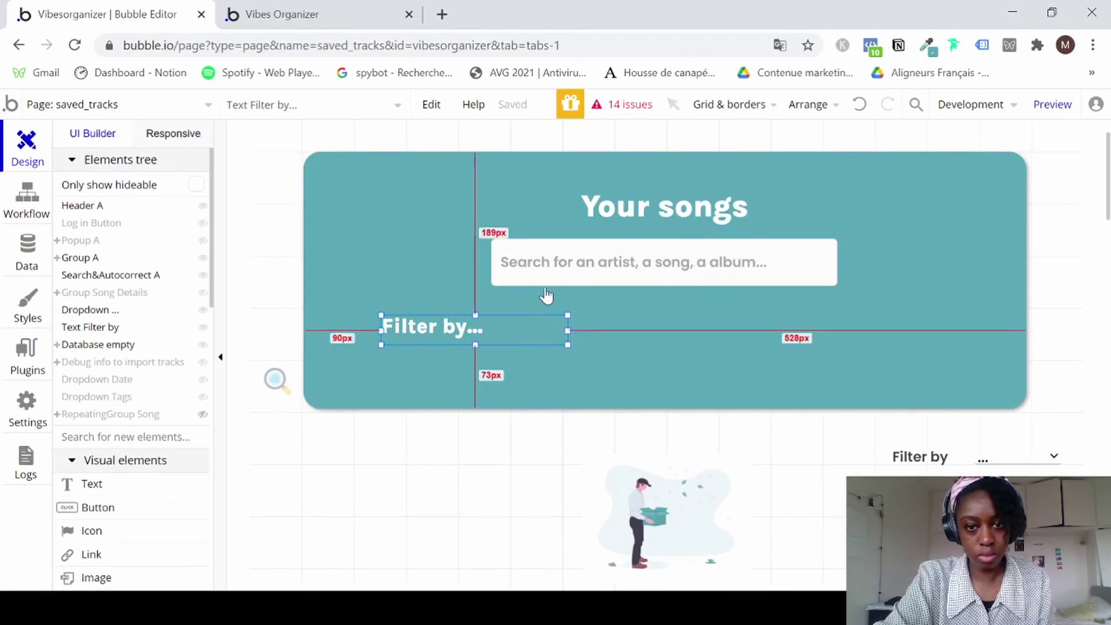
Move the "..." filter dropdown from below the banner into the banner, in line with the "Filter by..." label.
{"action": "left_click", "coordinate": [1015, 457]}
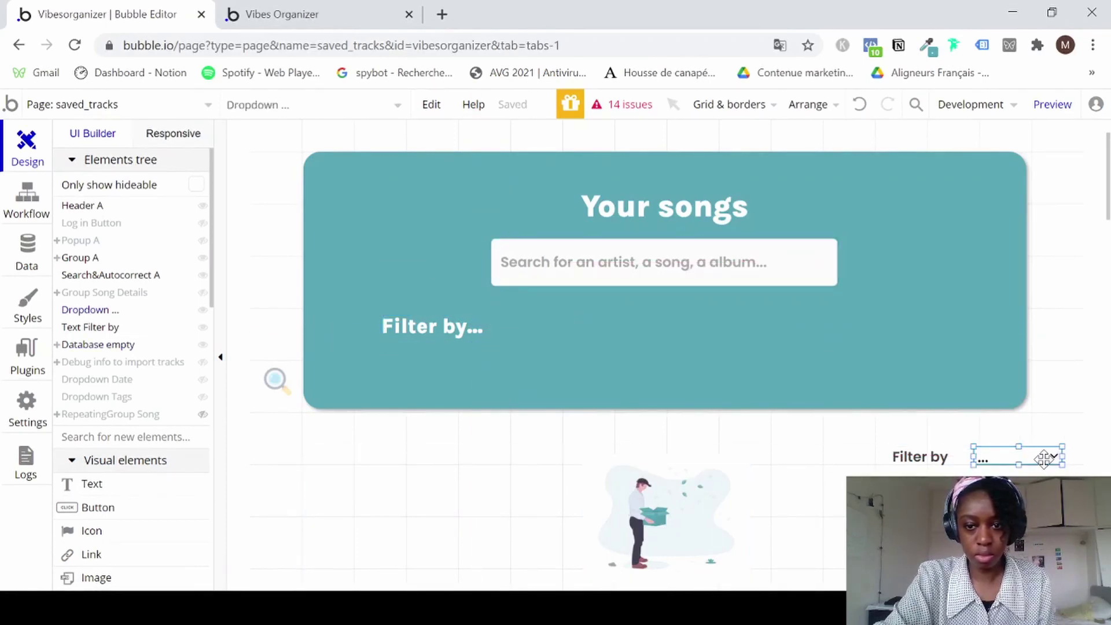
{"action": "left_click_drag", "start_coordinate": [1044, 459], "coordinate": [677, 328]}
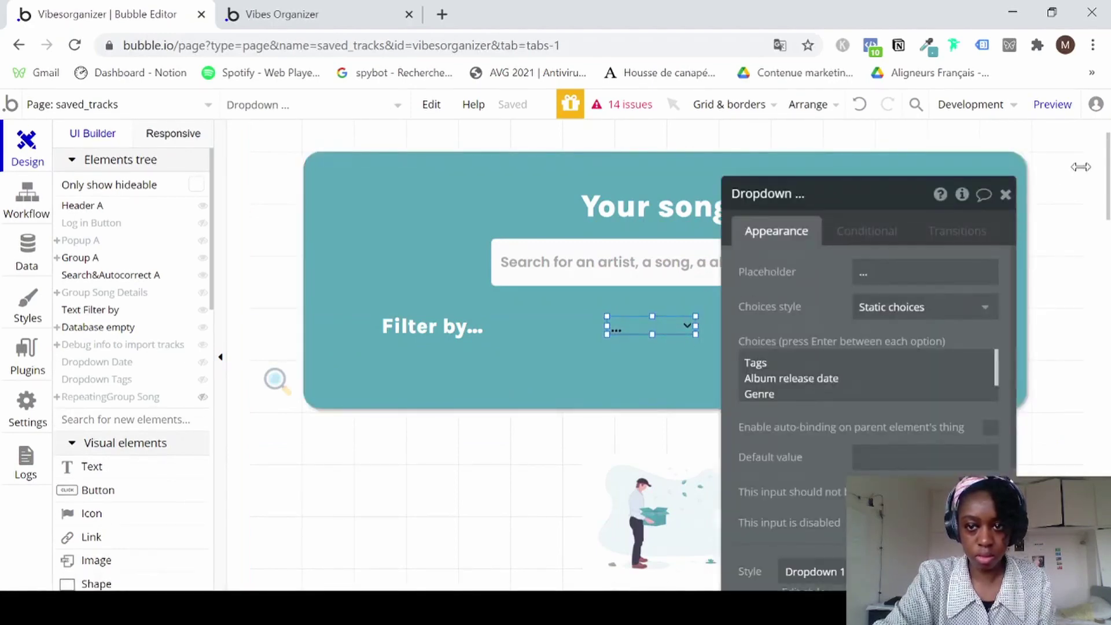
{"action": "left_click", "coordinate": [1005, 195]}
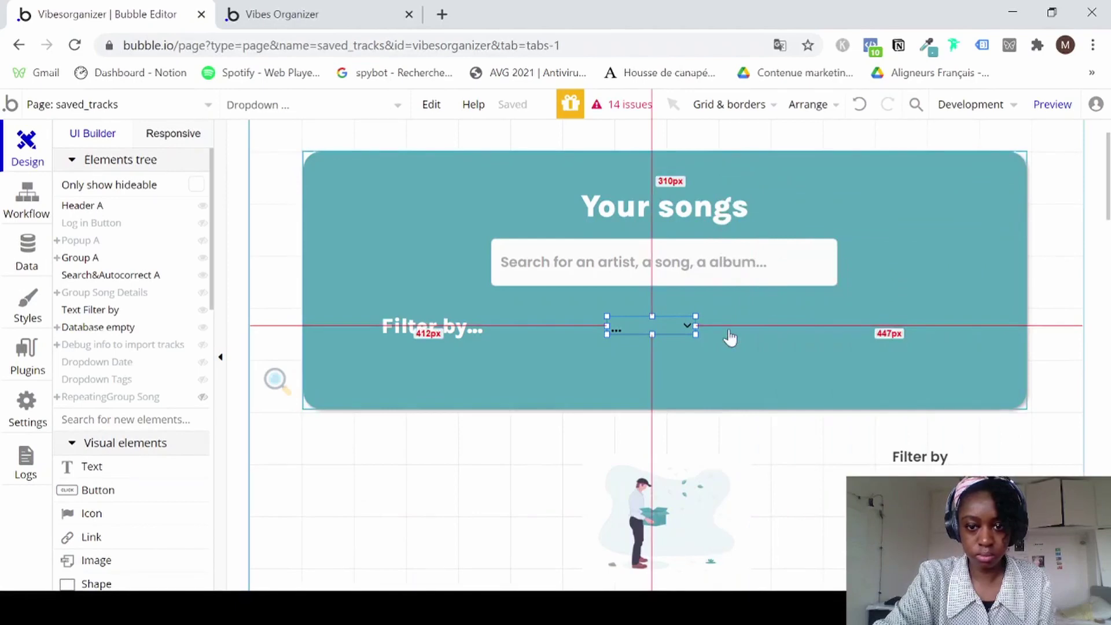
{"action": "left_click", "coordinate": [919, 457]}
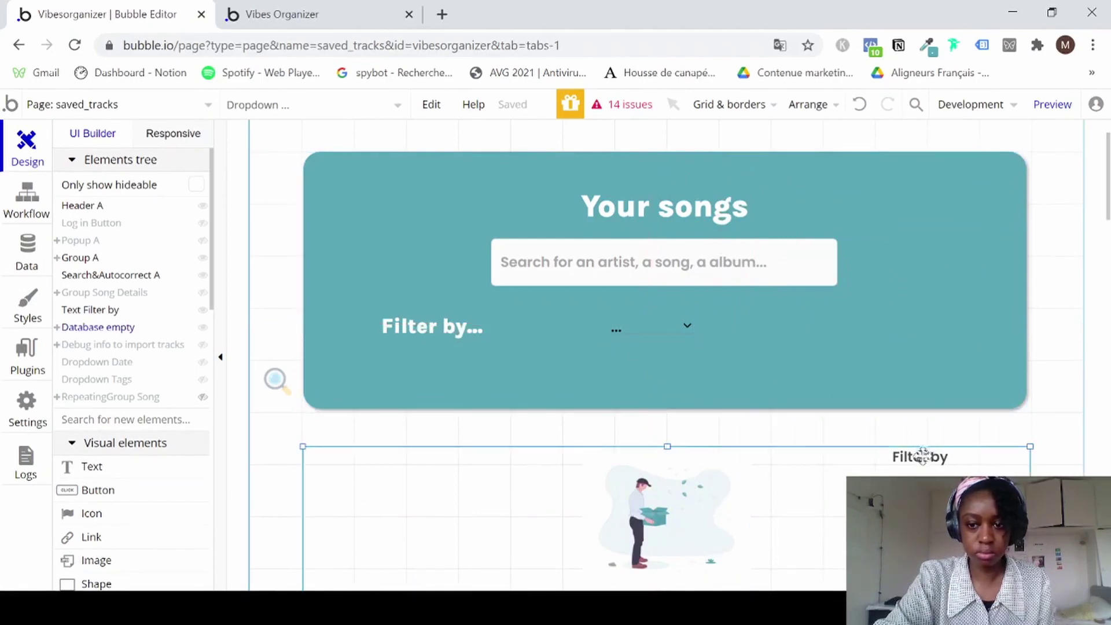
{"action": "double_click", "coordinate": [920, 460]}
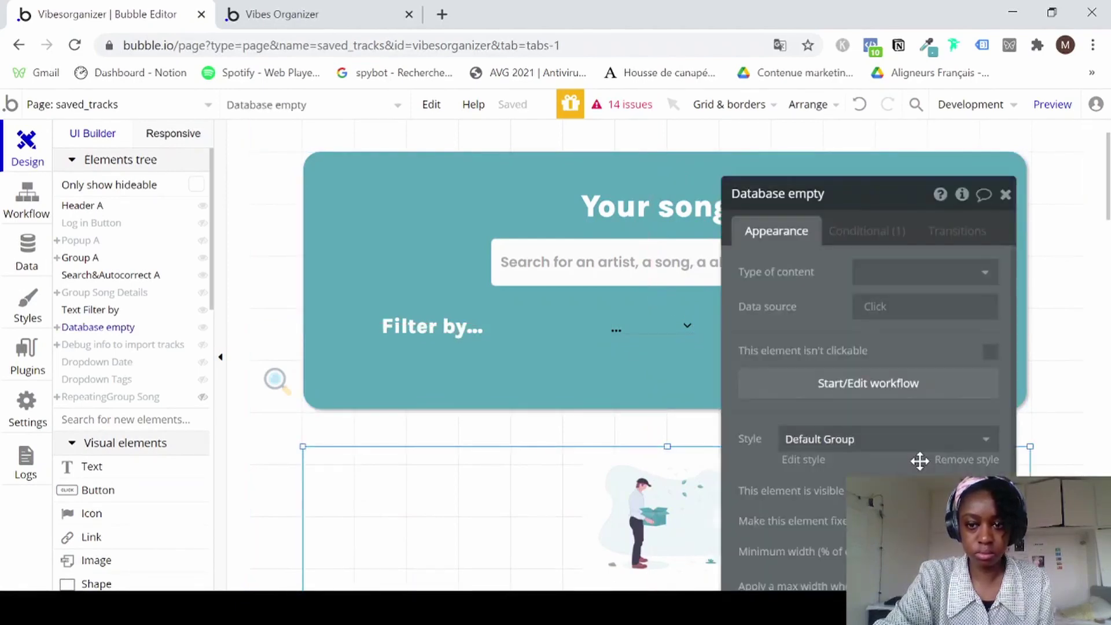
{"action": "left_click", "coordinate": [1006, 195]}
Enlarge the filter dropdown in the banner to about 416 px wide and 32 px high.
{"action": "left_click", "coordinate": [660, 329]}
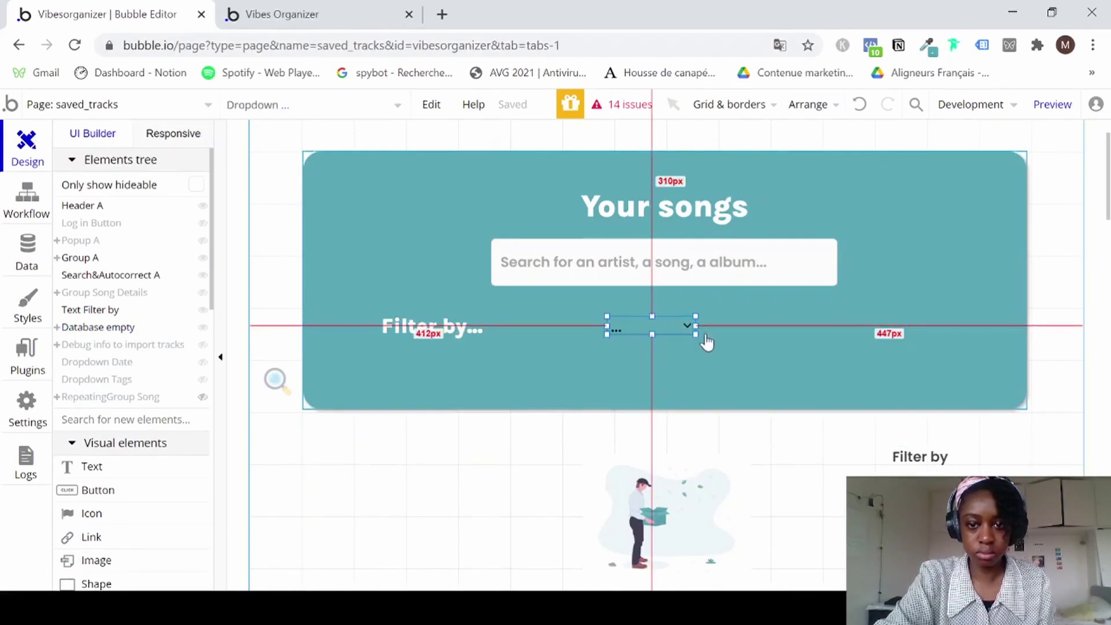
{"action": "left_click_drag", "start_coordinate": [702, 325], "coordinate": [969, 325]}
{"action": "scroll", "coordinate": [862, 408], "scroll_direction": "down", "scroll_amount": 2}
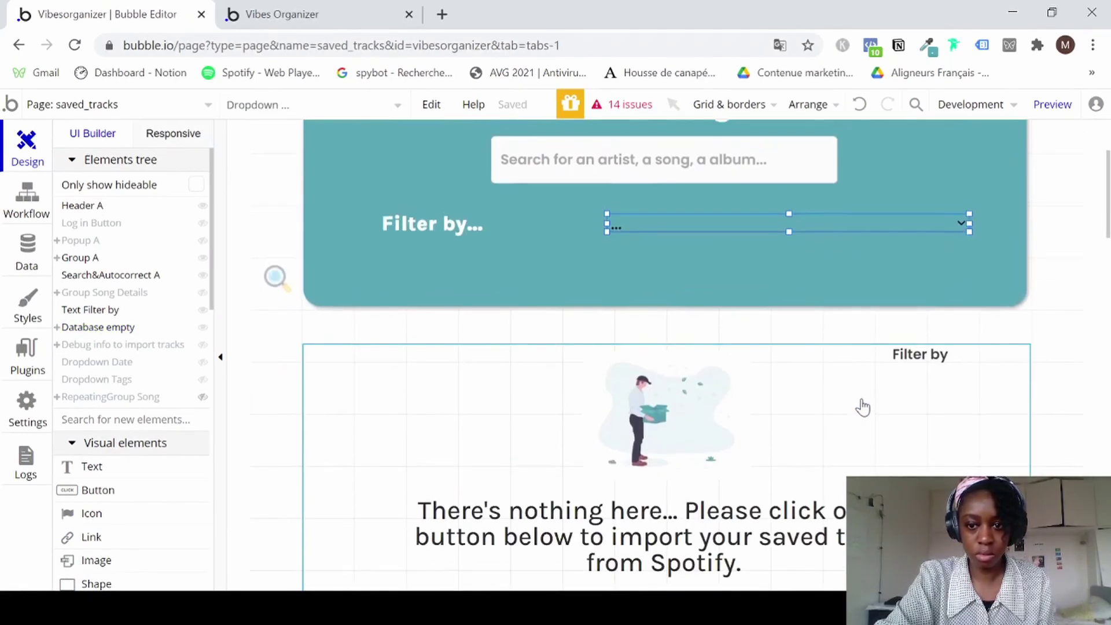
{"action": "left_click_drag", "start_coordinate": [788, 232], "coordinate": [785, 242]}
Detach the filter dropdown from its Dropdown 1 style and set its font color to white, #FFFFFF.
{"action": "left_click", "coordinate": [474, 224]}
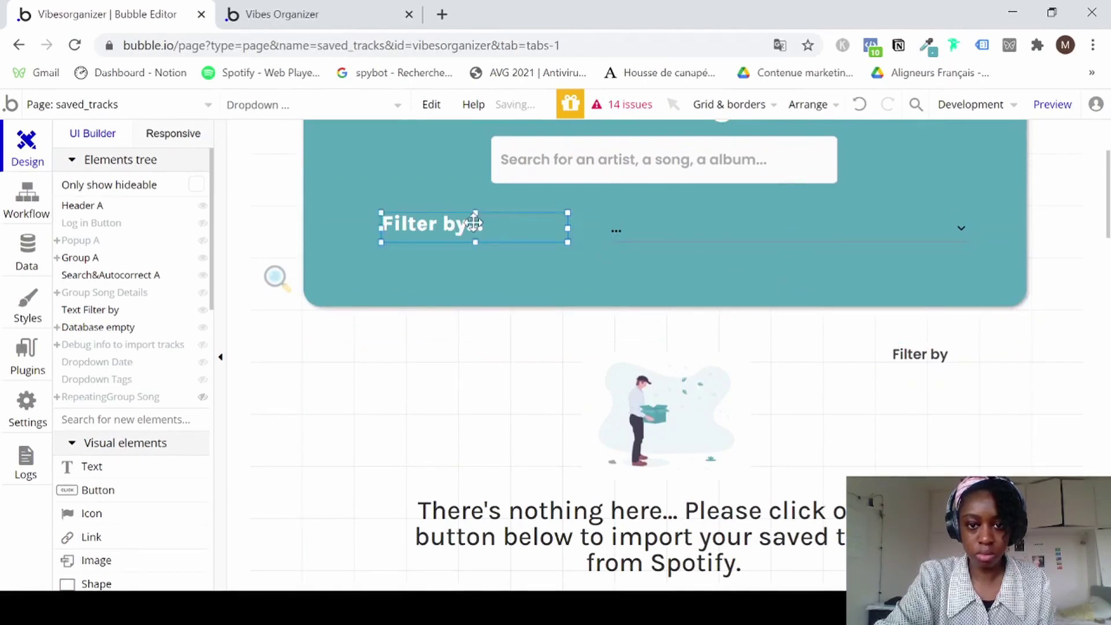
{"action": "double_click", "coordinate": [475, 223]}
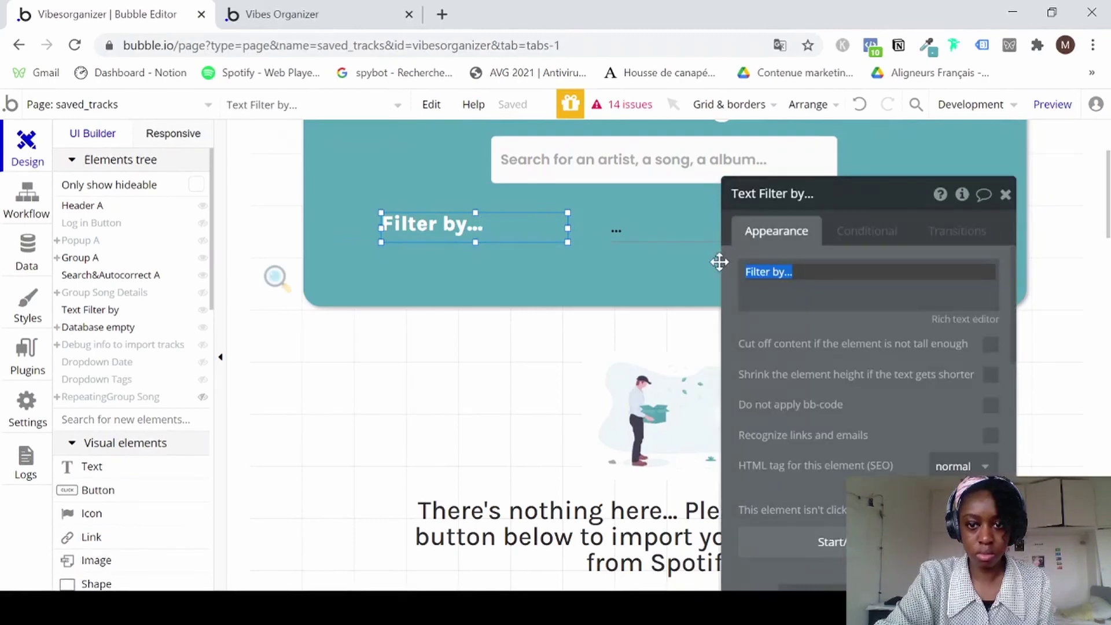
{"action": "left_click", "coordinate": [655, 227]}
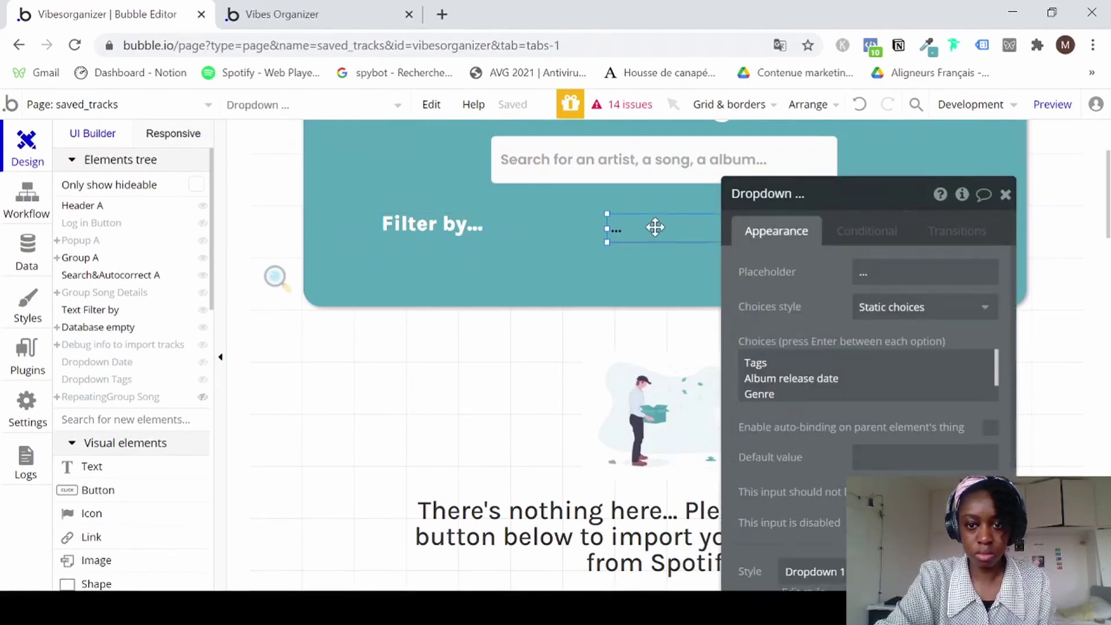
{"action": "scroll", "coordinate": [856, 405], "scroll_direction": "down", "scroll_amount": 5}
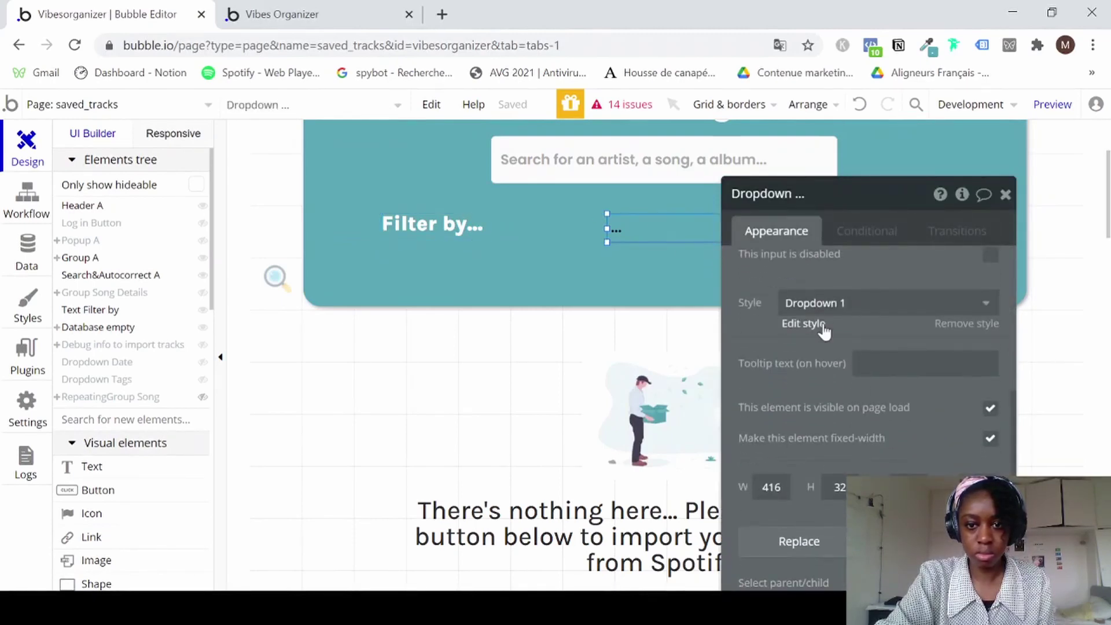
{"action": "left_click", "coordinate": [966, 323]}
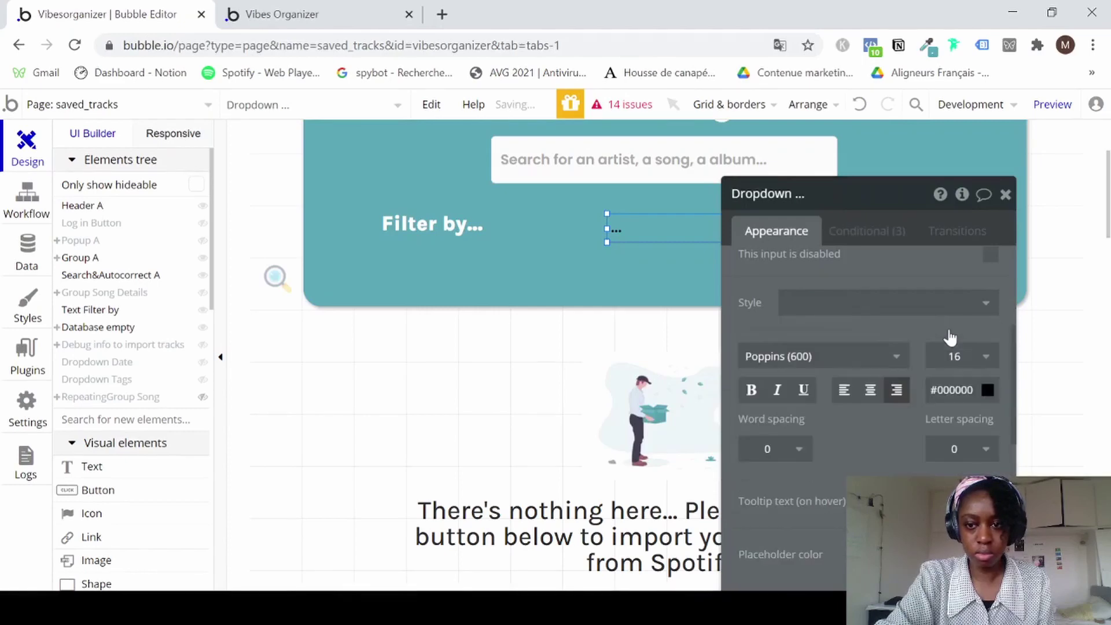
{"action": "left_click", "coordinate": [989, 390]}
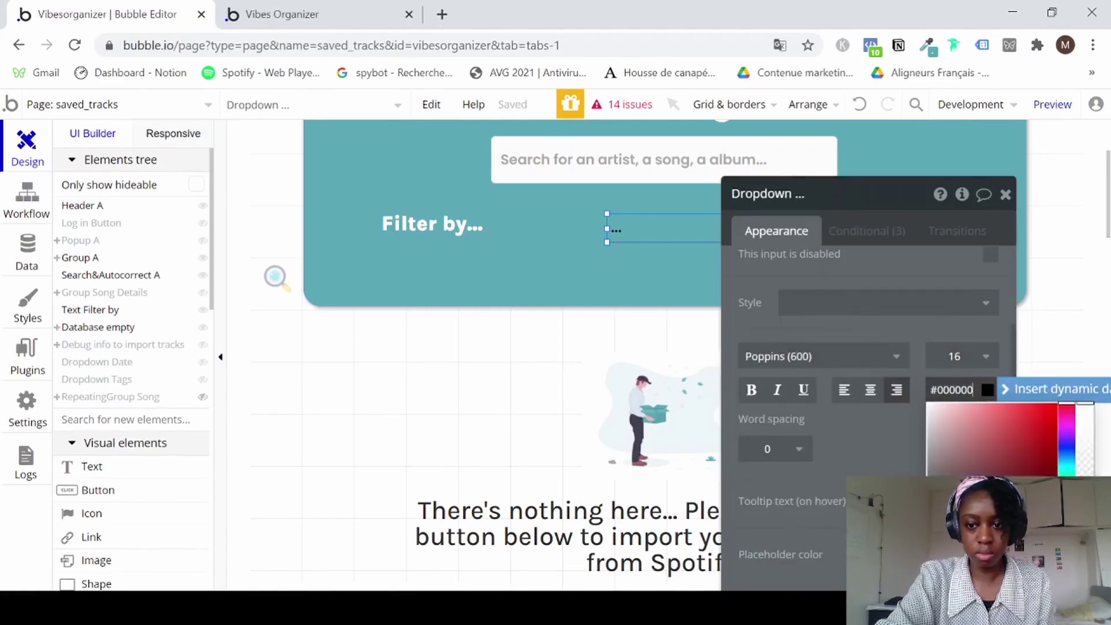
{"action": "left_click", "coordinate": [972, 547]}
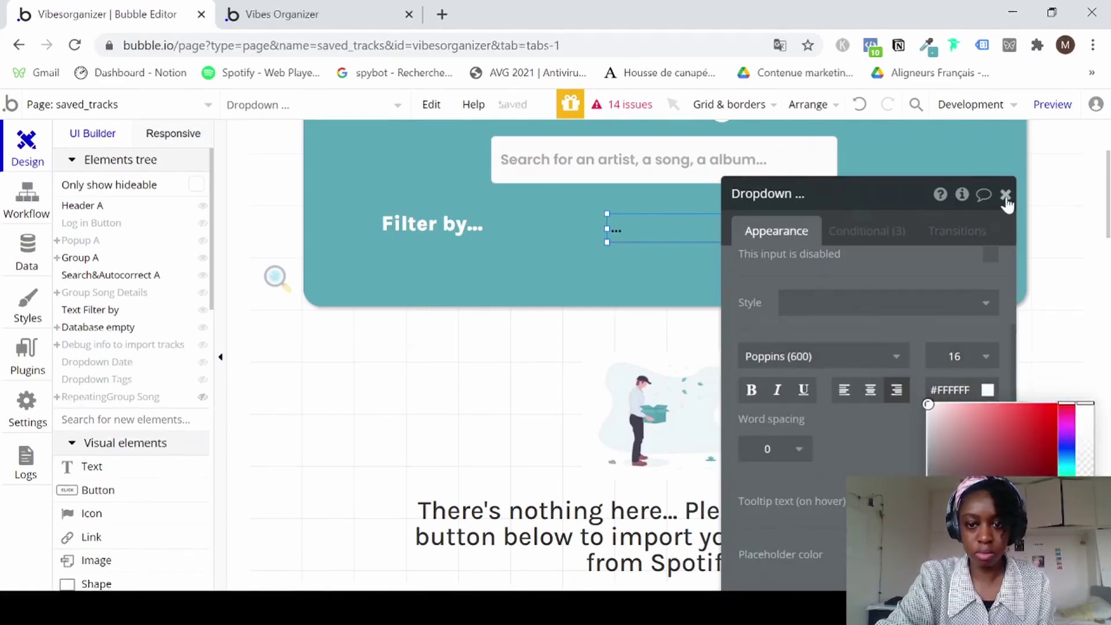
{"action": "scroll", "coordinate": [875, 439], "scroll_direction": "up", "scroll_amount": 2}
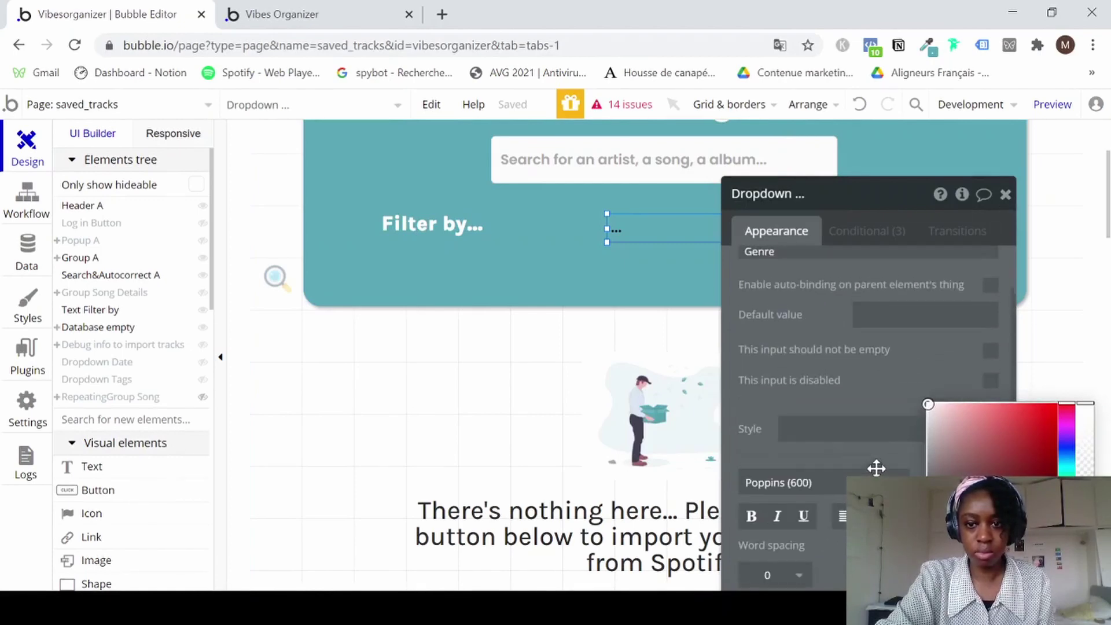
{"action": "scroll", "coordinate": [911, 299], "scroll_direction": "up", "scroll_amount": 1}
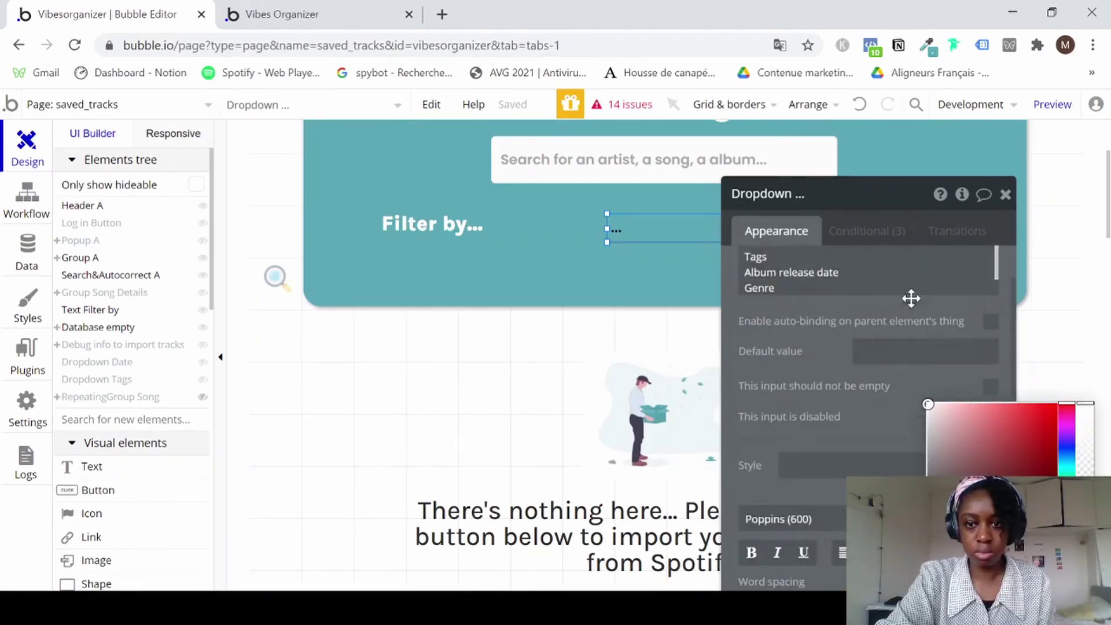
{"action": "left_click", "coordinate": [1006, 196]}
{"action": "left_click", "coordinate": [1006, 195]}
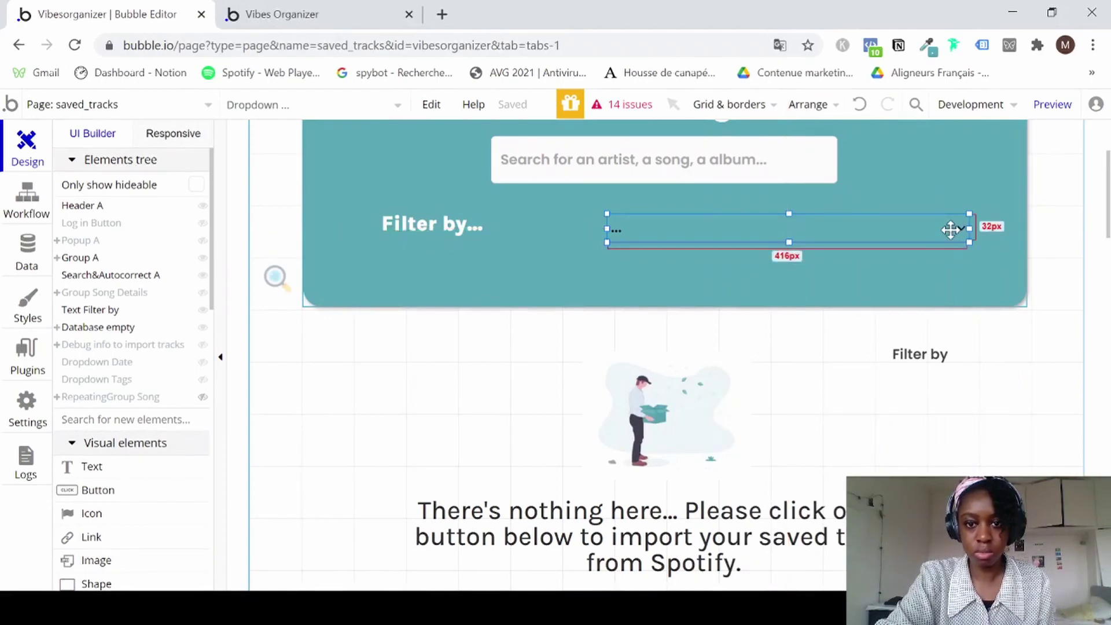
{"action": "double_click", "coordinate": [951, 230]}
{"action": "scroll", "coordinate": [898, 384], "scroll_direction": "down", "scroll_amount": 1}
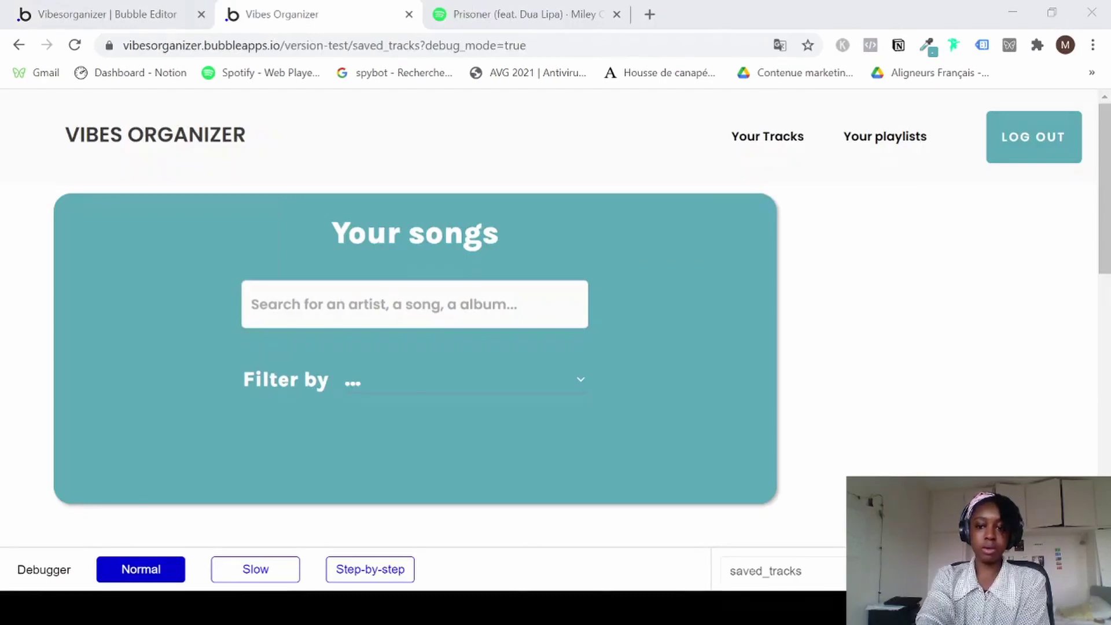
Examine the saved_tracks page in the Vibes Organizer preview, from the banner with search and filter down to the end of the song list.
{"action": "left_click", "coordinate": [1074, 379]}
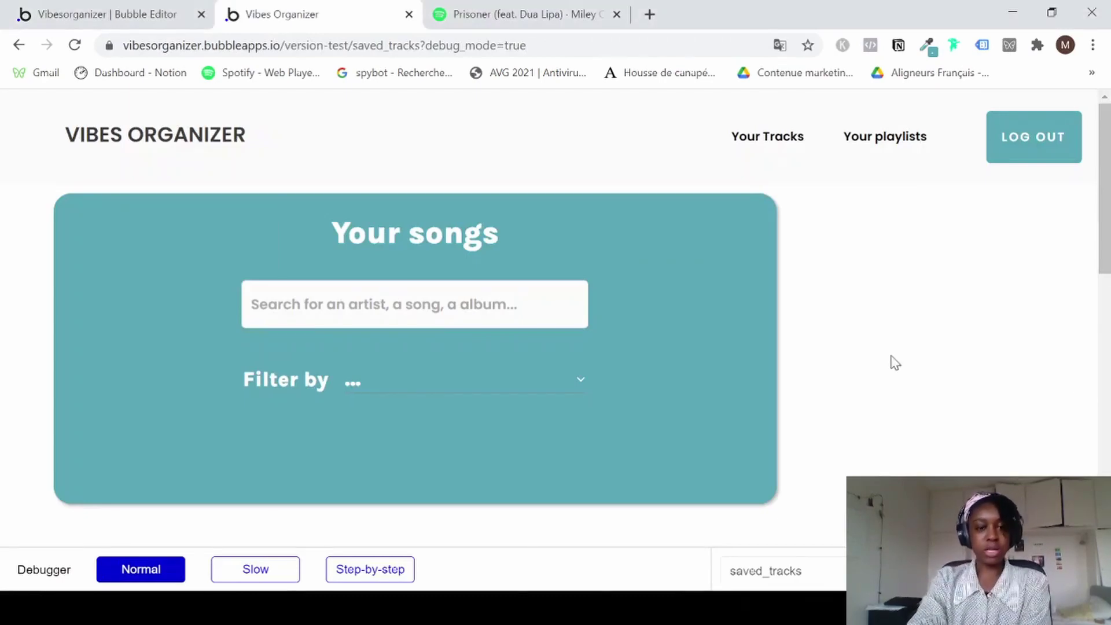
{"action": "scroll", "coordinate": [895, 363], "scroll_direction": "down", "scroll_amount": 10}
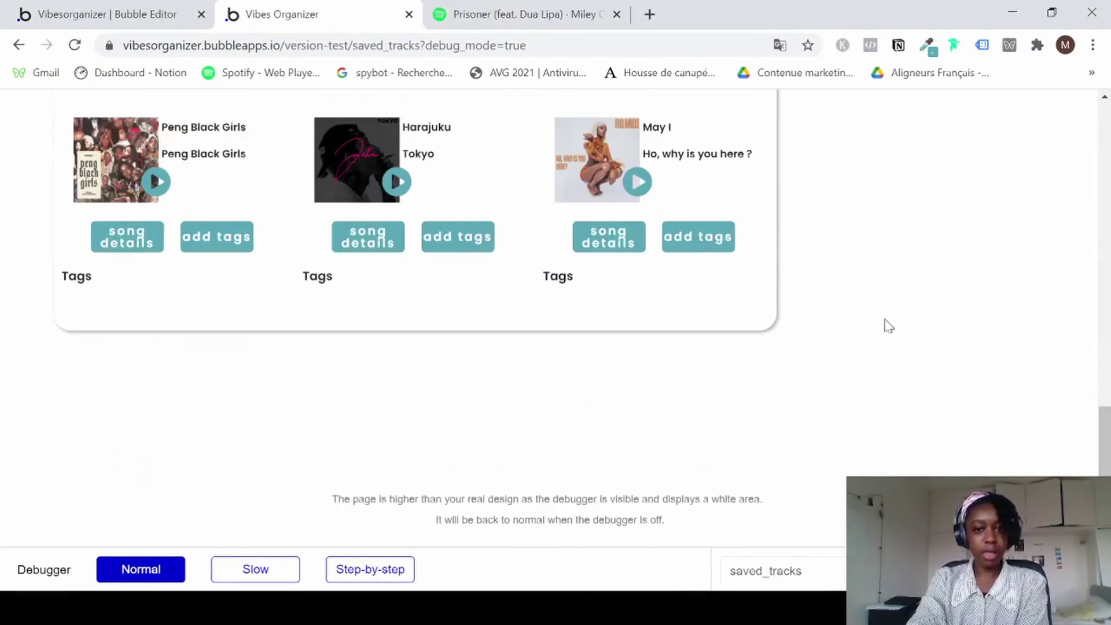
{"action": "scroll", "coordinate": [897, 234], "scroll_direction": "up", "scroll_amount": 10}
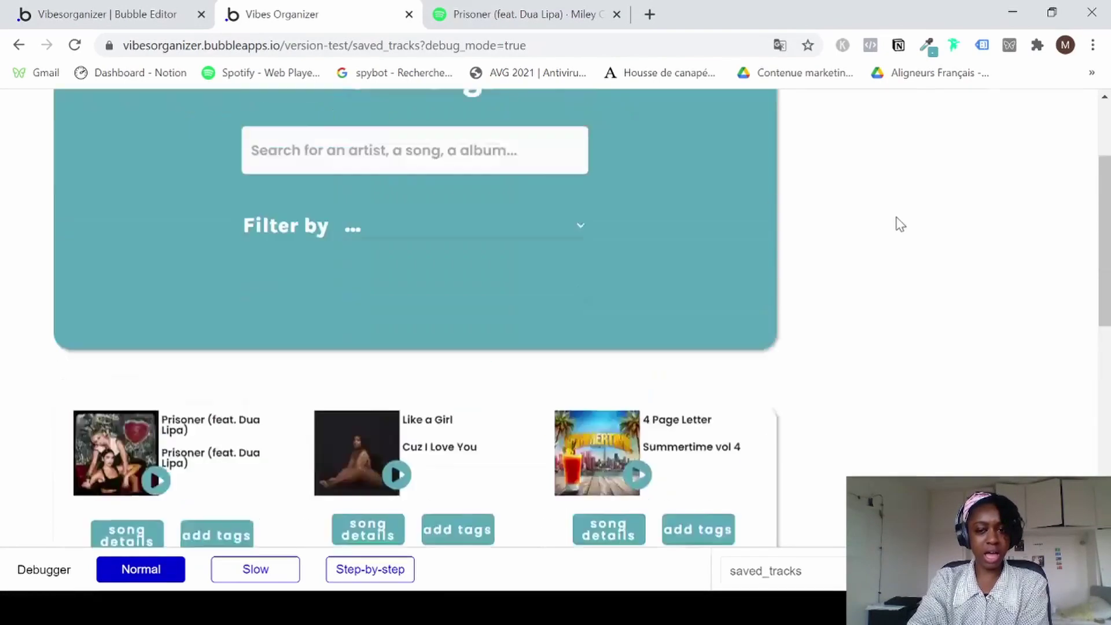
{"action": "scroll", "coordinate": [710, 357], "scroll_direction": "down", "scroll_amount": 2}
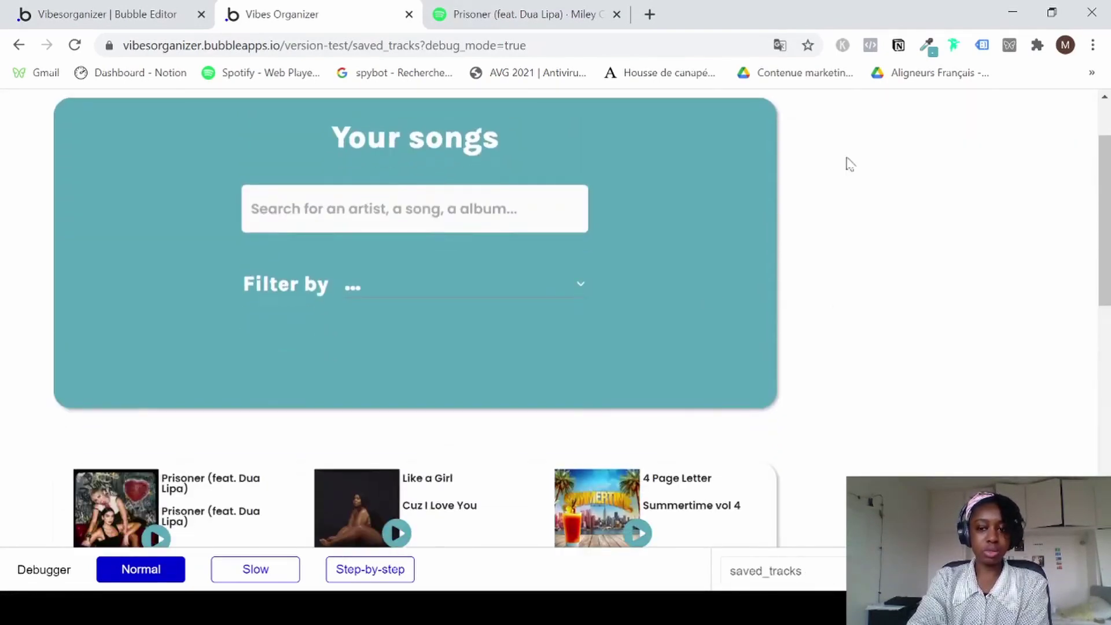
{"action": "scroll", "coordinate": [767, 252], "scroll_direction": "up", "scroll_amount": 1}
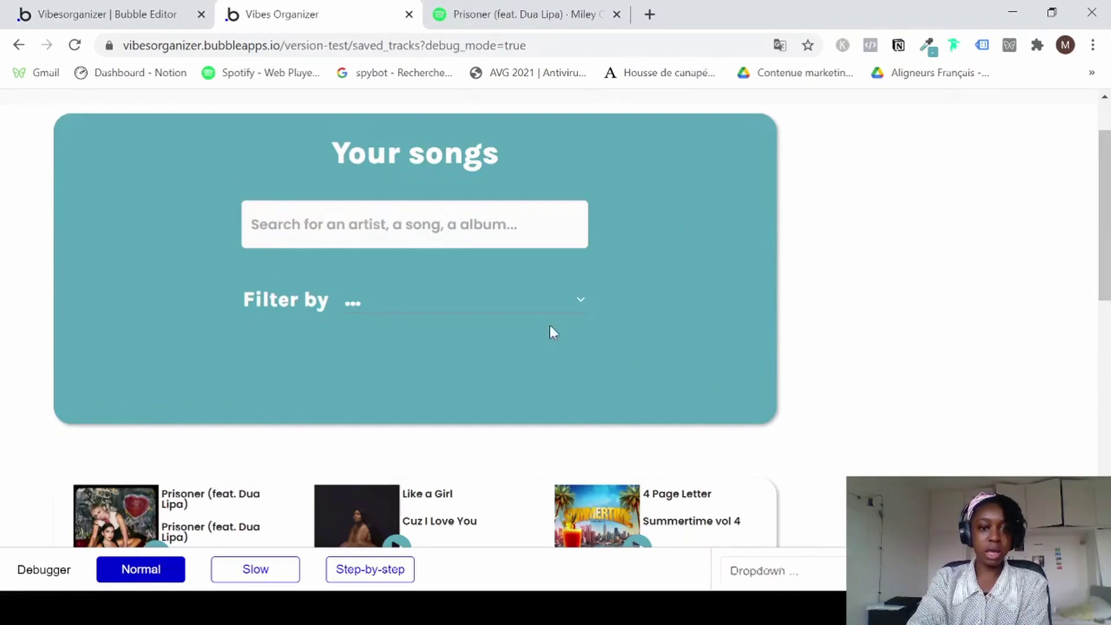
{"action": "scroll", "coordinate": [712, 397], "scroll_direction": "down", "scroll_amount": 10}
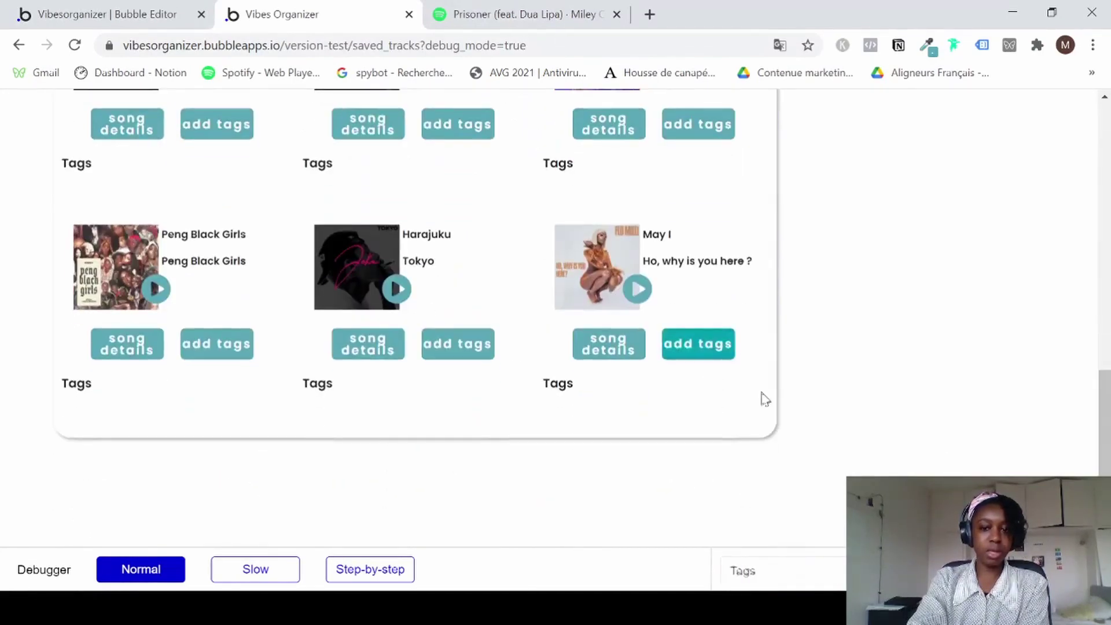
Turn off the fixed-width setting of the teal banner group, Group Filters & Search, in the Bubble editor.
{"action": "left_click", "coordinate": [132, 7]}
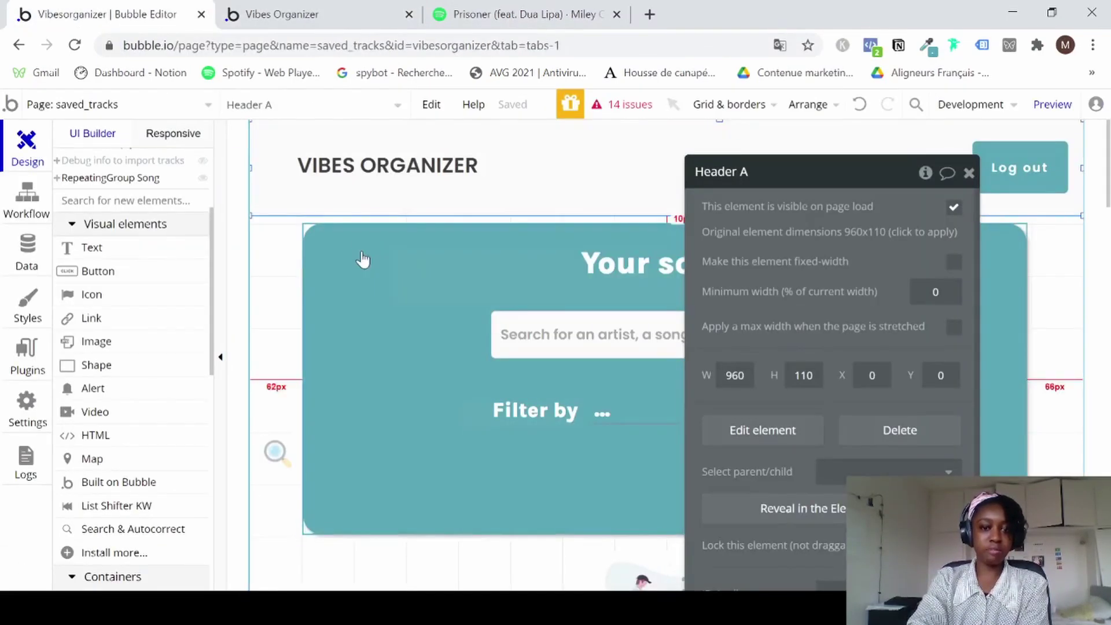
{"action": "double_click", "coordinate": [361, 249]}
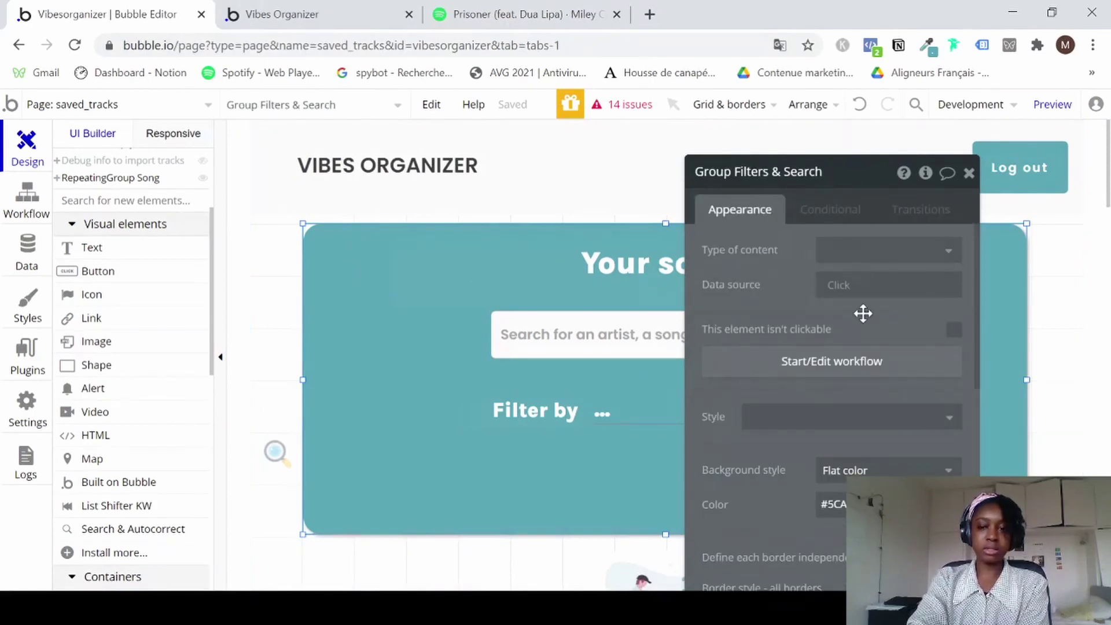
{"action": "scroll", "coordinate": [862, 313], "scroll_direction": "down", "scroll_amount": 1}
{"action": "scroll", "coordinate": [506, 406], "scroll_direction": "down", "scroll_amount": 3}
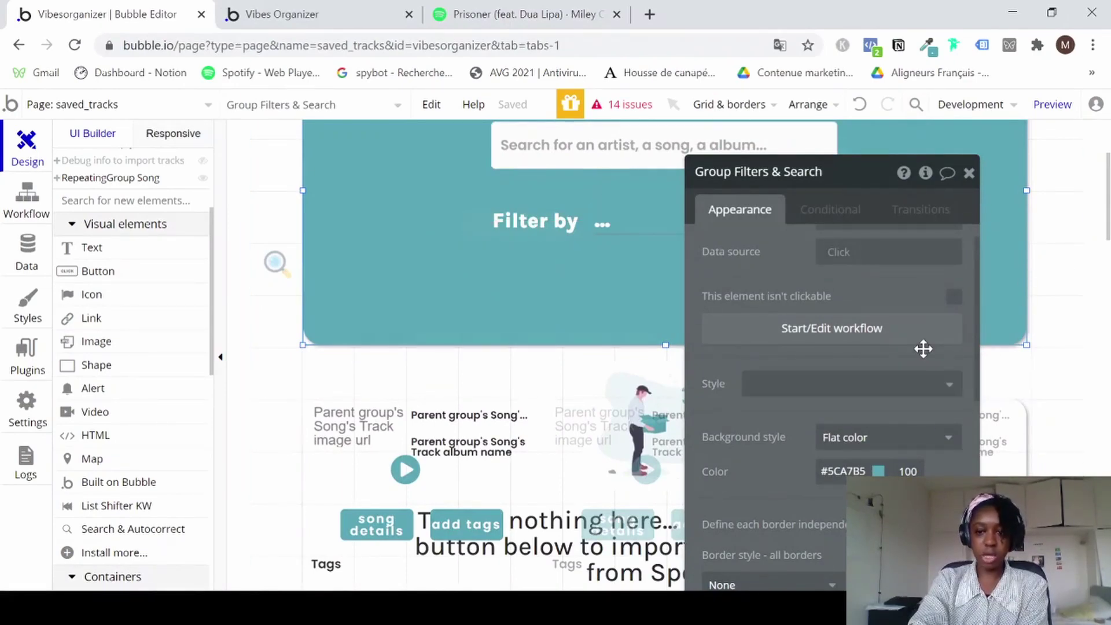
{"action": "scroll", "coordinate": [923, 348], "scroll_direction": "down", "scroll_amount": 5}
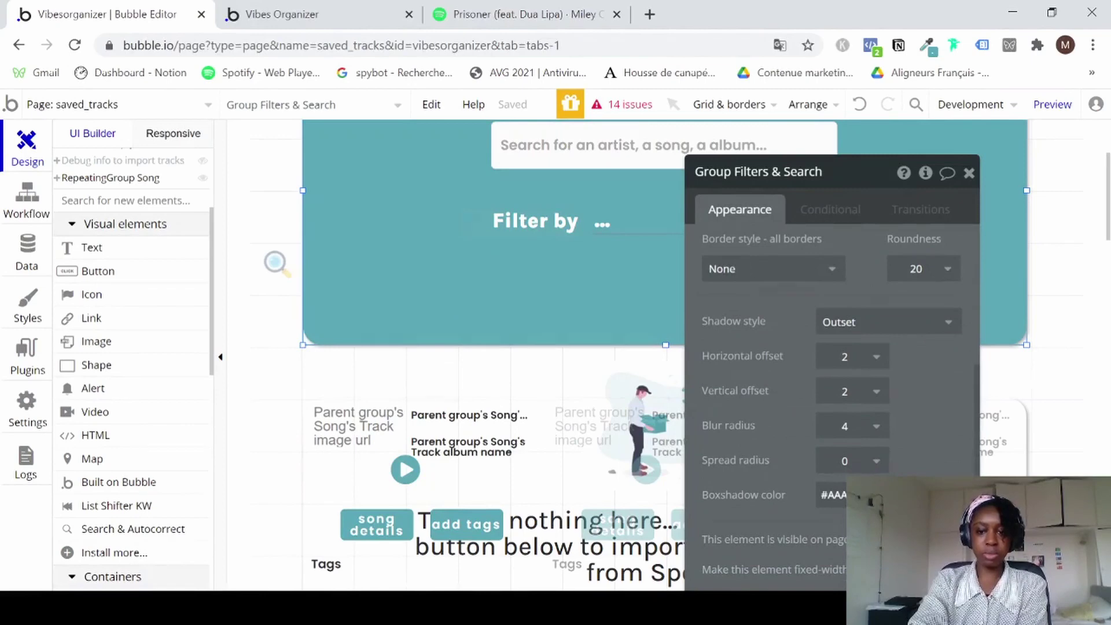
{"action": "scroll", "coordinate": [945, 461], "scroll_direction": "down", "scroll_amount": 2}
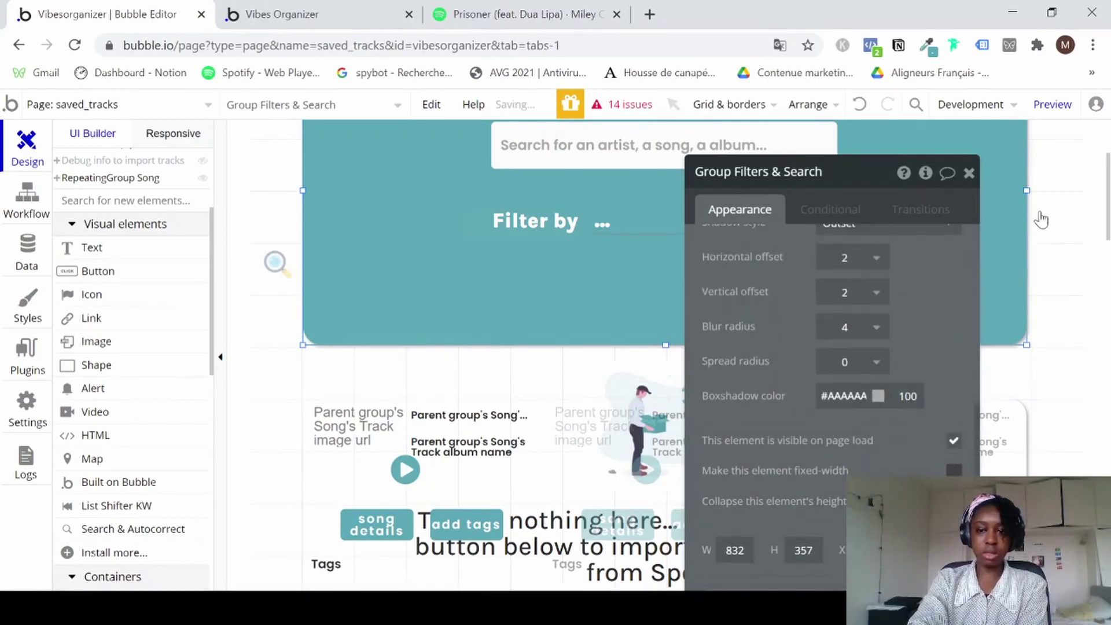
Preview the updated saved_tracks page and compare the banner's width with the song list below it.
{"action": "mouse_move", "coordinate": [1053, 107]}
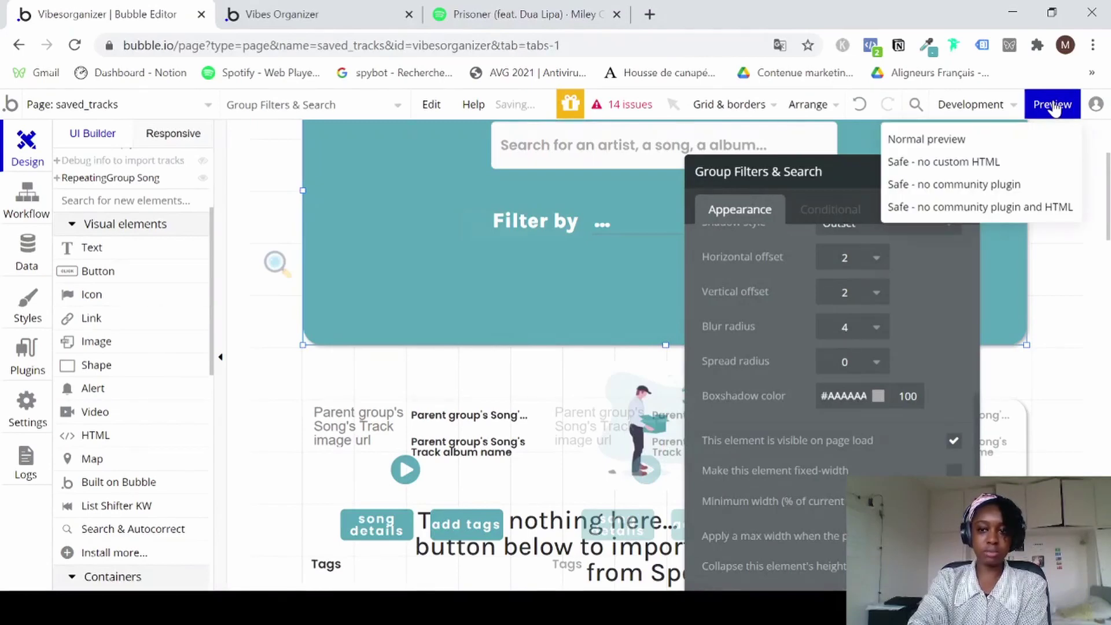
{"action": "left_click", "coordinate": [1053, 107]}
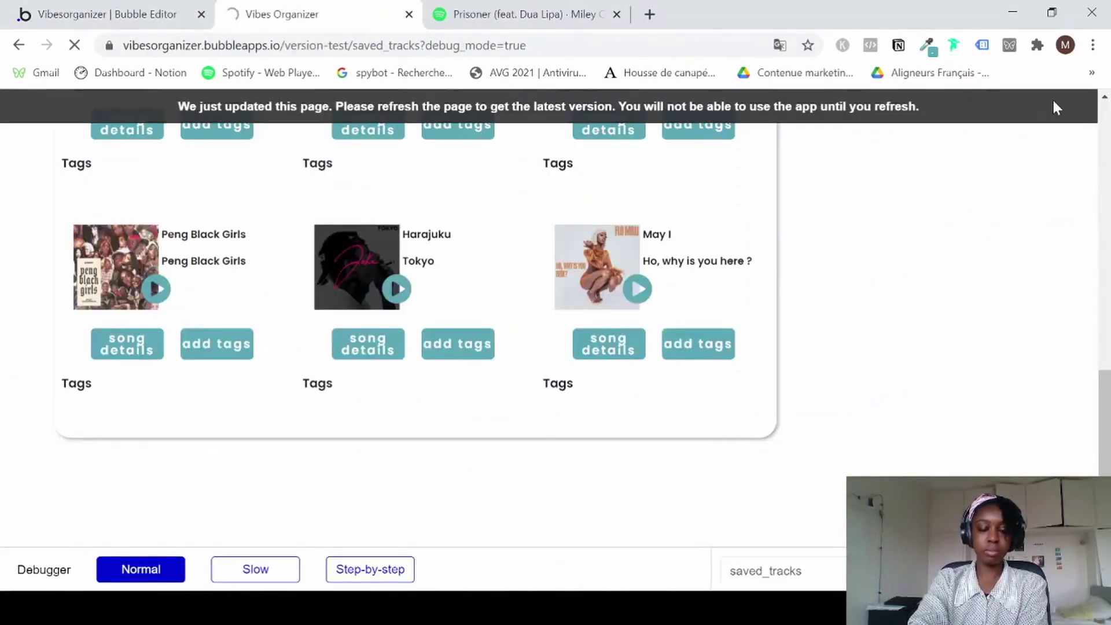
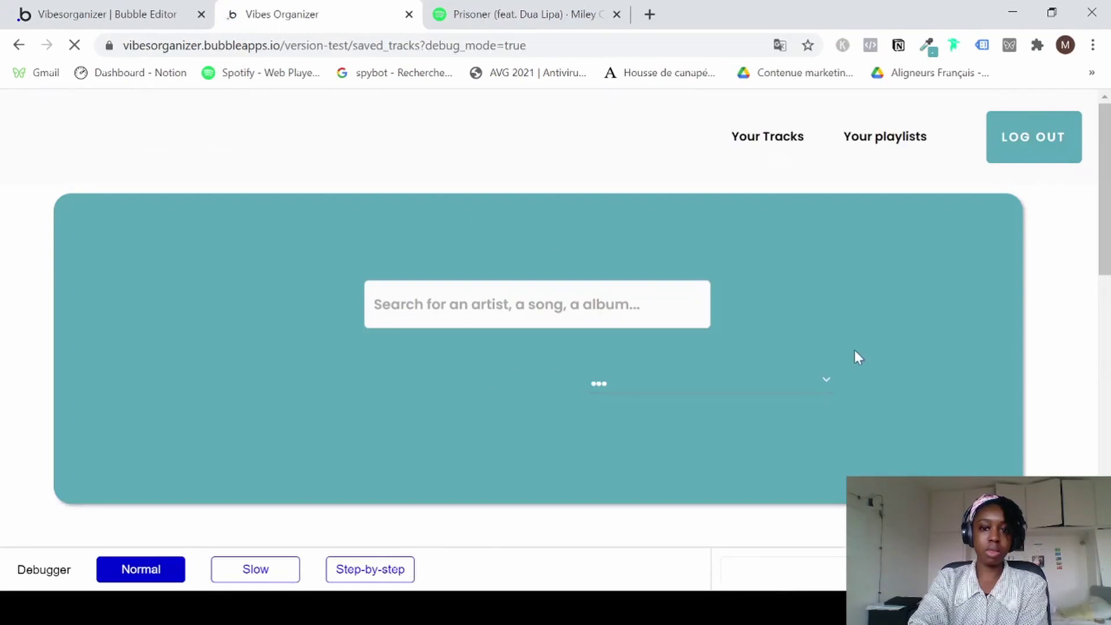
{"action": "scroll", "coordinate": [857, 356], "scroll_direction": "down", "scroll_amount": 2}
{"action": "scroll", "coordinate": [856, 356], "scroll_direction": "down", "scroll_amount": 1}
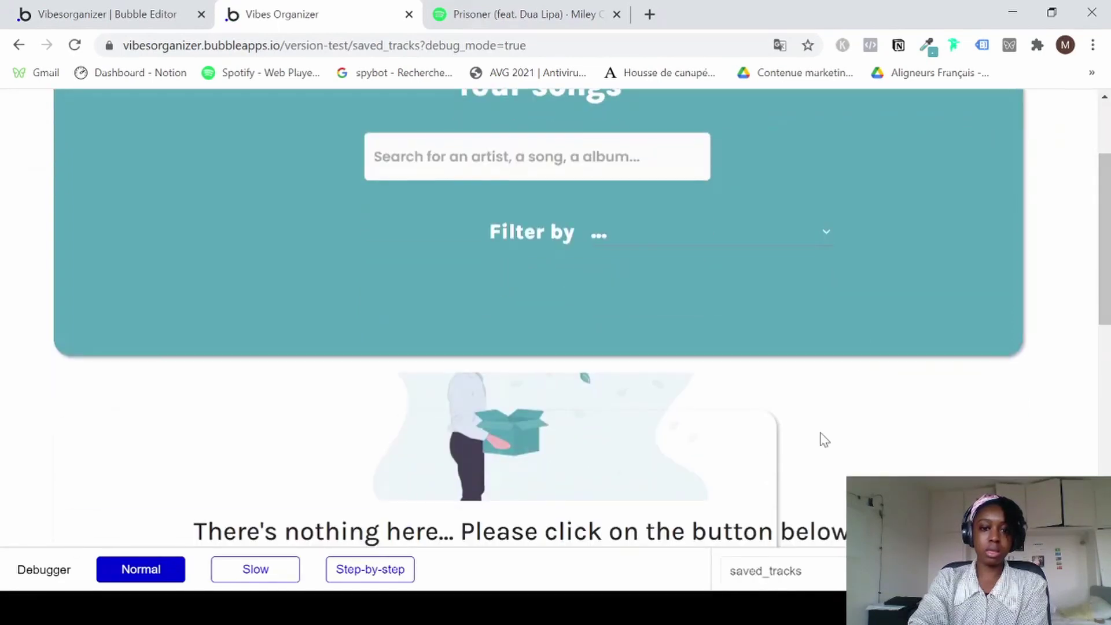
{"action": "scroll", "coordinate": [822, 437], "scroll_direction": "down", "scroll_amount": 2}
{"action": "scroll", "coordinate": [873, 291], "scroll_direction": "up", "scroll_amount": 3}
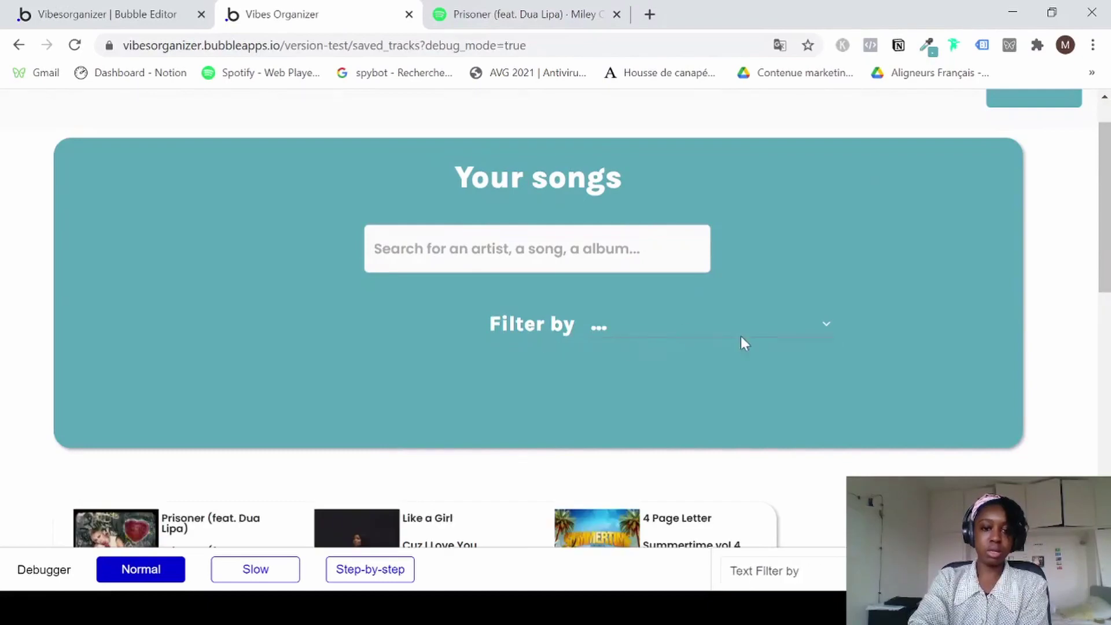
{"action": "scroll", "coordinate": [770, 338], "scroll_direction": "down", "scroll_amount": 3}
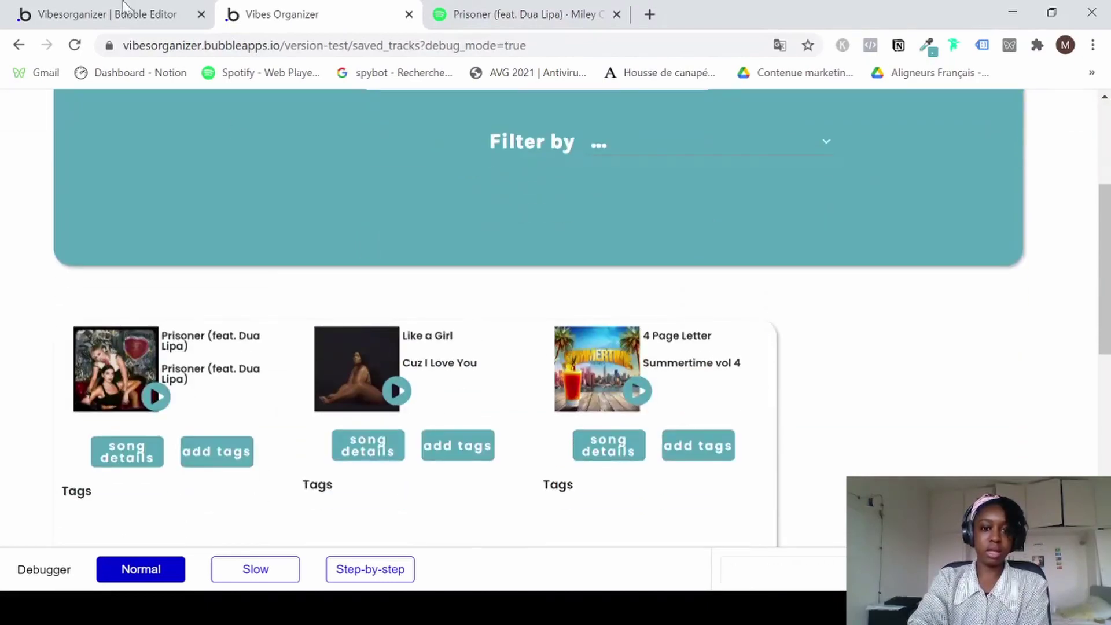
Turn off the fixed-width setting of RepeatingGroup Song in the Bubble editor.
{"action": "left_click", "coordinate": [125, 10]}
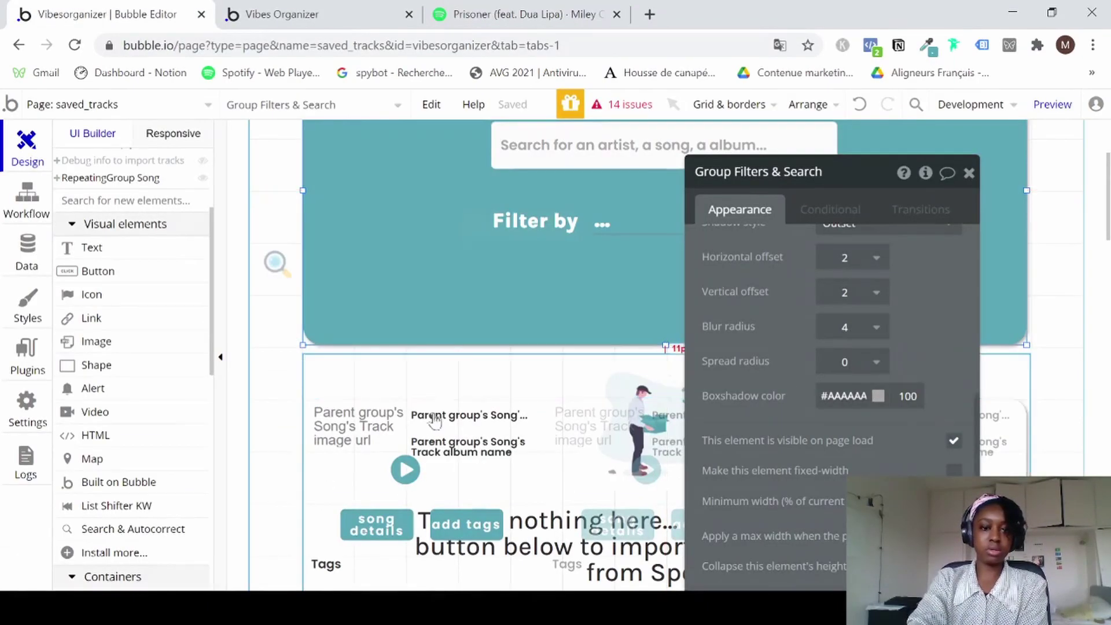
{"action": "left_click", "coordinate": [538, 404]}
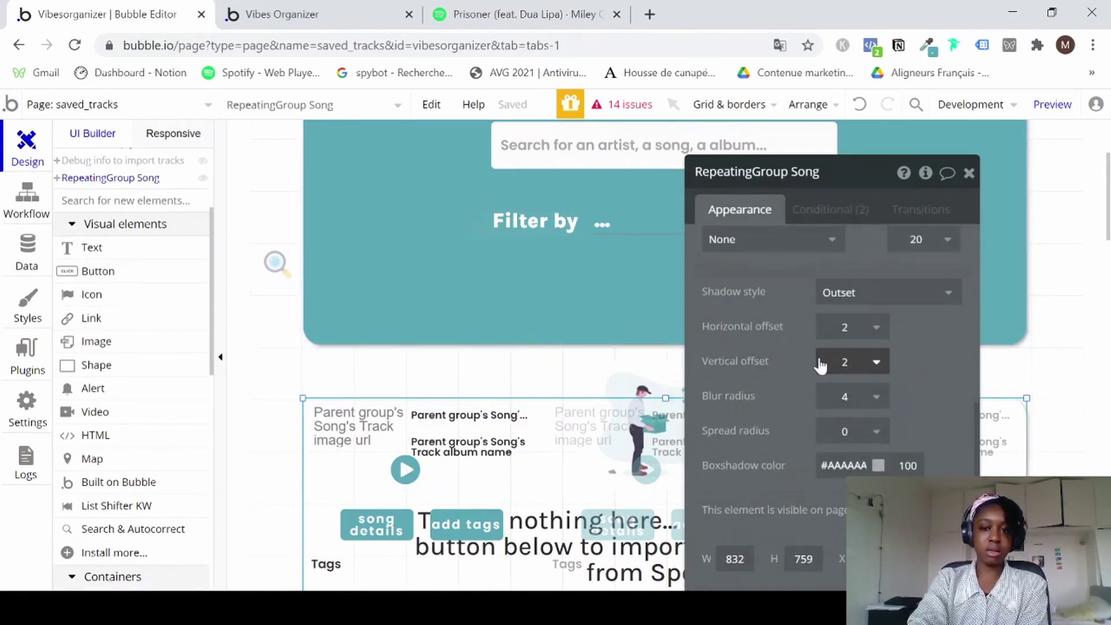
{"action": "scroll", "coordinate": [820, 364], "scroll_direction": "up", "scroll_amount": 6}
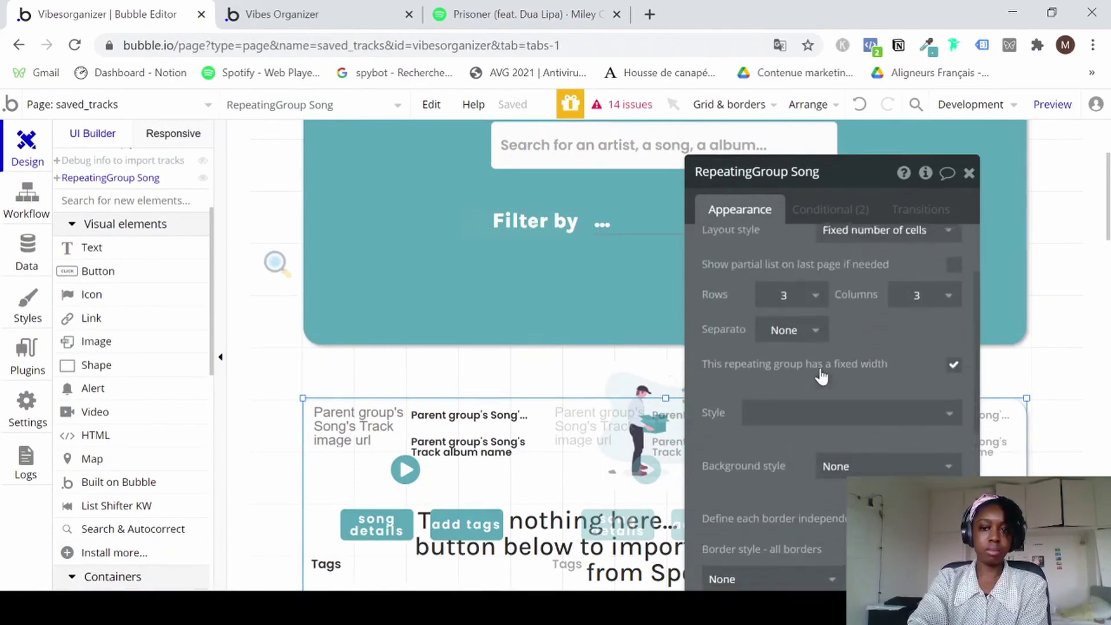
{"action": "left_click", "coordinate": [954, 378]}
Preview the saved_tracks page again and examine the song grid's columns, its alignment with the banner and the end of the list.
{"action": "left_click", "coordinate": [1041, 105]}
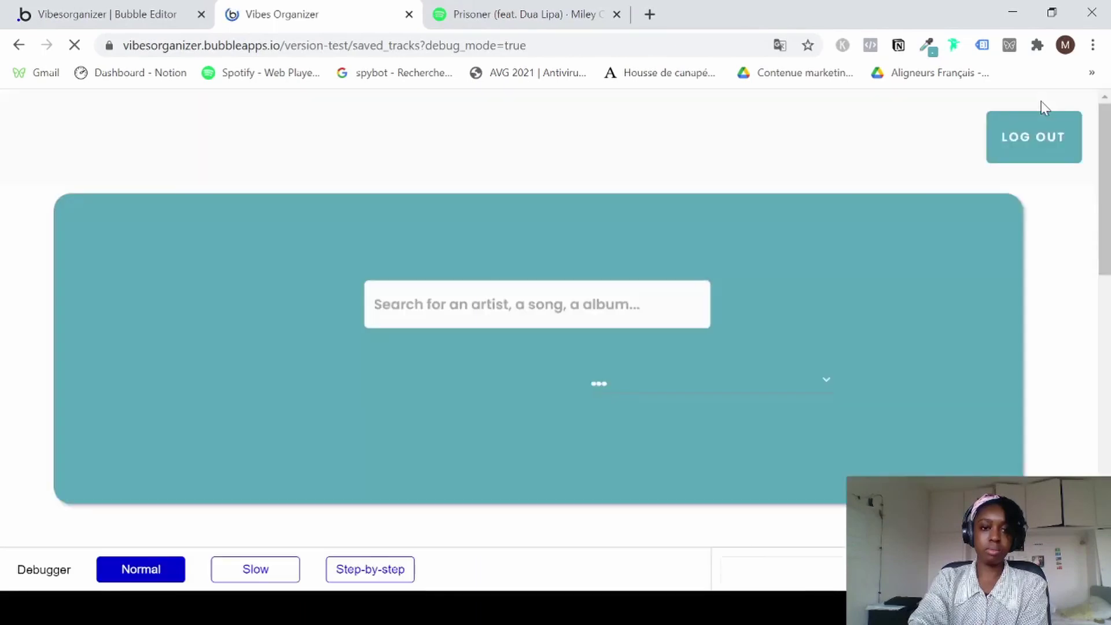
{"action": "scroll", "coordinate": [1007, 345], "scroll_direction": "down", "scroll_amount": 2}
{"action": "scroll", "coordinate": [1006, 346], "scroll_direction": "down", "scroll_amount": 3}
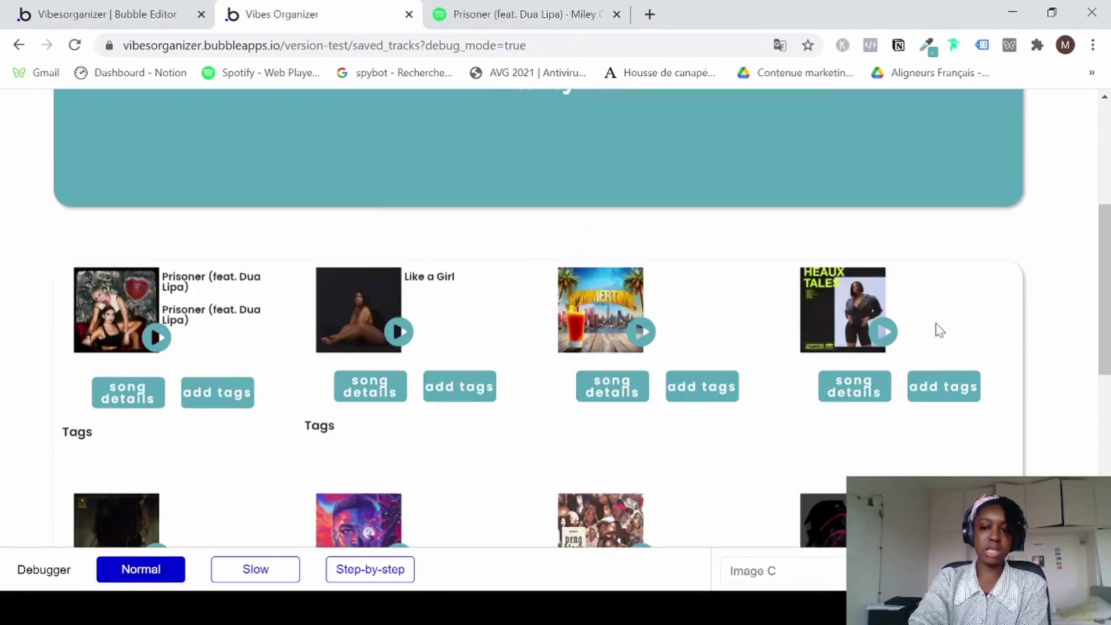
{"action": "scroll", "coordinate": [939, 330], "scroll_direction": "down", "scroll_amount": 3}
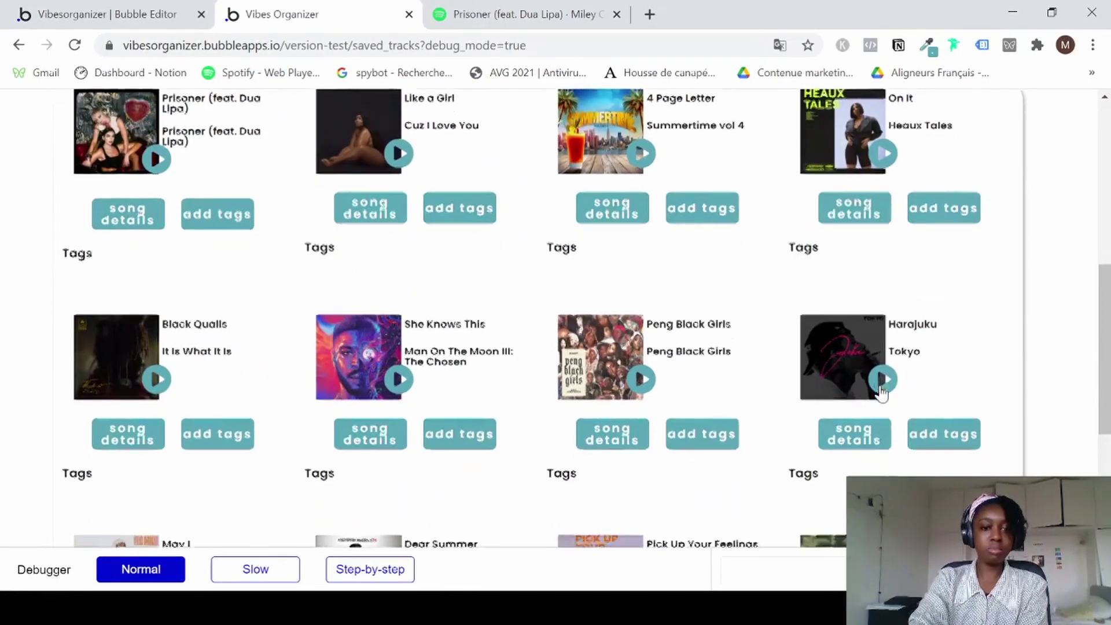
{"action": "scroll", "coordinate": [881, 393], "scroll_direction": "down", "scroll_amount": 1}
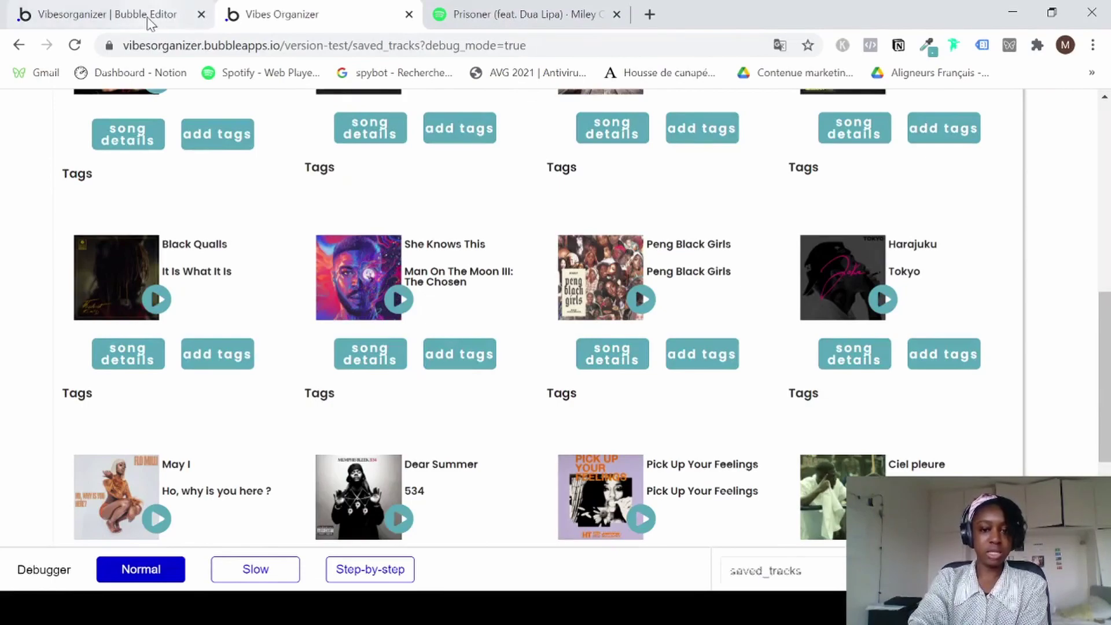
{"action": "left_click", "coordinate": [149, 23]}
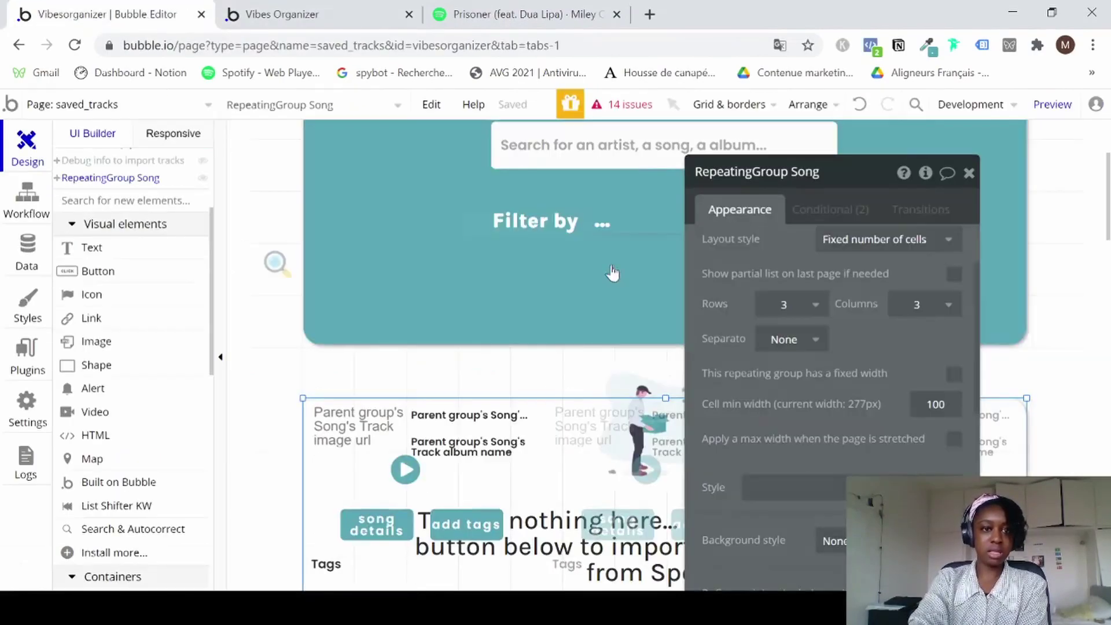
{"action": "left_click", "coordinate": [310, 19]}
{"action": "scroll", "coordinate": [840, 341], "scroll_direction": "down", "scroll_amount": 5}
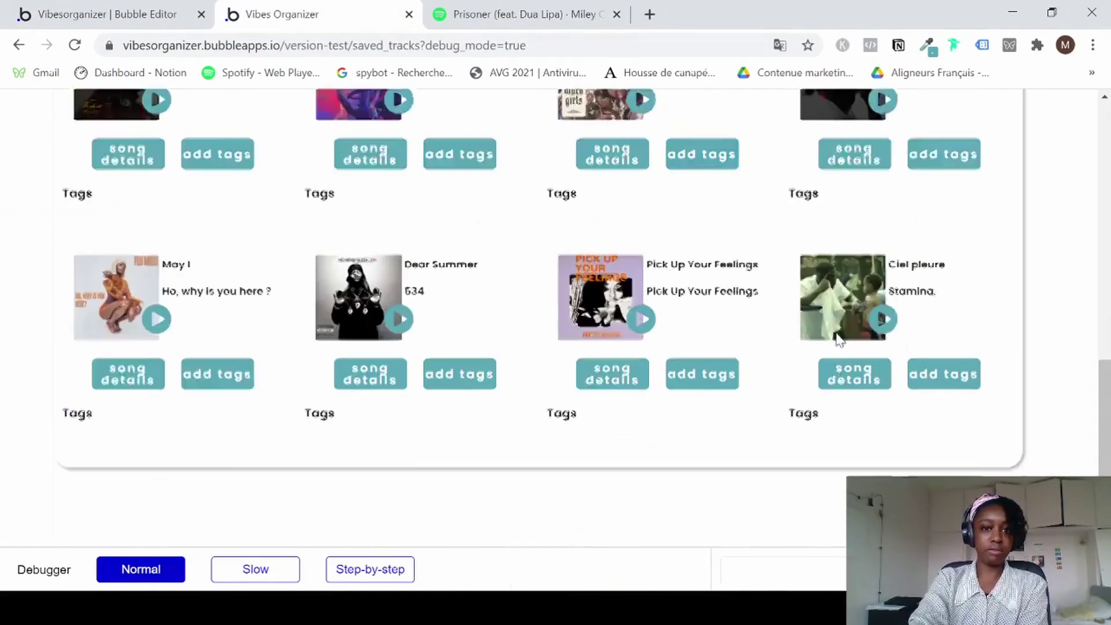
{"action": "scroll", "coordinate": [839, 340], "scroll_direction": "up", "scroll_amount": 6}
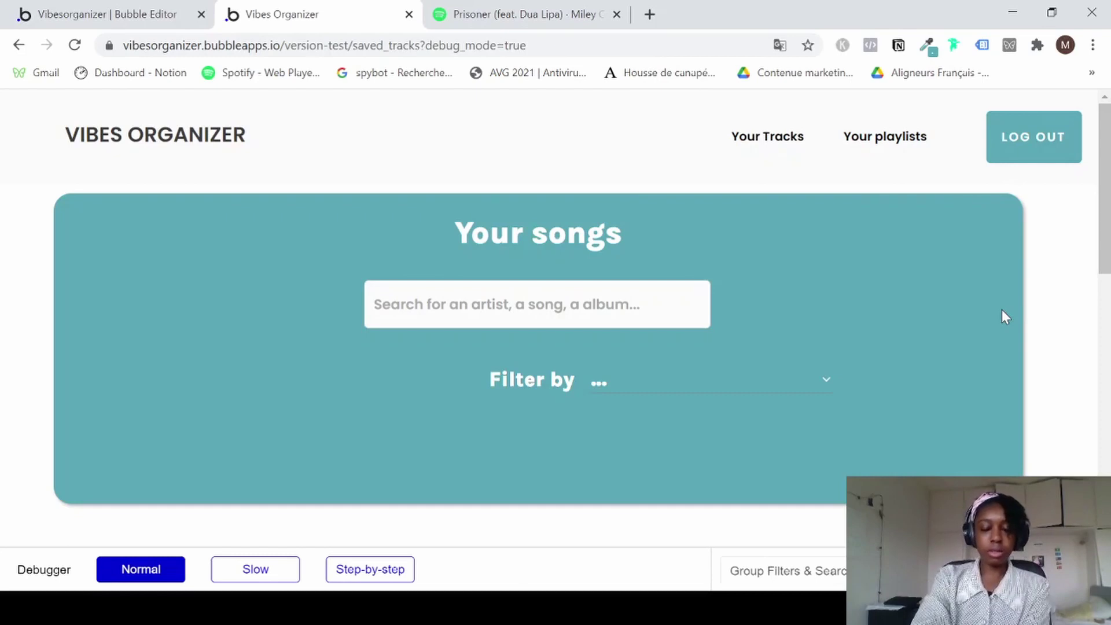
{"action": "scroll", "coordinate": [926, 300], "scroll_direction": "down", "scroll_amount": 1}
Emulate a Galaxy S5 screen with the browser's developer tools and examine the header, banner and song list at mobile size.
{"action": "key", "text": "F12"}
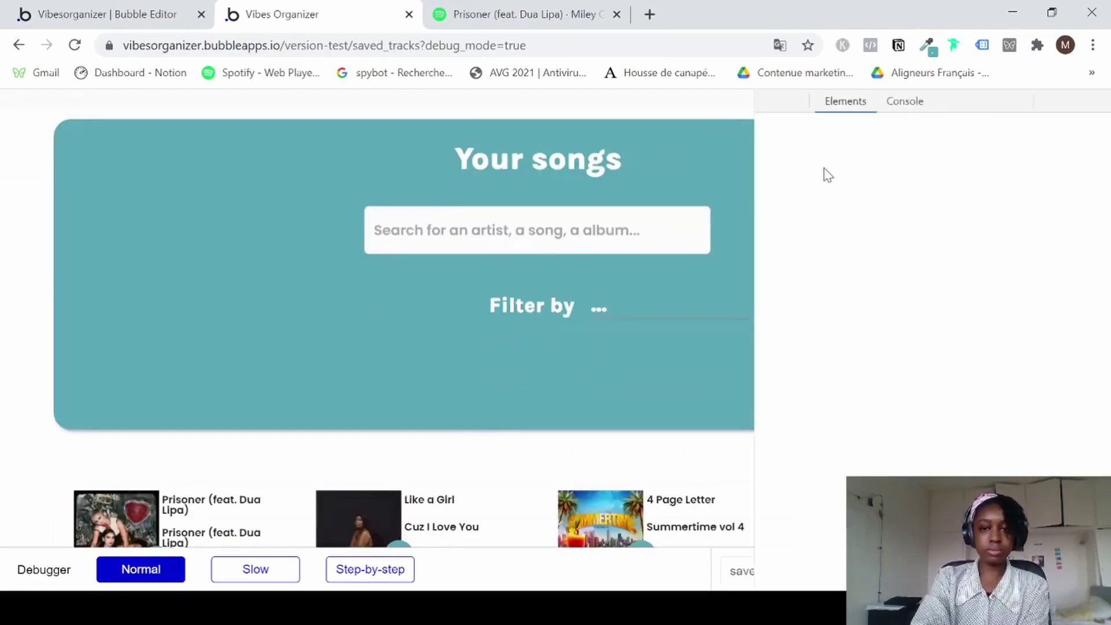
{"action": "left_click", "coordinate": [792, 102]}
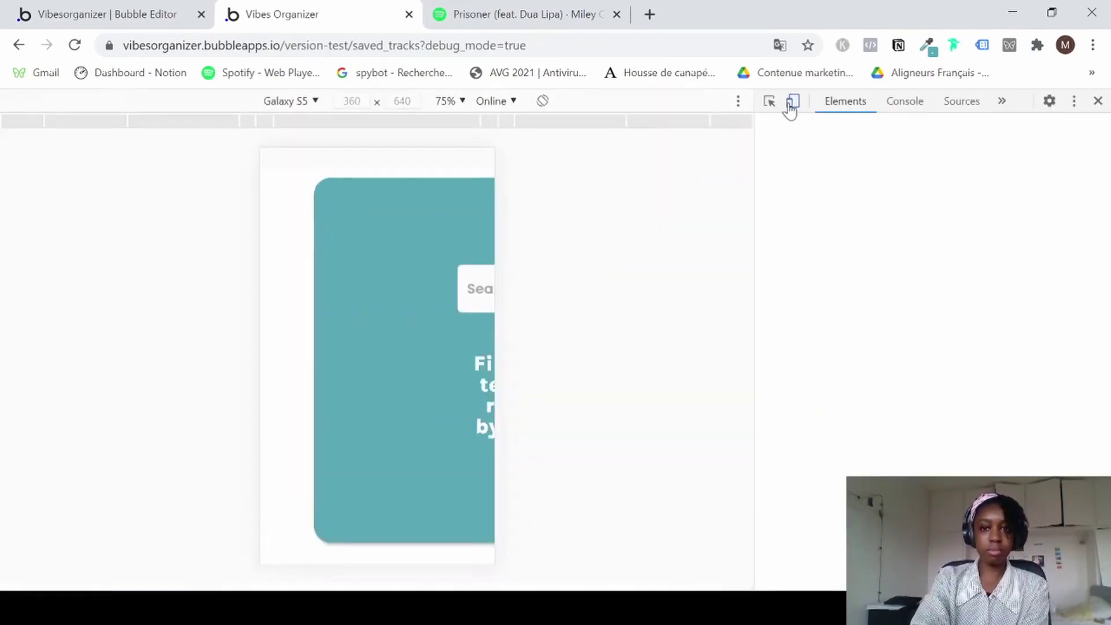
{"action": "scroll", "coordinate": [367, 330], "scroll_direction": "down", "scroll_amount": 10}
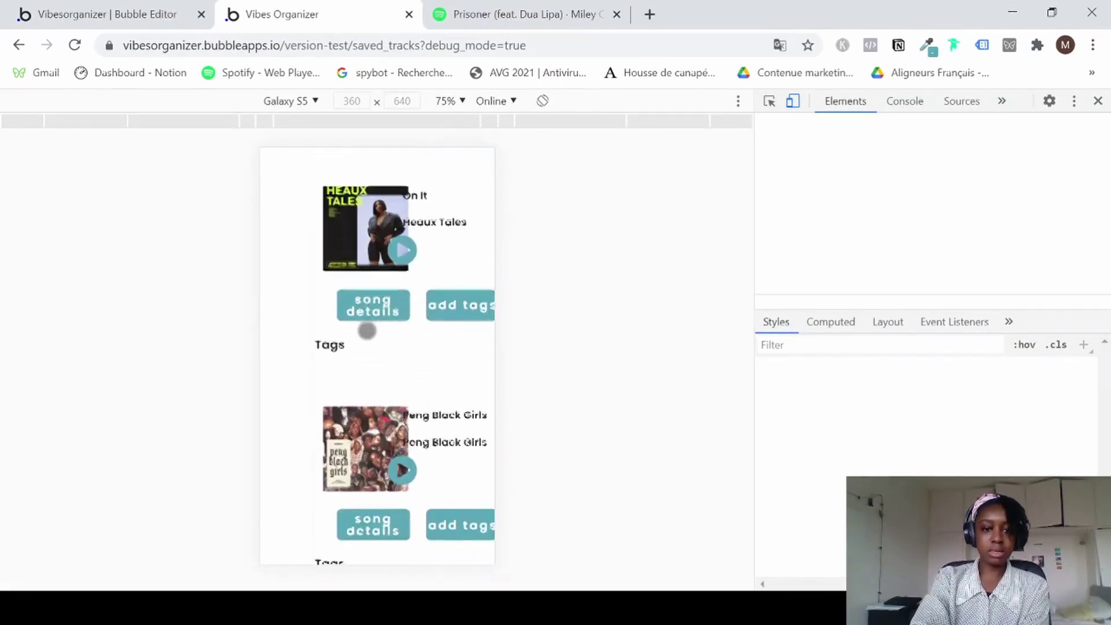
{"action": "scroll", "coordinate": [420, 280], "scroll_direction": "down", "scroll_amount": 5}
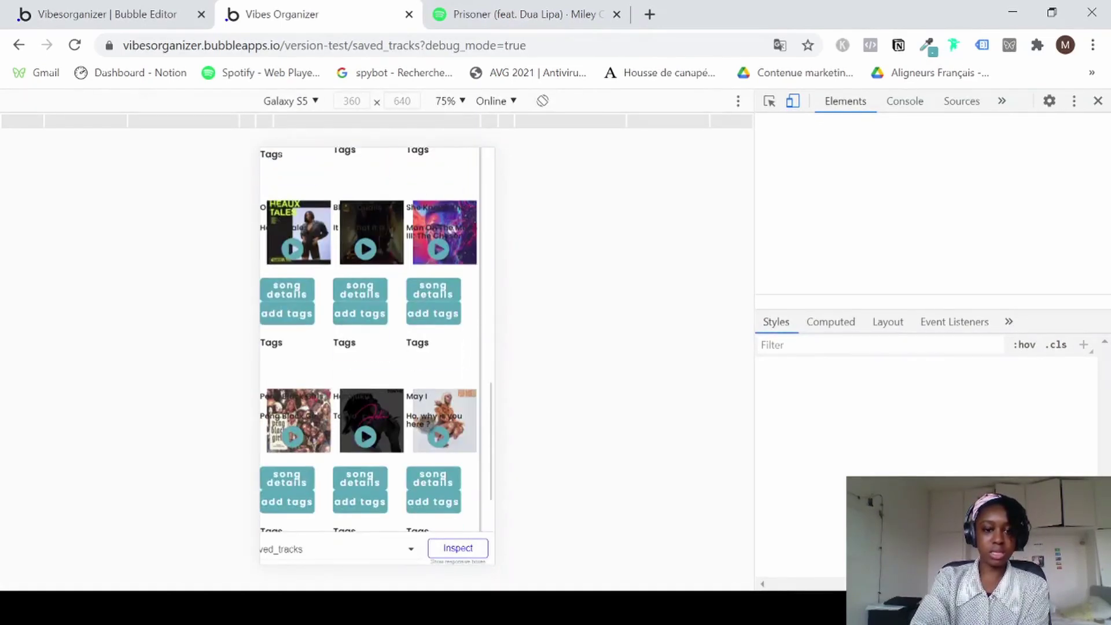
{"action": "scroll", "coordinate": [461, 347], "scroll_direction": "up", "scroll_amount": 15}
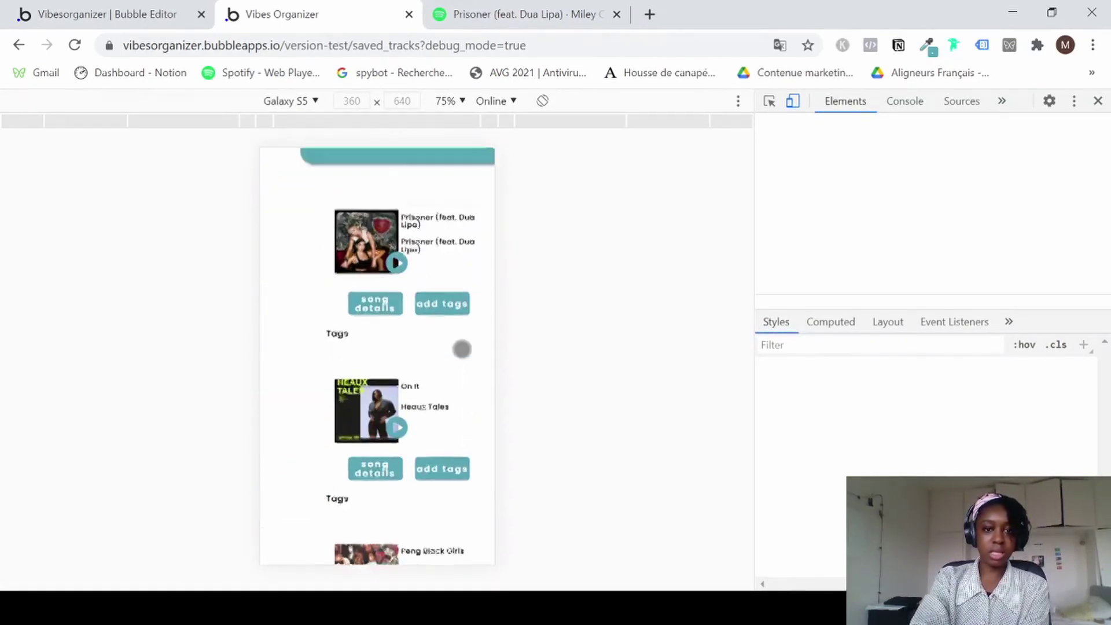
{"action": "scroll", "coordinate": [461, 349], "scroll_direction": "down", "scroll_amount": 8}
{"action": "scroll", "coordinate": [462, 349], "scroll_direction": "up", "scroll_amount": 2}
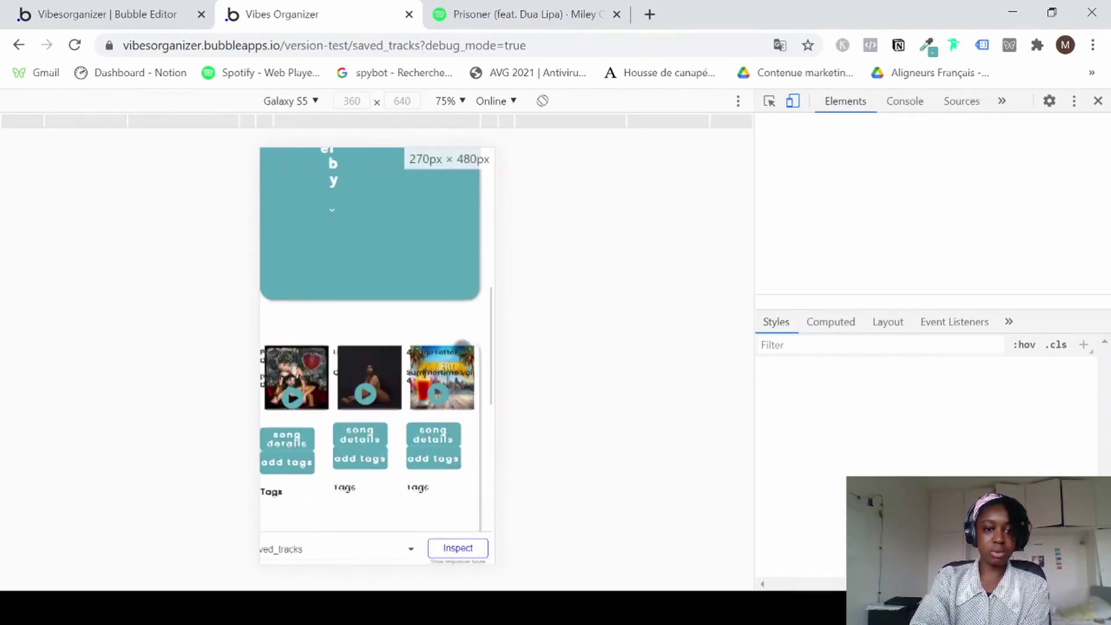
{"action": "scroll", "coordinate": [411, 352], "scroll_direction": "up", "scroll_amount": 5}
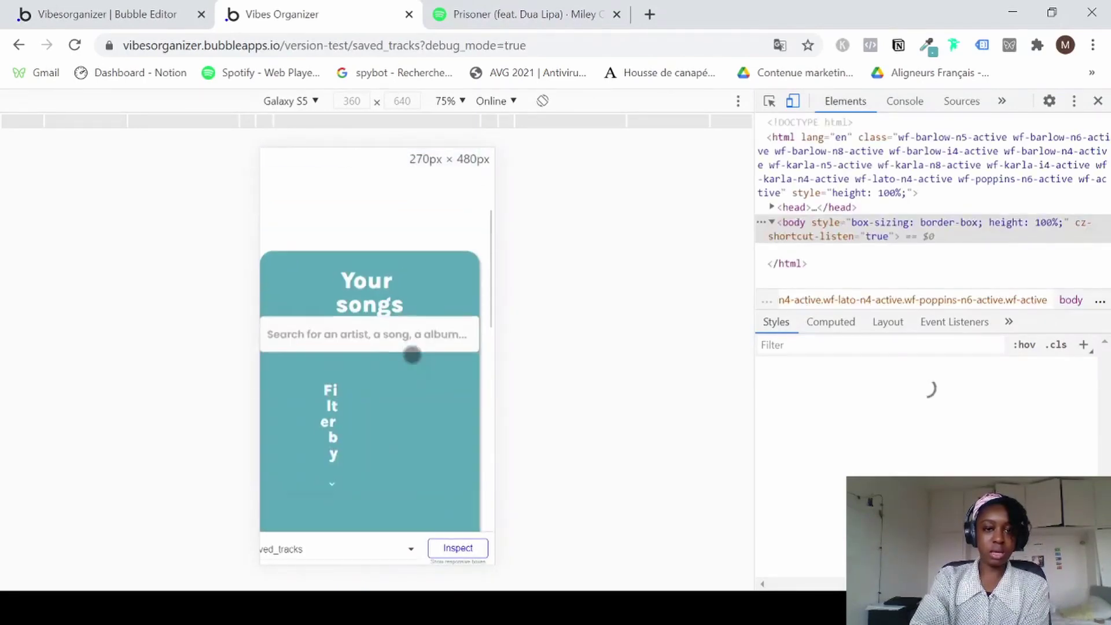
{"action": "scroll", "coordinate": [452, 323], "scroll_direction": "down", "scroll_amount": 5}
{"action": "scroll", "coordinate": [452, 325], "scroll_direction": "up", "scroll_amount": 8}
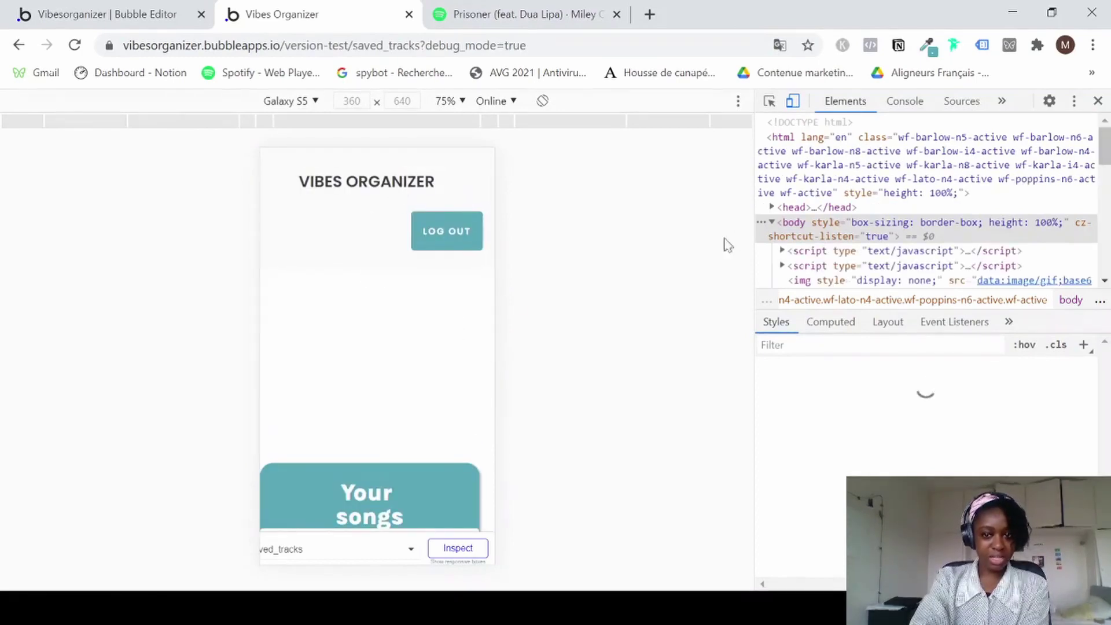
{"action": "scroll", "coordinate": [402, 322], "scroll_direction": "down", "scroll_amount": 5}
Check the page in the Bubble editor's responsive view at about 713 px and 300 px wide, and widen it back to about 1018 px.
{"action": "left_click", "coordinate": [144, 14]}
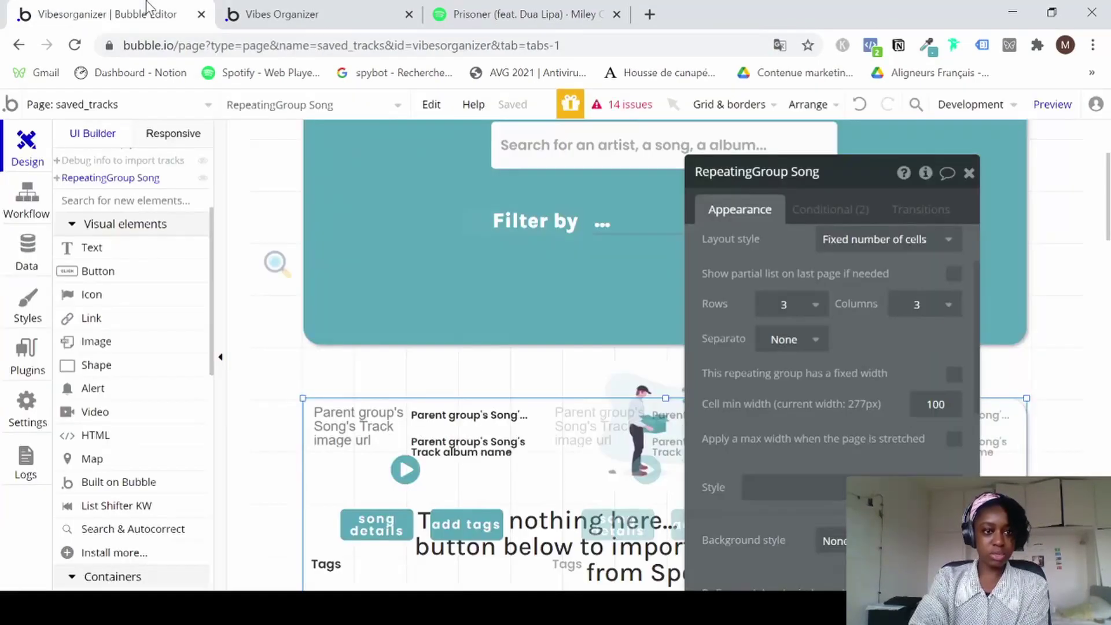
{"action": "left_click", "coordinate": [169, 140]}
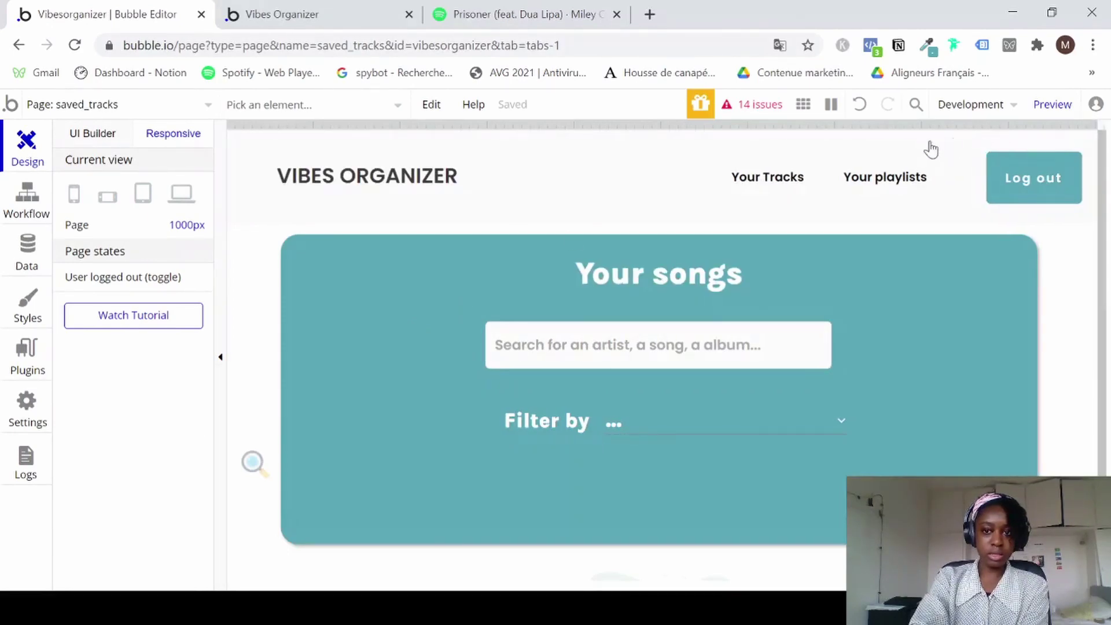
{"action": "left_click_drag", "start_coordinate": [930, 150], "coordinate": [851, 148]}
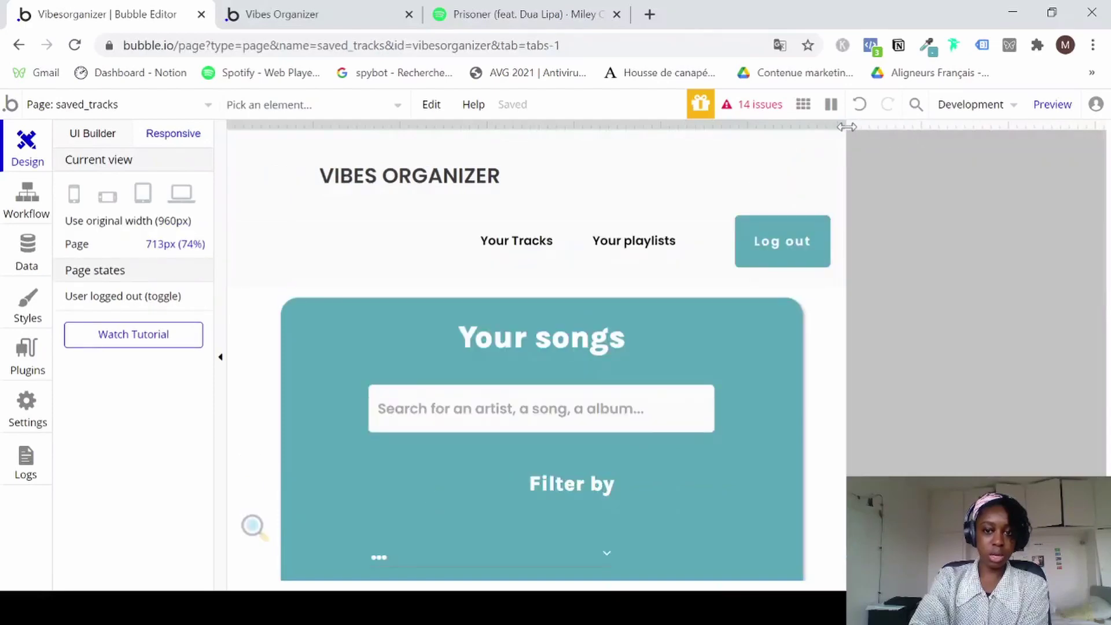
{"action": "left_click", "coordinate": [535, 121]}
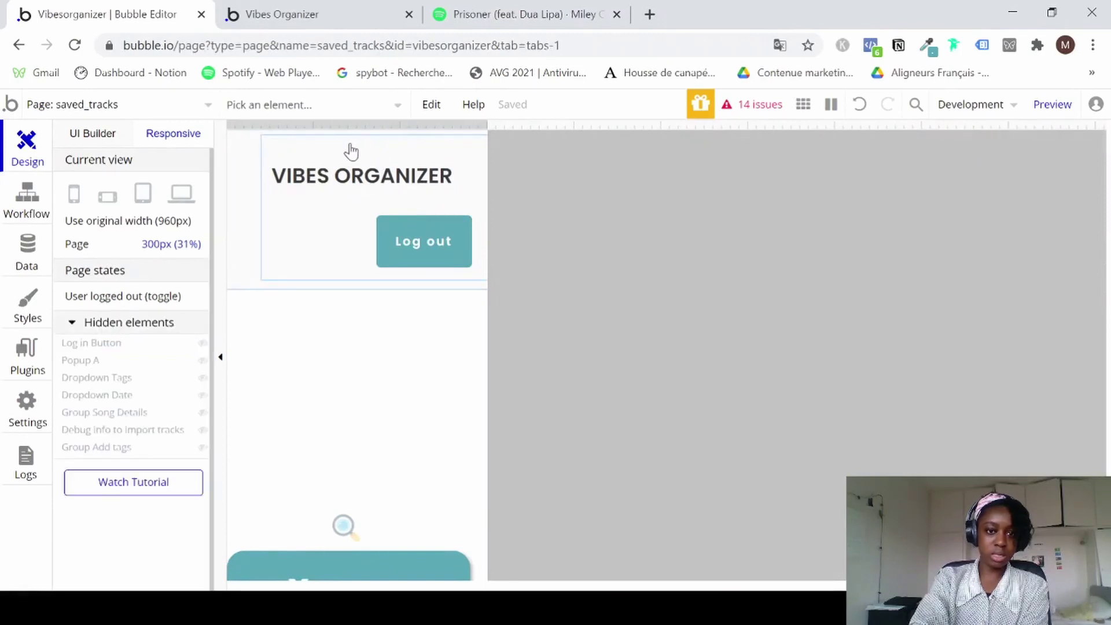
{"action": "left_click_drag", "start_coordinate": [516, 137], "coordinate": [639, 141]}
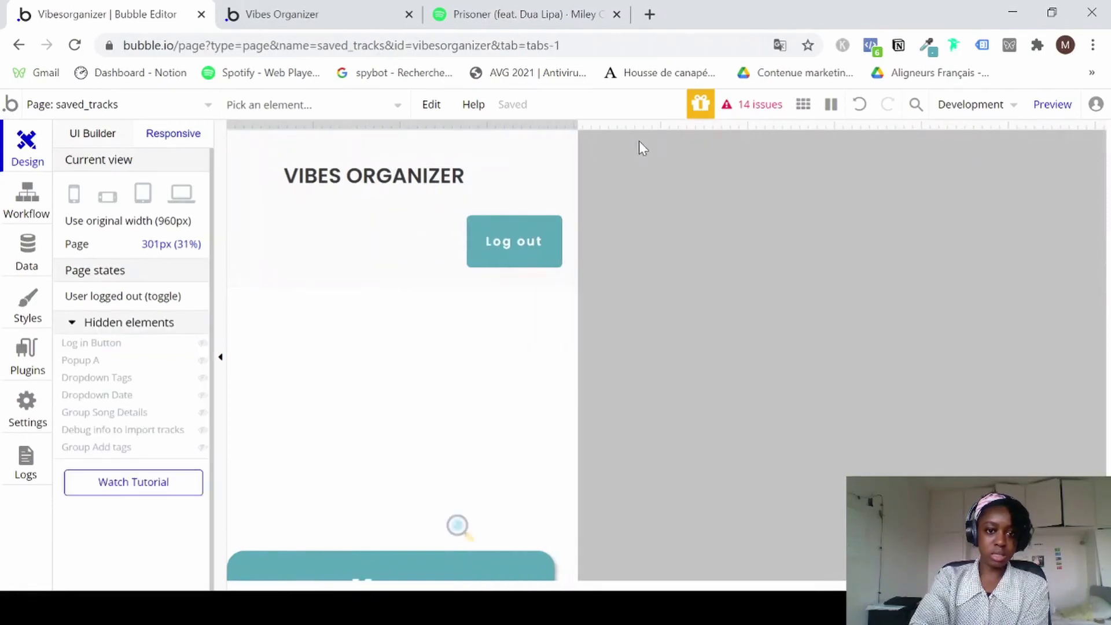
{"action": "left_click_drag", "start_coordinate": [731, 150], "coordinate": [1107, 125]}
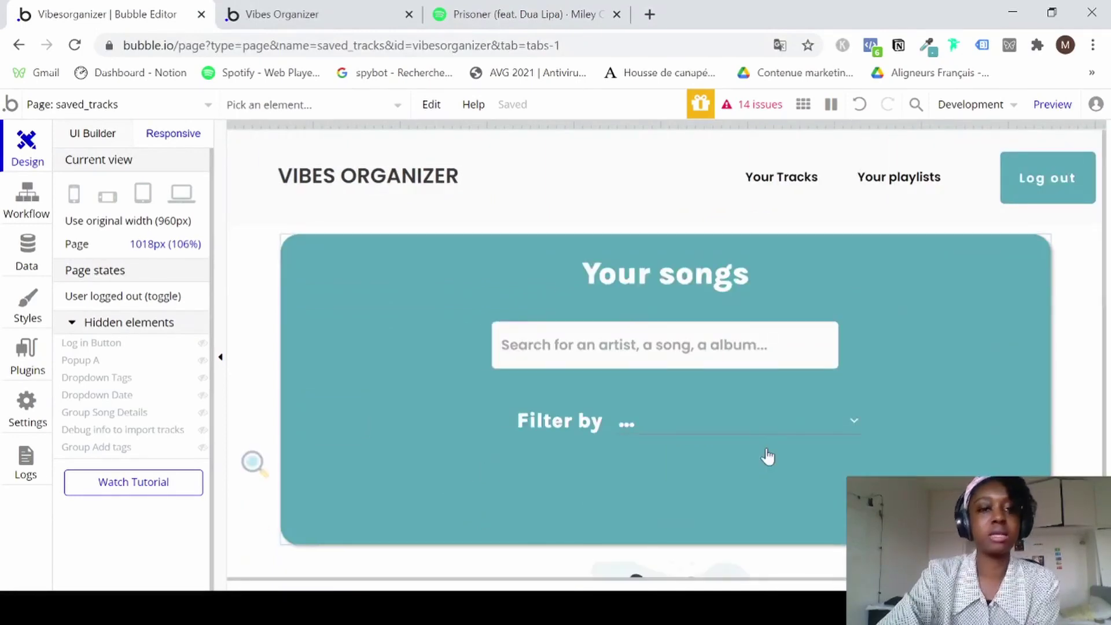
Show the page at 375 px phone width and examine the filter dropdown's responsive settings and the banner group's box margins.
{"action": "scroll", "coordinate": [769, 459], "scroll_direction": "down", "scroll_amount": 3}
{"action": "left_click", "coordinate": [706, 330]}
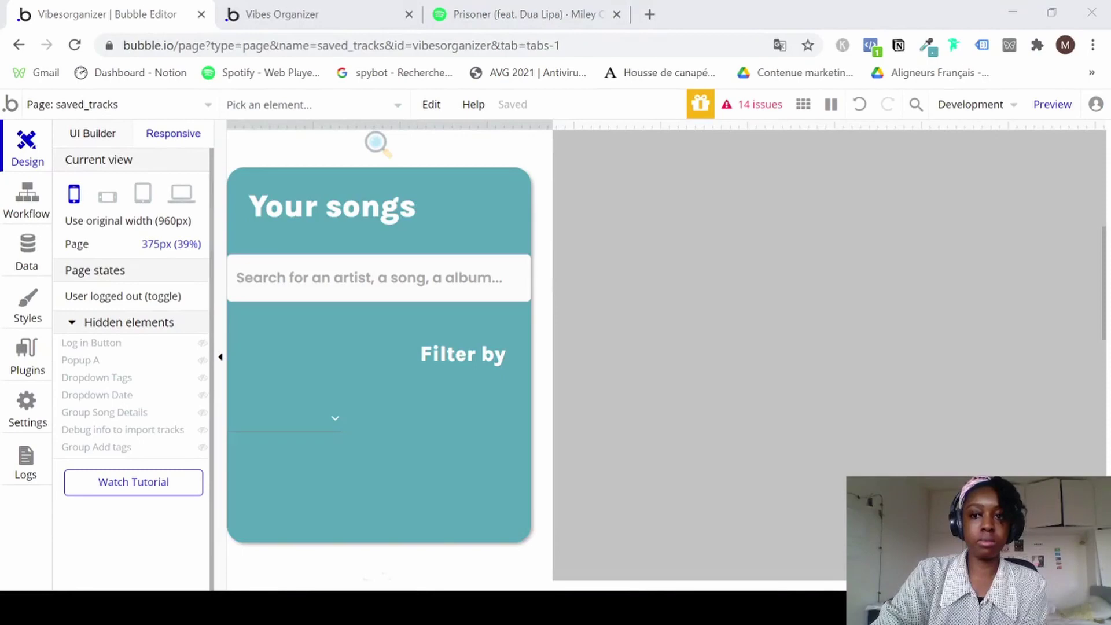
{"action": "left_click", "coordinate": [937, 26]}
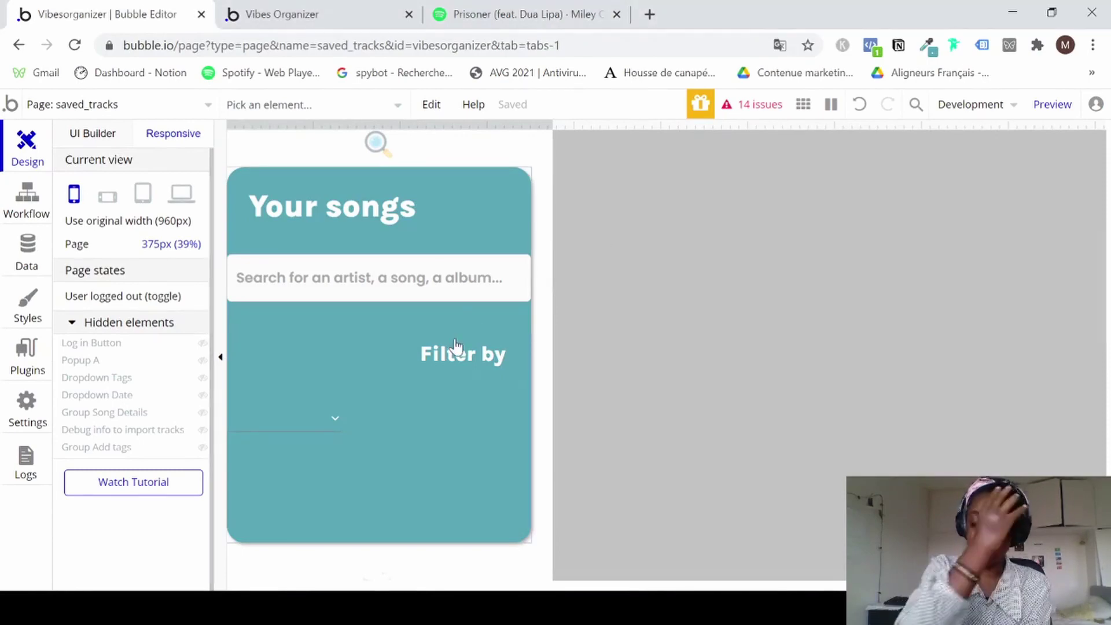
{"action": "left_click", "coordinate": [318, 431]}
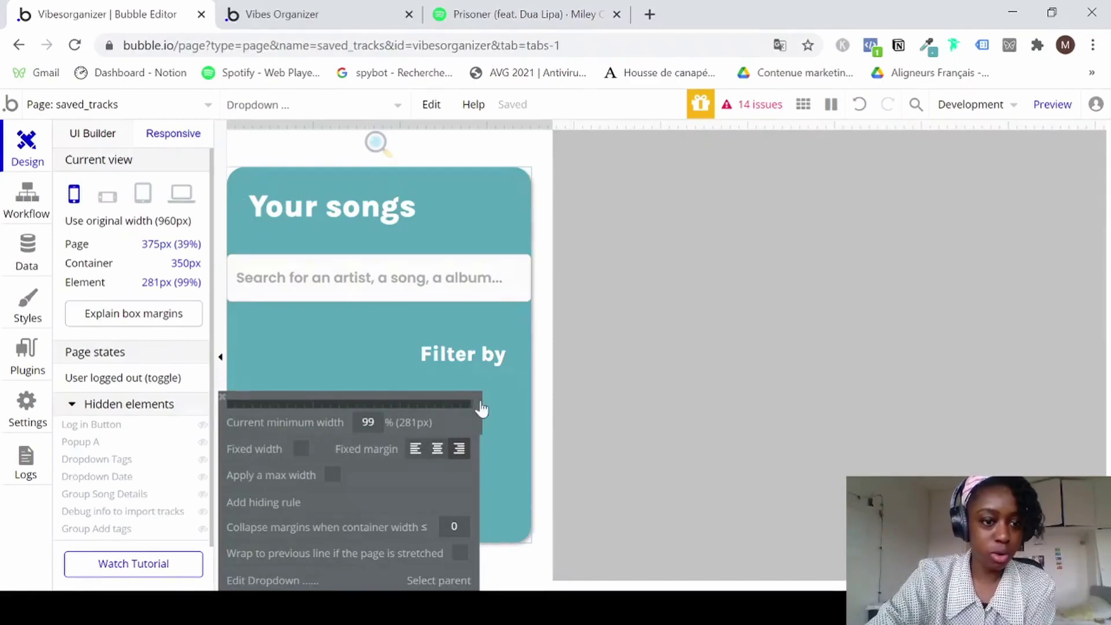
{"action": "left_click", "coordinate": [222, 397]}
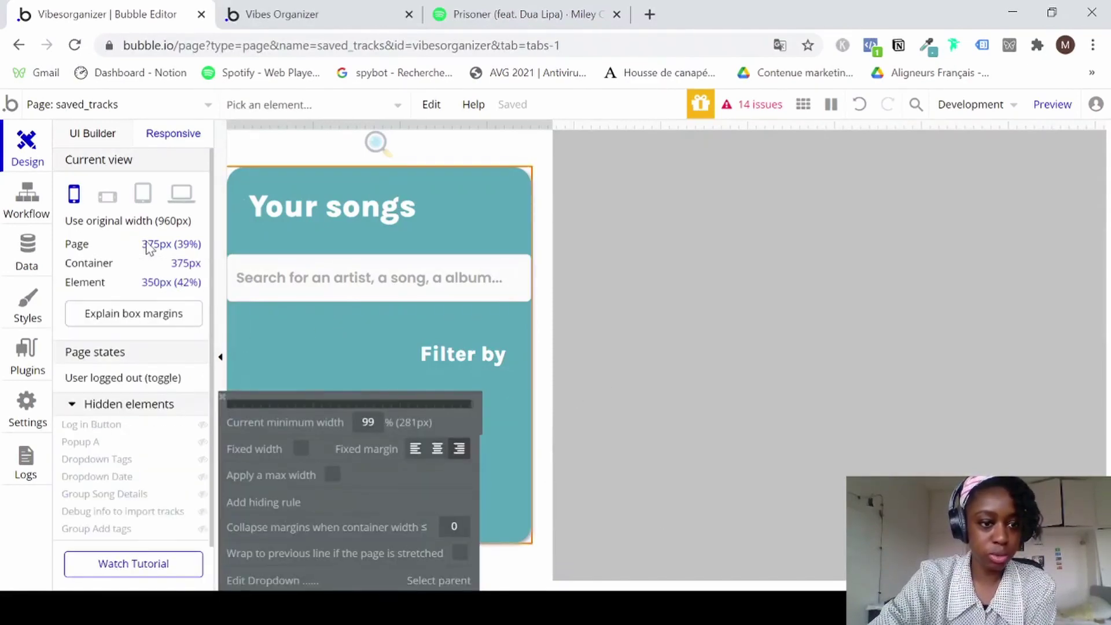
{"action": "left_click", "coordinate": [130, 312]}
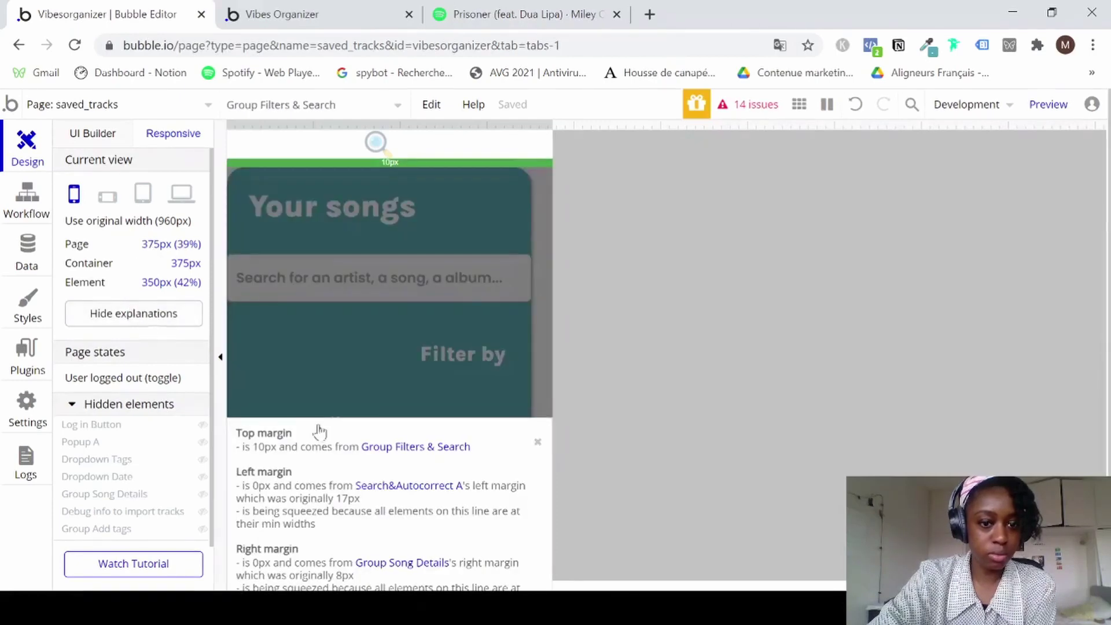
{"action": "left_click", "coordinate": [538, 442]}
{"action": "left_click", "coordinate": [537, 443]}
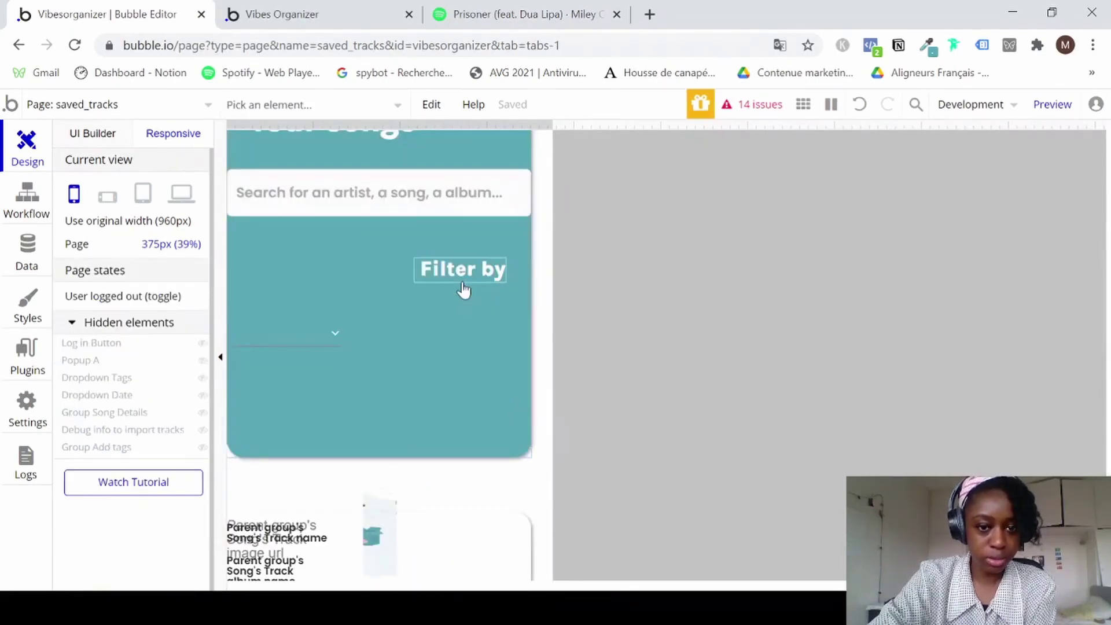
Review the box margins of the "Filter by" text and set its fixed margin to centred.
{"action": "left_click", "coordinate": [457, 283]}
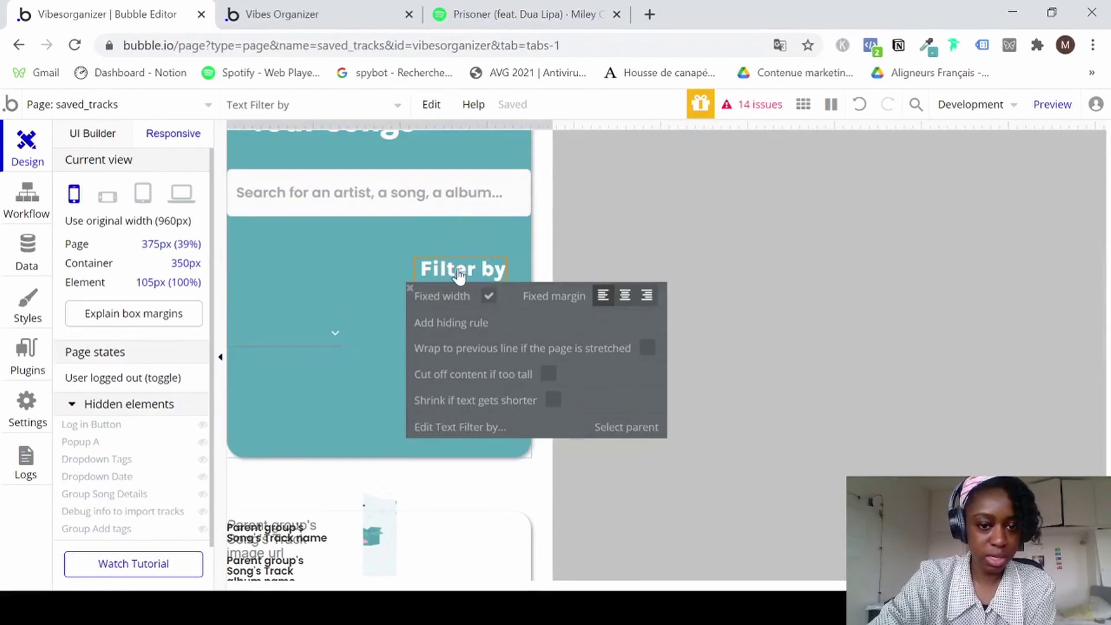
{"action": "left_click", "coordinate": [172, 316]}
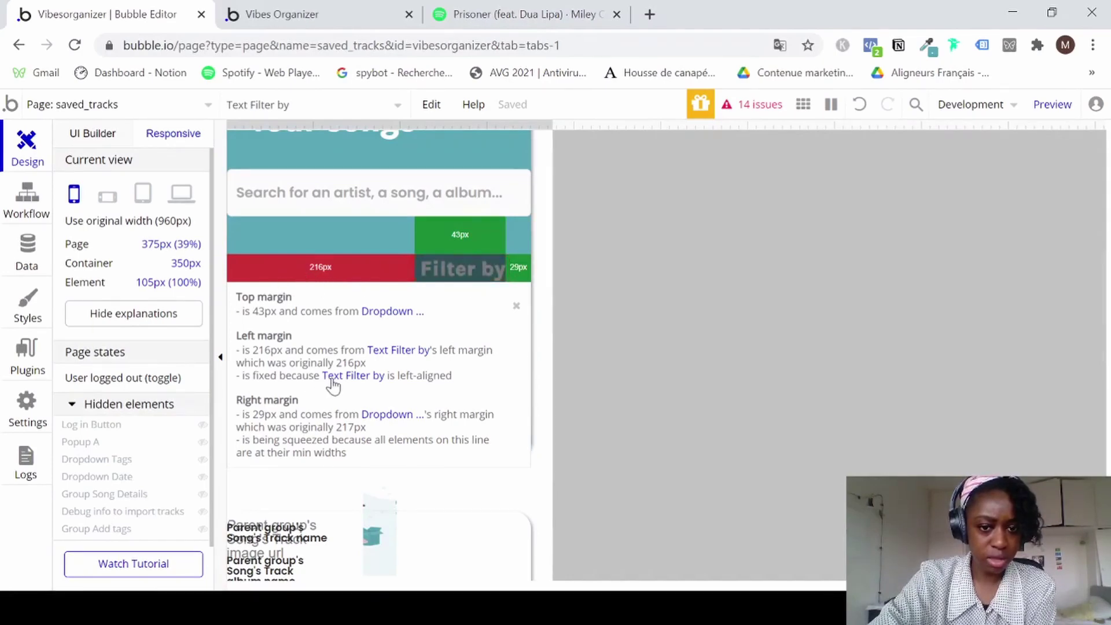
{"action": "left_click", "coordinate": [516, 306]}
{"action": "left_click", "coordinate": [468, 280]}
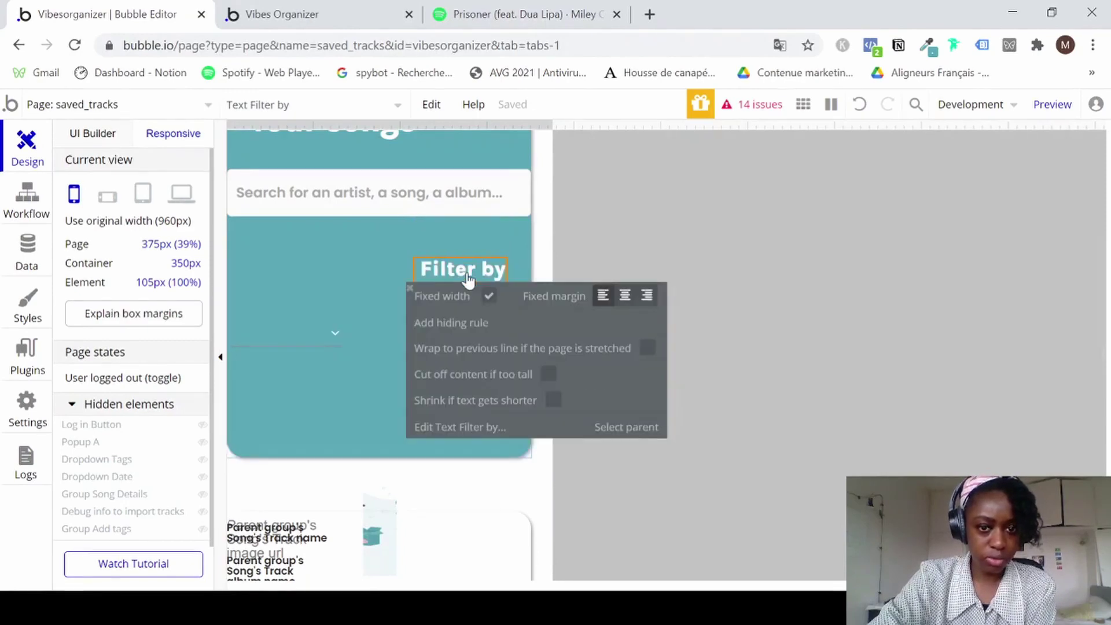
{"action": "left_click", "coordinate": [624, 301]}
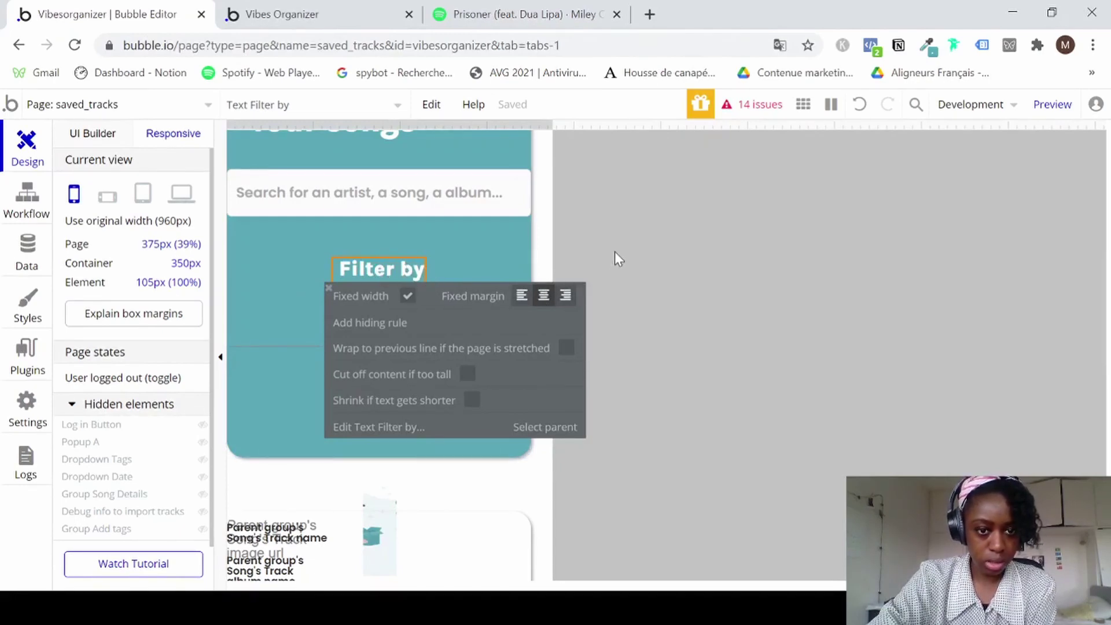
Check the placement of the "Filter by" text and Group Filters & Search in the UI Builder, then return to the responsive view.
{"action": "left_click", "coordinate": [109, 145]}
{"action": "left_click", "coordinate": [553, 415]}
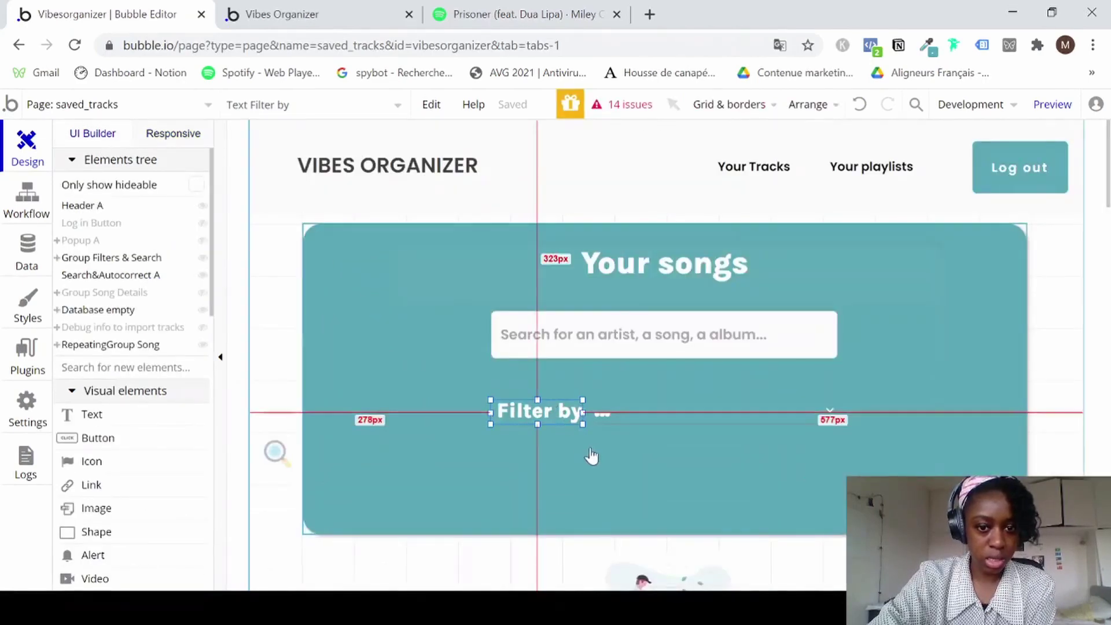
{"action": "left_click", "coordinate": [592, 456]}
{"action": "left_click", "coordinate": [176, 259]}
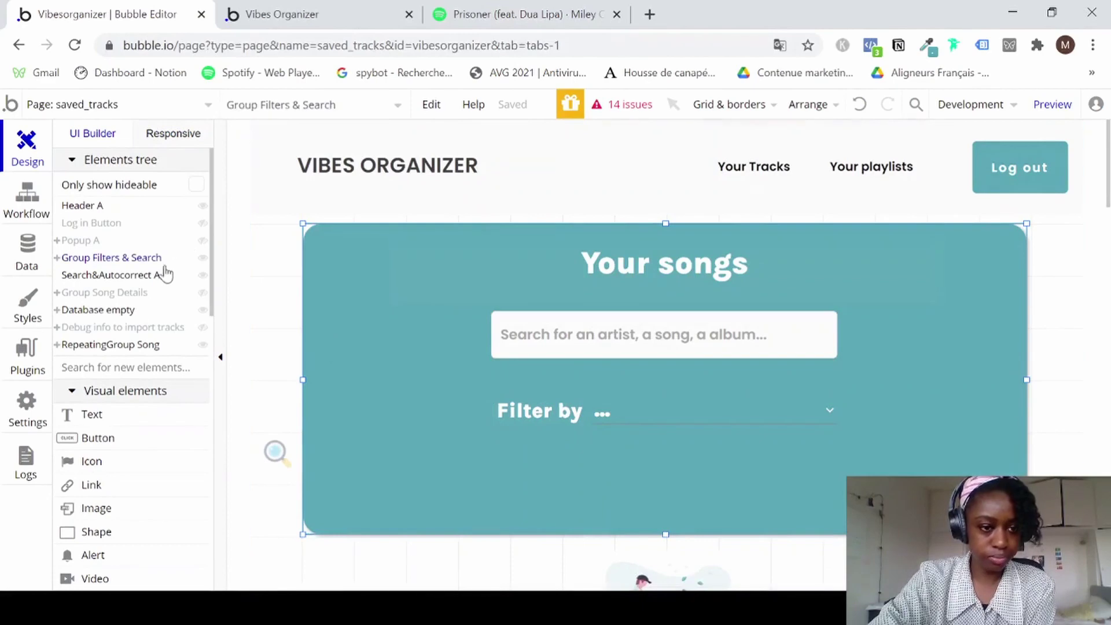
{"action": "left_click", "coordinate": [166, 142]}
Set the fixed margin of the filter dropdown below "Filter by" to centred and close its responsive settings.
{"action": "left_click", "coordinate": [306, 340]}
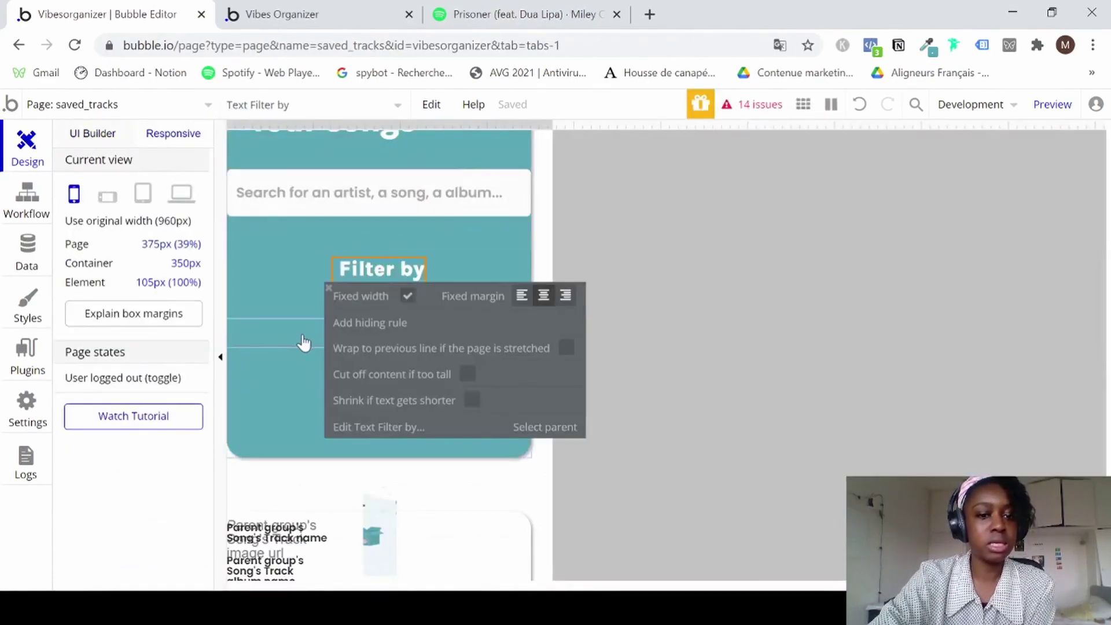
{"action": "left_click", "coordinate": [297, 341]}
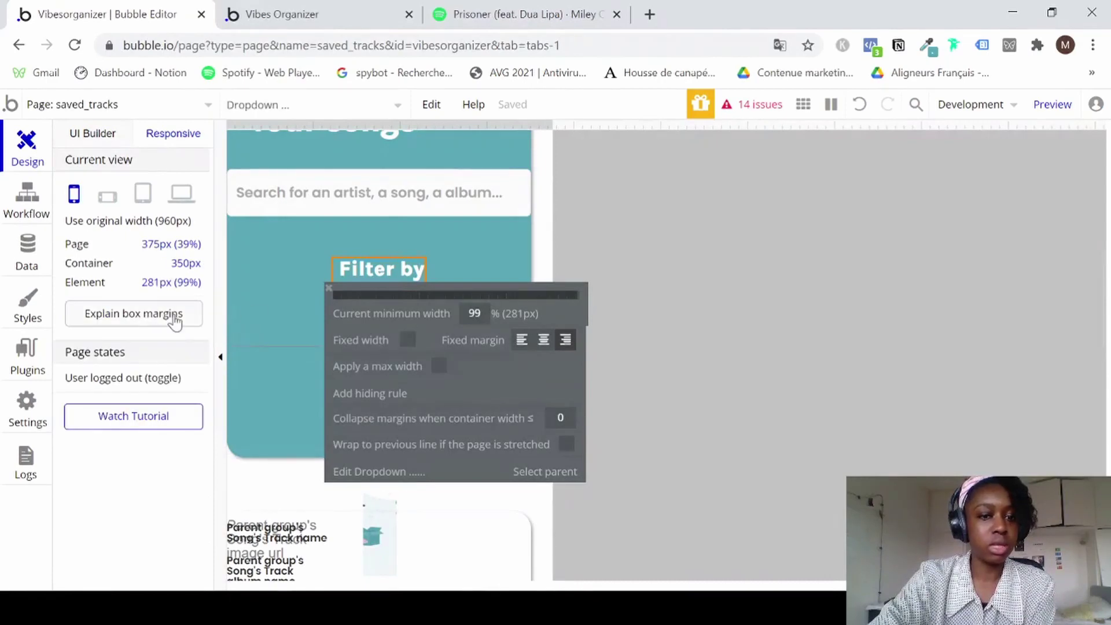
{"action": "left_click", "coordinate": [175, 318]}
{"action": "left_click", "coordinate": [322, 344]}
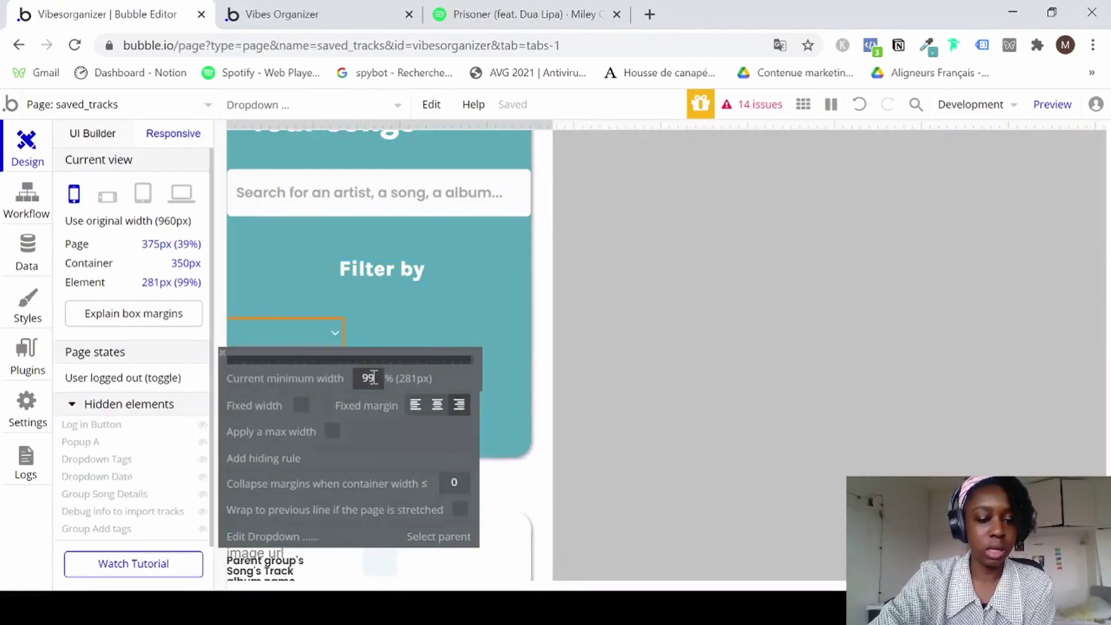
{"action": "left_click", "coordinate": [438, 406]}
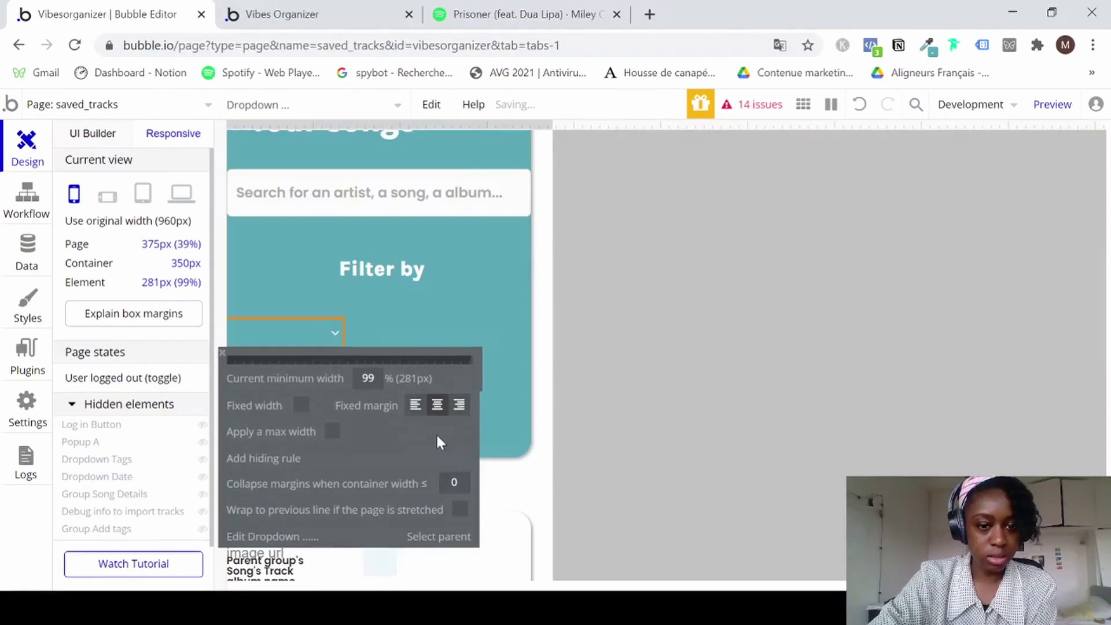
{"action": "left_click", "coordinate": [222, 353]}
{"action": "left_click", "coordinate": [278, 346]}
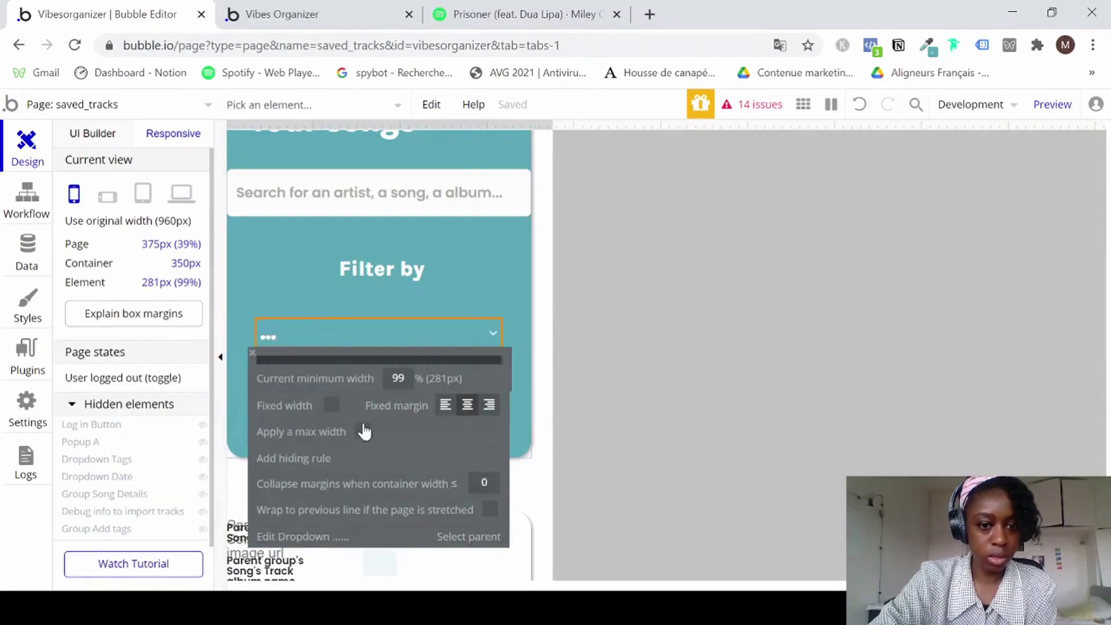
{"action": "left_click", "coordinate": [253, 354]}
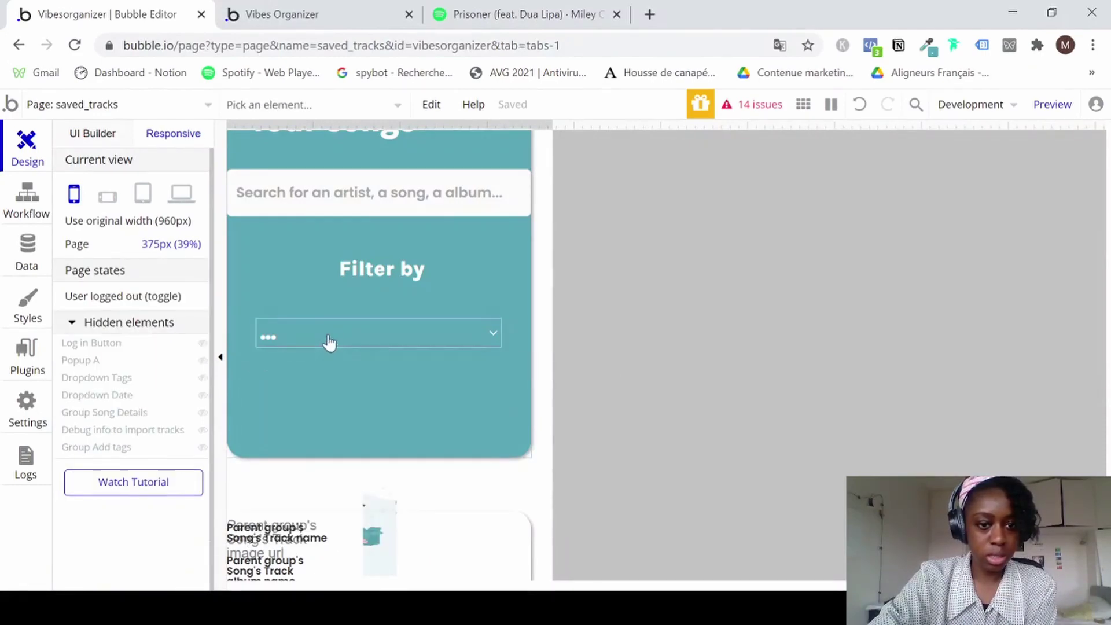
Set the fixed margin of the "Your songs" title to centred and close its responsive settings.
{"action": "scroll", "coordinate": [329, 341], "scroll_direction": "up", "scroll_amount": 2}
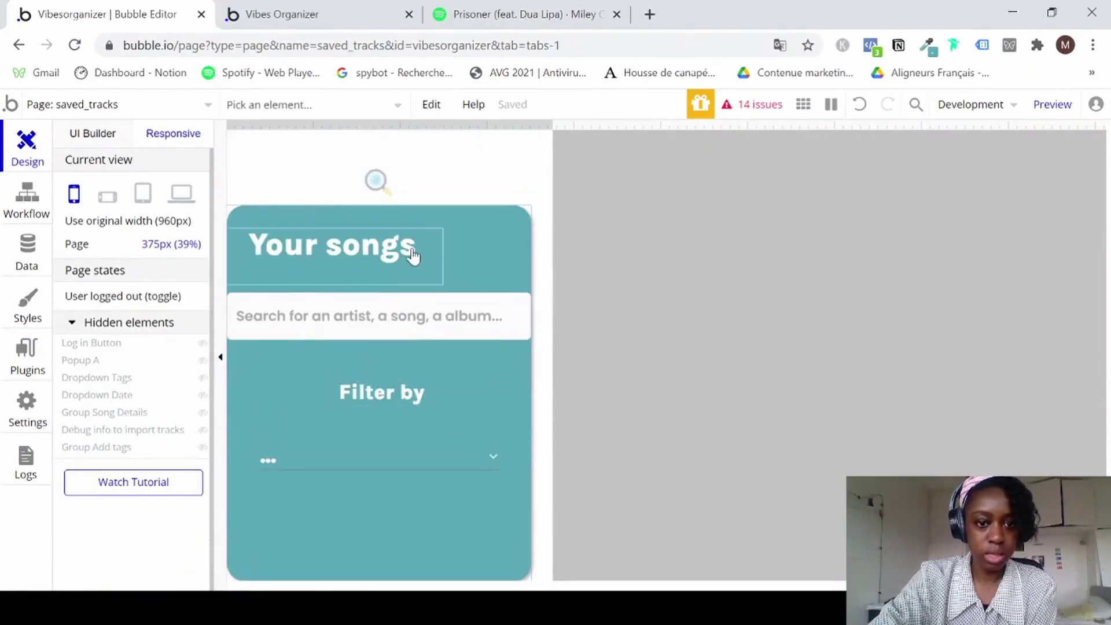
{"action": "left_click", "coordinate": [412, 254]}
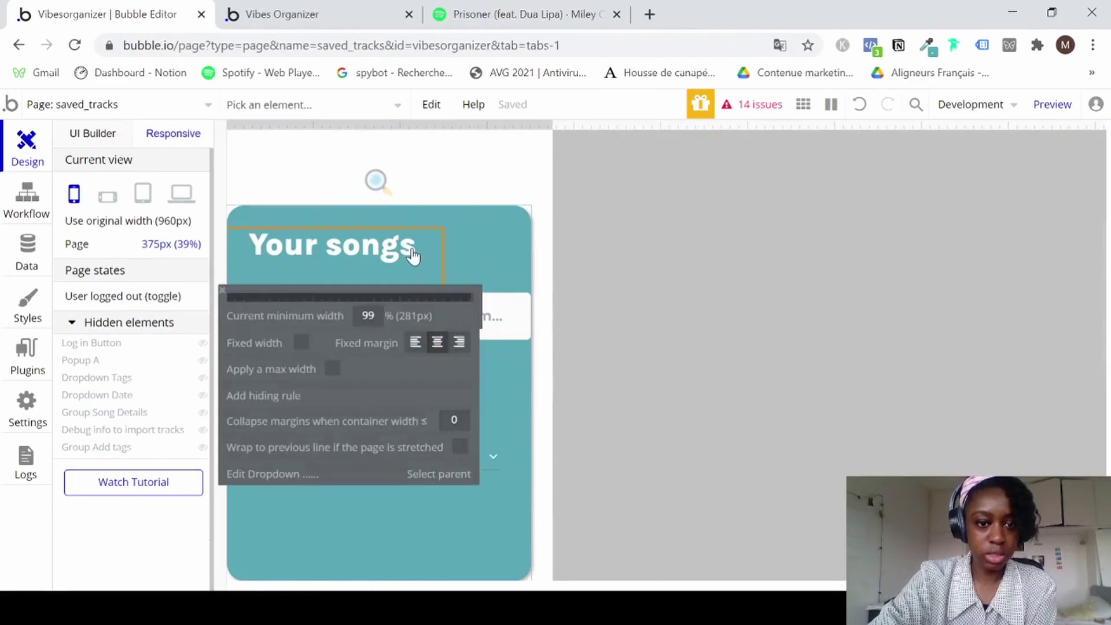
{"action": "left_click", "coordinate": [439, 351]}
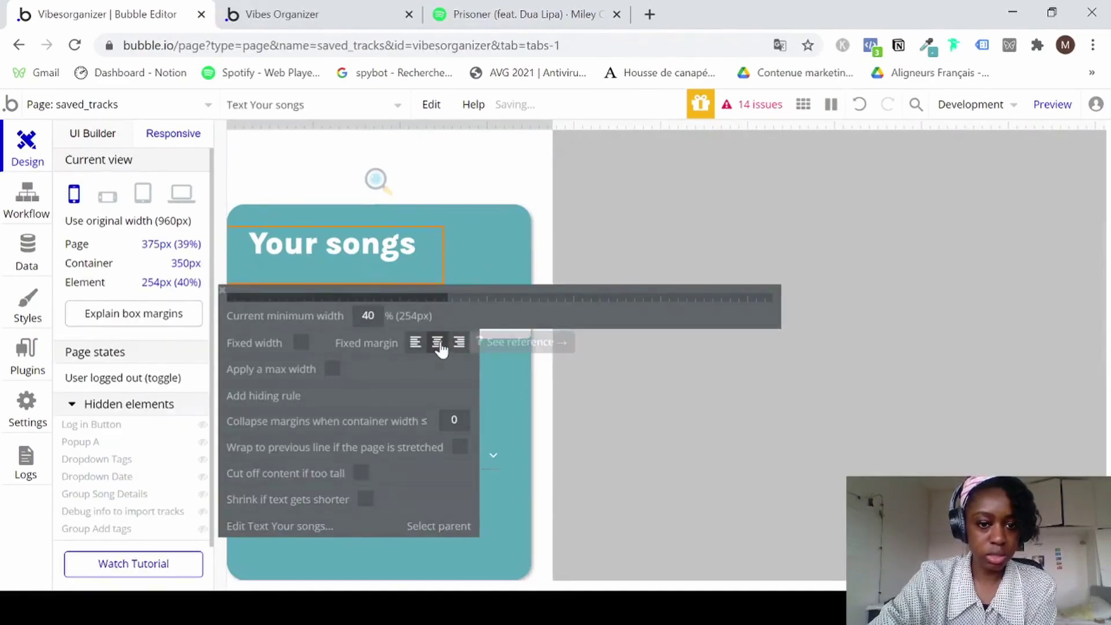
{"action": "left_click", "coordinate": [439, 343]}
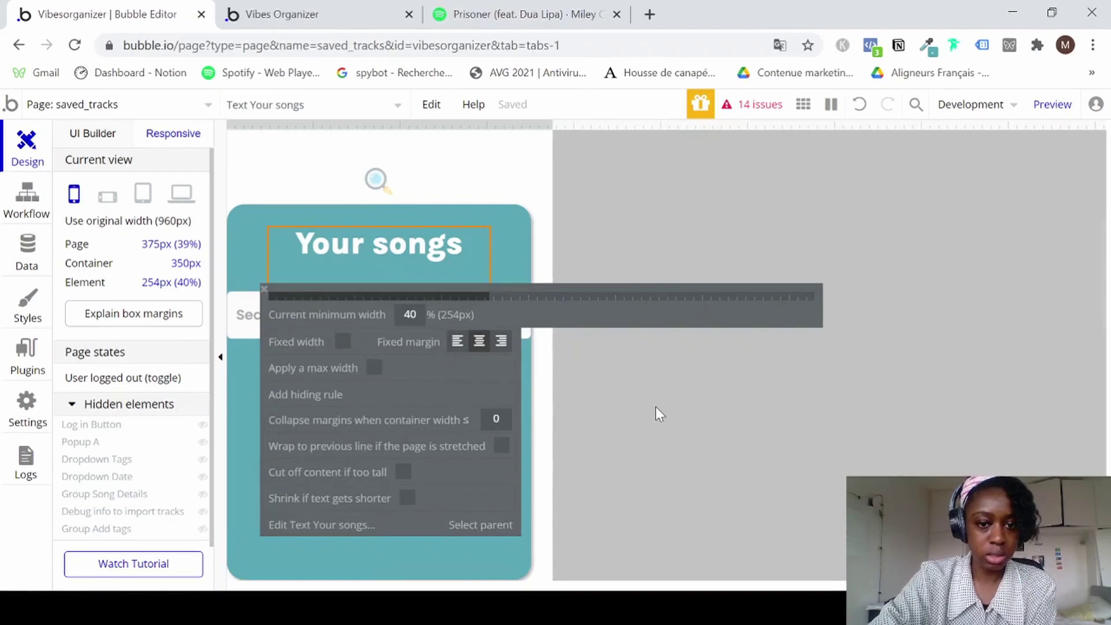
{"action": "left_click", "coordinate": [265, 290]}
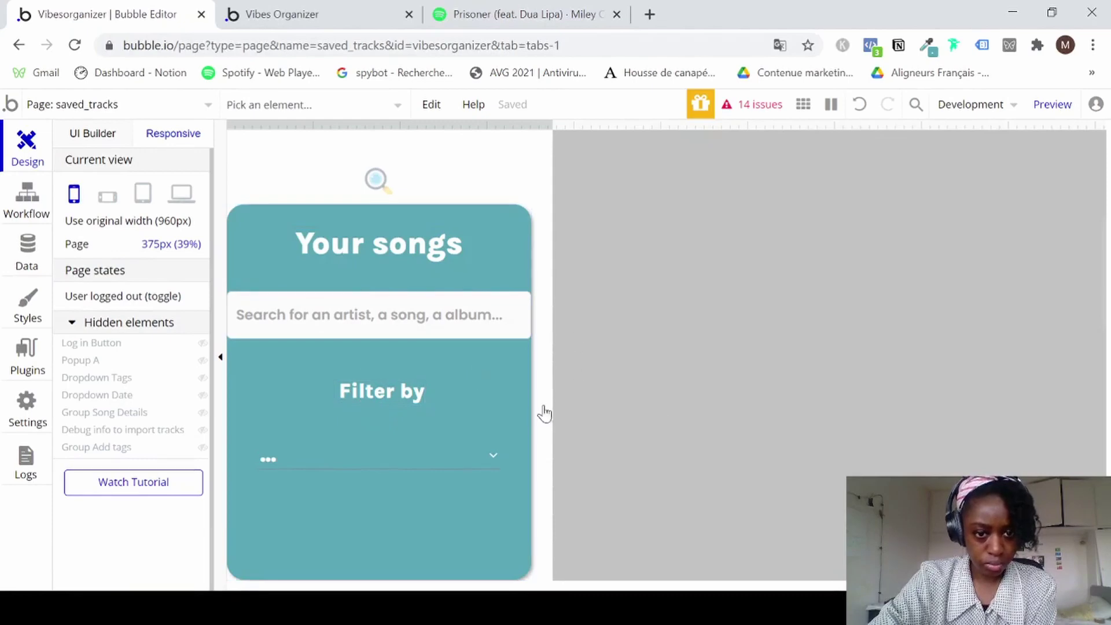
Preview the saved_tracks page in the browser, close the older preview and Spotify tabs, and examine the banner at desktop width.
{"action": "left_click", "coordinate": [1052, 105]}
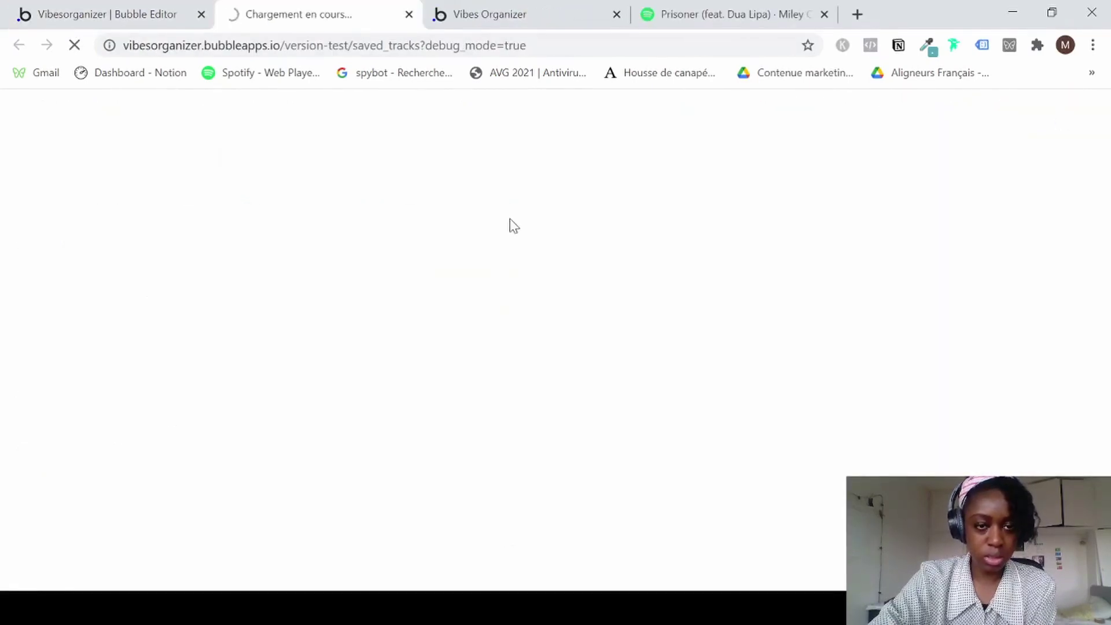
{"action": "left_click", "coordinate": [617, 14]}
{"action": "left_click", "coordinate": [616, 14]}
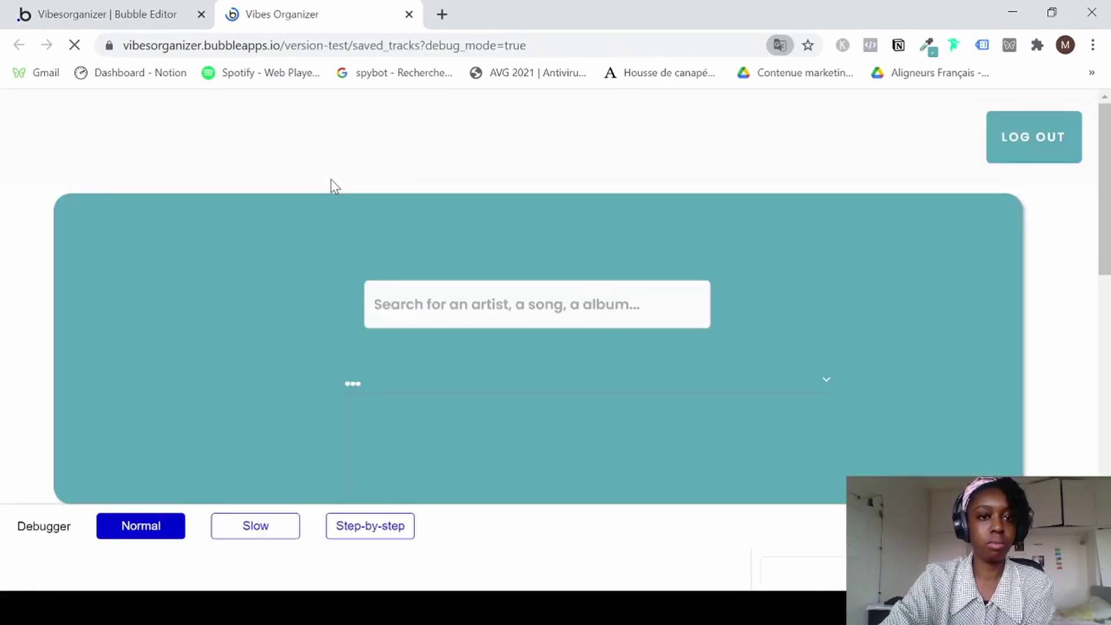
{"action": "left_click", "coordinate": [597, 303]}
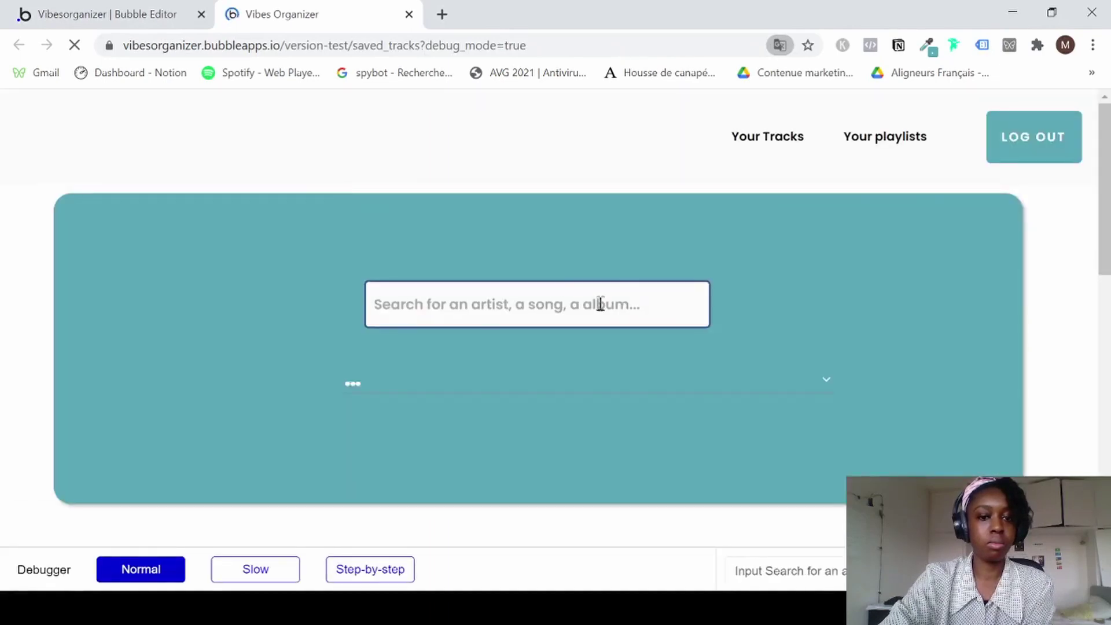
{"action": "left_click", "coordinate": [793, 373]}
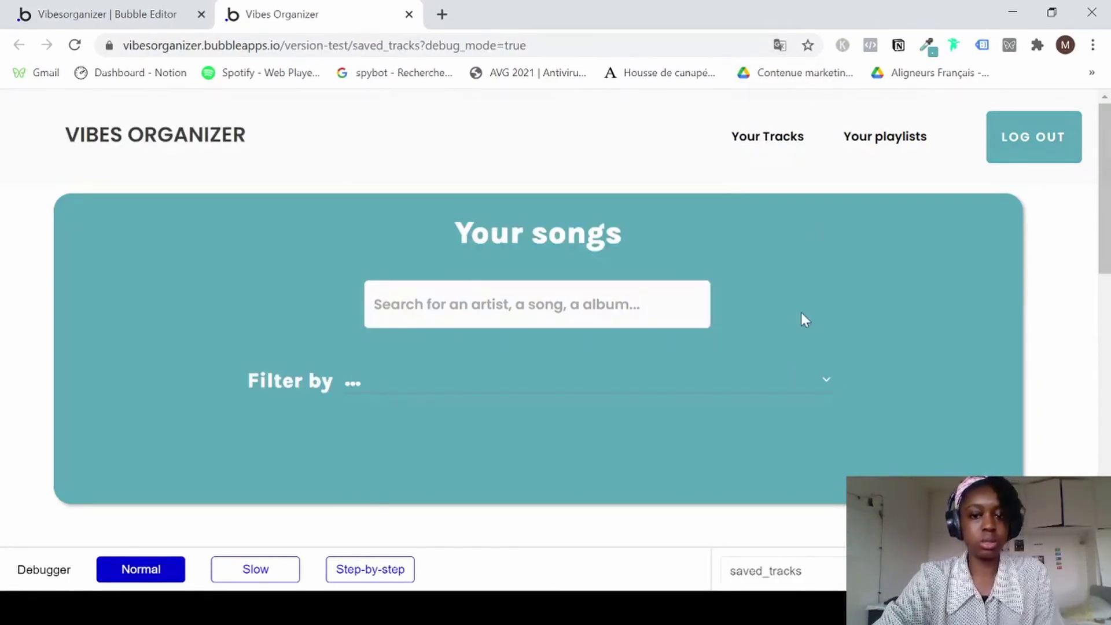
Emulate a Galaxy S5 screen with the developer tools and examine the alignment of the header, banner title, search field and filter dropdown.
{"action": "key", "text": "ctrl+shift+i"}
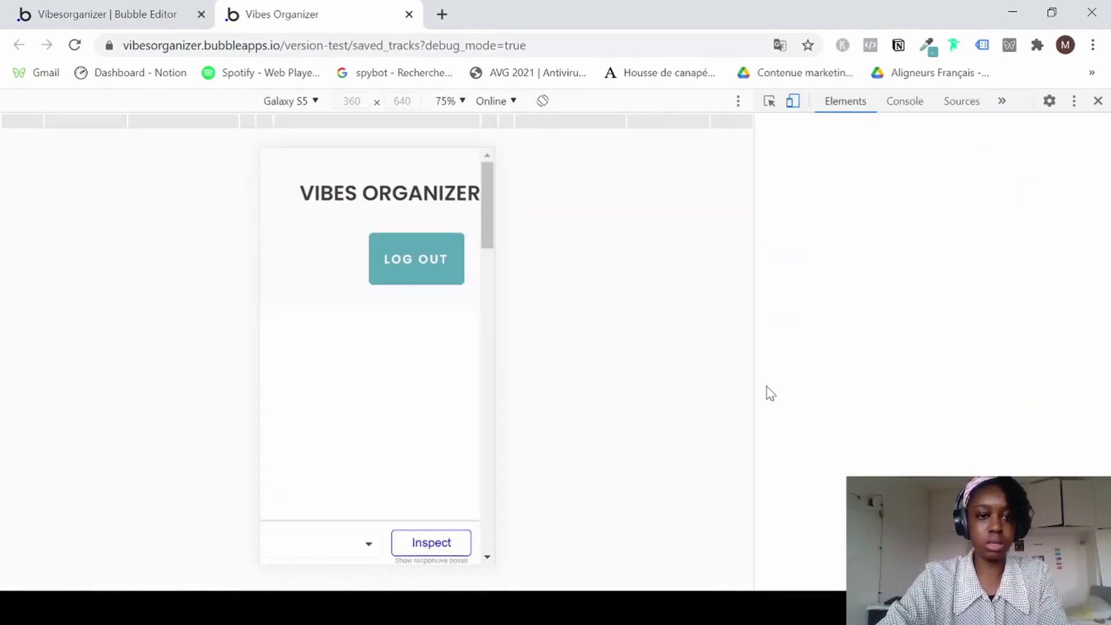
{"action": "scroll", "coordinate": [442, 346], "scroll_direction": "down", "scroll_amount": 5}
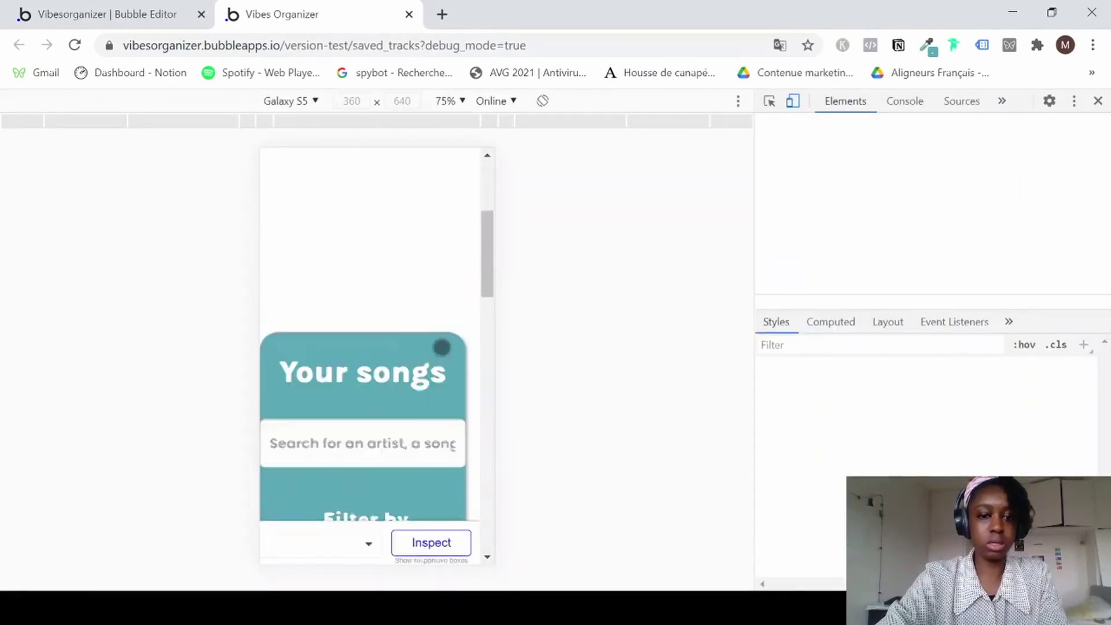
{"action": "scroll", "coordinate": [442, 347], "scroll_direction": "down", "scroll_amount": 3}
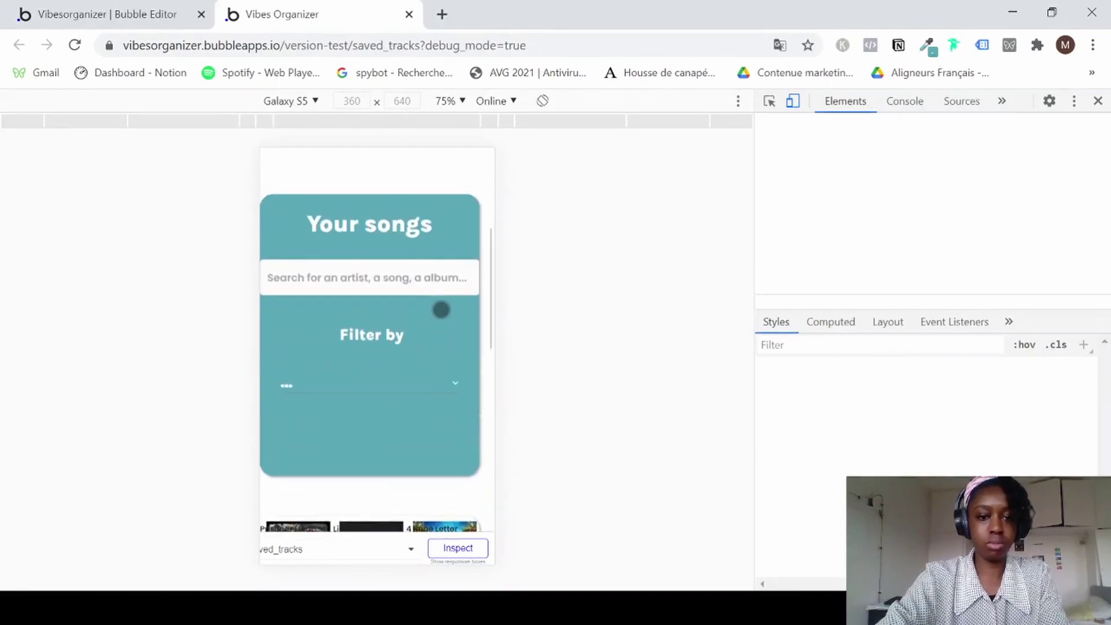
{"action": "left_click", "coordinate": [772, 104]}
{"action": "scroll", "coordinate": [408, 391], "scroll_direction": "up", "scroll_amount": 5}
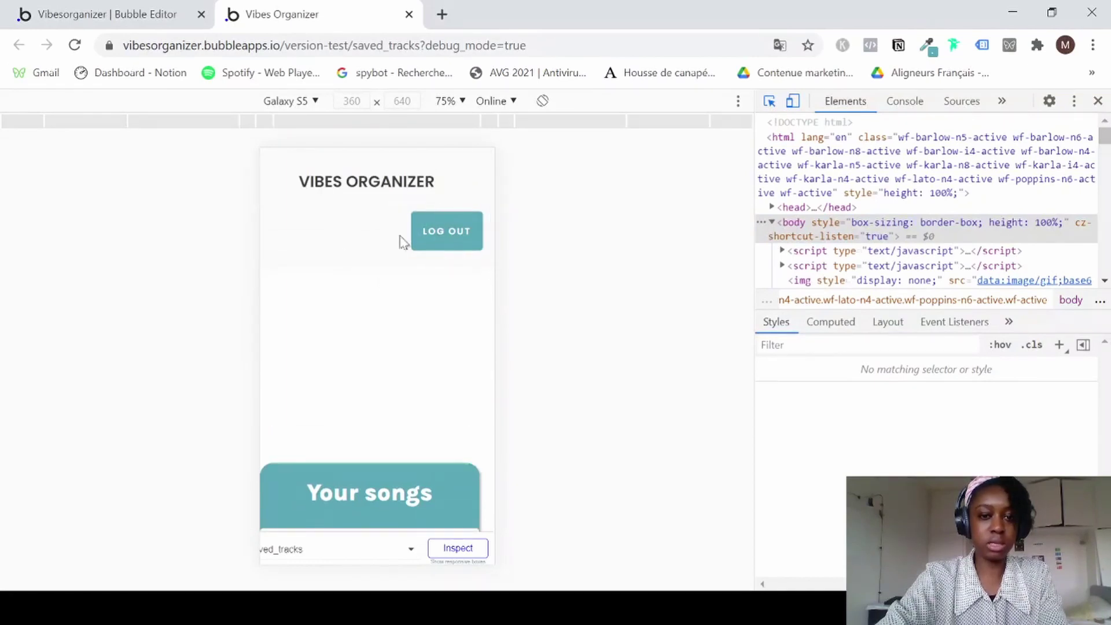
{"action": "scroll", "coordinate": [382, 231], "scroll_direction": "down", "scroll_amount": 2}
{"action": "scroll", "coordinate": [389, 341], "scroll_direction": "down", "scroll_amount": 3}
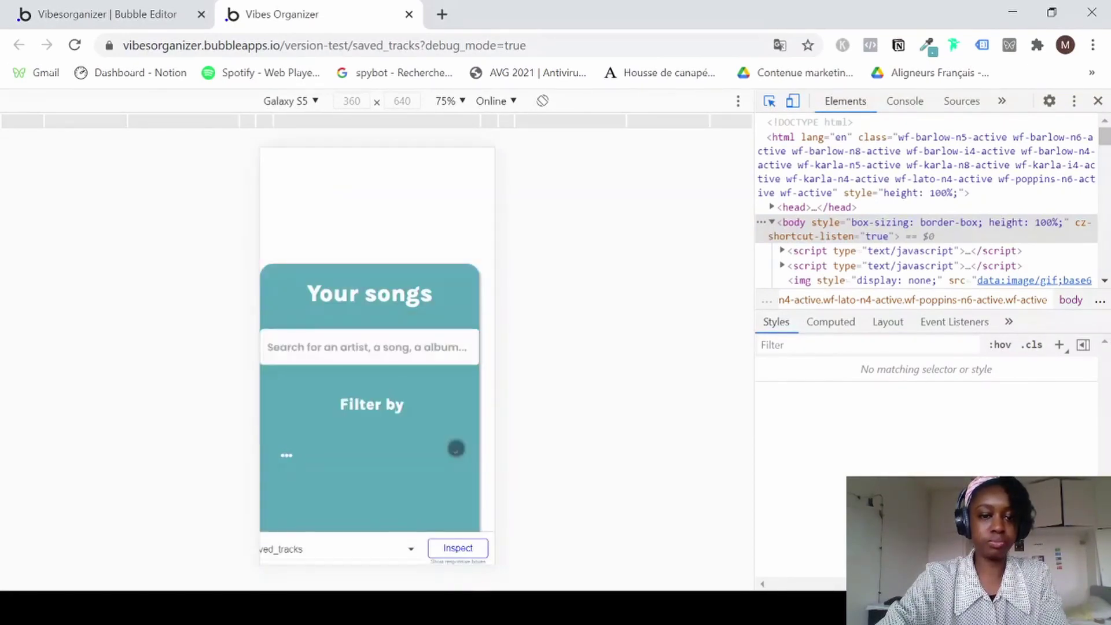
{"action": "scroll", "coordinate": [456, 447], "scroll_direction": "down", "scroll_amount": 1}
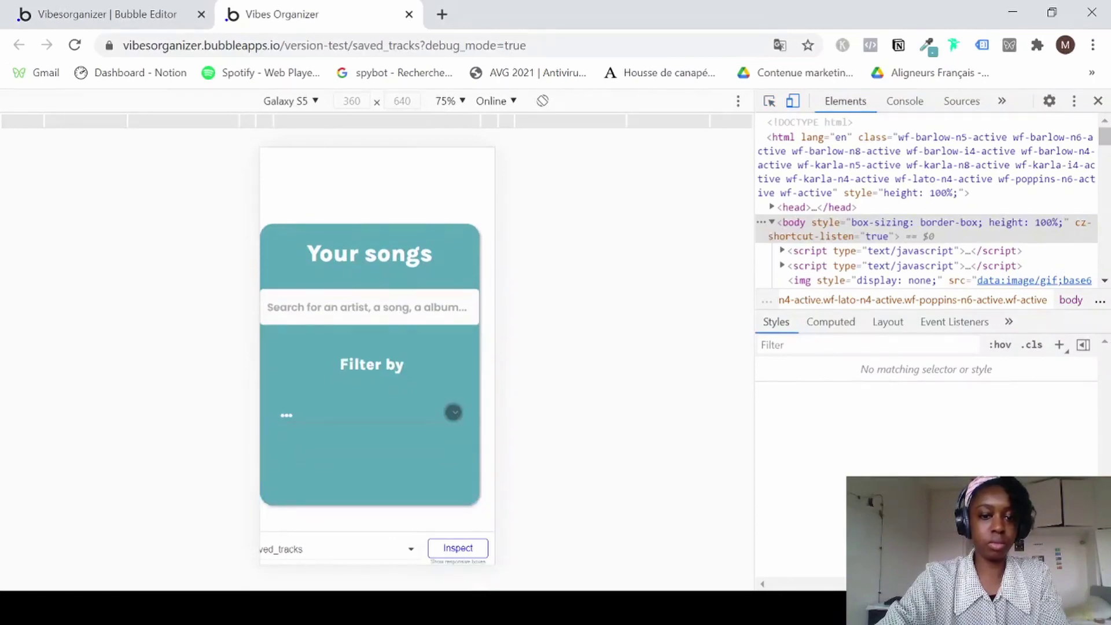
Choose Album release date in the mobile preview's filter dropdown and examine the placement of the second dropdown.
{"action": "left_click", "coordinate": [453, 412]}
{"action": "left_click", "coordinate": [426, 467]}
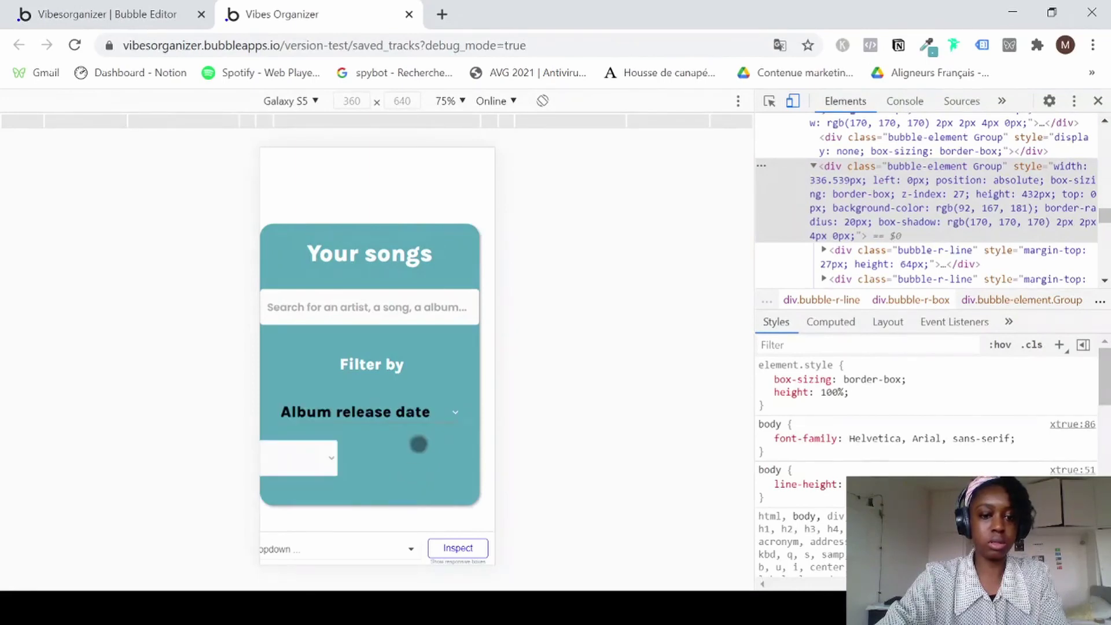
{"action": "scroll", "coordinate": [418, 444], "scroll_direction": "down", "scroll_amount": 1}
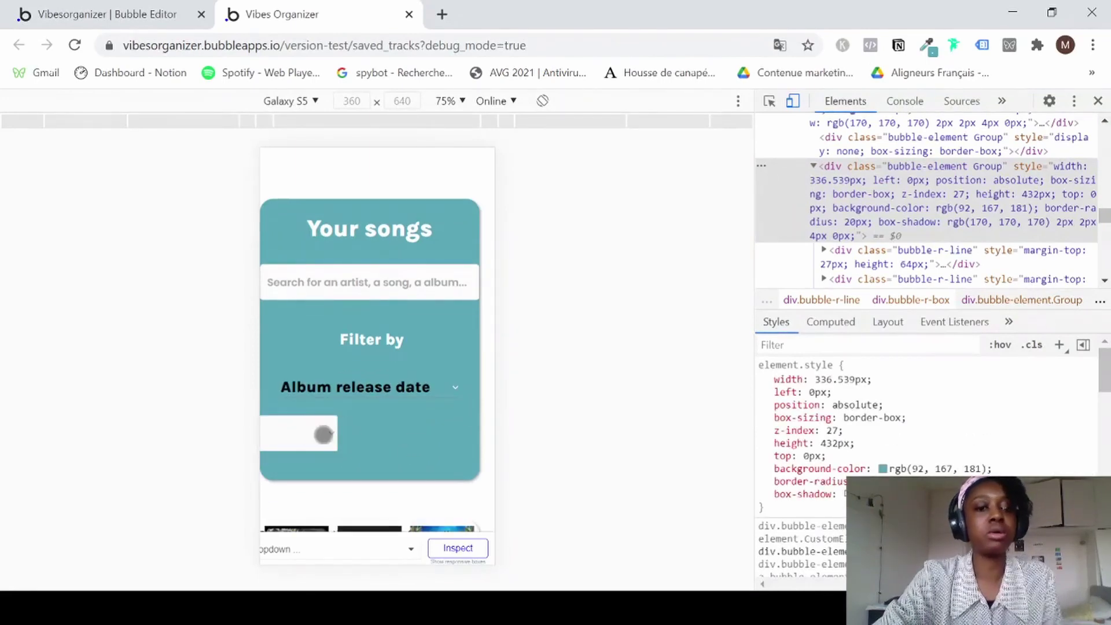
Reveal the hidden Dropdown Tags in the editor's mobile responsive view and set its fixed margin to centred.
{"action": "left_click", "coordinate": [157, 20]}
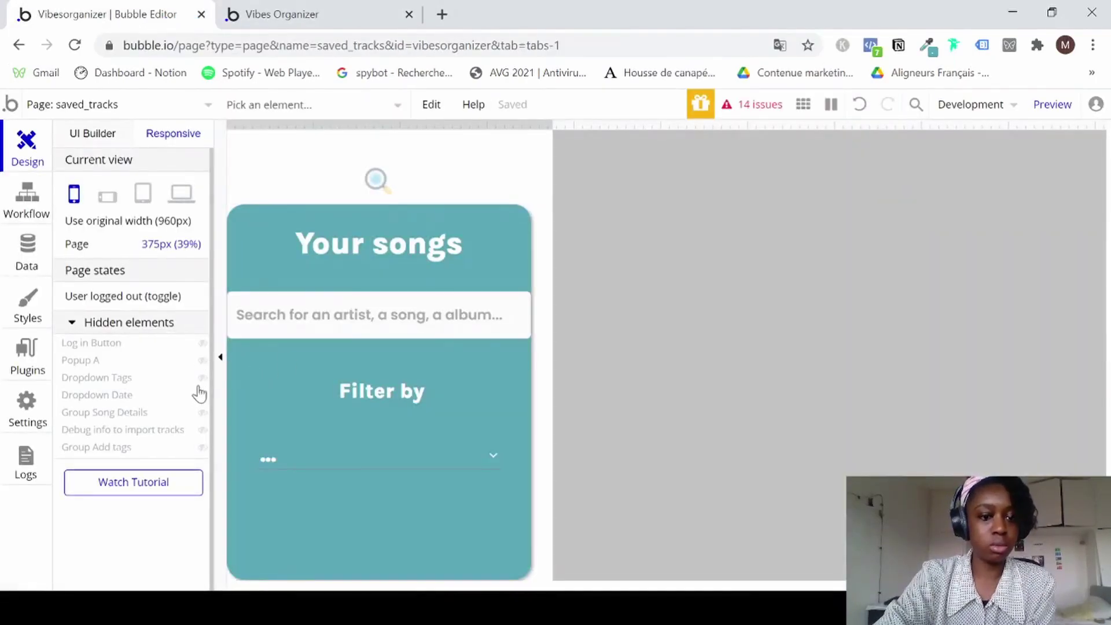
{"action": "key", "text": "alt+Tab"}
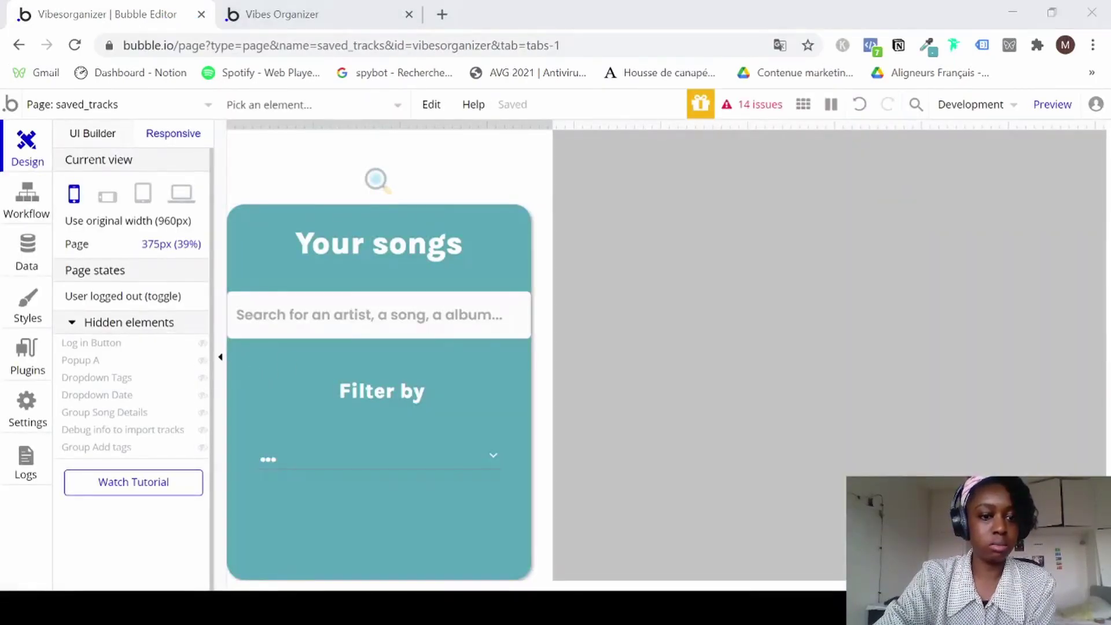
{"action": "left_click", "coordinate": [204, 378]}
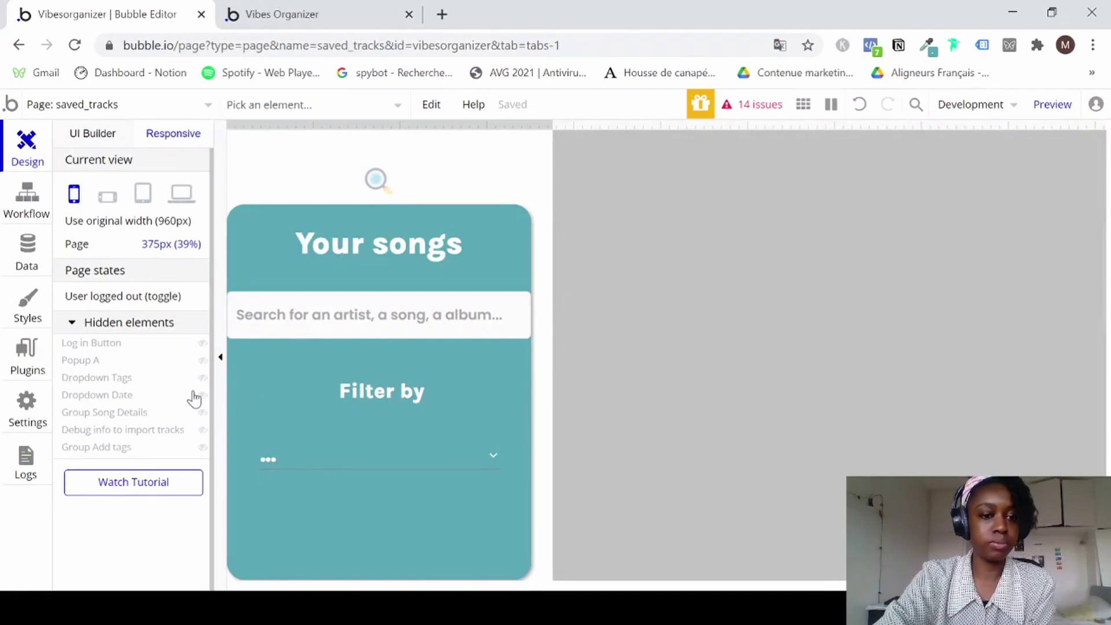
{"action": "scroll", "coordinate": [197, 396], "scroll_direction": "down", "scroll_amount": 1}
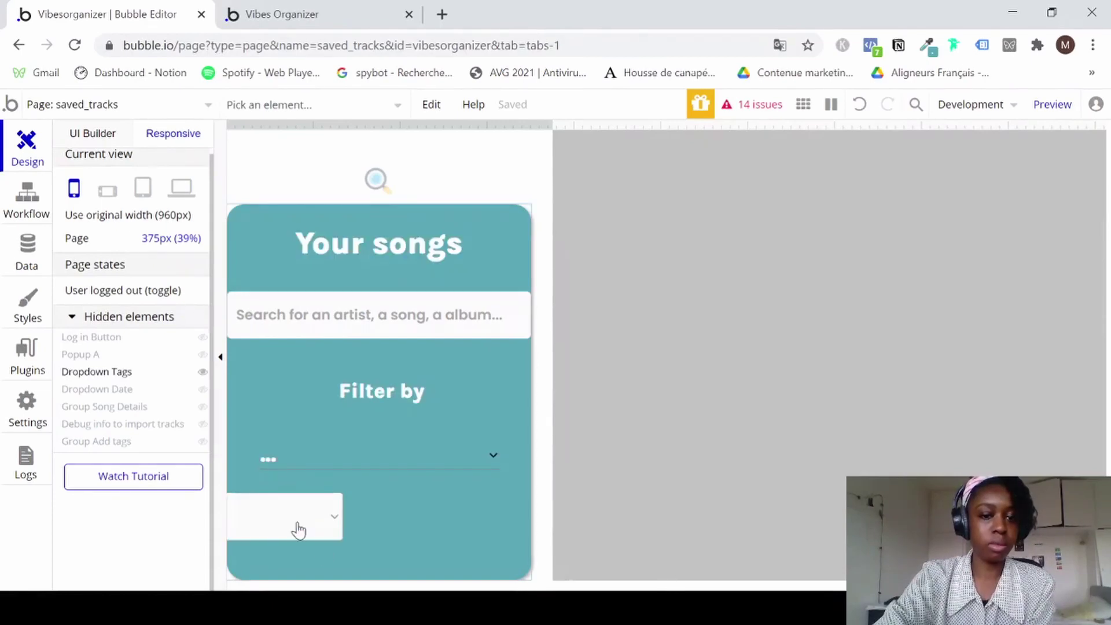
{"action": "left_click", "coordinate": [299, 530]}
{"action": "left_click", "coordinate": [252, 552]}
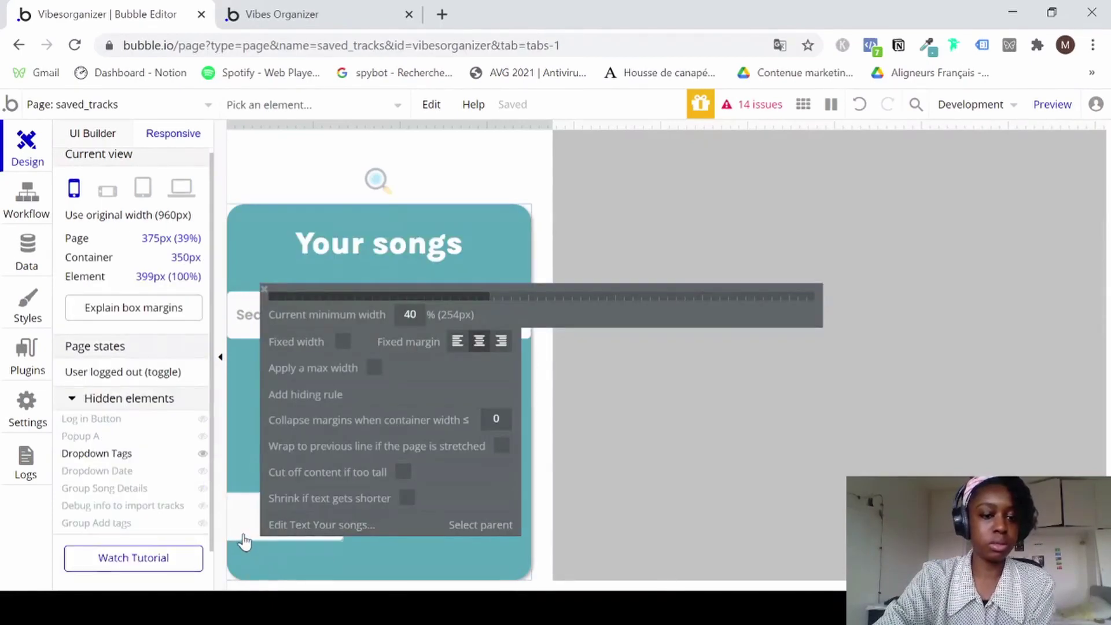
{"action": "left_click", "coordinate": [477, 298]}
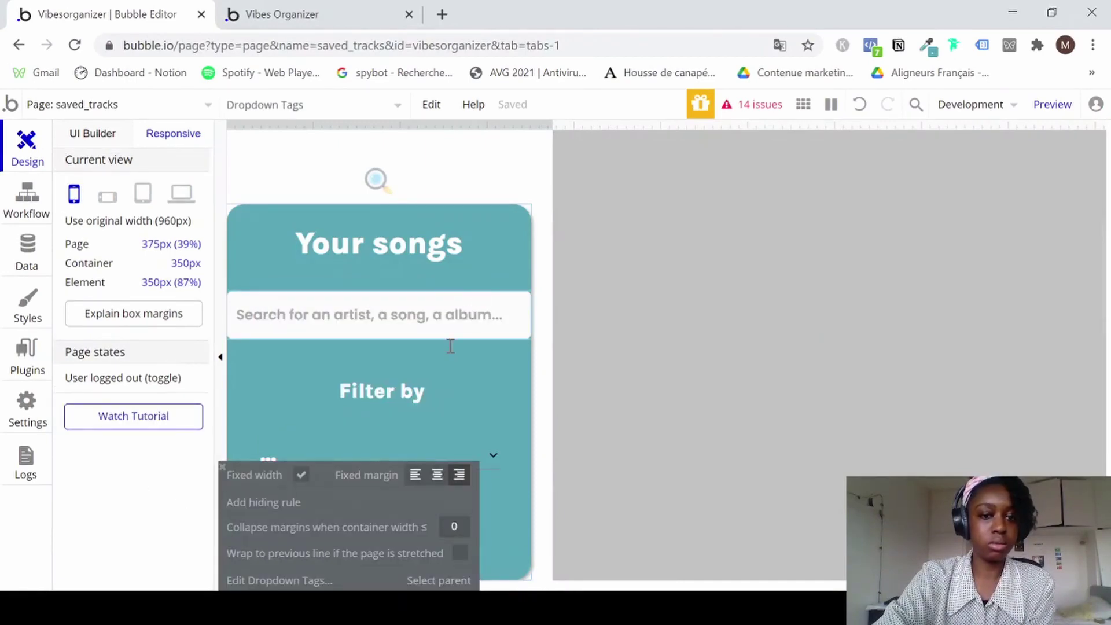
{"action": "left_click", "coordinate": [437, 477]}
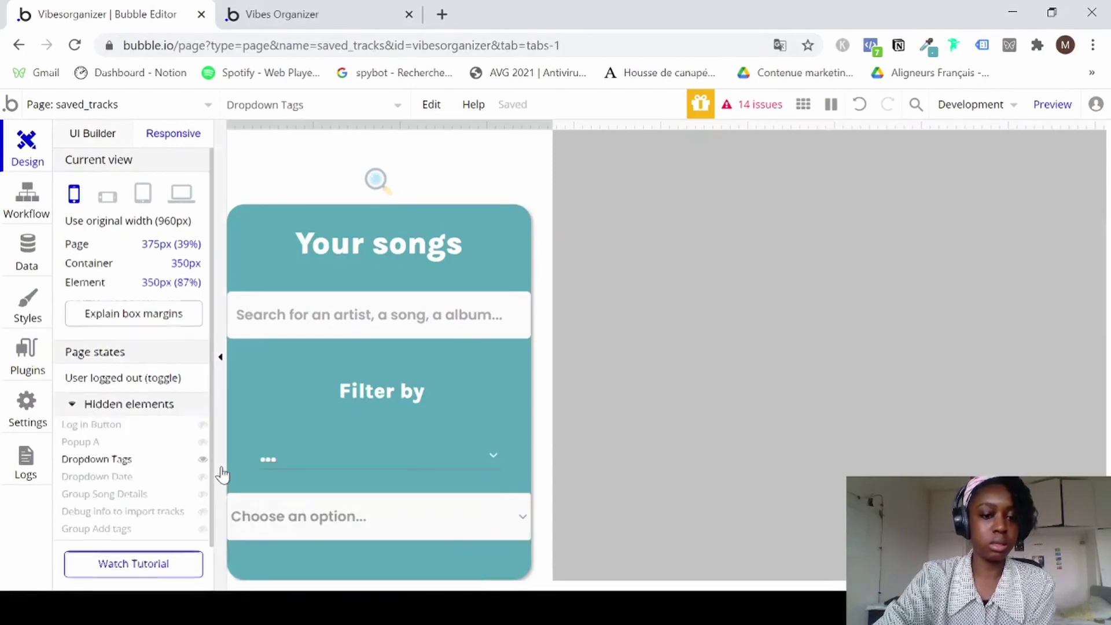
Show Dropdown Date in place of Dropdown Tags and check its fixed margin in the responsive settings.
{"action": "scroll", "coordinate": [253, 516], "scroll_direction": "down", "scroll_amount": 2}
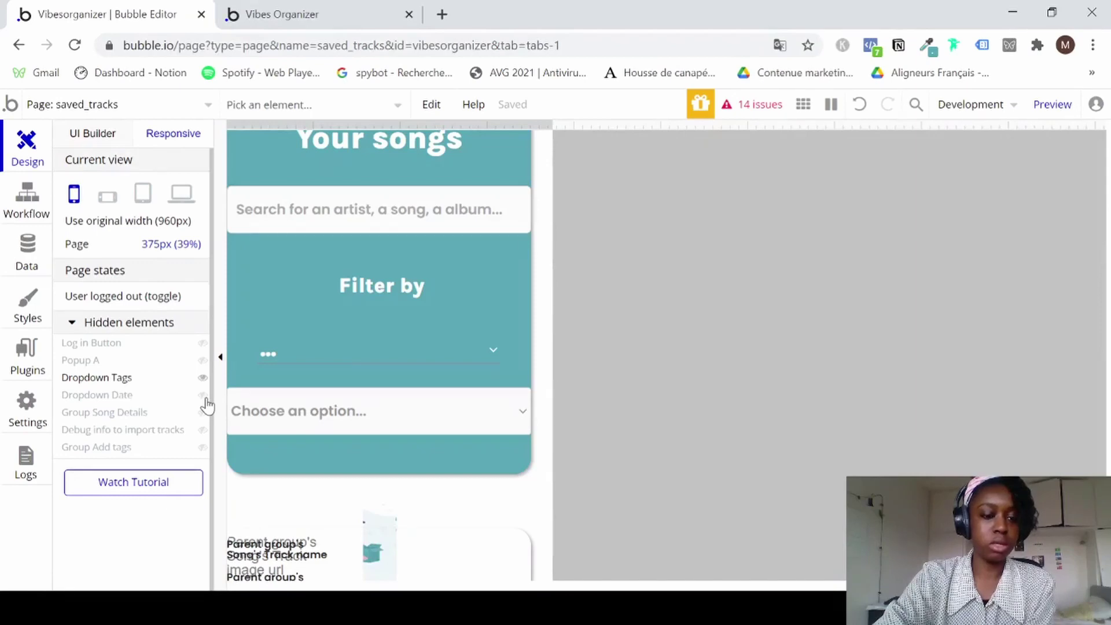
{"action": "left_click", "coordinate": [203, 396]}
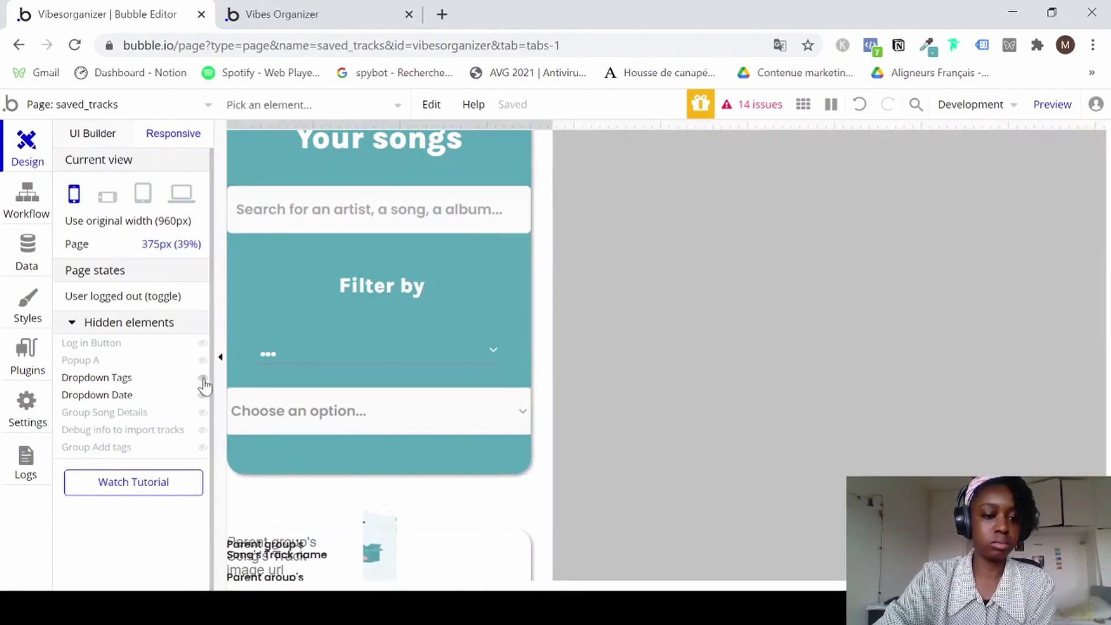
{"action": "left_click", "coordinate": [203, 378]}
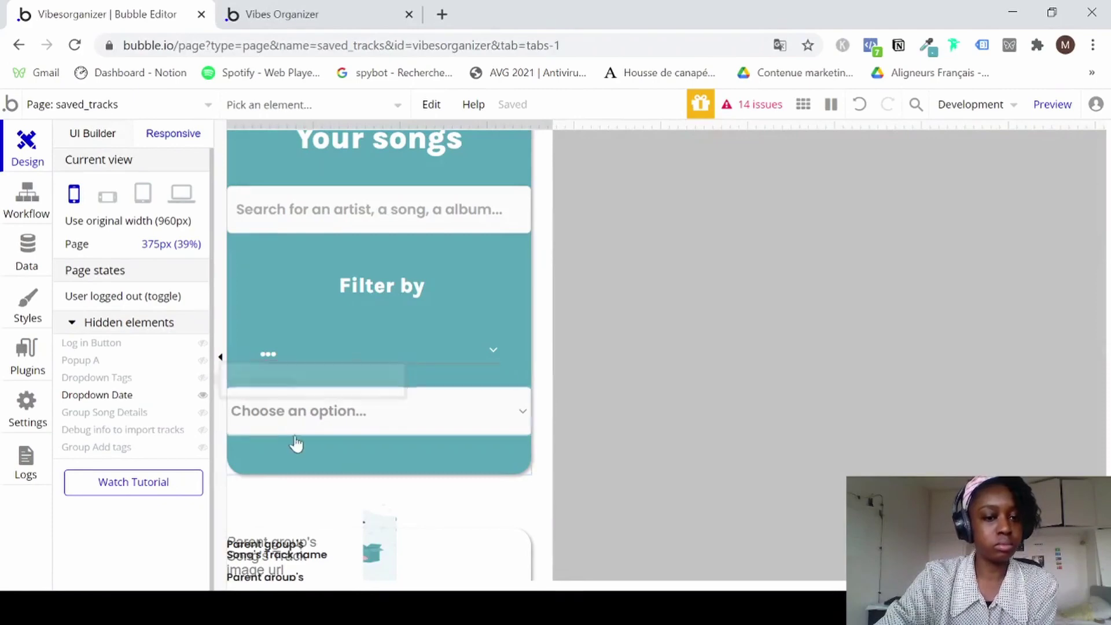
{"action": "left_click", "coordinate": [276, 434]}
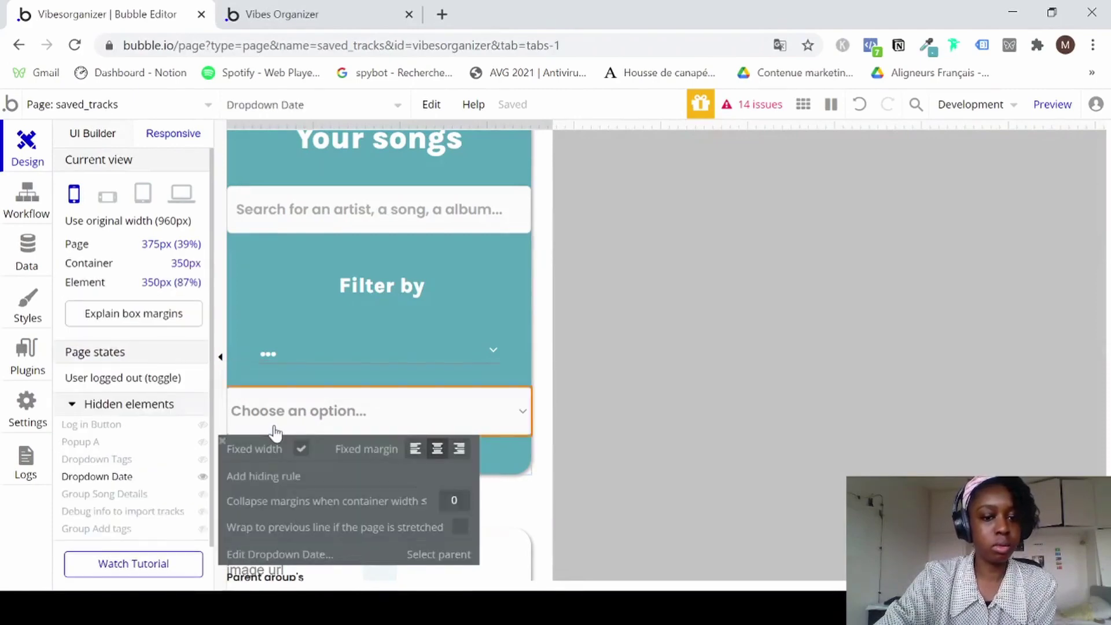
{"action": "left_click", "coordinate": [203, 477]}
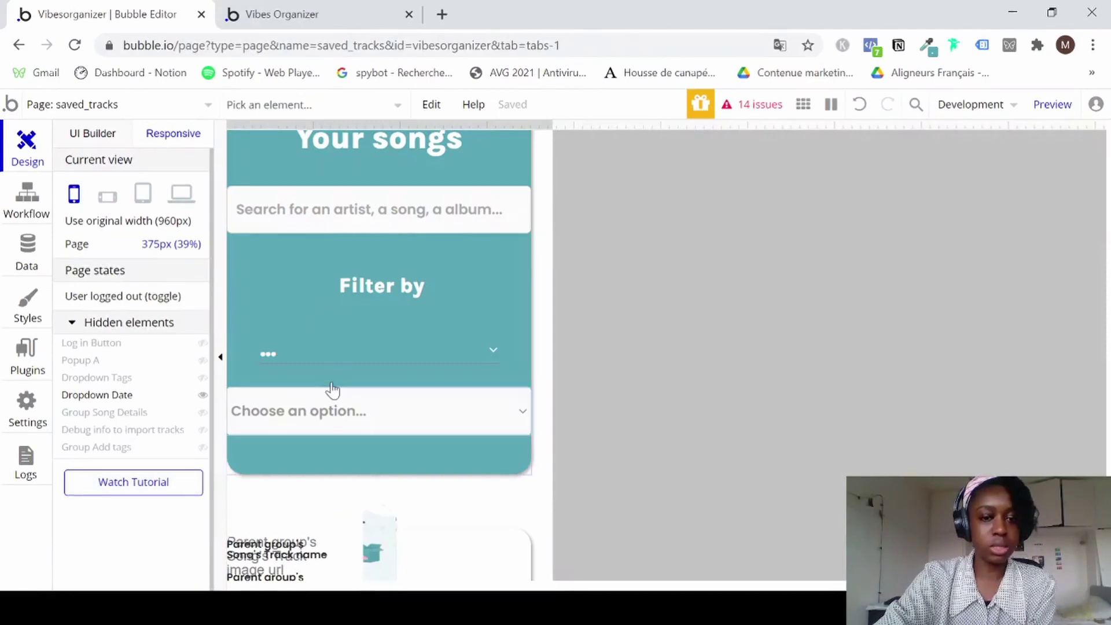
Set the current cell minimum width of RepeatingGroup Song to 285 px.
{"action": "scroll", "coordinate": [330, 390], "scroll_direction": "down", "scroll_amount": 3}
{"action": "scroll", "coordinate": [383, 528], "scroll_direction": "down", "scroll_amount": 3}
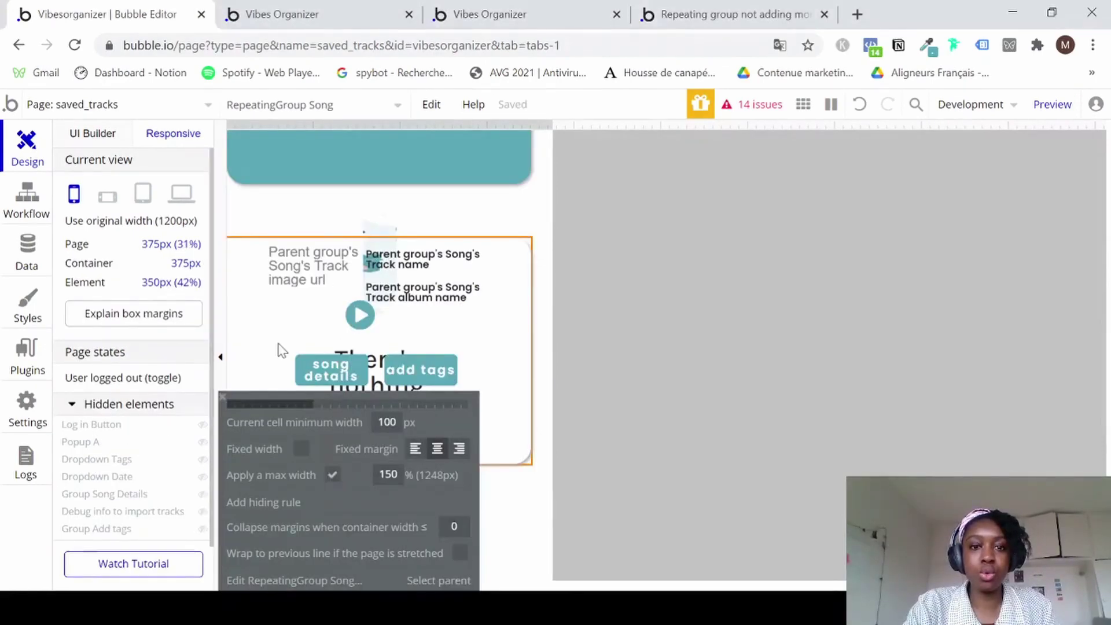
{"action": "double_click", "coordinate": [387, 423]}
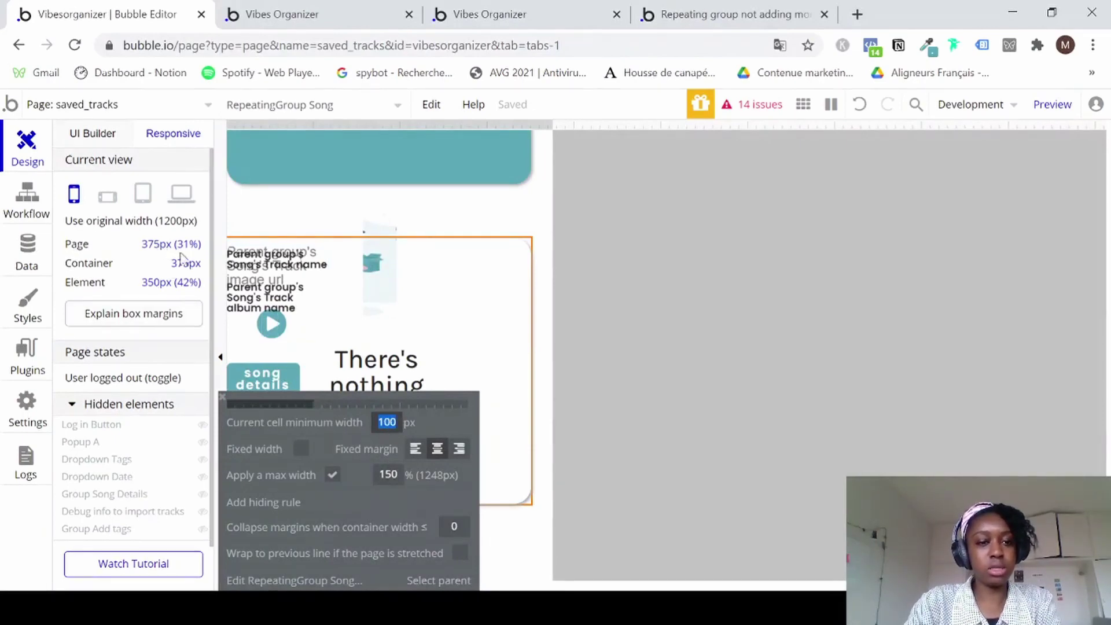
{"action": "type", "text": "285"}
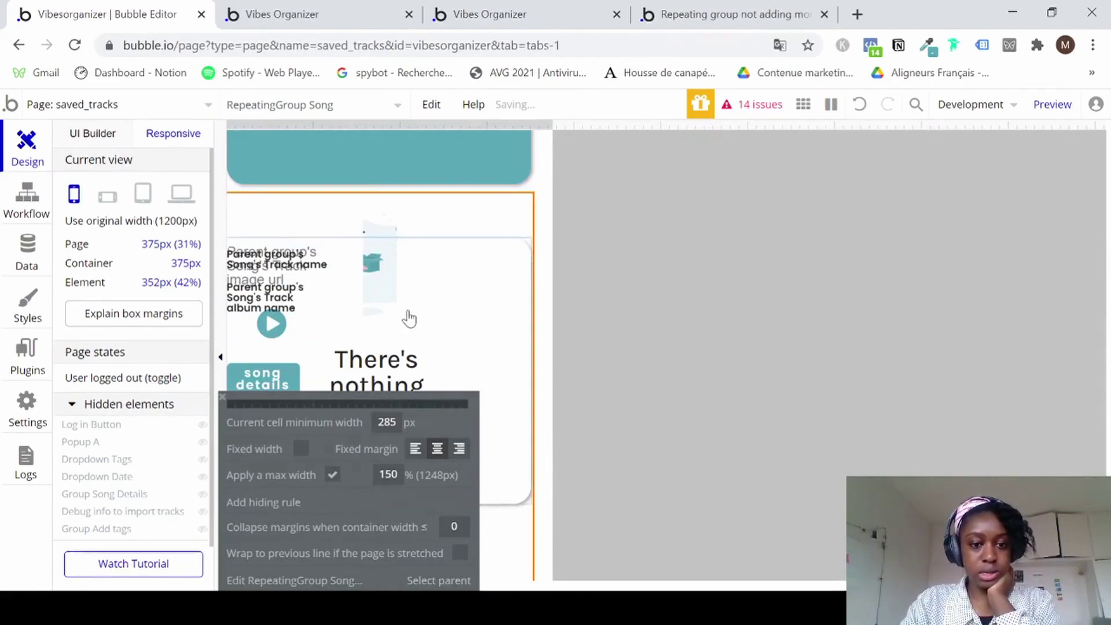
{"action": "left_click", "coordinate": [345, 311]}
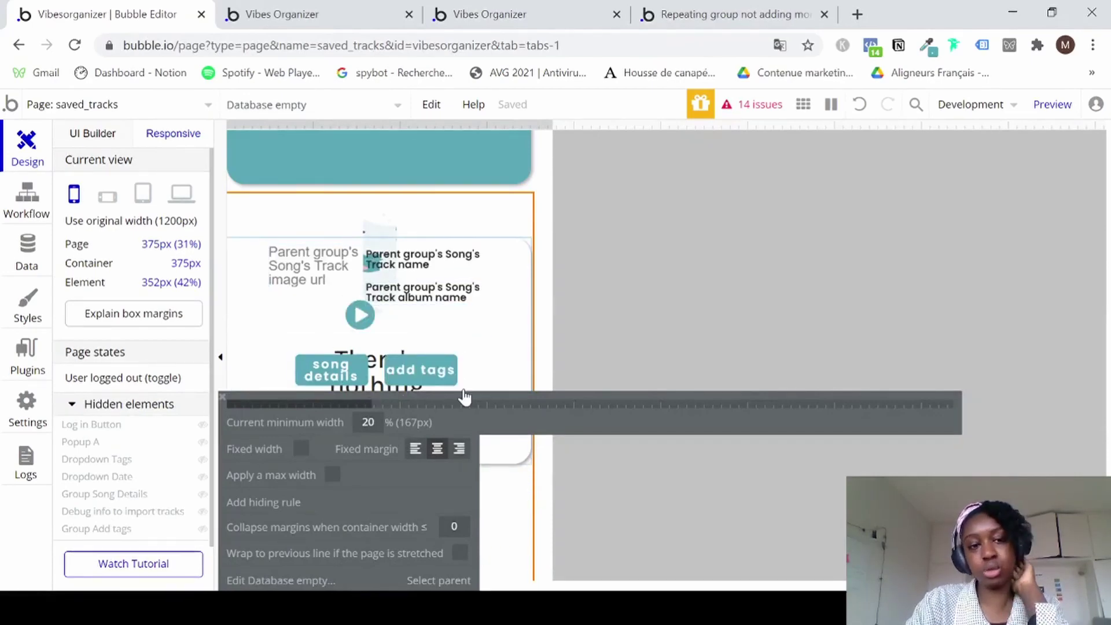
{"action": "left_click", "coordinate": [525, 366]}
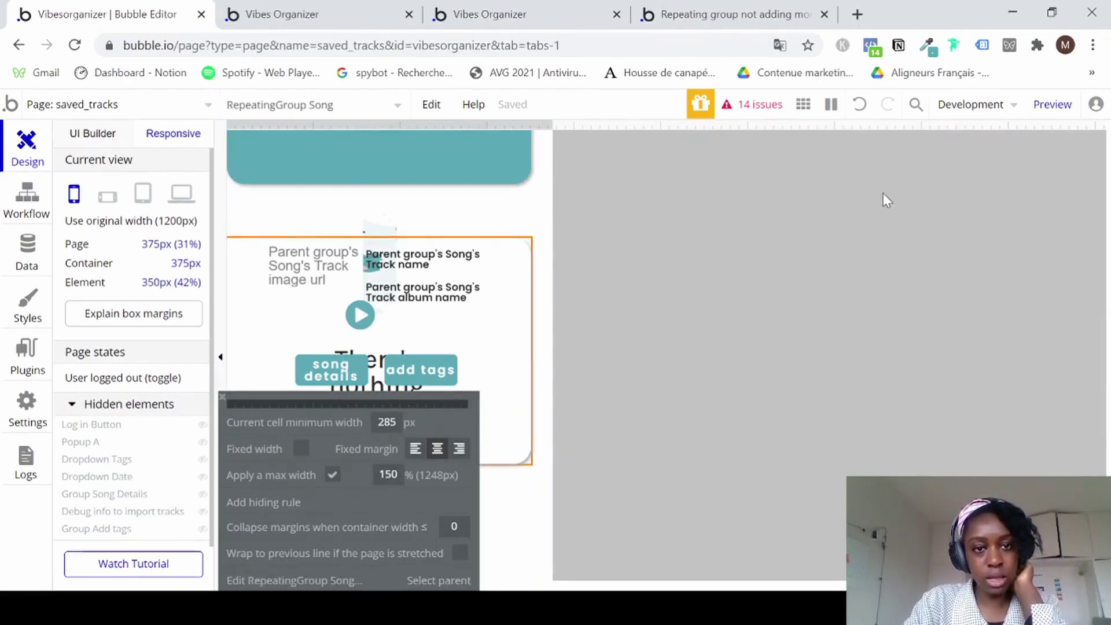
Preview the saved_tracks page in the browser and examine the banner and the area below it at desktop width.
{"action": "mouse_move", "coordinate": [1053, 114]}
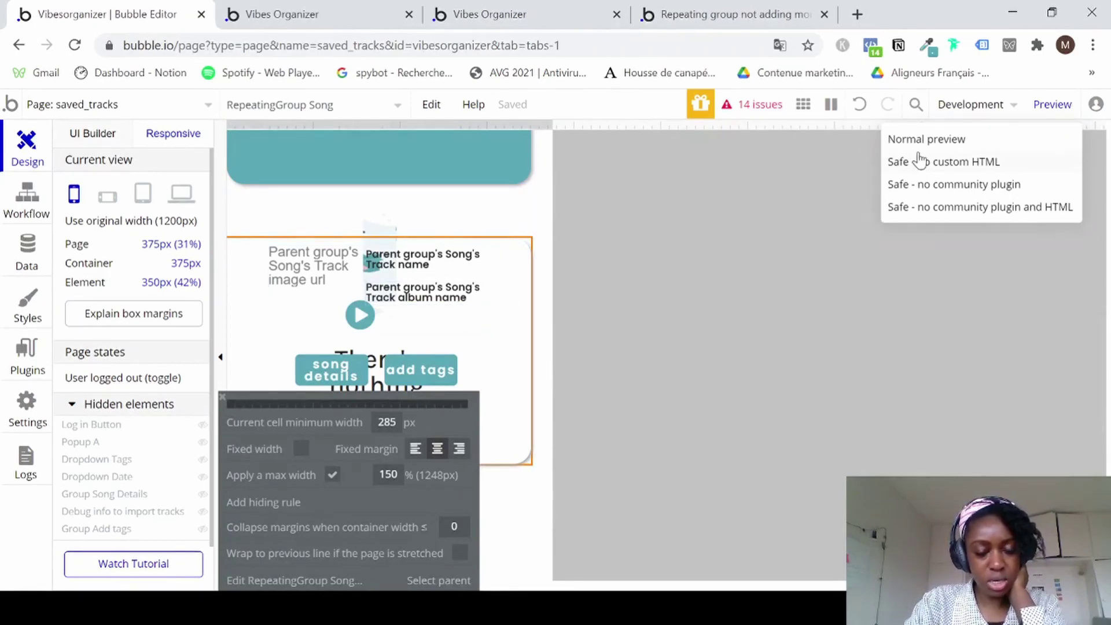
{"action": "left_click", "coordinate": [1050, 114]}
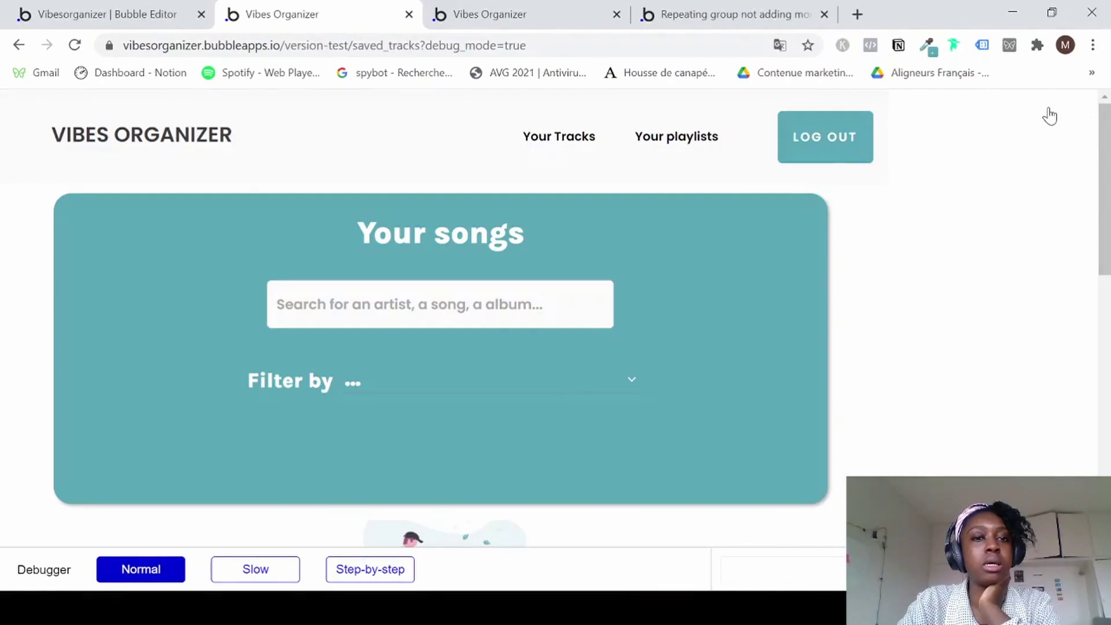
{"action": "scroll", "coordinate": [823, 280], "scroll_direction": "down", "scroll_amount": 10}
{"action": "scroll", "coordinate": [802, 265], "scroll_direction": "up", "scroll_amount": 5}
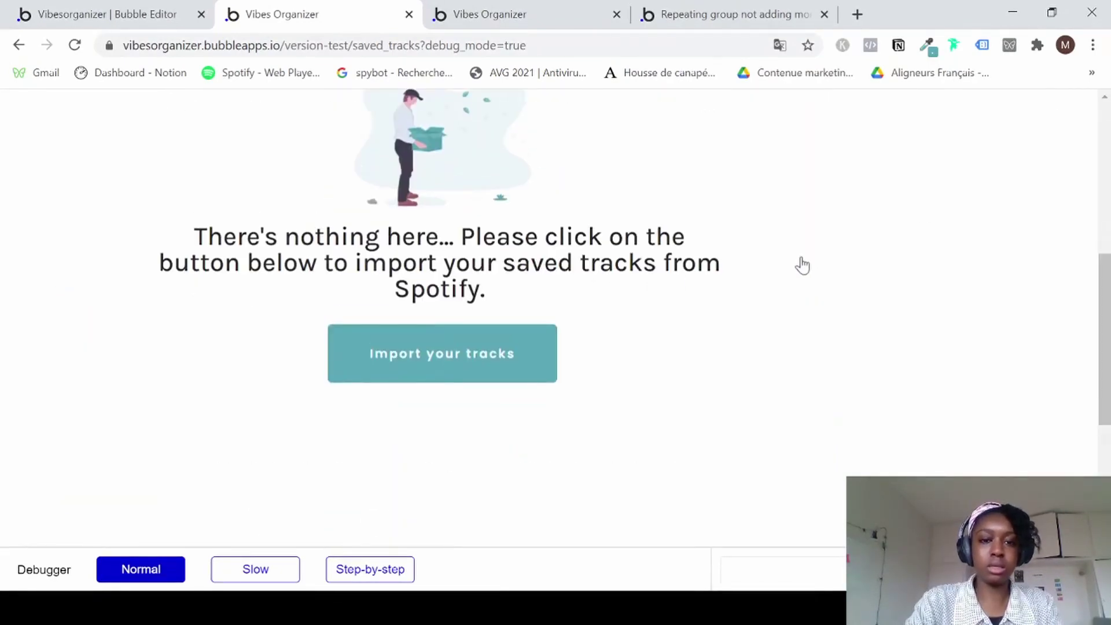
{"action": "scroll", "coordinate": [802, 265], "scroll_direction": "up", "scroll_amount": 2}
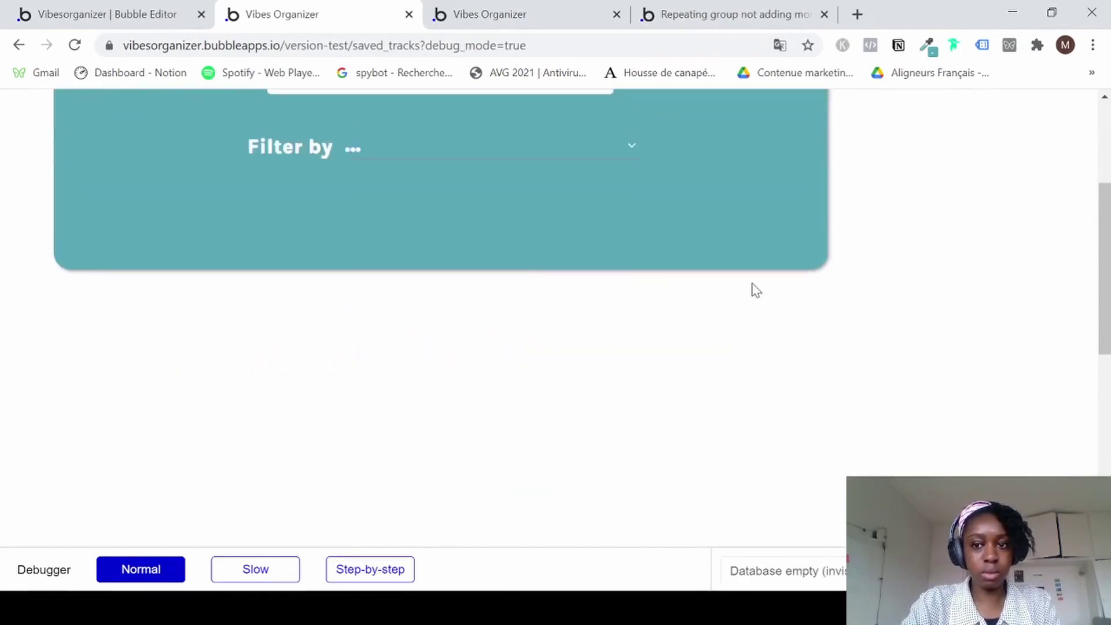
Emulate an iPhone X screen with the developer tools, examine the page, and widen the preview area.
{"action": "key", "text": "ctrl+shift+i"}
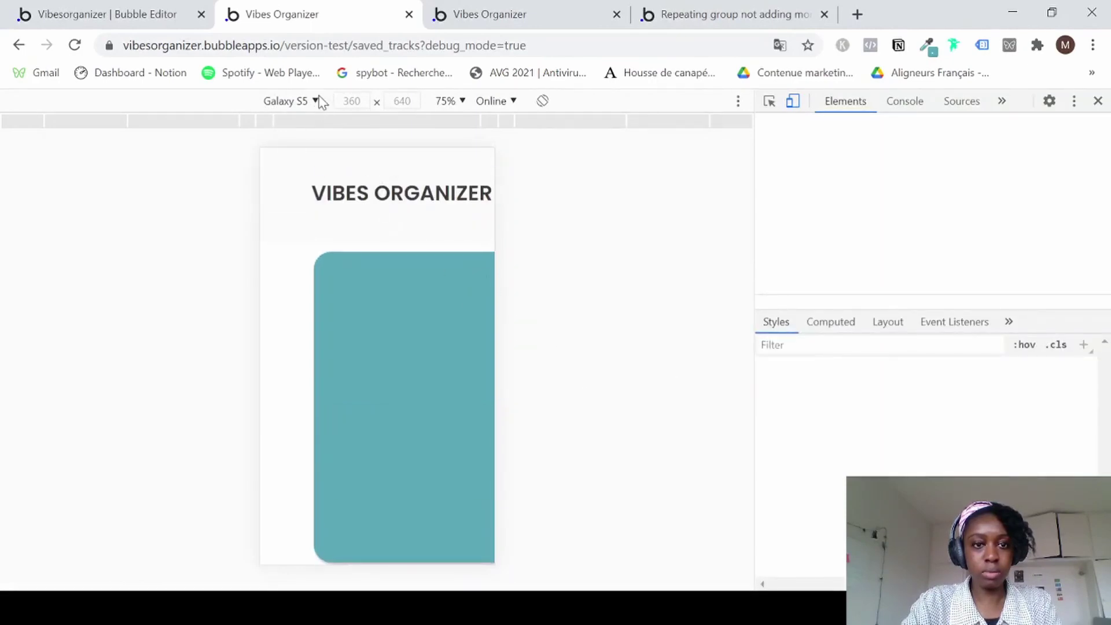
{"action": "left_click", "coordinate": [320, 300]}
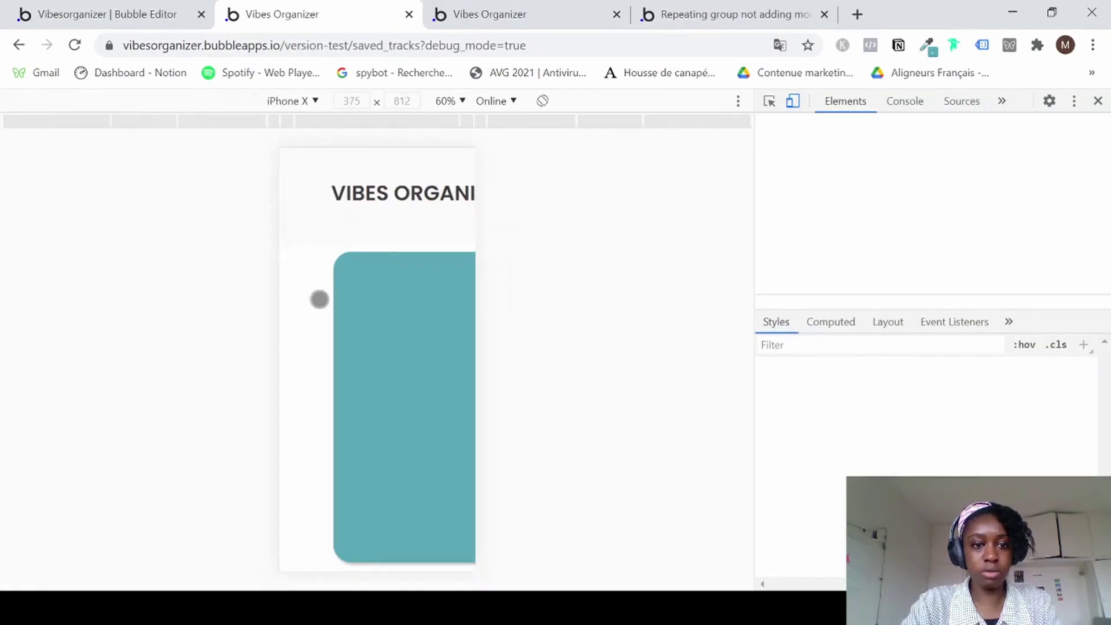
{"action": "scroll", "coordinate": [361, 319], "scroll_direction": "down", "scroll_amount": 4}
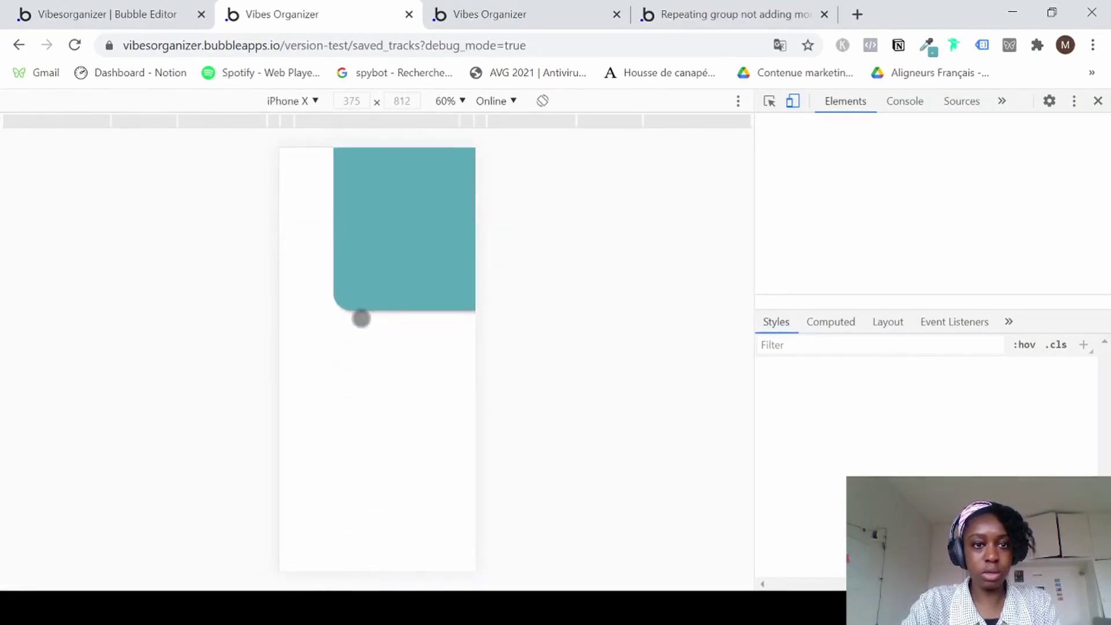
{"action": "scroll", "coordinate": [377, 294], "scroll_direction": "down", "scroll_amount": 5}
{"action": "scroll", "coordinate": [376, 294], "scroll_direction": "up", "scroll_amount": 5}
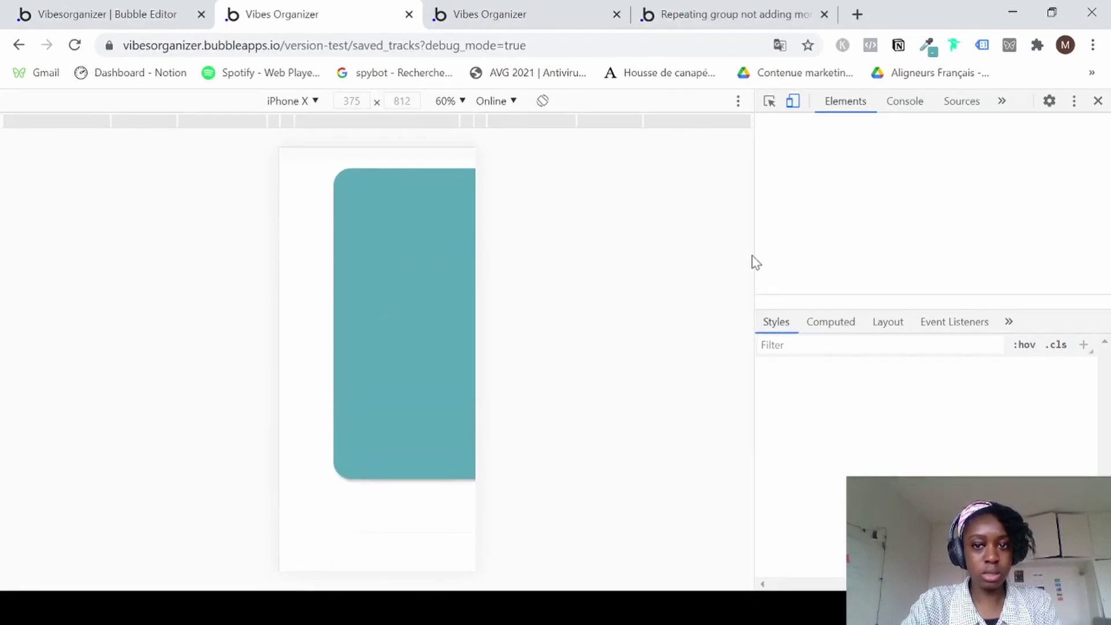
{"action": "left_click_drag", "start_coordinate": [753, 255], "coordinate": [1078, 255]}
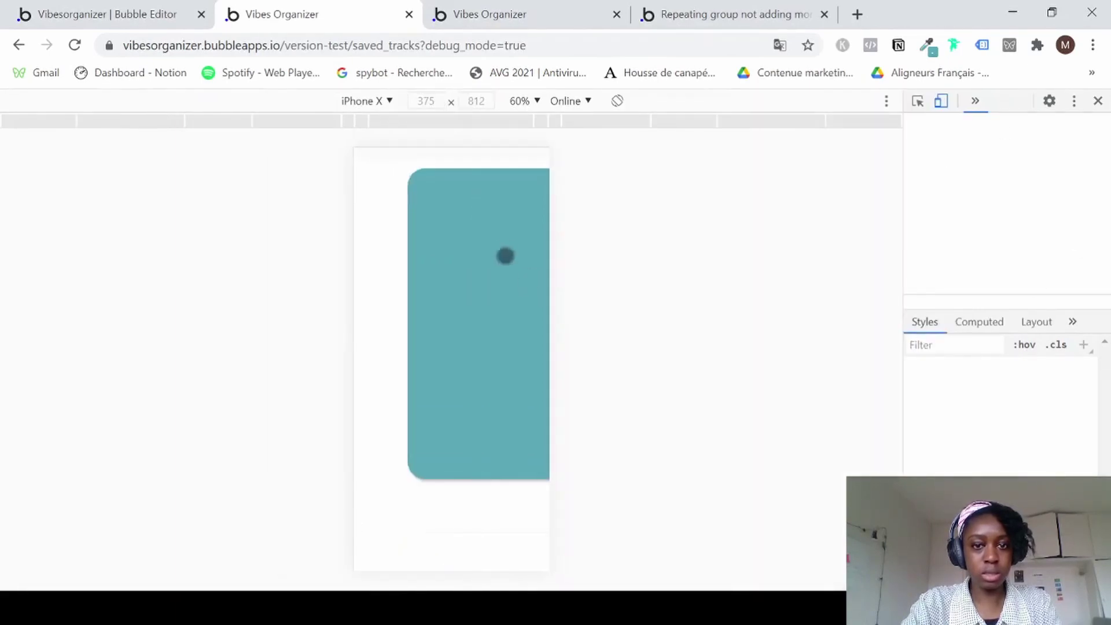
Examine the banner, the header and the song list's play, song details and add tags buttons on an emulated Galaxy S5 screen.
{"action": "scroll", "coordinate": [503, 256], "scroll_direction": "up", "scroll_amount": 5}
{"action": "scroll", "coordinate": [503, 318], "scroll_direction": "down", "scroll_amount": 5}
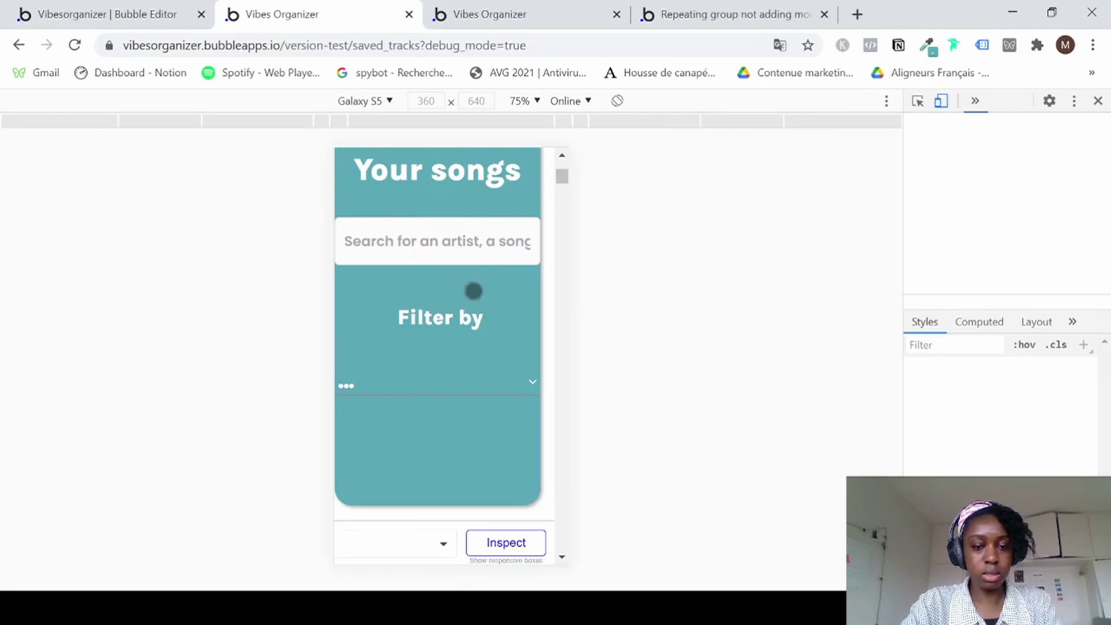
{"action": "scroll", "coordinate": [473, 288], "scroll_direction": "up", "scroll_amount": 2}
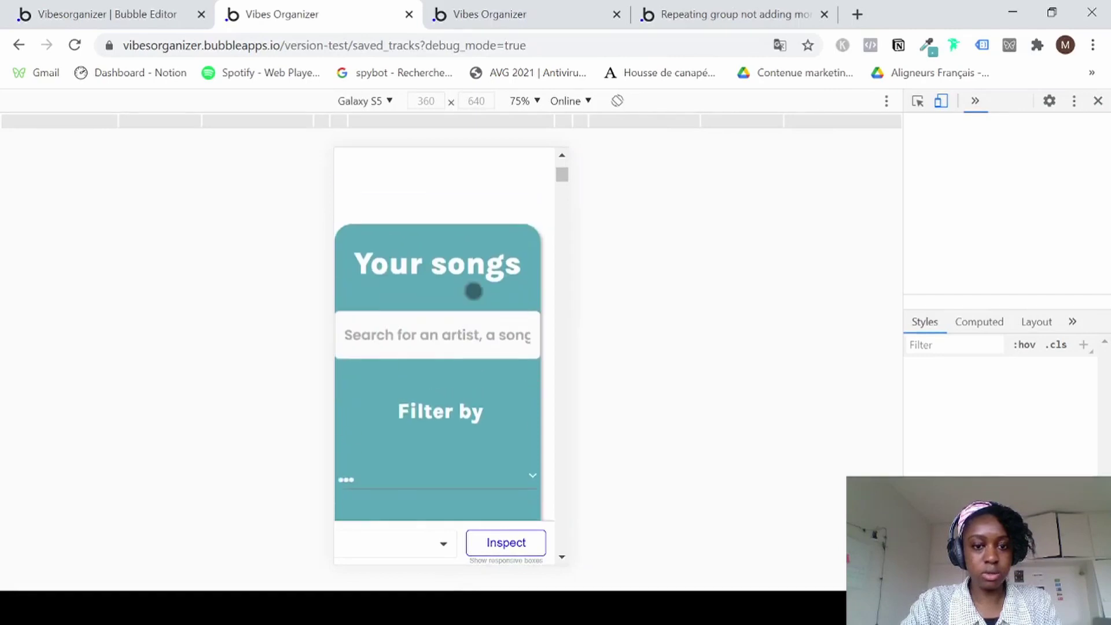
{"action": "scroll", "coordinate": [473, 288], "scroll_direction": "down", "scroll_amount": 3}
{"action": "scroll", "coordinate": [481, 368], "scroll_direction": "down", "scroll_amount": 10}
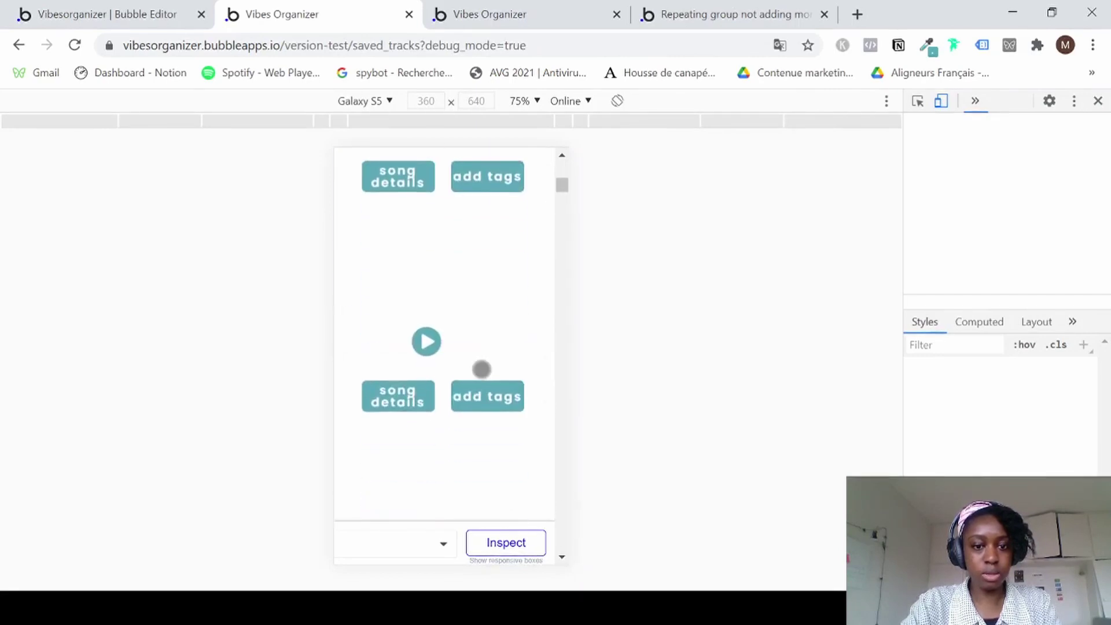
{"action": "scroll", "coordinate": [481, 369], "scroll_direction": "up", "scroll_amount": 5}
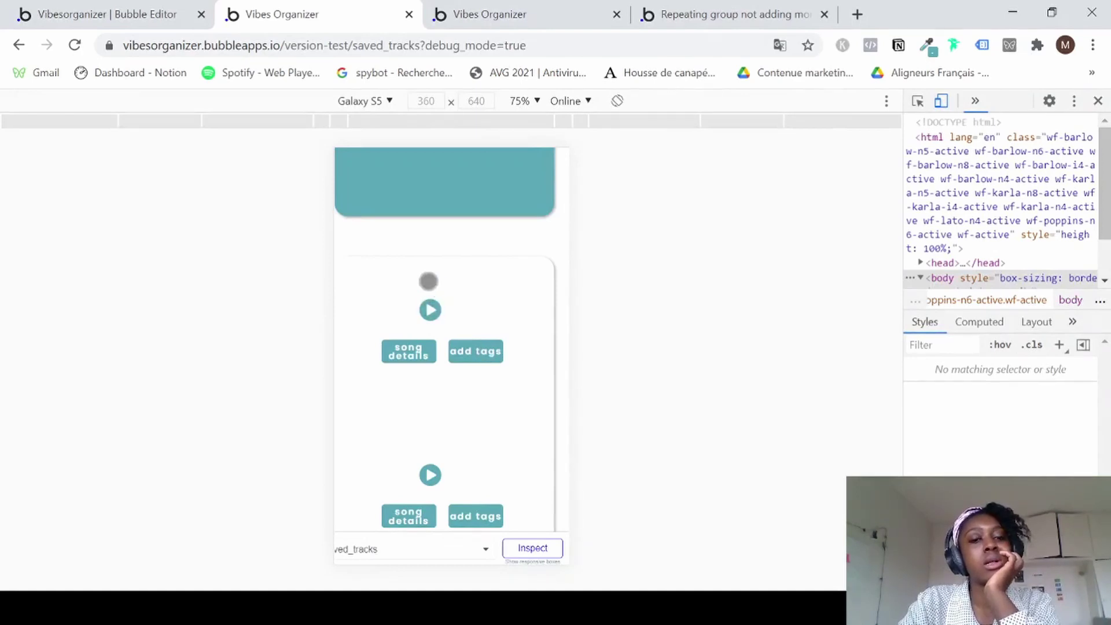
{"action": "scroll", "coordinate": [469, 436], "scroll_direction": "down", "scroll_amount": 5}
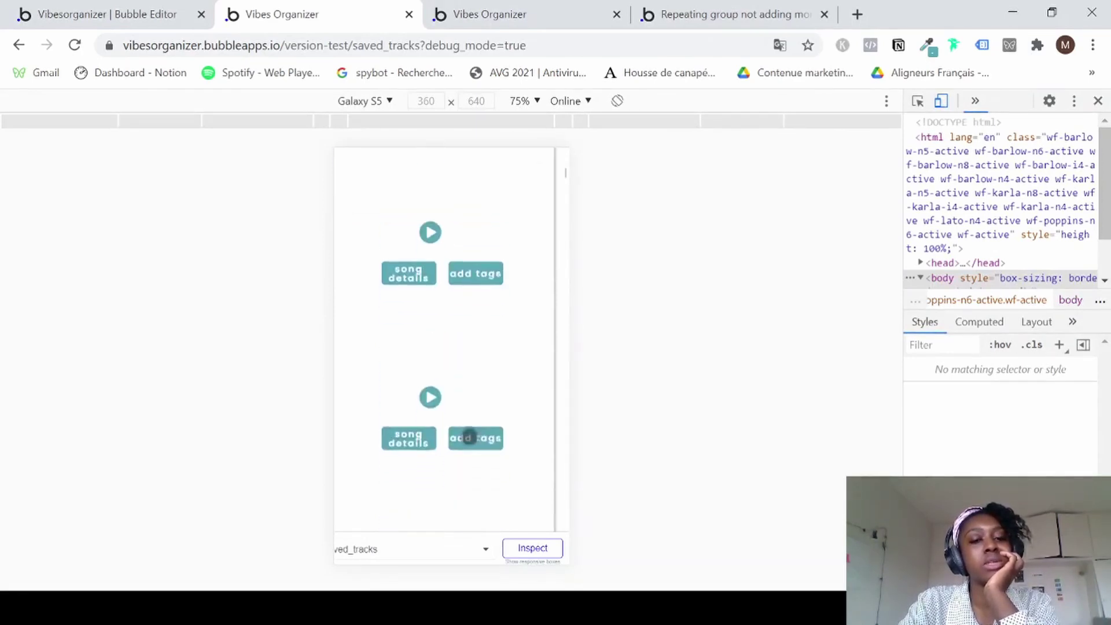
{"action": "scroll", "coordinate": [469, 435], "scroll_direction": "up", "scroll_amount": 1}
{"action": "scroll", "coordinate": [469, 435], "scroll_direction": "down", "scroll_amount": 5}
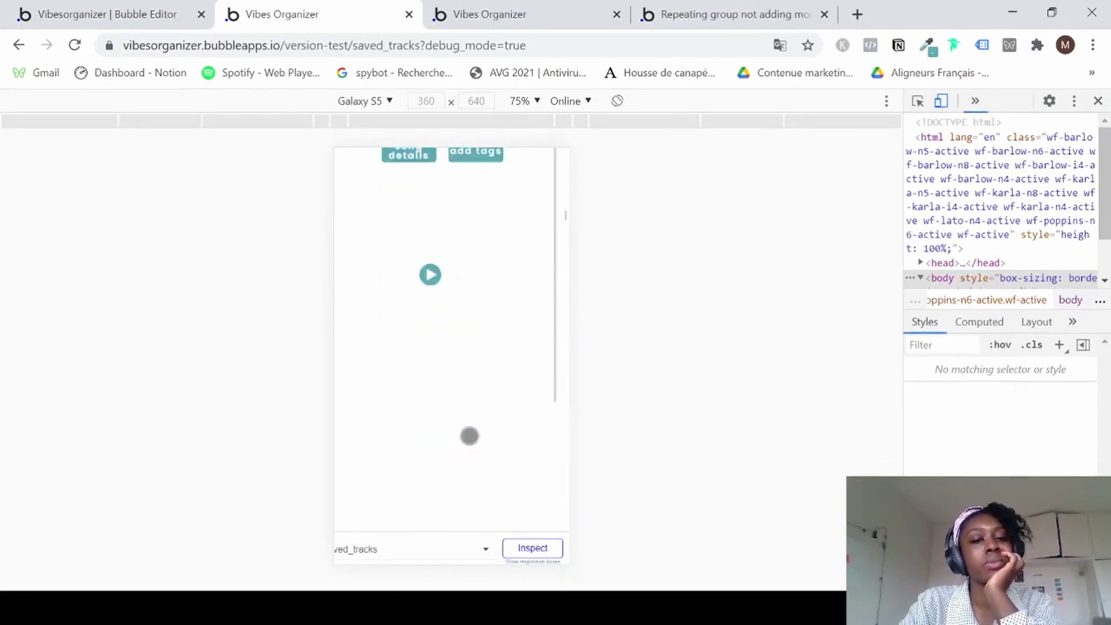
{"action": "scroll", "coordinate": [469, 436], "scroll_direction": "up", "scroll_amount": 5}
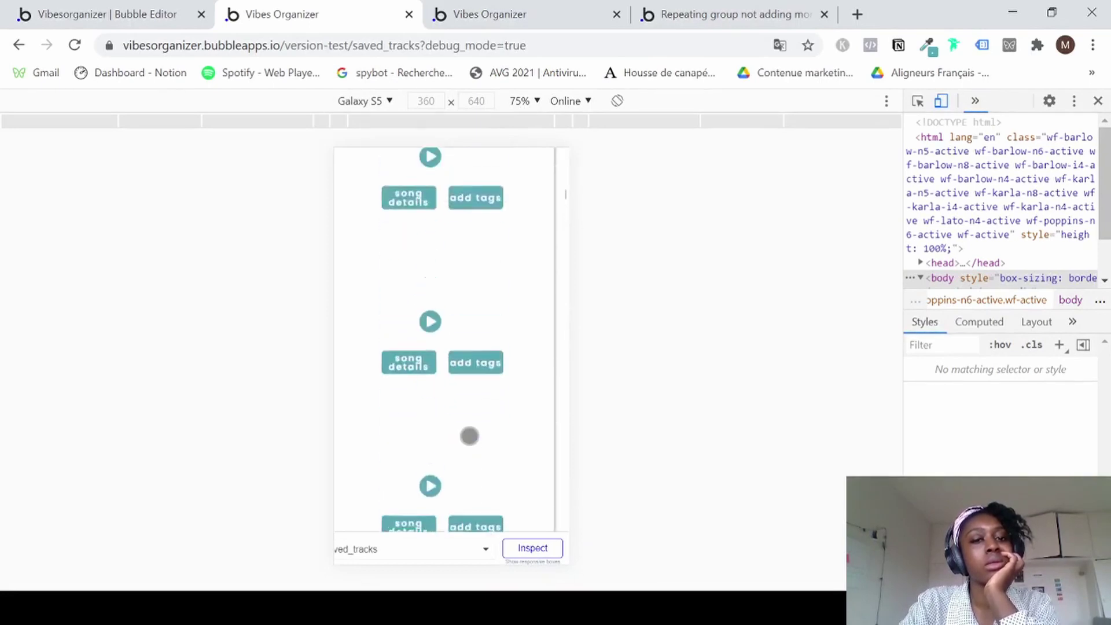
{"action": "scroll", "coordinate": [528, 335], "scroll_direction": "up", "scroll_amount": 10}
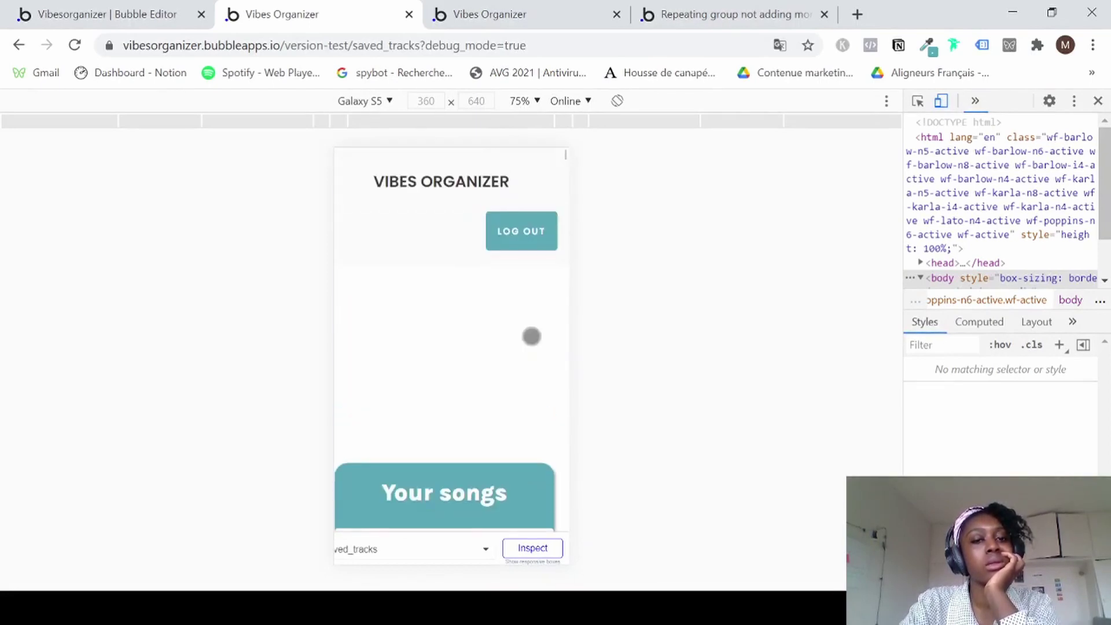
{"action": "scroll", "coordinate": [530, 335], "scroll_direction": "down", "scroll_amount": 3}
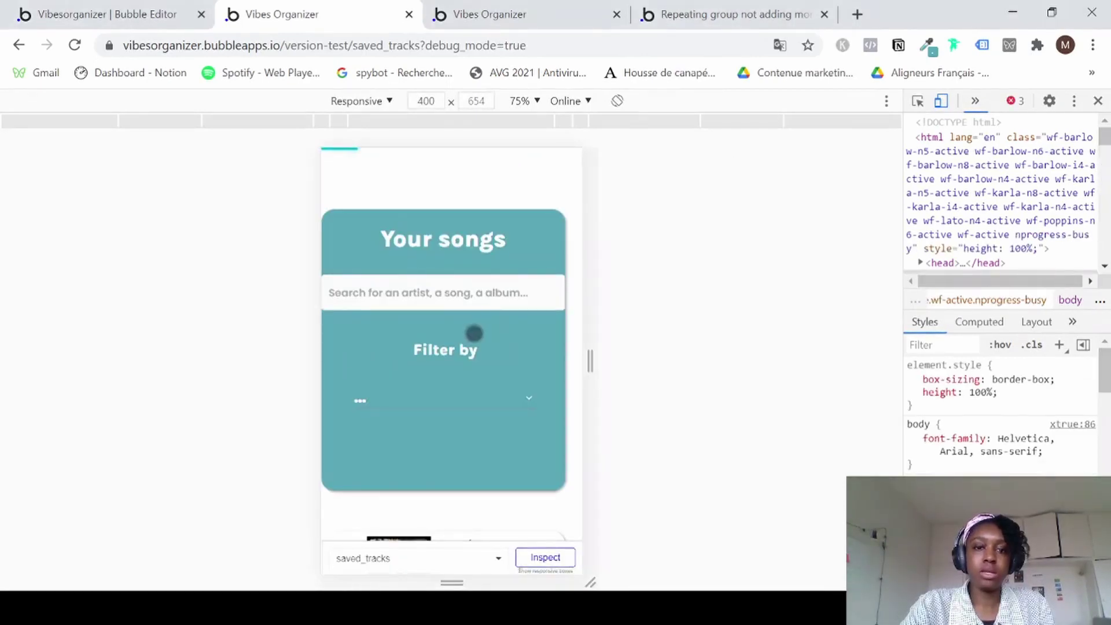
Examine the song list down to its loading end and its album covers and buttons in the 400 px wide debug preview.
{"action": "scroll", "coordinate": [471, 332], "scroll_direction": "down", "scroll_amount": 6}
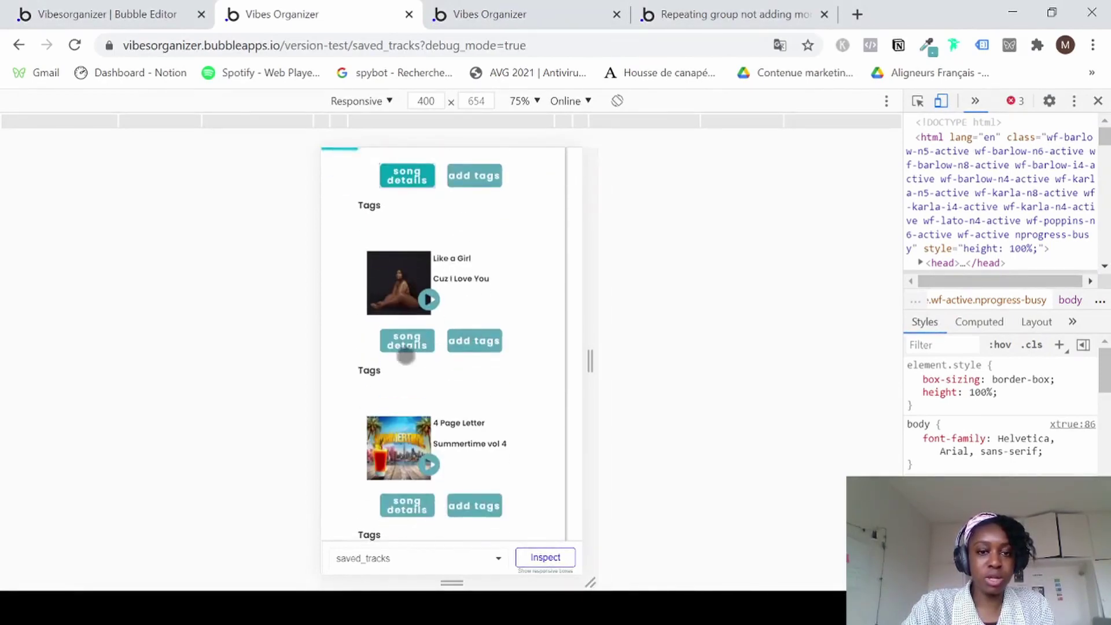
{"action": "scroll", "coordinate": [480, 358], "scroll_direction": "down", "scroll_amount": 10}
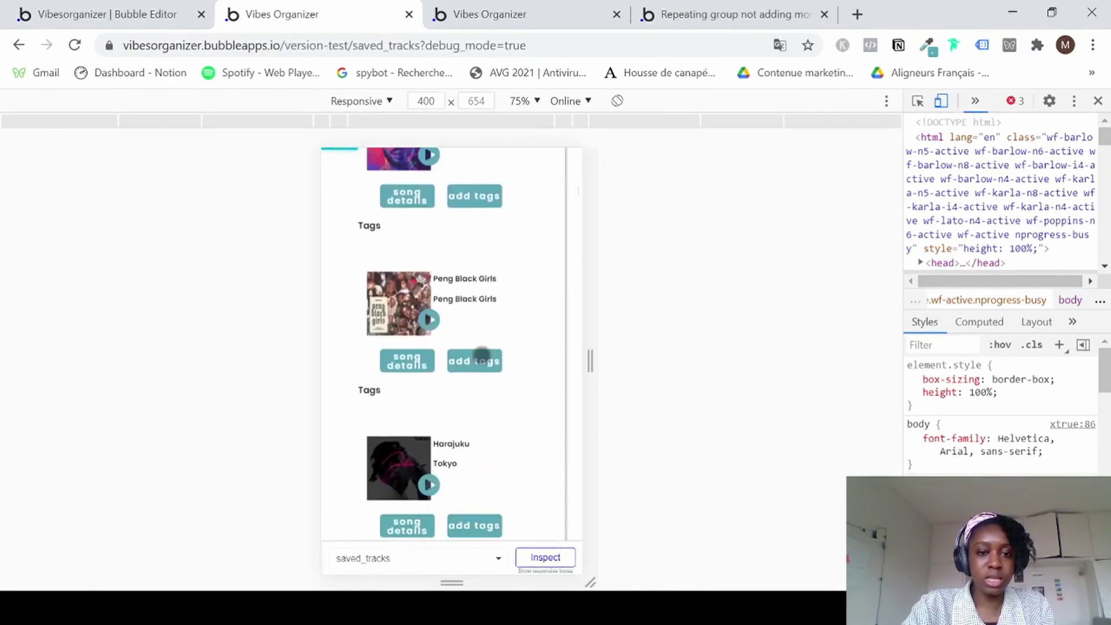
{"action": "scroll", "coordinate": [482, 354], "scroll_direction": "down", "scroll_amount": 10}
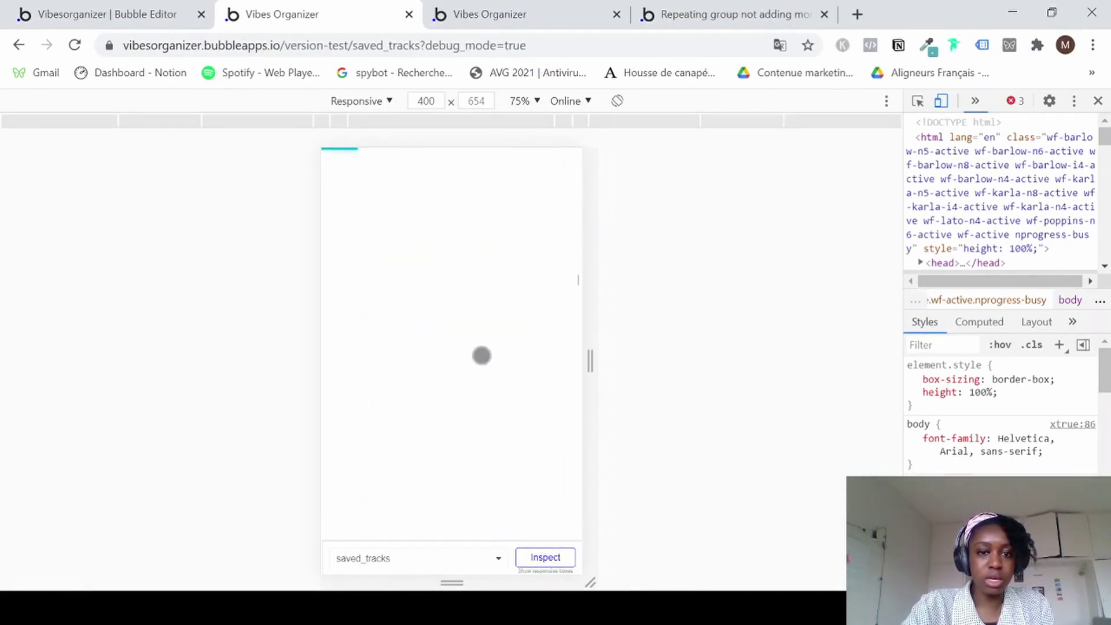
{"action": "scroll", "coordinate": [482, 355], "scroll_direction": "up", "scroll_amount": 4}
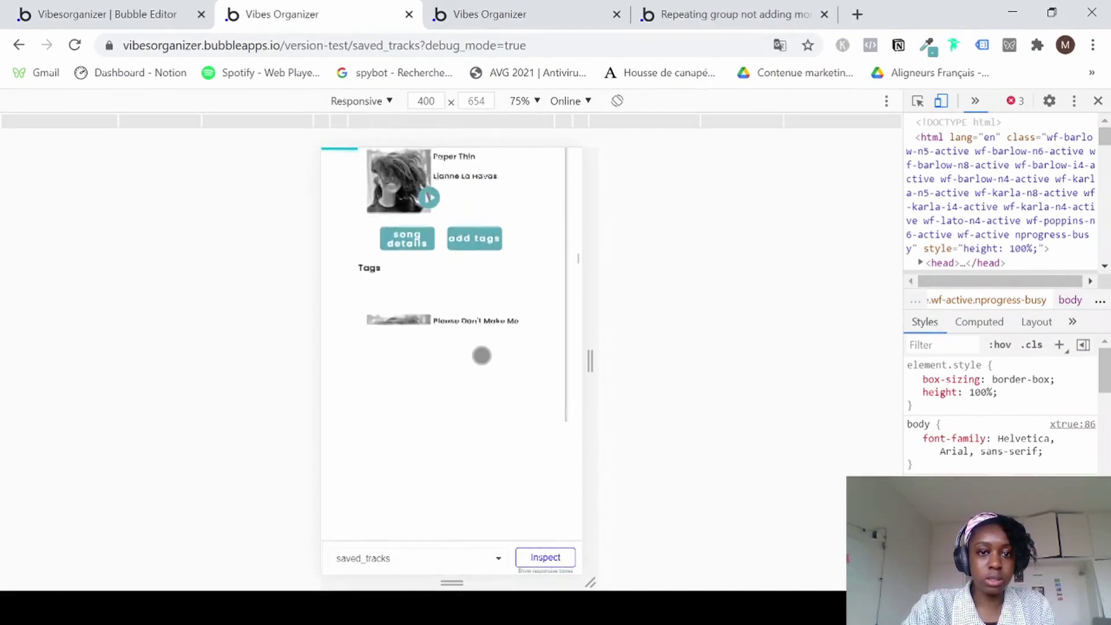
{"action": "scroll", "coordinate": [490, 283], "scroll_direction": "up", "scroll_amount": 2}
{"action": "scroll", "coordinate": [490, 284], "scroll_direction": "down", "scroll_amount": 8}
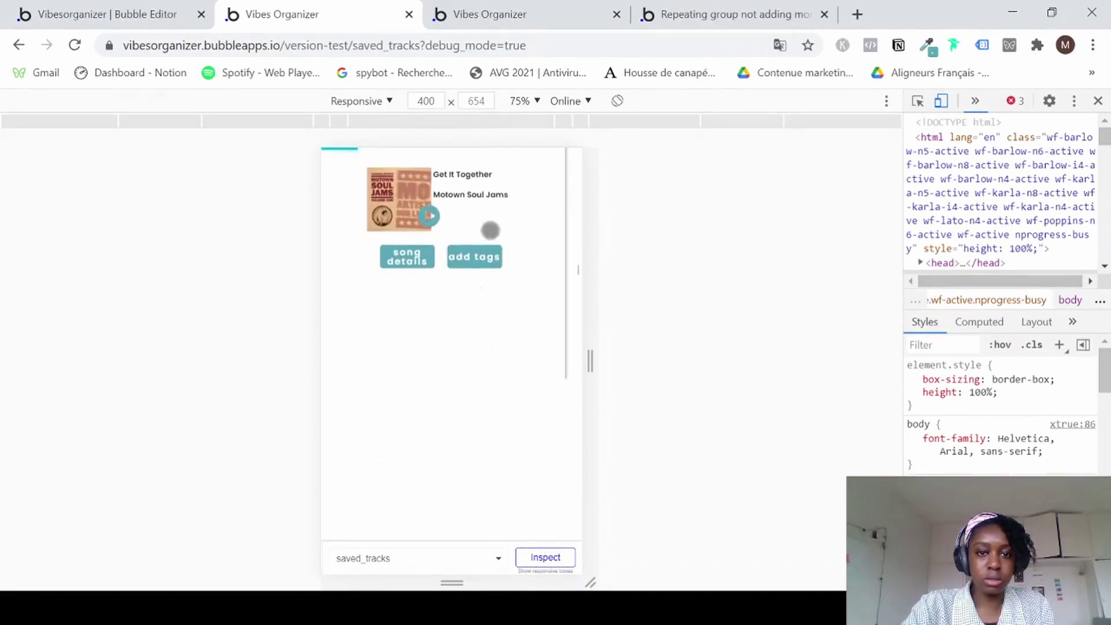
{"action": "scroll", "coordinate": [457, 352], "scroll_direction": "down", "scroll_amount": 9}
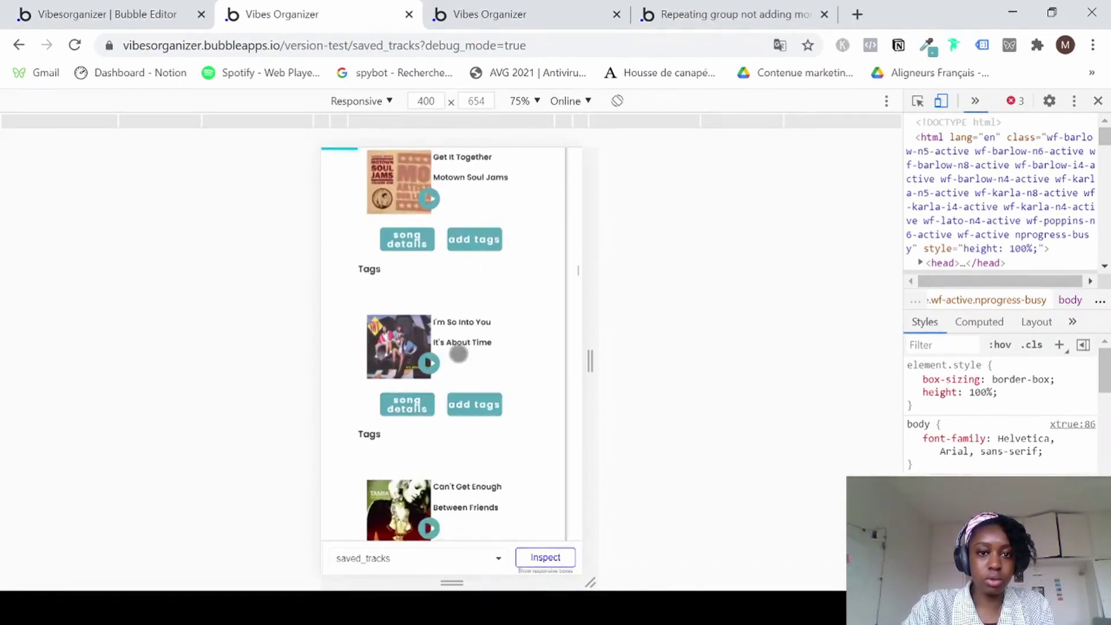
{"action": "scroll", "coordinate": [459, 354], "scroll_direction": "down", "scroll_amount": 10}
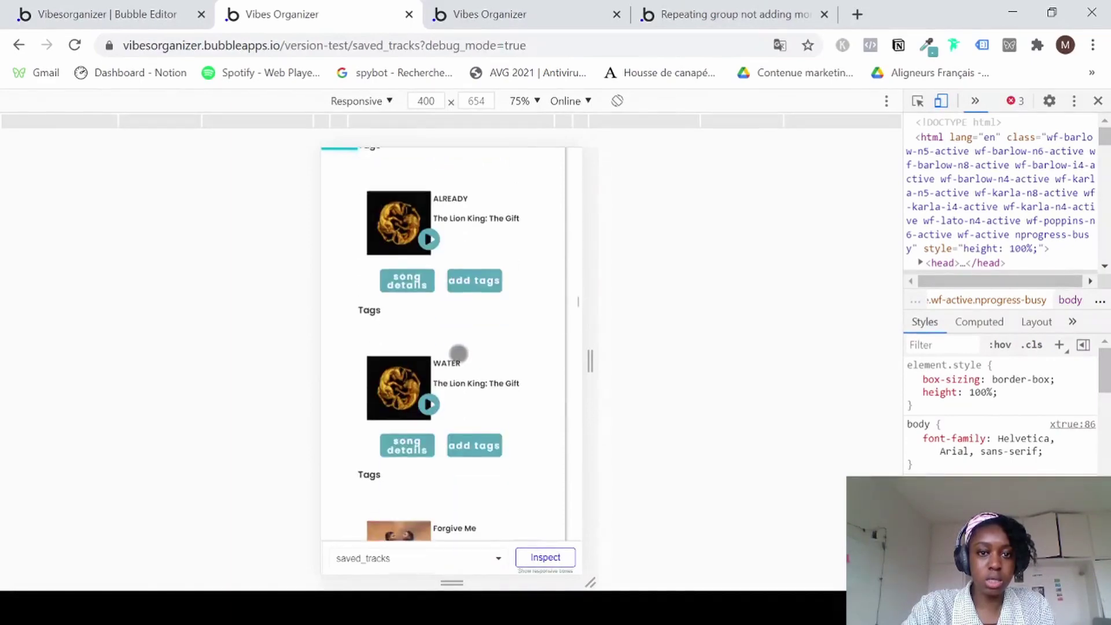
{"action": "scroll", "coordinate": [472, 282], "scroll_direction": "down", "scroll_amount": 10}
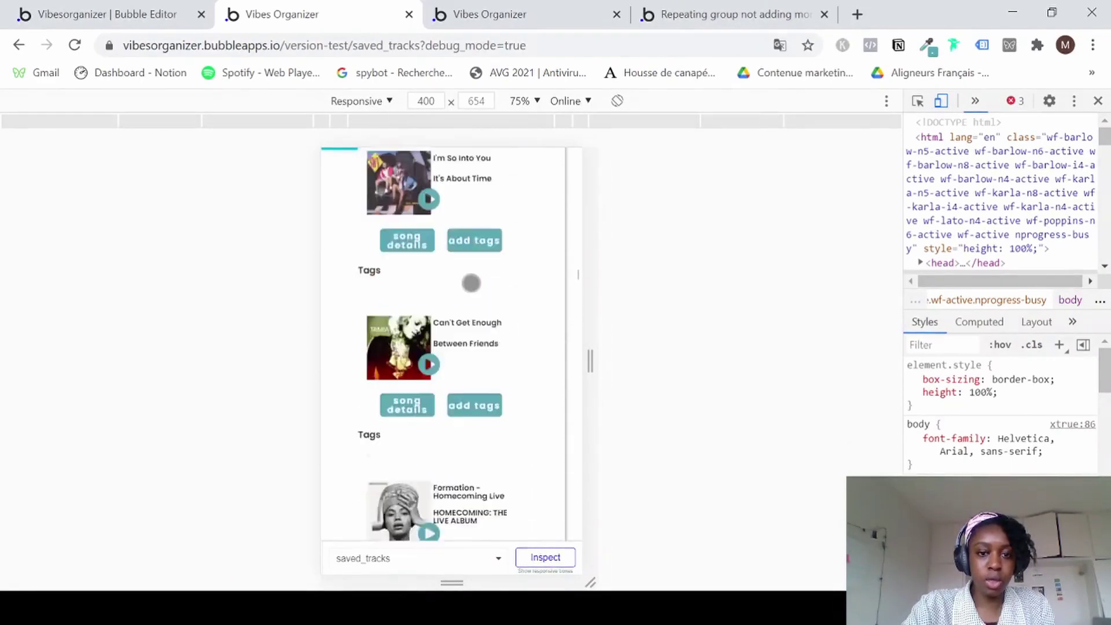
{"action": "left_click", "coordinate": [472, 283]}
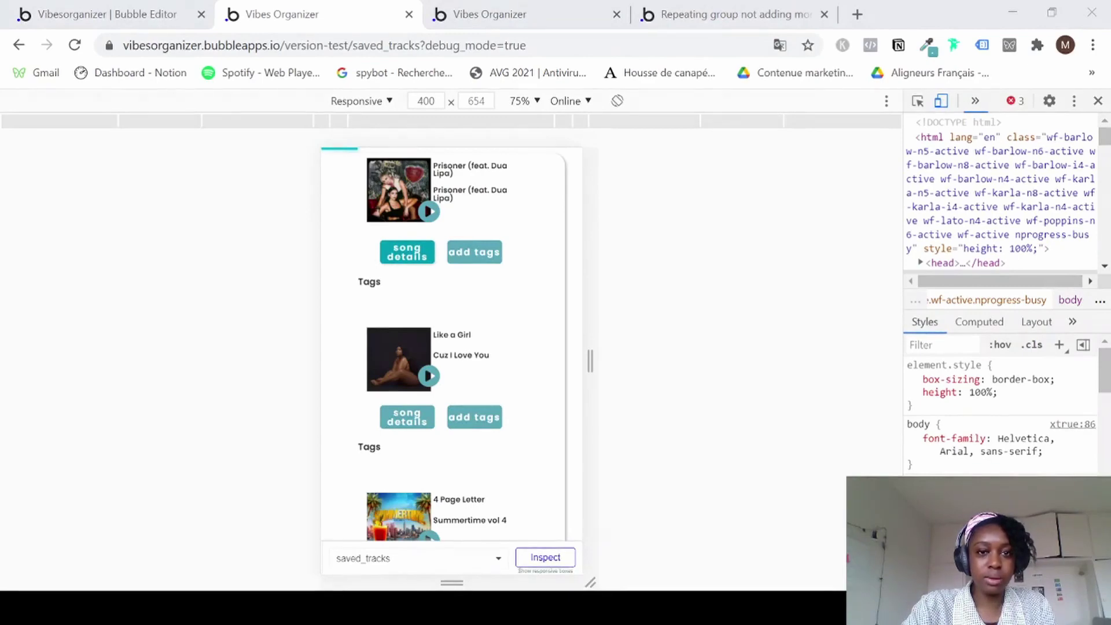
Close the debug preview and compare the saved_tracks header, banner and song list at desktop width and at 400 px mobile width.
{"action": "key", "text": "ctrl+w"}
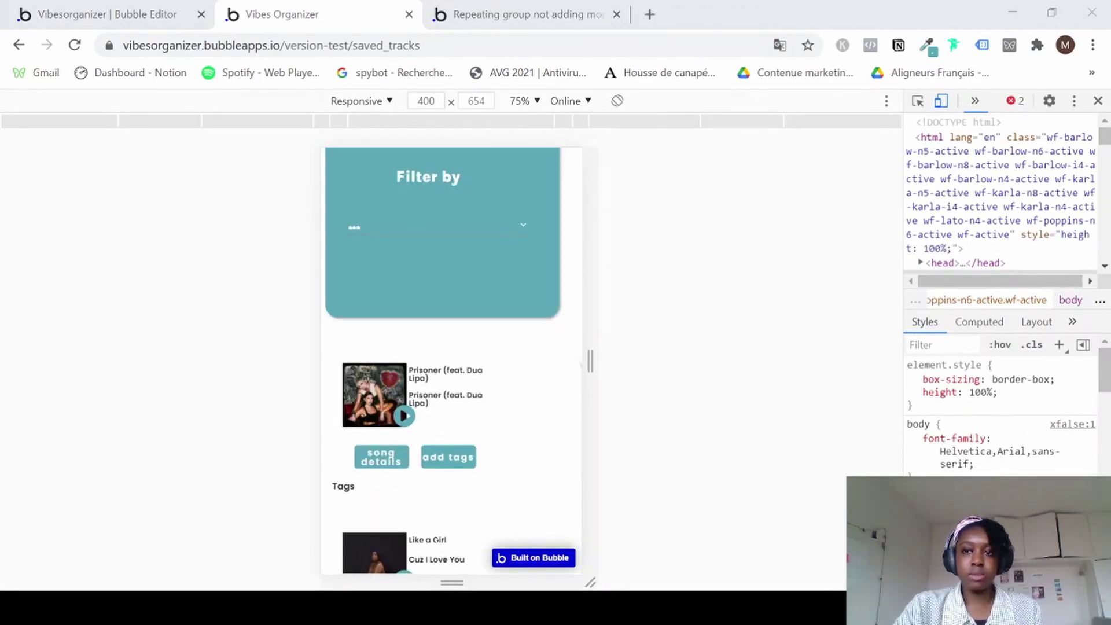
{"action": "left_click", "coordinate": [942, 102]}
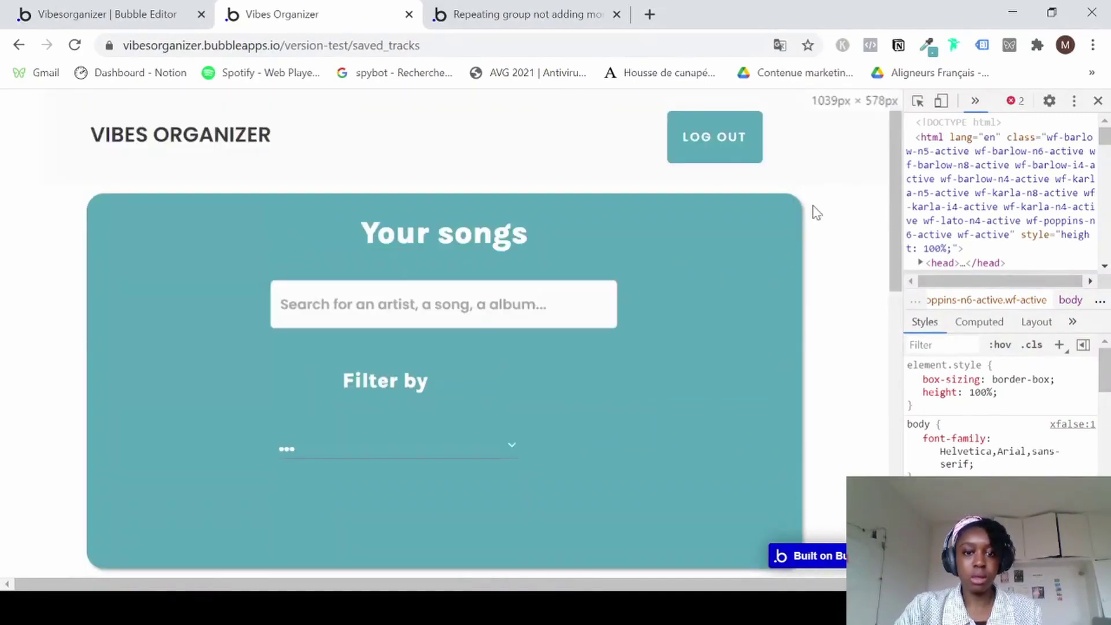
{"action": "scroll", "coordinate": [894, 219], "scroll_direction": "down", "scroll_amount": 5}
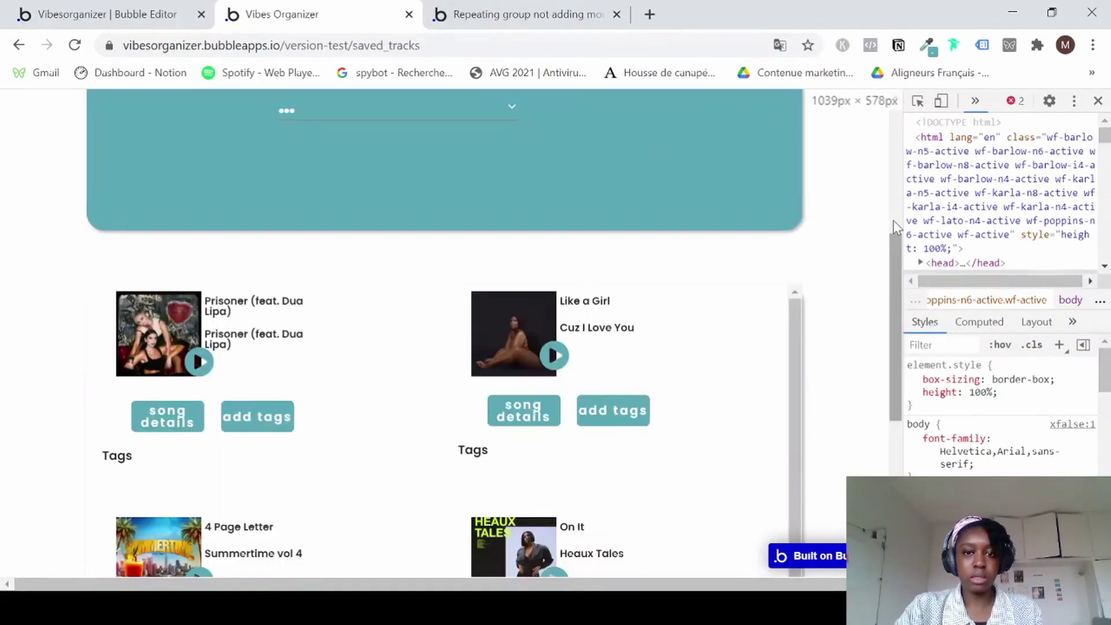
{"action": "left_click", "coordinate": [940, 103]}
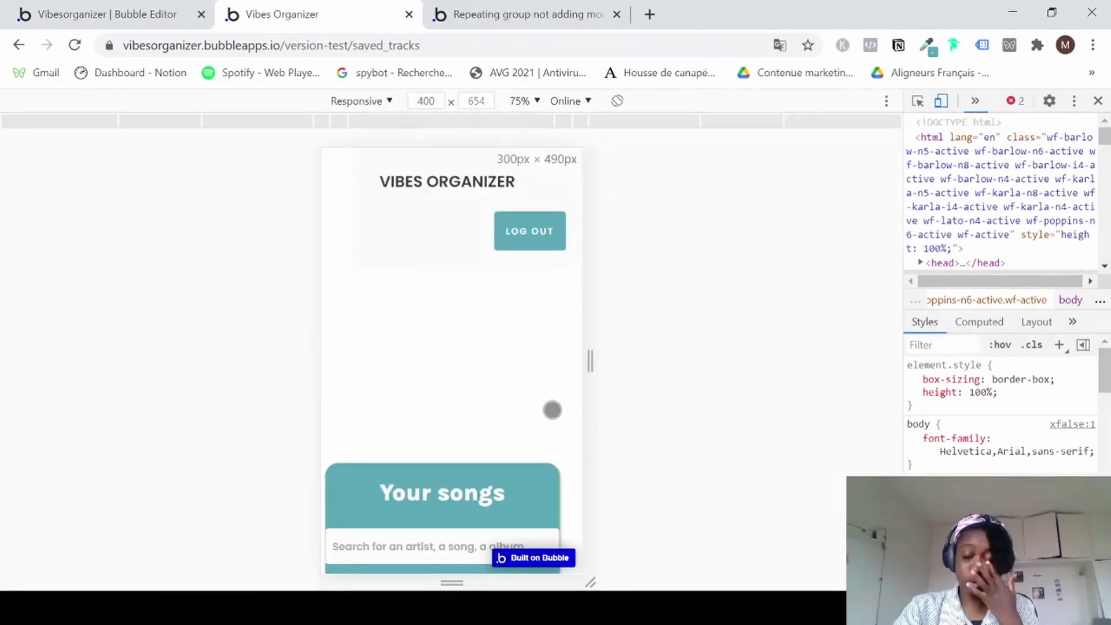
{"action": "scroll", "coordinate": [552, 410], "scroll_direction": "down", "scroll_amount": 8}
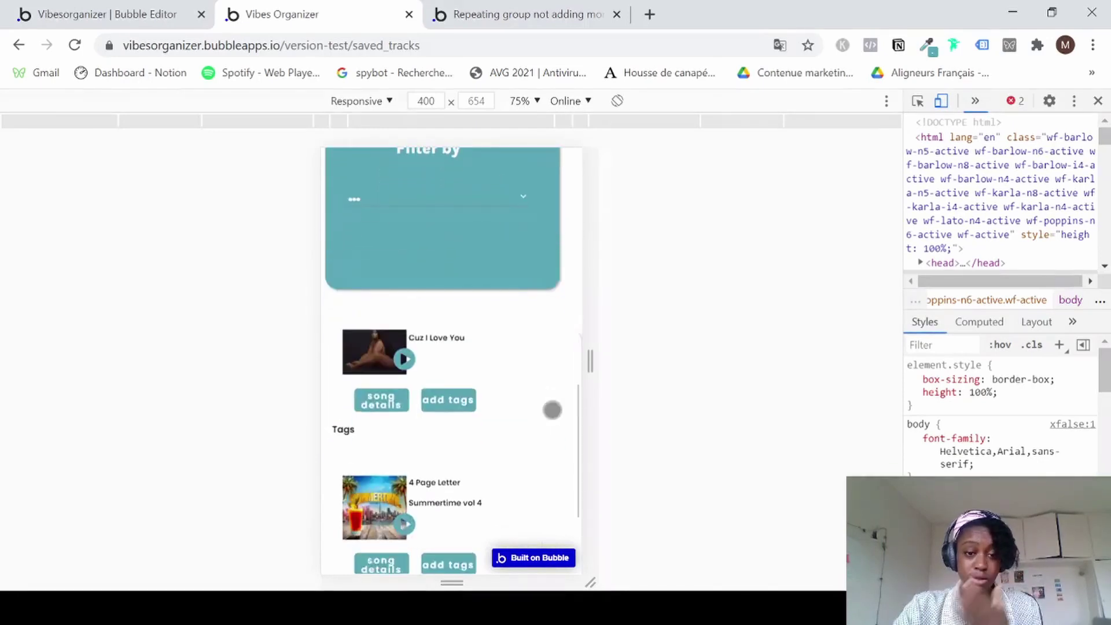
{"action": "scroll", "coordinate": [446, 469], "scroll_direction": "down", "scroll_amount": 8}
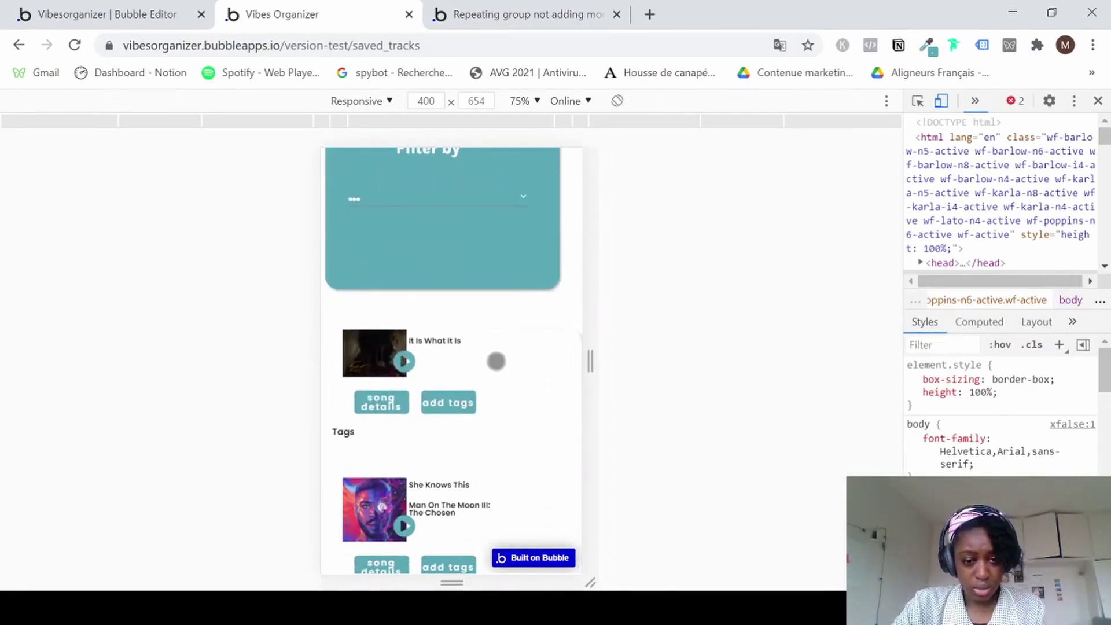
{"action": "scroll", "coordinate": [496, 361], "scroll_direction": "up", "scroll_amount": 12}
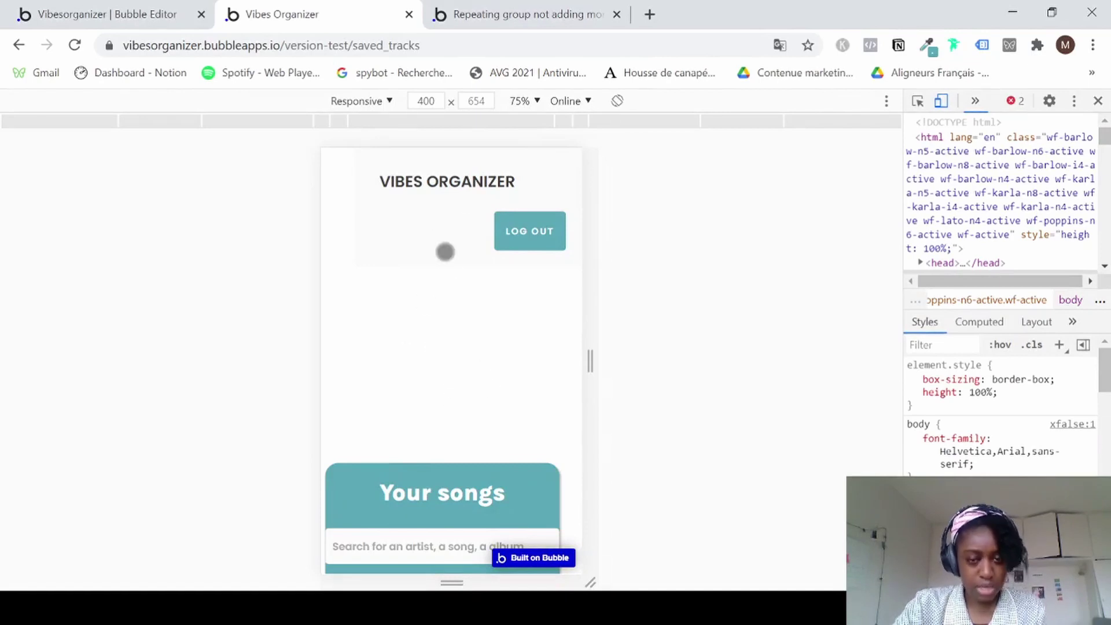
Return to the Bubble editor and open the reusable Header element in its responsive view.
{"action": "left_click", "coordinate": [173, 11]}
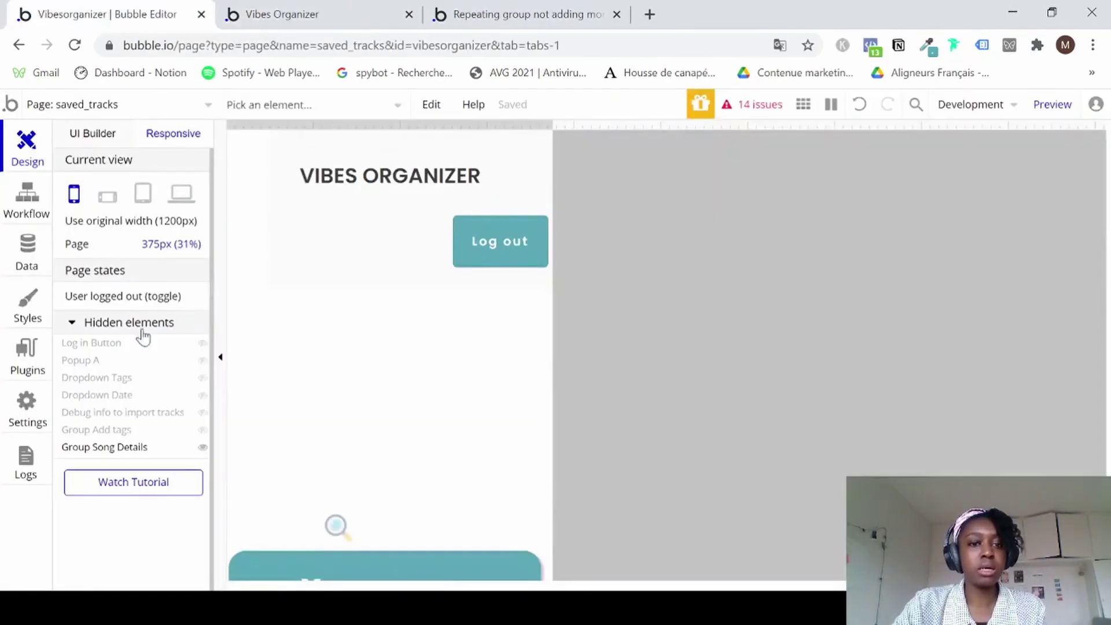
{"action": "left_click", "coordinate": [165, 109]}
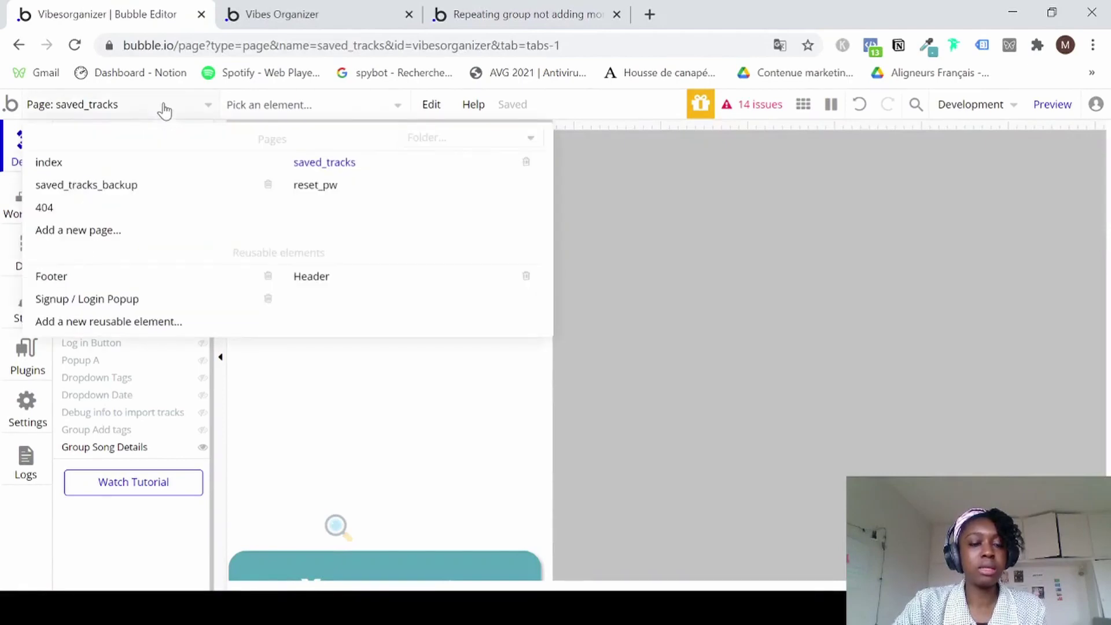
{"action": "left_click", "coordinate": [320, 276]}
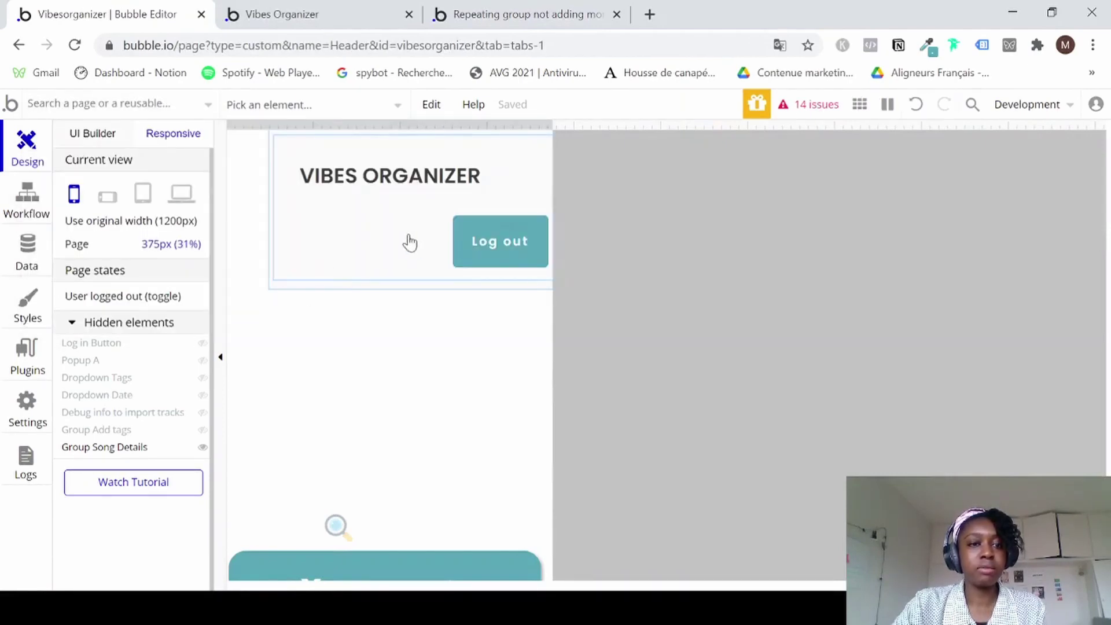
{"action": "left_click", "coordinate": [207, 108]}
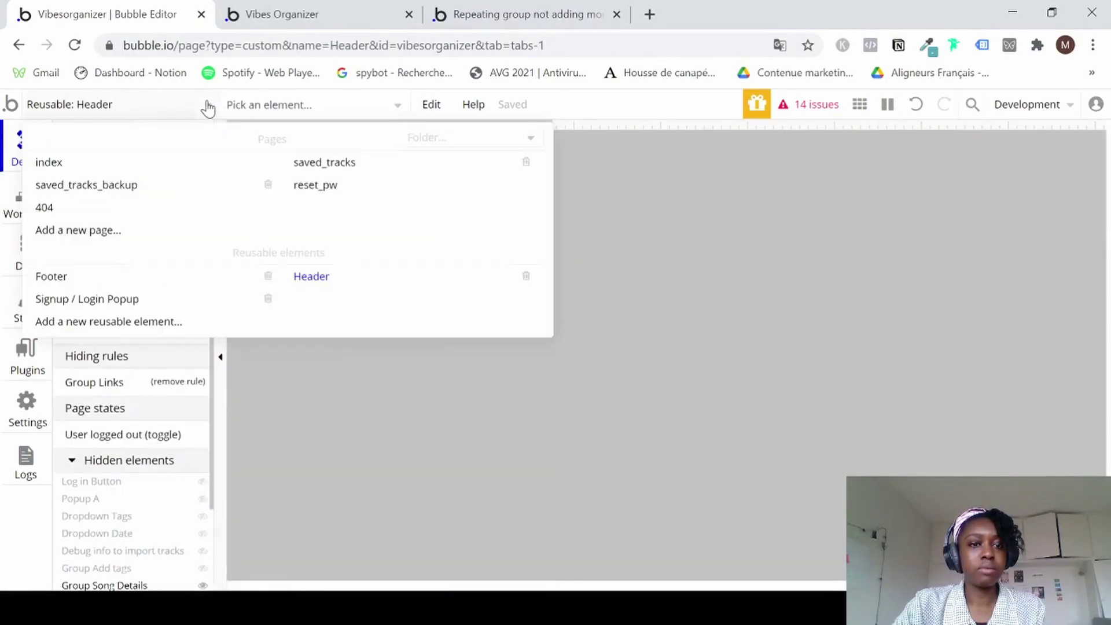
{"action": "left_click", "coordinate": [400, 492]}
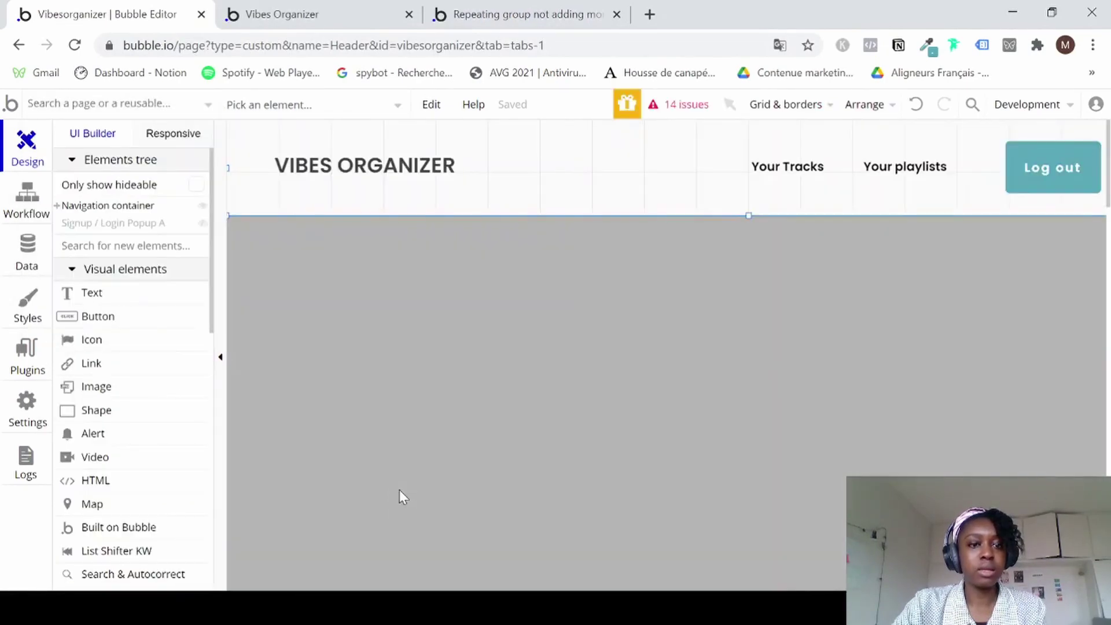
{"action": "left_click", "coordinate": [191, 143]}
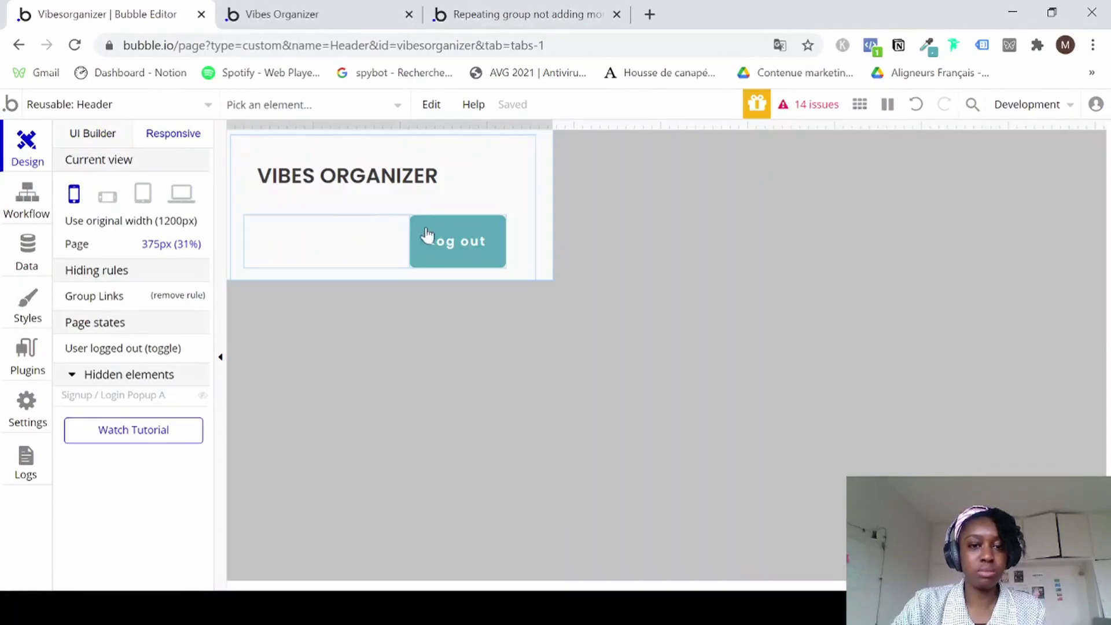
Reduce the current minimum width of the header's Navigation group to 35 %.
{"action": "left_click", "coordinate": [395, 247]}
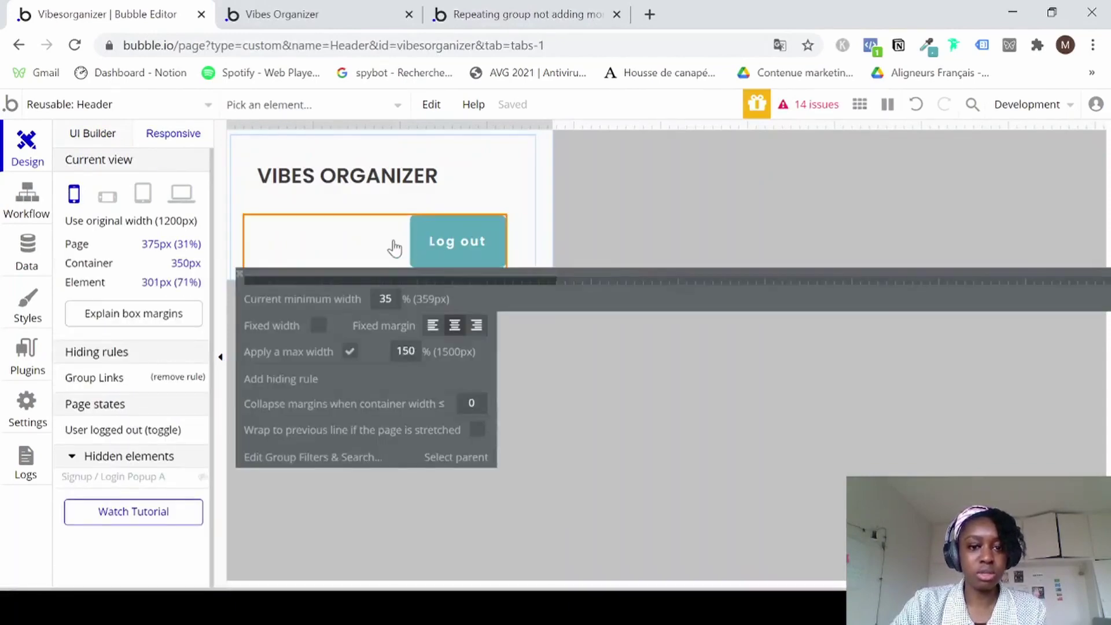
{"action": "left_click", "coordinate": [454, 326]}
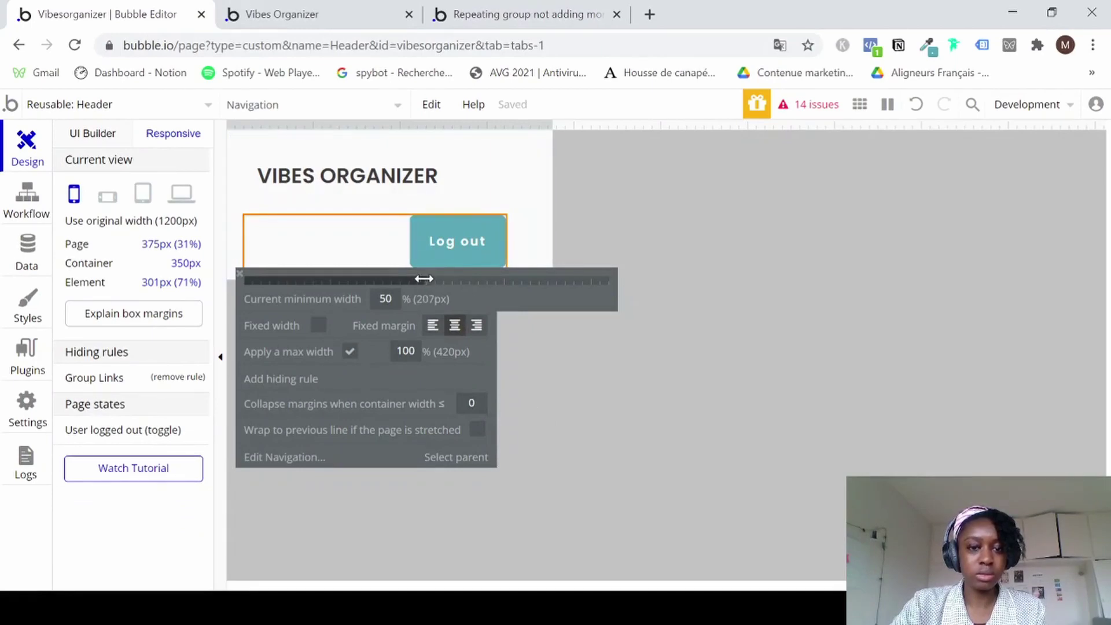
{"action": "left_click_drag", "start_coordinate": [423, 277], "coordinate": [345, 280]}
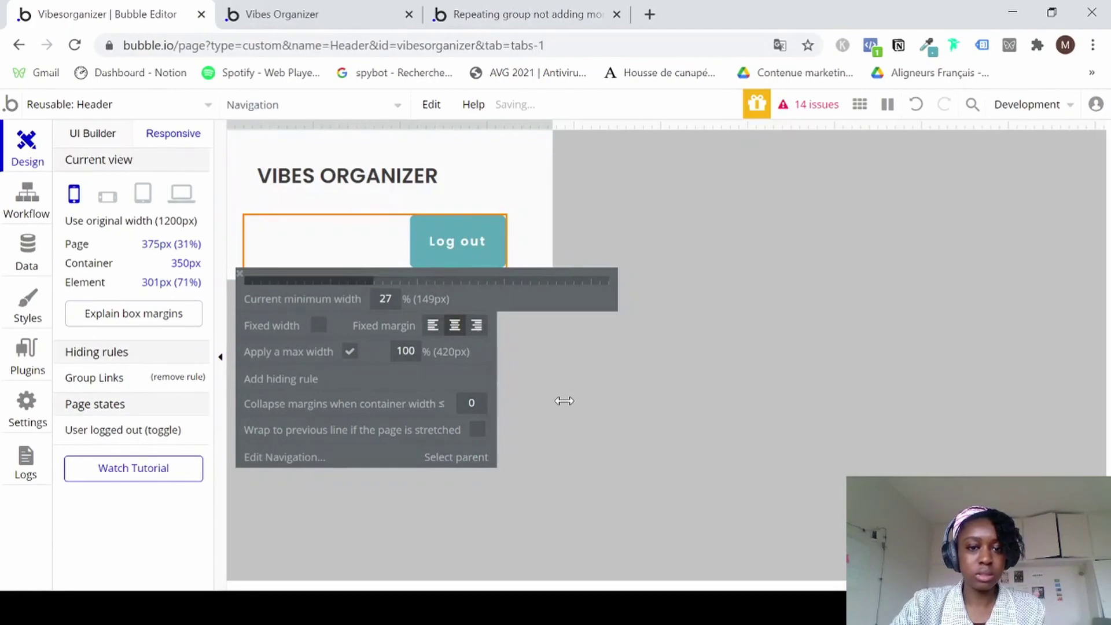
{"action": "left_click", "coordinate": [239, 274]}
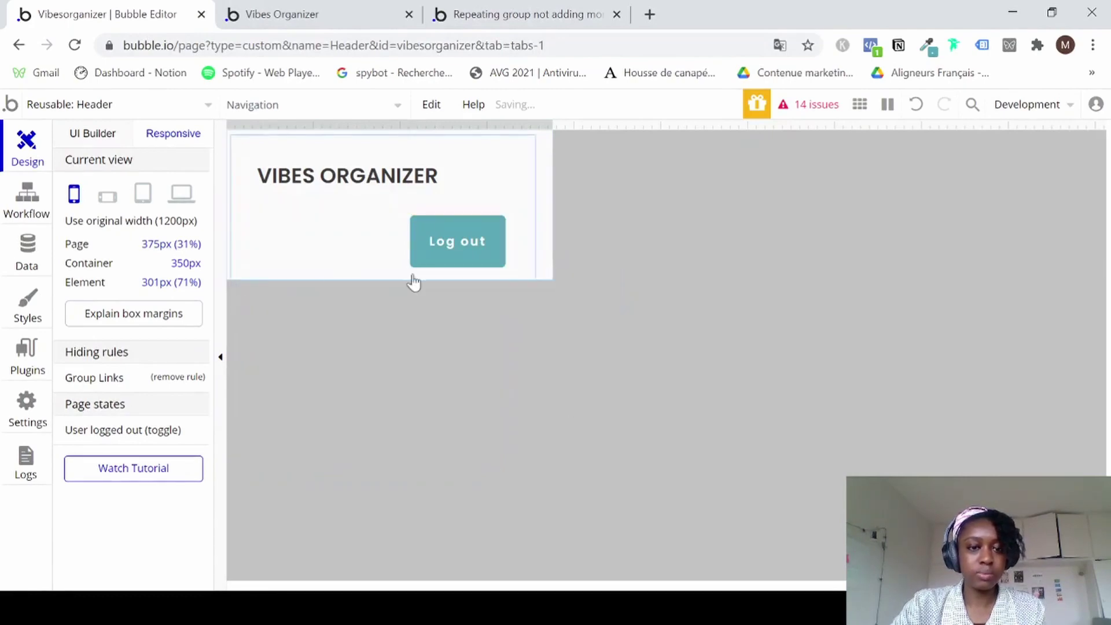
{"action": "left_click", "coordinate": [400, 250]}
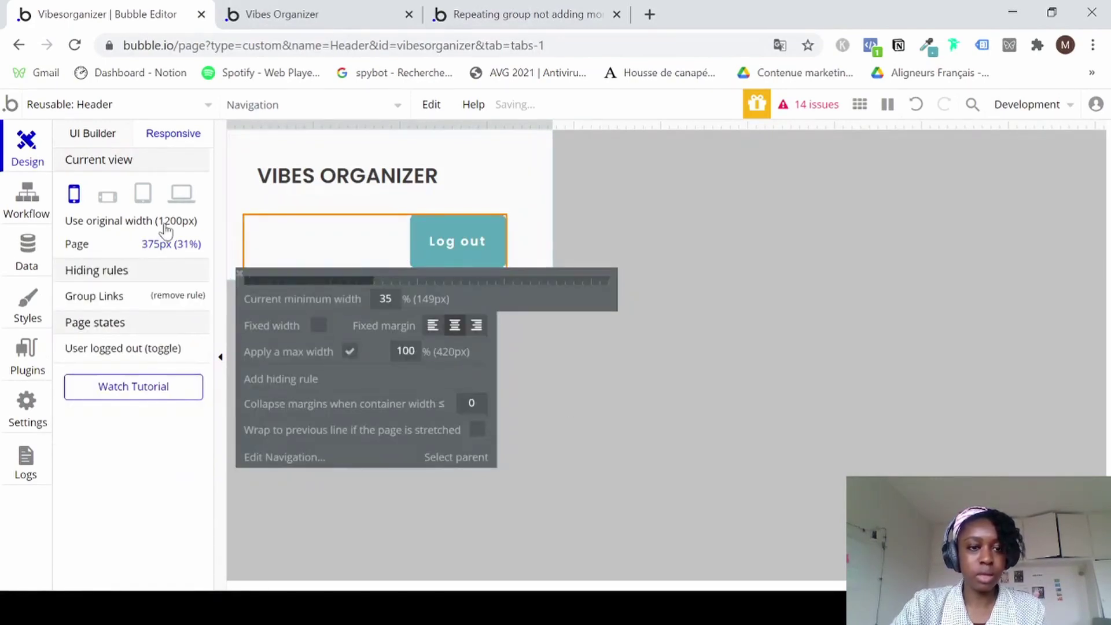
Check Group Links at desktop width and ungroup the Navigation group with the links and Log out button from the header's Navigation container.
{"action": "left_click", "coordinate": [182, 195]}
{"action": "left_click", "coordinate": [973, 197]}
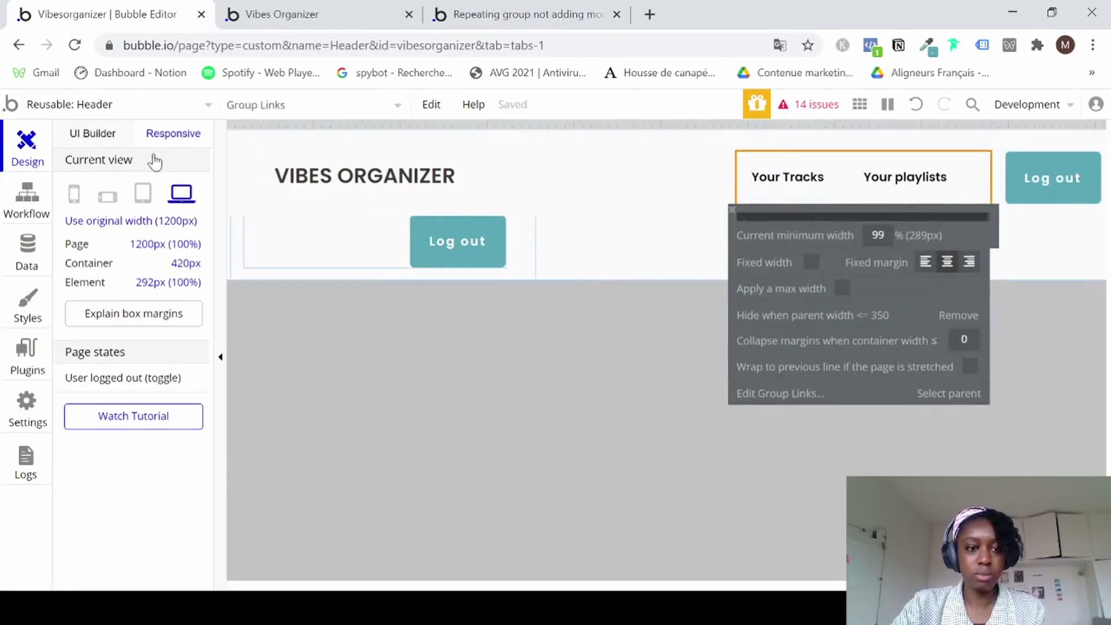
{"action": "left_click", "coordinate": [99, 135]}
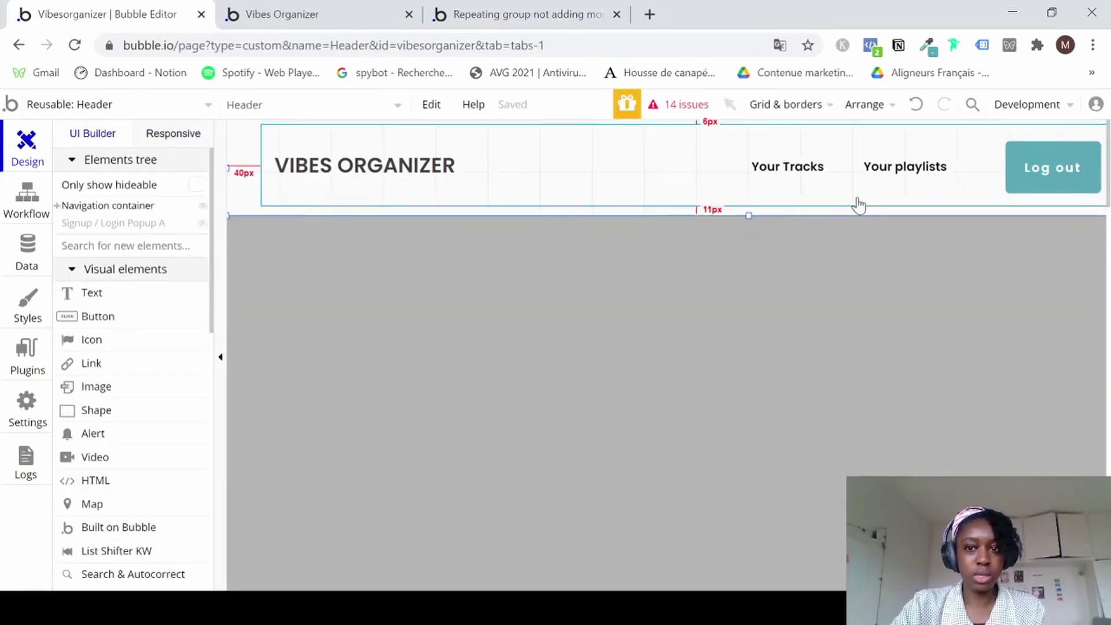
{"action": "left_click", "coordinate": [840, 179]}
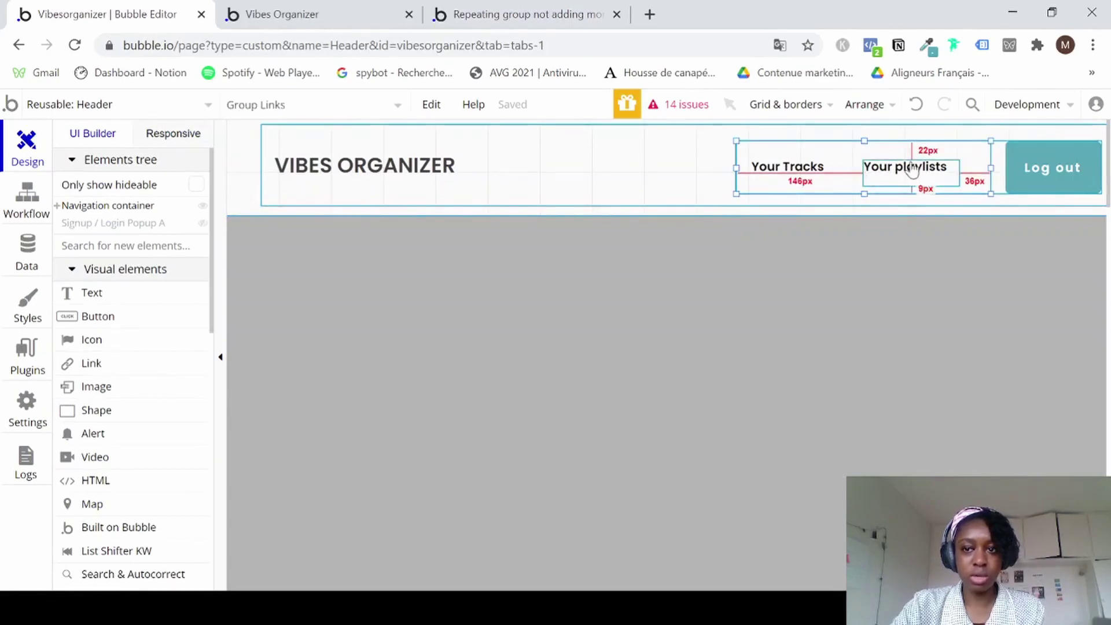
{"action": "left_click", "coordinate": [991, 158]}
{"action": "right_click", "coordinate": [991, 158]}
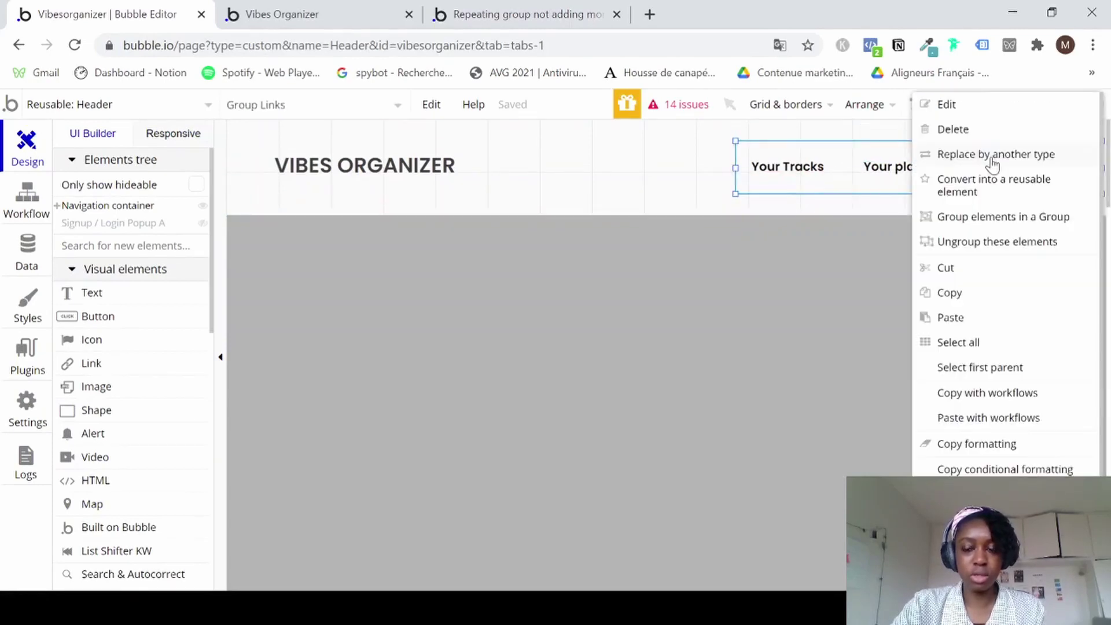
{"action": "left_click", "coordinate": [973, 243]}
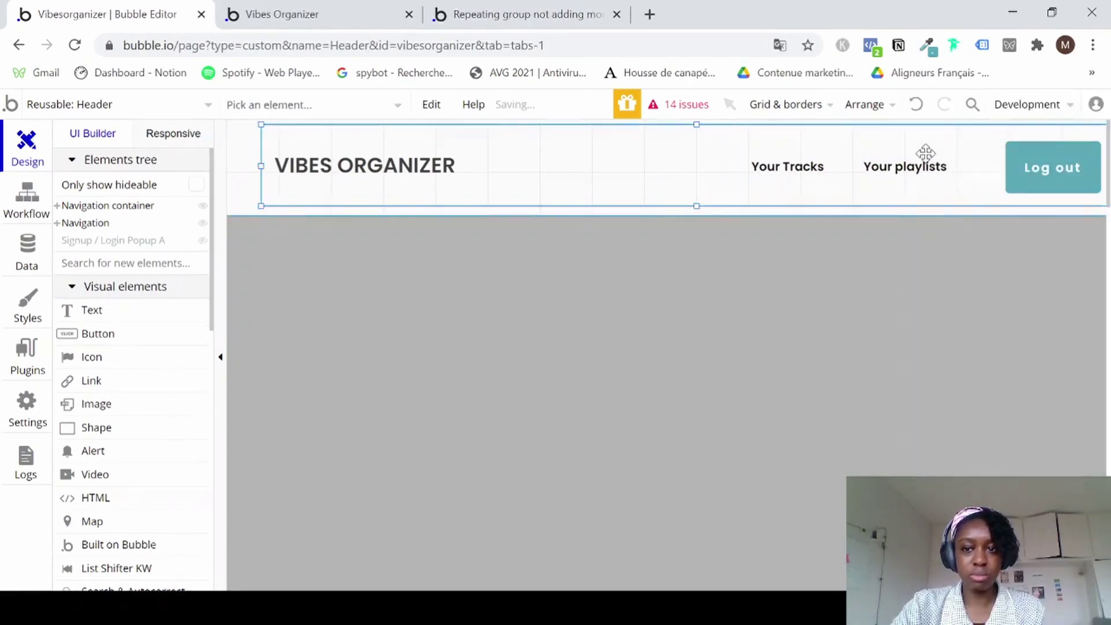
{"action": "left_click", "coordinate": [807, 308]}
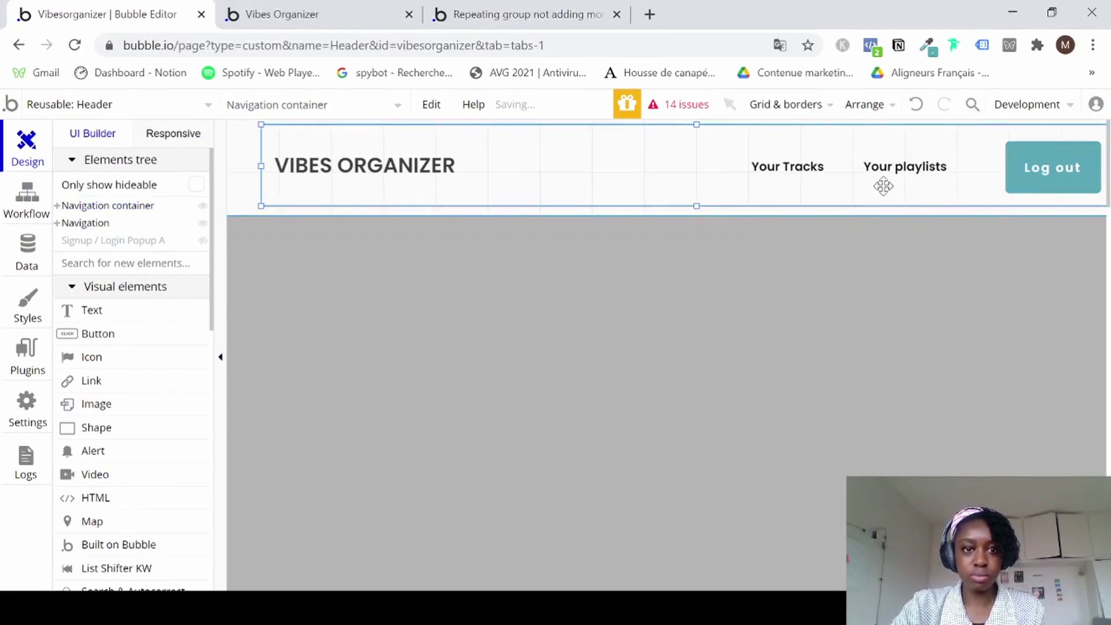
{"action": "double_click", "coordinate": [900, 171]}
{"action": "left_click", "coordinate": [905, 169]}
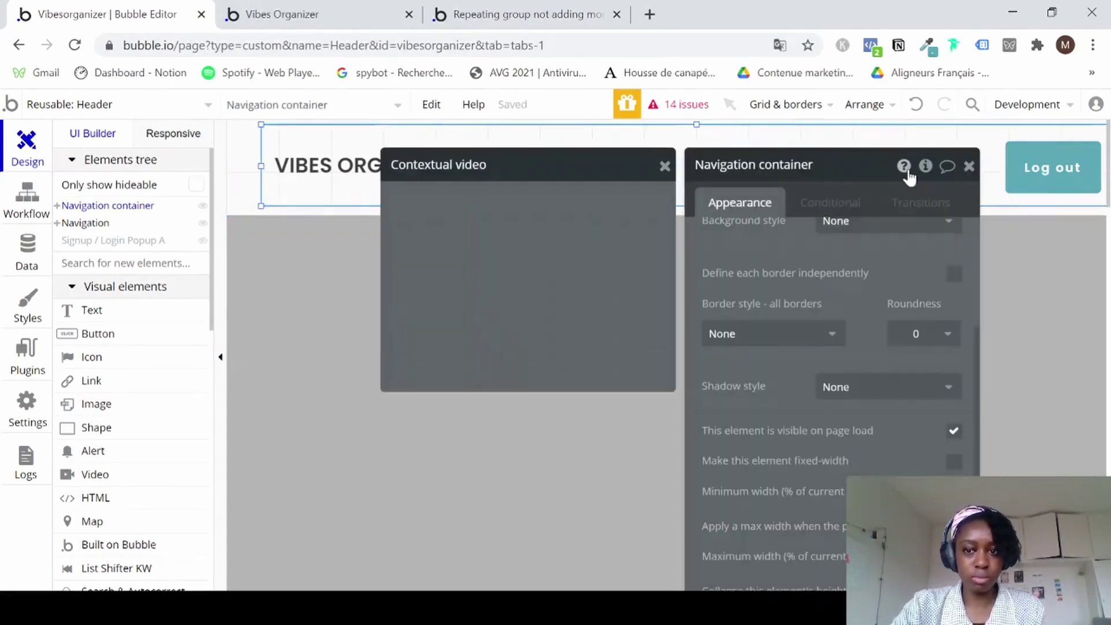
{"action": "left_click", "coordinate": [968, 167]}
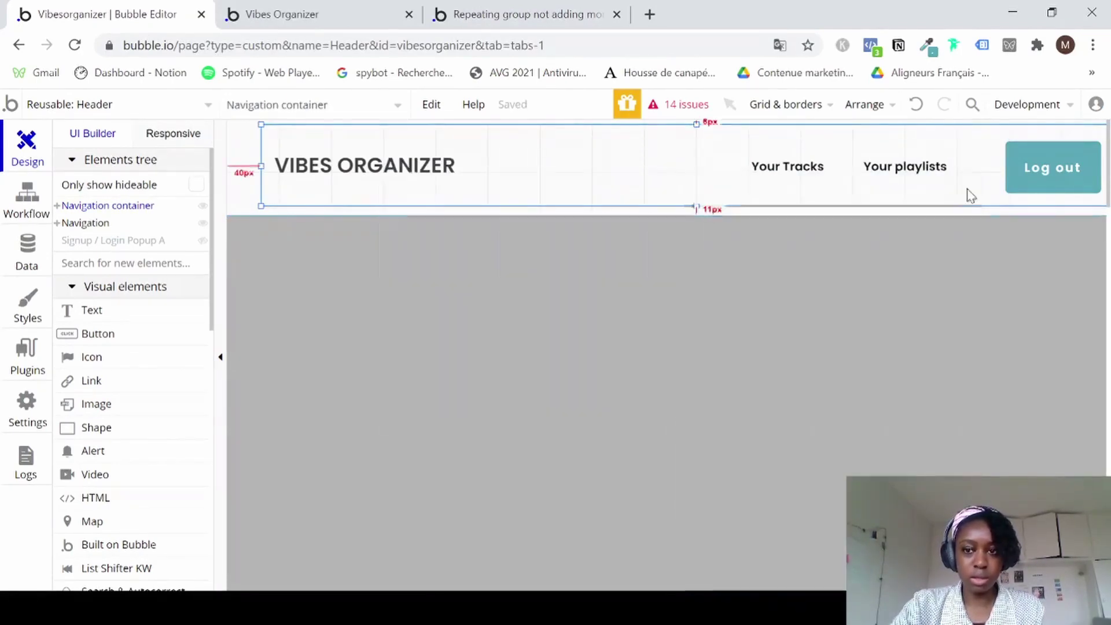
Move Group Links left out of the Navigation group into the Navigation container, and extend the Navigation group's left edge past the links.
{"action": "left_click", "coordinate": [57, 223]}
{"action": "left_click", "coordinate": [88, 243]}
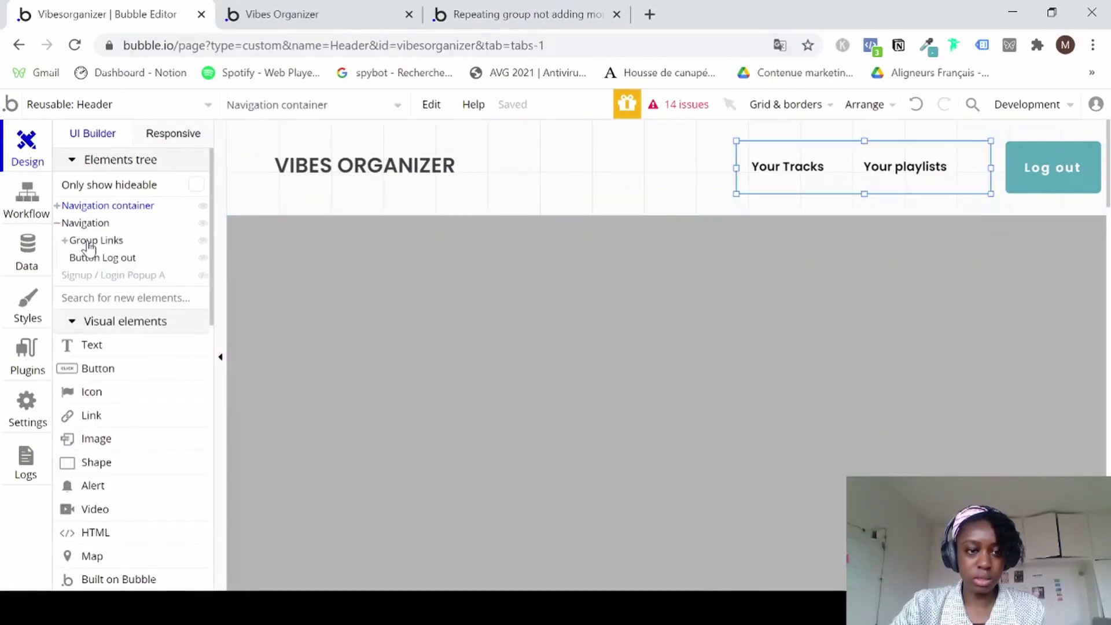
{"action": "double_click", "coordinate": [748, 184]}
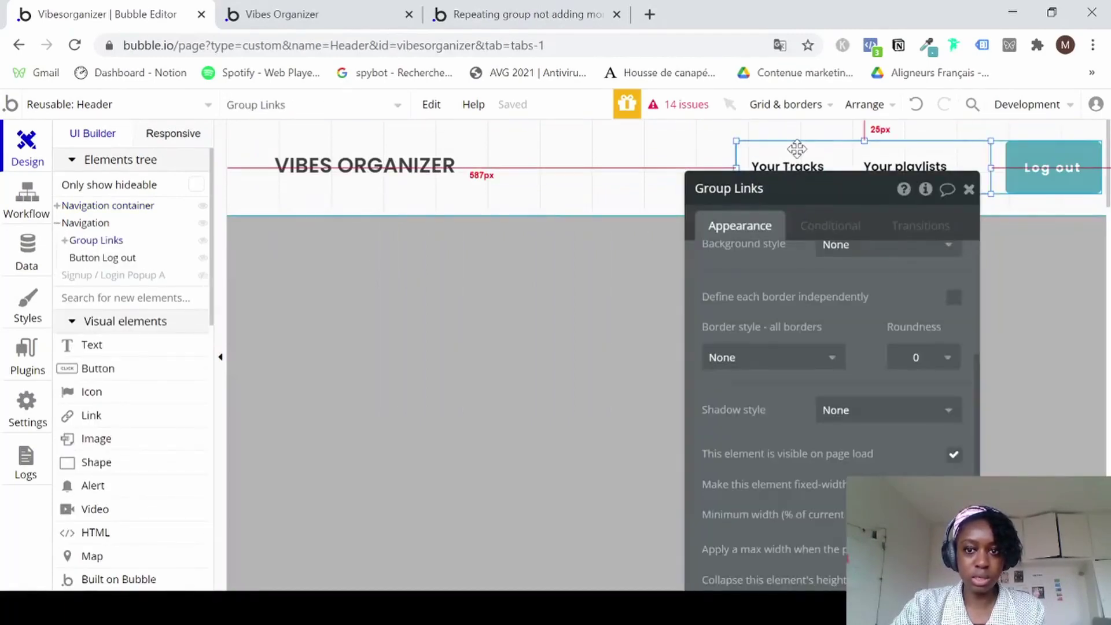
{"action": "left_click_drag", "start_coordinate": [790, 152], "coordinate": [728, 145]}
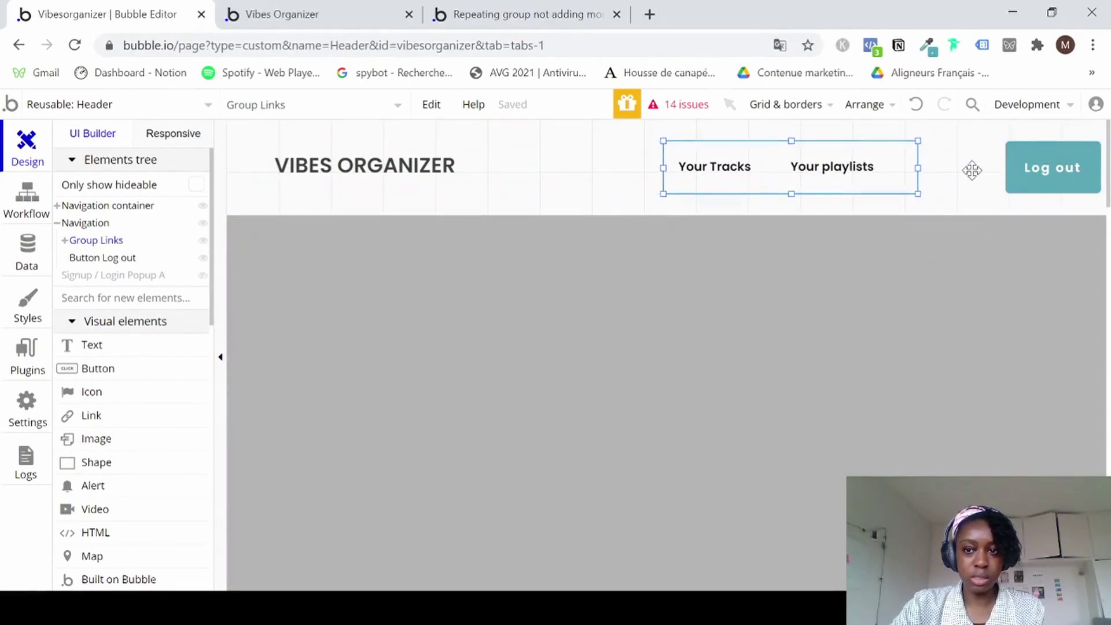
{"action": "key", "text": "ctrl+z"}
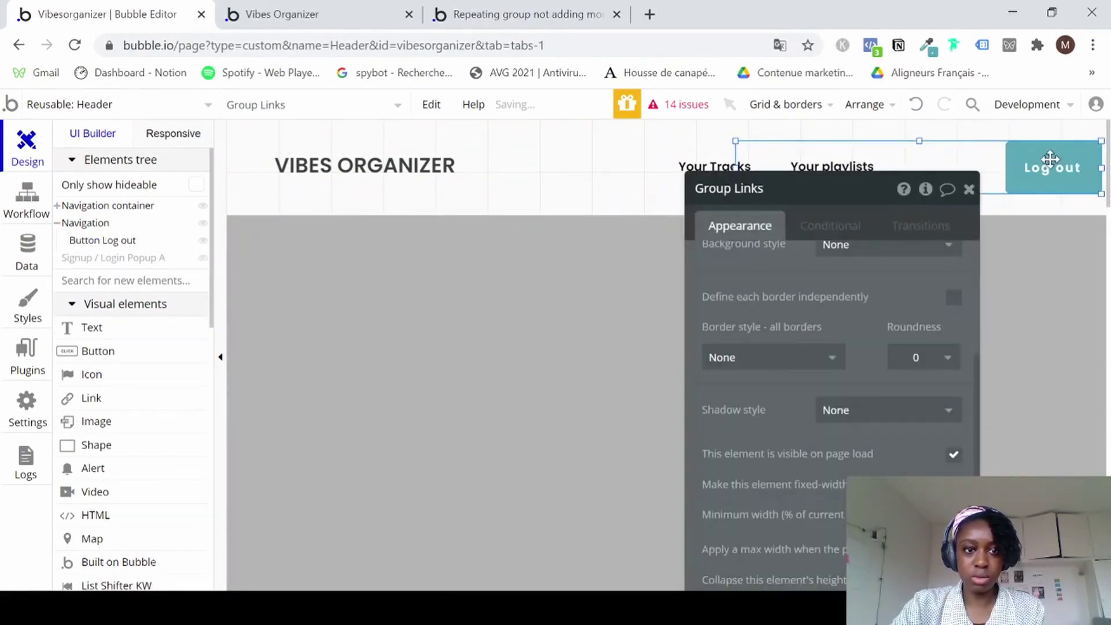
{"action": "left_click", "coordinate": [961, 155]}
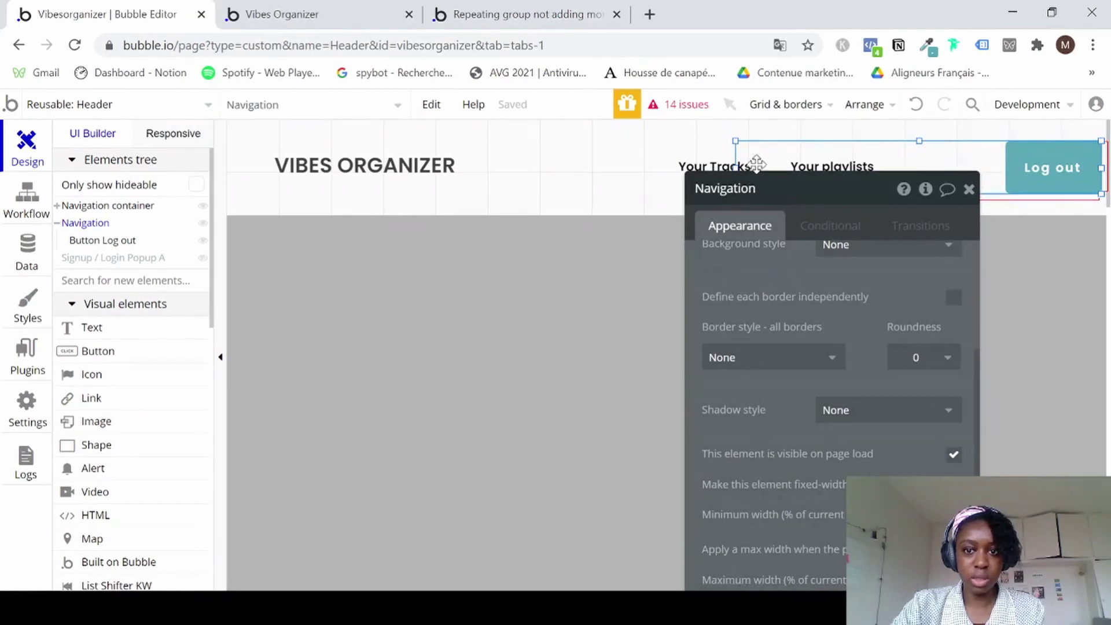
{"action": "left_click_drag", "start_coordinate": [734, 166], "coordinate": [604, 172]}
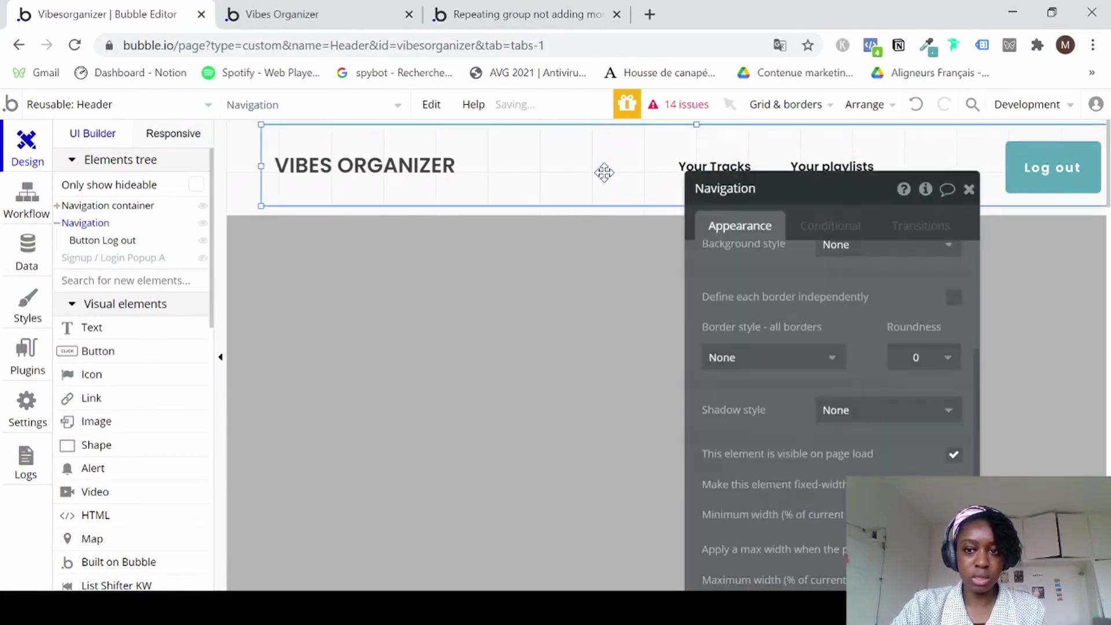
Check the header and its Navigation container in the responsive view at 375 px mobile width.
{"action": "left_click", "coordinate": [174, 134]}
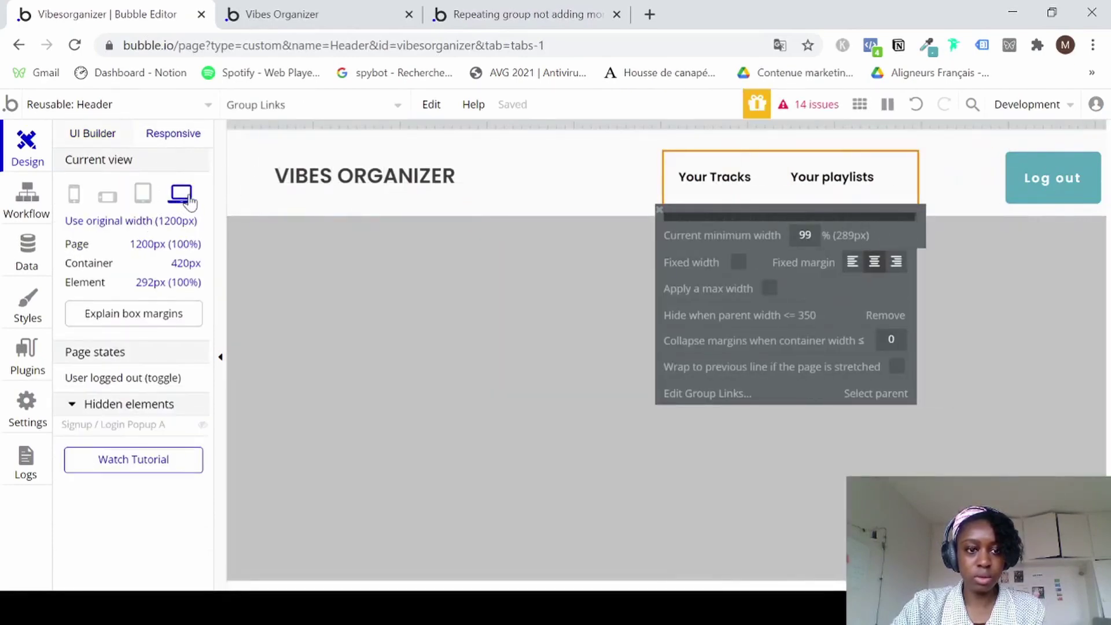
{"action": "left_click", "coordinate": [73, 200]}
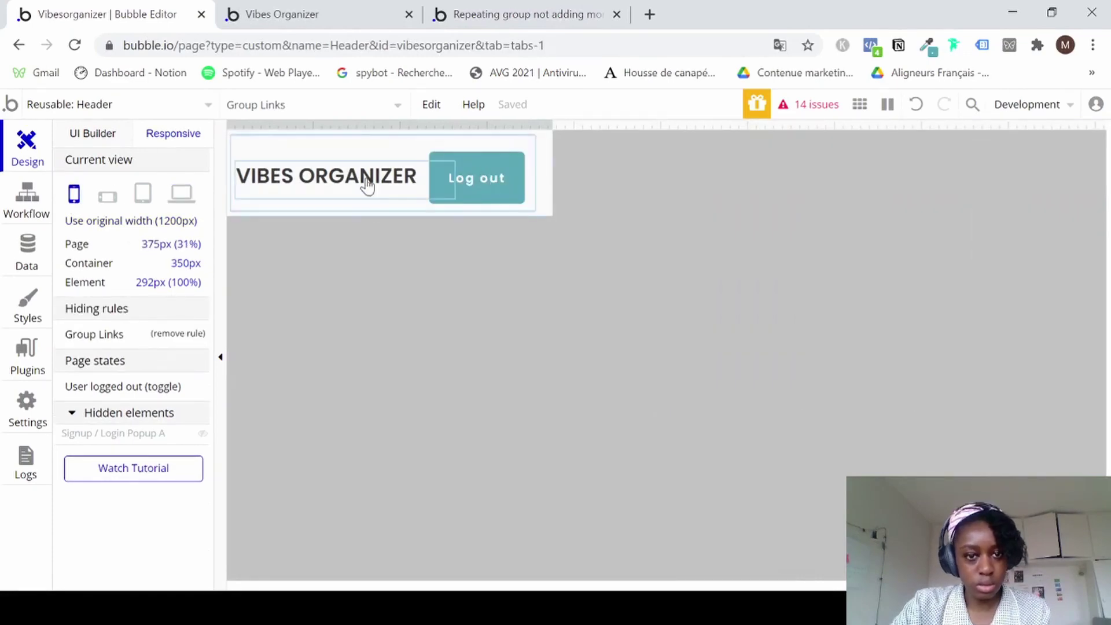
{"action": "left_click", "coordinate": [501, 174]}
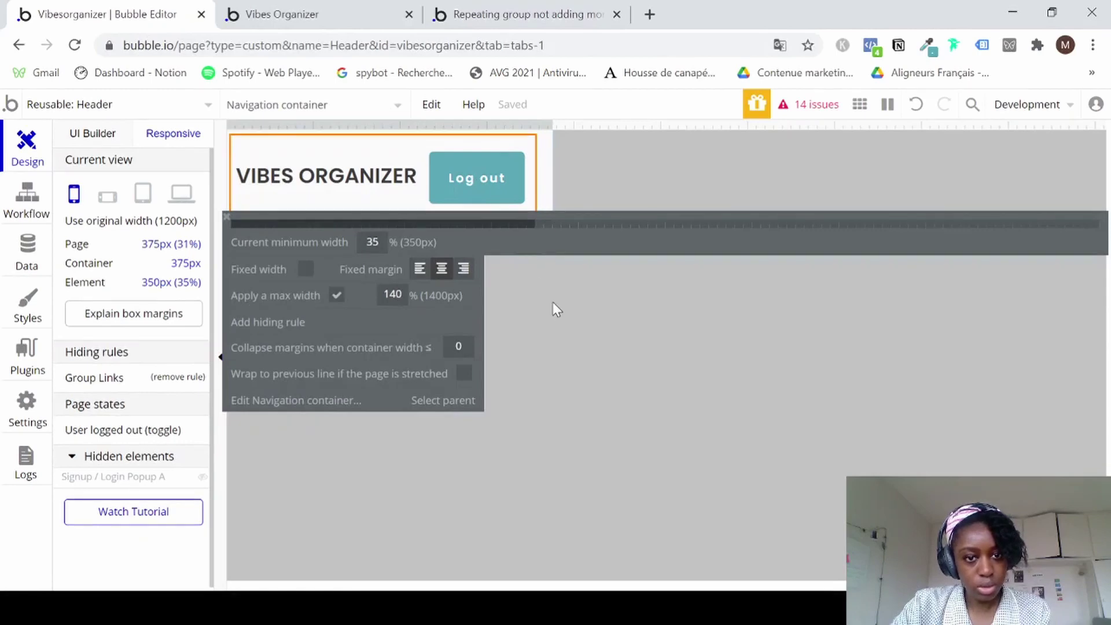
Add a hiding rule to the VIBES ORGANIZER text for parent widths of 400 px or less.
{"action": "left_click", "coordinate": [375, 172]}
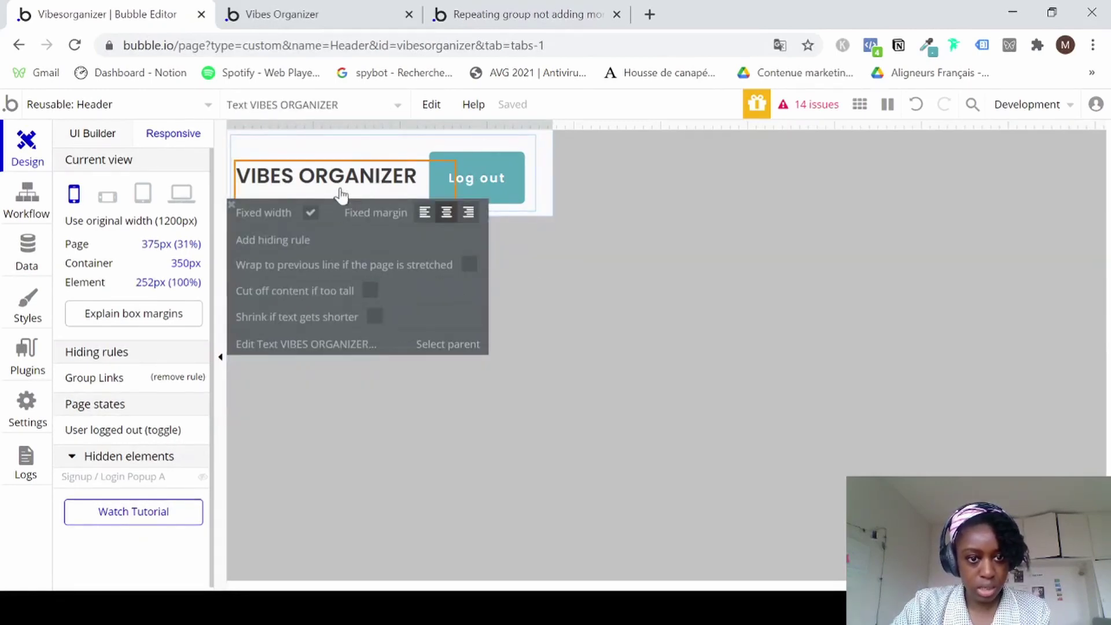
{"action": "left_click", "coordinate": [293, 242]}
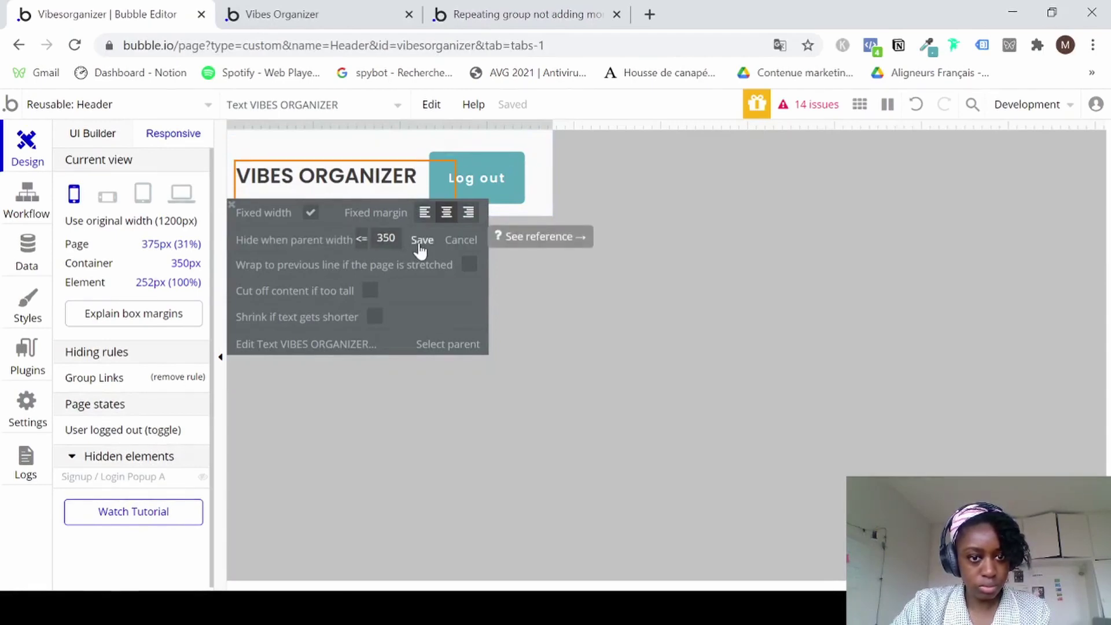
{"action": "double_click", "coordinate": [392, 242]}
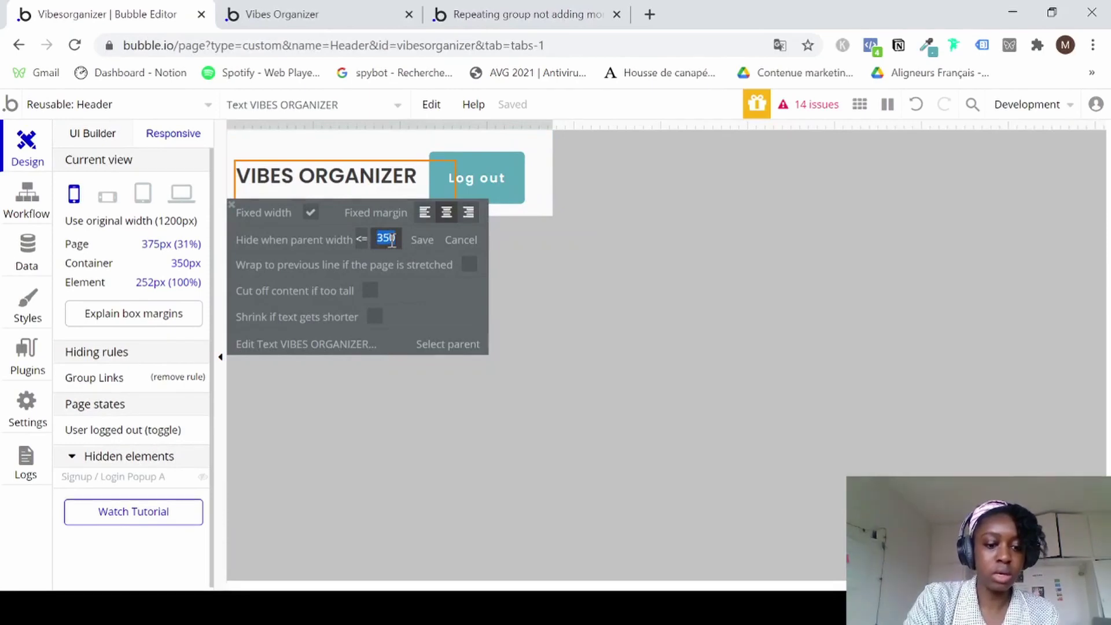
{"action": "type", "text": "3"}
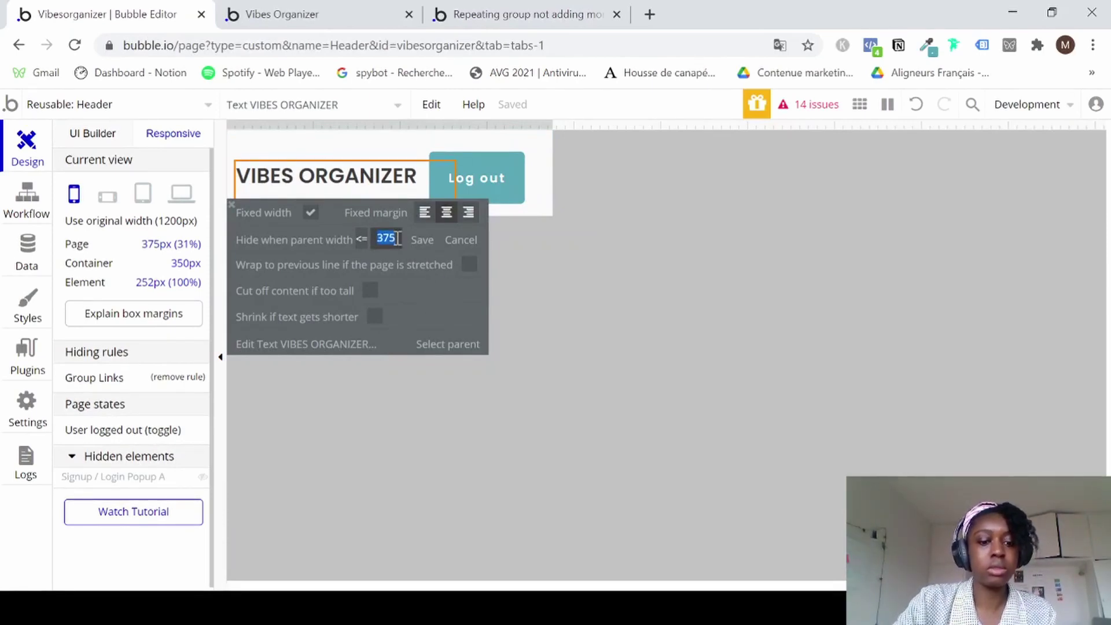
{"action": "type", "text": "400"}
{"action": "left_click", "coordinate": [425, 241]}
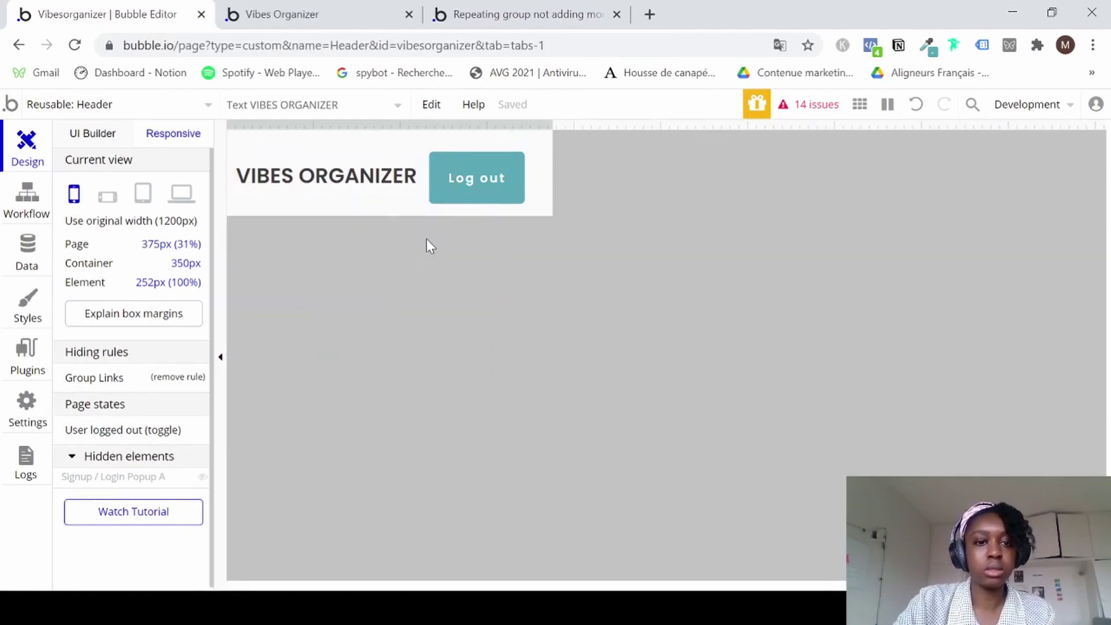
{"action": "left_click", "coordinate": [282, 193]}
{"action": "left_click", "coordinate": [222, 222]}
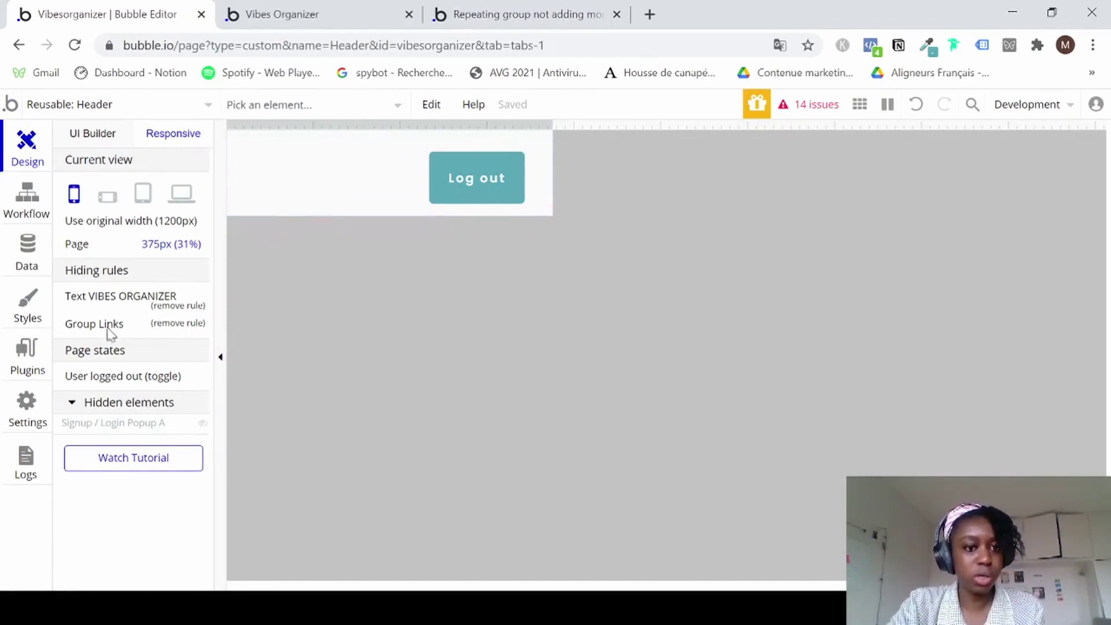
{"action": "mouse_move", "coordinate": [168, 324]}
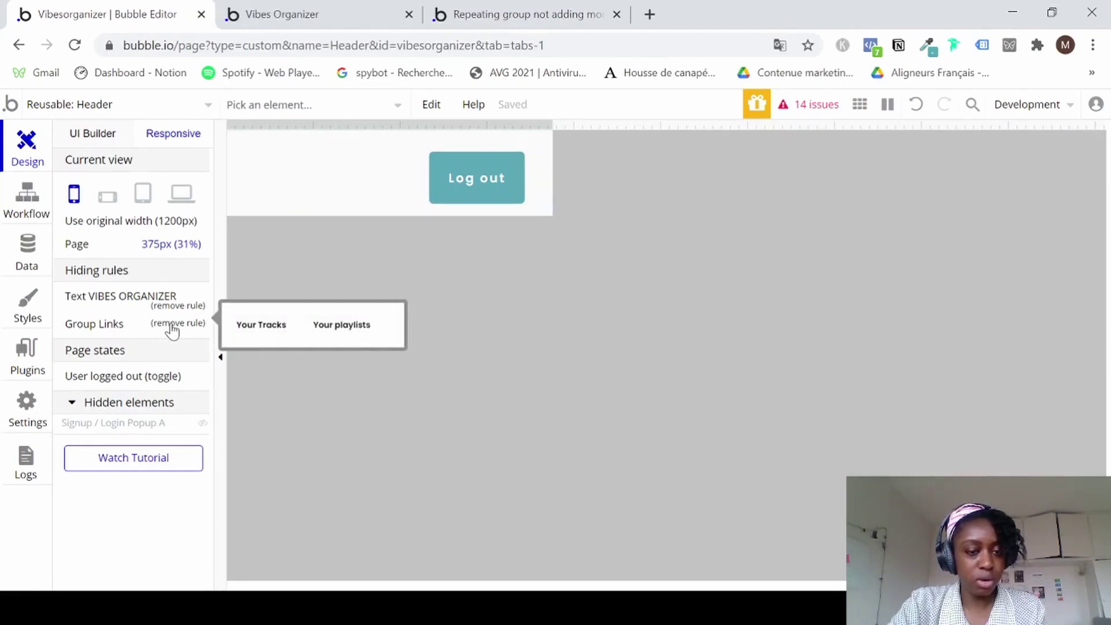
Draw a small icon element about 54 by 21 px in the Navigation container, just below the VIBES ORGANIZER text.
{"action": "left_click", "coordinate": [102, 135]}
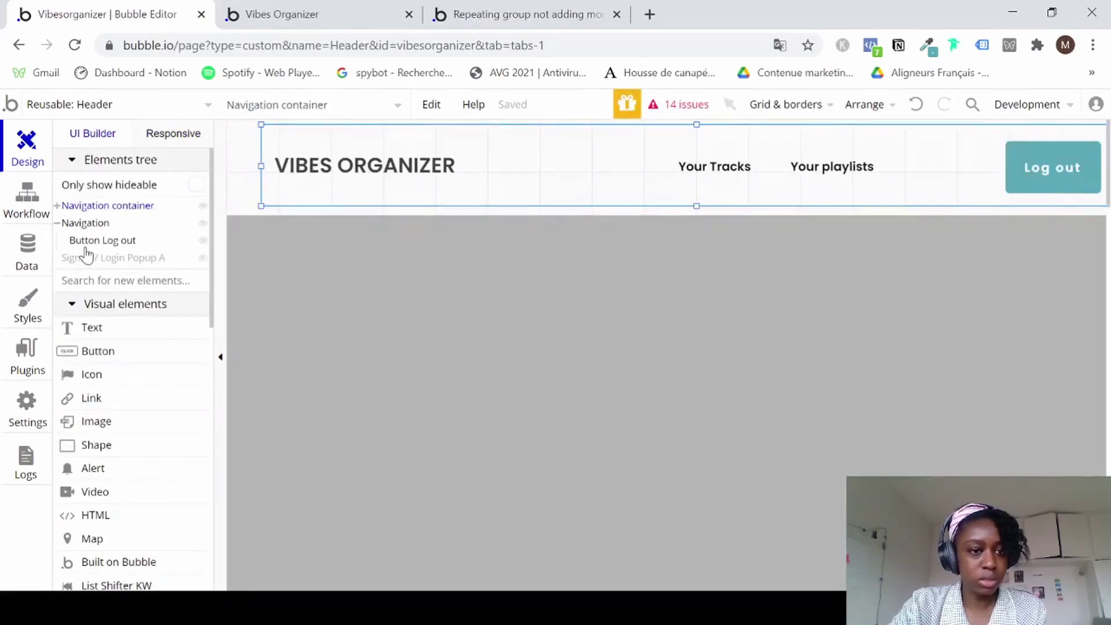
{"action": "left_click", "coordinate": [62, 228]}
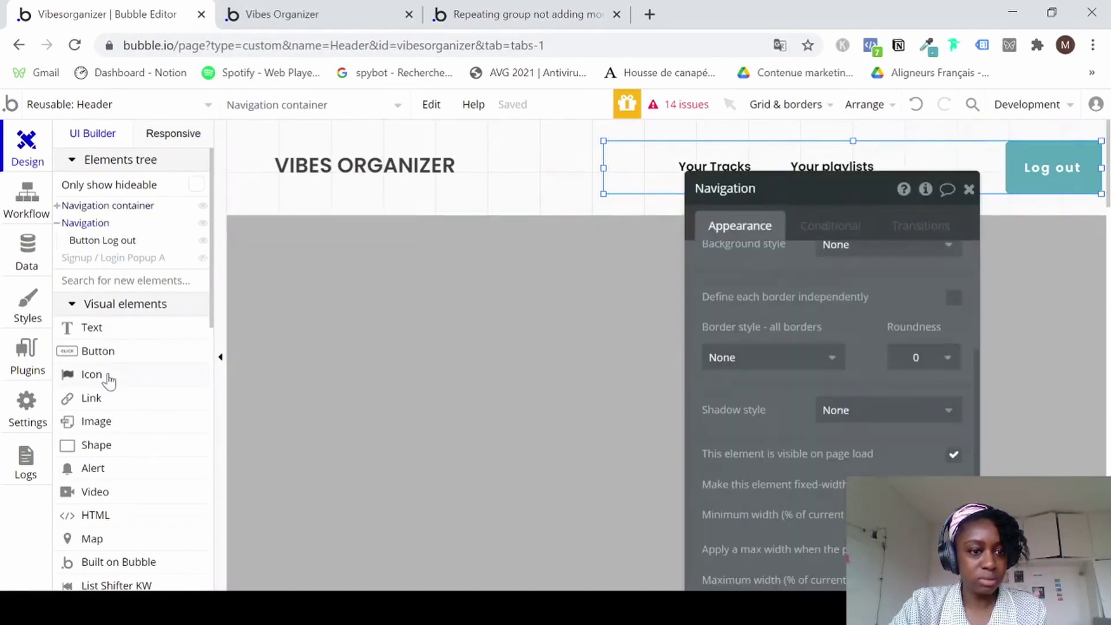
{"action": "left_click", "coordinate": [107, 376]}
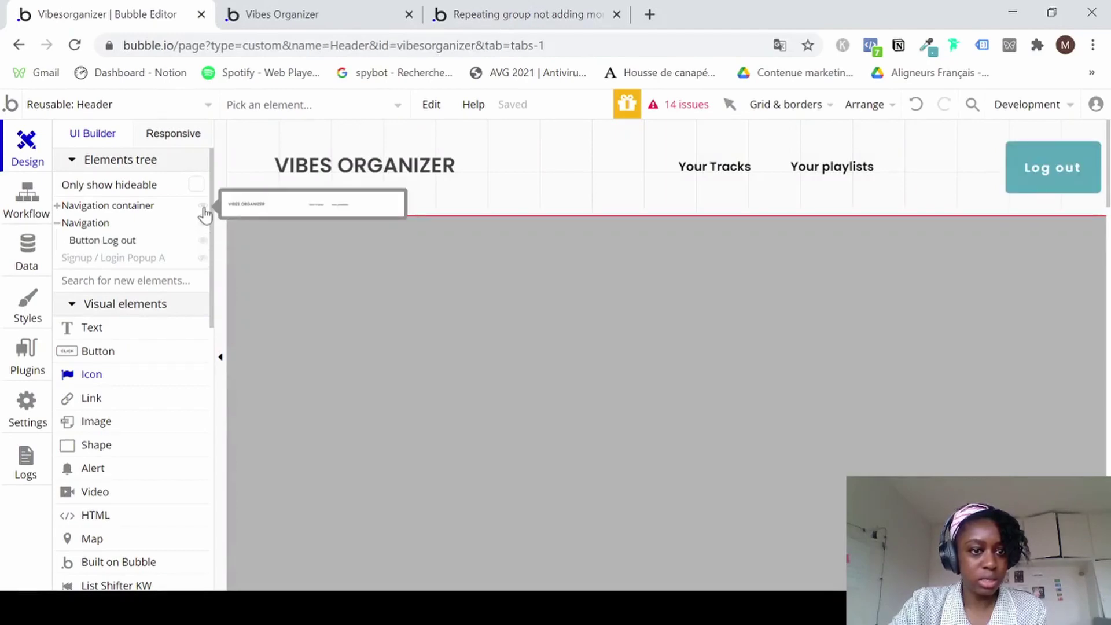
{"action": "left_click", "coordinate": [145, 334]}
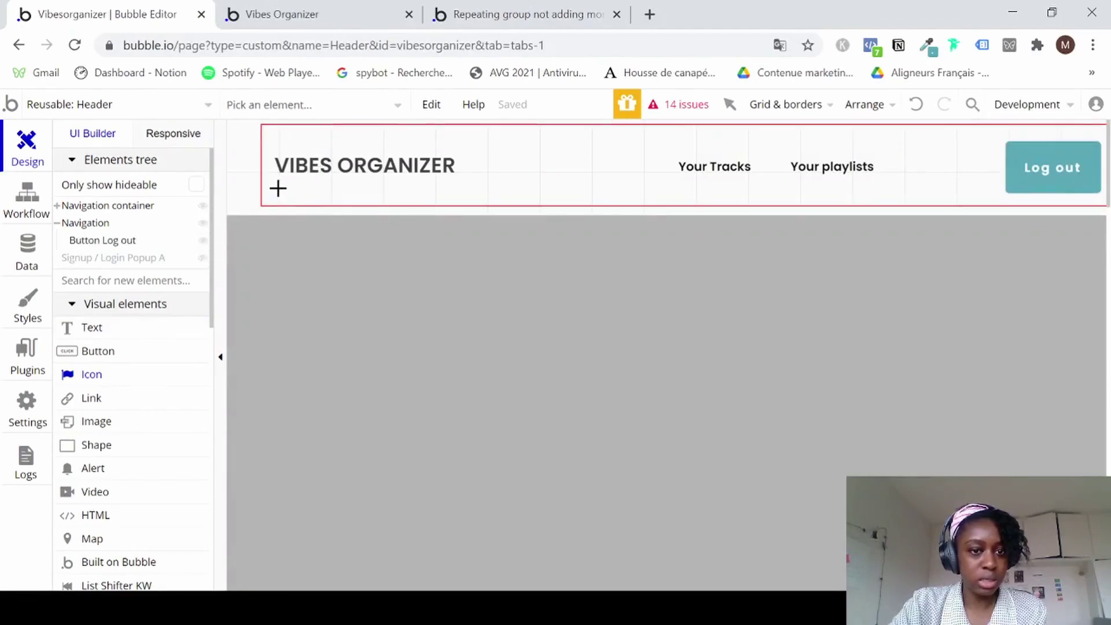
{"action": "left_click_drag", "start_coordinate": [278, 188], "coordinate": [325, 206]}
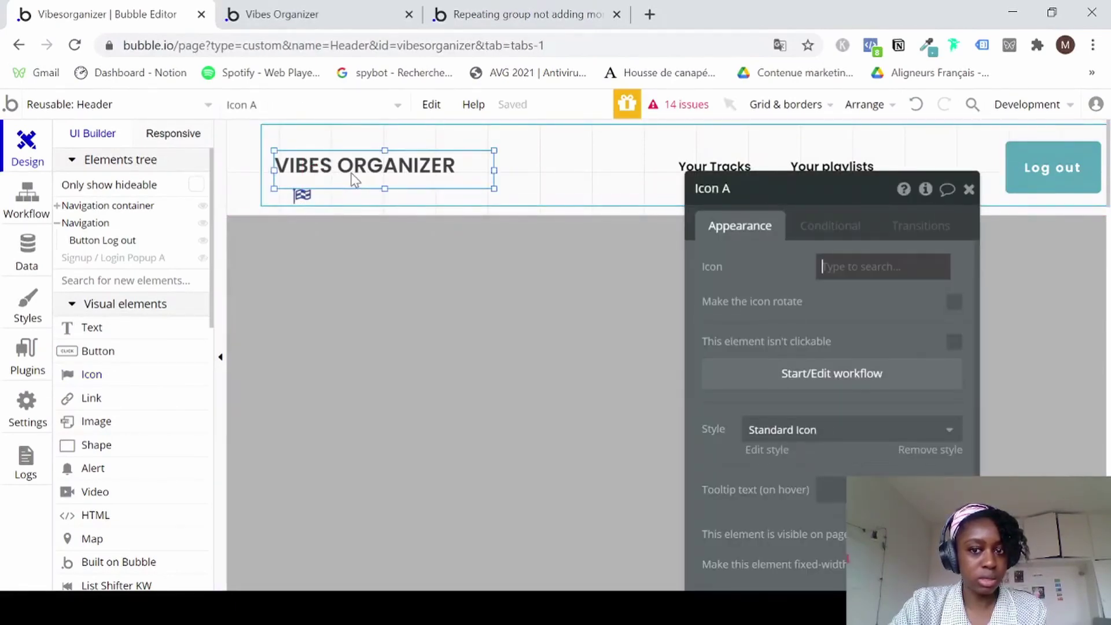
Hide the VIBES ORGANIZER text in the editor, enlarge the icon to about 75 by 60 px and move it up level with Log out.
{"action": "left_click", "coordinate": [56, 206]}
{"action": "left_click", "coordinate": [203, 240]}
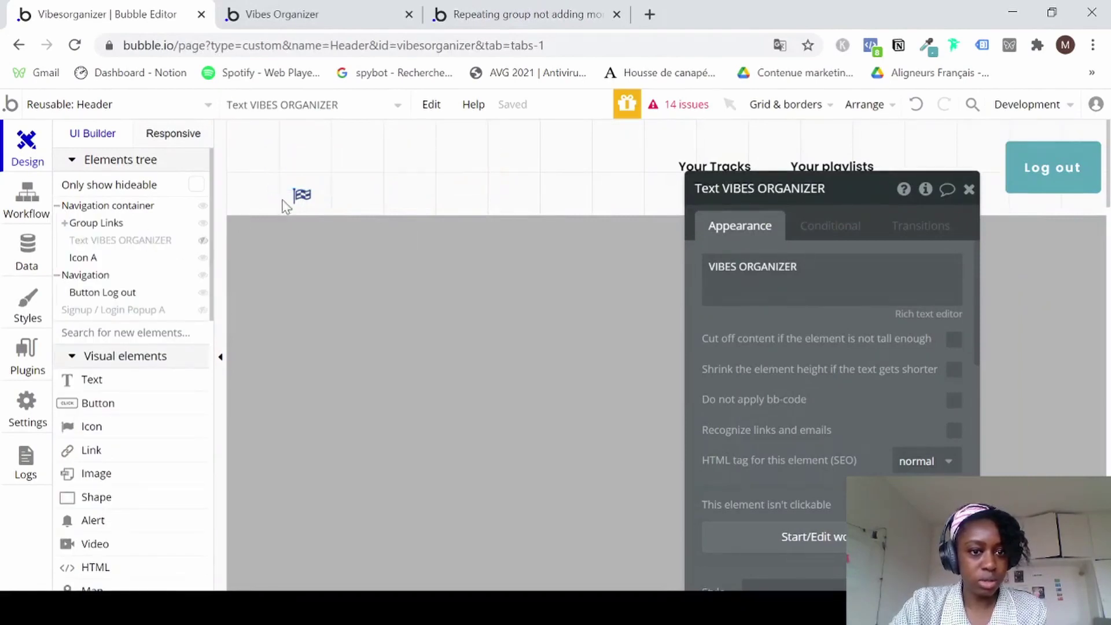
{"action": "left_click", "coordinate": [304, 194]}
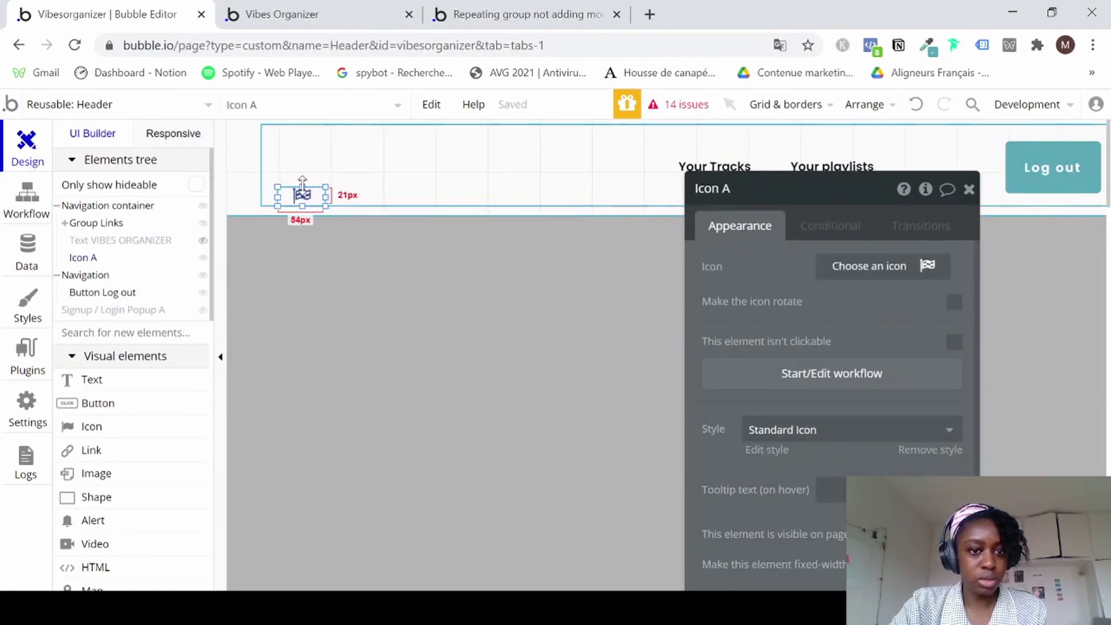
{"action": "left_click_drag", "start_coordinate": [302, 186], "coordinate": [303, 144]}
{"action": "left_click_drag", "start_coordinate": [304, 155], "coordinate": [345, 203]}
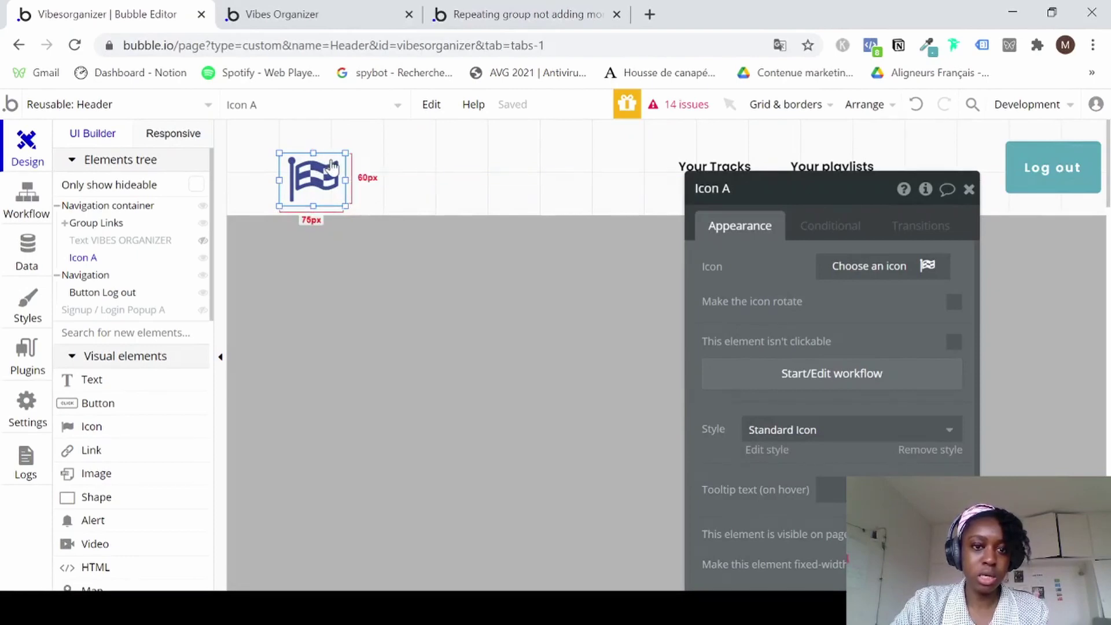
{"action": "left_click_drag", "start_coordinate": [331, 161], "coordinate": [331, 151]}
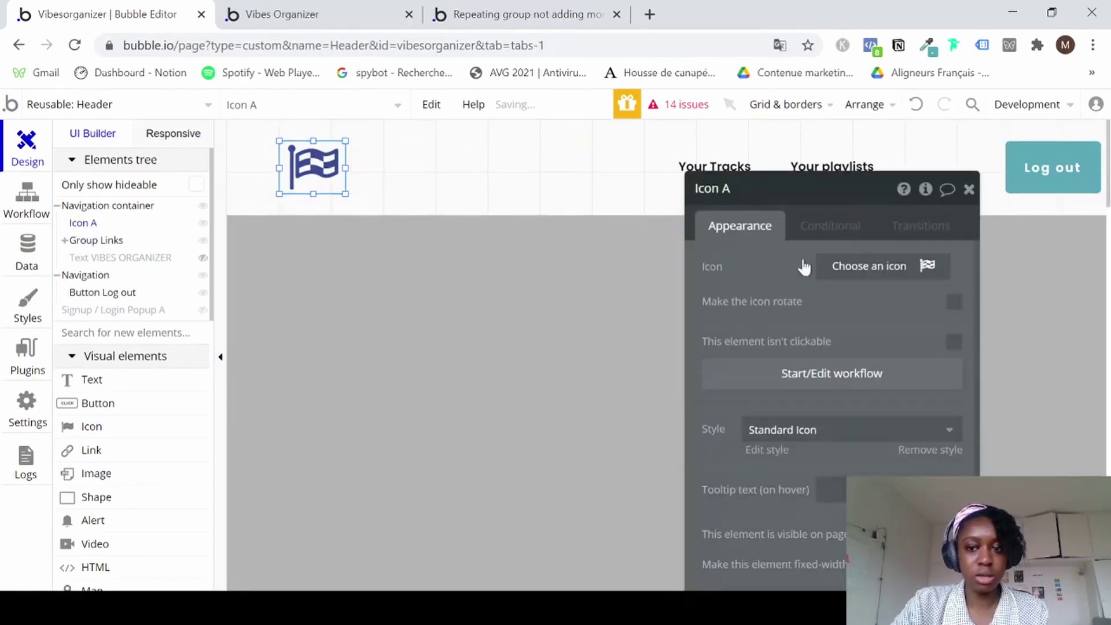
Try to find a menu symbol for the new icon element by searching the icon library for "MENU".
{"action": "left_click", "coordinate": [862, 269]}
{"action": "left_click", "coordinate": [863, 270]}
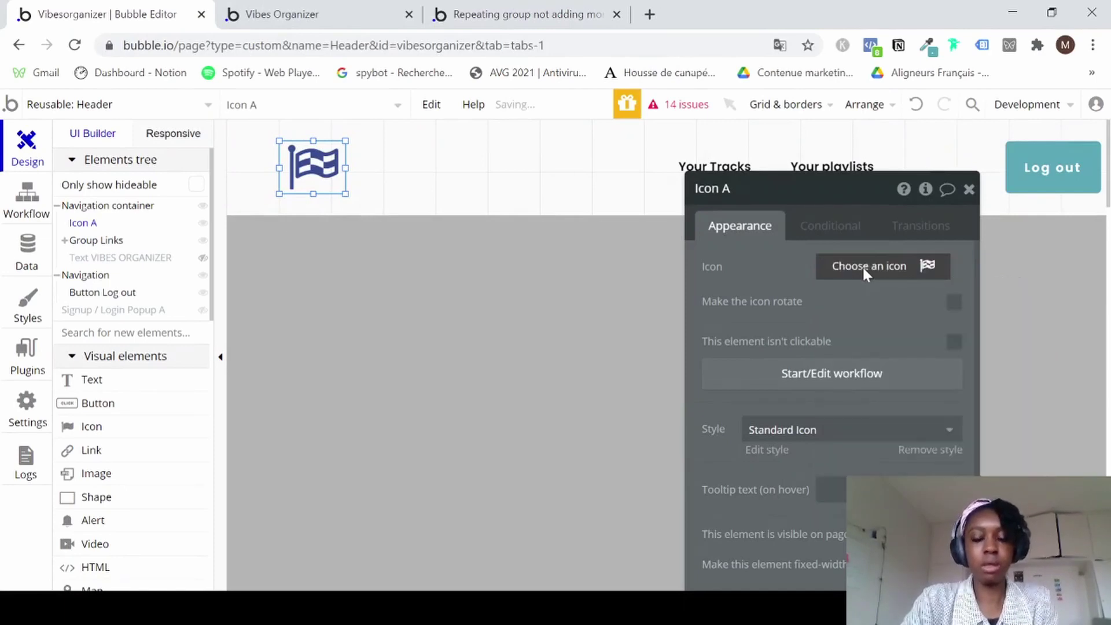
{"action": "left_click", "coordinate": [864, 272]}
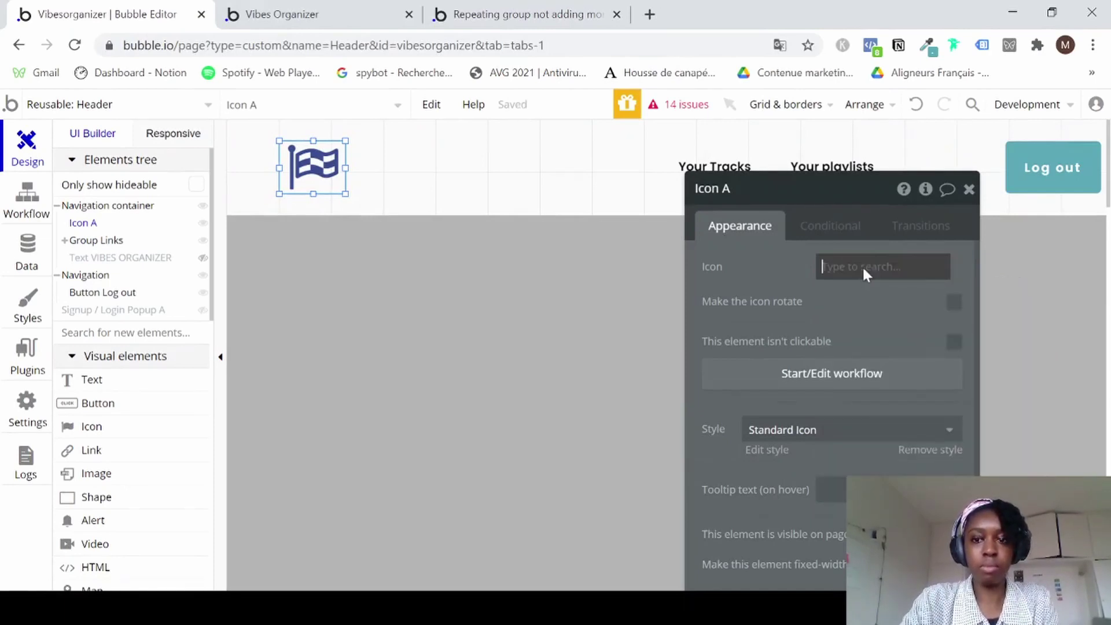
{"action": "type", "text": "MENN"}
{"action": "key", "text": "BackSpace"}
{"action": "key", "text": "BackSpace"}
{"action": "key", "text": "BackSpace"}
{"action": "key", "text": "BackSpace"}
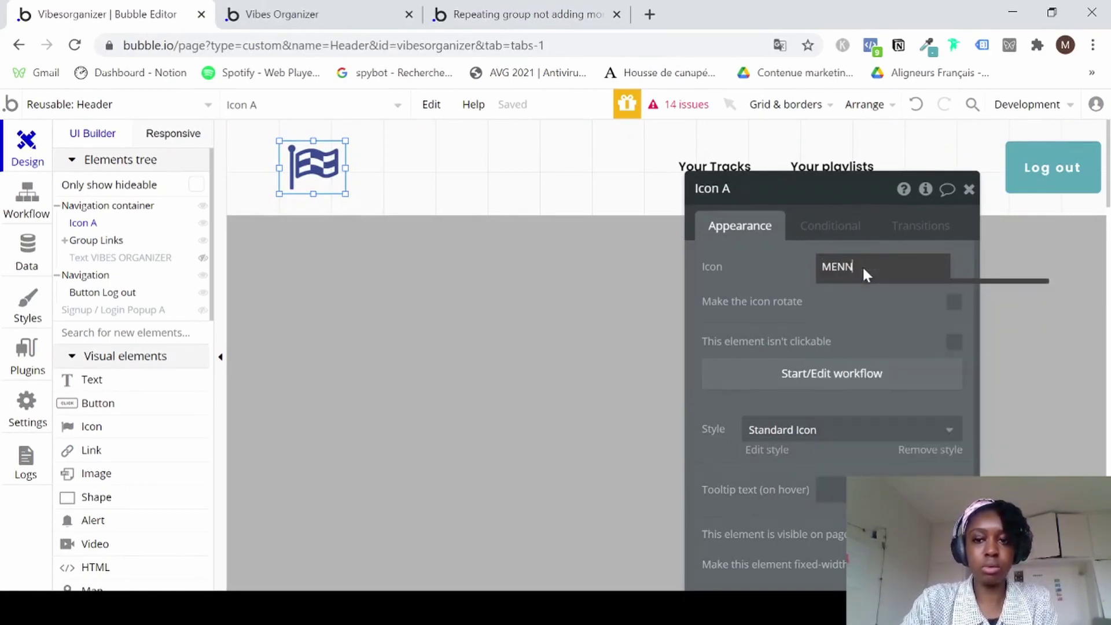
{"action": "type", "text": "MENU"}
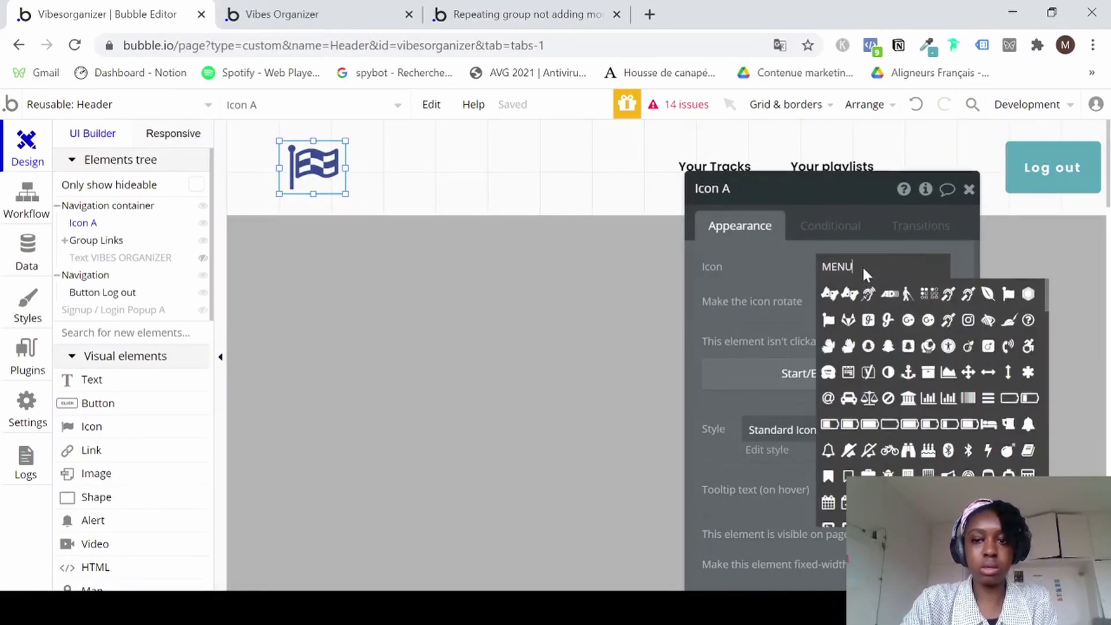
{"action": "double_click", "coordinate": [839, 265]}
{"action": "key", "text": "Return"}
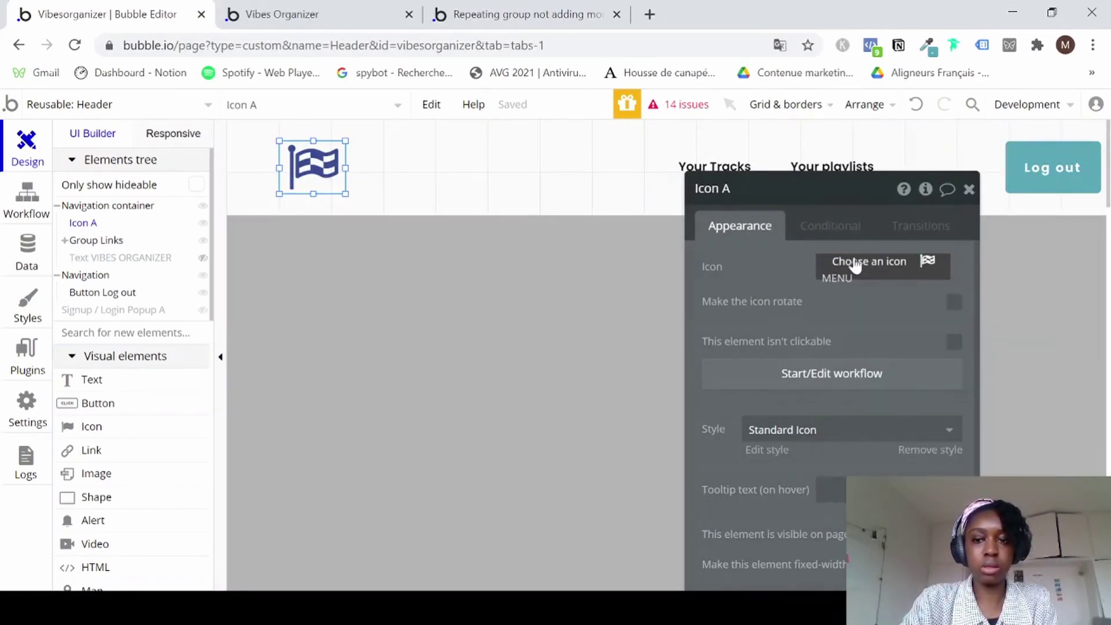
{"action": "key", "text": "Return"}
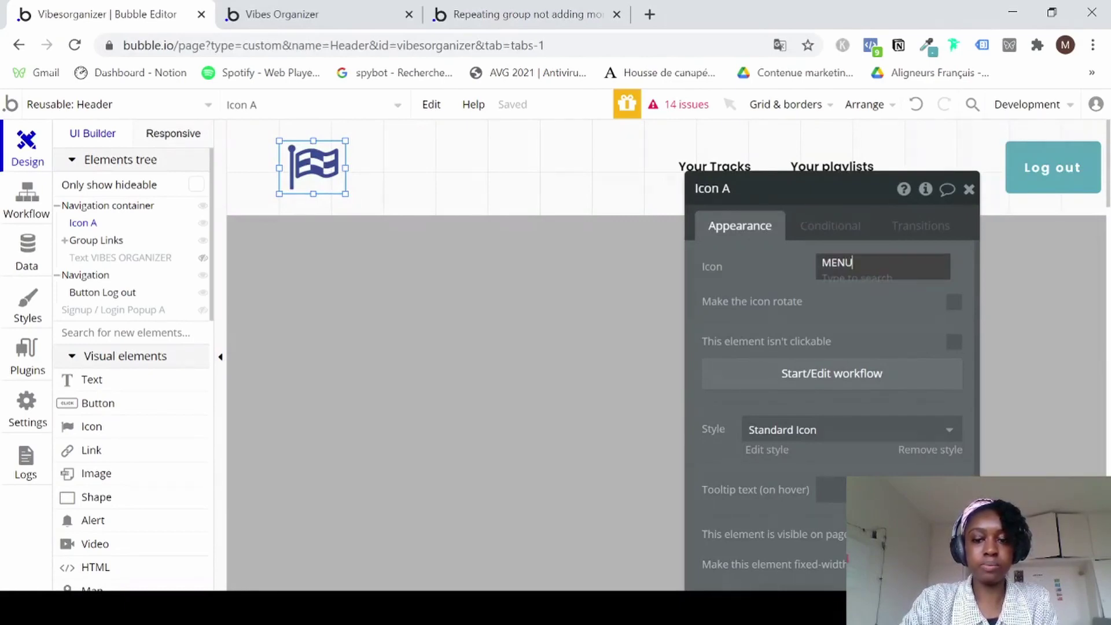
Replace the MENU search in the icon library and choose the three-bar fa-bars symbol for the icon element.
{"action": "left_click", "coordinate": [830, 300]}
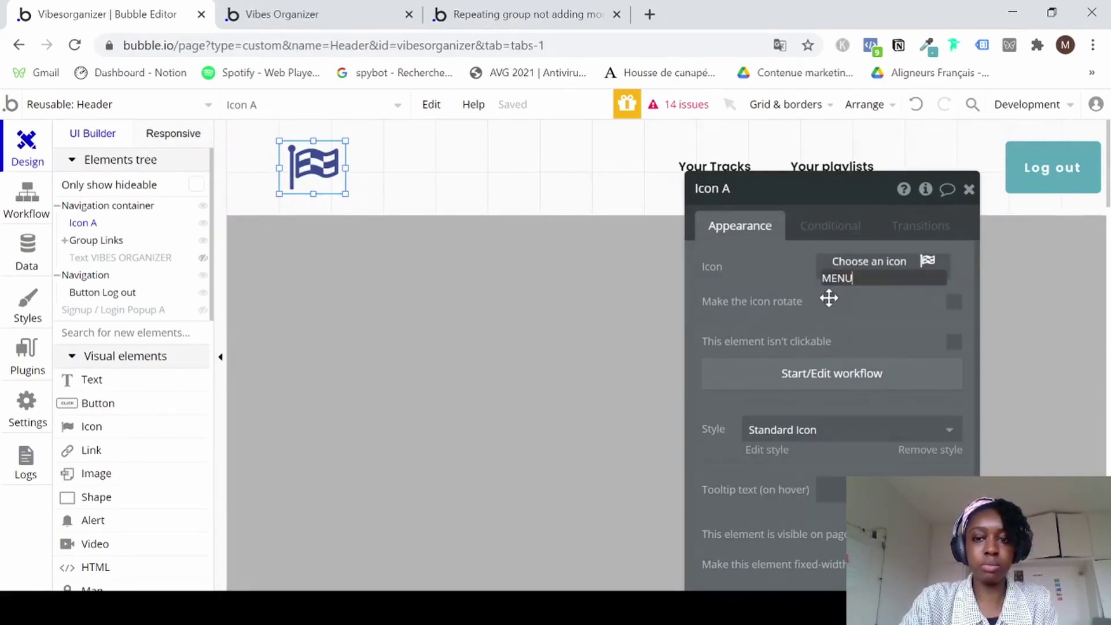
{"action": "double_click", "coordinate": [845, 278]}
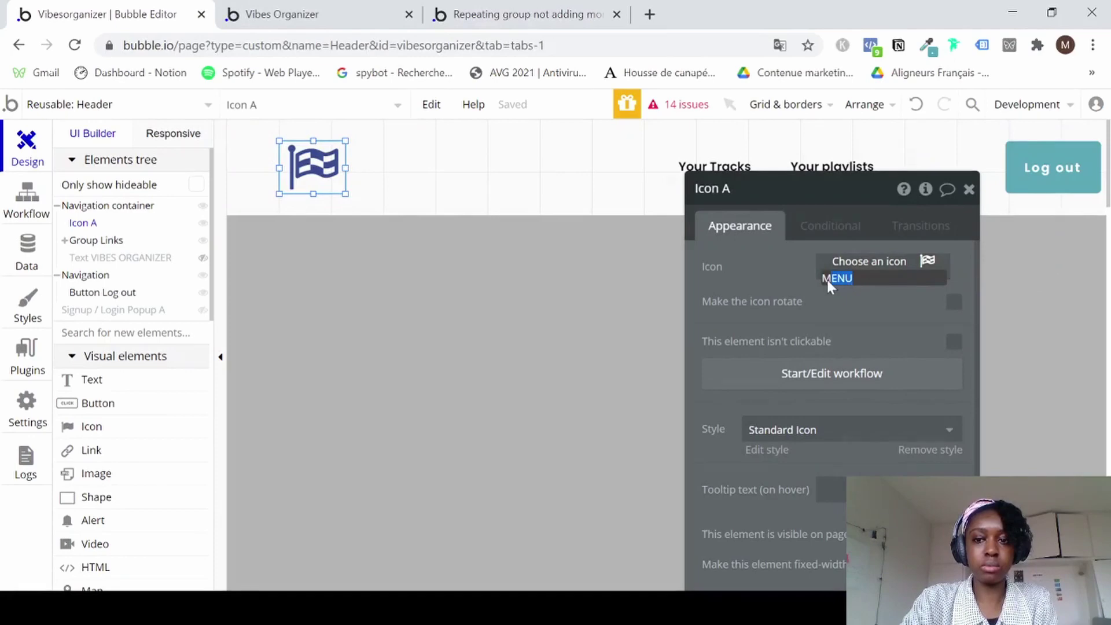
{"action": "key", "text": "BackSpace"}
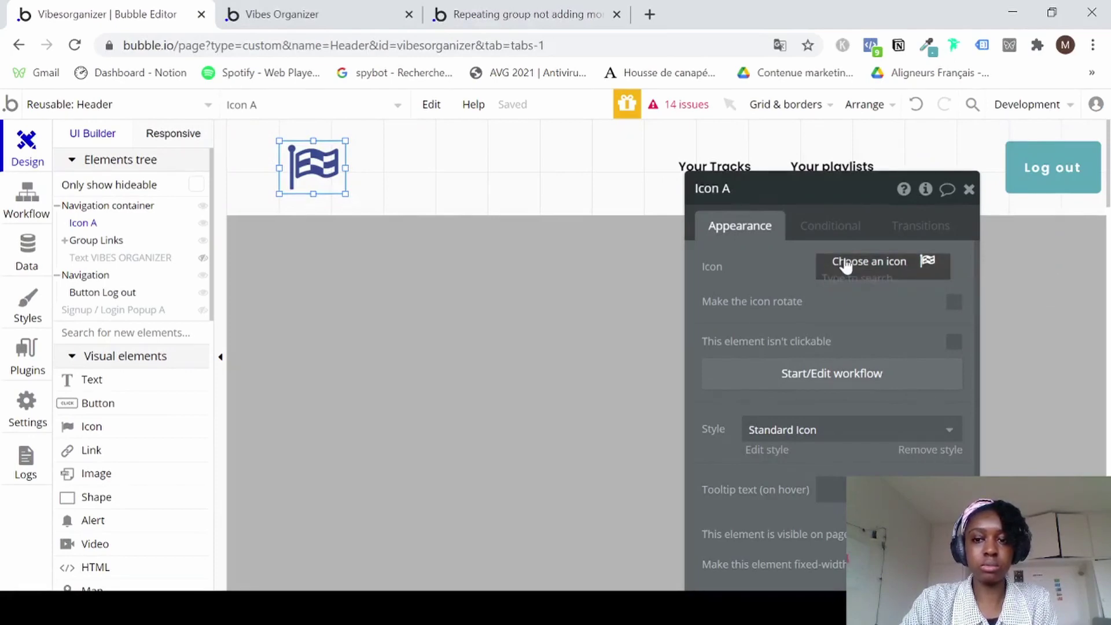
{"action": "left_click", "coordinate": [844, 263]}
{"action": "left_click", "coordinate": [843, 263]}
{"action": "type", "text": "b"}
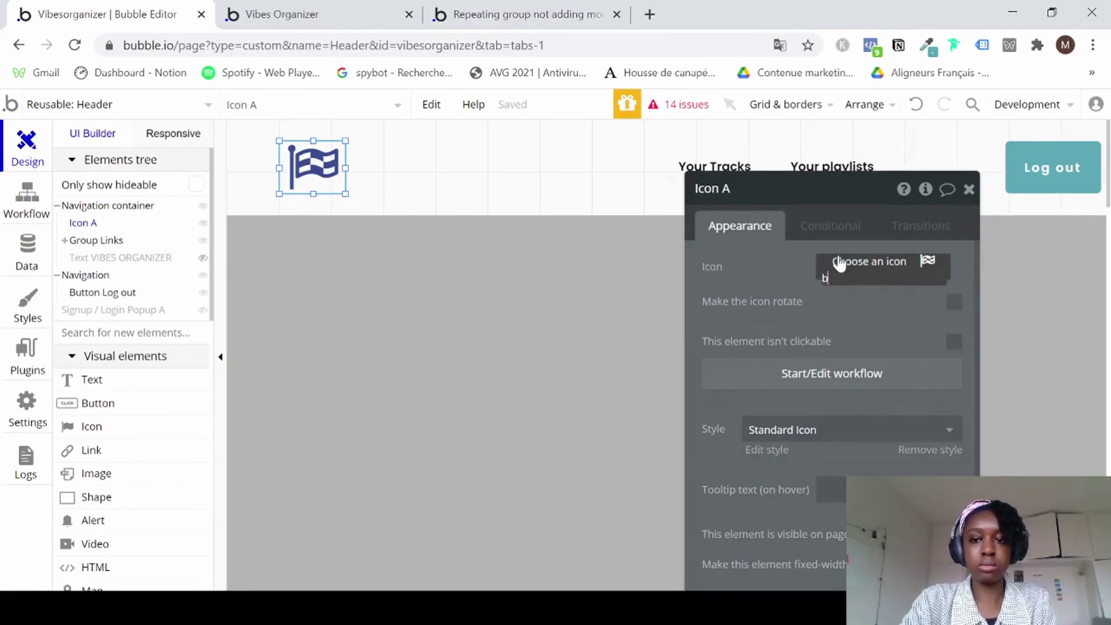
{"action": "left_click", "coordinate": [839, 263]}
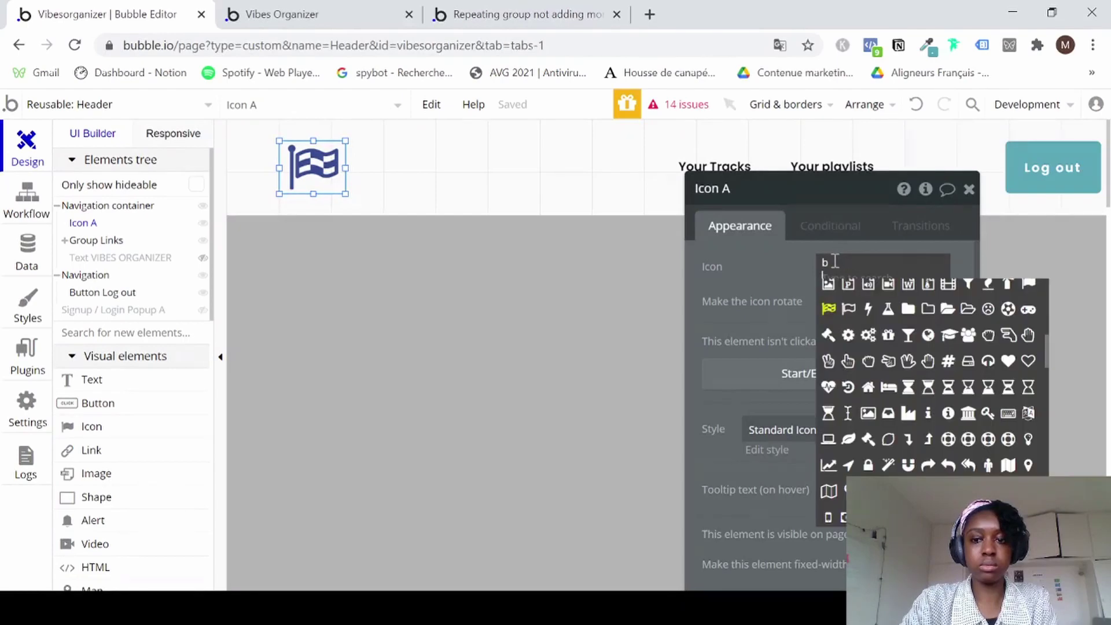
{"action": "left_click", "coordinate": [834, 262]}
{"action": "key", "text": "BackSpace"}
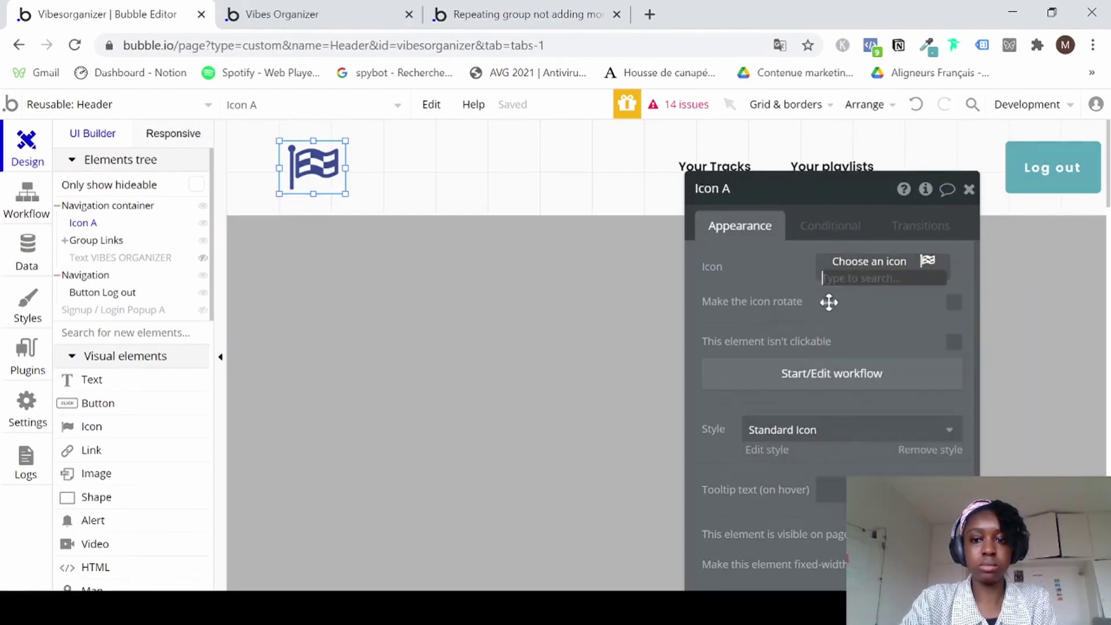
{"action": "left_click", "coordinate": [928, 264]}
{"action": "type", "text": "b"}
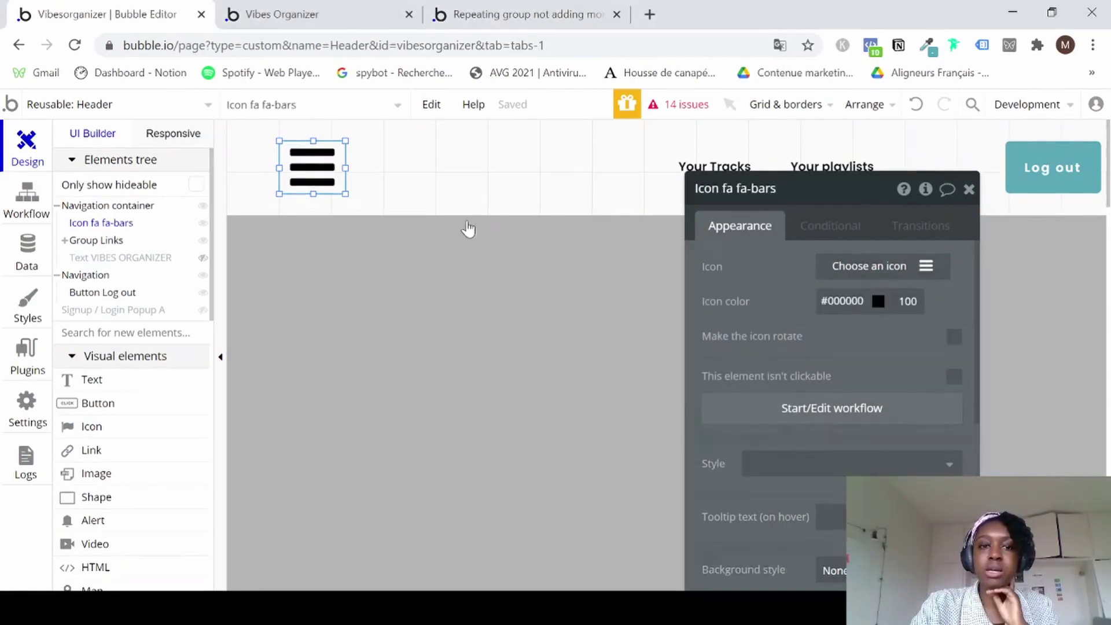
Shrink the menu icon to about 55 by 42 px and make it not visible on page load.
{"action": "left_click_drag", "start_coordinate": [345, 195], "coordinate": [328, 178]}
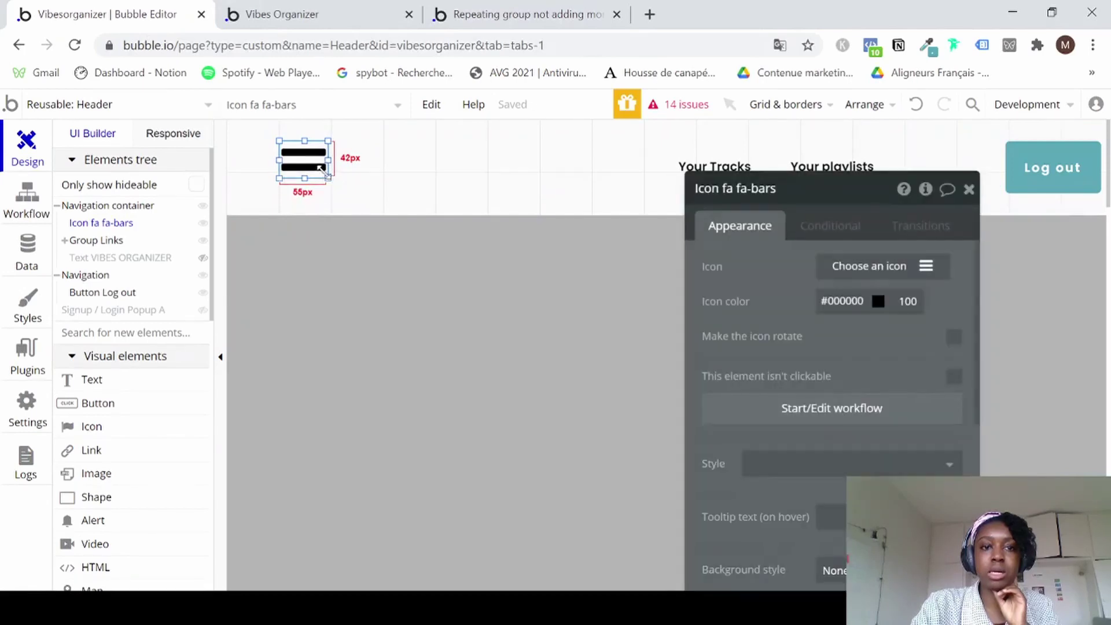
{"action": "scroll", "coordinate": [937, 371], "scroll_direction": "down", "scroll_amount": 3}
{"action": "scroll", "coordinate": [937, 371], "scroll_direction": "down", "scroll_amount": 5}
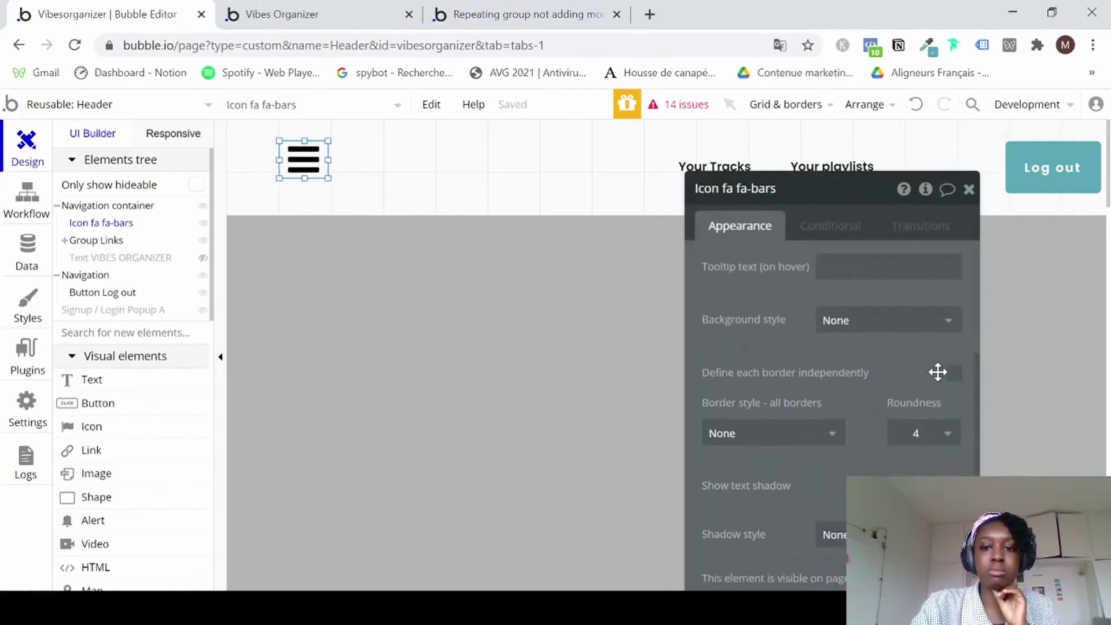
{"action": "left_click", "coordinate": [954, 410]}
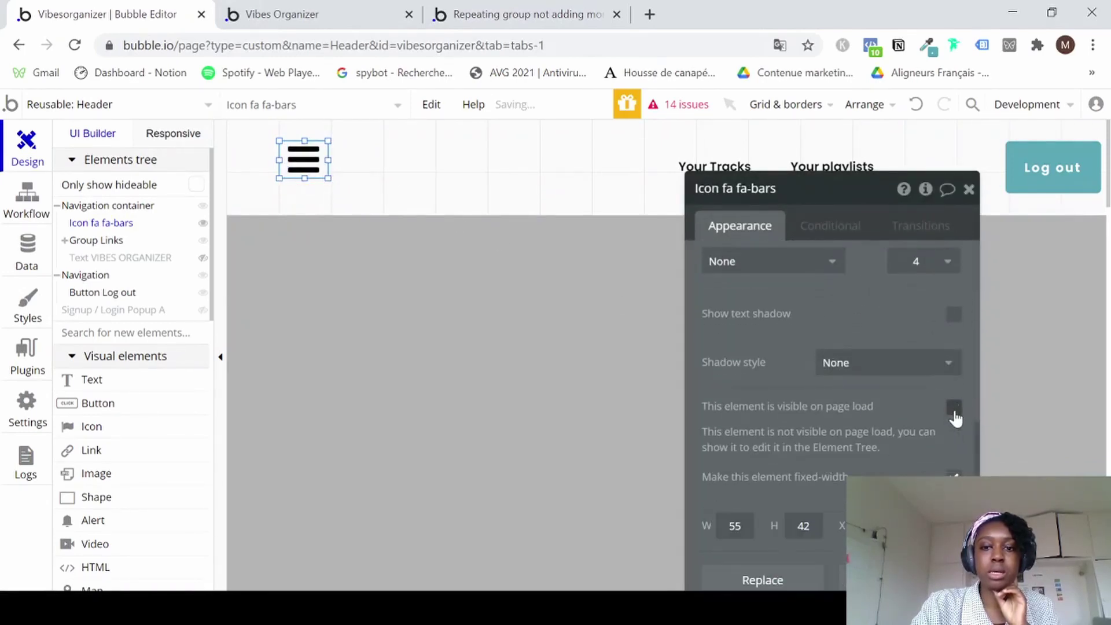
Start a workflow in the Header that runs when the fa-bars icon is clicked.
{"action": "right_click", "coordinate": [294, 166]}
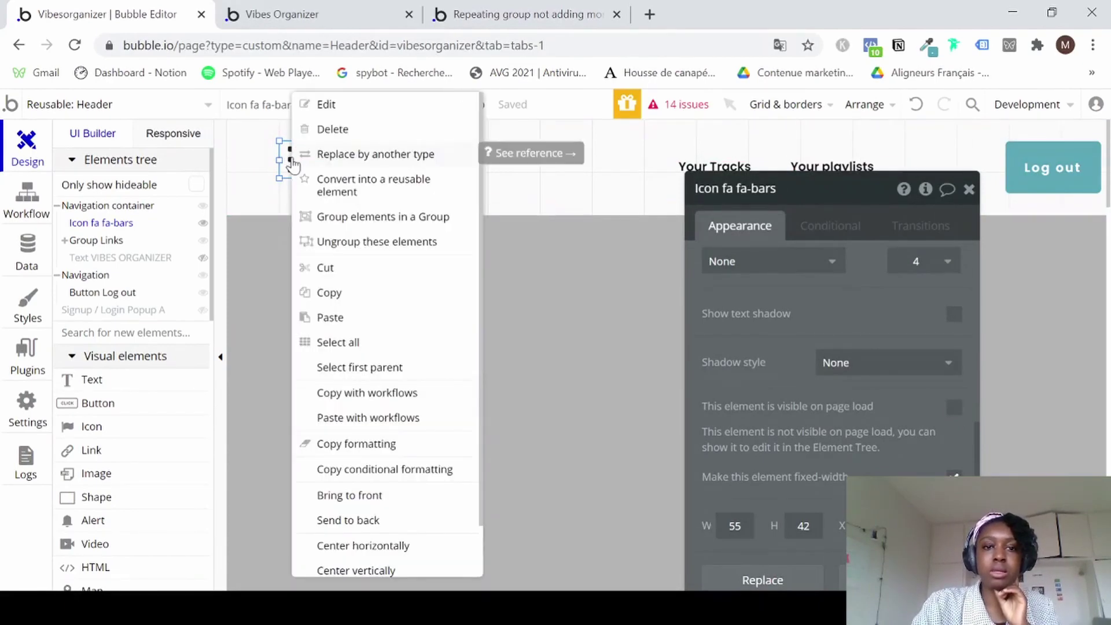
{"action": "scroll", "coordinate": [372, 481], "scroll_direction": "down", "scroll_amount": 1}
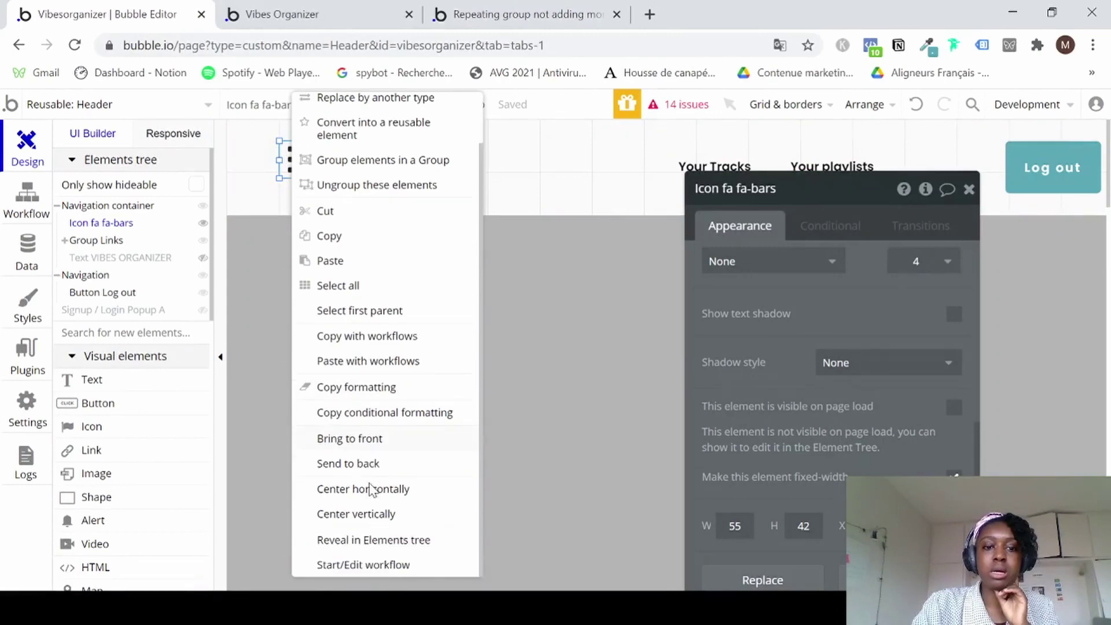
{"action": "left_click", "coordinate": [381, 566]}
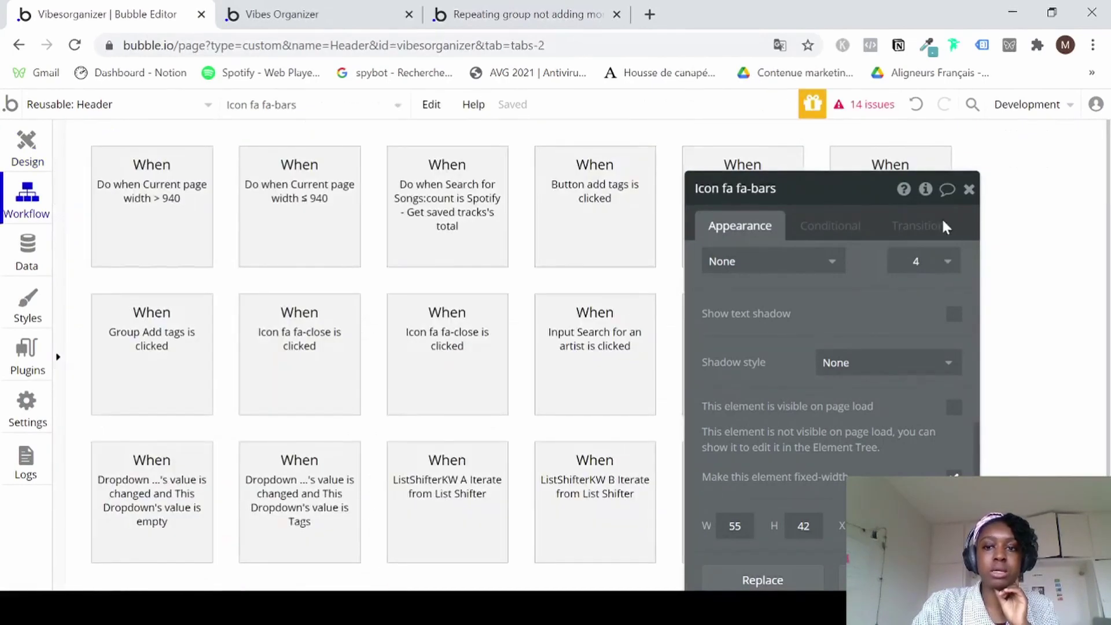
{"action": "left_click", "coordinate": [969, 190]}
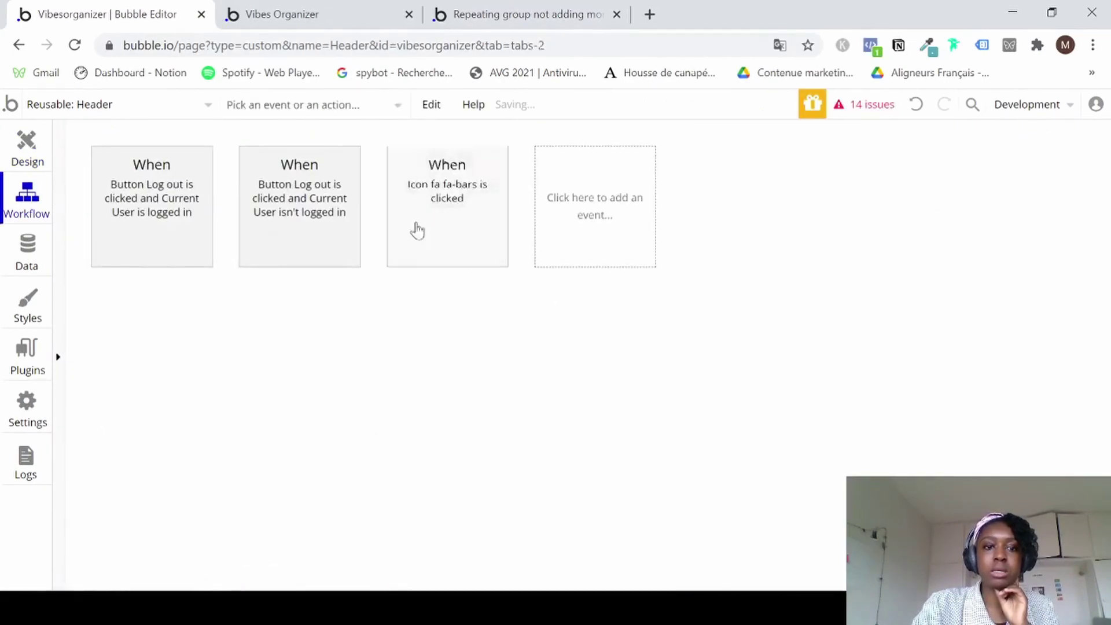
{"action": "left_click", "coordinate": [438, 219]}
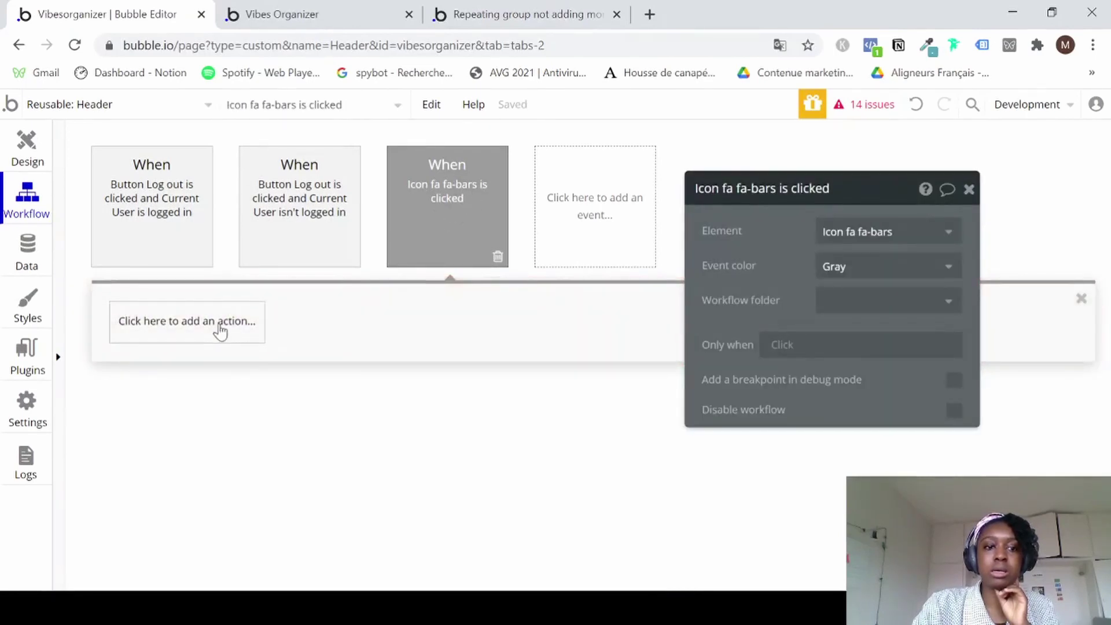
Add a Show an element action to the icon's click workflow, targeting Group Links.
{"action": "left_click", "coordinate": [218, 330]}
{"action": "type", "text": "show"}
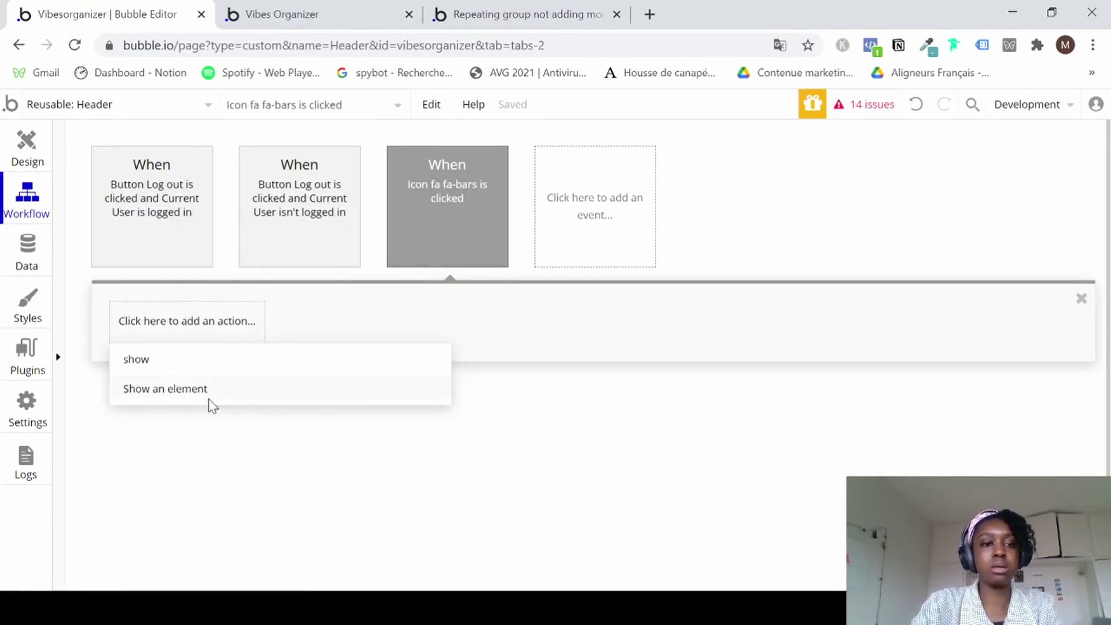
{"action": "left_click", "coordinate": [210, 399]}
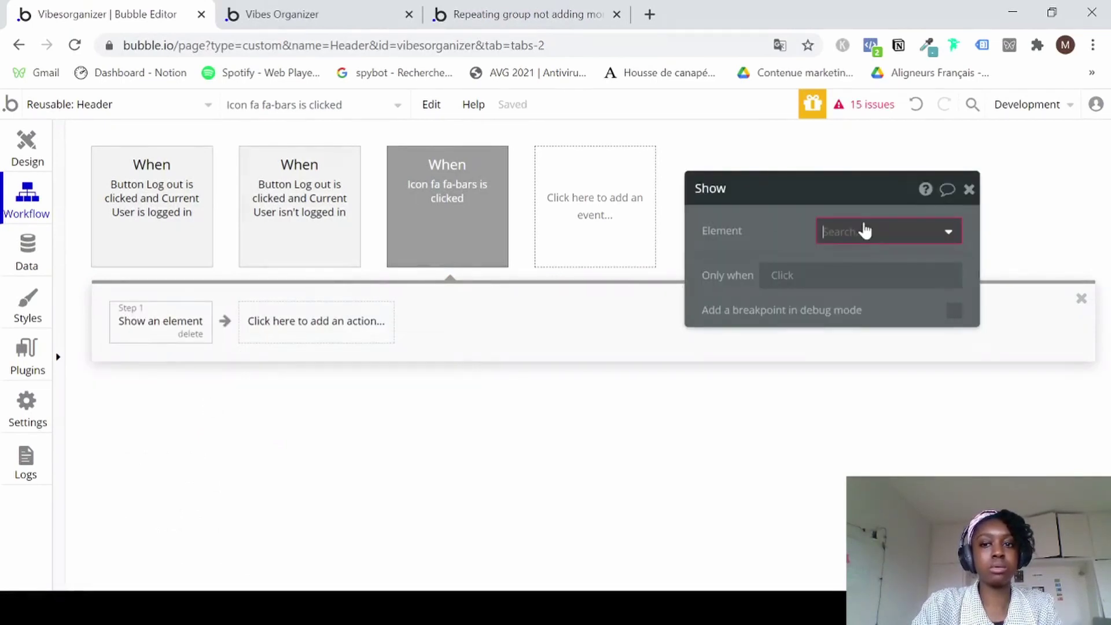
{"action": "left_click", "coordinate": [864, 230]}
{"action": "left_click", "coordinate": [843, 313]}
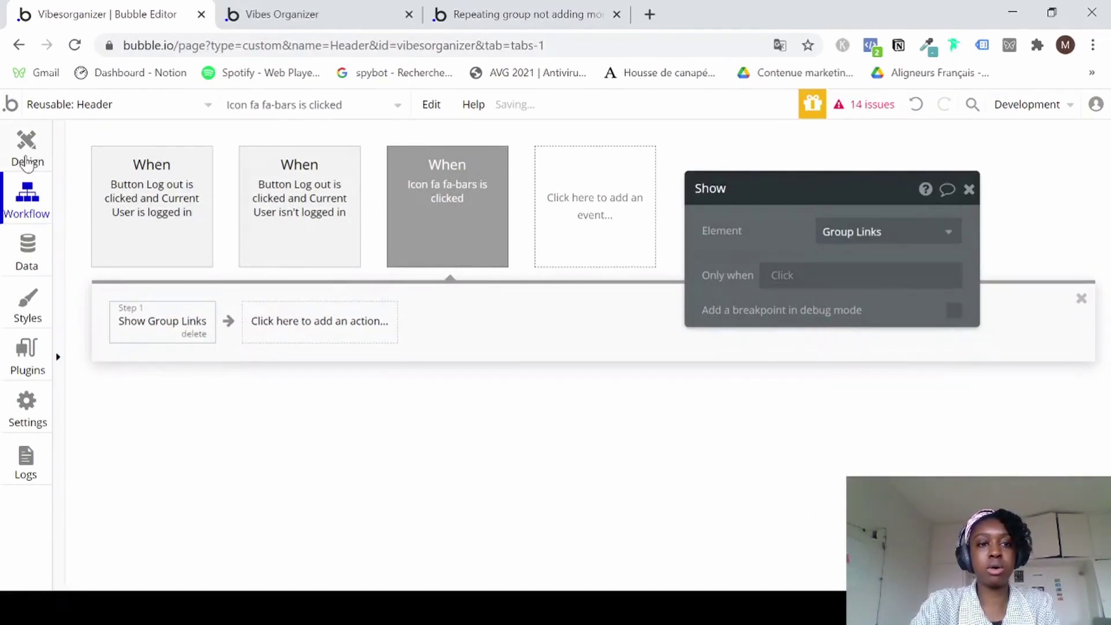
Return to the header design and define a condition on the fa-bars icon for Current page width ≤ 400.
{"action": "left_click", "coordinate": [28, 162]}
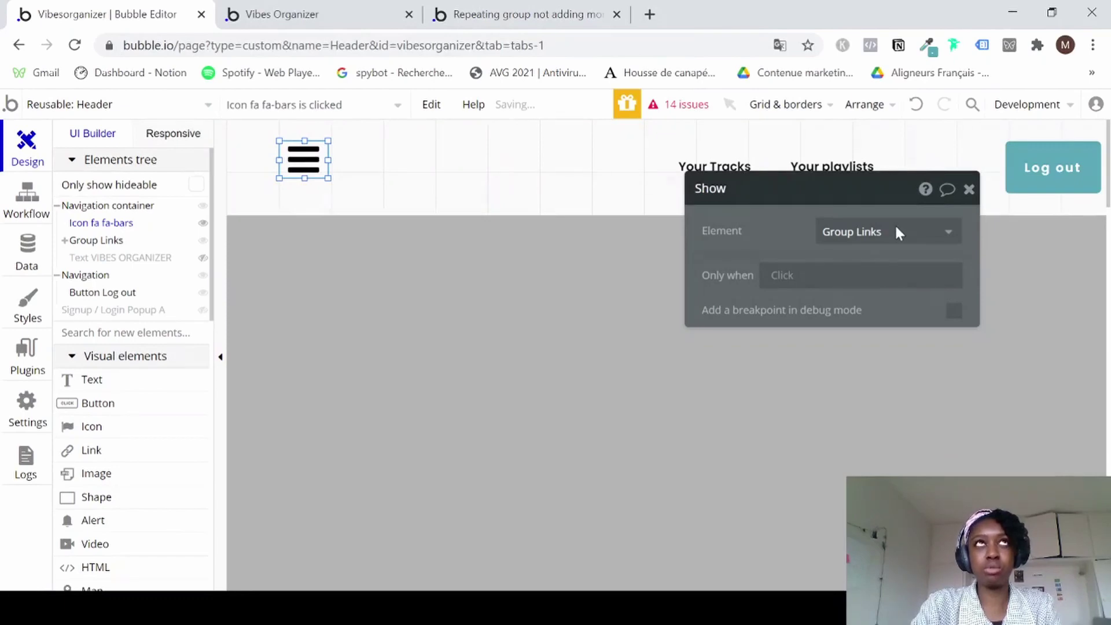
{"action": "left_click", "coordinate": [969, 191]}
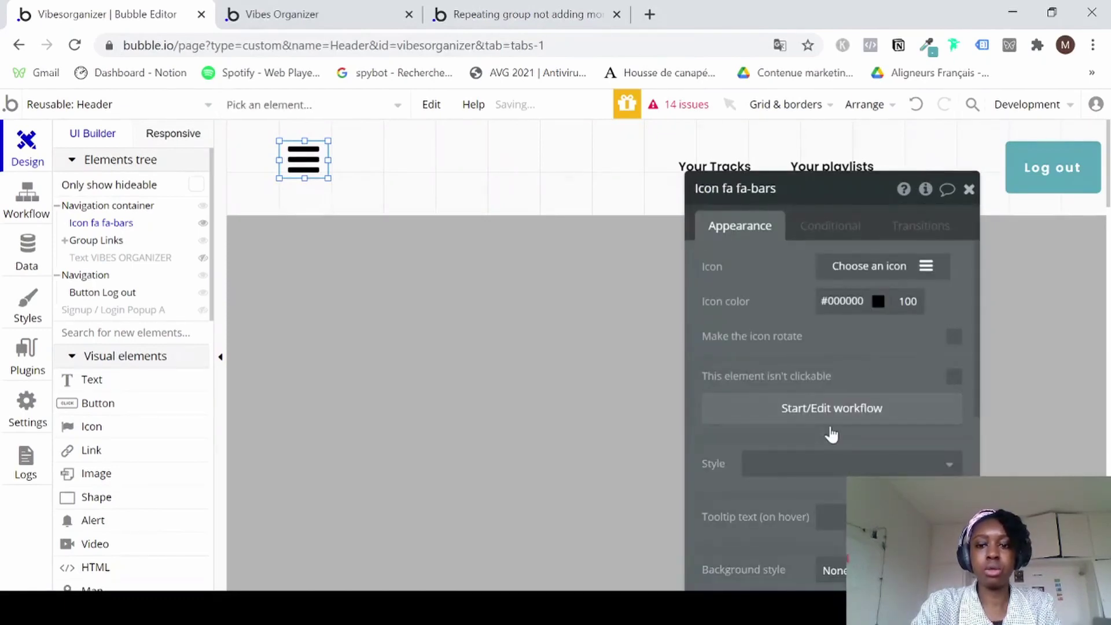
{"action": "scroll", "coordinate": [810, 483], "scroll_direction": "down", "scroll_amount": 3}
{"action": "left_click", "coordinate": [836, 230]}
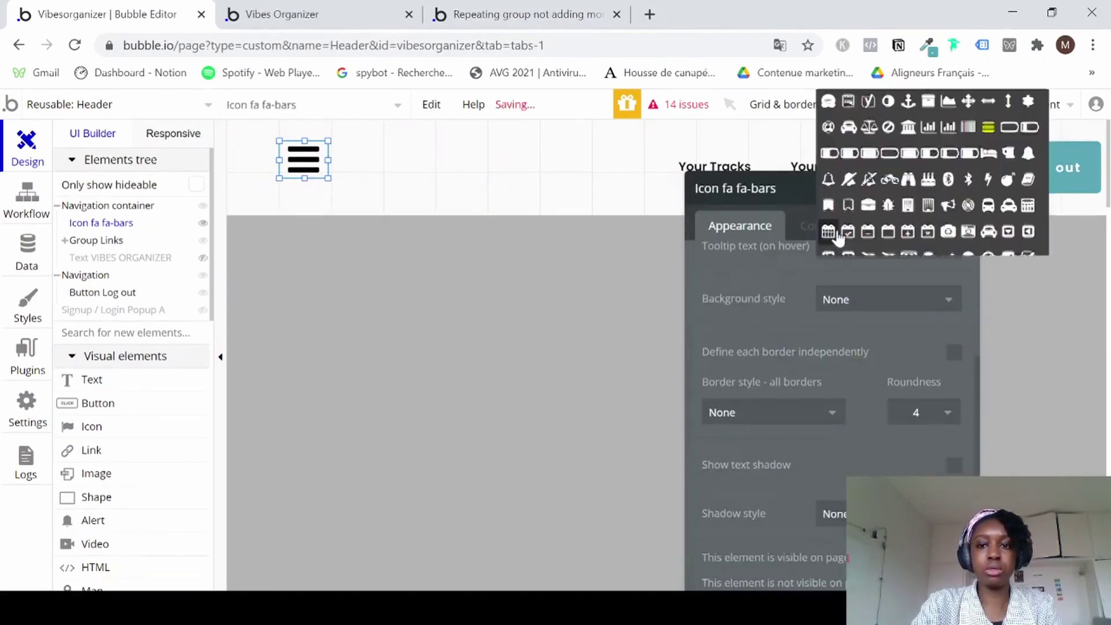
{"action": "left_click", "coordinate": [808, 226]}
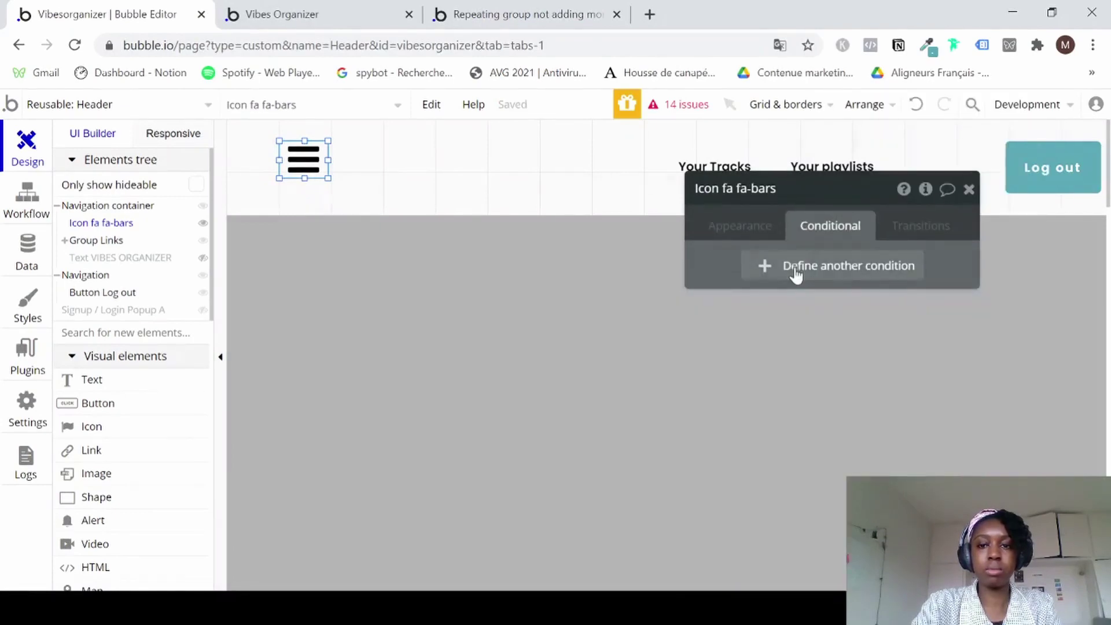
{"action": "left_click", "coordinate": [795, 273]}
{"action": "left_click", "coordinate": [762, 276]}
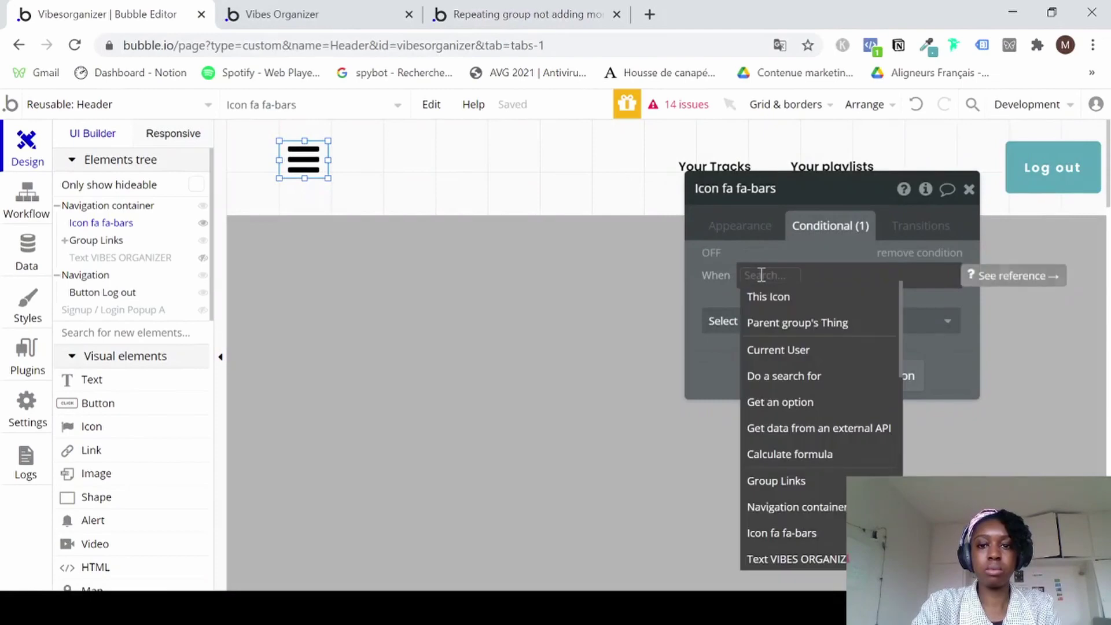
{"action": "type", "text": "curr"}
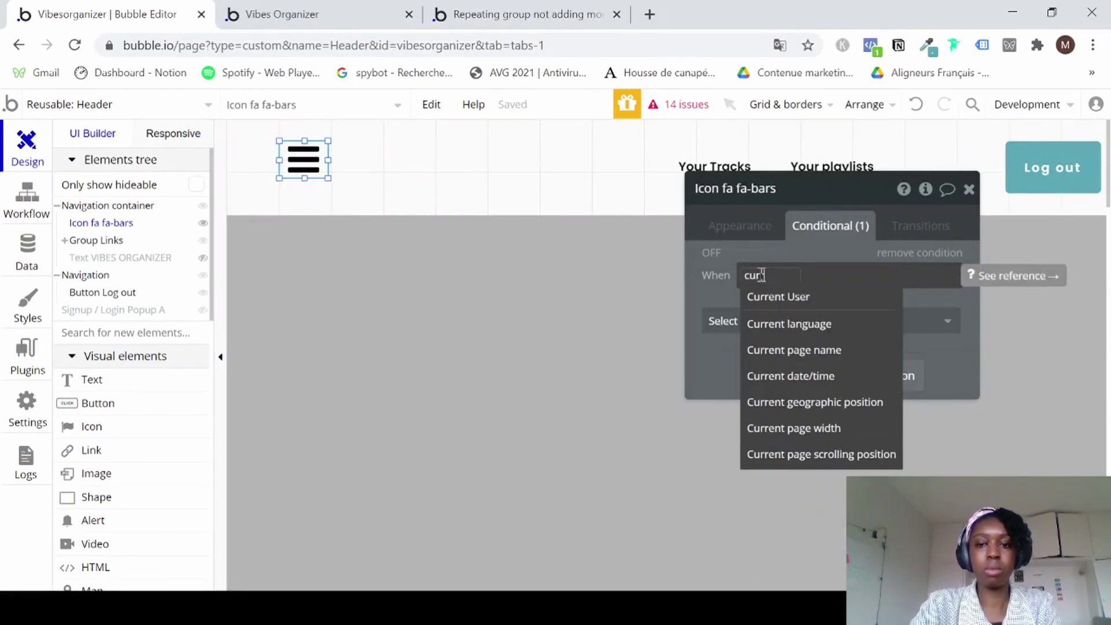
{"action": "left_click", "coordinate": [806, 431]}
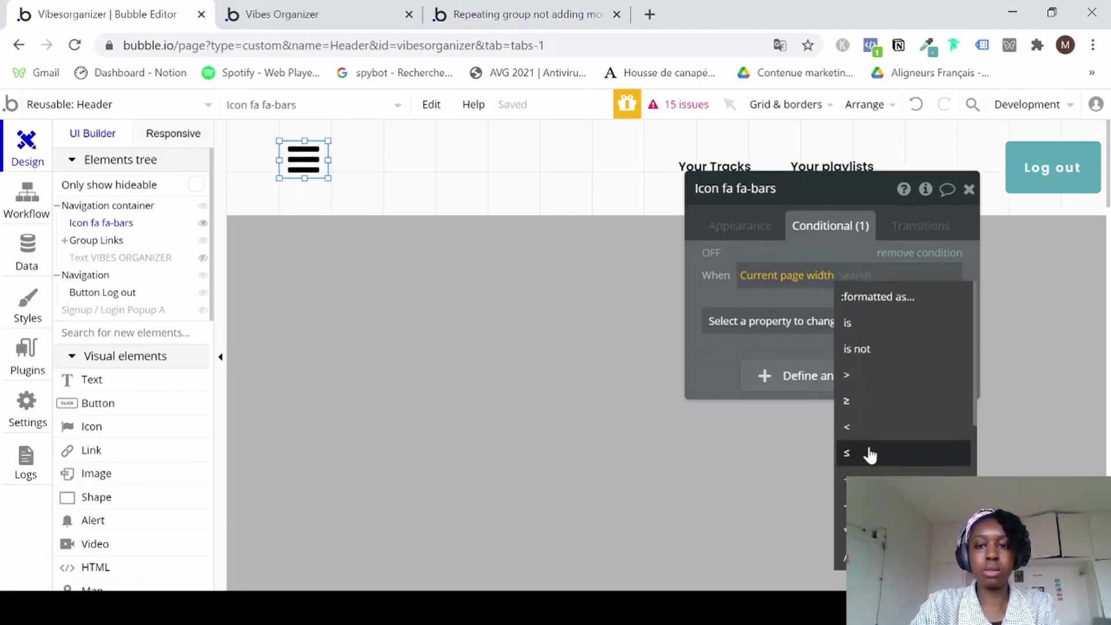
{"action": "left_click", "coordinate": [870, 453]}
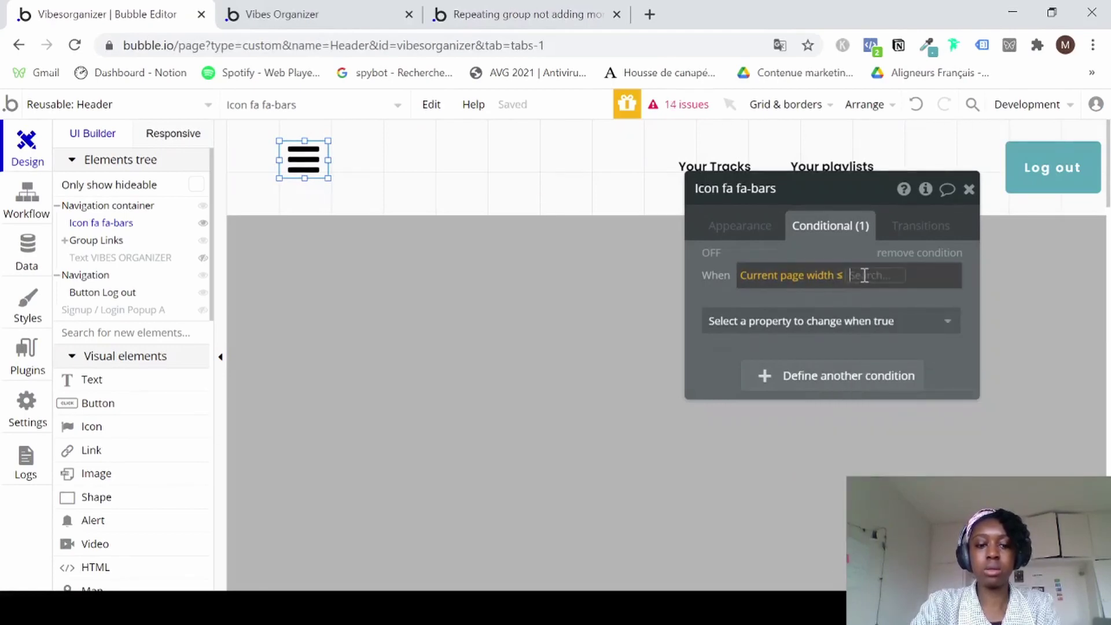
{"action": "type", "text": "400"}
{"action": "key", "text": "Return"}
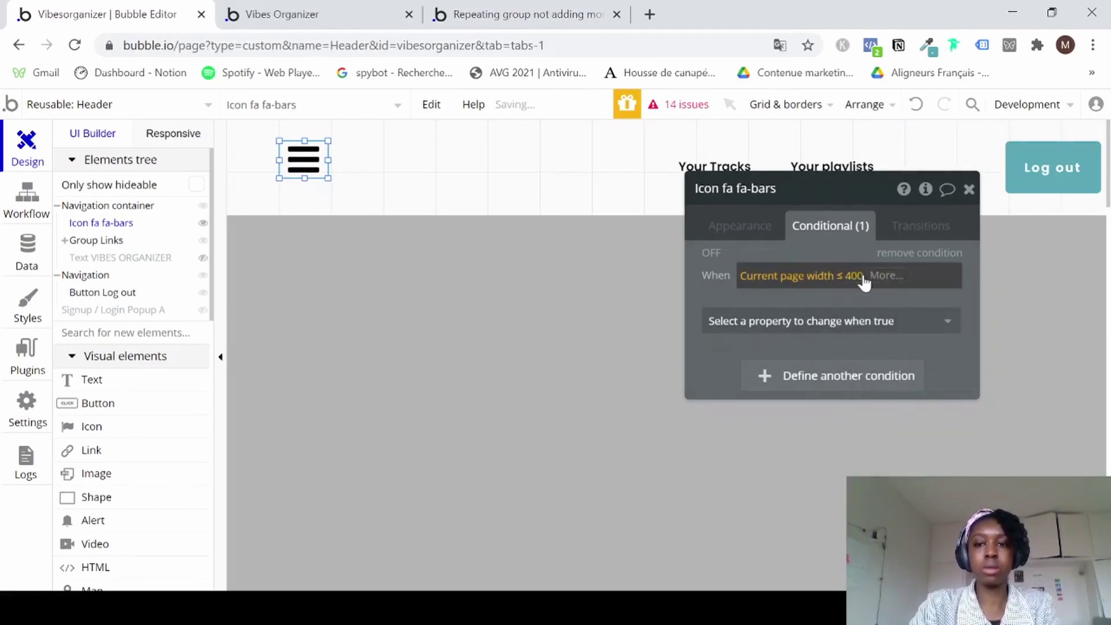
Make the fa-bars icon visible when its page width condition is true.
{"action": "left_click", "coordinate": [864, 324]}
{"action": "left_click", "coordinate": [831, 375]}
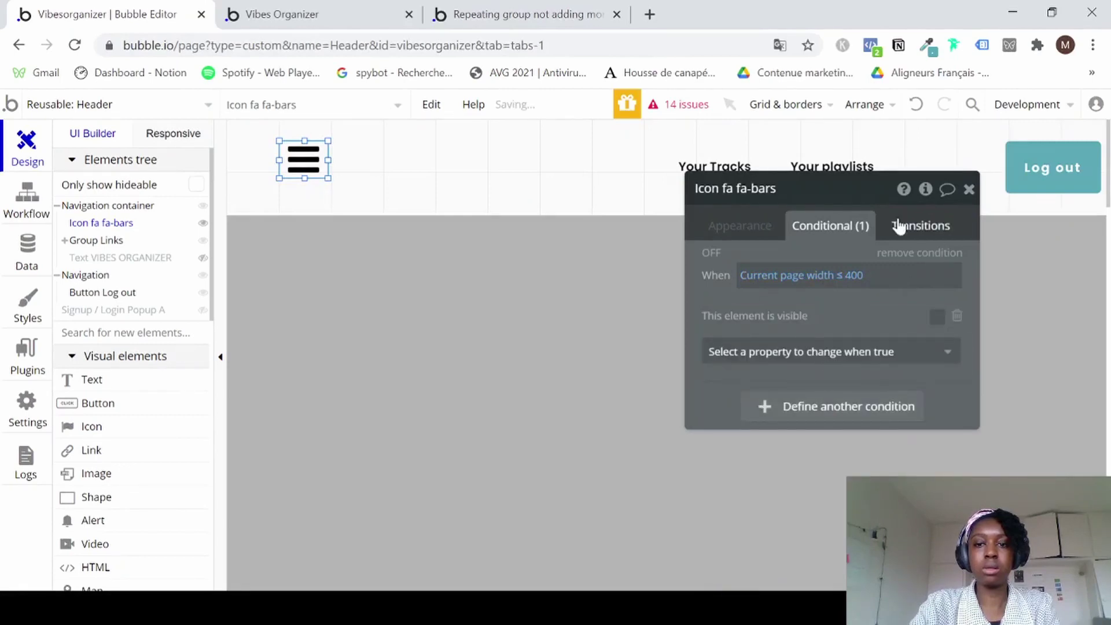
{"action": "left_click", "coordinate": [937, 318]}
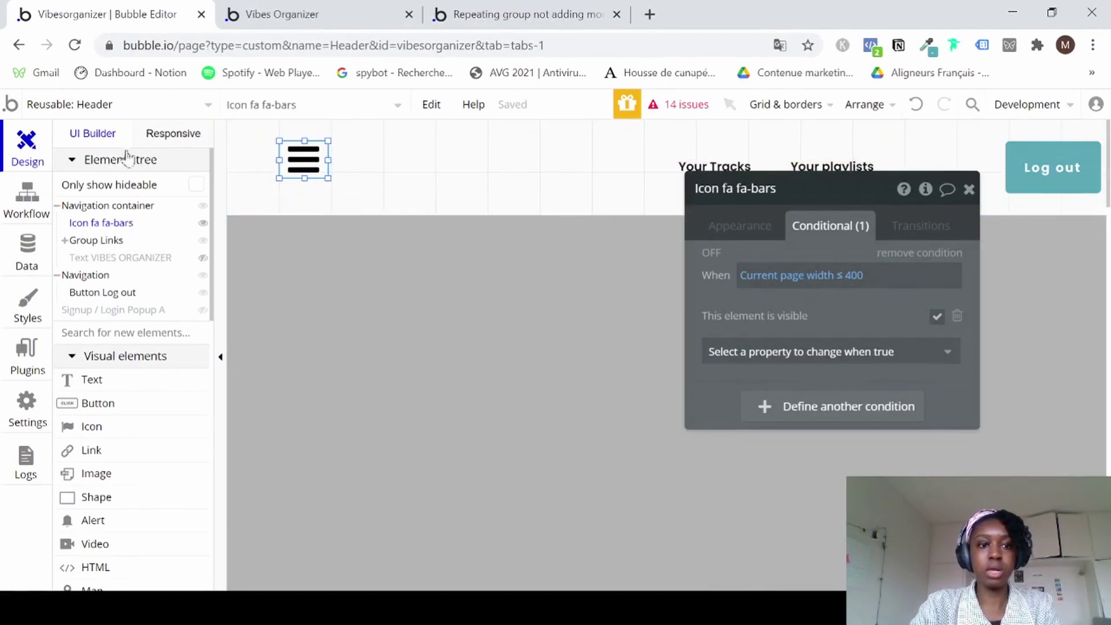
Open the saved_tracks page, preview it in the browser and examine the header and the list of songs.
{"action": "left_click", "coordinate": [112, 104]}
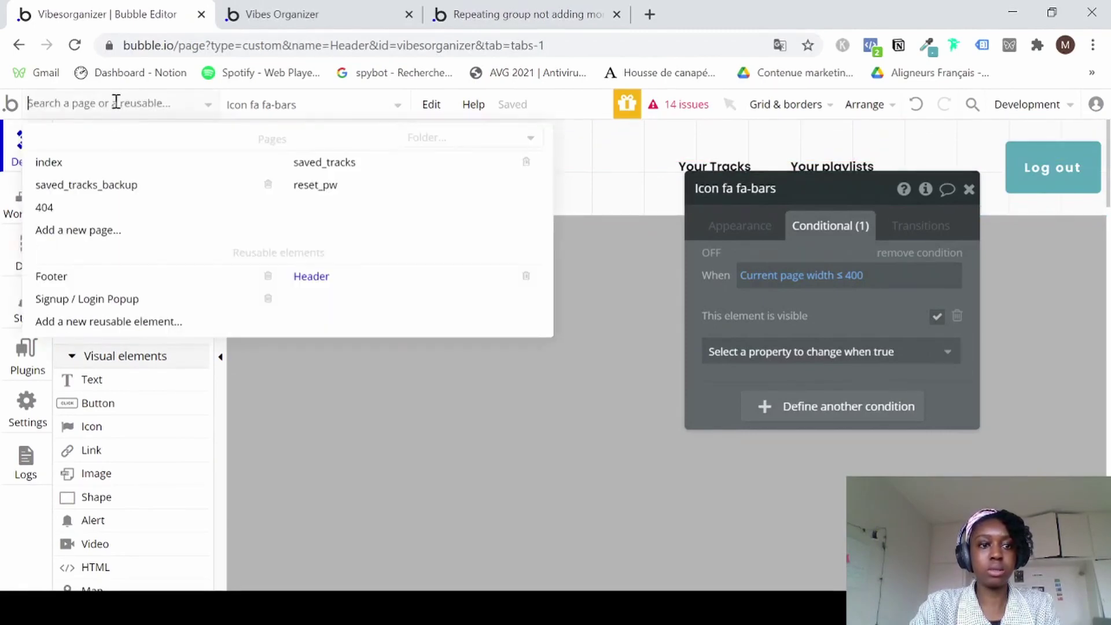
{"action": "left_click", "coordinate": [305, 169]}
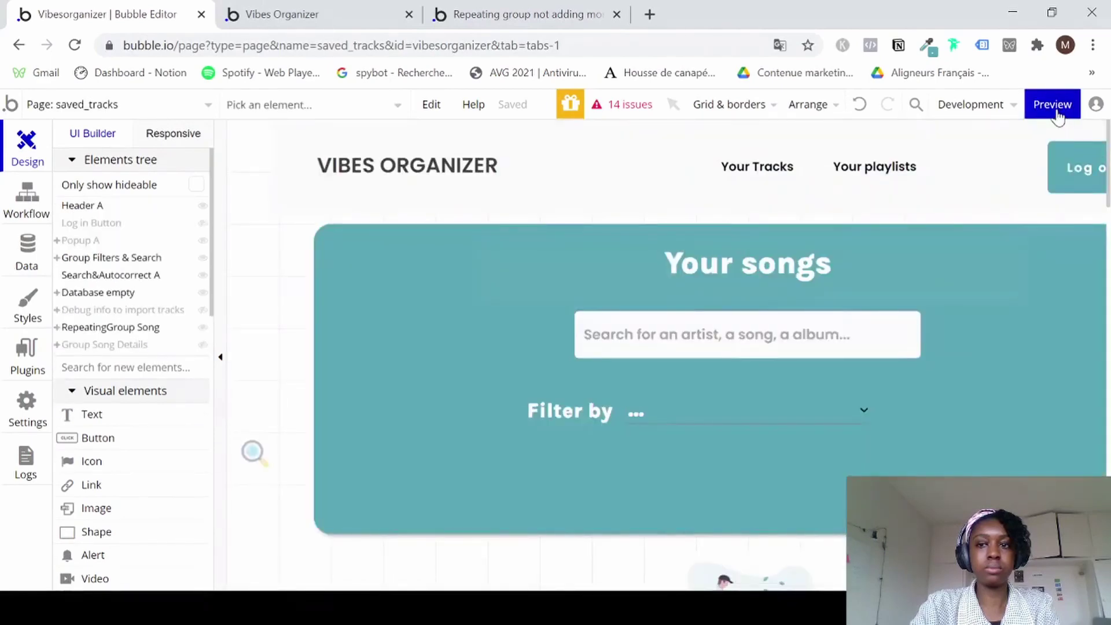
{"action": "left_click", "coordinate": [1056, 106]}
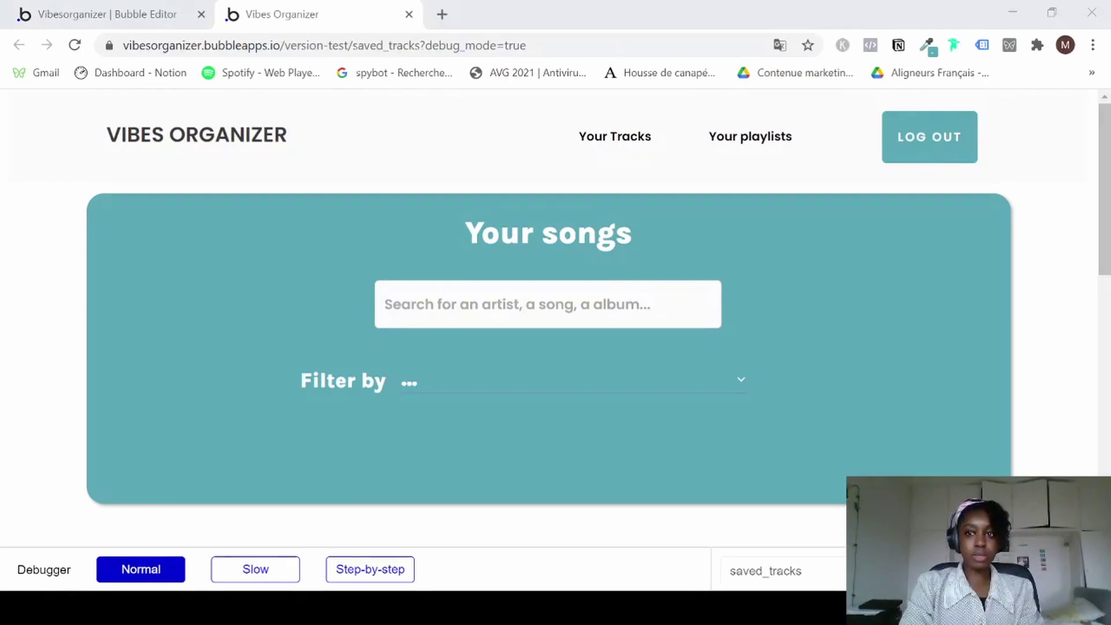
{"action": "left_click", "coordinate": [418, 334]}
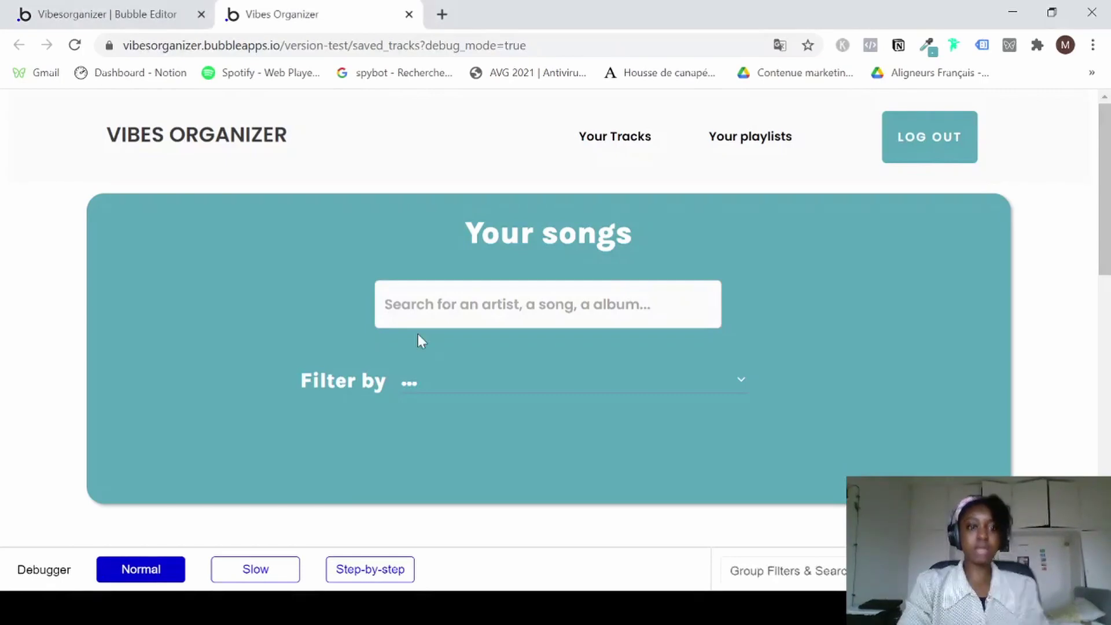
{"action": "scroll", "coordinate": [418, 335], "scroll_direction": "down", "scroll_amount": 15}
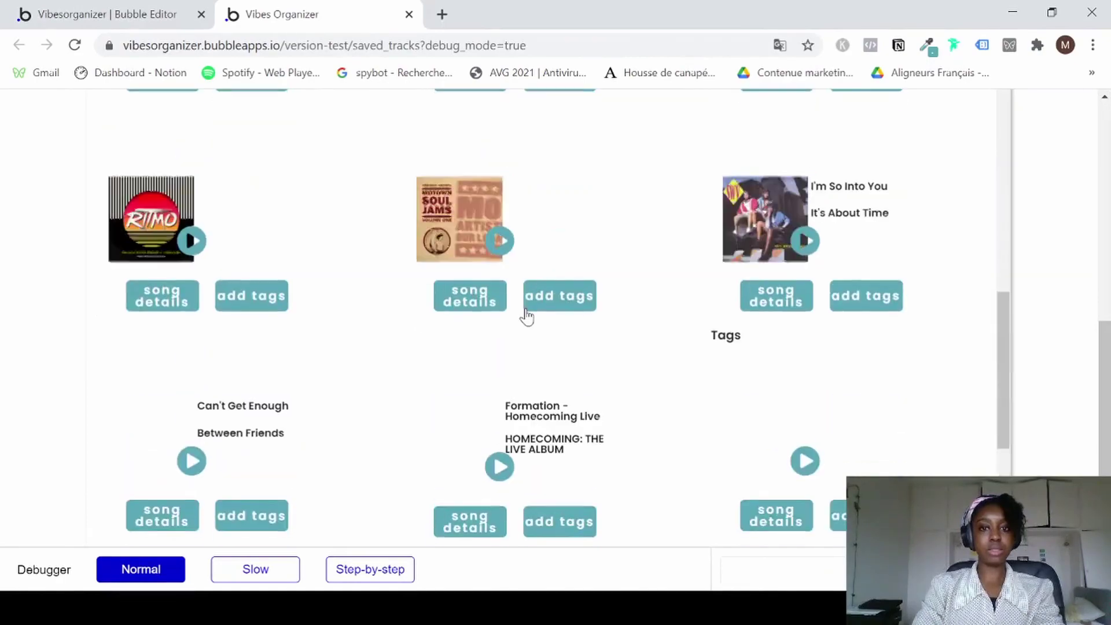
{"action": "scroll", "coordinate": [527, 317], "scroll_direction": "down", "scroll_amount": 2}
{"action": "scroll", "coordinate": [587, 322], "scroll_direction": "down", "scroll_amount": 6}
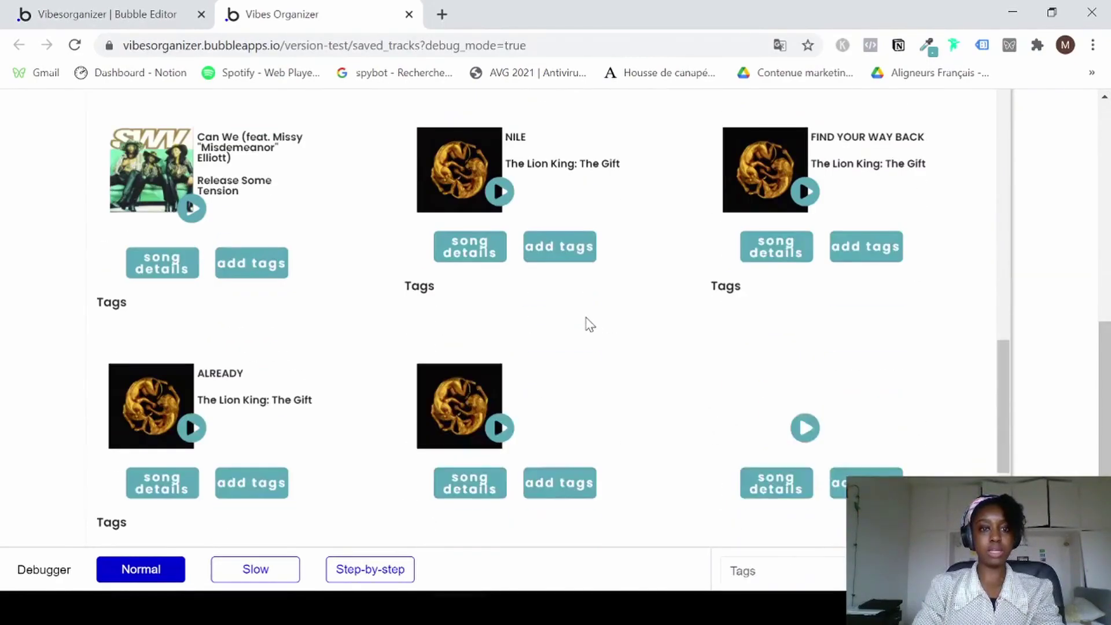
Switch the saved_tracks preview to the Galaxy S5 mobile size and test whether the header's menu icon toggles the hidden links.
{"action": "scroll", "coordinate": [589, 325], "scroll_direction": "down", "scroll_amount": 7}
{"action": "scroll", "coordinate": [587, 325], "scroll_direction": "up", "scroll_amount": 10}
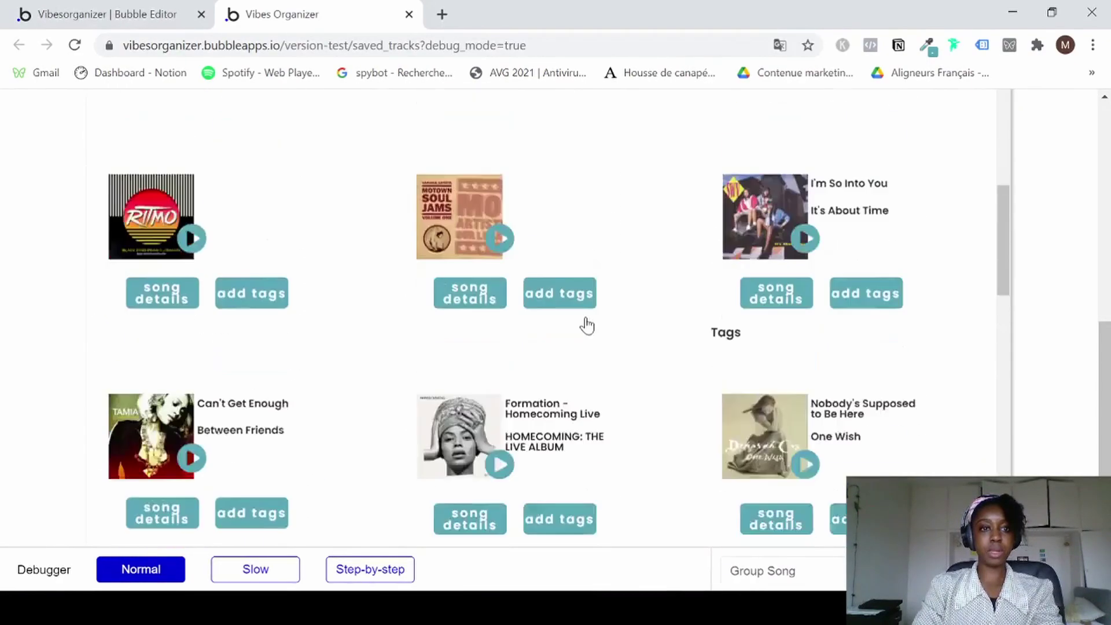
{"action": "scroll", "coordinate": [587, 325], "scroll_direction": "up", "scroll_amount": 10}
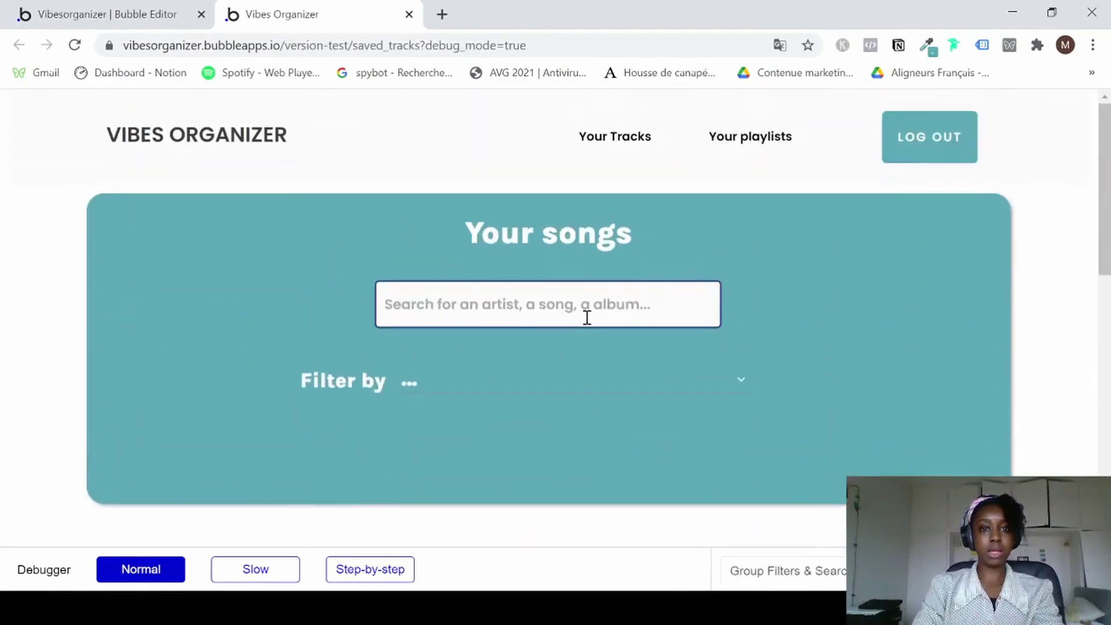
{"action": "scroll", "coordinate": [548, 483], "scroll_direction": "down", "scroll_amount": 1}
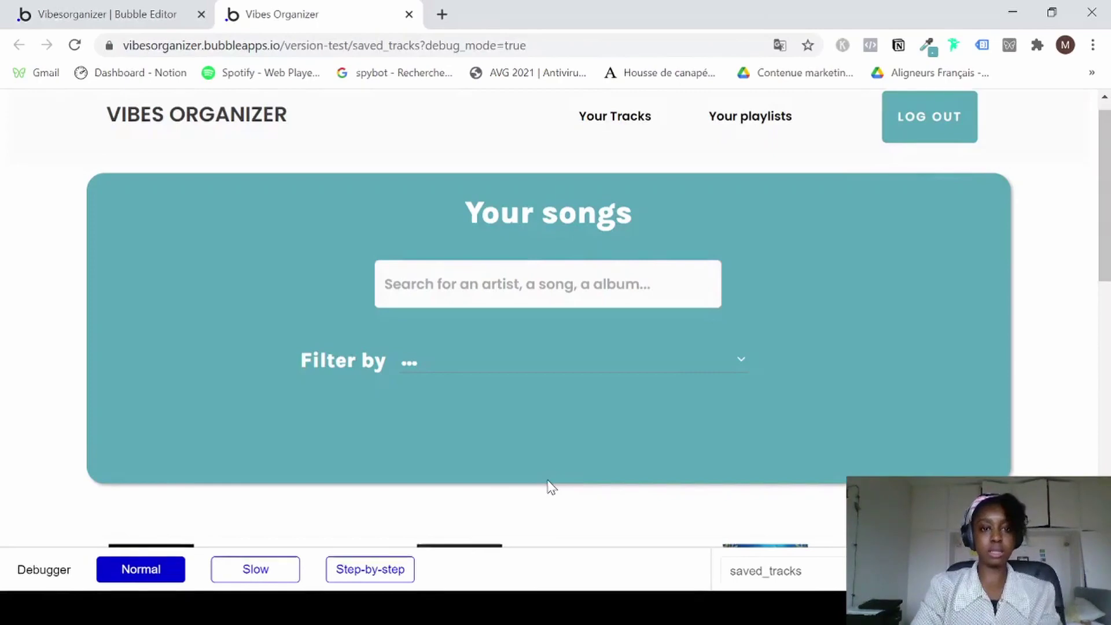
{"action": "key", "text": "ctrl+shift+i"}
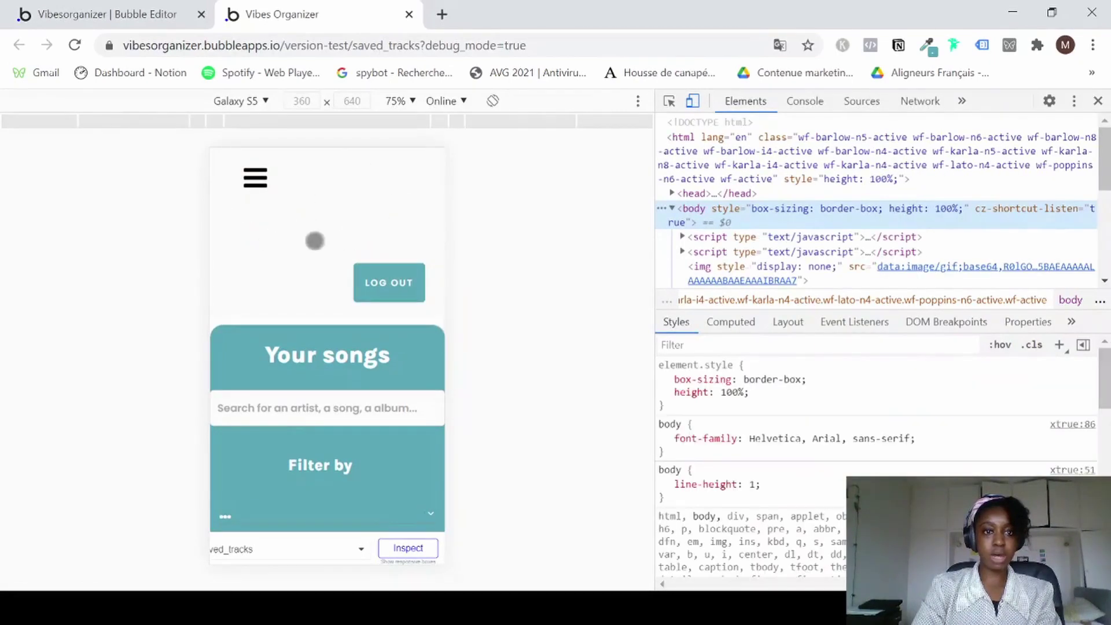
{"action": "left_click", "coordinate": [258, 179]}
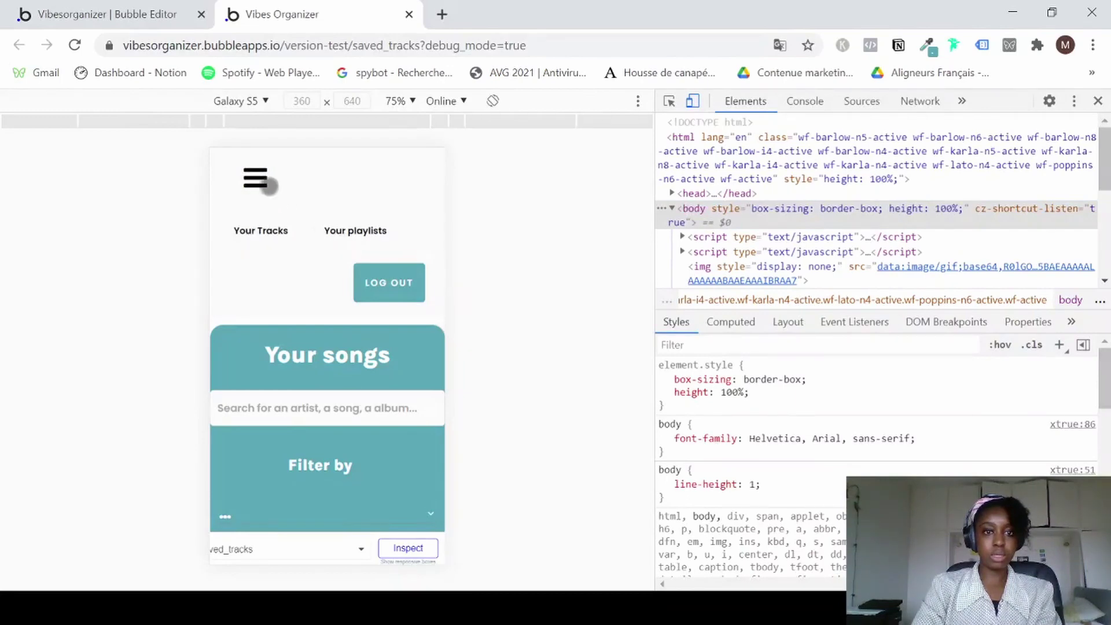
{"action": "left_click", "coordinate": [257, 179]}
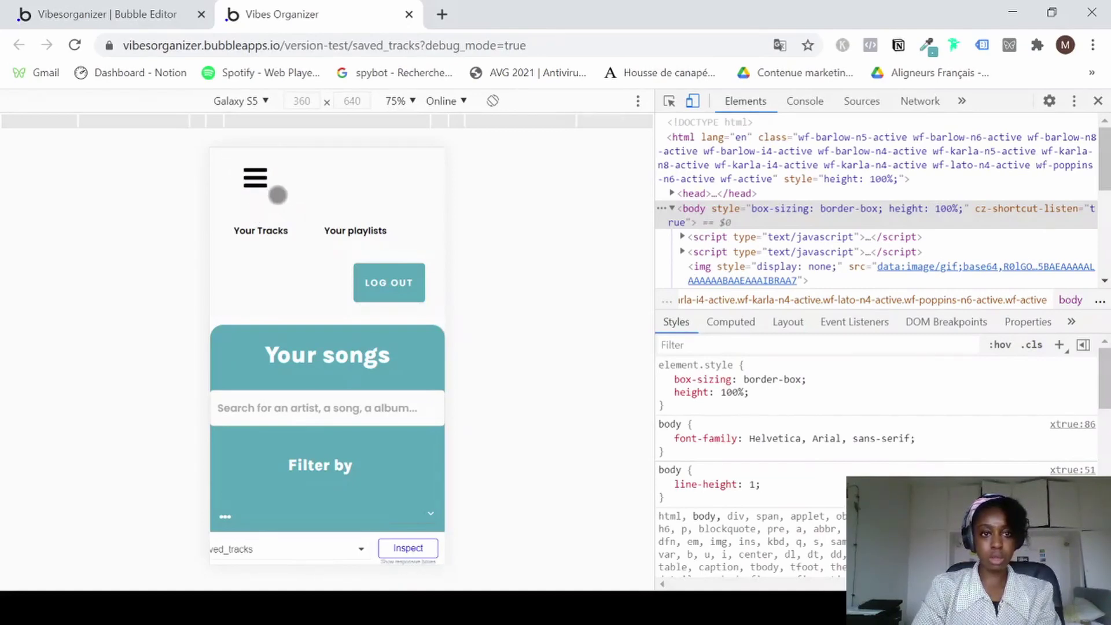
Examine the filter area and song list in the mobile preview, return to the header and close the developer tools.
{"action": "scroll", "coordinate": [303, 348], "scroll_direction": "down", "scroll_amount": 5}
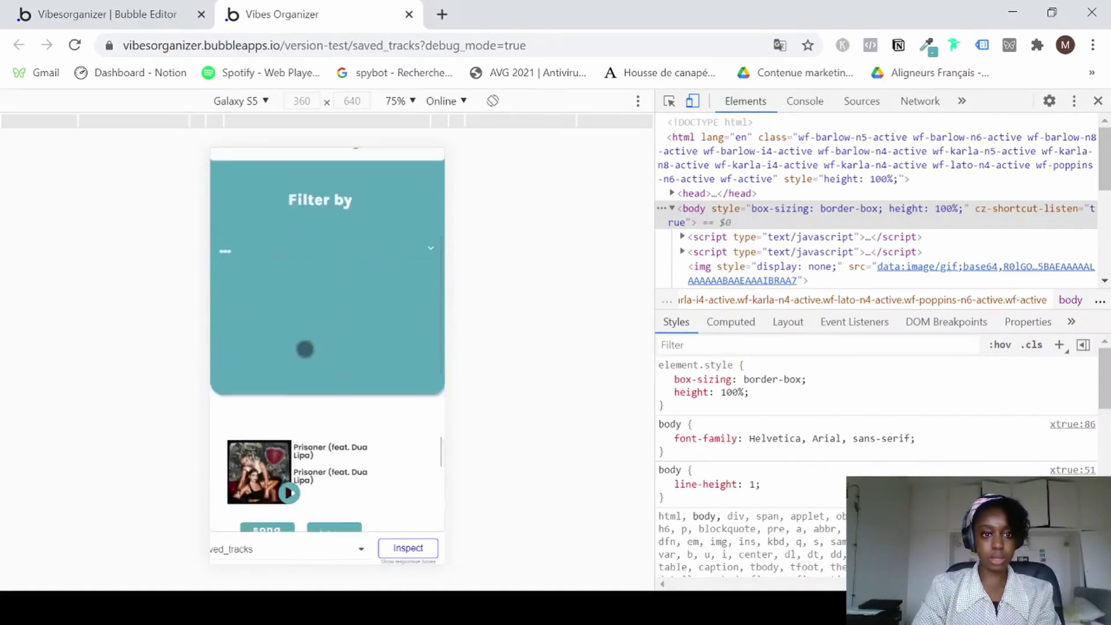
{"action": "scroll", "coordinate": [305, 349], "scroll_direction": "down", "scroll_amount": 4}
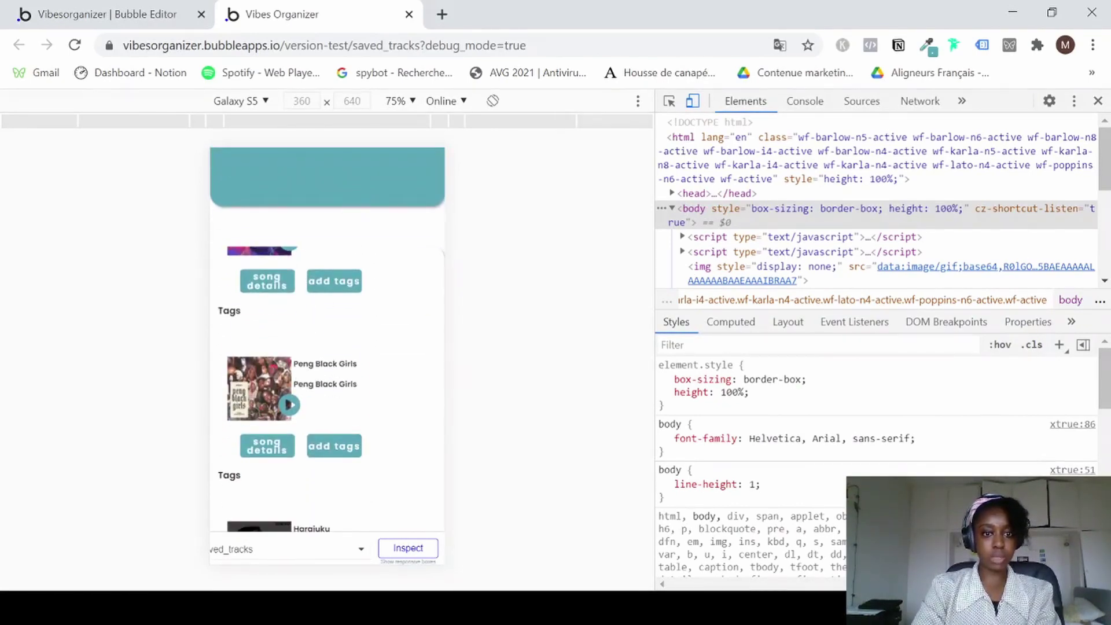
{"action": "scroll", "coordinate": [306, 378], "scroll_direction": "down", "scroll_amount": 1}
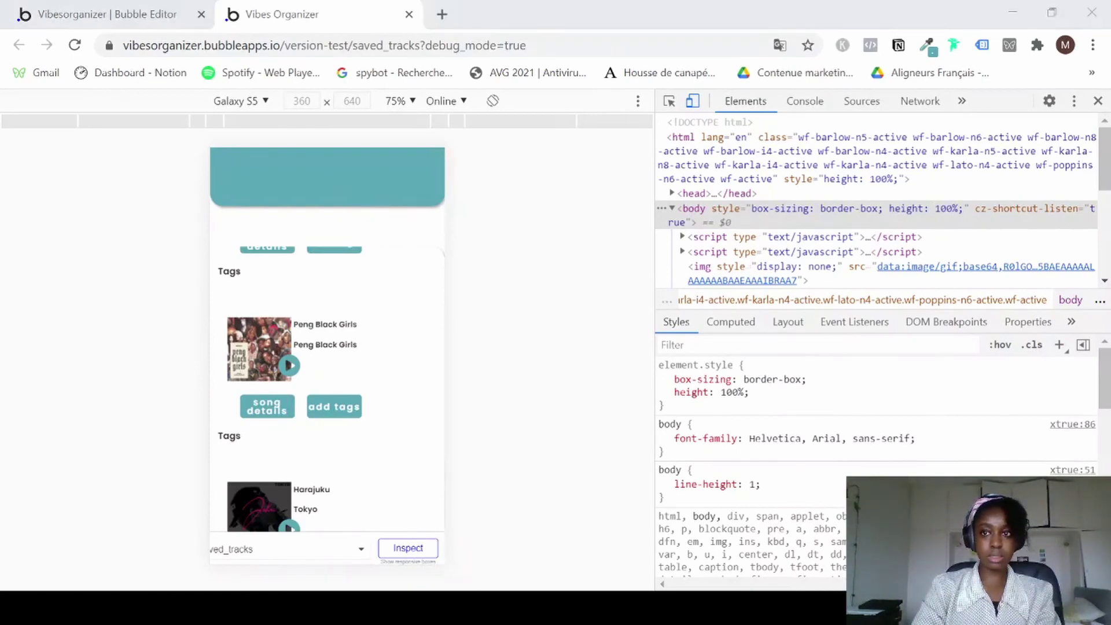
{"action": "scroll", "coordinate": [315, 296], "scroll_direction": "up", "scroll_amount": 10}
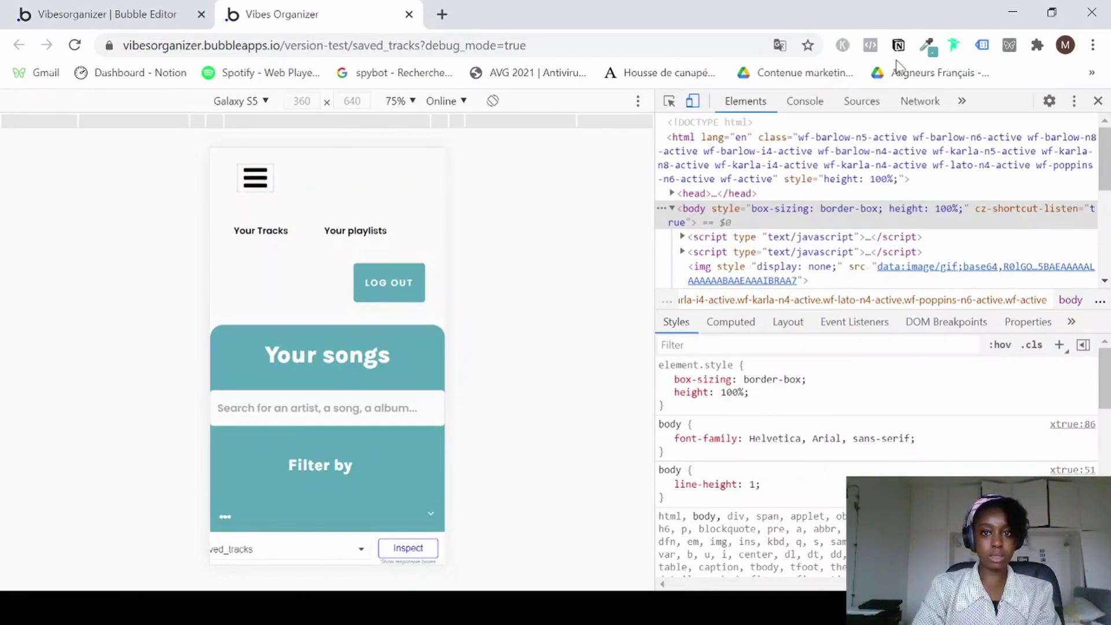
{"action": "left_click", "coordinate": [1098, 102]}
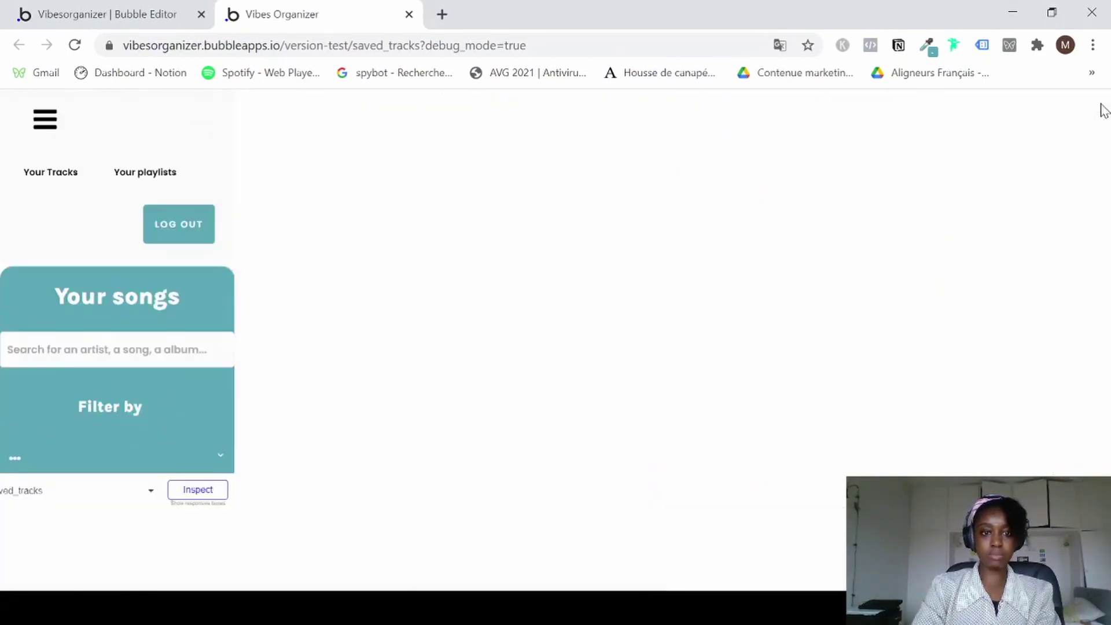